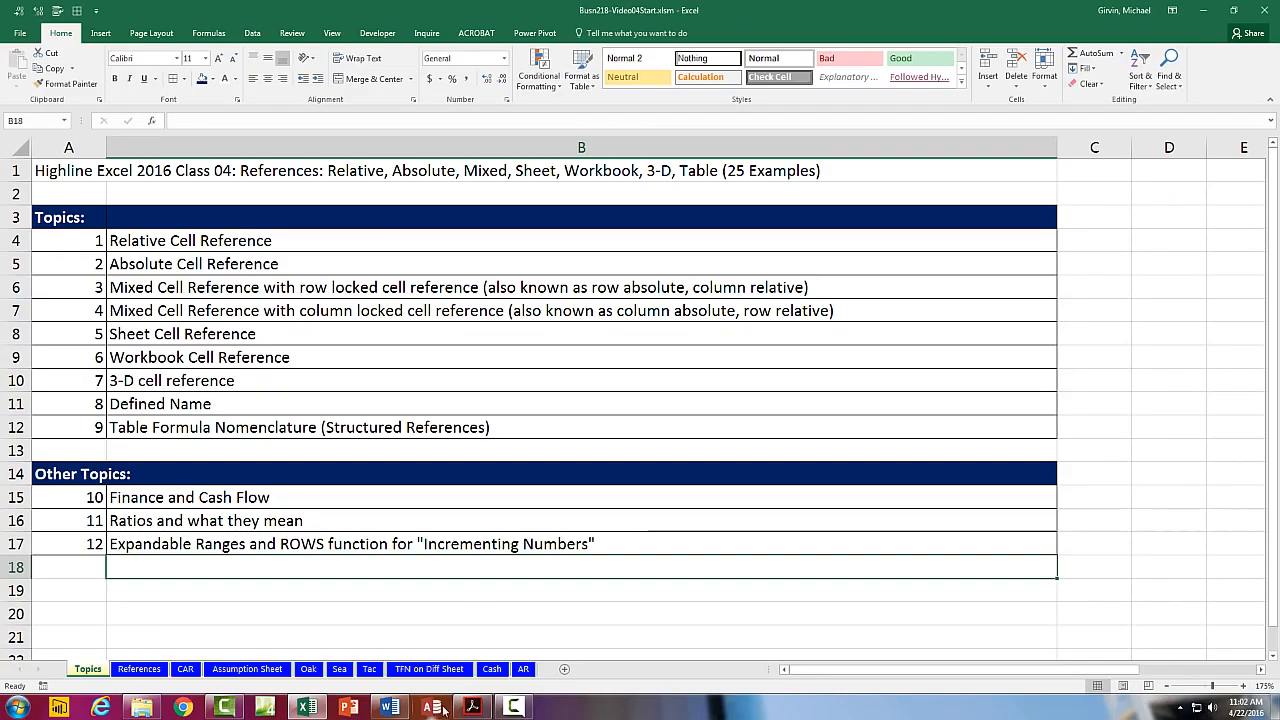
- Look over the table of contents in the Acrobat class notes PDF and the nine reference topics listed in the Excel workbook
{"action": "left_click", "coordinate": [473, 708]}
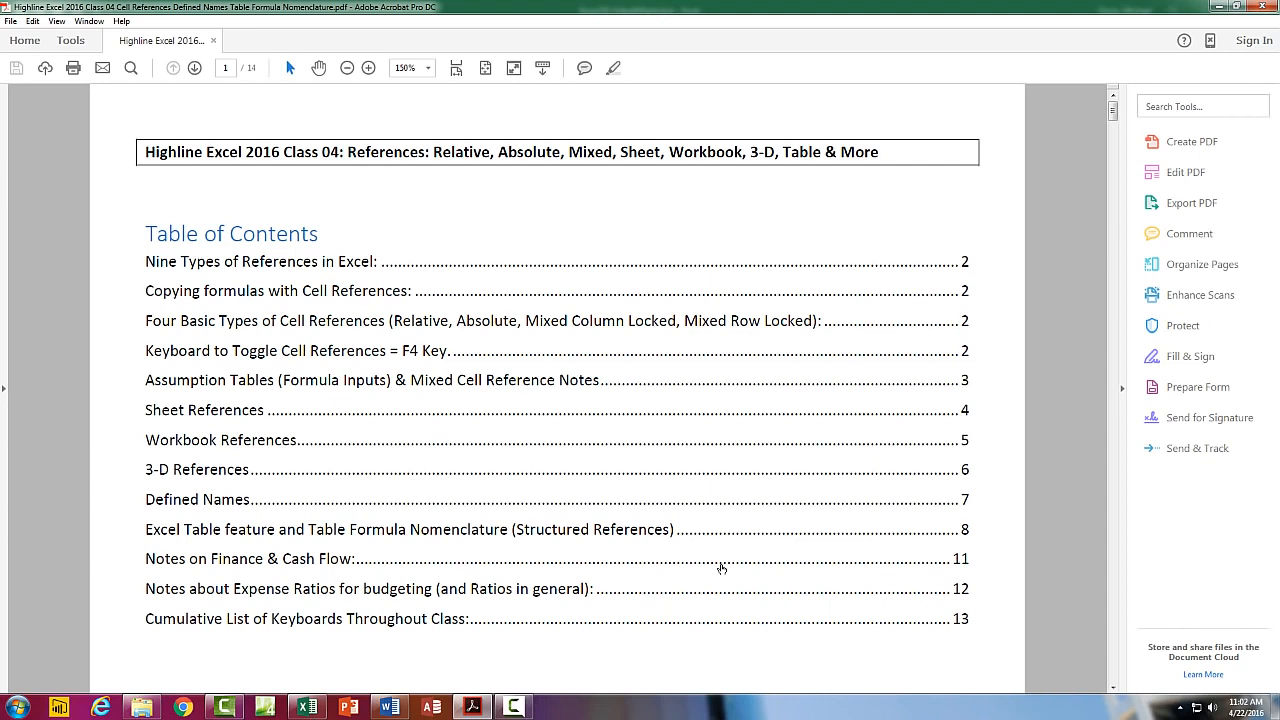
{"action": "key", "text": "alt+Tab"}
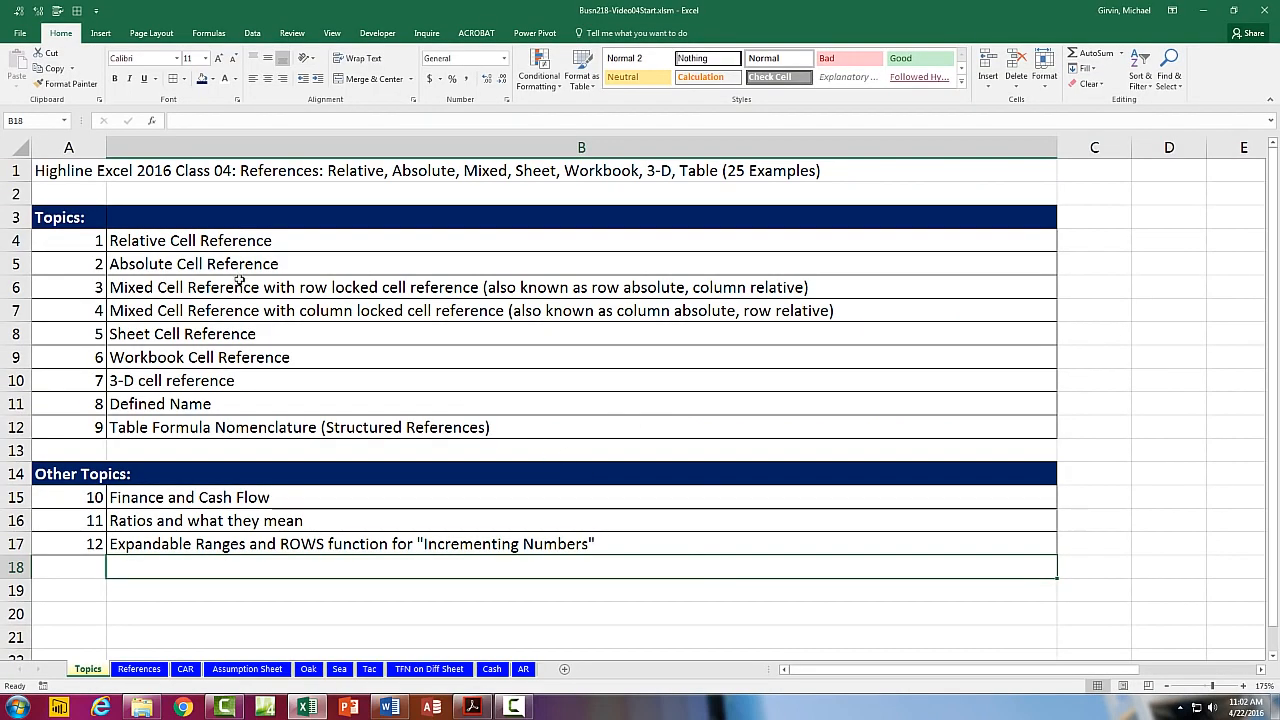
{"action": "mouse_move", "coordinate": [170, 240]}
{"action": "left_mouse_down"}
{"action": "mouse_move", "coordinate": [166, 404]}
{"action": "mouse_move", "coordinate": [178, 427]}
{"action": "left_mouse_up"}
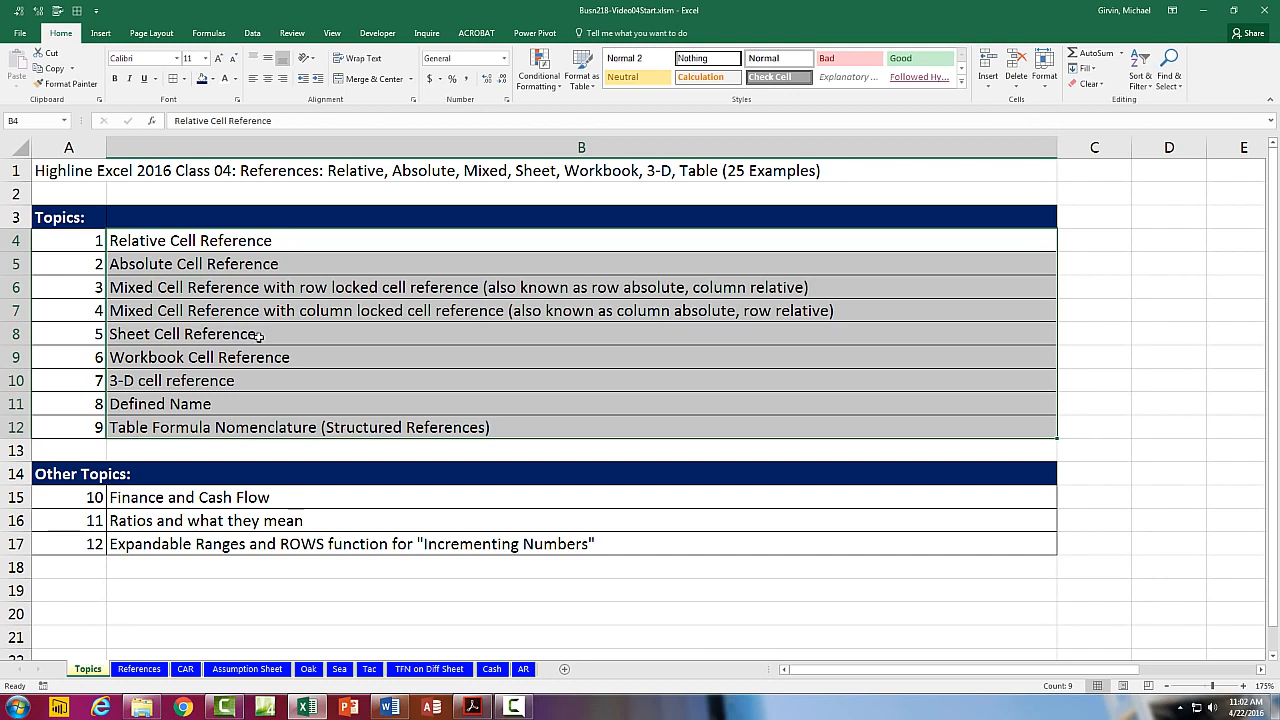
{"action": "left_click", "coordinate": [332, 336]}
{"action": "left_click", "coordinate": [341, 357]}
{"action": "left_click", "coordinate": [351, 380]}
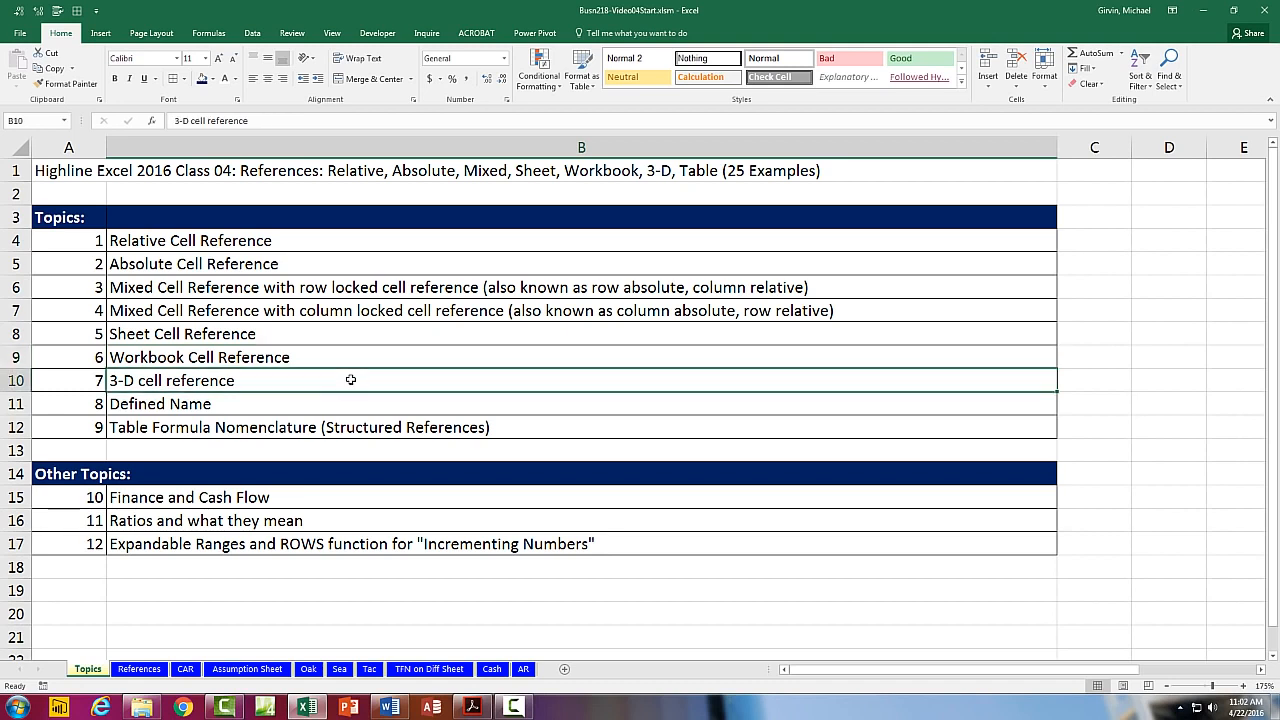
{"action": "left_click", "coordinate": [320, 403]}
{"action": "left_click", "coordinate": [313, 429]}
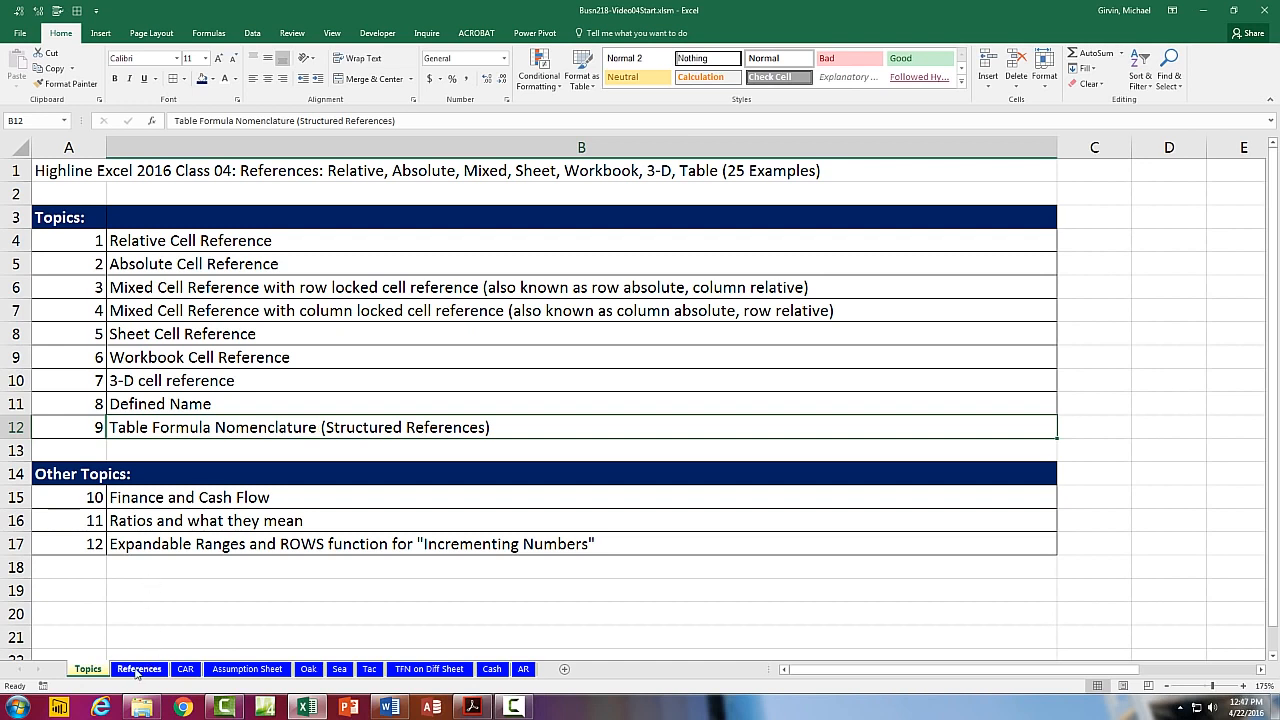
- On the References sheet, calculate January net income in B9 with the formula =B7-B8
{"action": "left_click", "coordinate": [139, 669]}
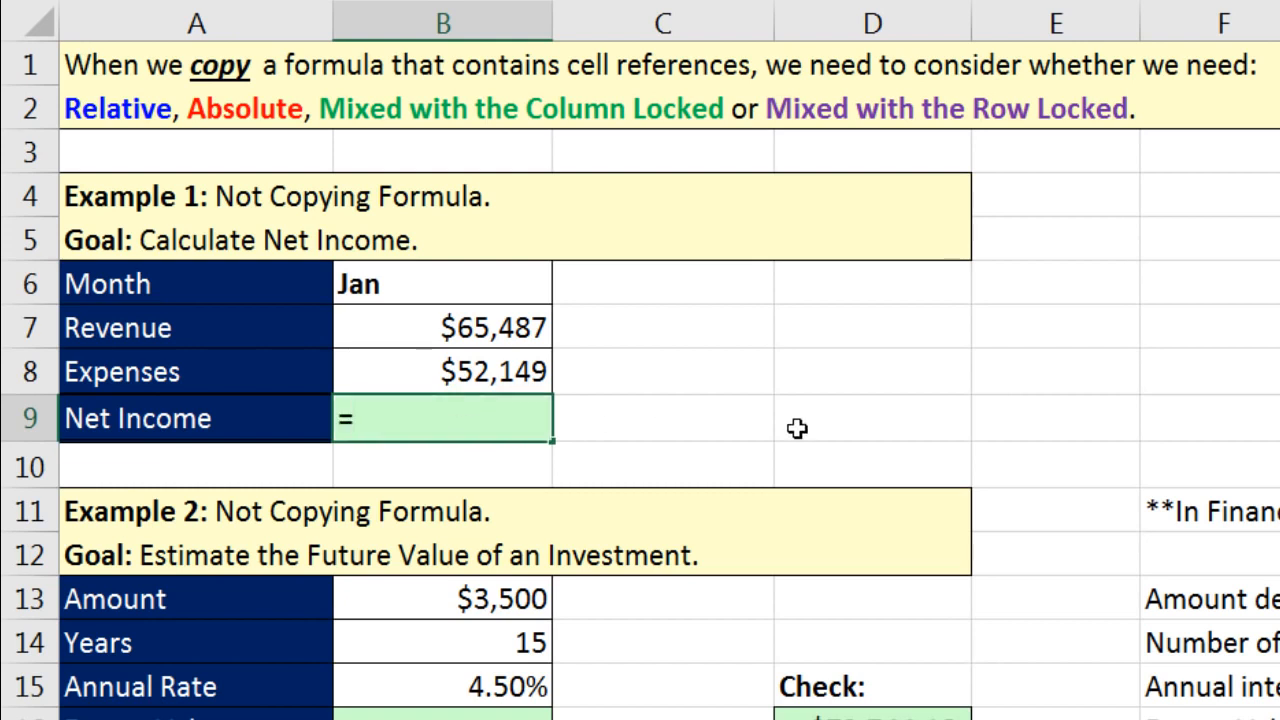
{"action": "key", "text": "Up"}
{"action": "key", "text": "Up"}
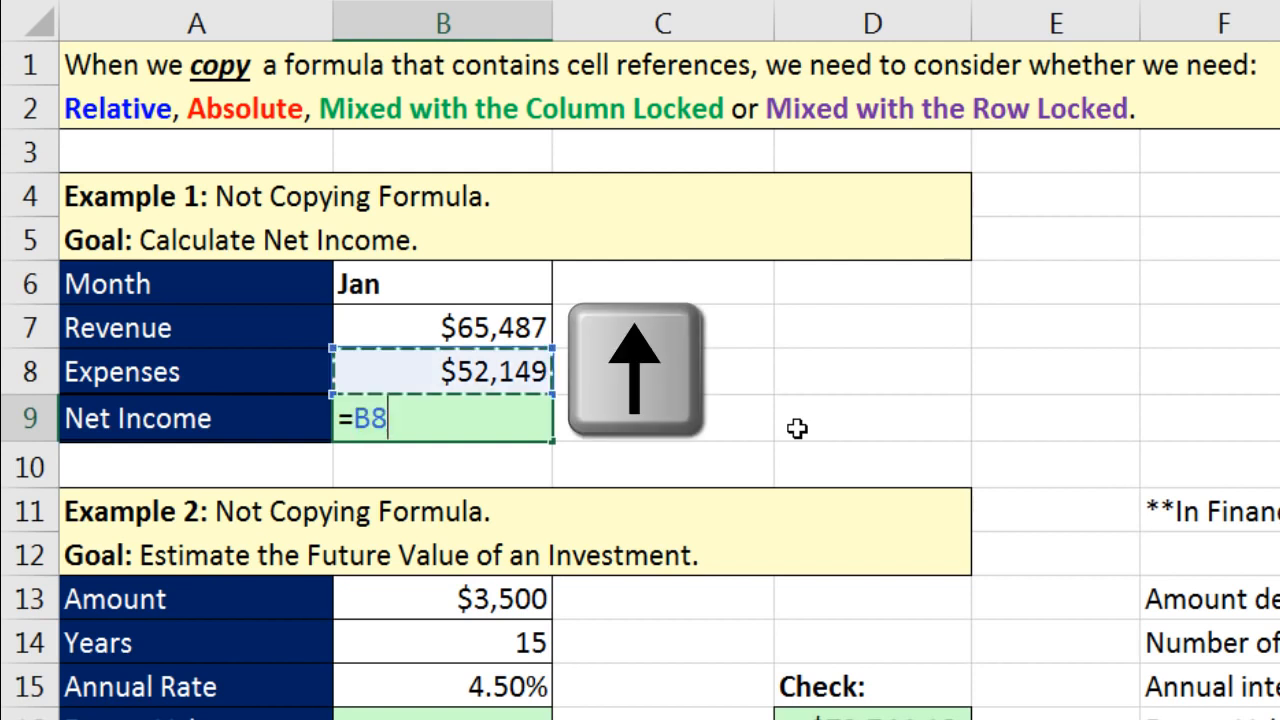
{"action": "type", "text": "-"}
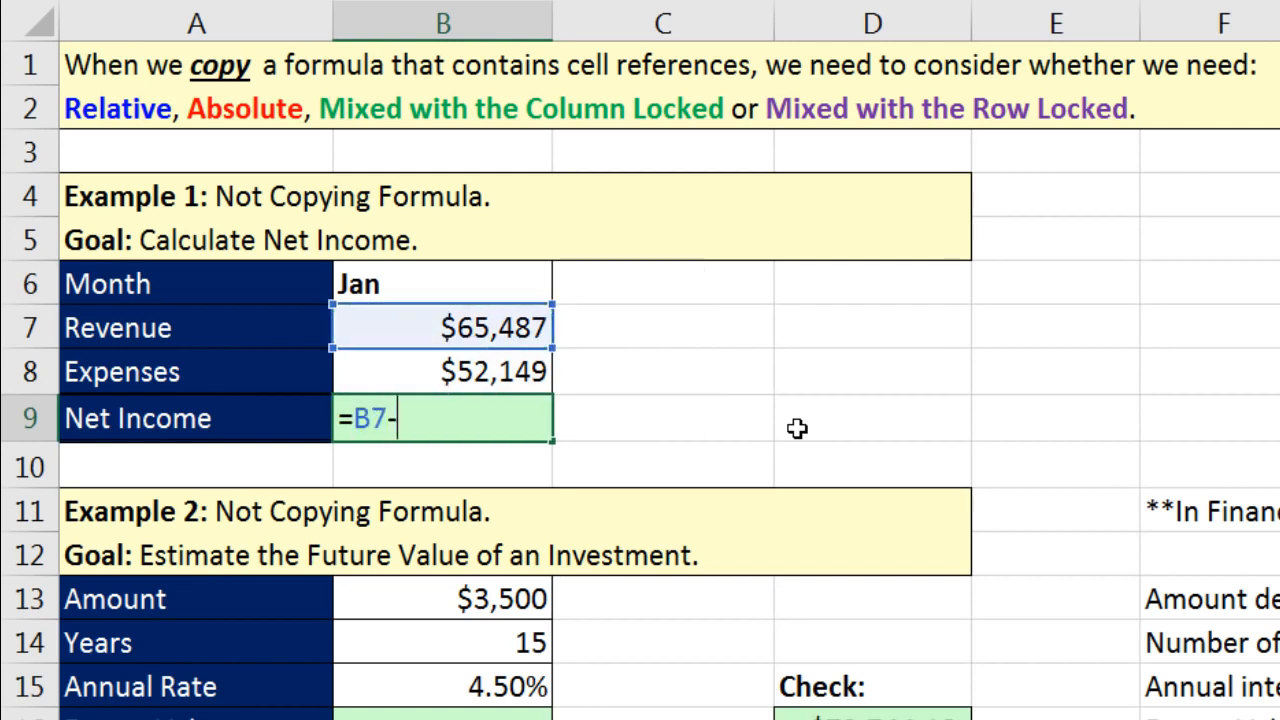
{"action": "key", "text": "Up"}
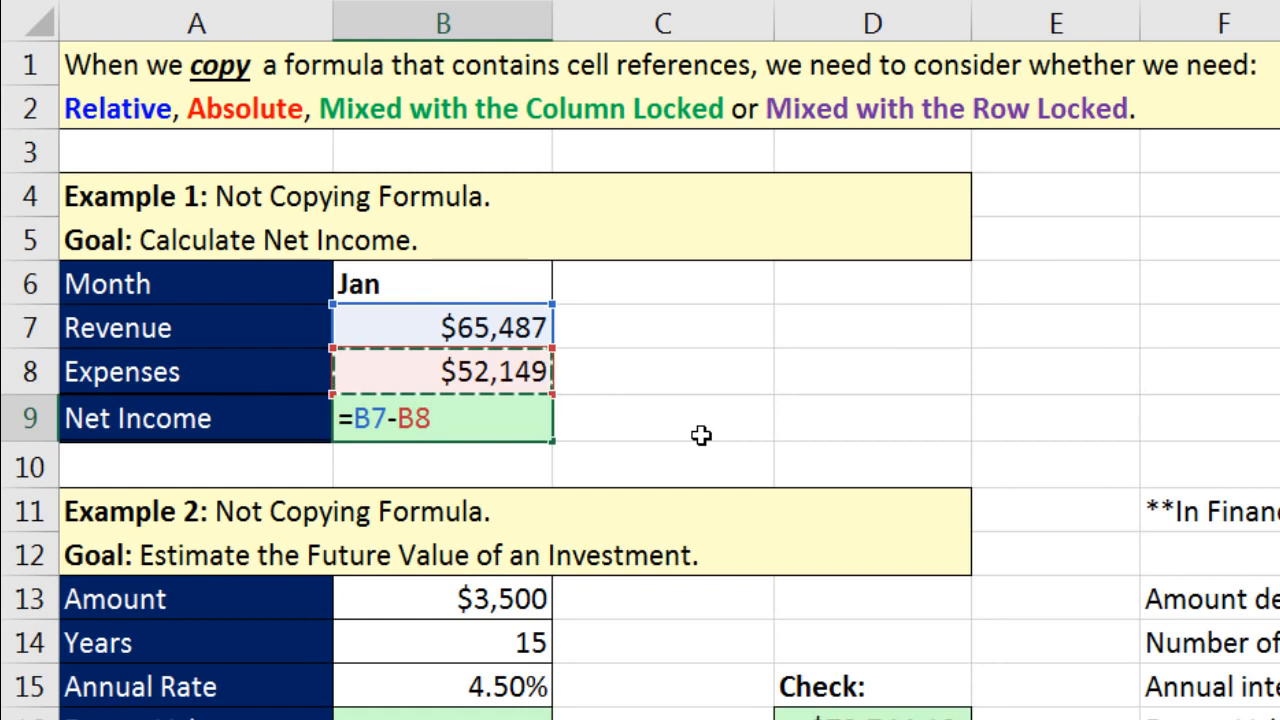
{"action": "key", "text": "Return"}
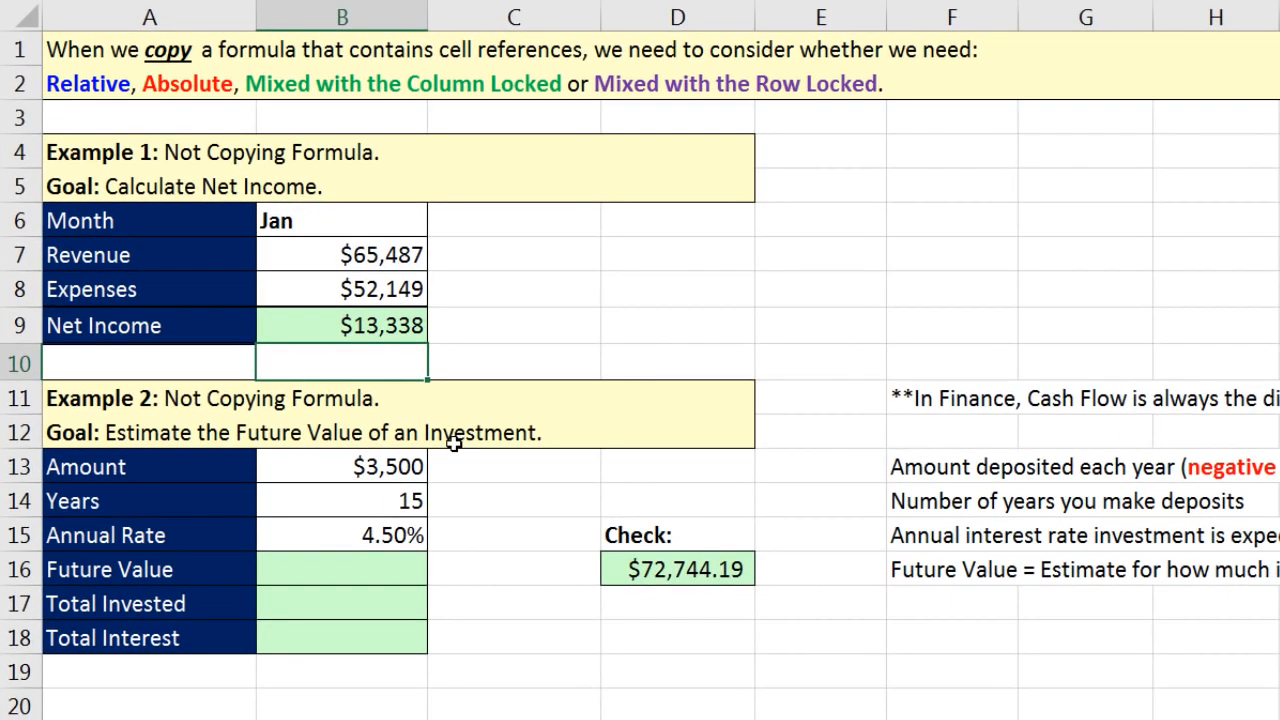
- Review the amount, years and annual rate inputs for the investment in Example 2
{"action": "left_click", "coordinate": [398, 467]}
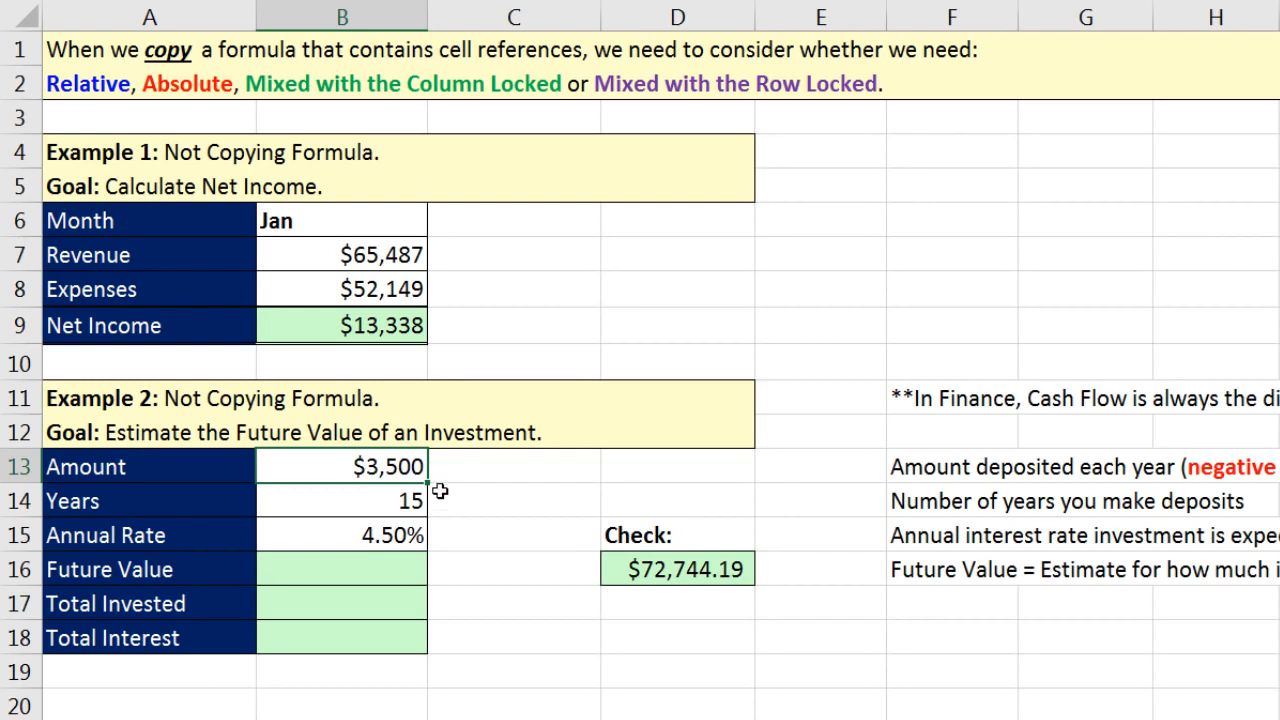
{"action": "left_click", "coordinate": [411, 507]}
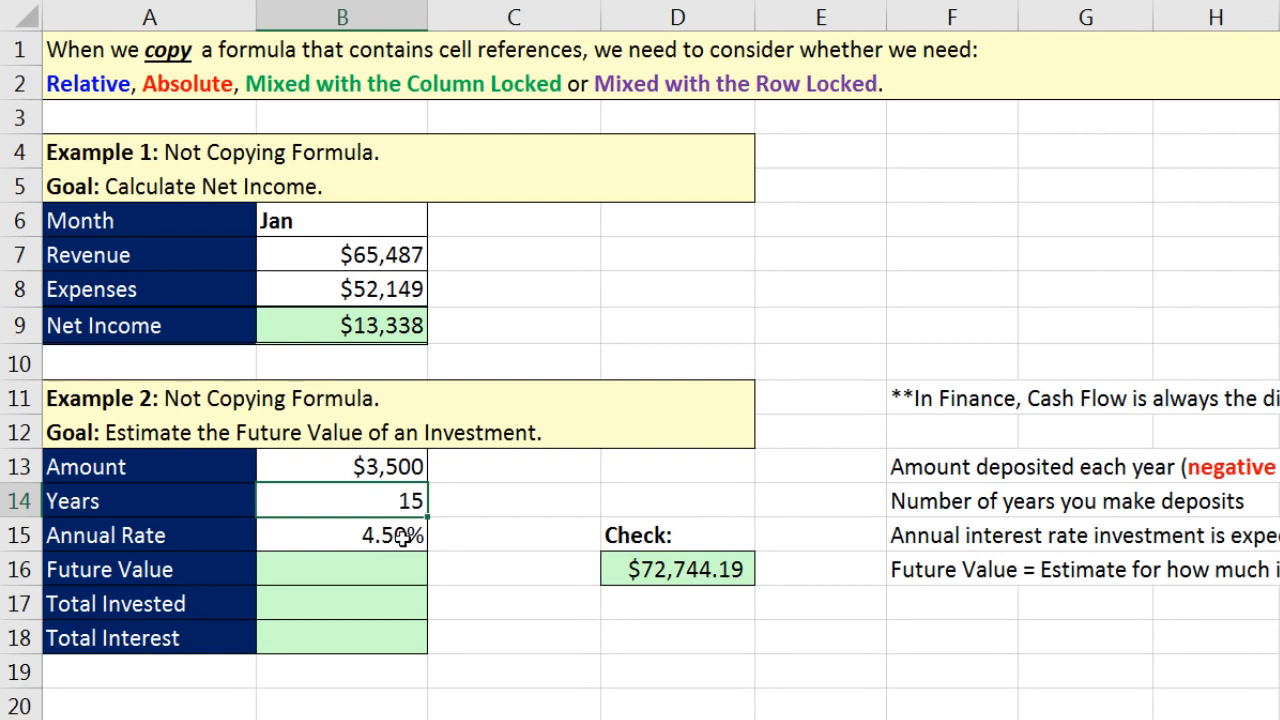
{"action": "left_click", "coordinate": [403, 537]}
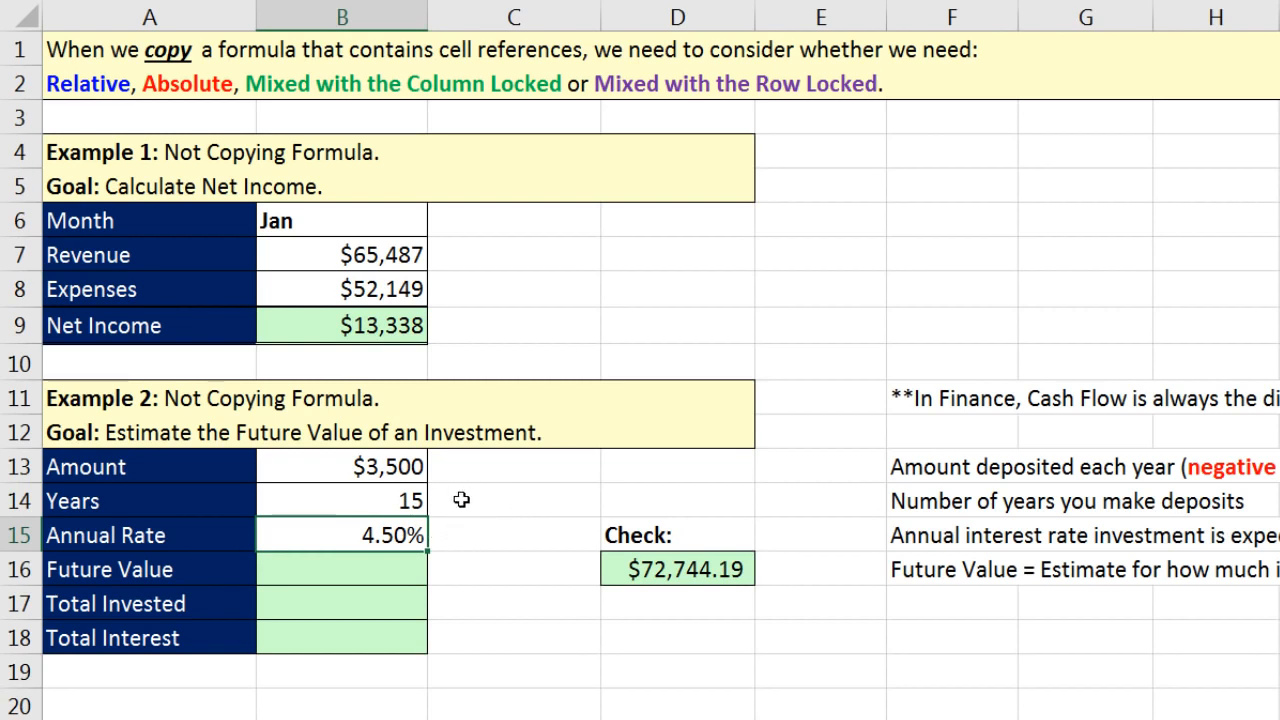
- Calculate the investment's future value in B16 with =FV(B15,B14,-B13), entering the yearly deposit as a negative cash flow
{"action": "left_click", "coordinate": [381, 574]}
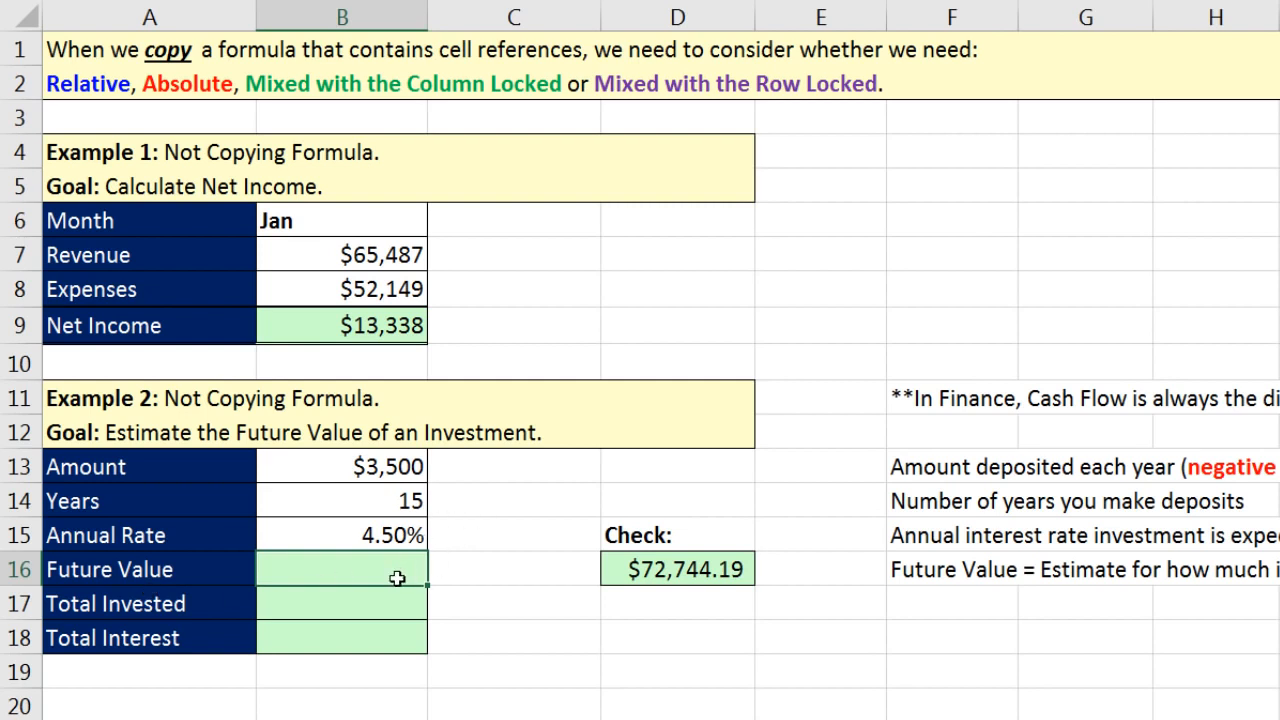
{"action": "type", "text": "fv"}
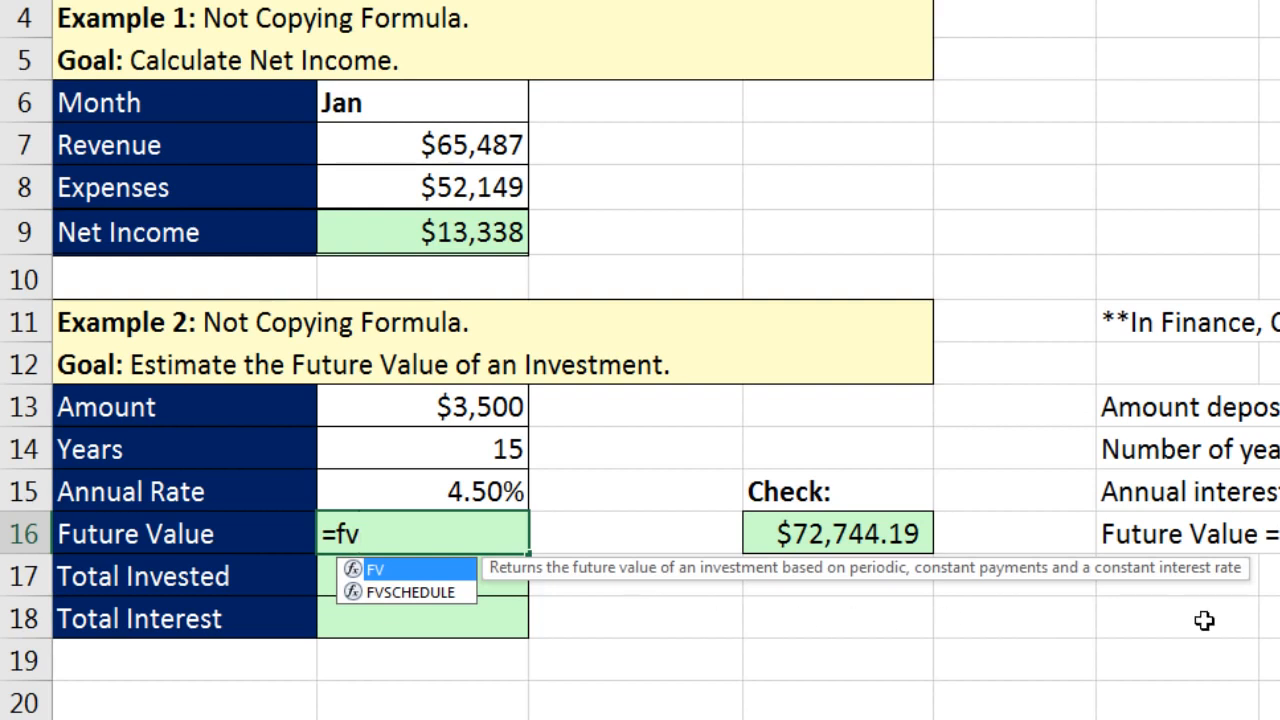
{"action": "key", "text": "Tab"}
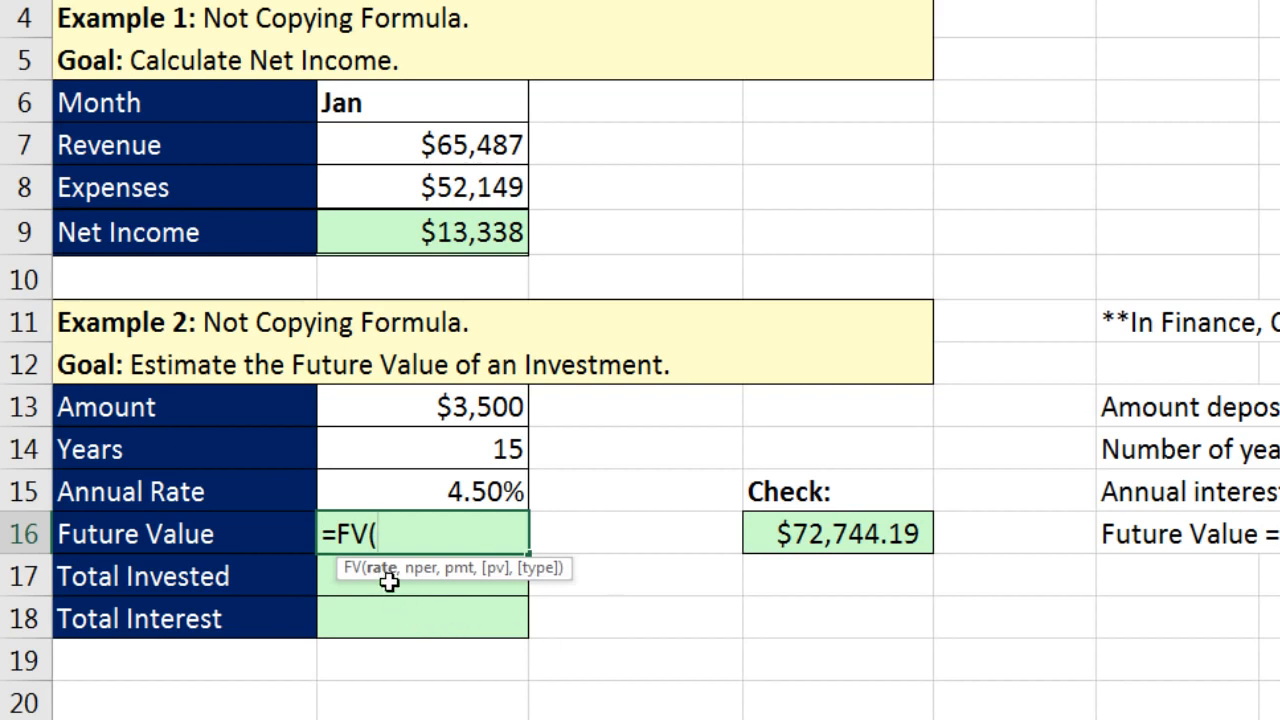
{"action": "left_click", "coordinate": [512, 487]}
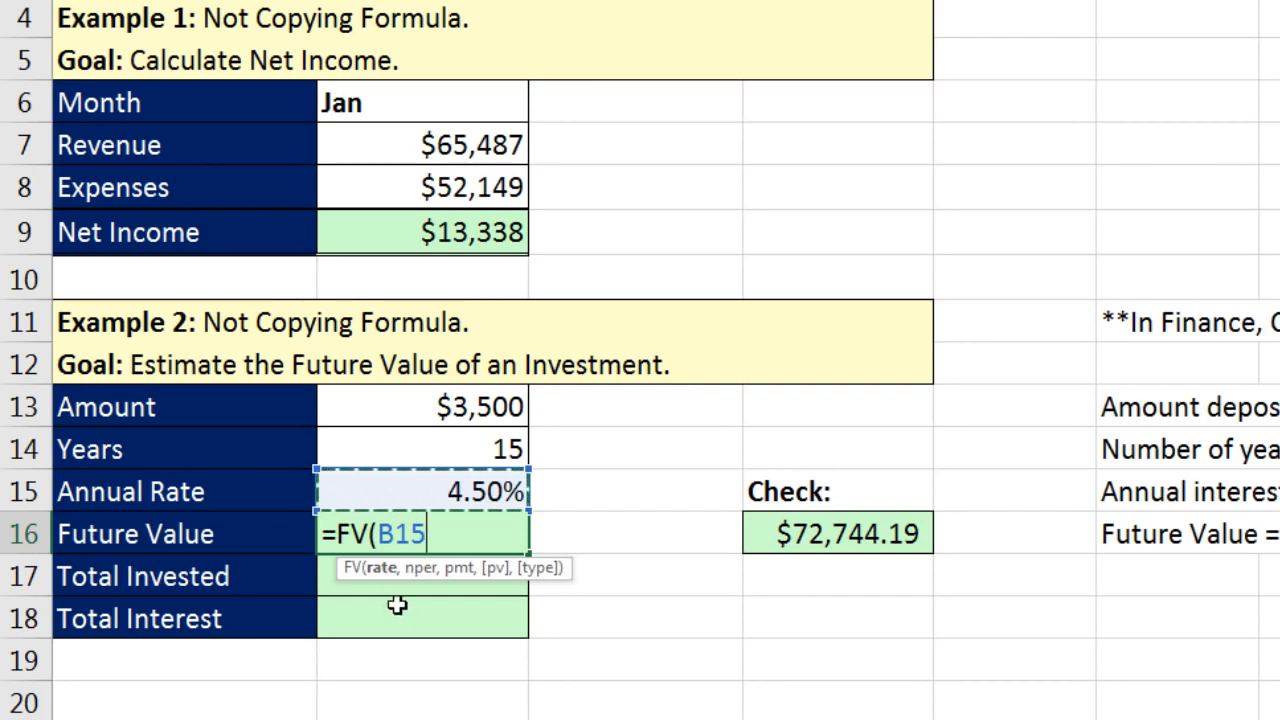
{"action": "type", "text": ","}
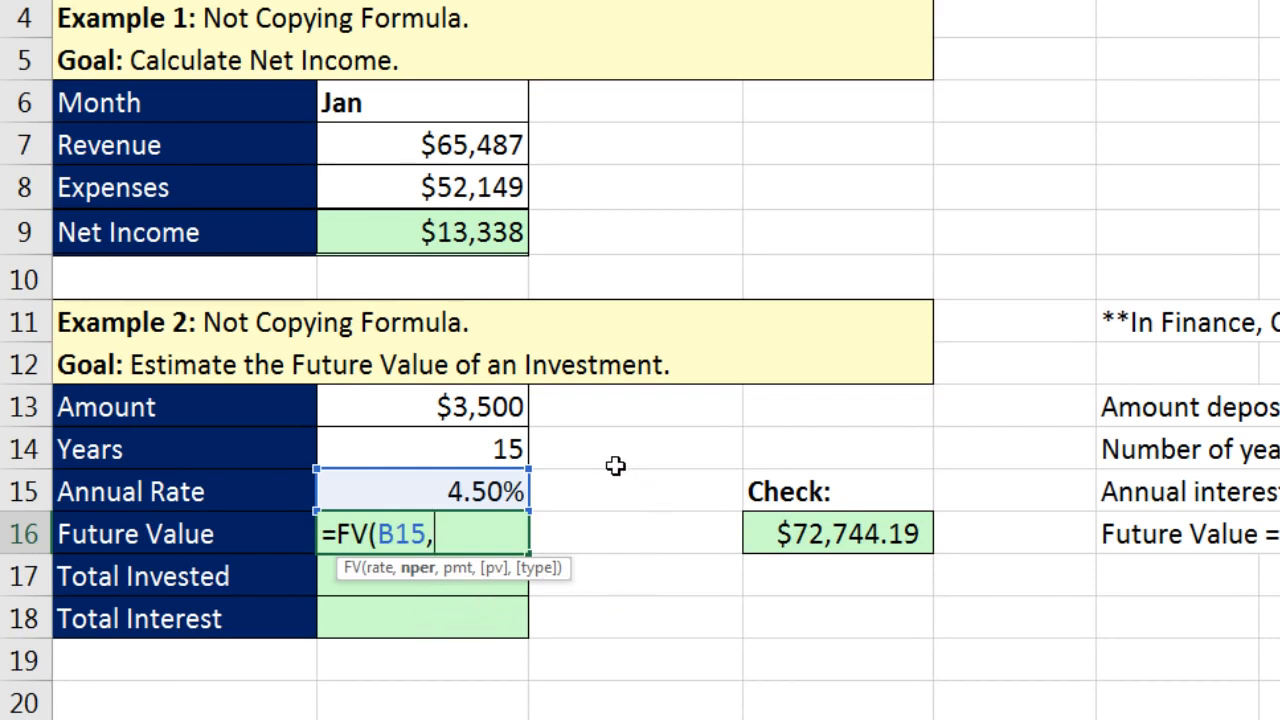
{"action": "left_click", "coordinate": [459, 452]}
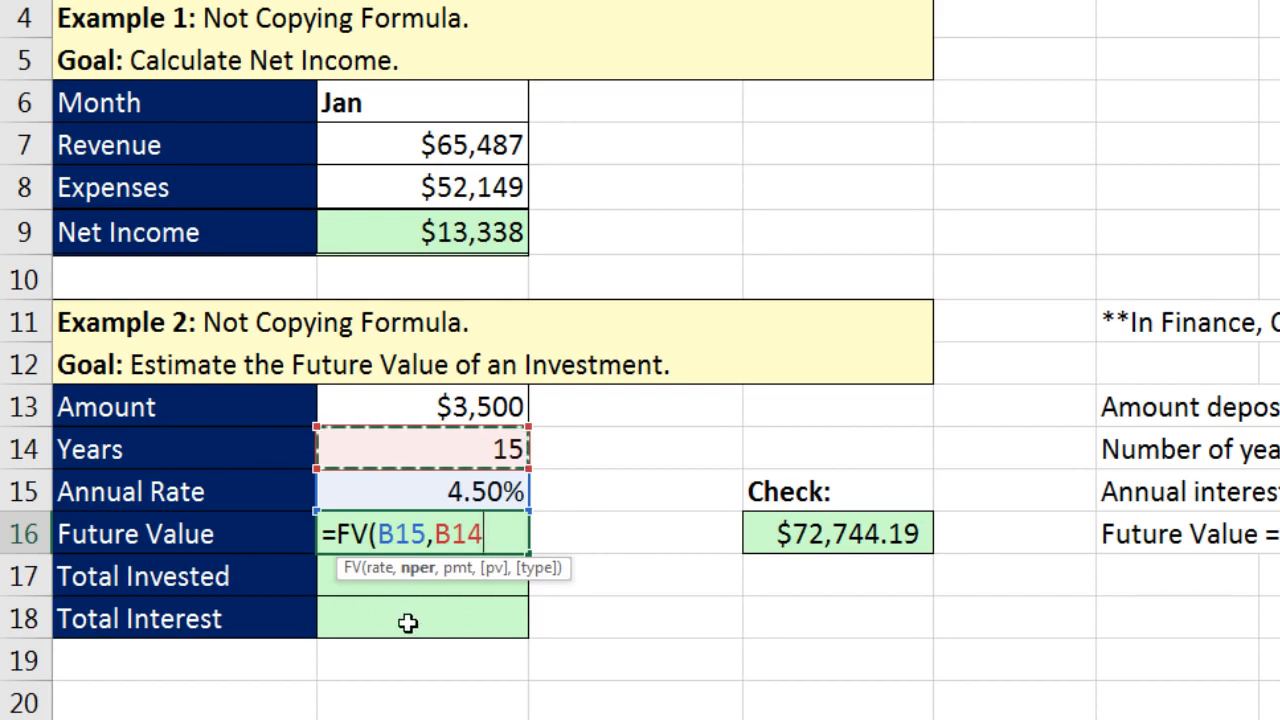
{"action": "type", "text": ","}
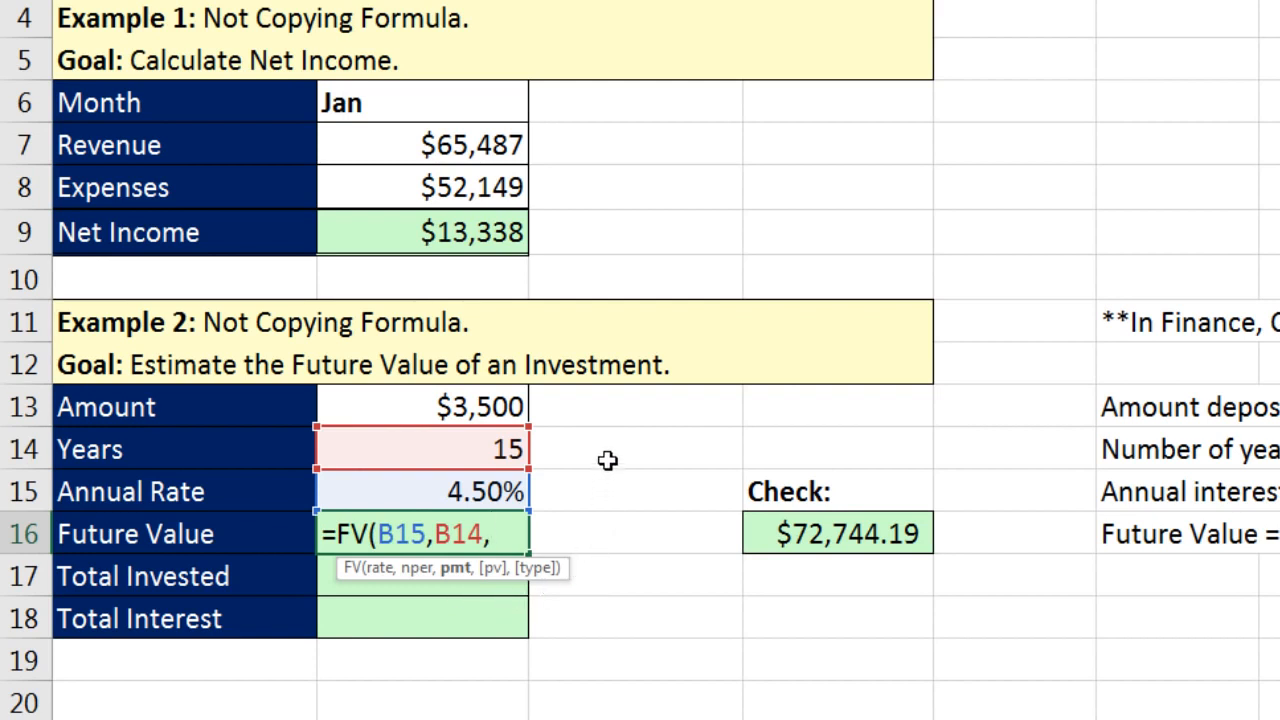
{"action": "left_click", "coordinate": [488, 405]}
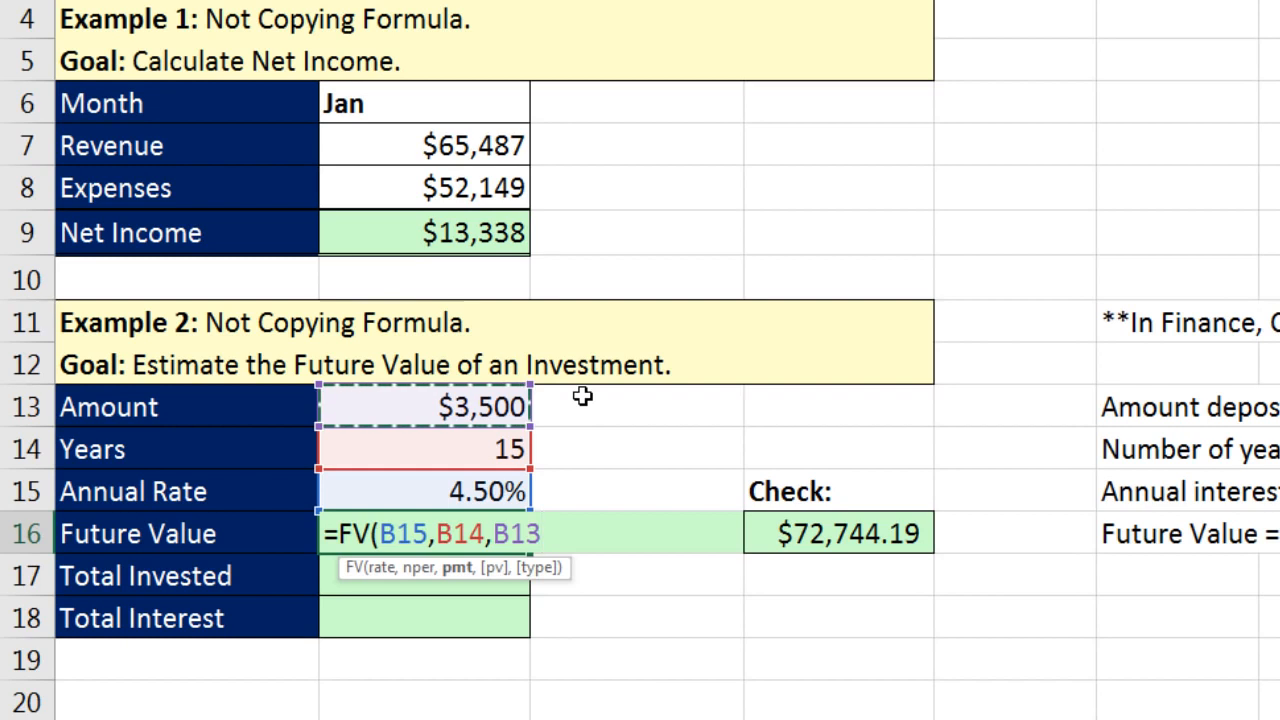
{"action": "left_click", "coordinate": [495, 536]}
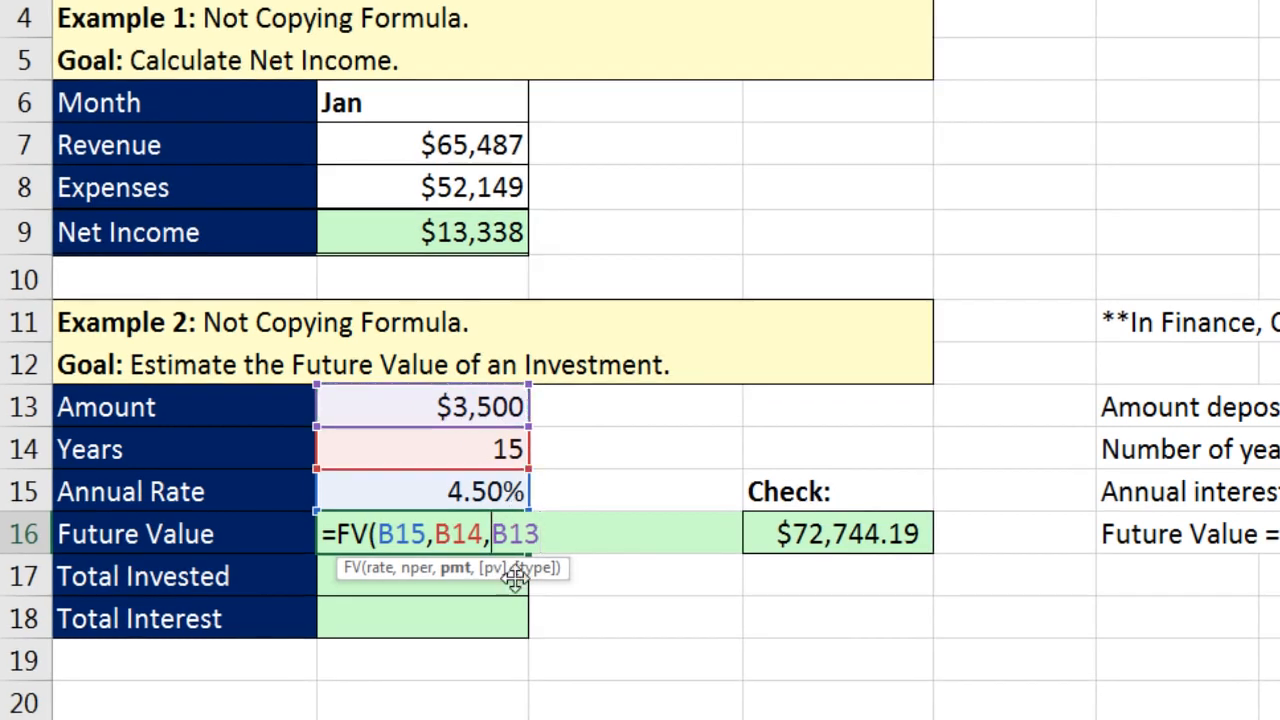
{"action": "type", "text": "-"}
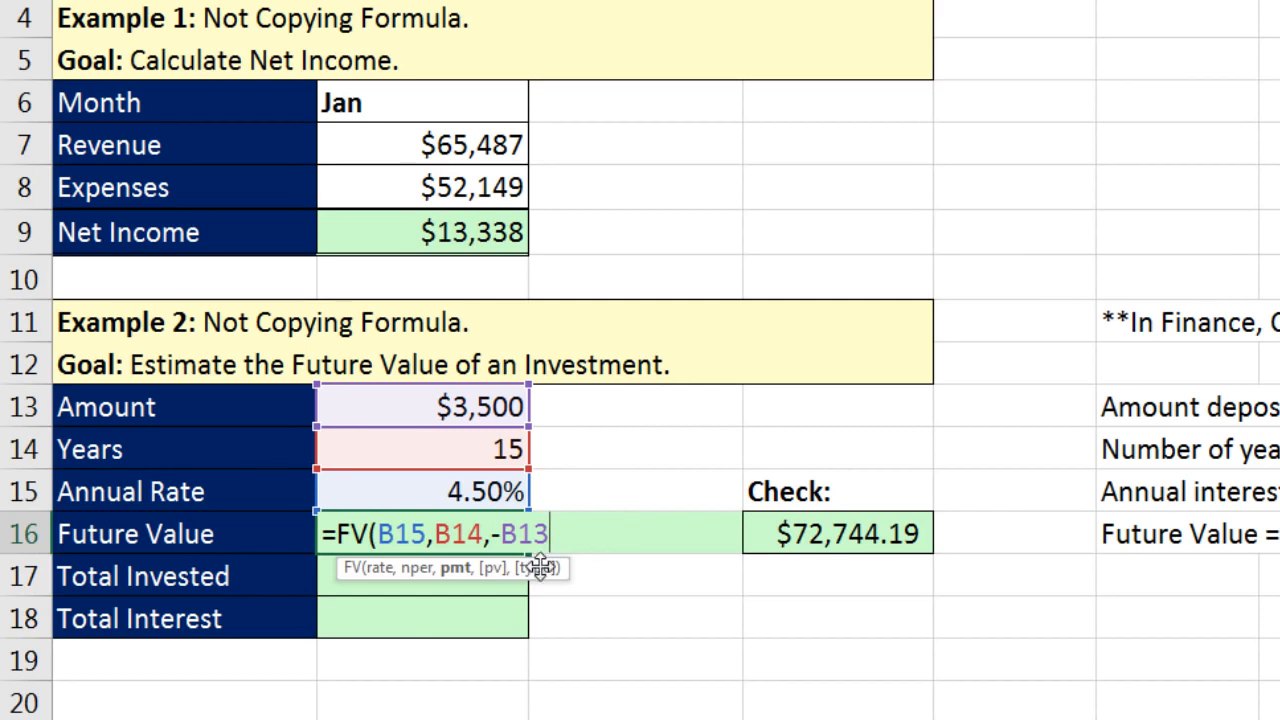
{"action": "type", "text": ")"}
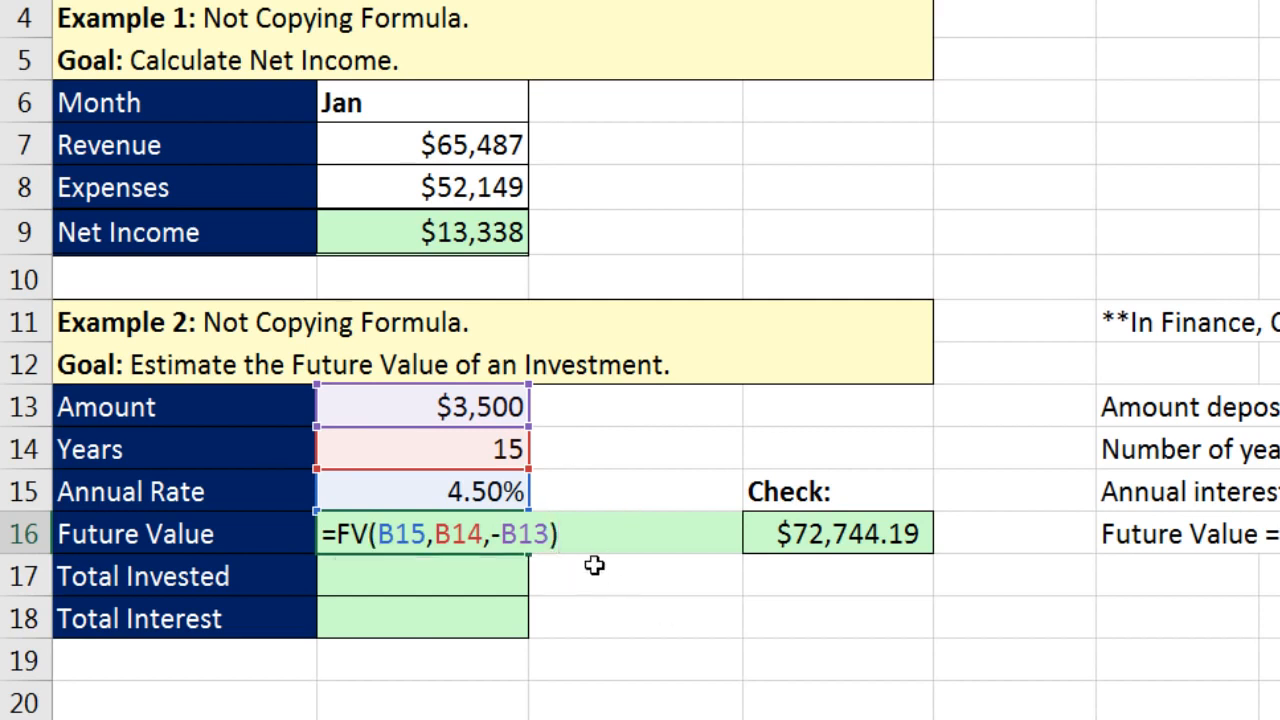
{"action": "key", "text": "Return"}
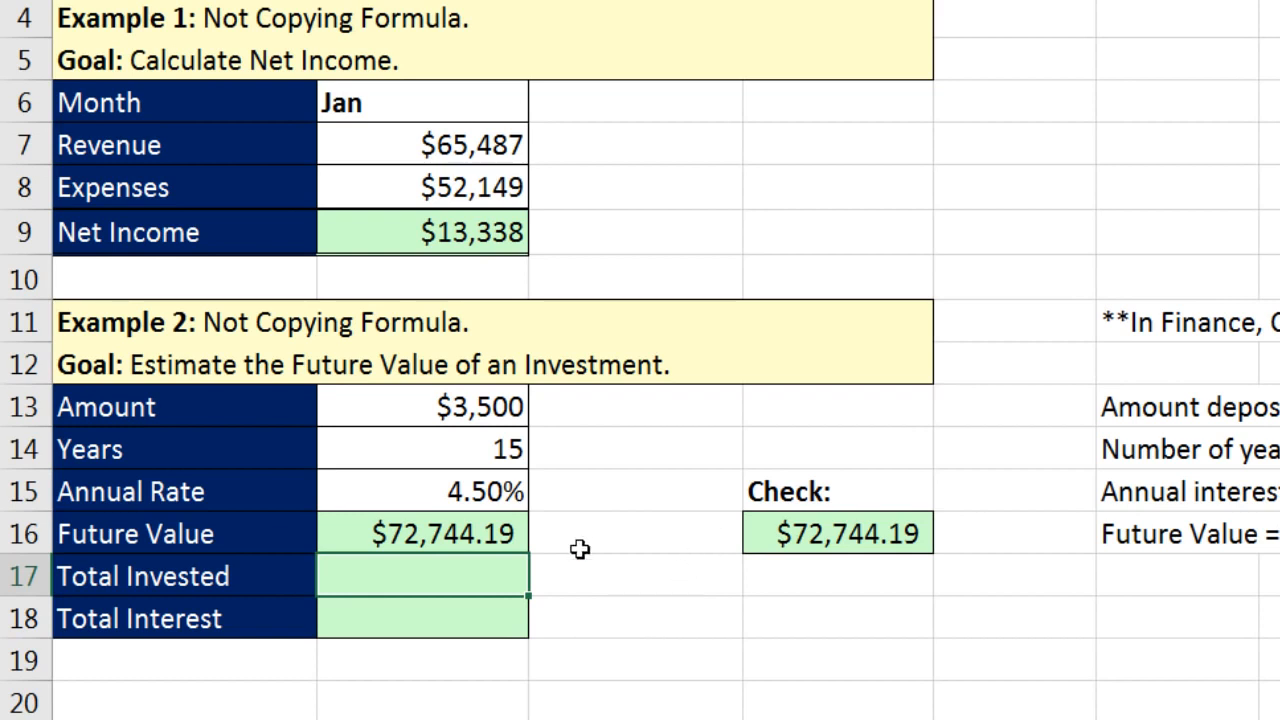
- Calculate the total invested in B17 by multiplying amount by years with =B13*B14
{"action": "left_click", "coordinate": [458, 538]}
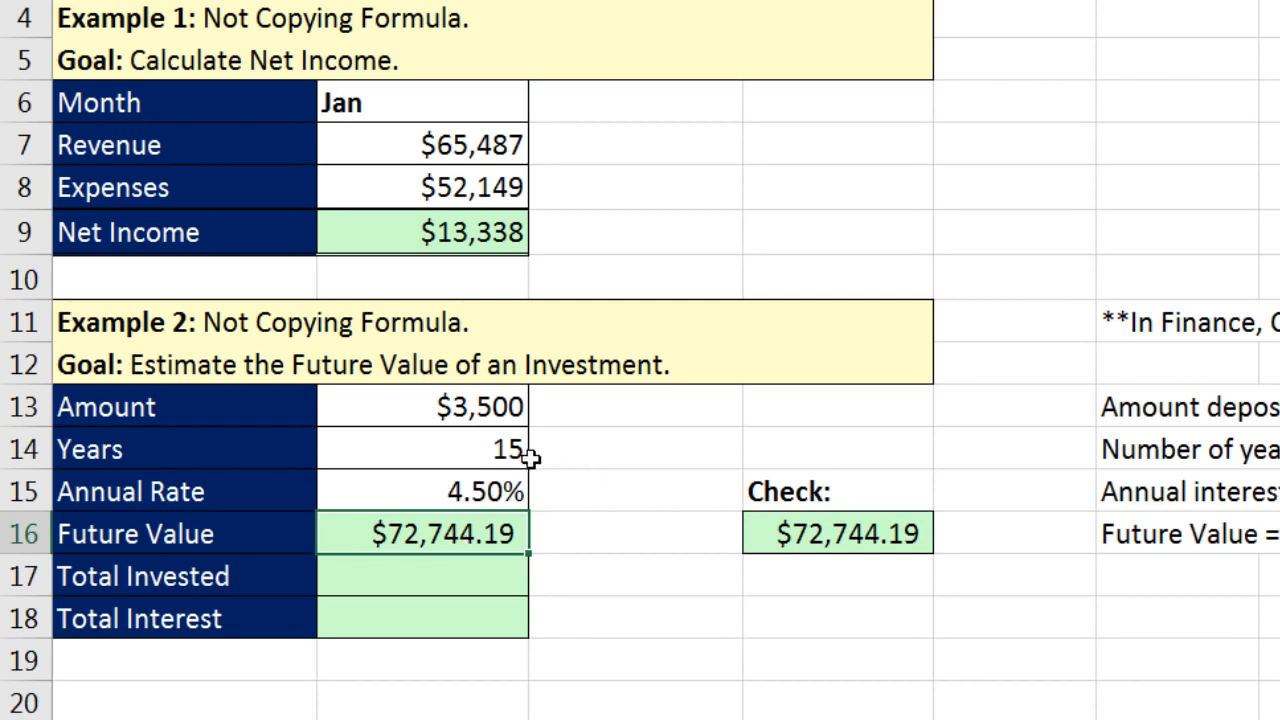
{"action": "left_click", "coordinate": [444, 620]}
{"action": "left_click", "coordinate": [436, 574]}
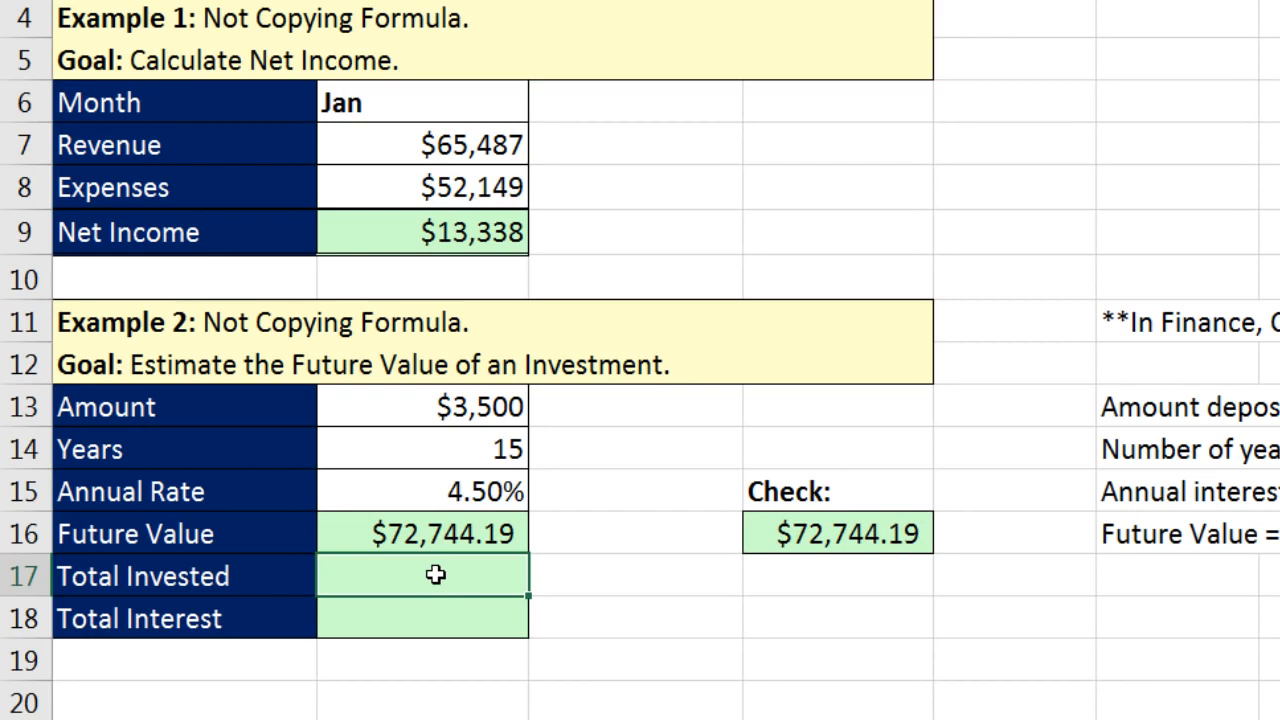
{"action": "type", "text": "="}
{"action": "key", "text": "Up"}
{"action": "key", "text": "Up"}
{"action": "key", "text": "Up"}
{"action": "key", "text": "Up"}
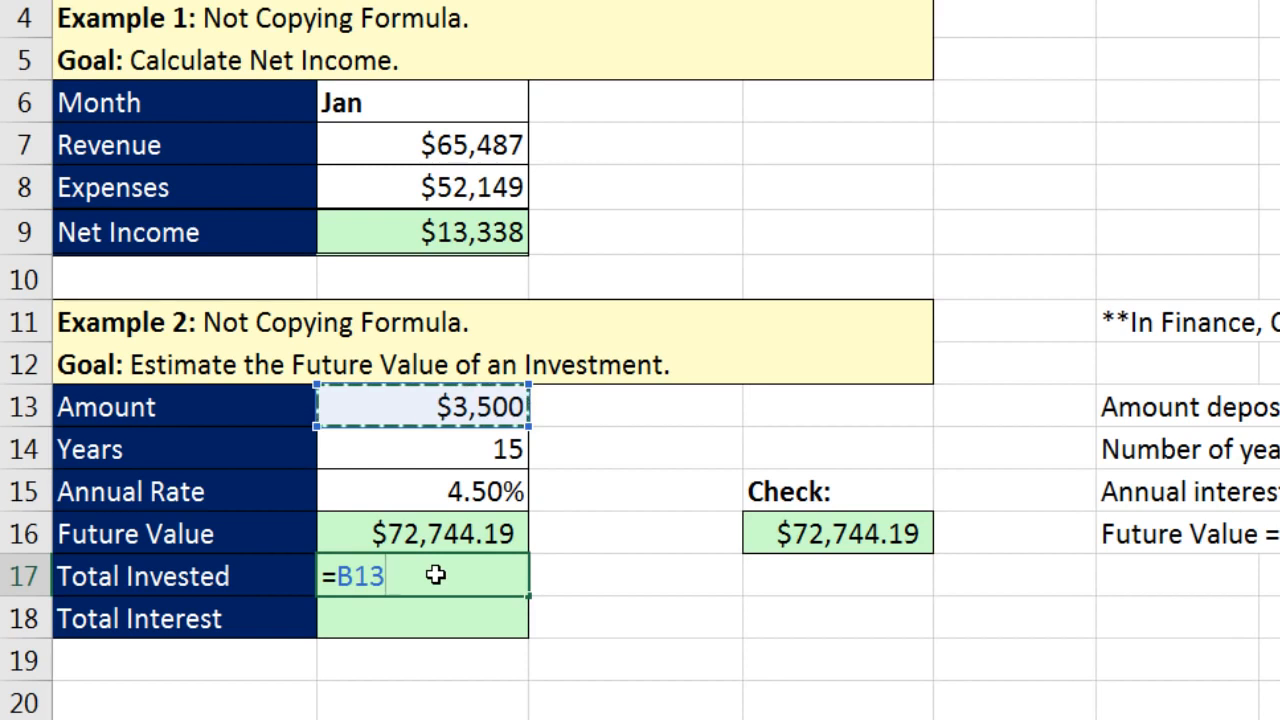
{"action": "type", "text": "*"}
{"action": "key", "text": "Up"}
{"action": "key", "text": "Up"}
{"action": "key", "text": "Up"}
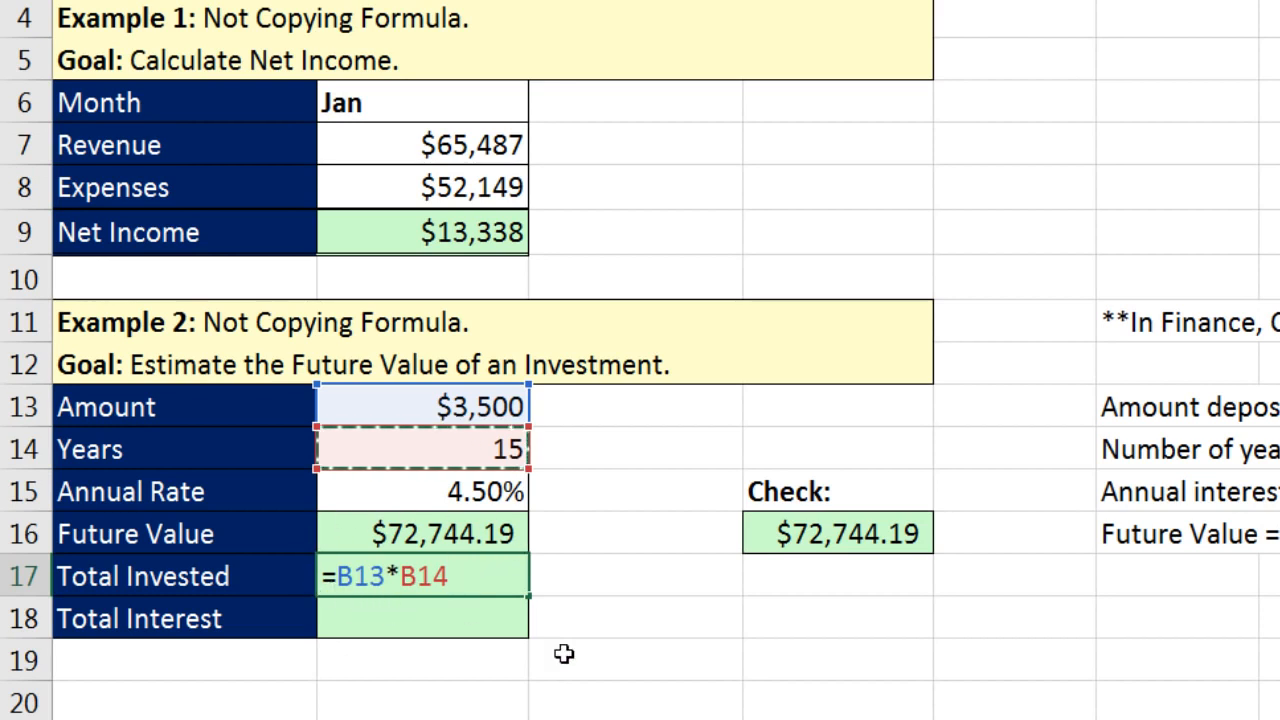
{"action": "key", "text": "Return"}
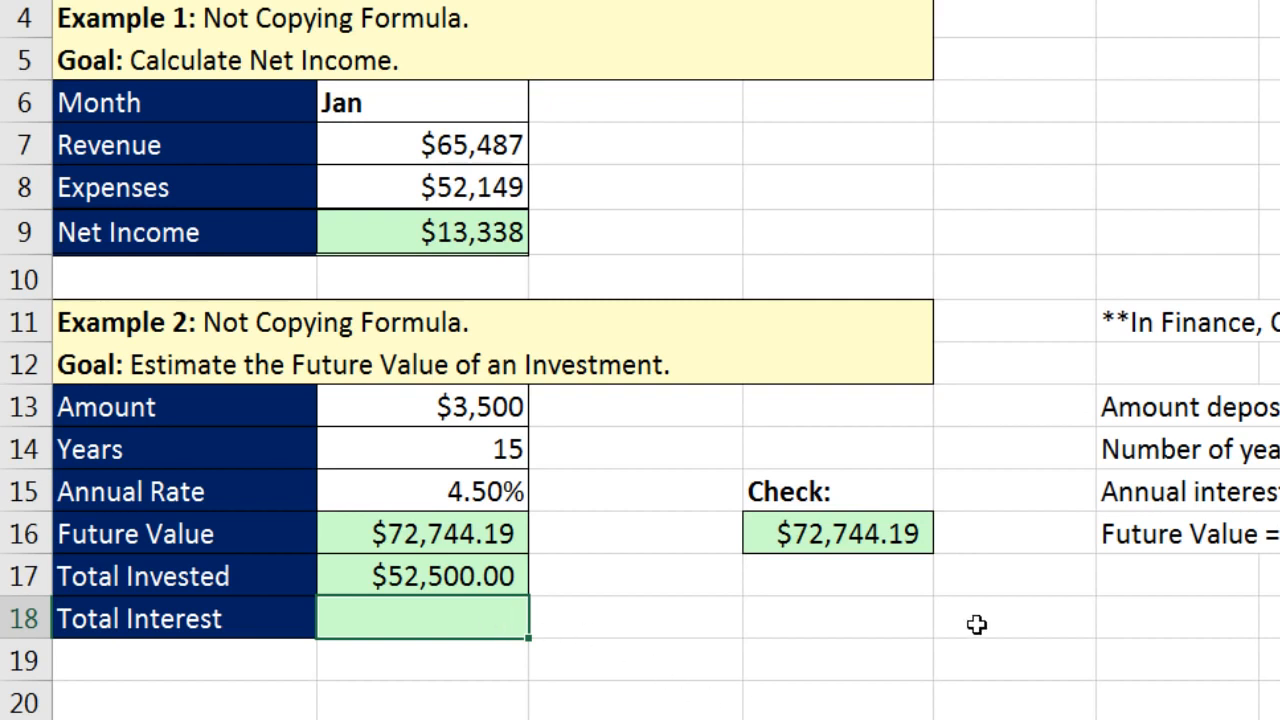
- Calculate the total interest in B18 by subtracting total invested from future value with =B16-B17
{"action": "type", "text": "="}
{"action": "key", "text": "Up"}
{"action": "key", "text": "Up"}
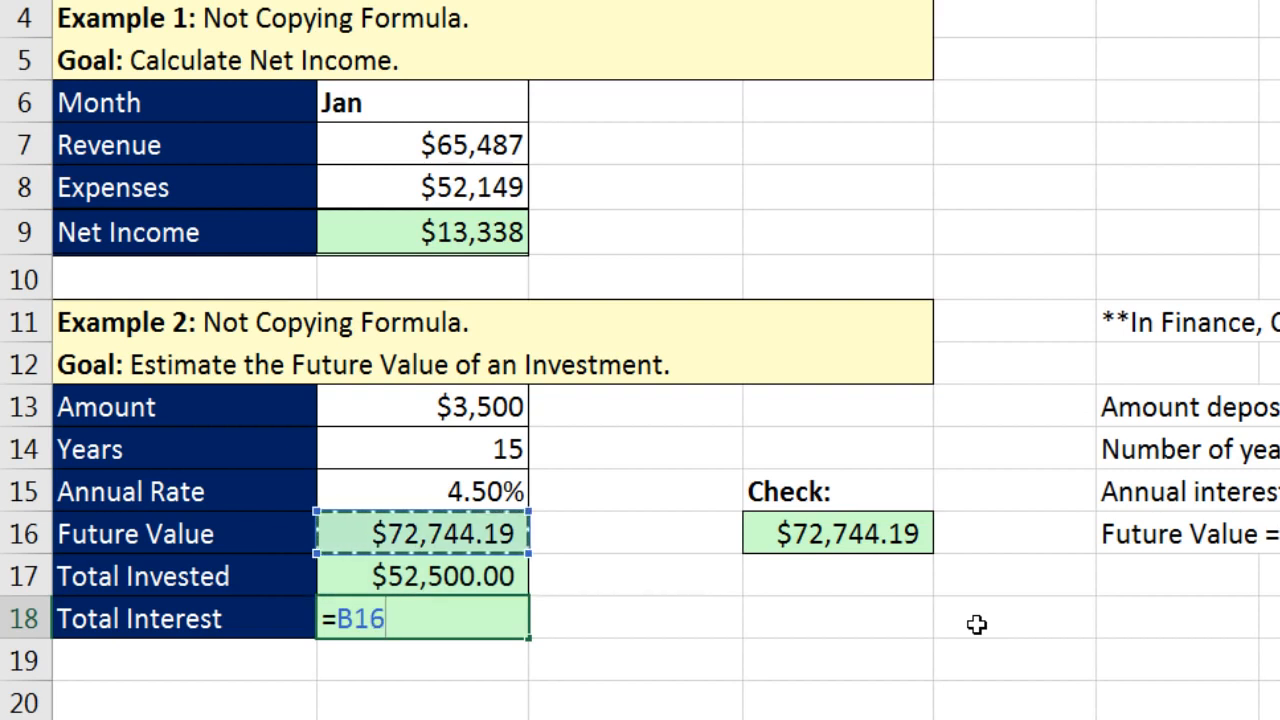
{"action": "type", "text": "-"}
{"action": "key", "text": "Up"}
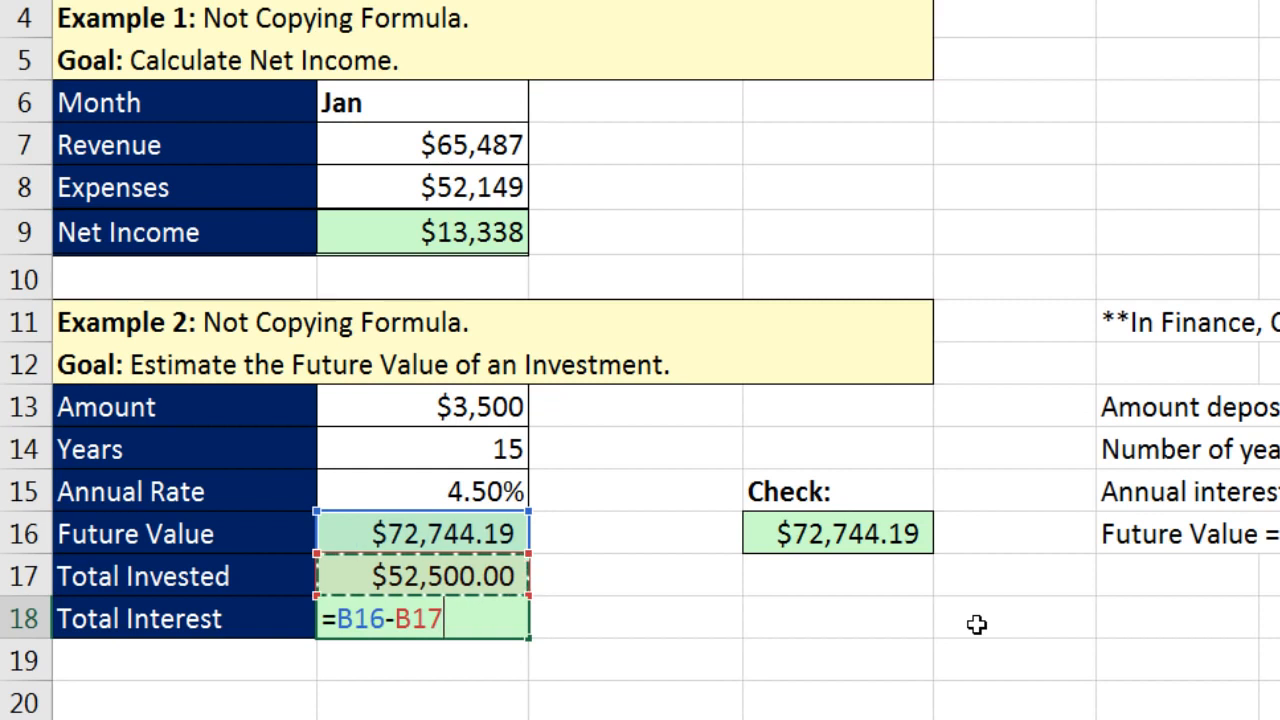
{"action": "key", "text": "Return"}
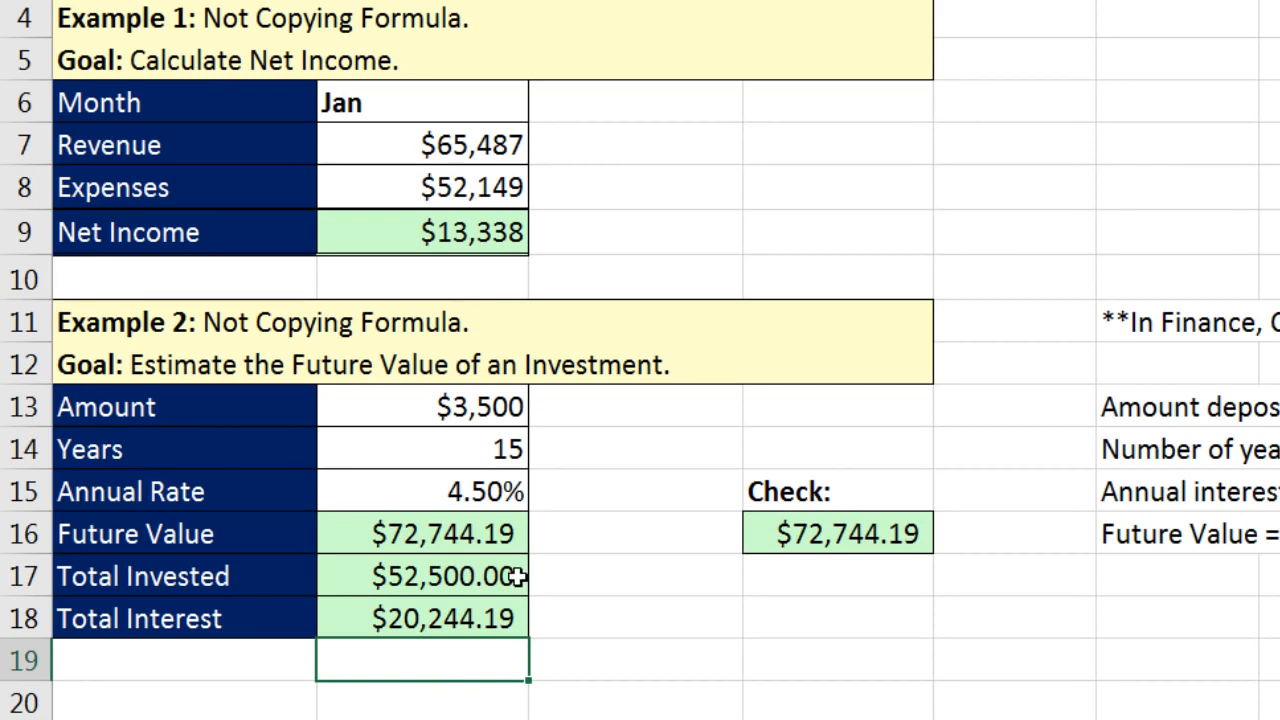
- Calculate January's net income in B26 of Example 3 by subtracting expenses from revenue with =B24-B25
{"action": "scroll", "coordinate": [517, 577], "scroll_direction": "down", "scroll_amount": 5}
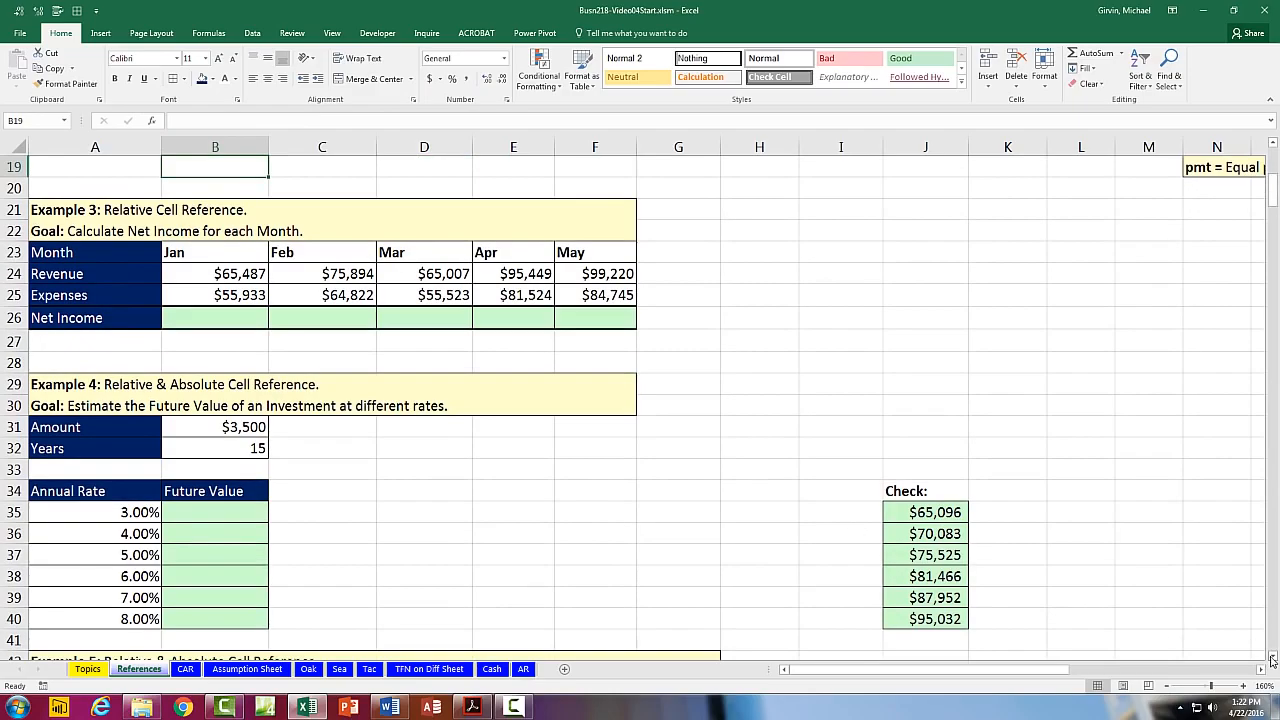
{"action": "left_click", "coordinate": [1273, 658]}
{"action": "left_click", "coordinate": [1273, 658]}
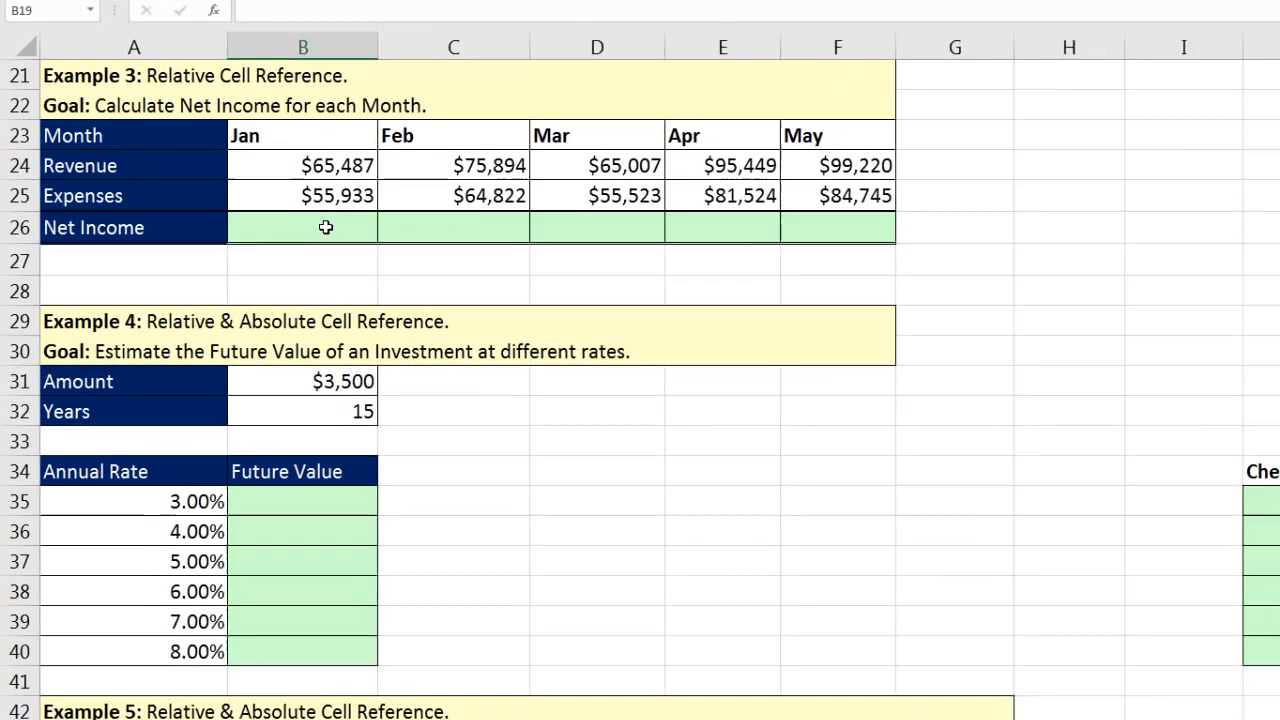
{"action": "left_click", "coordinate": [231, 275]}
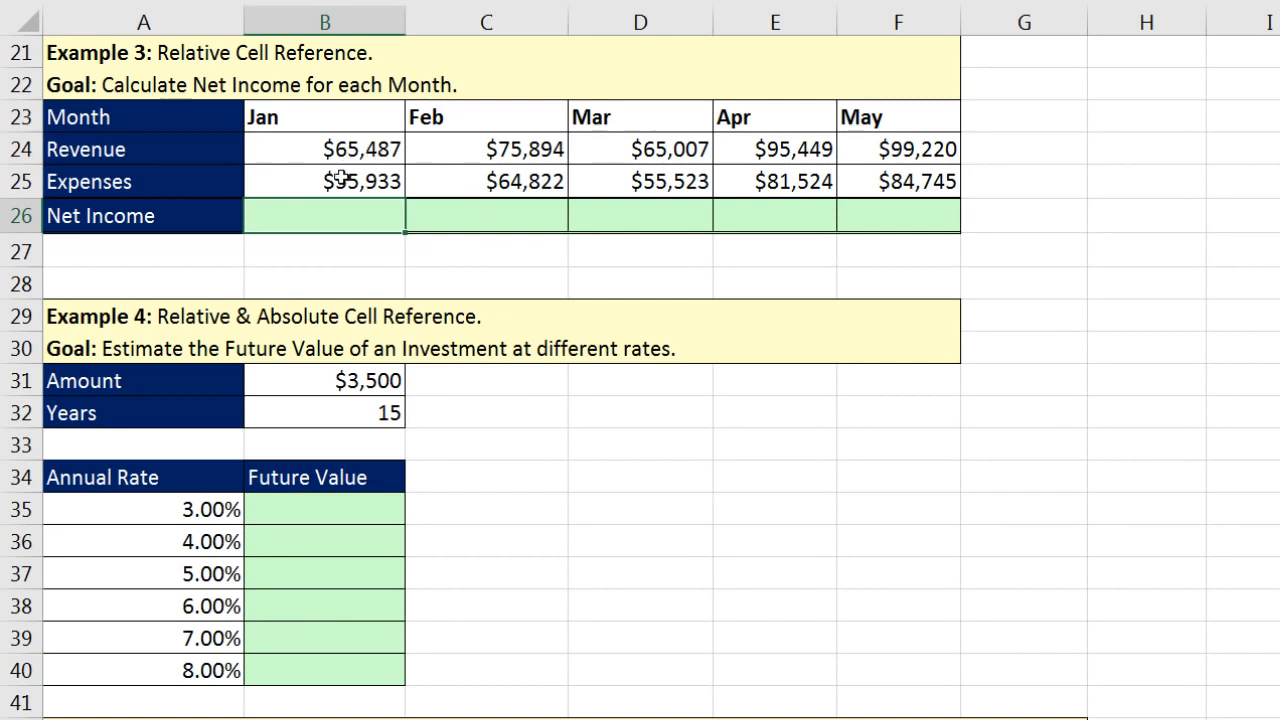
{"action": "type", "text": "="}
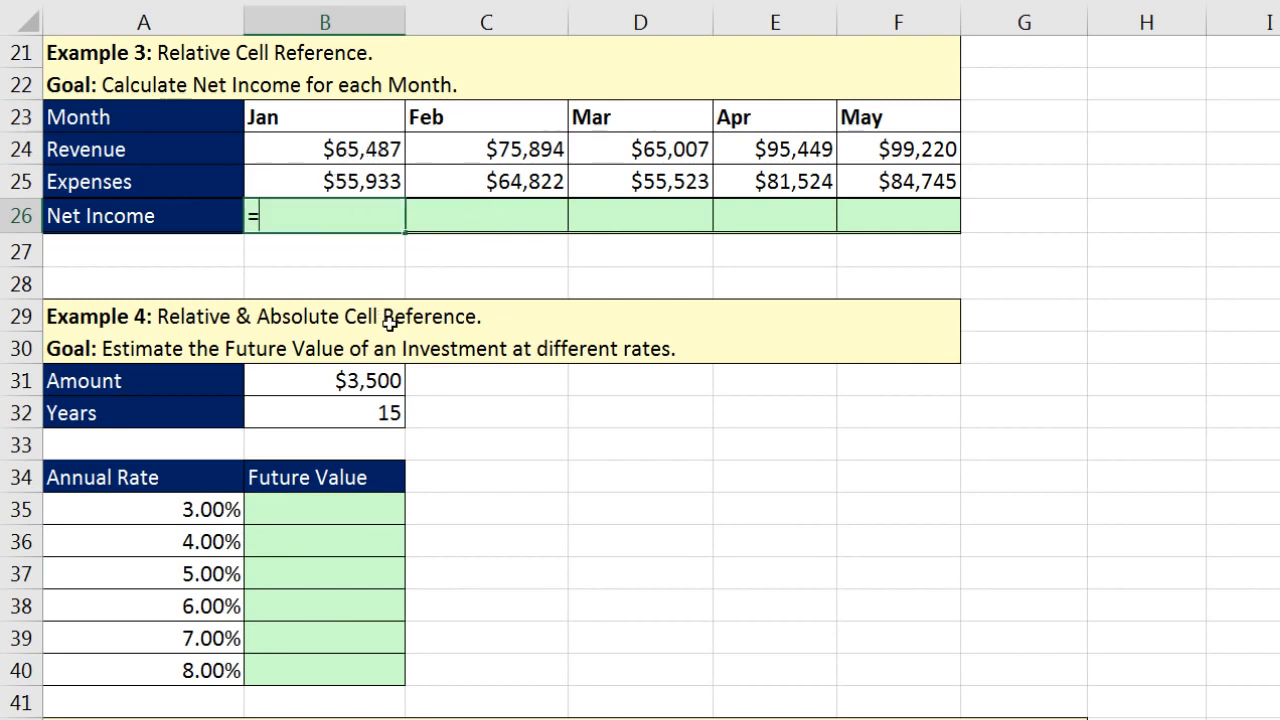
{"action": "key", "text": "Up"}
{"action": "key", "text": "Up"}
{"action": "type", "text": "-"}
{"action": "key", "text": "Up"}
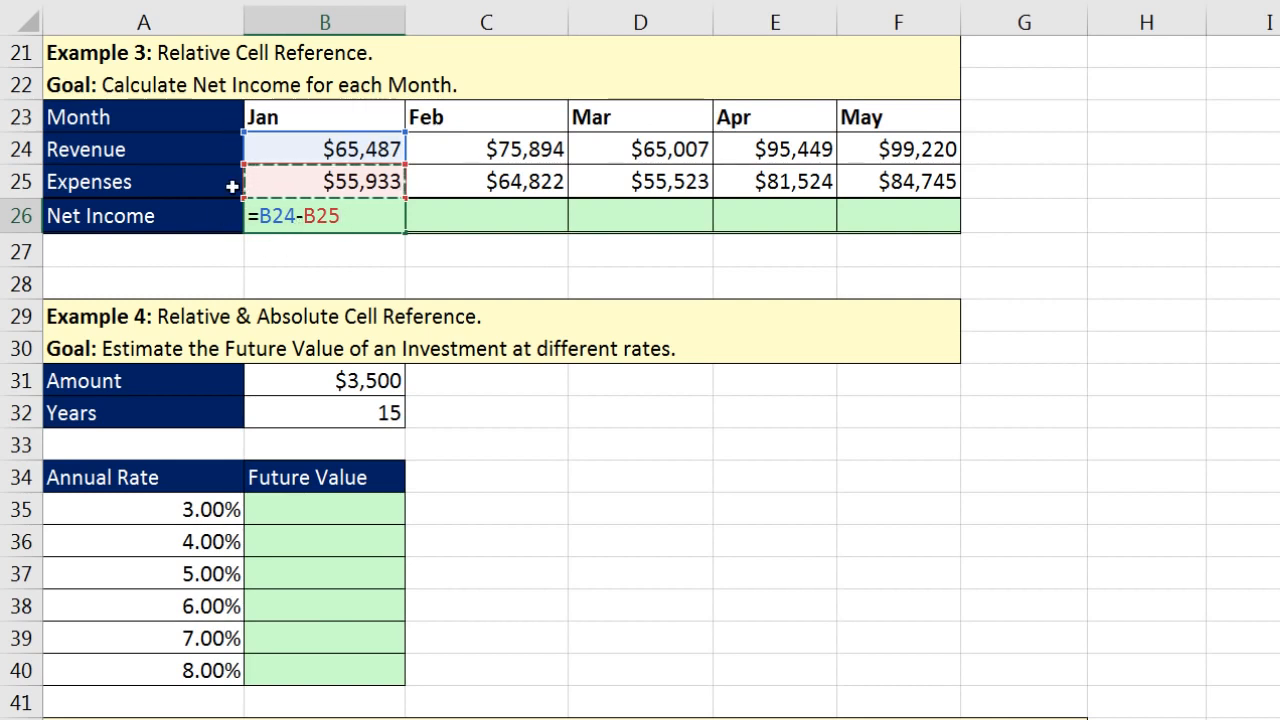
{"action": "key", "text": "ctrl+Return"}
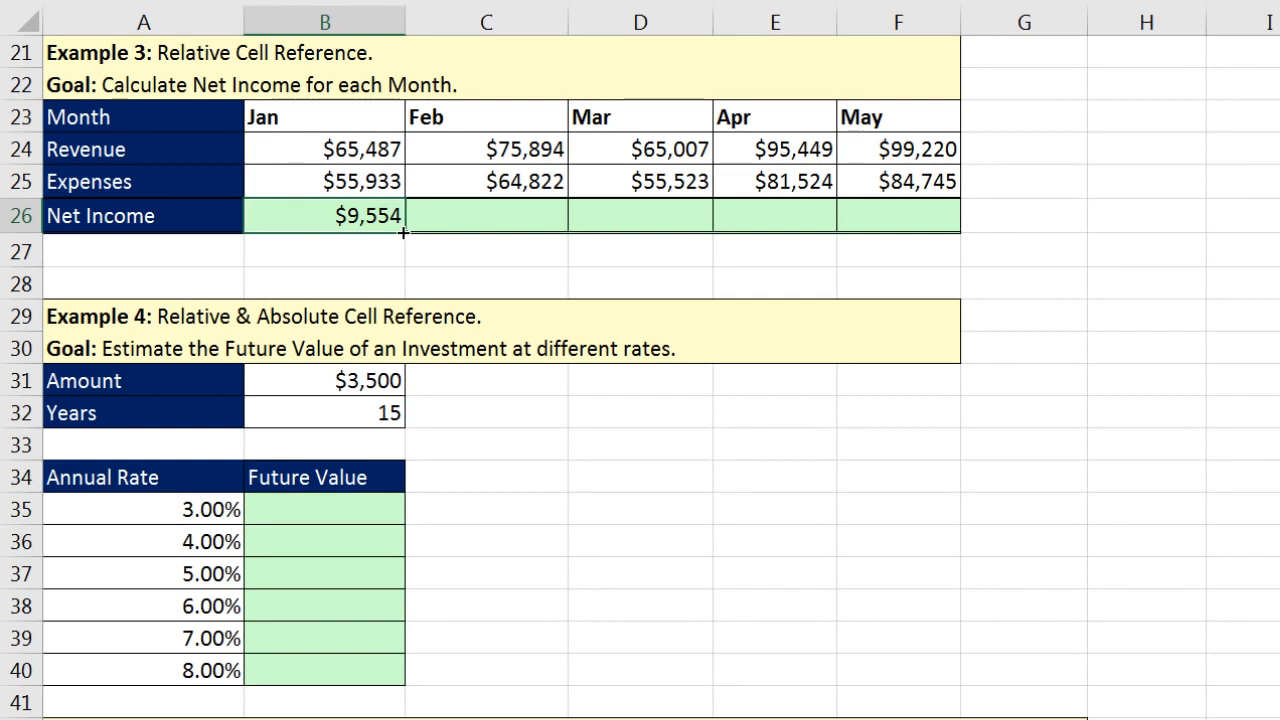
- Copy the net income formula from B26 across to F26 and check the cell references in the May formula
{"action": "left_click_drag", "start_coordinate": [404, 232], "coordinate": [933, 225]}
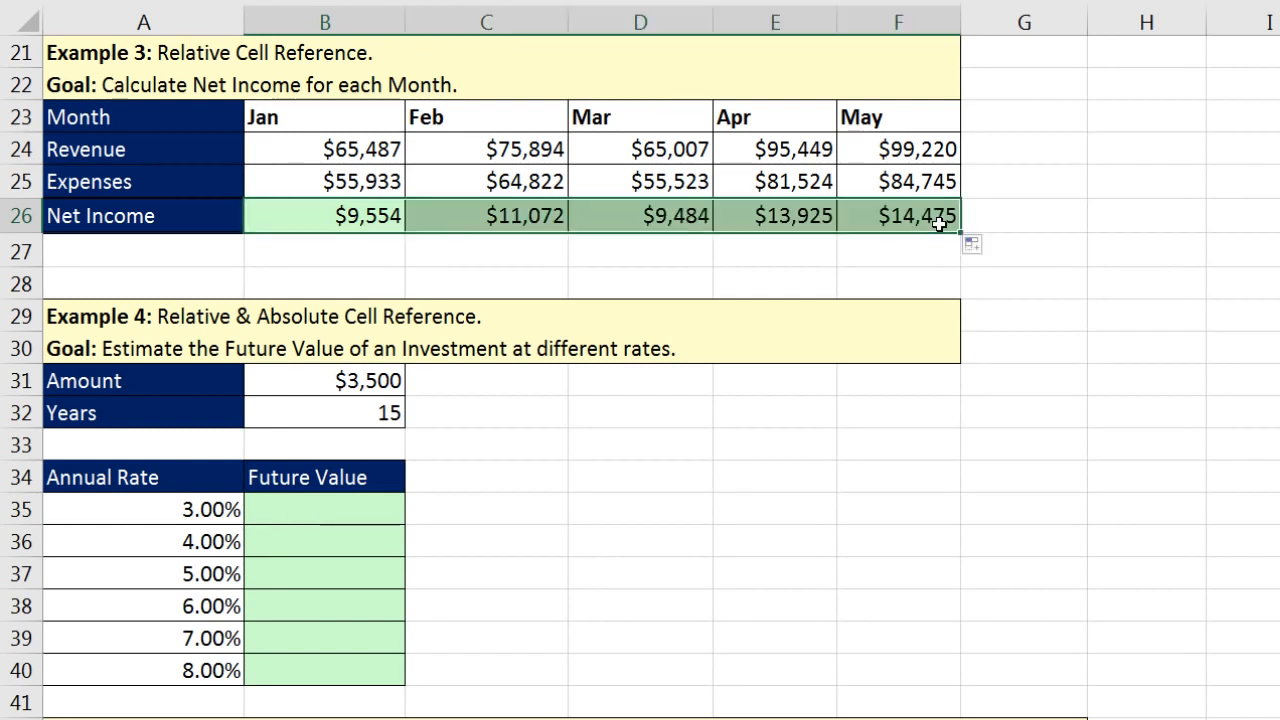
{"action": "left_click", "coordinate": [938, 222]}
{"action": "key", "text": "F2"}
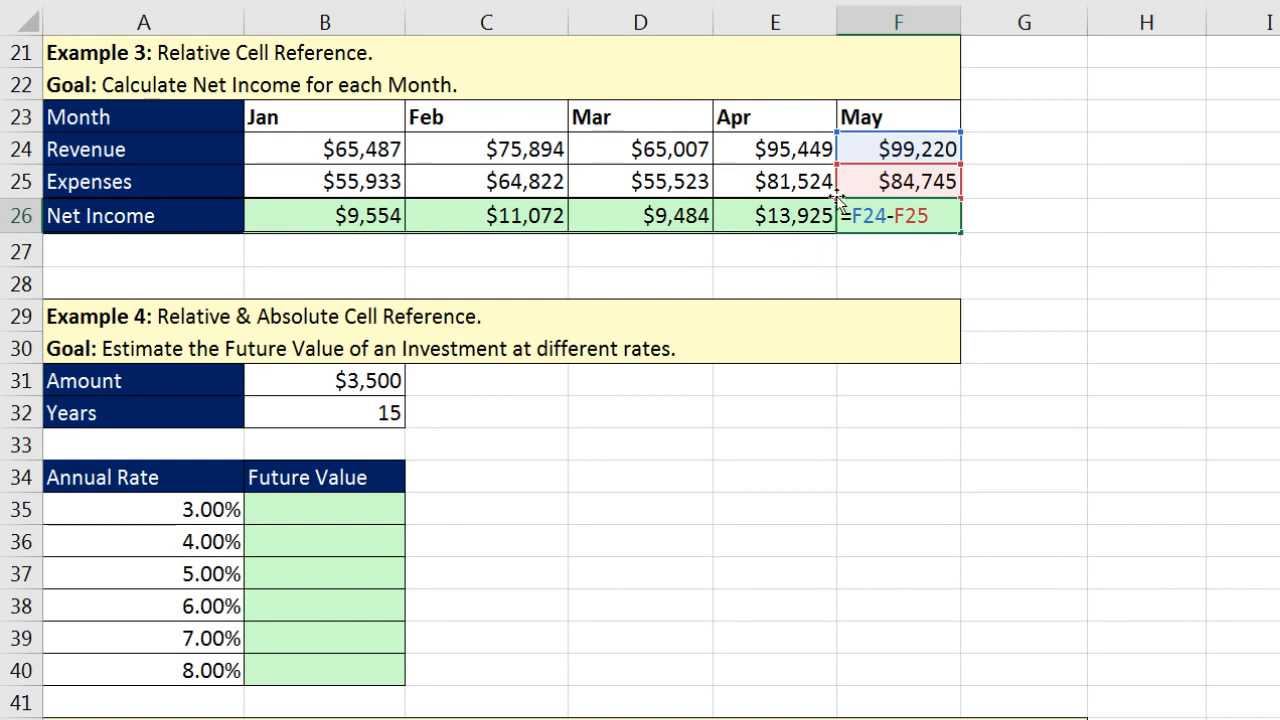
{"action": "key", "text": "Return"}
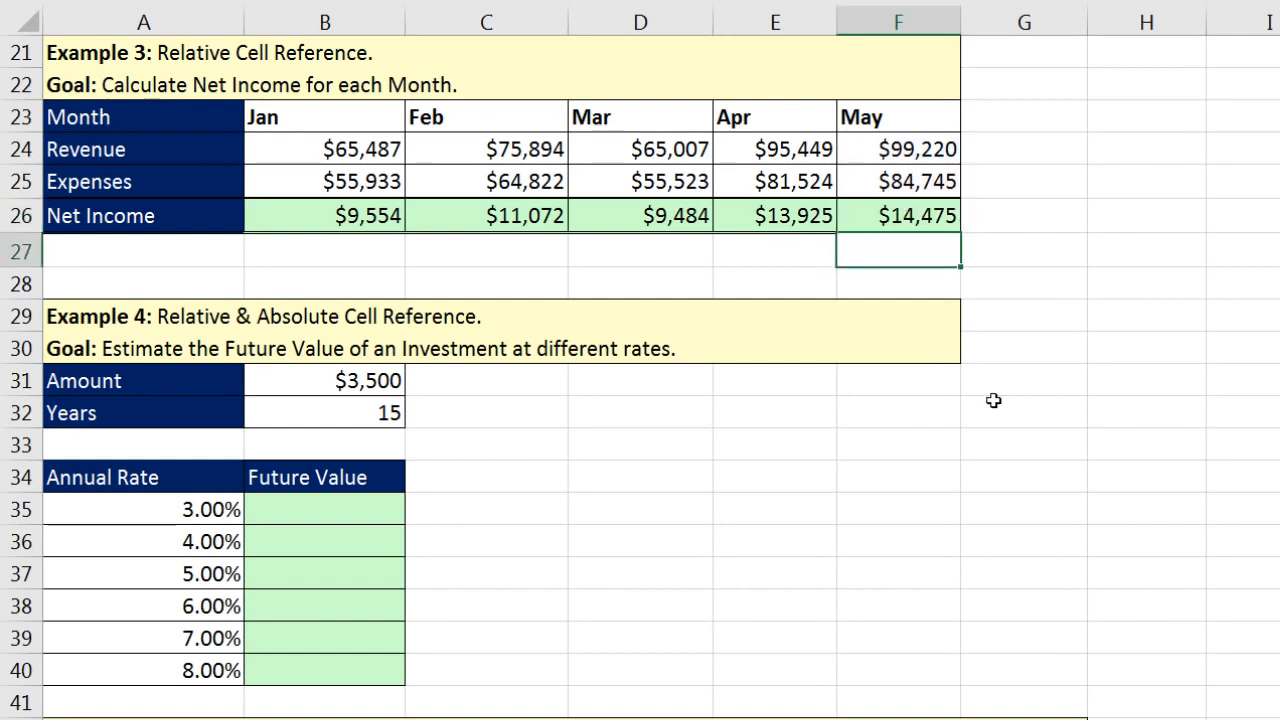
- Start an FV formula in B35 of Example 4 with the relative rate A35 and the years locked as $B$32
{"action": "left_click", "coordinate": [292, 514]}
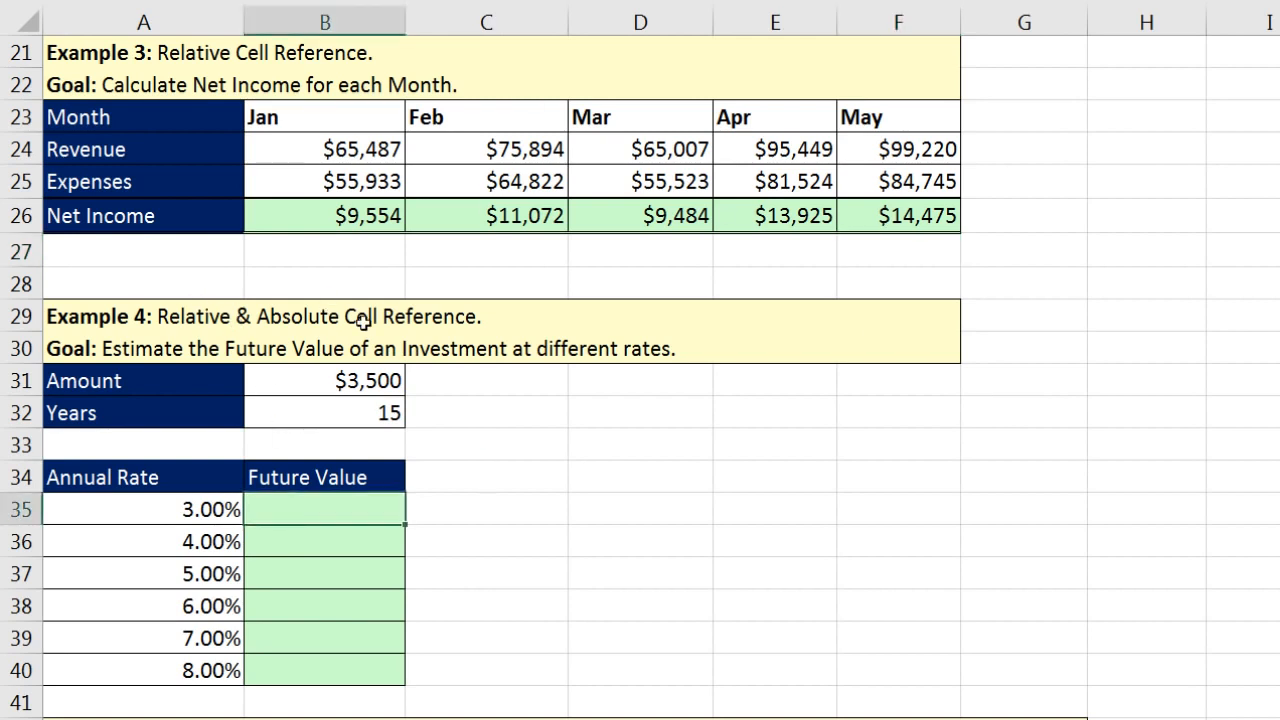
{"action": "left_click", "coordinate": [380, 385]}
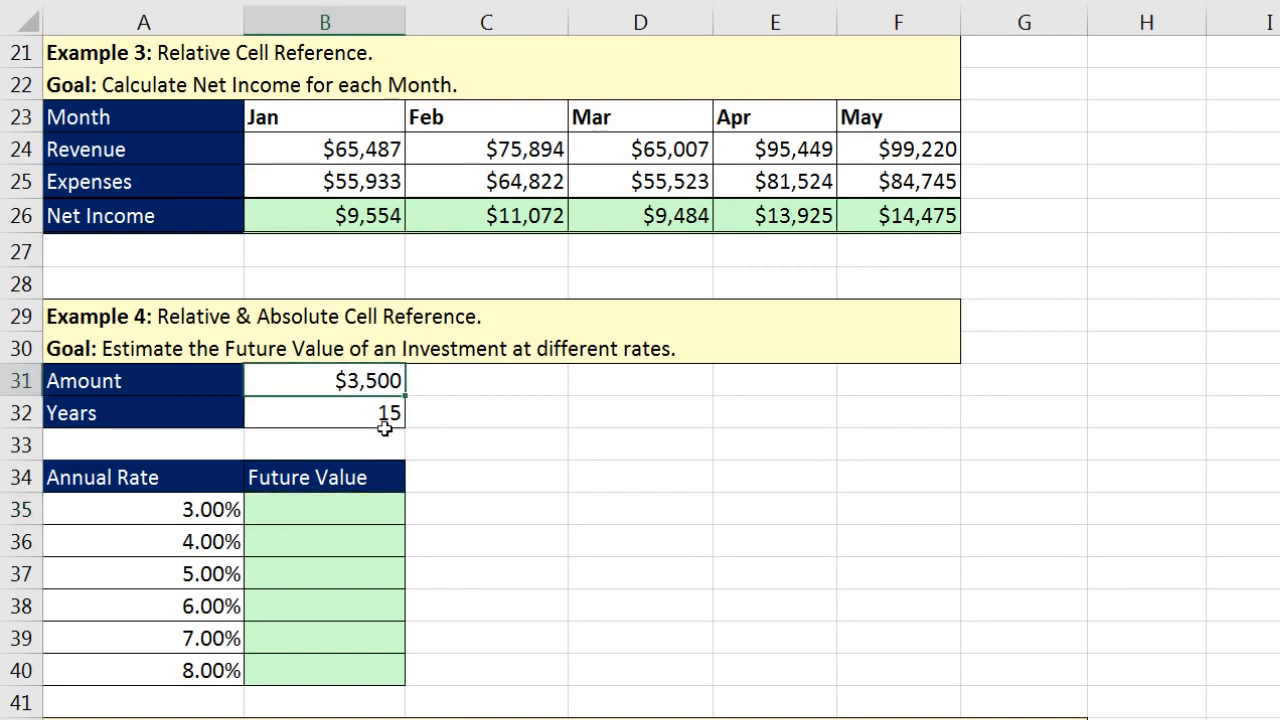
{"action": "left_click", "coordinate": [370, 417]}
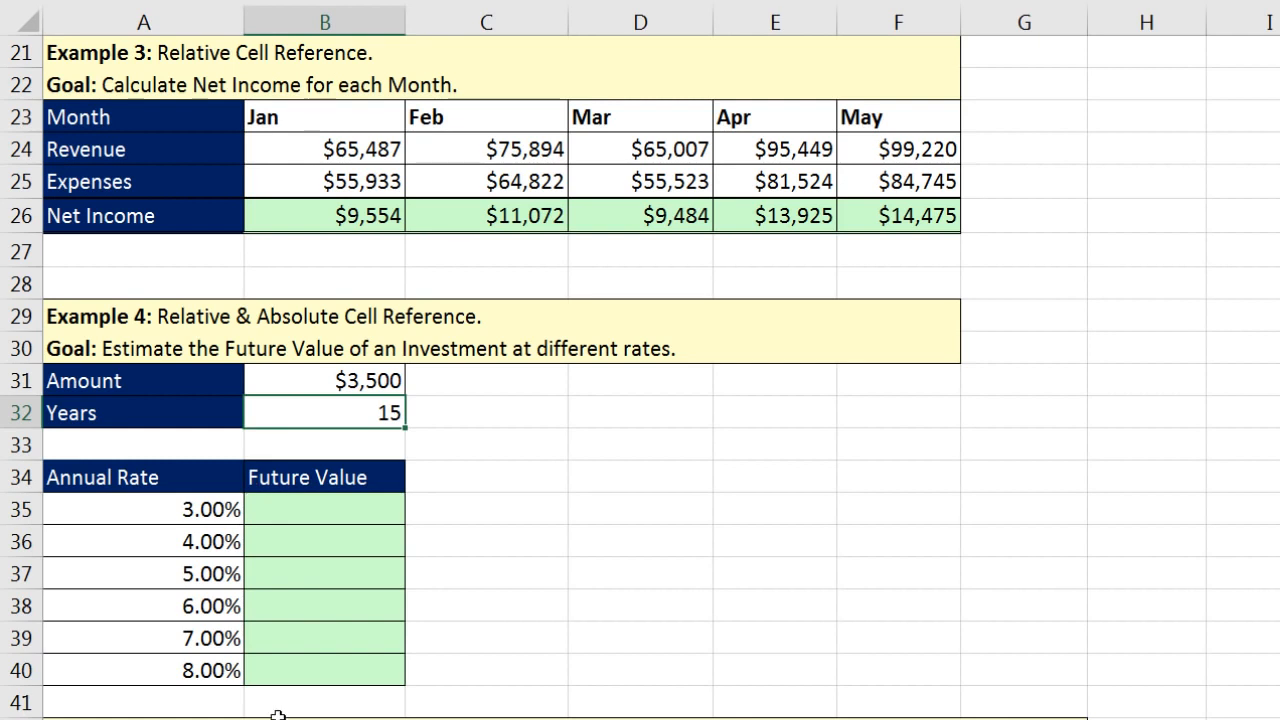
{"action": "left_click", "coordinate": [266, 509]}
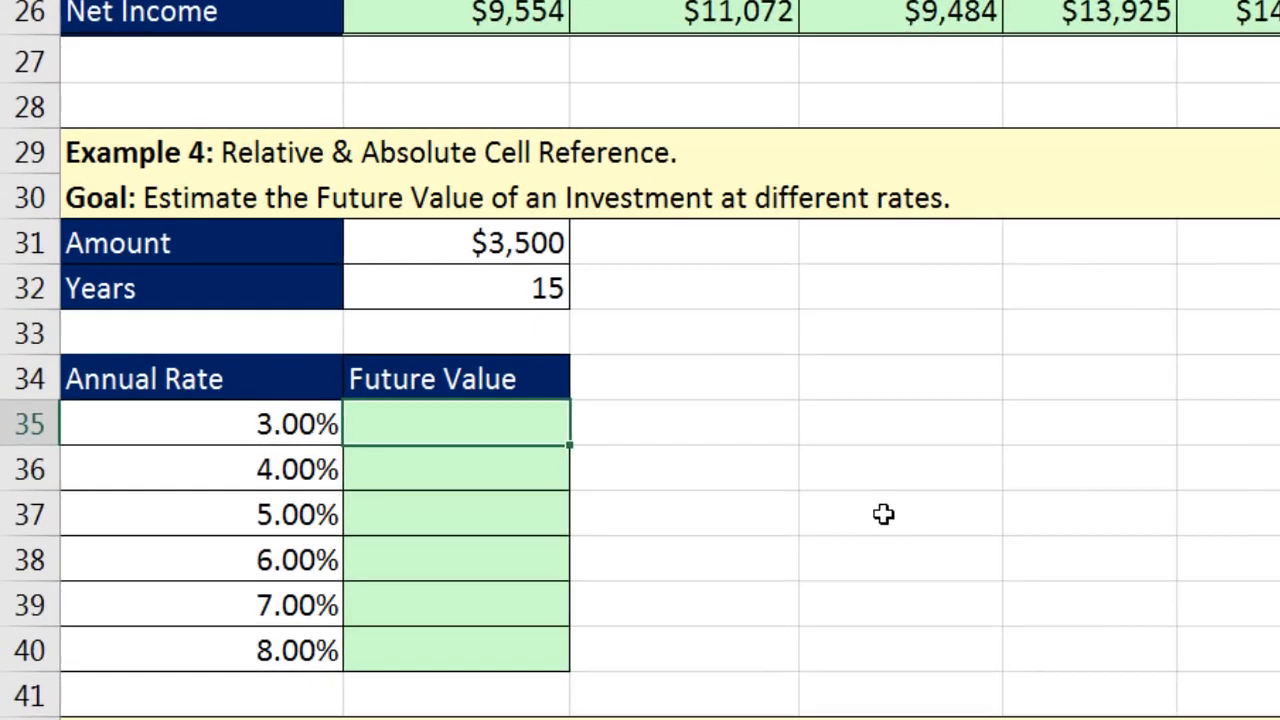
{"action": "type", "text": "="}
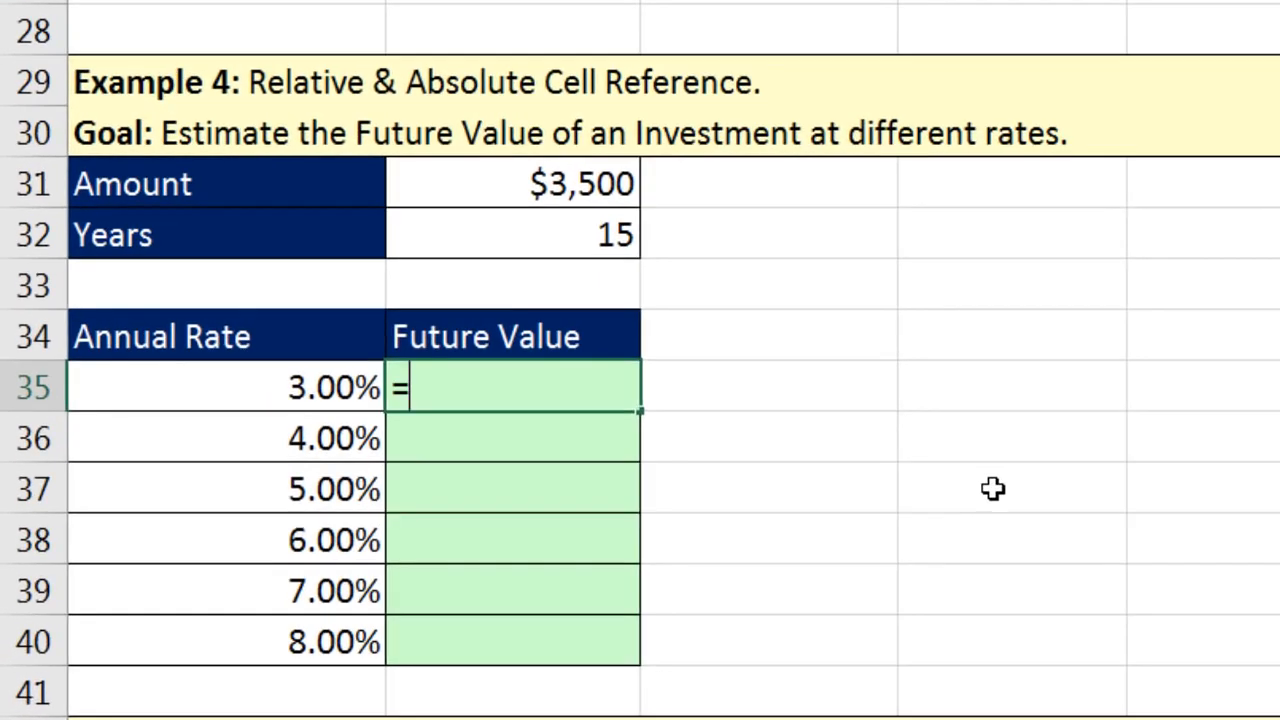
{"action": "type", "text": "fv"}
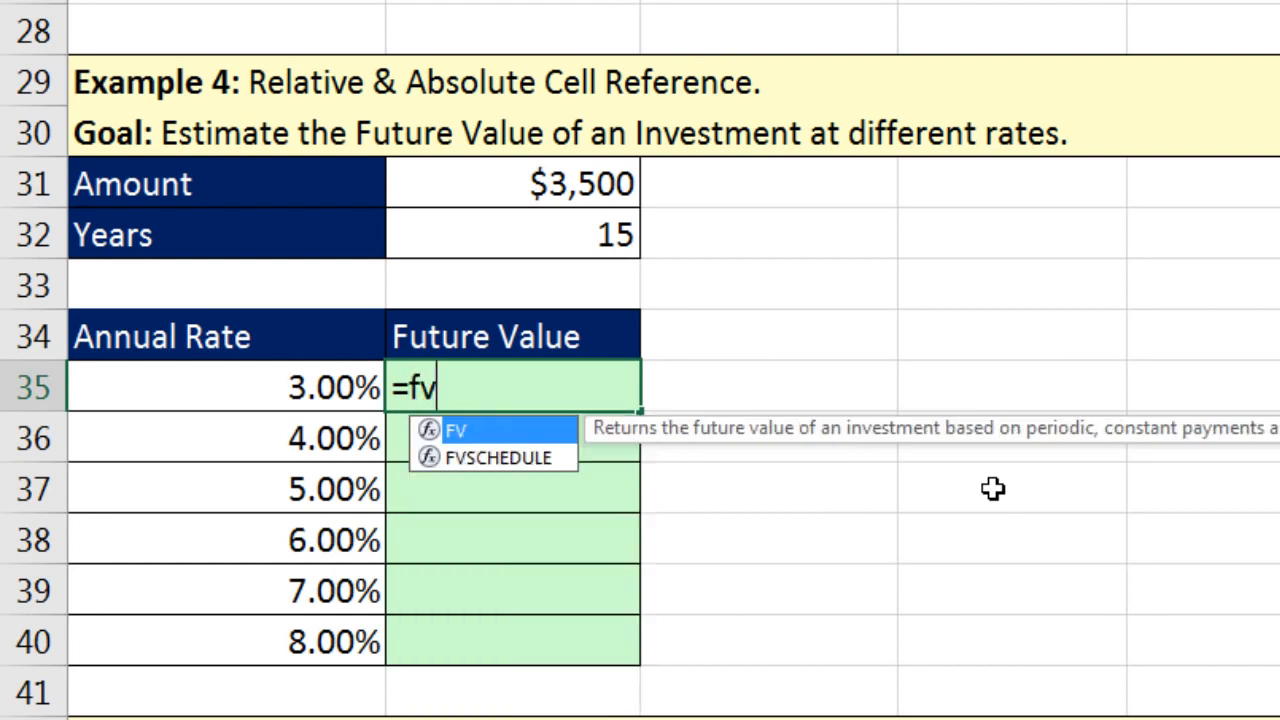
{"action": "key", "text": "Tab"}
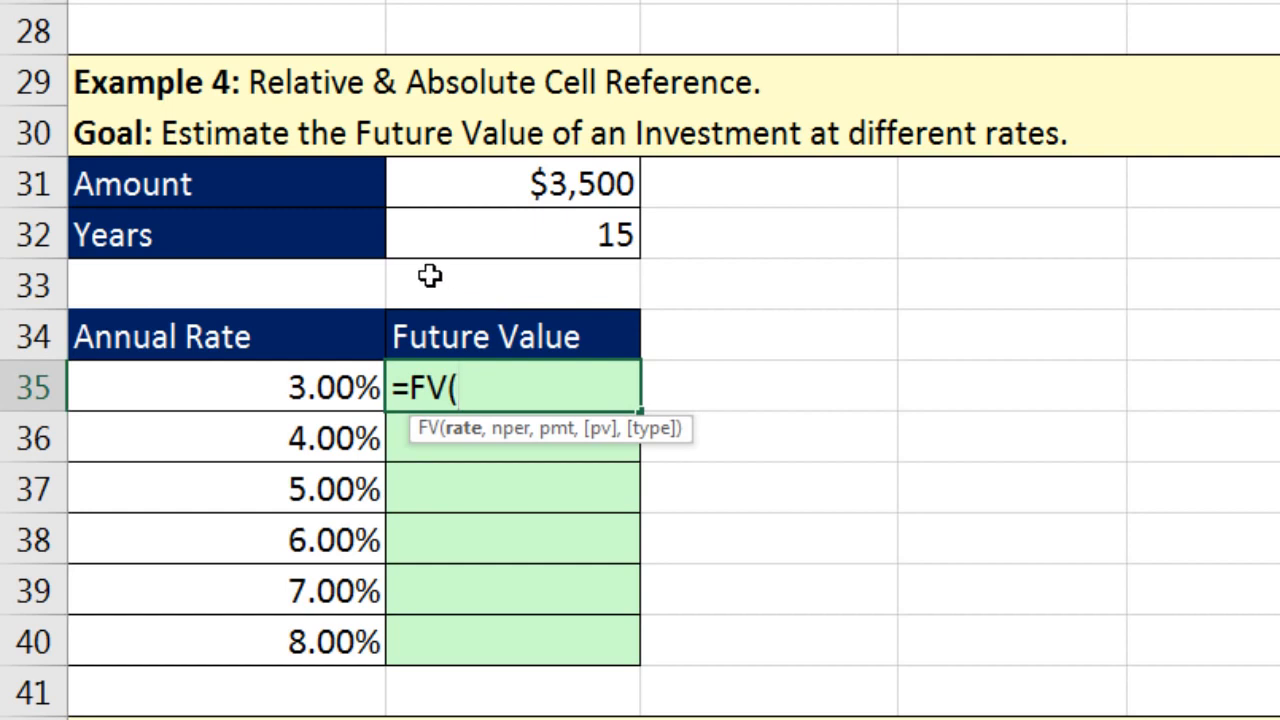
{"action": "left_click", "coordinate": [301, 378]}
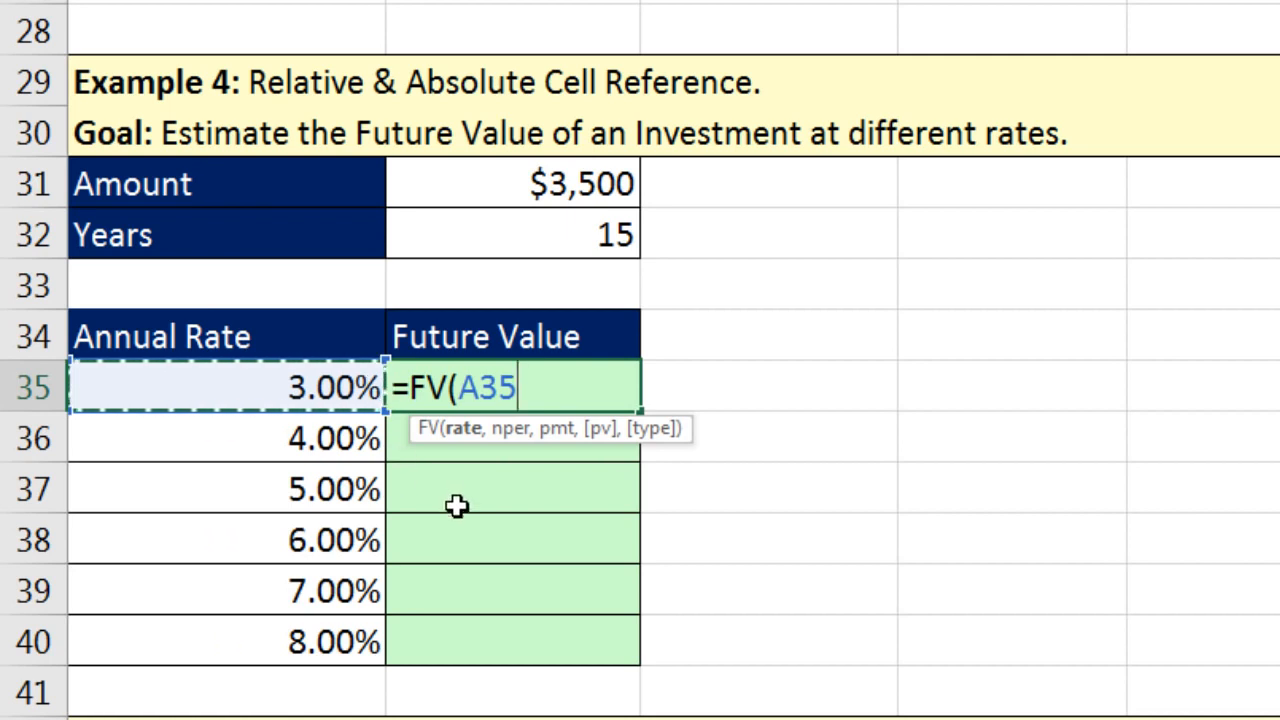
{"action": "type", "text": ","}
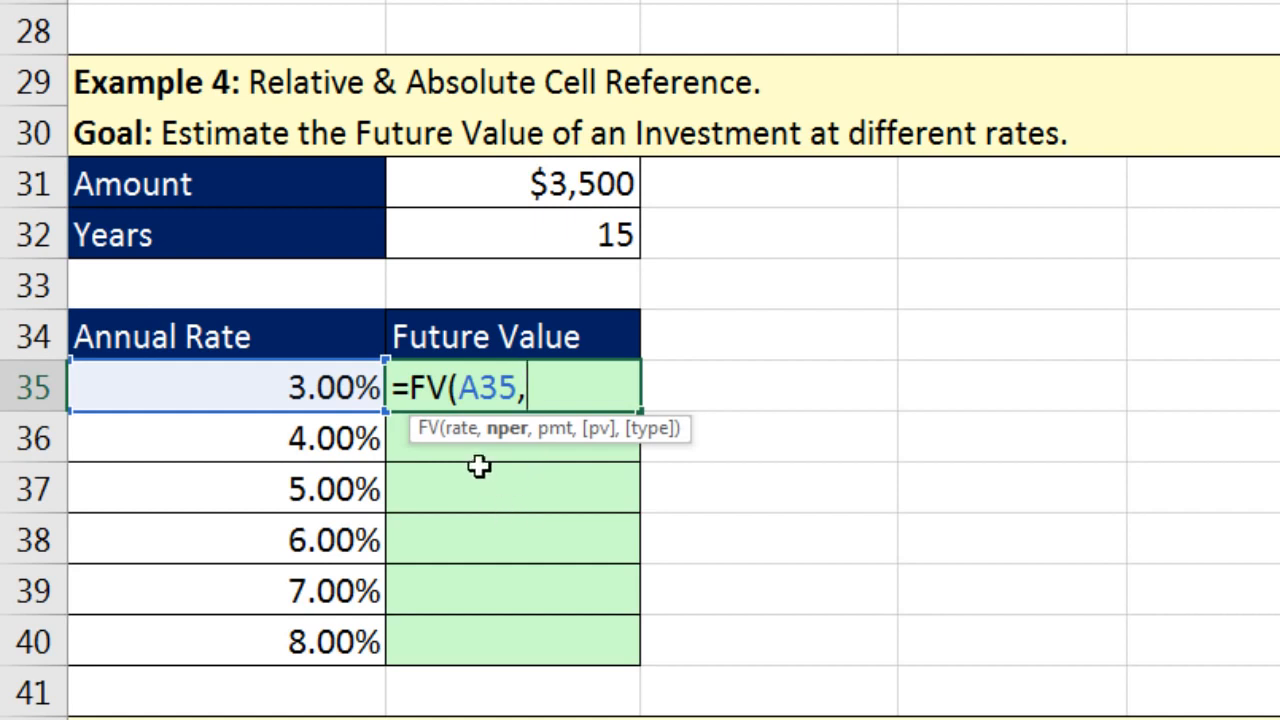
{"action": "left_click", "coordinate": [600, 236]}
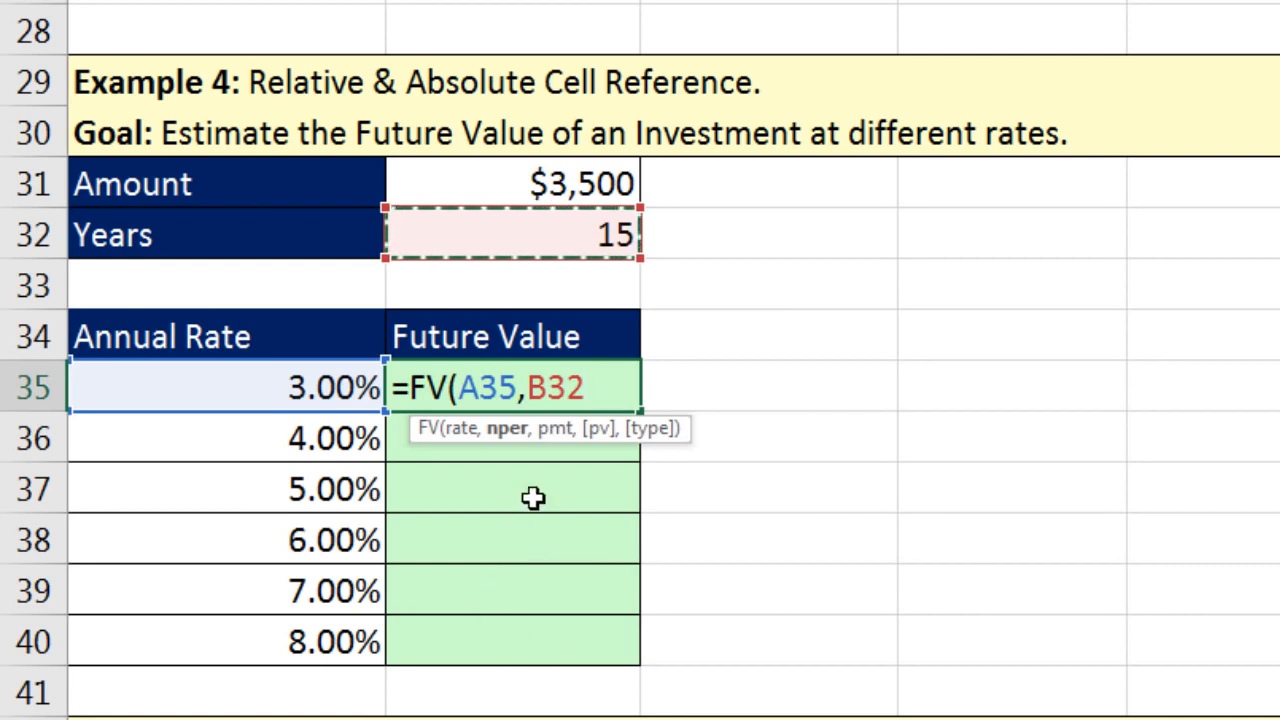
{"action": "key", "text": "F4"}
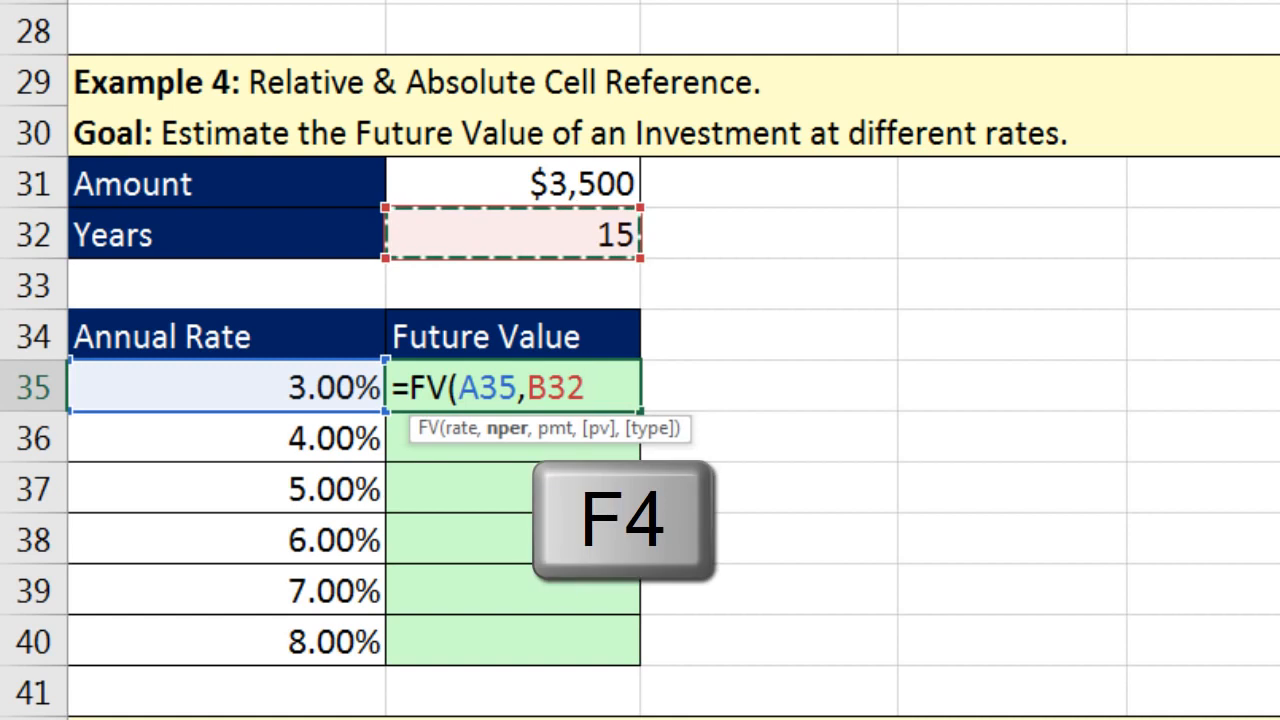
{"action": "key", "text": "F4"}
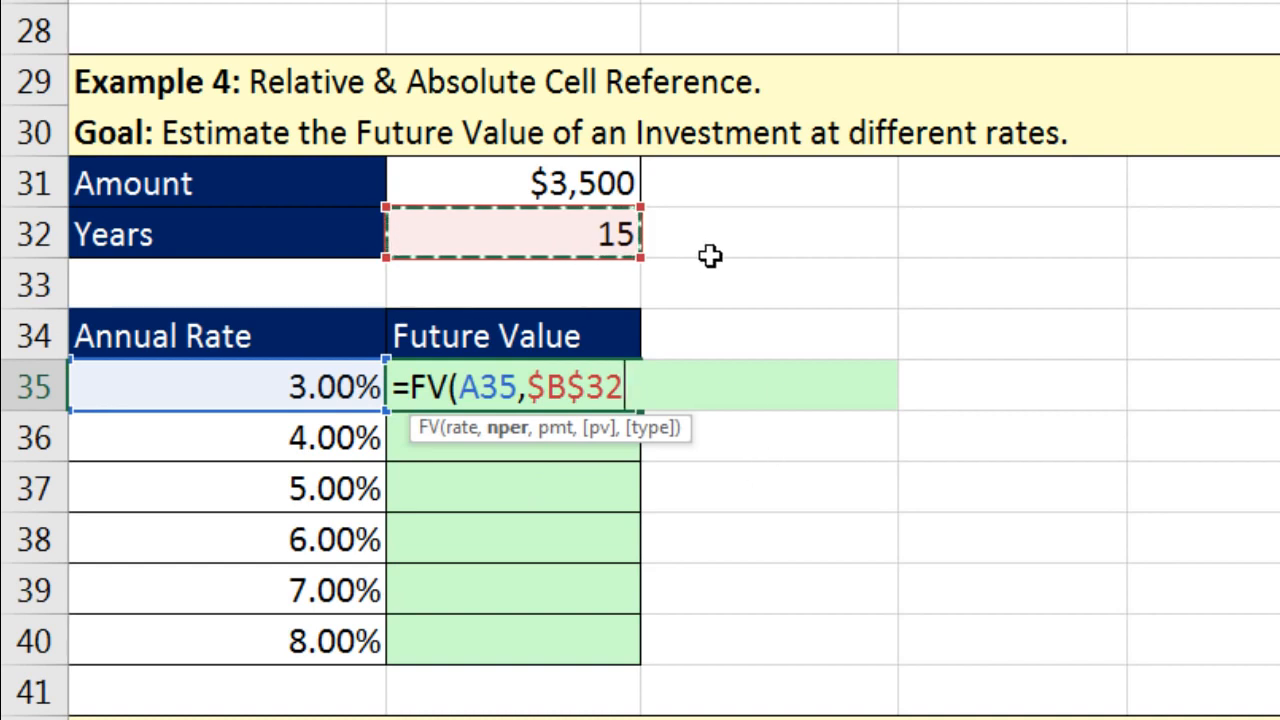
- Complete the B35 formula as =FV(A35,$B$32,-$B$31), entering the deposit amount as a negative, absolute reference
{"action": "type", "text": ",-"}
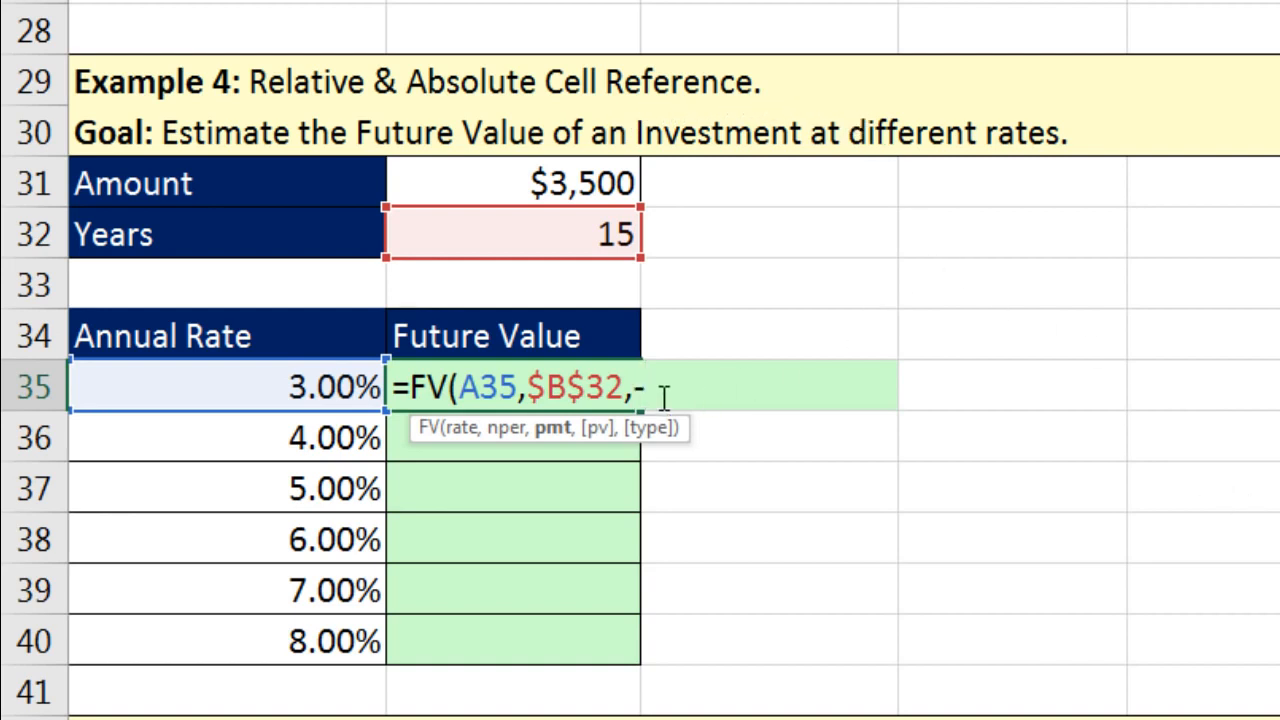
{"action": "left_click", "coordinate": [615, 183]}
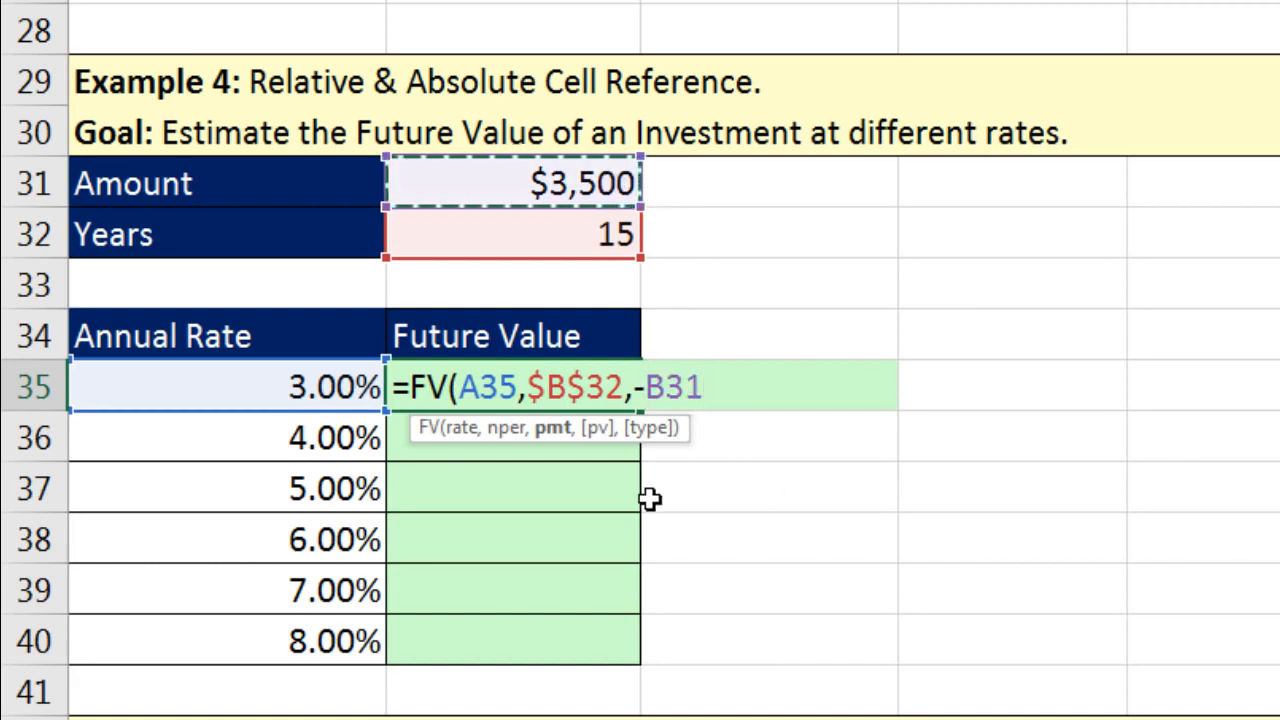
{"action": "key", "text": "F4"}
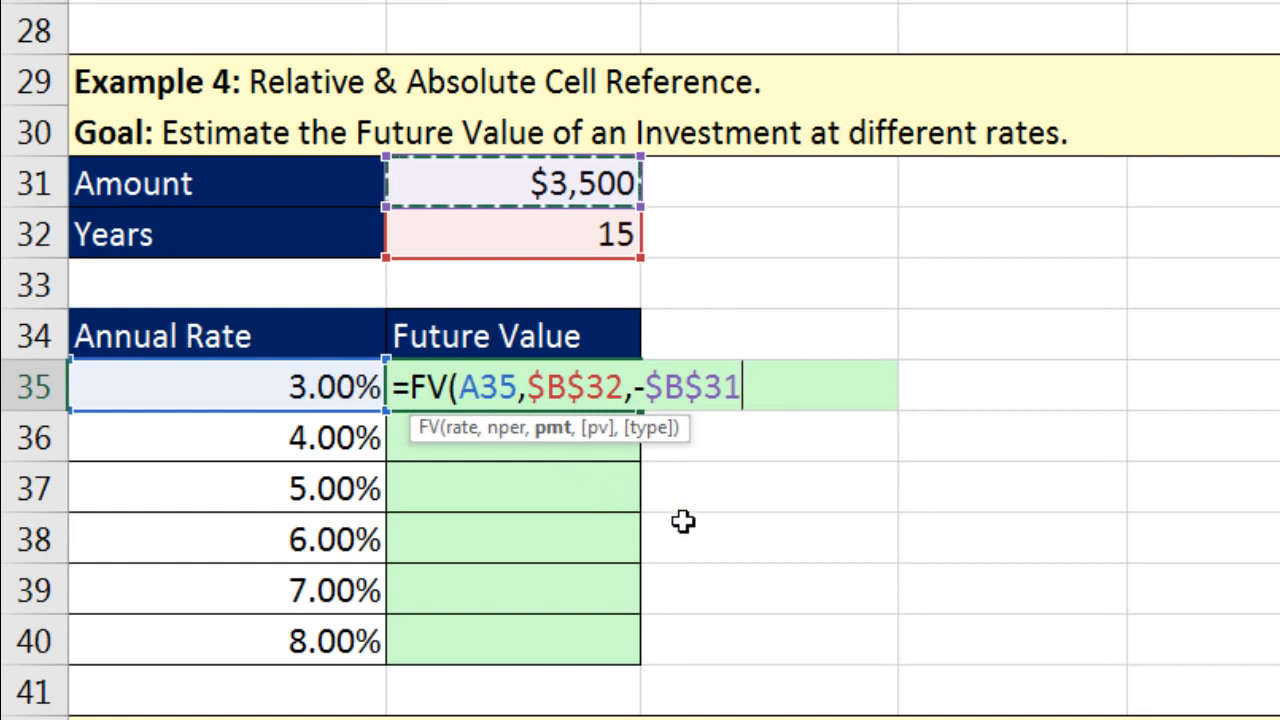
{"action": "type", "text": ")"}
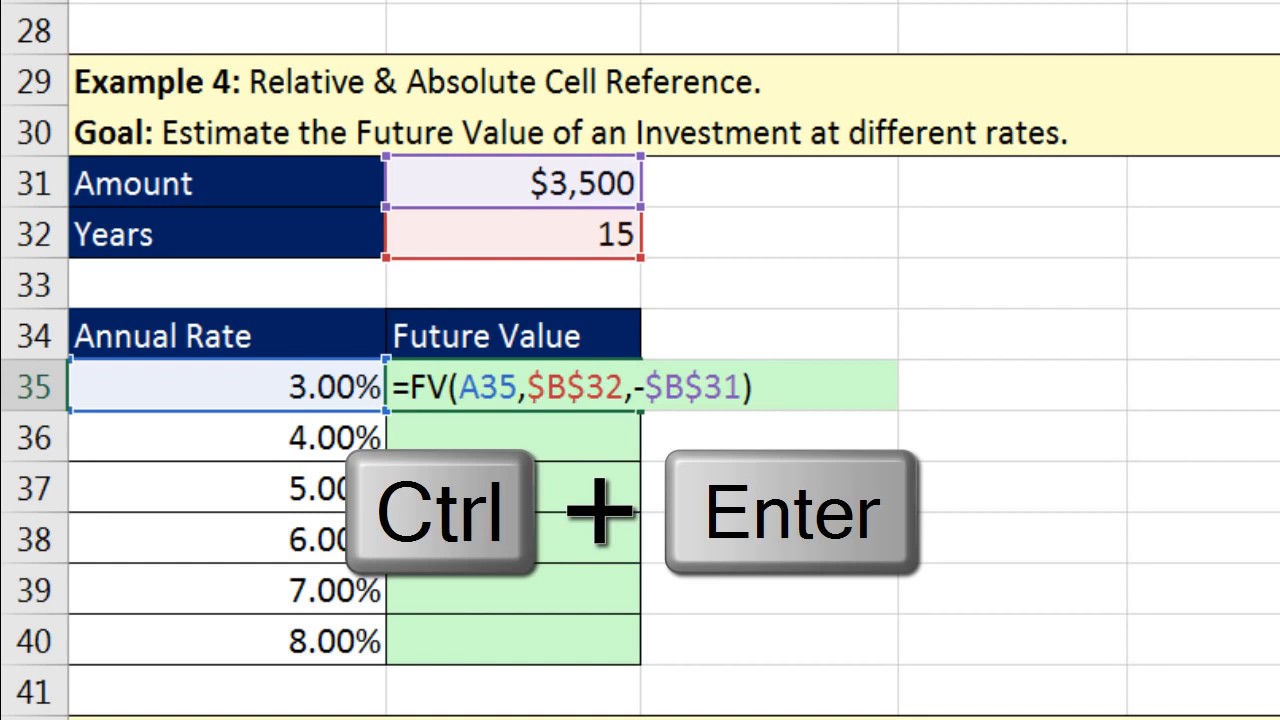
{"action": "key", "text": "ctrl+Return"}
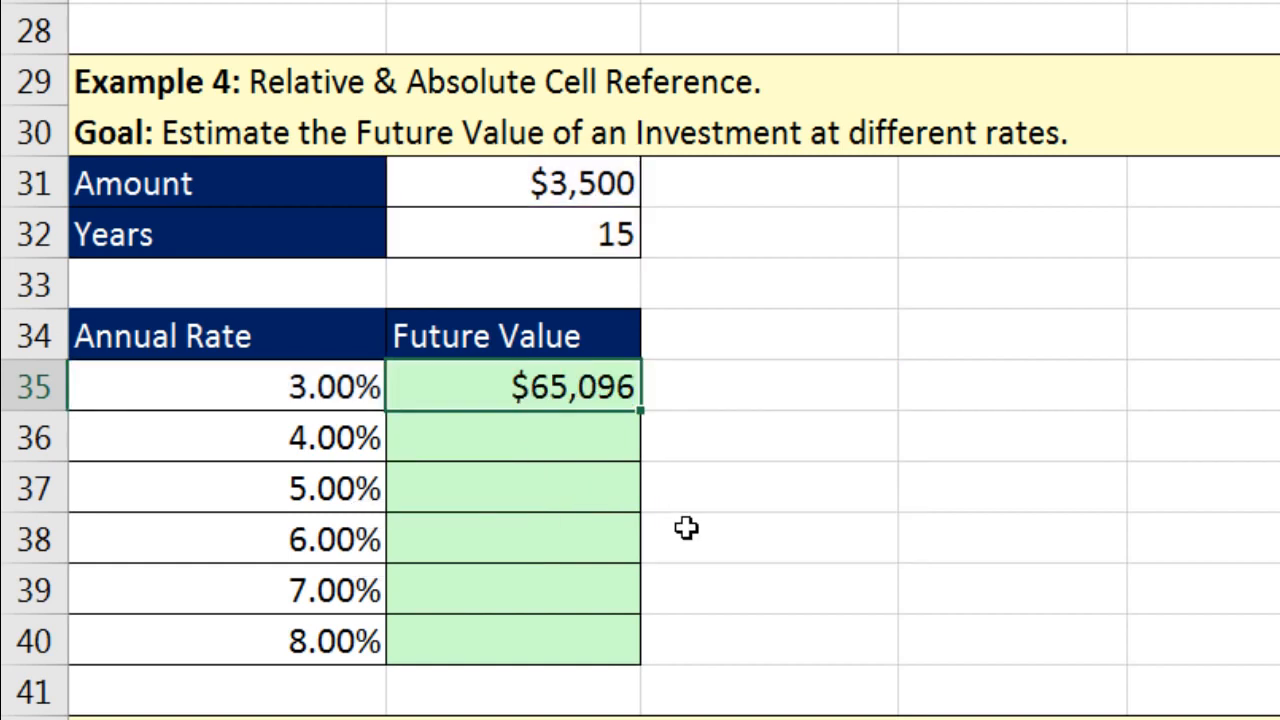
- Copy the future value formula down from B35 to B40 and check each argument's reference in the last cell
{"action": "double_click", "coordinate": [645, 409]}
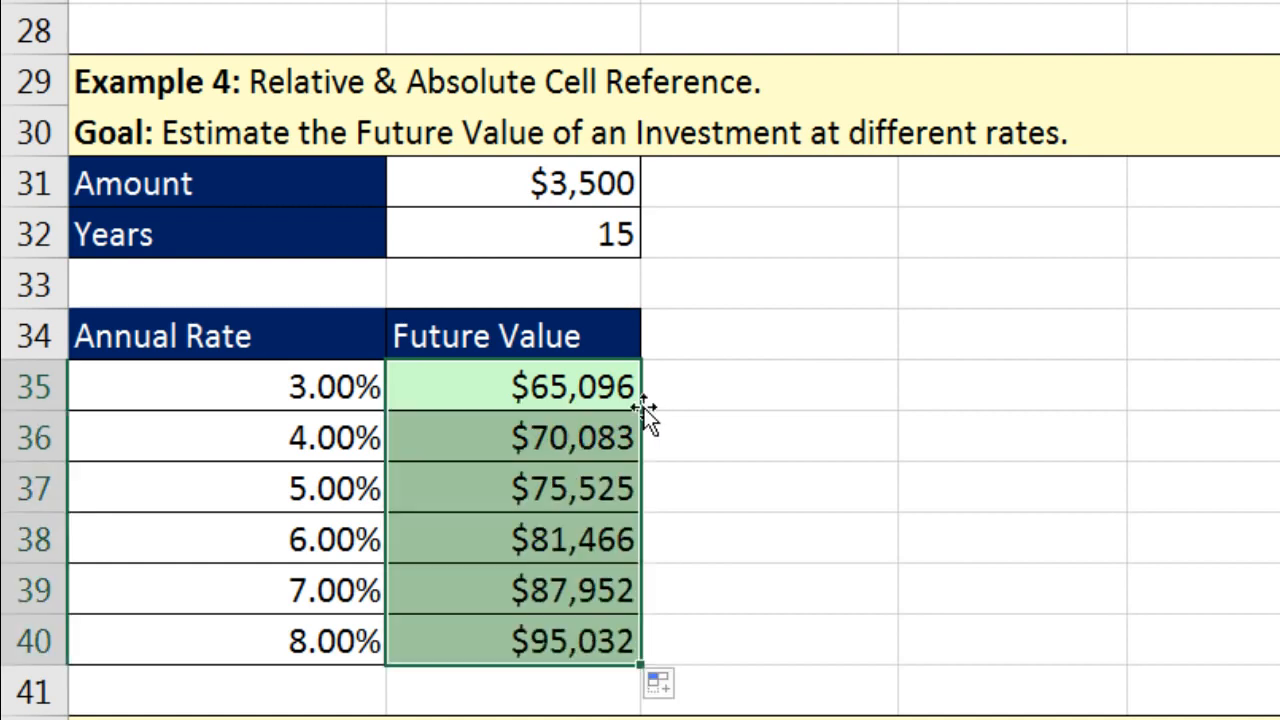
{"action": "left_click", "coordinate": [510, 622]}
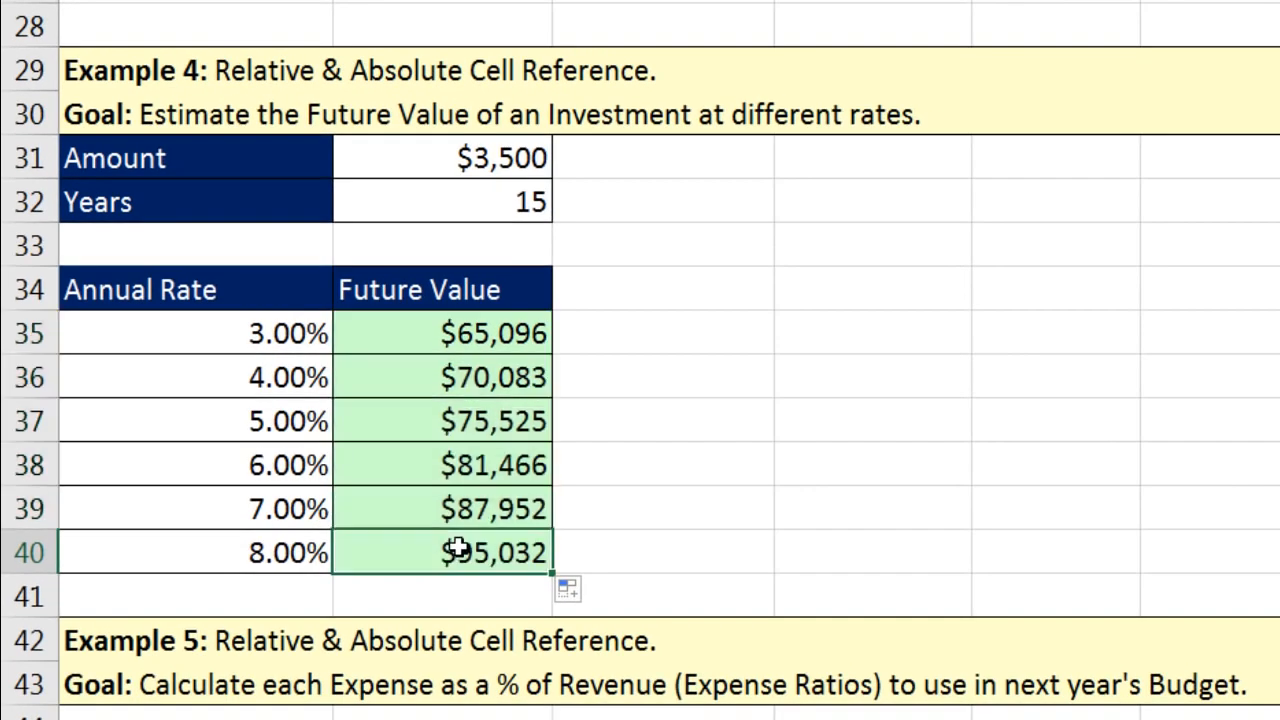
{"action": "key", "text": "F2"}
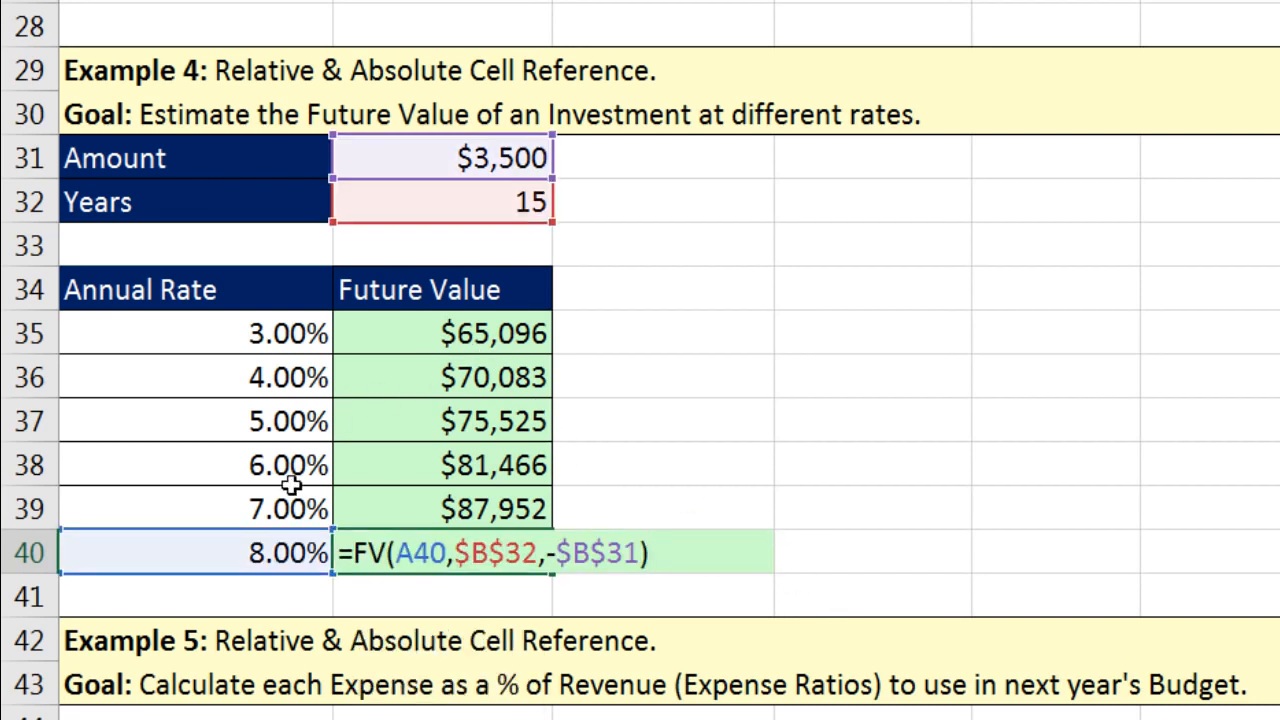
{"action": "left_click", "coordinate": [430, 553]}
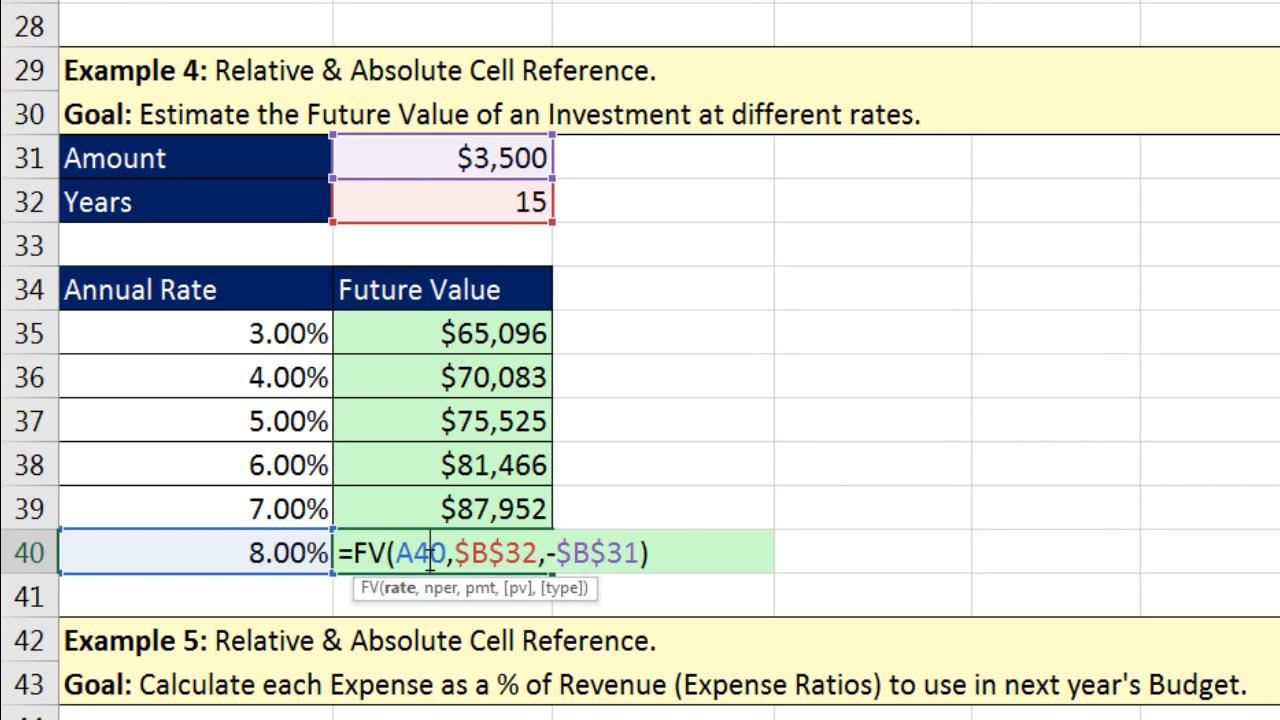
{"action": "left_click", "coordinate": [490, 553]}
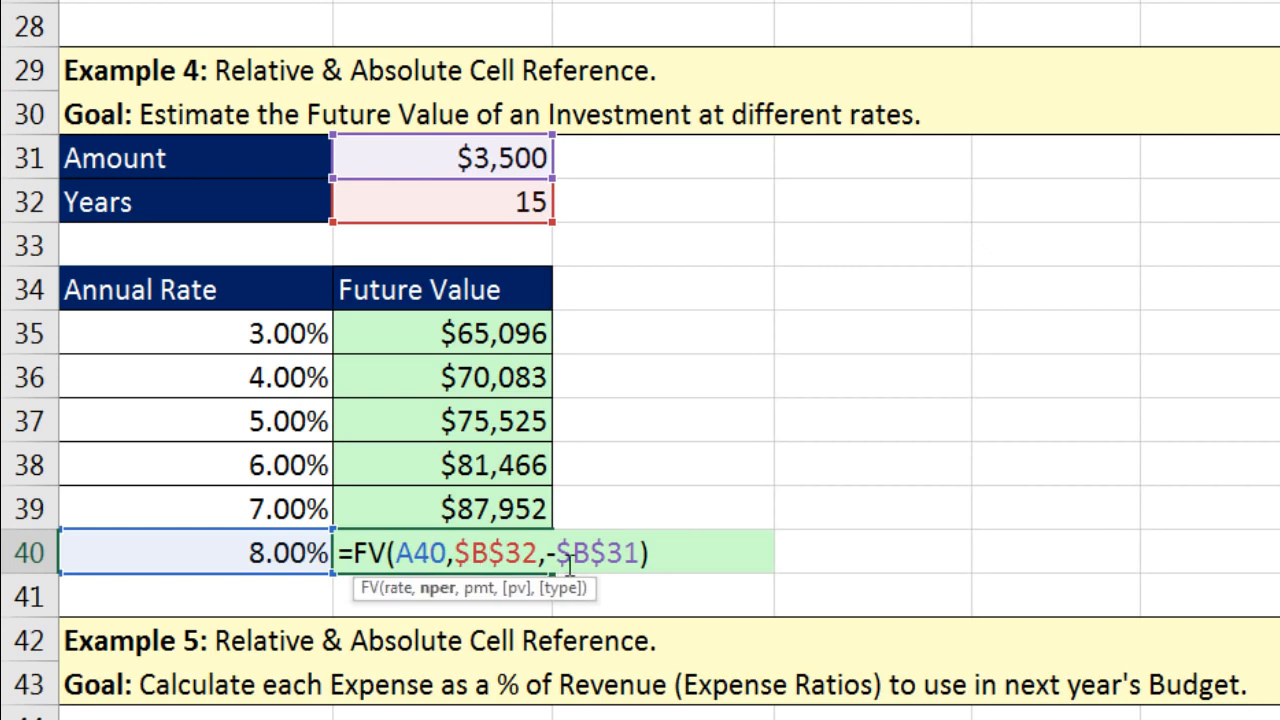
{"action": "left_click", "coordinate": [590, 553]}
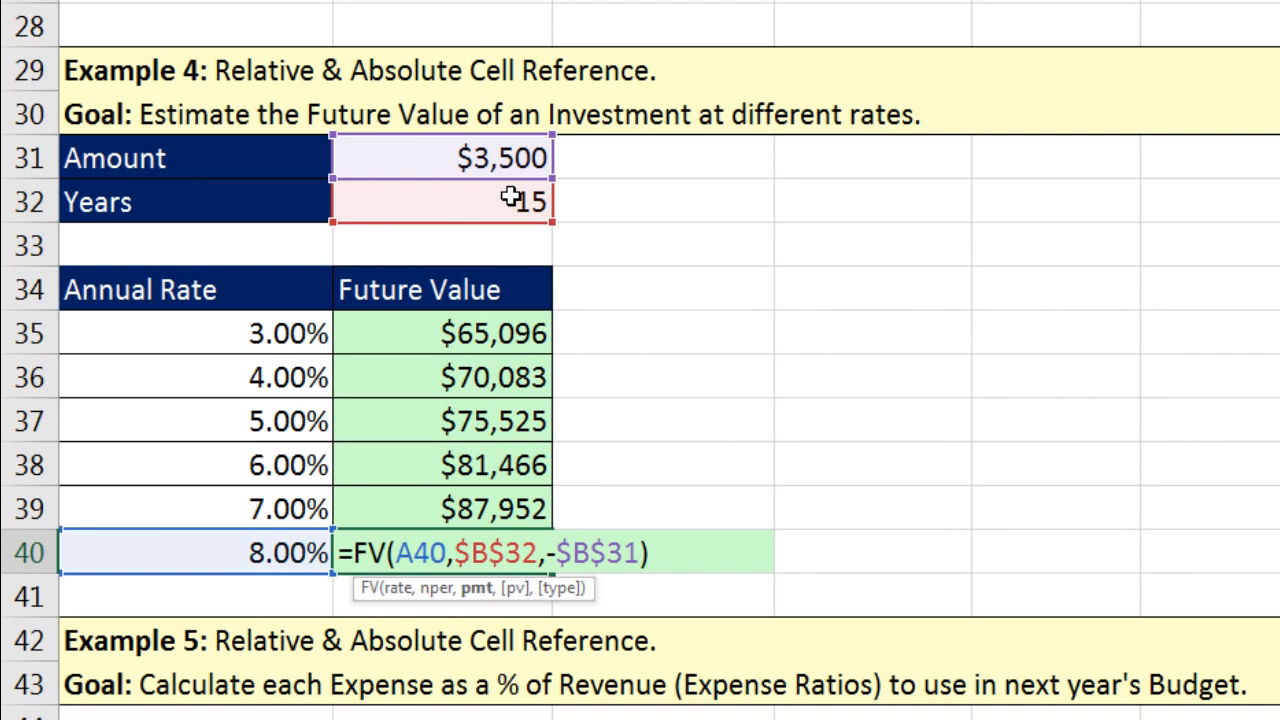
{"action": "key", "text": "Return"}
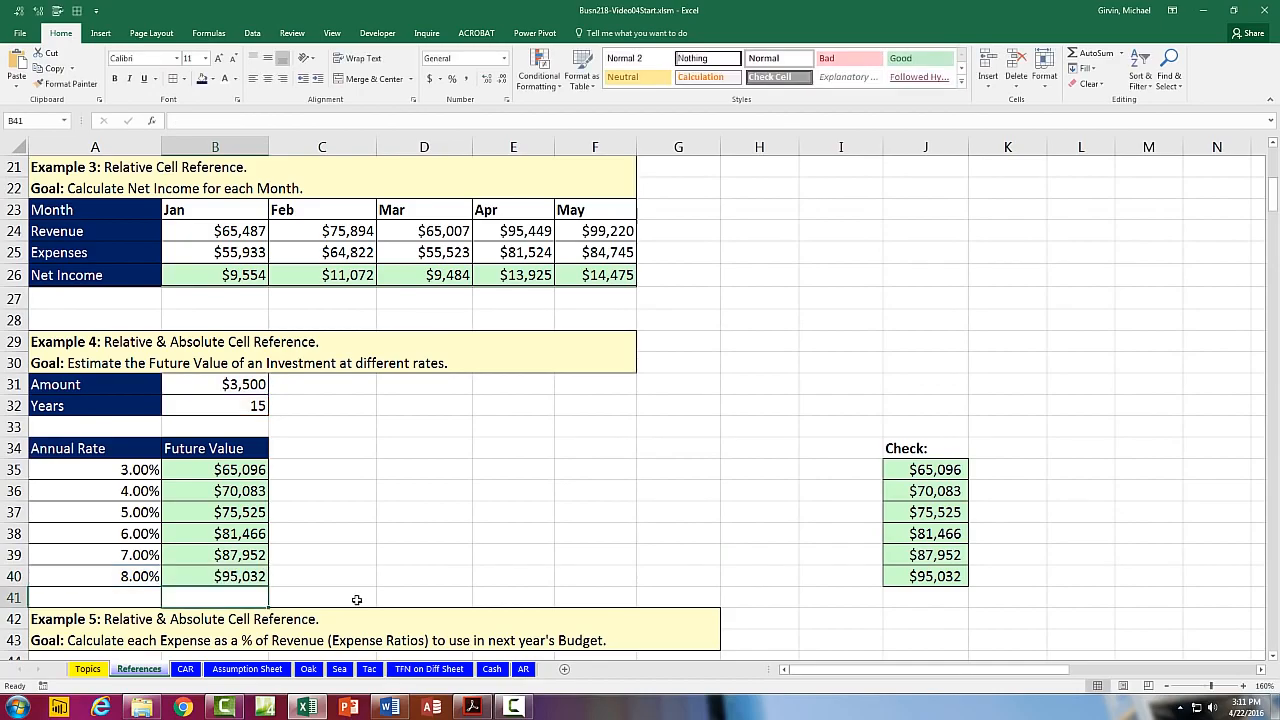
- Review the revenue amount in B48 and the individual expense amounts in B50:B53 of Example 5's income statement
{"action": "scroll", "coordinate": [366, 597], "scroll_direction": "down", "scroll_amount": 7}
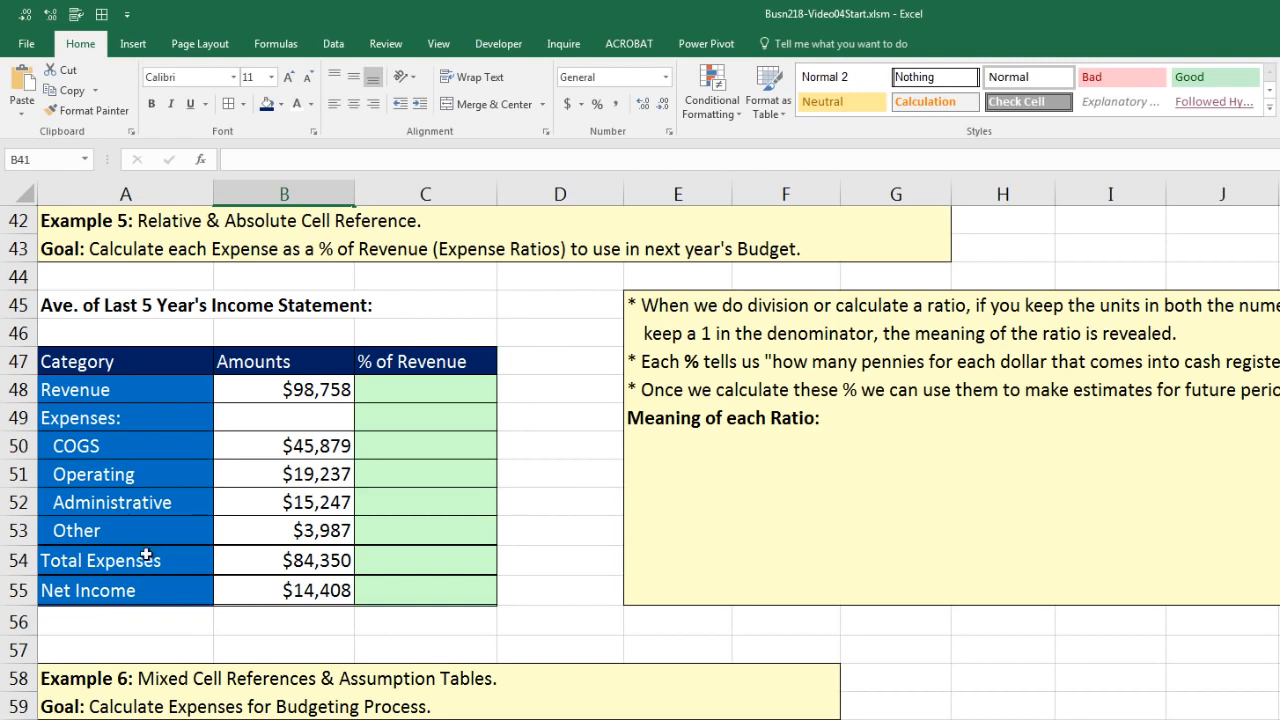
{"action": "left_click", "coordinate": [304, 392]}
{"action": "left_click_drag", "start_coordinate": [318, 446], "coordinate": [331, 531]}
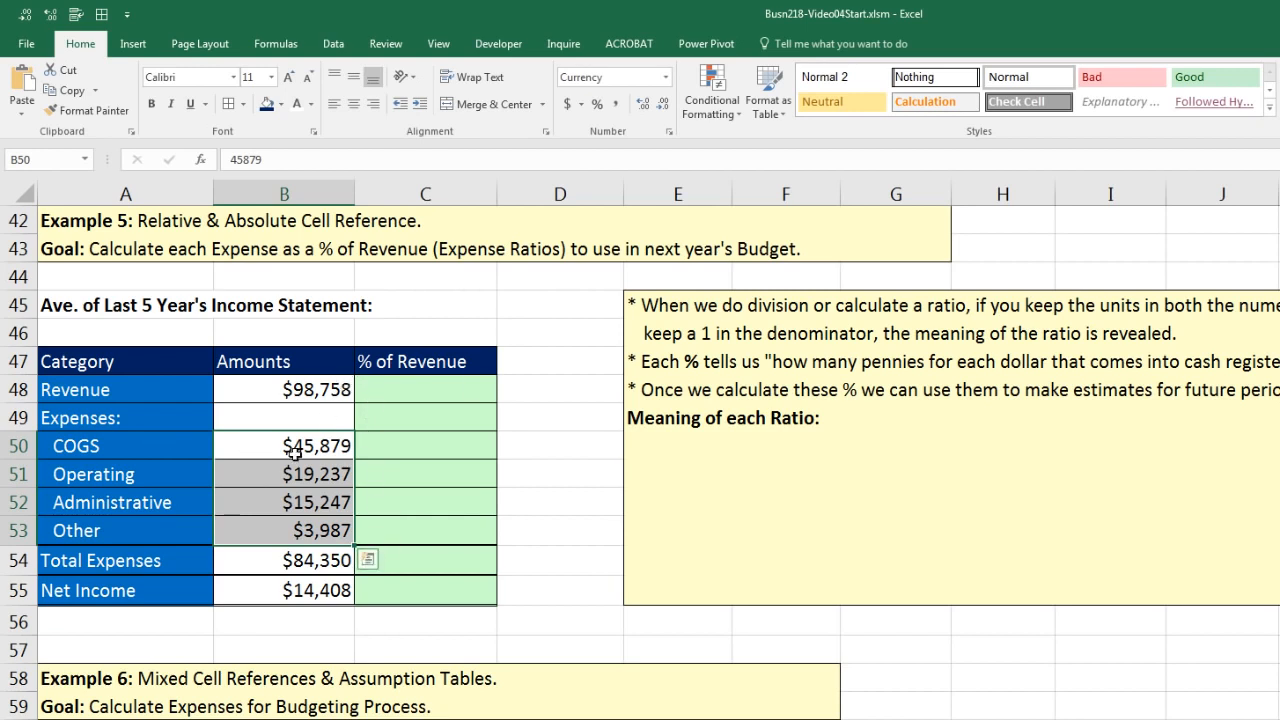
- Enter the revenue ratio formula =B48/$B$48 in C48 of Example 5, keeping the numerator relative and locking the revenue denominator
{"action": "left_click", "coordinate": [374, 447]}
{"action": "left_click", "coordinate": [382, 474]}
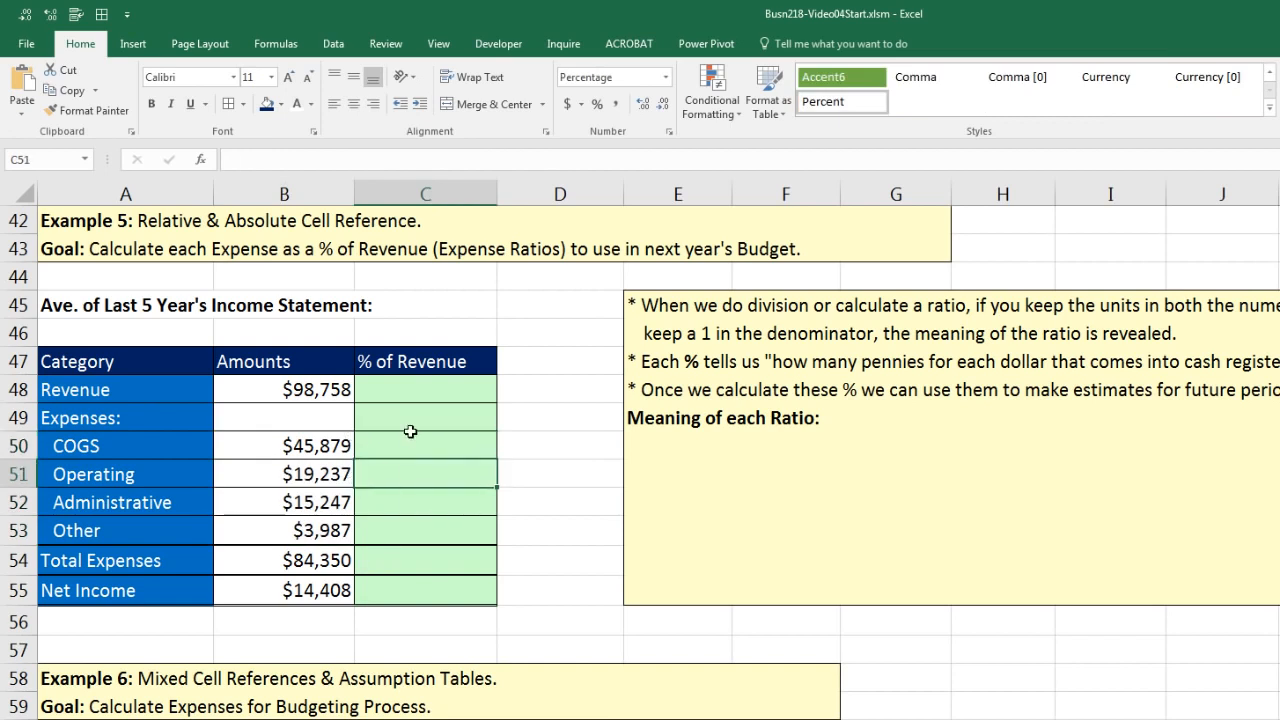
{"action": "left_click_drag", "start_coordinate": [375, 442], "coordinate": [399, 532]}
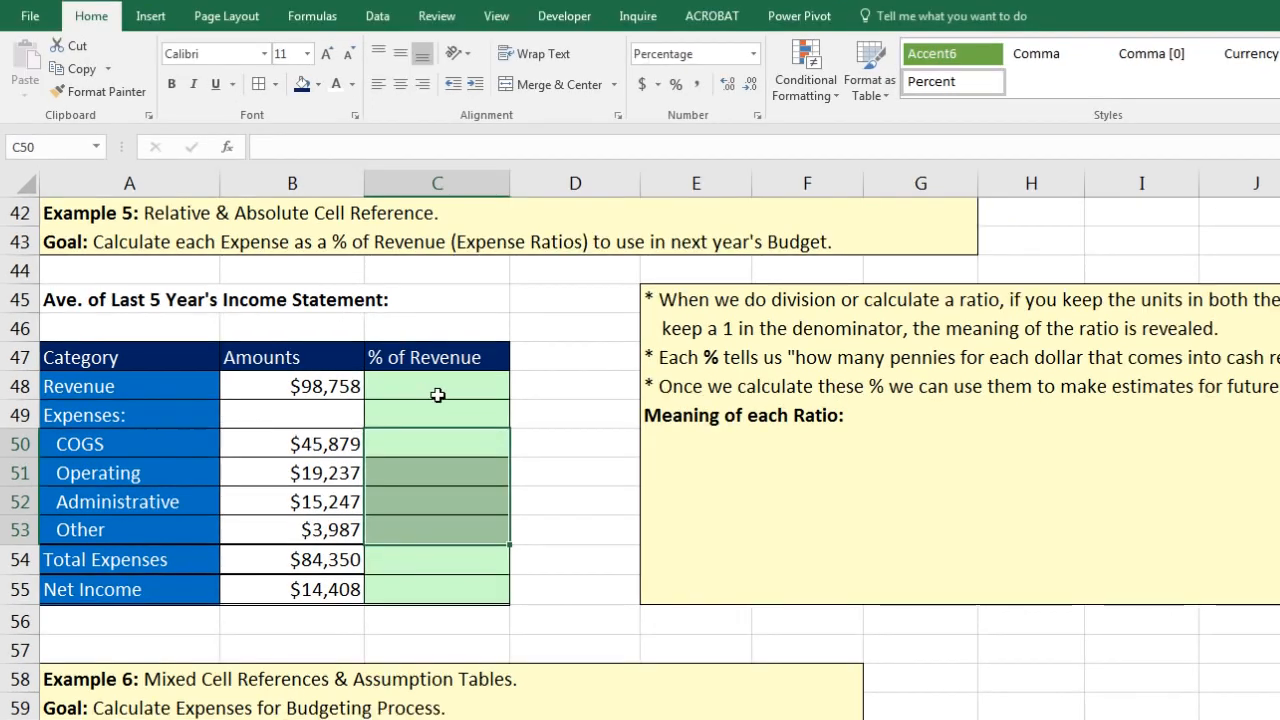
{"action": "left_click", "coordinate": [412, 390]}
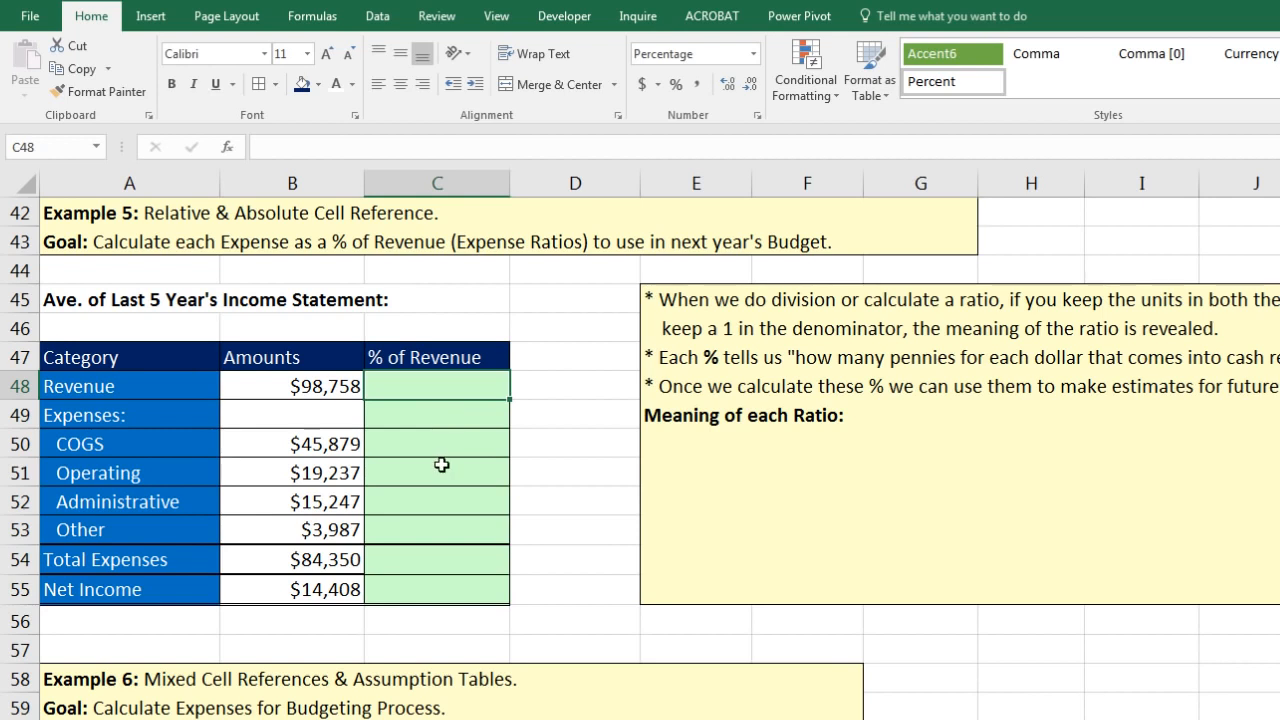
{"action": "type", "text": "="}
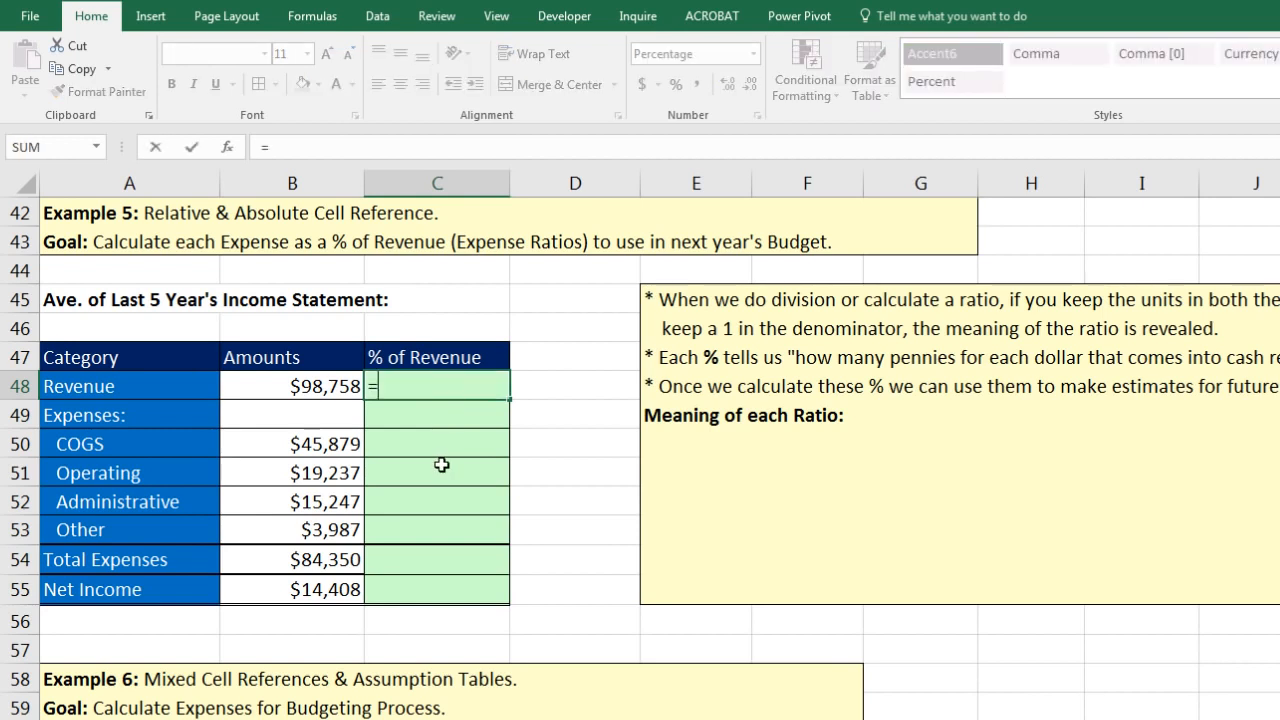
{"action": "key", "text": "Left"}
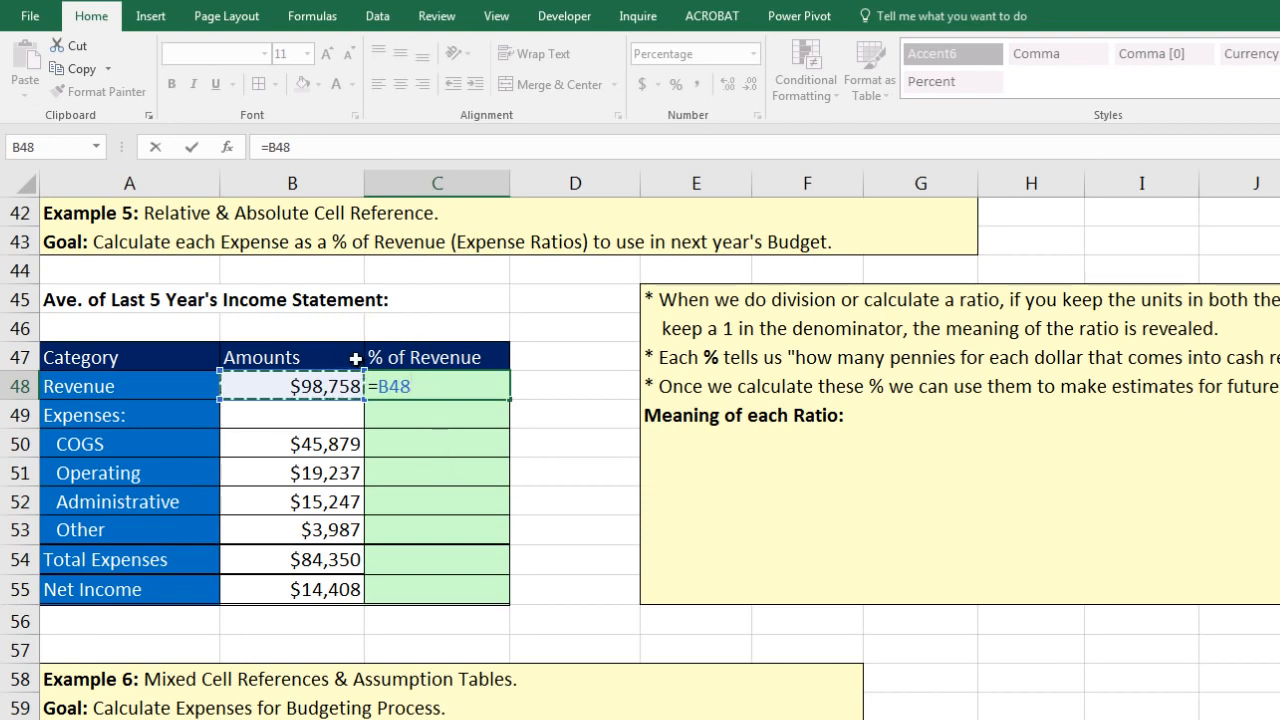
{"action": "type", "text": "/"}
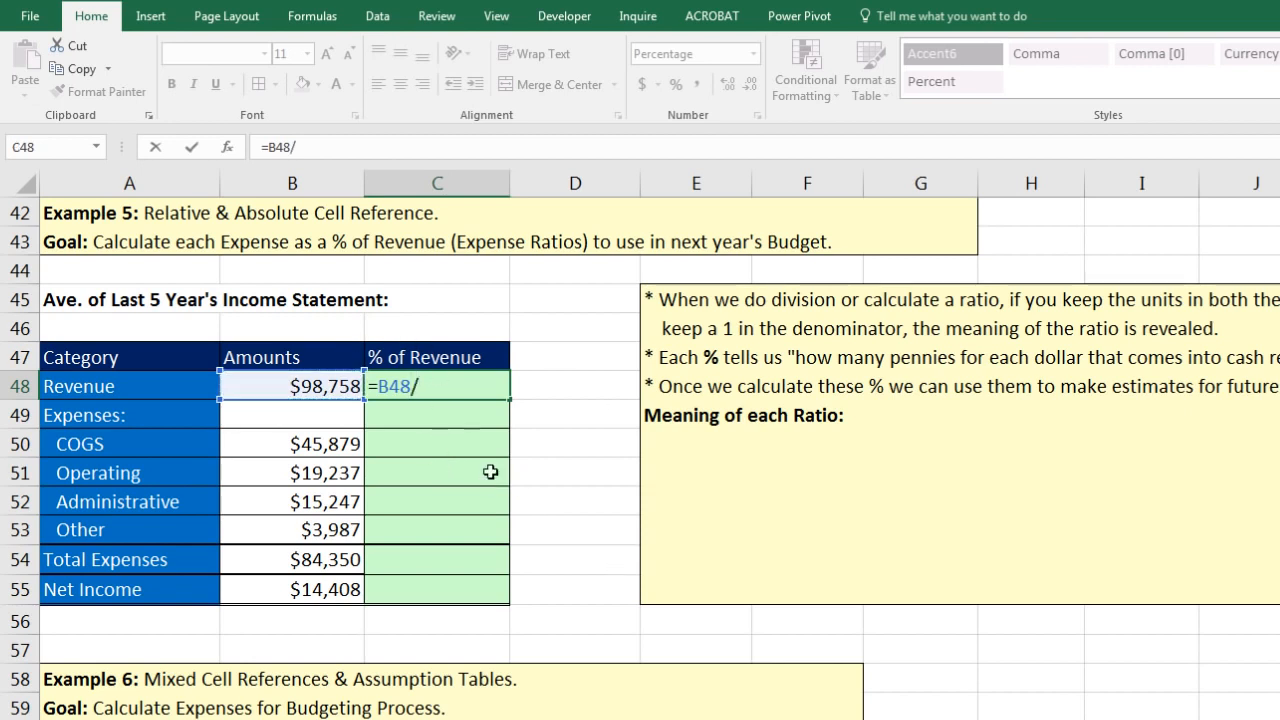
{"action": "left_click", "coordinate": [327, 384]}
{"action": "key", "text": "F4"}
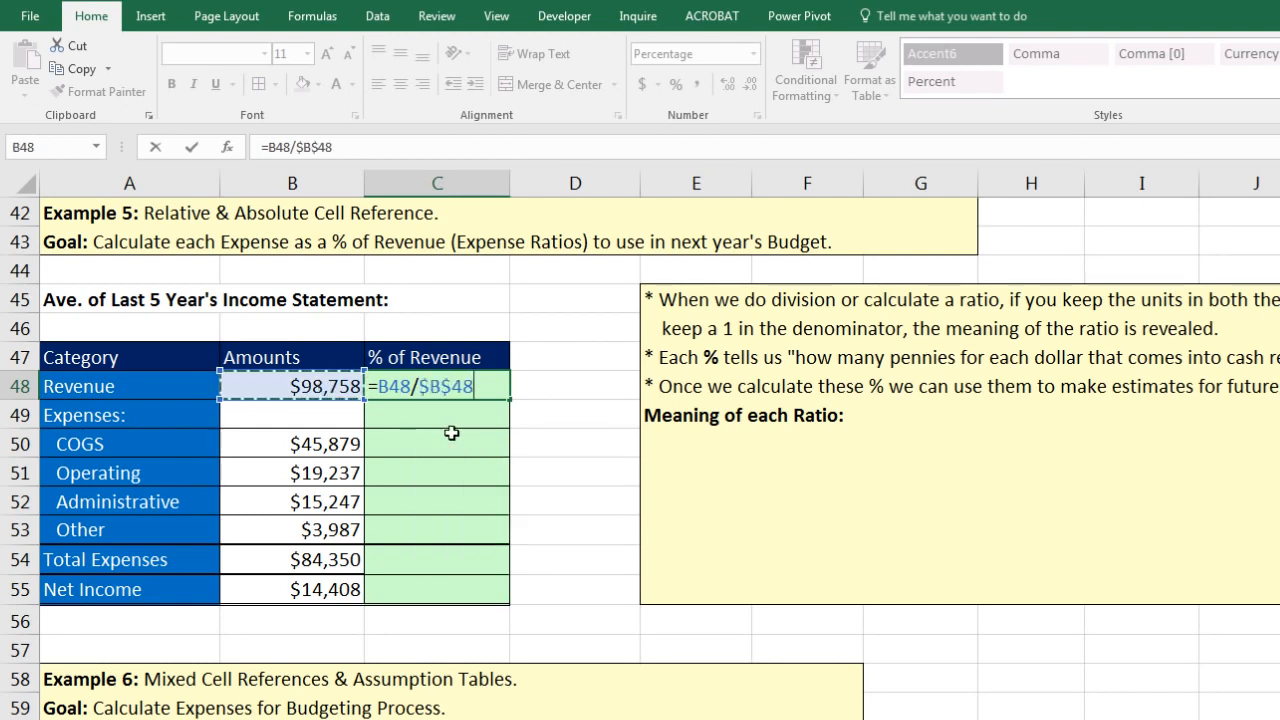
{"action": "key", "text": "ctrl+Return"}
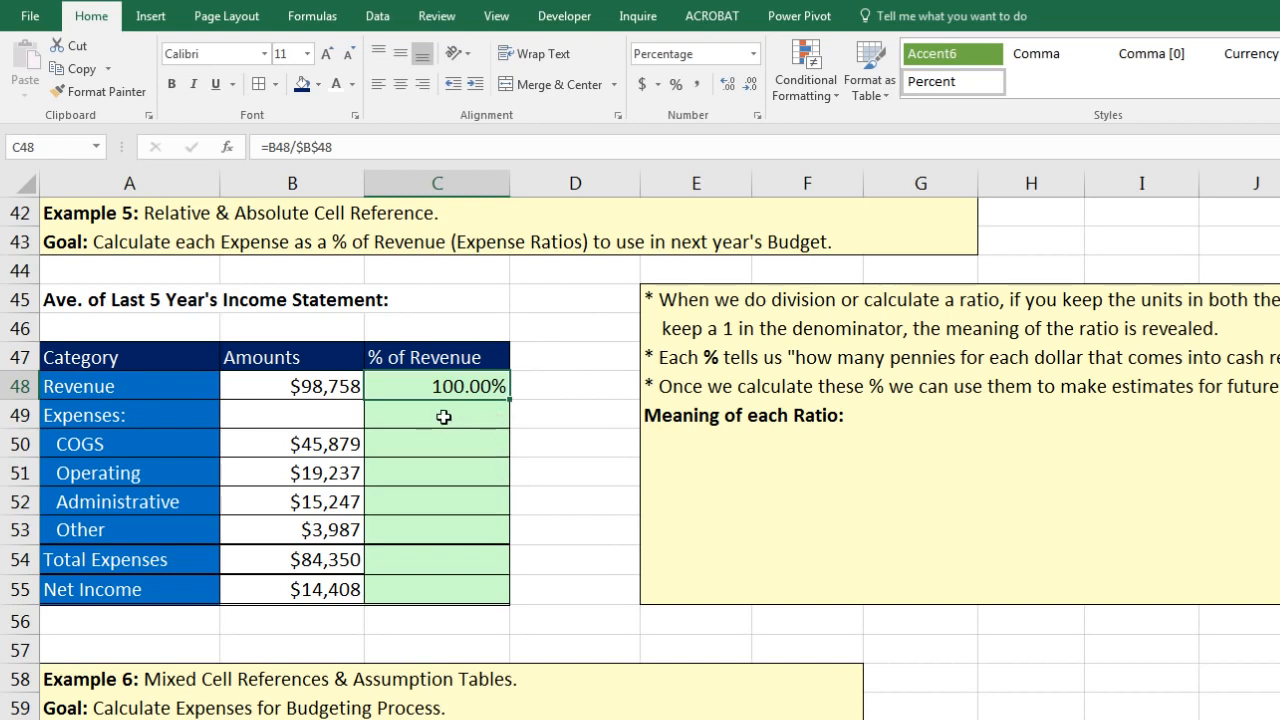
- Copy the ratio formula from C48 to C50:C55, pasting formulas only so the destination cells keep their own formatting
{"action": "key", "text": "ctrl+c"}
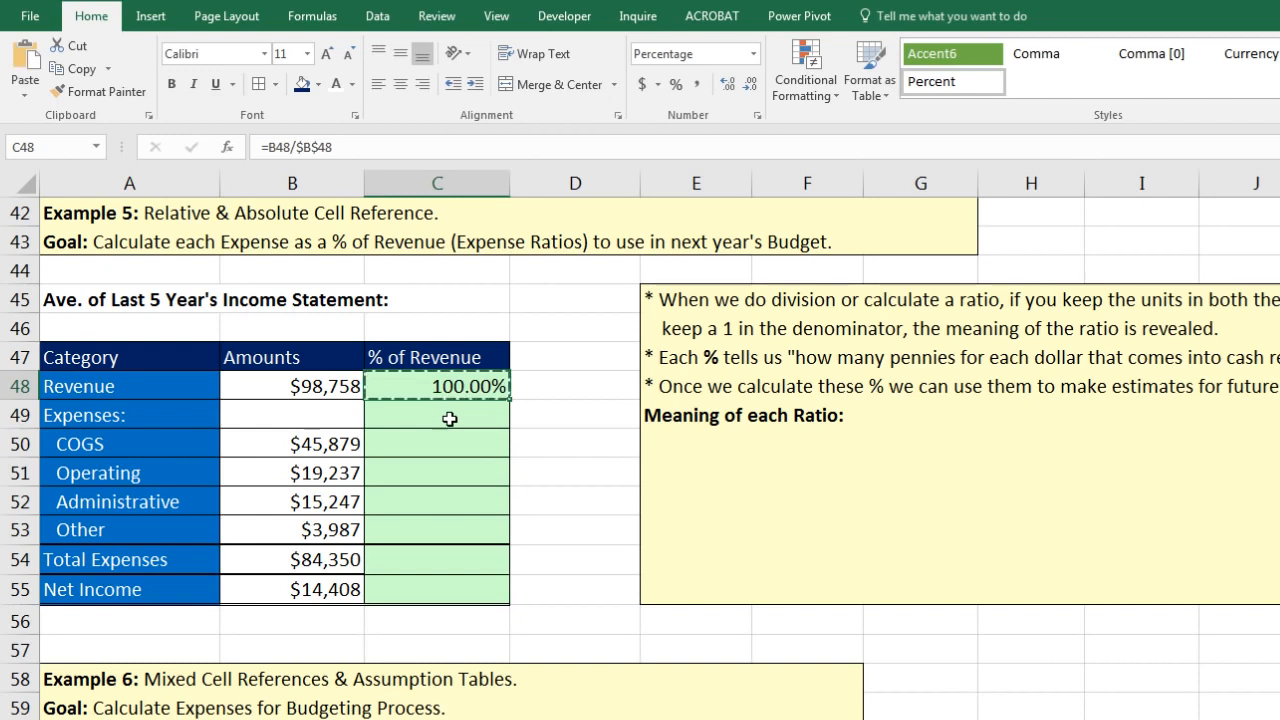
{"action": "left_click", "coordinate": [424, 444]}
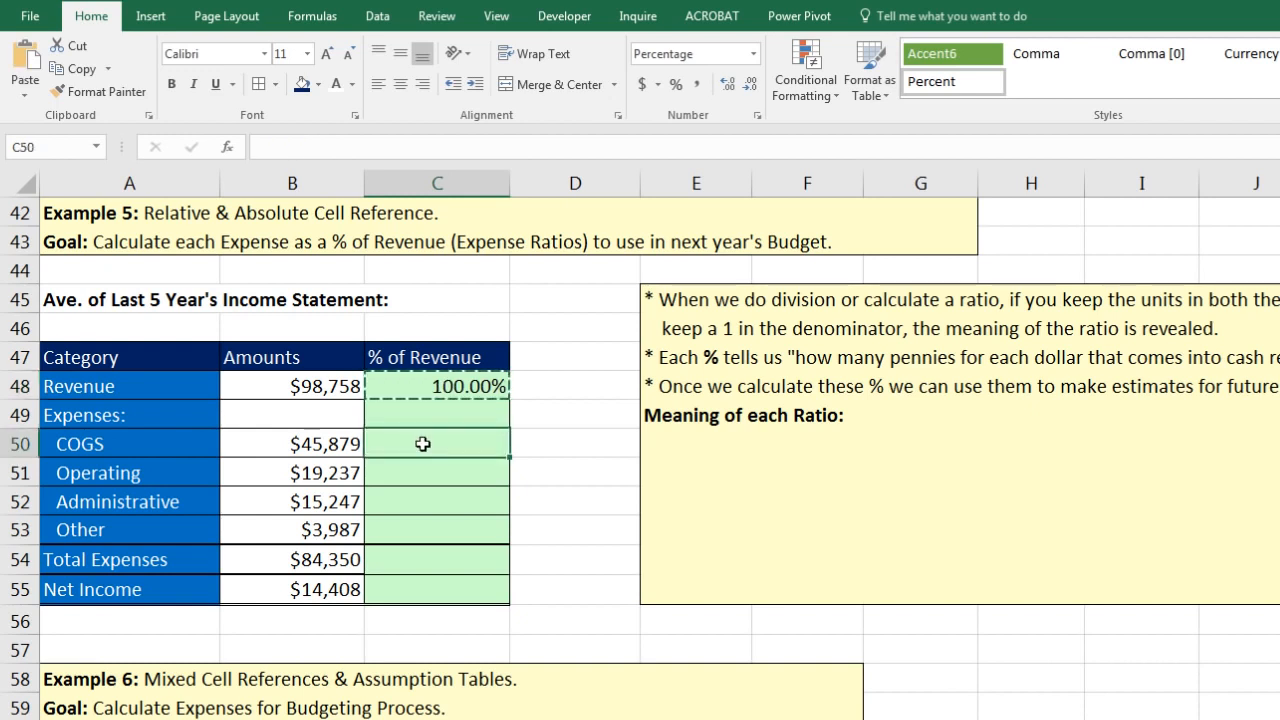
{"action": "key", "text": "shift"}
{"action": "key", "text": "shift+Down"}
{"action": "key", "text": "shift+Down"}
{"action": "key", "text": "shift+Down"}
{"action": "key", "text": "shift+Down"}
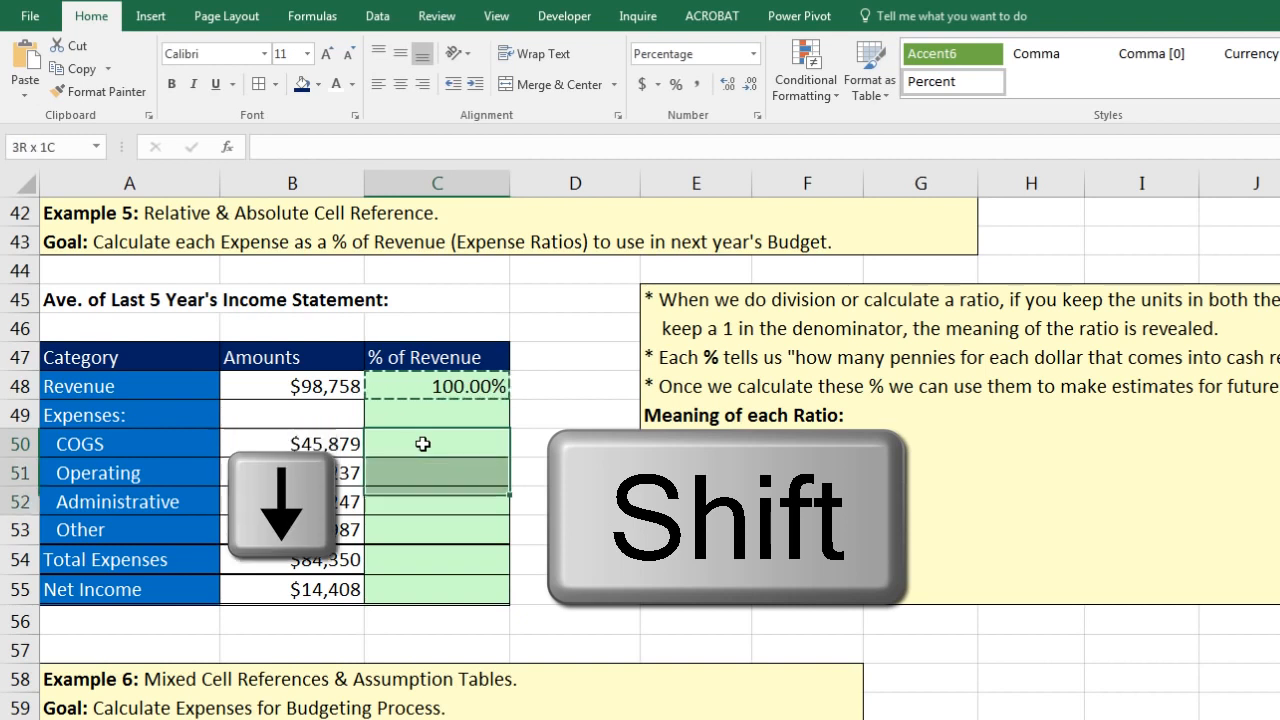
{"action": "key", "text": "shift+Down"}
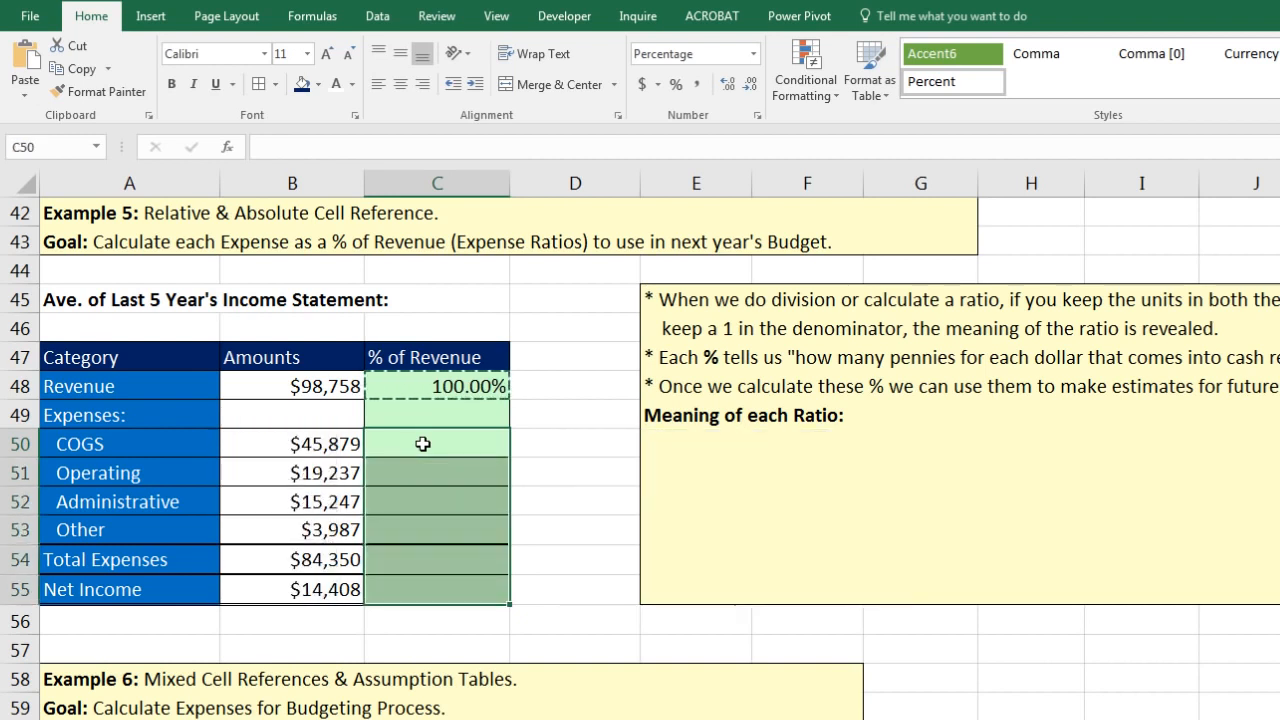
{"action": "key", "text": "ctrl+v"}
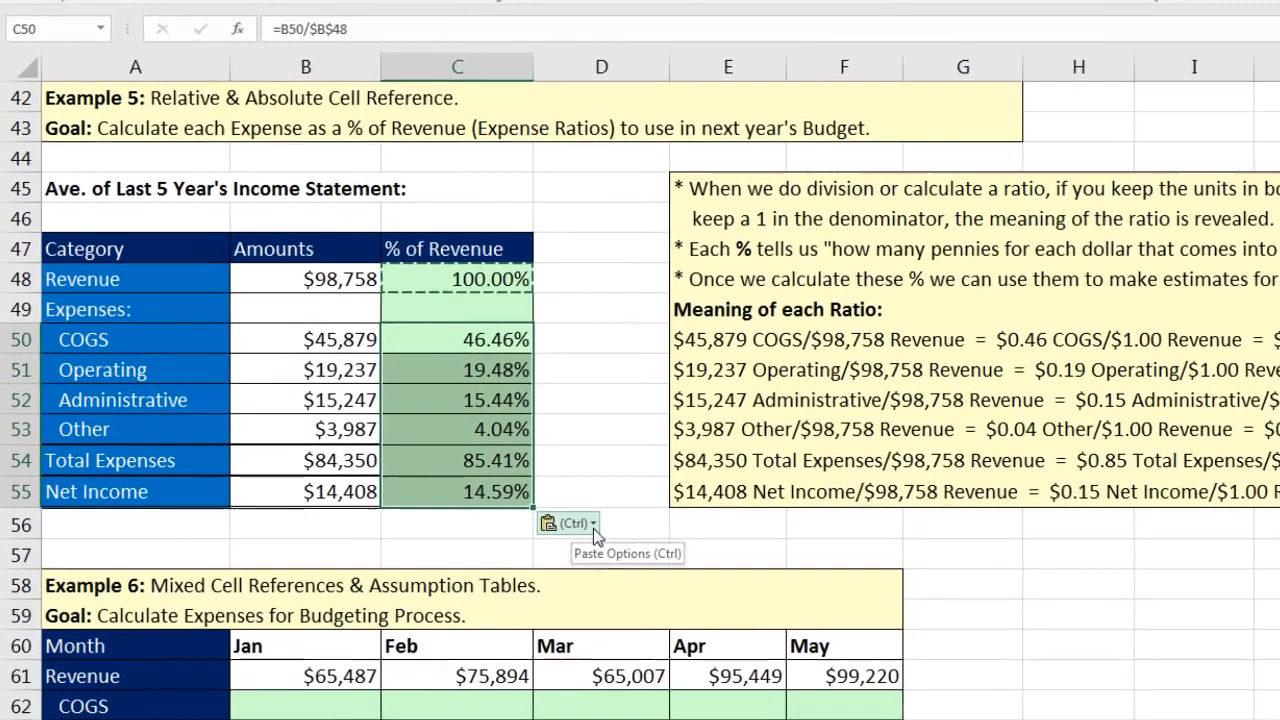
{"action": "left_click", "coordinate": [574, 596]}
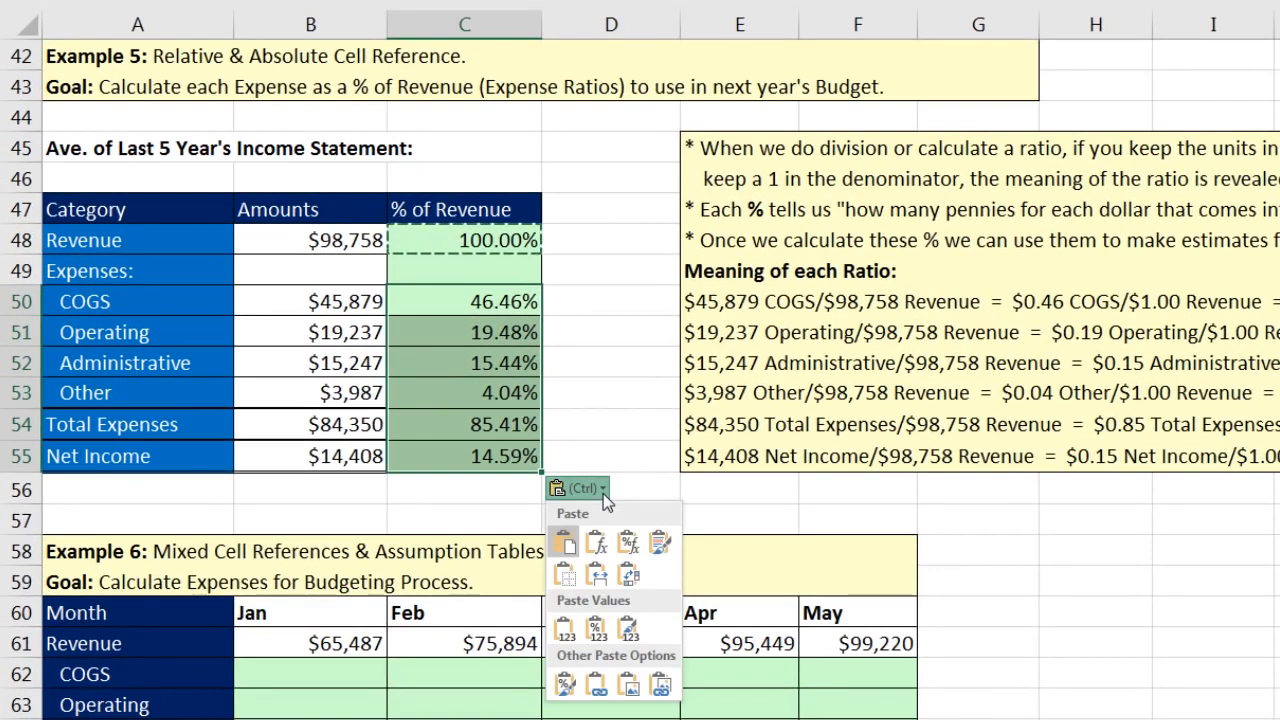
{"action": "left_click", "coordinate": [601, 545]}
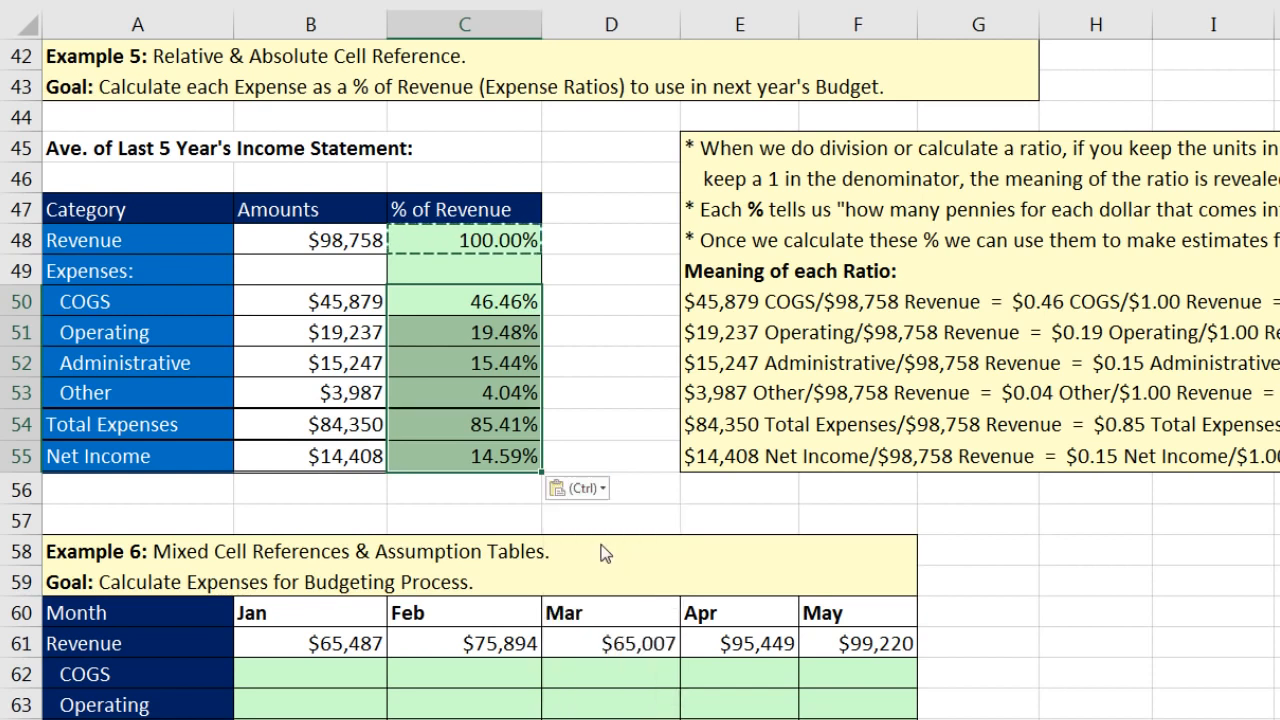
- Check the numerator and denominator references in the copied COGS, Operating and Administrative ratio formulas, leaving each one unedited
{"action": "left_click", "coordinate": [500, 306]}
{"action": "key", "text": "F2"}
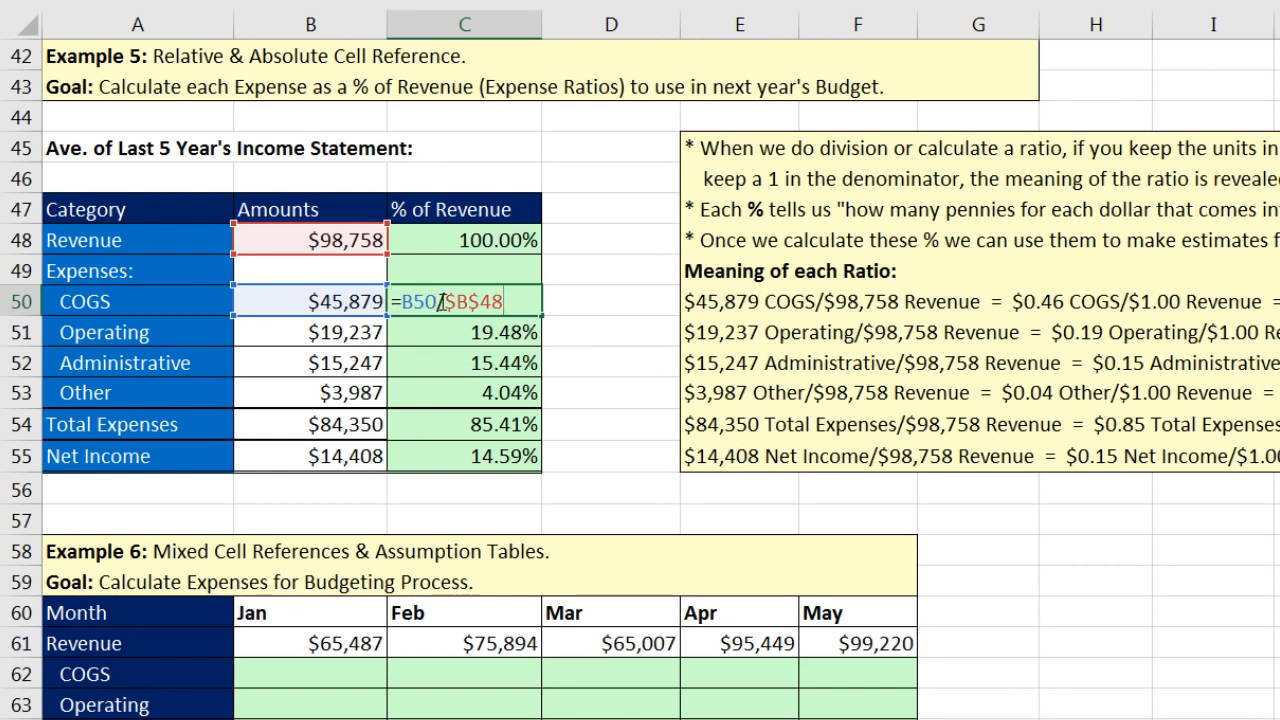
{"action": "key", "text": "Escape"}
{"action": "double_click", "coordinate": [483, 336]}
{"action": "key", "text": "Escape"}
{"action": "double_click", "coordinate": [490, 362]}
{"action": "key", "text": "Escape"}
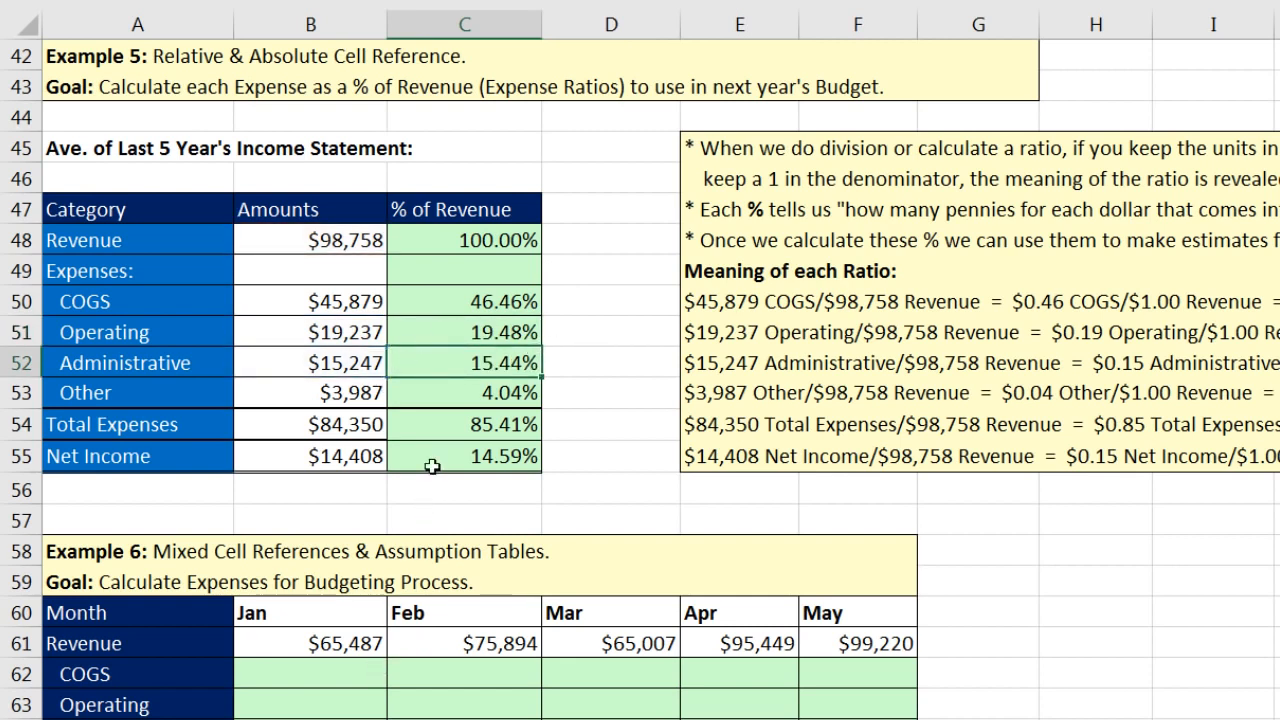
- Review the COGS and Operating percentages, the division in C50 and the expense ratios in C50:C53
{"action": "left_click", "coordinate": [430, 310]}
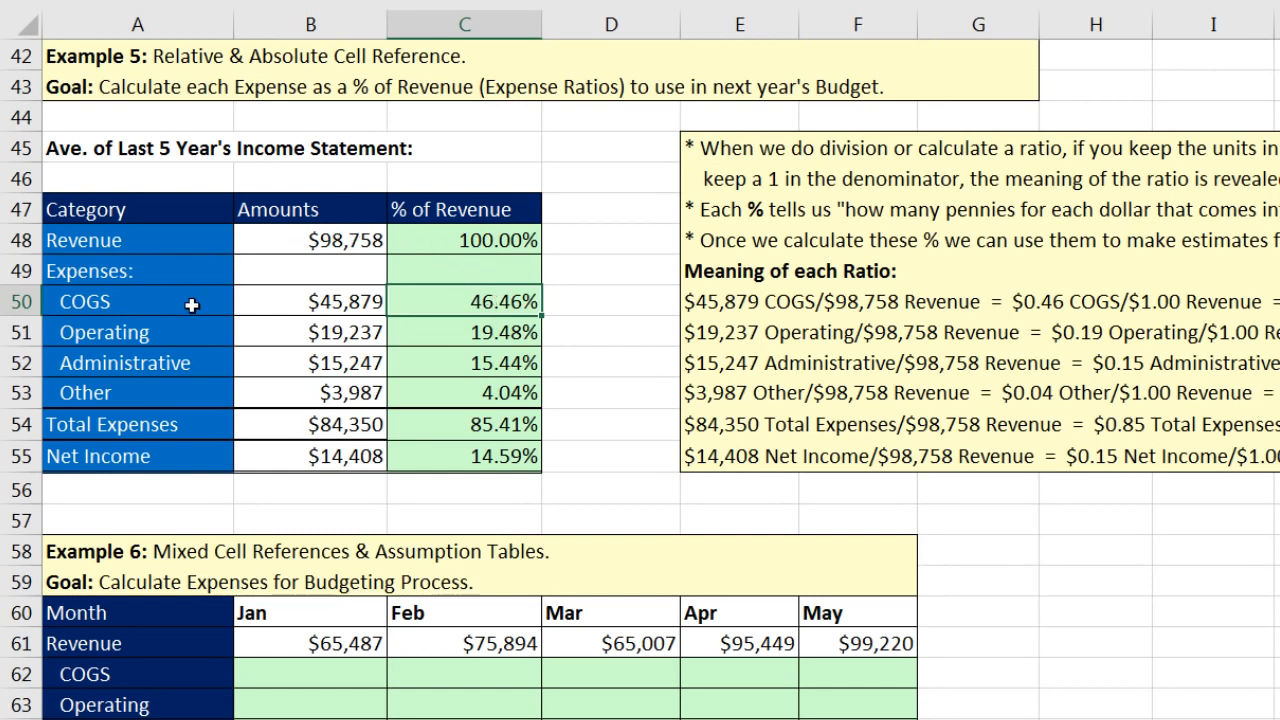
{"action": "left_click", "coordinate": [446, 336]}
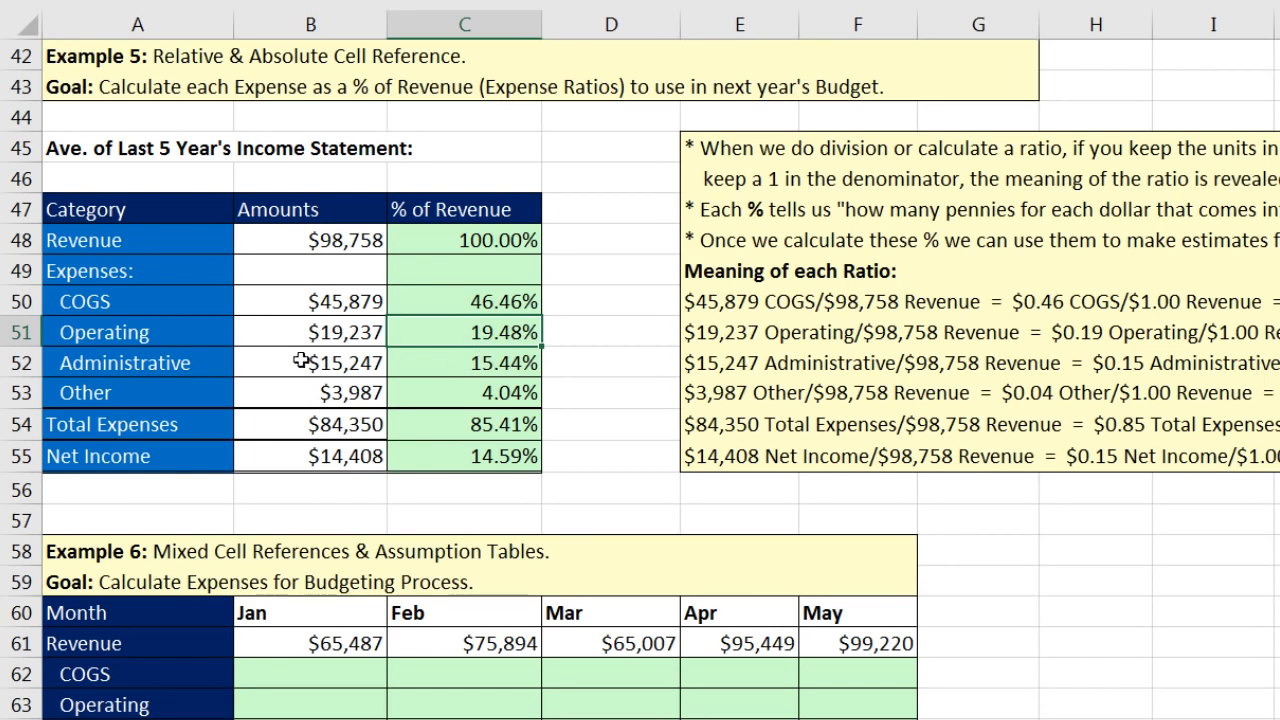
{"action": "left_click", "coordinate": [197, 338]}
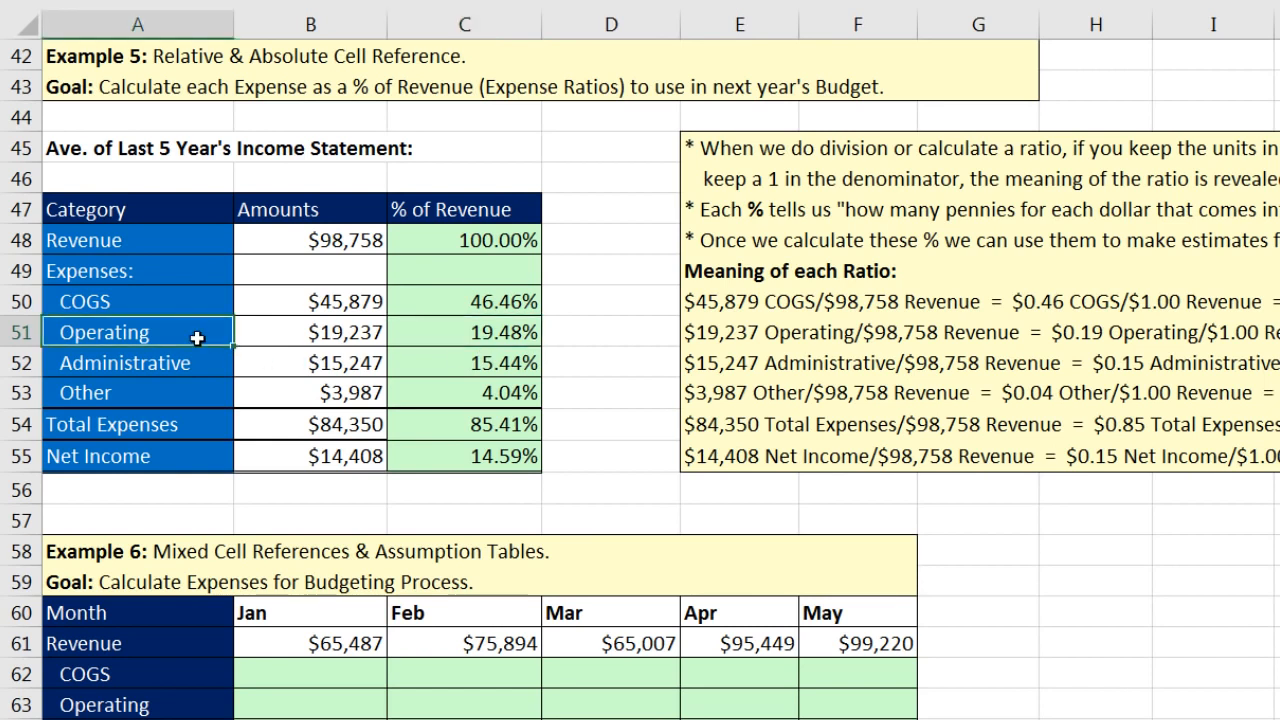
{"action": "double_click", "coordinate": [433, 311]}
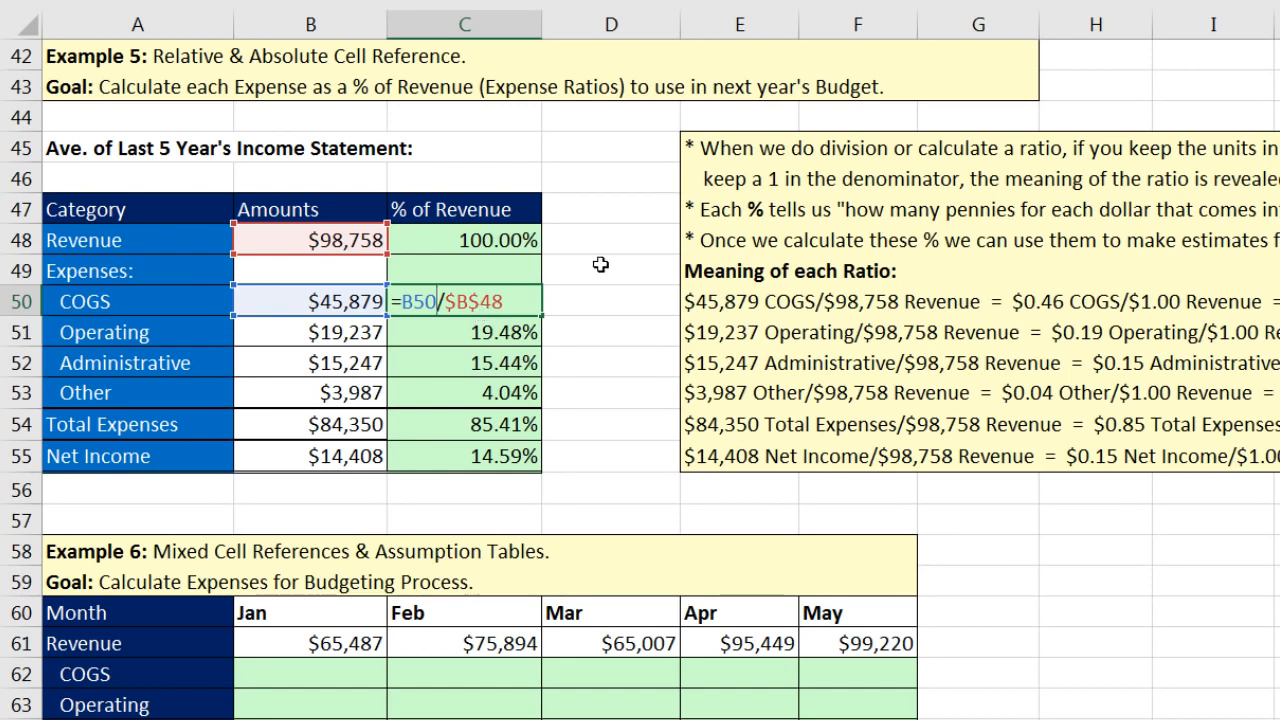
{"action": "key", "text": "ctrl+Return"}
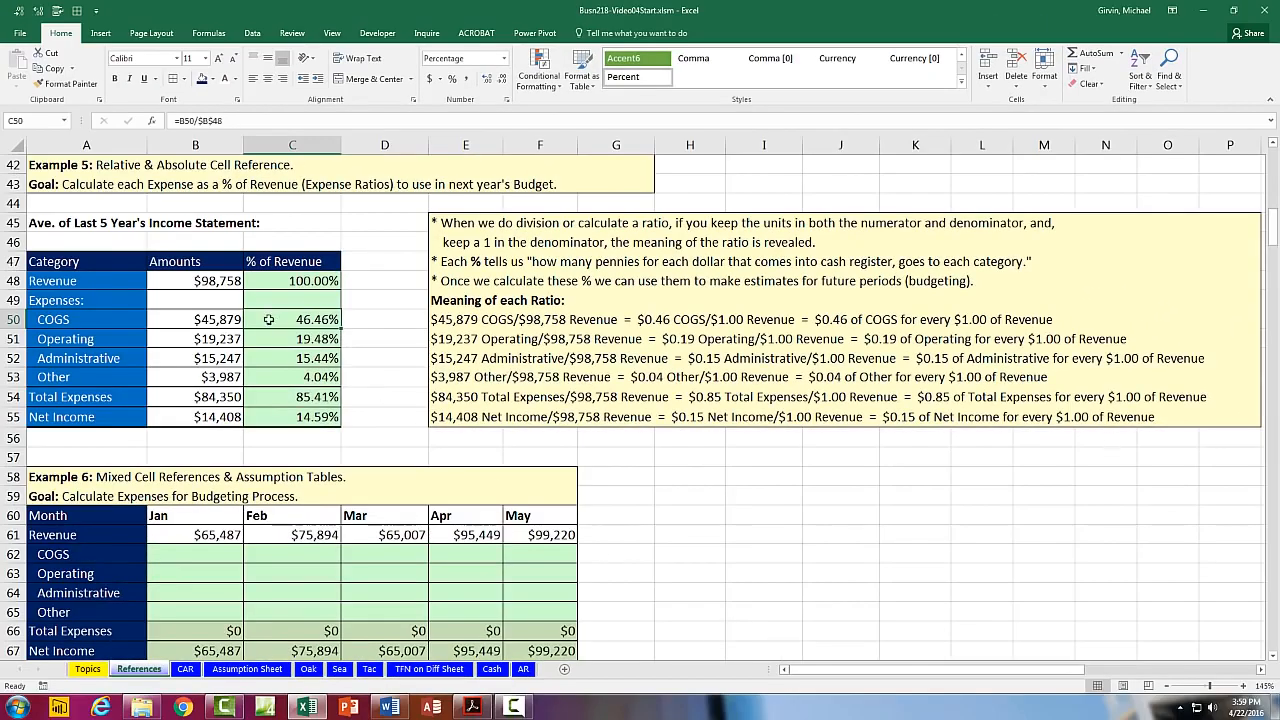
{"action": "left_click_drag", "start_coordinate": [269, 325], "coordinate": [277, 373]}
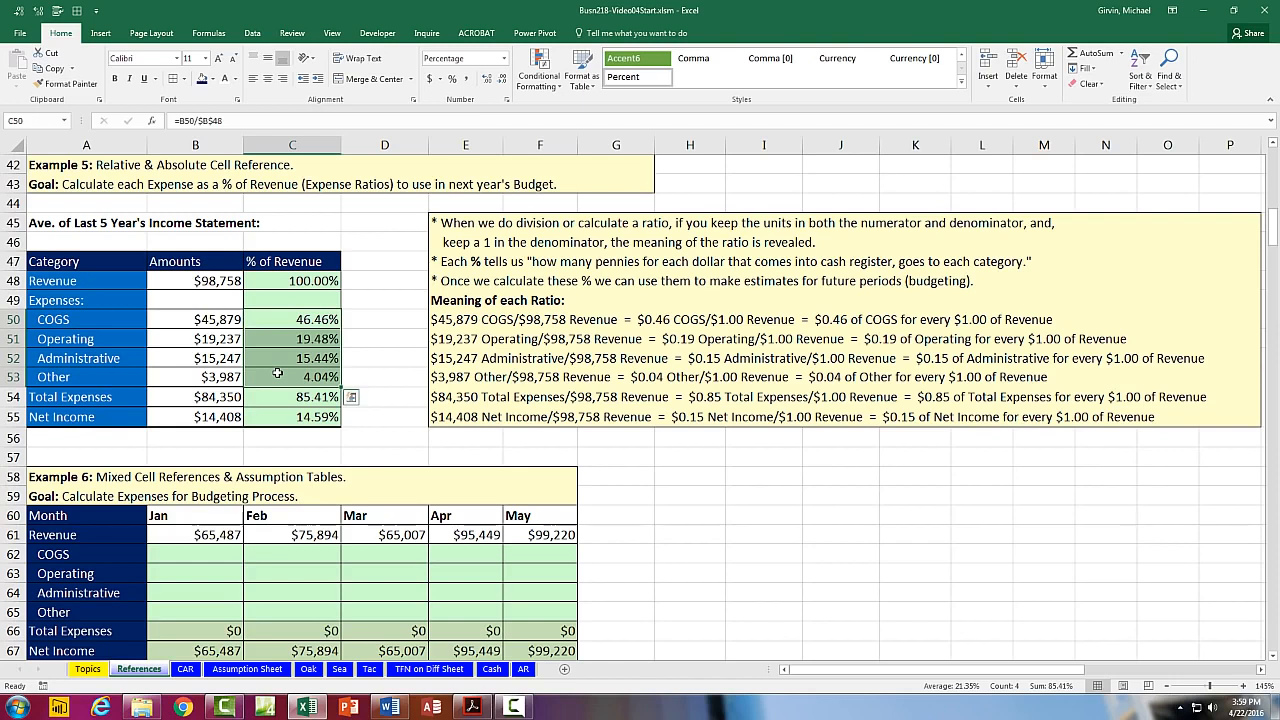
- Examine Example 6's vertical assumption table, its expense labels and percentages in A72:B75, and the monthly revenues in B61:F61
{"action": "scroll", "coordinate": [277, 373], "scroll_direction": "down", "scroll_amount": 4}
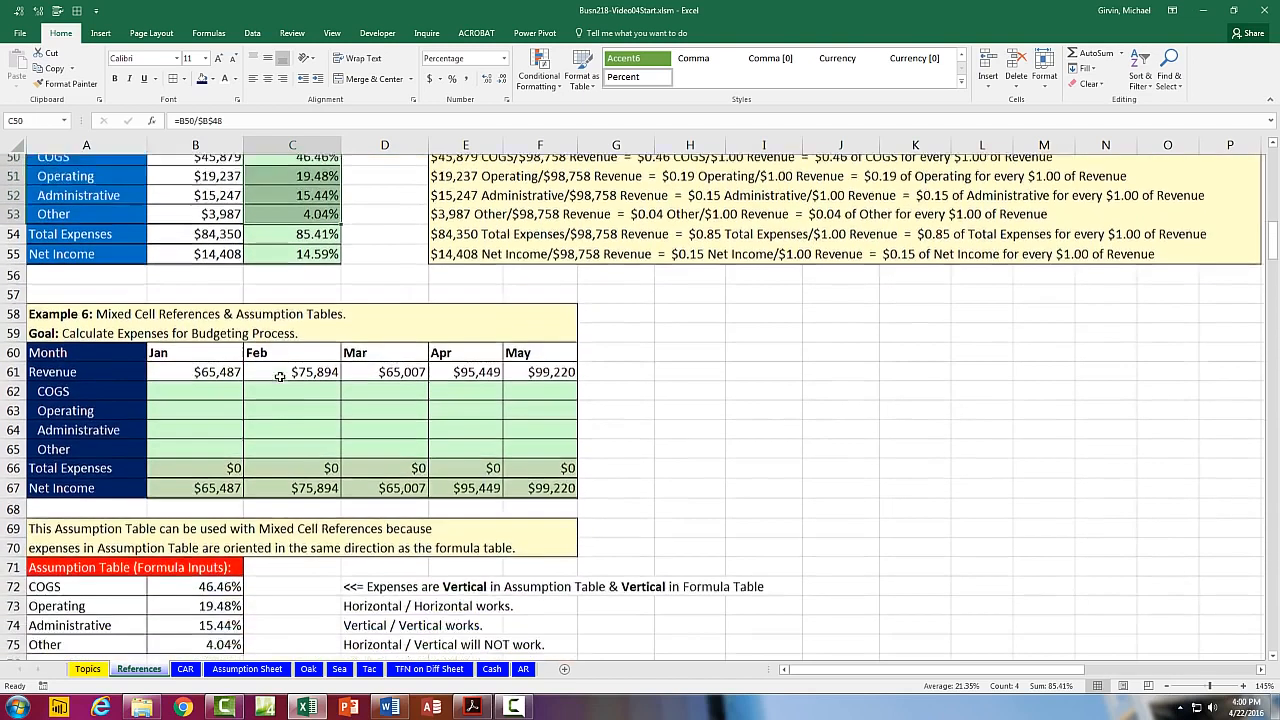
{"action": "left_click", "coordinate": [1274, 654]}
{"action": "left_click", "coordinate": [1274, 654]}
{"action": "left_click", "coordinate": [1274, 654]}
{"action": "left_click", "coordinate": [1274, 654]}
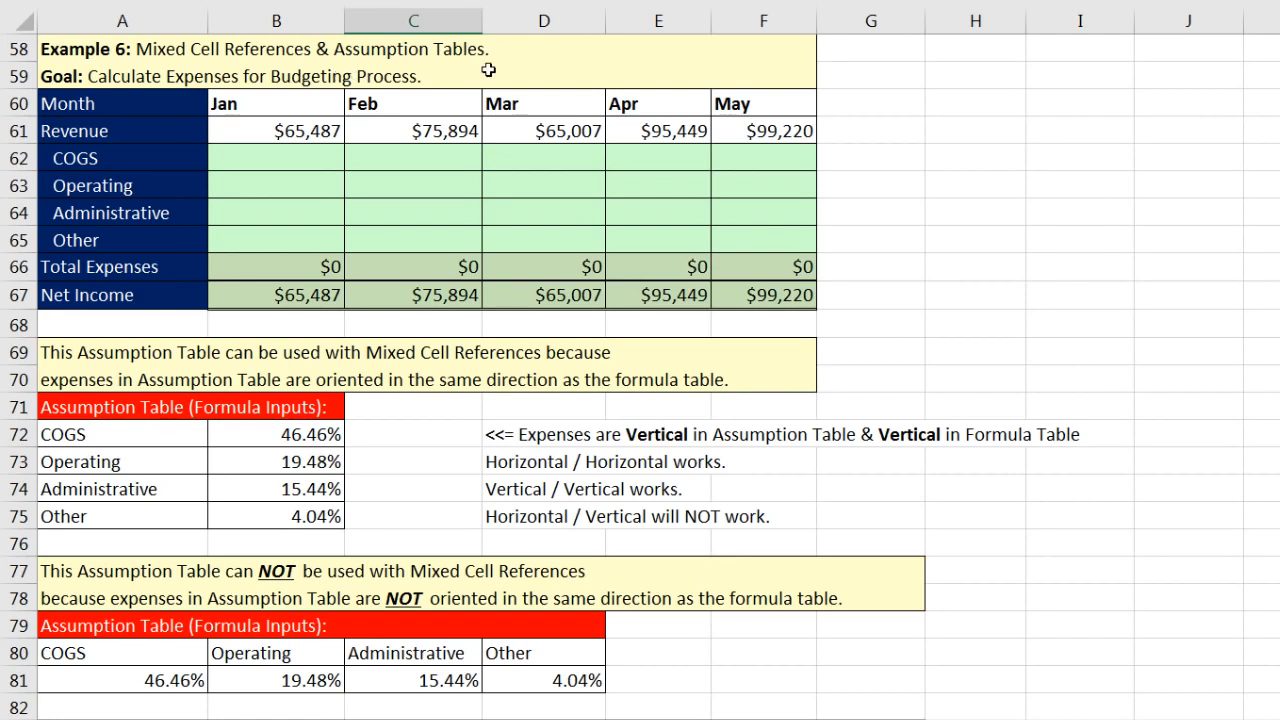
{"action": "left_click_drag", "start_coordinate": [172, 437], "coordinate": [172, 521]}
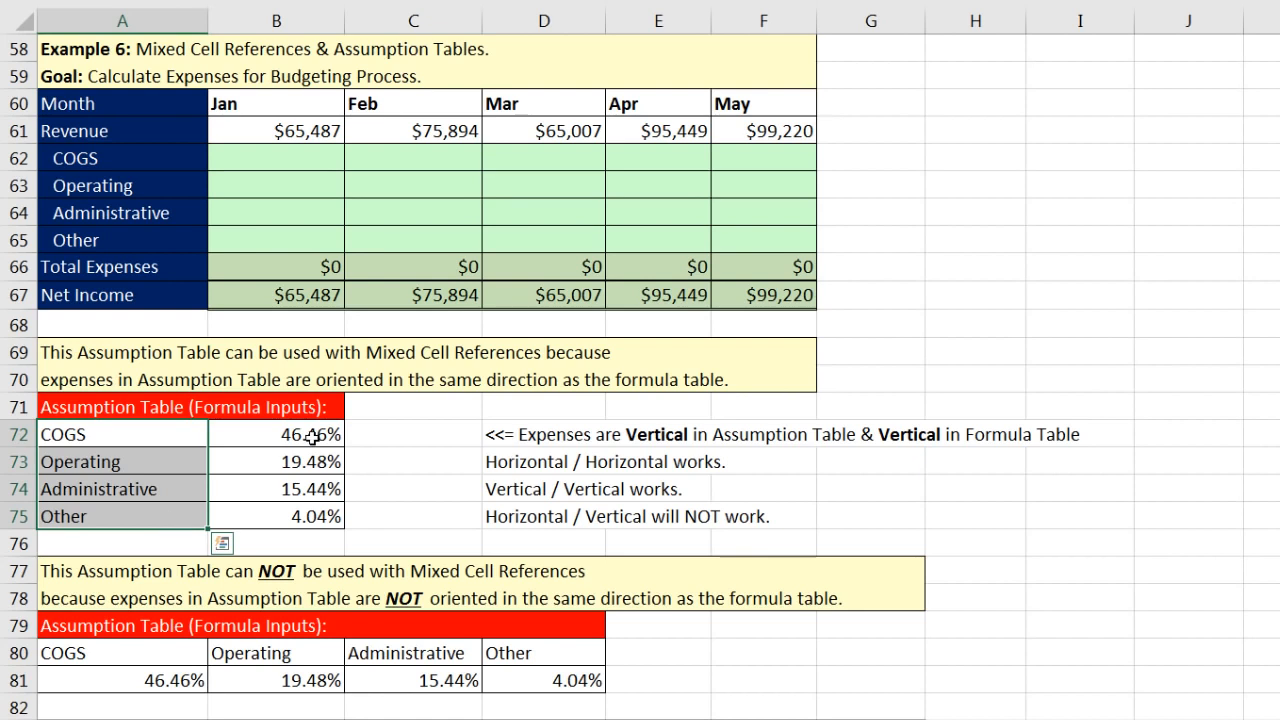
{"action": "left_click_drag", "start_coordinate": [316, 436], "coordinate": [309, 518]}
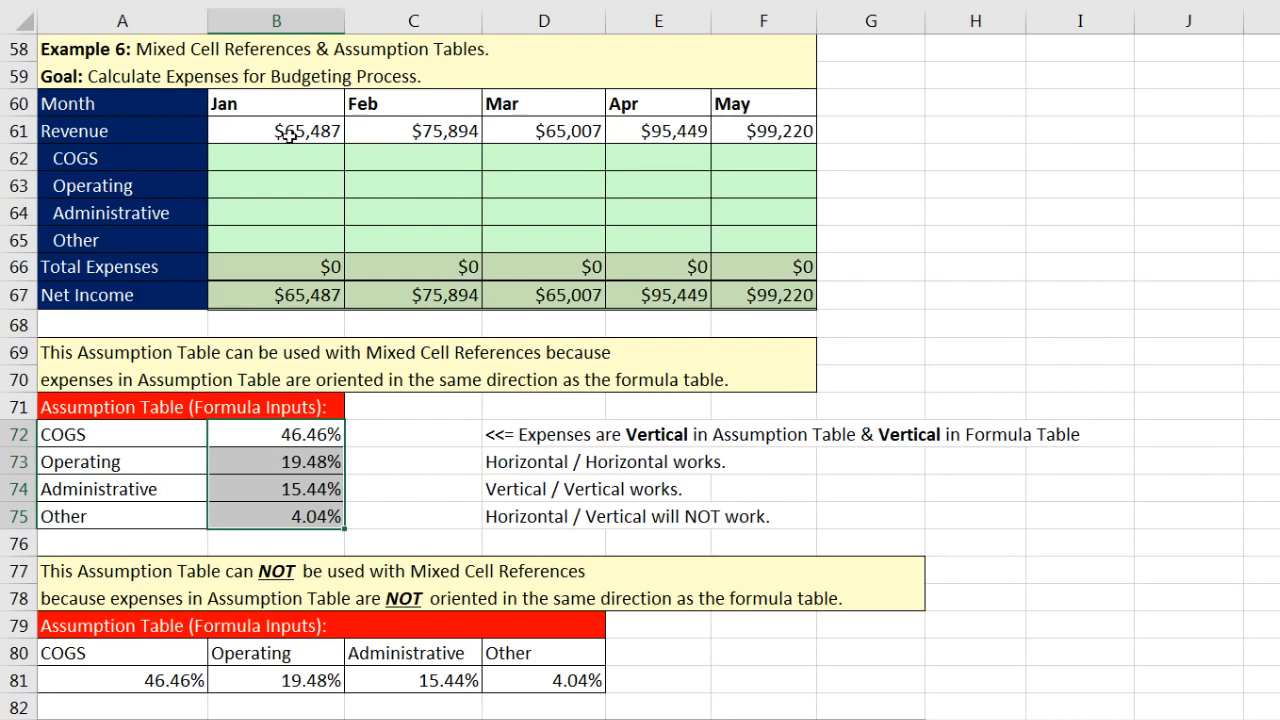
{"action": "left_click_drag", "start_coordinate": [287, 137], "coordinate": [737, 133]}
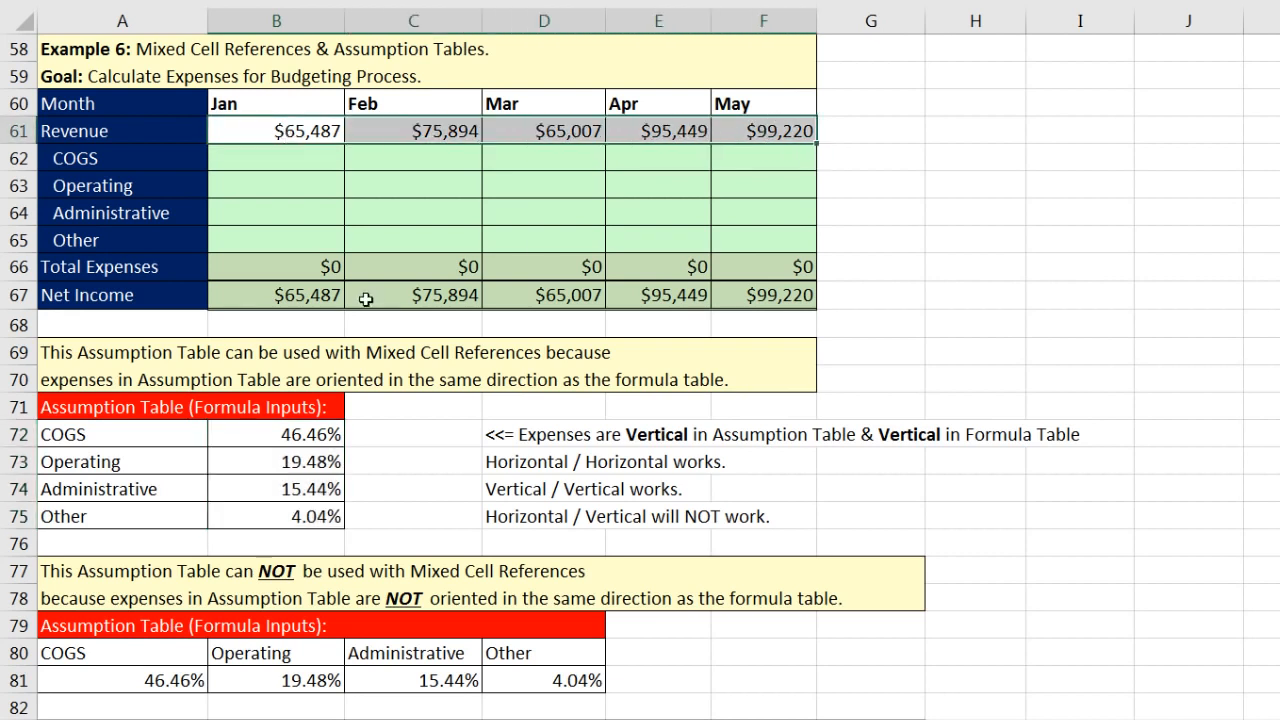
- Check January's total expenses formula in B66 and net income formula in B67
{"action": "left_click", "coordinate": [330, 266]}
{"action": "key", "text": "alt+equal"}
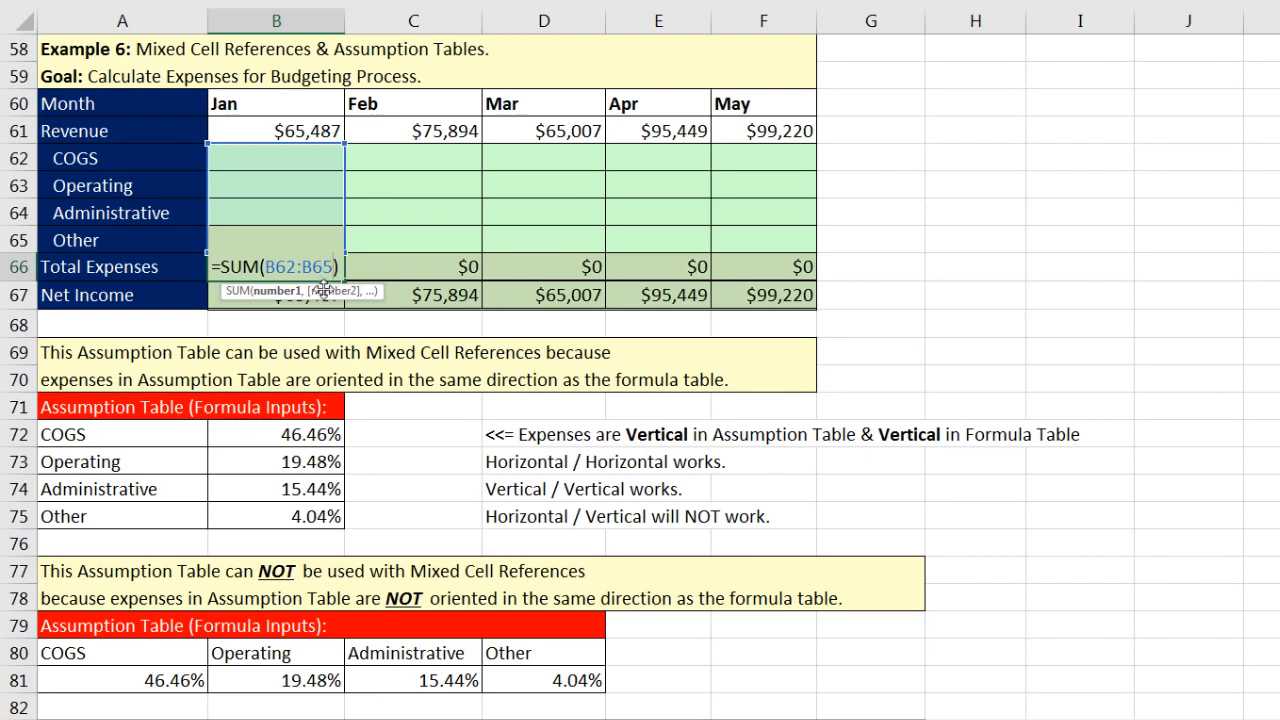
{"action": "key", "text": "Return"}
{"action": "type", "text": "=B61-B66"}
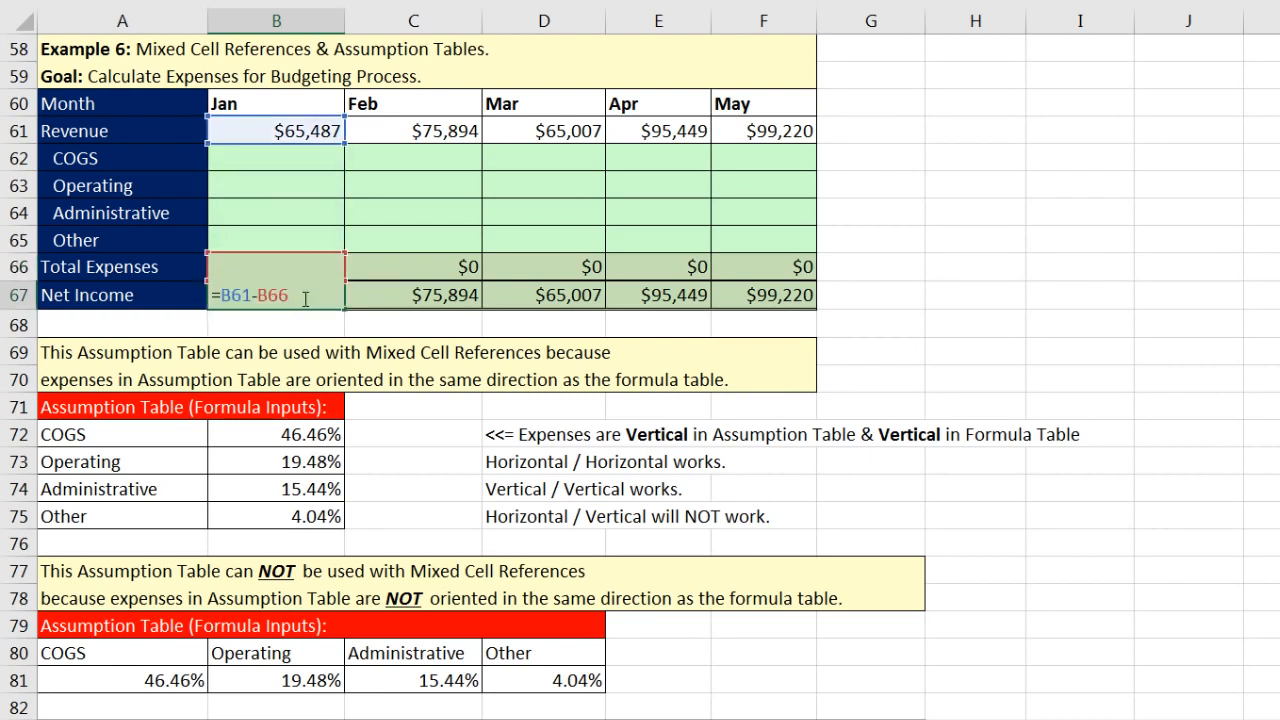
{"action": "key", "text": "ctrl+Return"}
- Enter January's COGS formula =$B$61*B72 in B62, multiplying the locked January revenue by the relative COGS percentage
{"action": "left_click", "coordinate": [300, 155]}
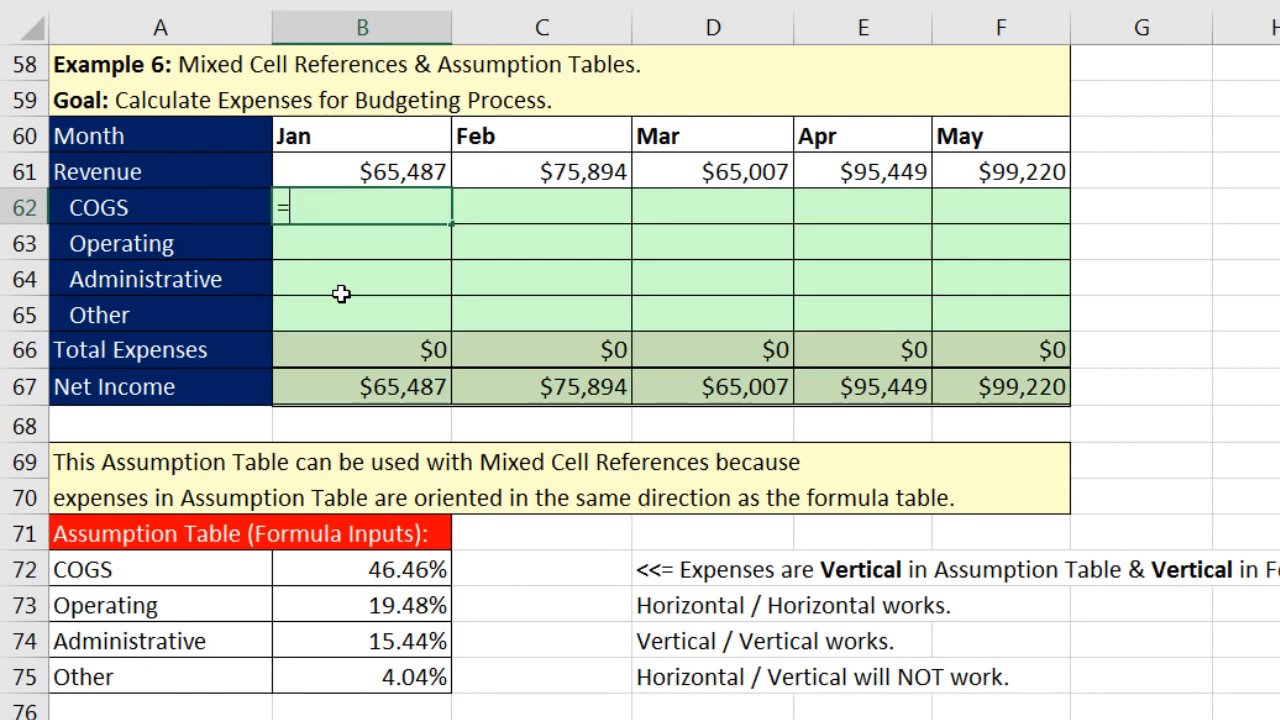
{"action": "left_click", "coordinate": [372, 175]}
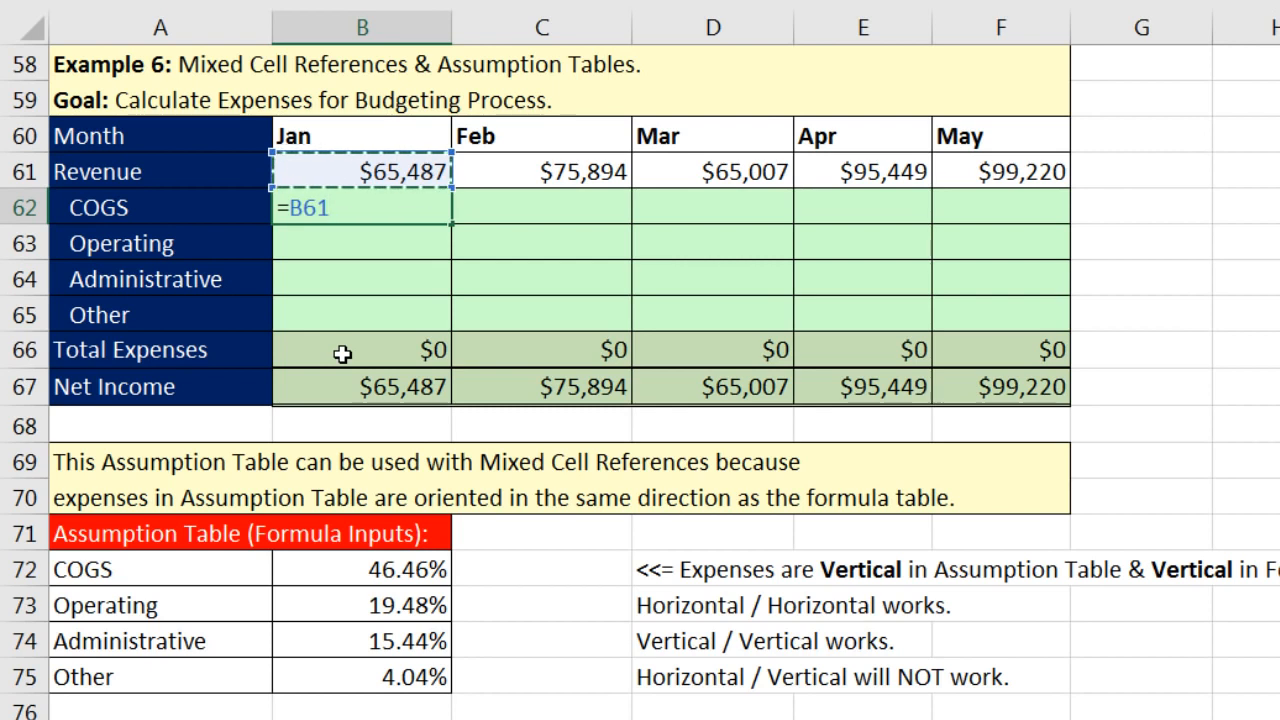
{"action": "key", "text": "F4"}
{"action": "type", "text": "*"}
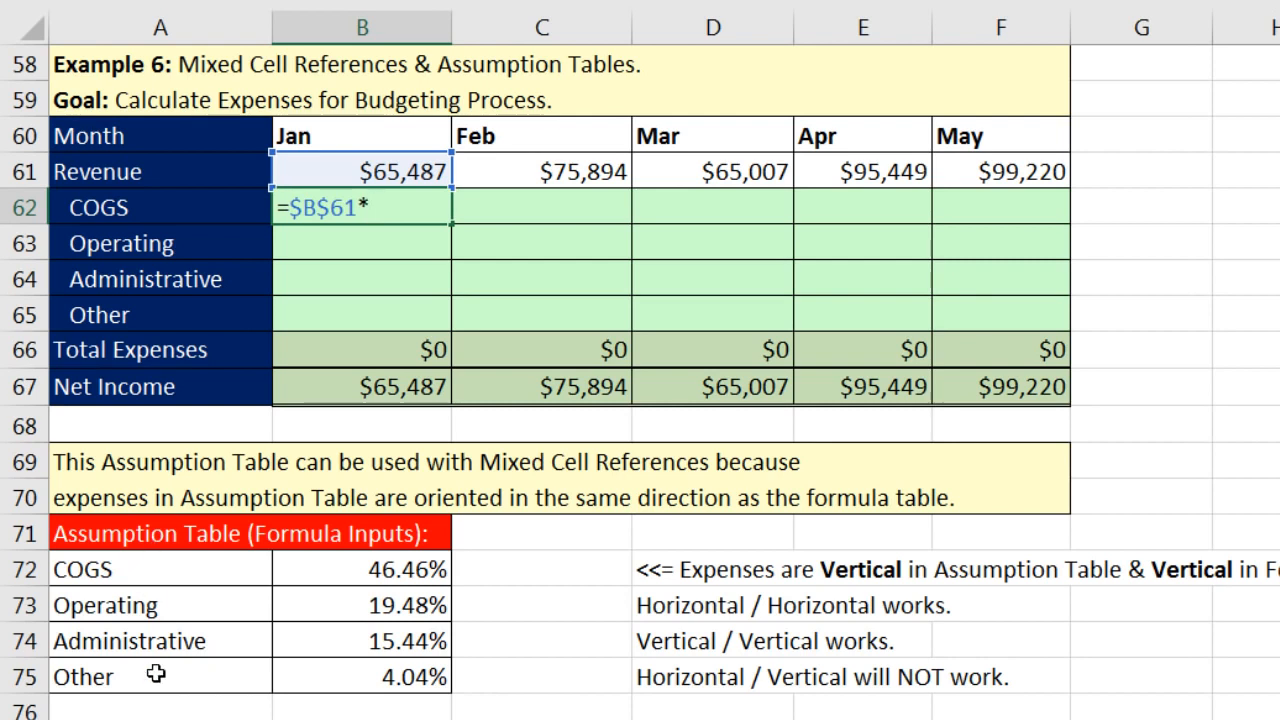
{"action": "left_click", "coordinate": [358, 568]}
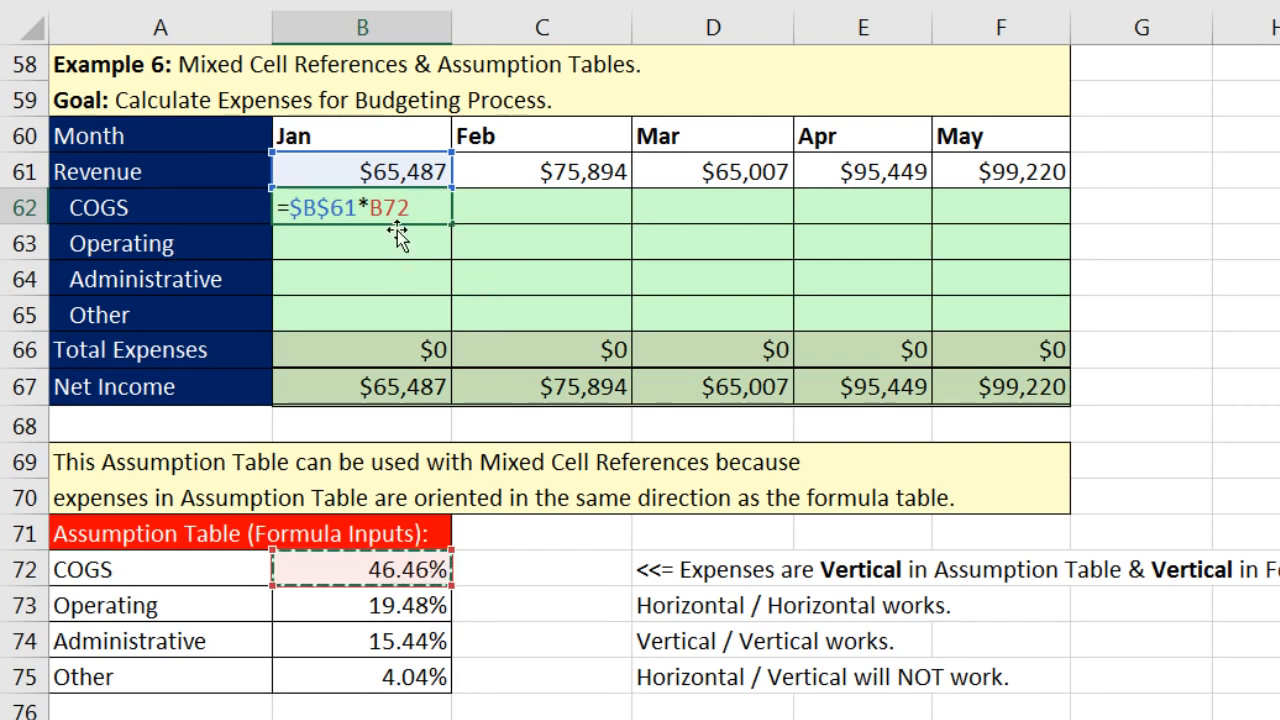
{"action": "key", "text": "ctrl+Return"}
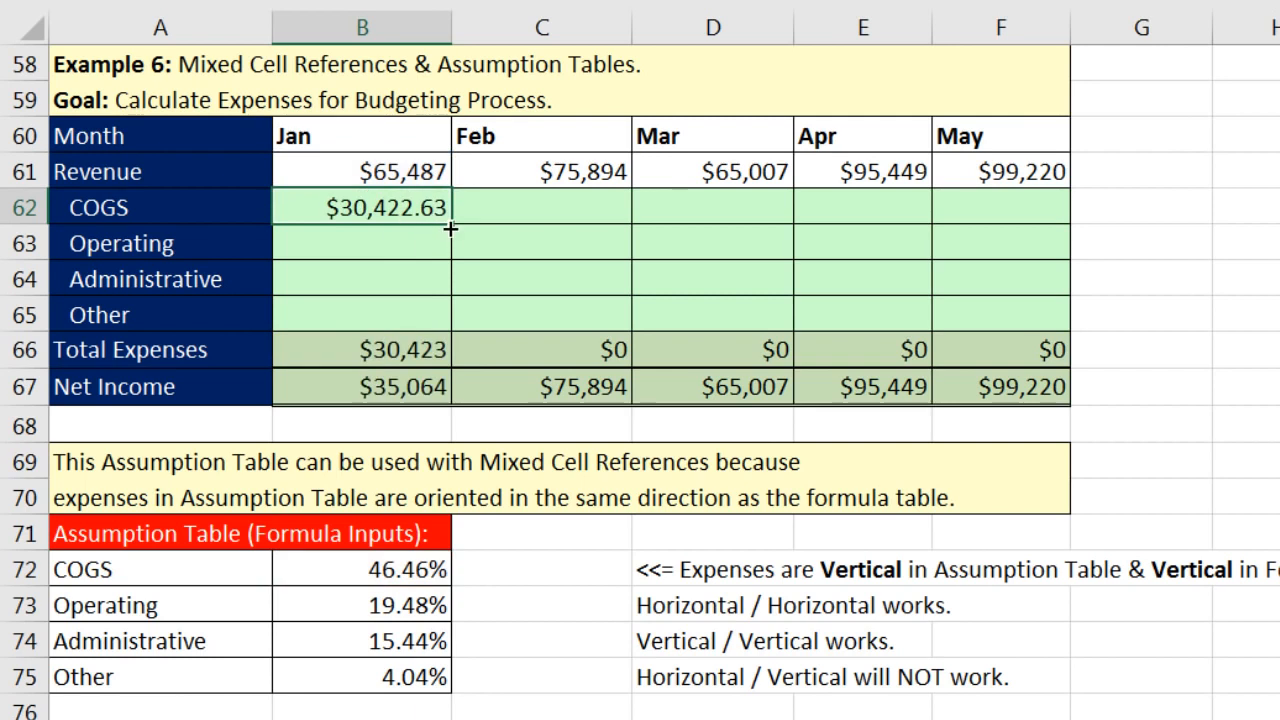
- Fill January's COGS formula from B62 down to B65 and check the formula in B65
{"action": "left_click_drag", "start_coordinate": [451, 226], "coordinate": [453, 322]}
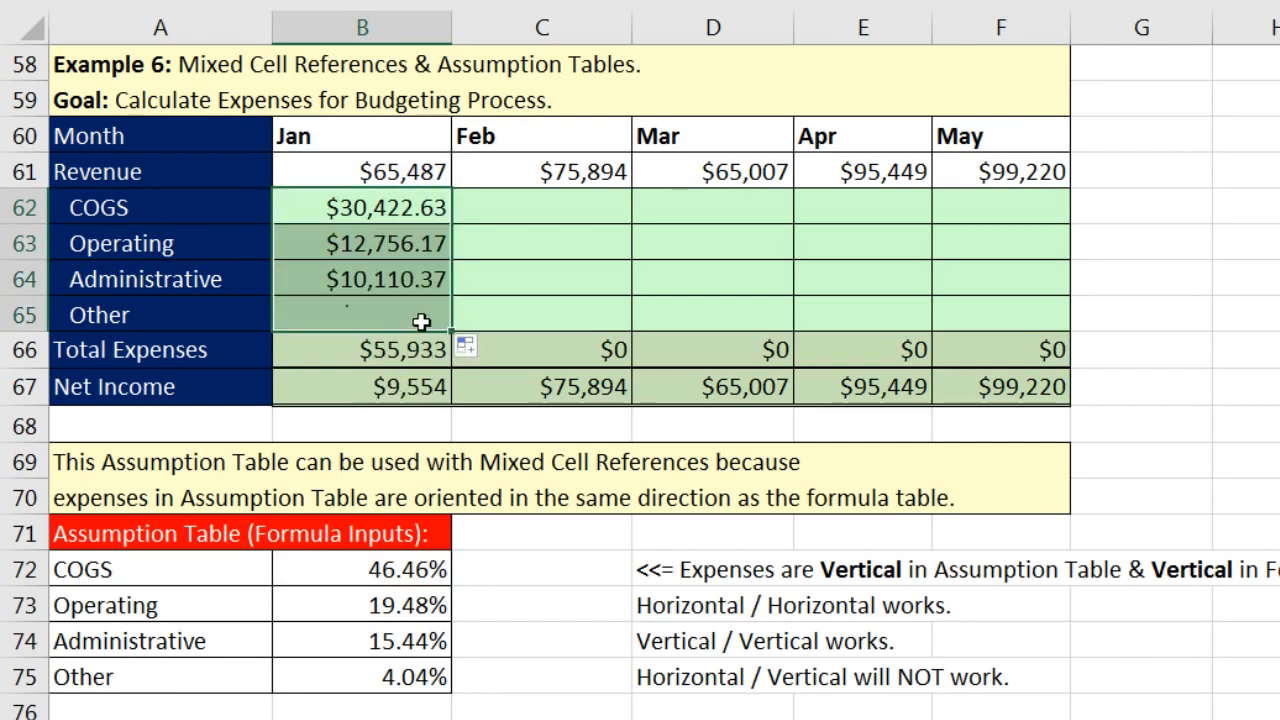
{"action": "double_click", "coordinate": [443, 318]}
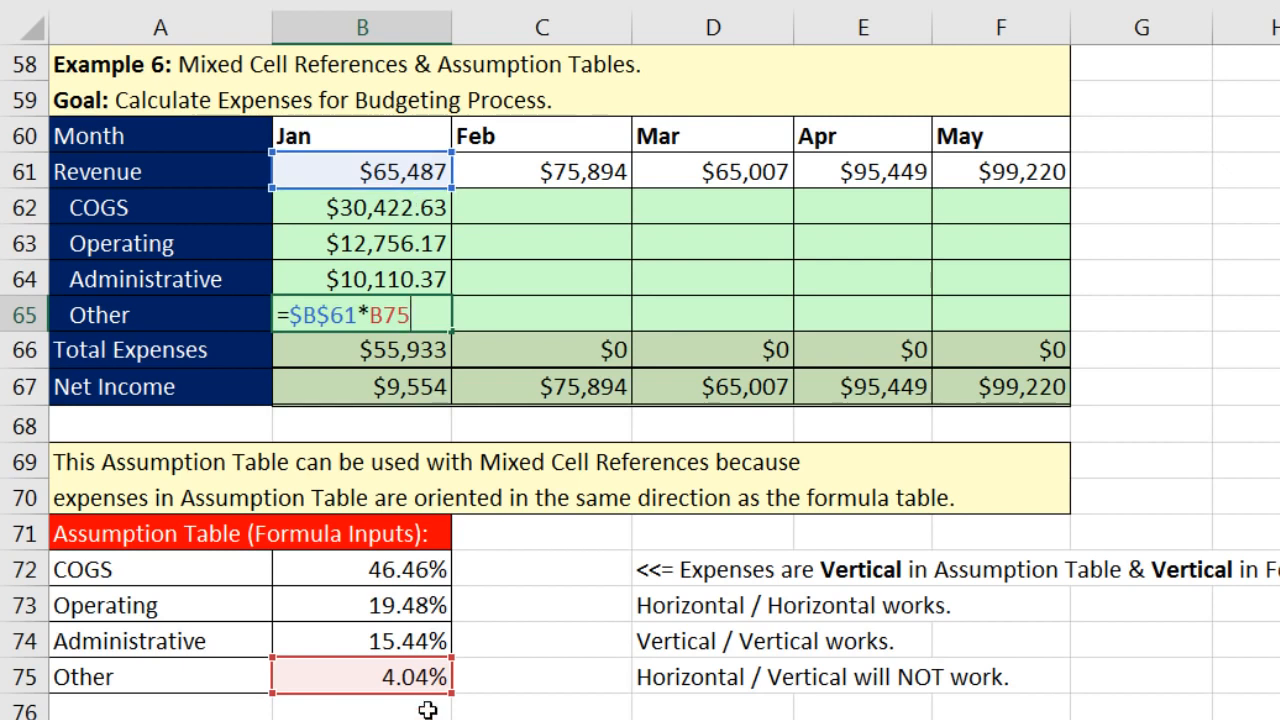
{"action": "key", "text": "Return"}
- Enter February's COGS formula =$C$61*B72 in C62 and fill it down to C65
{"action": "left_click", "coordinate": [509, 200]}
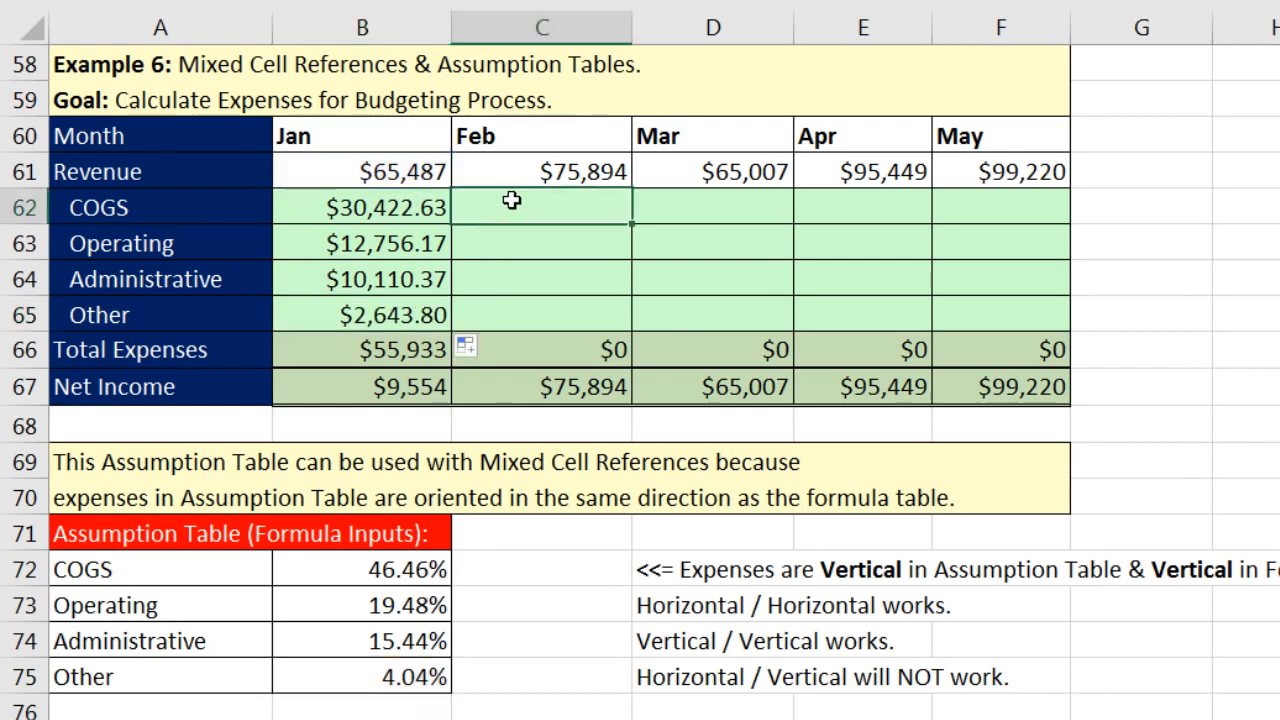
{"action": "type", "text": "="}
{"action": "left_click", "coordinate": [545, 176]}
{"action": "key", "text": "F4"}
{"action": "type", "text": "*"}
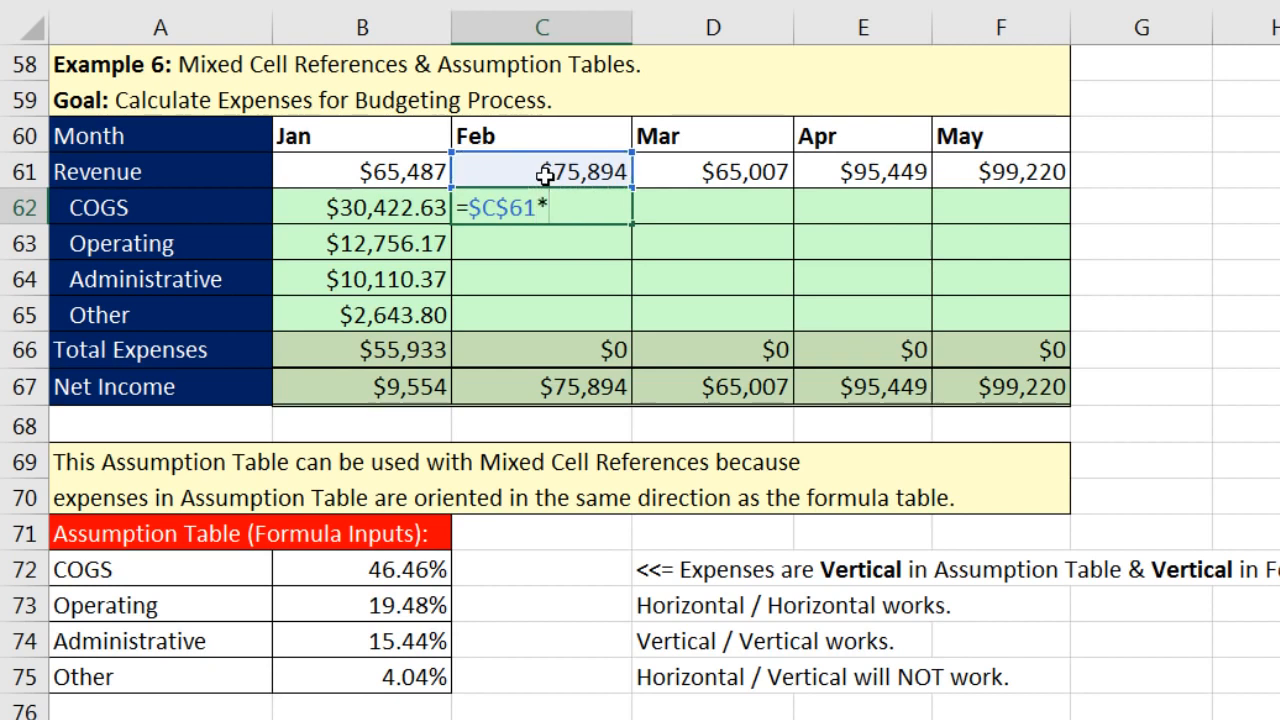
{"action": "left_click", "coordinate": [420, 568]}
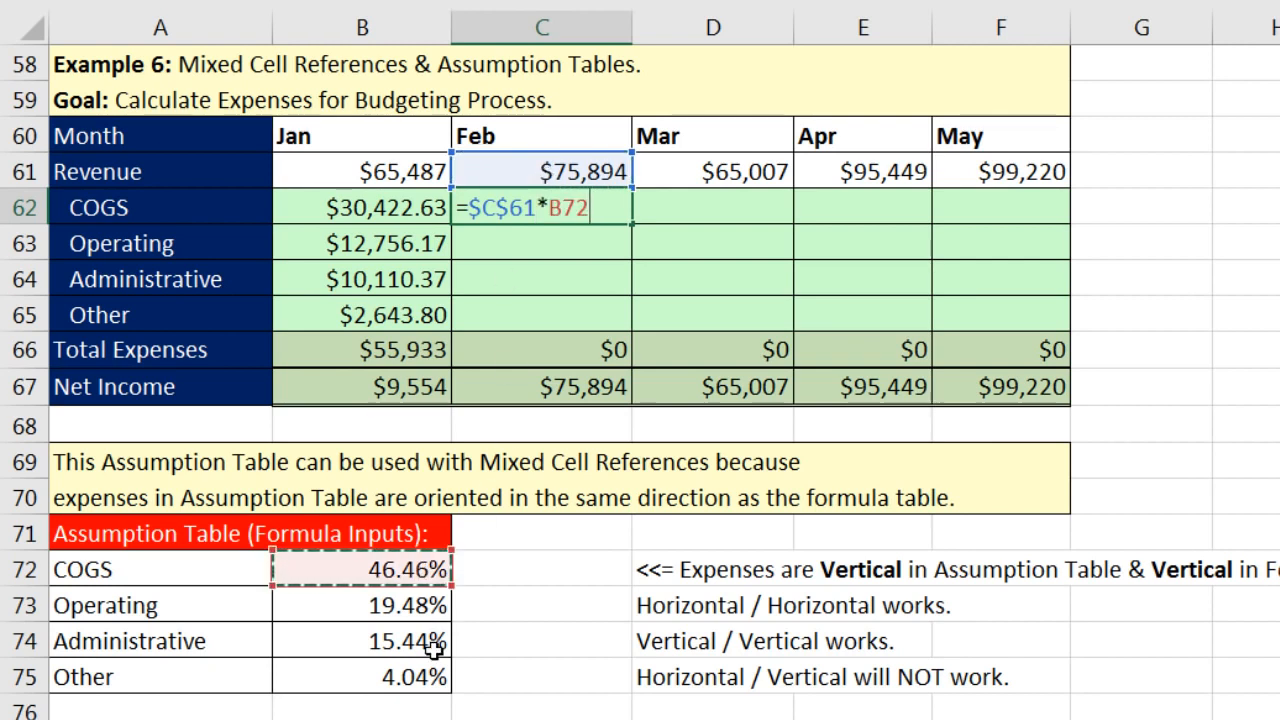
{"action": "key", "text": "ctrl+Return"}
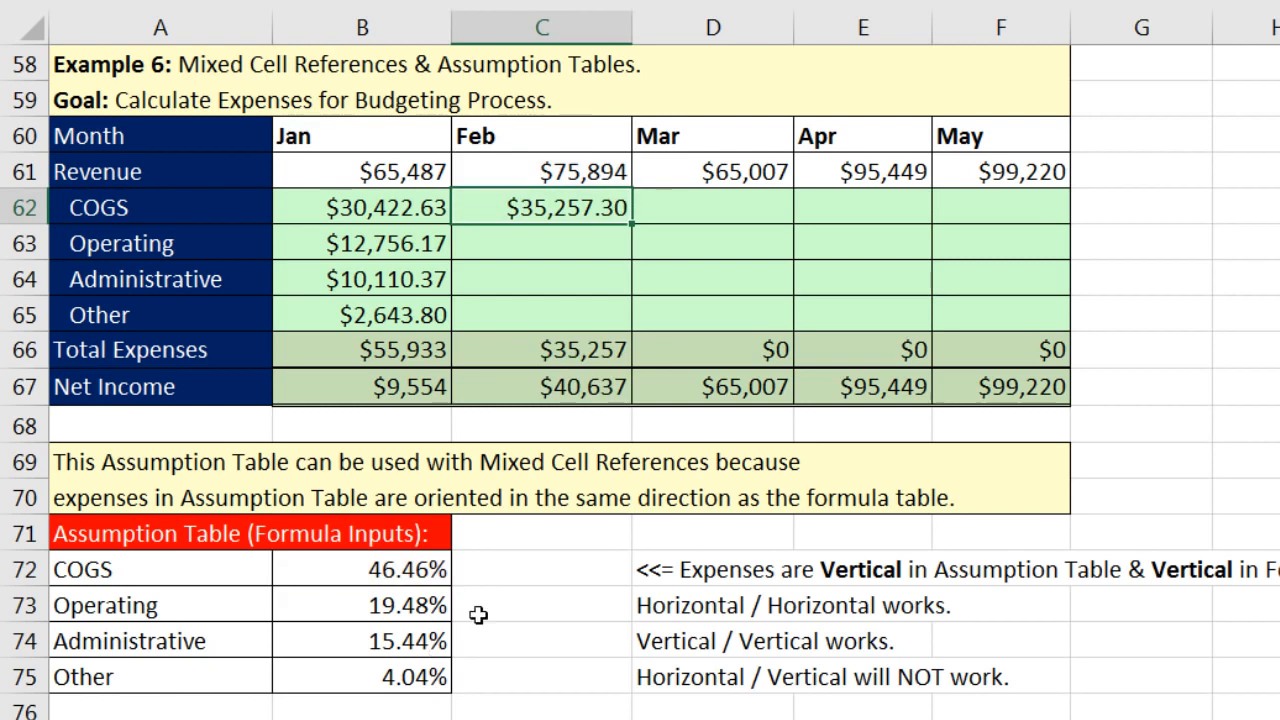
{"action": "left_click_drag", "start_coordinate": [631, 228], "coordinate": [637, 334]}
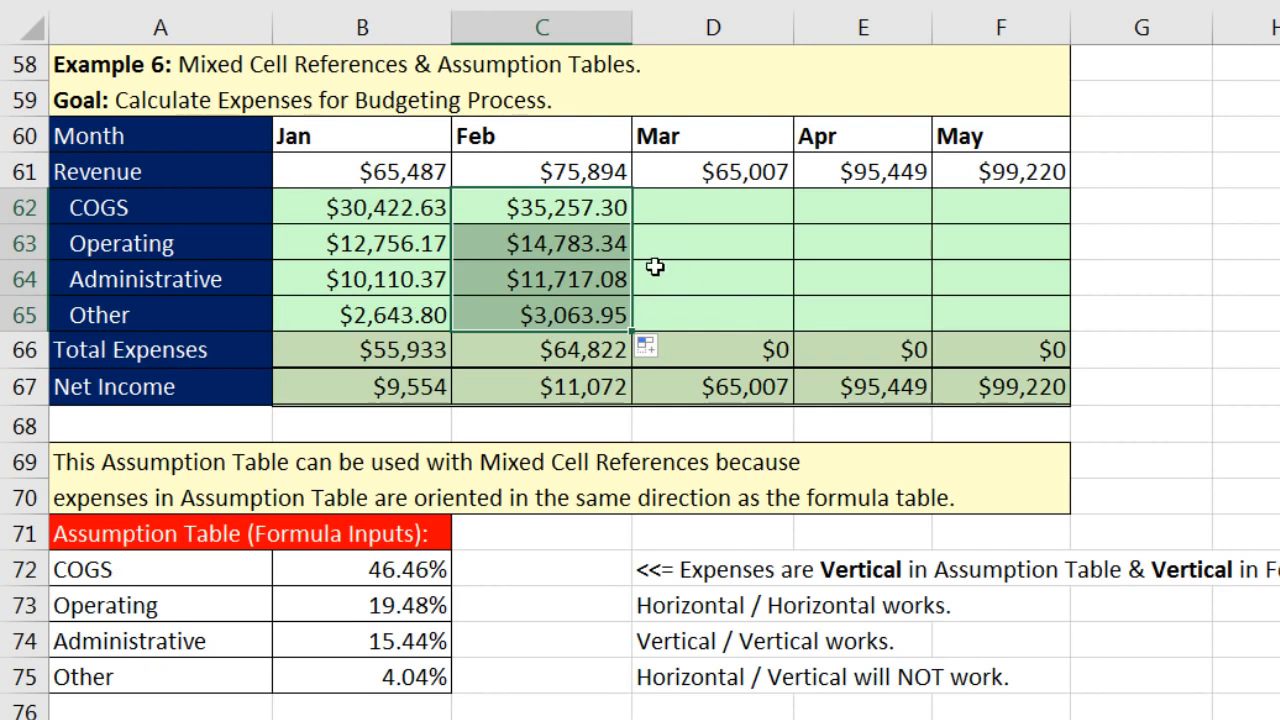
- Clear February's expenses in C62:C65 and January's Operating, Administrative and Other expenses in B63:B65
{"action": "key", "text": "Delete"}
{"action": "left_click_drag", "start_coordinate": [426, 243], "coordinate": [434, 323]}
{"action": "key", "text": "Delete"}
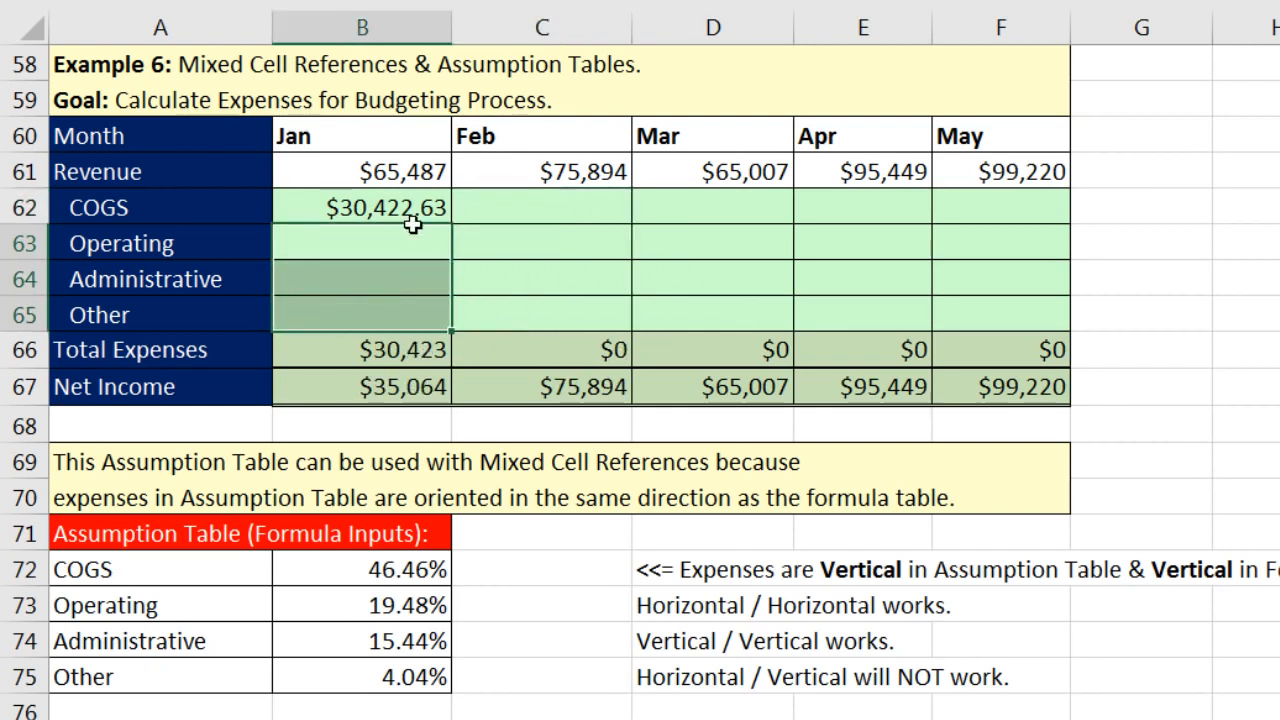
- Replace January's COGS formula in B62 with =B61*B72, keeping both references relative
{"action": "left_click", "coordinate": [400, 207]}
{"action": "type", "text": "="}
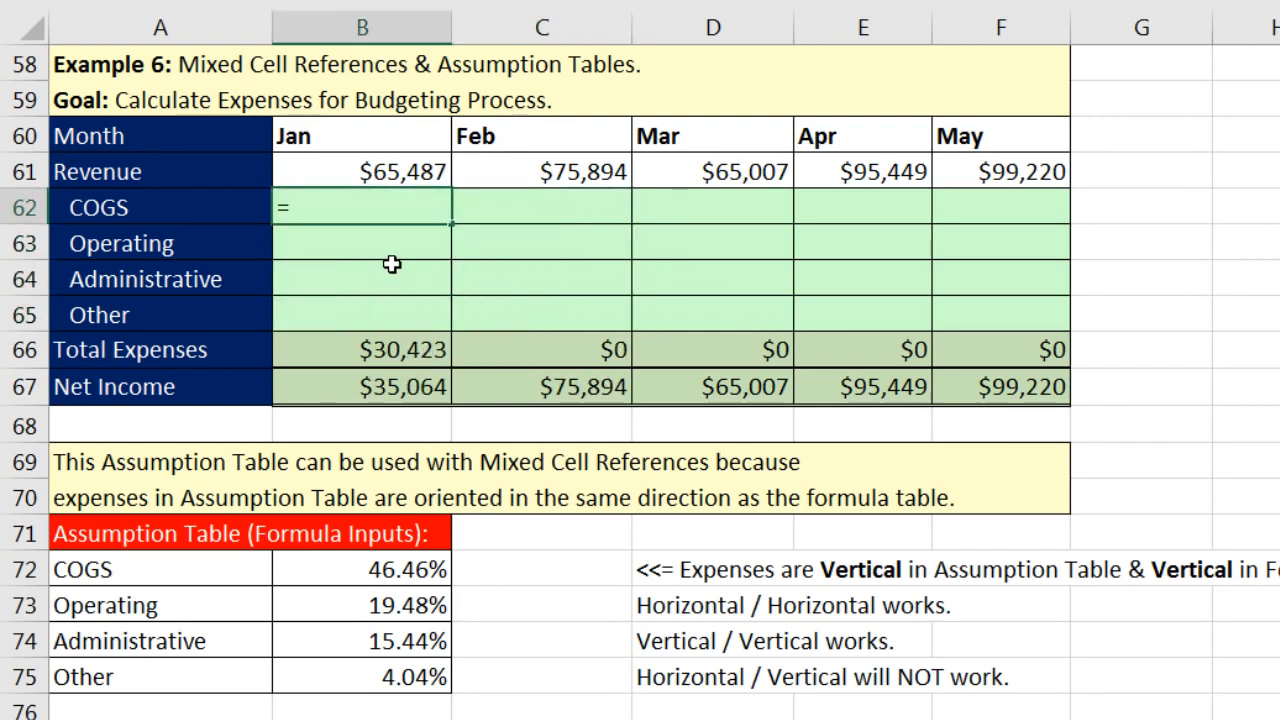
{"action": "left_click", "coordinate": [390, 172]}
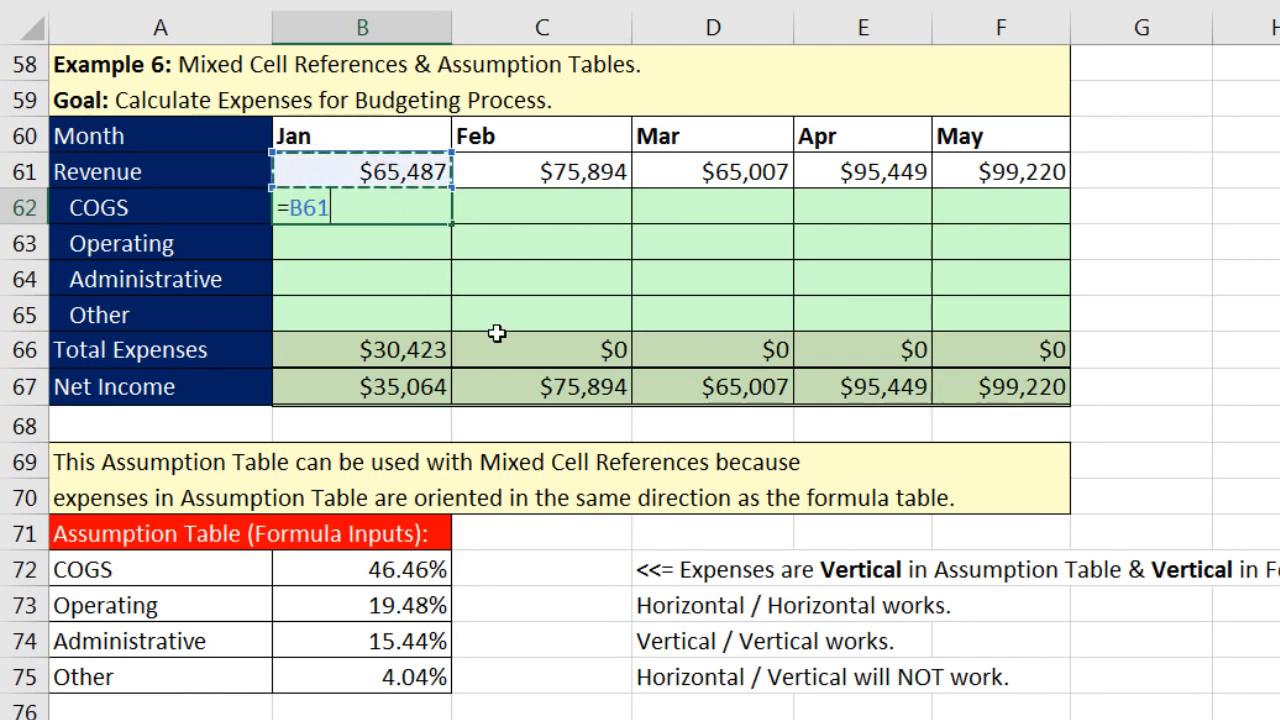
{"action": "type", "text": "*"}
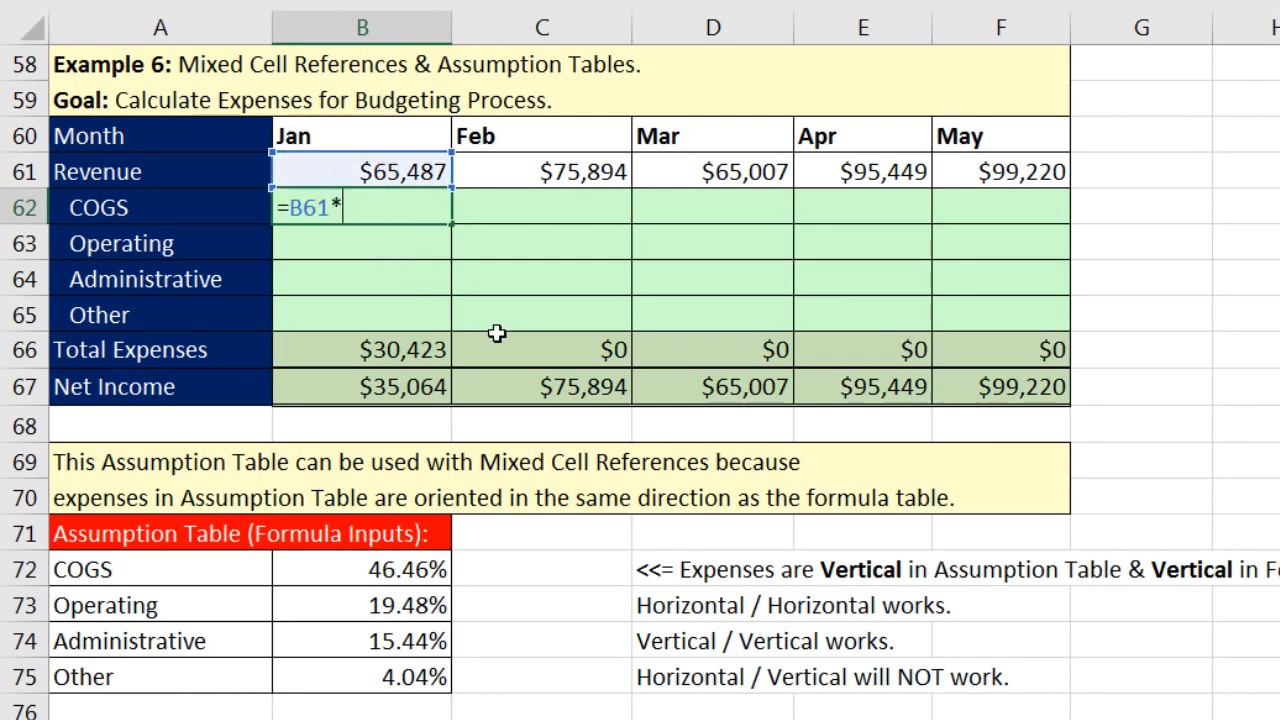
{"action": "left_click", "coordinate": [400, 568]}
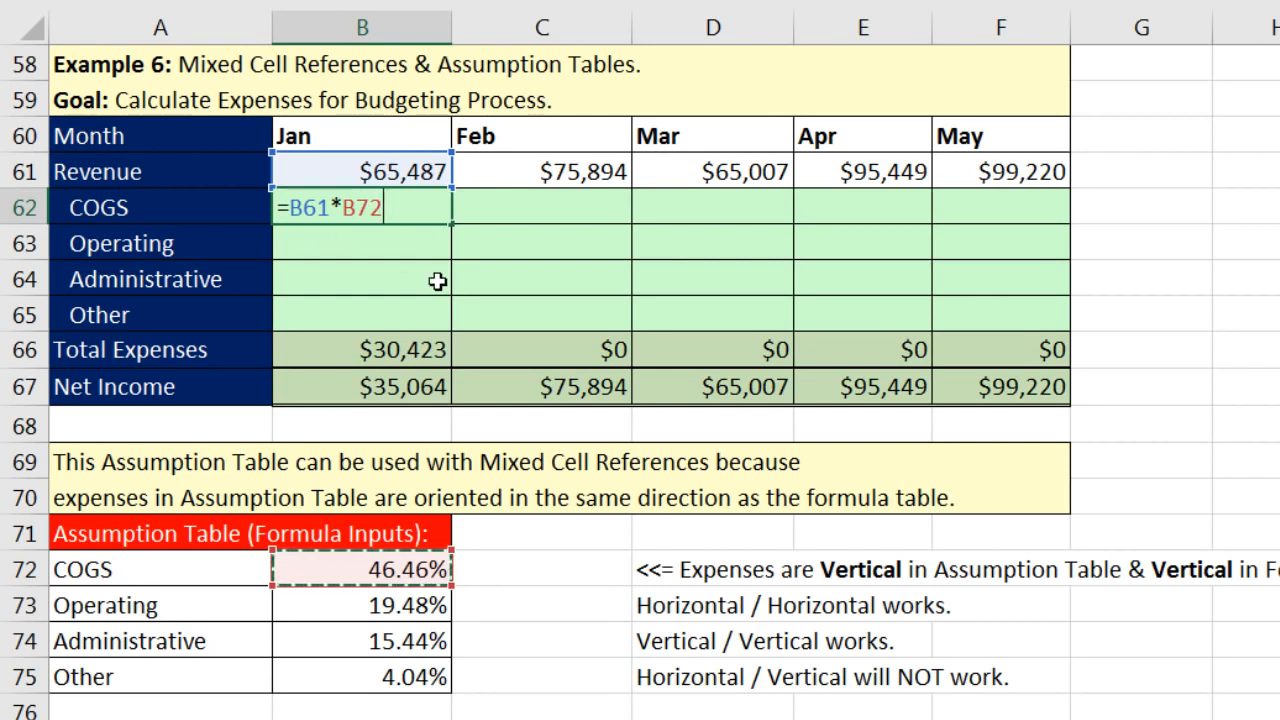
{"action": "key", "text": "ctrl+Return"}
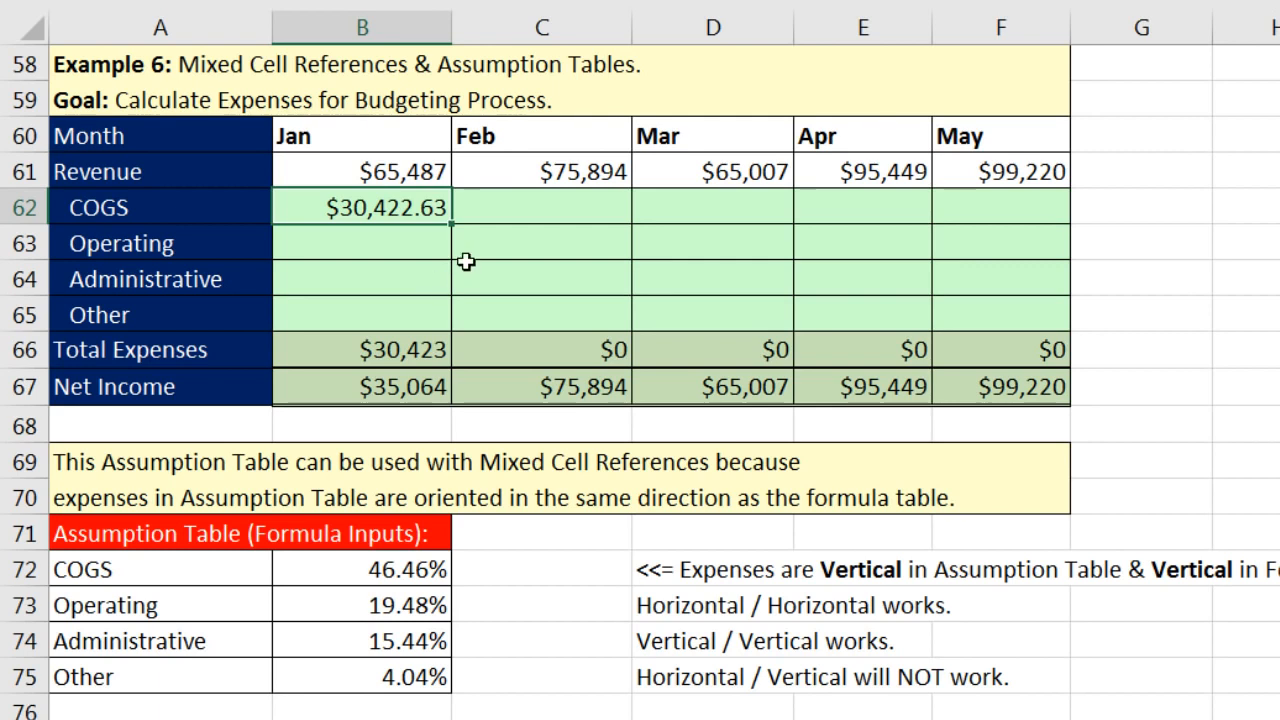
- Copy the relative COGS formula from B62 down to B63 and check the references in B63
{"action": "left_click_drag", "start_coordinate": [450, 225], "coordinate": [451, 255]}
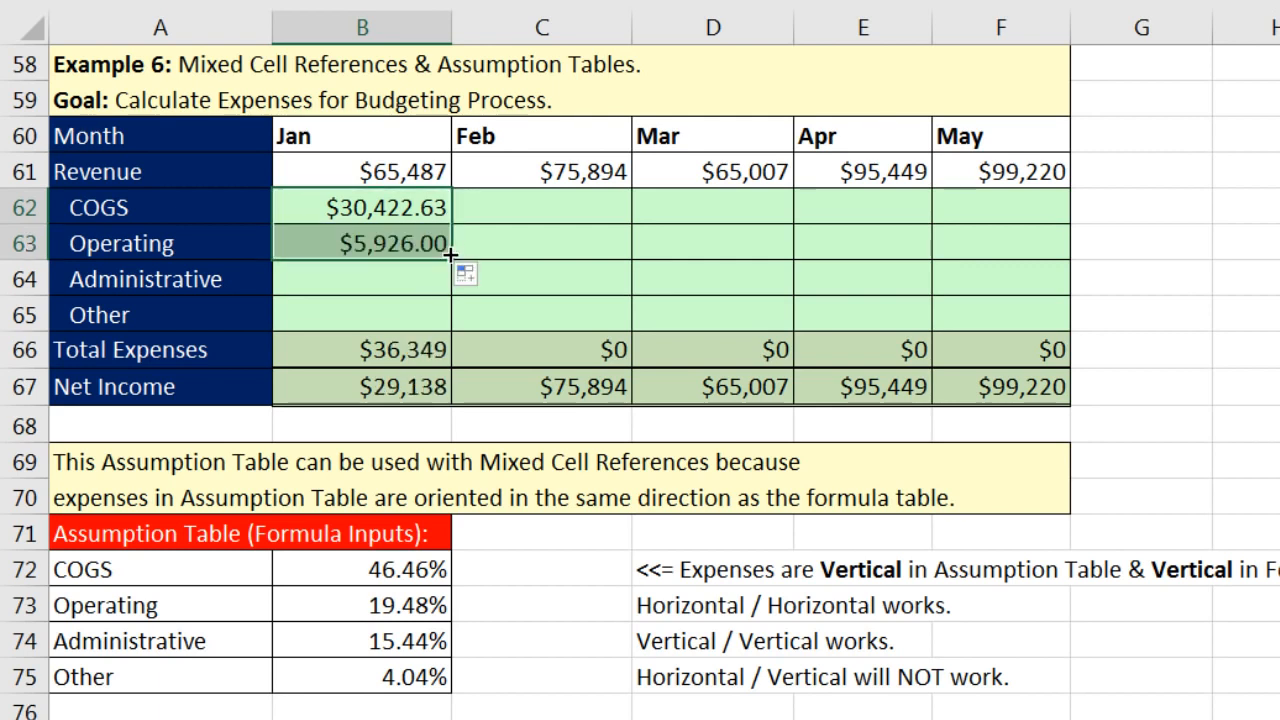
{"action": "left_click", "coordinate": [398, 249]}
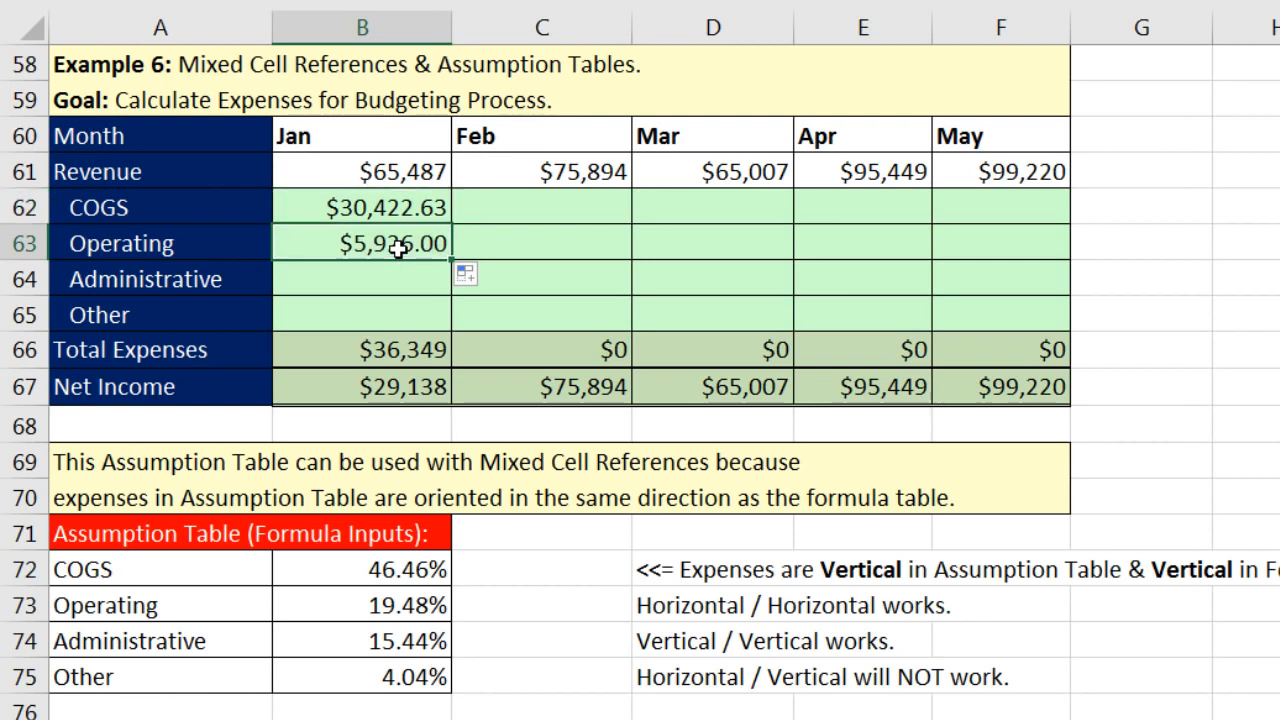
{"action": "key", "text": "F2"}
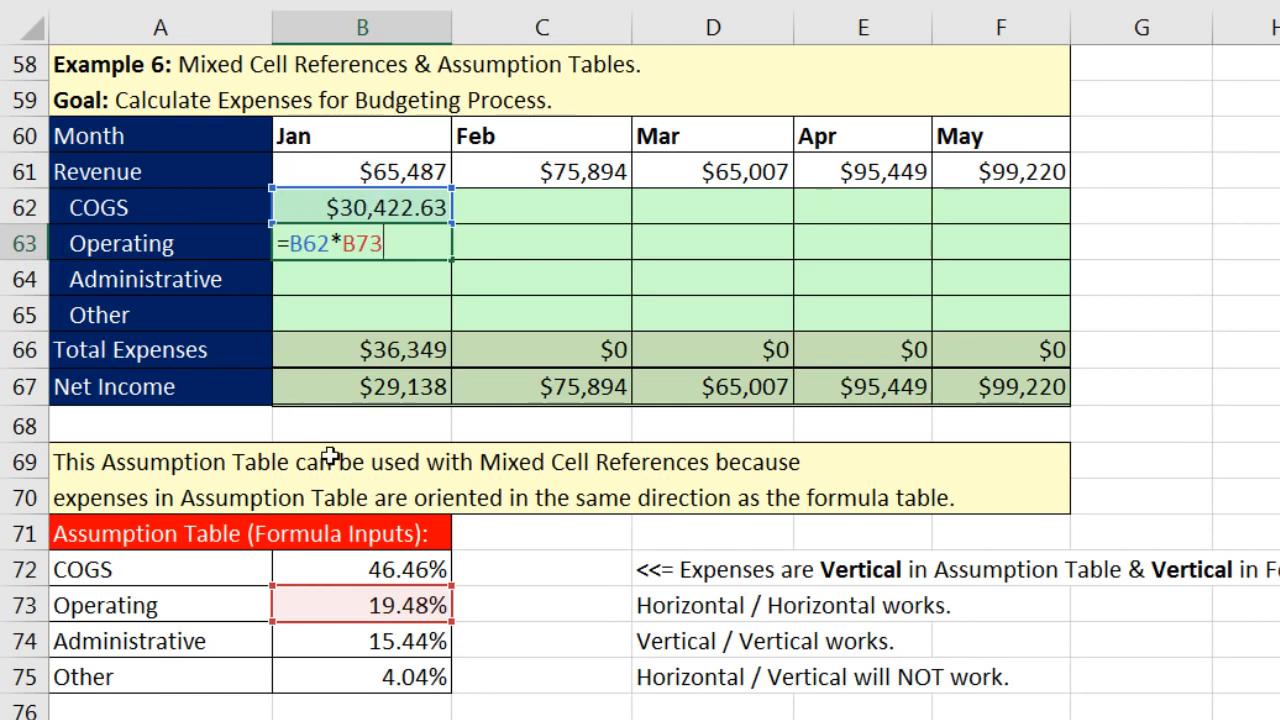
{"action": "key", "text": "ctrl+Return"}
- Compare the formulas in B62 and B63, examining the row number of the revenue reference
{"action": "left_click", "coordinate": [373, 207]}
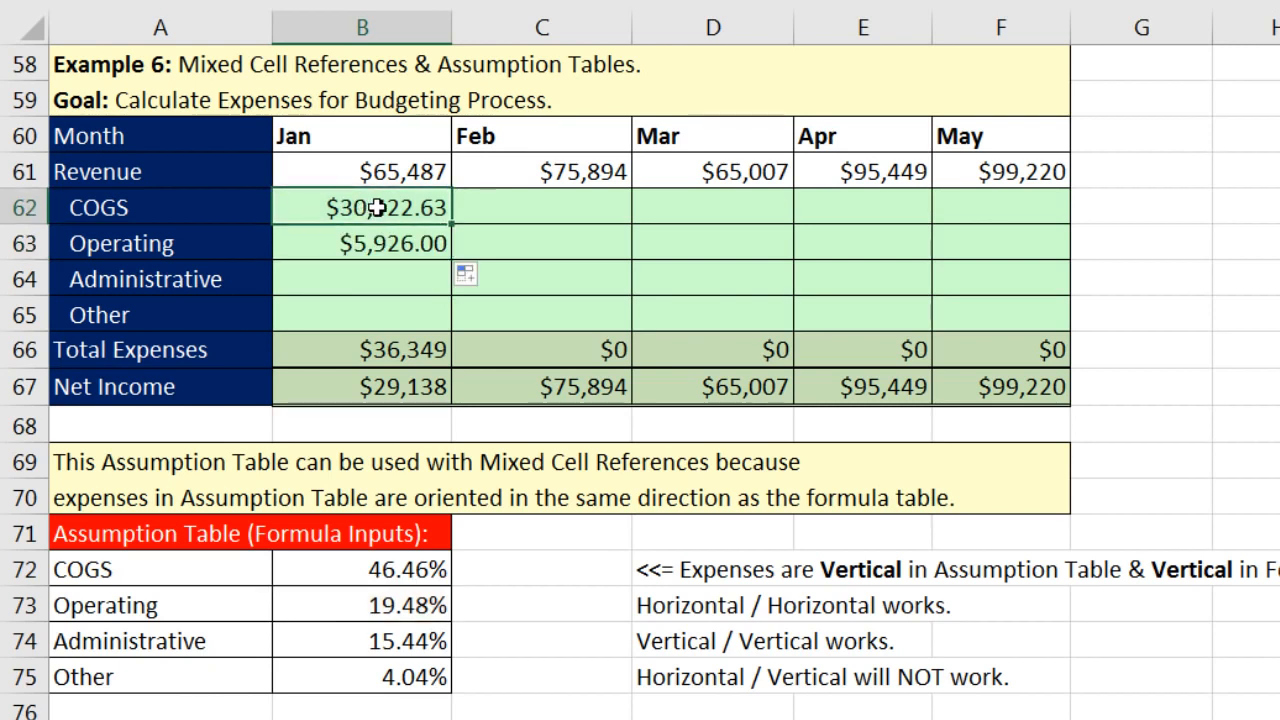
{"action": "key", "text": "F2"}
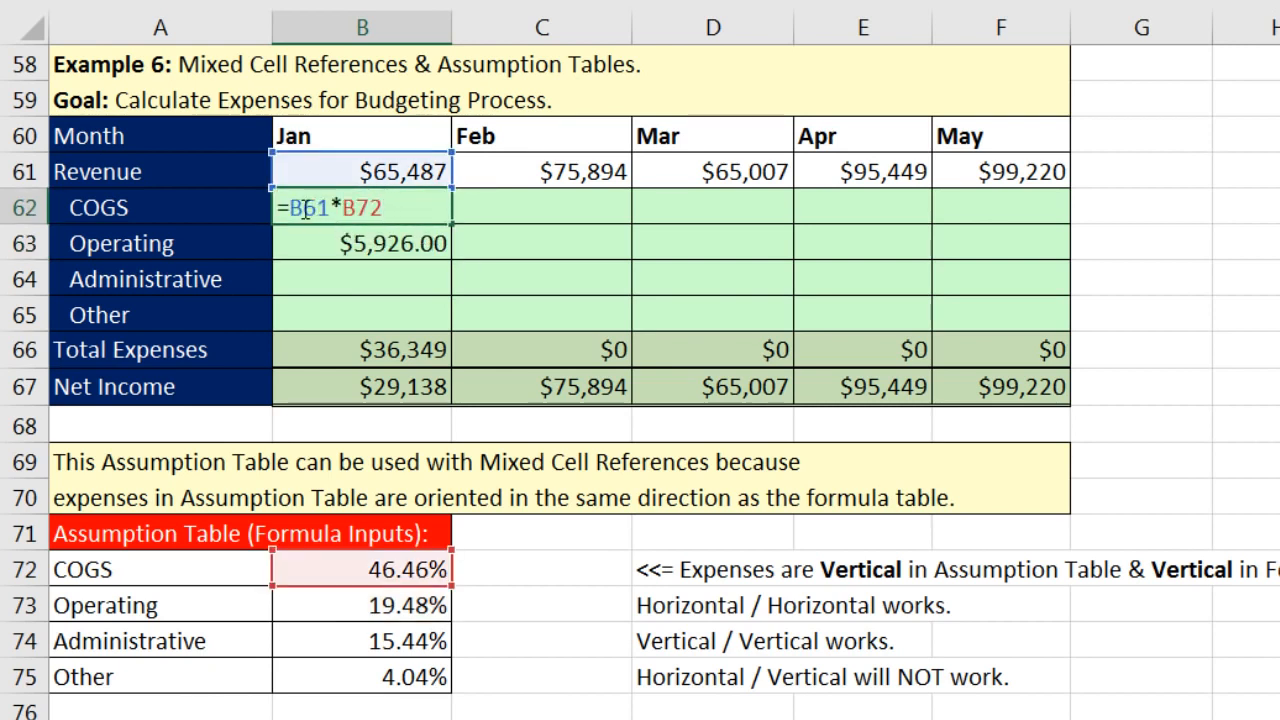
{"action": "key", "text": "Return"}
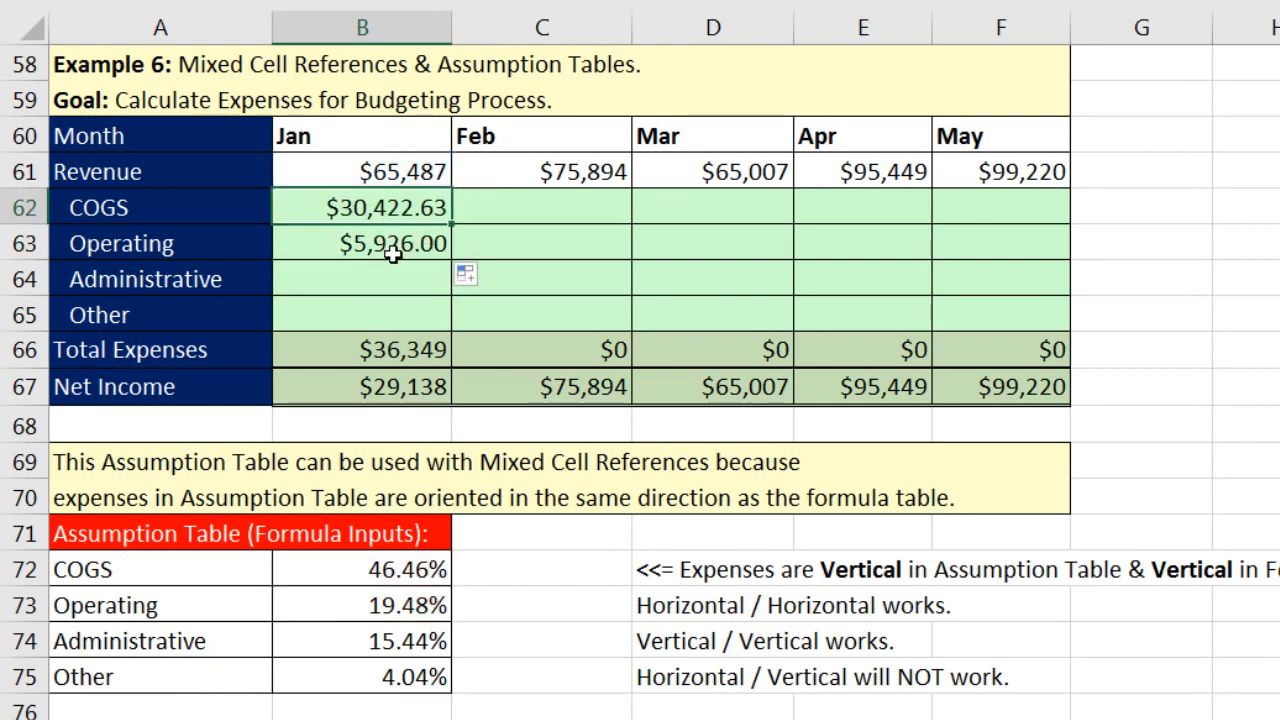
{"action": "key", "text": "F2"}
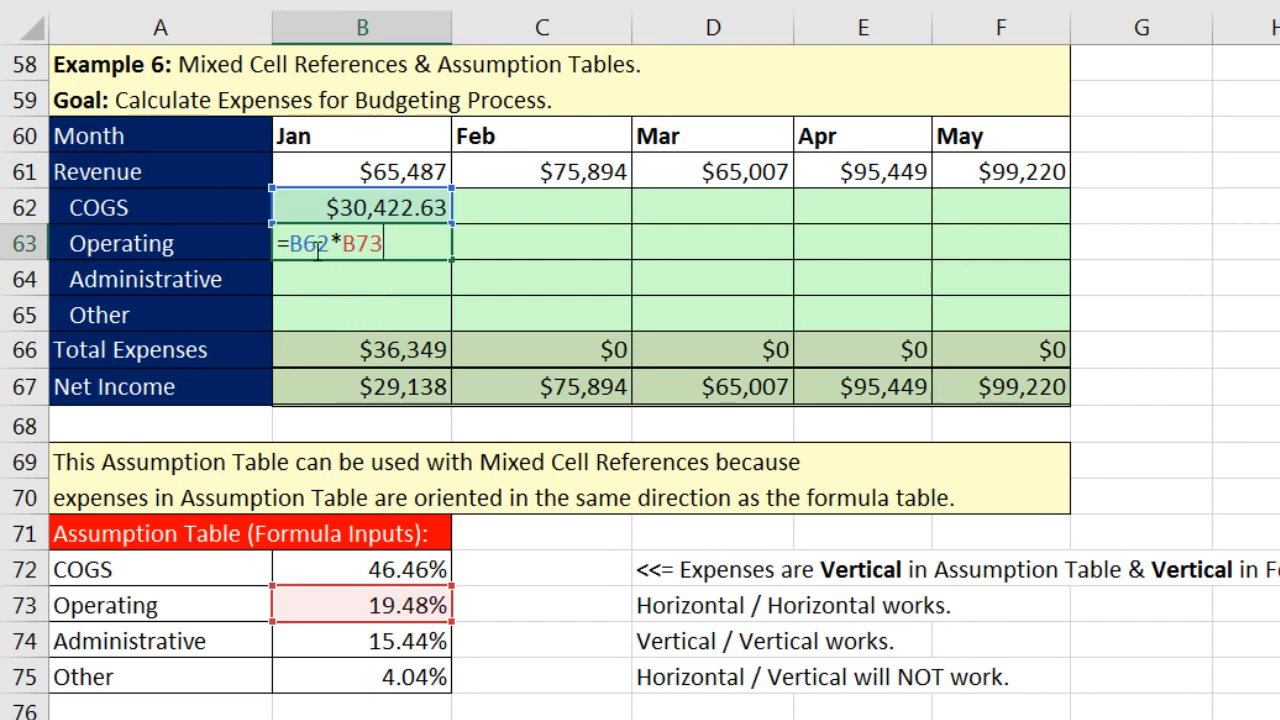
{"action": "left_click_drag", "start_coordinate": [303, 245], "coordinate": [329, 245]}
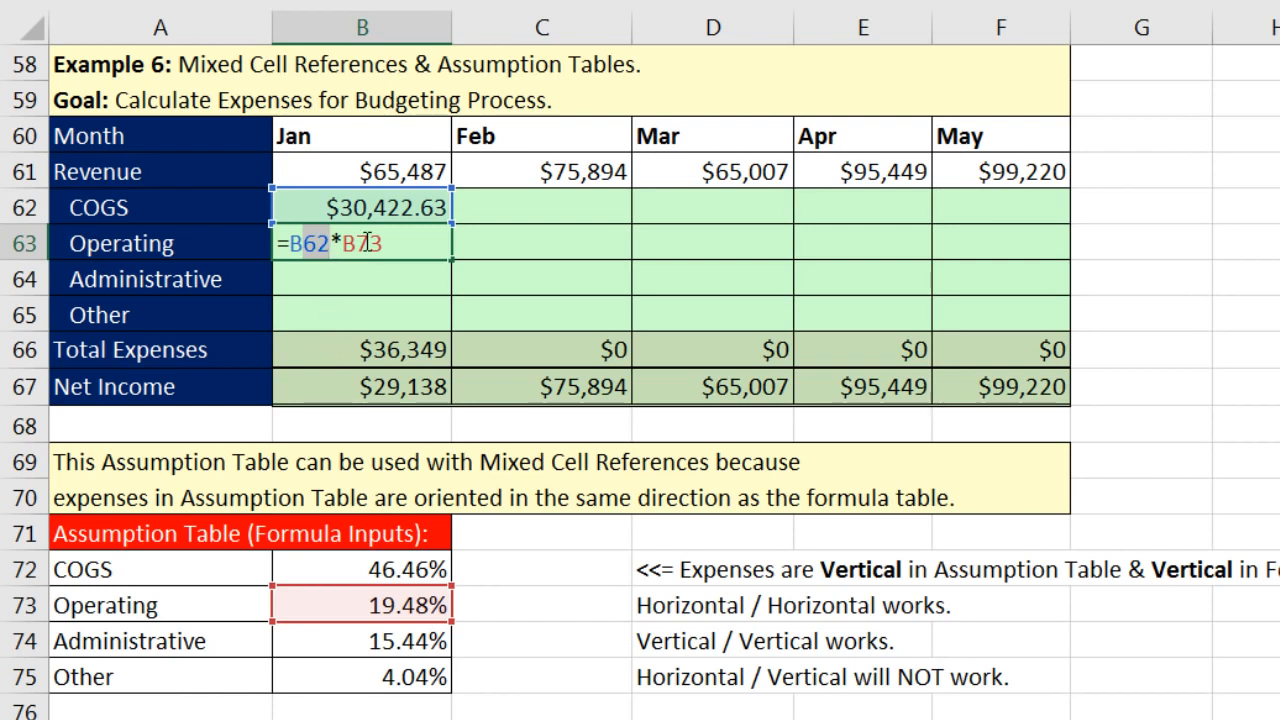
{"action": "key", "text": "ctrl+Return"}
- Lock the row of the revenue reference in B62 so the formula reads =B$61*B72
{"action": "left_click", "coordinate": [385, 207]}
{"action": "key", "text": "F2"}
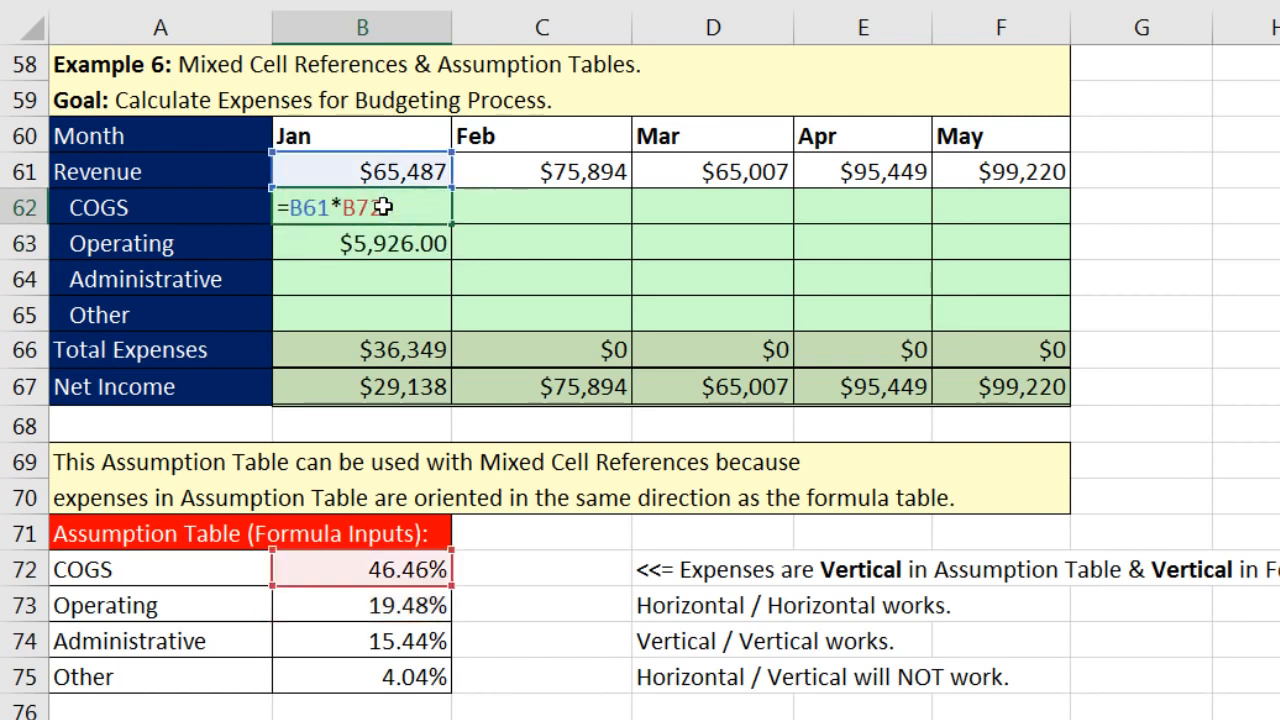
{"action": "left_click", "coordinate": [303, 212]}
{"action": "type", "text": "$"}
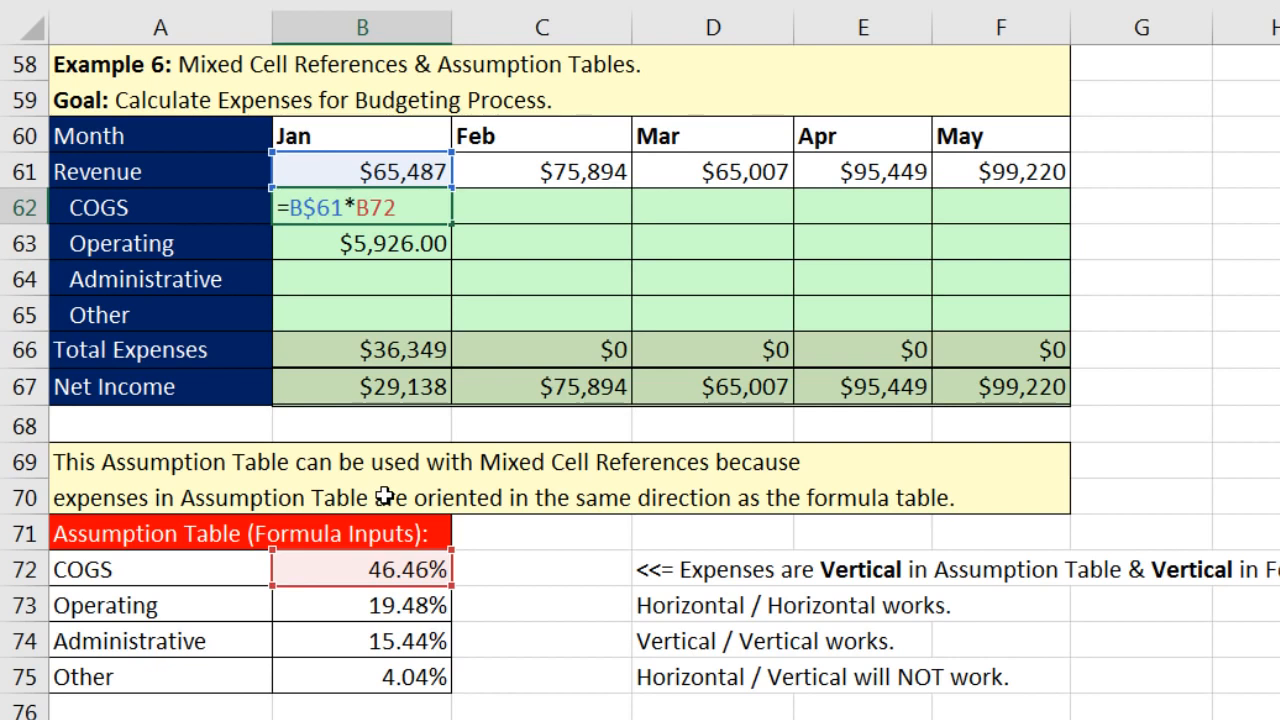
{"action": "key", "text": "ctrl+Return"}
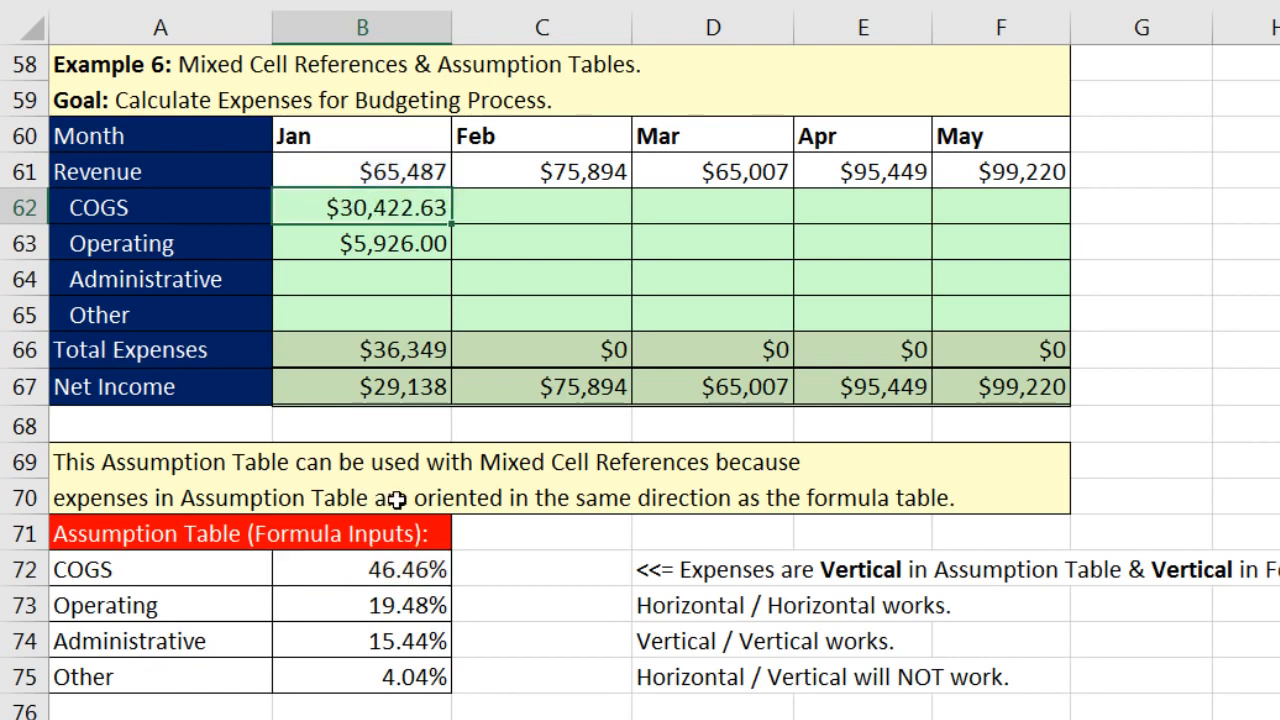
- Copy the row-locked formula from B62 down to B63 and check the revenue references in both cells
{"action": "left_click_drag", "start_coordinate": [452, 224], "coordinate": [454, 251]}
{"action": "left_click", "coordinate": [378, 250]}
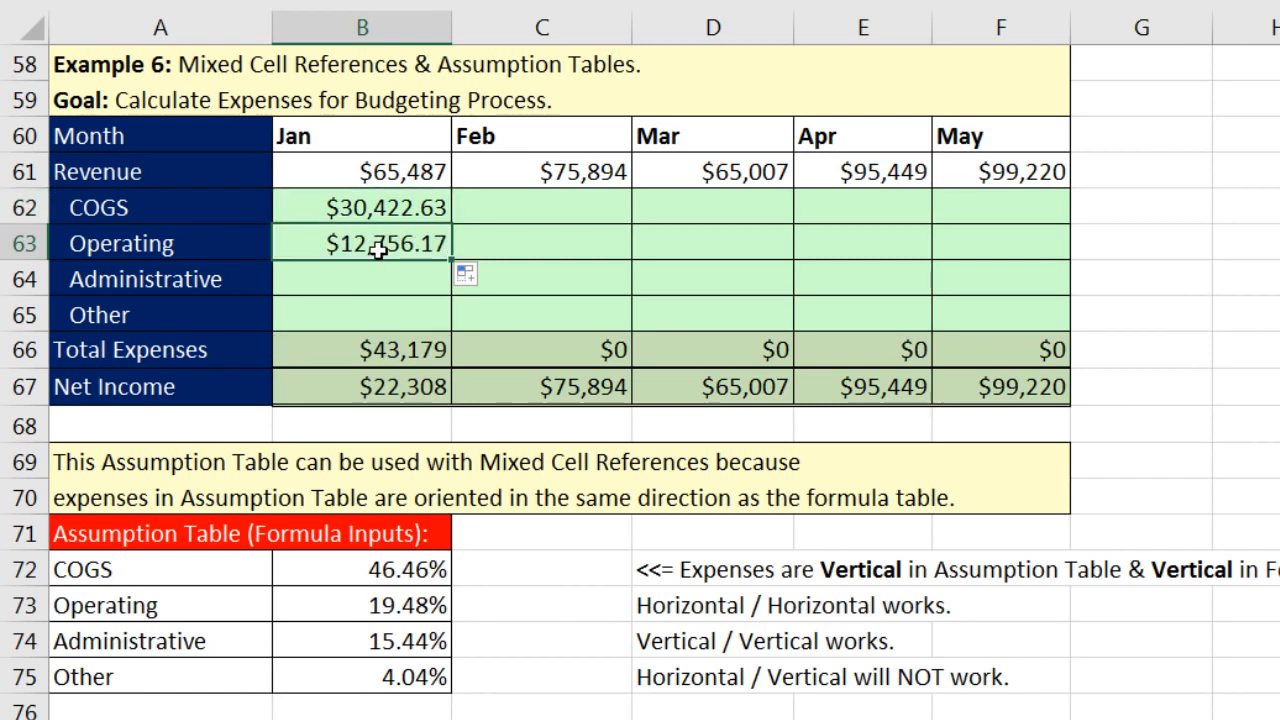
{"action": "key", "text": "F2"}
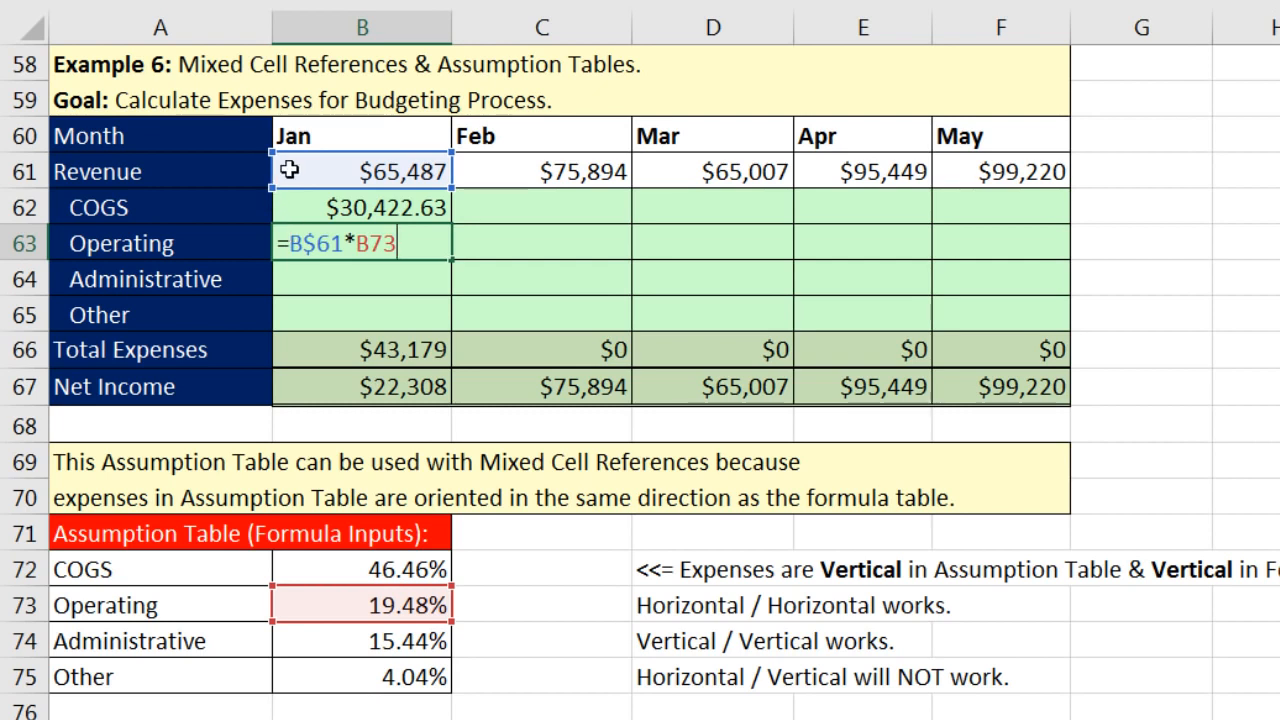
{"action": "left_click", "coordinate": [337, 205]}
{"action": "double_click", "coordinate": [340, 207]}
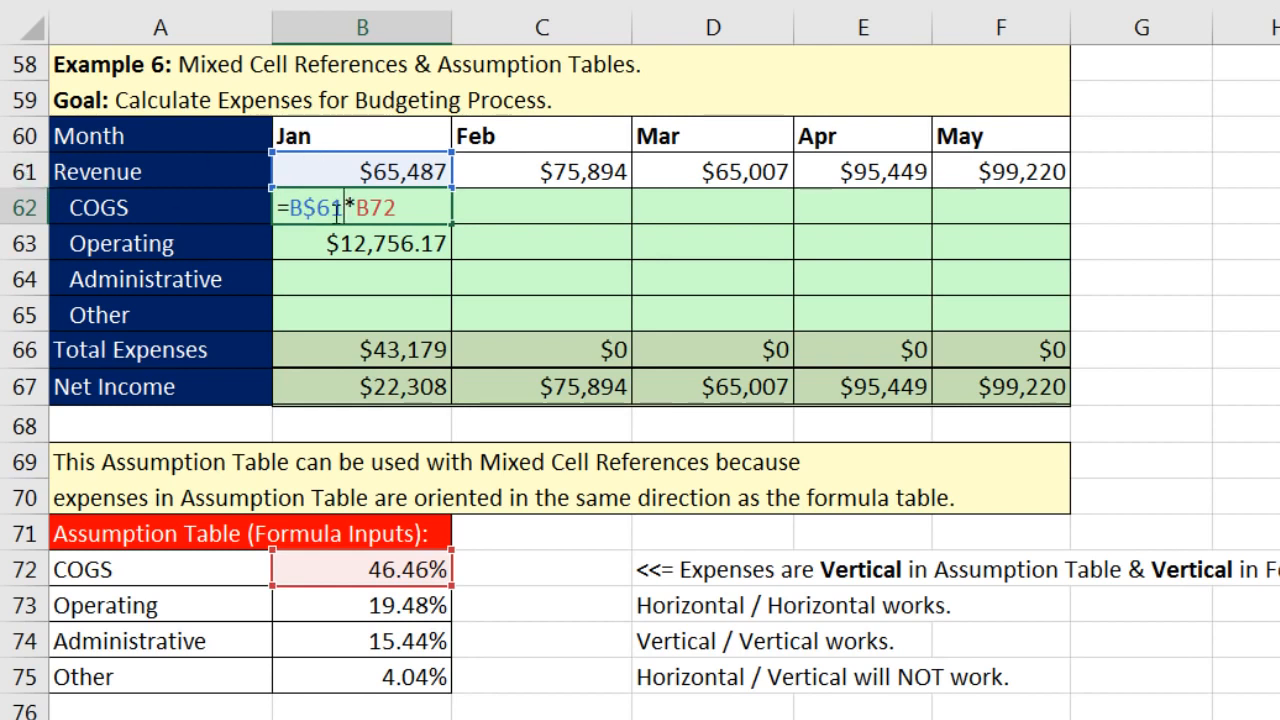
{"action": "key", "text": "End"}
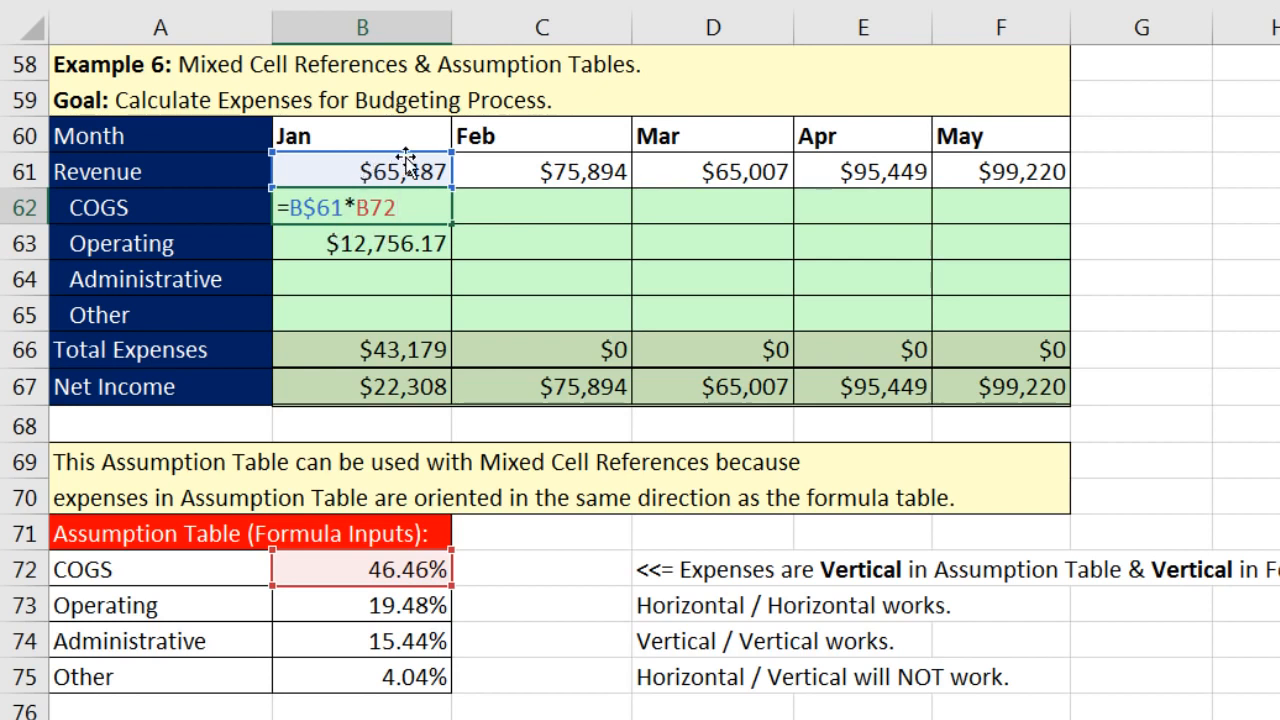
{"action": "key", "text": "ctrl+Return"}
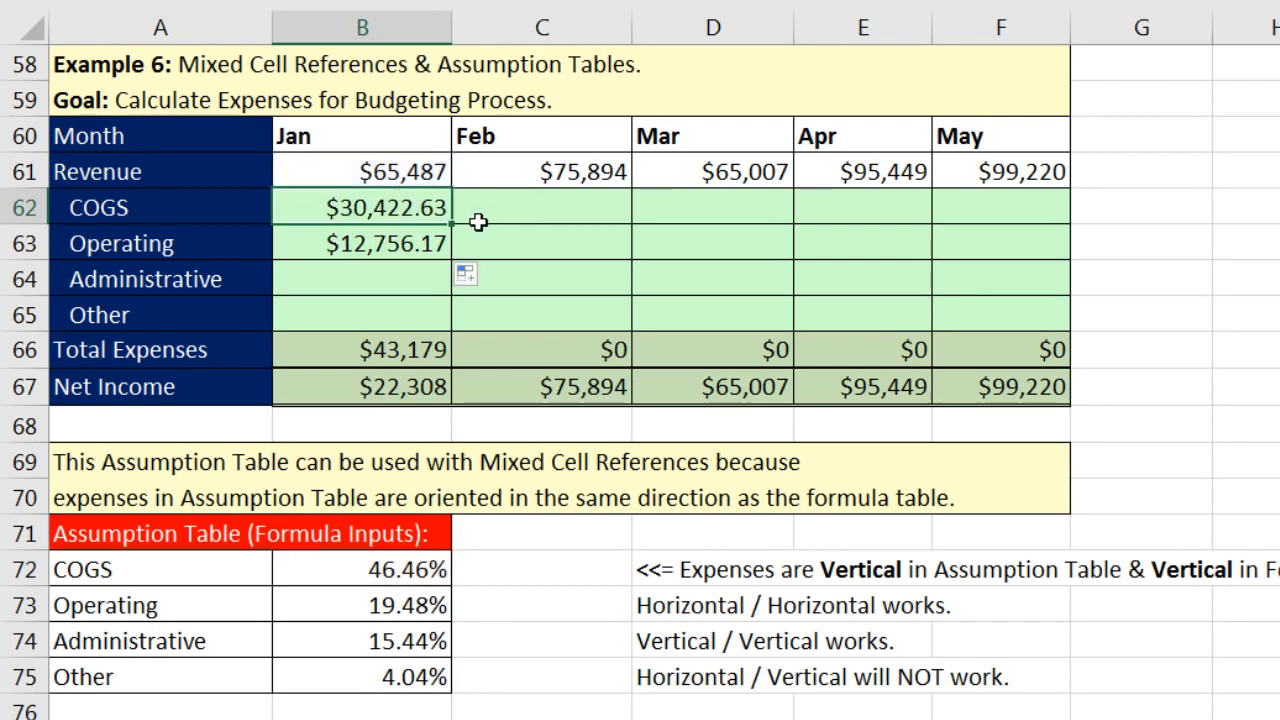
- Copy January's COGS formula across to February's COGS cell C62 and check its revenue and percentage references
{"action": "left_click_drag", "start_coordinate": [453, 221], "coordinate": [606, 217]}
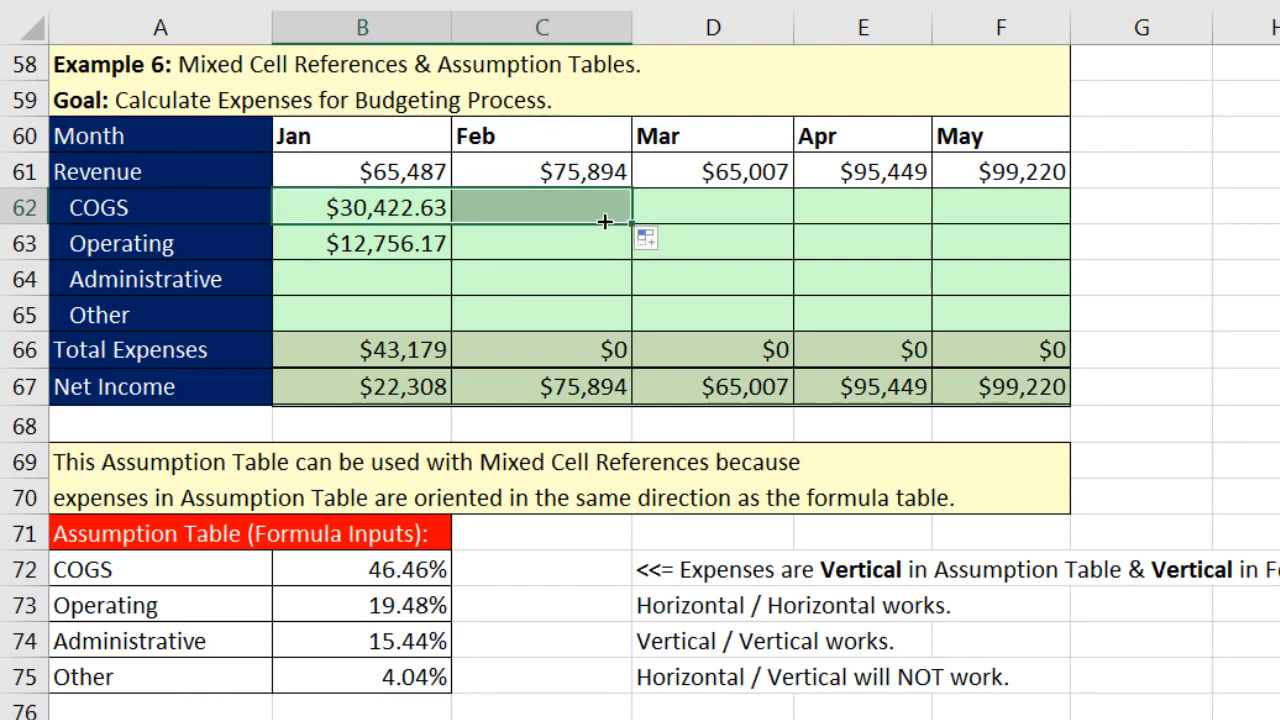
{"action": "left_click", "coordinate": [550, 212]}
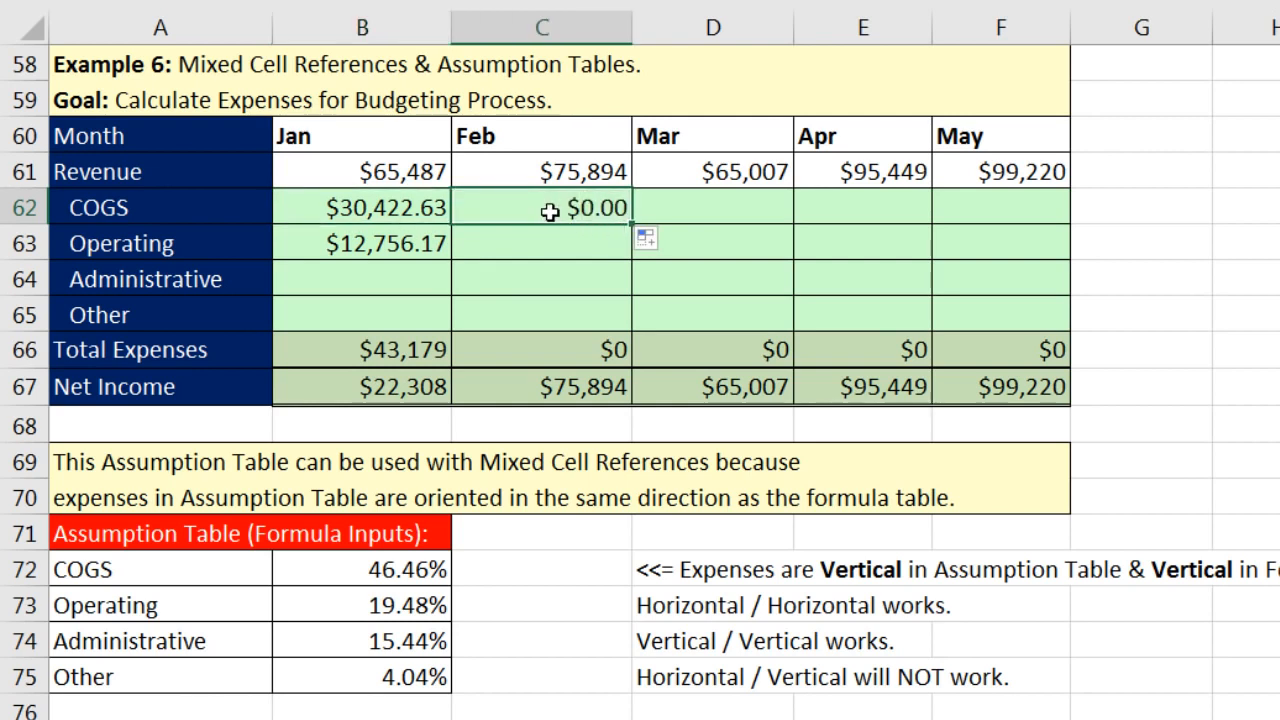
{"action": "key", "text": "F2"}
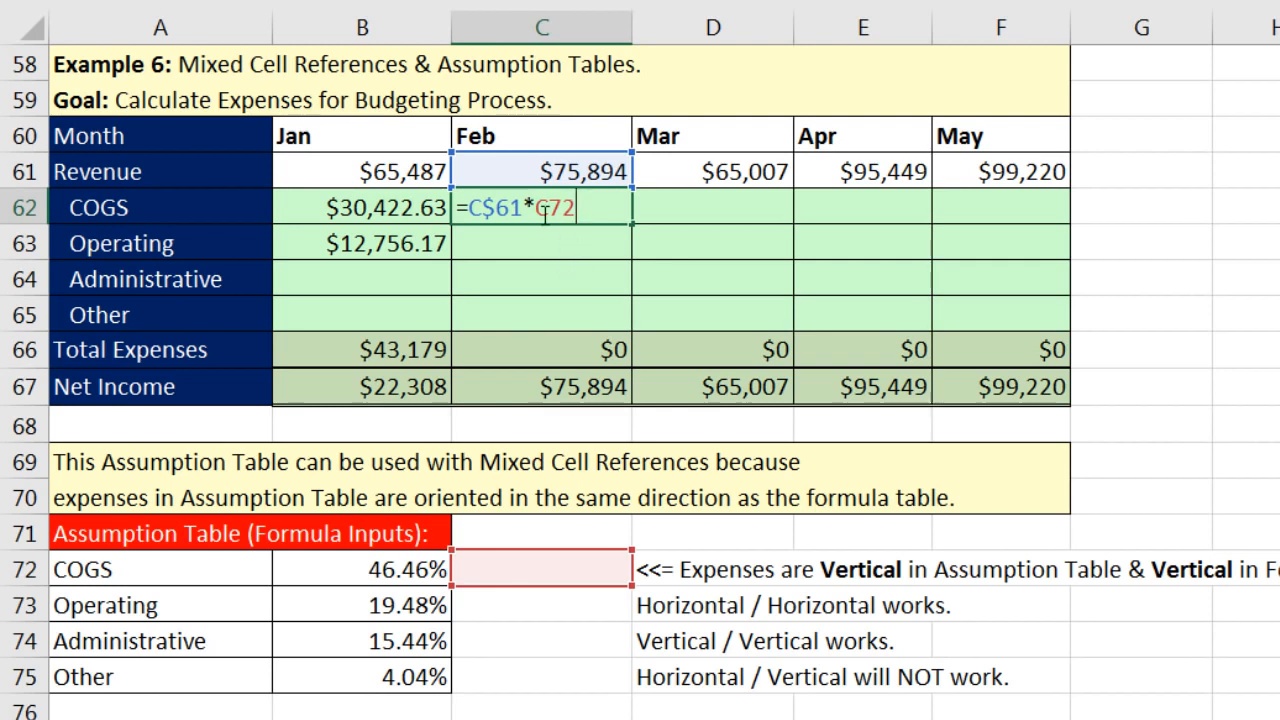
{"action": "key", "text": "ctrl+Return"}
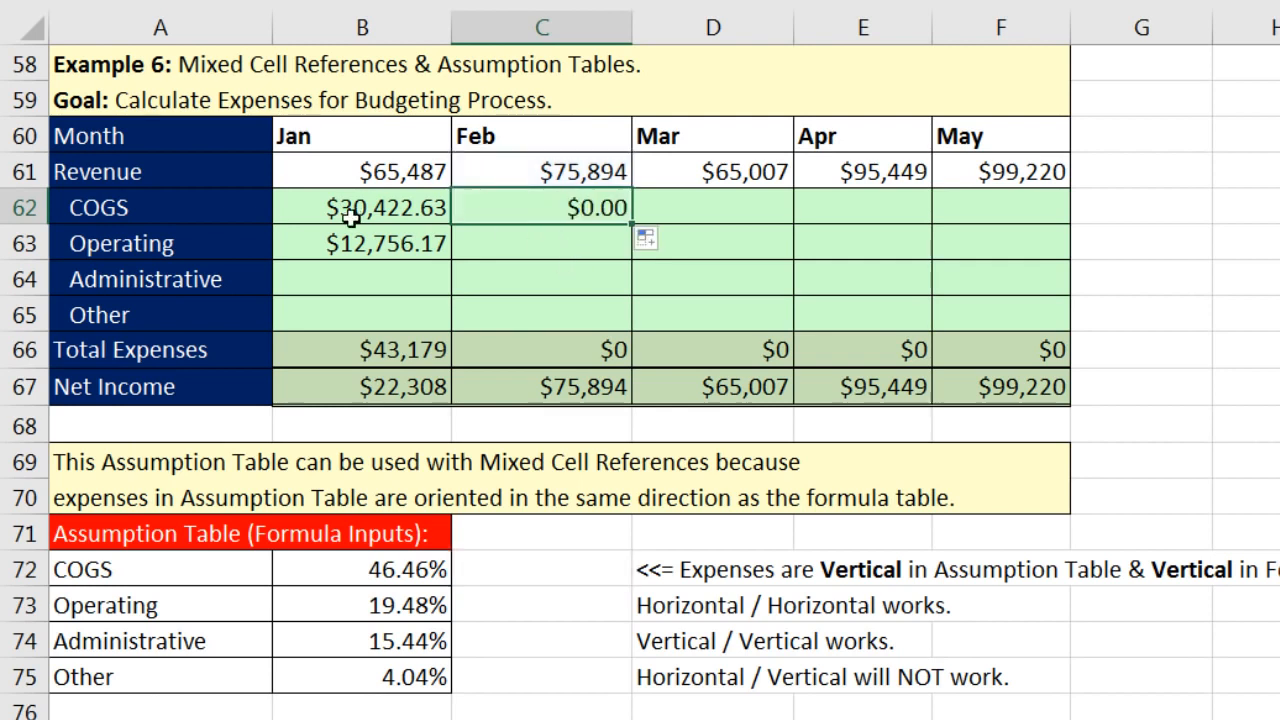
- Lock the column of the percentage reference in B62 so the formula reads =B$61*$B72
{"action": "left_click", "coordinate": [348, 209]}
{"action": "key", "text": "F2"}
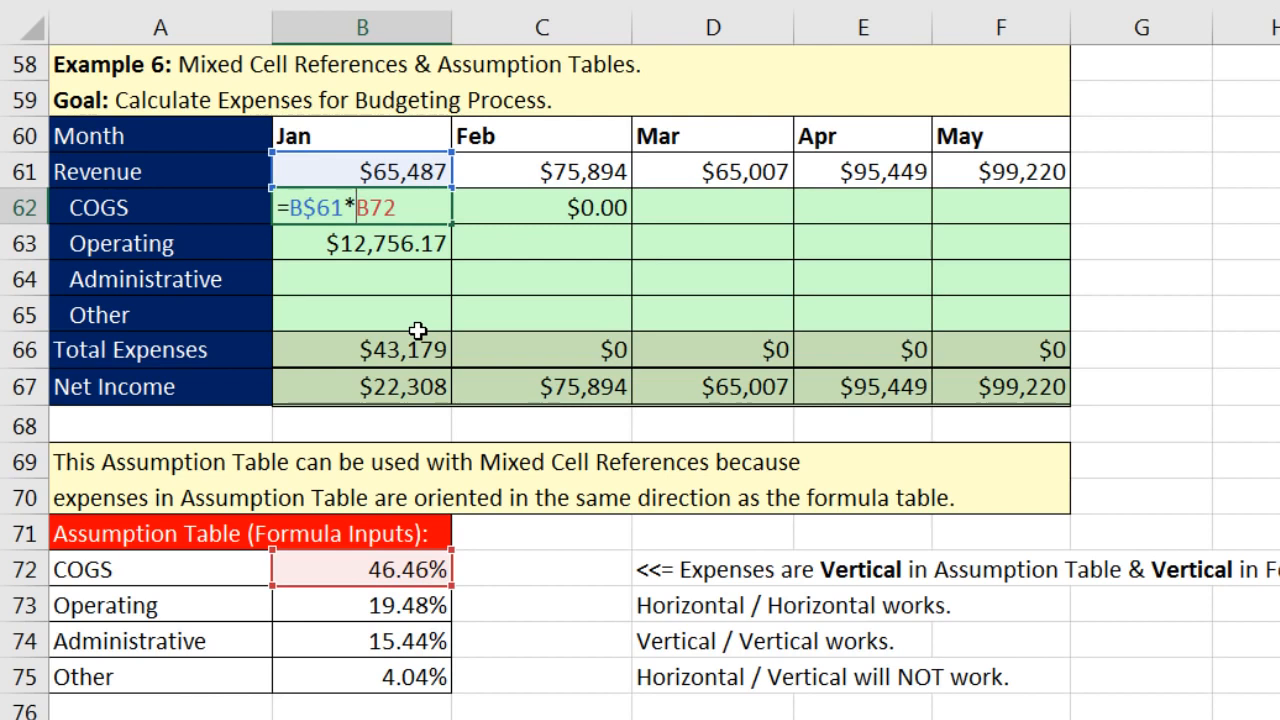
{"action": "type", "text": "$"}
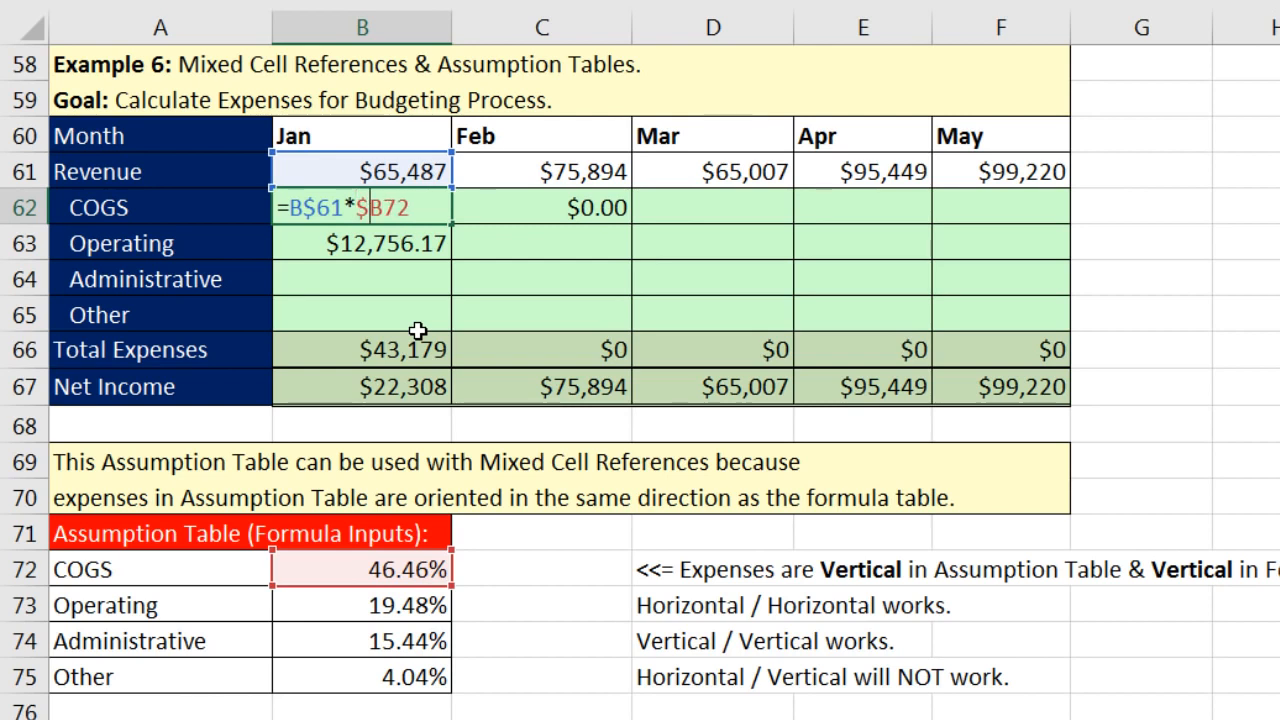
{"action": "key", "text": "ctrl+Return"}
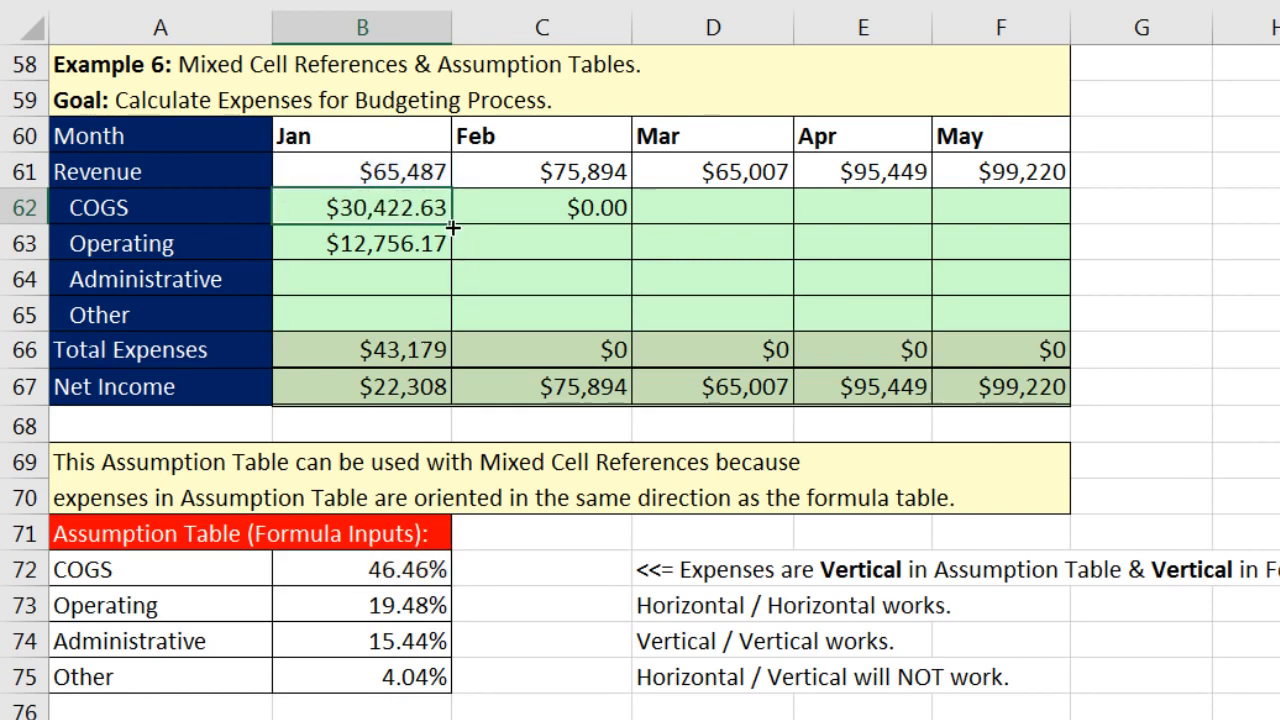
- Copy the mixed-reference COGS formula from B62 across to C62 and check February's revenue and percentage references
{"action": "left_click_drag", "start_coordinate": [505, 228], "coordinate": [608, 240]}
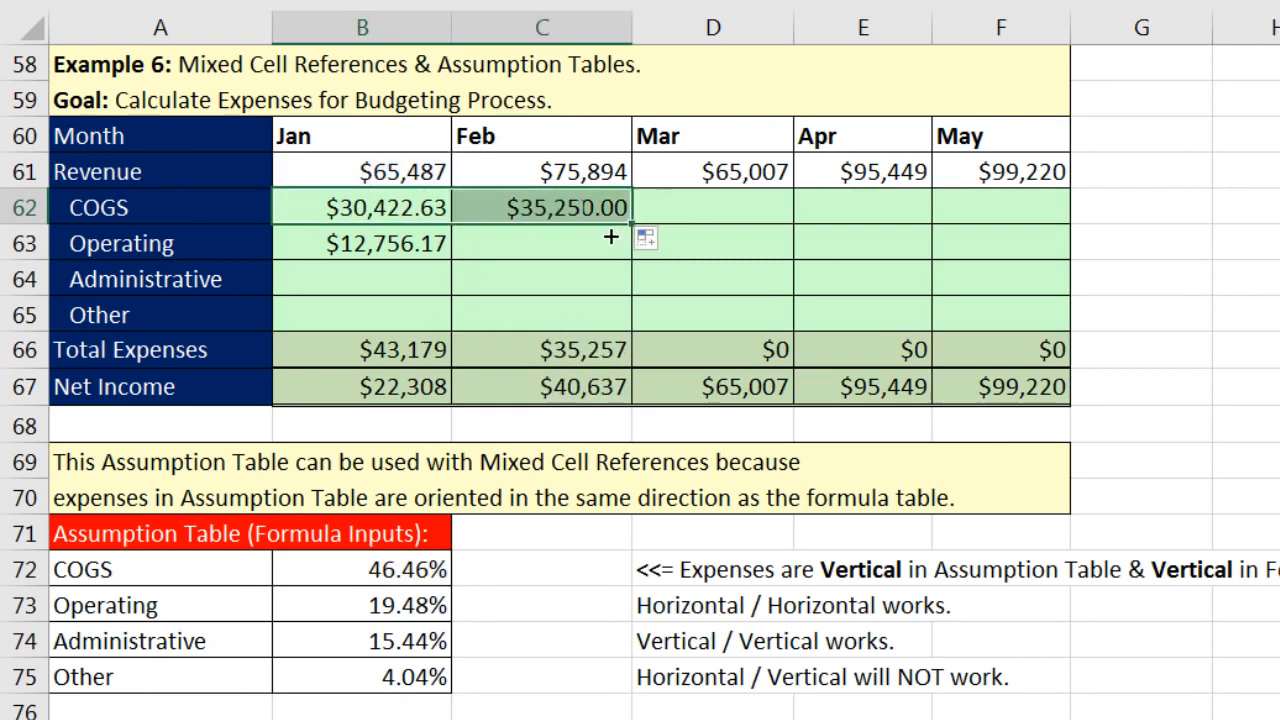
{"action": "left_click", "coordinate": [580, 214]}
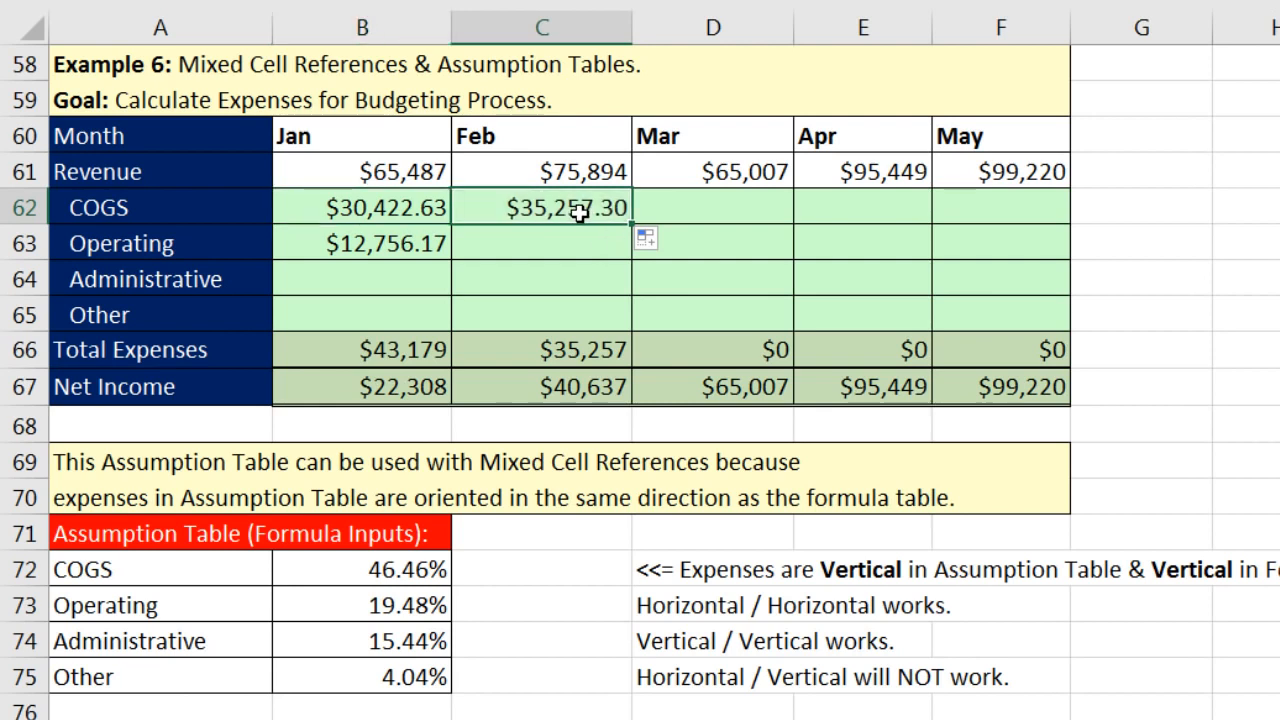
{"action": "key", "text": "F2"}
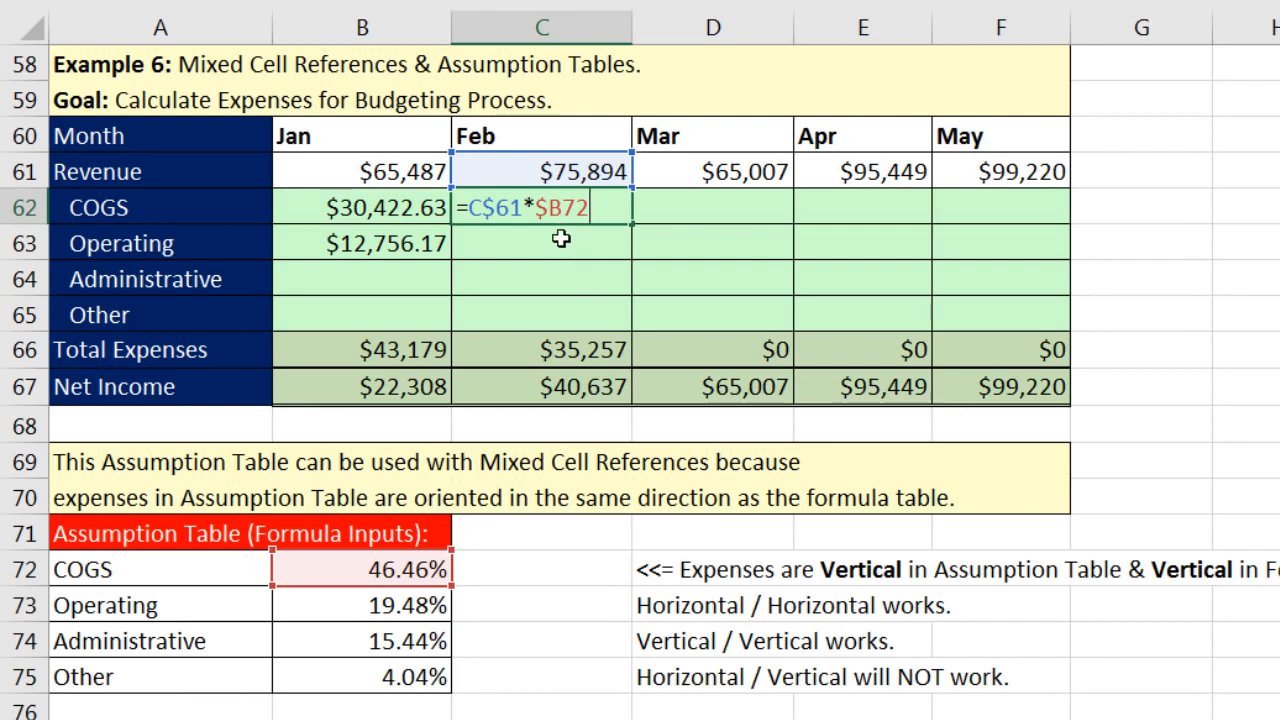
{"action": "key", "text": "Escape"}
- Clear the test formulas from C62 and B63, and review the references in January's COGS formula in B62
{"action": "key", "text": "Delete"}
{"action": "left_click", "coordinate": [398, 245]}
{"action": "key", "text": "Delete"}
{"action": "left_click", "coordinate": [427, 210]}
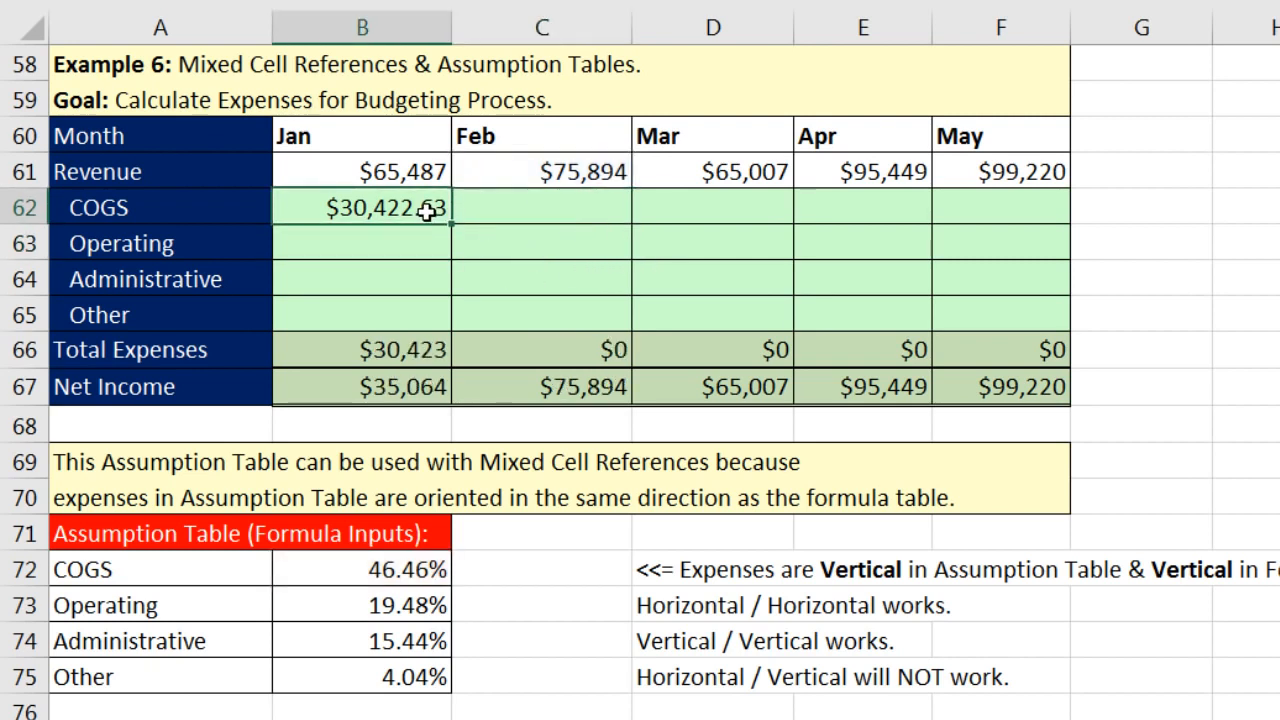
{"action": "key", "text": "F2"}
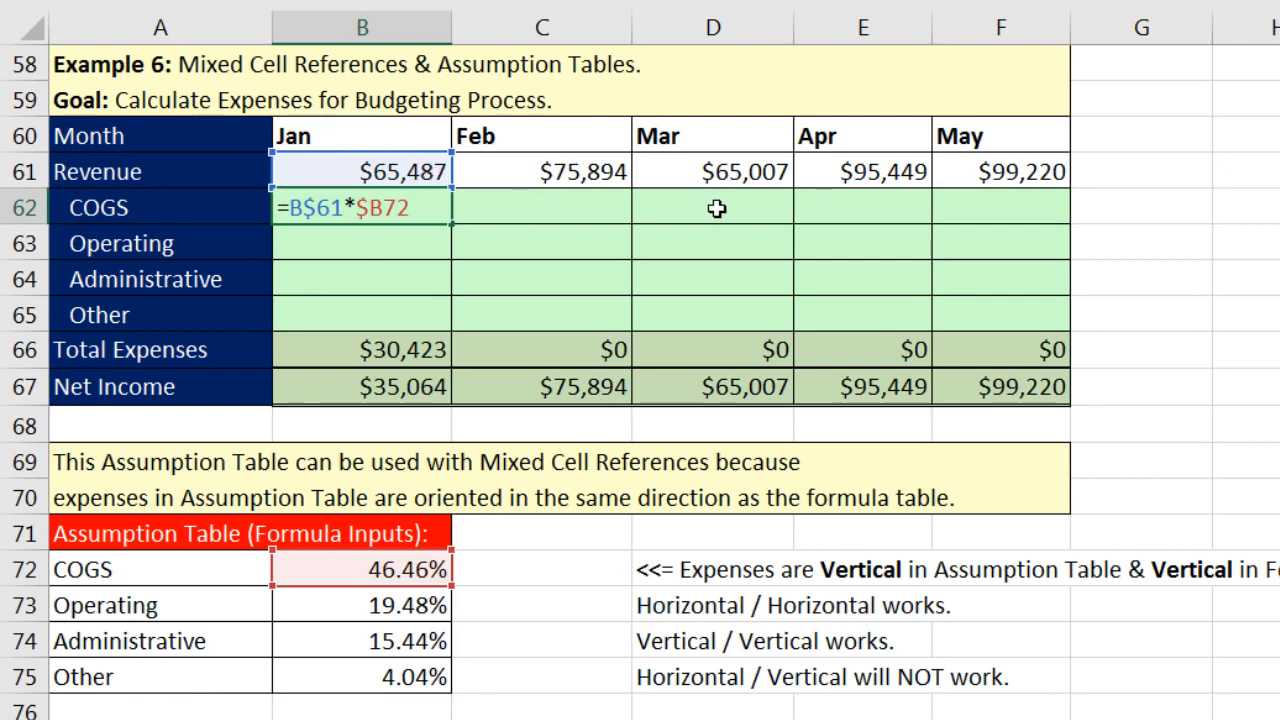
{"action": "key", "text": "ctrl+Return"}
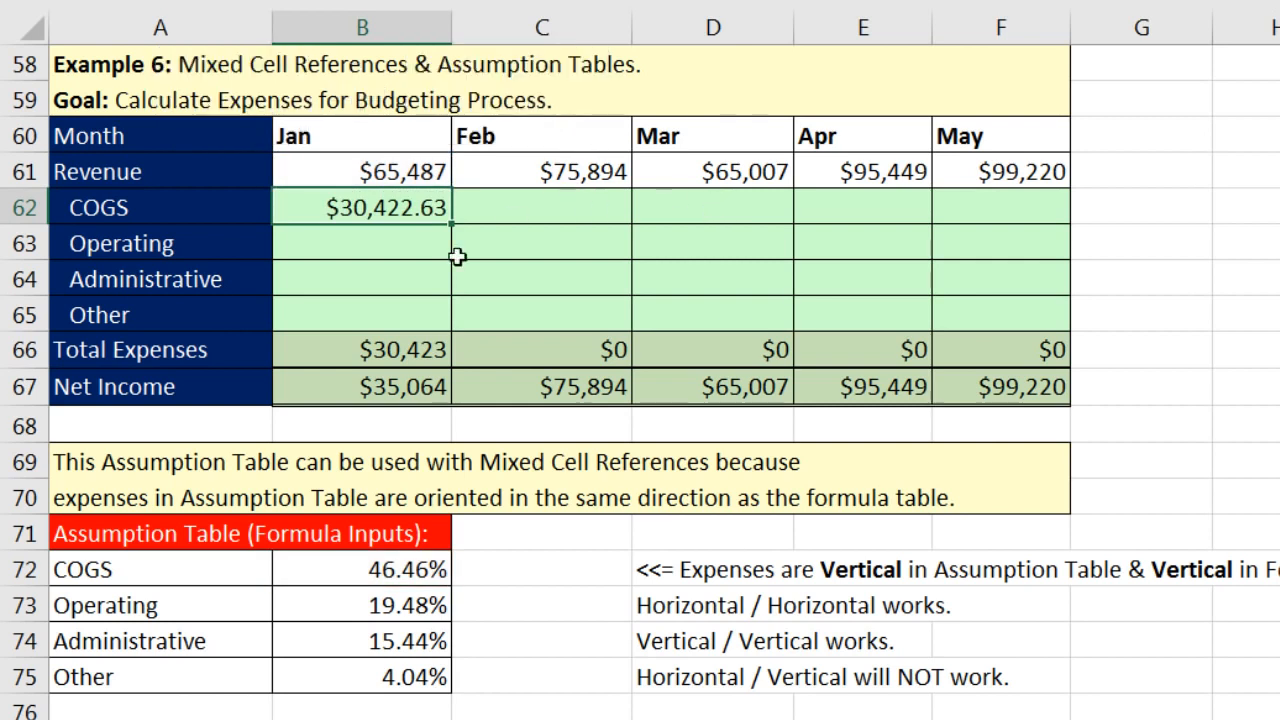
- Copy the B62 formula down to row 65 and across through May, and check the references in F65
{"action": "left_click_drag", "start_coordinate": [453, 226], "coordinate": [457, 323]}
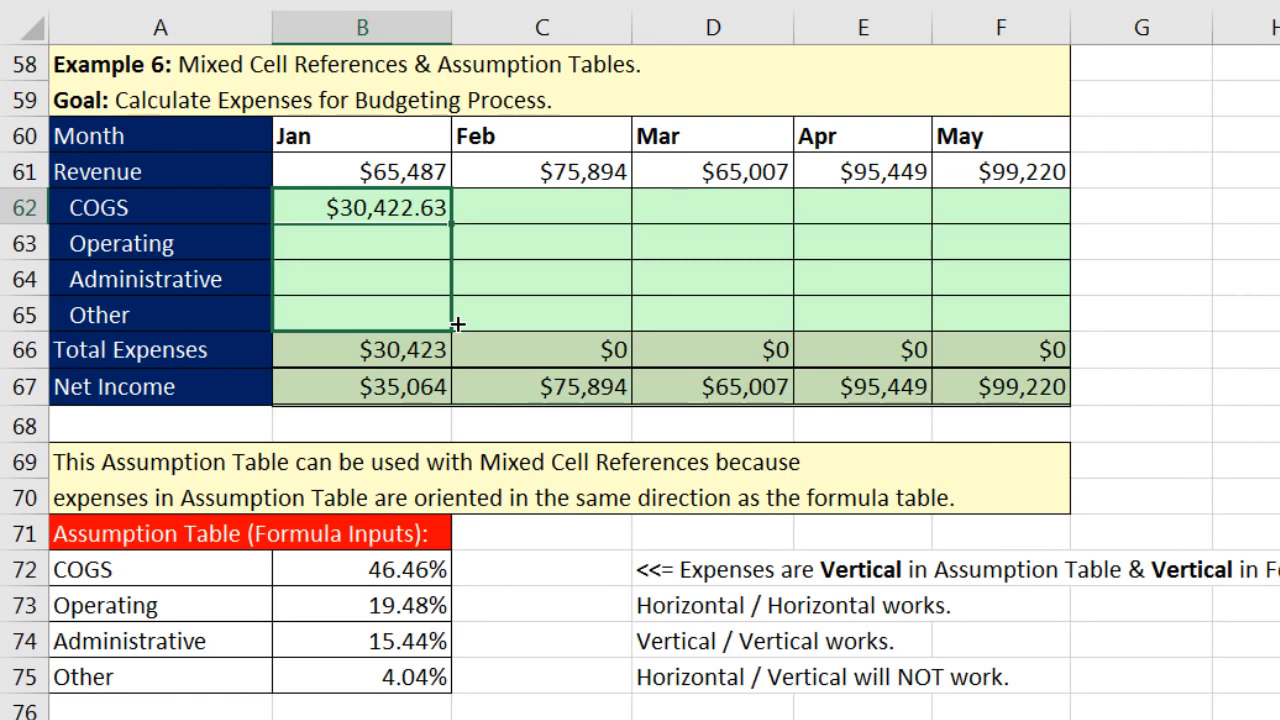
{"action": "mouse_move", "coordinate": [457, 323]}
{"action": "left_mouse_down"}
{"action": "mouse_move", "coordinate": [1023, 292]}
{"action": "mouse_move", "coordinate": [503, 297]}
{"action": "mouse_move", "coordinate": [434, 323]}
{"action": "mouse_move", "coordinate": [934, 266]}
{"action": "mouse_move", "coordinate": [1007, 275]}
{"action": "mouse_move", "coordinate": [851, 303]}
{"action": "mouse_move", "coordinate": [571, 323]}
{"action": "mouse_move", "coordinate": [498, 351]}
{"action": "mouse_move", "coordinate": [887, 301]}
{"action": "mouse_move", "coordinate": [1035, 260]}
{"action": "mouse_move", "coordinate": [691, 254]}
{"action": "mouse_move", "coordinate": [480, 280]}
{"action": "mouse_move", "coordinate": [462, 341]}
{"action": "left_mouse_up"}
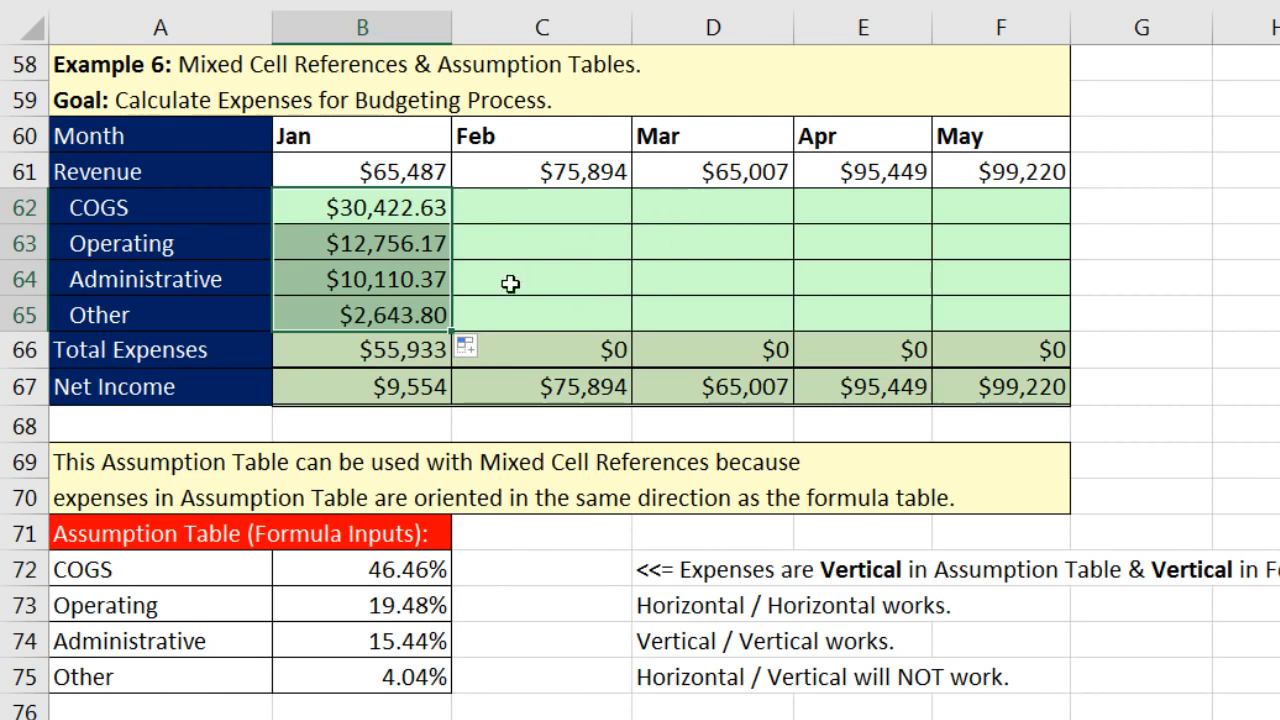
{"action": "left_click_drag", "start_coordinate": [659, 302], "coordinate": [1054, 311]}
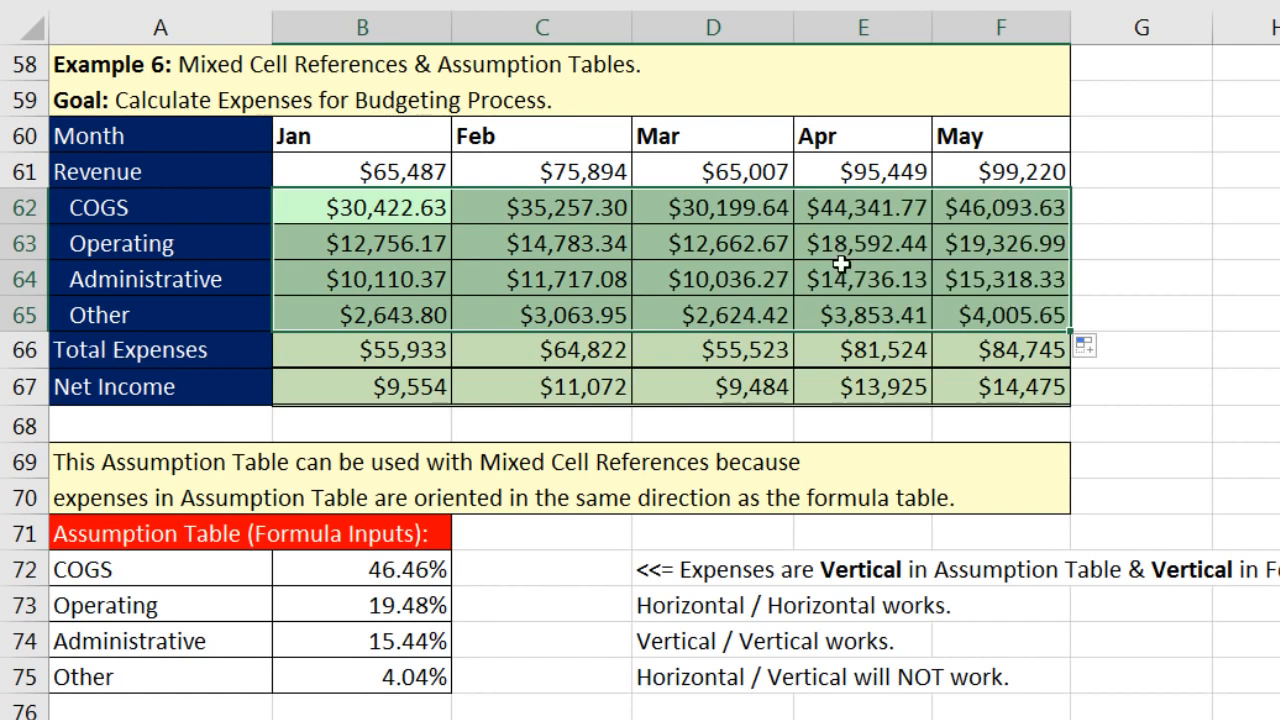
{"action": "left_click", "coordinate": [975, 318]}
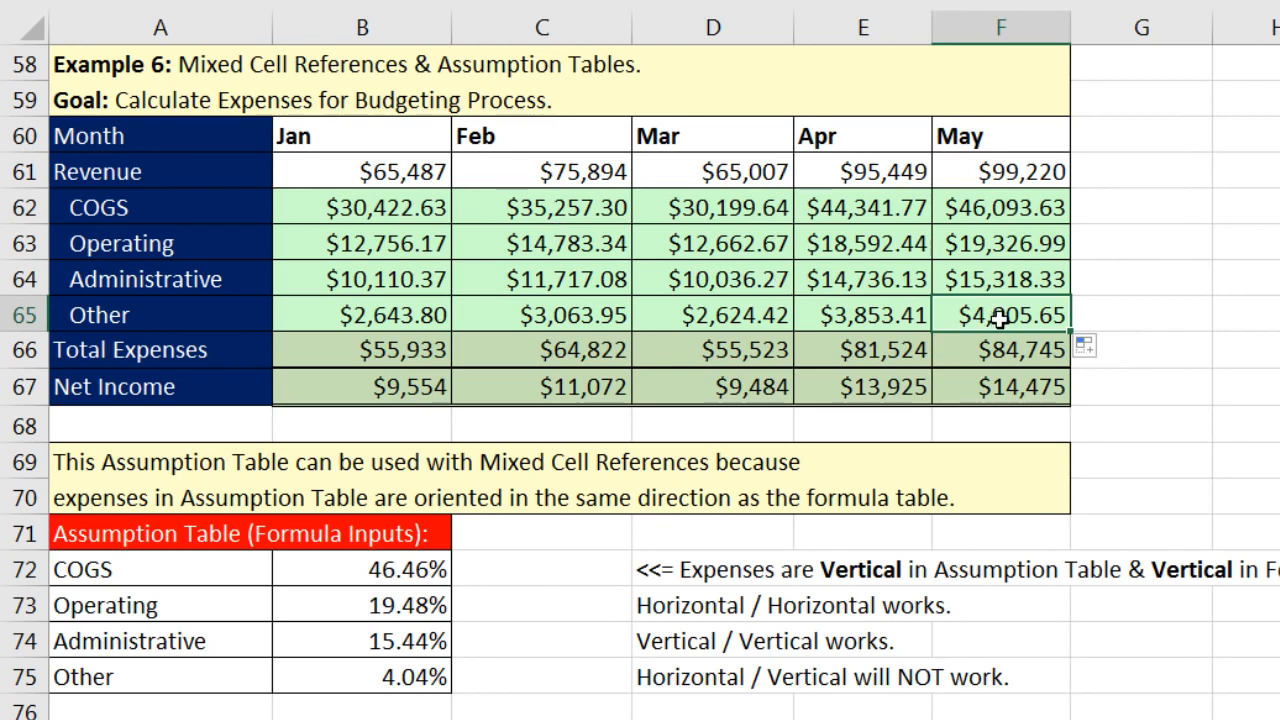
{"action": "key", "text": "F2"}
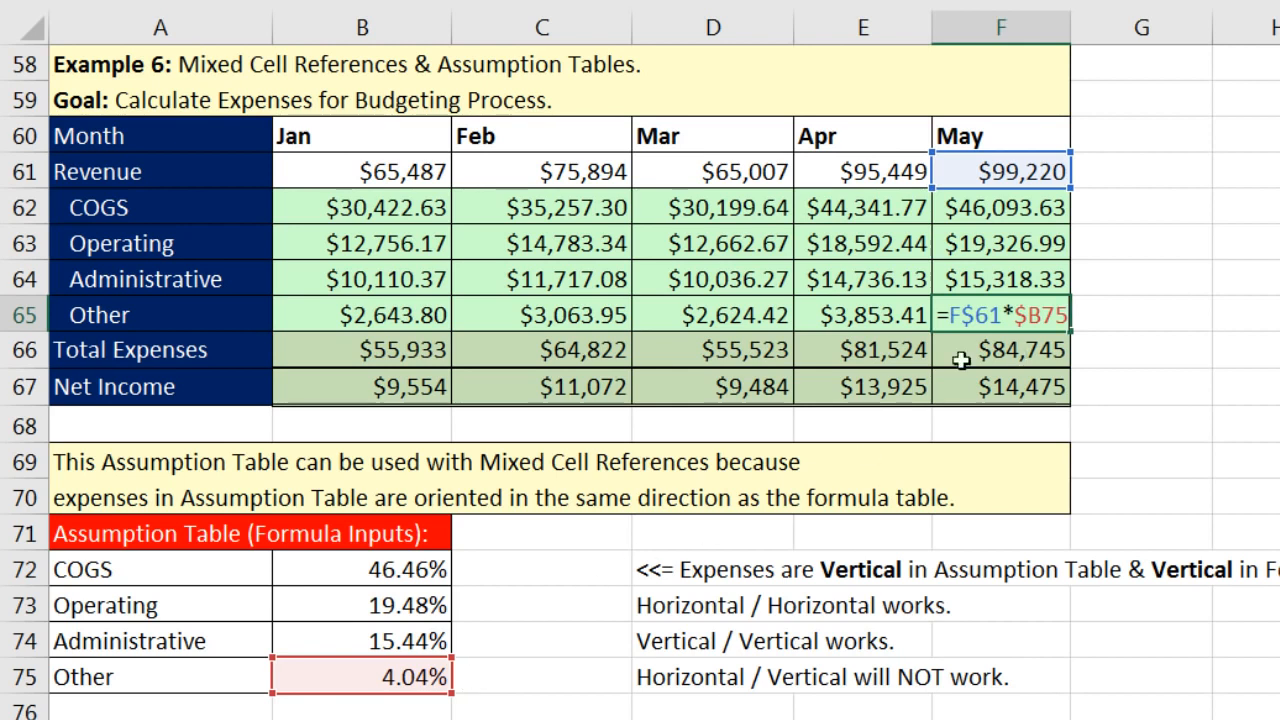
{"action": "key", "text": "Return"}
- Clear all expense formulas from B62:F65 and highlight the cells B62, B63 and C62
{"action": "left_click_drag", "start_coordinate": [395, 207], "coordinate": [1053, 316]}
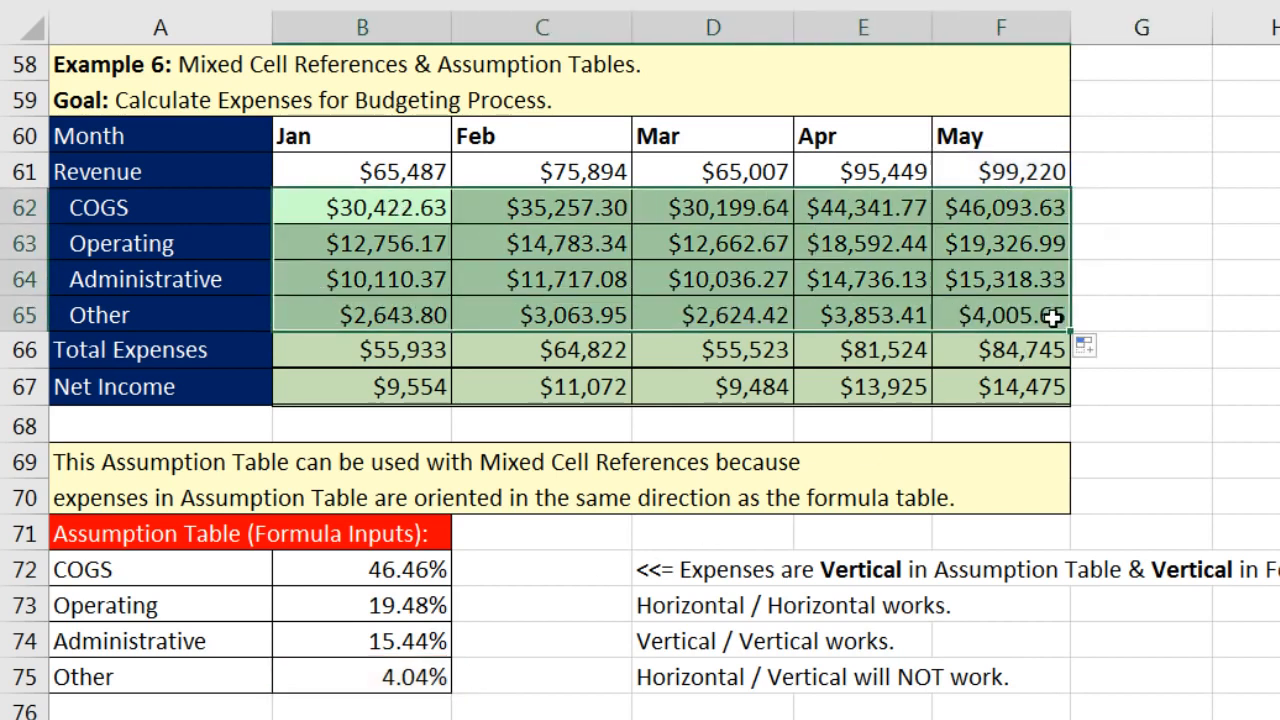
{"action": "key", "text": "Delete"}
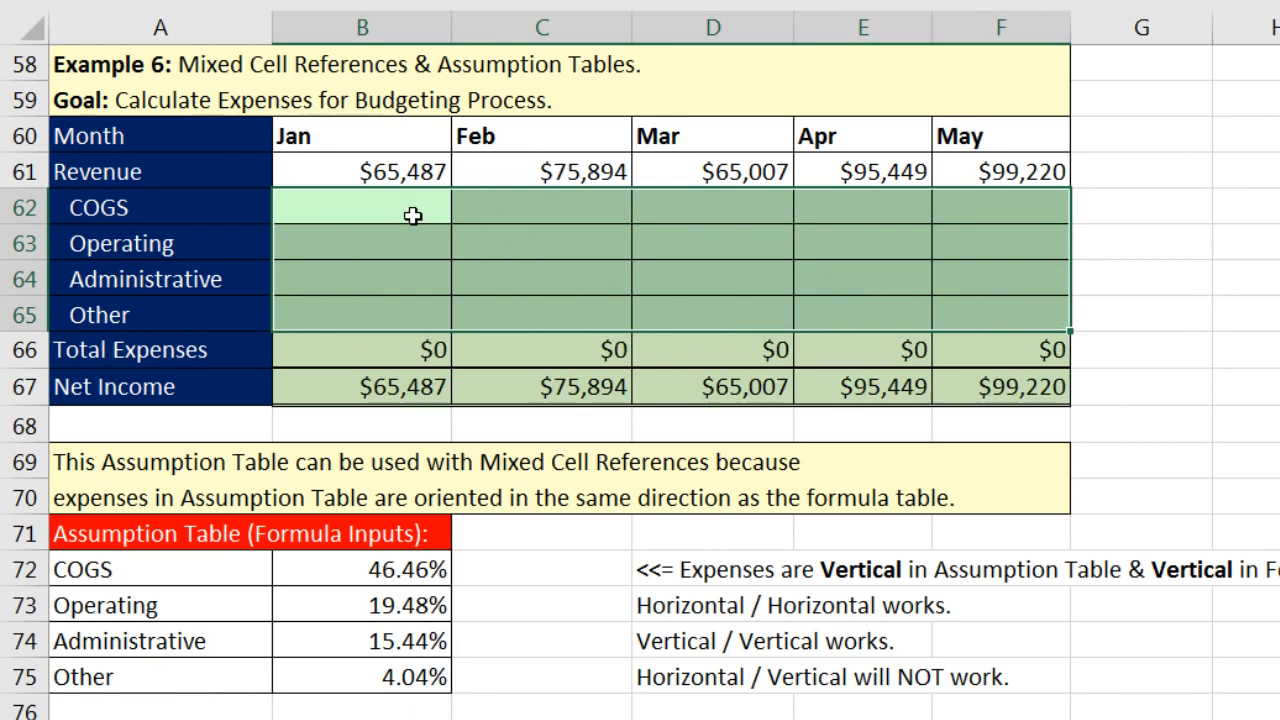
{"action": "left_click_drag", "start_coordinate": [412, 209], "coordinate": [417, 243]}
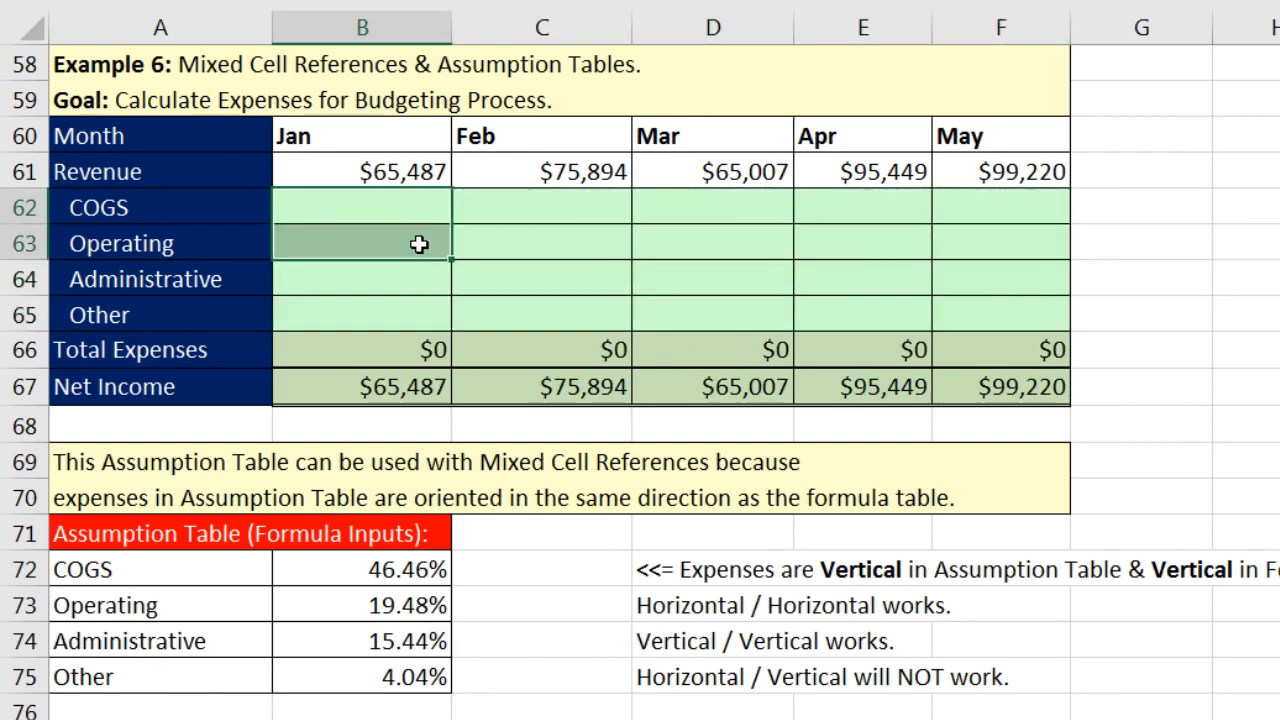
{"action": "left_click", "coordinate": [517, 207], "text": "ctrl"}
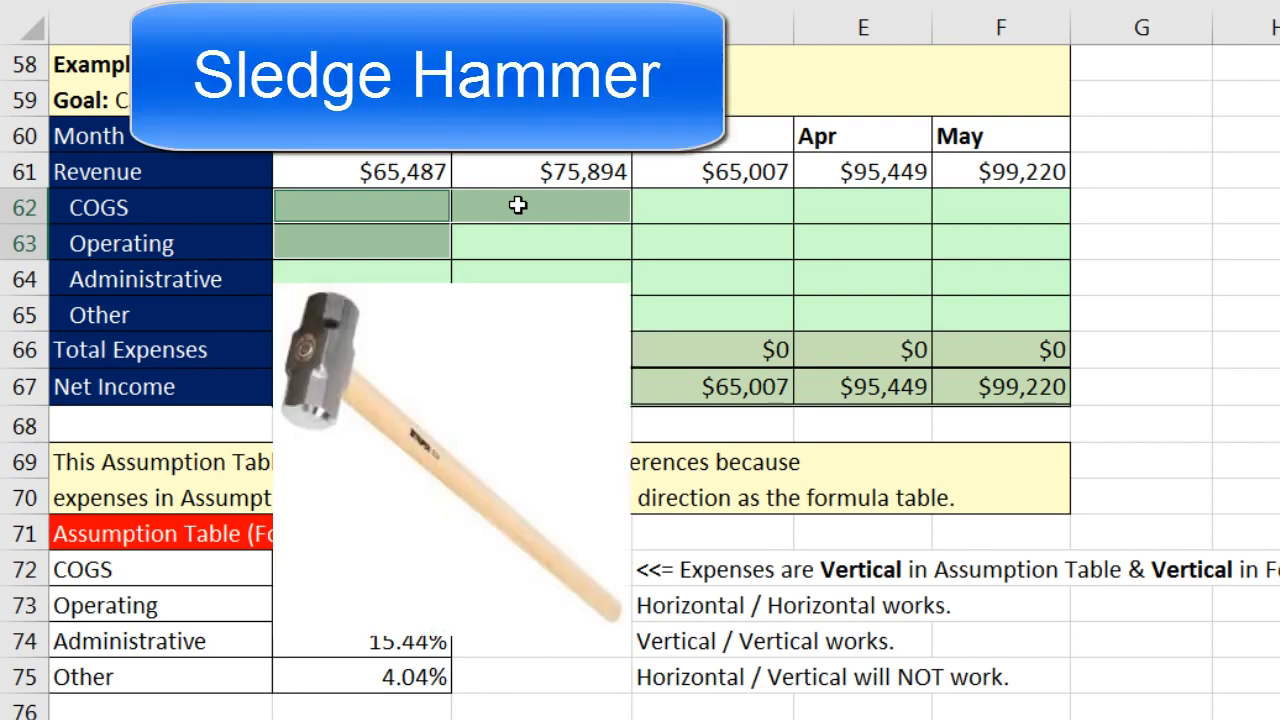
- Start January's COGS formula in B62 as =B61*B72, multiplying revenue by the COGS percentage from the assumption table
{"action": "left_click", "coordinate": [430, 214]}
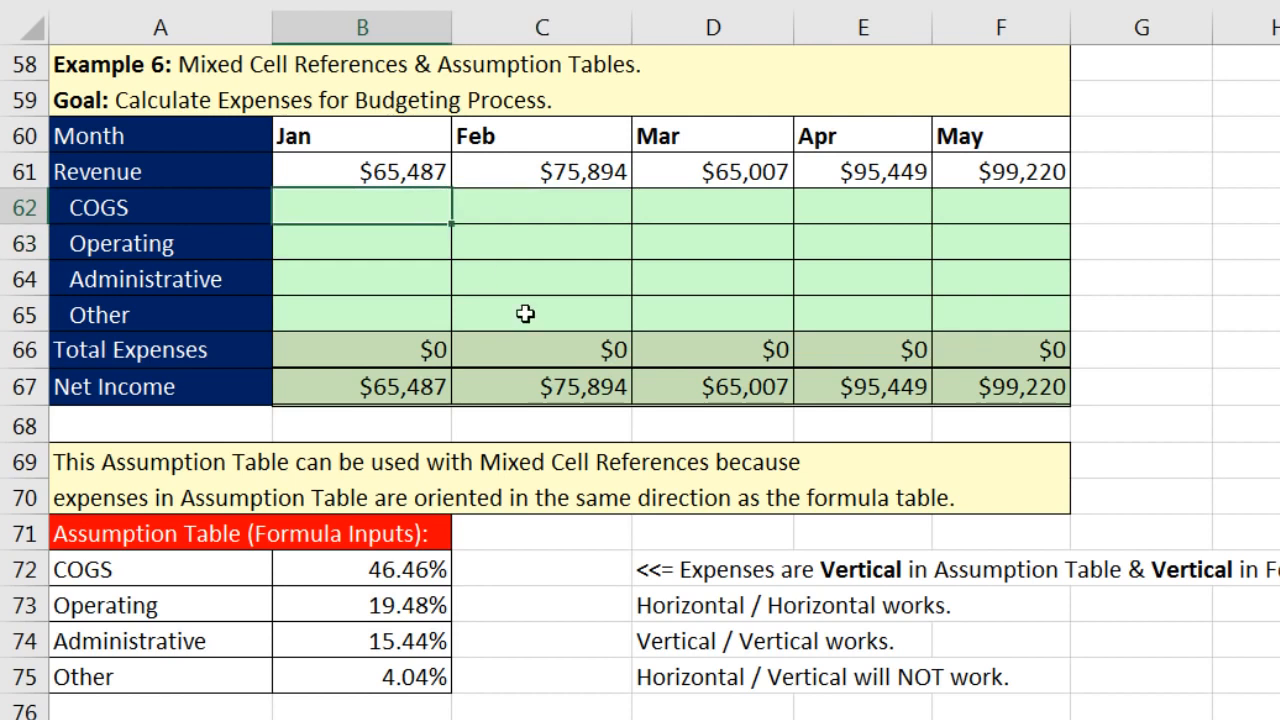
{"action": "type", "text": "="}
{"action": "key", "text": "Up"}
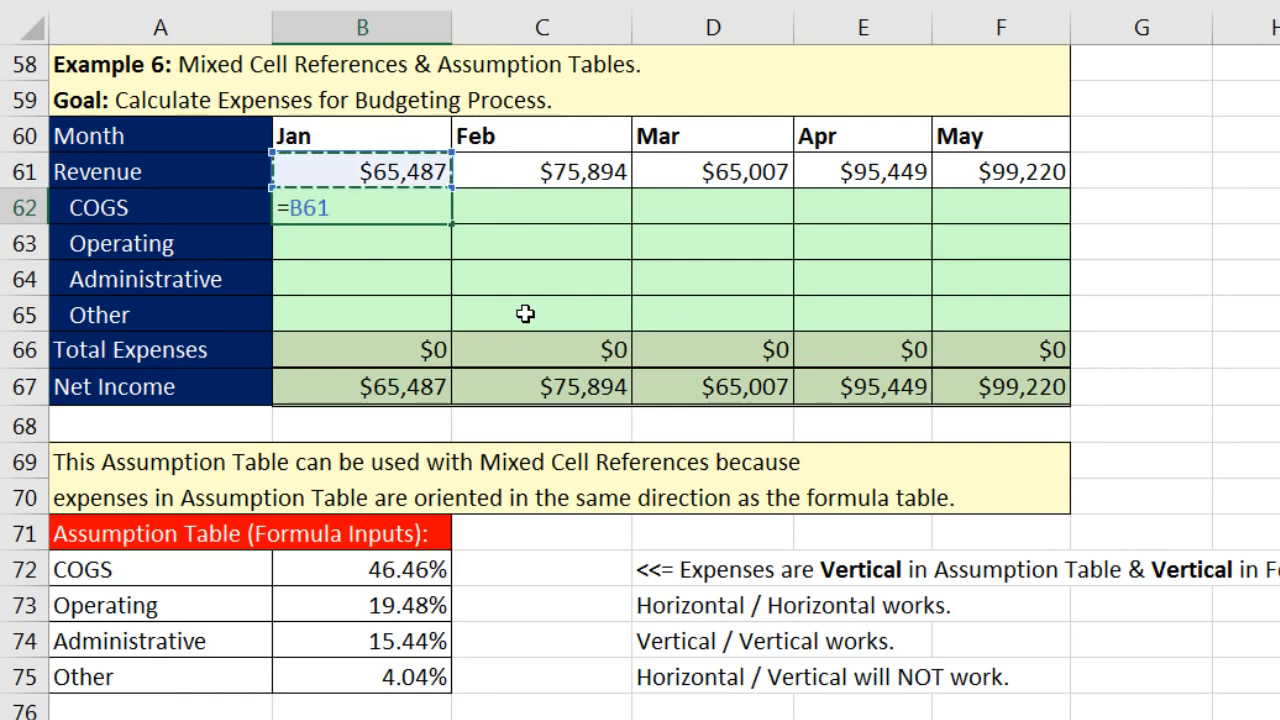
{"action": "type", "text": "*"}
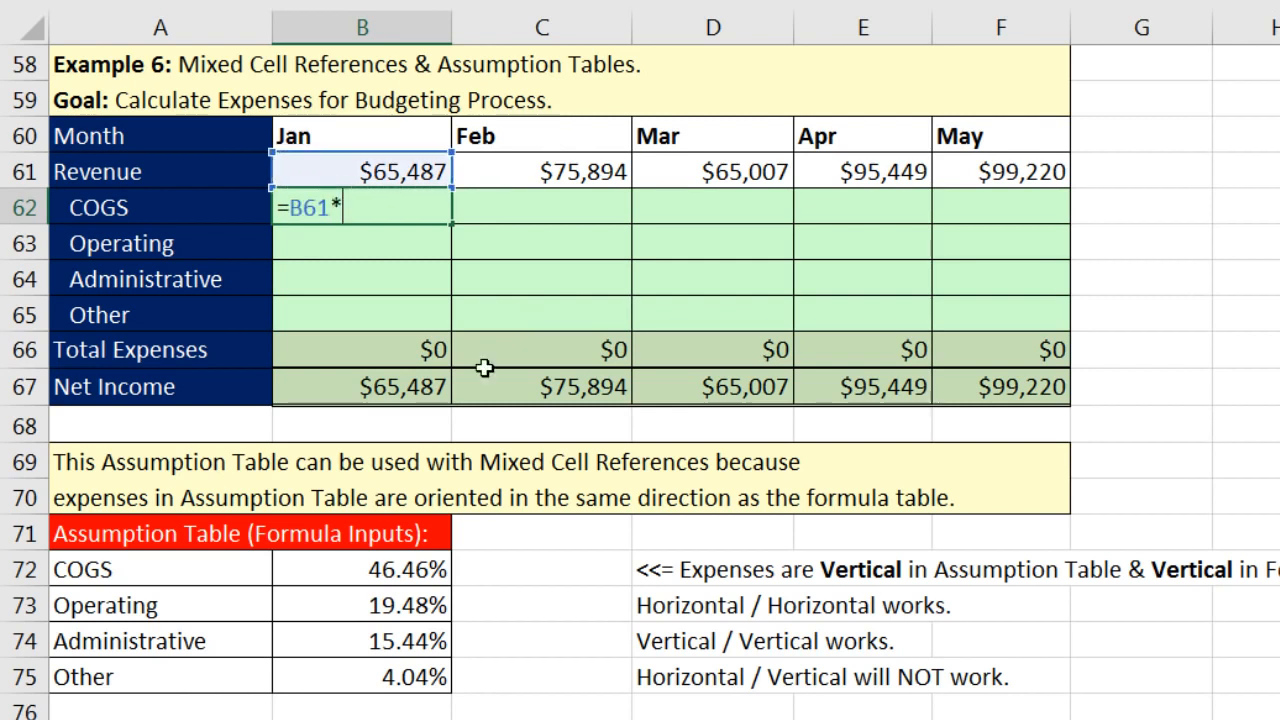
{"action": "left_click", "coordinate": [381, 570]}
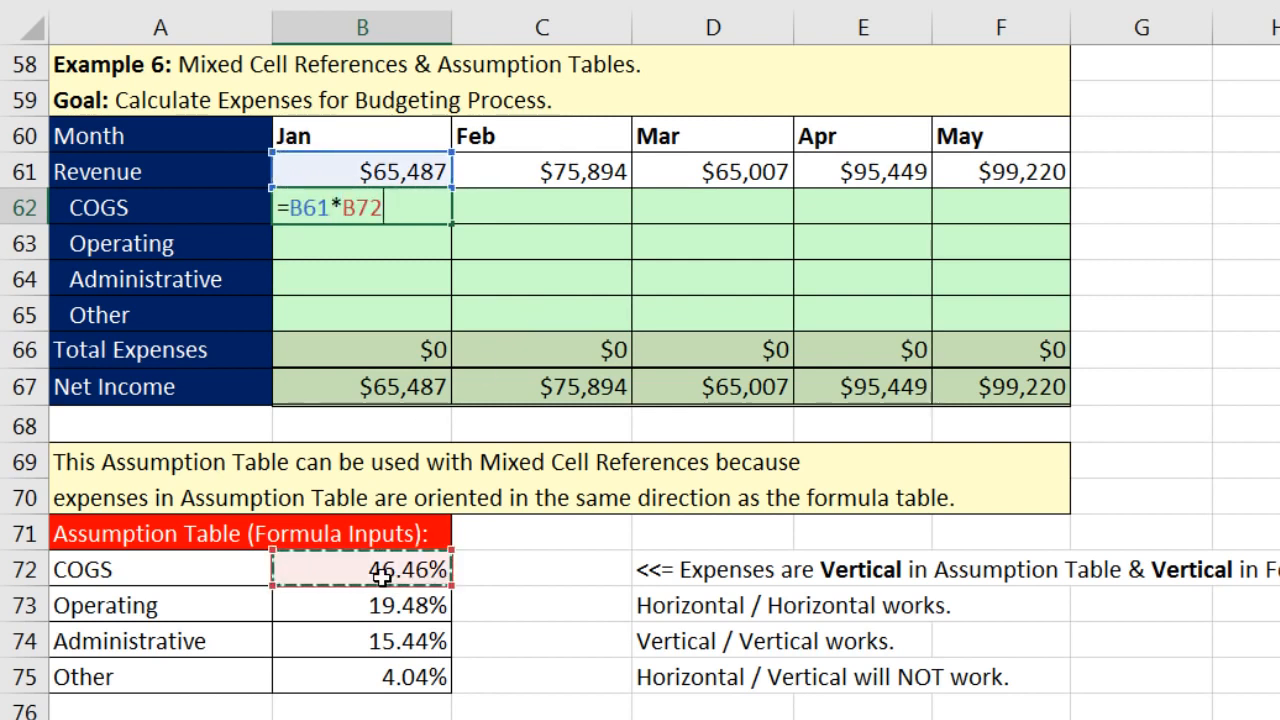
- Lock only the row of the revenue reference in the B62 formula, making it B$61
{"action": "left_click", "coordinate": [304, 208]}
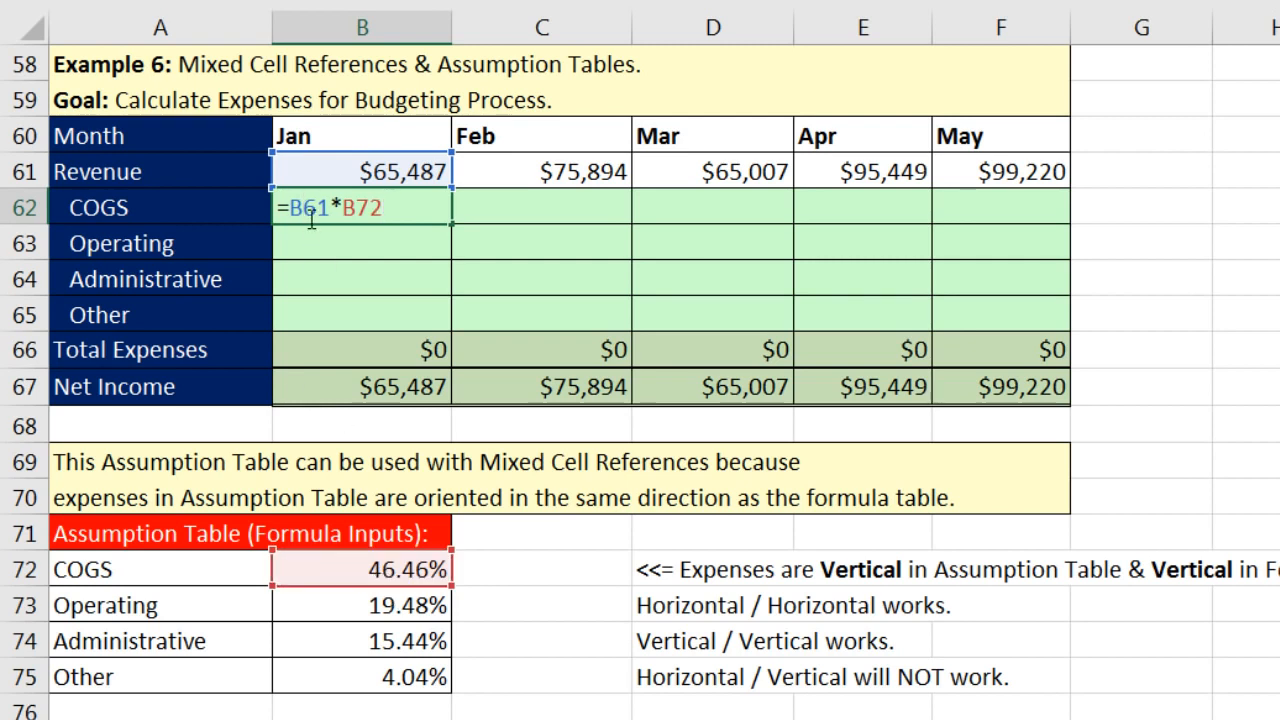
{"action": "double_click", "coordinate": [312, 210]}
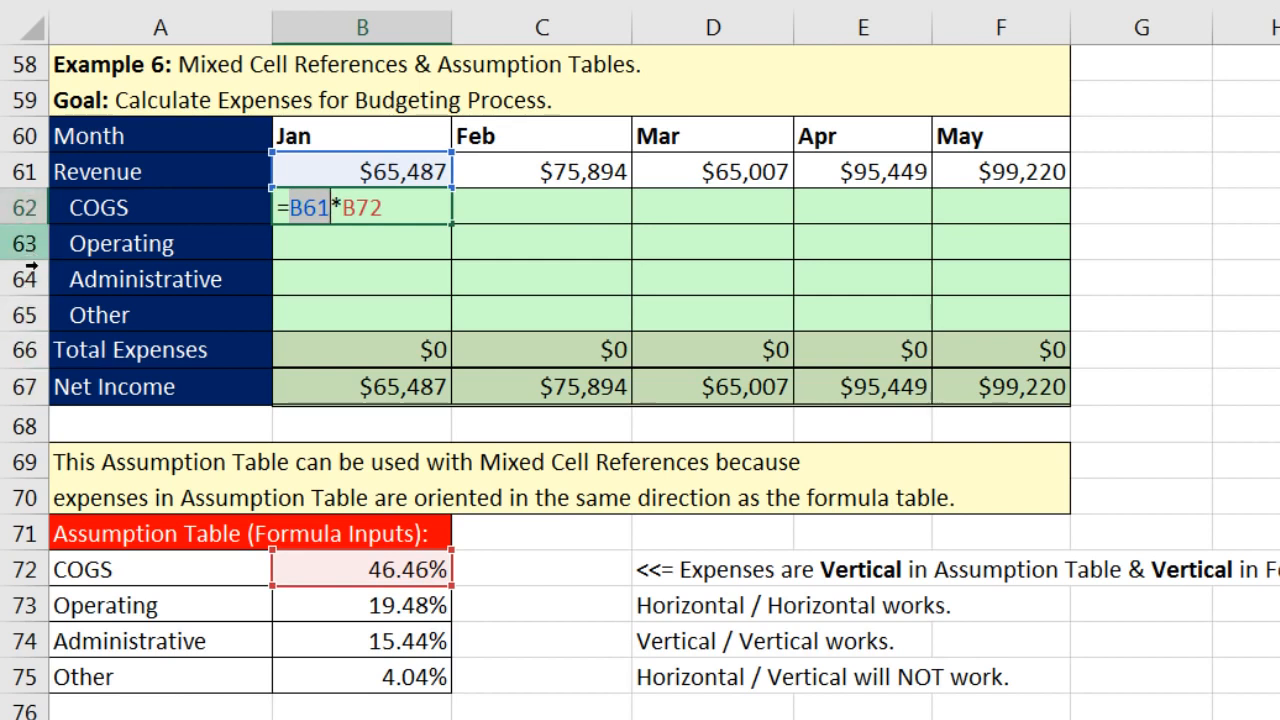
{"action": "left_click", "coordinate": [301, 212]}
{"action": "type", "text": "$"}
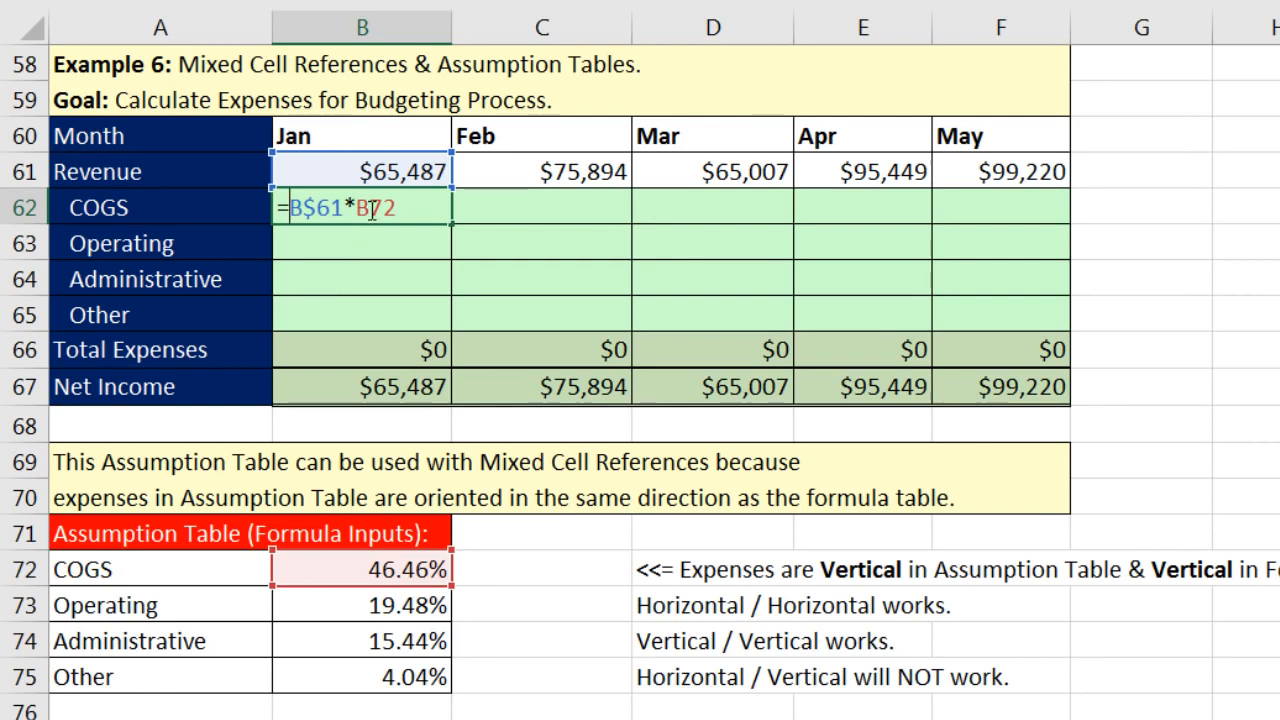
- Lock only the column of the percentage reference as $B72 and enter the formula =B$61*$B72 in B62
{"action": "left_click_drag", "start_coordinate": [362, 208], "coordinate": [411, 214]}
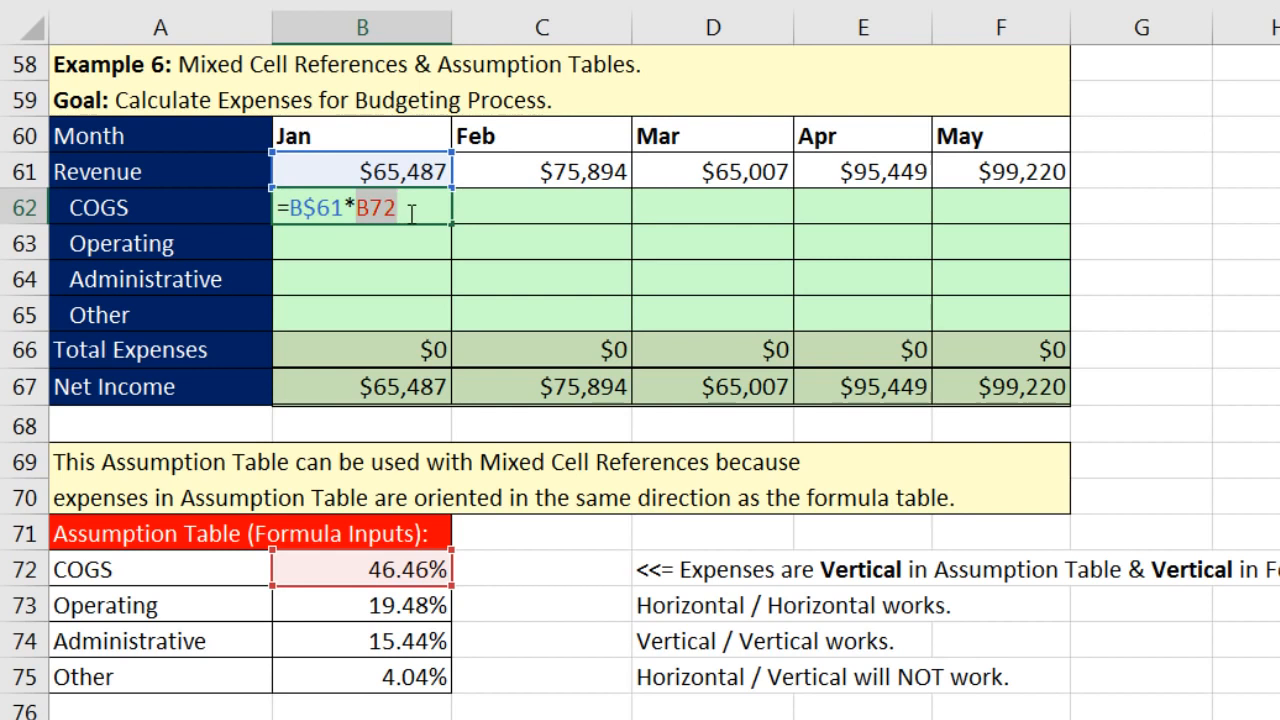
{"action": "left_click", "coordinate": [382, 210]}
{"action": "left_click_drag", "start_coordinate": [362, 210], "coordinate": [398, 210]}
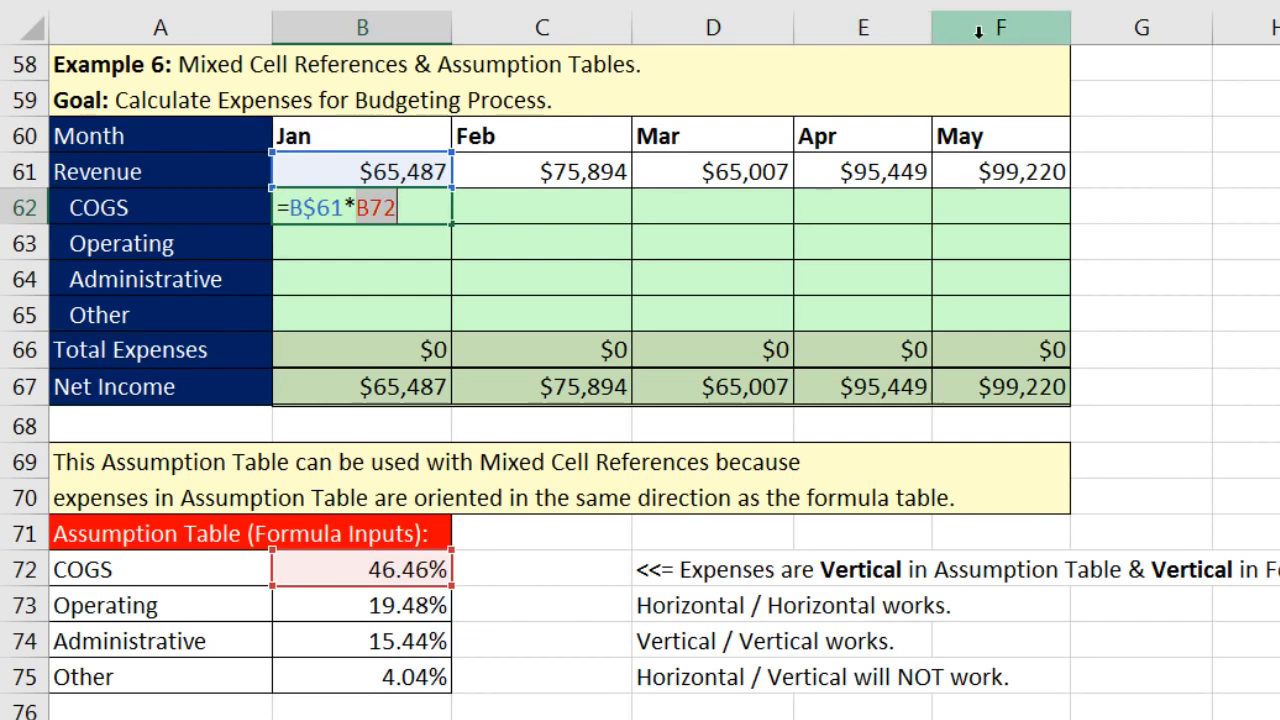
{"action": "left_click", "coordinate": [359, 218]}
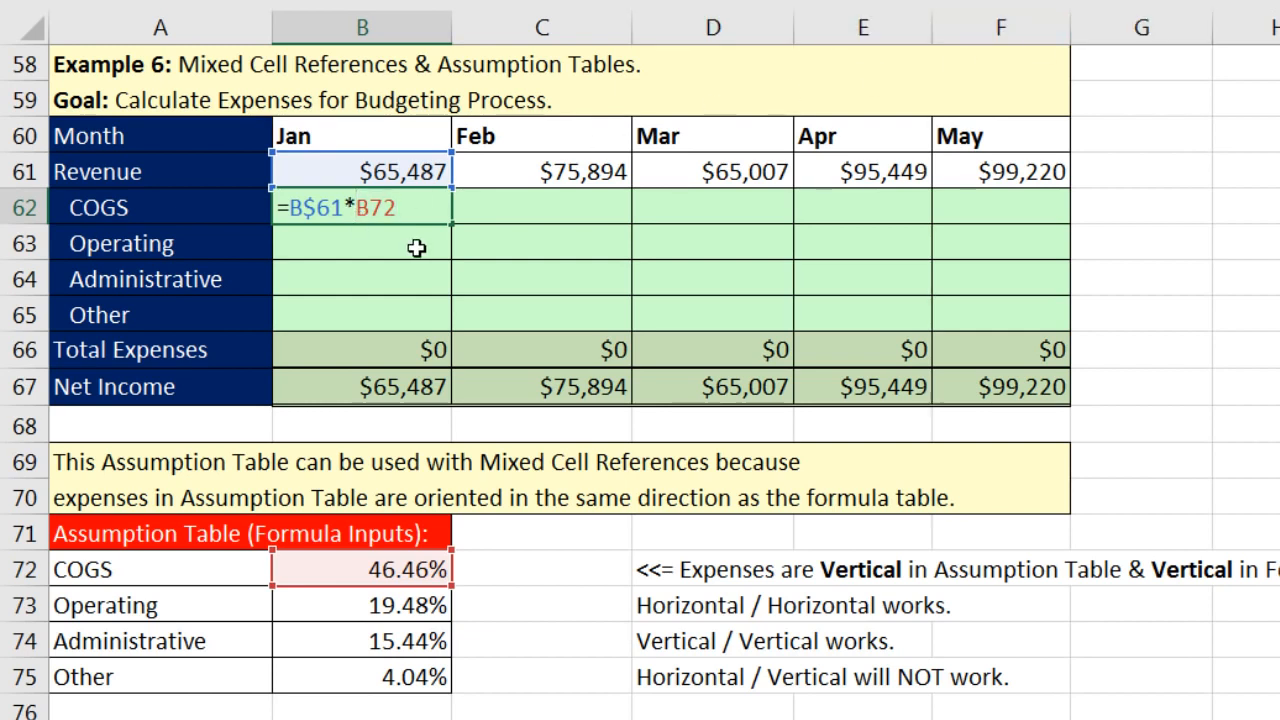
{"action": "type", "text": "$"}
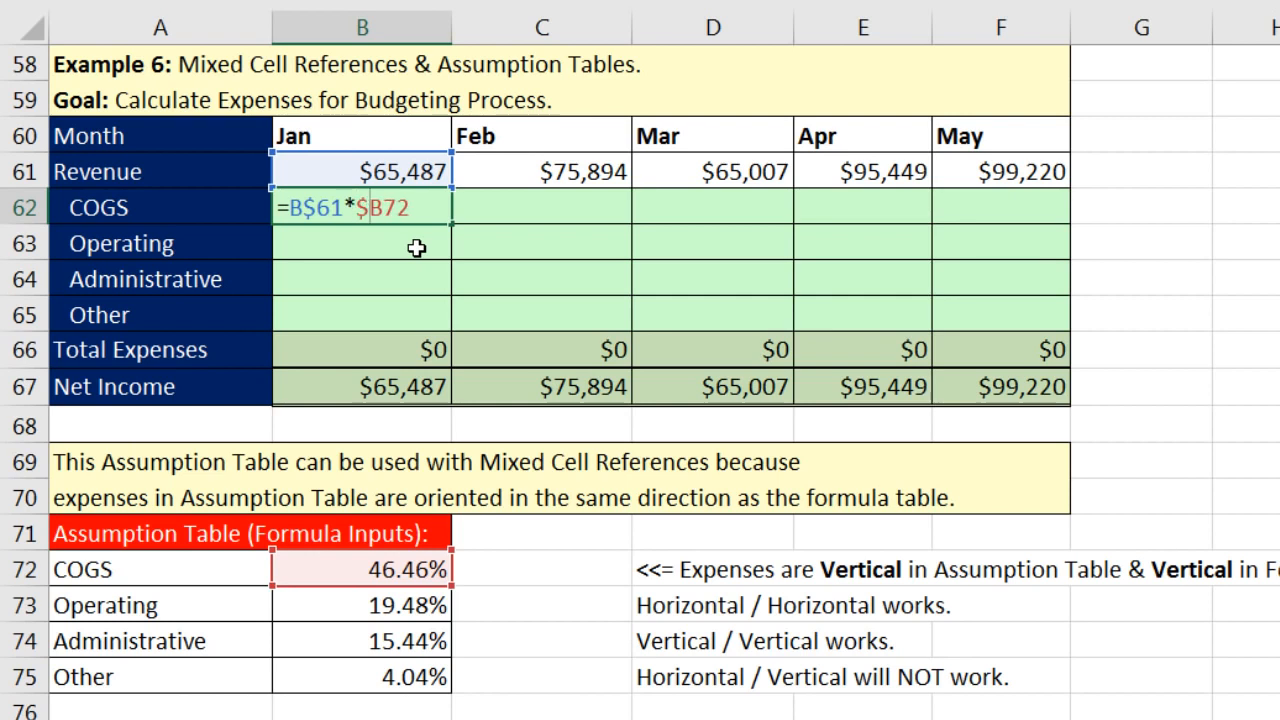
{"action": "key", "text": "ctrl+Return"}
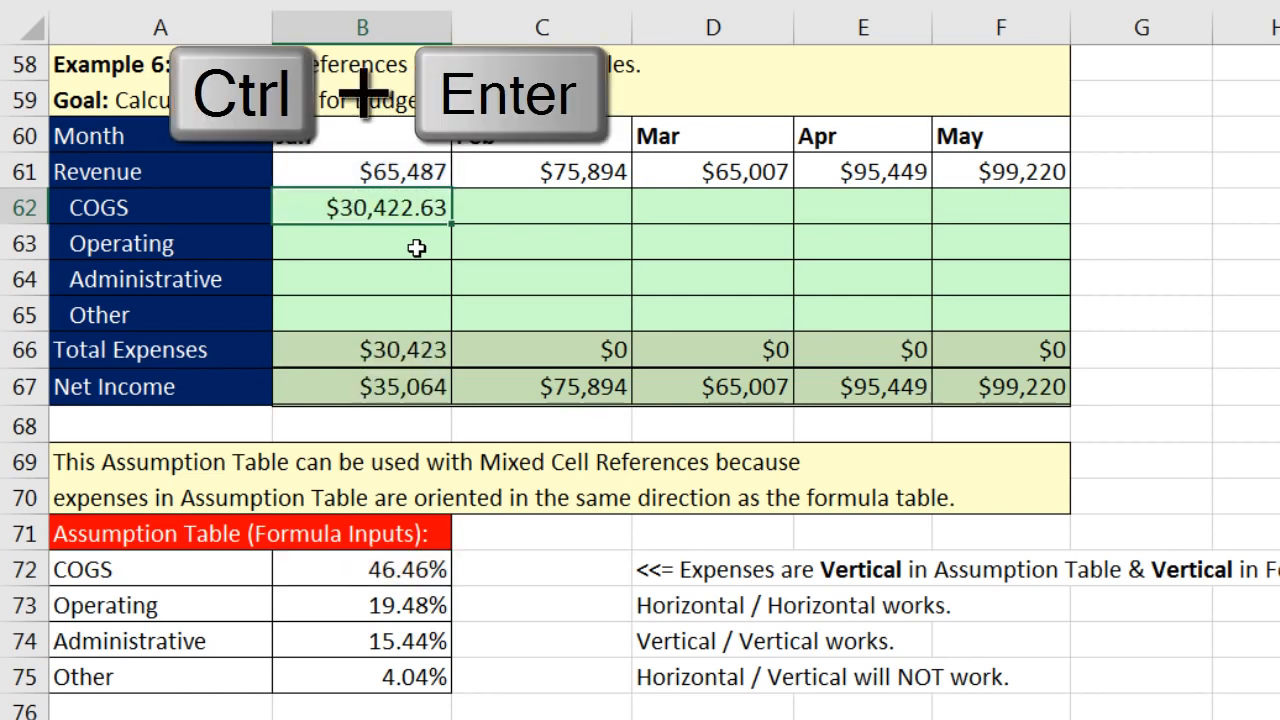
- Fill B62:F65 with the January COGS formula and verify the revenue and percentage references in May's Other cell
{"action": "left_click_drag", "start_coordinate": [447, 218], "coordinate": [1063, 312]}
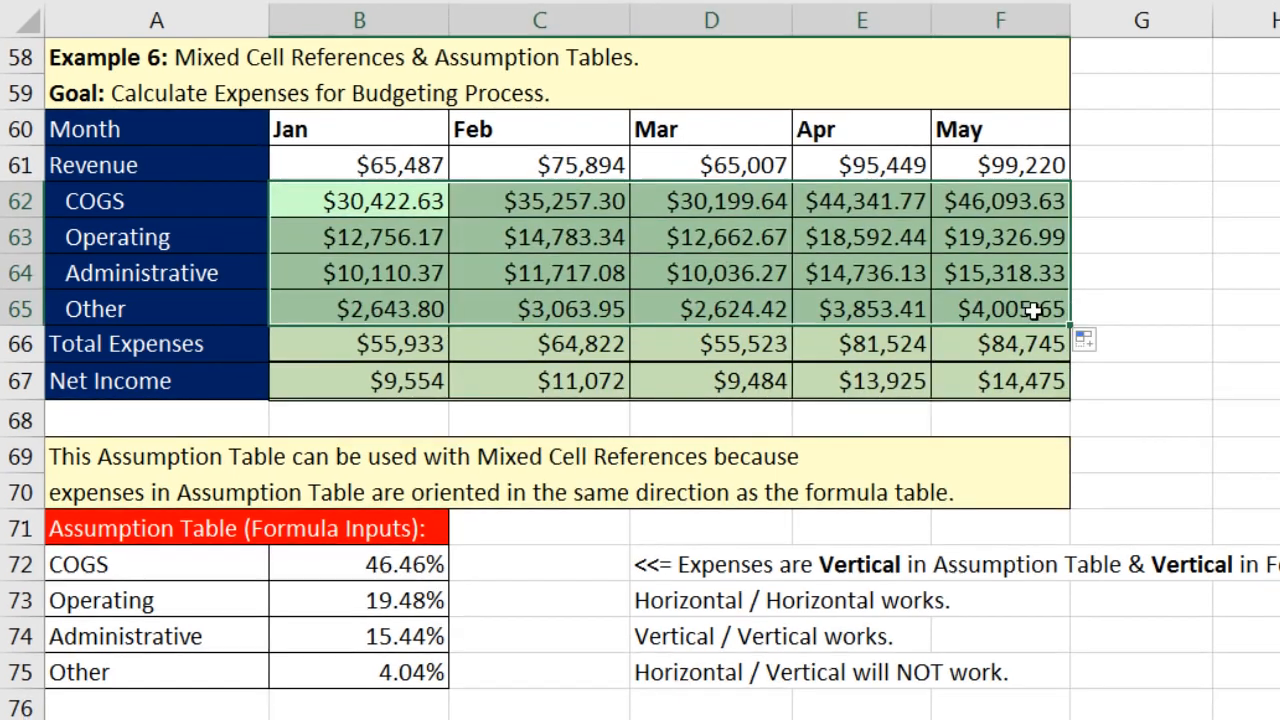
{"action": "key", "text": "F2"}
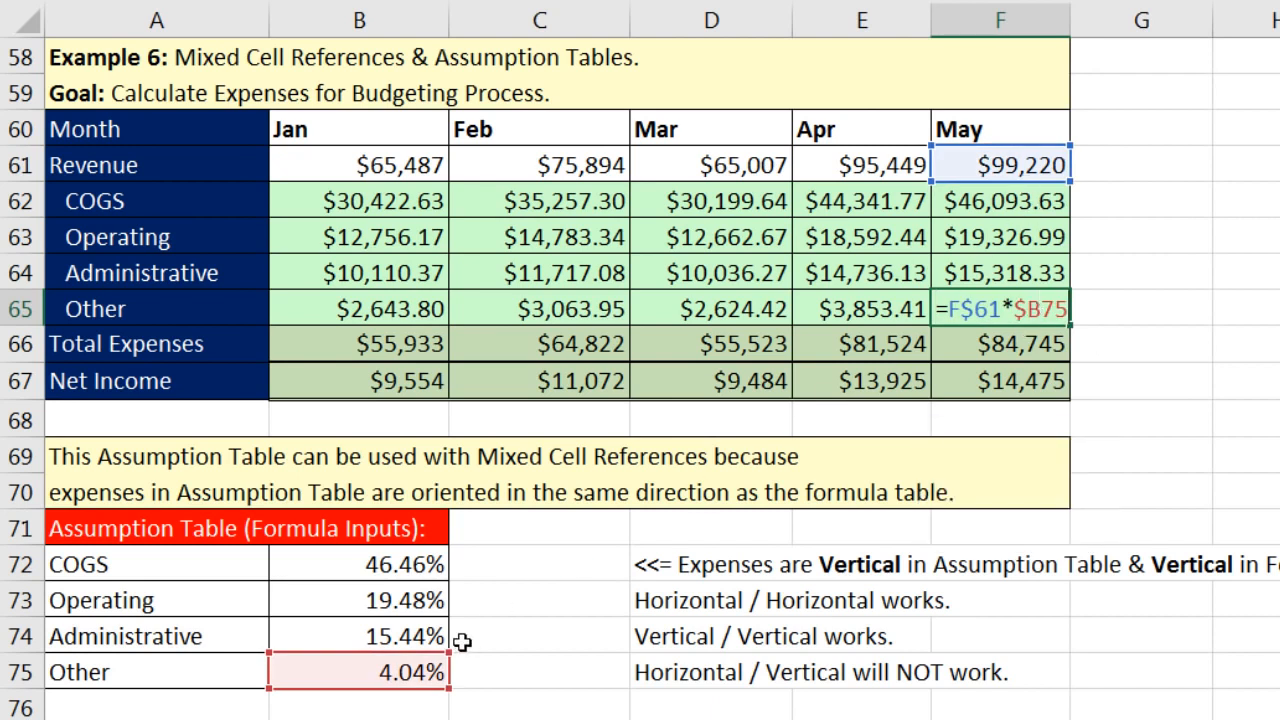
{"action": "key", "text": "ctrl+Return"}
- Empty the whole expense range B62:F65 again and select January's COGS cell B62
{"action": "mouse_move", "coordinate": [397, 203]}
{"action": "left_mouse_down"}
{"action": "mouse_move", "coordinate": [749, 286]}
{"action": "mouse_move", "coordinate": [1075, 305]}
{"action": "left_mouse_up"}
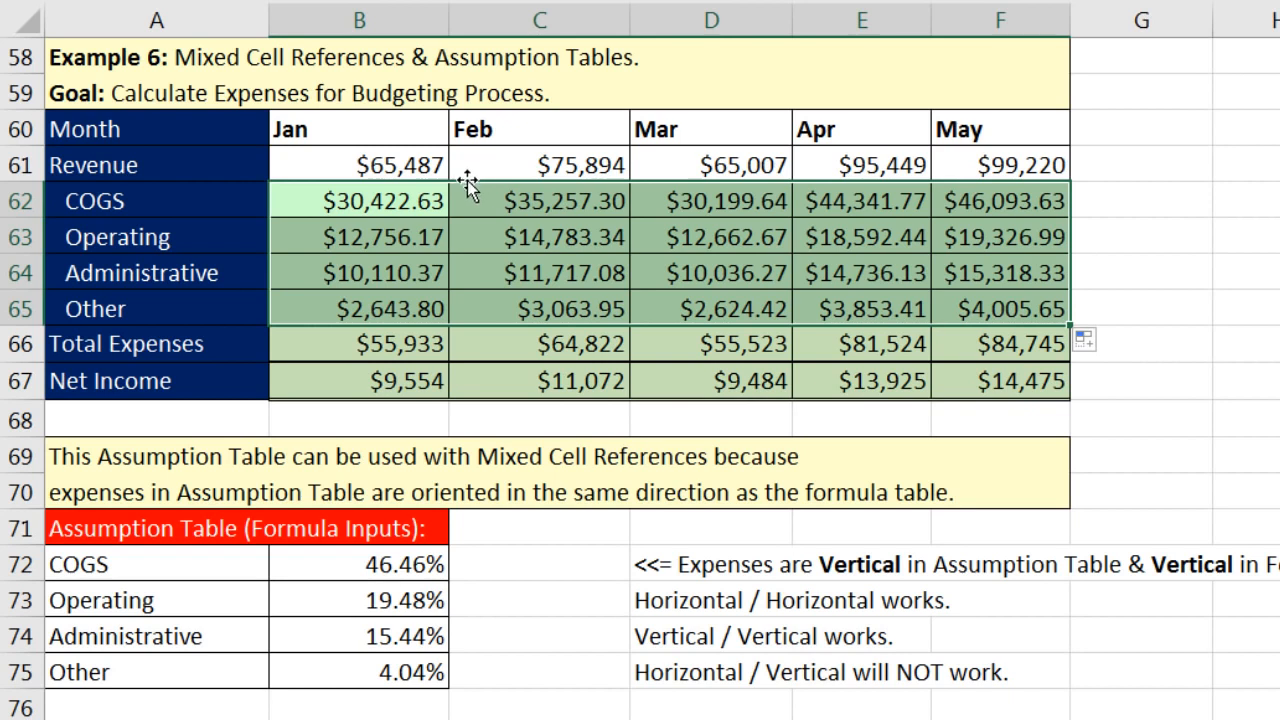
{"action": "key", "text": "ctrl+v"}
{"action": "key", "text": "Delete"}
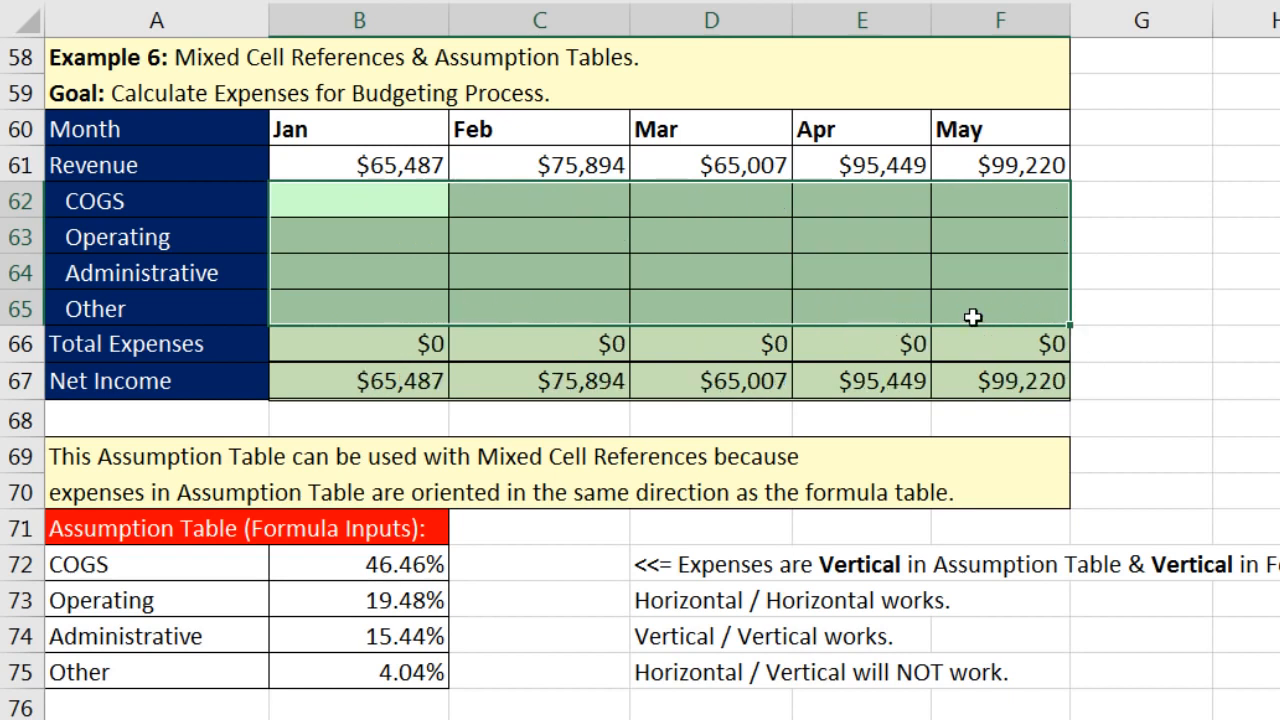
{"action": "left_click", "coordinate": [420, 194]}
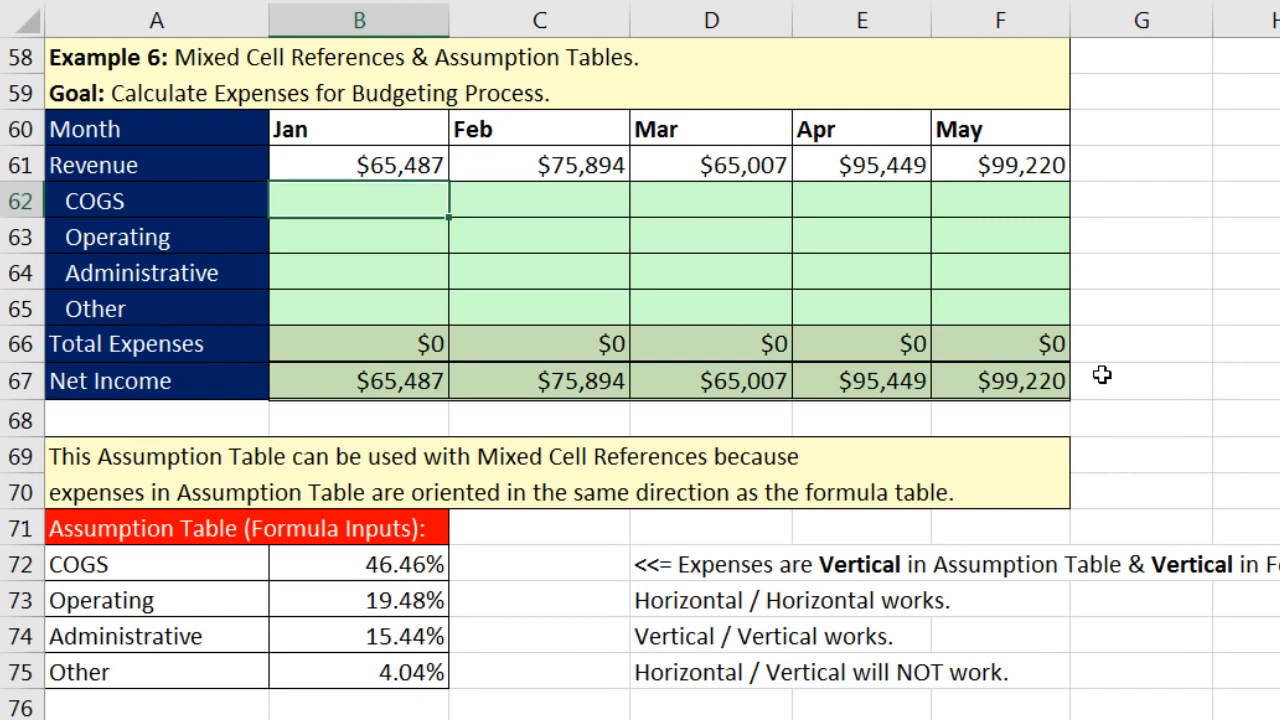
- Start the January COGS formula in B62 with the revenue reference, cycling through the reference lock types to settle on B$61
{"action": "type", "text": "="}
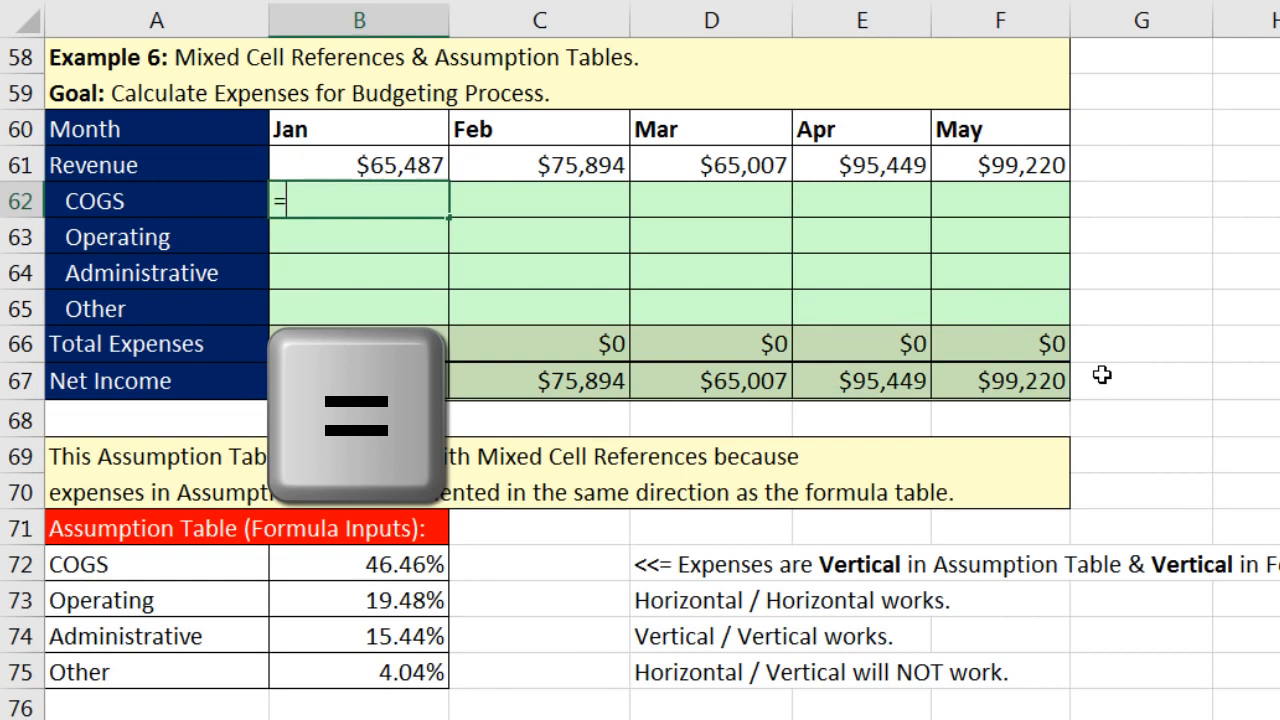
{"action": "key", "text": "Up"}
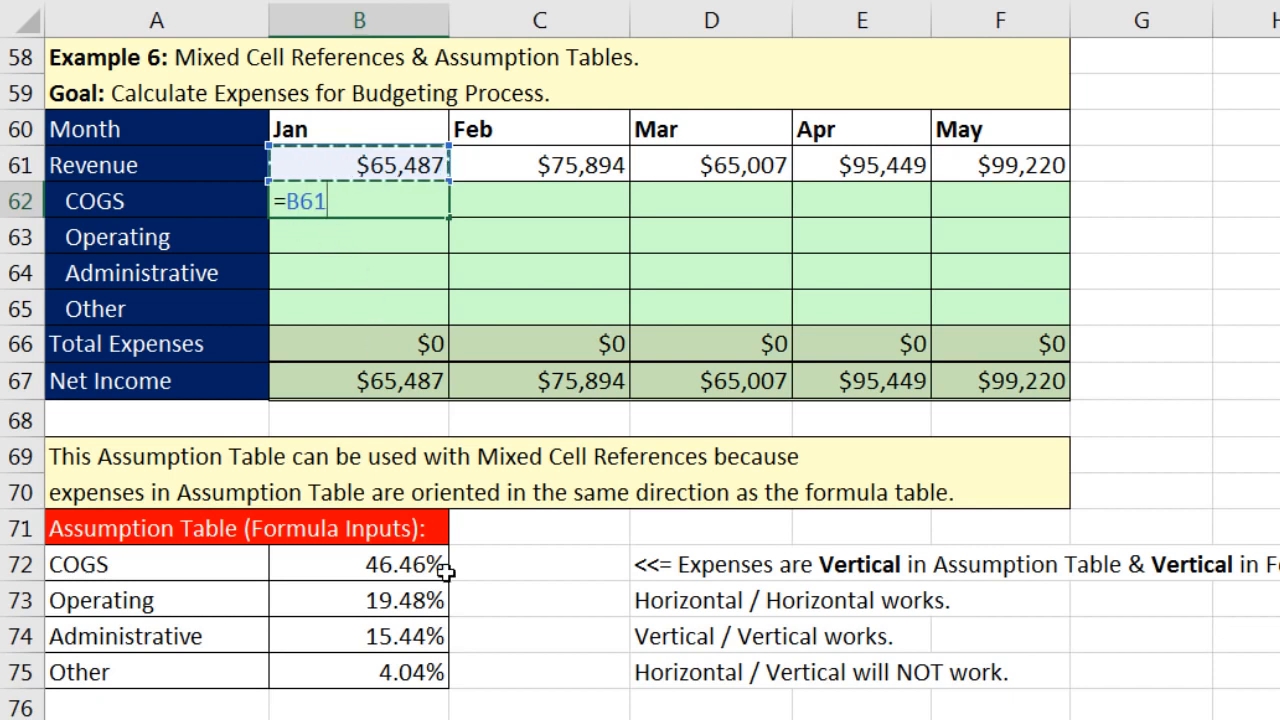
{"action": "key", "text": "F4"}
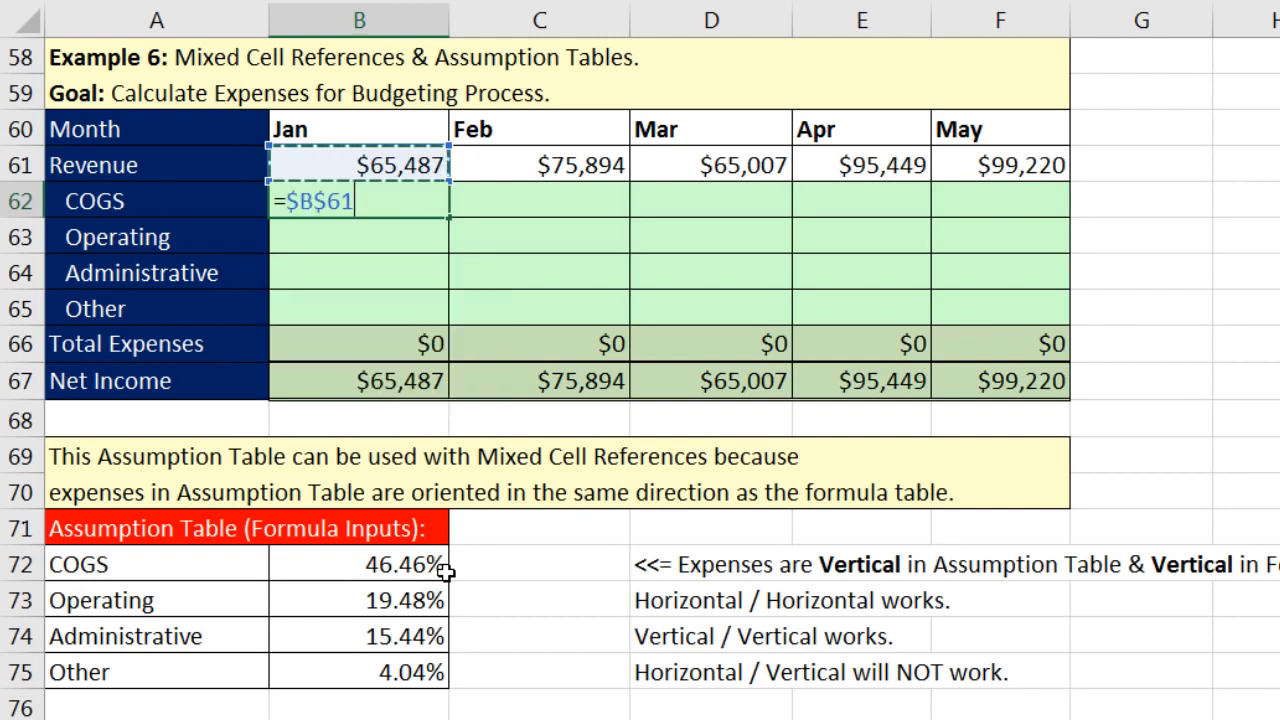
{"action": "key", "text": "F4"}
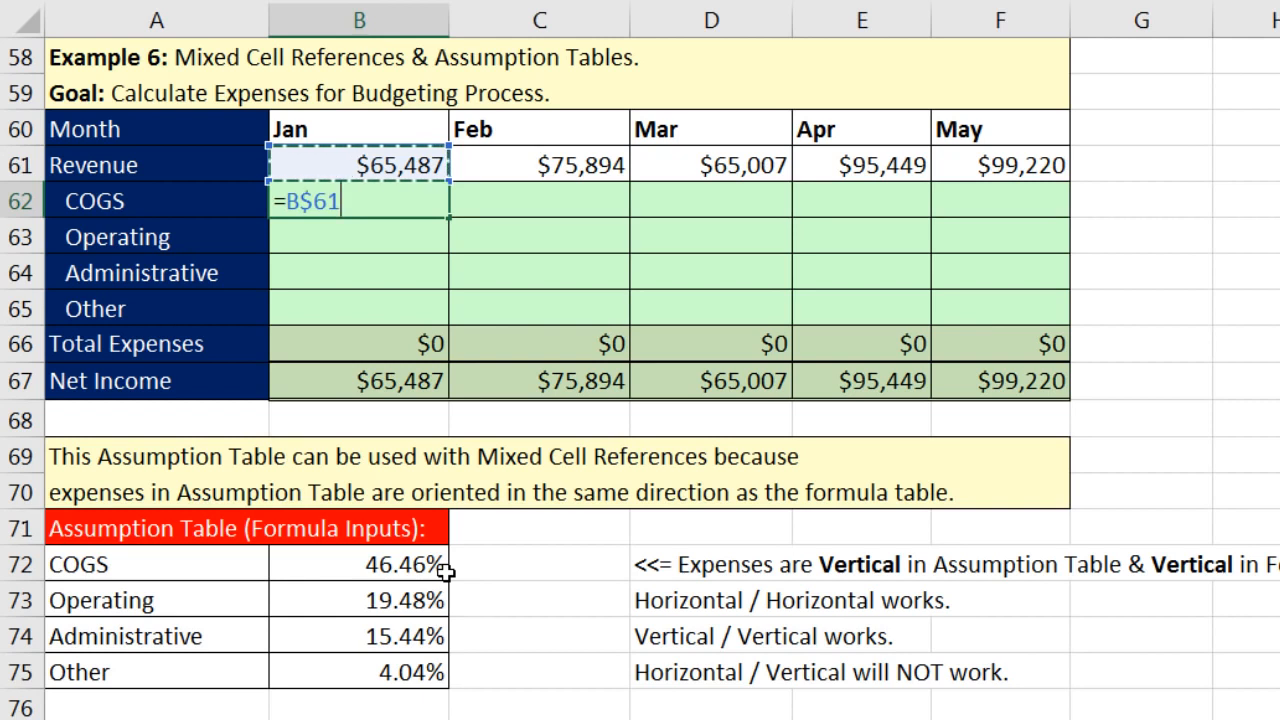
{"action": "key", "text": "F4"}
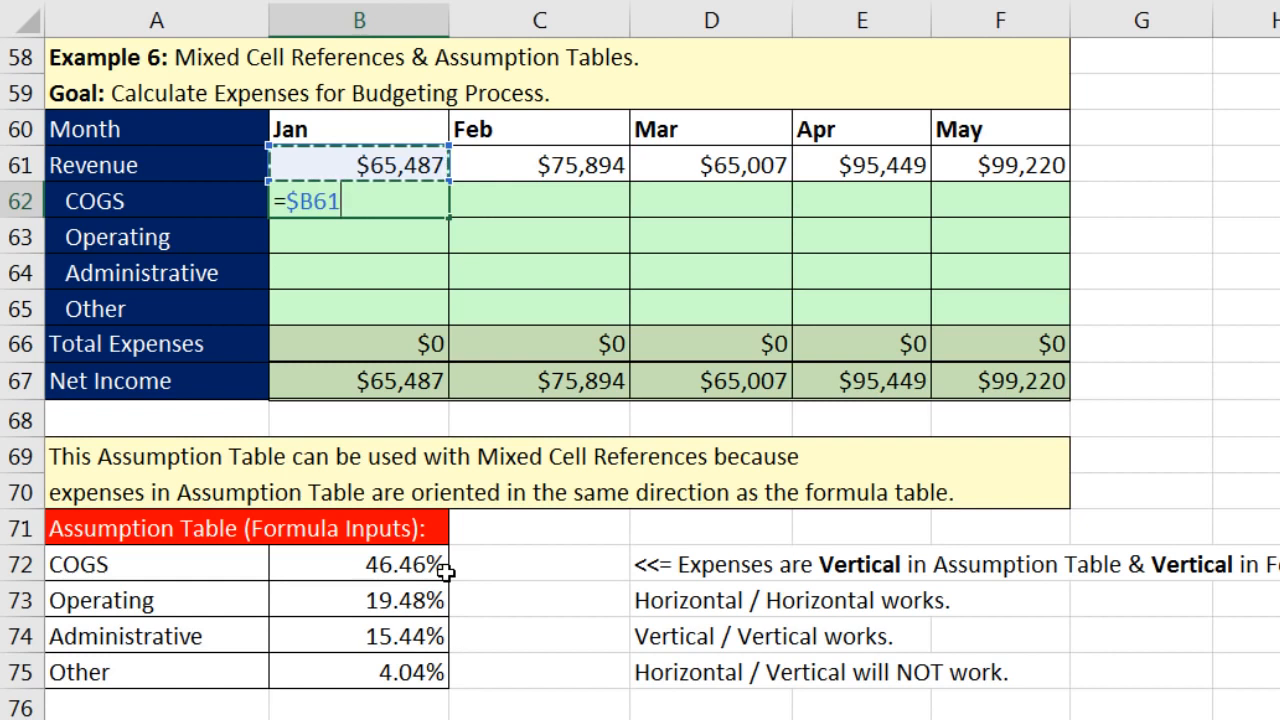
{"action": "key", "text": "F4"}
{"action": "key", "text": "F4"}
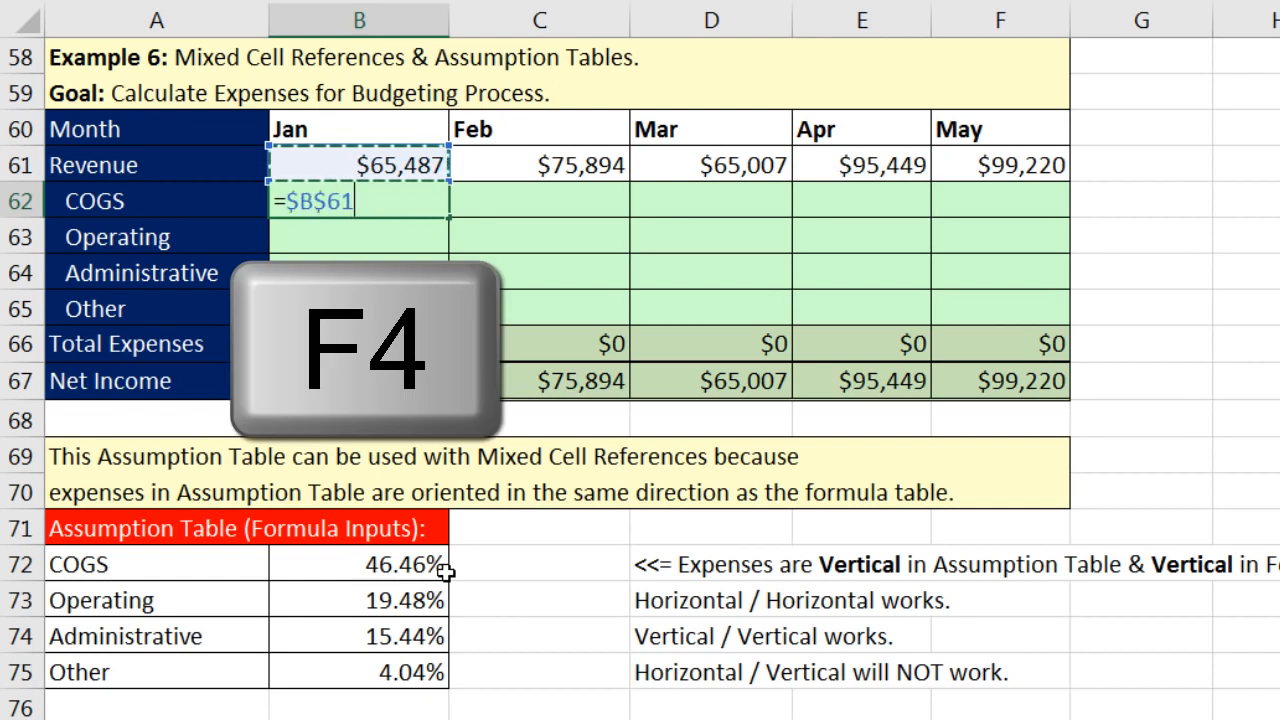
{"action": "key", "text": "F4"}
{"action": "key", "text": "F4"}
{"action": "key", "text": "F4"}
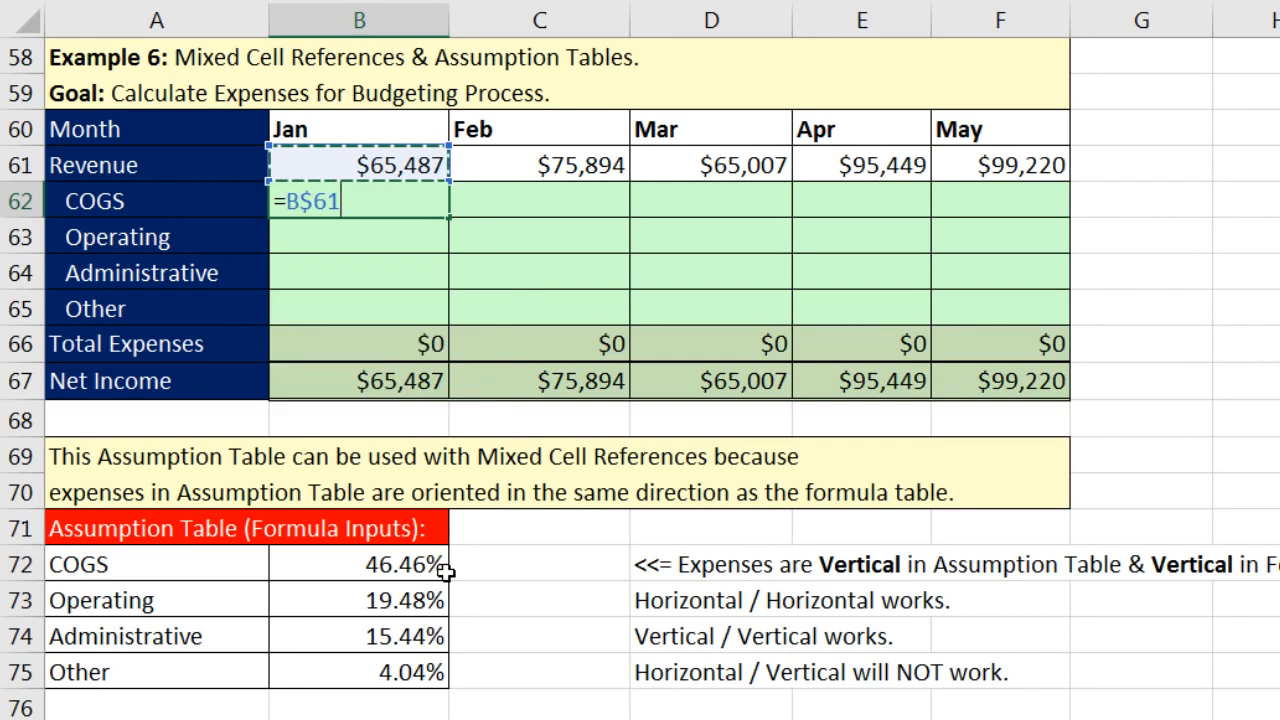
{"action": "key", "text": "F4"}
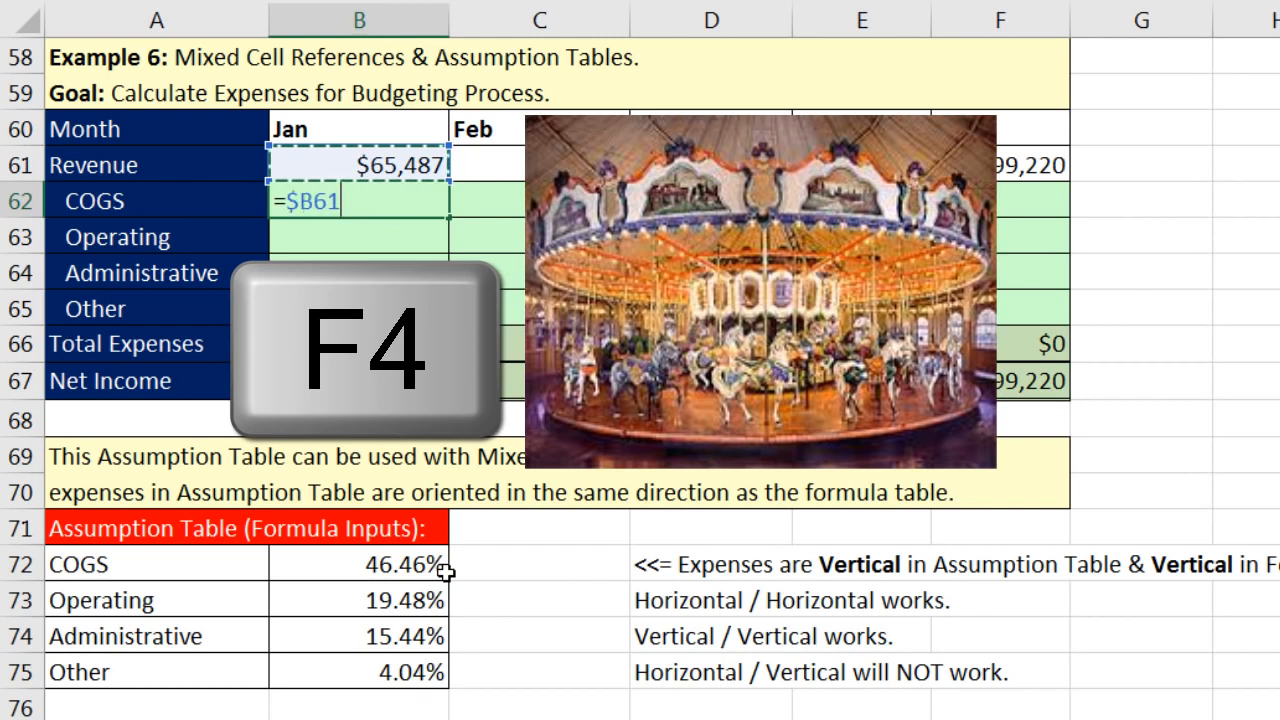
{"action": "key", "text": "F4"}
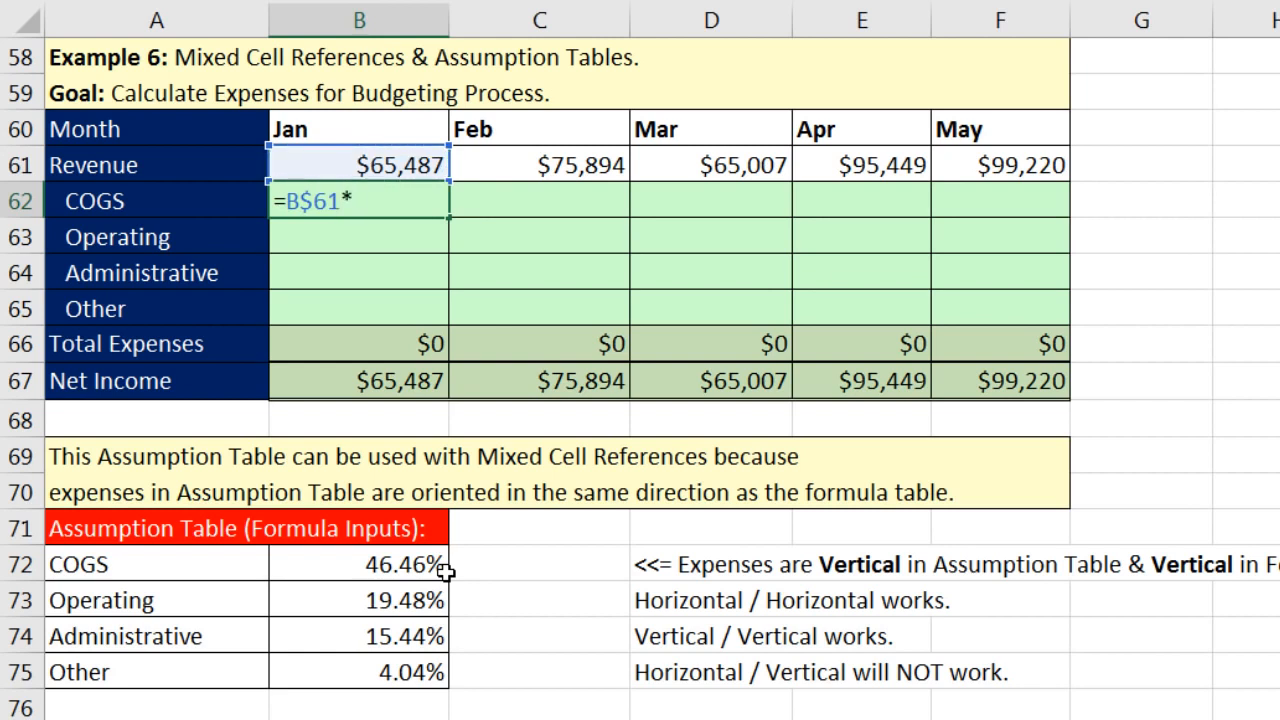
- Multiply by the COGS percentage locked as $B72 and enter =B$61*$B72 in B62, keeping the cell selected
{"action": "key", "text": "Down"}
{"action": "key", "text": "Down"}
{"action": "key", "text": "Down"}
{"action": "key", "text": "Down"}
{"action": "key", "text": "Down"}
{"action": "key", "text": "Down"}
{"action": "key", "text": "Down"}
{"action": "key", "text": "Down"}
{"action": "key", "text": "Down"}
{"action": "key", "text": "Down"}
{"action": "key", "text": "Down"}
{"action": "key", "text": "Down"}
{"action": "key", "text": "Up"}
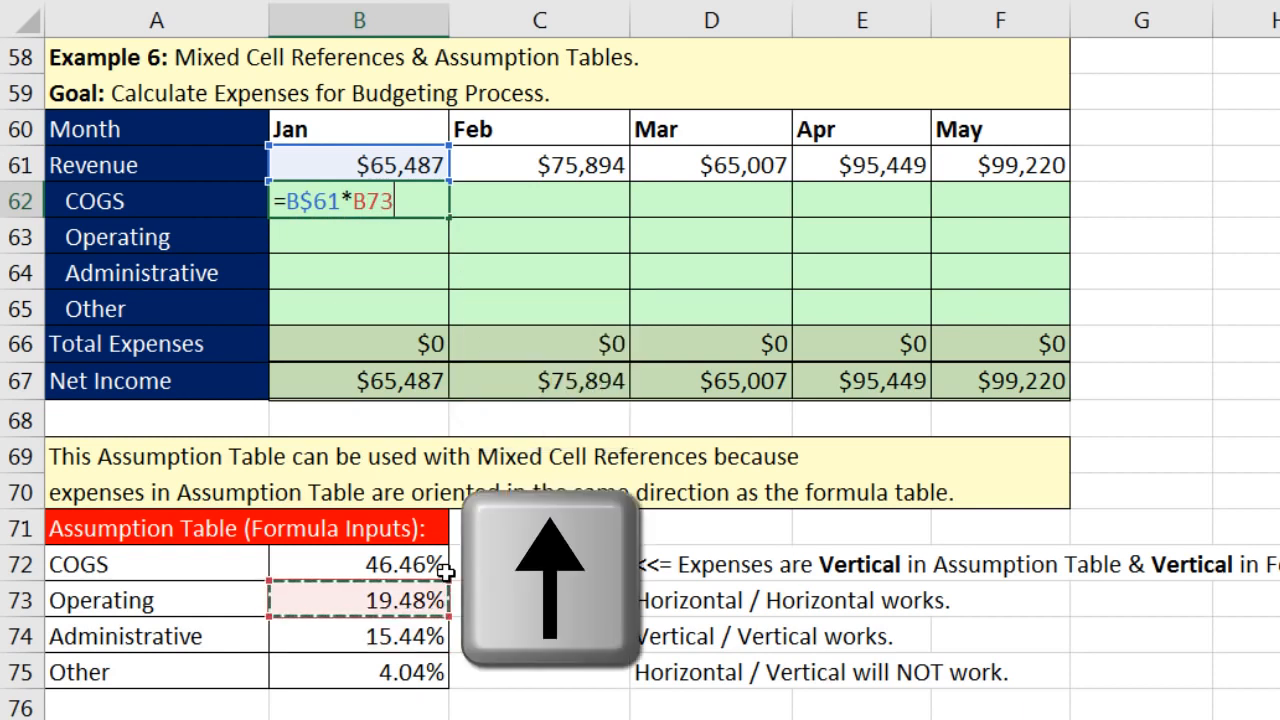
{"action": "key", "text": "Up"}
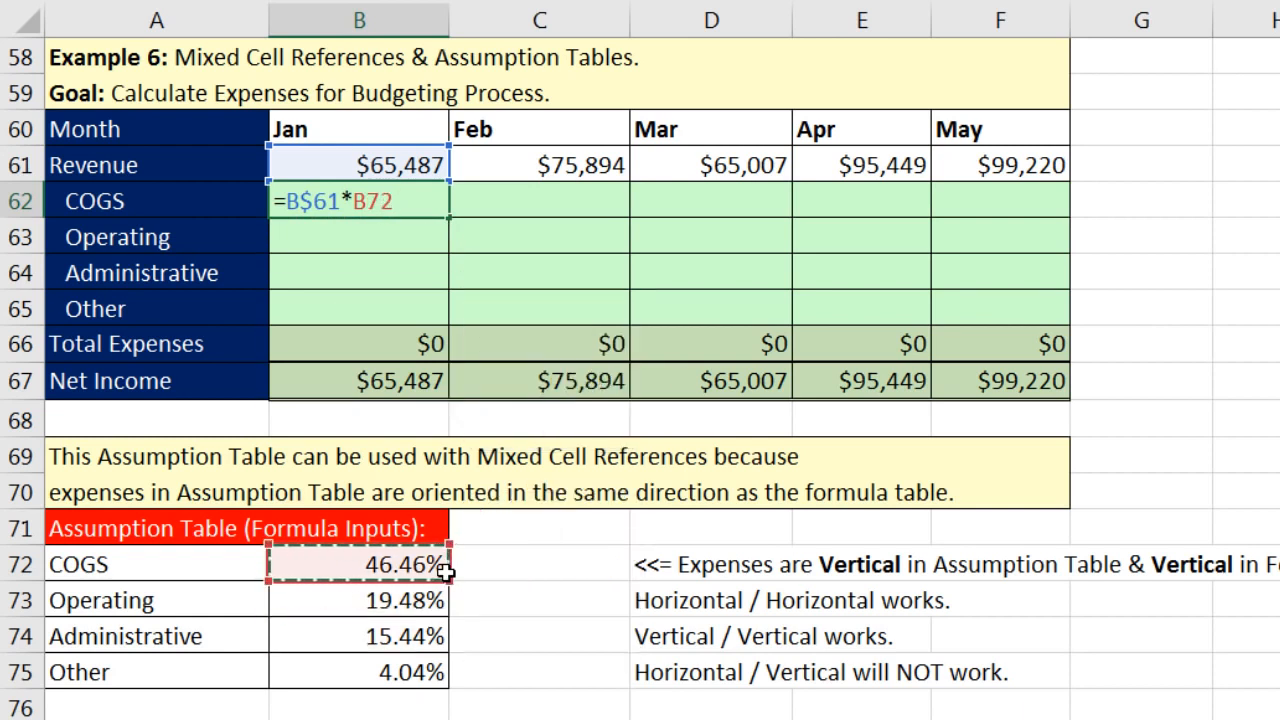
{"action": "key", "text": "F4"}
{"action": "key", "text": "F4"}
{"action": "key", "text": "F4"}
{"action": "key", "text": "ctrl+Return"}
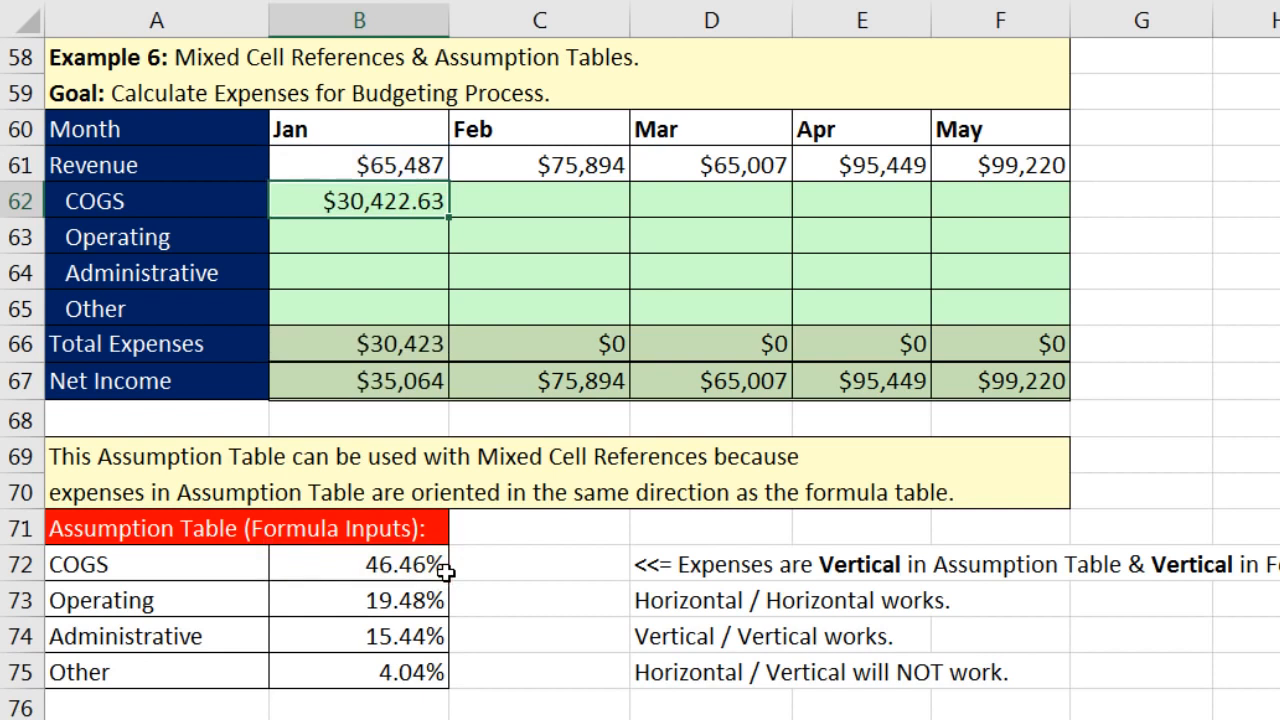
- Fill the B62 formula down to row 65 and across to column F, and verify the references in May's Other cell
{"action": "left_click_drag", "start_coordinate": [449, 217], "coordinate": [447, 314]}
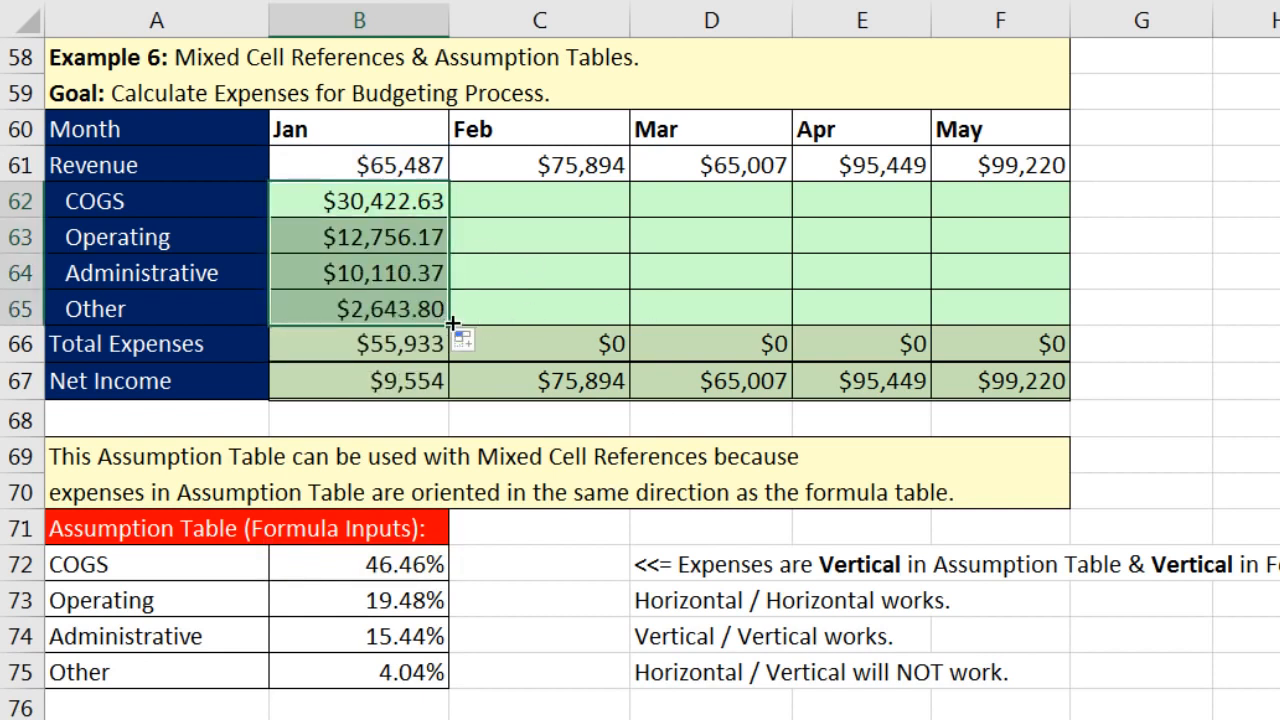
{"action": "left_click_drag", "start_coordinate": [452, 325], "coordinate": [1052, 318]}
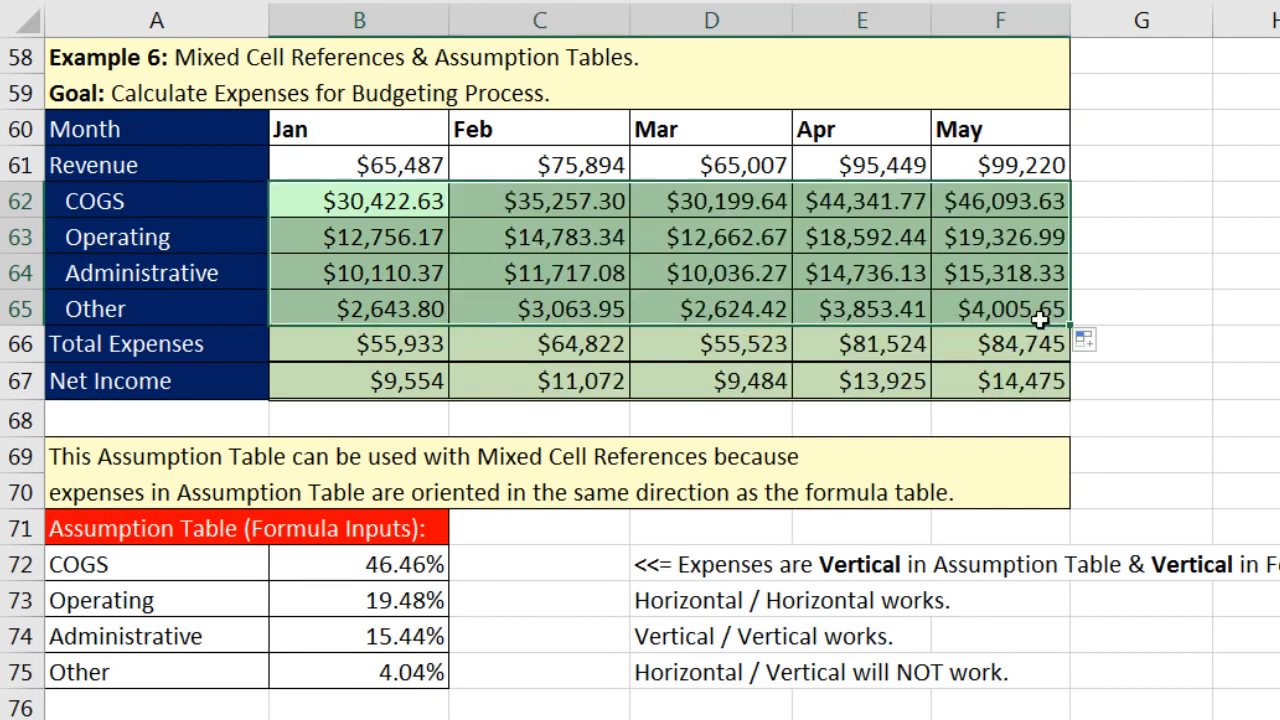
{"action": "left_click", "coordinate": [1012, 312]}
{"action": "key", "text": "F2"}
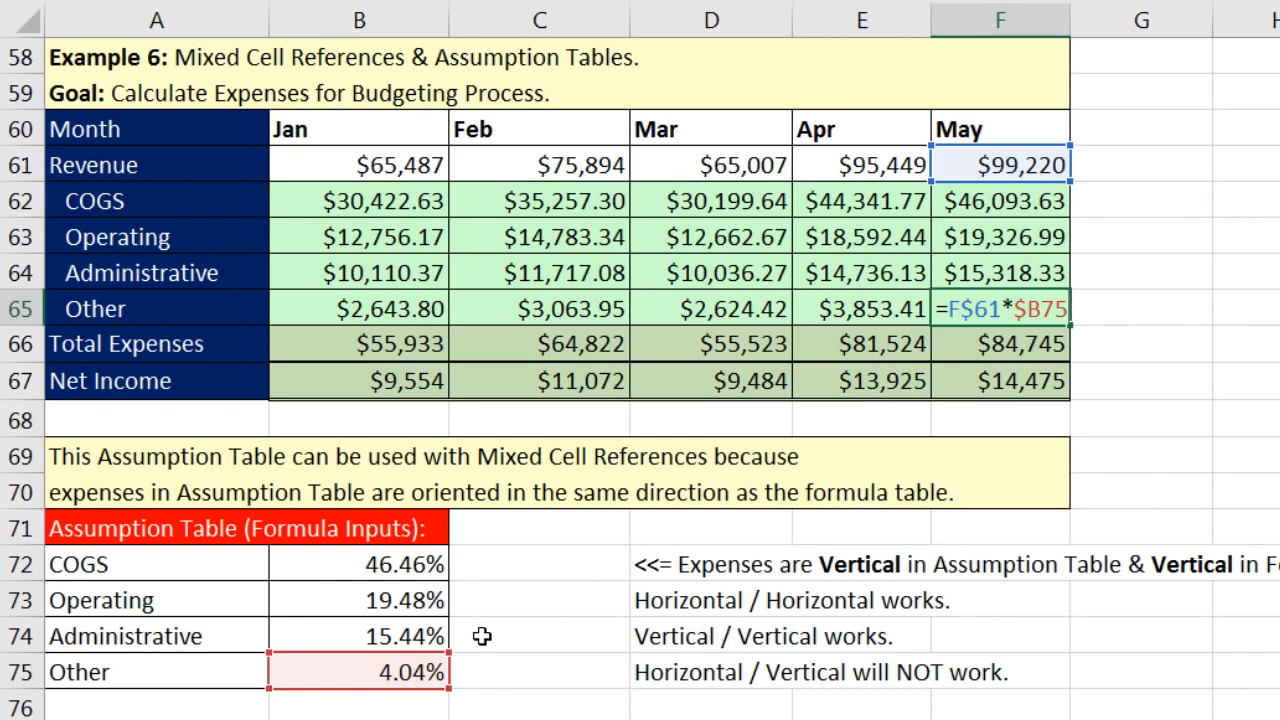
{"action": "key", "text": "Escape"}
- Clear the expense range B62:F65 and, with the whole range selected, start a formula with the revenue reference B$61 and a multiplication sign
{"action": "left_click_drag", "start_coordinate": [345, 204], "coordinate": [980, 296]}
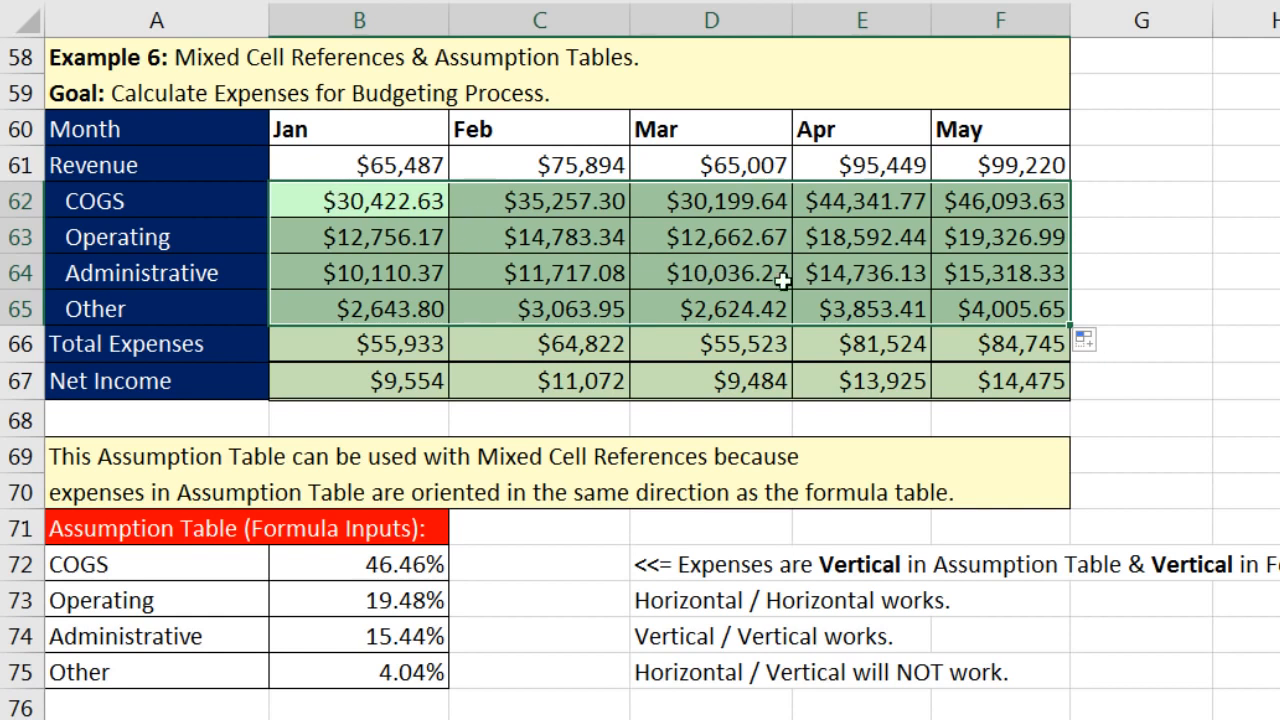
{"action": "key", "text": "Delete"}
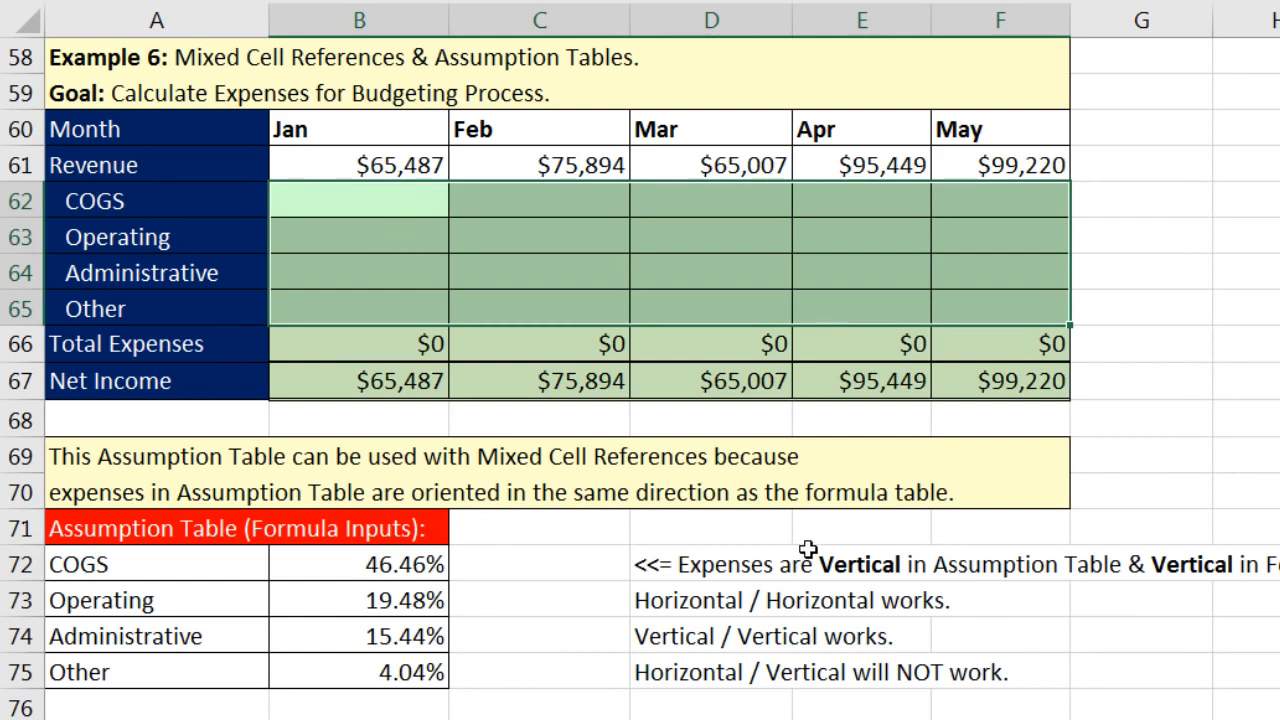
{"action": "type", "text": "="}
{"action": "key", "text": "Up"}
{"action": "key", "text": "F4"}
{"action": "key", "text": "F4"}
{"action": "type", "text": "*"}
- Complete the formula as =B$61*$B72 and enter it into all selected cells B62:F65 at once
{"action": "key", "text": "Down"}
{"action": "key", "text": "Down"}
{"action": "key", "text": "Down"}
{"action": "key", "text": "Down"}
{"action": "key", "text": "Down"}
{"action": "key", "text": "Down"}
{"action": "key", "text": "Down"}
{"action": "key", "text": "Down"}
{"action": "key", "text": "Down"}
{"action": "key", "text": "Down"}
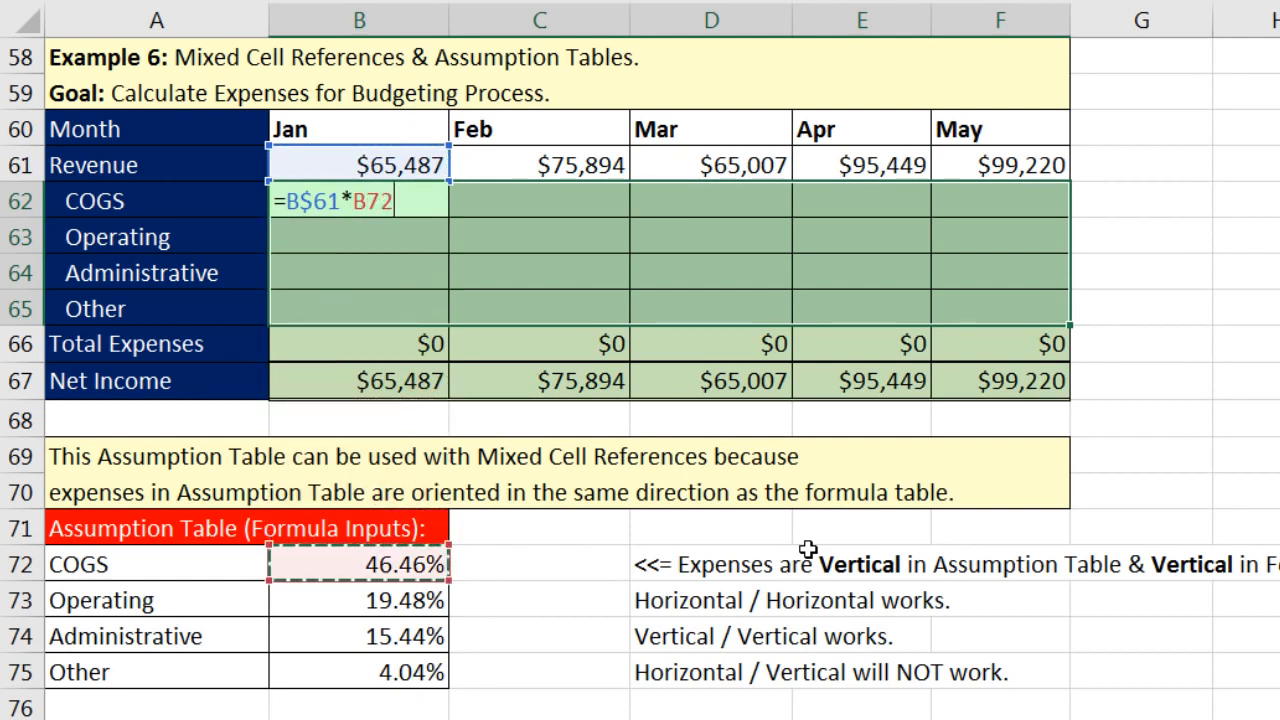
{"action": "key", "text": "F4"}
{"action": "key", "text": "F4"}
{"action": "key", "text": "F4"}
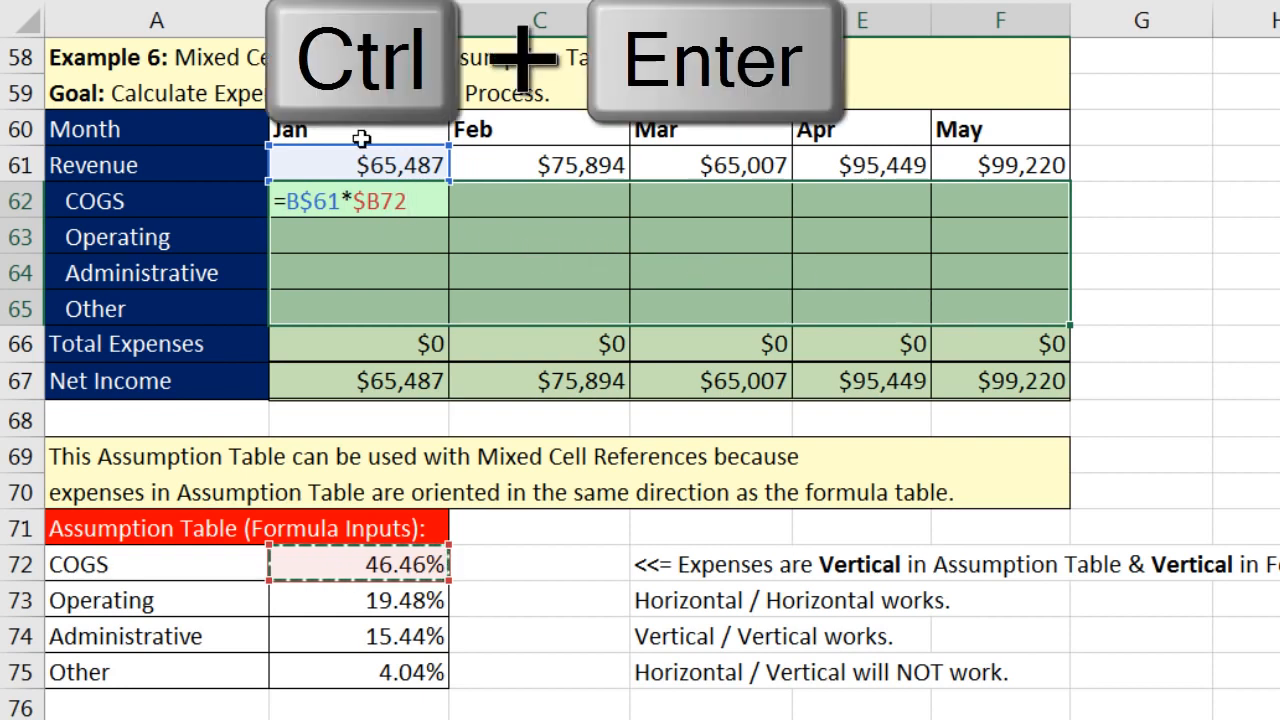
{"action": "key", "text": "ctrl+Return"}
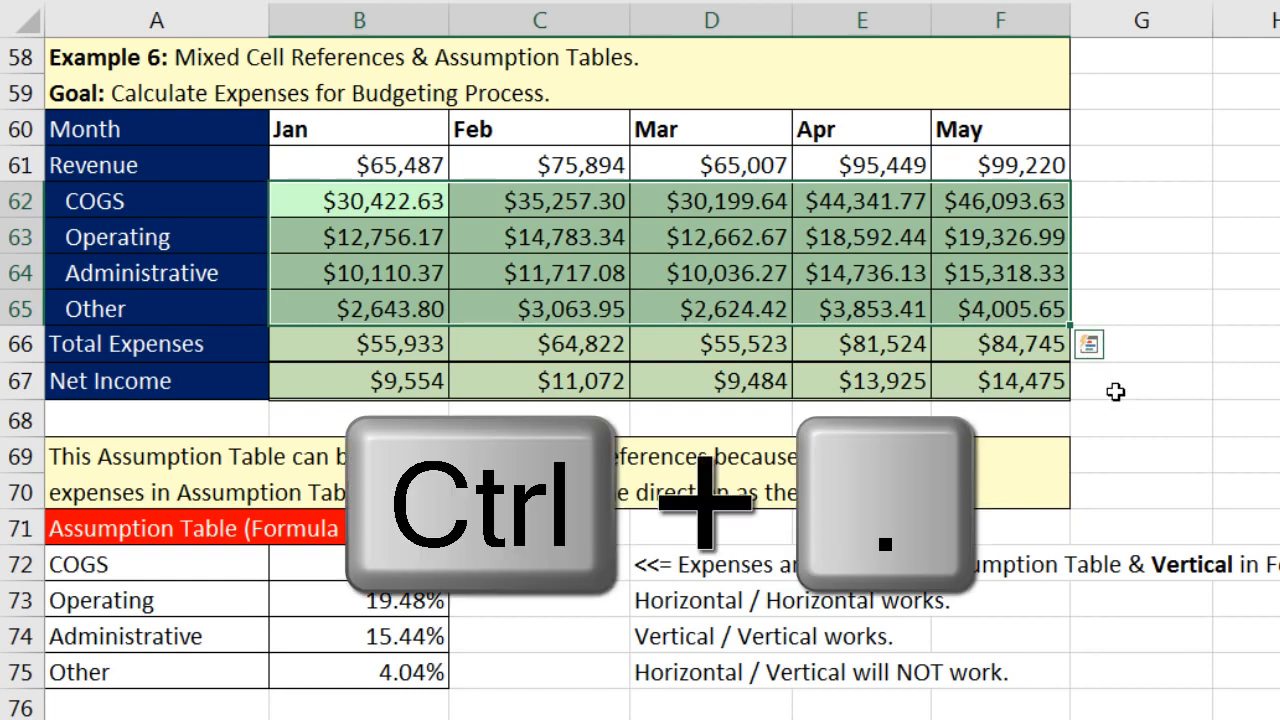
- Cycle the active cell through the corners of B62:F65 and check the formula references in May's Other cell F65
{"action": "key", "text": "ctrl+period"}
{"action": "key", "text": "ctrl+period"}
{"action": "key", "text": "ctrl+period"}
{"action": "key", "text": "ctrl+period"}
{"action": "key", "text": "ctrl+period"}
{"action": "key", "text": "ctrl+period"}
{"action": "key", "text": "ctrl+period"}
{"action": "key", "text": "ctrl+period"}
{"action": "key", "text": "ctrl+period"}
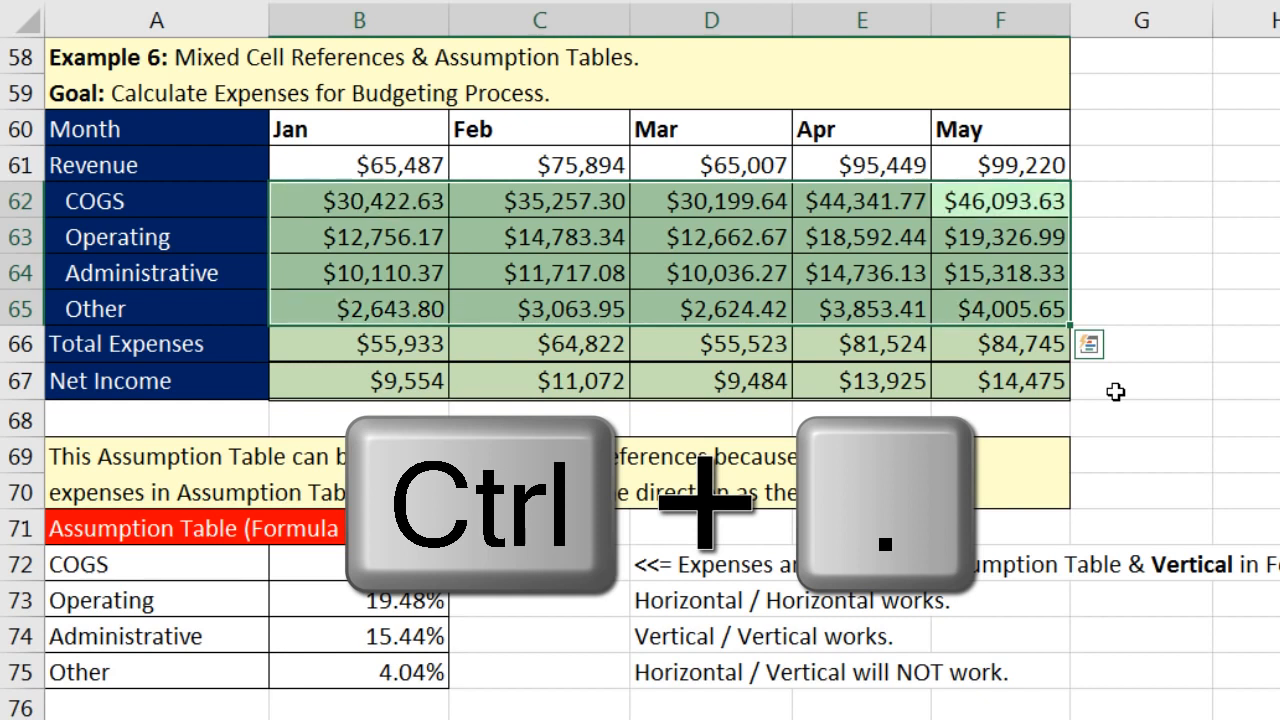
{"action": "key", "text": "ctrl+period"}
{"action": "key", "text": "F2"}
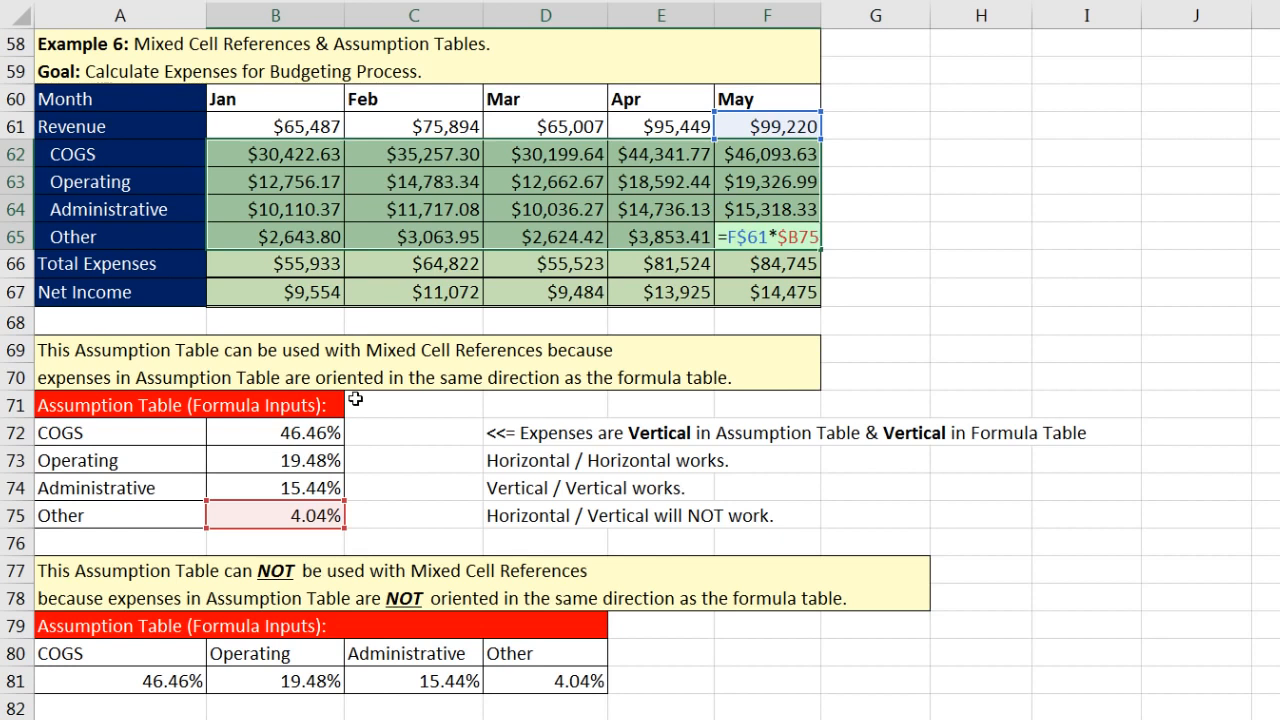
{"action": "key", "text": "ctrl+Return"}
- Review the January COGS formula in B62 and the orientation of the expense labels in A62:A65
{"action": "left_click", "coordinate": [303, 154]}
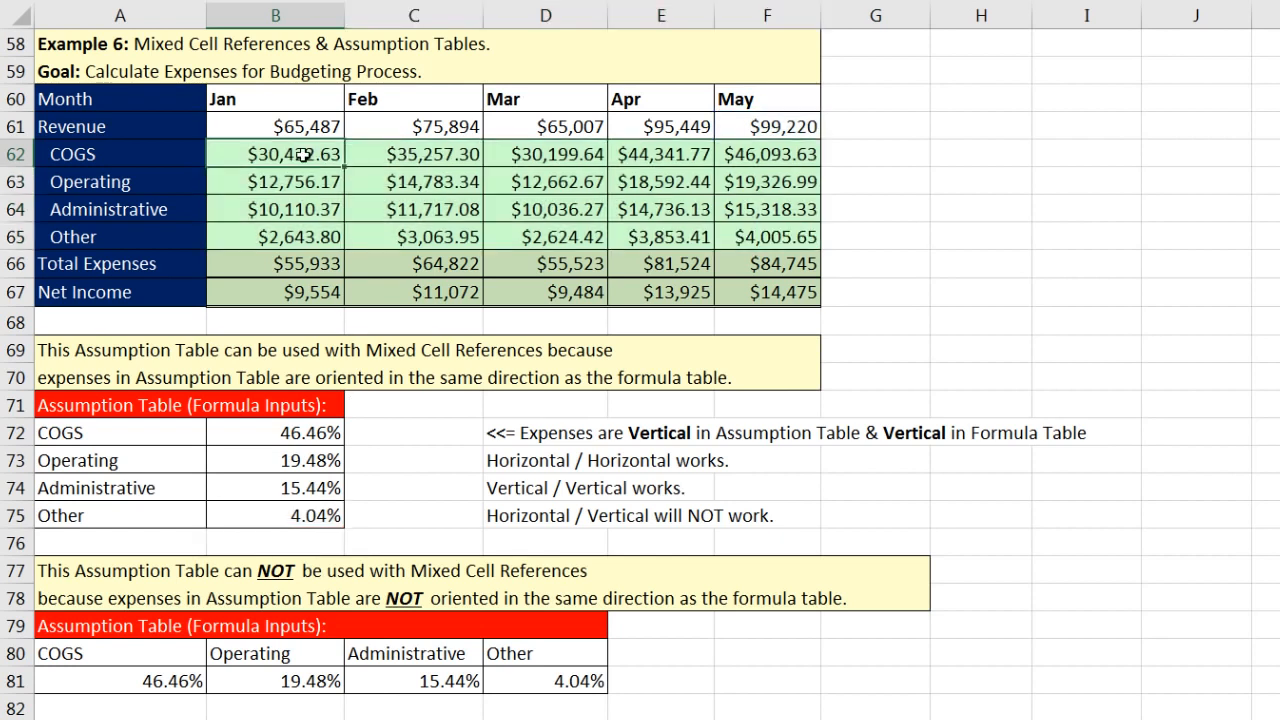
{"action": "key", "text": "F2"}
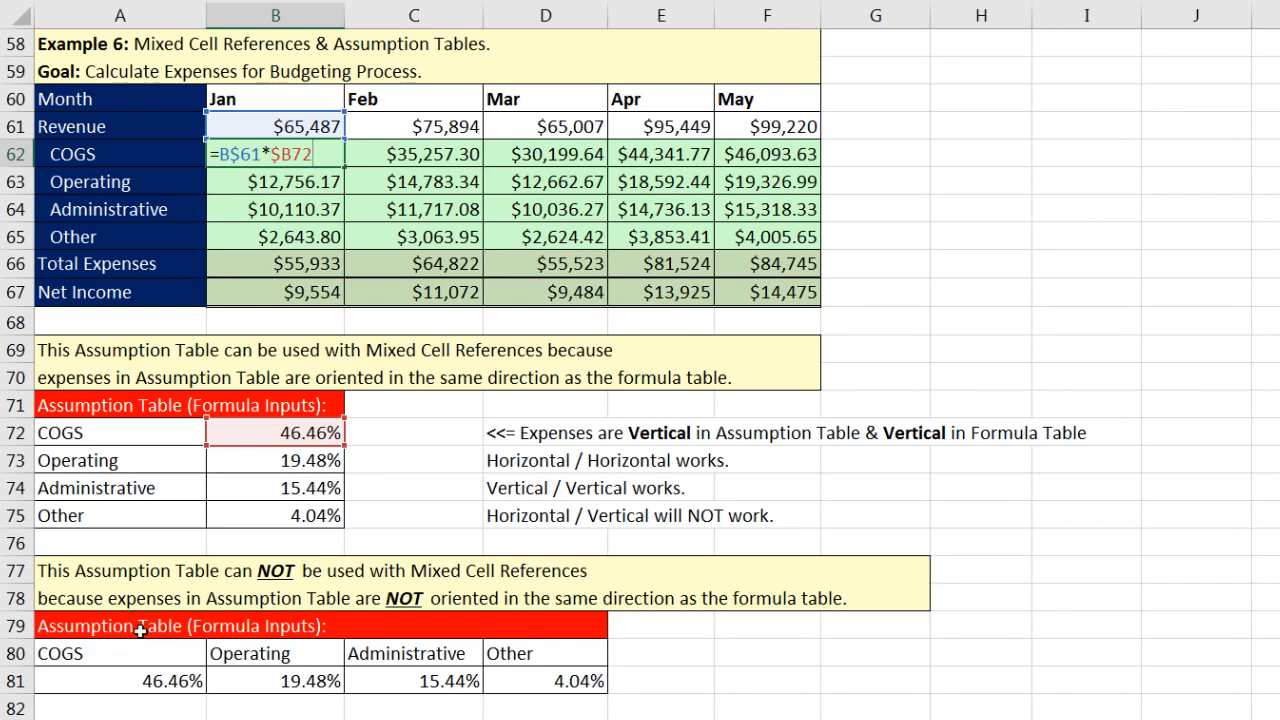
{"action": "key", "text": "ctrl+Return"}
{"action": "left_click_drag", "start_coordinate": [126, 158], "coordinate": [126, 246]}
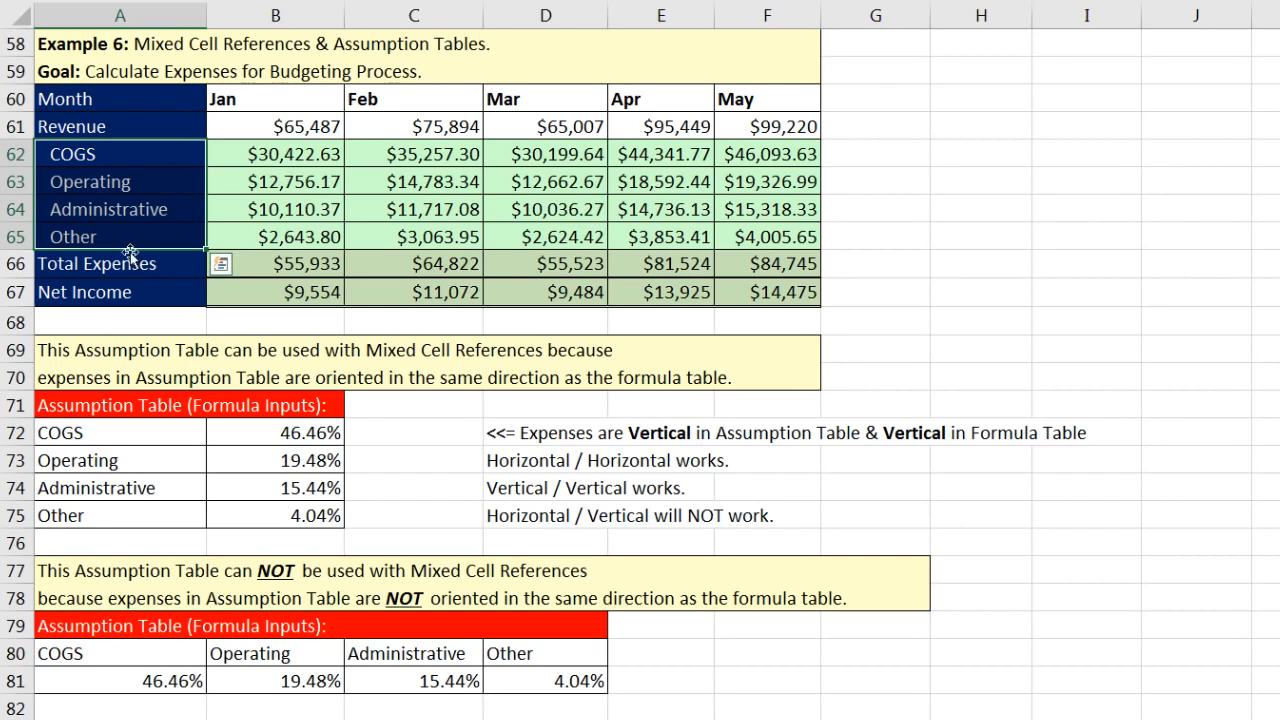
{"action": "left_click", "coordinate": [250, 160]}
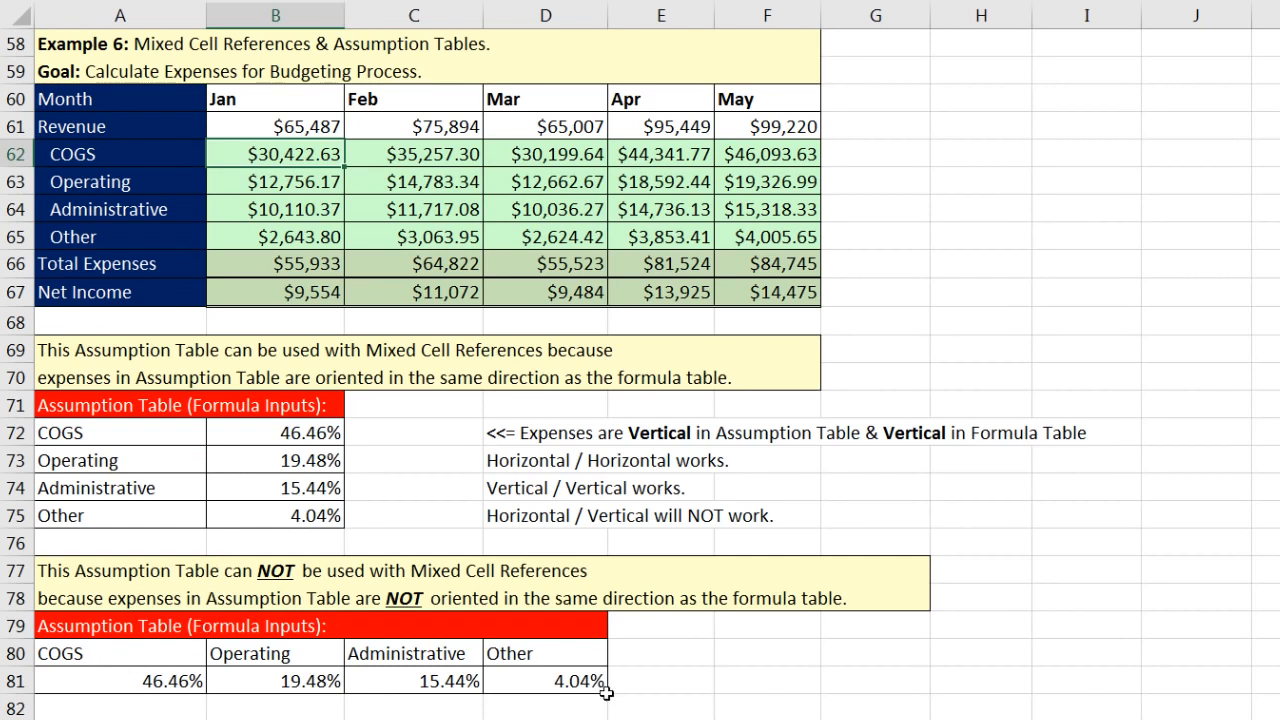
{"action": "double_click", "coordinate": [265, 157]}
{"action": "key", "text": "Escape"}
- Compare the orientation of the expense labels in the budget table with the vertical assumption table A72:B75 and the horizontal one A80:D81
{"action": "left_click_drag", "start_coordinate": [138, 160], "coordinate": [141, 242]}
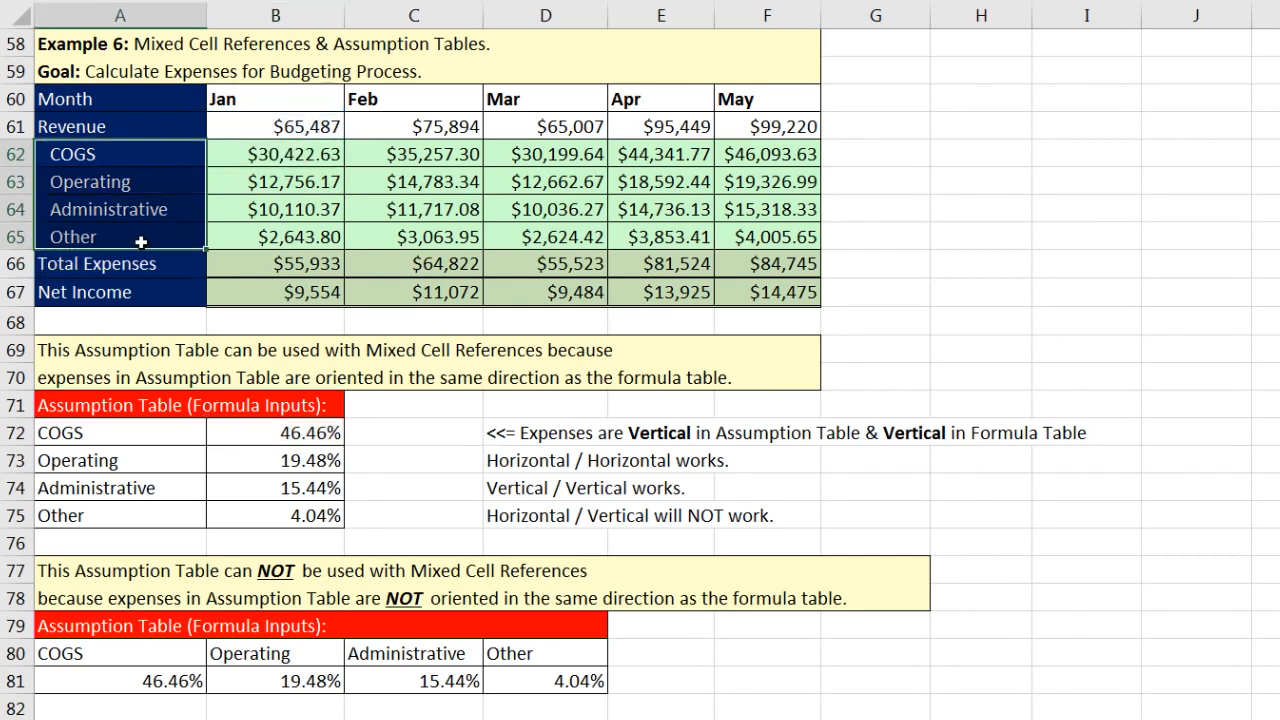
{"action": "left_click_drag", "start_coordinate": [150, 432], "coordinate": [270, 524]}
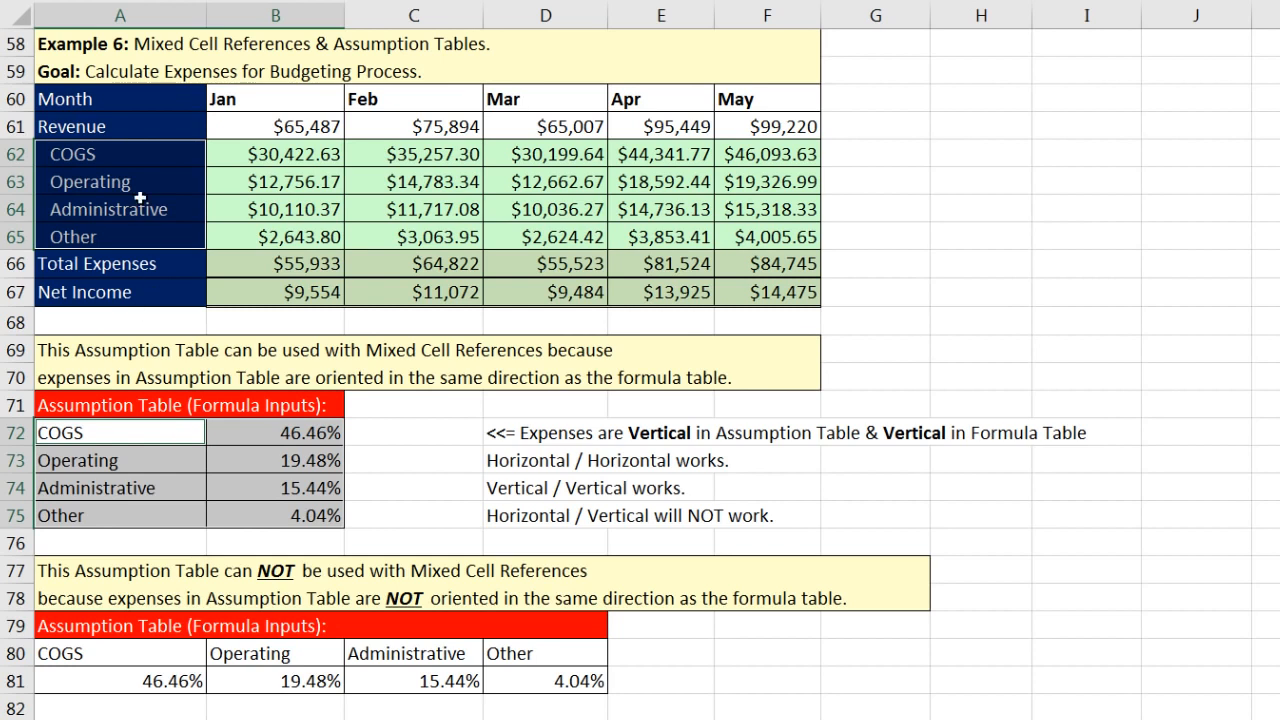
{"action": "left_click_drag", "start_coordinate": [127, 160], "coordinate": [760, 234]}
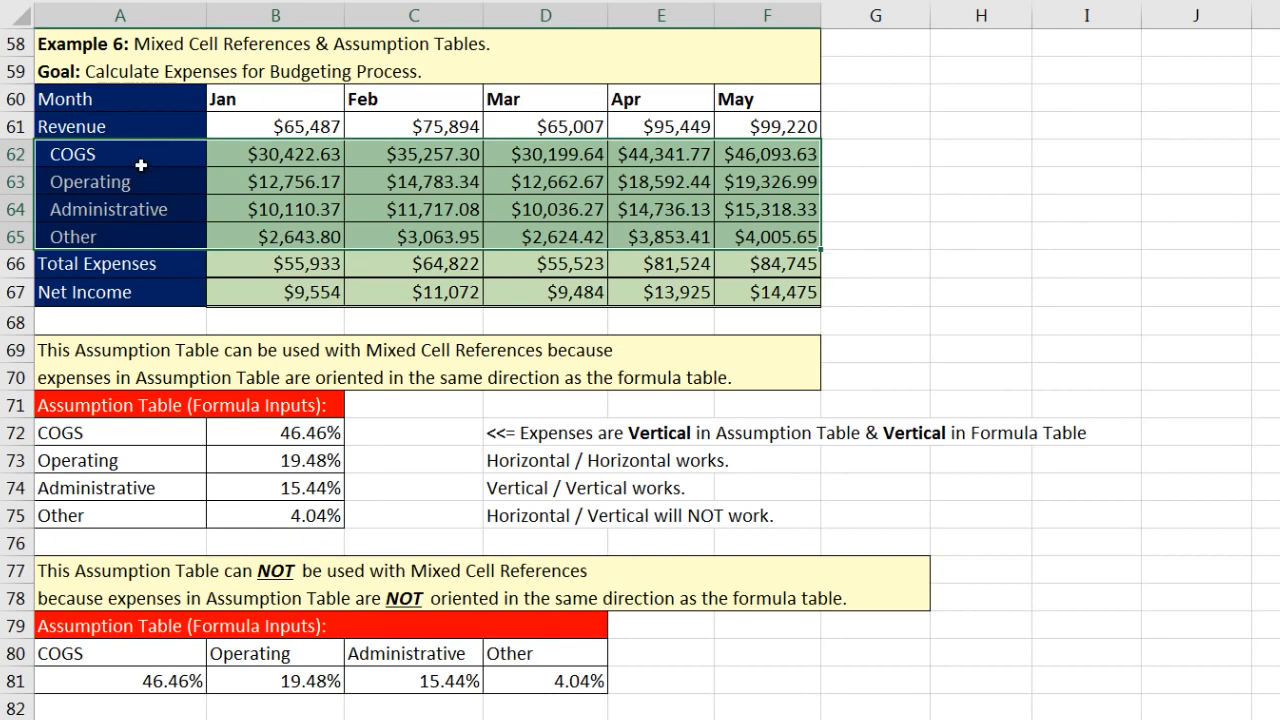
{"action": "left_click_drag", "start_coordinate": [129, 653], "coordinate": [505, 683]}
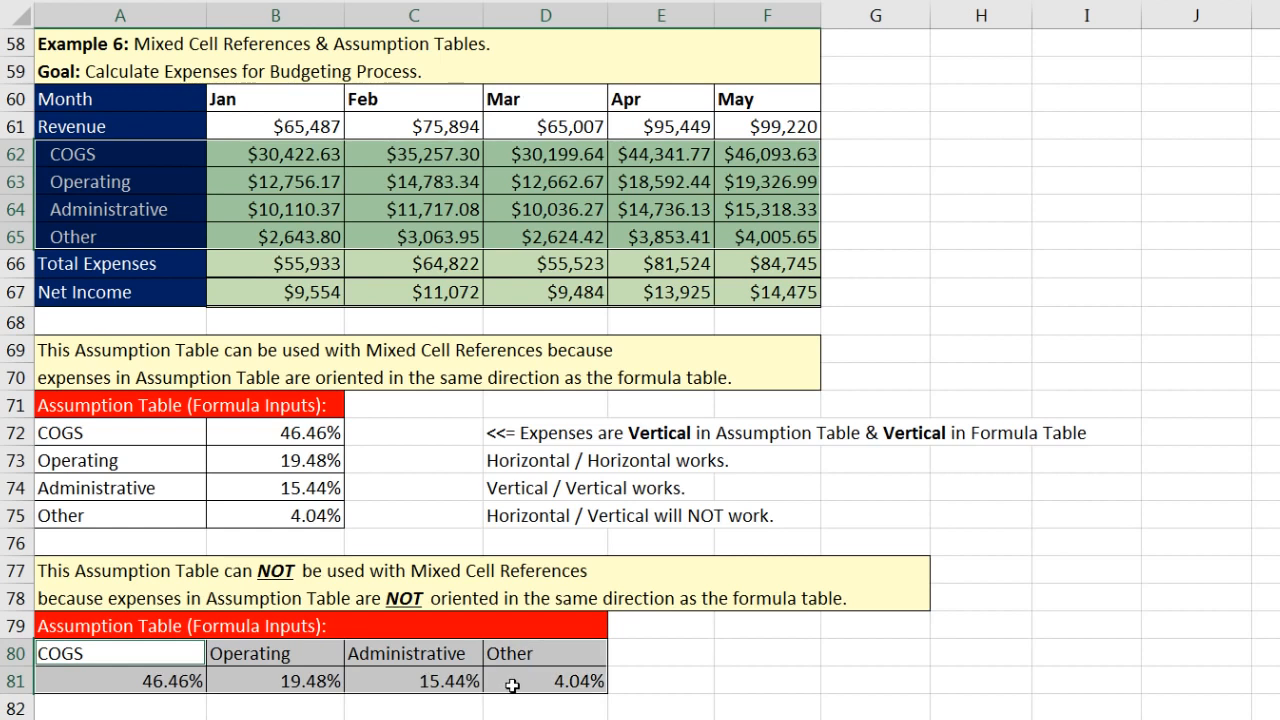
{"action": "left_click_drag", "start_coordinate": [150, 161], "coordinate": [112, 237]}
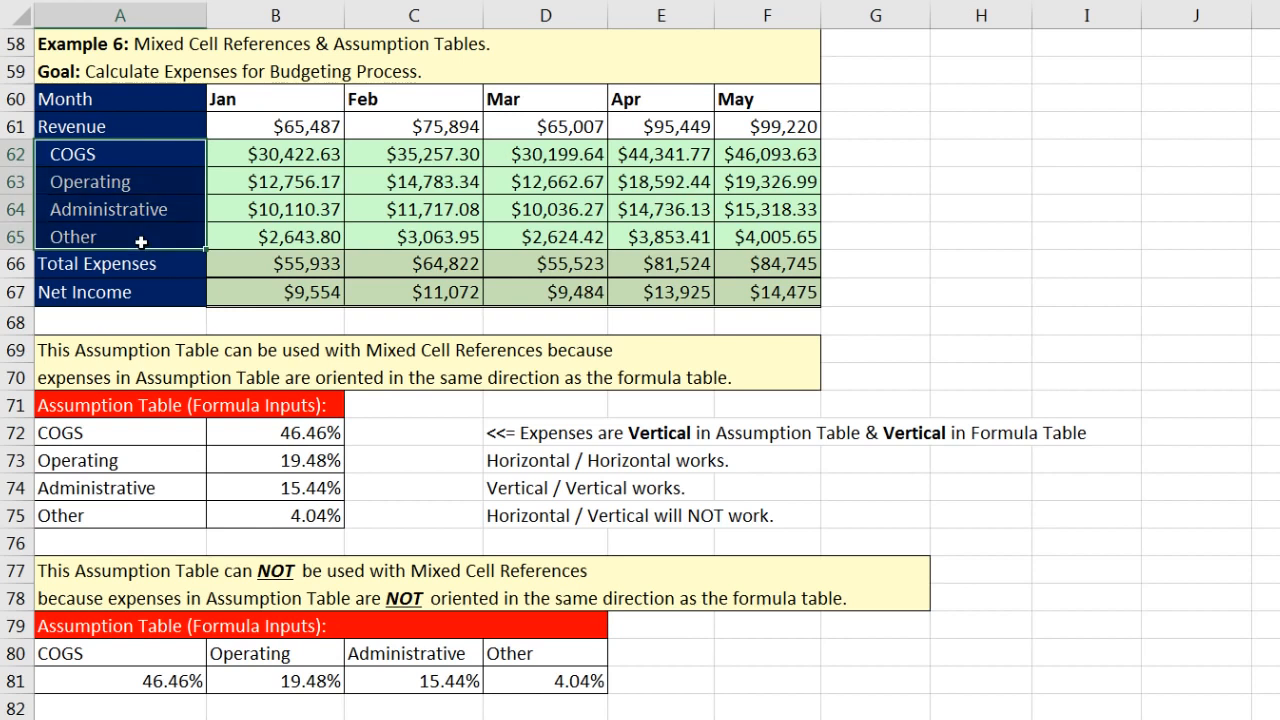
{"action": "left_click_drag", "start_coordinate": [100, 655], "coordinate": [596, 681]}
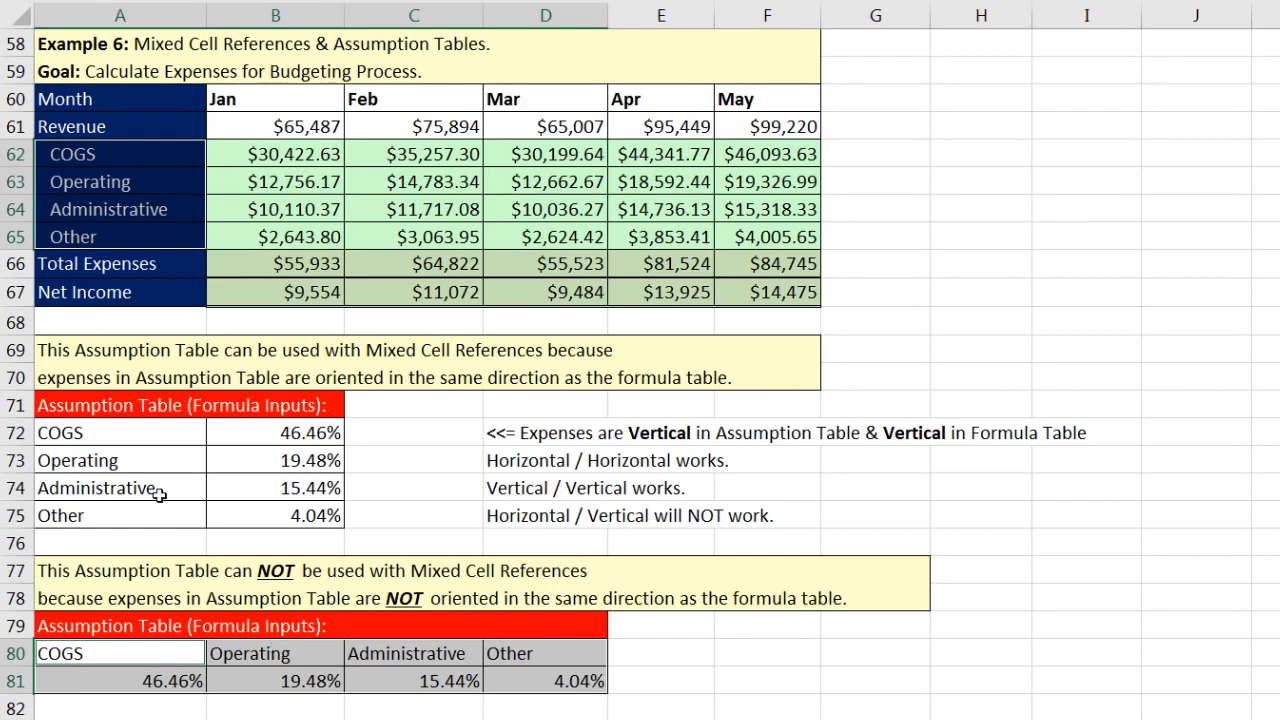
{"action": "left_click_drag", "start_coordinate": [88, 440], "coordinate": [297, 526]}
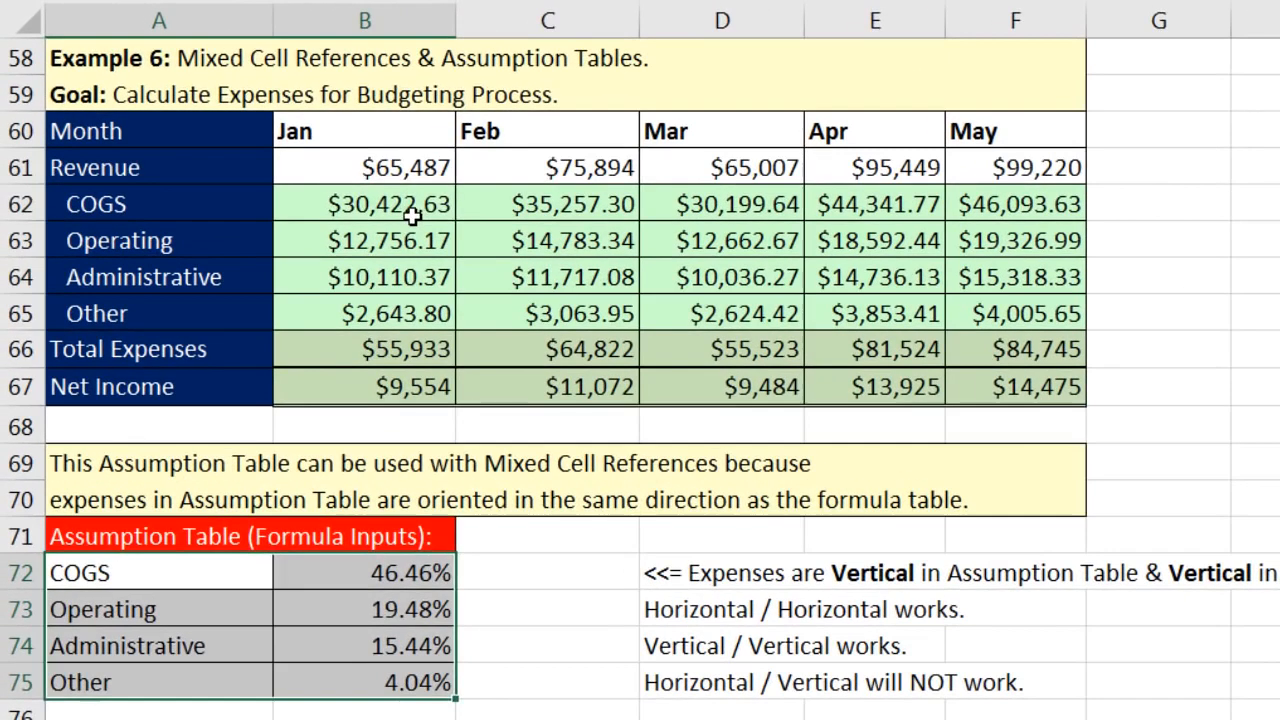
- Review the two mixed references in the January COGS formula in B62
{"action": "left_click", "coordinate": [412, 215]}
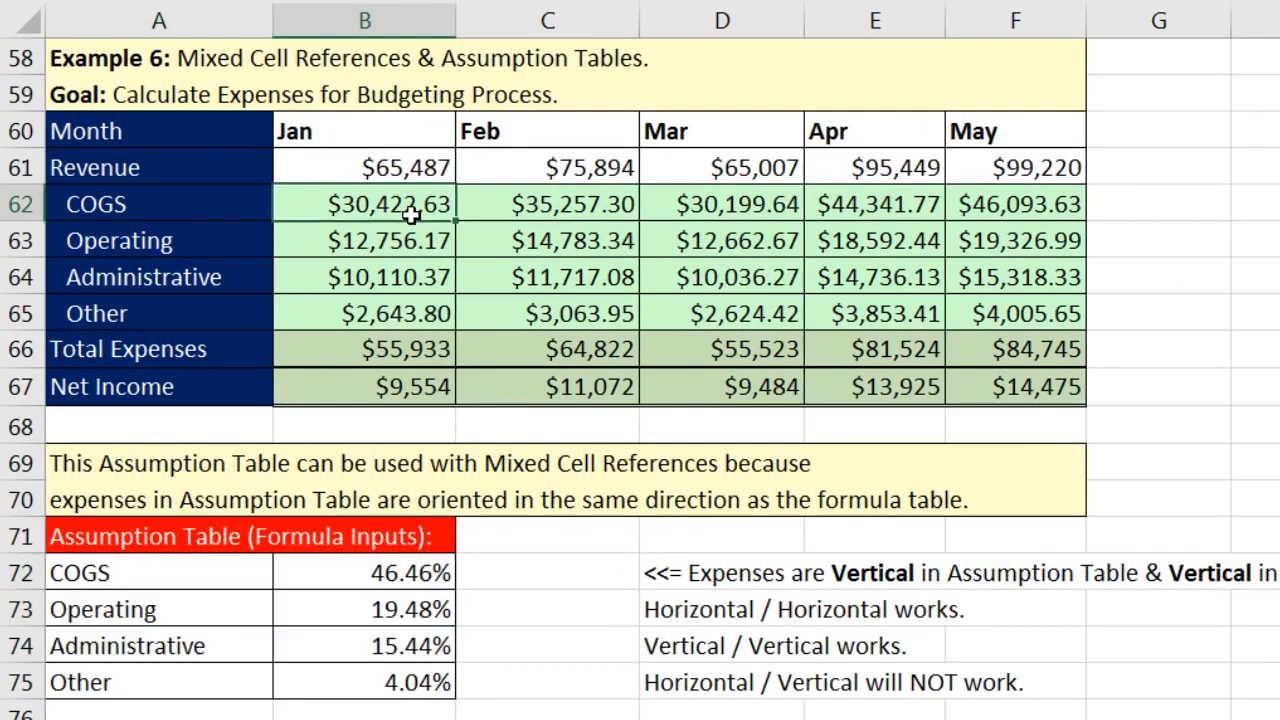
{"action": "key", "text": "F2"}
{"action": "double_click", "coordinate": [318, 204]}
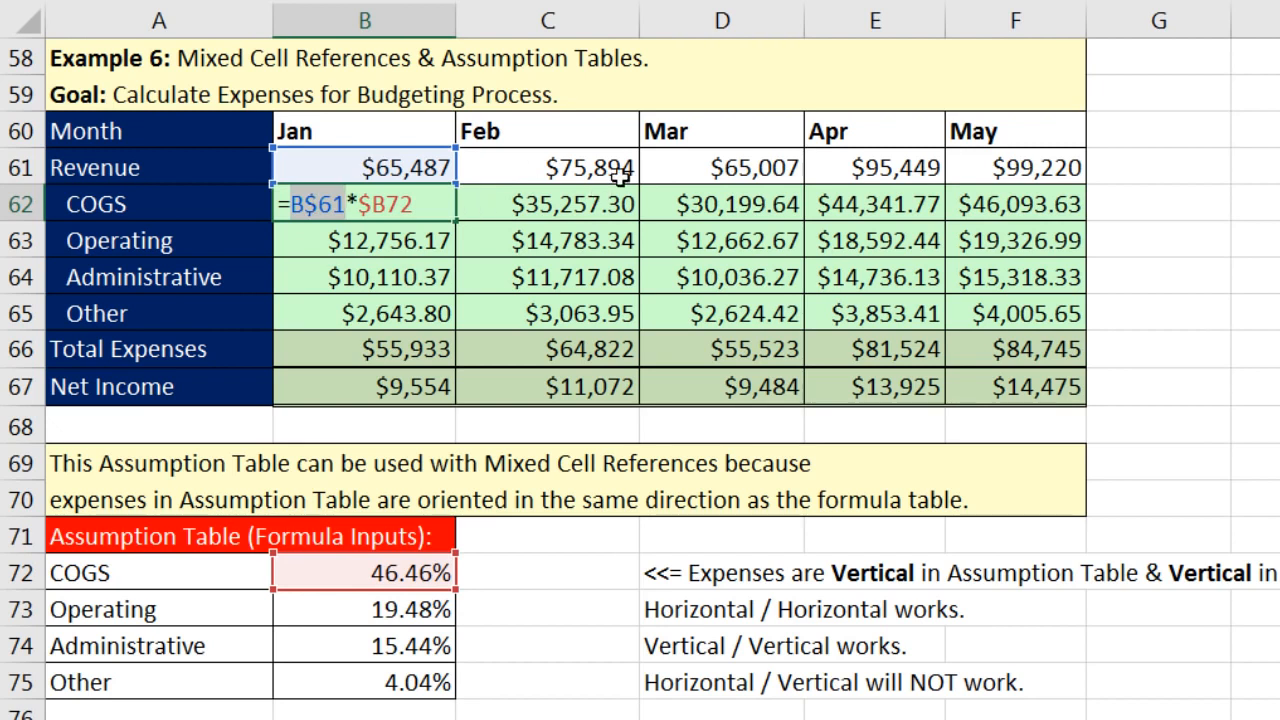
{"action": "double_click", "coordinate": [410, 205]}
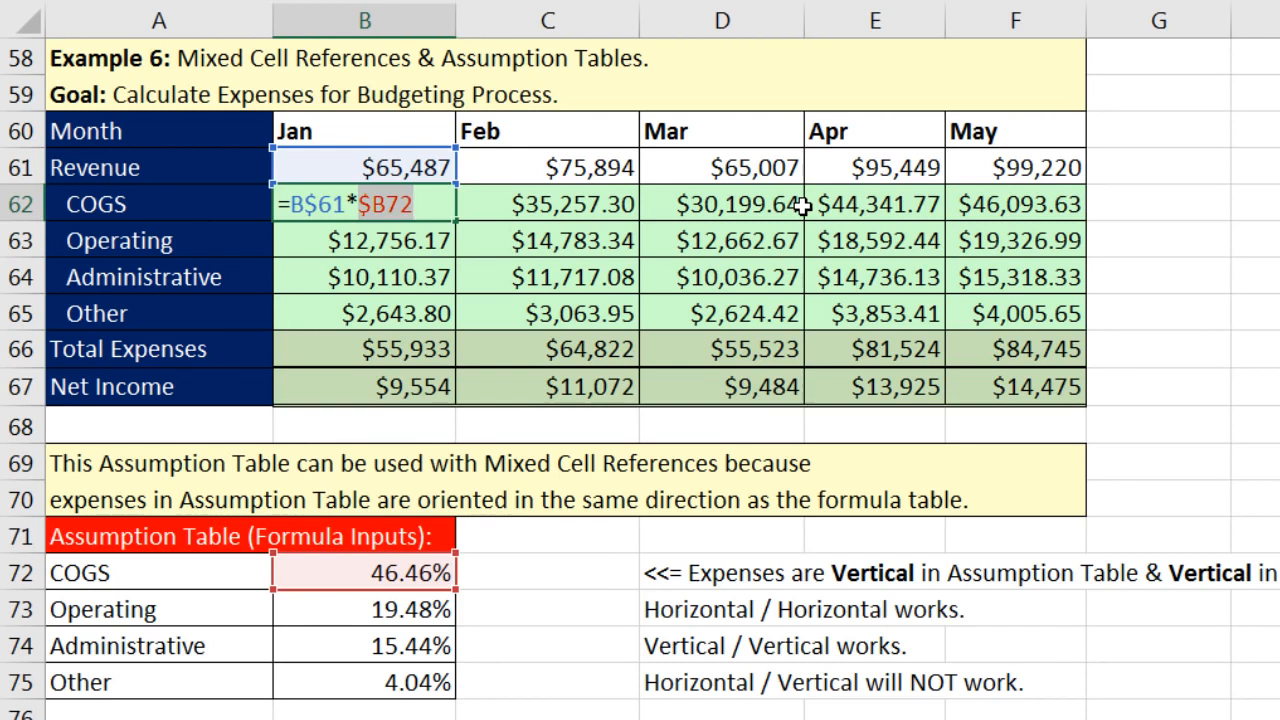
{"action": "key", "text": "ctrl+Return"}
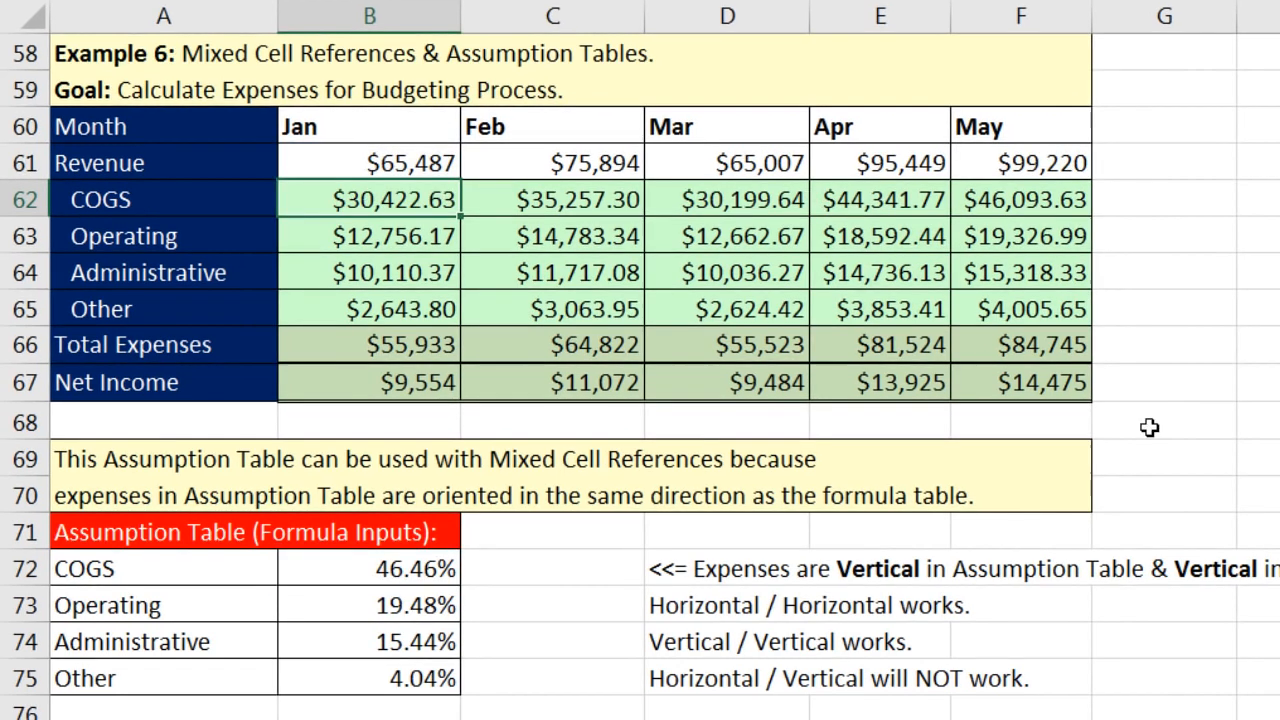
- Wrap the expense formula for B62:F65 in ROUND as =ROUND(B$61*$B72,2) and enter it into all selected cells at once
{"action": "left_click_drag", "start_coordinate": [390, 199], "coordinate": [987, 305]}
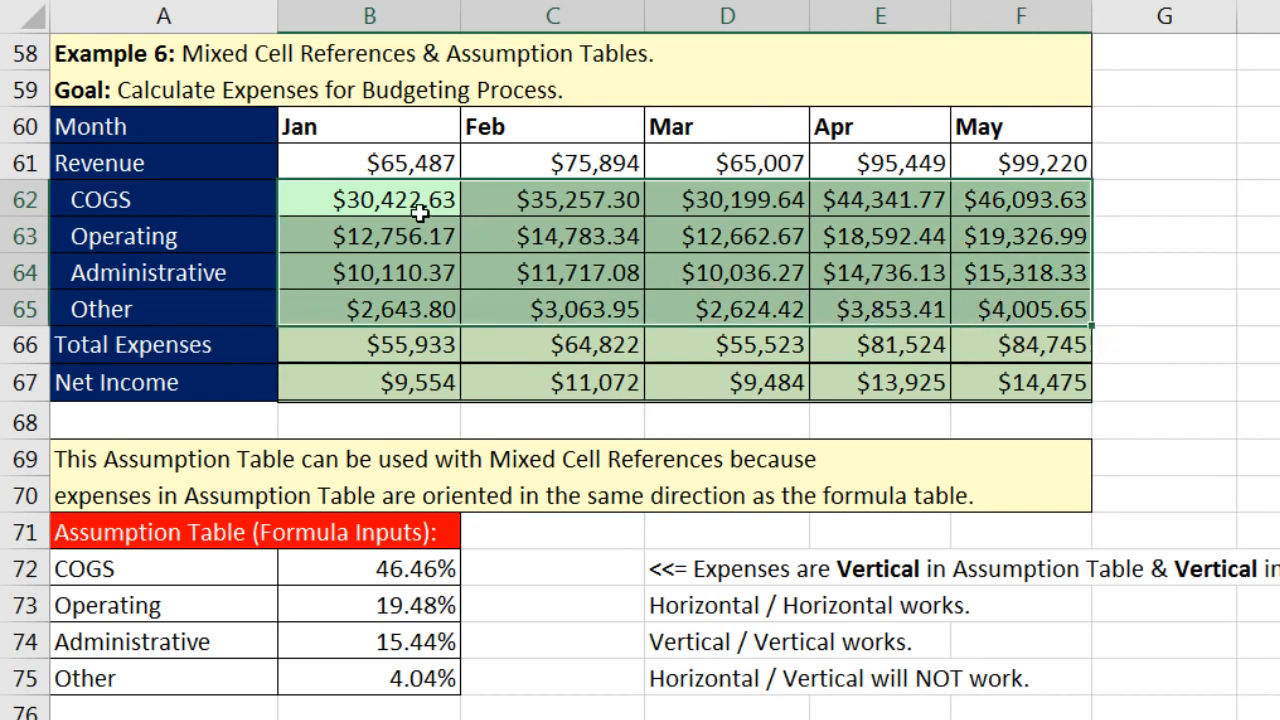
{"action": "key", "text": "F2"}
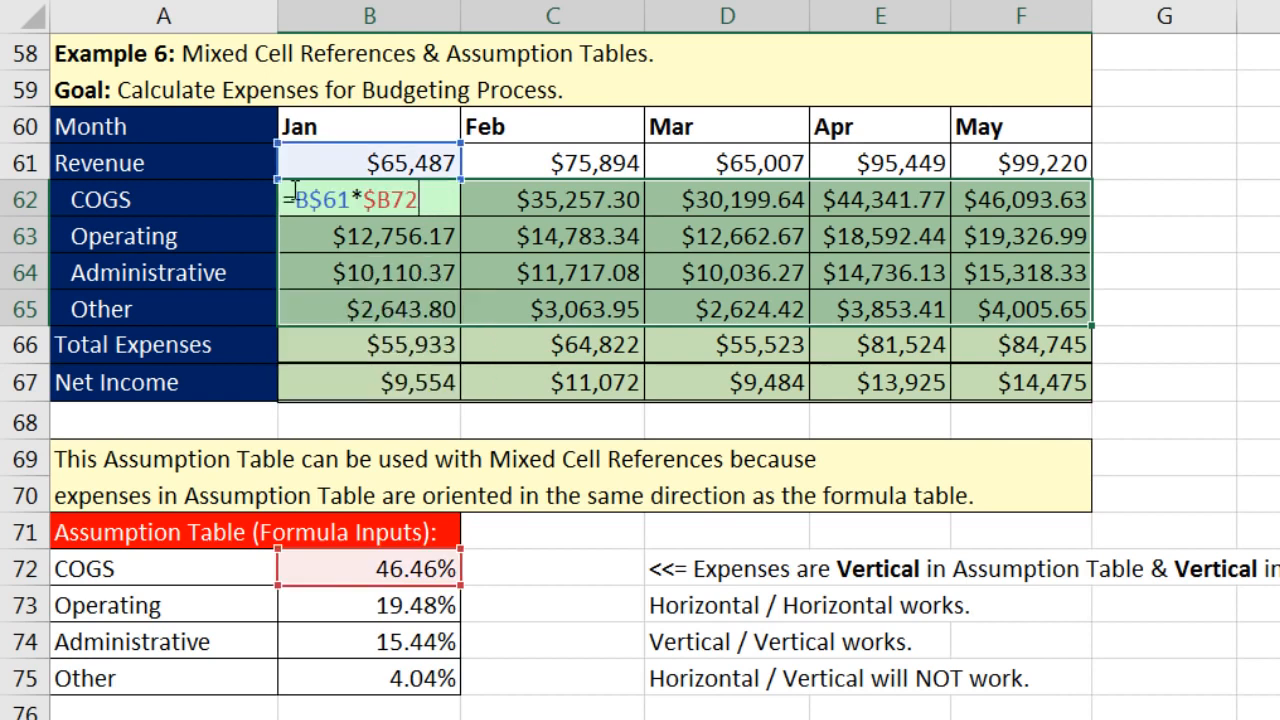
{"action": "key", "text": "Home"}
{"action": "key", "text": "Right"}
{"action": "type", "text": "round"}
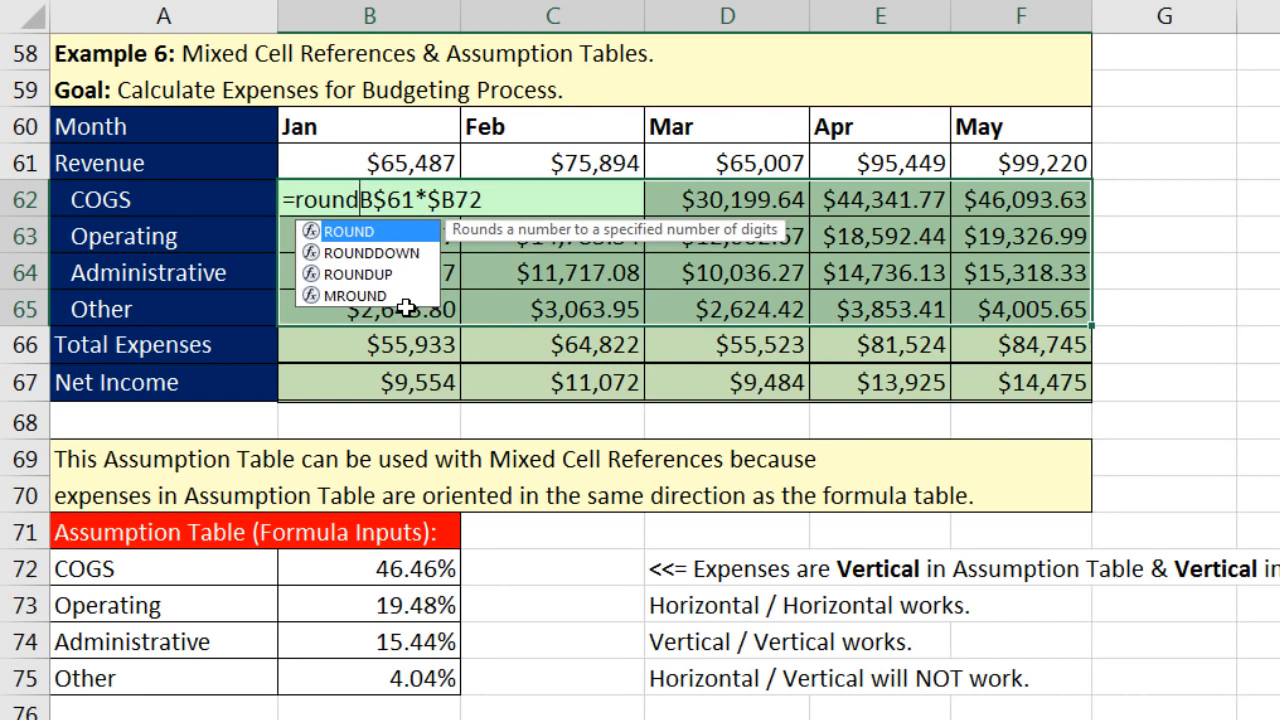
{"action": "key", "text": "Tab"}
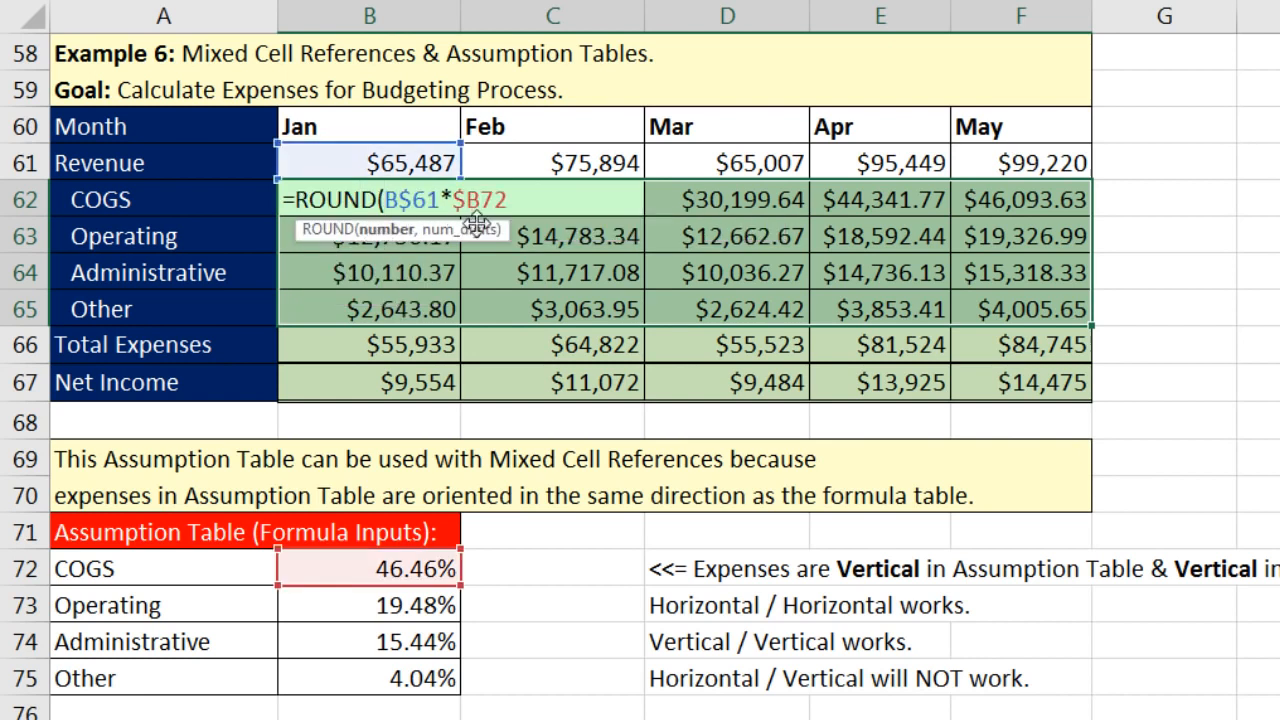
{"action": "left_click", "coordinate": [524, 202]}
{"action": "type", "text": ","}
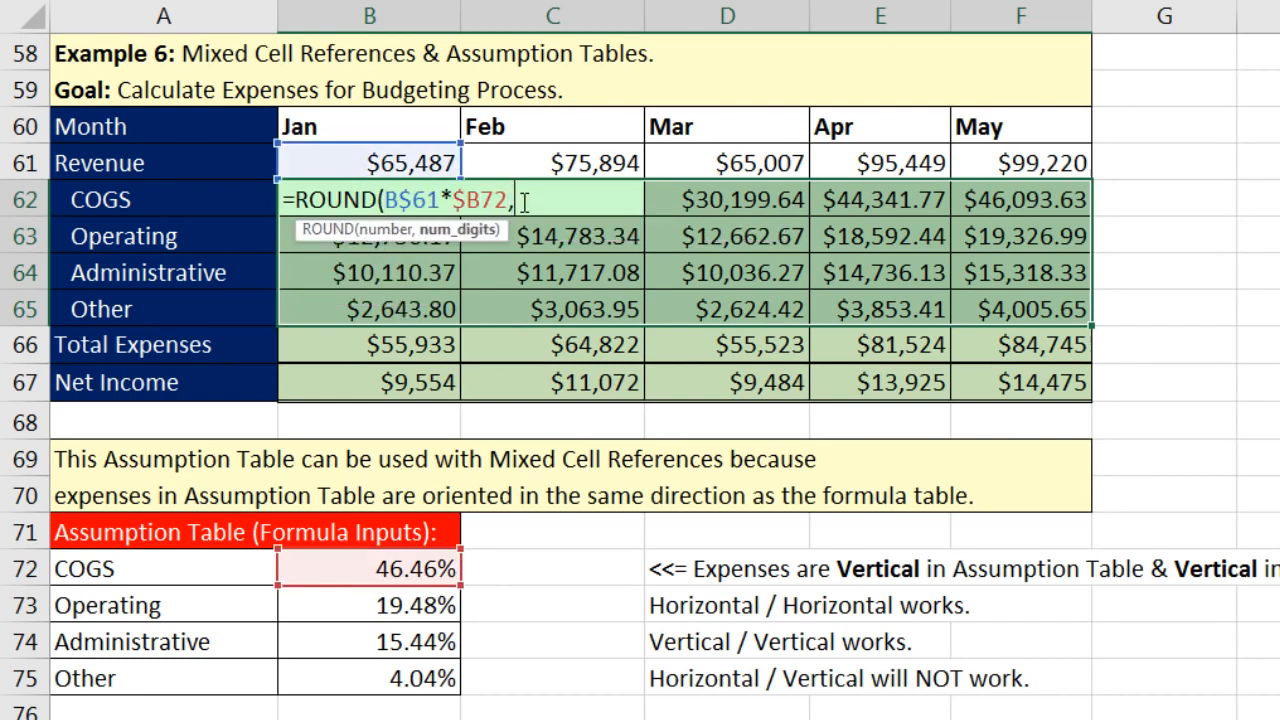
{"action": "type", "text": "2)"}
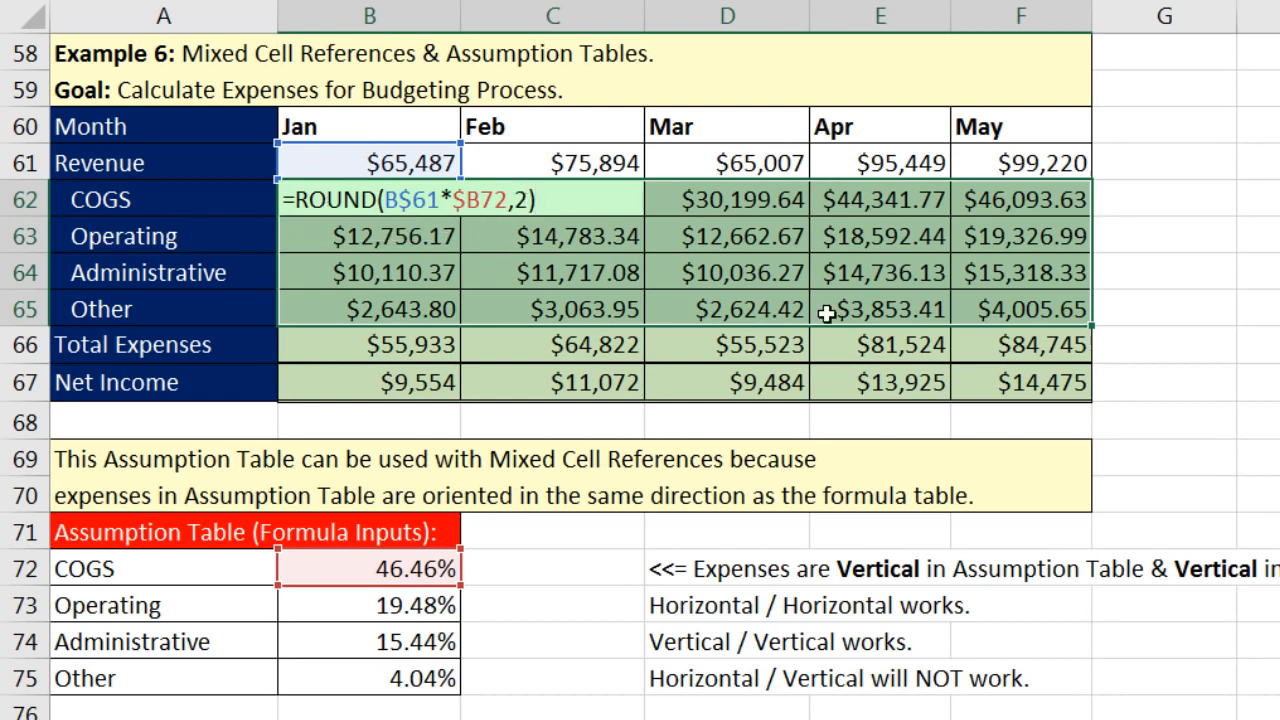
{"action": "key", "text": "ctrl+Return"}
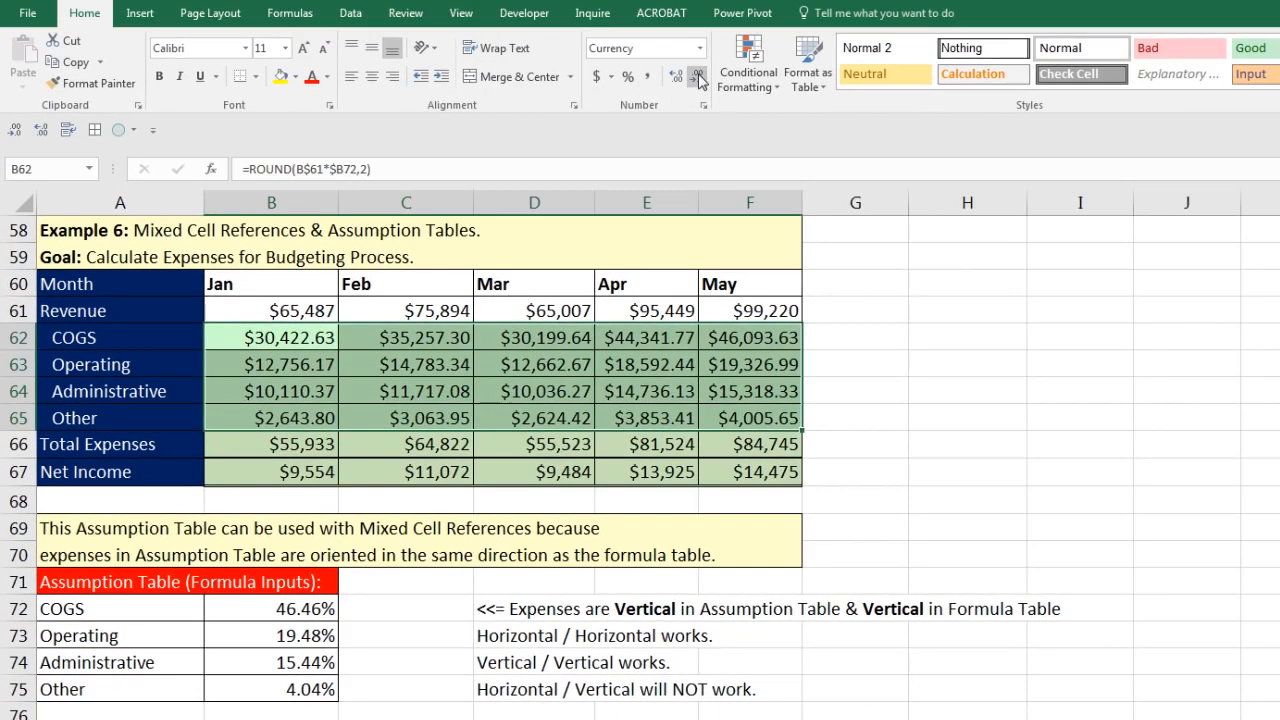
- Reduce the displayed decimals of the expense amounts in B62:F65 to zero places
{"action": "left_click", "coordinate": [697, 76]}
{"action": "left_click", "coordinate": [697, 76]}
{"action": "left_click", "coordinate": [305, 340]}
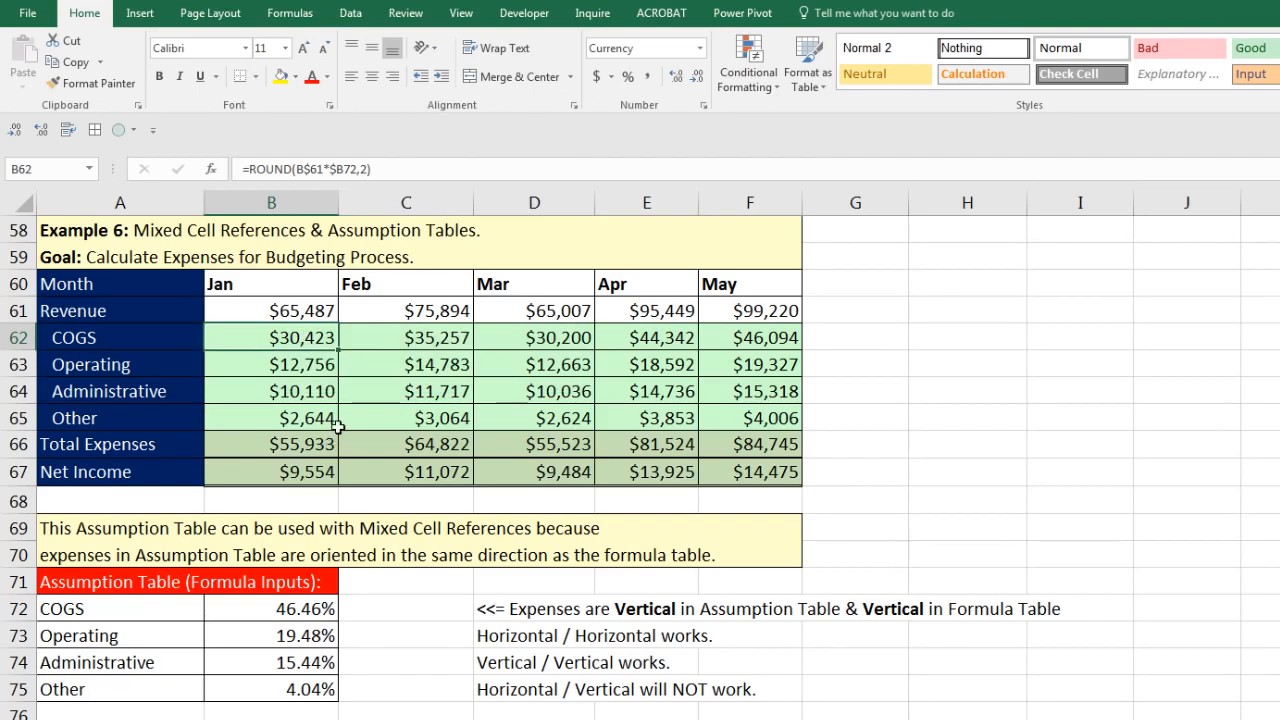
- In Example 7's common sized income statement, build the October Revenue formula in E90 as =B90/B90
{"action": "scroll", "coordinate": [338, 424], "scroll_direction": "down", "scroll_amount": 8}
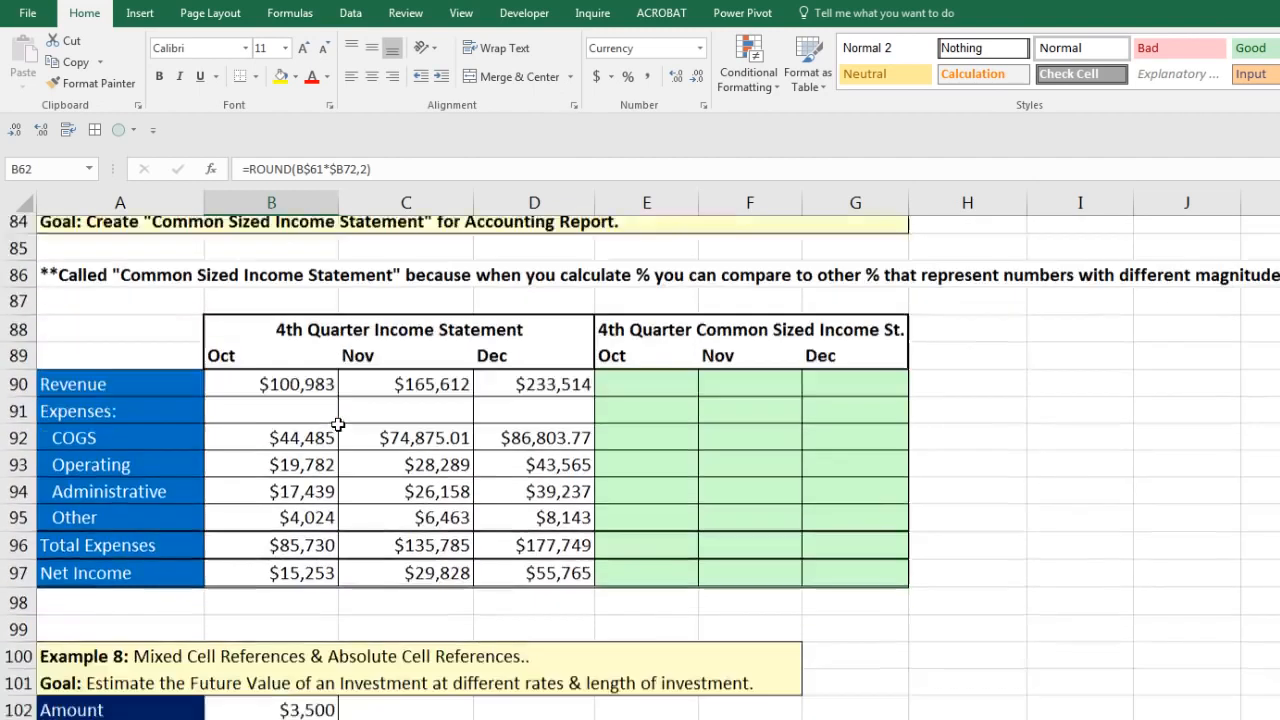
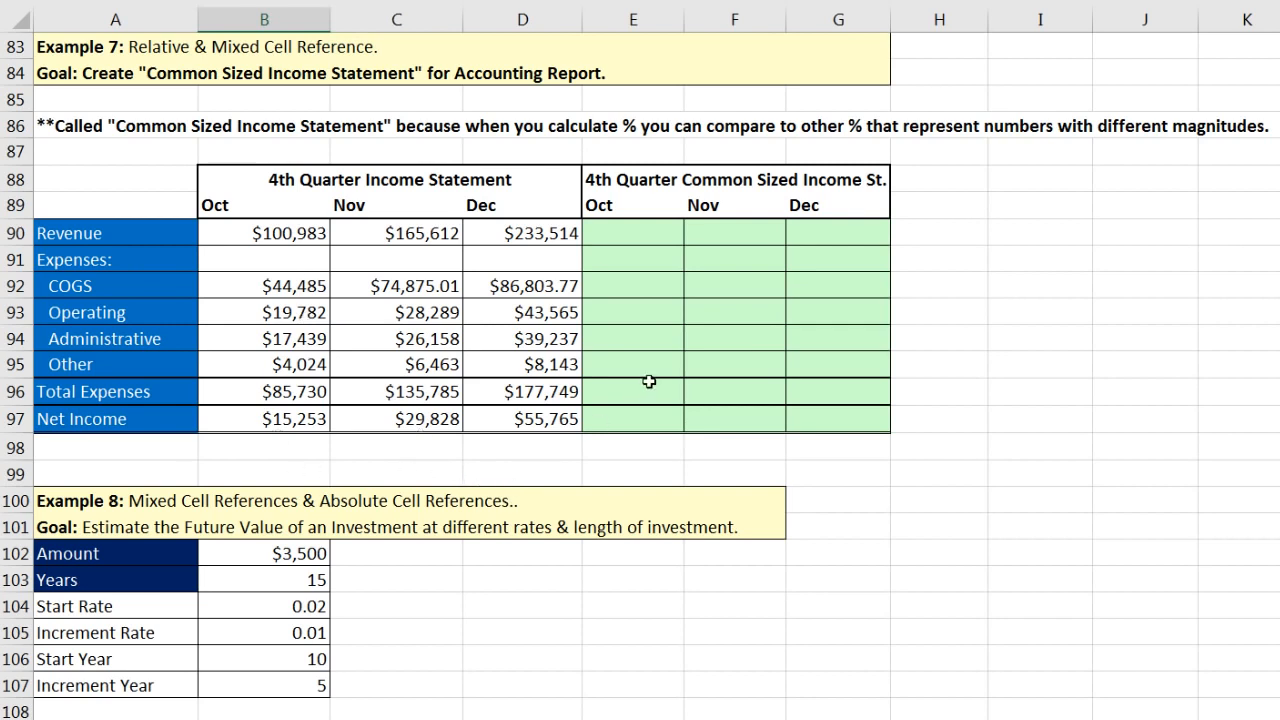
{"action": "left_click", "coordinate": [647, 241]}
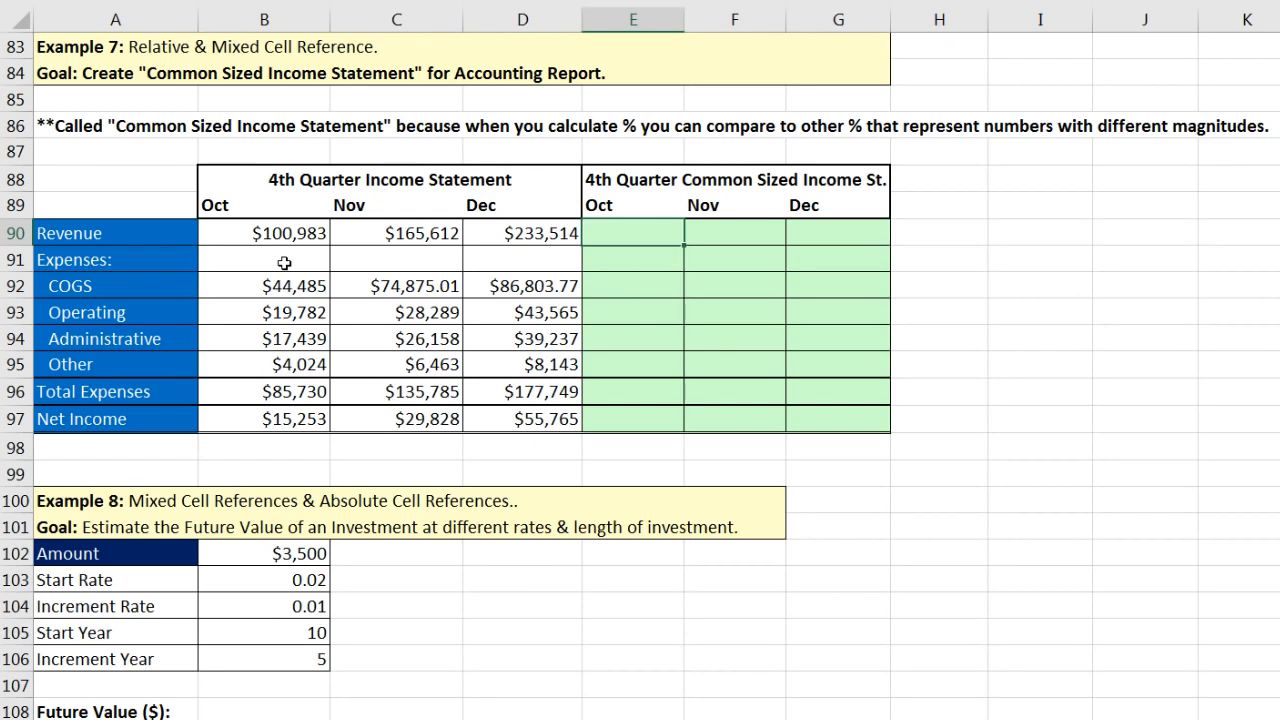
{"action": "left_click", "coordinate": [703, 236]}
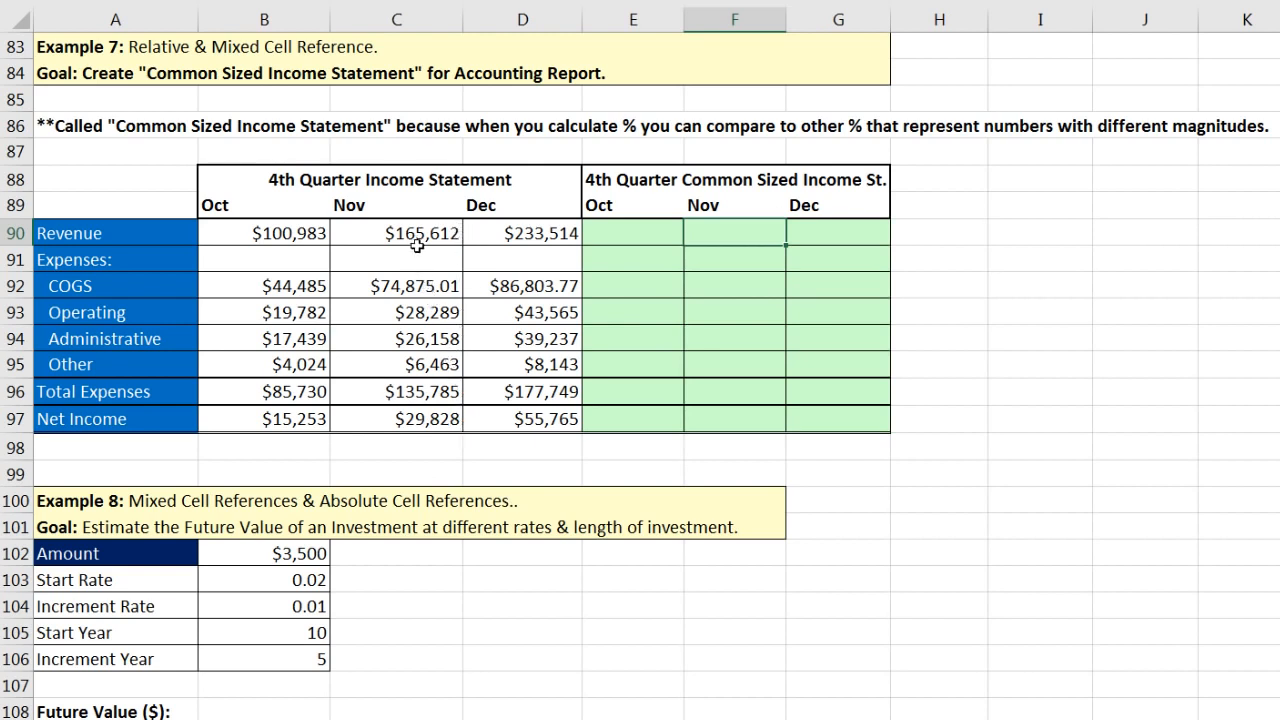
{"action": "left_click", "coordinate": [613, 236]}
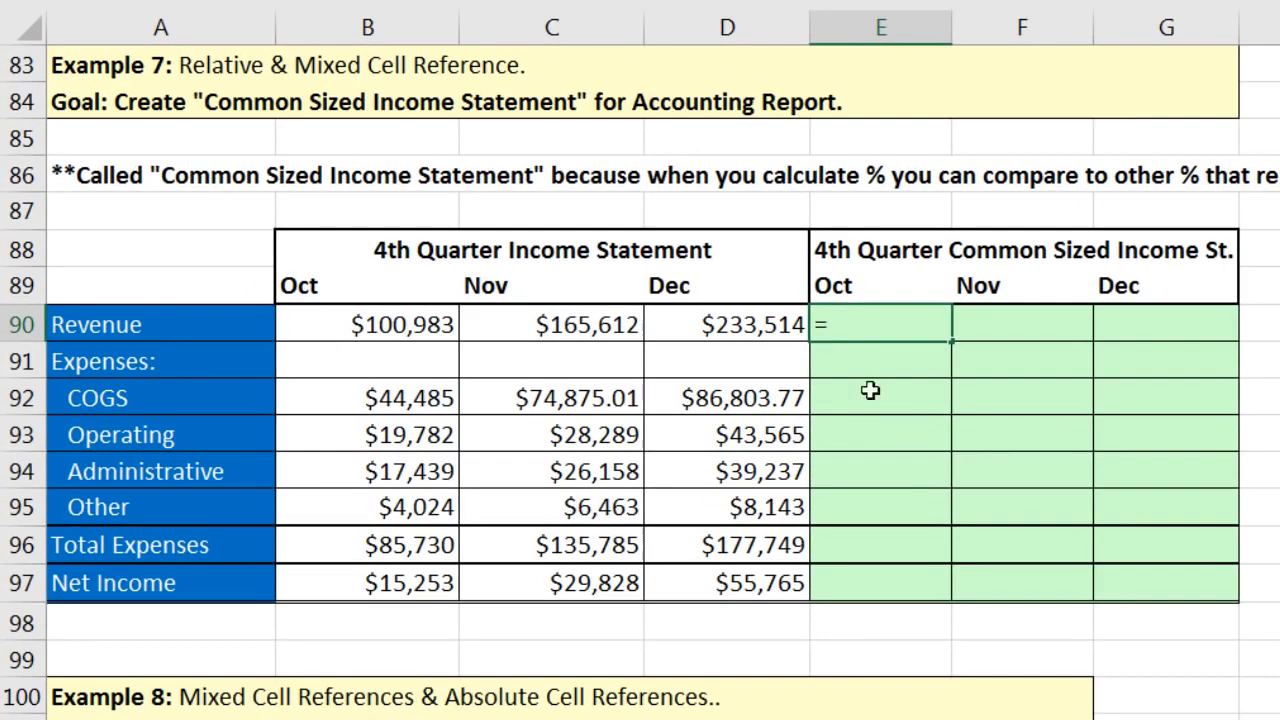
{"action": "left_click", "coordinate": [398, 318]}
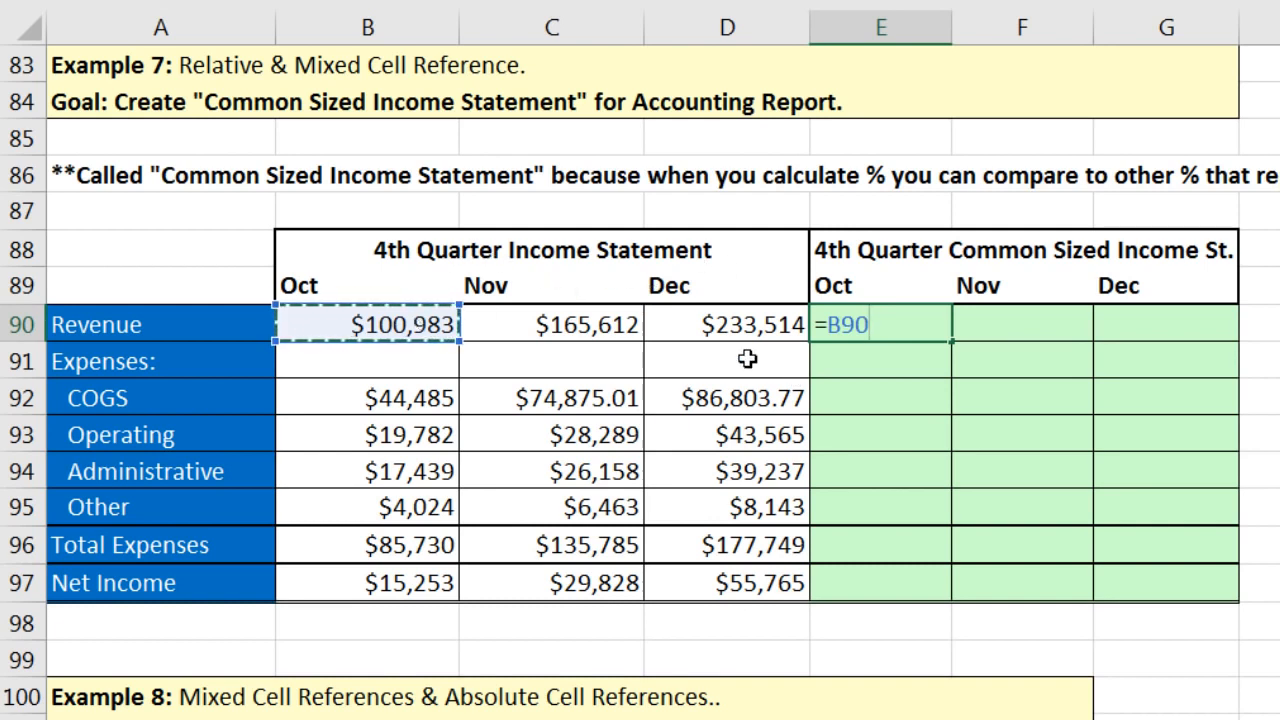
{"action": "type", "text": "/"}
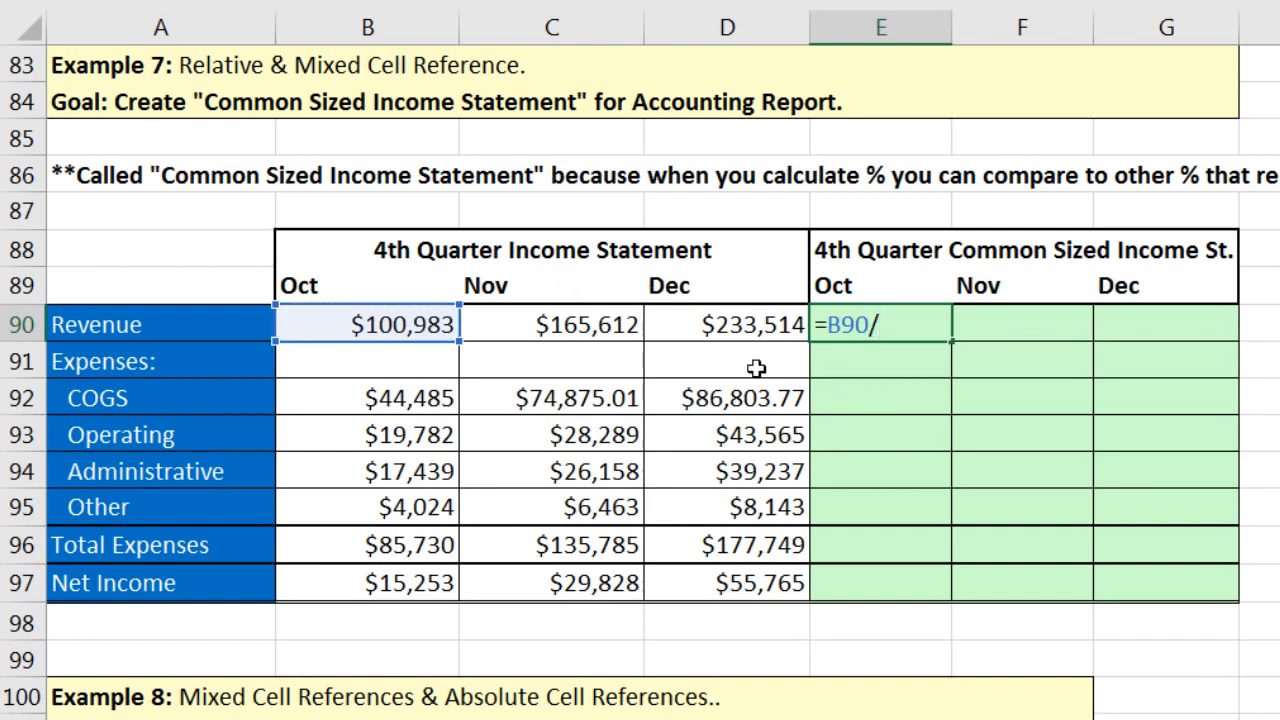
{"action": "left_click", "coordinate": [398, 322]}
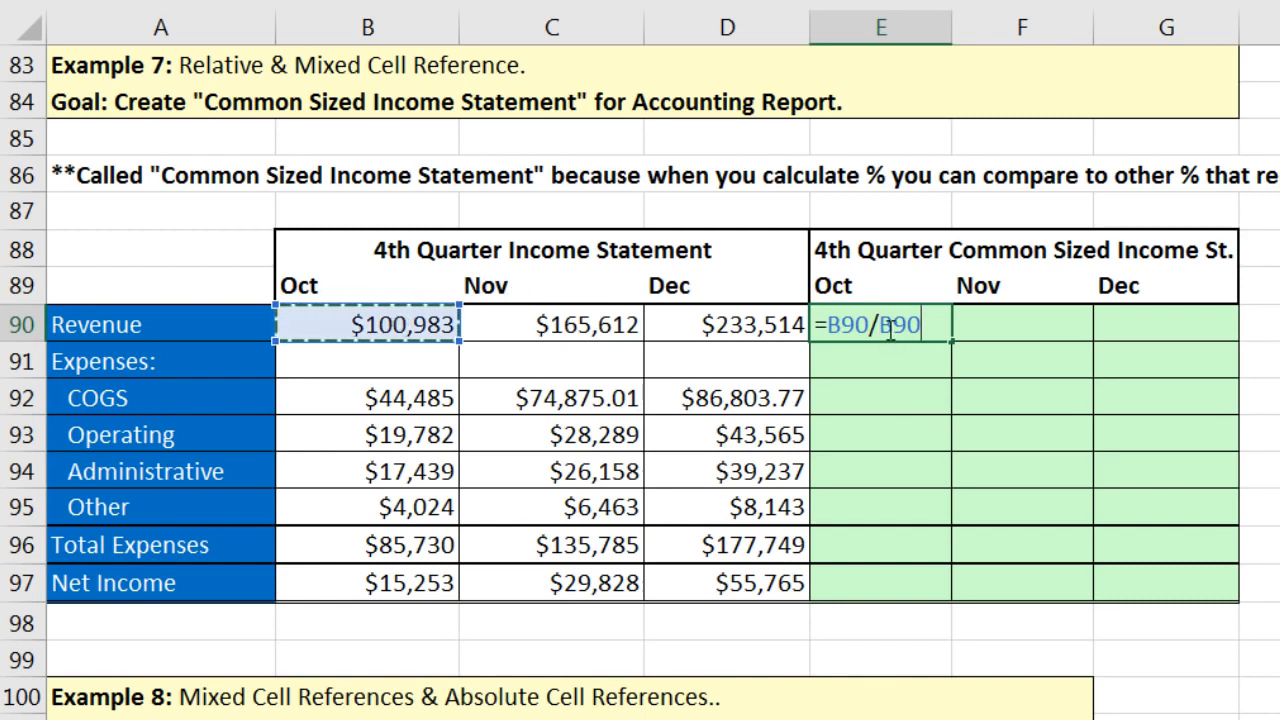
- Lock only the row of the divisor so the formula reads =B90/B$90, and enter it in E90
{"action": "left_click_drag", "start_coordinate": [880, 330], "coordinate": [921, 330]}
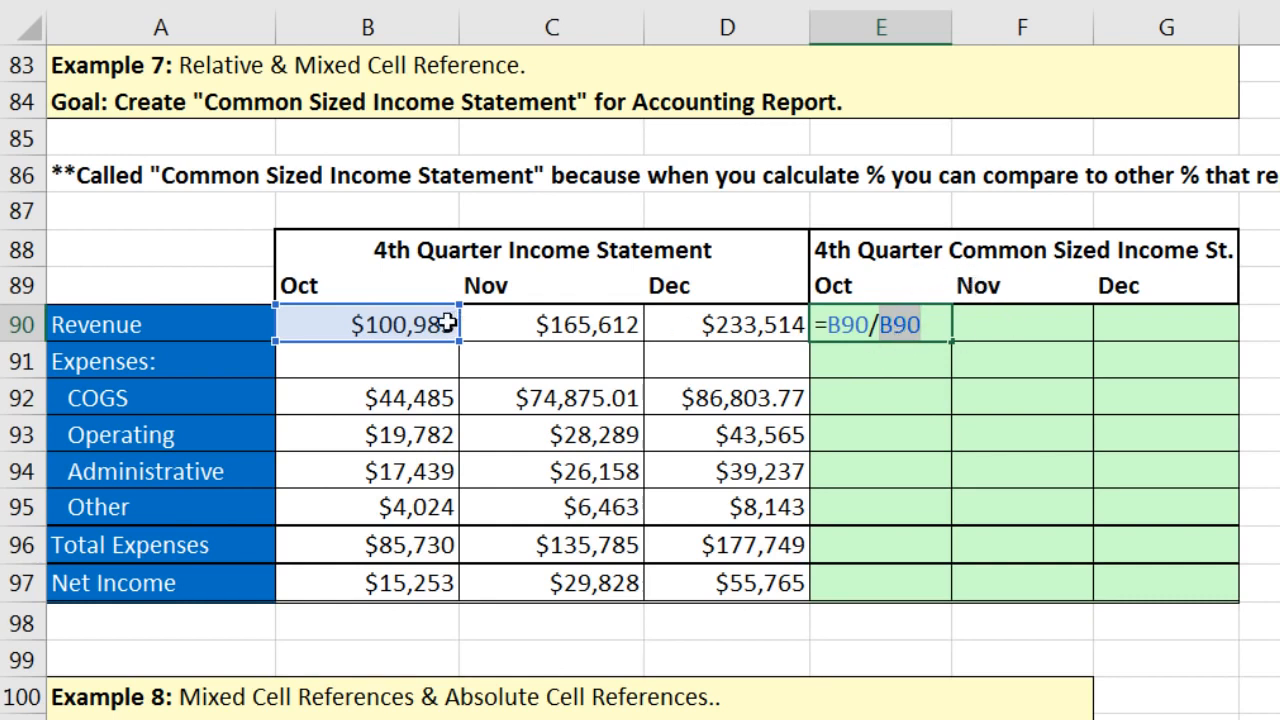
{"action": "left_click", "coordinate": [896, 336]}
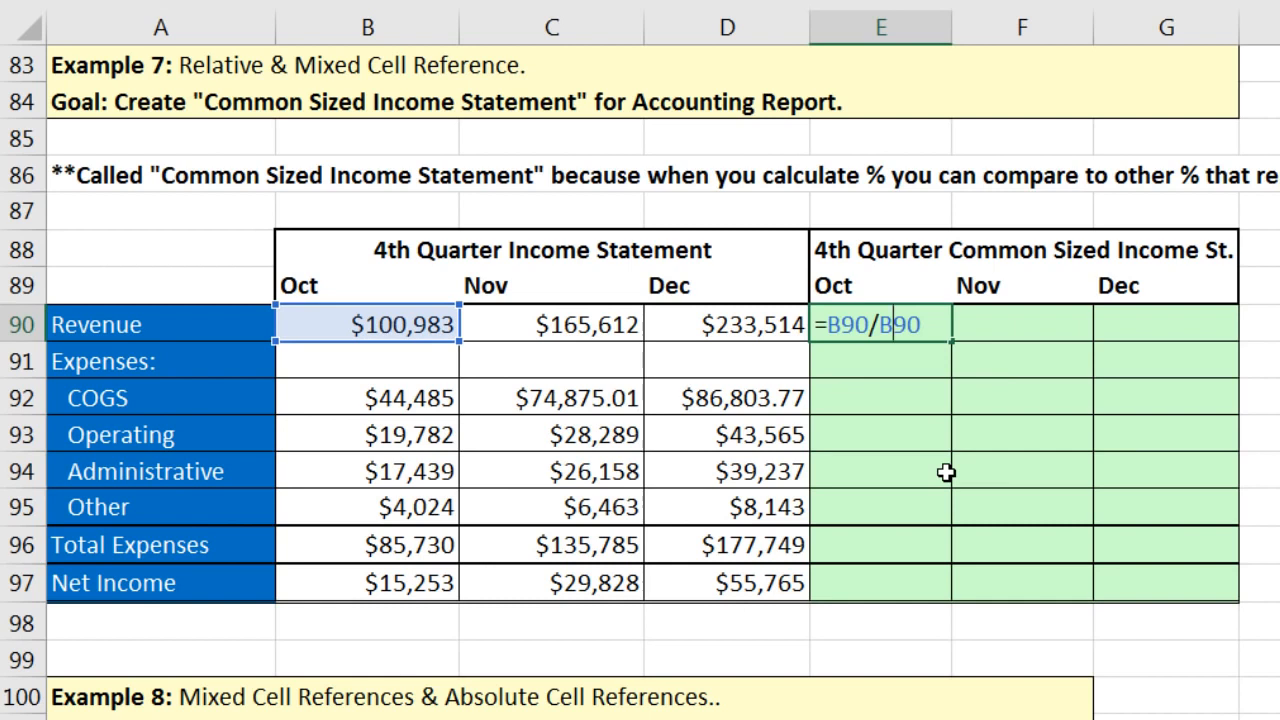
{"action": "key", "text": "F4"}
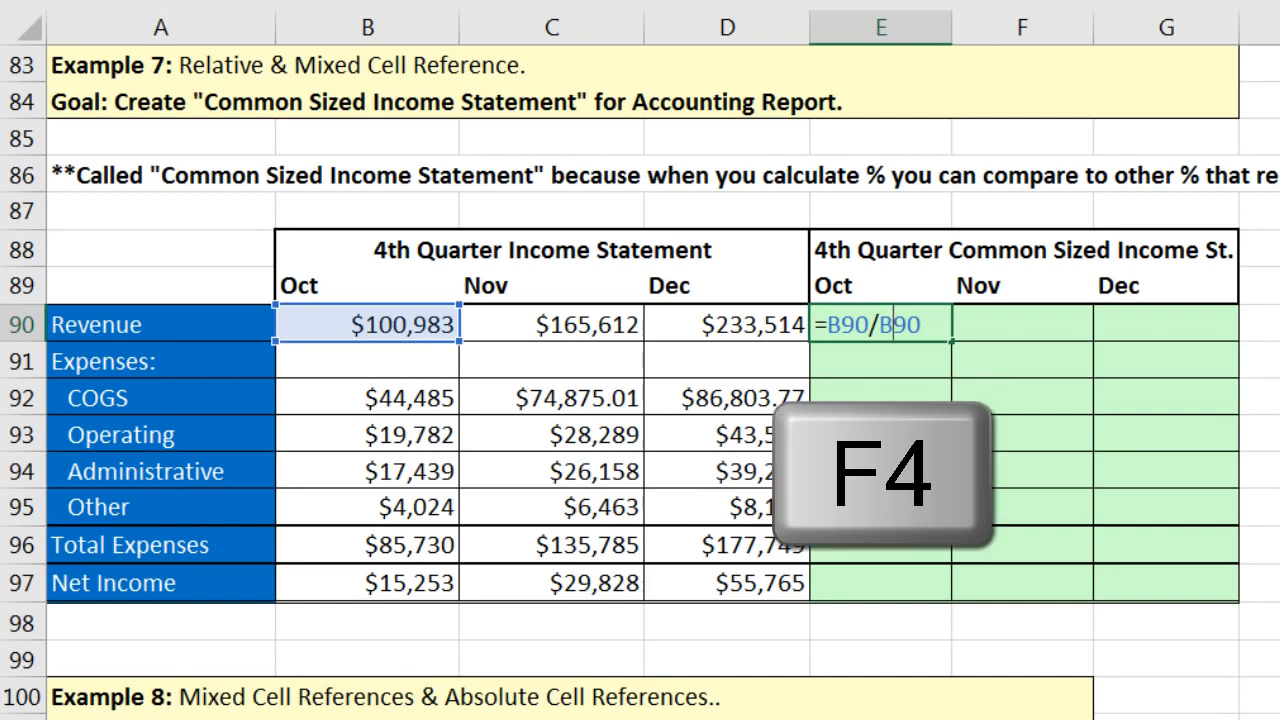
{"action": "key", "text": "F4"}
{"action": "key", "text": "F4"}
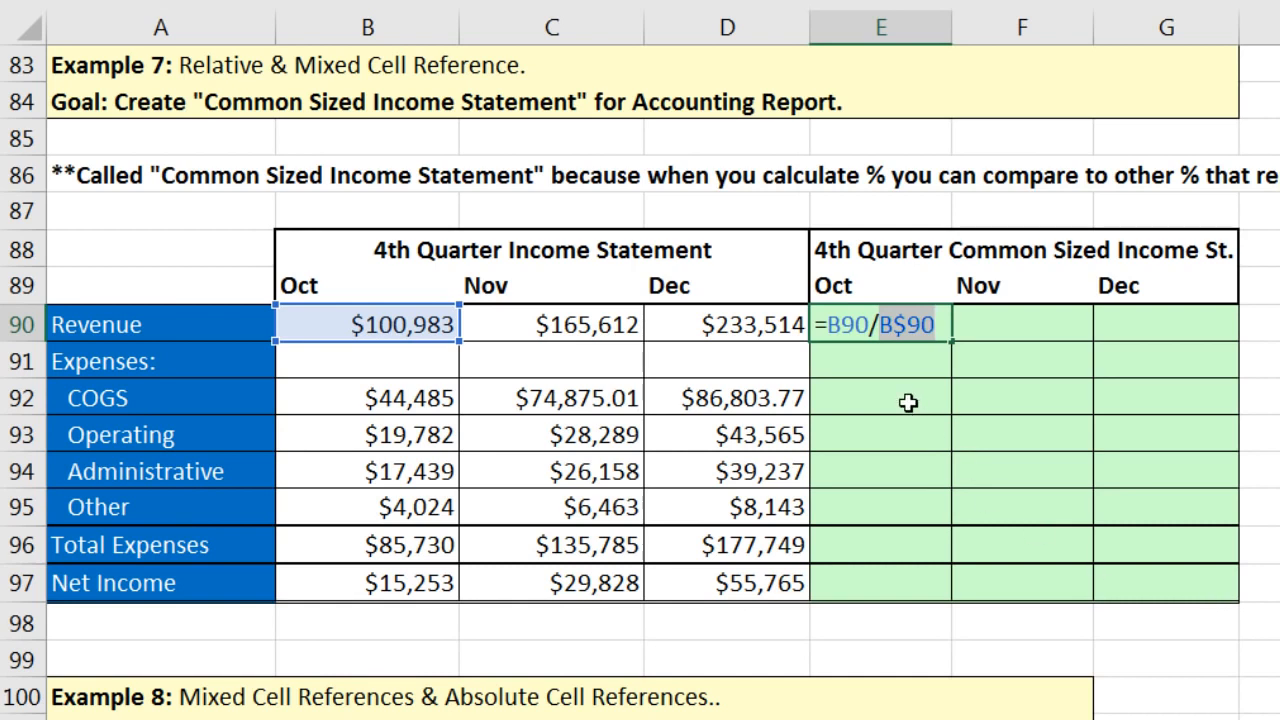
{"action": "key", "text": "ctrl+Return"}
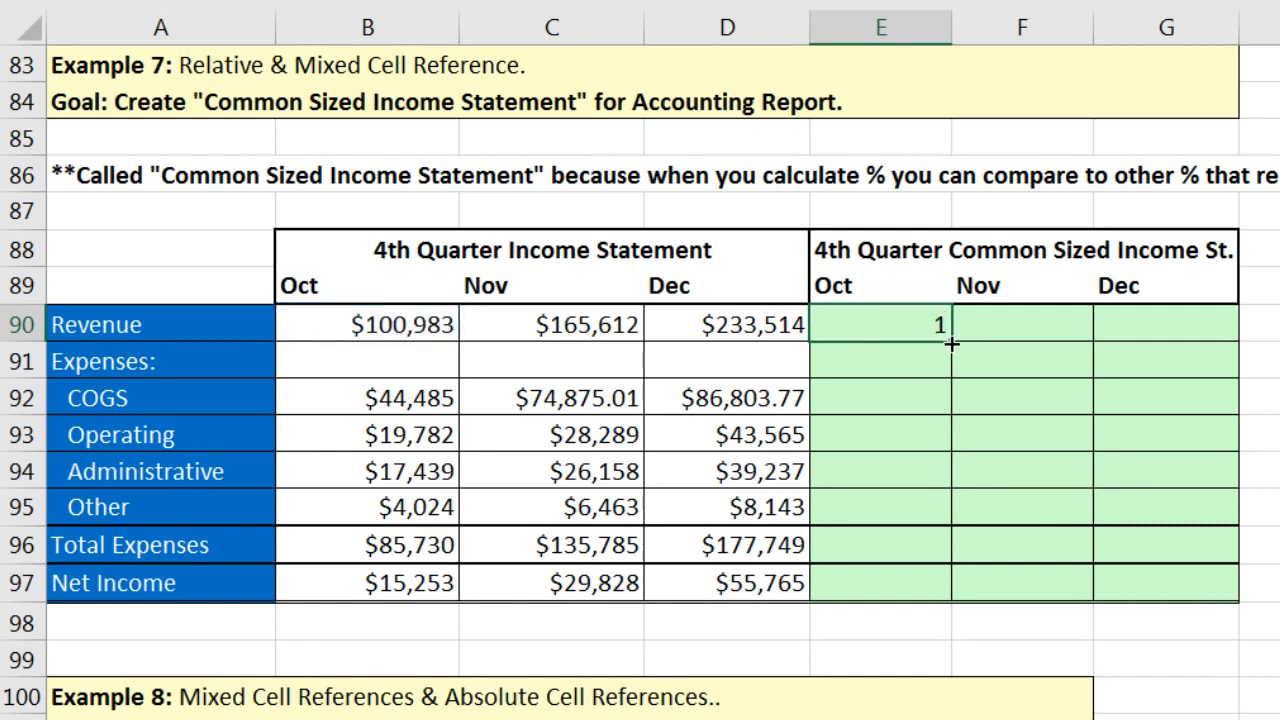
- Fill the E90 formula down to E97 without formatting and copy the column across to G97
{"action": "left_click_drag", "start_coordinate": [955, 378], "coordinate": [955, 604]}
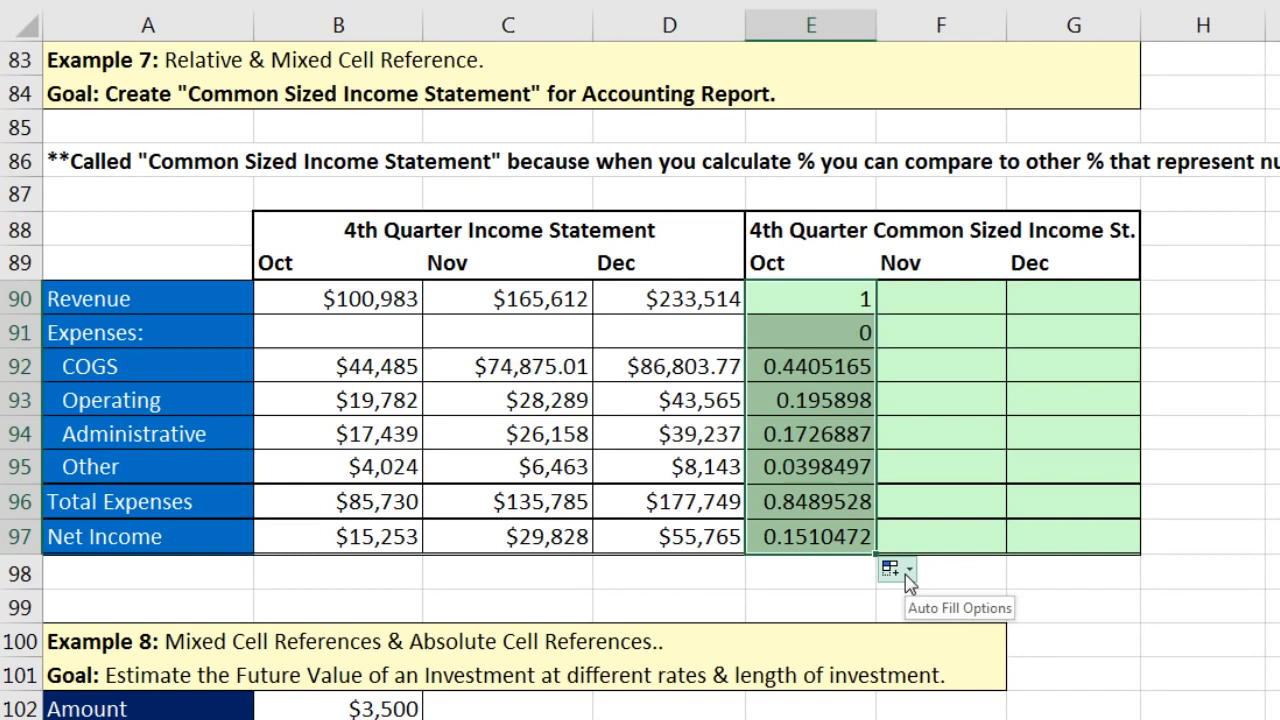
{"action": "left_click", "coordinate": [905, 574]}
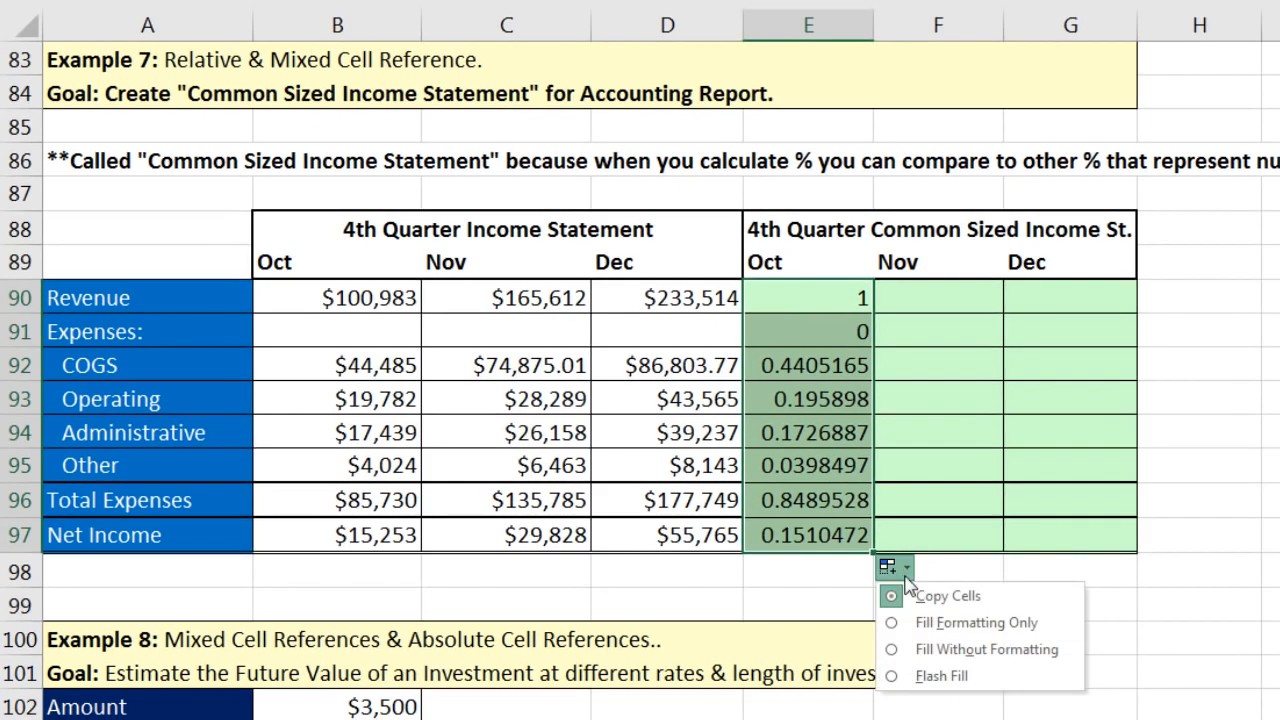
{"action": "left_click", "coordinate": [930, 651]}
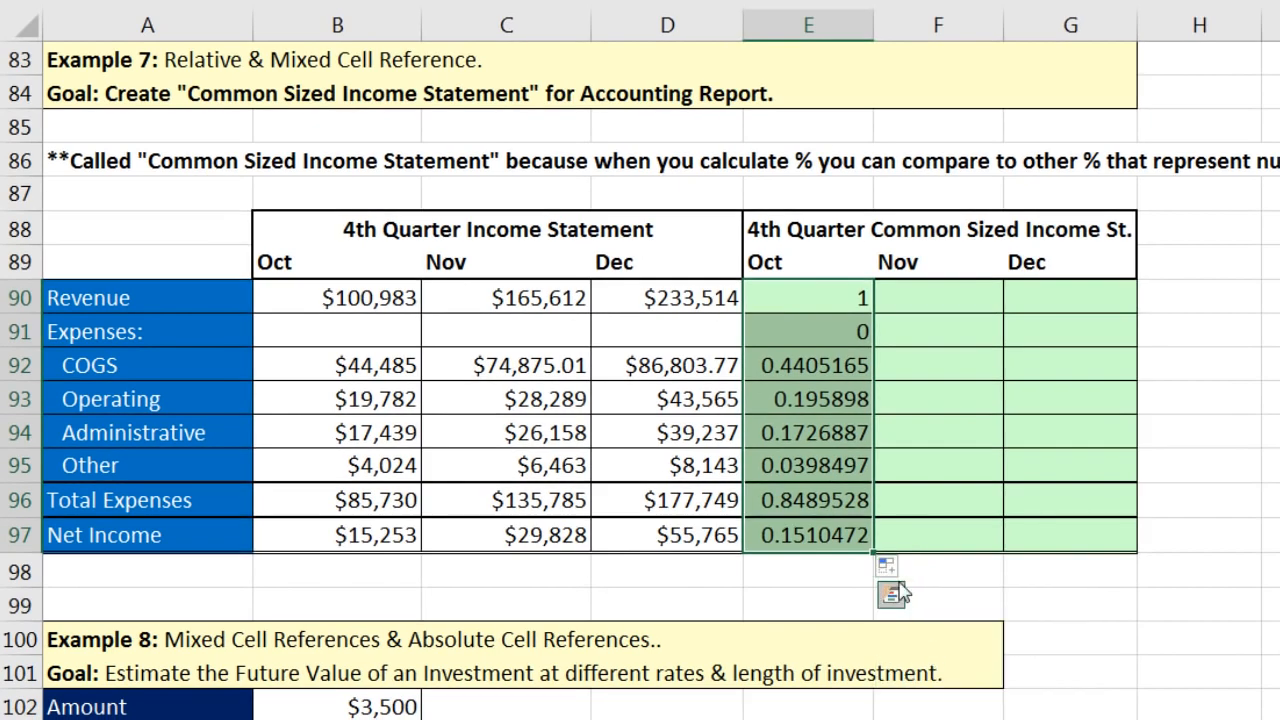
{"action": "left_click_drag", "start_coordinate": [877, 552], "coordinate": [1090, 549]}
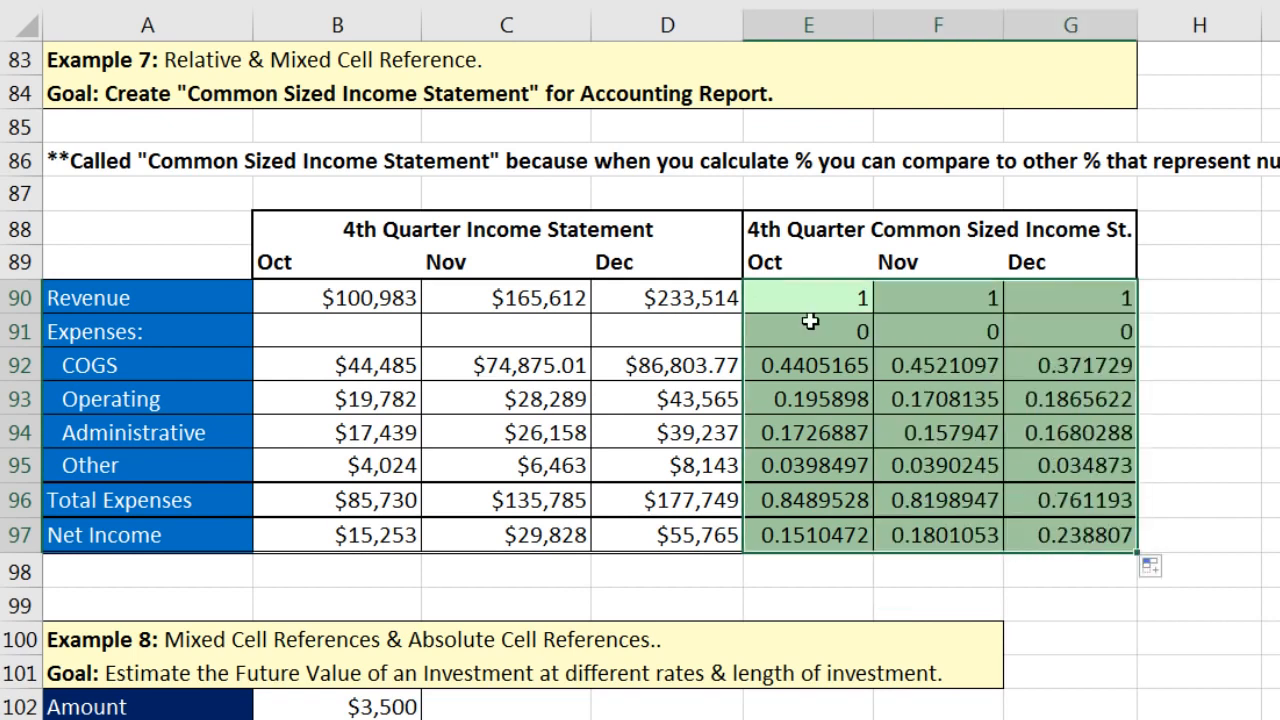
- Check the formula references in December's Net Income cell G97 and November's Operating cell F93
{"action": "left_click", "coordinate": [1077, 531]}
{"action": "key", "text": "F2"}
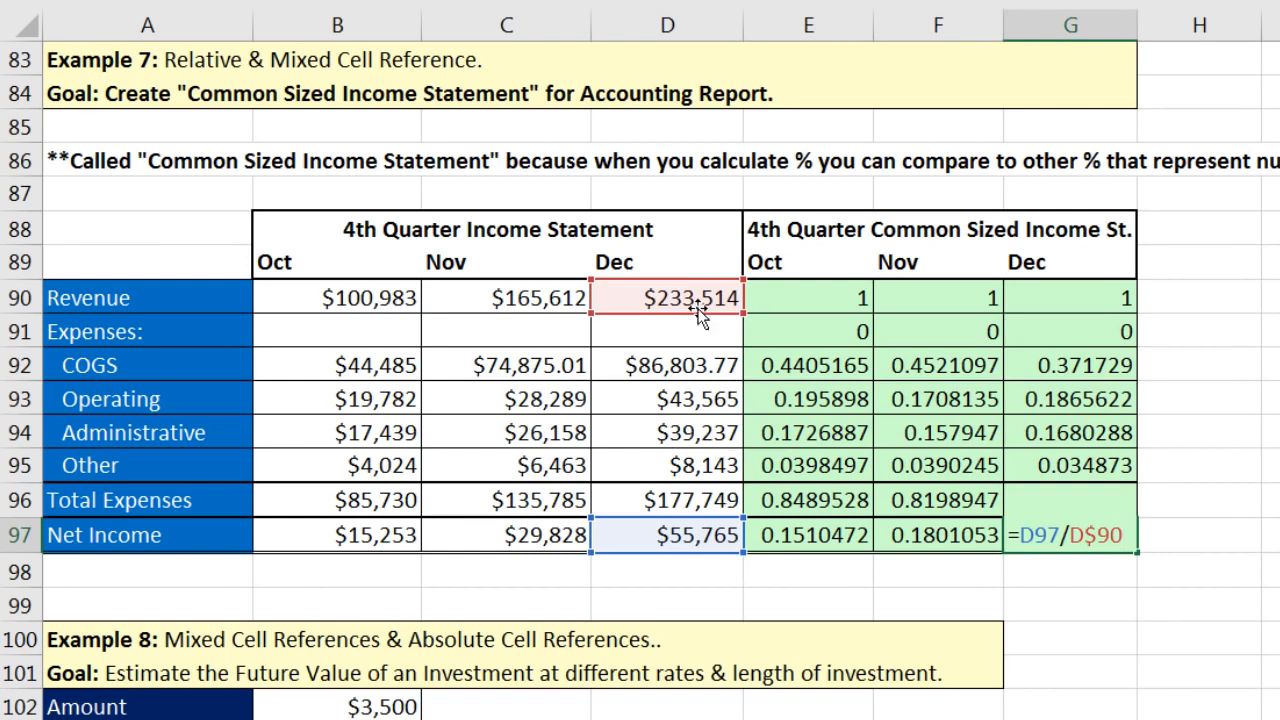
{"action": "key", "text": "ctrl+Return"}
{"action": "left_click", "coordinate": [916, 398]}
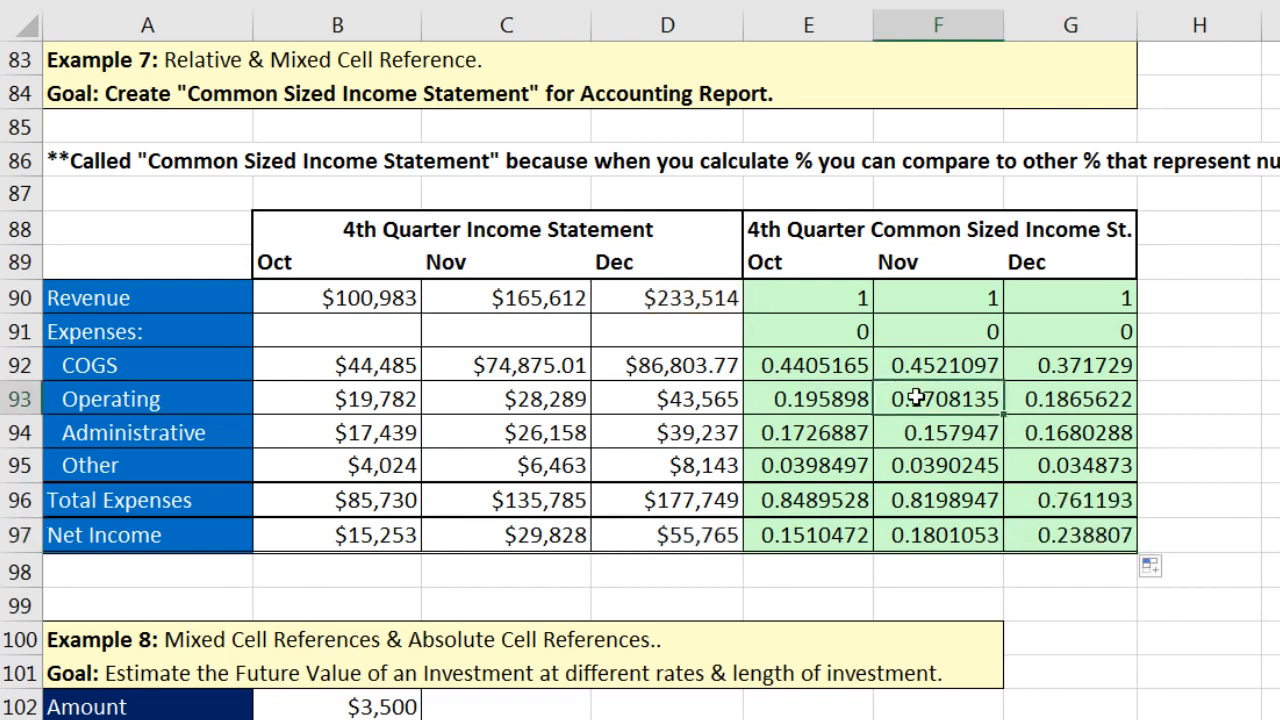
{"action": "double_click", "coordinate": [916, 398]}
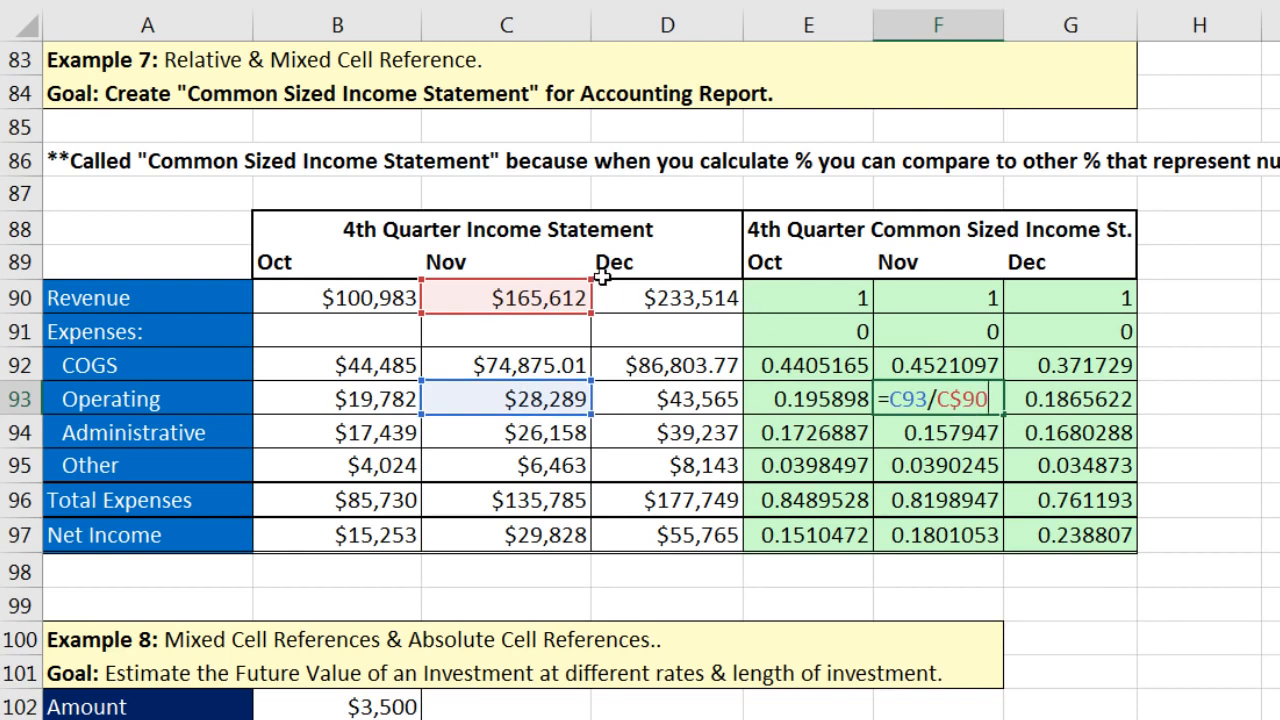
{"action": "key", "text": "ctrl+Return"}
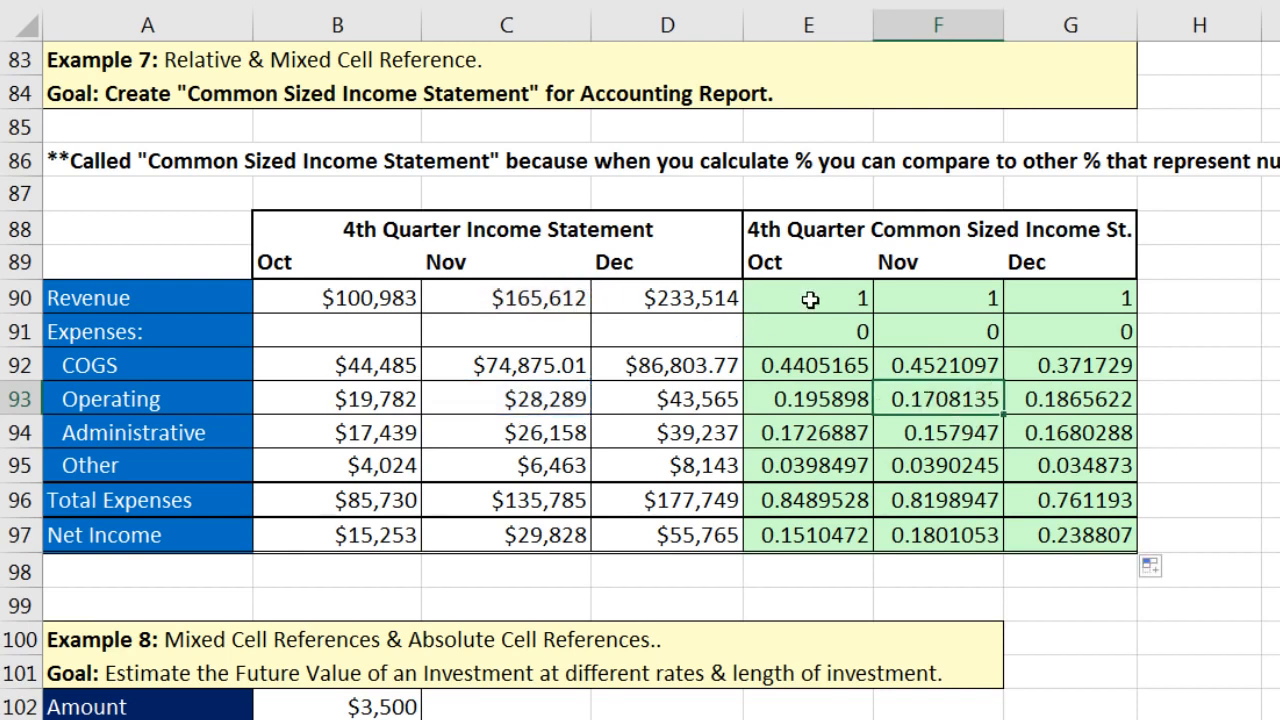
- Format the common sized income statement values in E90:G97 as Percentage with 2 decimal places
{"action": "left_click", "coordinate": [815, 298]}
{"action": "mouse_move", "coordinate": [887, 317]}
{"action": "left_mouse_down"}
{"action": "mouse_move", "coordinate": [1090, 400]}
{"action": "mouse_move", "coordinate": [1043, 538]}
{"action": "left_mouse_up"}
{"action": "key", "text": "ctrl+1"}
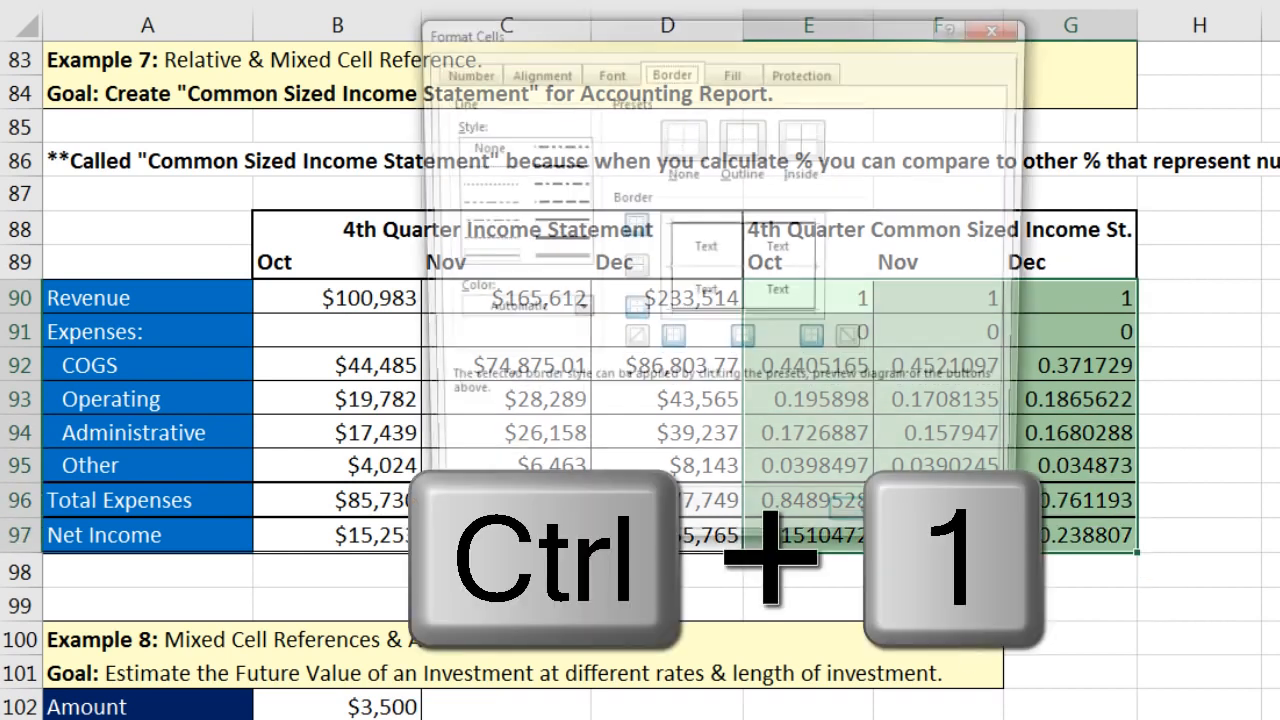
{"action": "left_click", "coordinate": [467, 76]}
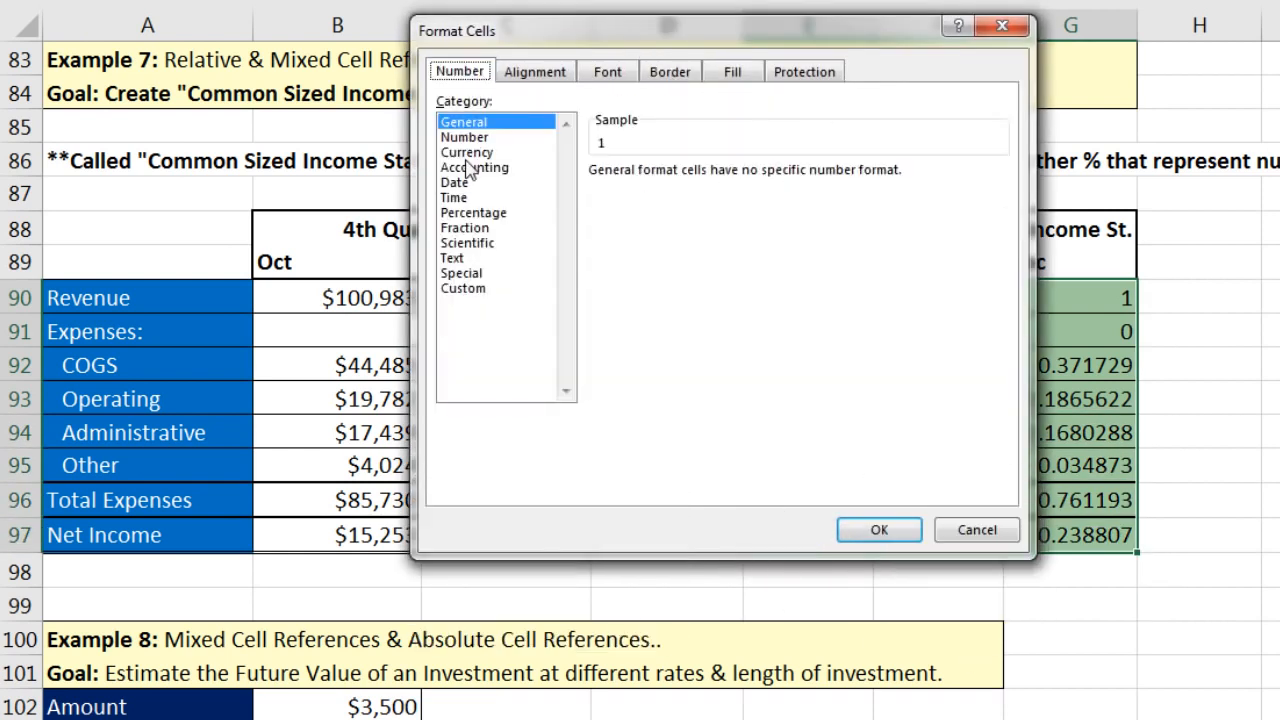
{"action": "left_click", "coordinate": [472, 213]}
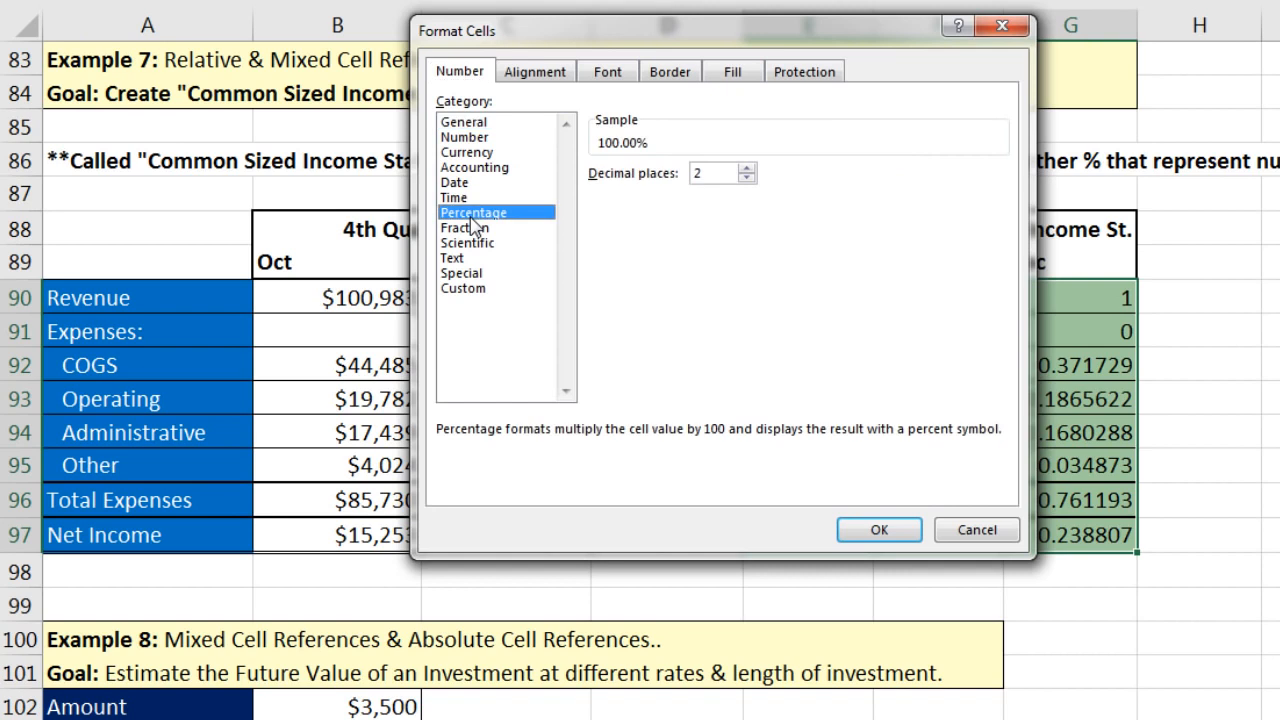
{"action": "left_click", "coordinate": [879, 530]}
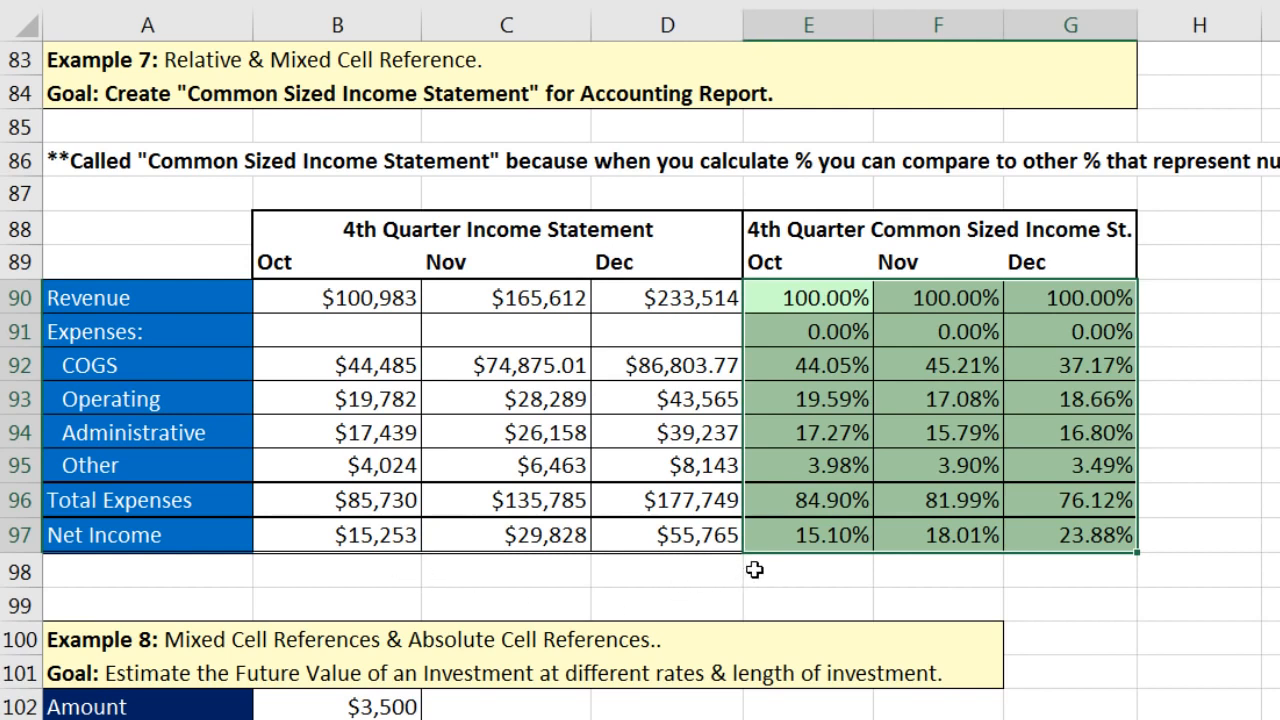
- Review the October and December Net Income percentages, and examine Example 8's amount, year headers and annual rates
{"action": "left_click", "coordinate": [815, 542]}
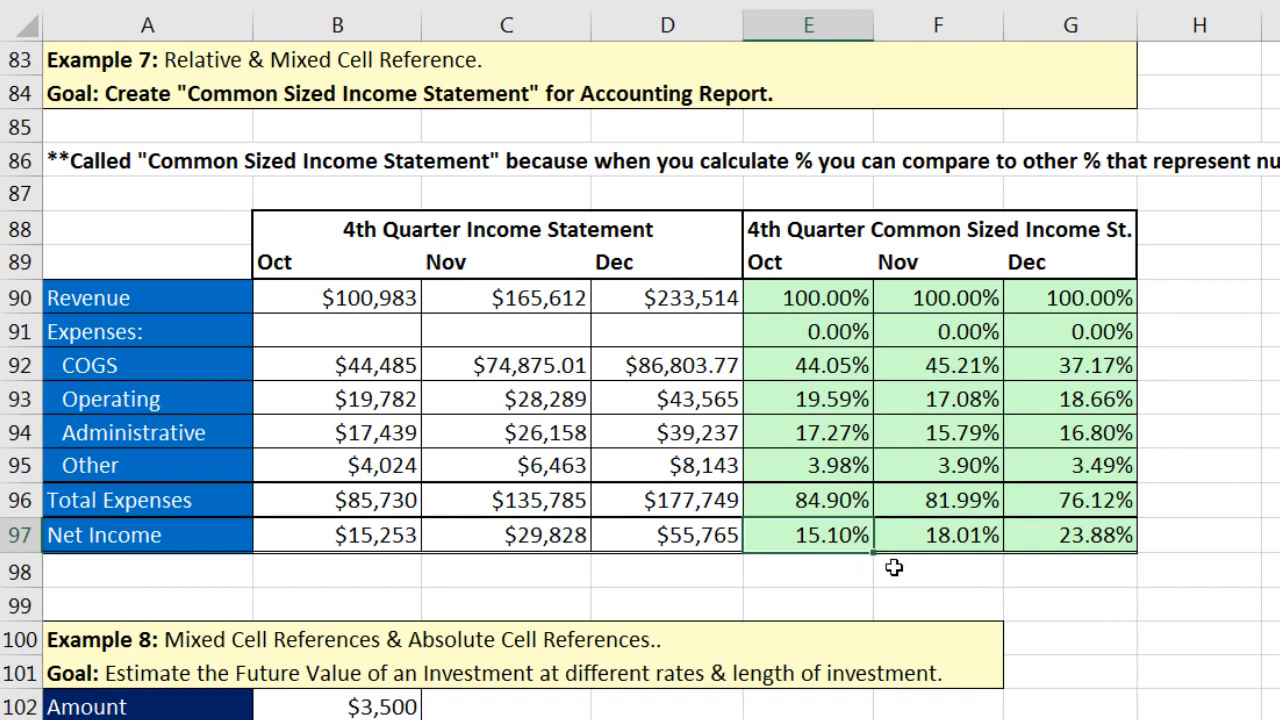
{"action": "left_click", "coordinate": [1040, 537]}
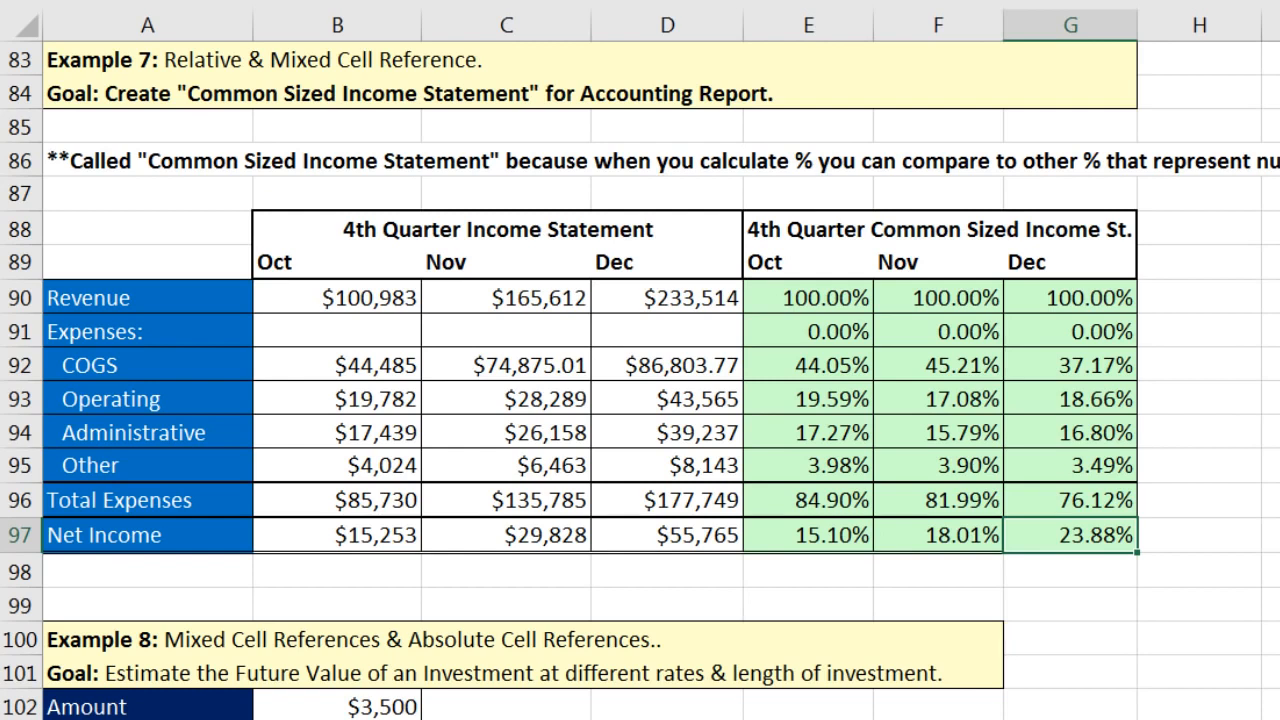
{"action": "scroll", "coordinate": [640, 380], "scroll_direction": "down", "scroll_amount": 4}
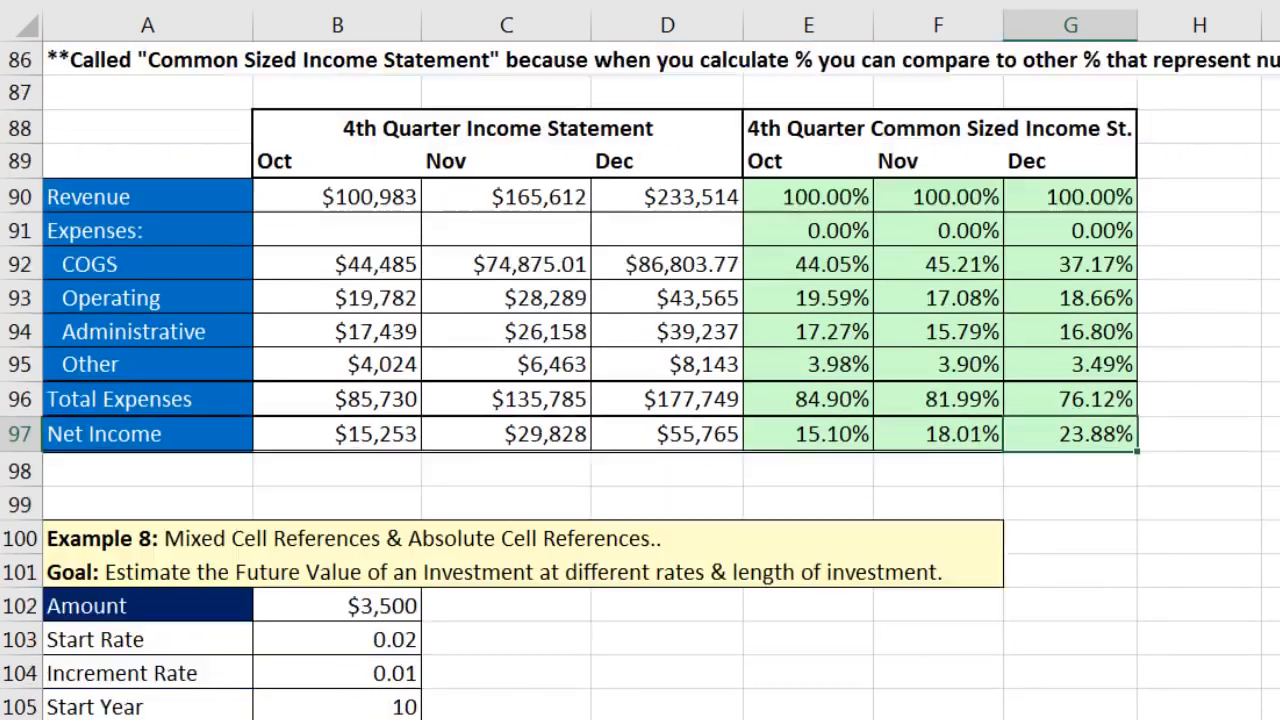
{"action": "scroll", "coordinate": [640, 380], "scroll_direction": "down", "scroll_amount": 2}
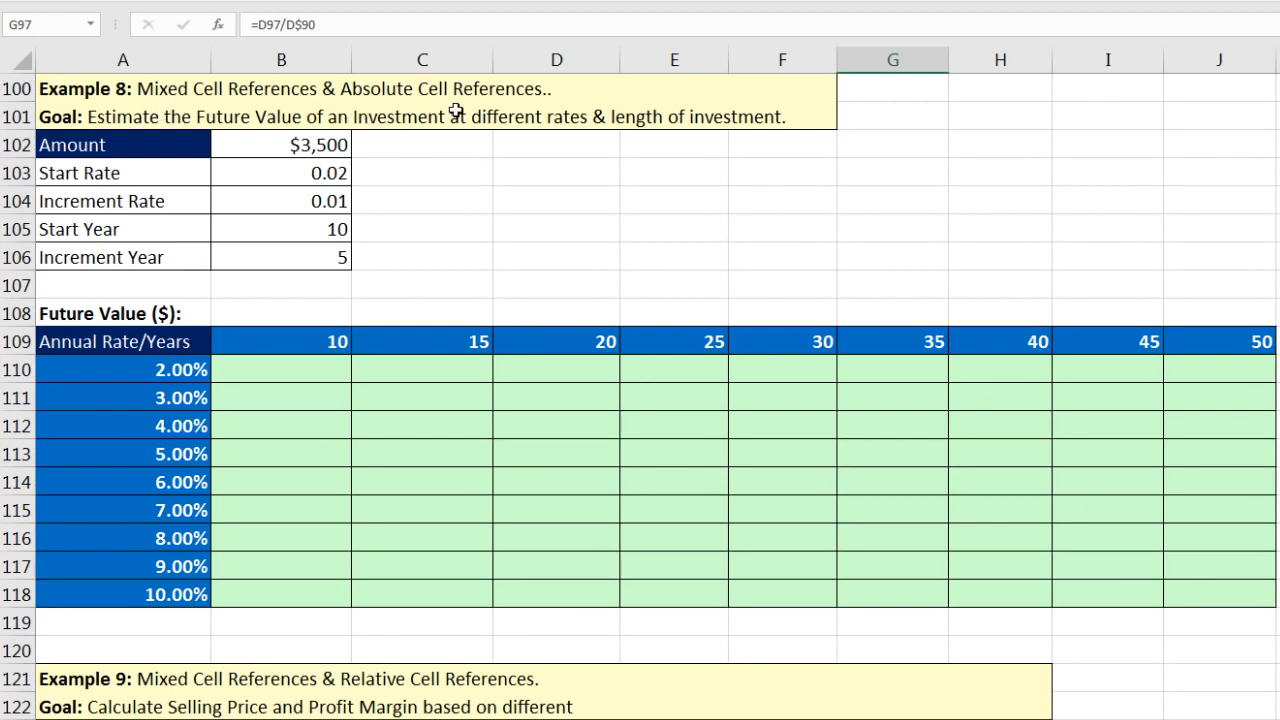
{"action": "left_click", "coordinate": [280, 149]}
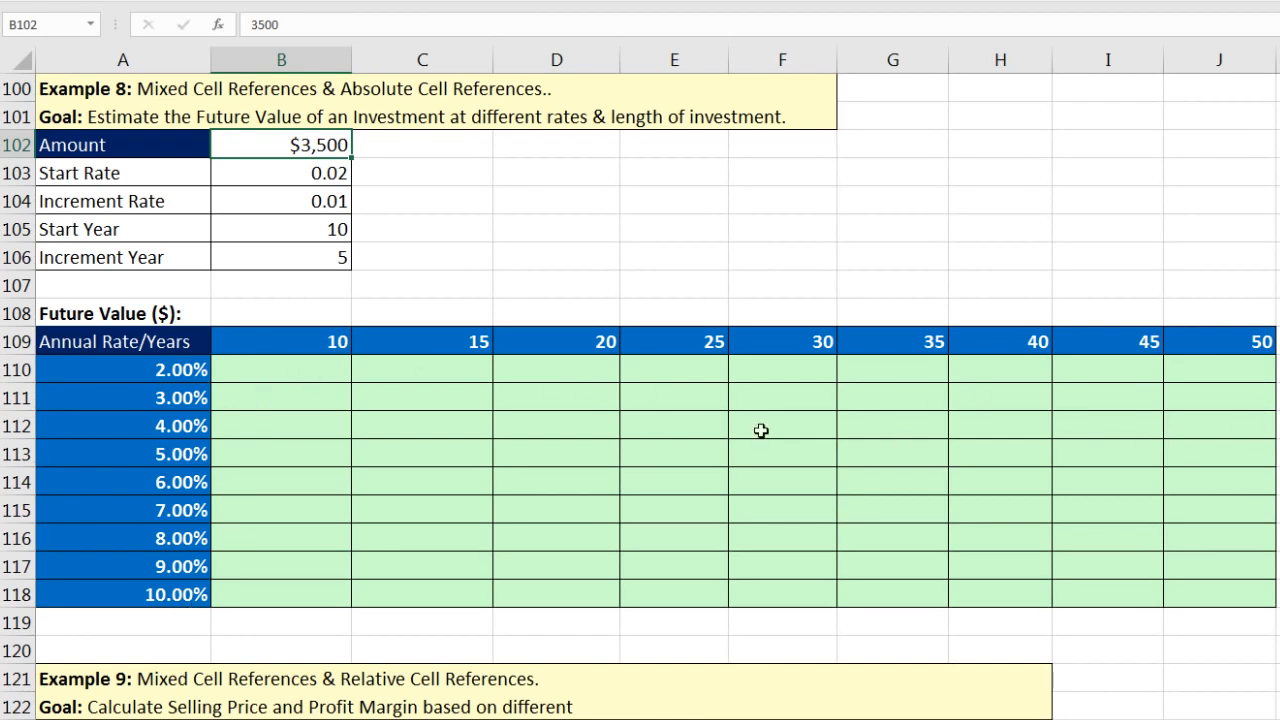
{"action": "left_click_drag", "start_coordinate": [297, 340], "coordinate": [1203, 352]}
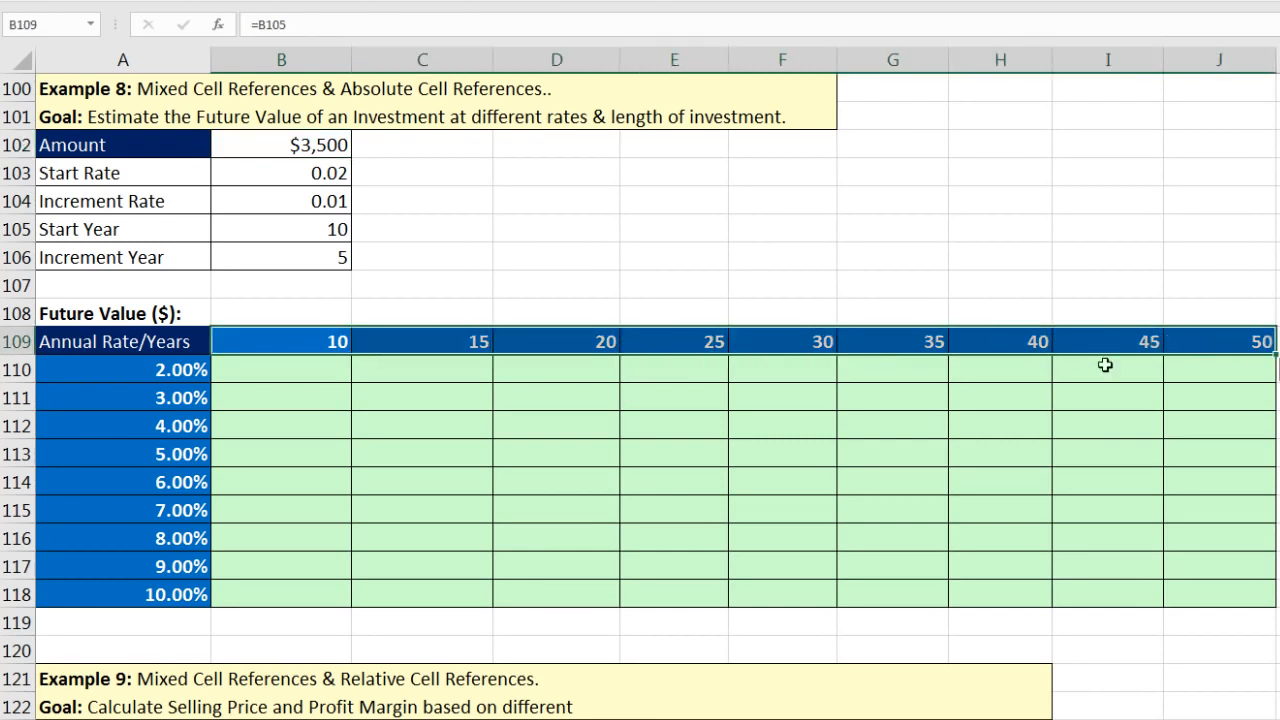
{"action": "left_click_drag", "start_coordinate": [179, 369], "coordinate": [184, 594]}
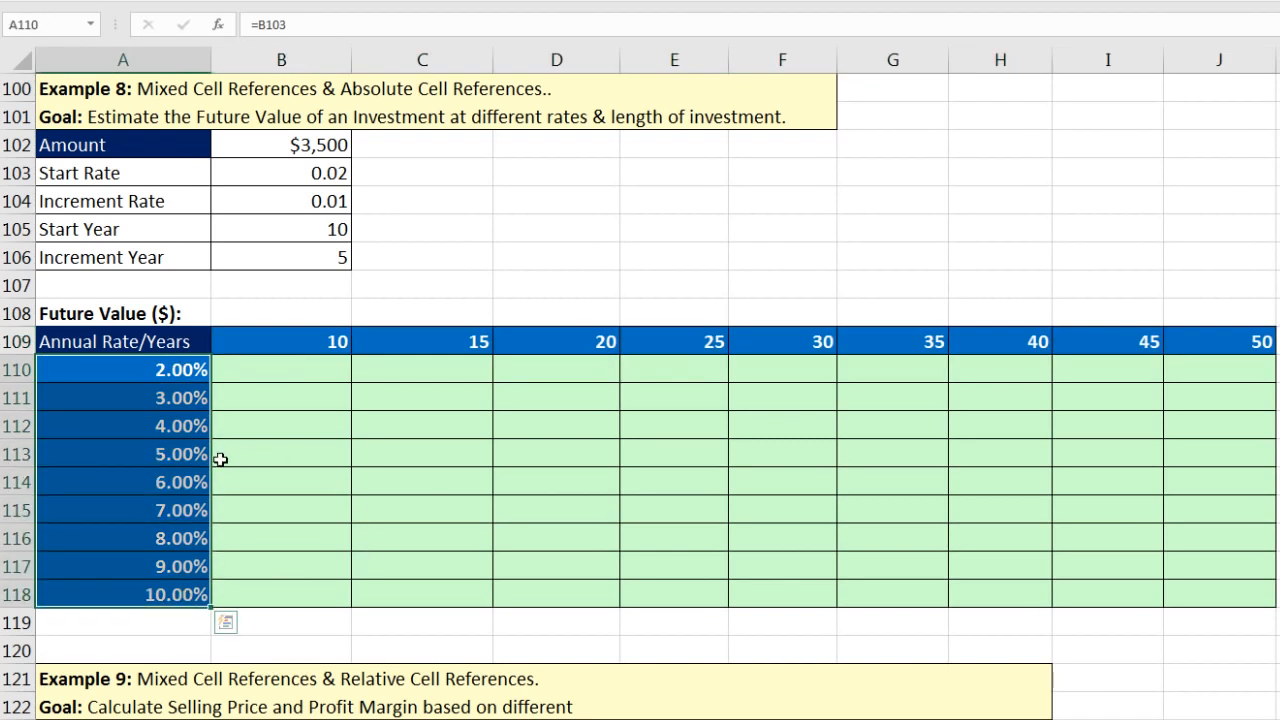
- Begin an FV formula in B110 of Example 8 with the 2.00% rate as a column-locked reference, $A110
{"action": "left_click", "coordinate": [266, 368]}
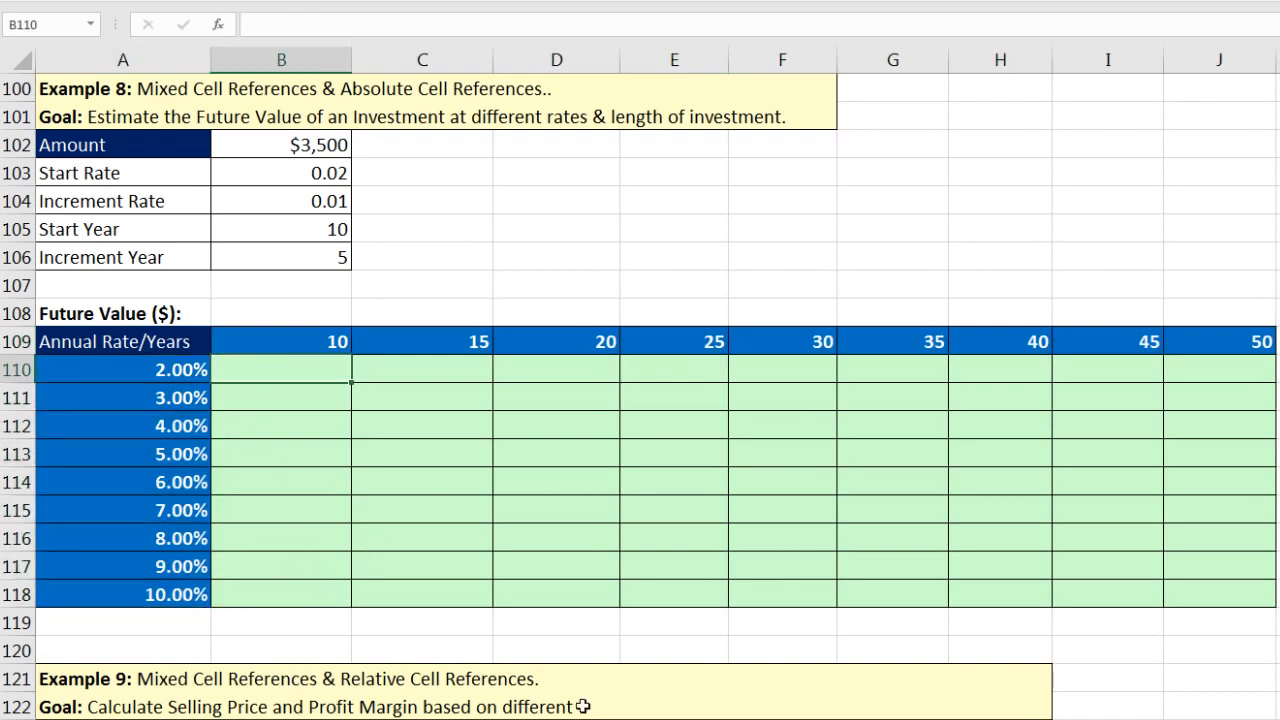
{"action": "type", "text": "="}
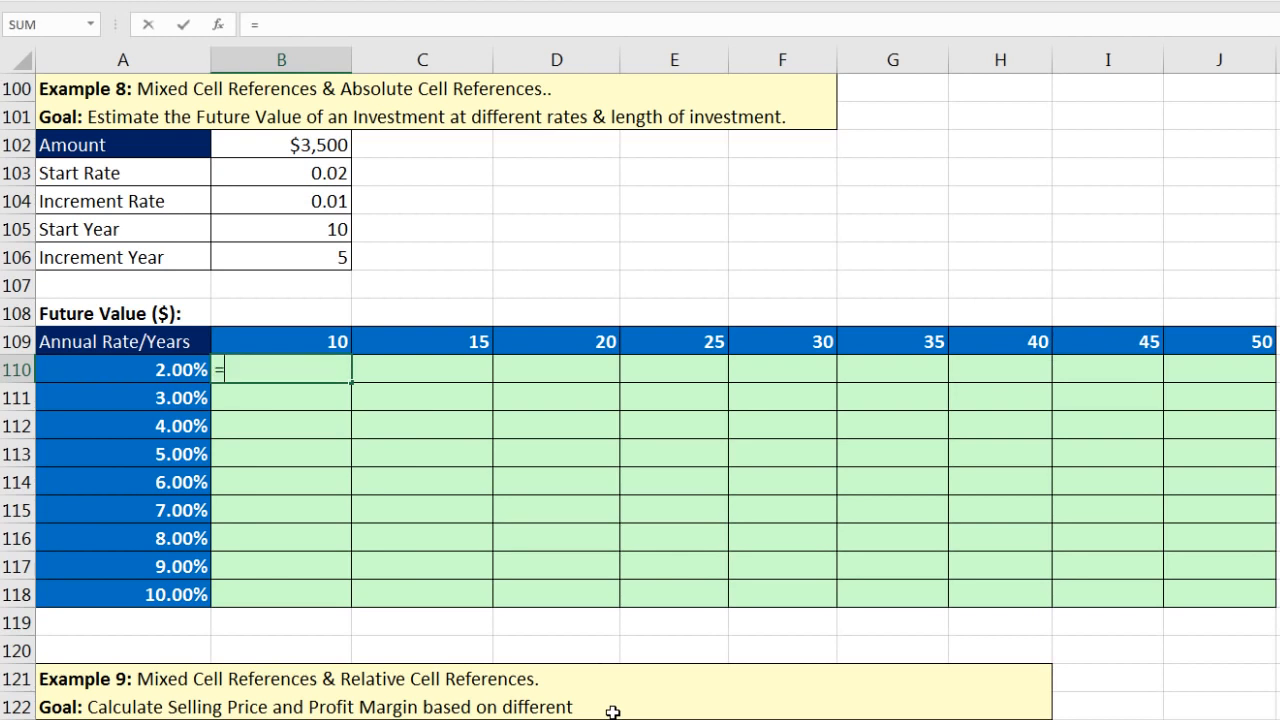
{"action": "type", "text": "fv"}
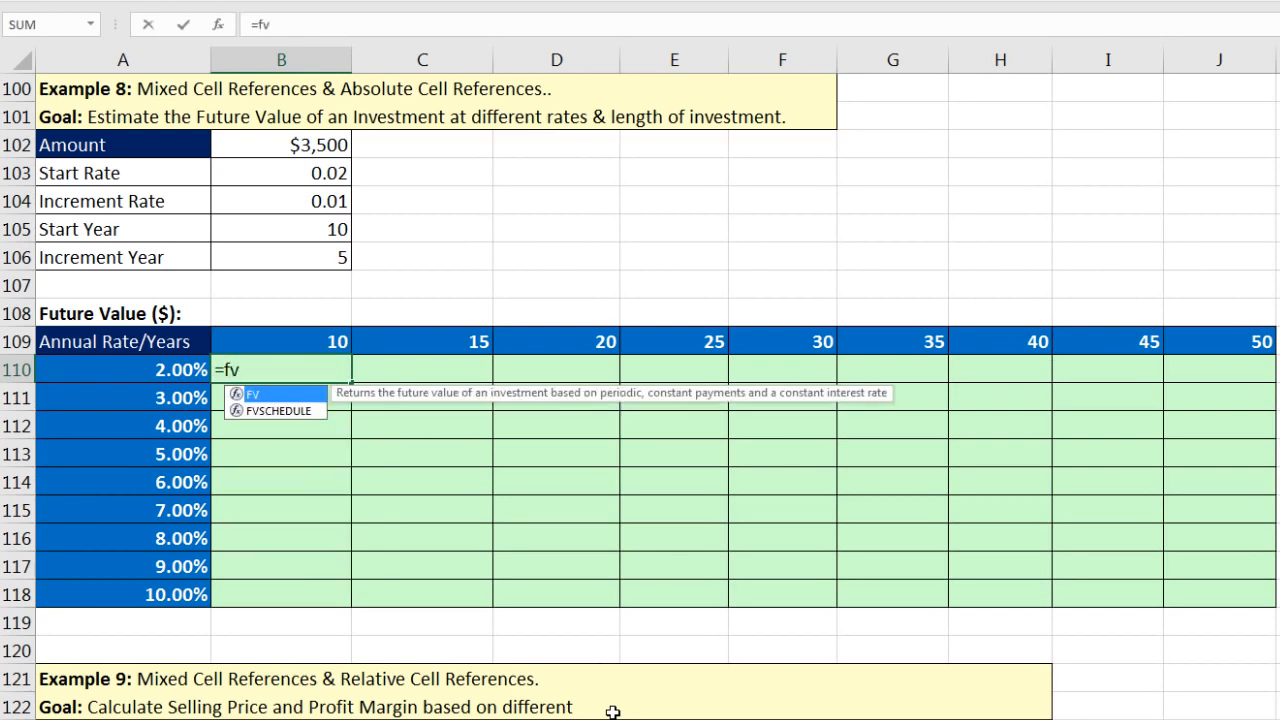
{"action": "key", "text": "Tab"}
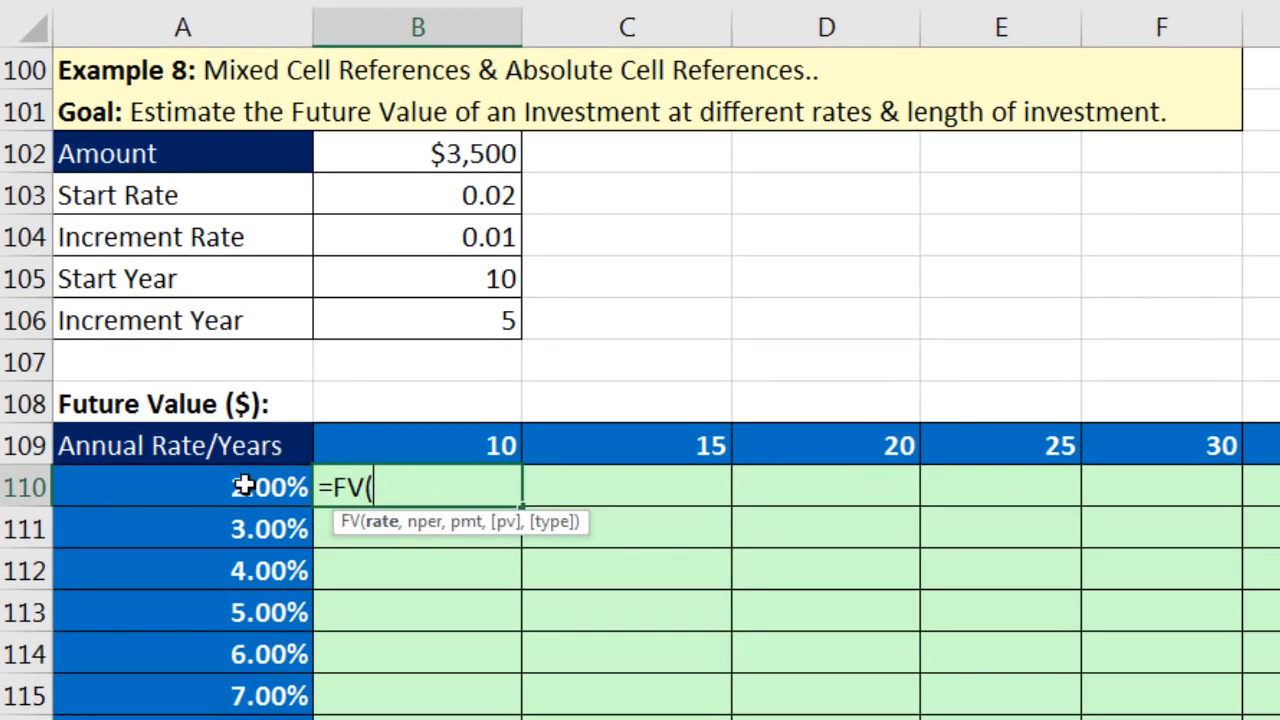
{"action": "left_click", "coordinate": [244, 484]}
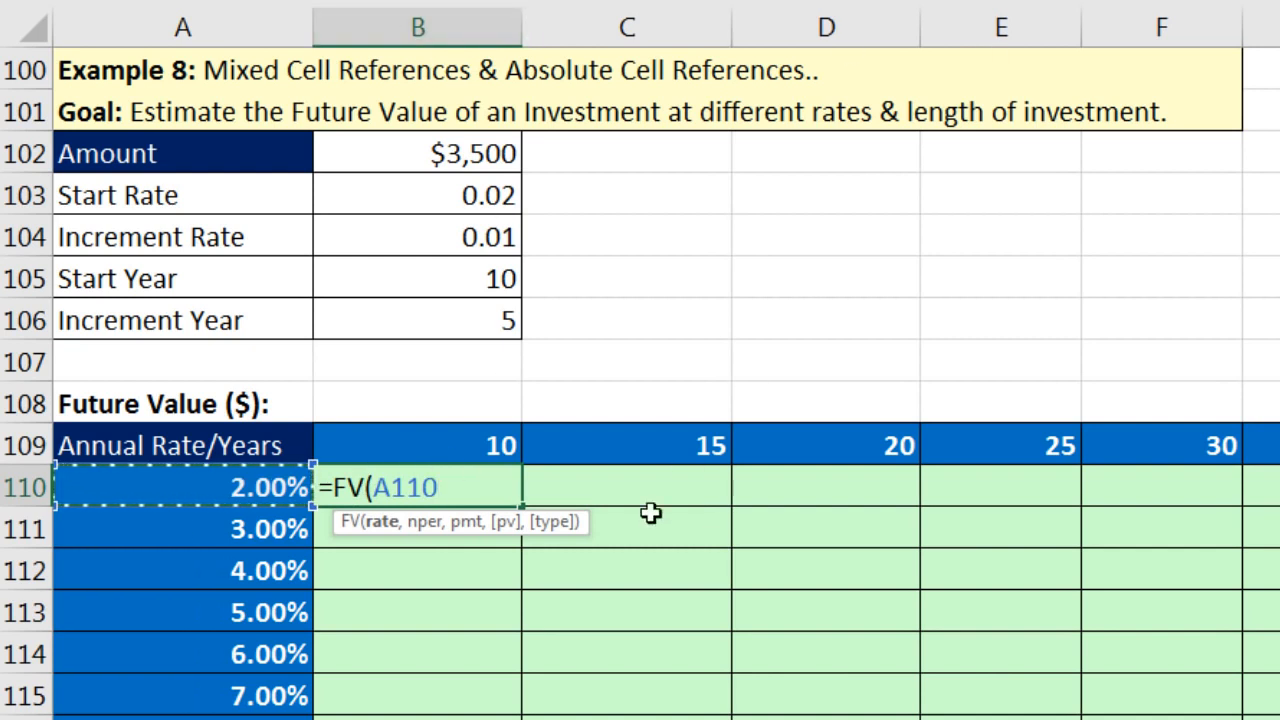
{"action": "key", "text": "F4"}
{"action": "key", "text": "F4"}
{"action": "key", "text": "F4"}
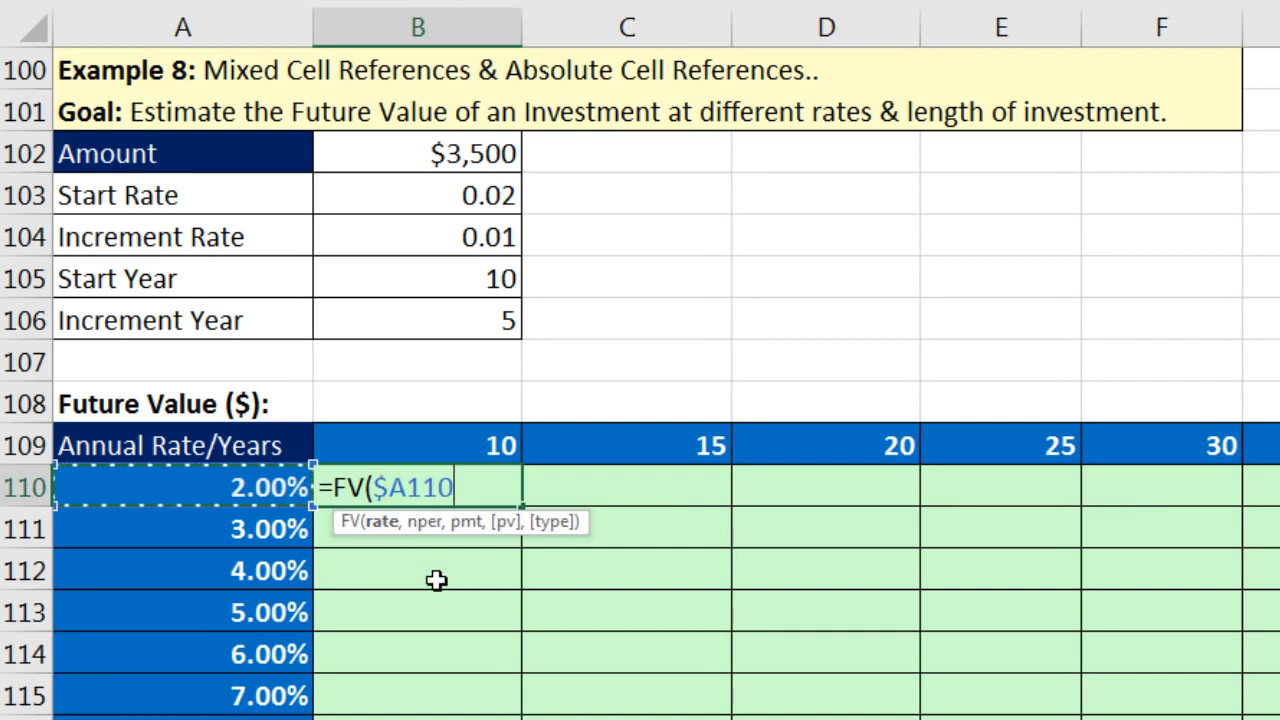
- Complete the FV formula with B$109 as the number of periods and $B$102 as the payment, and enter it in B110
{"action": "type", "text": ","}
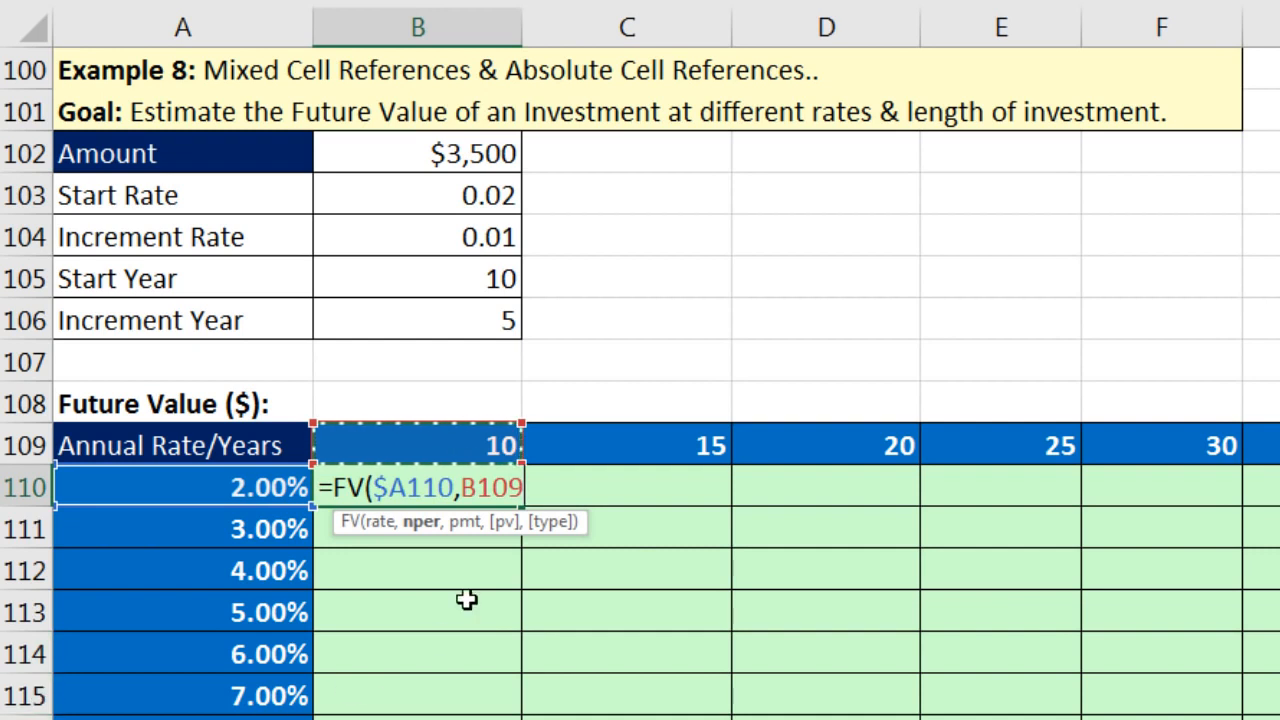
{"action": "key", "text": "F4"}
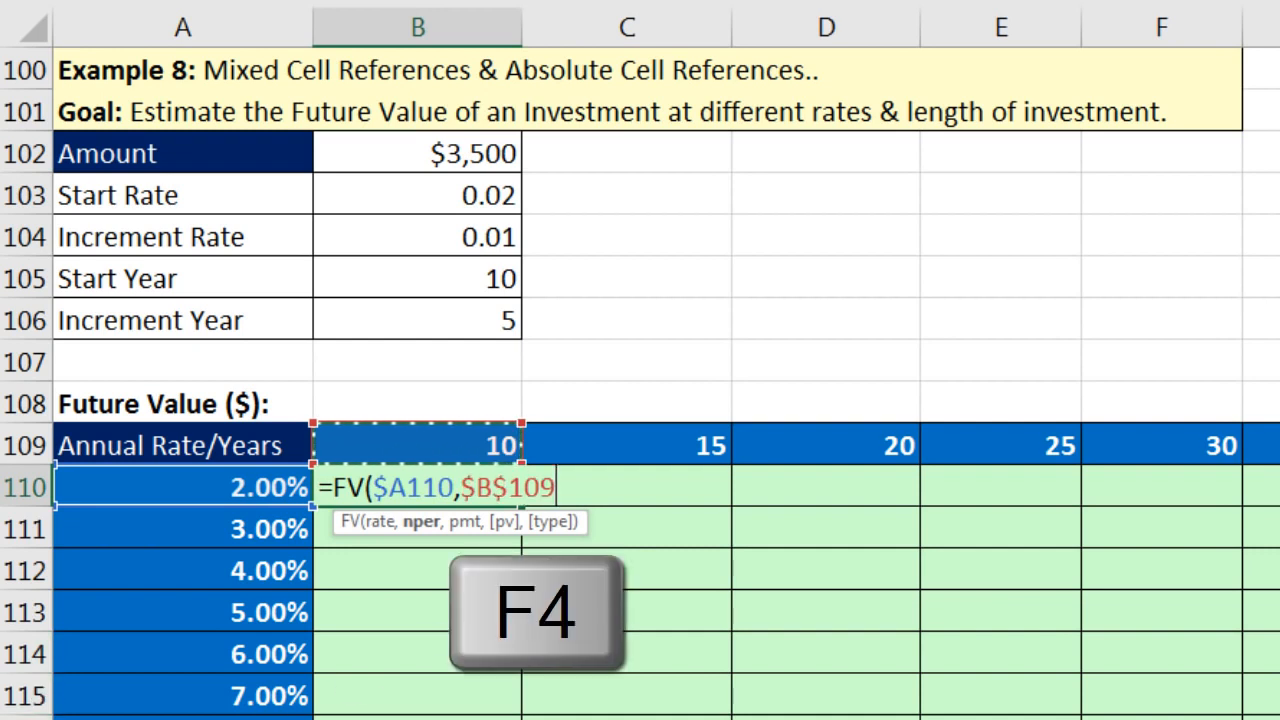
{"action": "key", "text": "F4"}
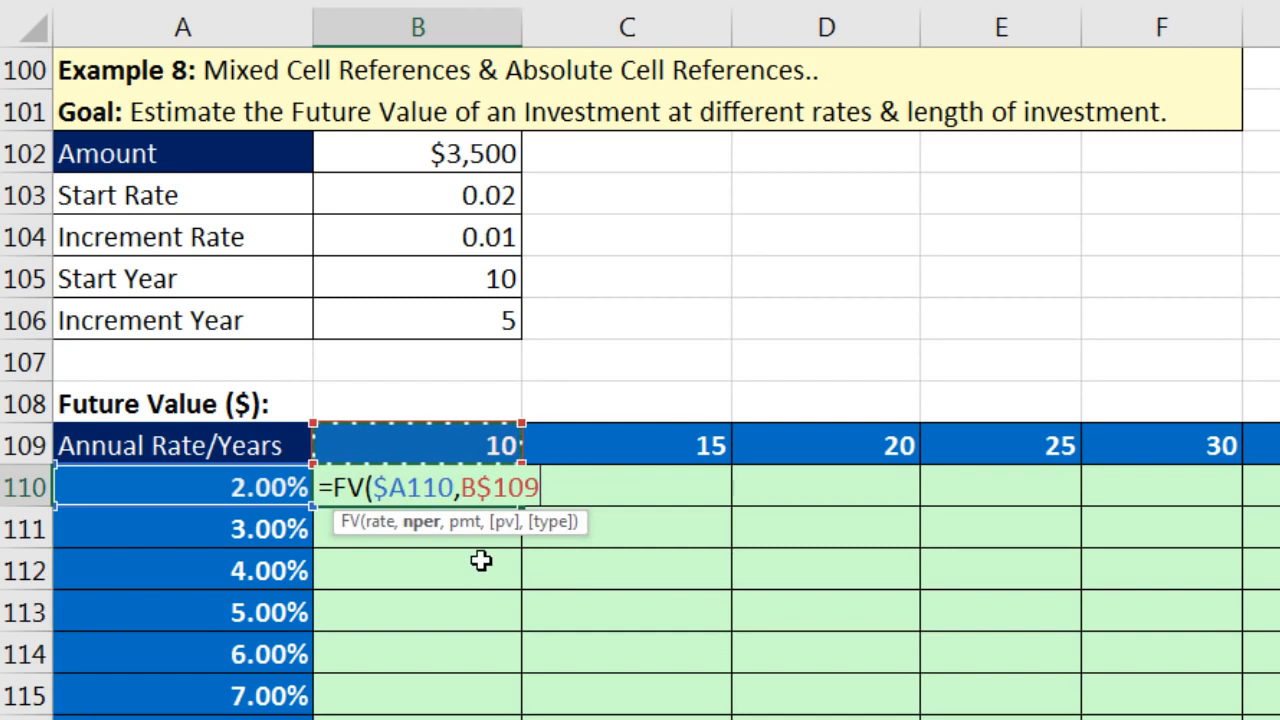
{"action": "type", "text": ","}
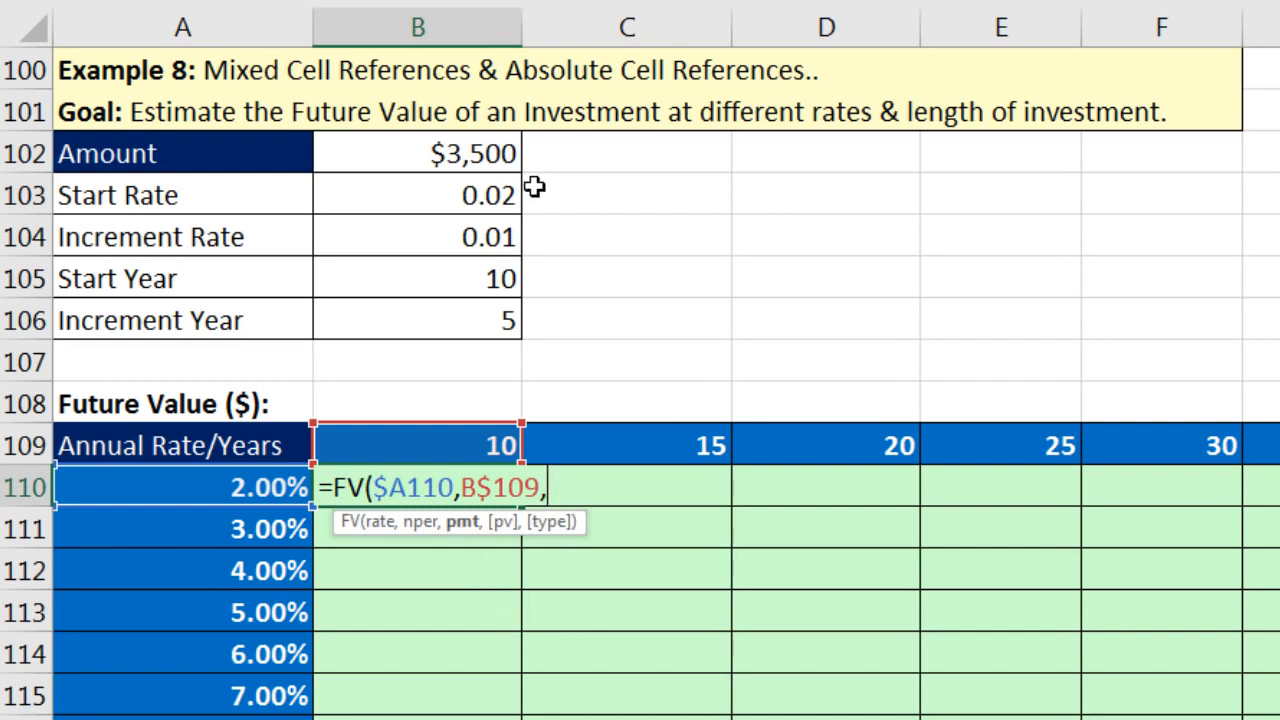
{"action": "left_click", "coordinate": [431, 154]}
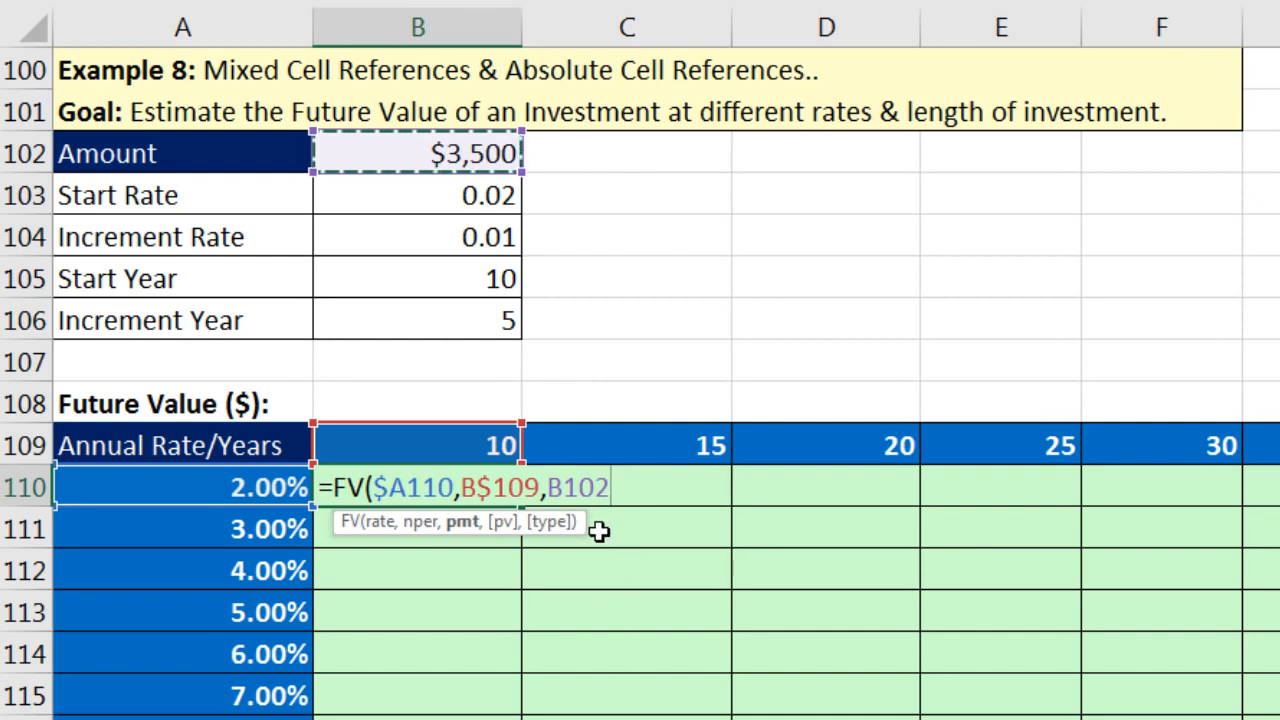
{"action": "key", "text": "F4"}
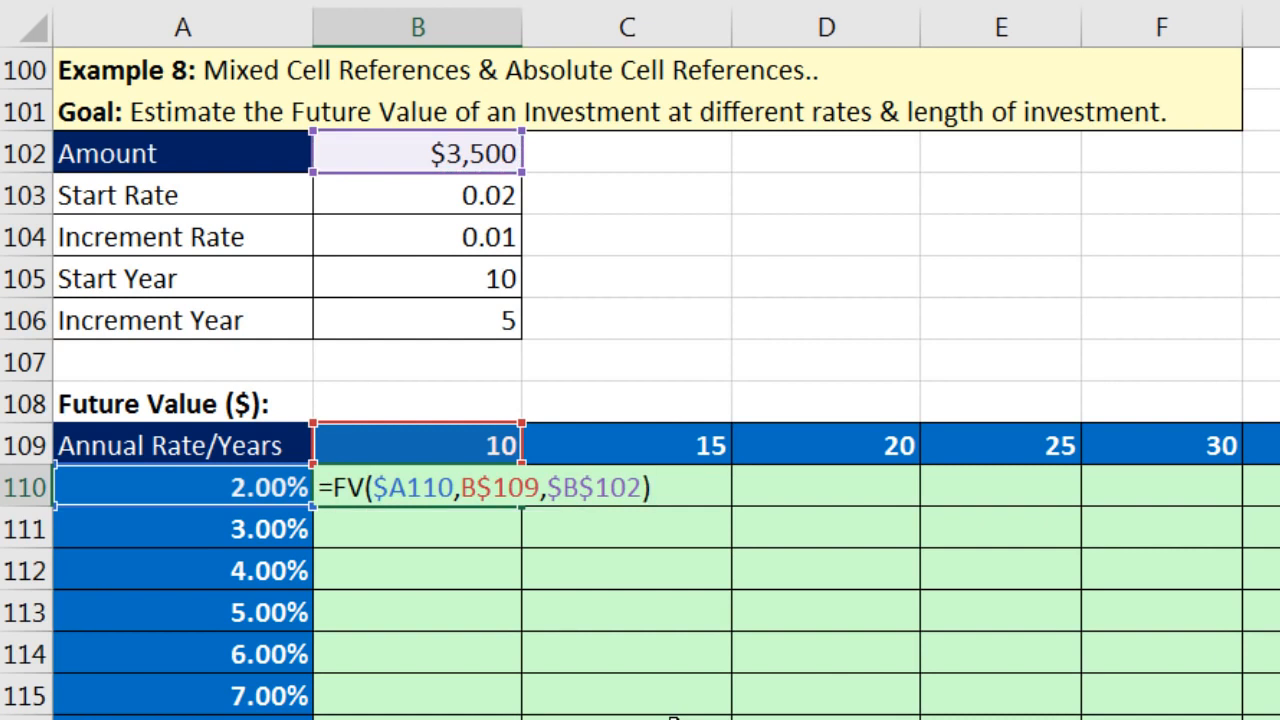
{"action": "key", "text": "ctrl+Return"}
- Copy the B110 formula across to J110 and fill the row down to row 118
{"action": "left_click_drag", "start_coordinate": [450, 487], "coordinate": [1279, 534]}
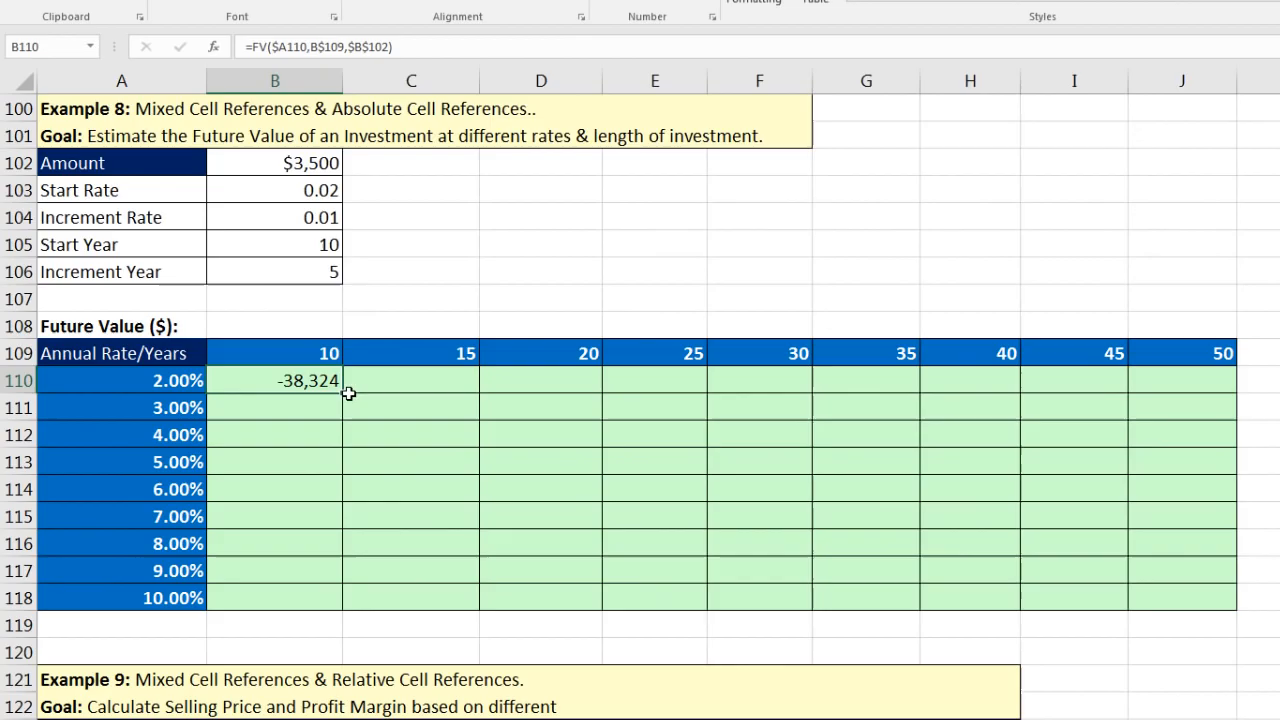
{"action": "left_click_drag", "start_coordinate": [1174, 411], "coordinate": [1236, 404]}
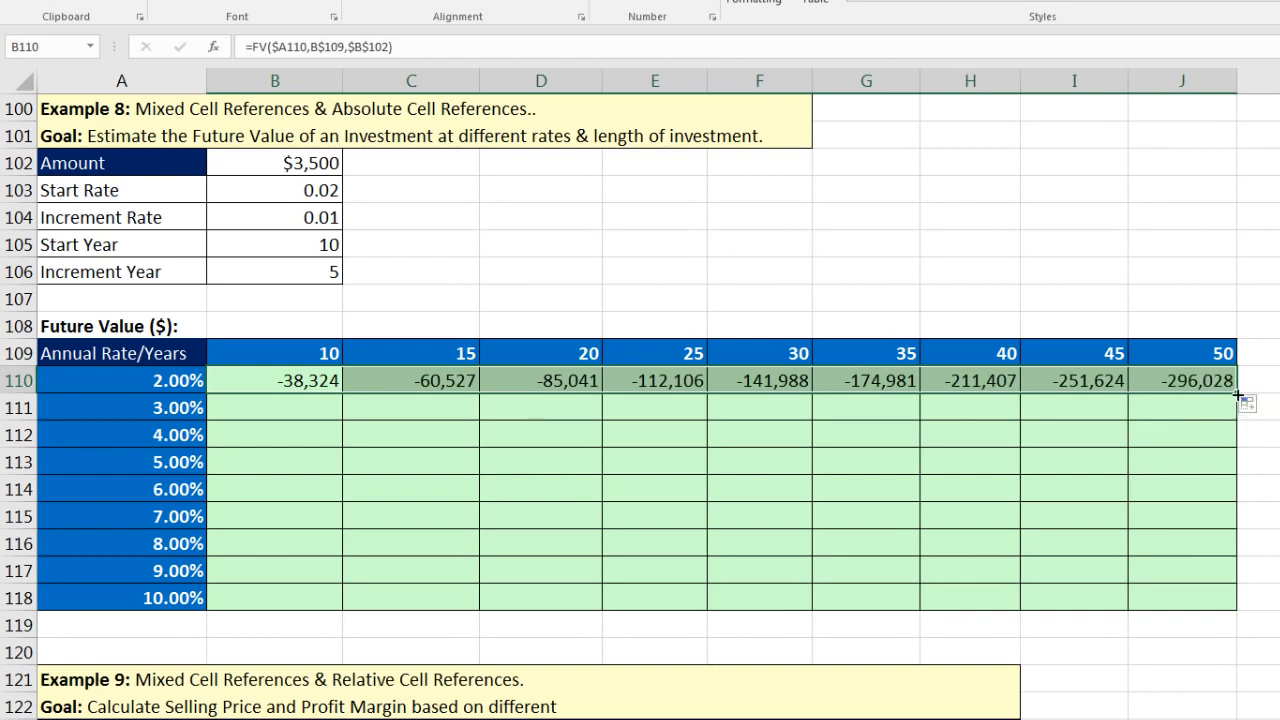
{"action": "double_click", "coordinate": [1237, 394]}
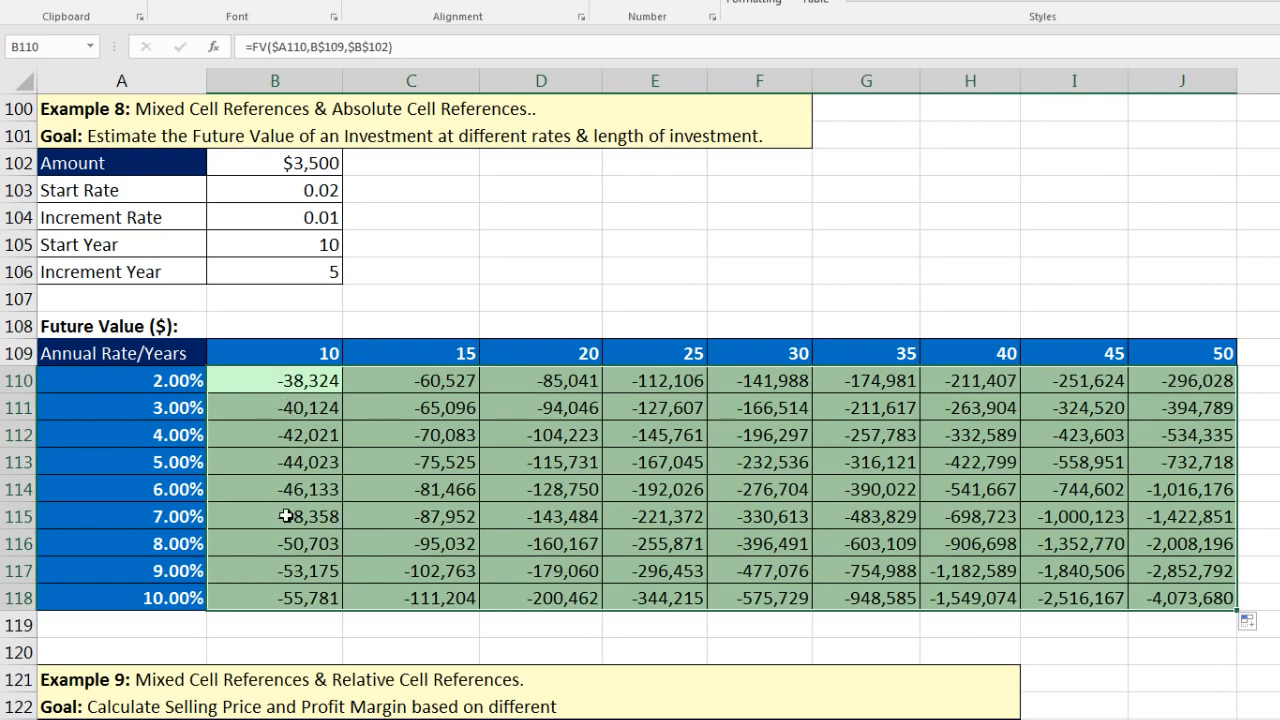
- Make the payment argument negative, as -$B$102, and enter the edited formula in the whole range B110:J118
{"action": "key", "text": "F2"}
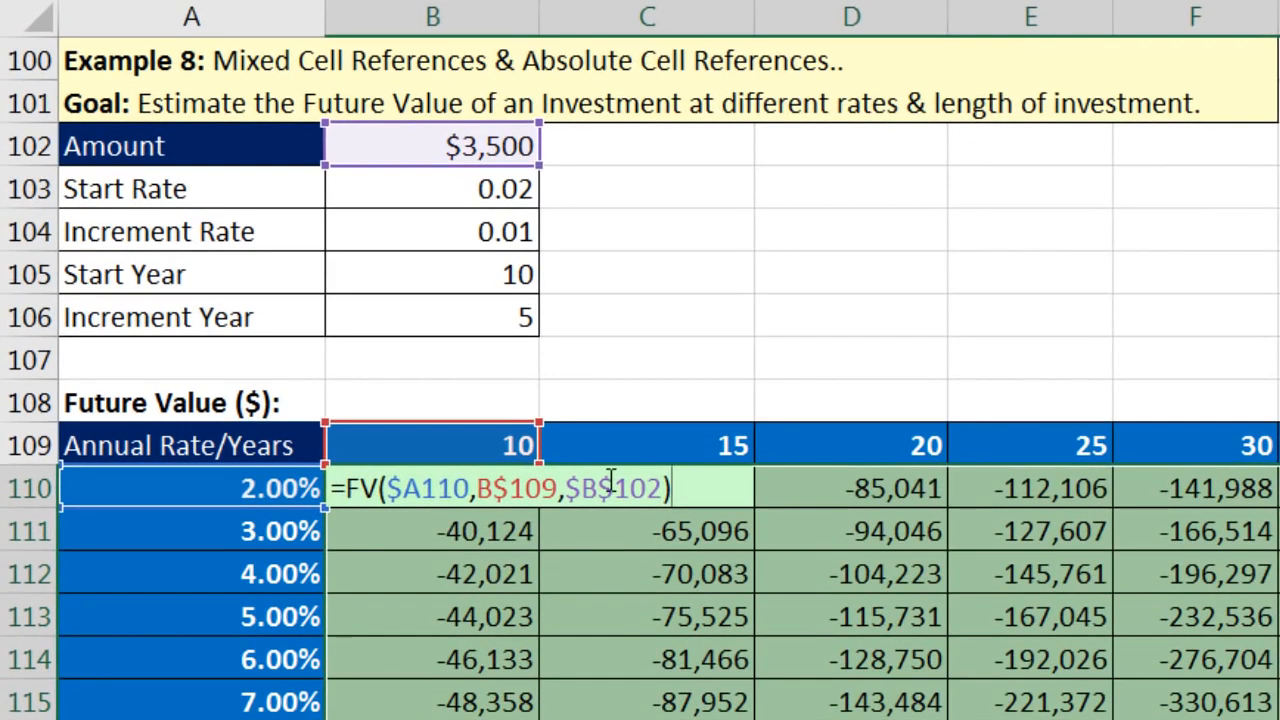
{"action": "left_click", "coordinate": [613, 487]}
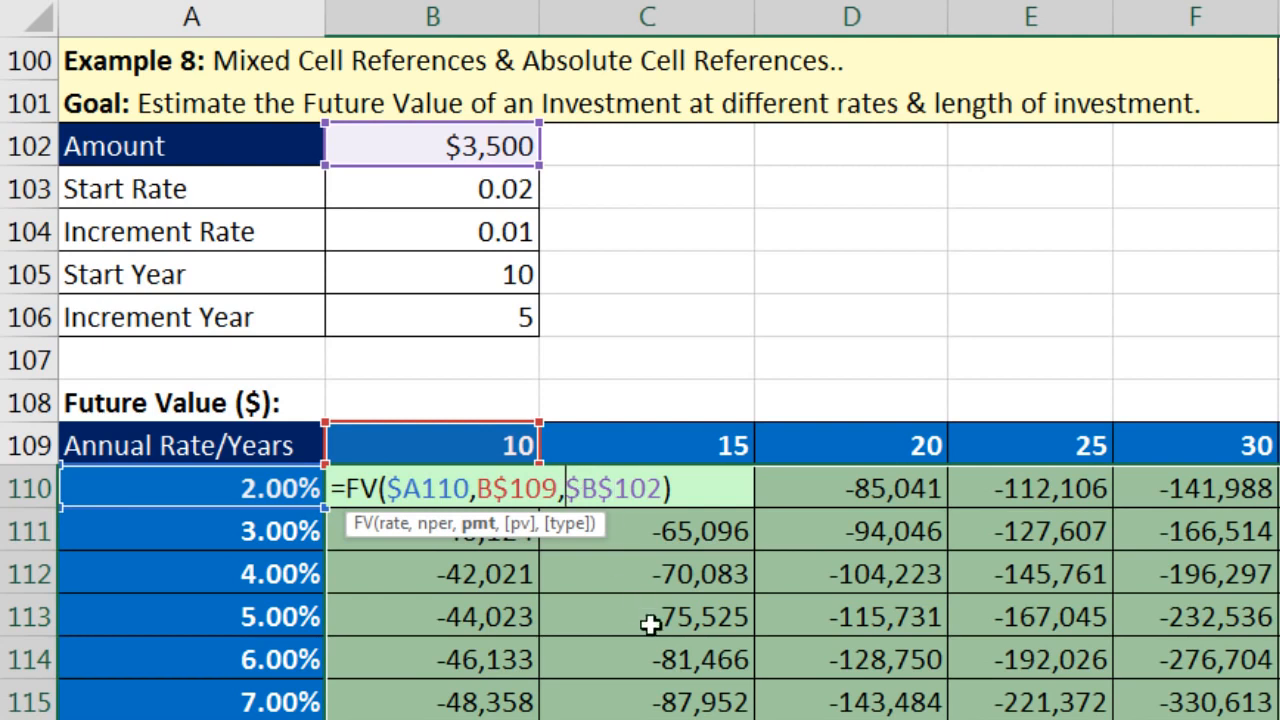
{"action": "type", "text": "-"}
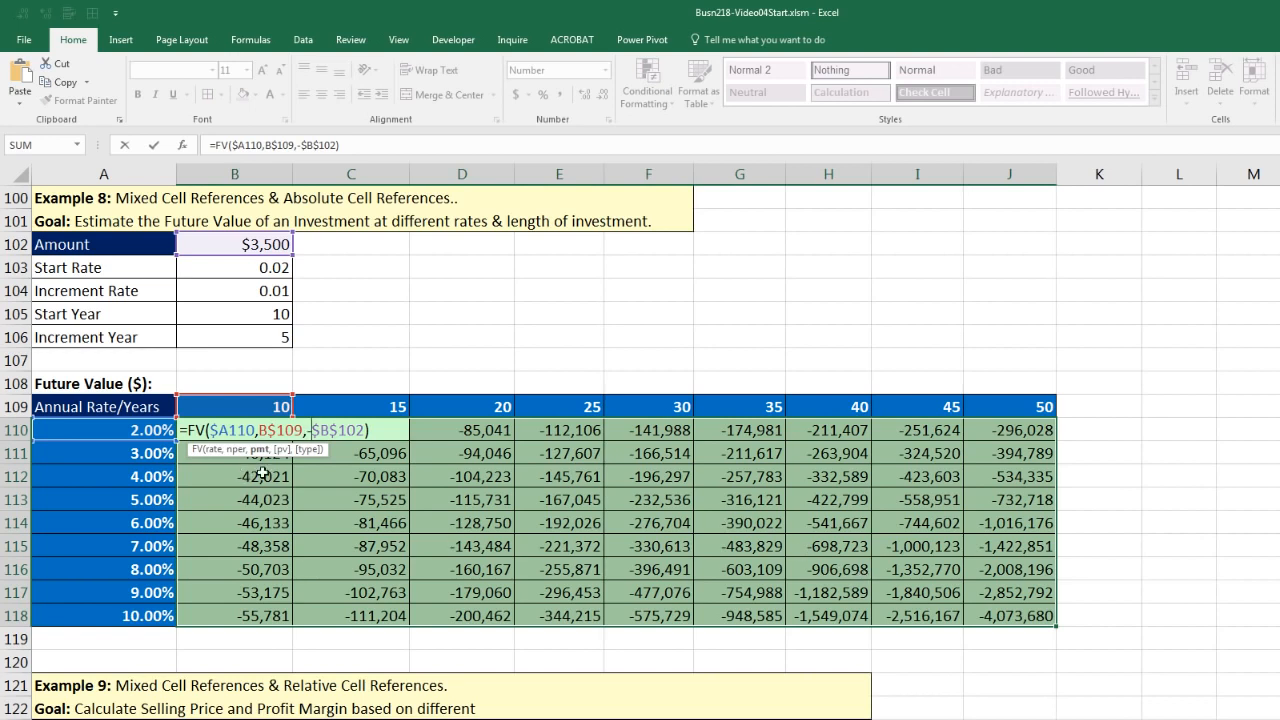
{"action": "key", "text": "ctrl+Return"}
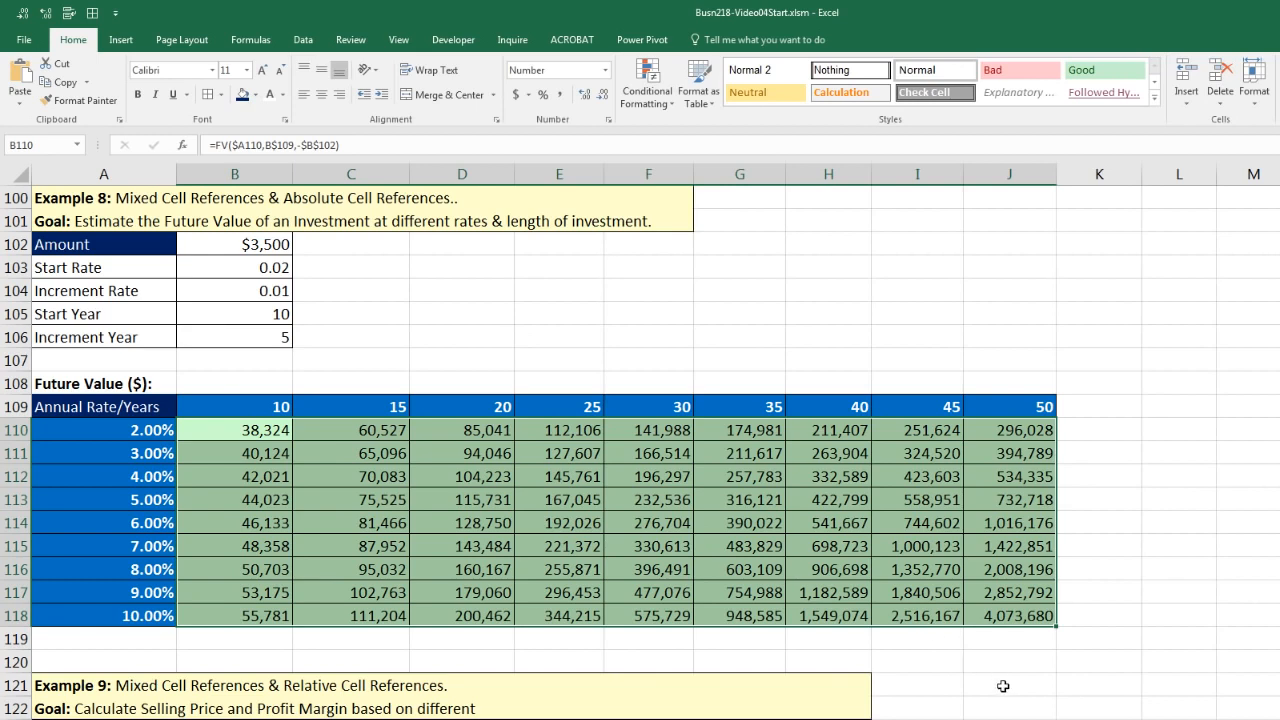
- Check the cell references in the future value table's last formula, J118, and move on to Example 9's furniture price schedule
{"action": "key", "text": "ctrl+period"}
{"action": "key", "text": "ctrl+period"}
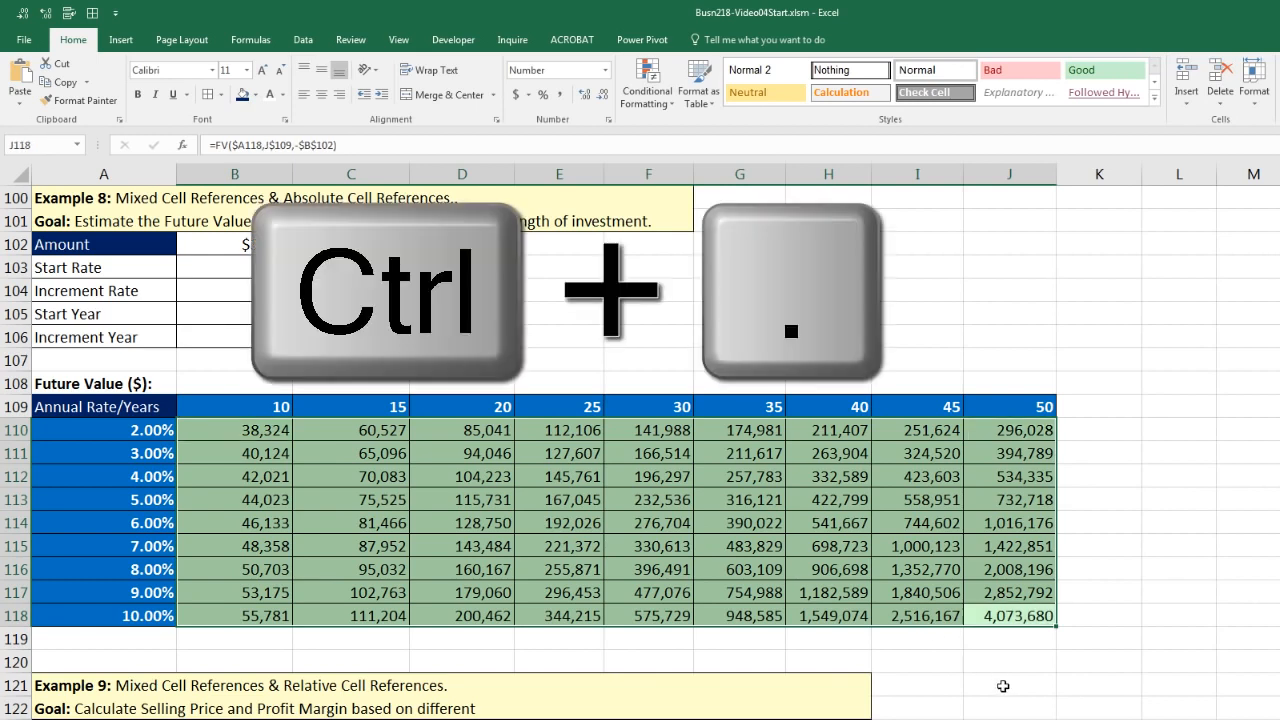
{"action": "key", "text": "F2"}
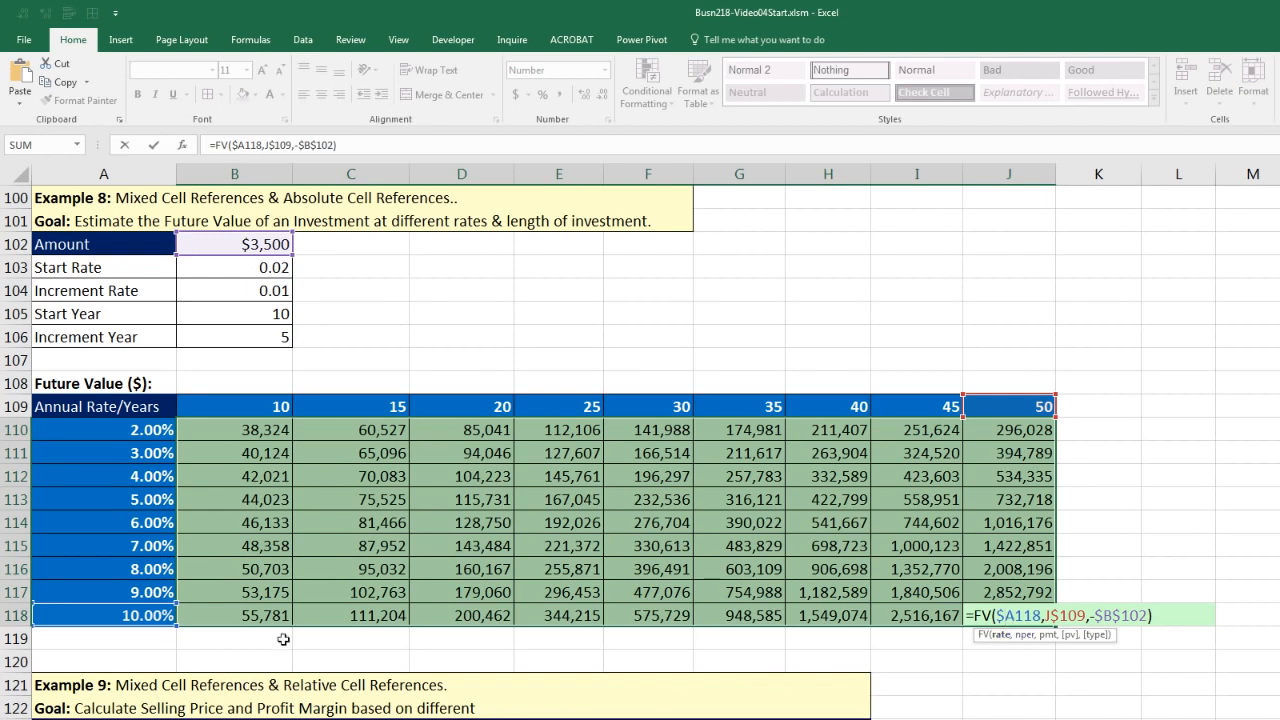
{"action": "left_click", "coordinate": [1071, 615]}
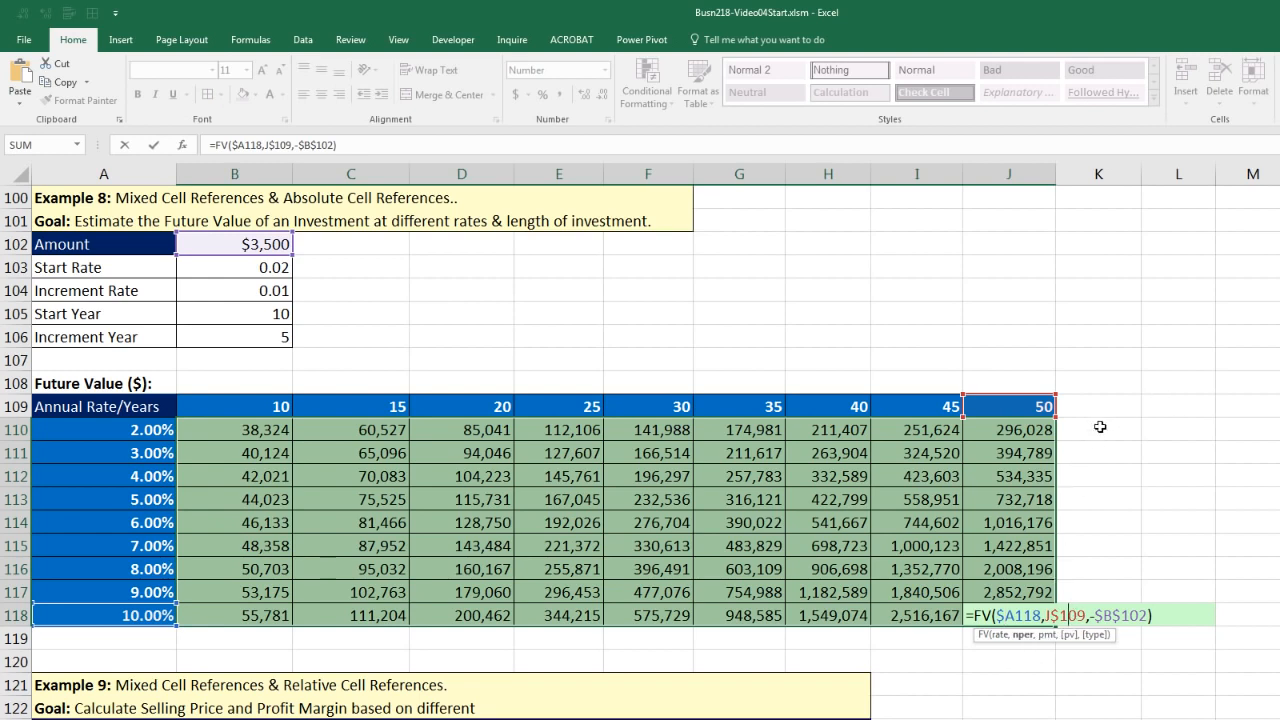
{"action": "left_click", "coordinate": [1128, 615]}
{"action": "key", "text": "ctrl+Return"}
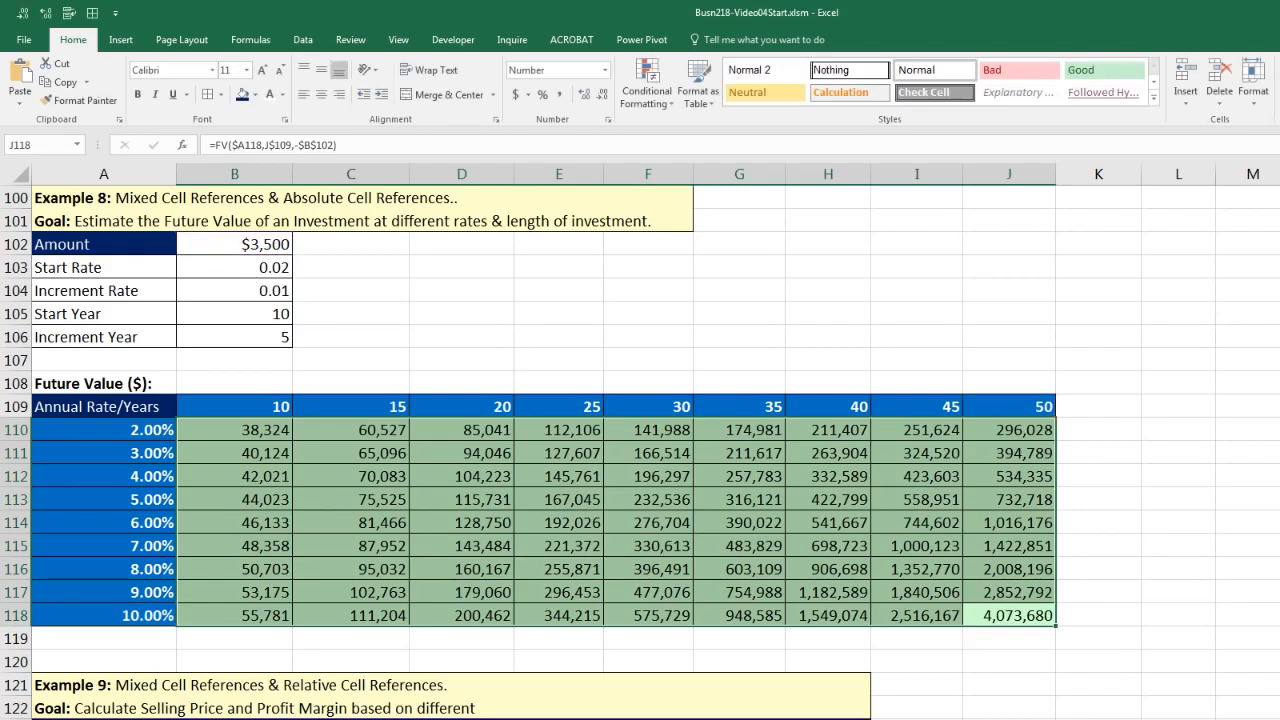
{"action": "scroll", "coordinate": [640, 450], "scroll_direction": "down", "scroll_amount": 6}
{"action": "scroll", "coordinate": [640, 450], "scroll_direction": "down", "scroll_amount": 1}
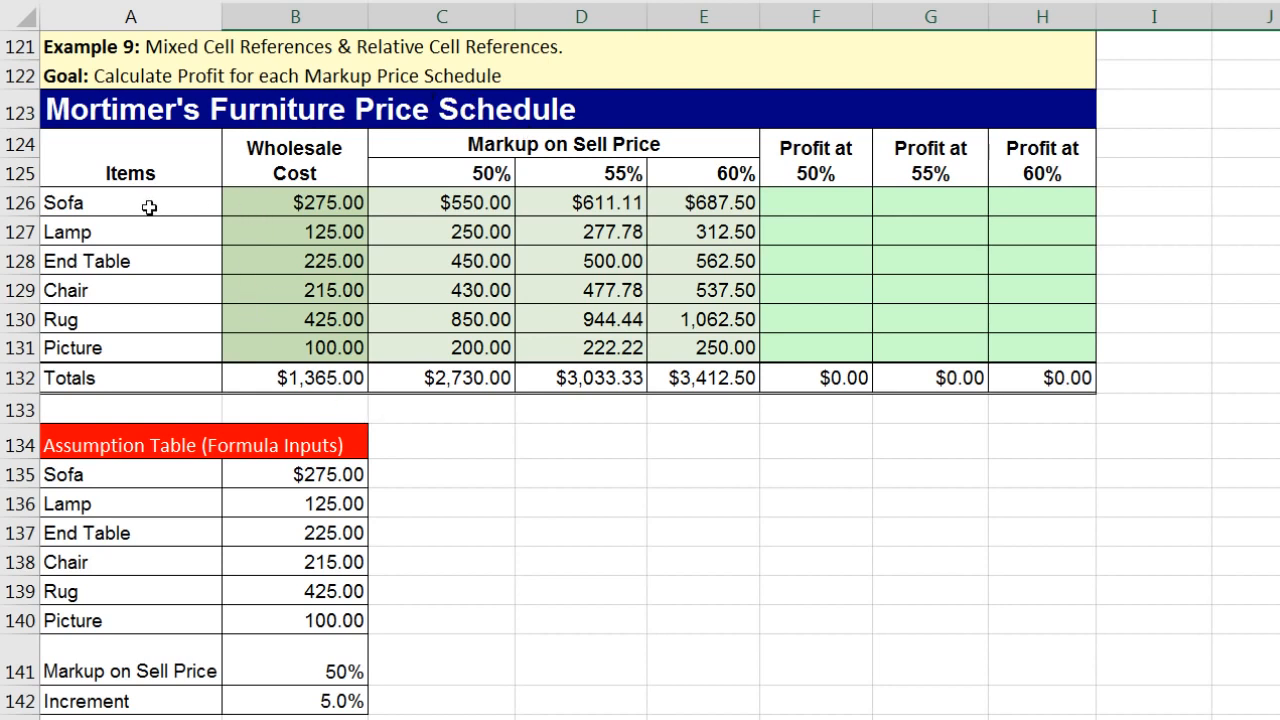
- Examine the wholesale costs, the sell prices at each markup and the profit range F126:H131 to work out which references the profit formula needs
{"action": "left_click", "coordinate": [277, 204]}
{"action": "left_click", "coordinate": [272, 237]}
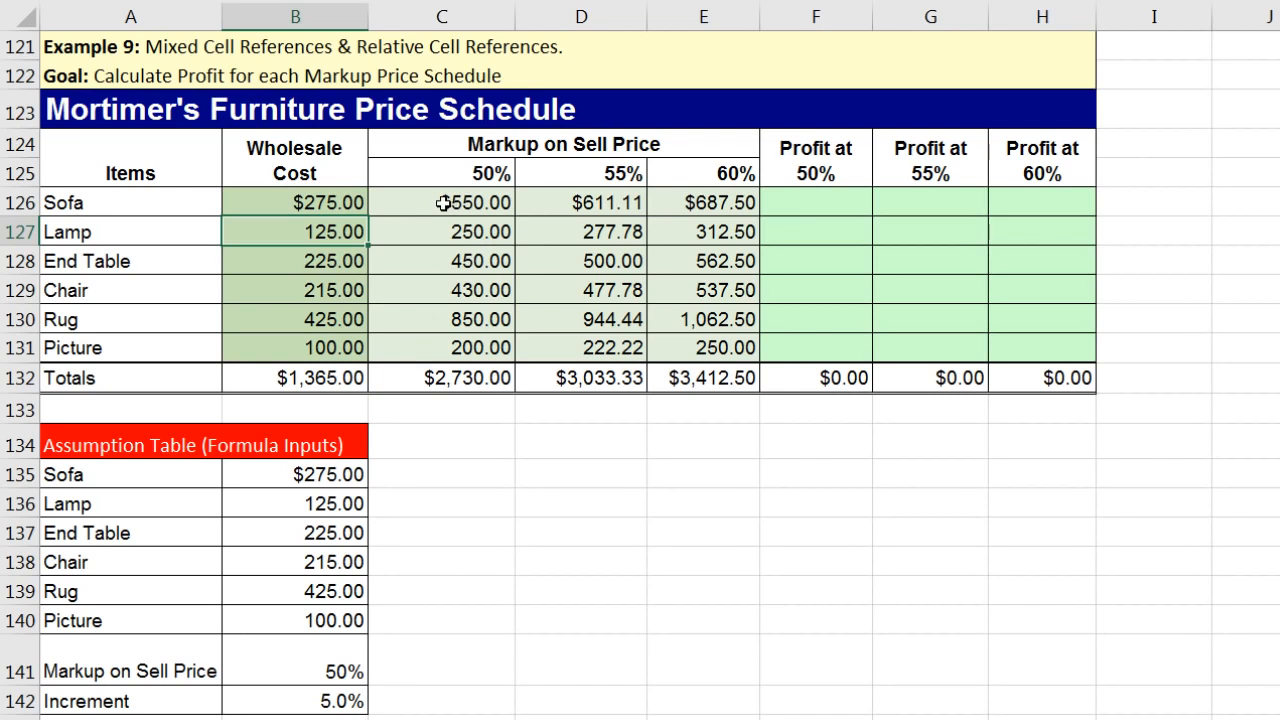
{"action": "left_click_drag", "start_coordinate": [443, 202], "coordinate": [467, 350]}
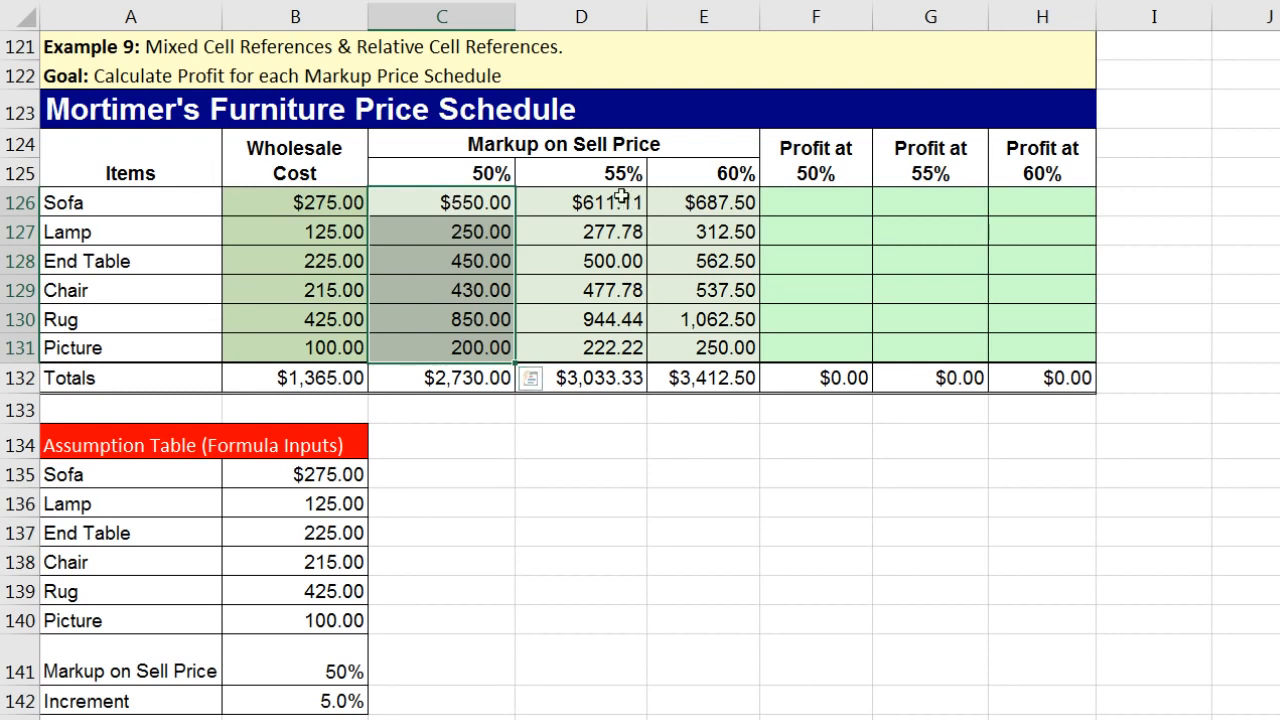
{"action": "left_click_drag", "start_coordinate": [600, 203], "coordinate": [617, 348]}
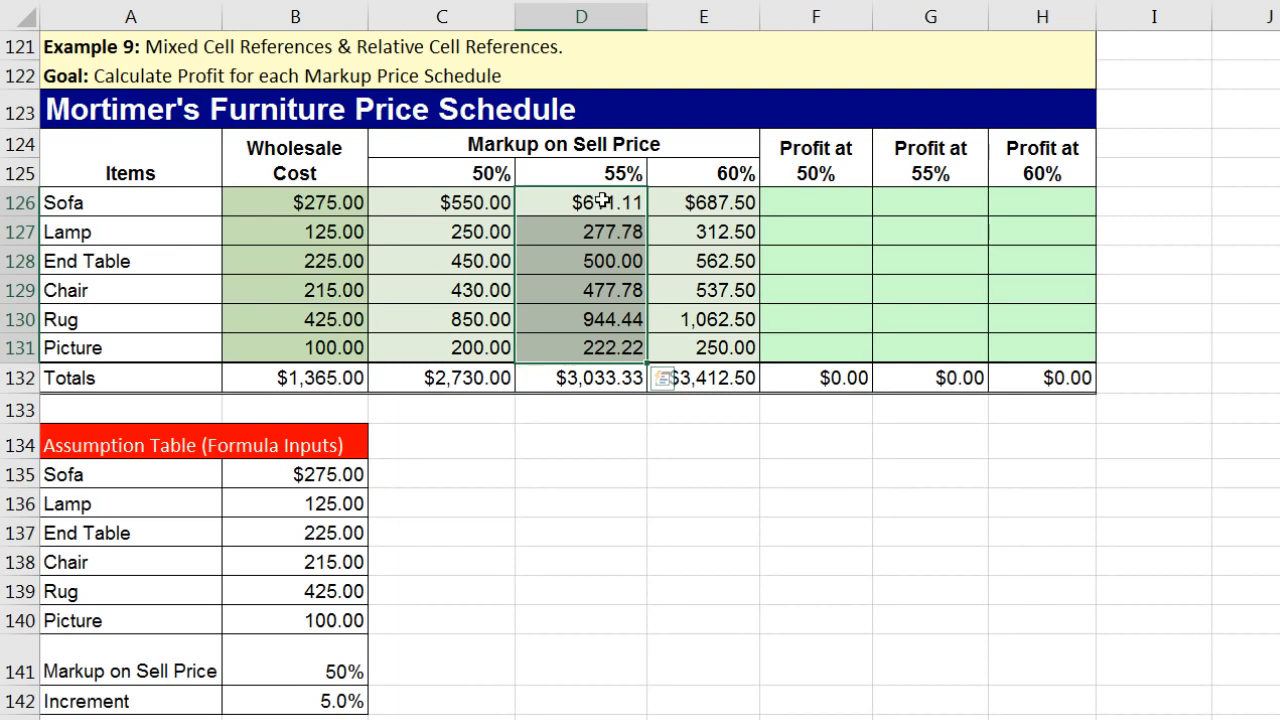
{"action": "left_click_drag", "start_coordinate": [708, 203], "coordinate": [748, 332]}
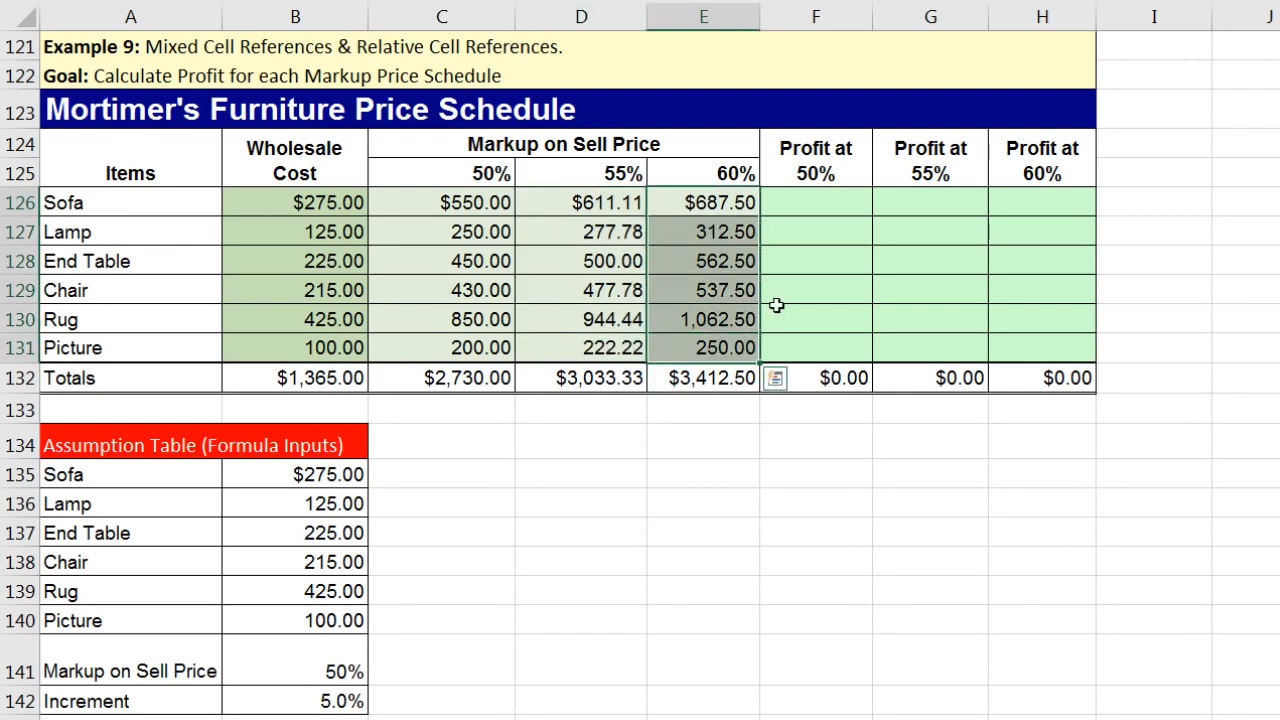
{"action": "left_click_drag", "start_coordinate": [803, 200], "coordinate": [1043, 352]}
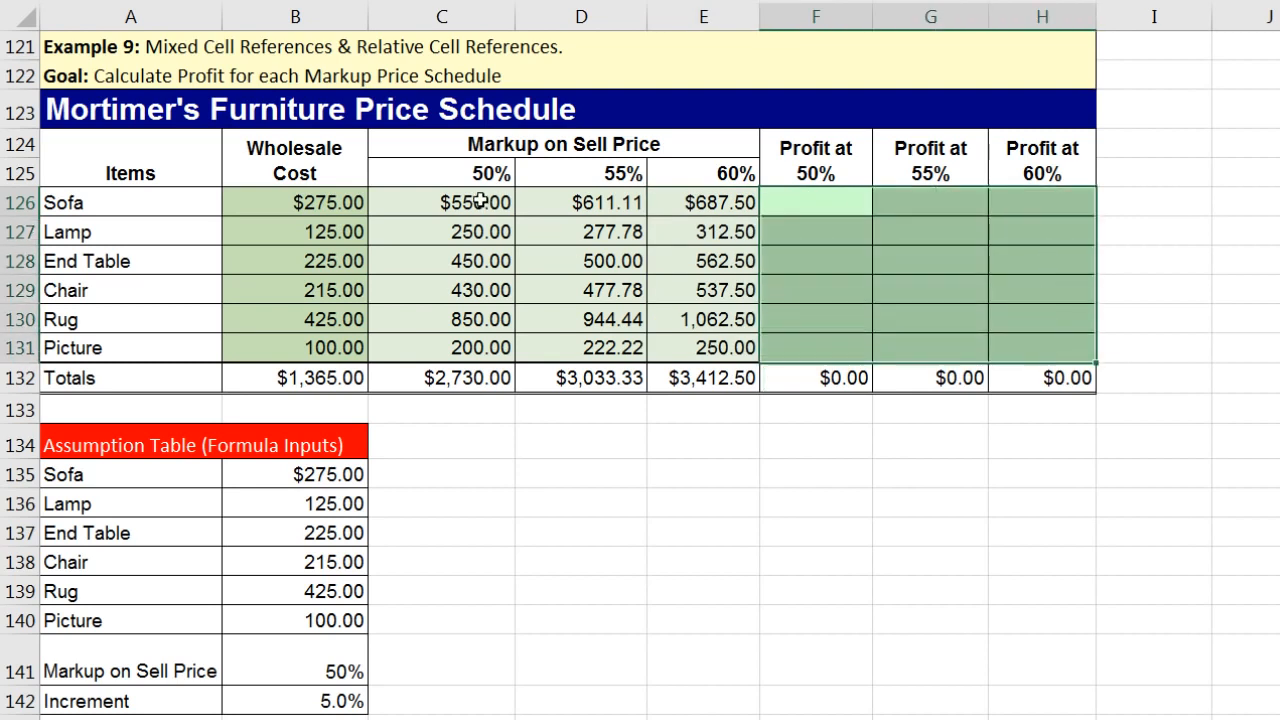
{"action": "left_click", "coordinate": [829, 208]}
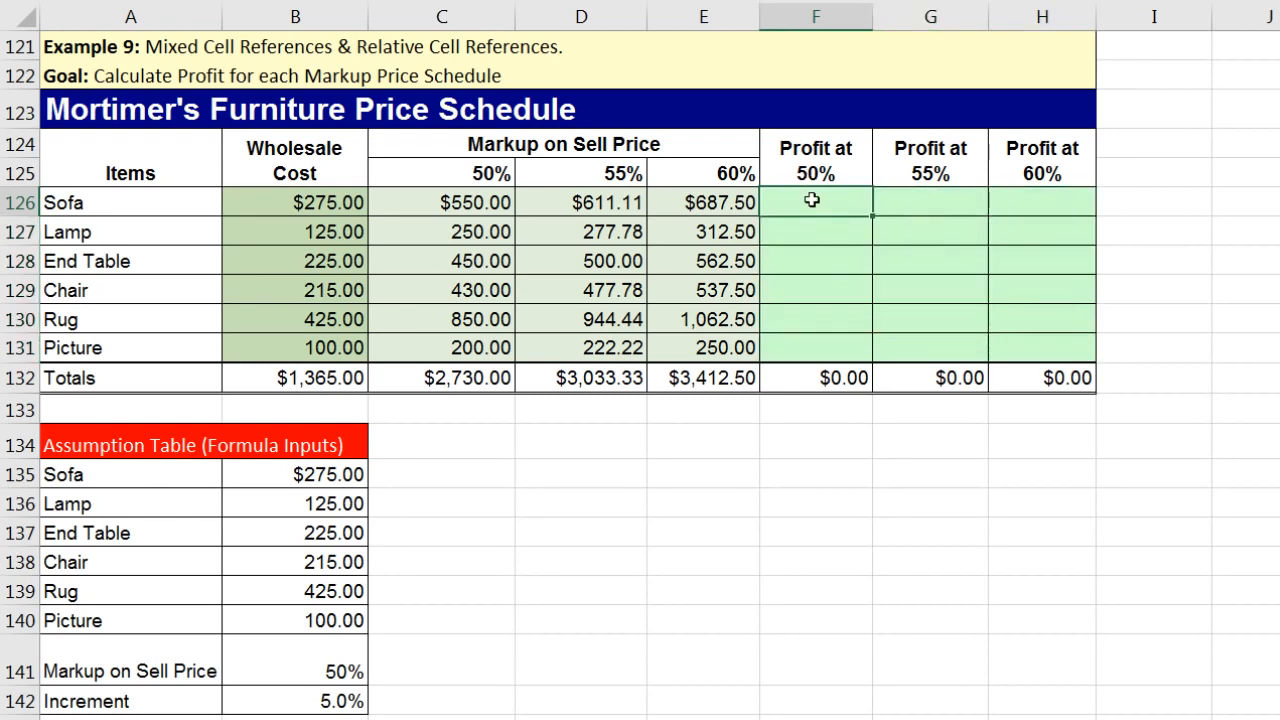
{"action": "left_click", "coordinate": [482, 203]}
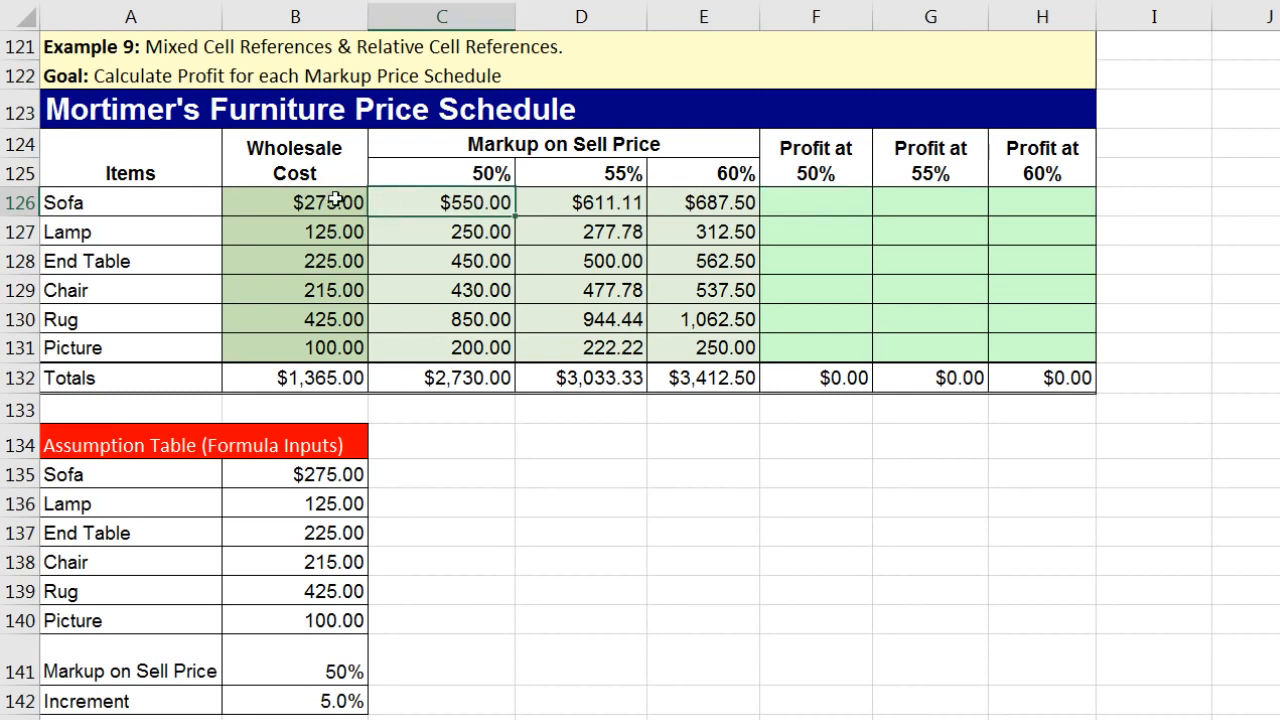
{"action": "left_click", "coordinate": [797, 202]}
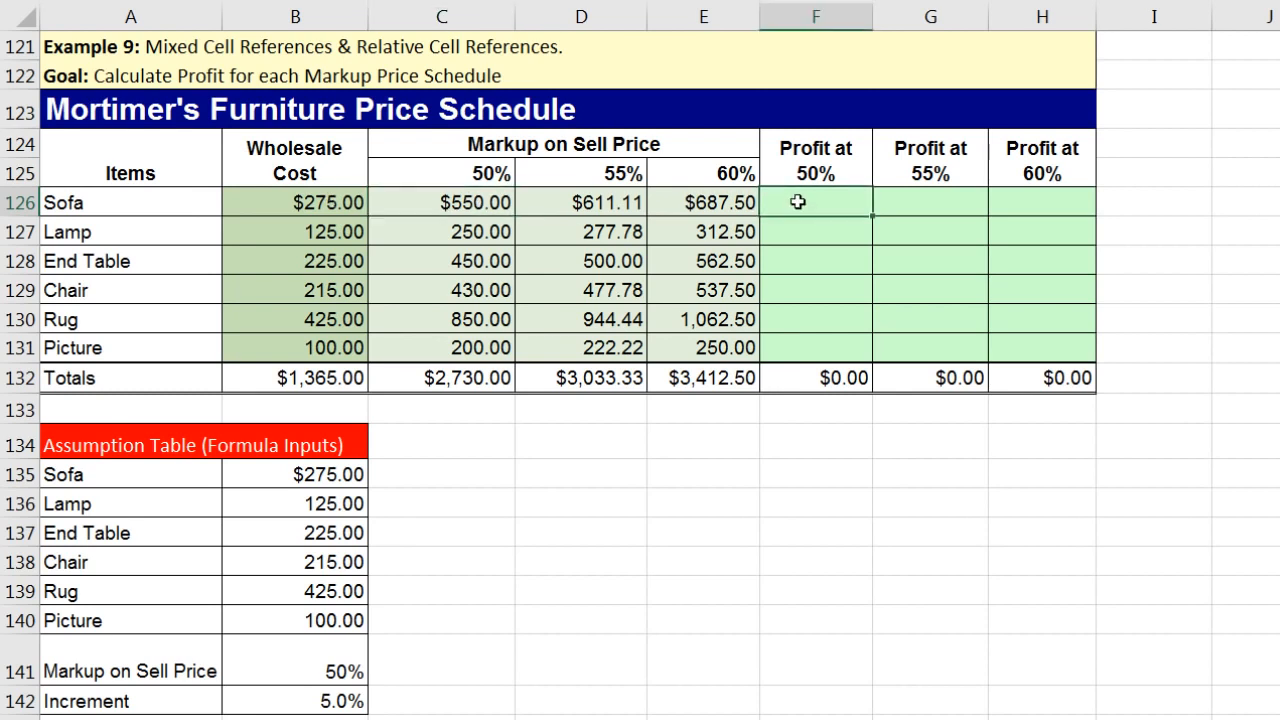
{"action": "left_click", "coordinate": [900, 201]}
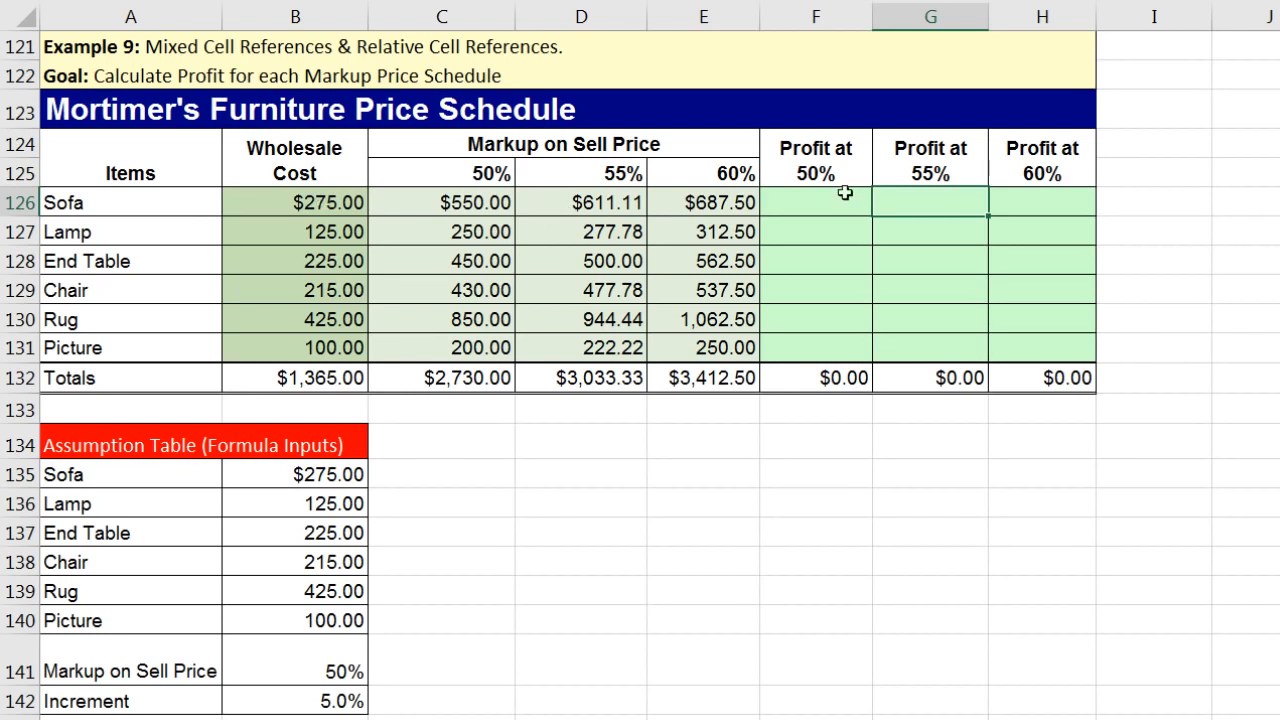
{"action": "left_click", "coordinate": [1022, 206]}
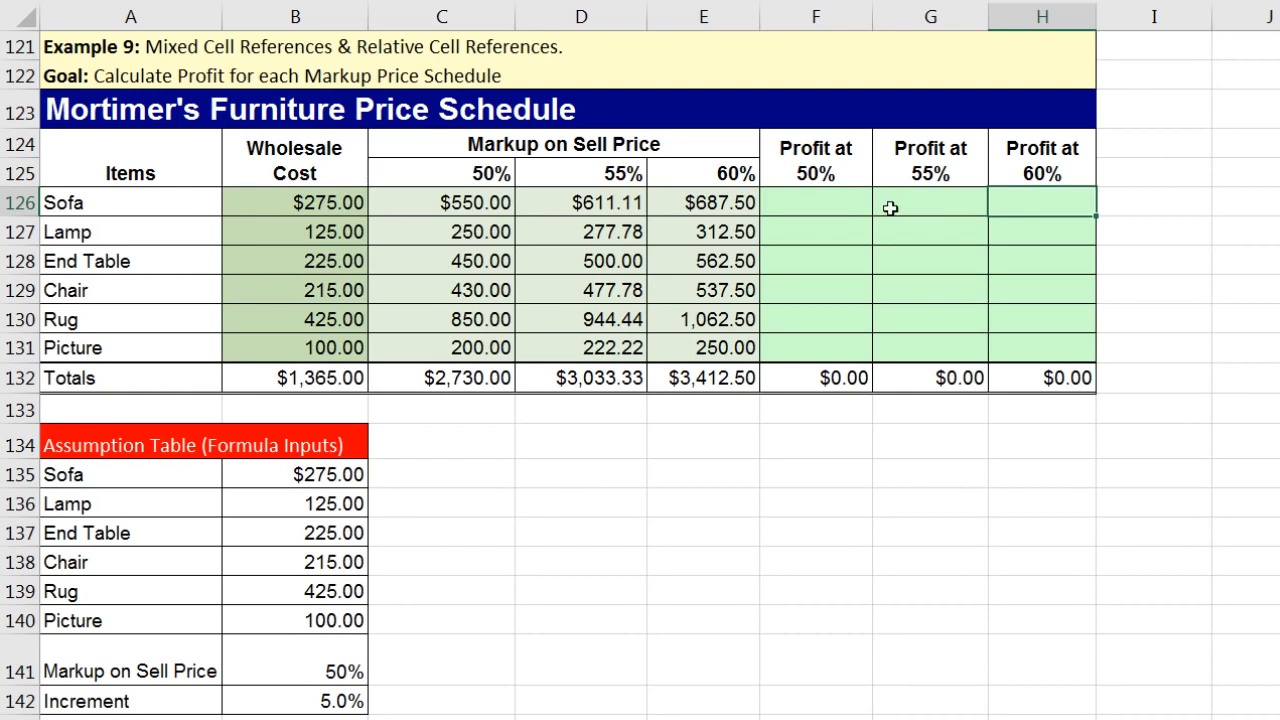
{"action": "left_click", "coordinate": [821, 202]}
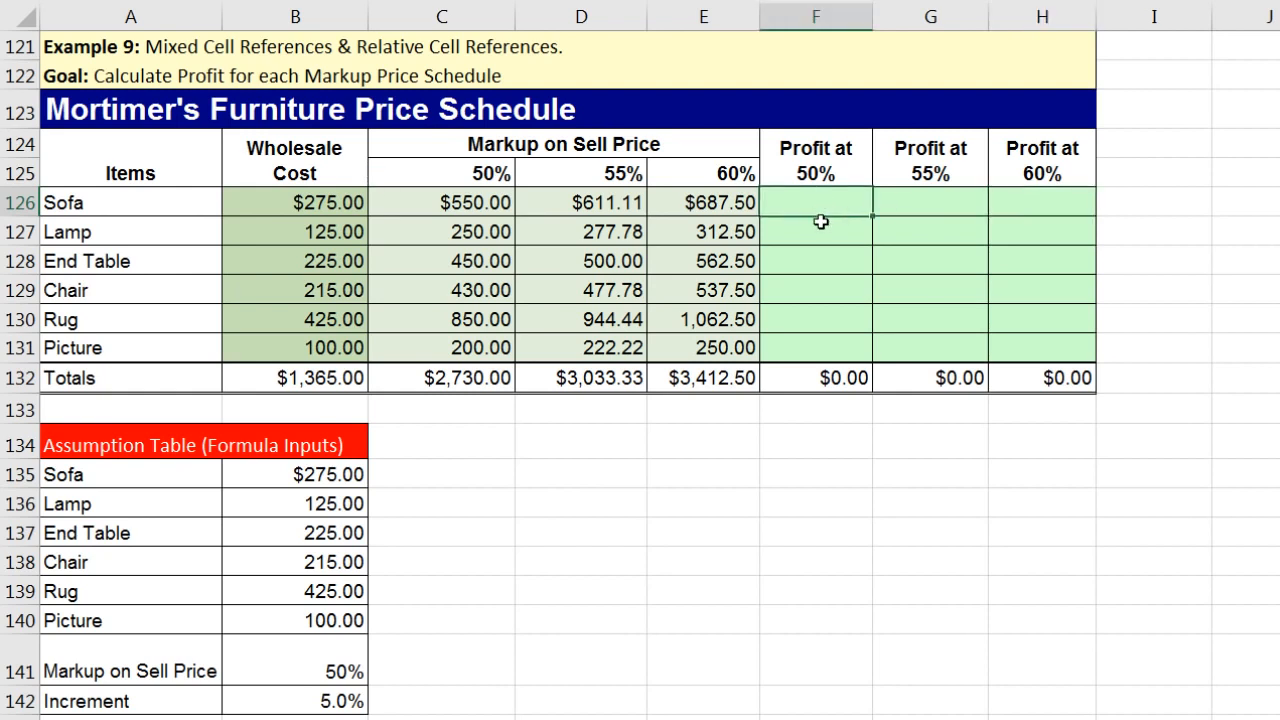
{"action": "left_click", "coordinate": [822, 229]}
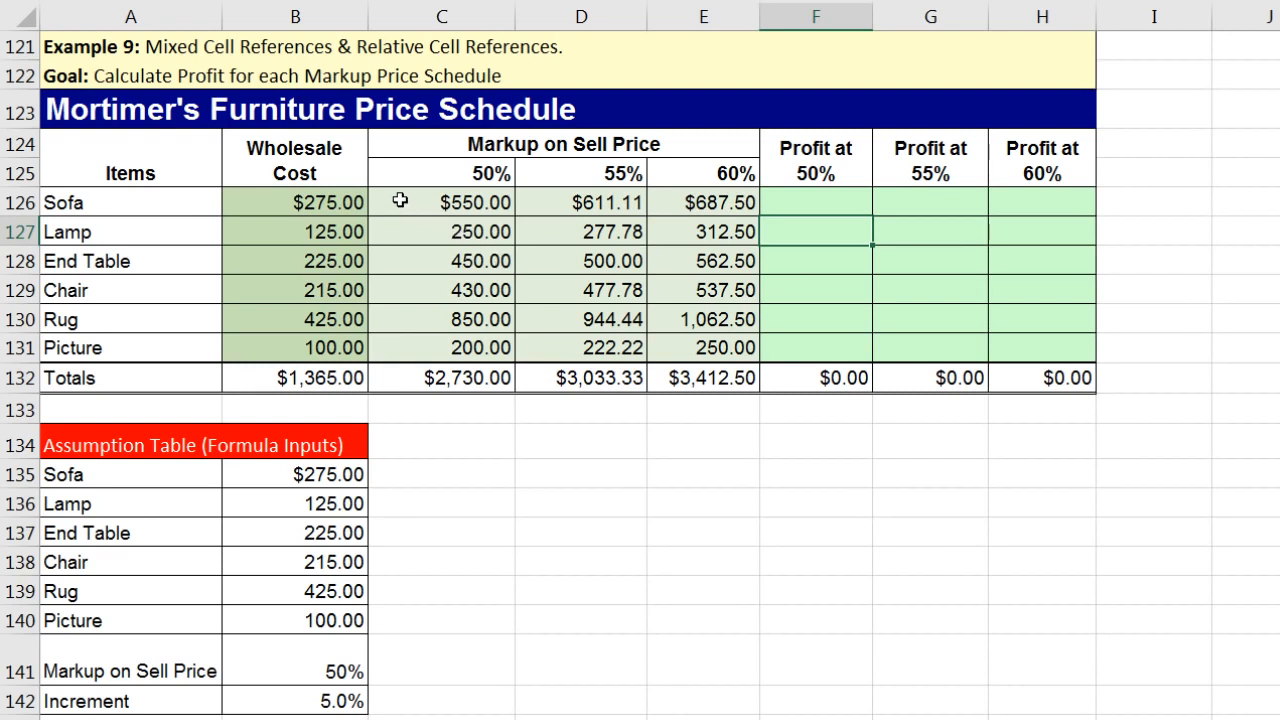
- Build the sofa's profit formula in F126 as the 50% markup price minus the wholesale cost, =C126-B126
{"action": "left_click", "coordinate": [843, 205]}
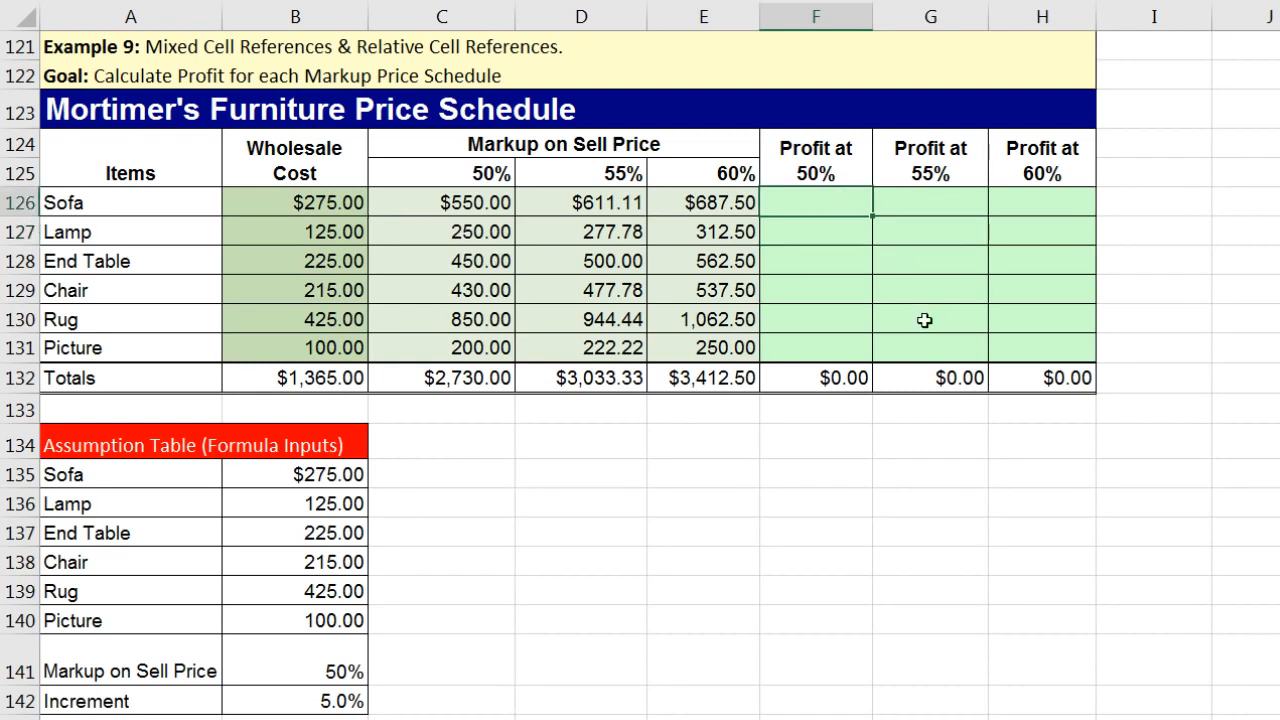
{"action": "type", "text": "="}
{"action": "left_click", "coordinate": [480, 203]}
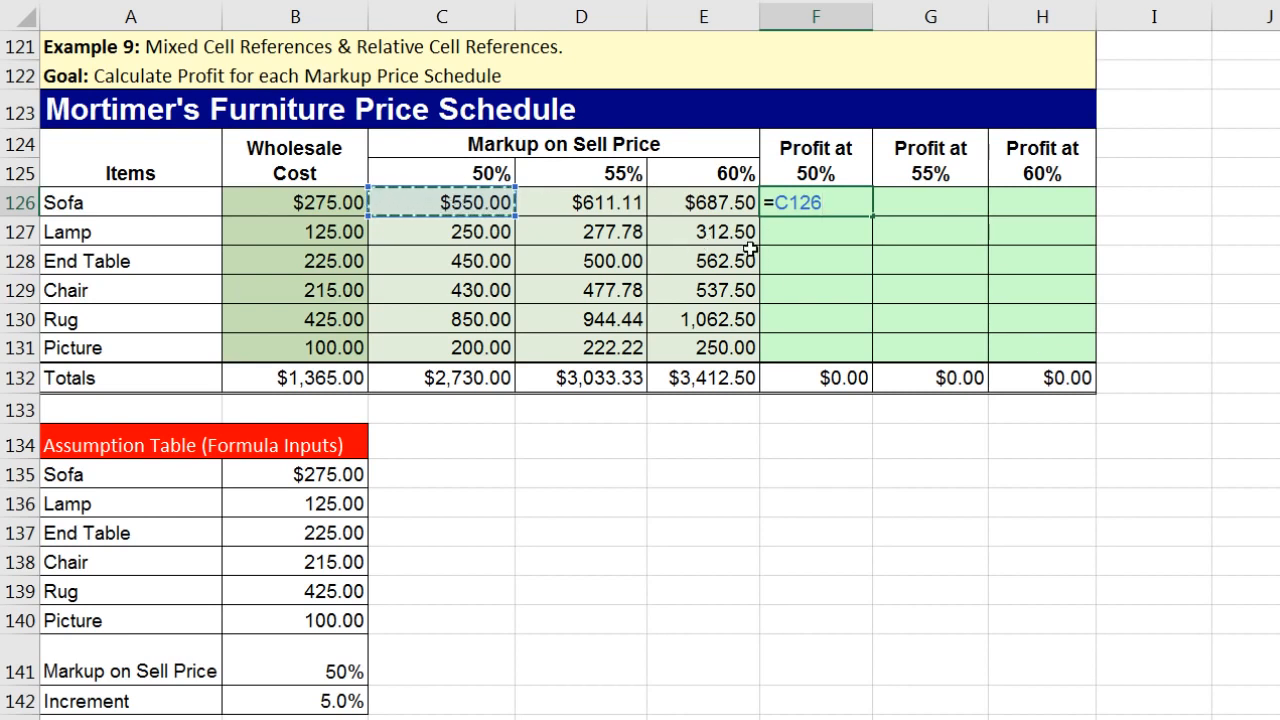
{"action": "type", "text": "-"}
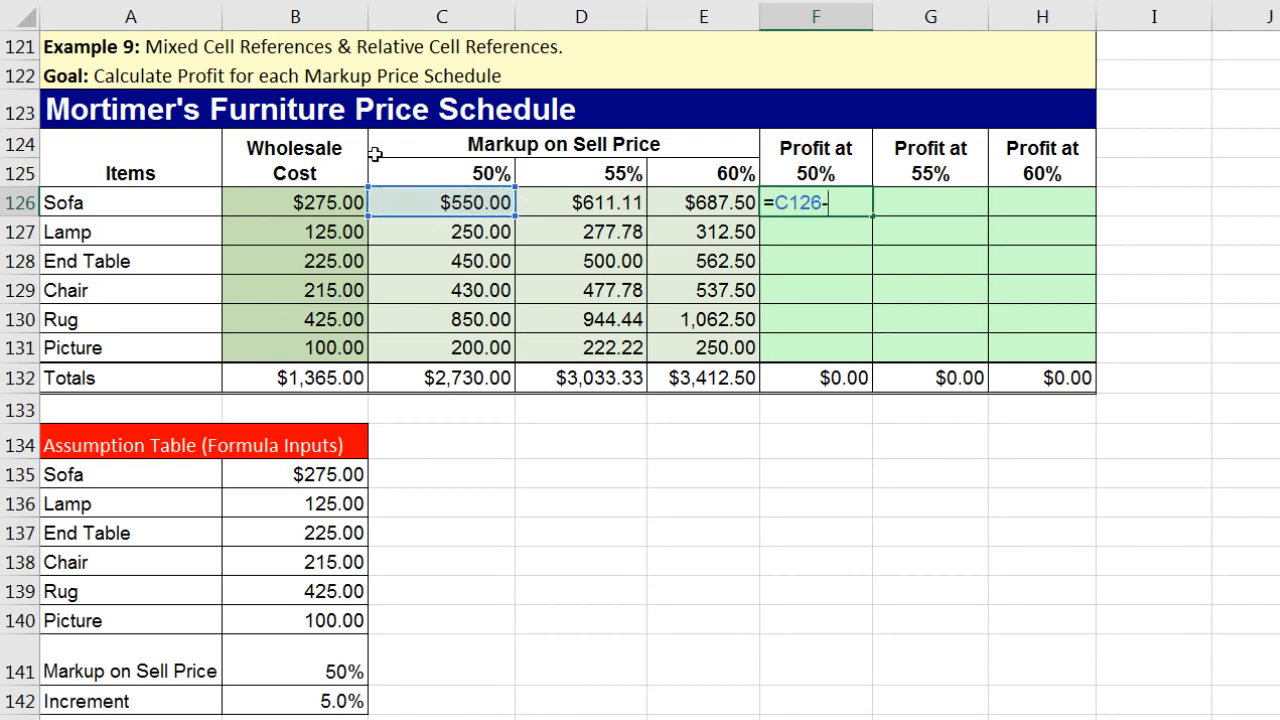
{"action": "left_click", "coordinate": [343, 202]}
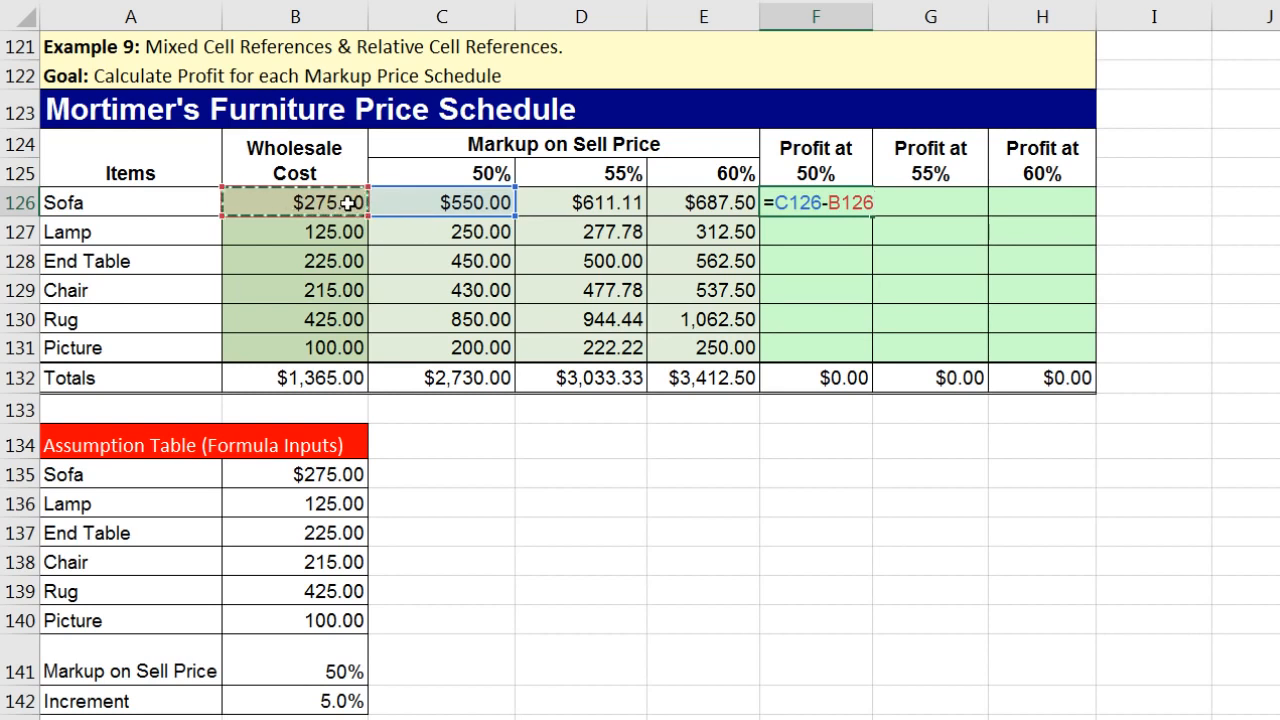
- Lock only the column of the wholesale cost reference as $B126 and enter the formula =C126-$B126 in F126
{"action": "double_click", "coordinate": [842, 203]}
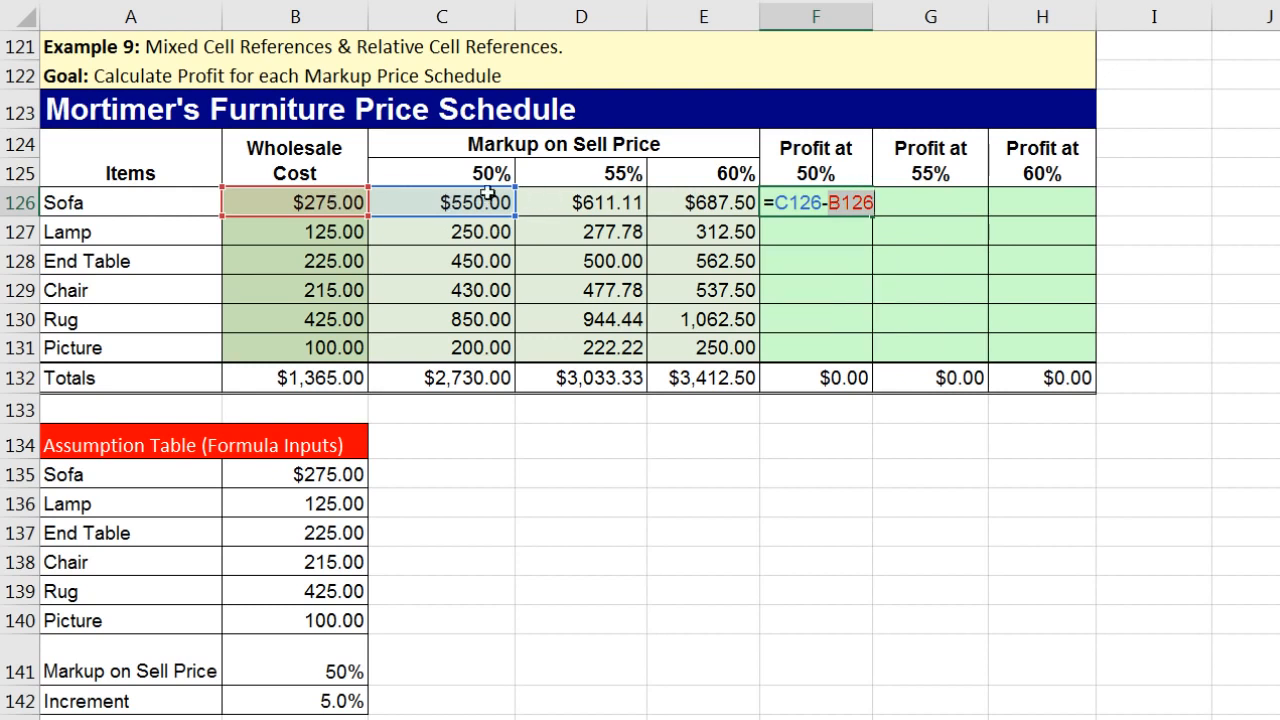
{"action": "left_click", "coordinate": [833, 203]}
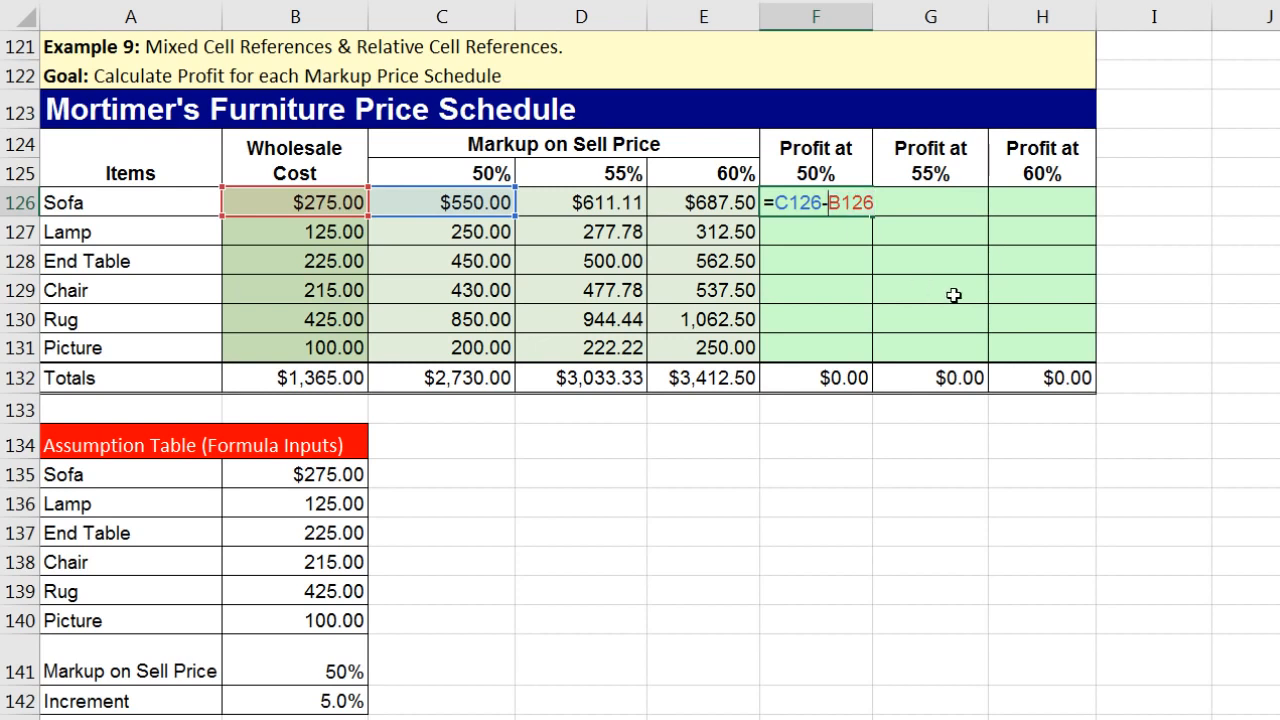
{"action": "key", "text": "F4"}
{"action": "key", "text": "F4"}
{"action": "key", "text": "F4"}
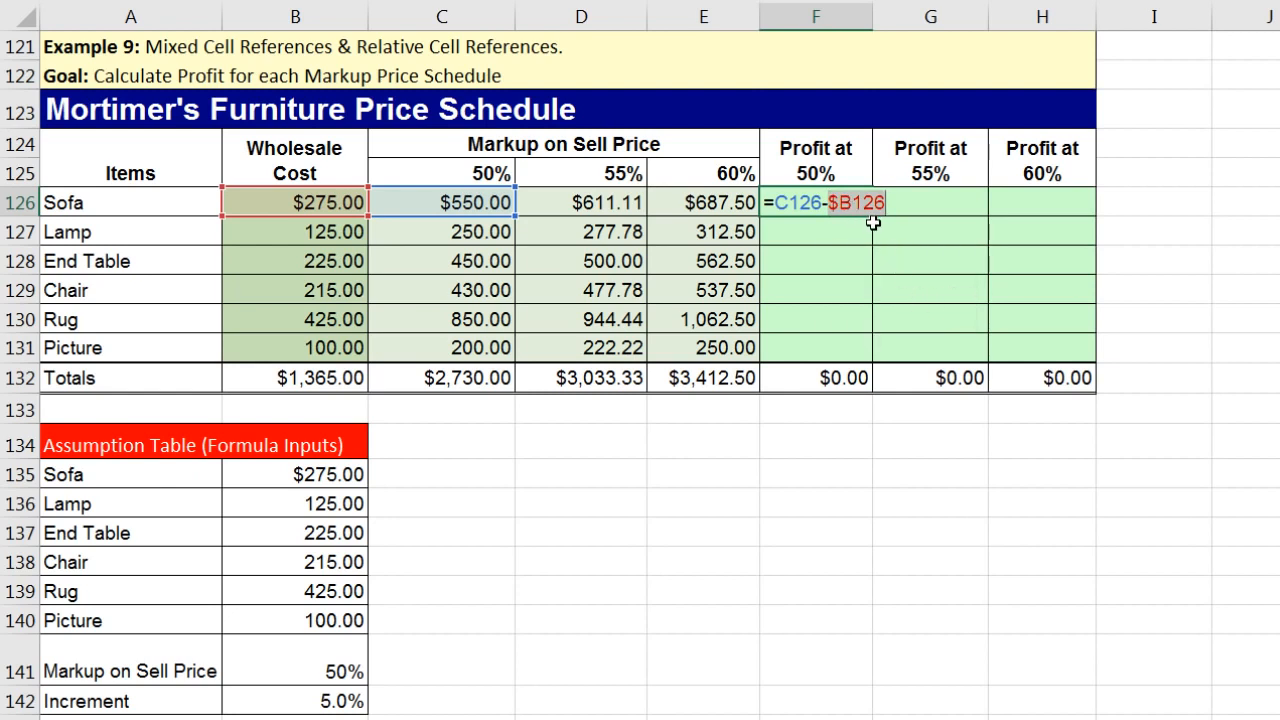
{"action": "key", "text": "ctrl+Return"}
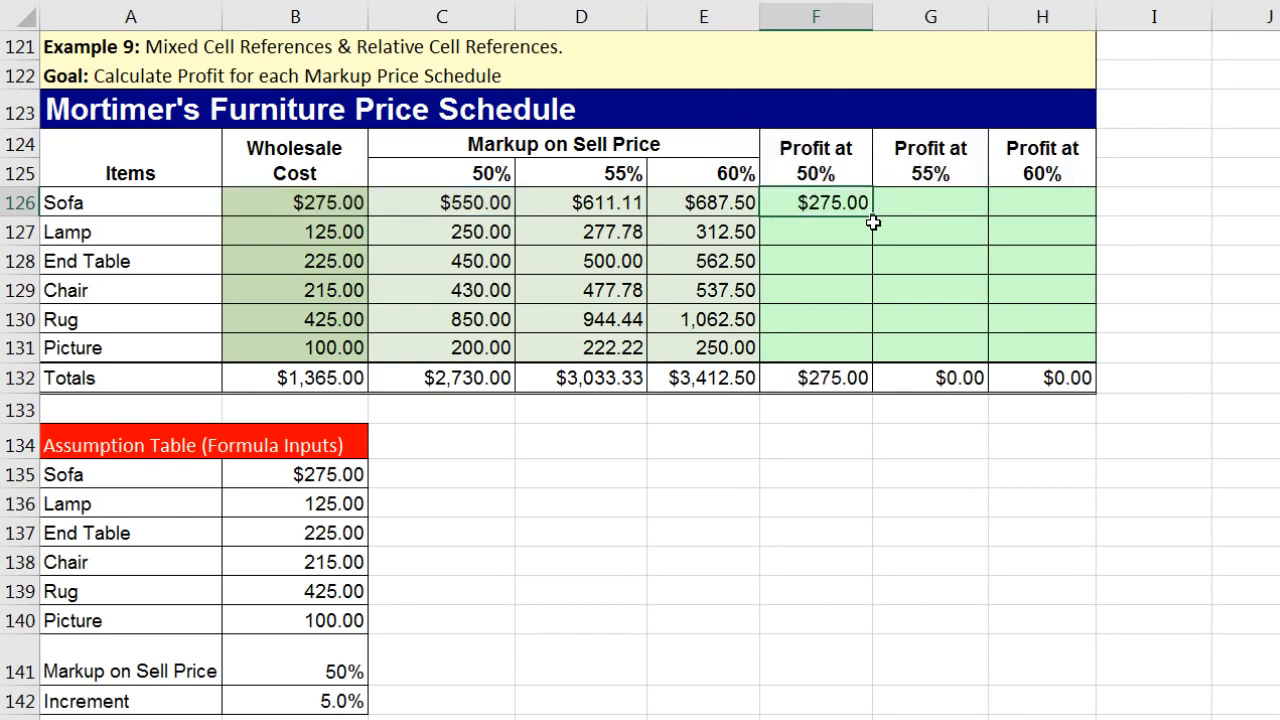
- Copy the F126 profit formula across and down through H131, and check the cell references in the last formula, H131
{"action": "left_click_drag", "start_coordinate": [874, 214], "coordinate": [1095, 362]}
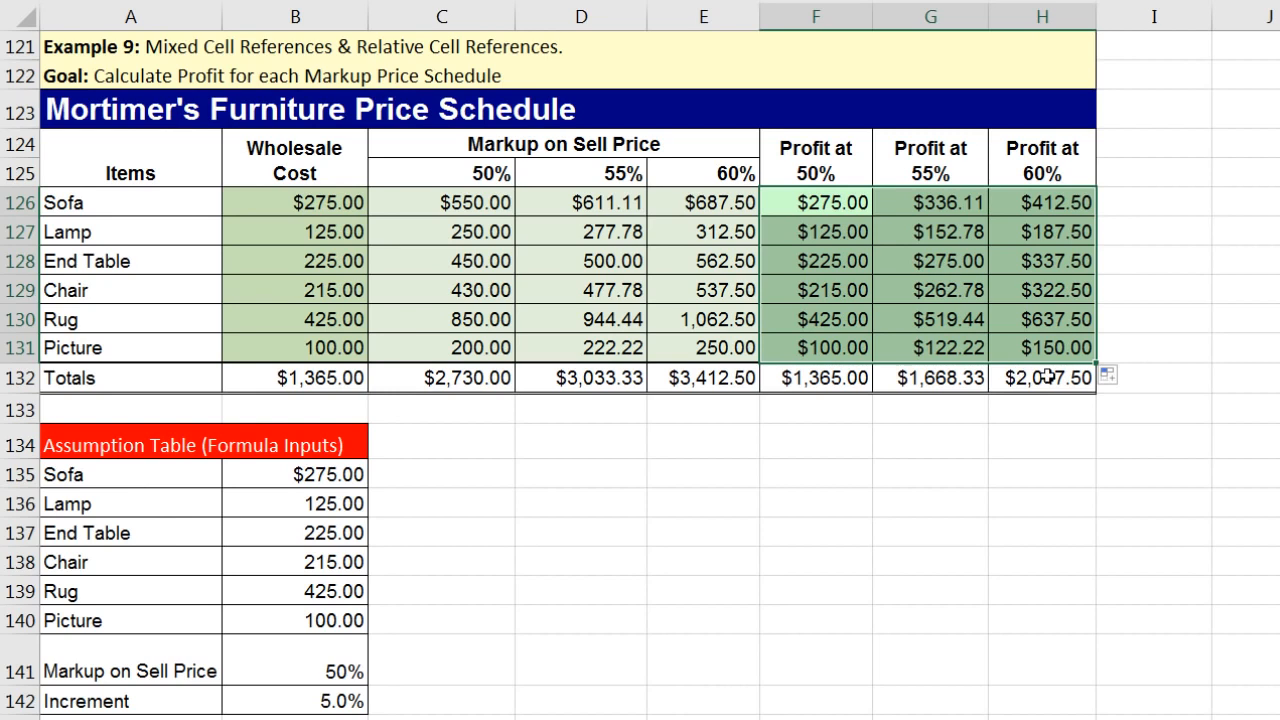
{"action": "left_click", "coordinate": [1038, 438]}
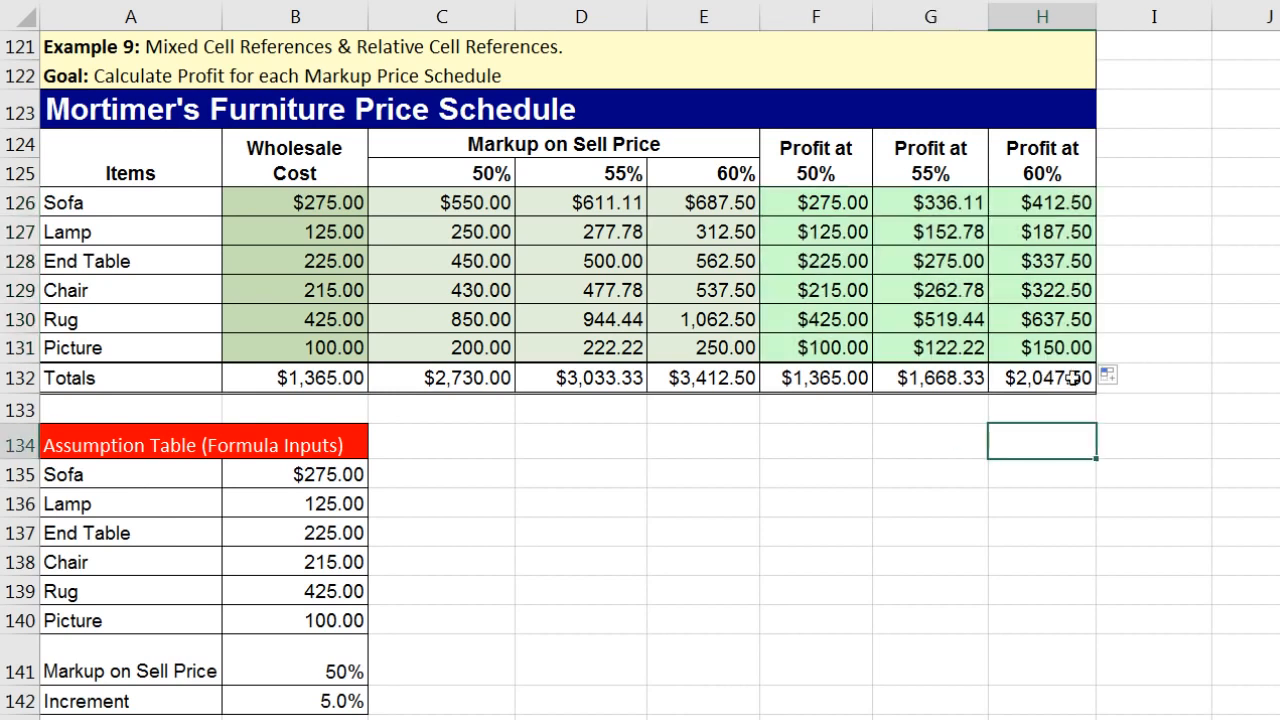
{"action": "left_click", "coordinate": [1038, 350]}
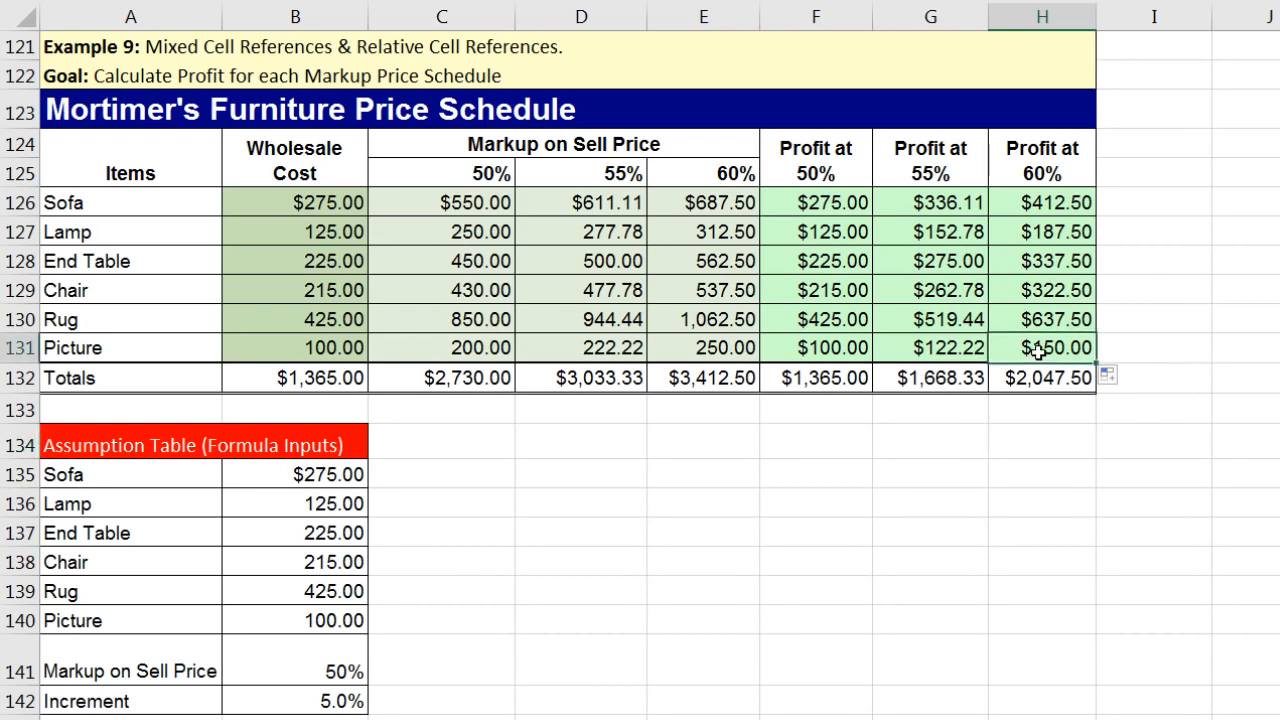
{"action": "key", "text": "F2"}
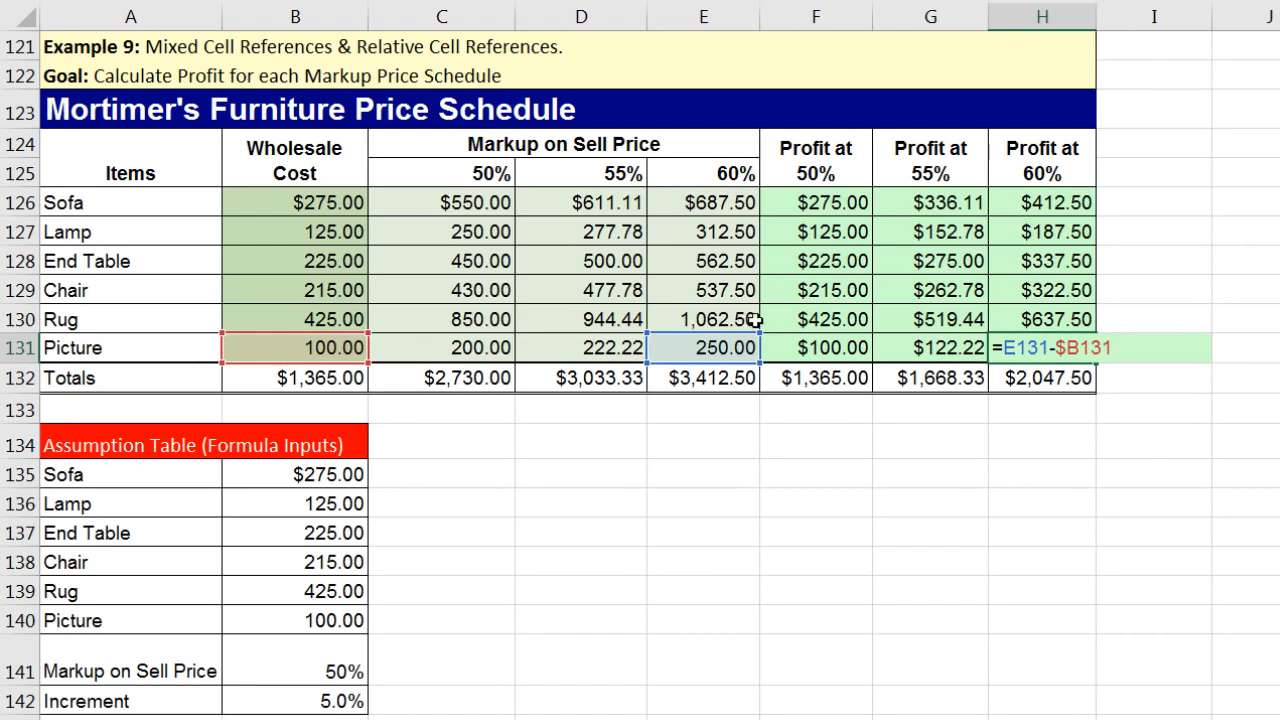
- Check the cell references in the profit formulas in G131, F131 and F130, and move on to Example 10's top 5 list
{"action": "left_click", "coordinate": [953, 347]}
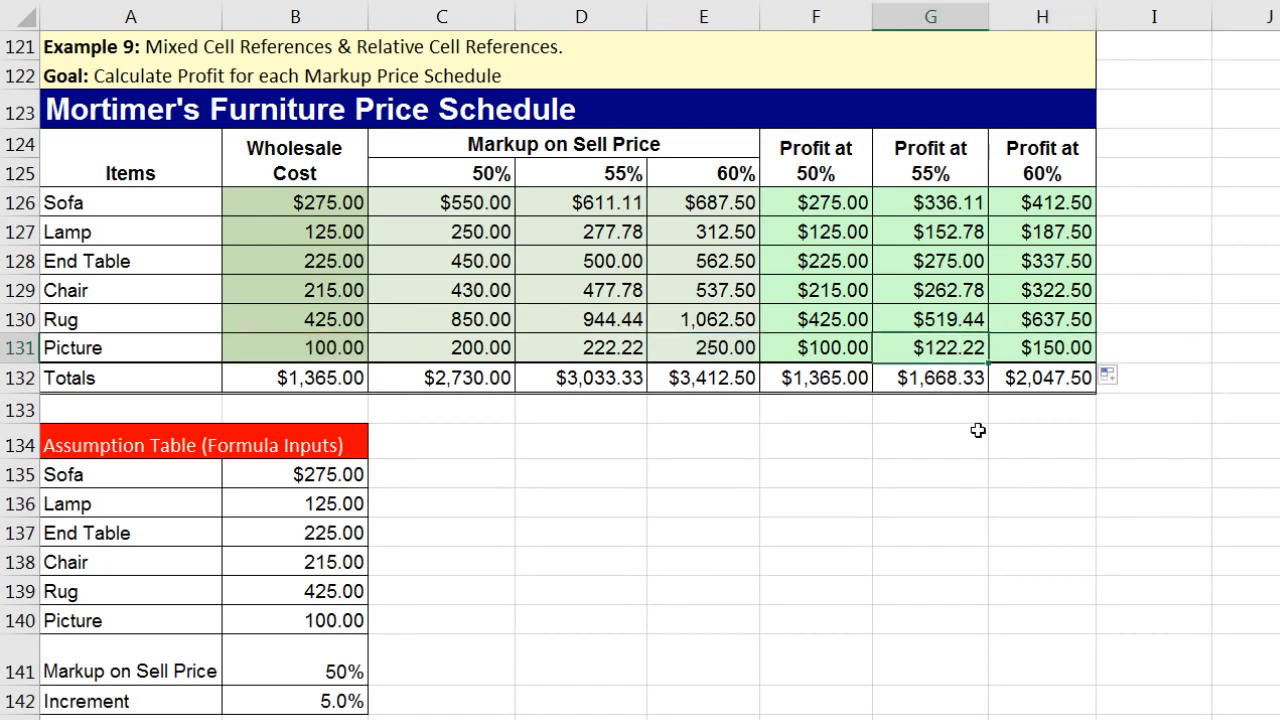
{"action": "key", "text": "F2"}
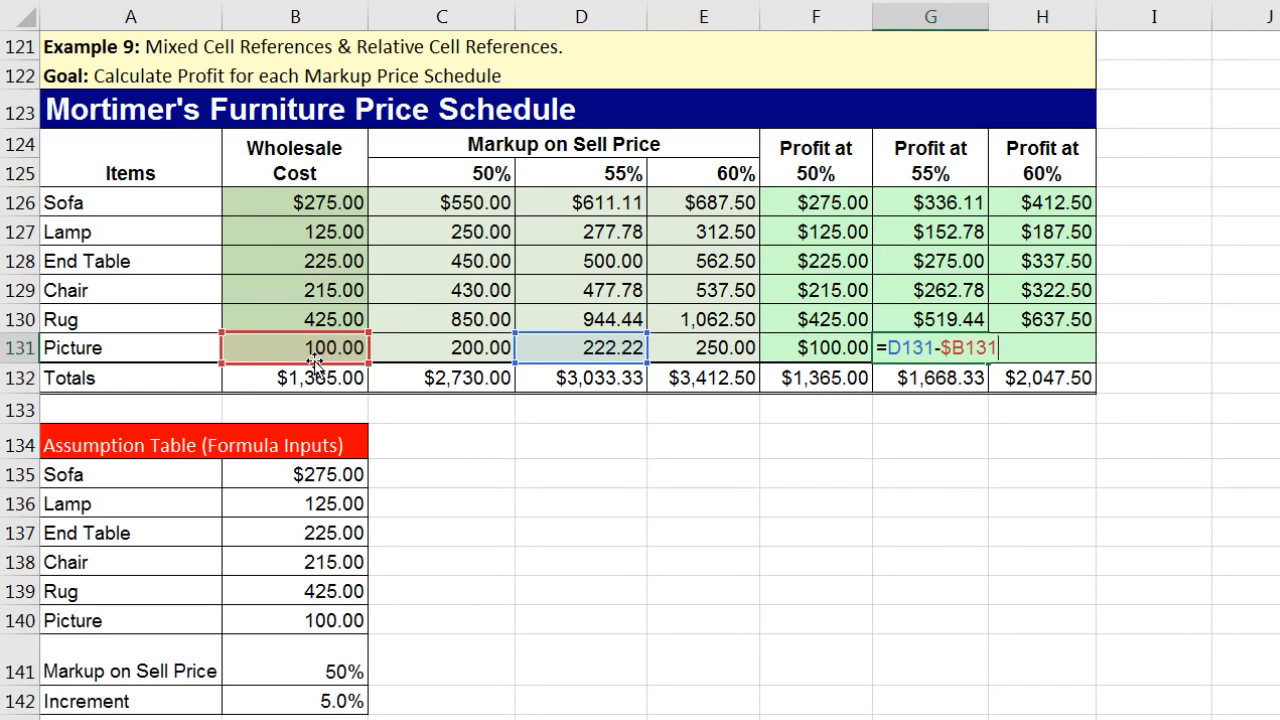
{"action": "key", "text": "Escape"}
{"action": "left_click", "coordinate": [808, 347]}
{"action": "key", "text": "F2"}
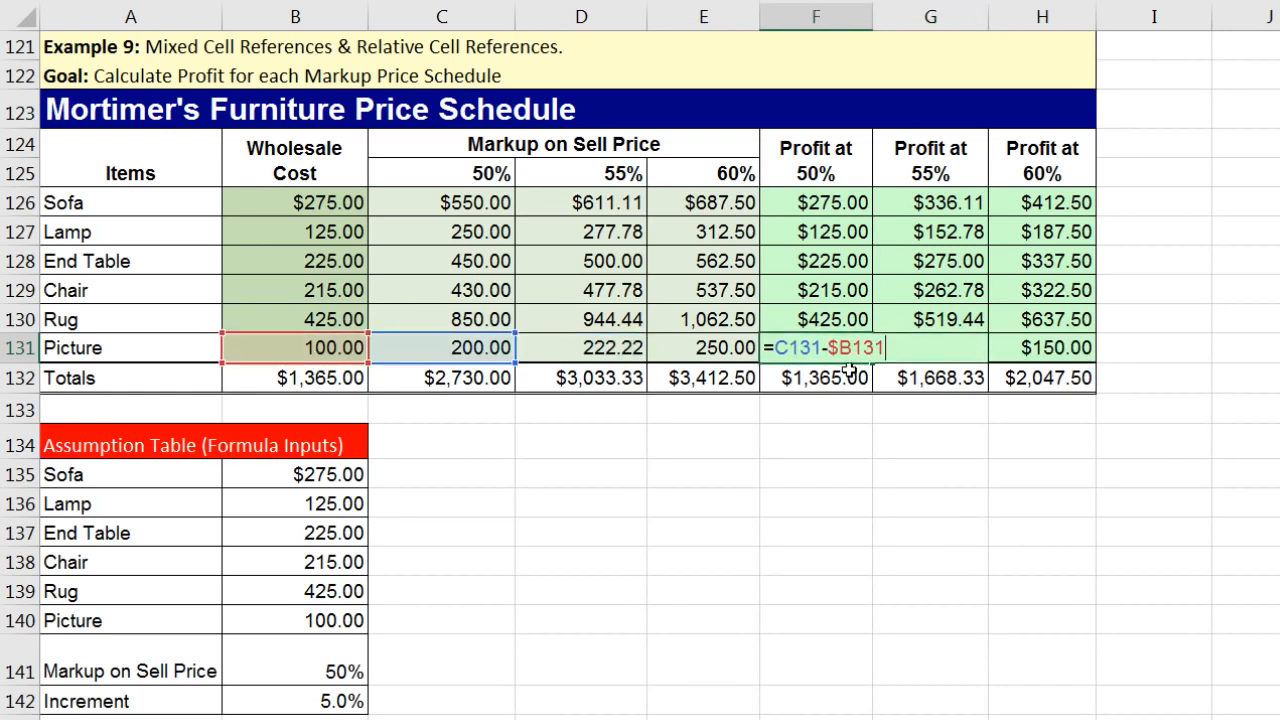
{"action": "key", "text": "Escape"}
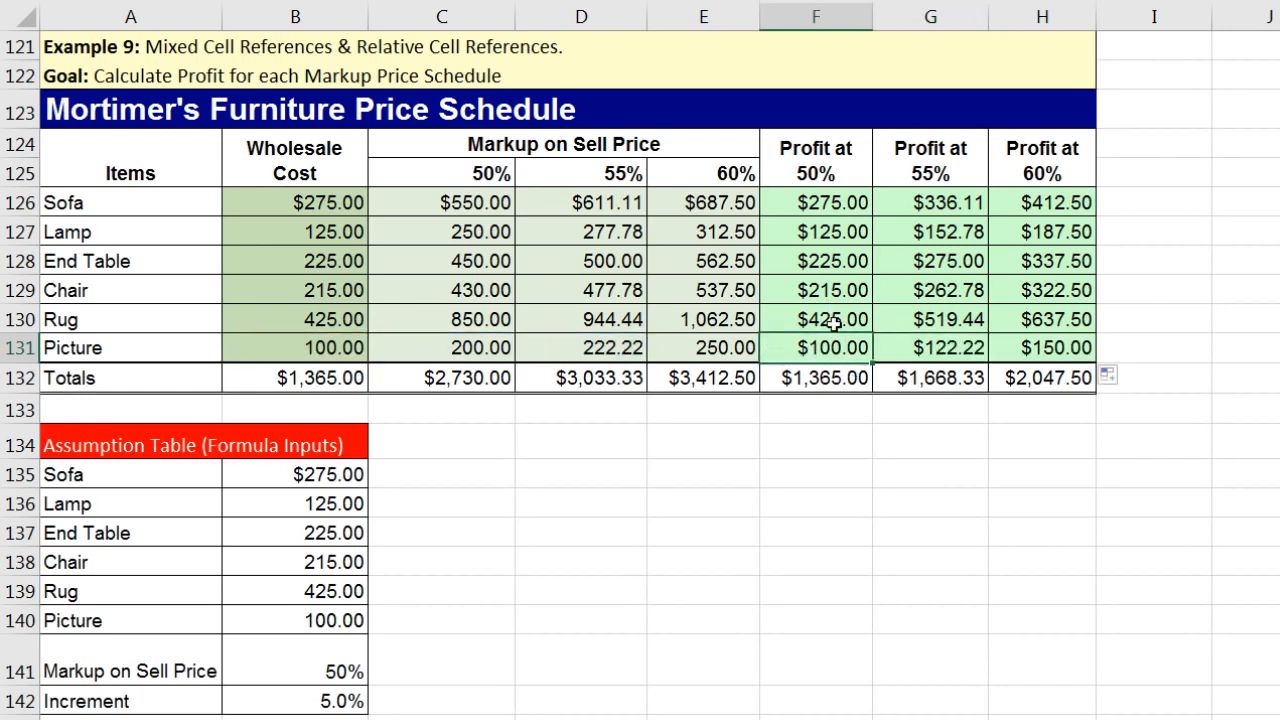
{"action": "left_click", "coordinate": [834, 322]}
{"action": "key", "text": "F2"}
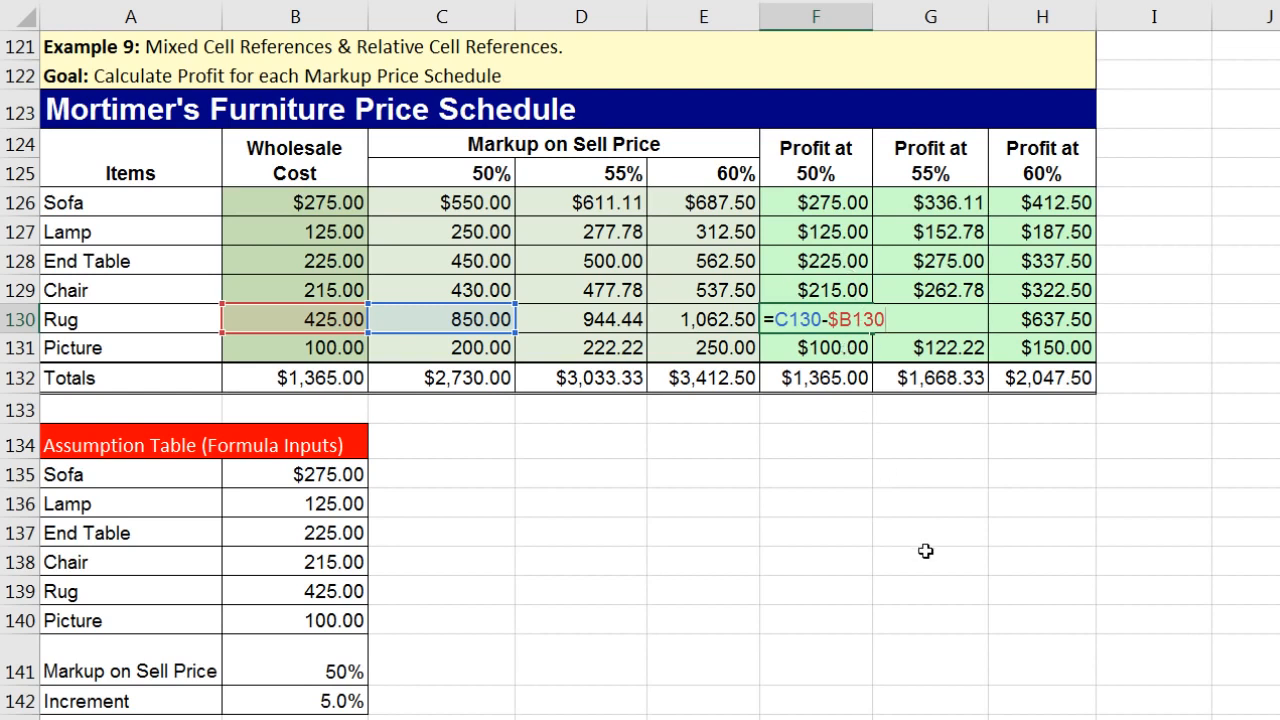
{"action": "key", "text": "ctrl+Return"}
{"action": "scroll", "coordinate": [640, 375], "scroll_direction": "down", "scroll_amount": 5}
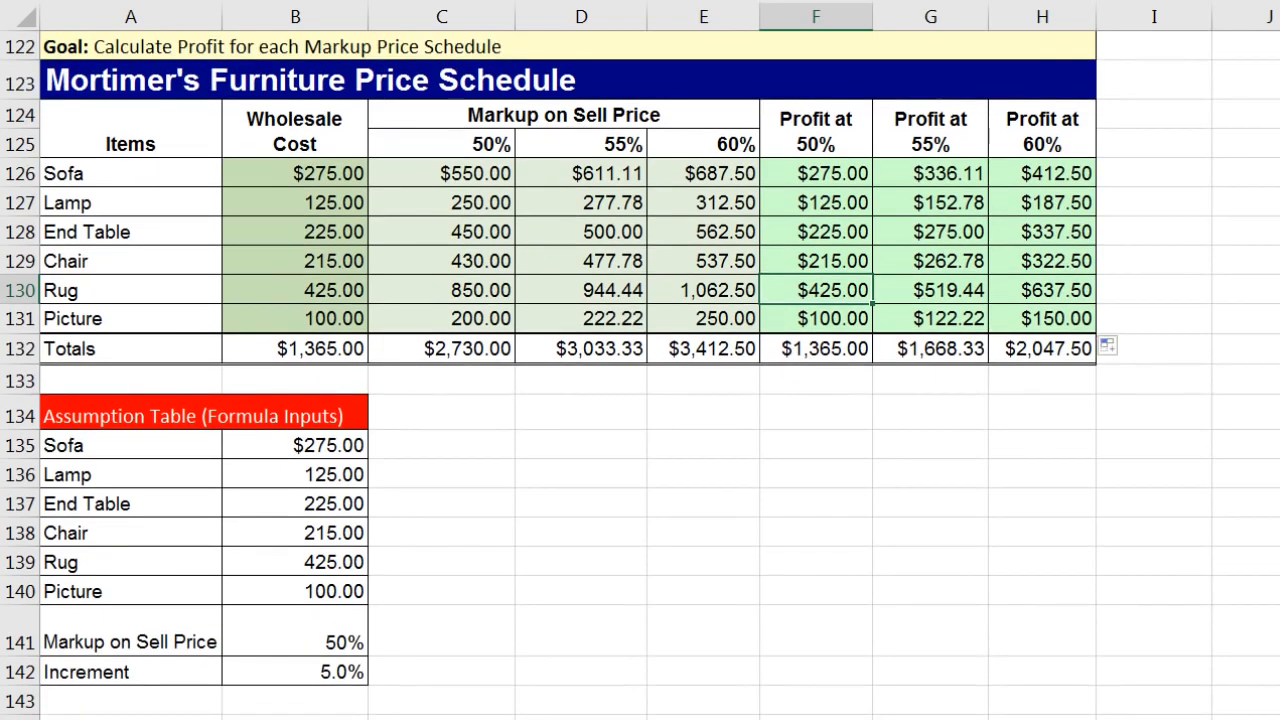
{"action": "scroll", "coordinate": [314, 203], "scroll_direction": "down", "scroll_amount": 4}
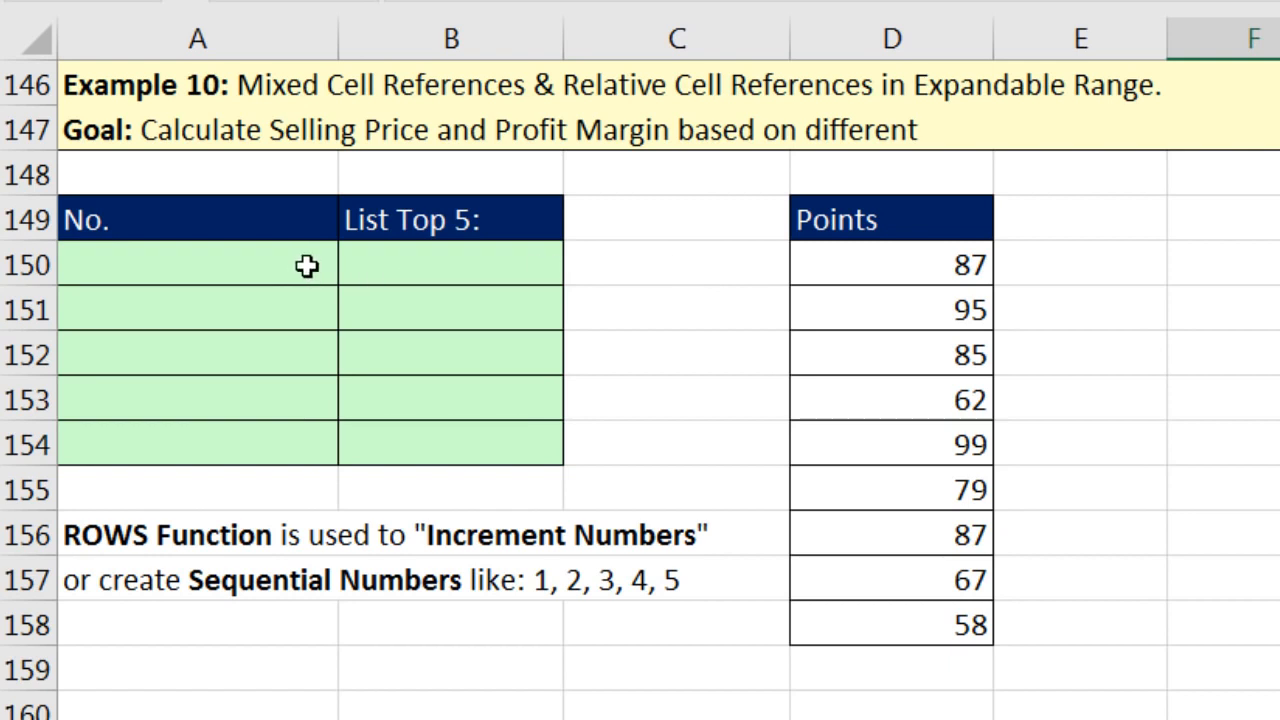
{"action": "left_click", "coordinate": [643, 262]}
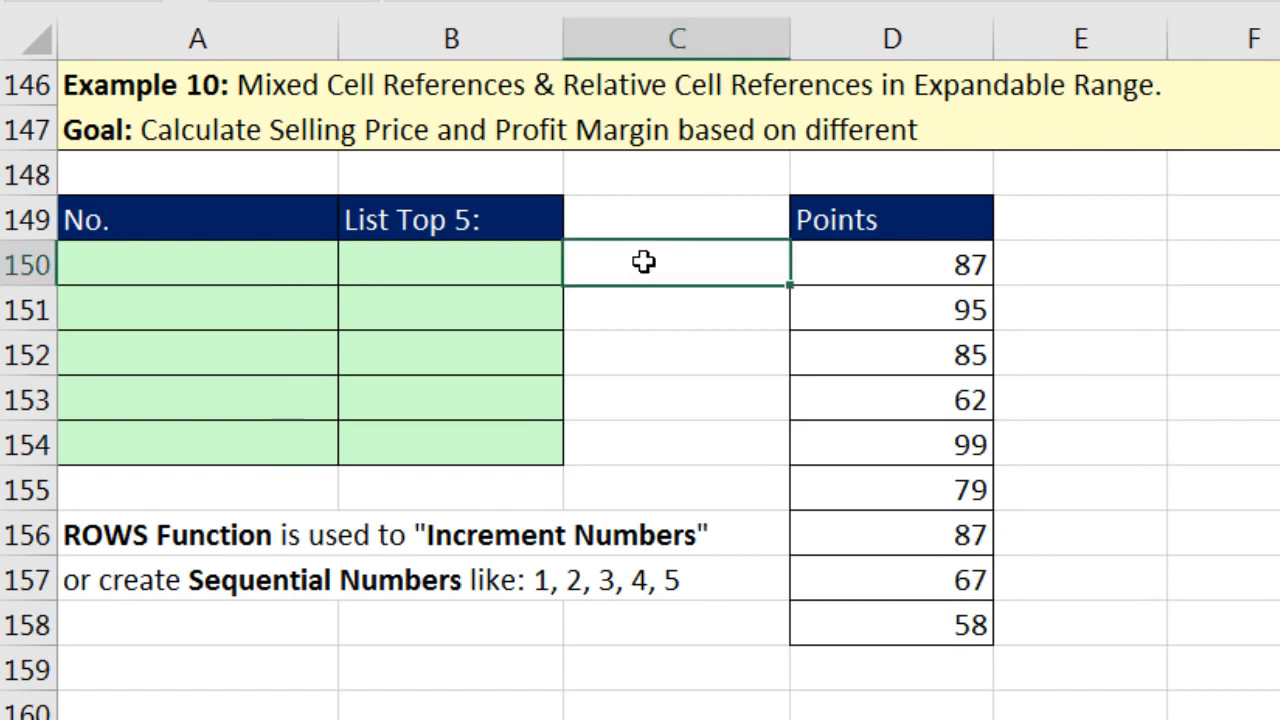
{"action": "left_click_drag", "start_coordinate": [643, 262], "coordinate": [653, 405]}
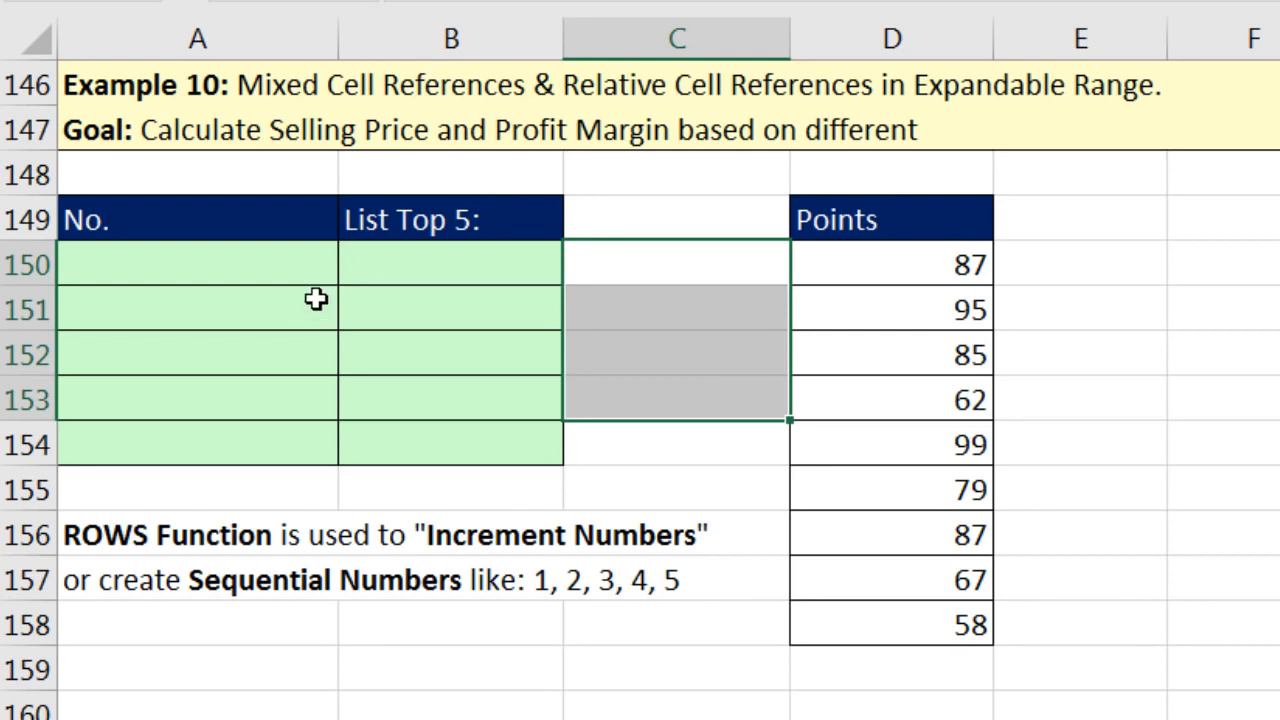
{"action": "left_click_drag", "start_coordinate": [657, 269], "coordinate": [700, 455]}
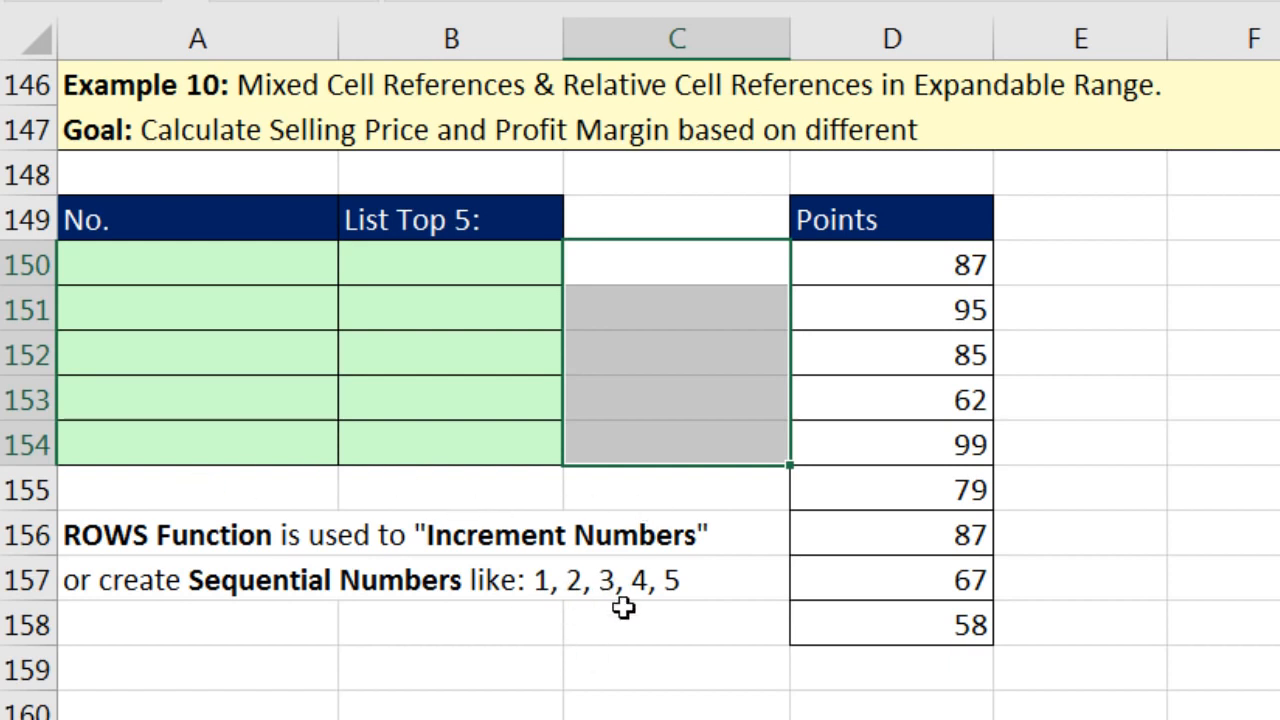
{"action": "left_click", "coordinate": [229, 277]}
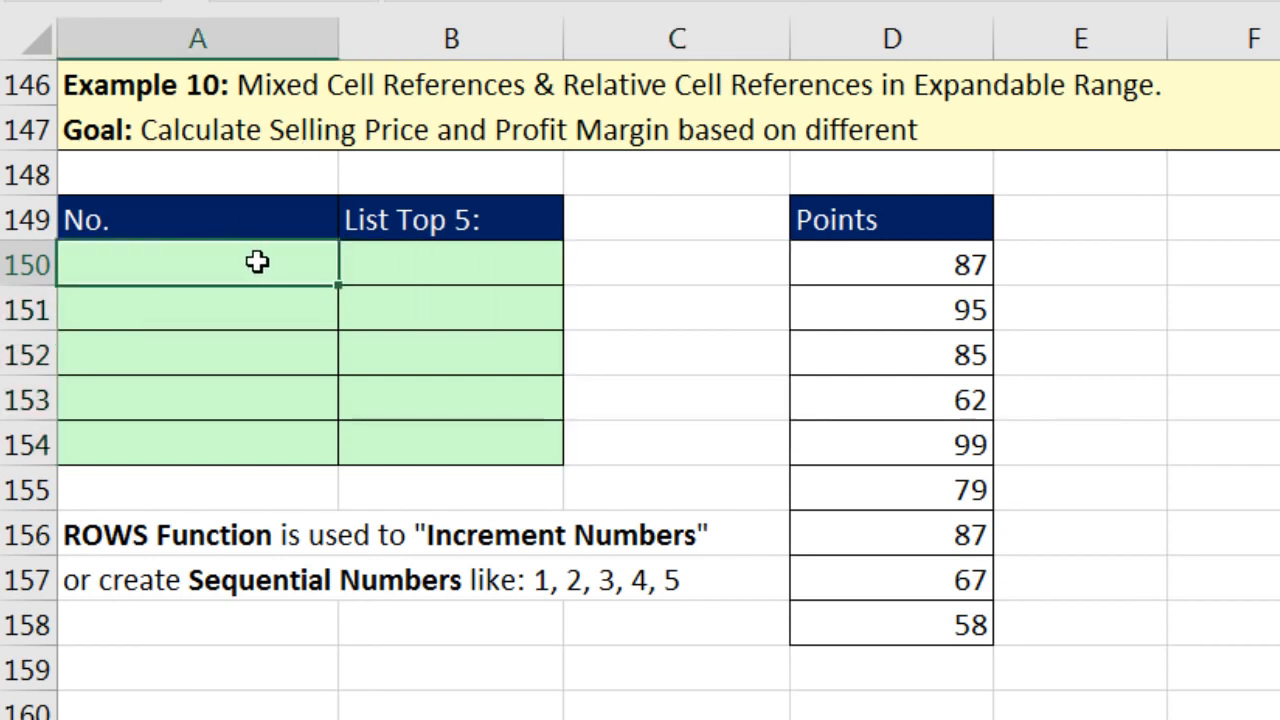
{"action": "left_click_drag", "start_coordinate": [263, 283], "coordinate": [270, 437]}
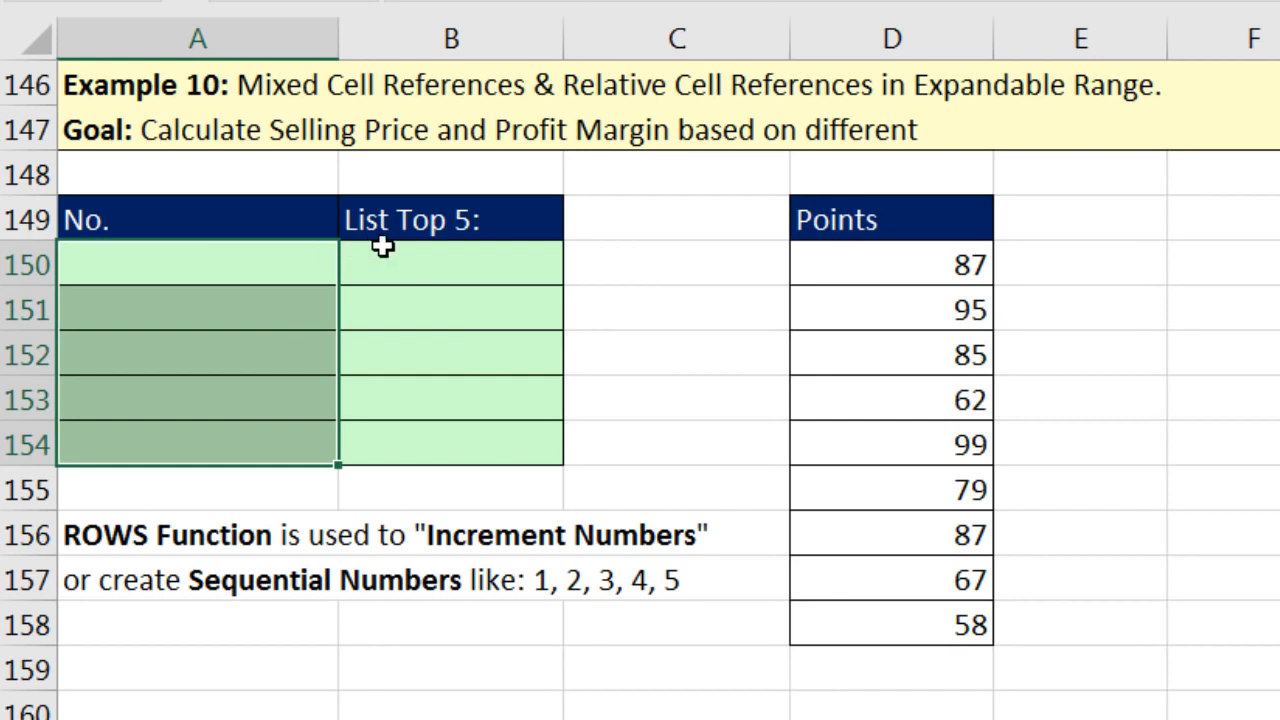
{"action": "left_click", "coordinate": [428, 258]}
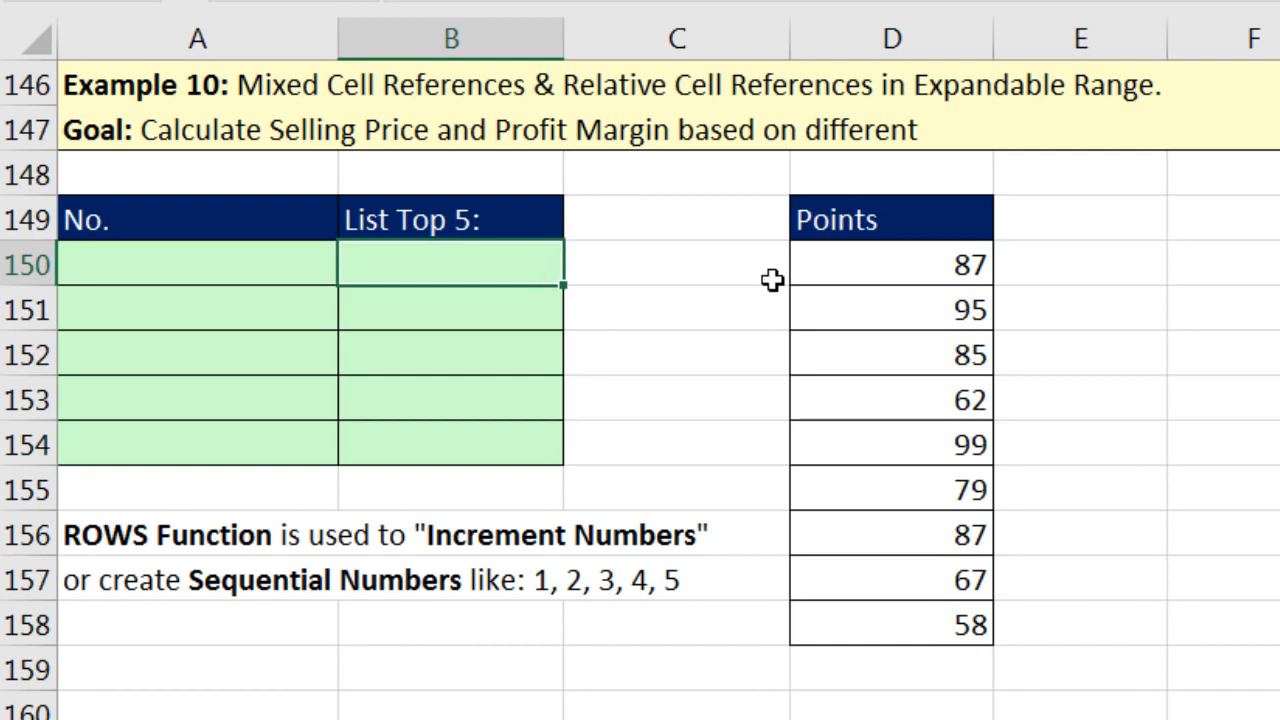
{"action": "left_click_drag", "start_coordinate": [480, 270], "coordinate": [505, 392]}
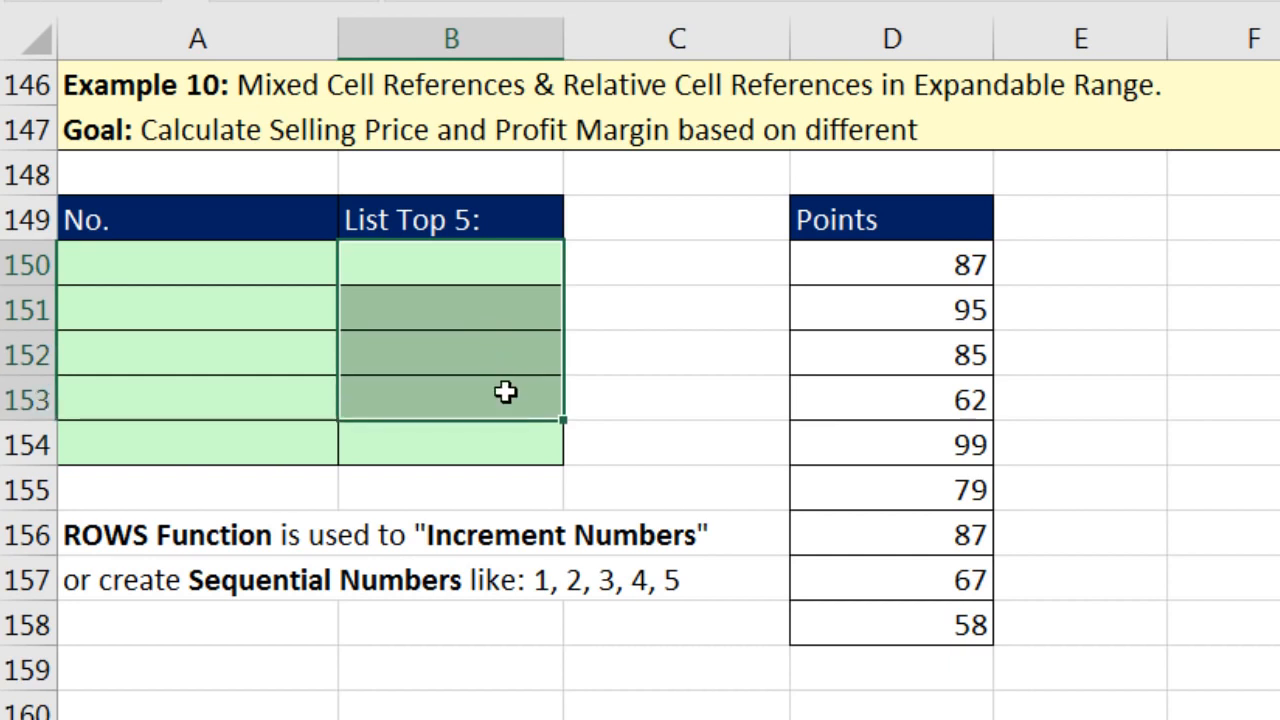
- Begin a ROWS formula in cell A150, the first cell of the No. column
{"action": "left_click", "coordinate": [297, 274]}
{"action": "type", "text": "=rows"}
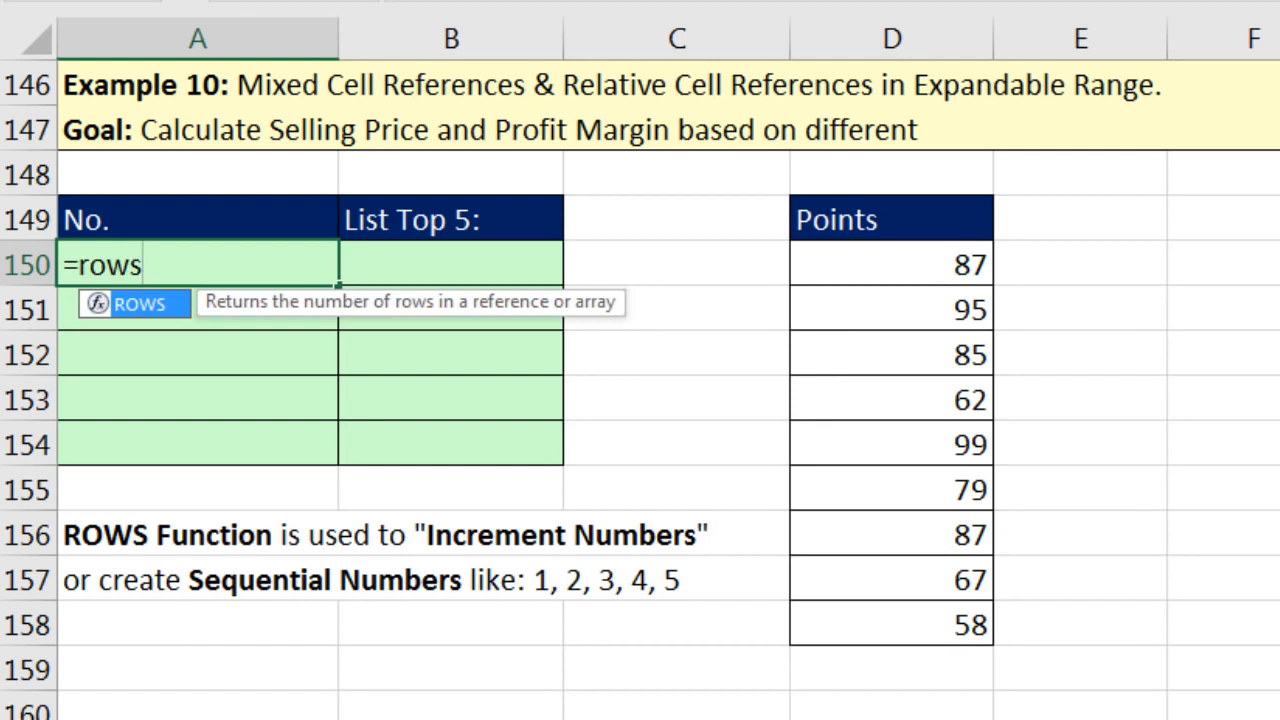
{"action": "key", "text": "Tab"}
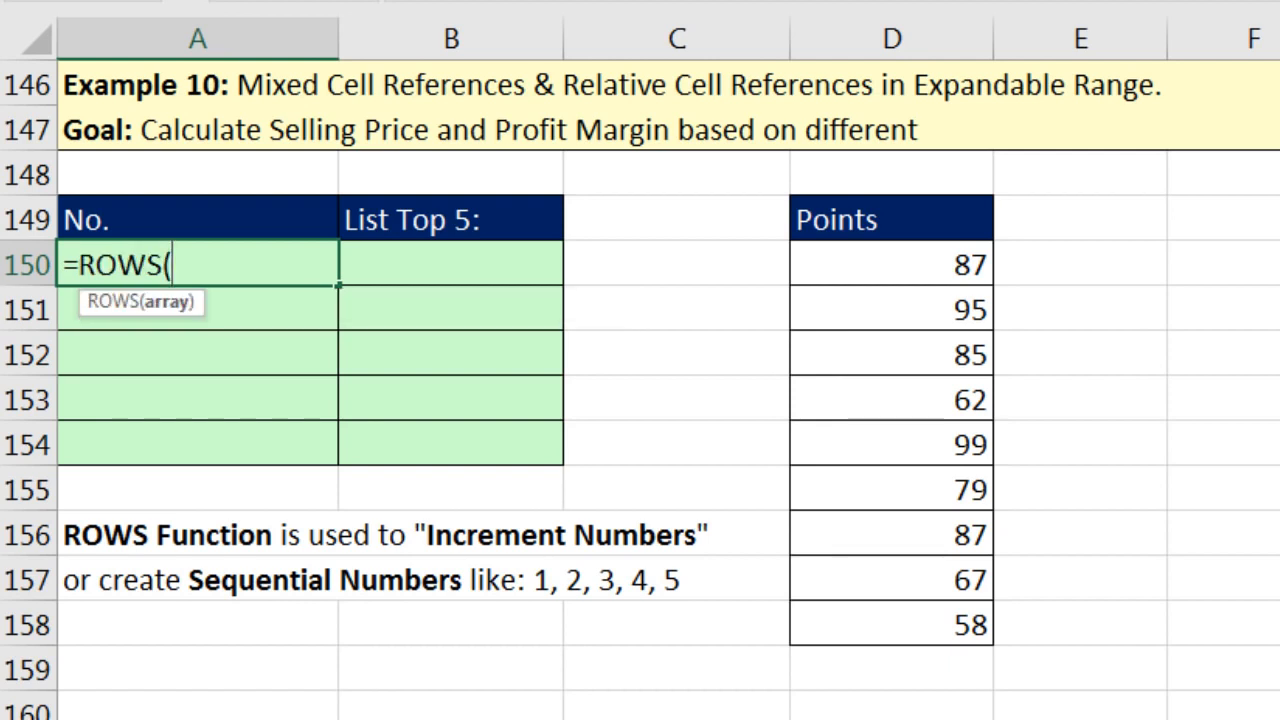
{"action": "left_click", "coordinate": [627, 266]}
{"action": "left_click_drag", "start_coordinate": [627, 266], "coordinate": [711, 349]}
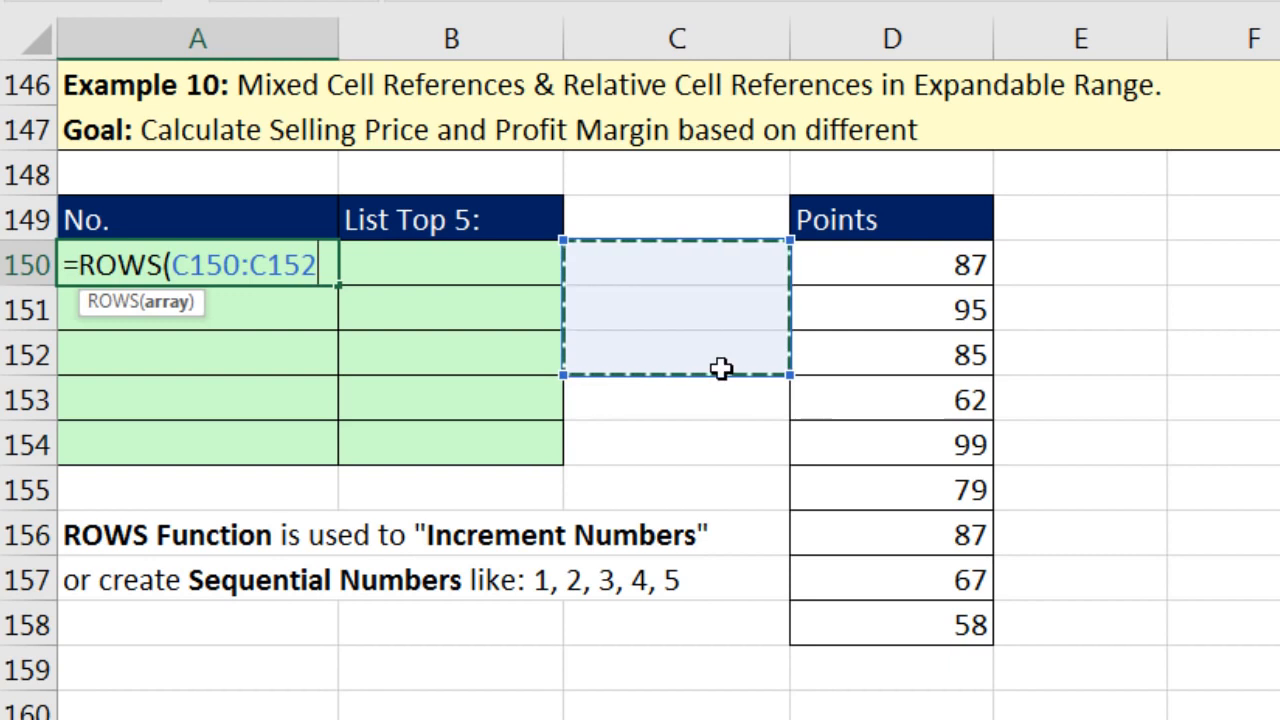
{"action": "left_click_drag", "start_coordinate": [674, 260], "coordinate": [689, 446]}
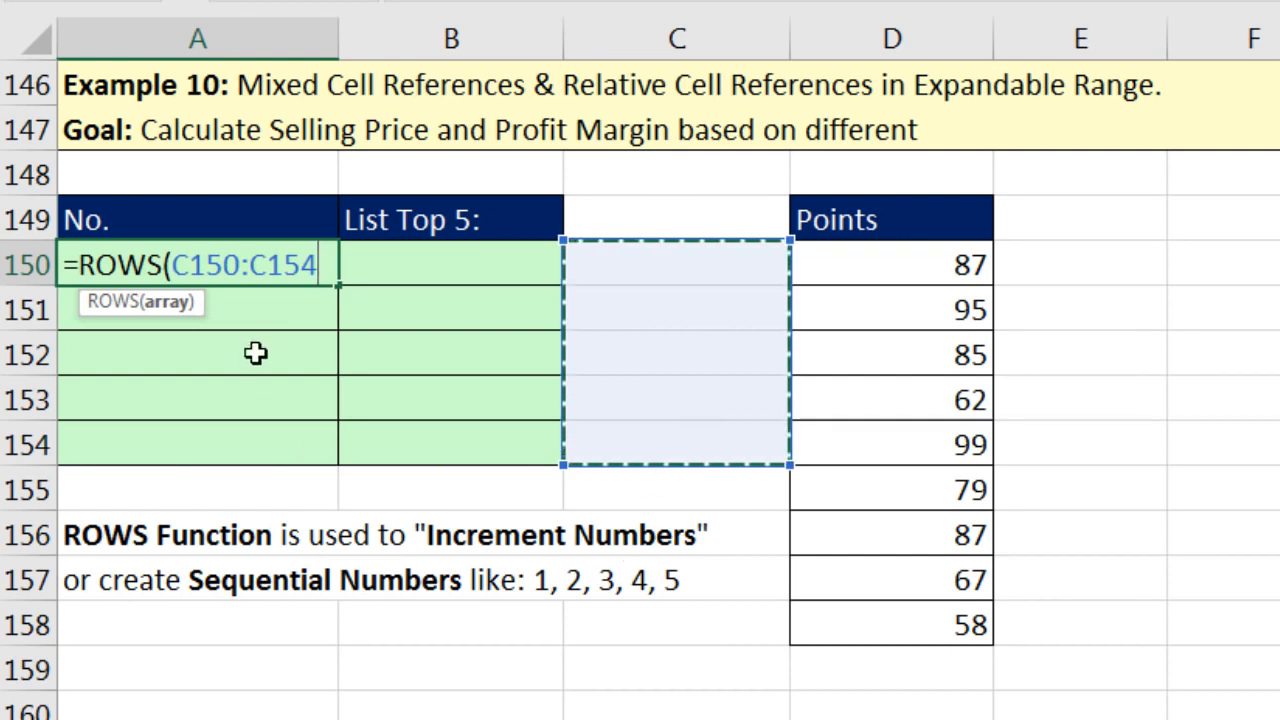
{"action": "left_click_drag", "start_coordinate": [172, 265], "coordinate": [337, 265]}
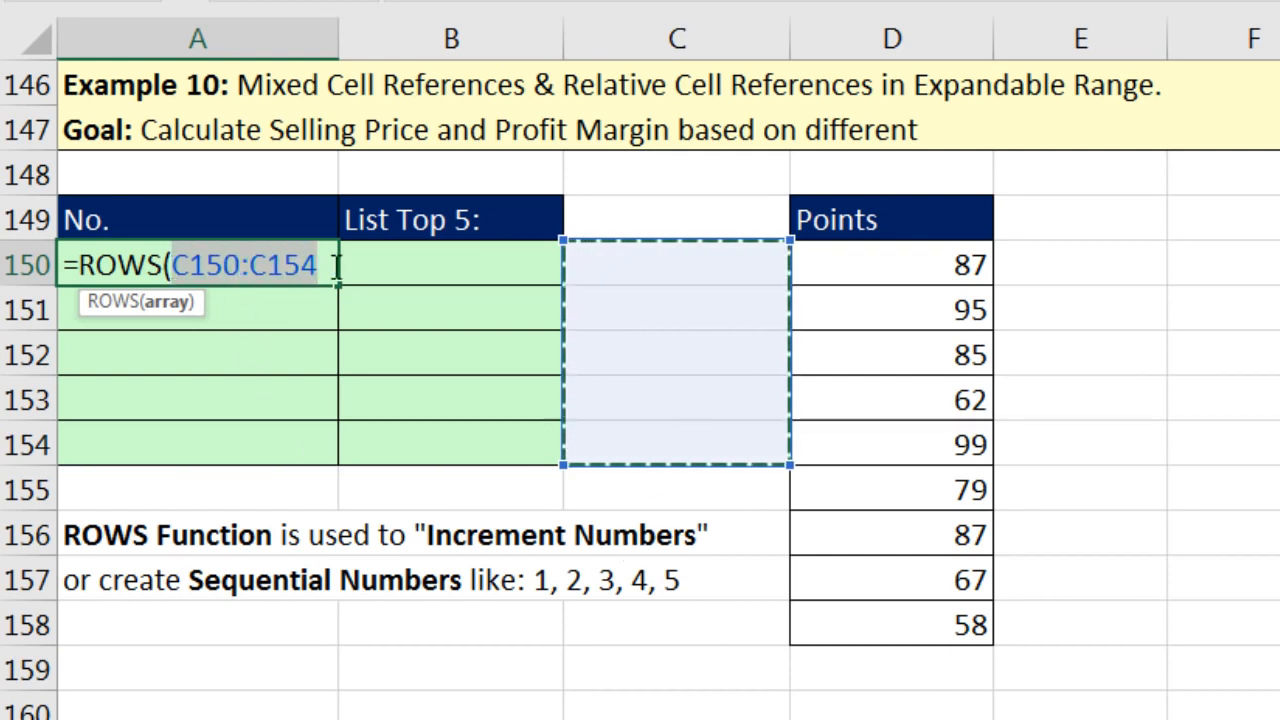
{"action": "key", "text": "BackSpace"}
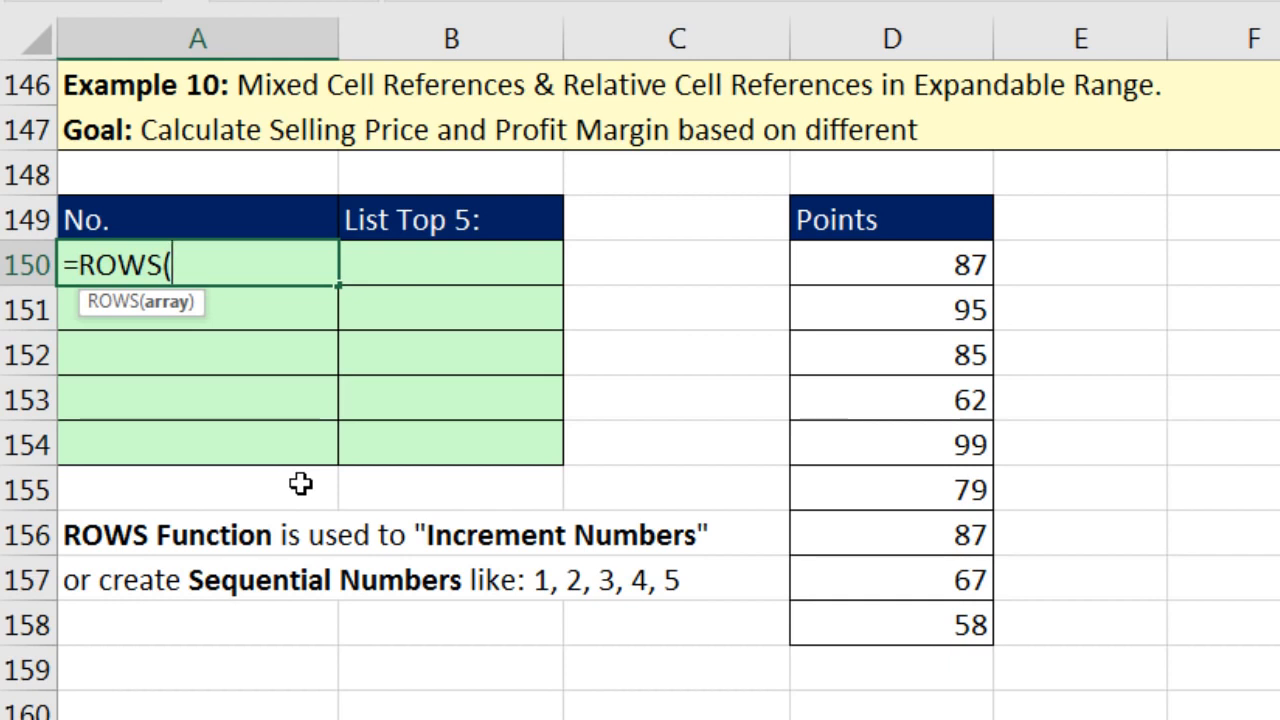
- Complete the ROWS formula in A150 with the expandable range A$150:A150 and fill it down to A154
{"action": "type", "text": "A$150"}
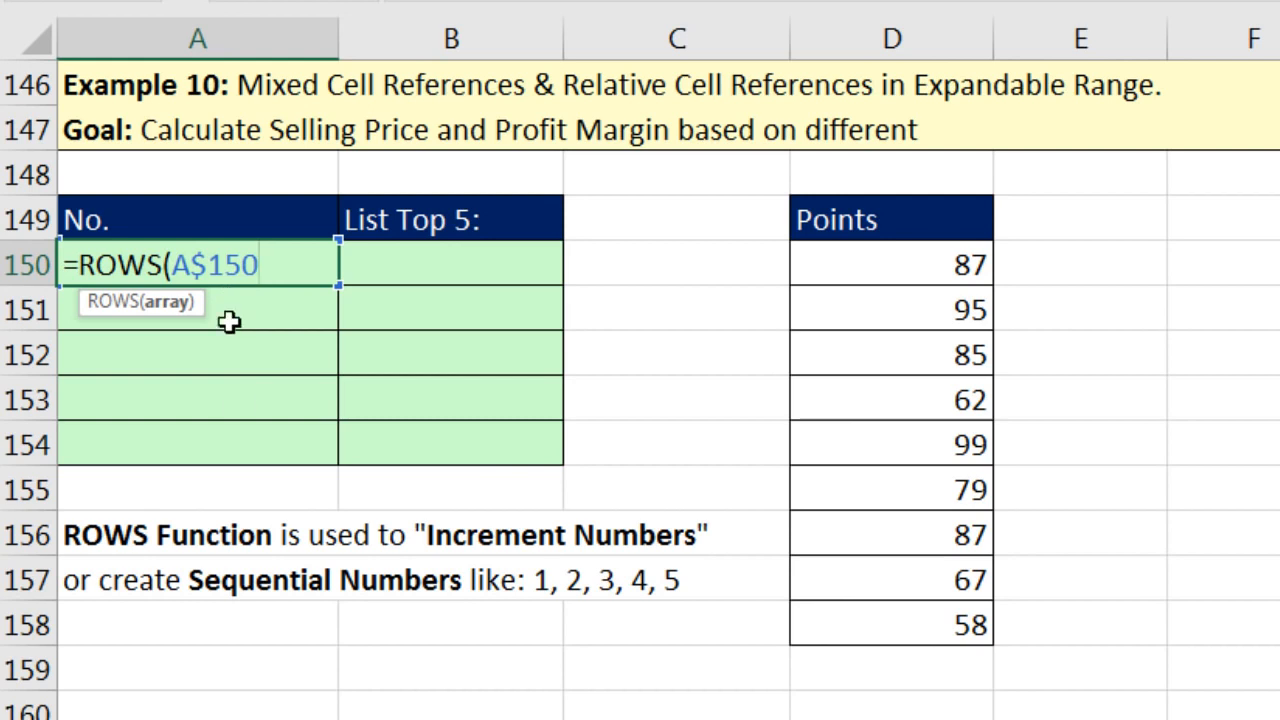
{"action": "type", "text": "A150"}
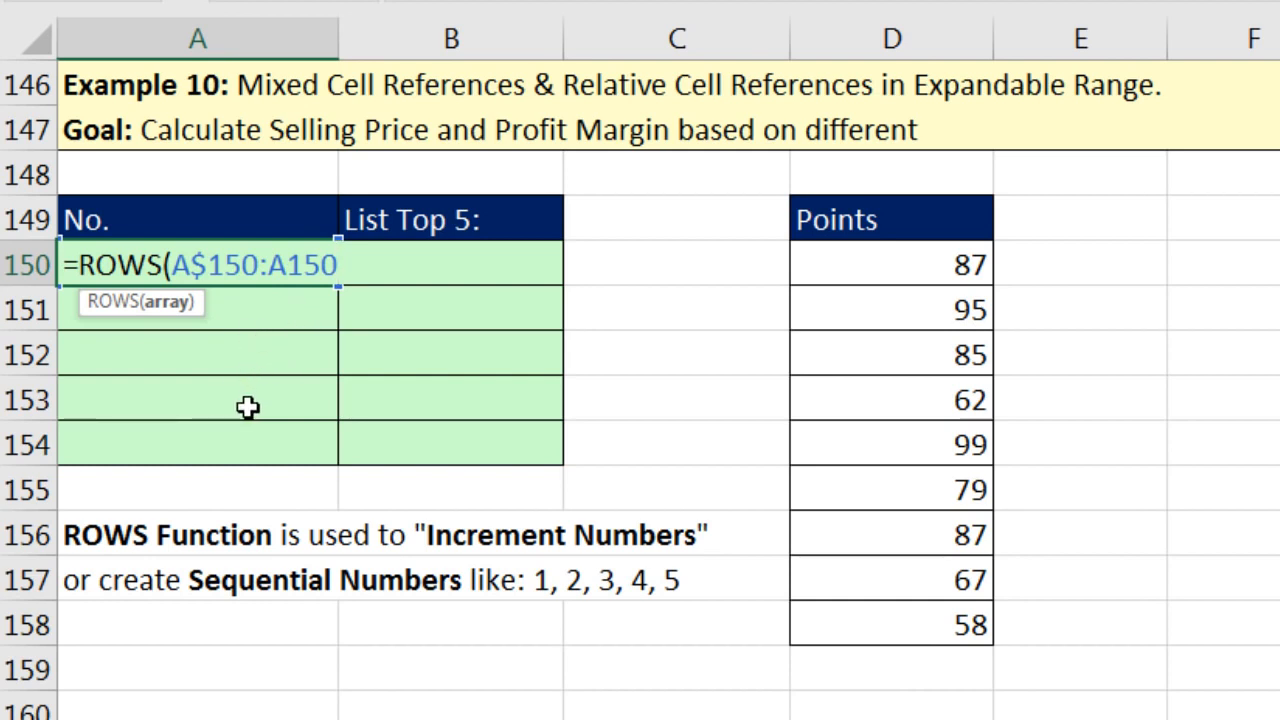
{"action": "left_click_drag", "start_coordinate": [170, 265], "coordinate": [258, 265]}
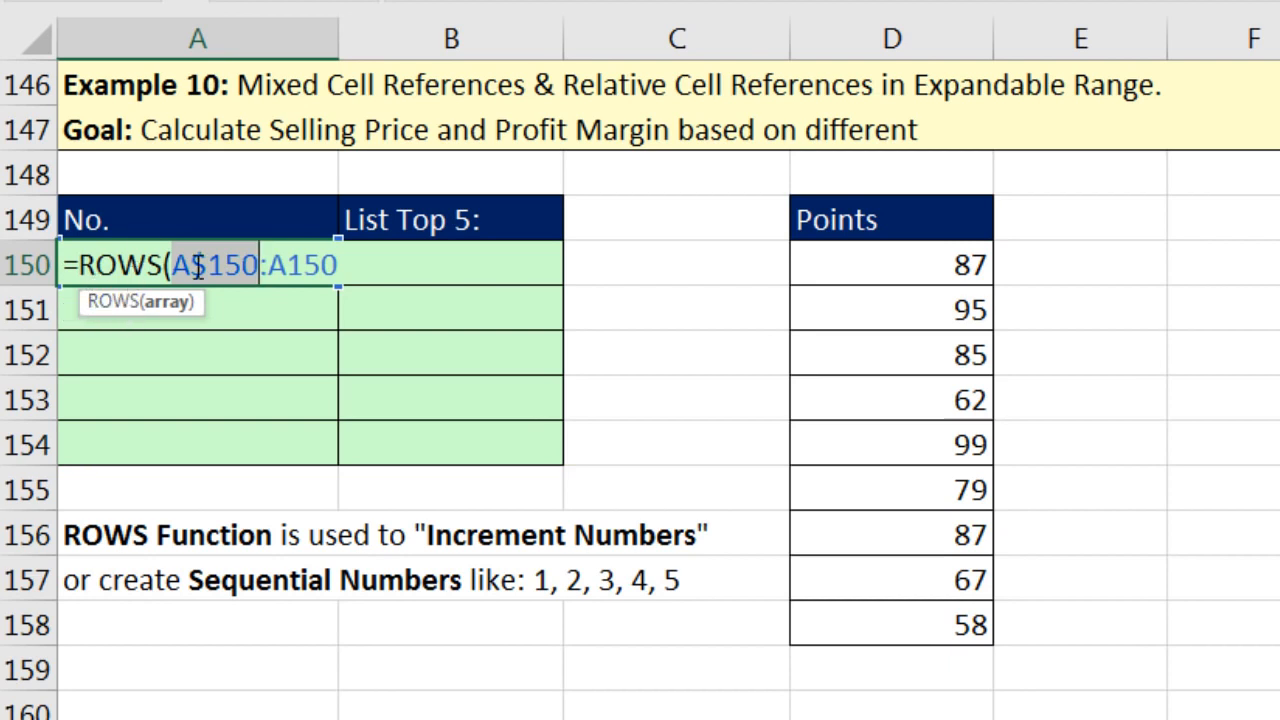
{"action": "left_click", "coordinate": [361, 270]}
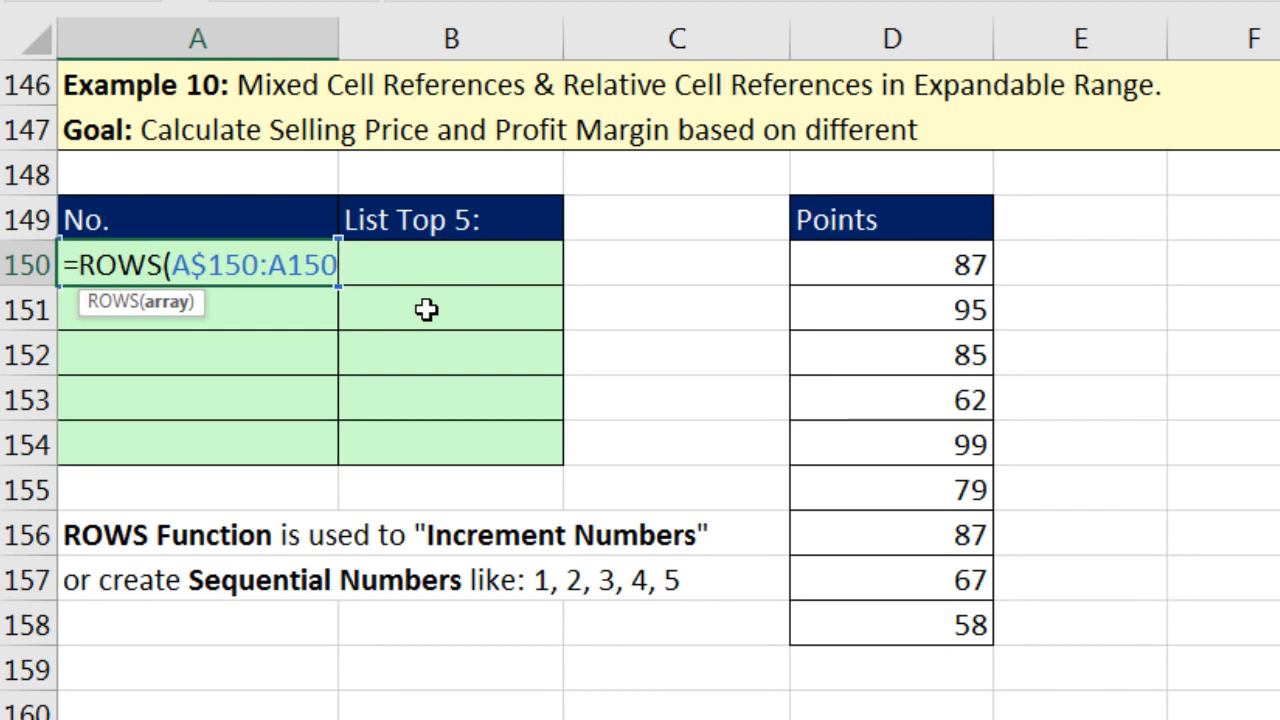
{"action": "type", "text": ")"}
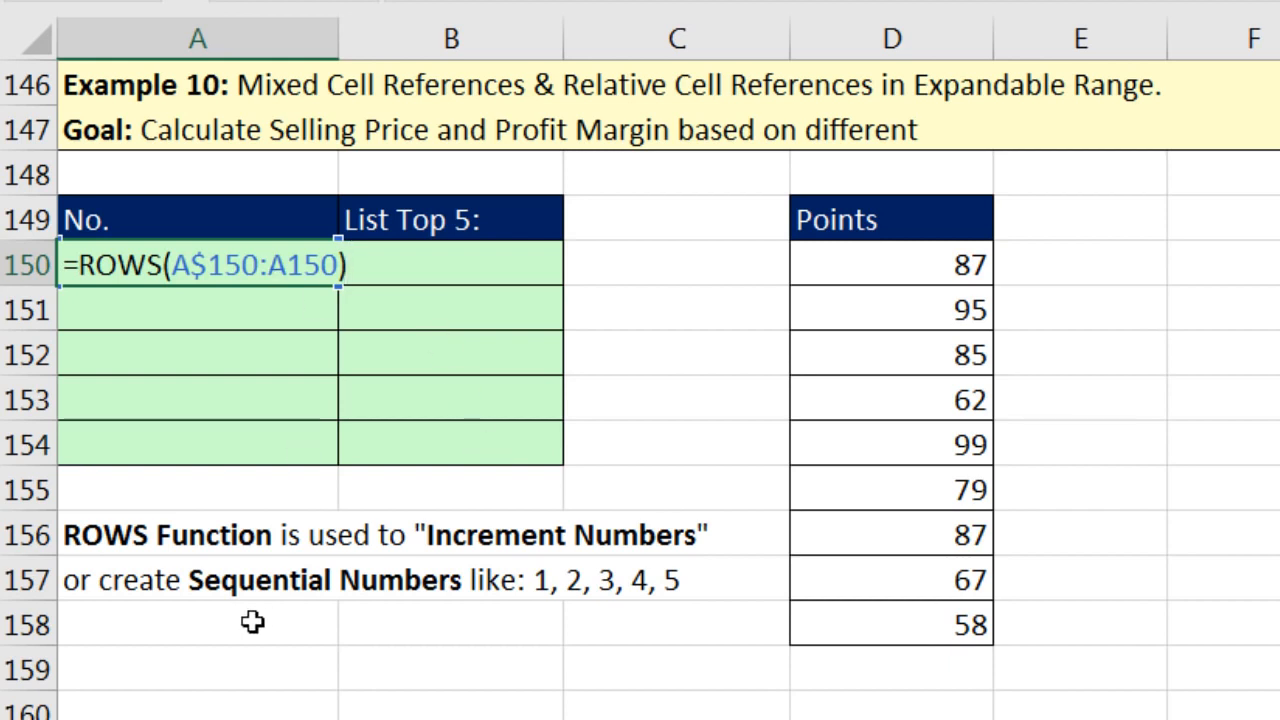
{"action": "key", "text": "ctrl+Return"}
{"action": "left_click_drag", "start_coordinate": [333, 285], "coordinate": [318, 470]}
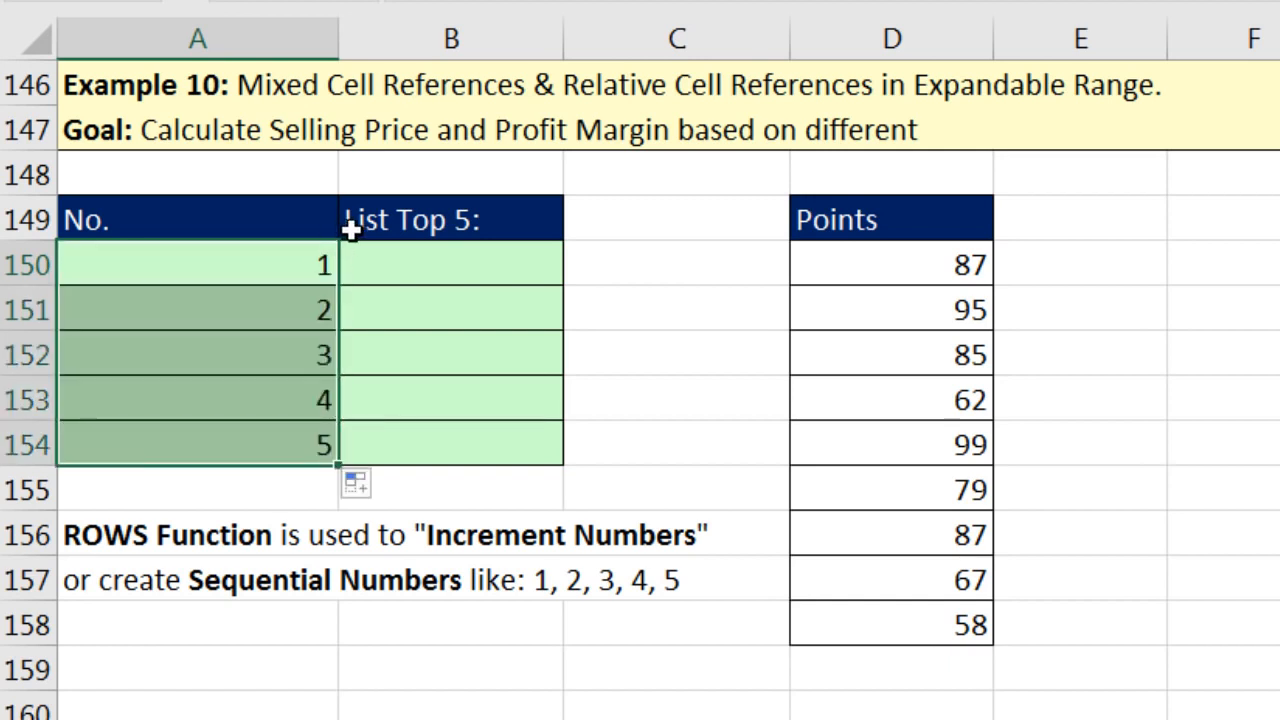
- Examine the expanding ranges in the copied ROWS formulas from A151 to A154
{"action": "left_click", "coordinate": [285, 319]}
{"action": "key", "text": "F2"}
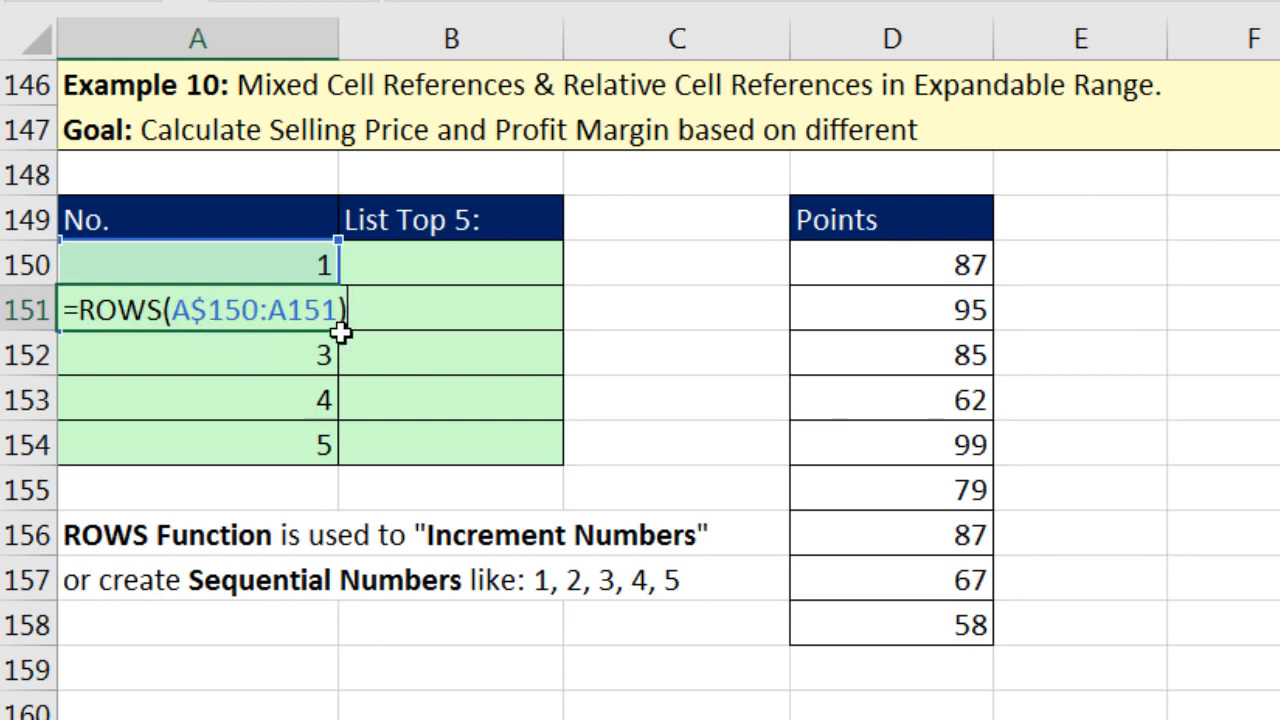
{"action": "key", "text": "Return"}
{"action": "key", "text": "F2"}
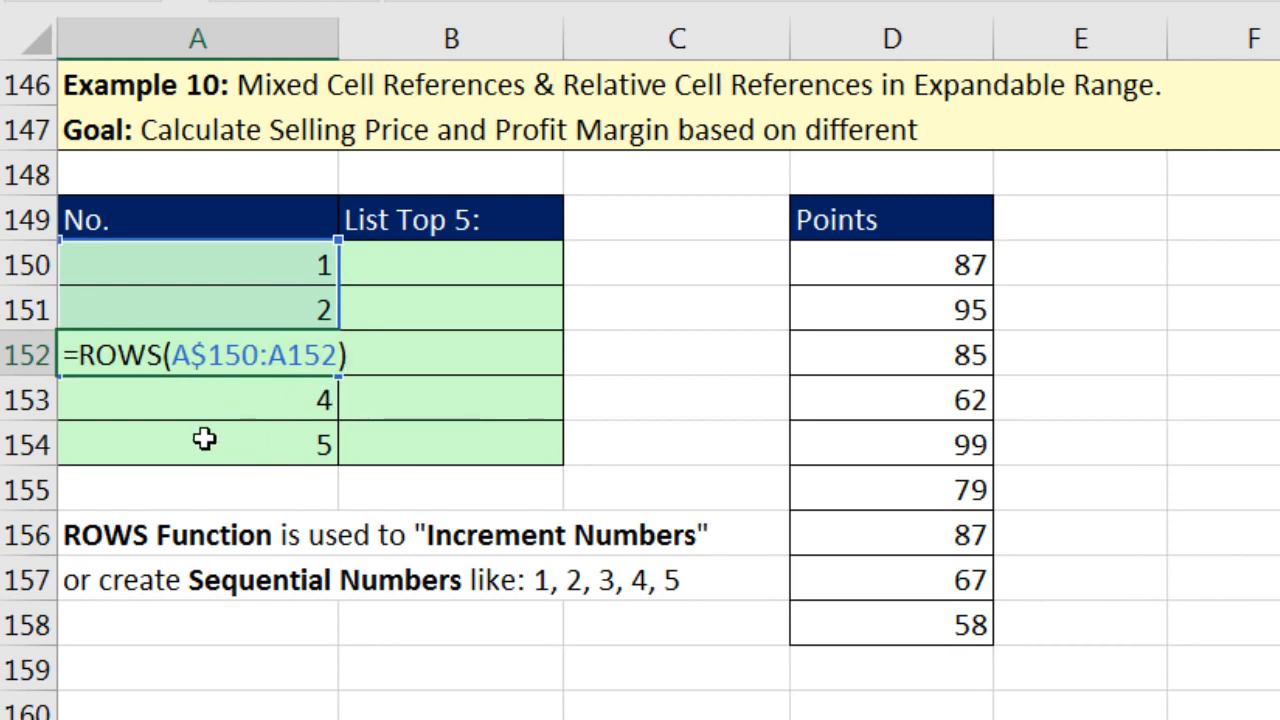
{"action": "key", "text": "Return"}
{"action": "key", "text": "F2"}
{"action": "key", "text": "Return"}
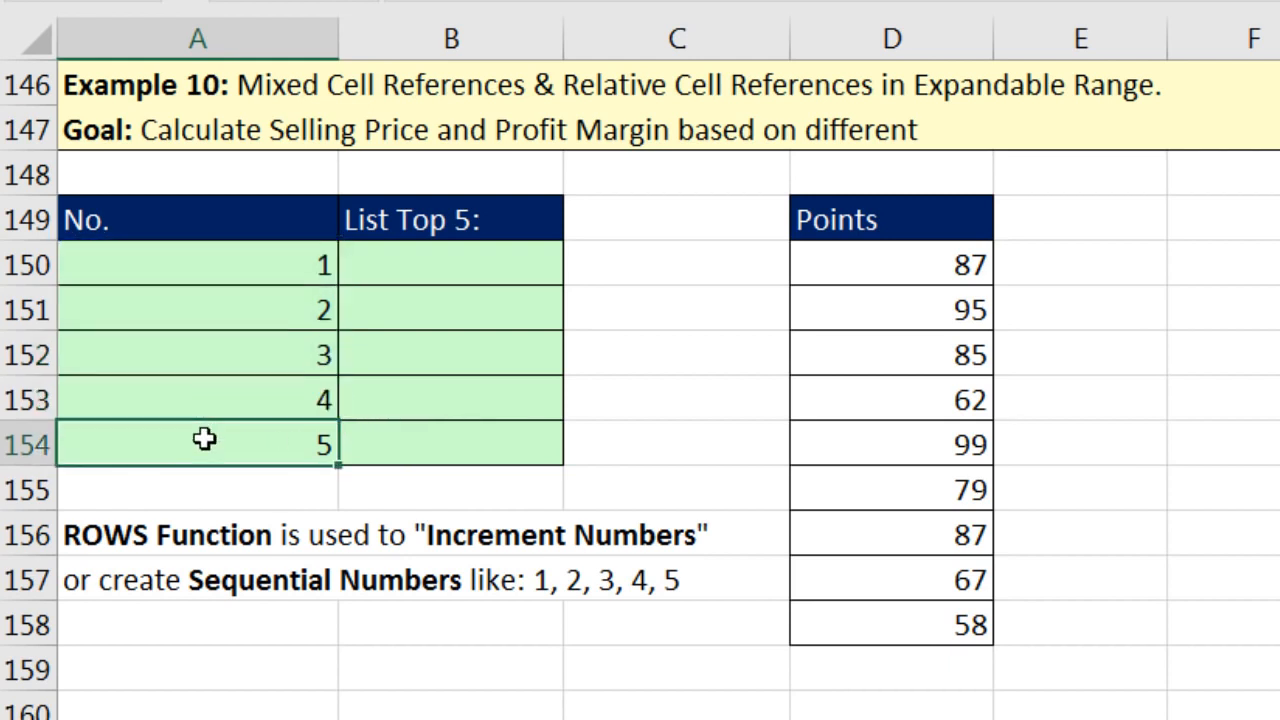
{"action": "key", "text": "F2"}
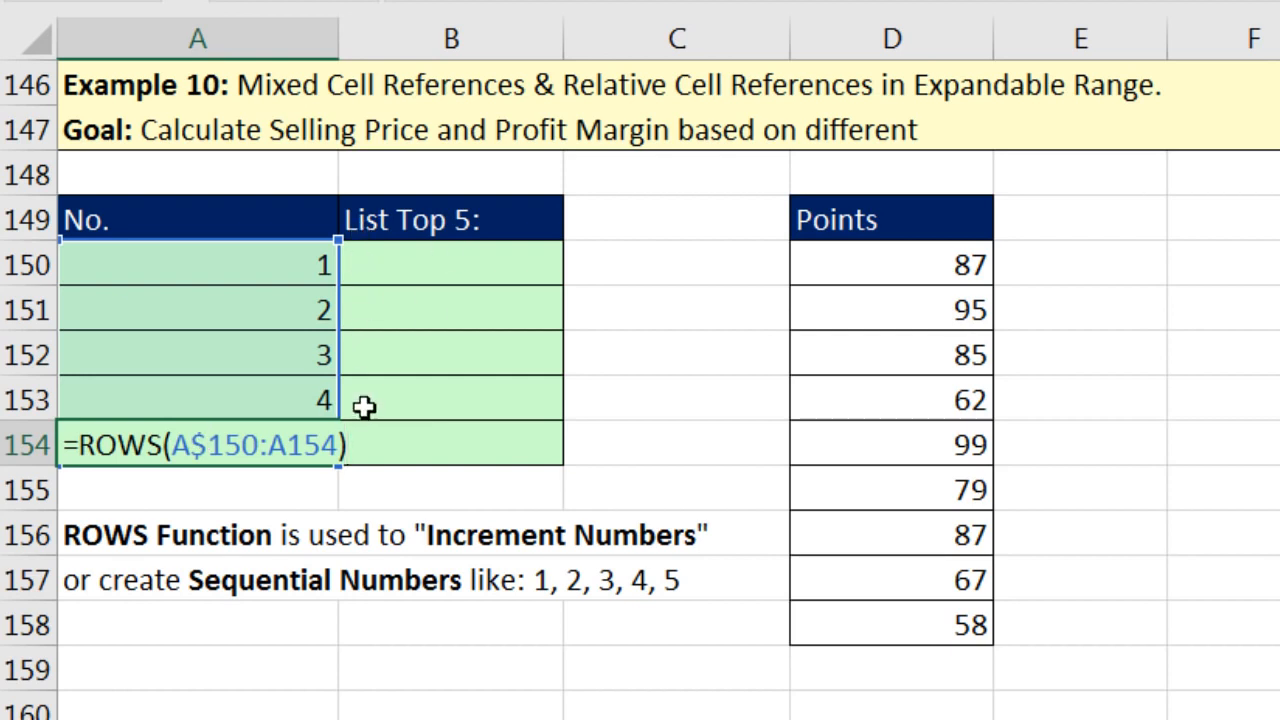
{"action": "key", "text": "Return"}
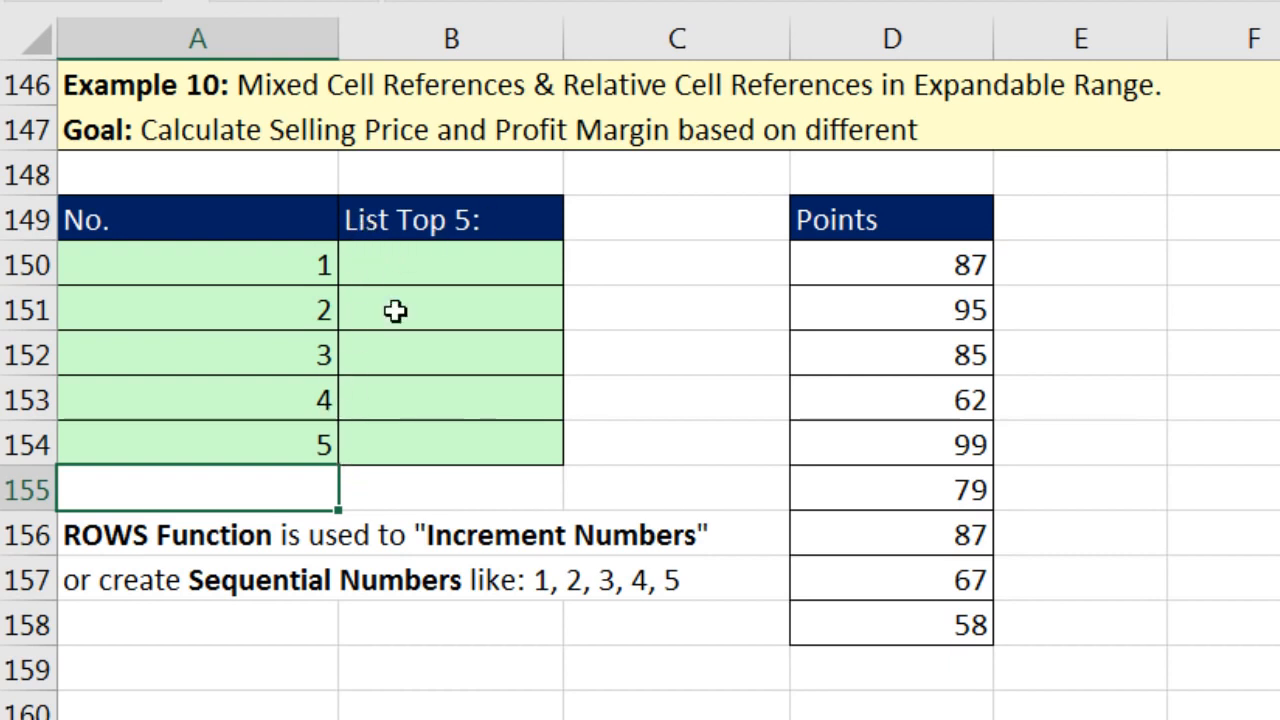
- Begin a LARGE formula in B150 with the absolute Points range $D$150:$D$158 as its array
{"action": "left_click", "coordinate": [454, 271]}
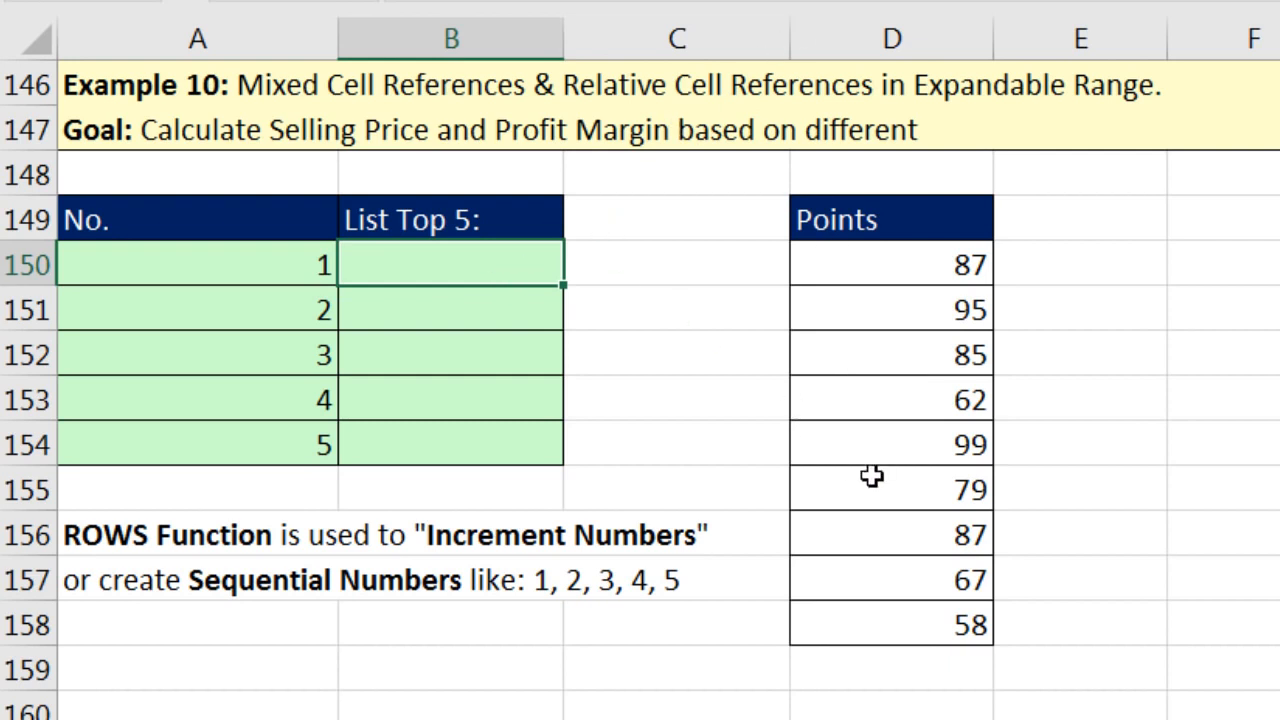
{"action": "type", "text": "=l"}
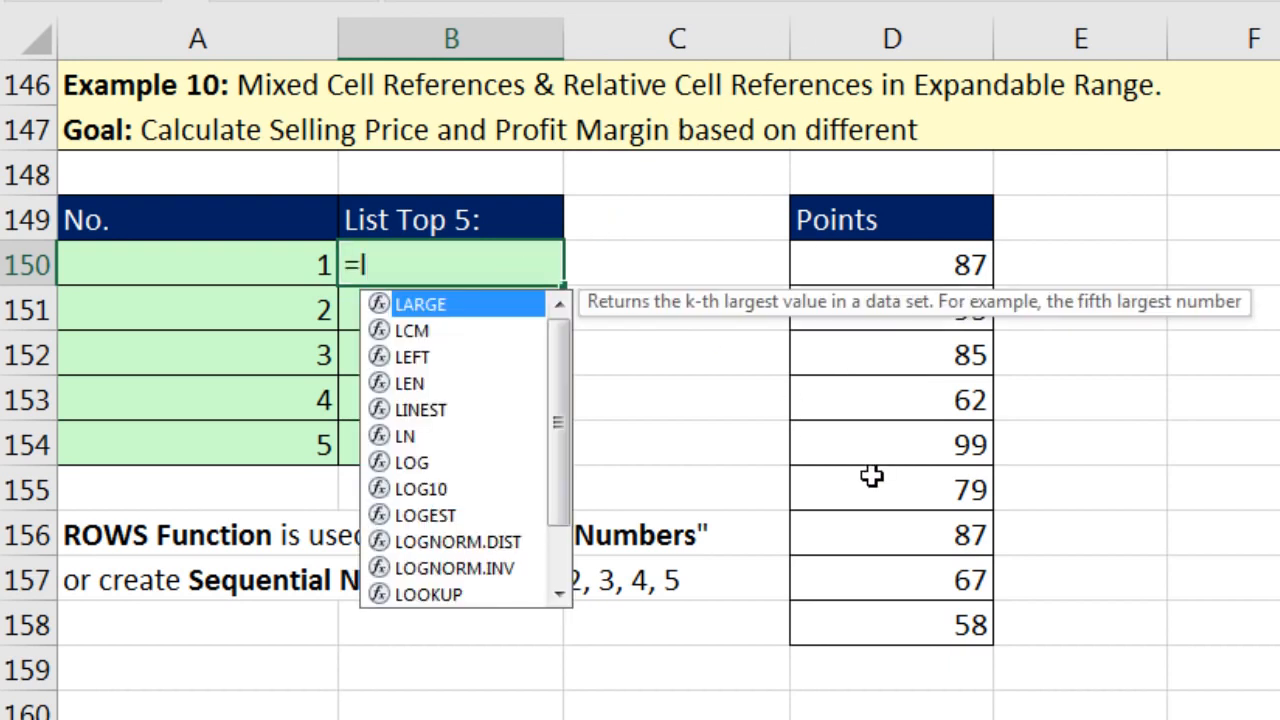
{"action": "type", "text": "a"}
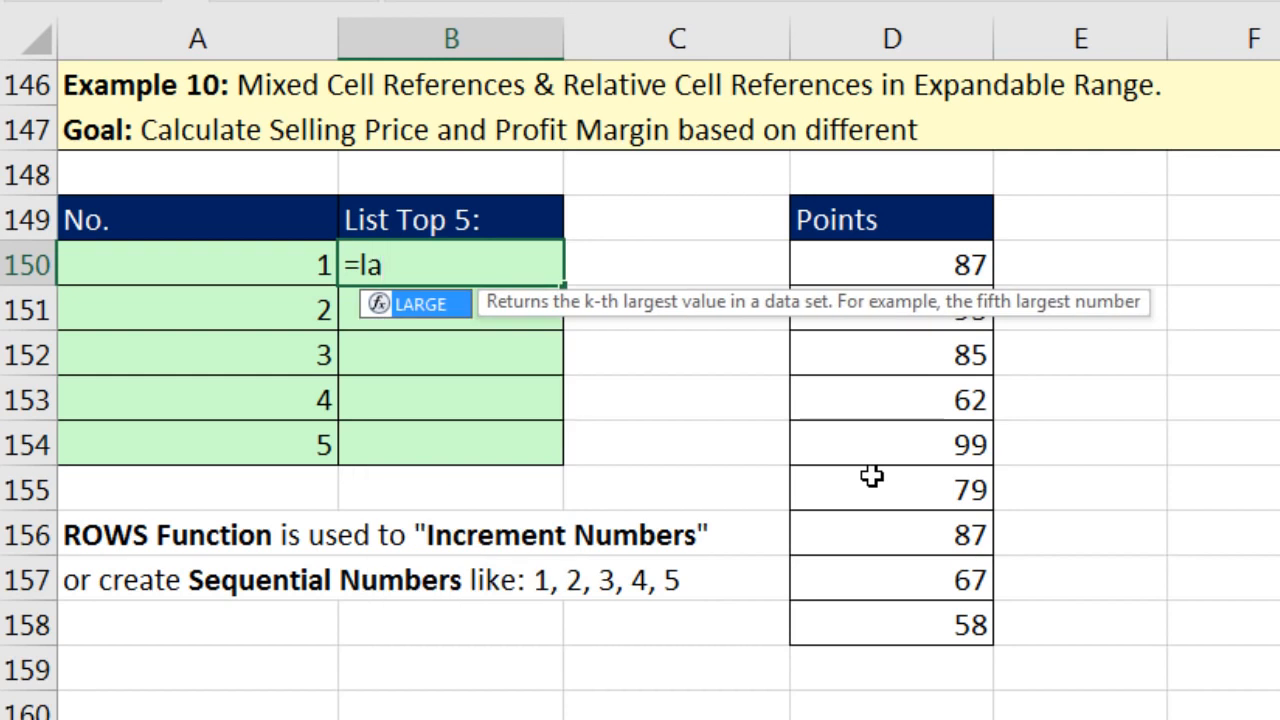
{"action": "key", "text": "Tab"}
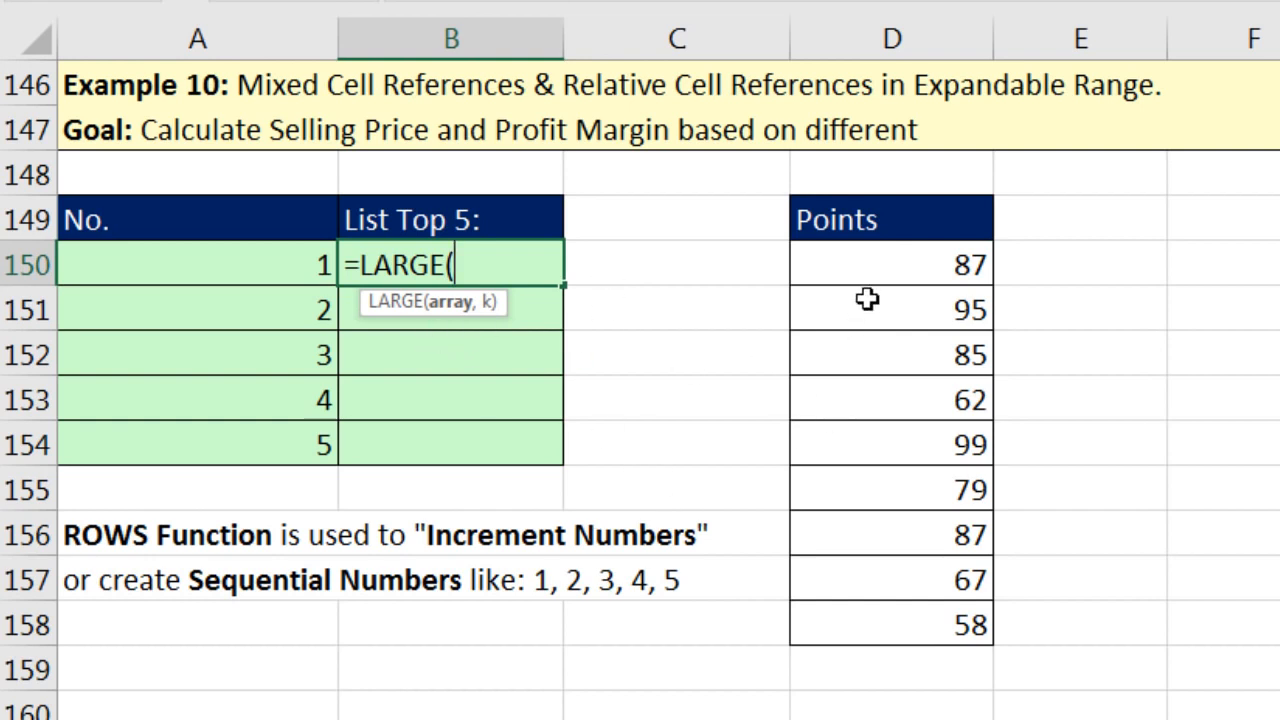
{"action": "left_click_drag", "start_coordinate": [874, 267], "coordinate": [918, 618]}
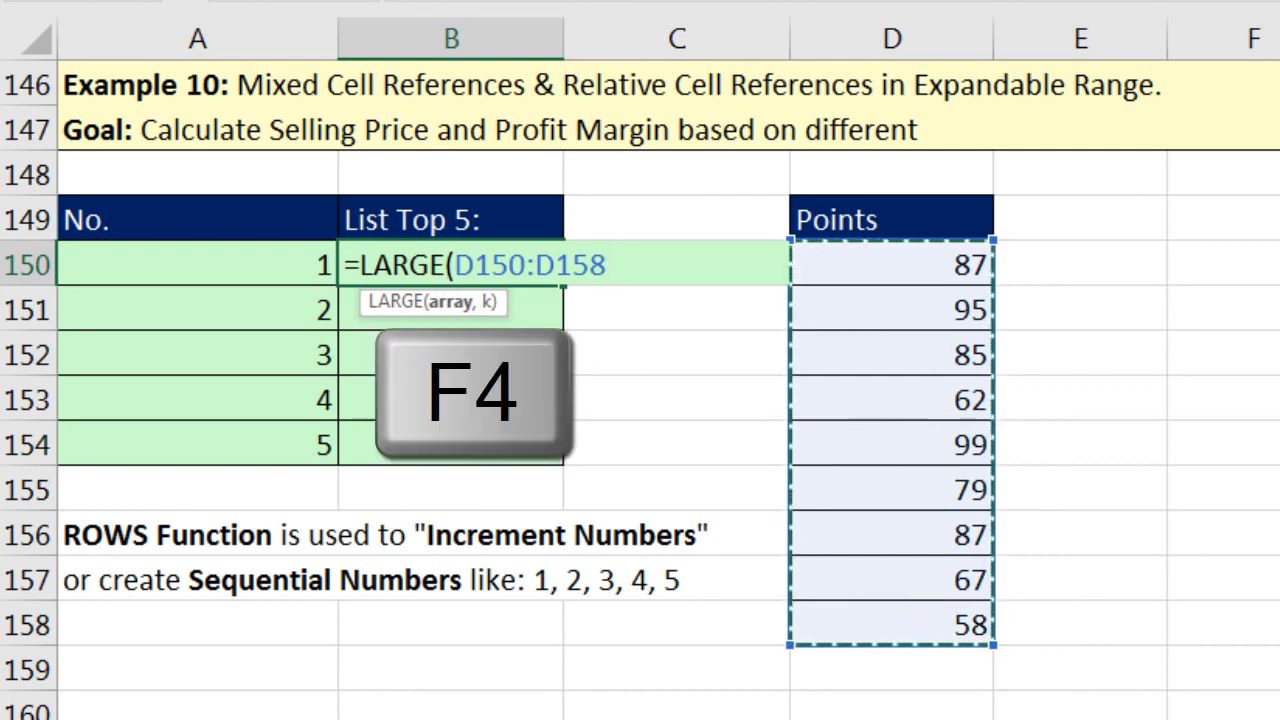
{"action": "key", "text": "F4"}
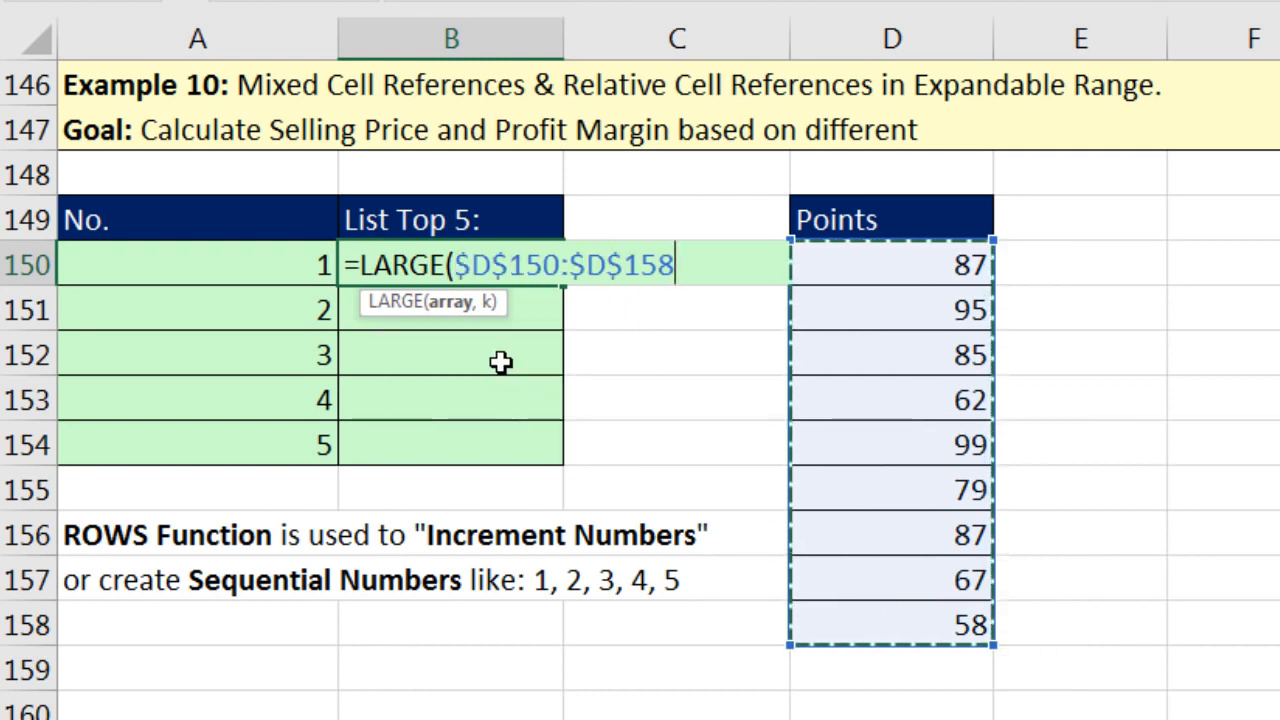
{"action": "type", "text": ","}
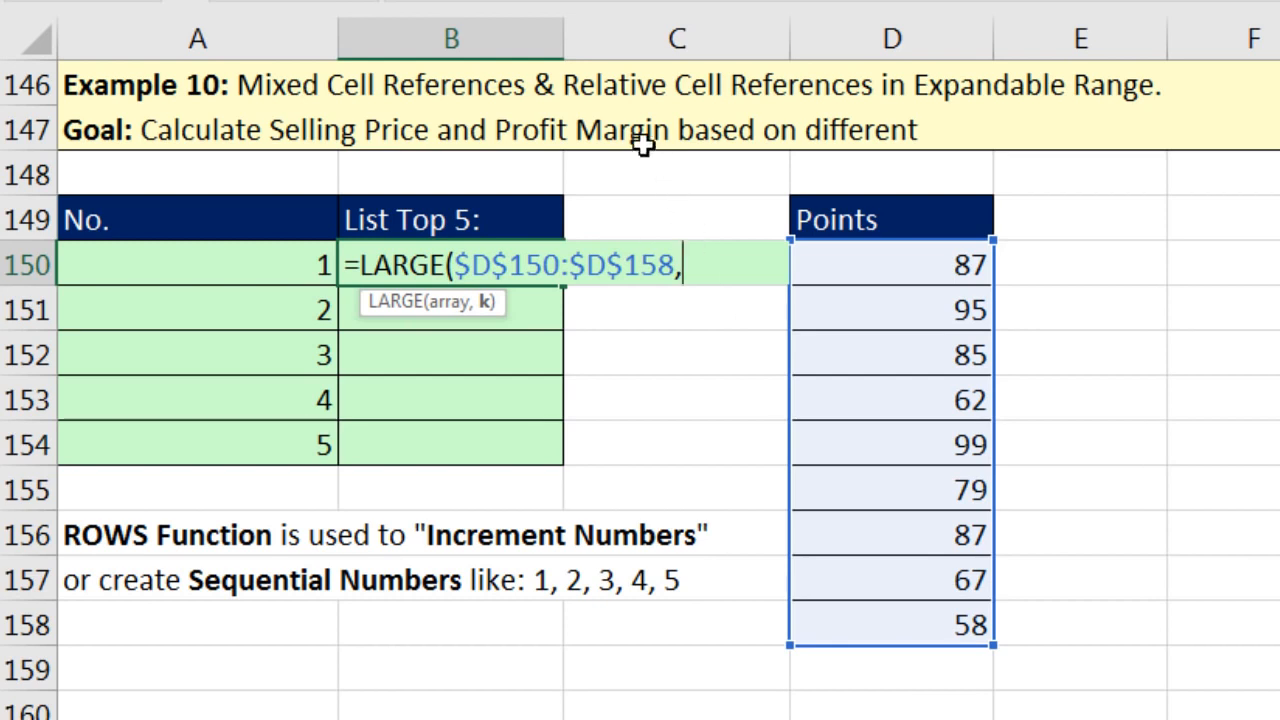
{"action": "left_click", "coordinate": [300, 244]}
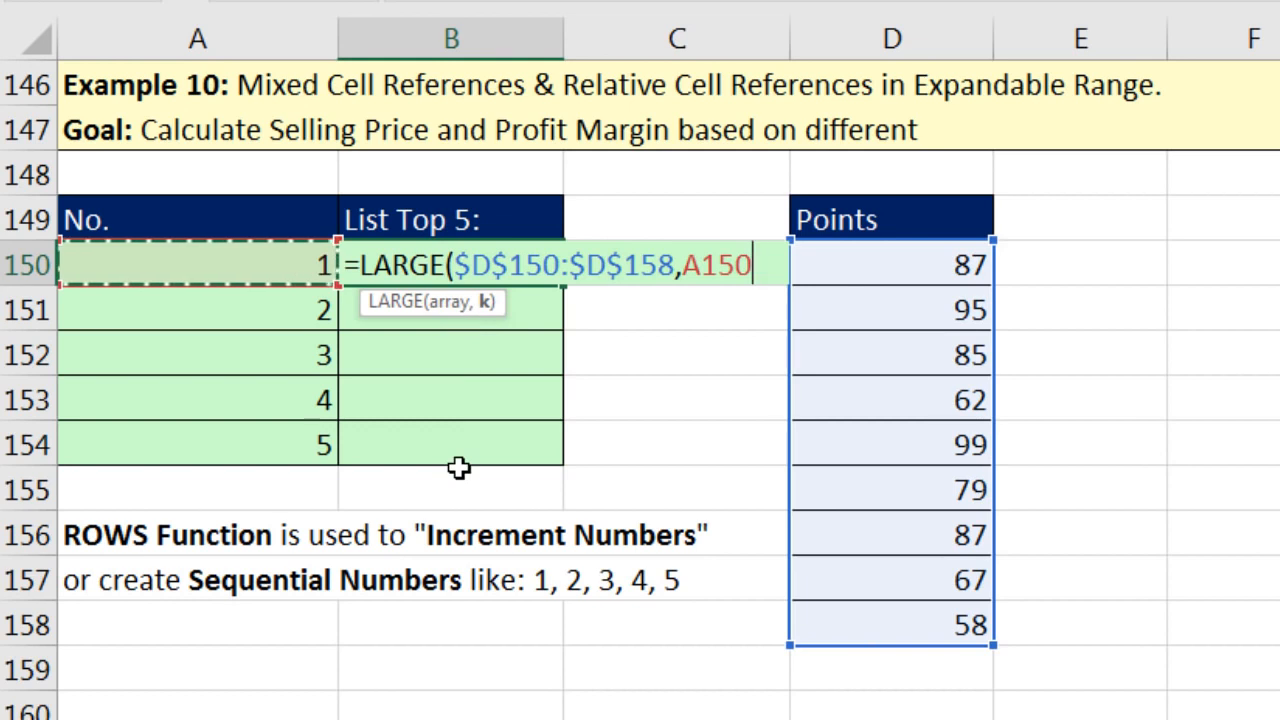
{"action": "key", "text": "BackSpace"}
{"action": "key", "text": "BackSpace"}
{"action": "key", "text": "BackSpace"}
{"action": "key", "text": "BackSpace"}
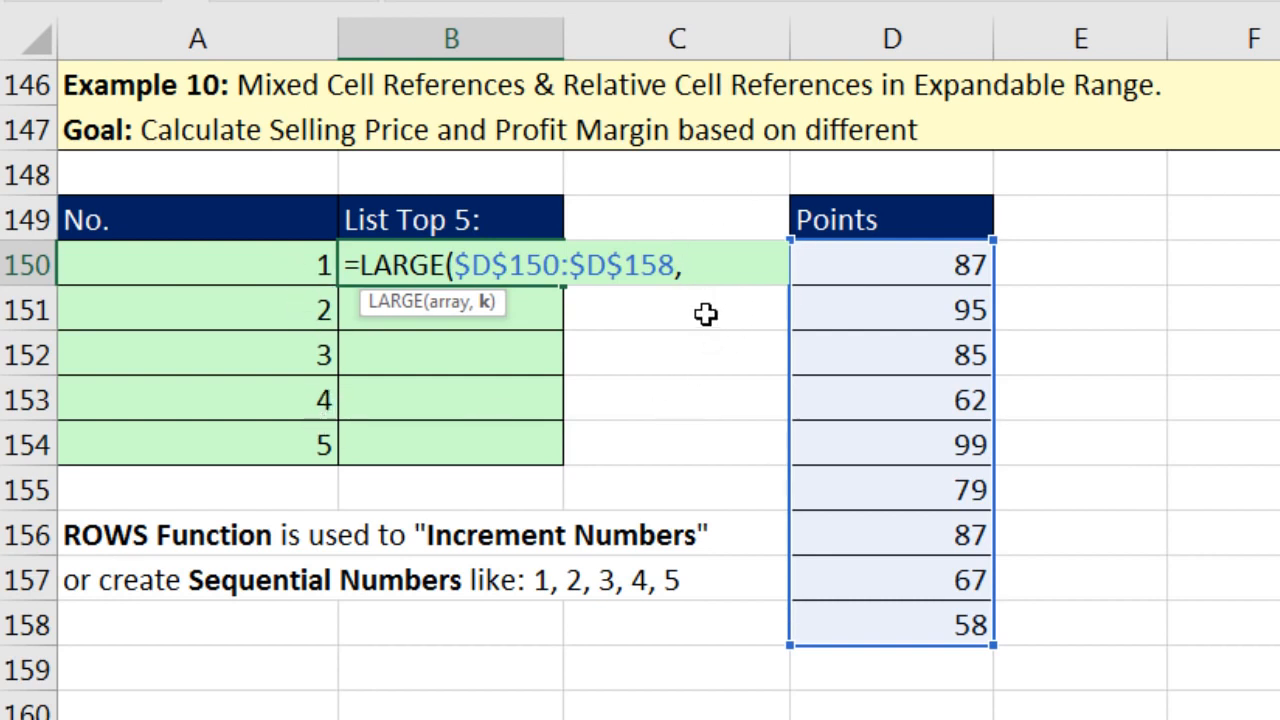
- Complete the LARGE formula in B150 with ROWS(B$150:B150) as its k argument and fill it down to B154
{"action": "type", "text": "rows"}
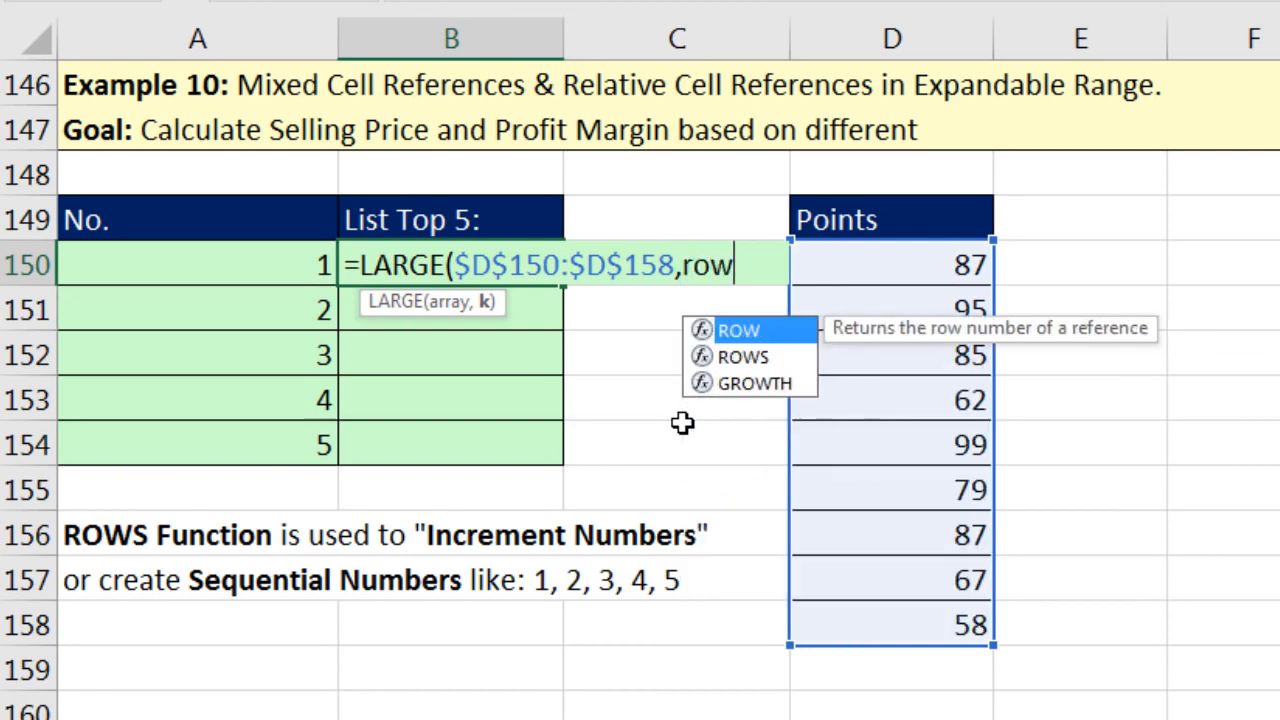
{"action": "key", "text": "Tab"}
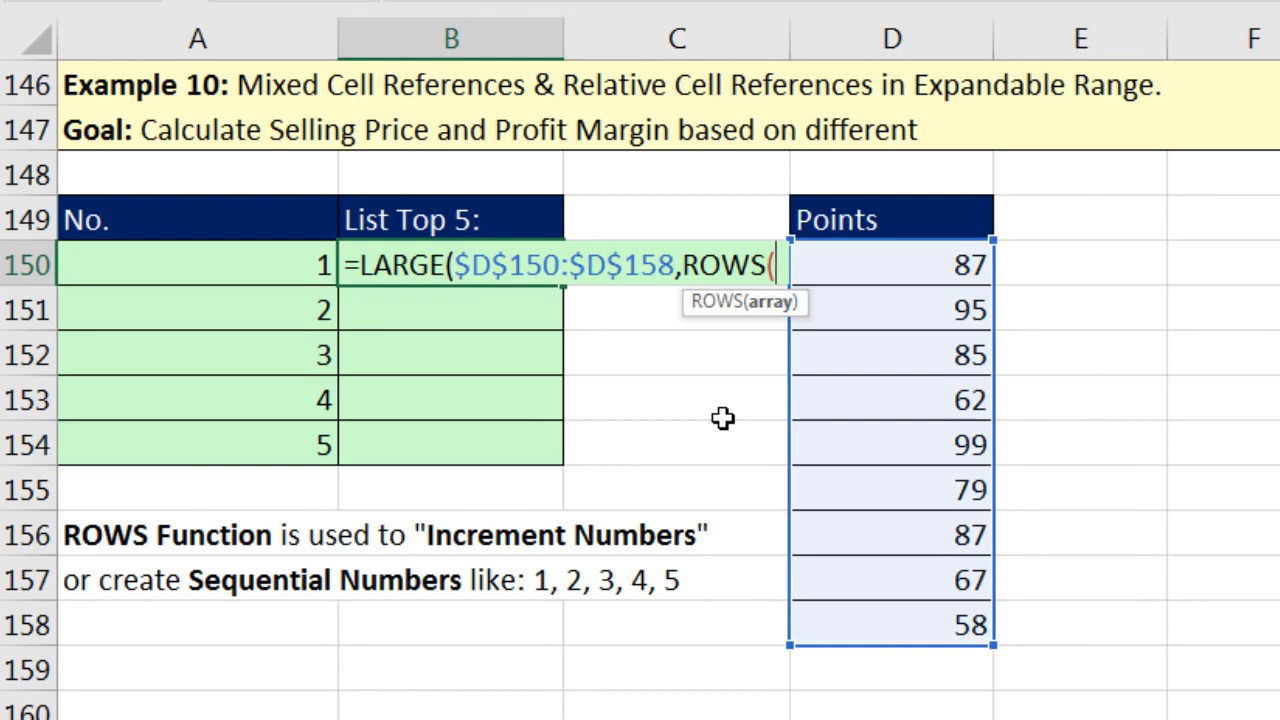
{"action": "type", "text": "B$150:B150)"}
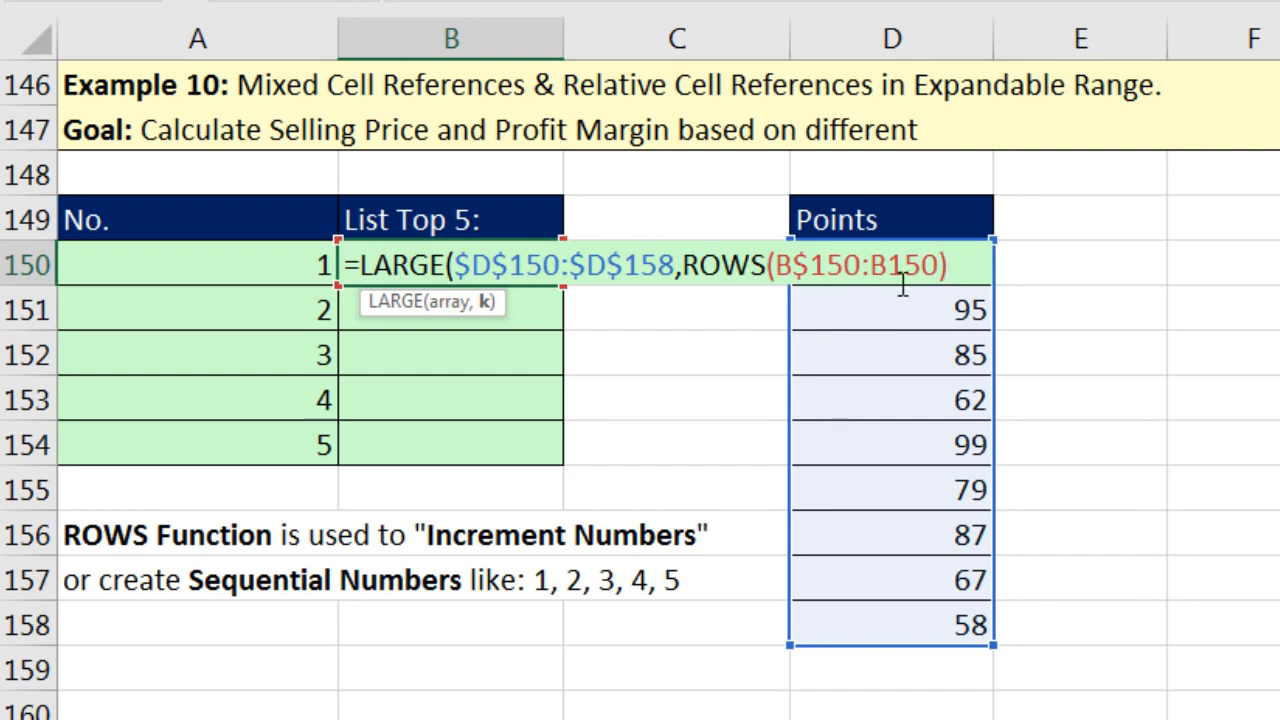
{"action": "left_click", "coordinate": [489, 302]}
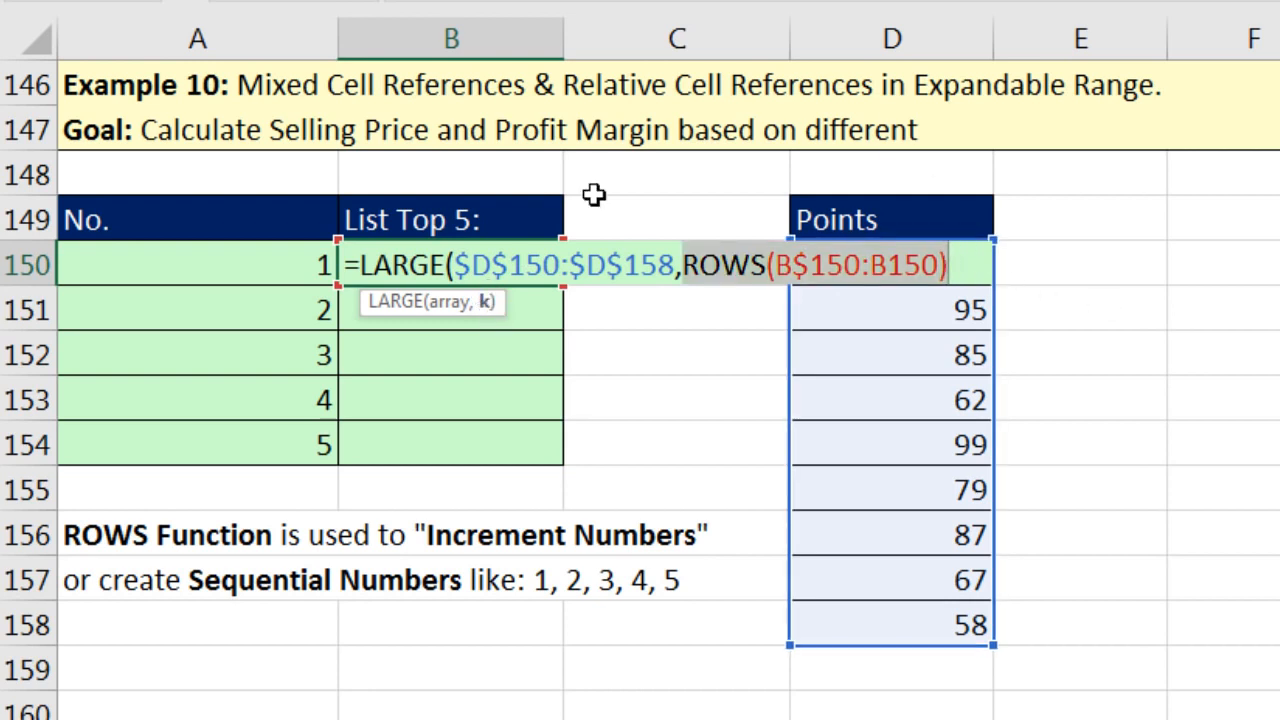
{"action": "left_click", "coordinate": [972, 264]}
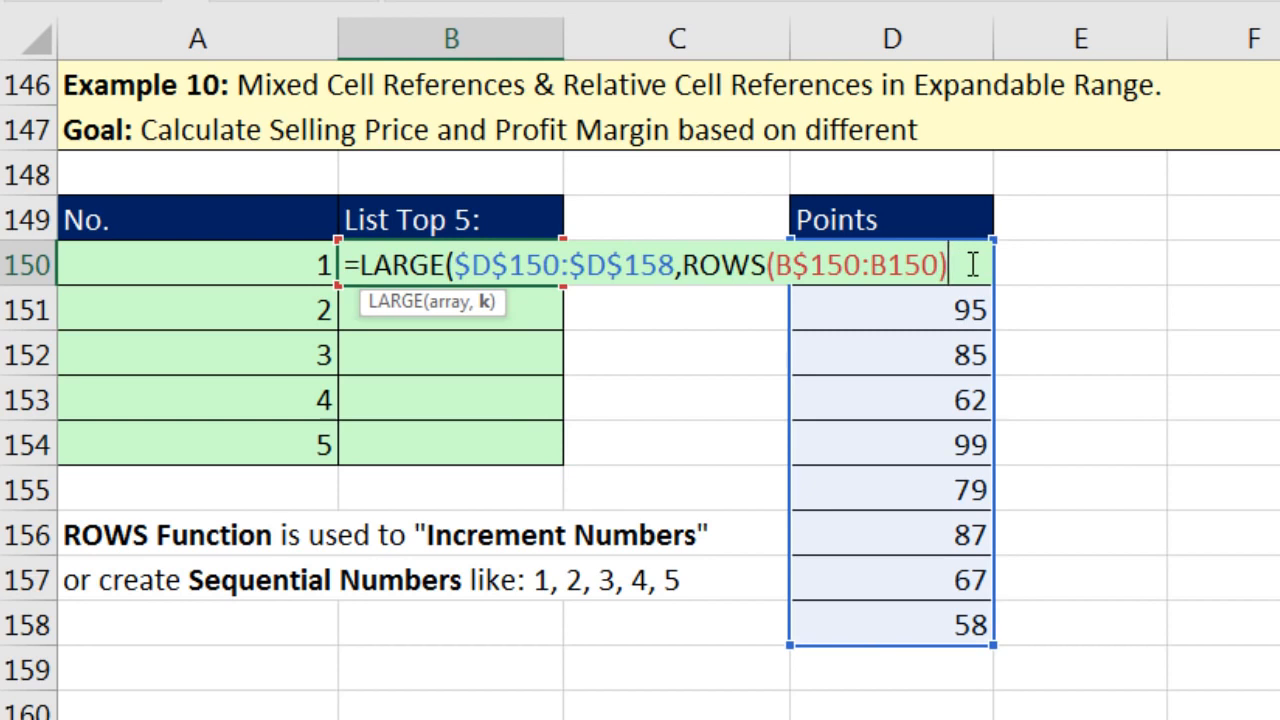
{"action": "type", "text": ")"}
{"action": "key", "text": "ctrl+Return"}
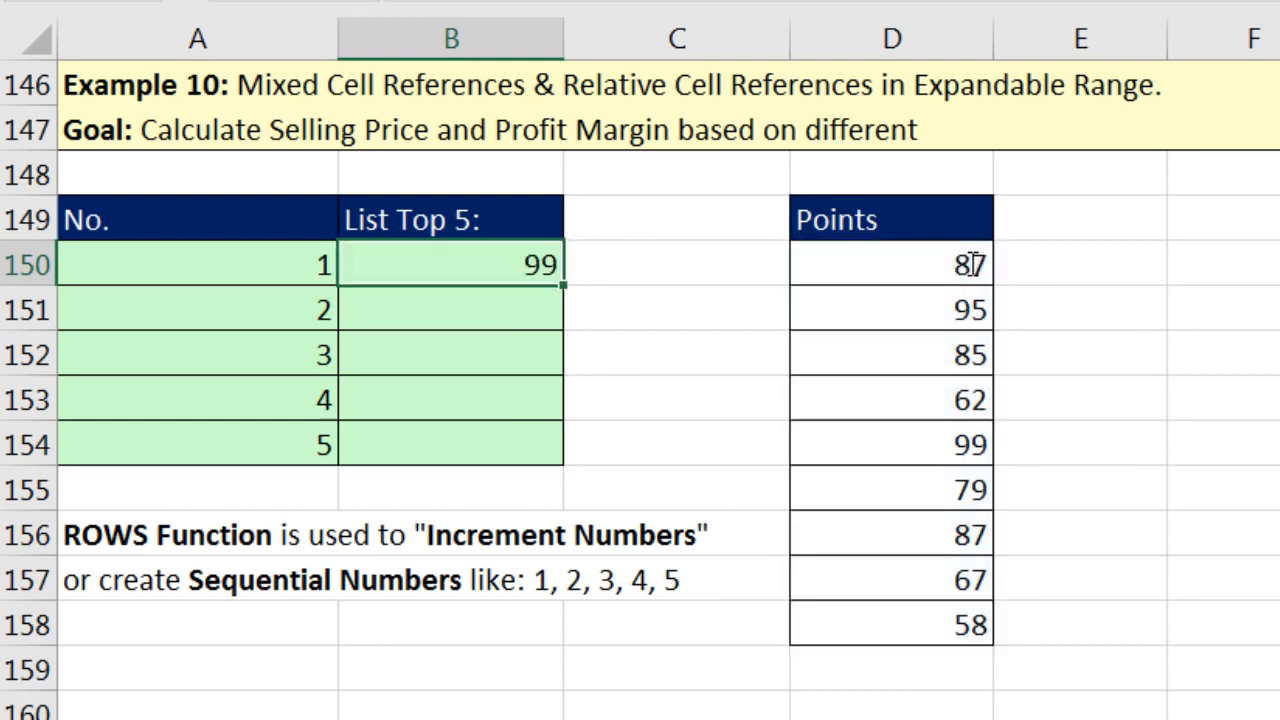
{"action": "double_click", "coordinate": [565, 286]}
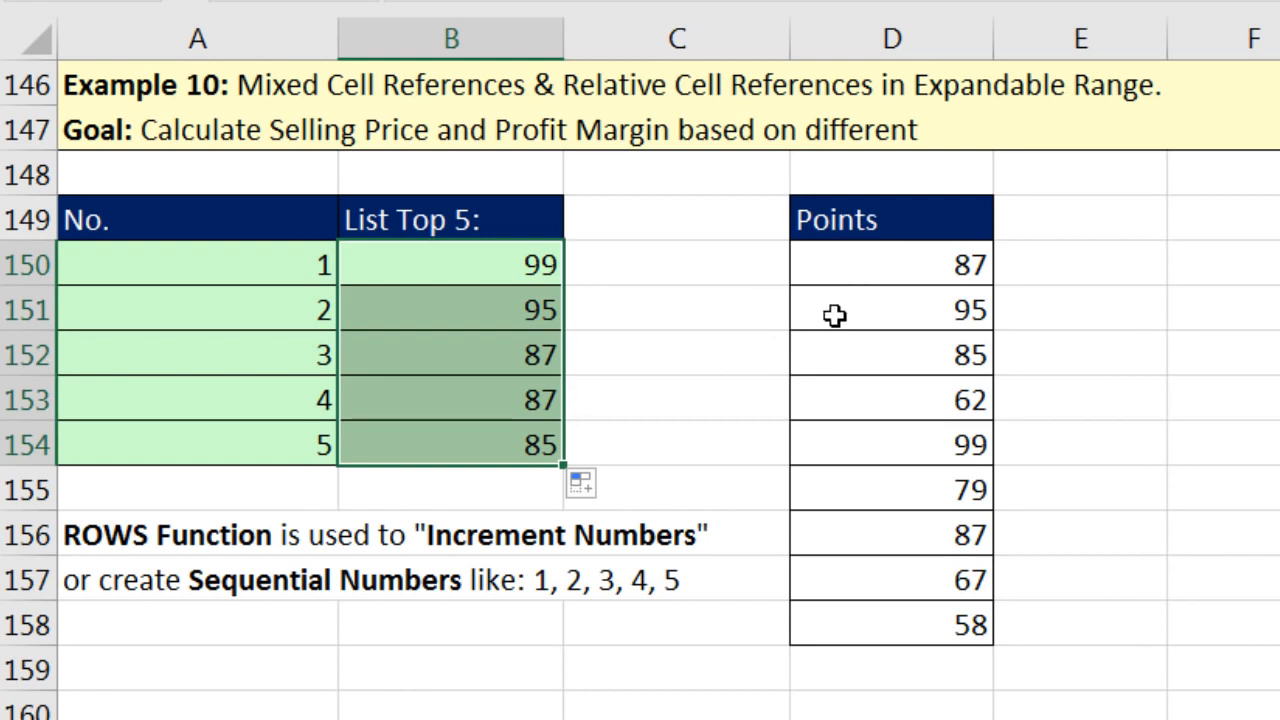
- Inspect the copied LARGE formulas in B151 and B152, evaluating the ROWS k argument in B152 without keeping the change
{"action": "double_click", "coordinate": [468, 306]}
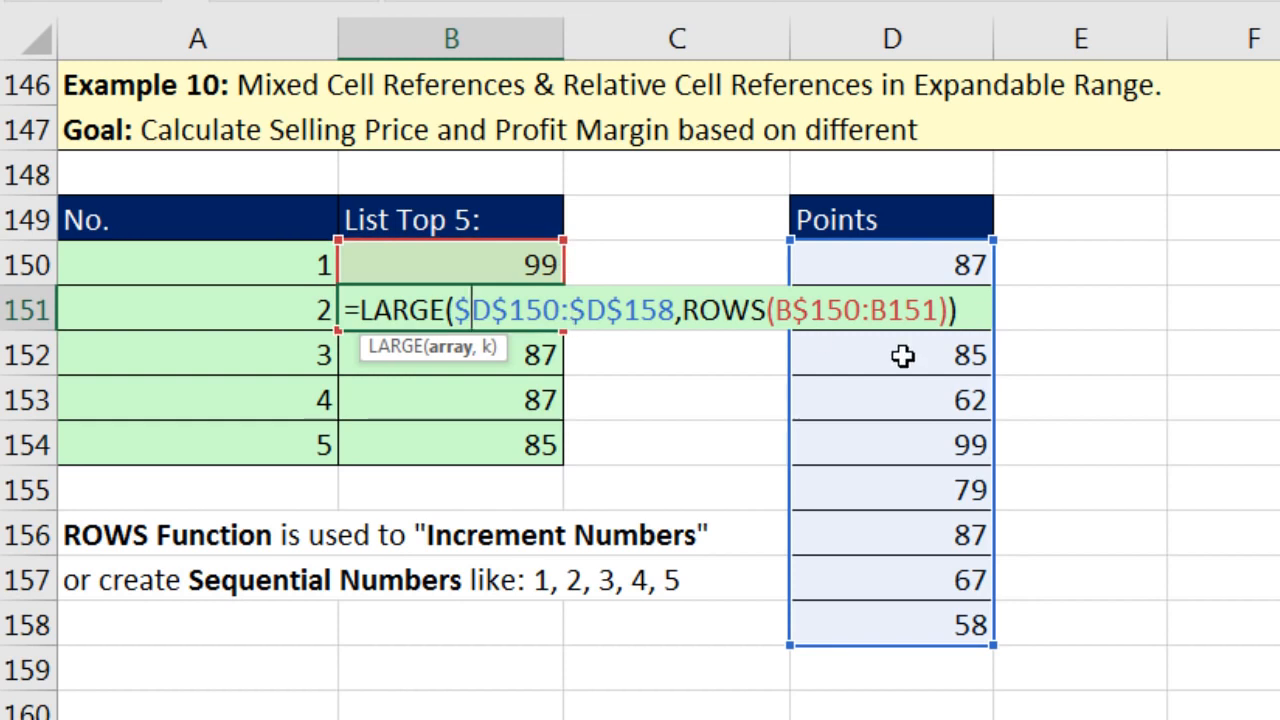
{"action": "key", "text": "Escape"}
{"action": "double_click", "coordinate": [541, 350]}
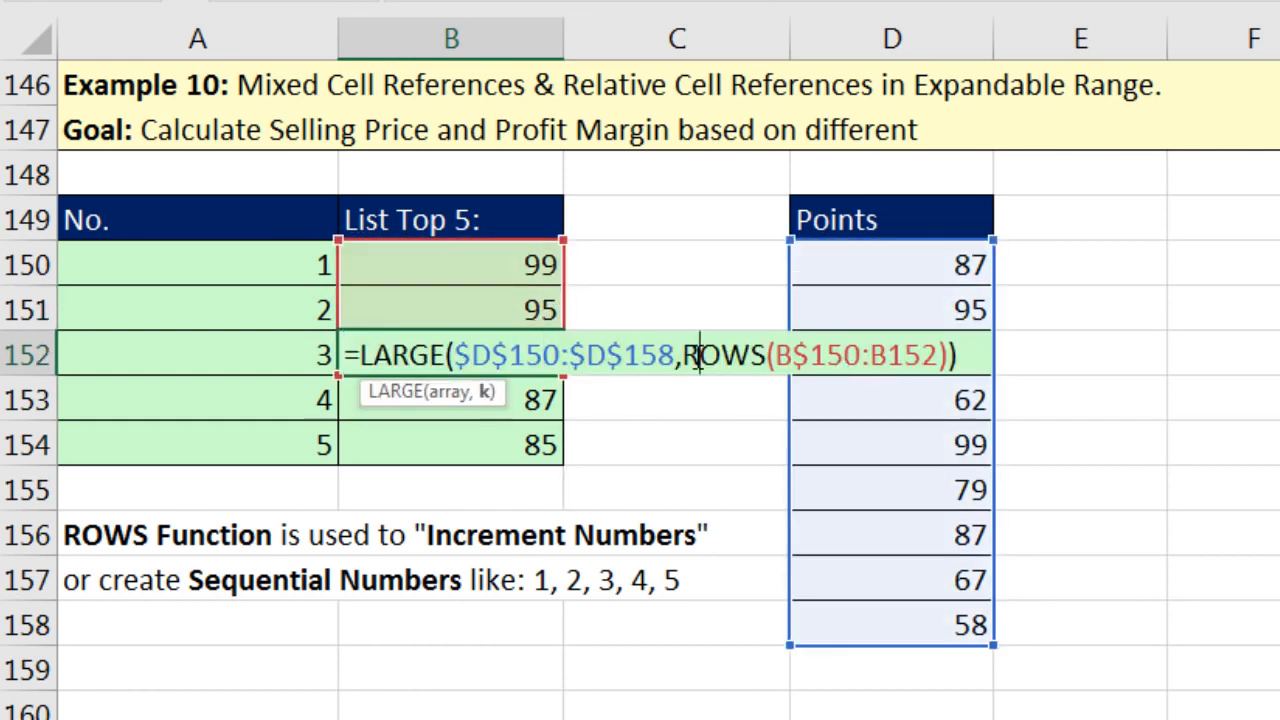
{"action": "left_click", "coordinate": [484, 395]}
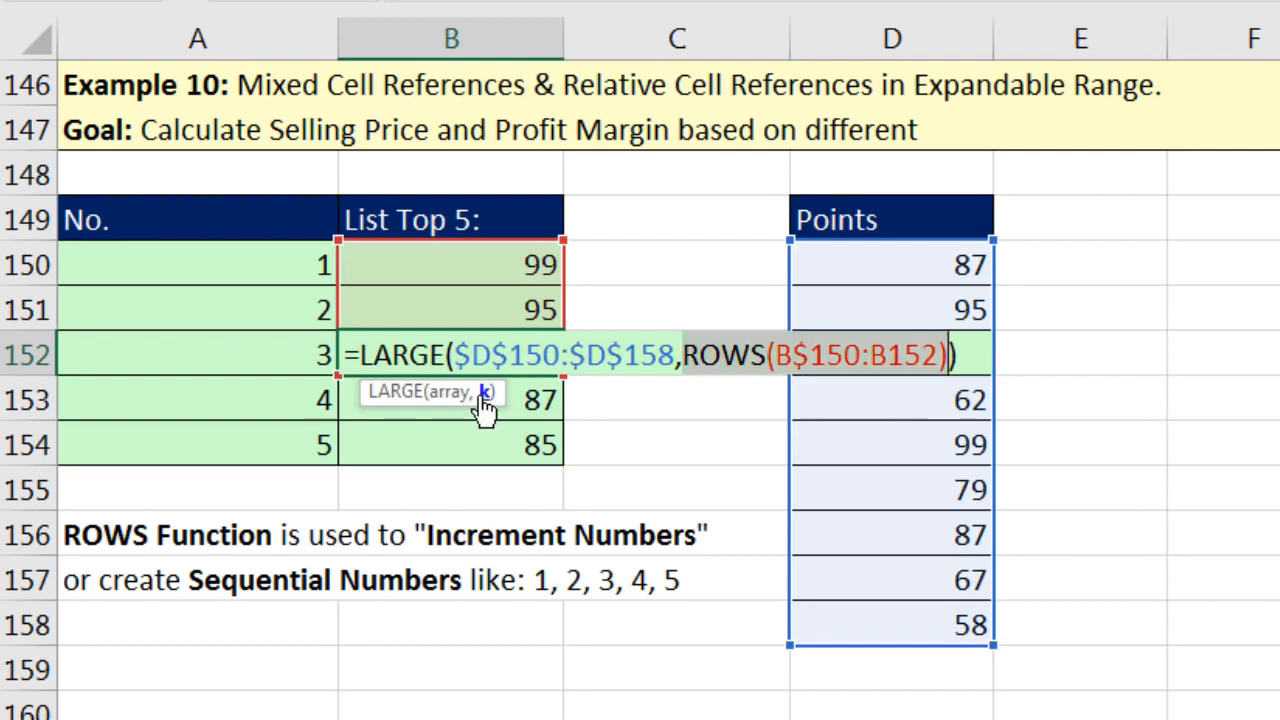
{"action": "key", "text": "F9"}
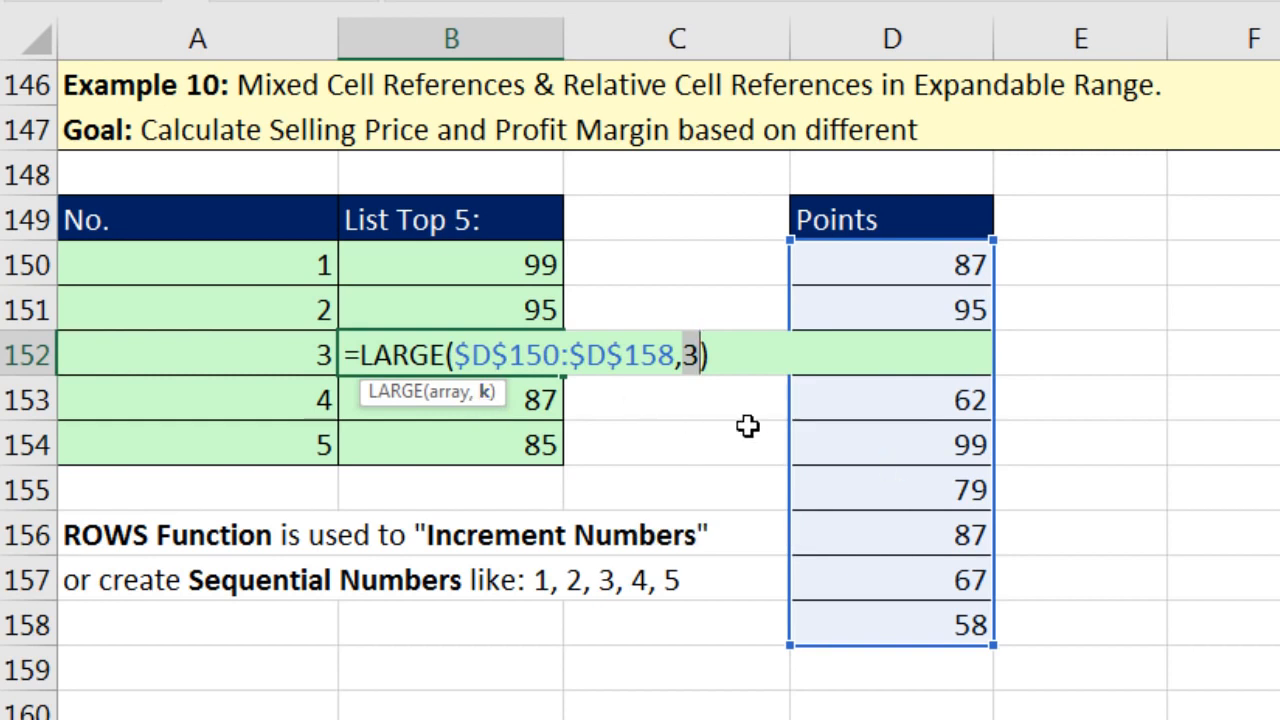
{"action": "key", "text": "Escape"}
{"action": "key", "text": "ctrl+Return"}
- Evaluate the ROWS k argument within the LARGE formula in B153, leaving the formula as it was
{"action": "left_click", "coordinate": [549, 418]}
{"action": "key", "text": "F2"}
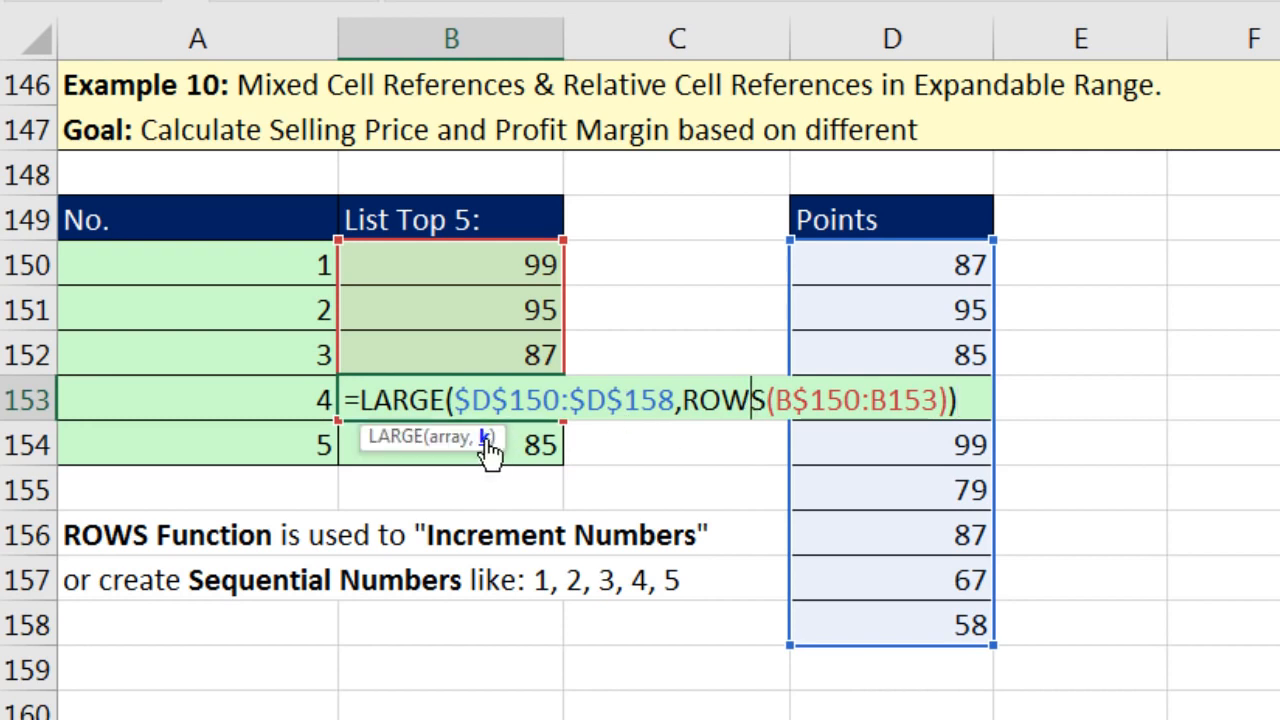
{"action": "left_click", "coordinate": [485, 437]}
{"action": "key", "text": "F9"}
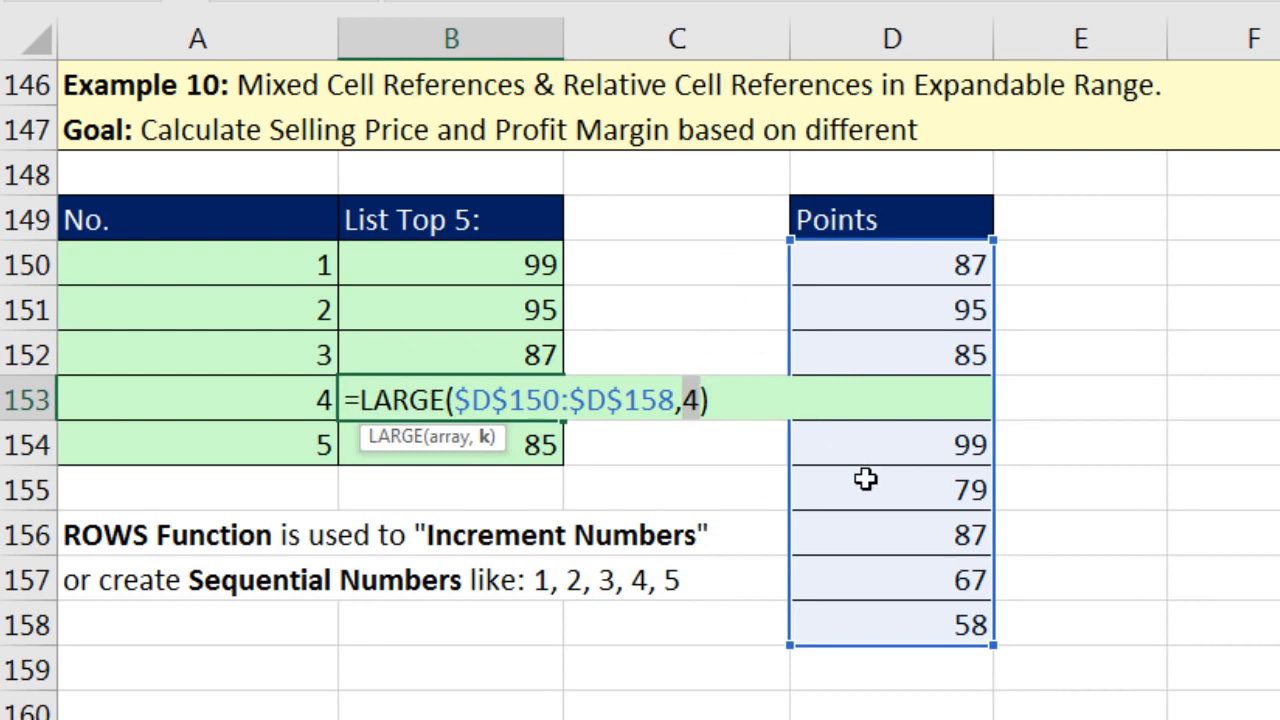
{"action": "key", "text": "Escape"}
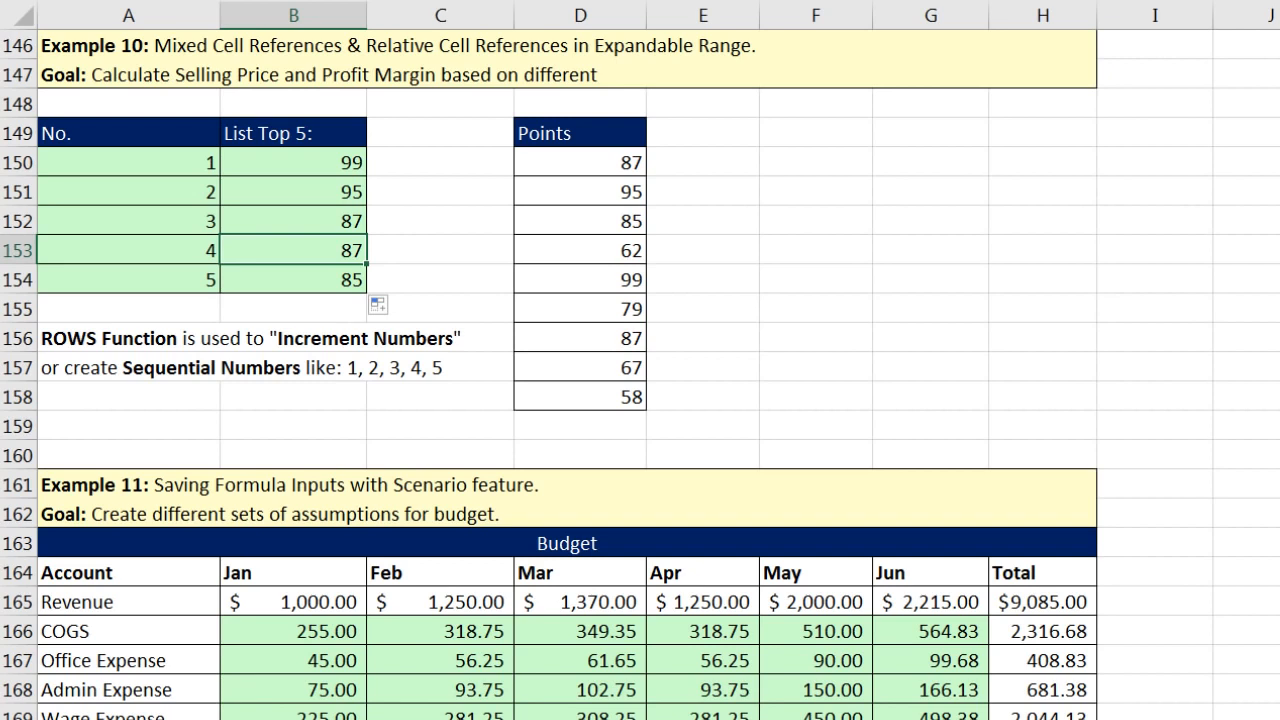
- Select the assumption labels and percentages in A176:B181 of Example 11 and open the Scenario Manager
{"action": "scroll", "coordinate": [640, 374], "scroll_direction": "down", "scroll_amount": 2}
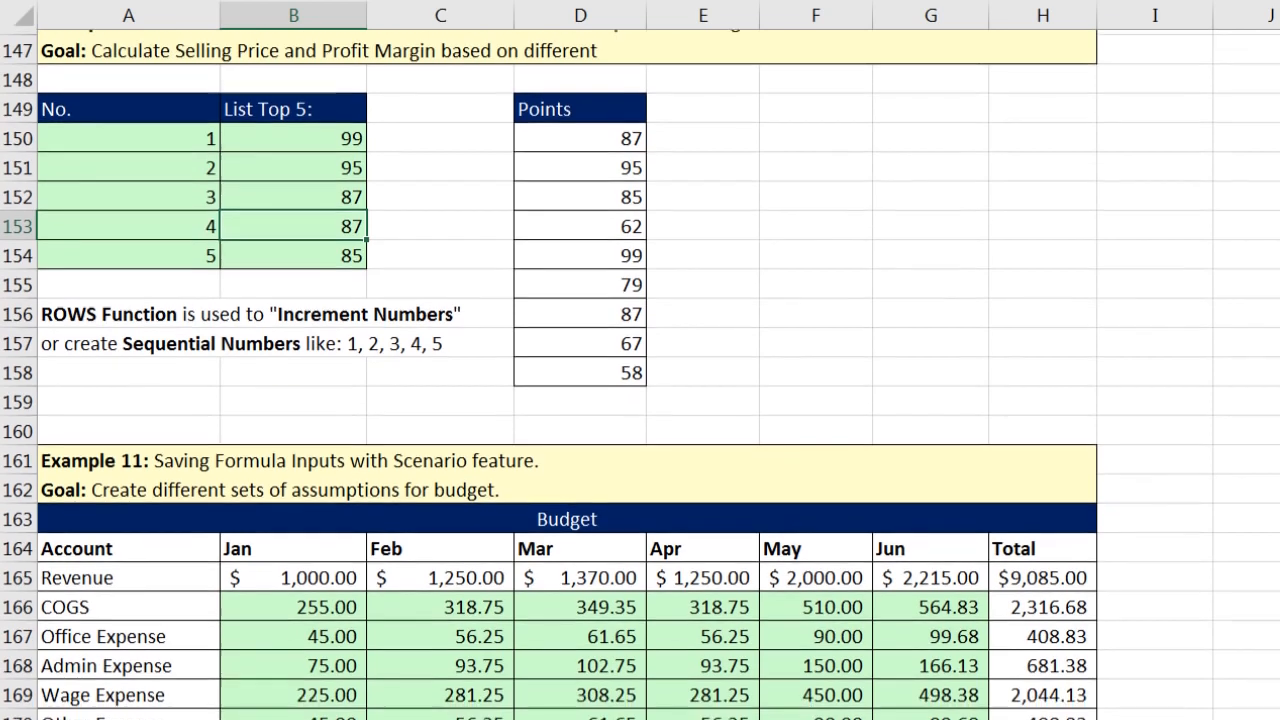
{"action": "scroll", "coordinate": [640, 374], "scroll_direction": "down", "scroll_amount": 3}
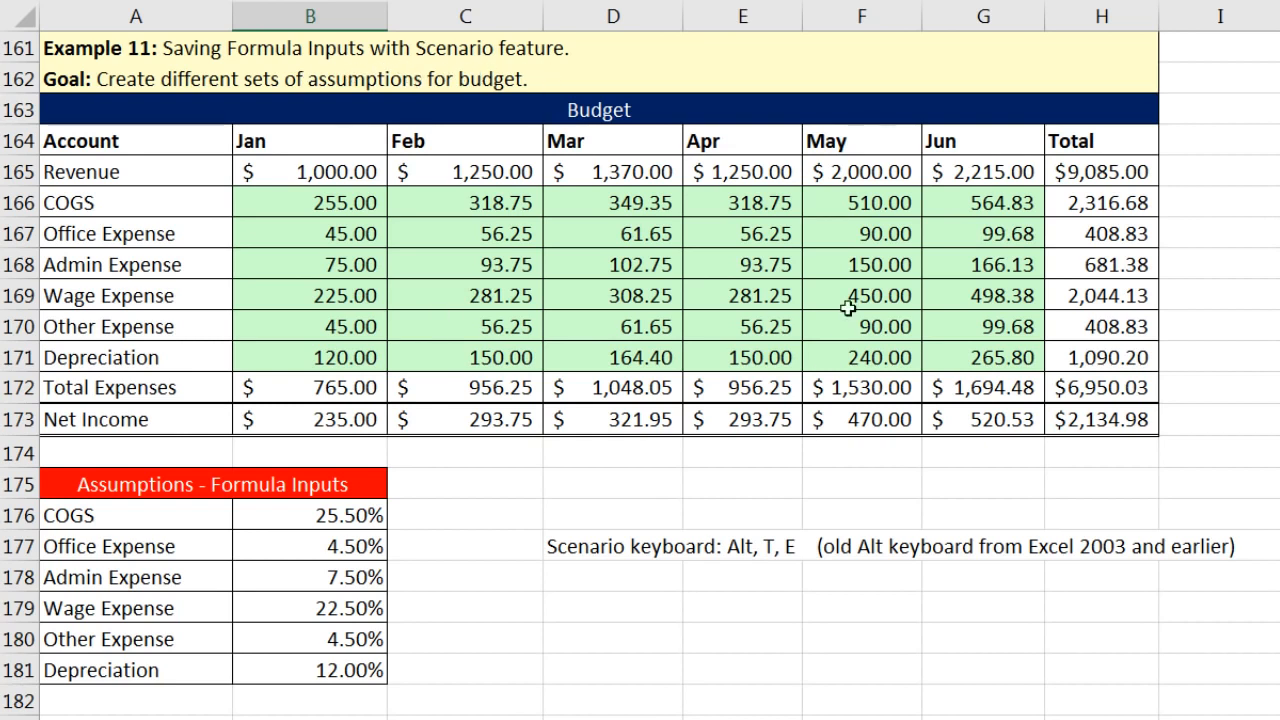
{"action": "left_click_drag", "start_coordinate": [157, 506], "coordinate": [168, 670]}
{"action": "left_click_drag", "start_coordinate": [298, 516], "coordinate": [301, 670]}
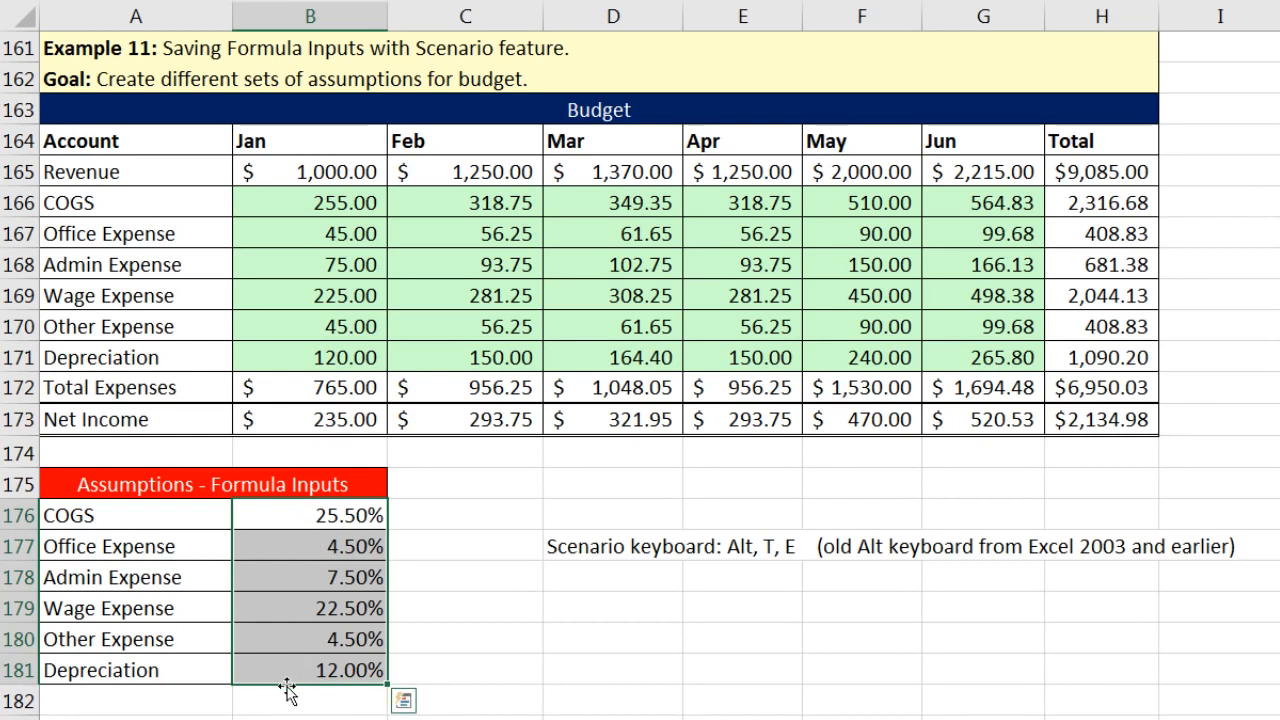
{"action": "left_click_drag", "start_coordinate": [280, 516], "coordinate": [294, 666]}
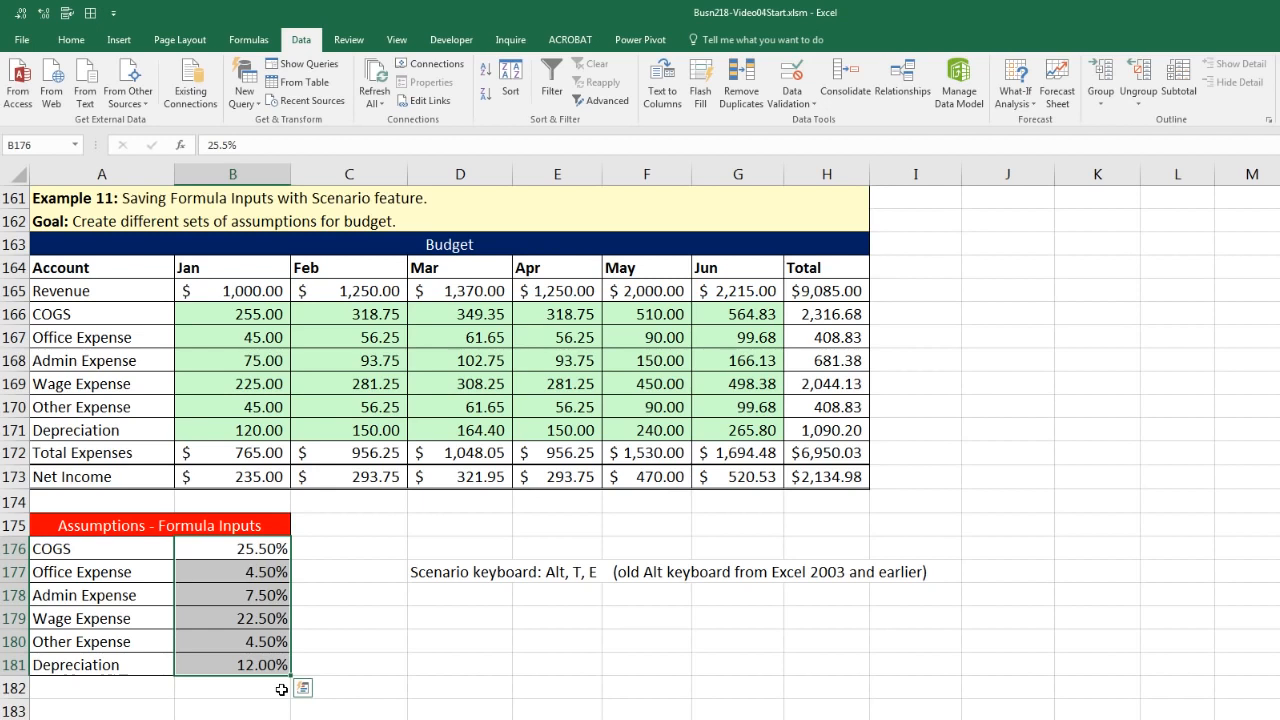
{"action": "left_click", "coordinate": [93, 551]}
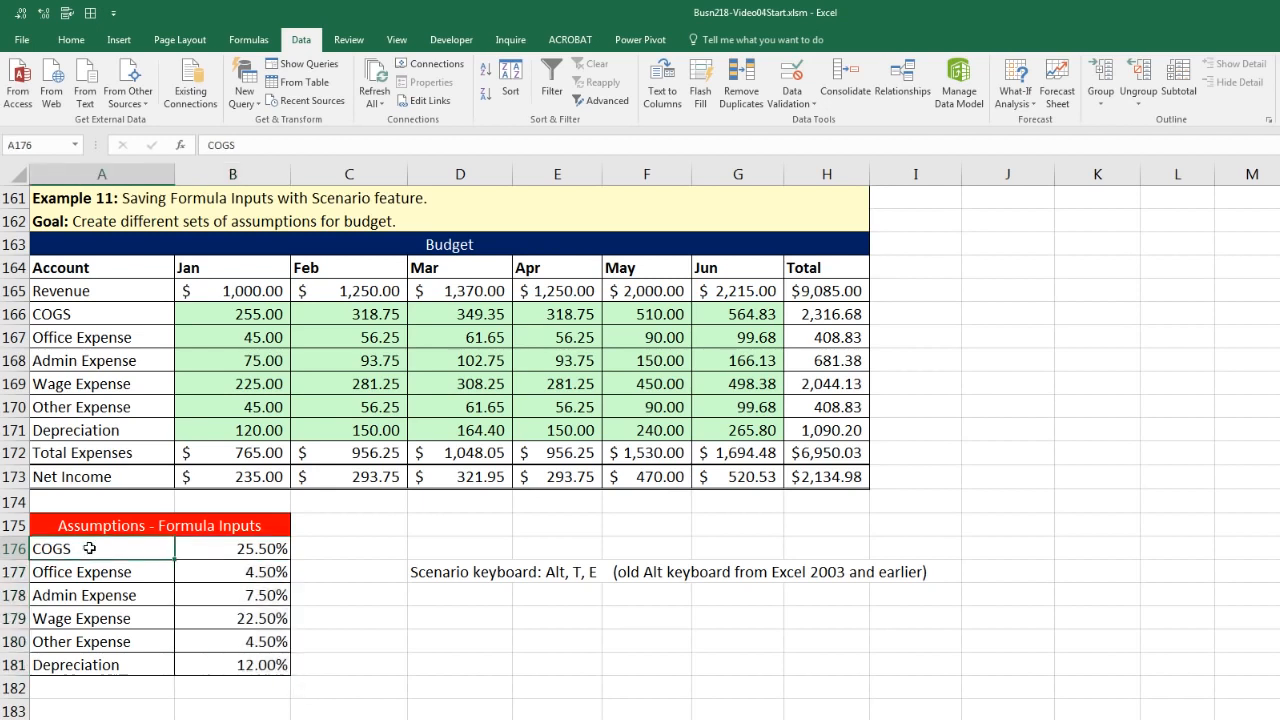
{"action": "left_click_drag", "start_coordinate": [162, 560], "coordinate": [249, 665]}
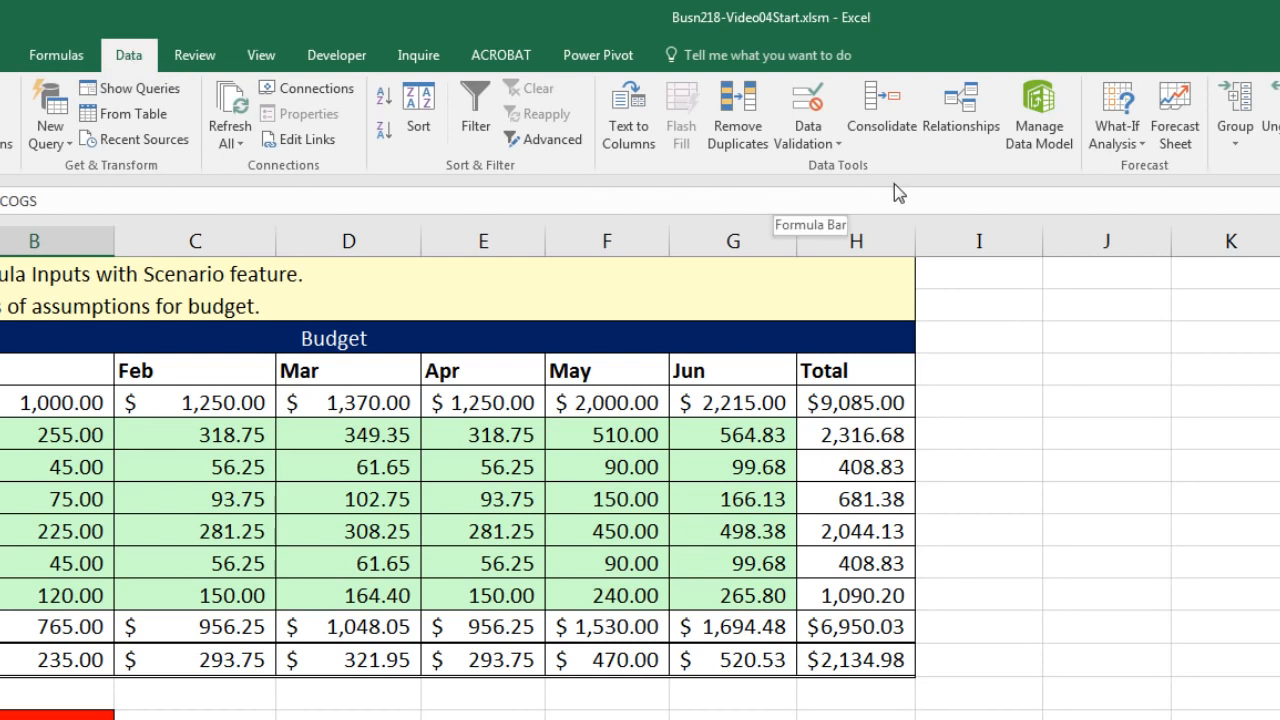
{"action": "left_click", "coordinate": [1142, 146]}
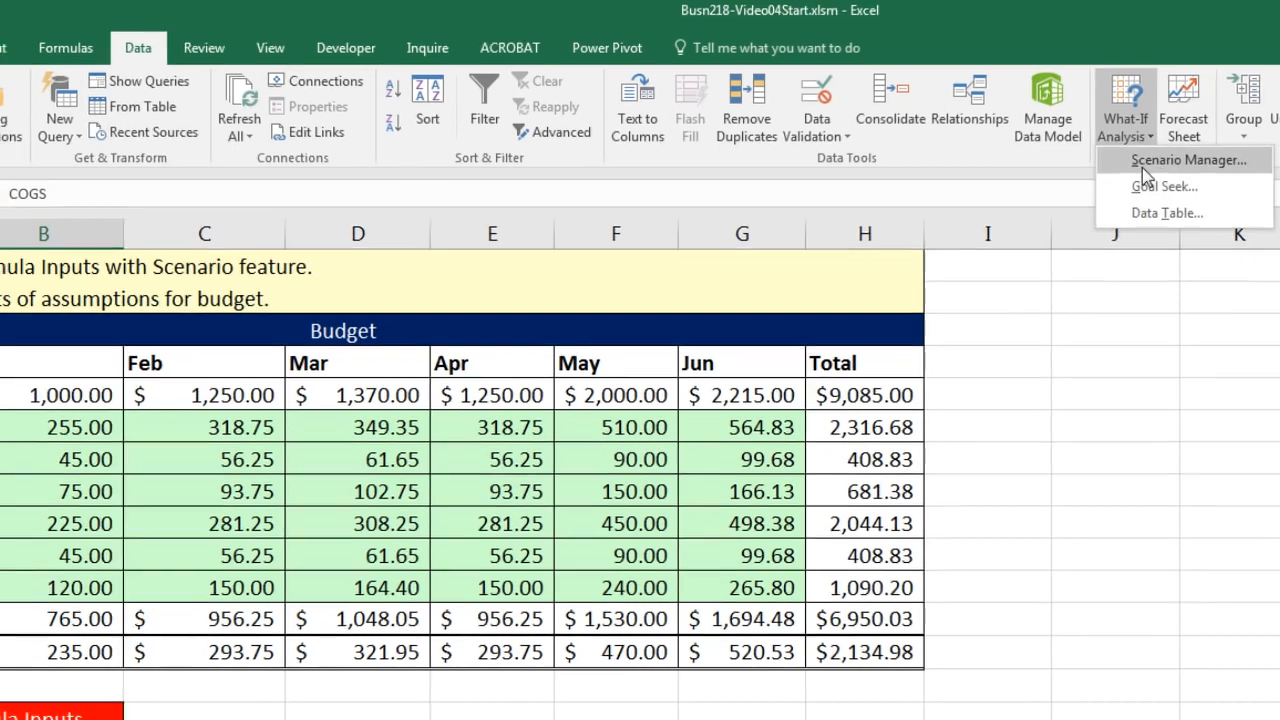
{"action": "left_click", "coordinate": [1136, 168]}
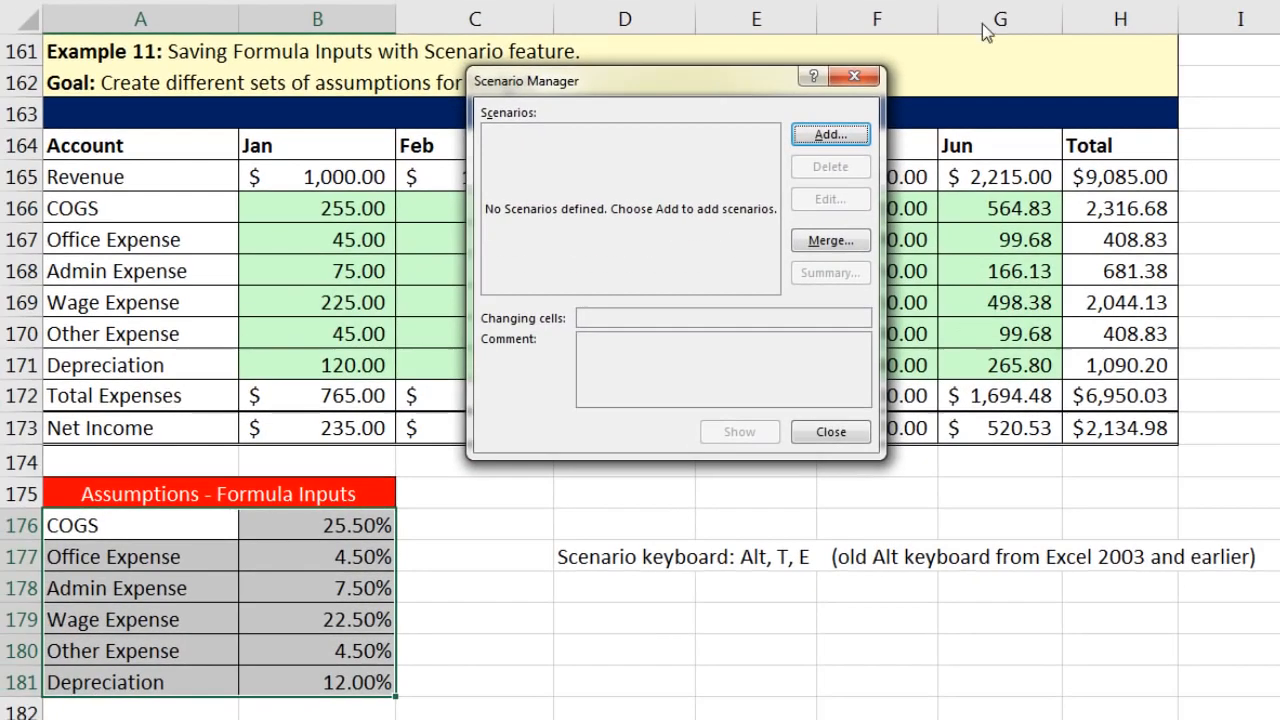
- Add a scenario named Set01 with changing cells A176:B181, keep the listed values, and close the Scenario Manager
{"action": "left_click_drag", "start_coordinate": [663, 96], "coordinate": [731, 242]}
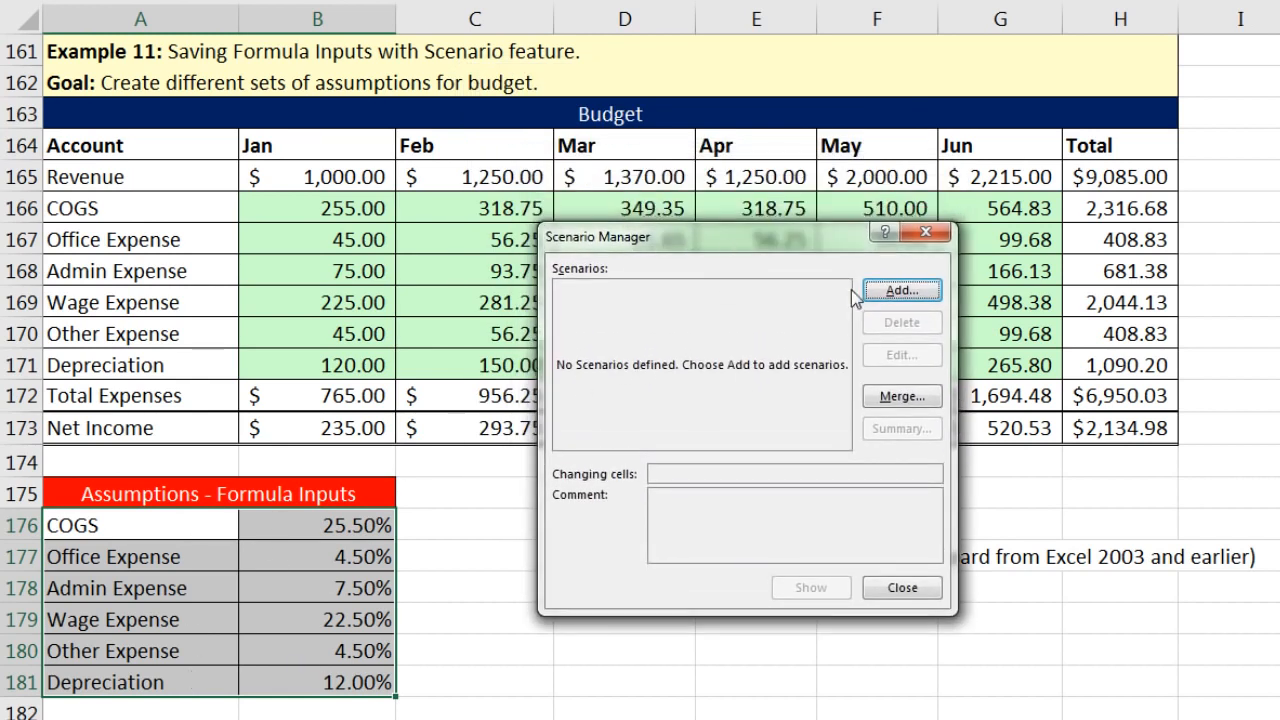
{"action": "left_click", "coordinate": [908, 293]}
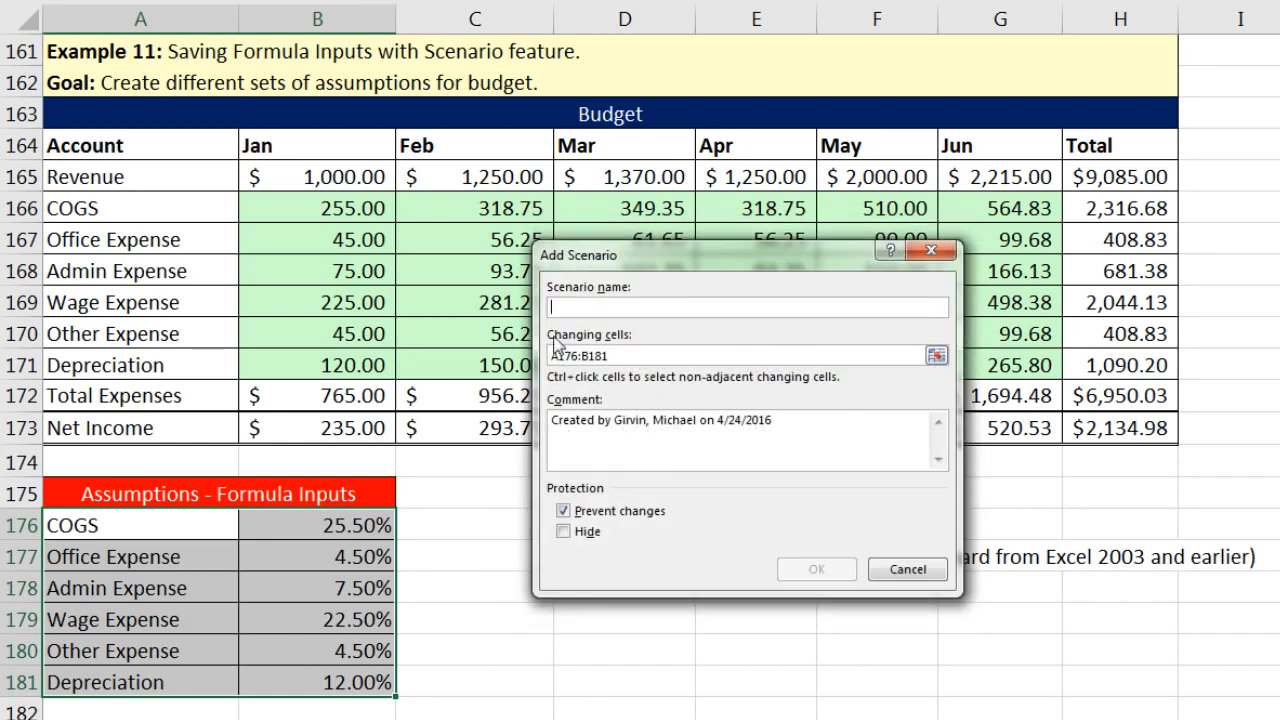
{"action": "type", "text": "Set01"}
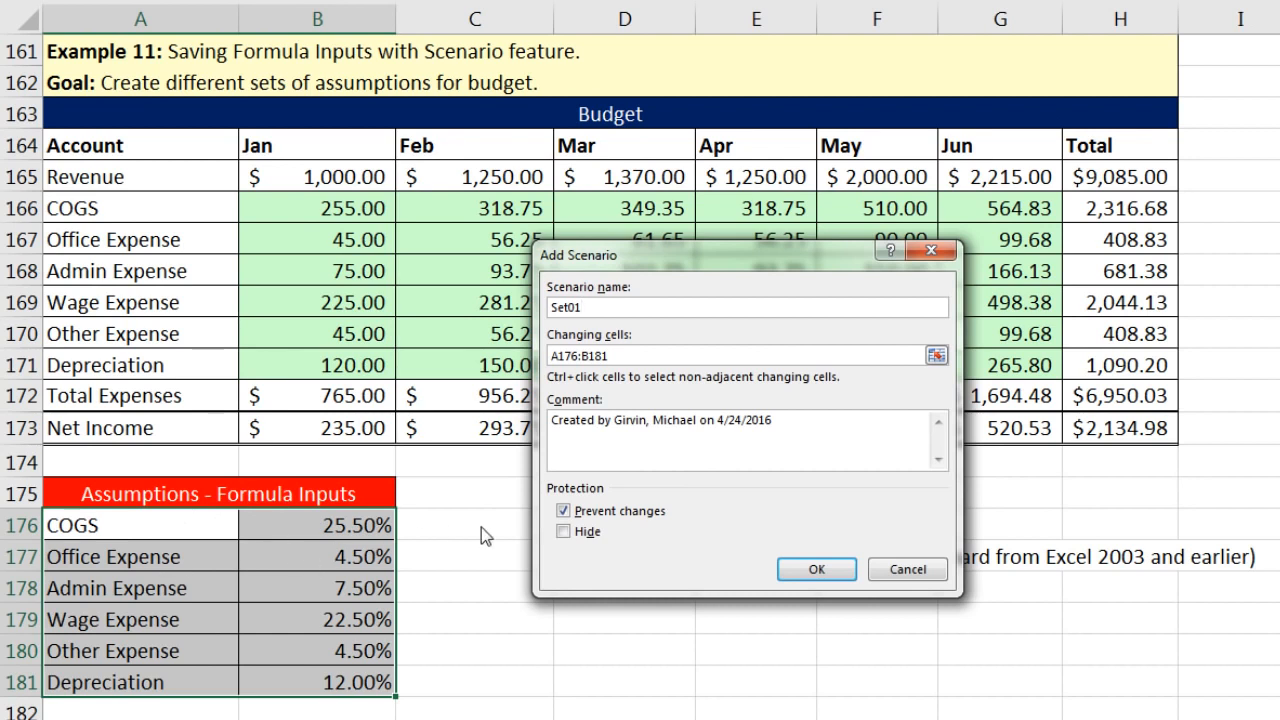
{"action": "left_click", "coordinate": [818, 569]}
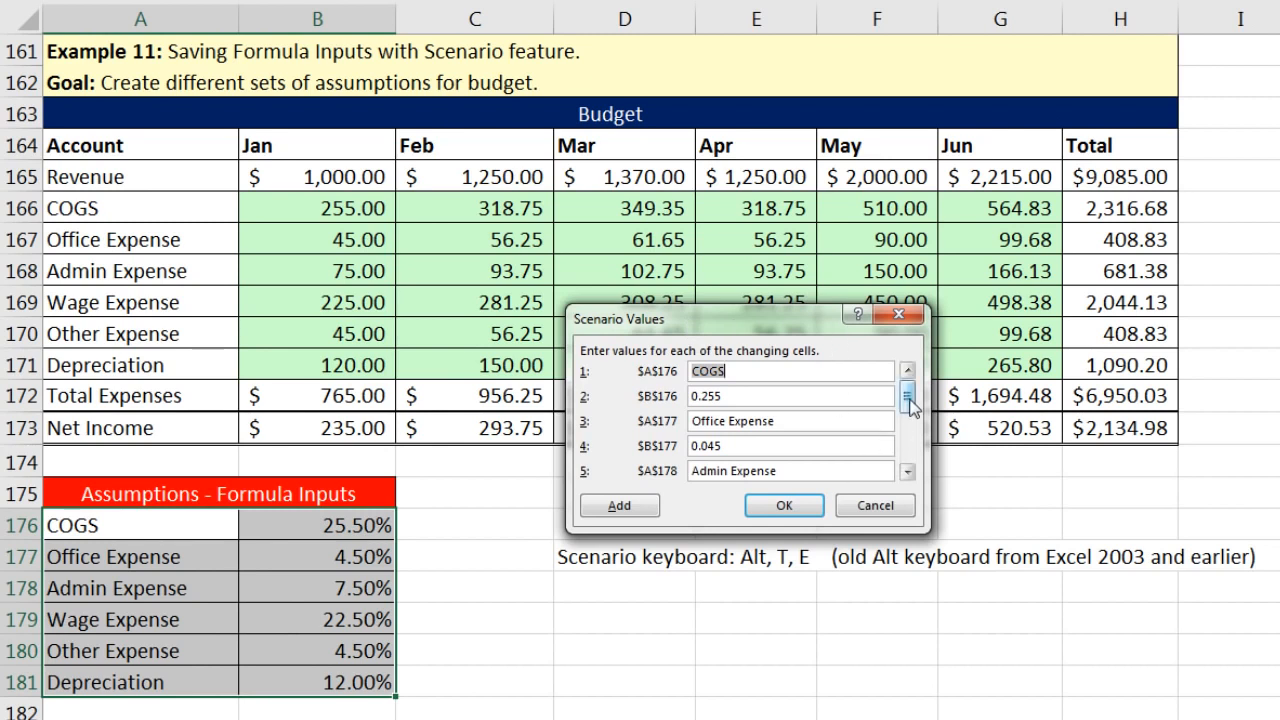
{"action": "left_click_drag", "start_coordinate": [910, 405], "coordinate": [910, 465]}
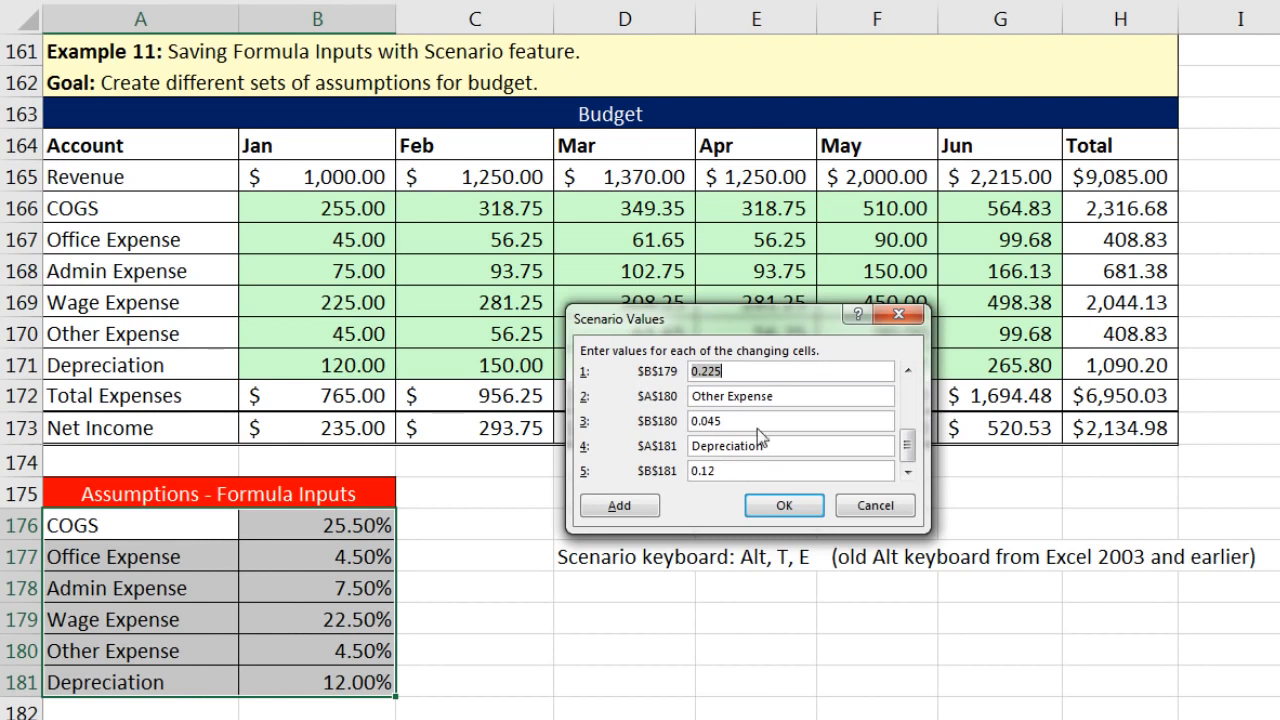
{"action": "left_click", "coordinate": [785, 506]}
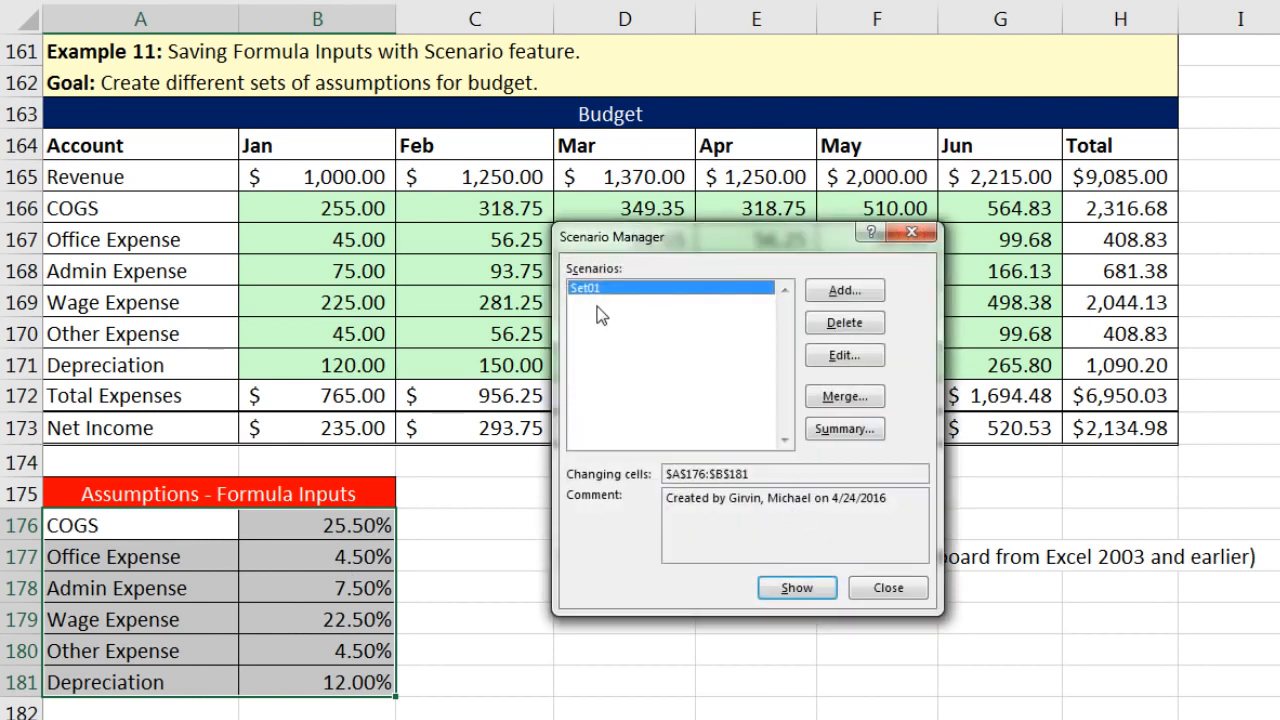
{"action": "left_click", "coordinate": [890, 592]}
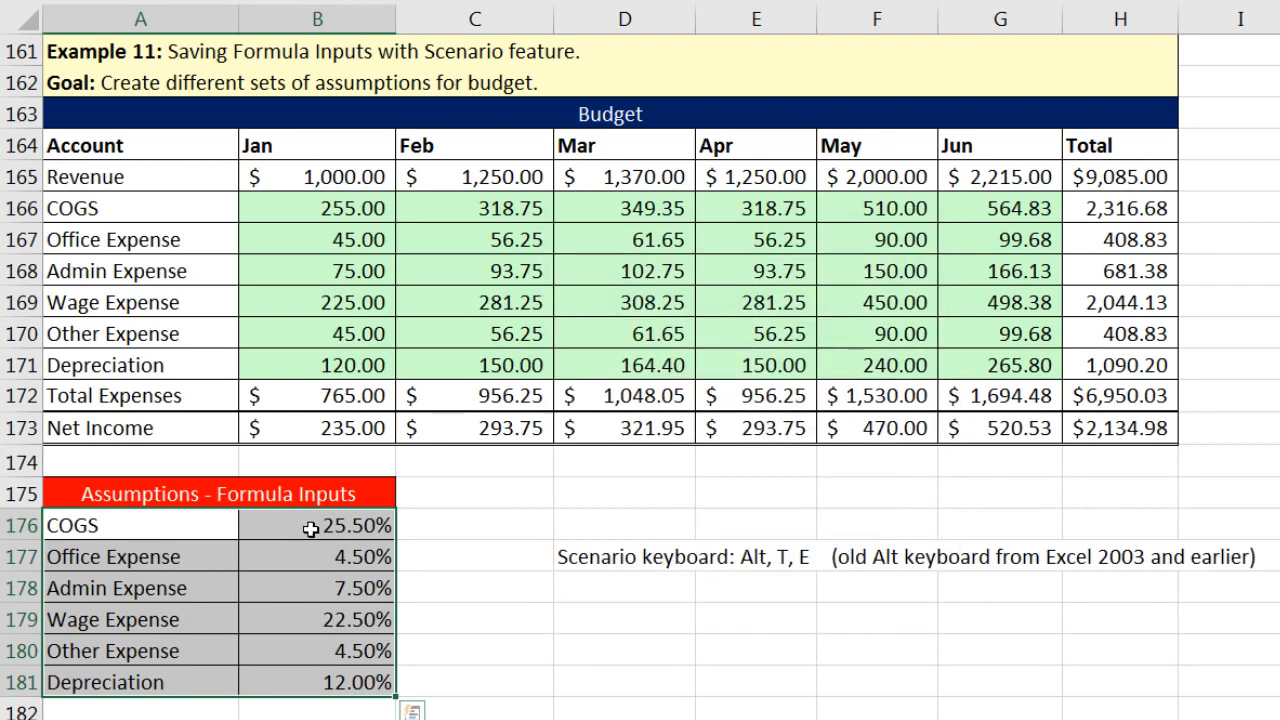
- Set the assumptions for COGS to 30%, Office Expense to 6% and Admin Expense to 10%
{"action": "left_click", "coordinate": [305, 527]}
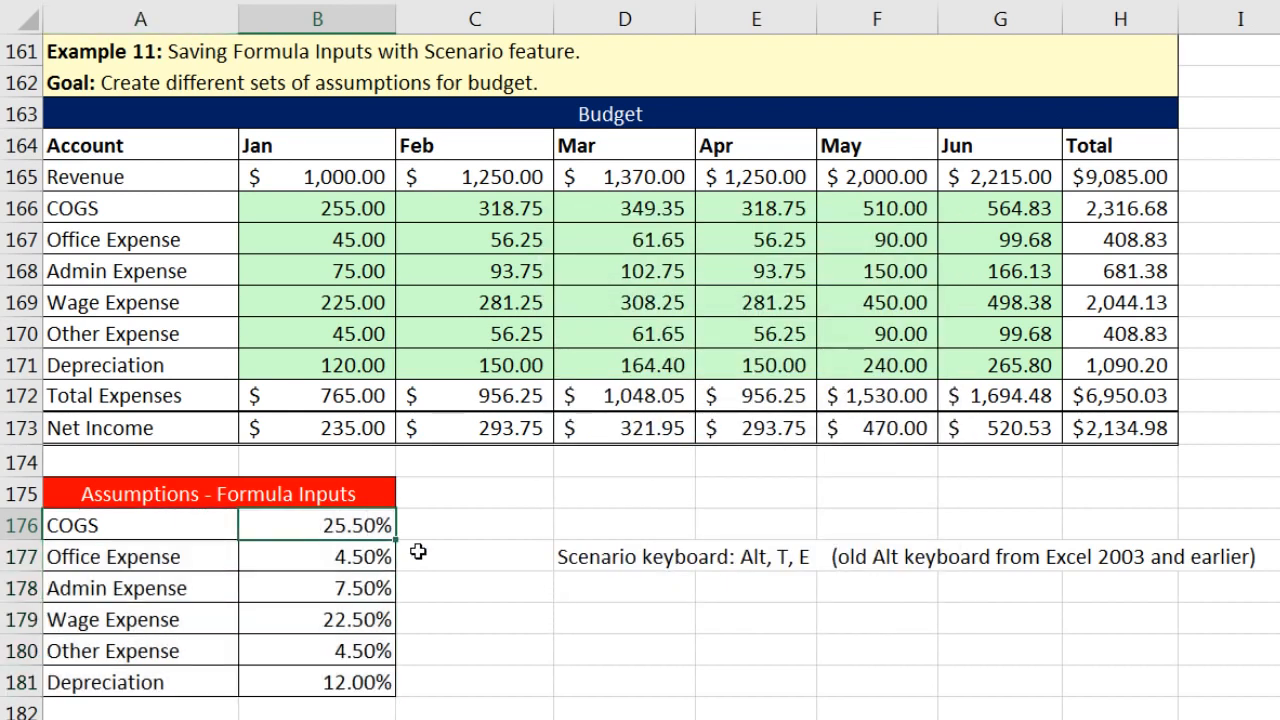
{"action": "type", "text": "30"}
{"action": "key", "text": "Return"}
{"action": "type", "text": "6"}
{"action": "key", "text": "Return"}
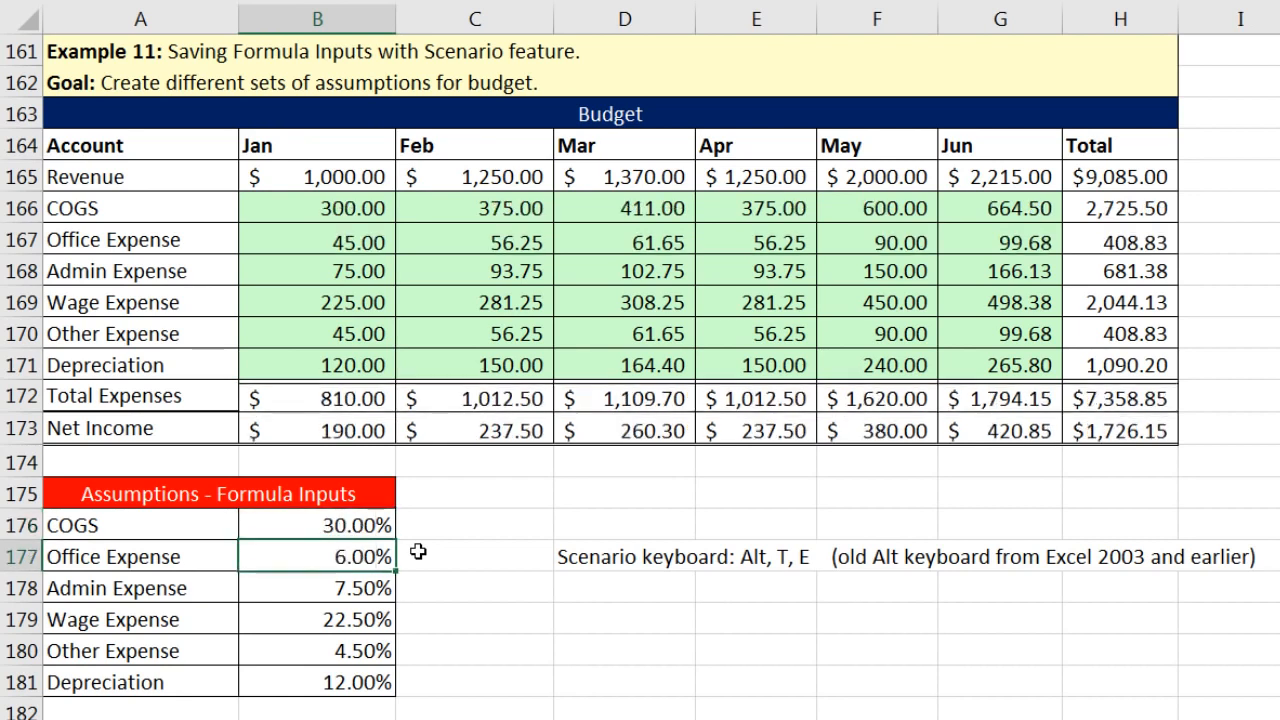
{"action": "type", "text": "10"}
{"action": "key", "text": "Return"}
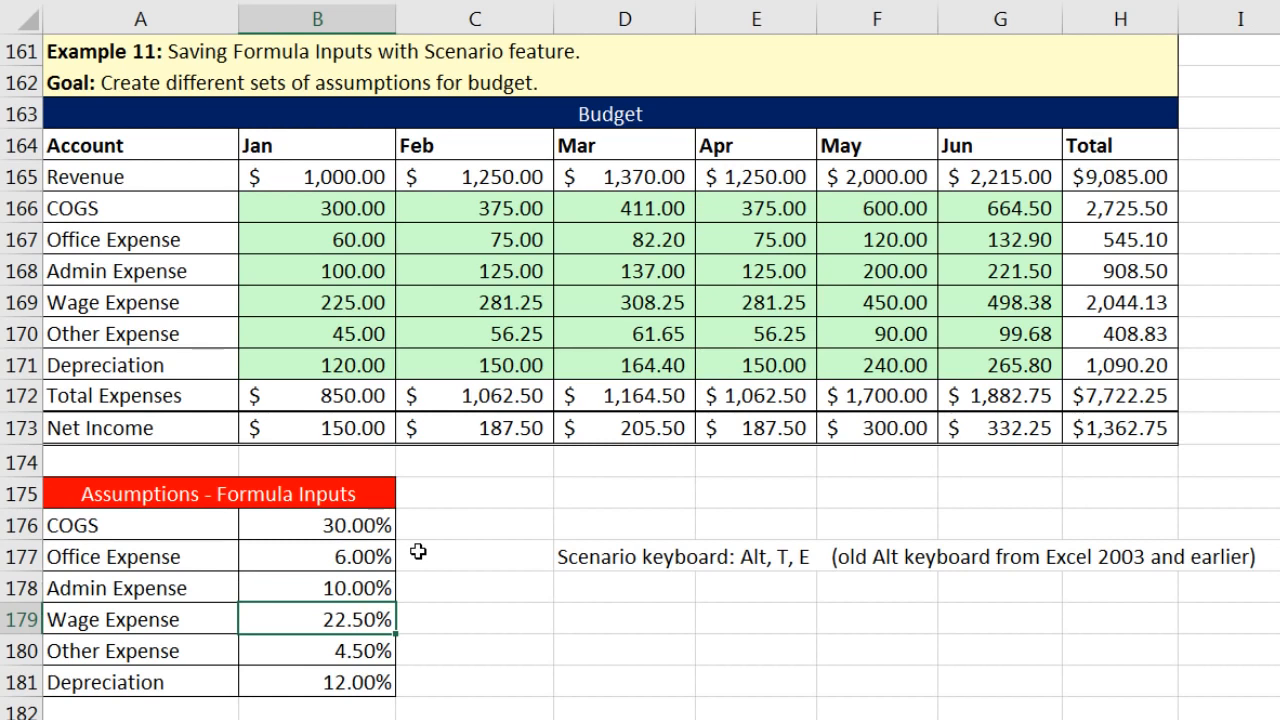
- Set the assumptions for Wage Expense to 19.5%, Other Expense to 3.25% and Depreciation to 11%
{"action": "type", "text": "19.5"}
{"action": "key", "text": "Return"}
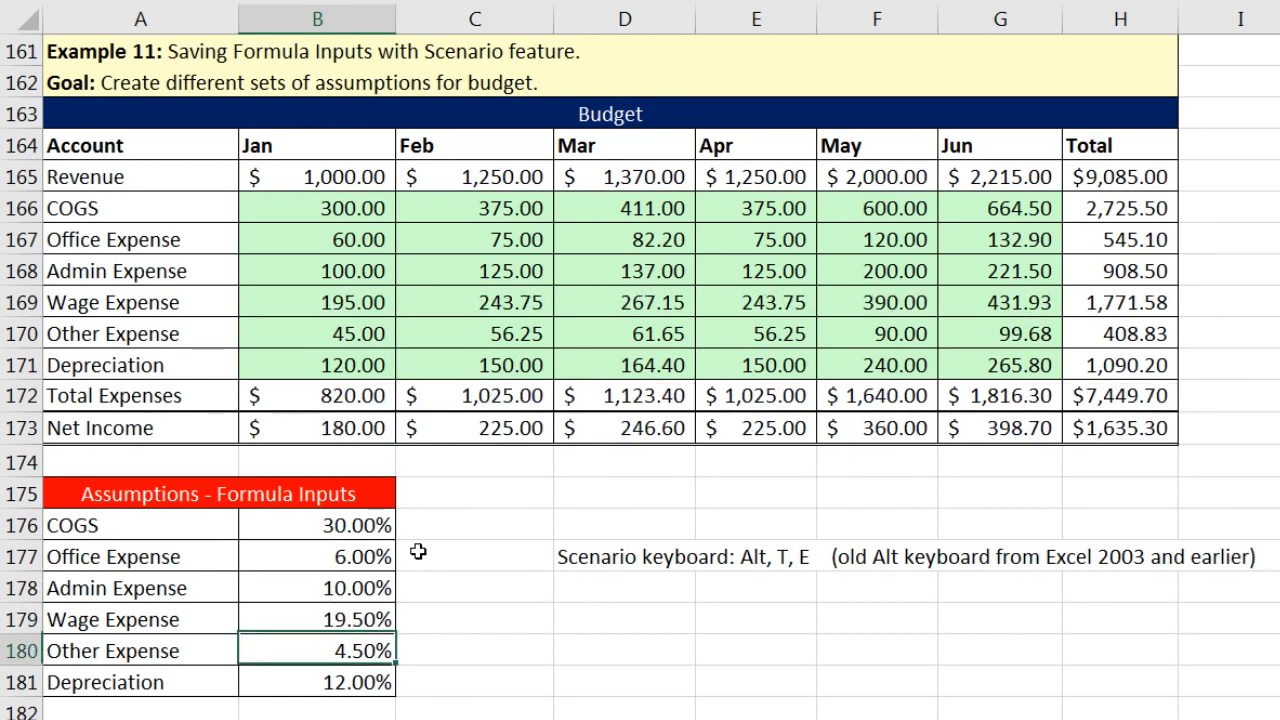
{"action": "type", "text": "3.25"}
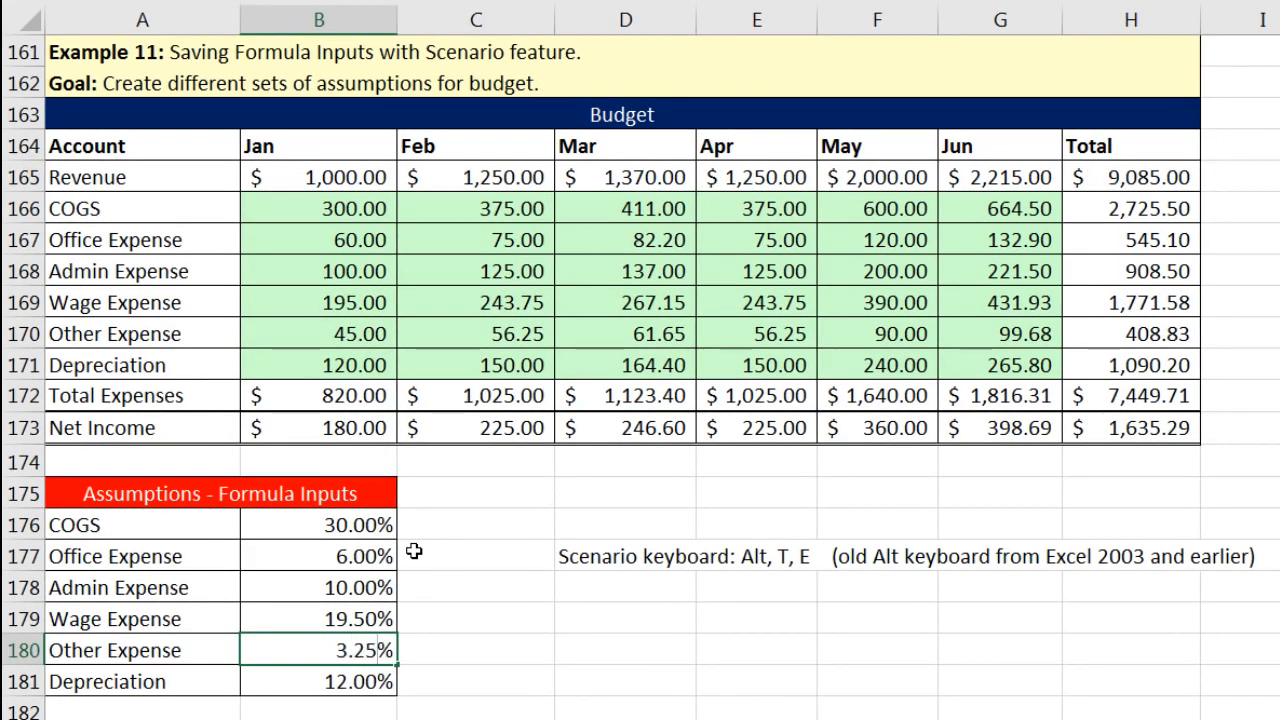
{"action": "key", "text": "Return"}
{"action": "type", "text": "11"}
{"action": "key", "text": "Return"}
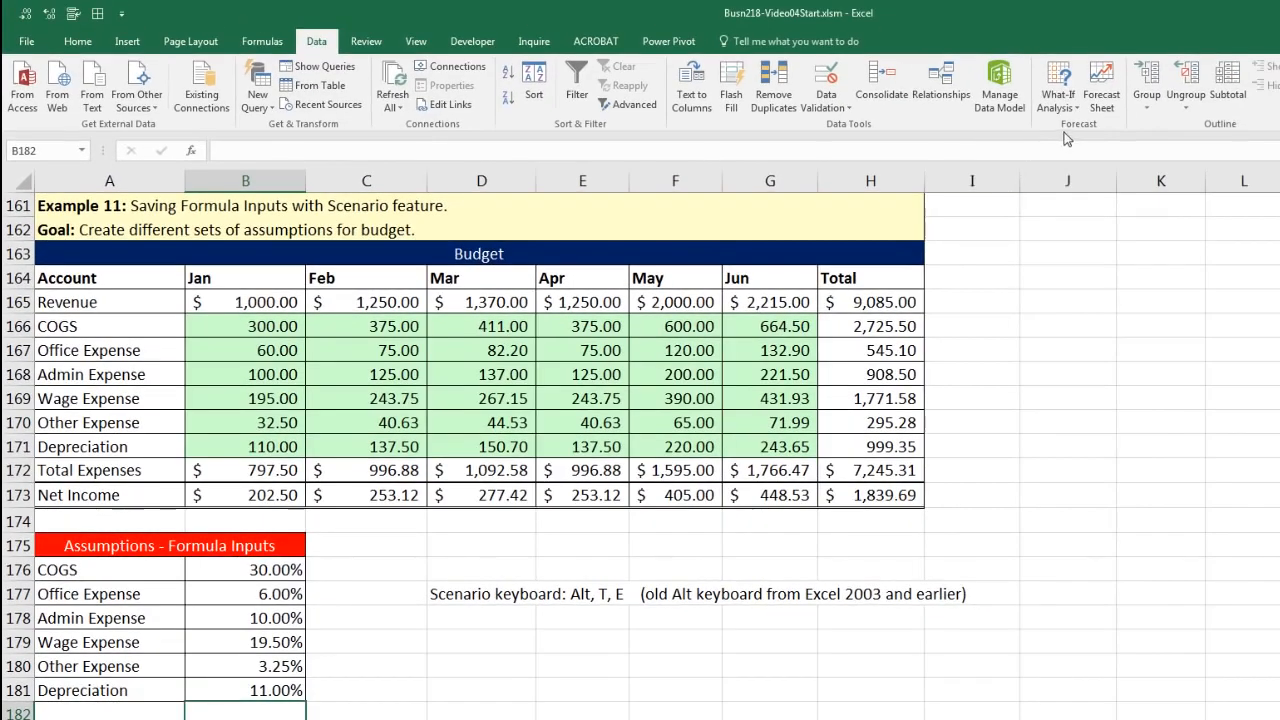
- Select the assumption labels and percentages in A176:B181 and open the Scenario Manager
{"action": "left_click", "coordinate": [1058, 98]}
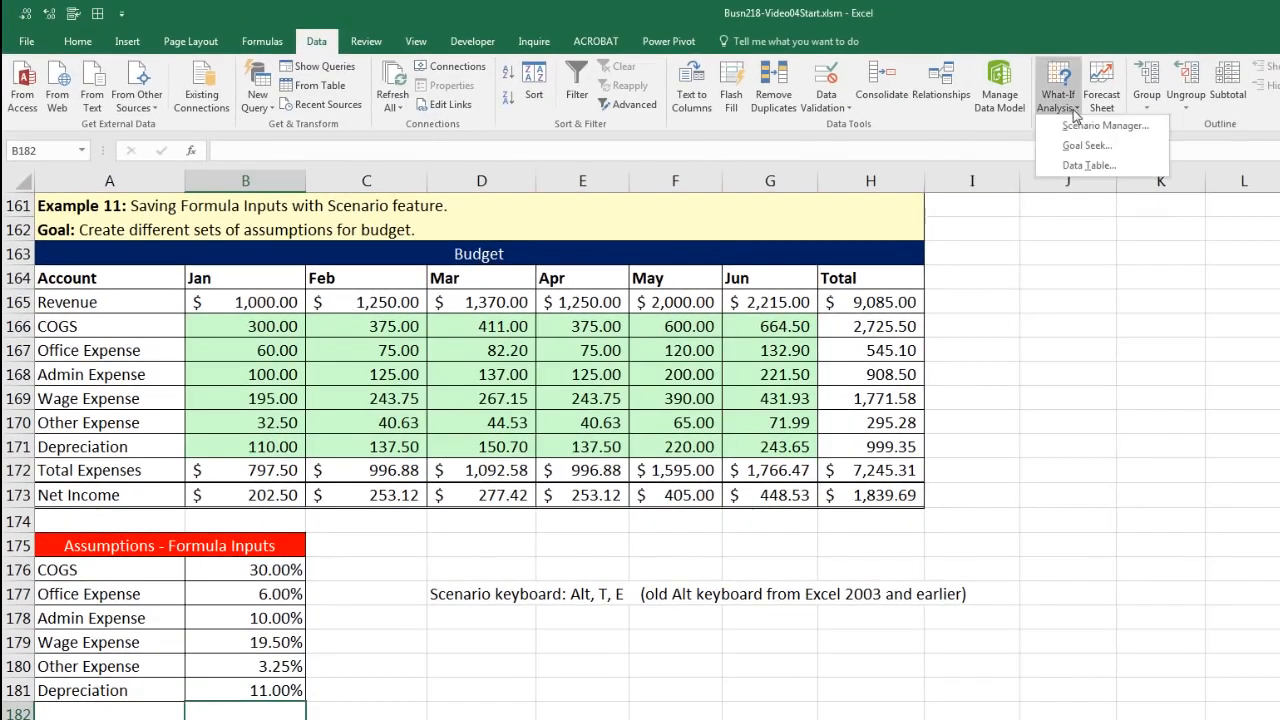
{"action": "left_click", "coordinate": [485, 694]}
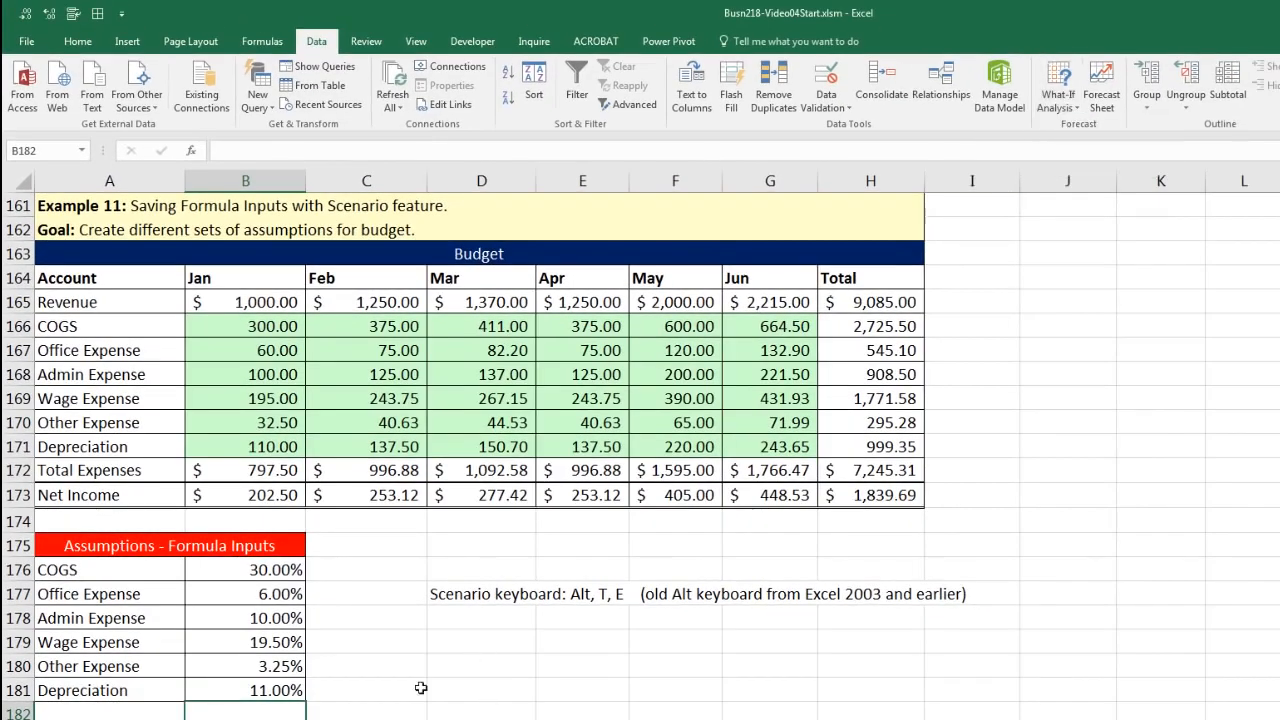
{"action": "left_click_drag", "start_coordinate": [131, 578], "coordinate": [263, 686]}
{"action": "key", "text": "alt"}
{"action": "key", "text": "t"}
{"action": "key", "text": "e"}
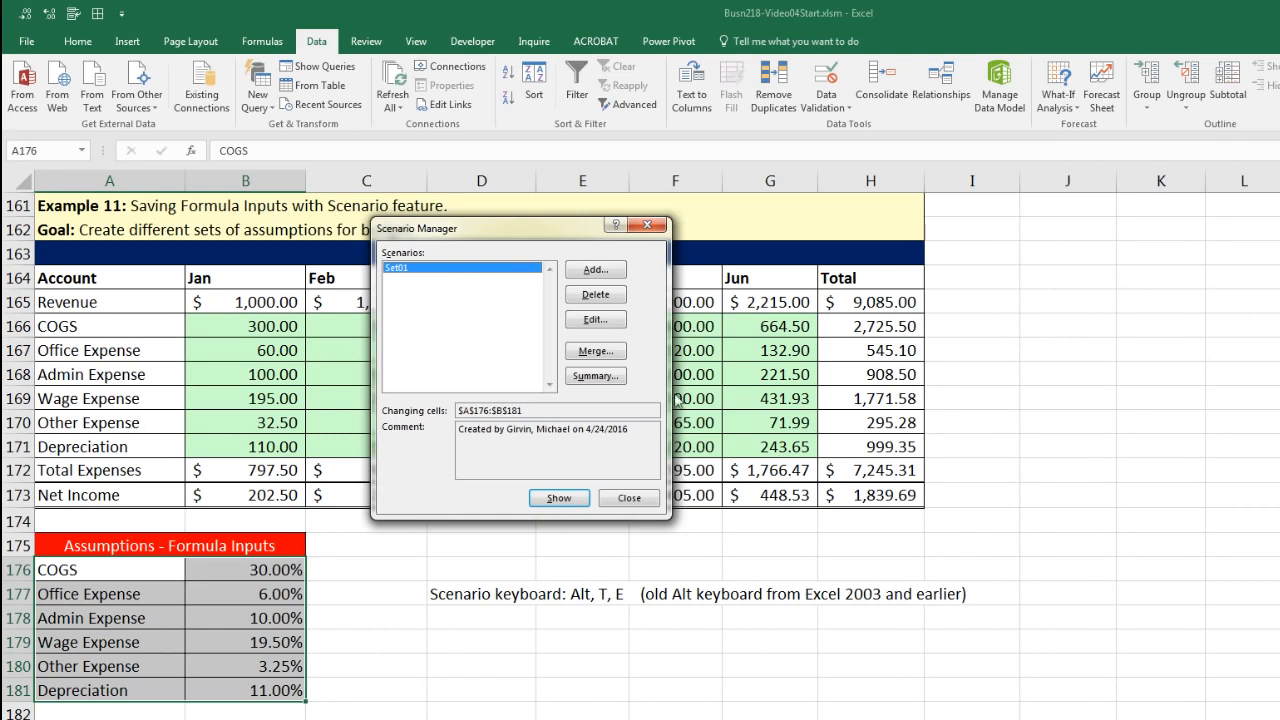
- Add a scenario named Set02 with changing cells A176:B181, keep the listed values, and close the Scenario Manager
{"action": "left_click", "coordinate": [596, 271]}
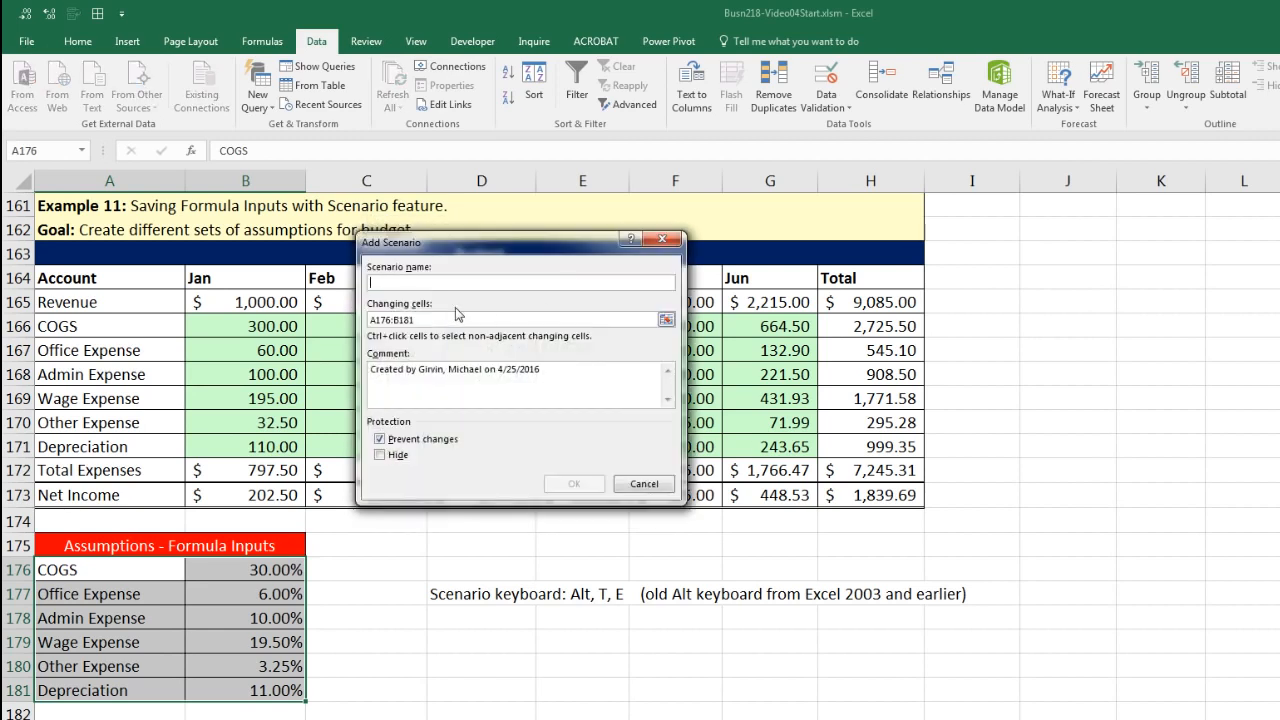
{"action": "type", "text": "Set02"}
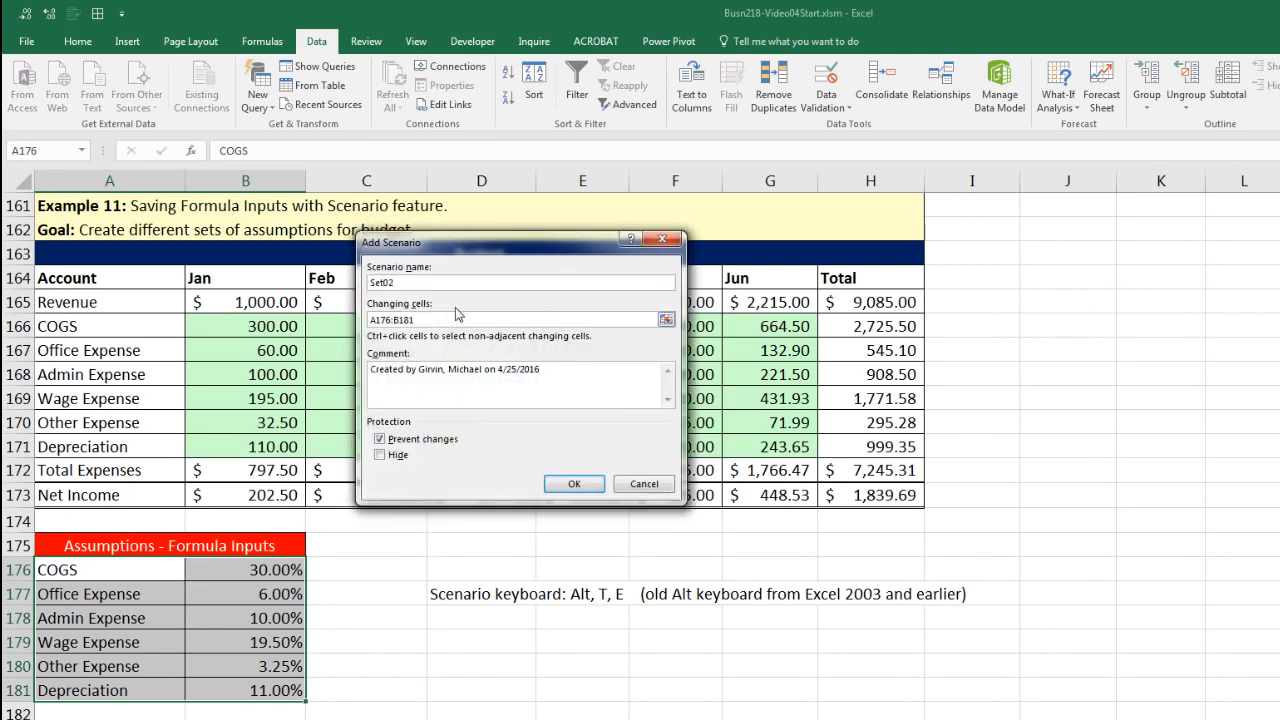
{"action": "key", "text": "Return"}
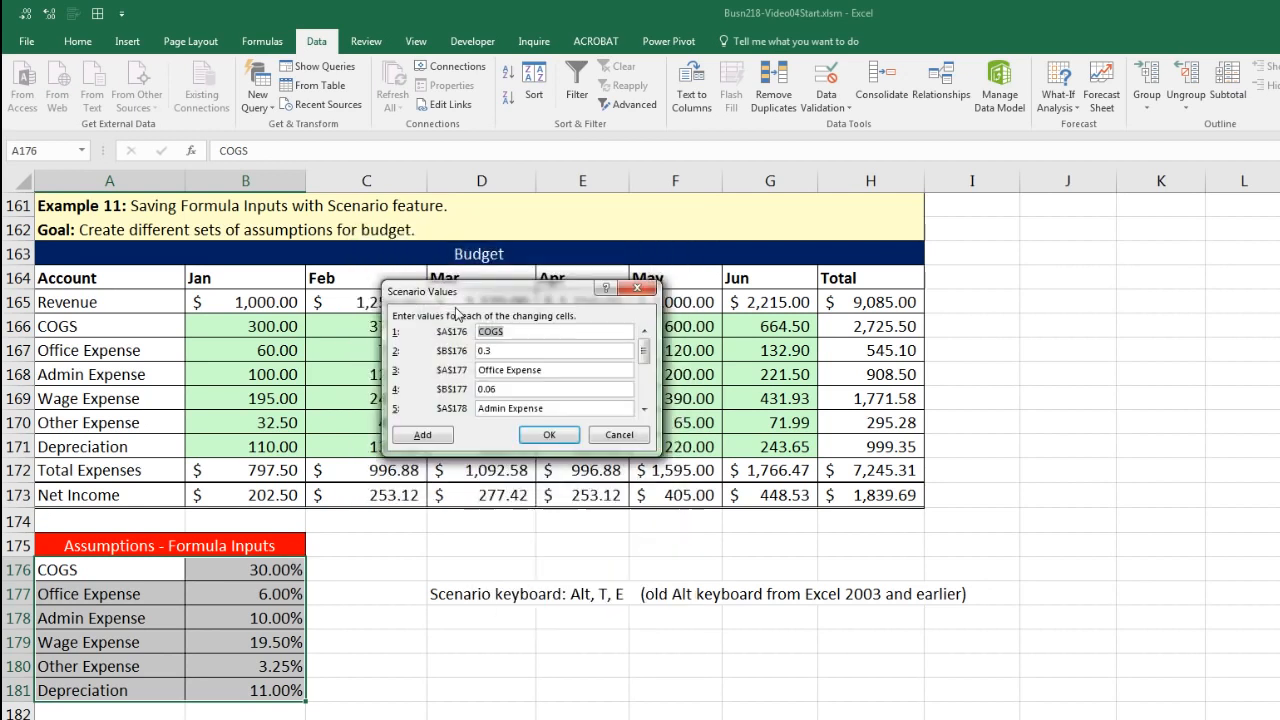
{"action": "key", "text": "Return"}
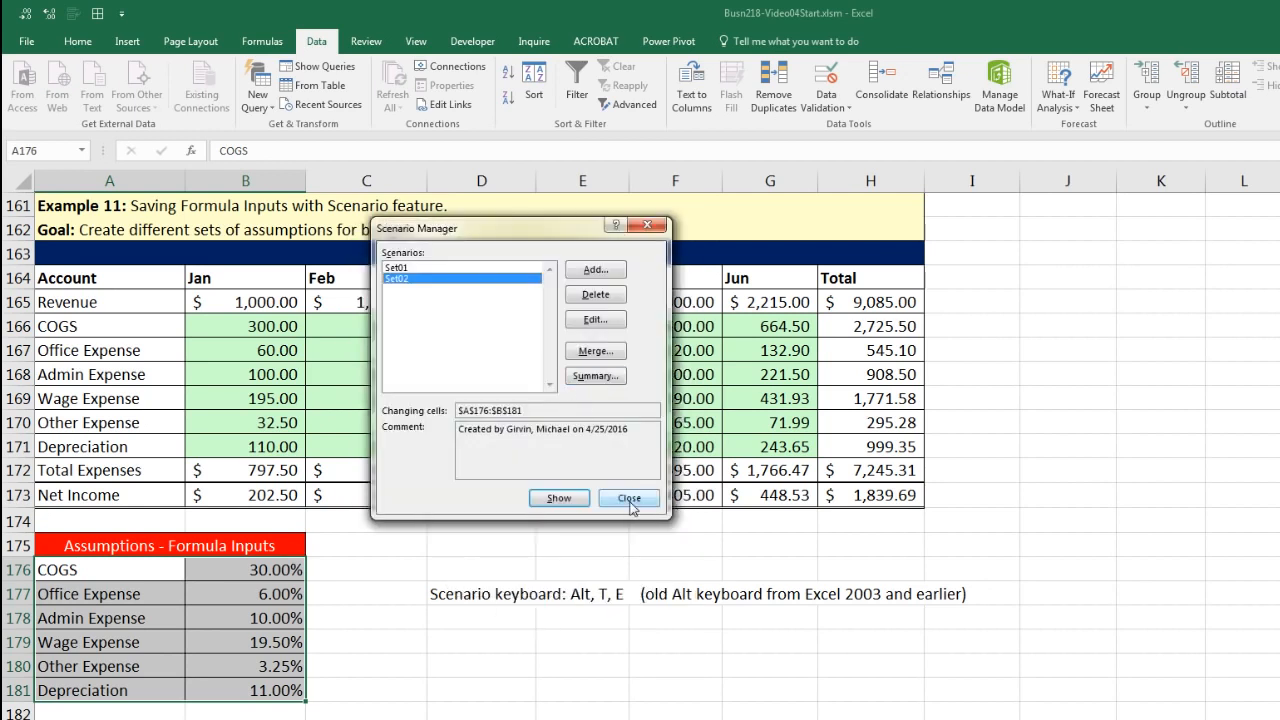
{"action": "left_click", "coordinate": [629, 498]}
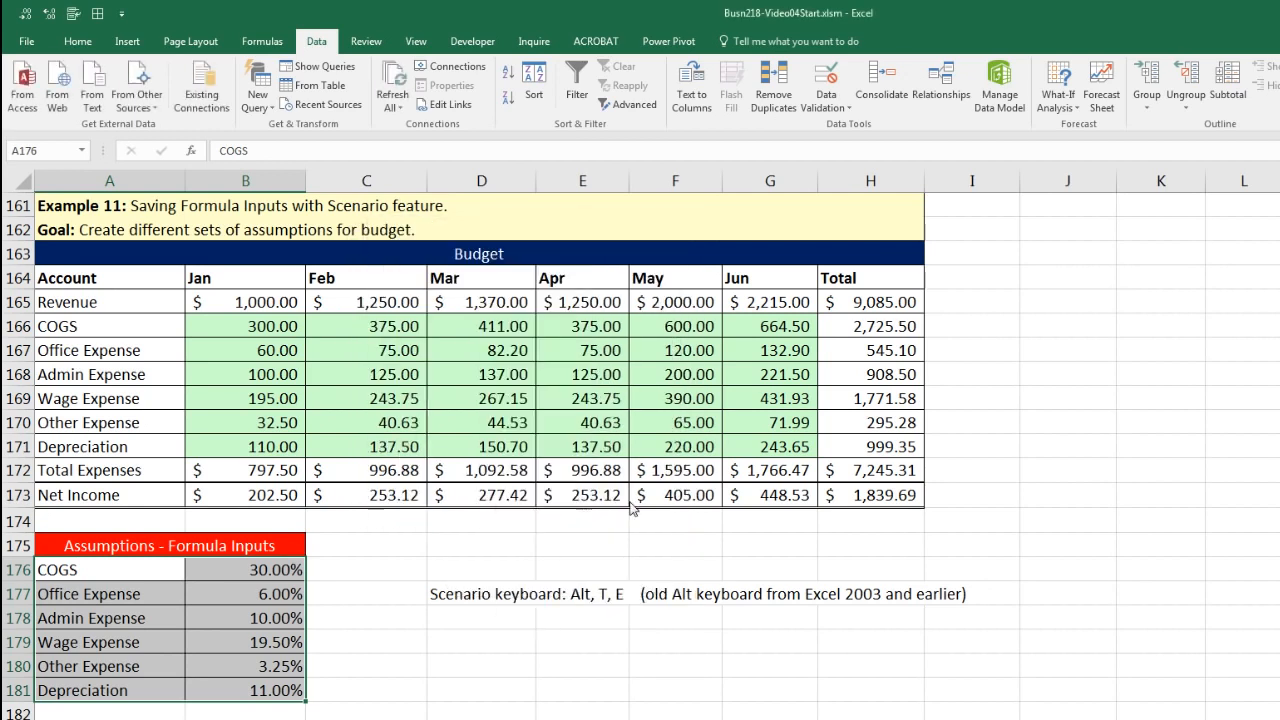
- Set the assumptions for COGS to 29%, Office Expense to 7% and Admin Expense to 11%
{"action": "left_click", "coordinate": [292, 570]}
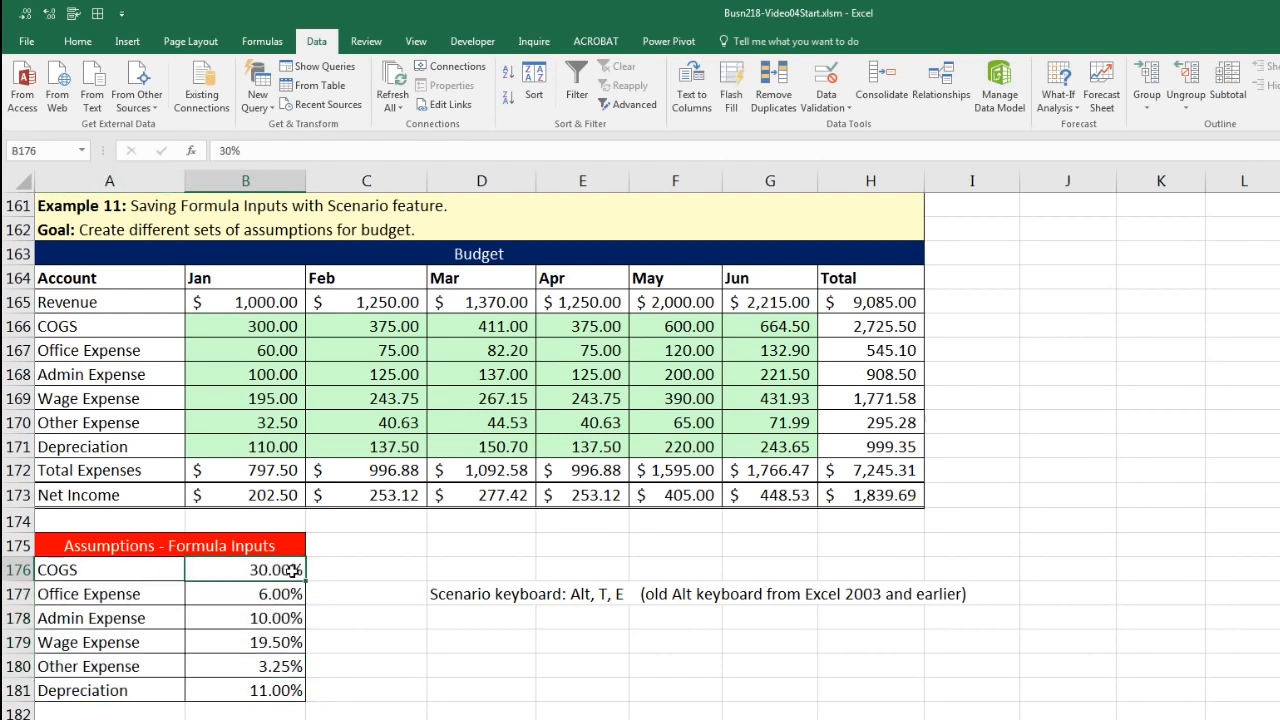
{"action": "type", "text": "29"}
{"action": "key", "text": "Return"}
{"action": "type", "text": "7"}
{"action": "key", "text": "Return"}
{"action": "type", "text": "11"}
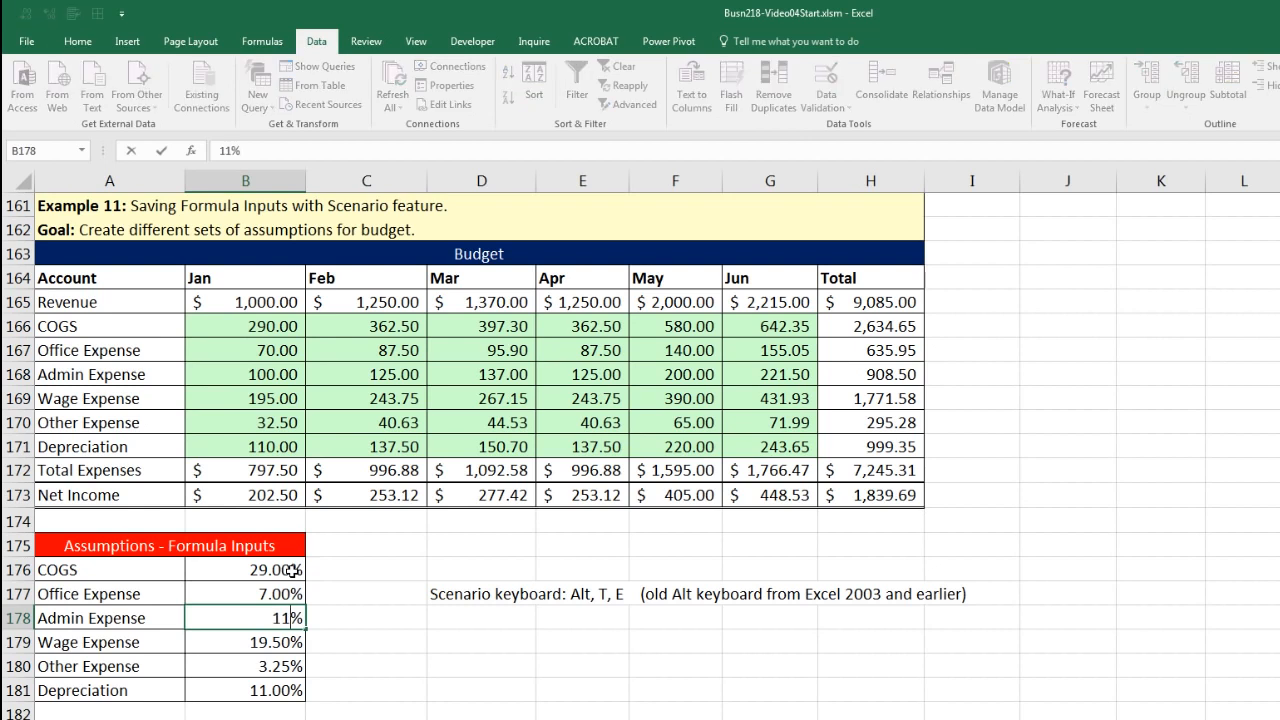
{"action": "key", "text": "Return"}
- Set the assumptions for Wage Expense to 25%, Other Expense to 4% and Depreciation to 12%
{"action": "type", "text": "25"}
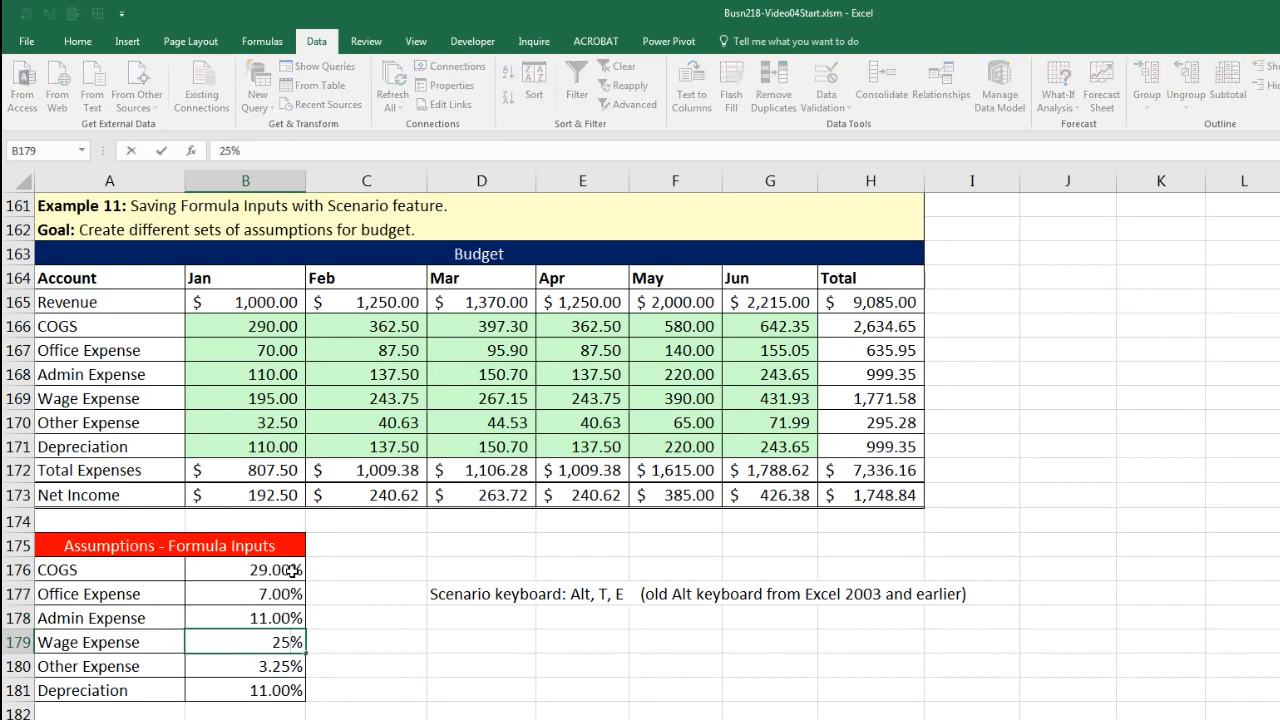
{"action": "key", "text": "Return"}
{"action": "type", "text": "4"}
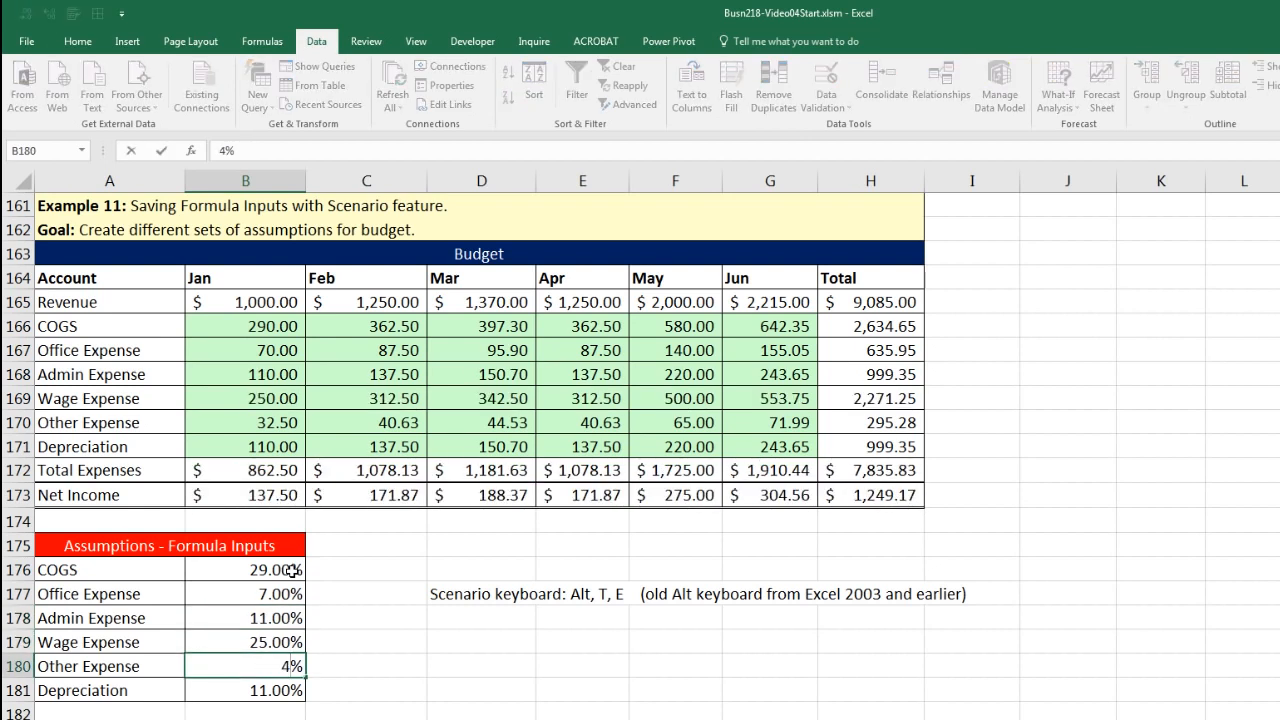
{"action": "key", "text": "Return"}
{"action": "type", "text": "12"}
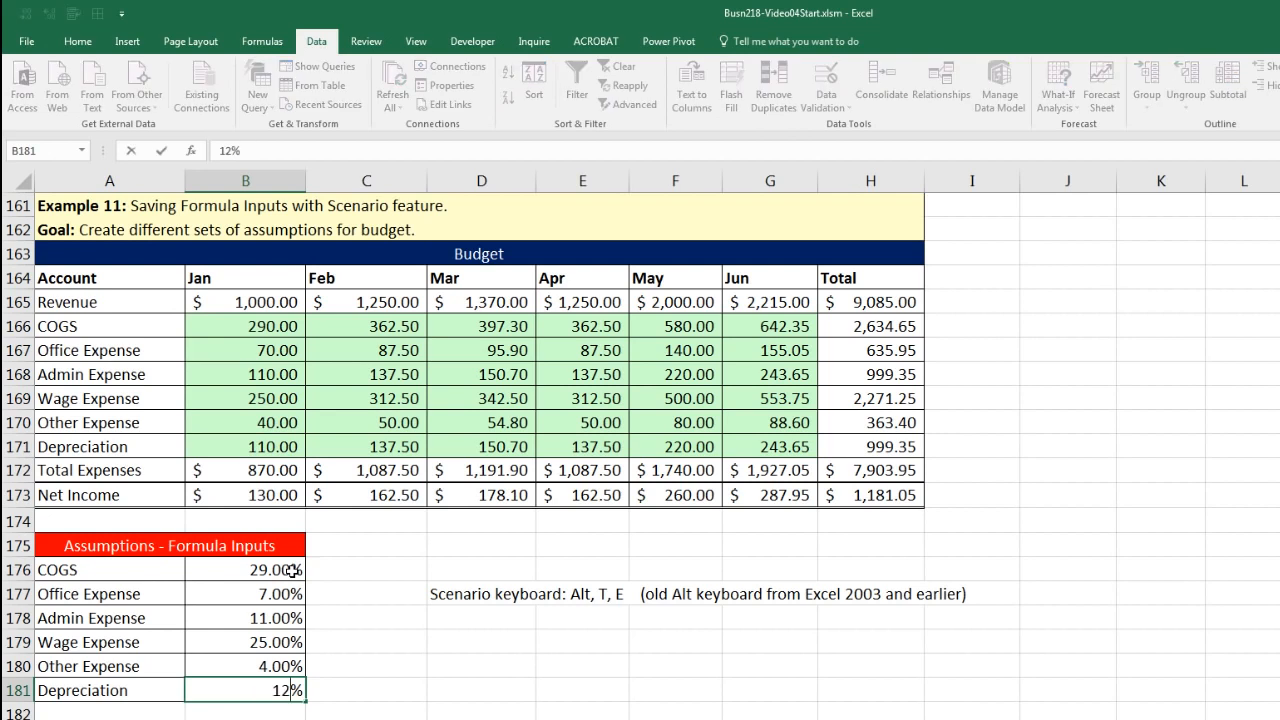
{"action": "key", "text": "Return"}
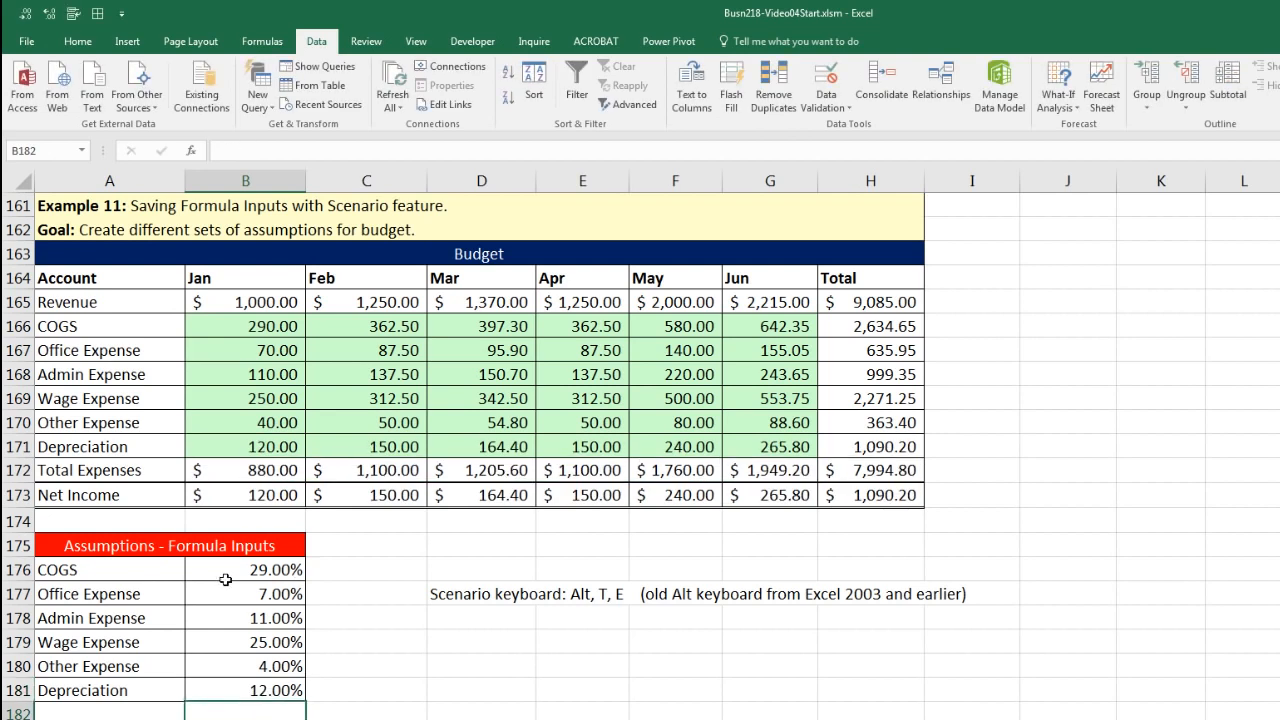
- Select A176:B181 and save its values in the Scenario Manager as a new scenario named Set03
{"action": "left_click_drag", "start_coordinate": [145, 575], "coordinate": [263, 694]}
{"action": "key", "text": "alt"}
{"action": "key", "text": "t"}
{"action": "key", "text": "e"}
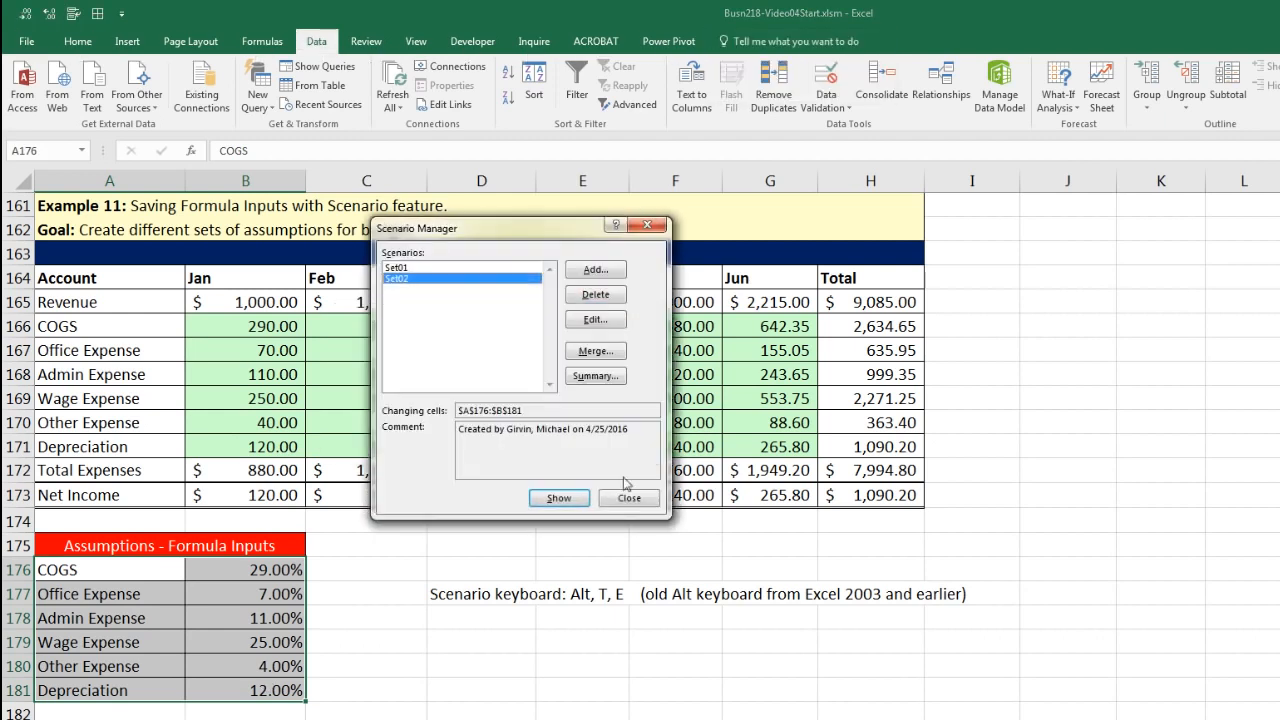
{"action": "left_click", "coordinate": [587, 267]}
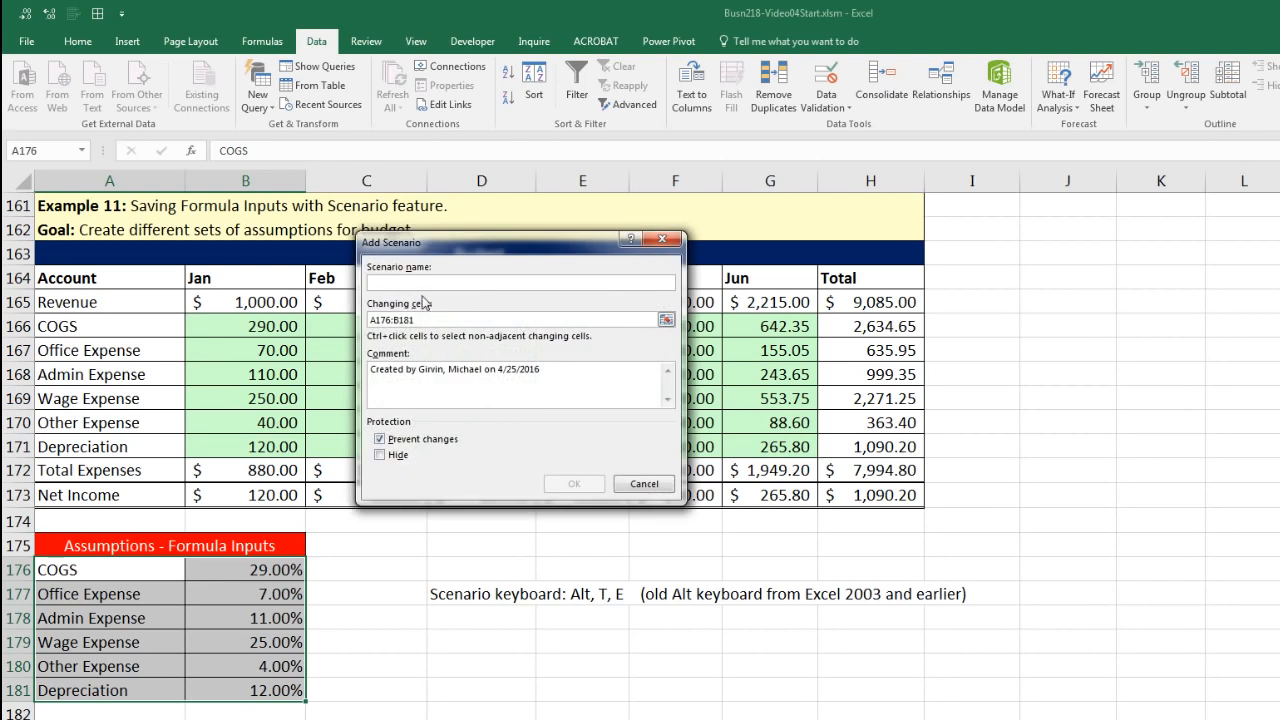
{"action": "type", "text": "Set"}
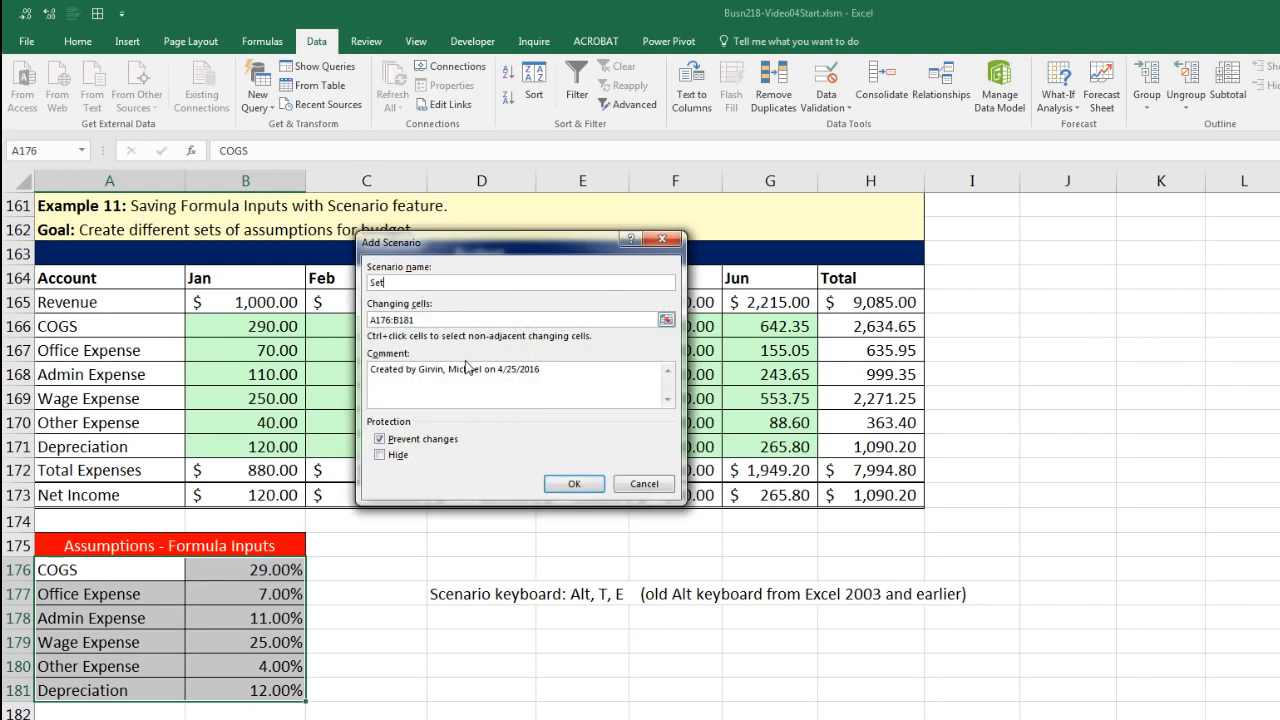
{"action": "type", "text": "03"}
{"action": "key", "text": "Return"}
{"action": "key", "text": "Return"}
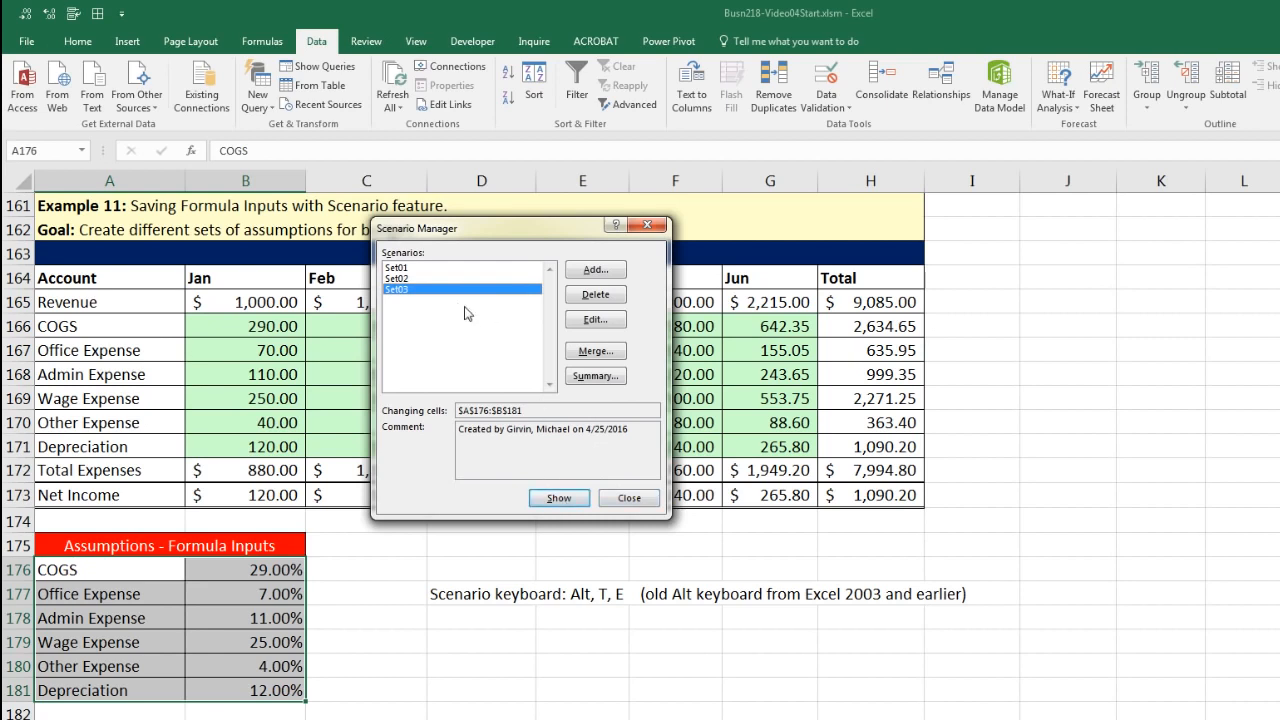
- Show scenario Set02 and then Set01 in the budget, and close the Scenario Manager
{"action": "left_click", "coordinate": [400, 279]}
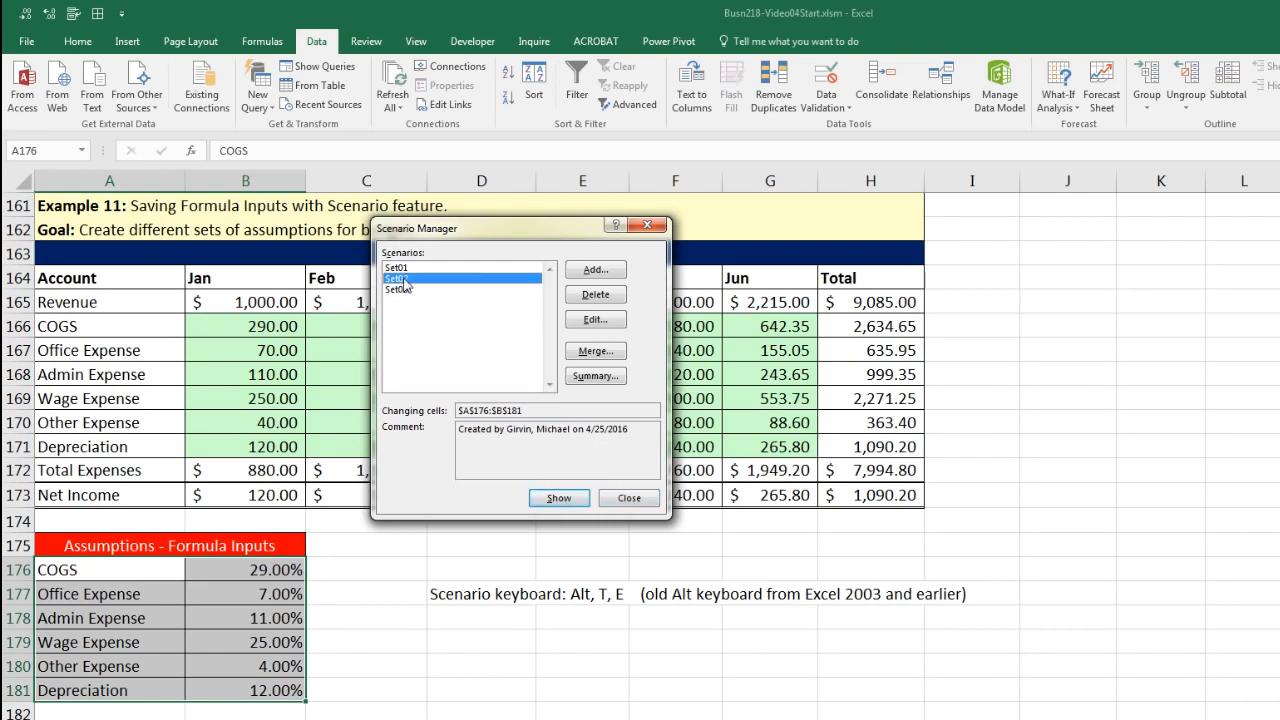
{"action": "left_click", "coordinate": [561, 500]}
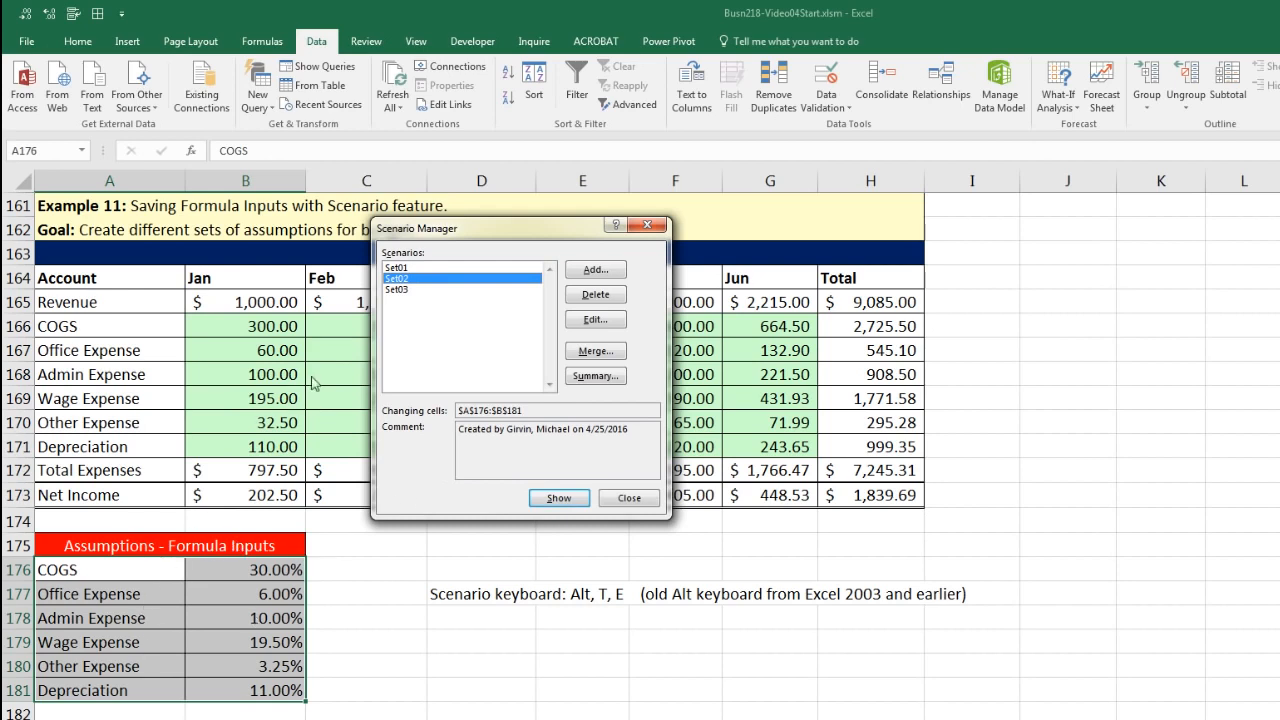
{"action": "left_click", "coordinate": [410, 268]}
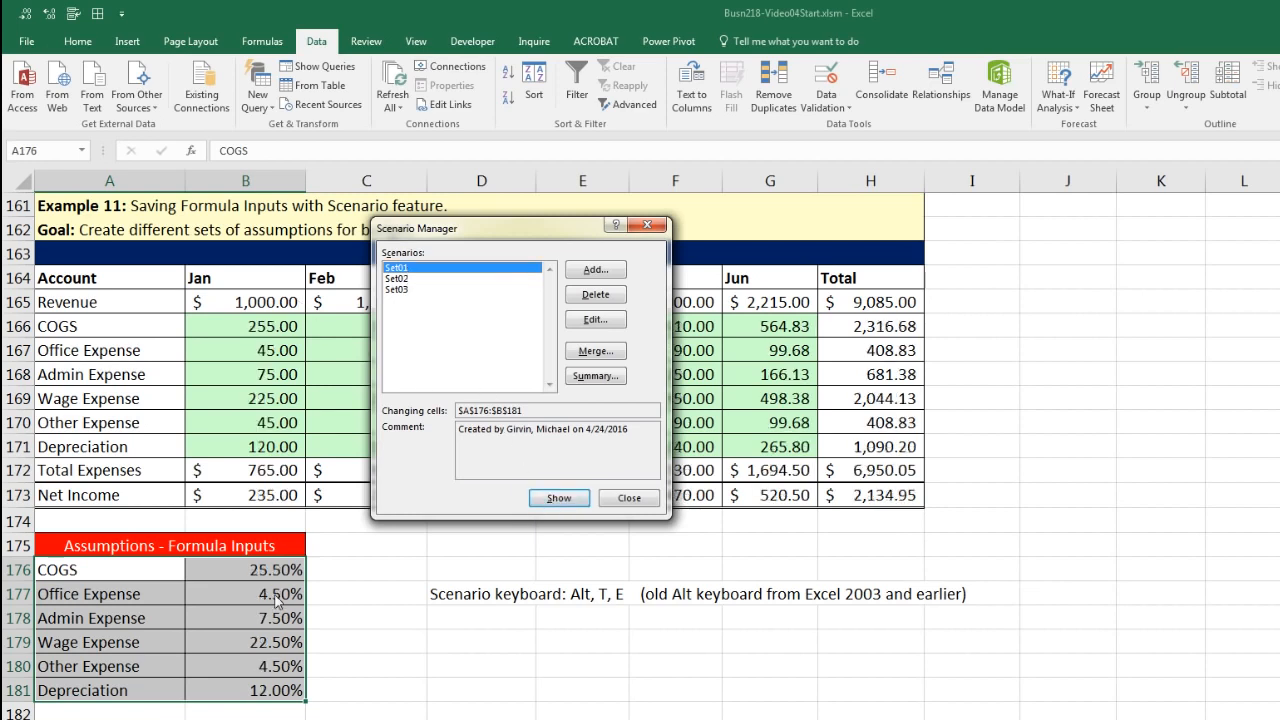
{"action": "left_click", "coordinate": [652, 497]}
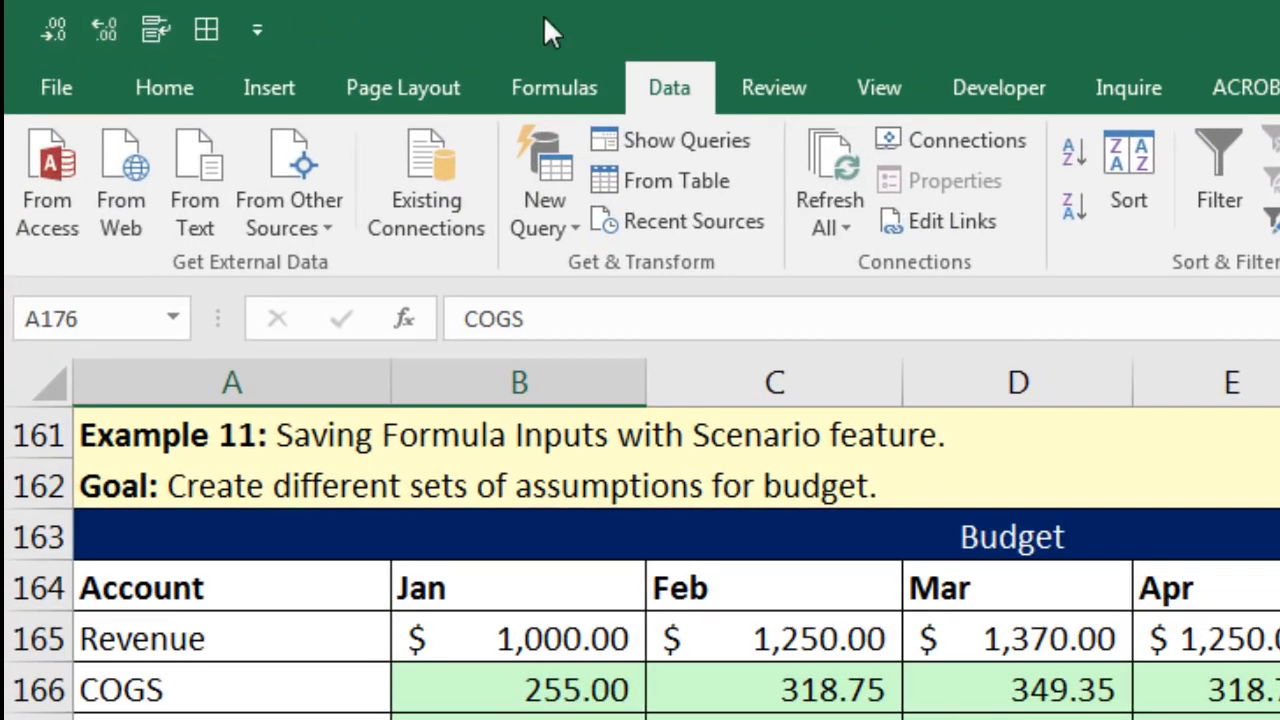
- Show the Quick Access Toolbar below the ribbon and list All Commands in its customization options
{"action": "right_click", "coordinate": [145, 34]}
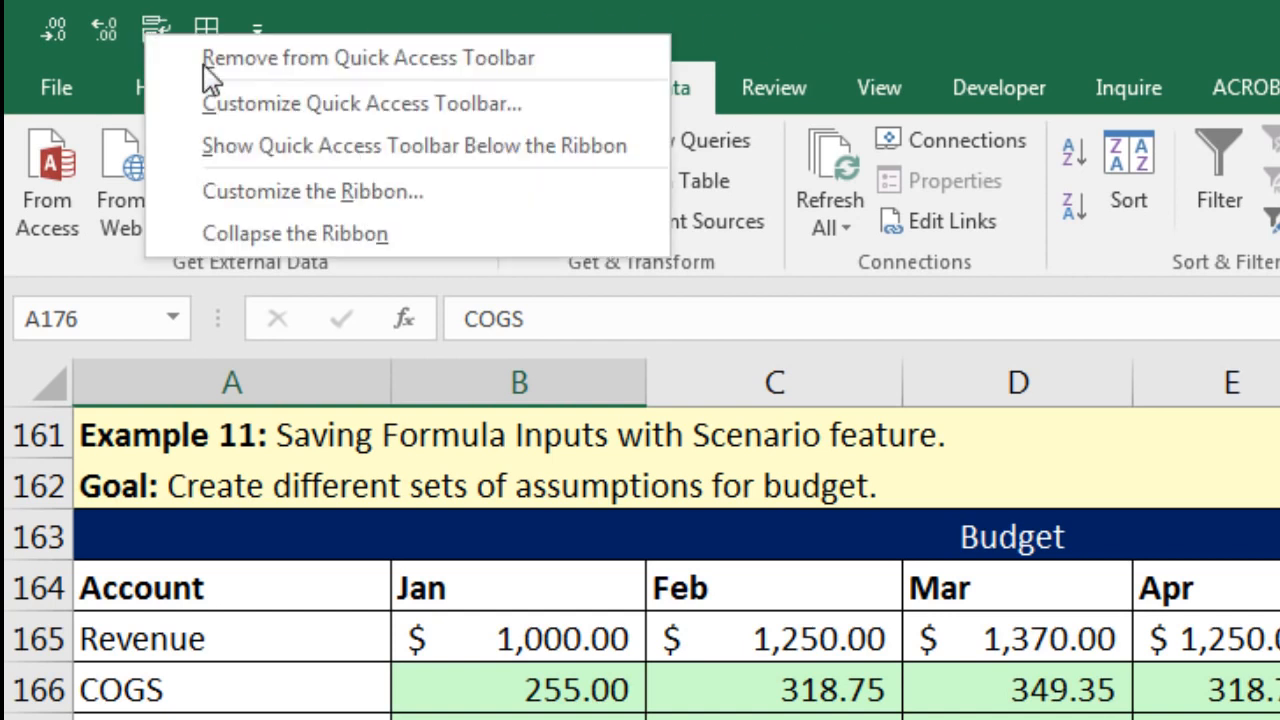
{"action": "left_click", "coordinate": [338, 152]}
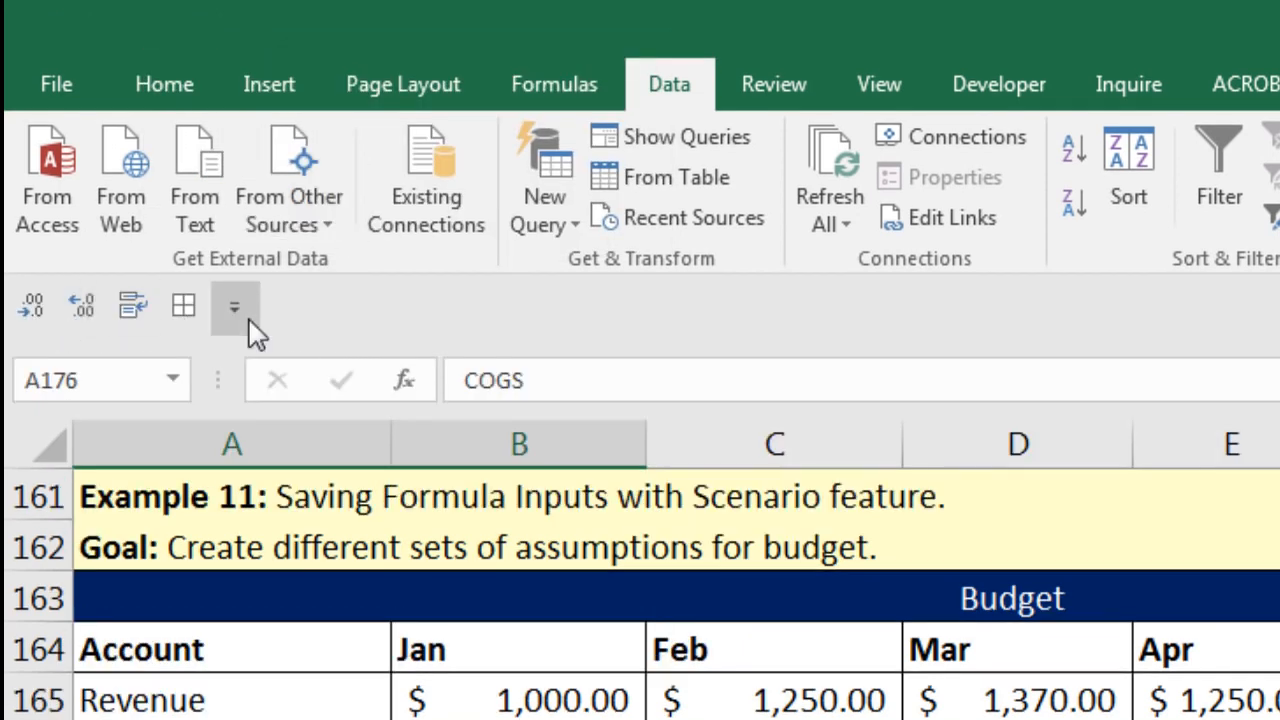
{"action": "right_click", "coordinate": [77, 307]}
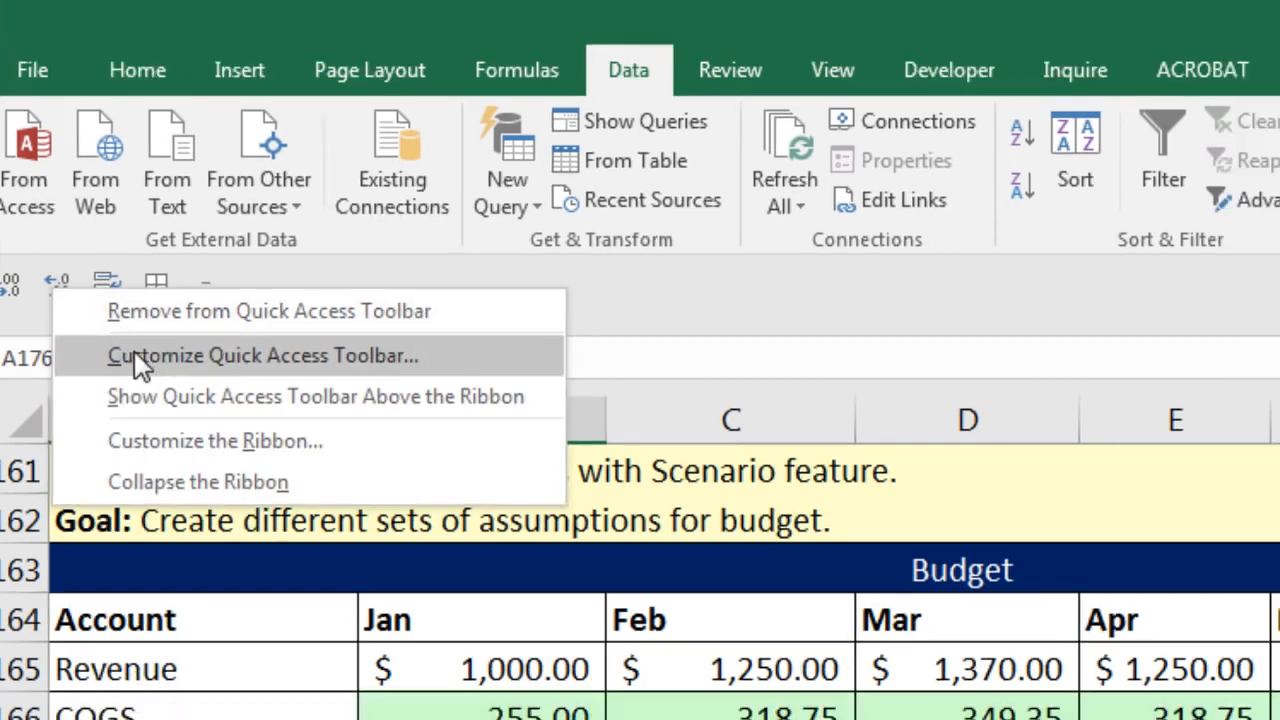
{"action": "left_click", "coordinate": [165, 385]}
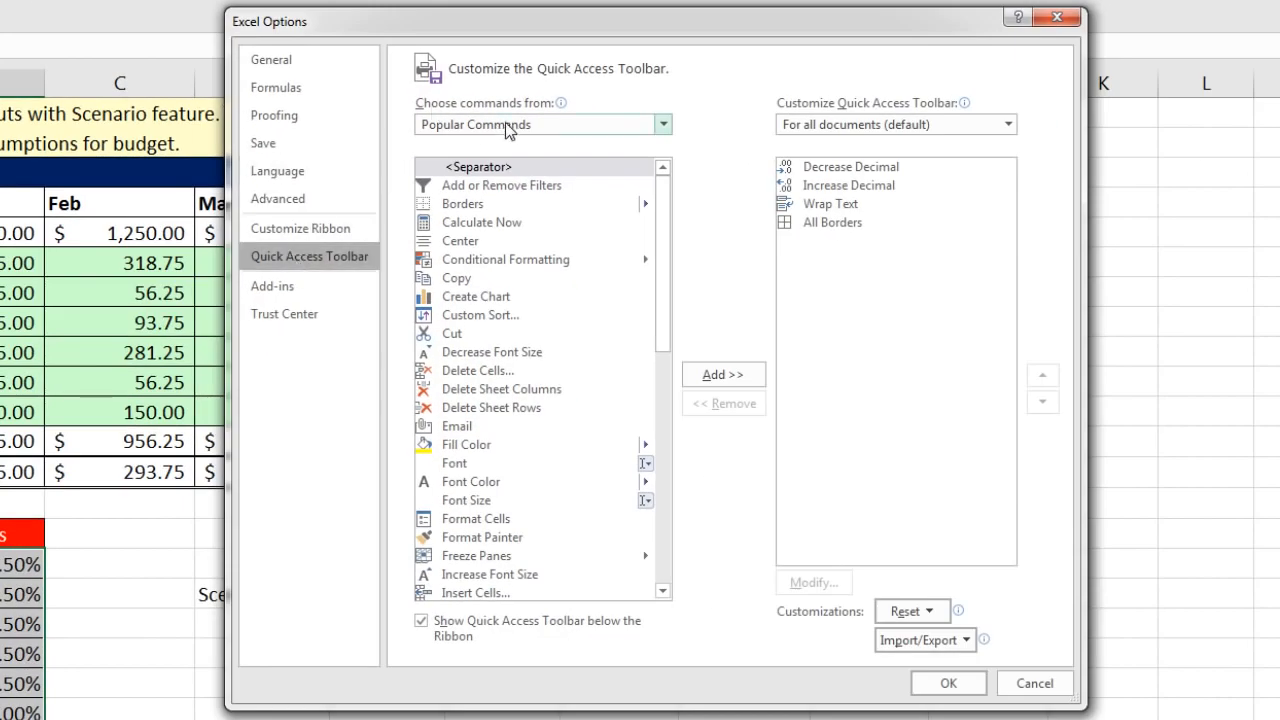
{"action": "left_click", "coordinate": [666, 123]}
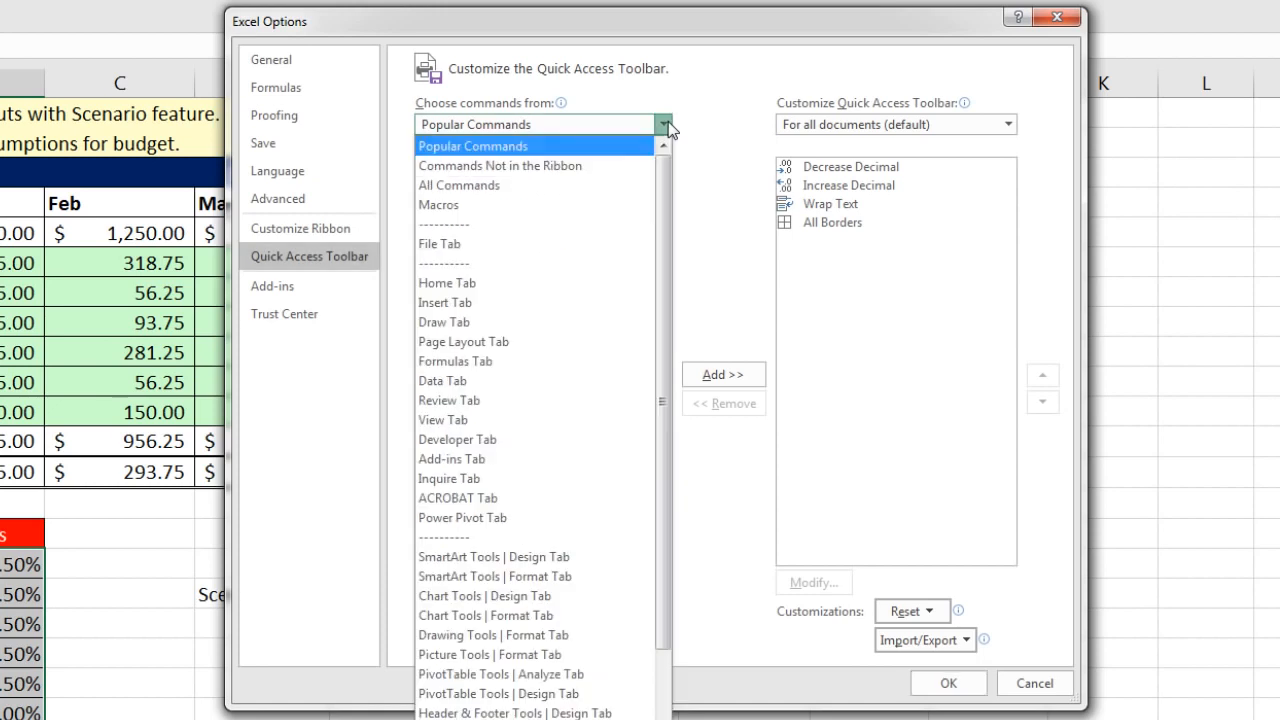
{"action": "left_click", "coordinate": [497, 190]}
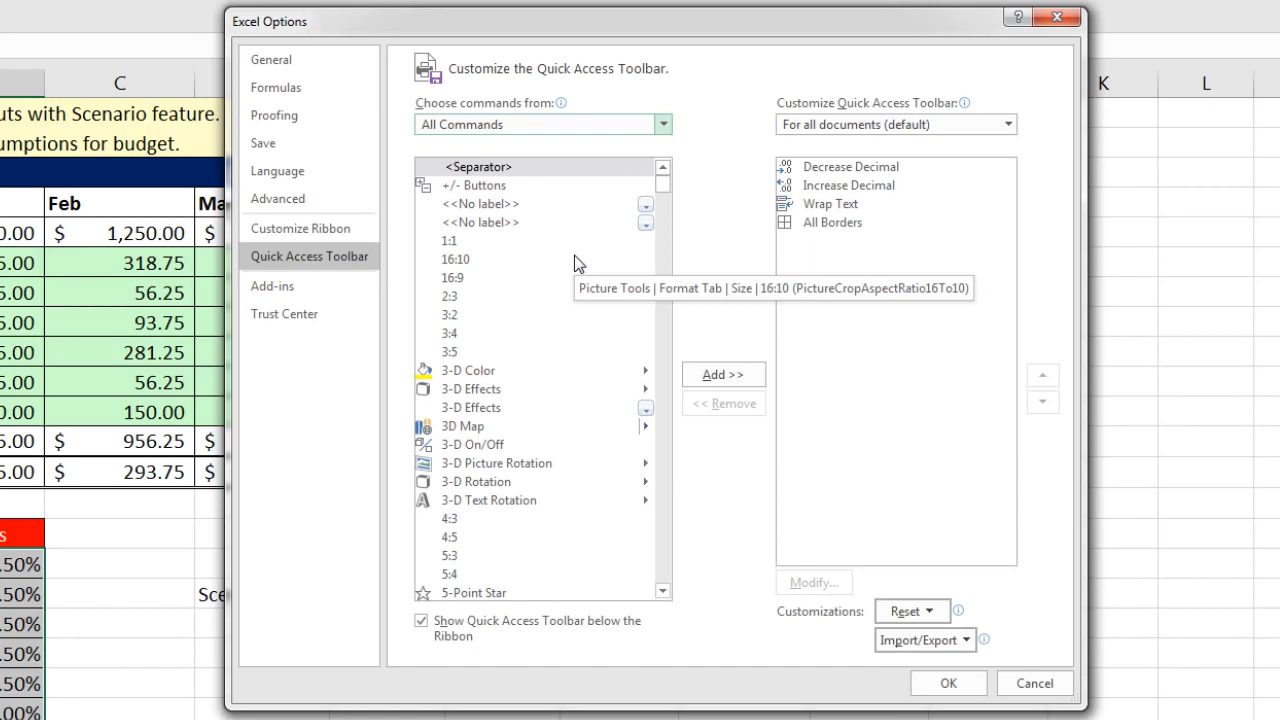
- Find the Scenario command in the All Commands list, add it to the Quick Access Toolbar, and accept the options
{"action": "left_click", "coordinate": [506, 264]}
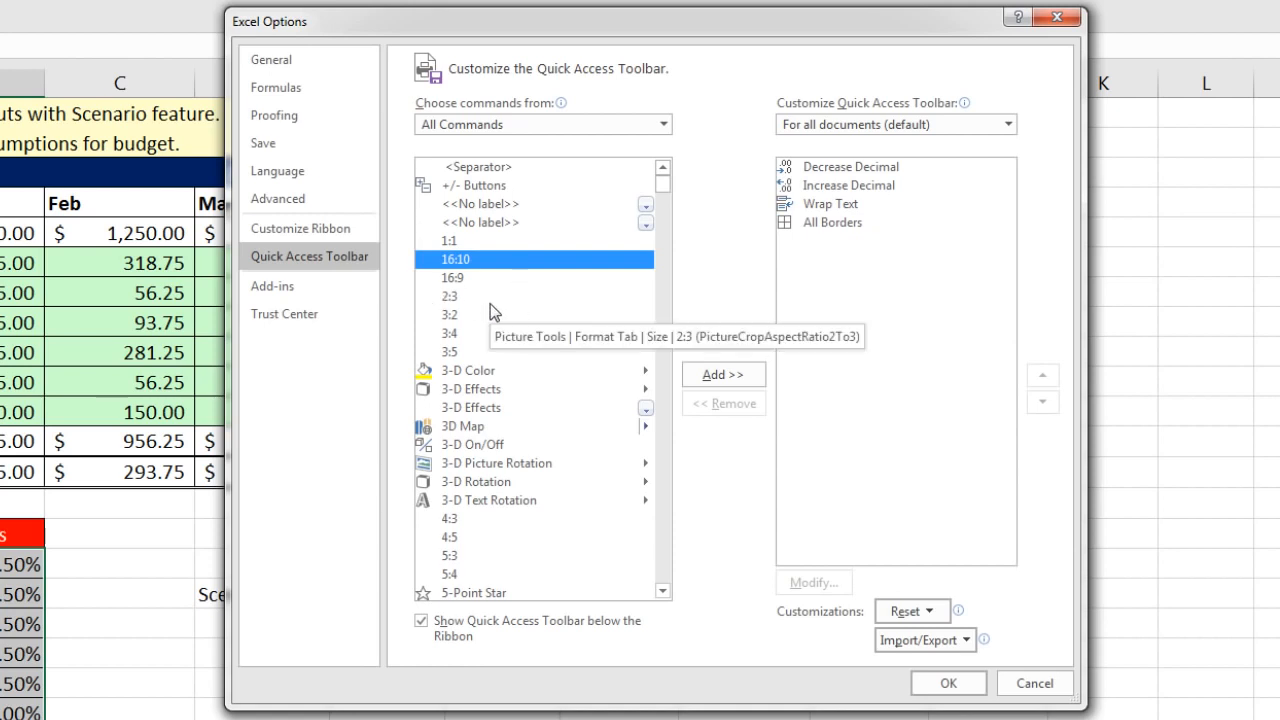
{"action": "key", "text": "s"}
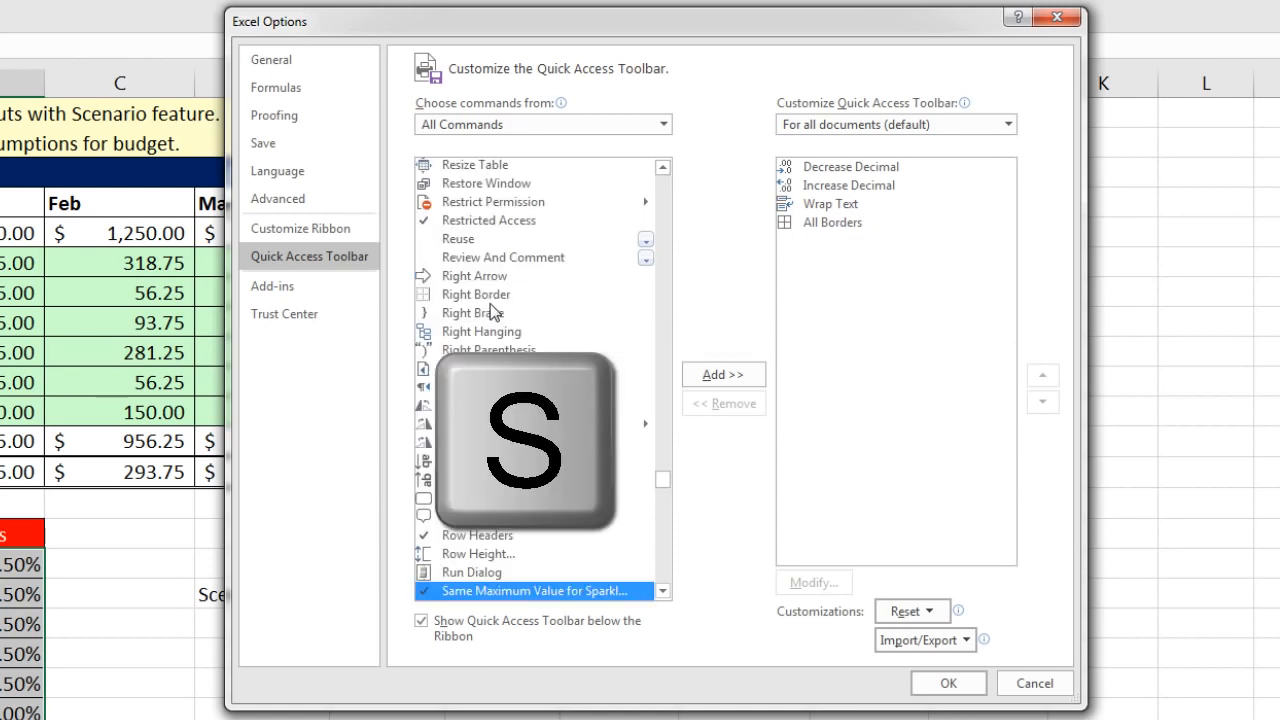
{"action": "scroll", "coordinate": [568, 436], "scroll_direction": "down", "scroll_amount": 4}
{"action": "scroll", "coordinate": [568, 436], "scroll_direction": "down", "scroll_amount": 4}
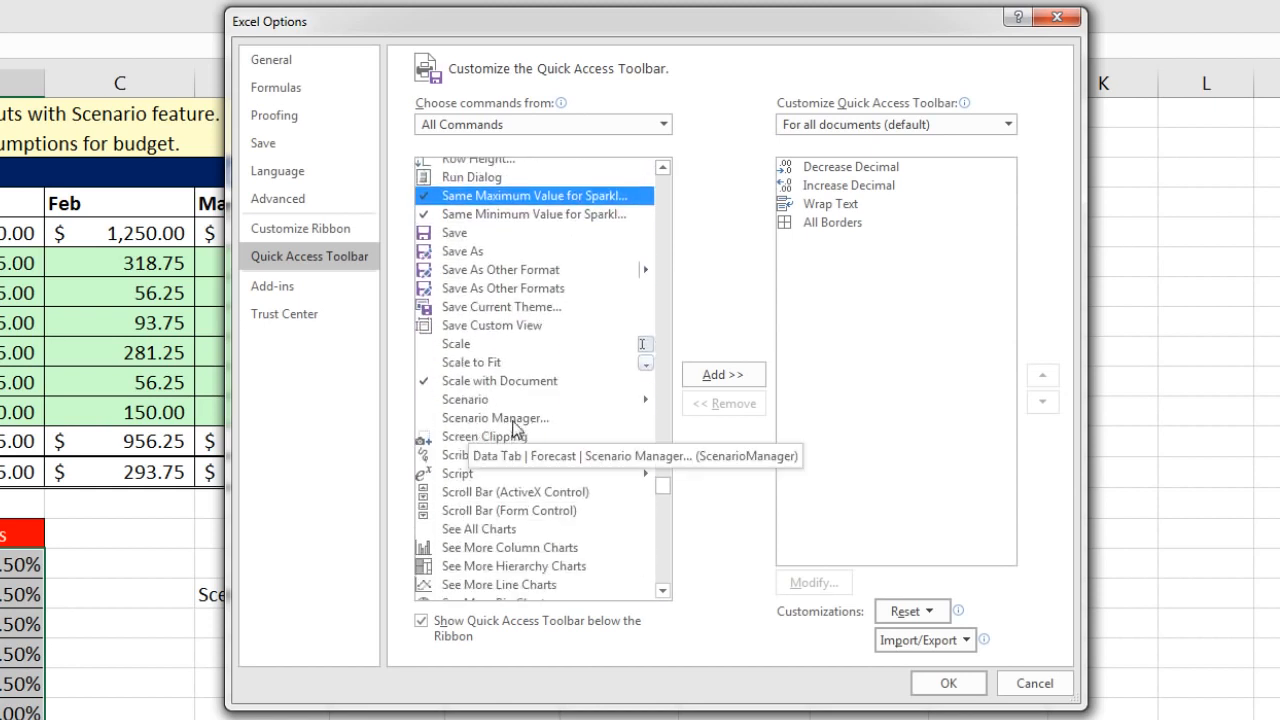
{"action": "left_click", "coordinate": [461, 401]}
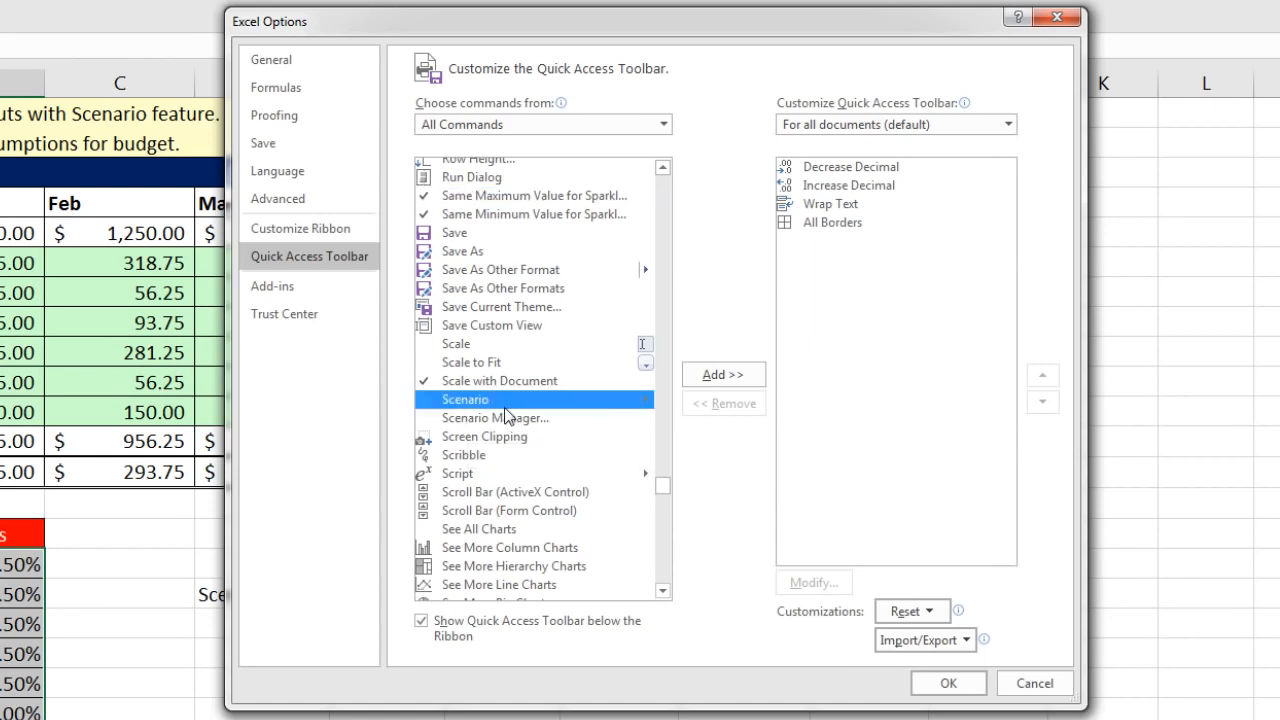
{"action": "left_click", "coordinate": [715, 378]}
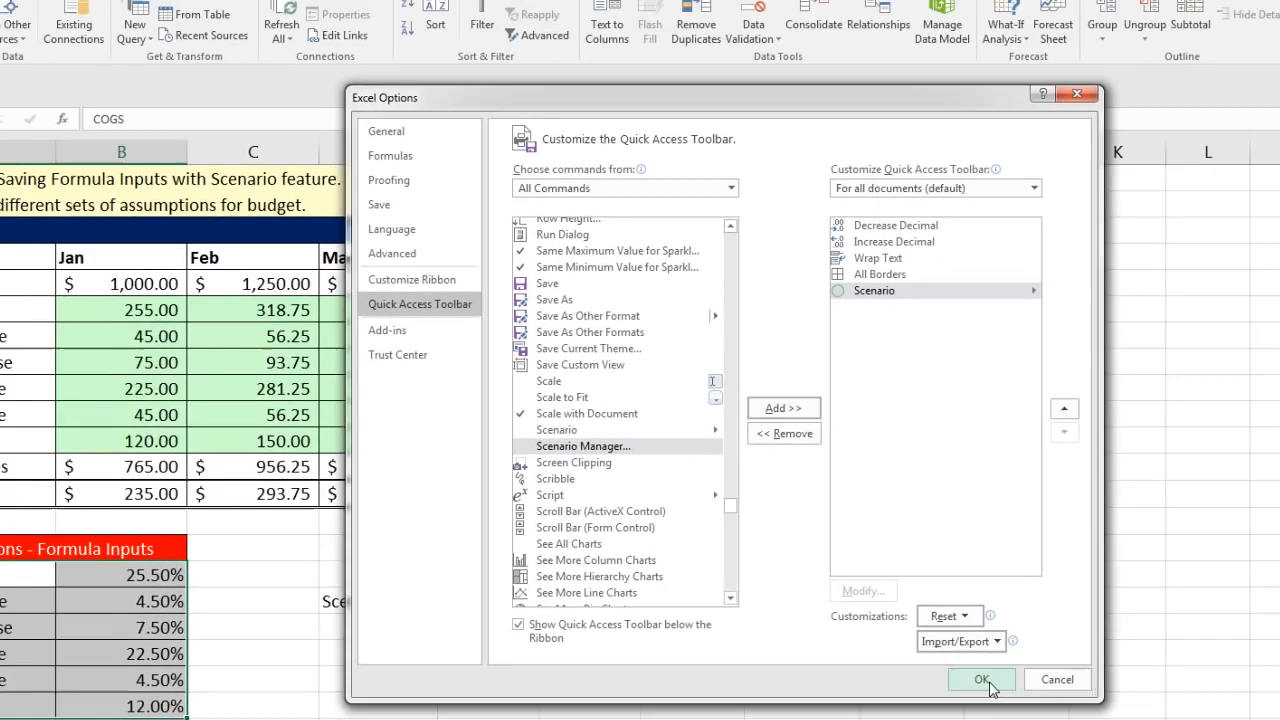
{"action": "left_click", "coordinate": [948, 683]}
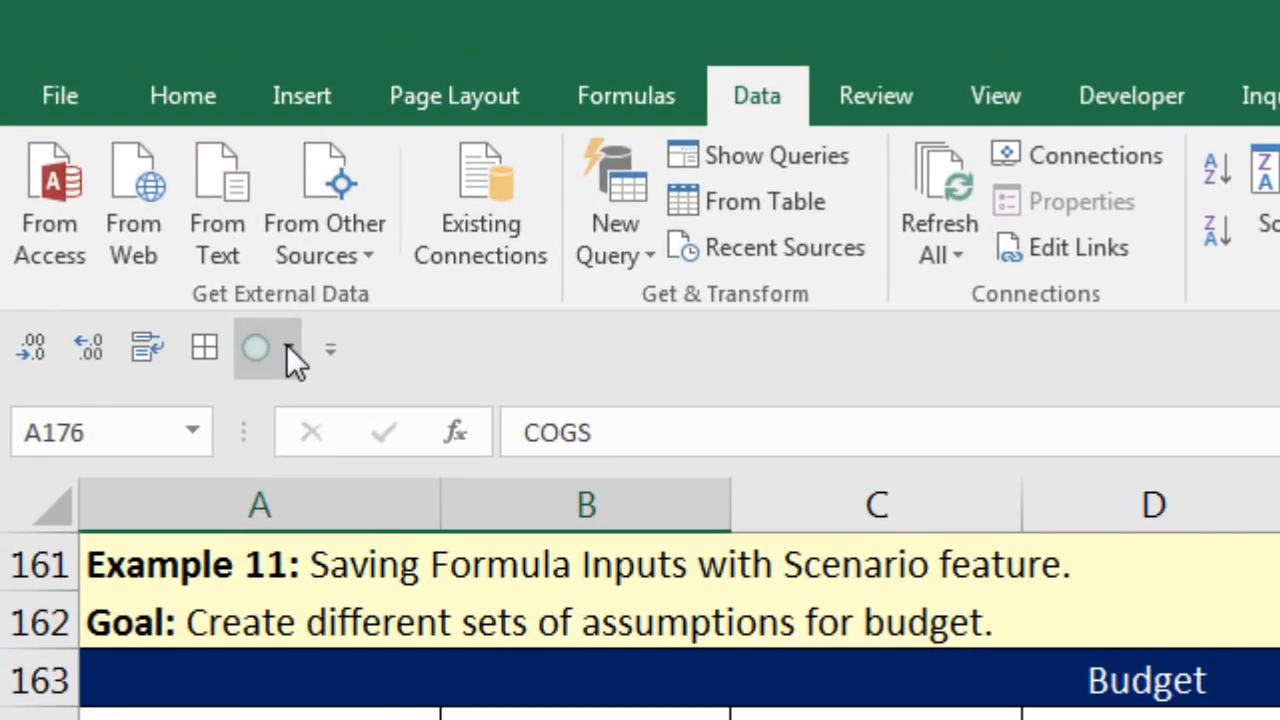
- Switch the budget to scenario Set02 and then Set03 with the Scenario command on the Quick Access Toolbar, and select C176
{"action": "left_click", "coordinate": [288, 352]}
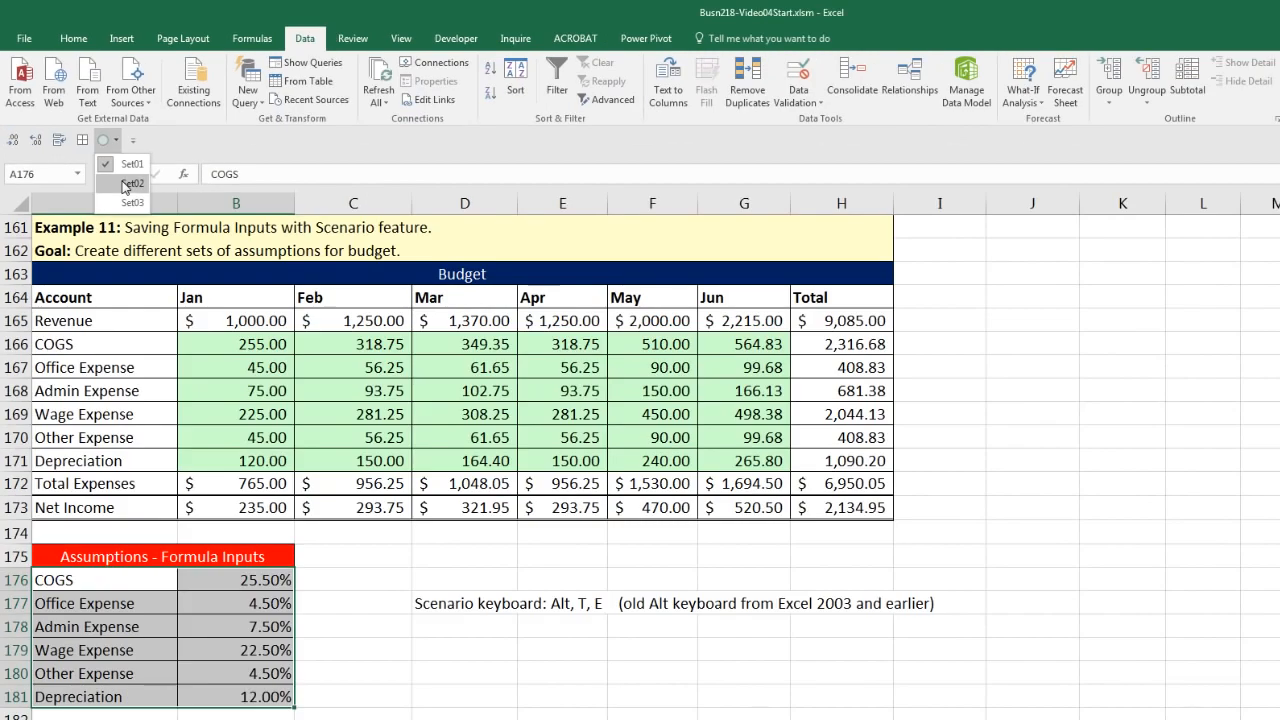
{"action": "left_click", "coordinate": [126, 185]}
{"action": "left_click", "coordinate": [110, 140]}
{"action": "left_click", "coordinate": [132, 204]}
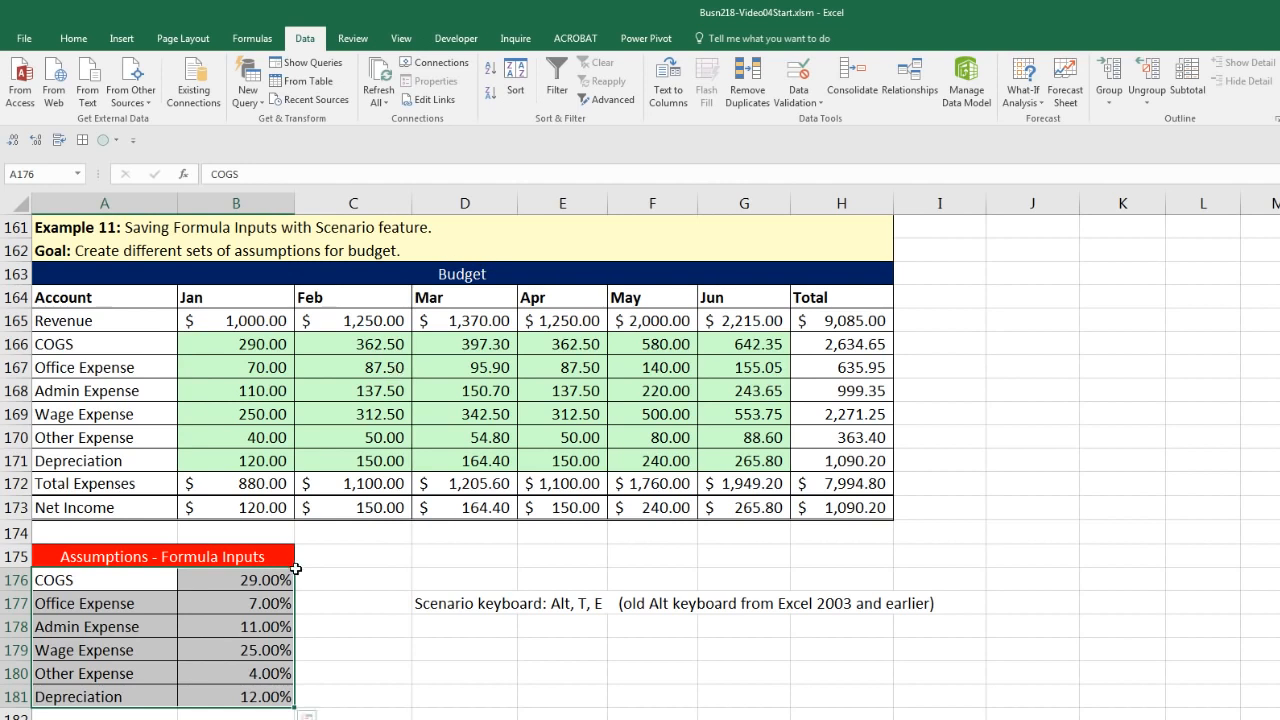
{"action": "left_click", "coordinate": [350, 579]}
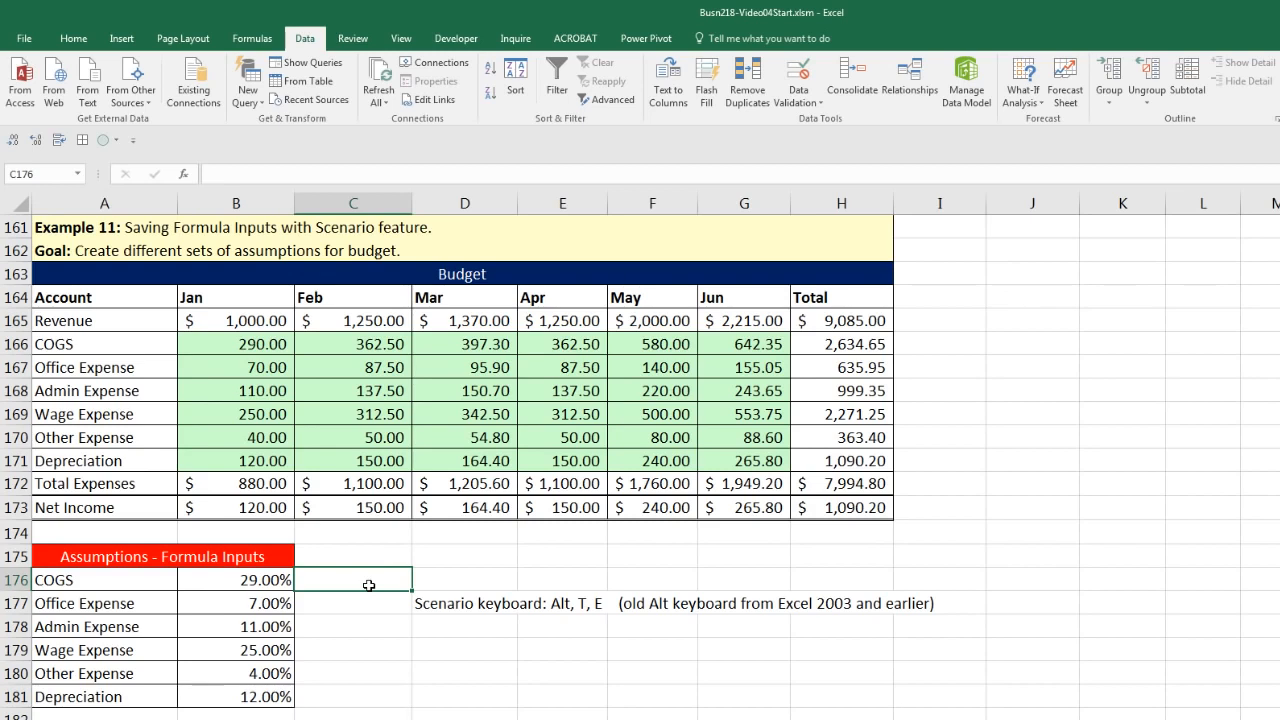
{"action": "scroll", "coordinate": [369, 585], "scroll_direction": "down", "scroll_amount": 7}
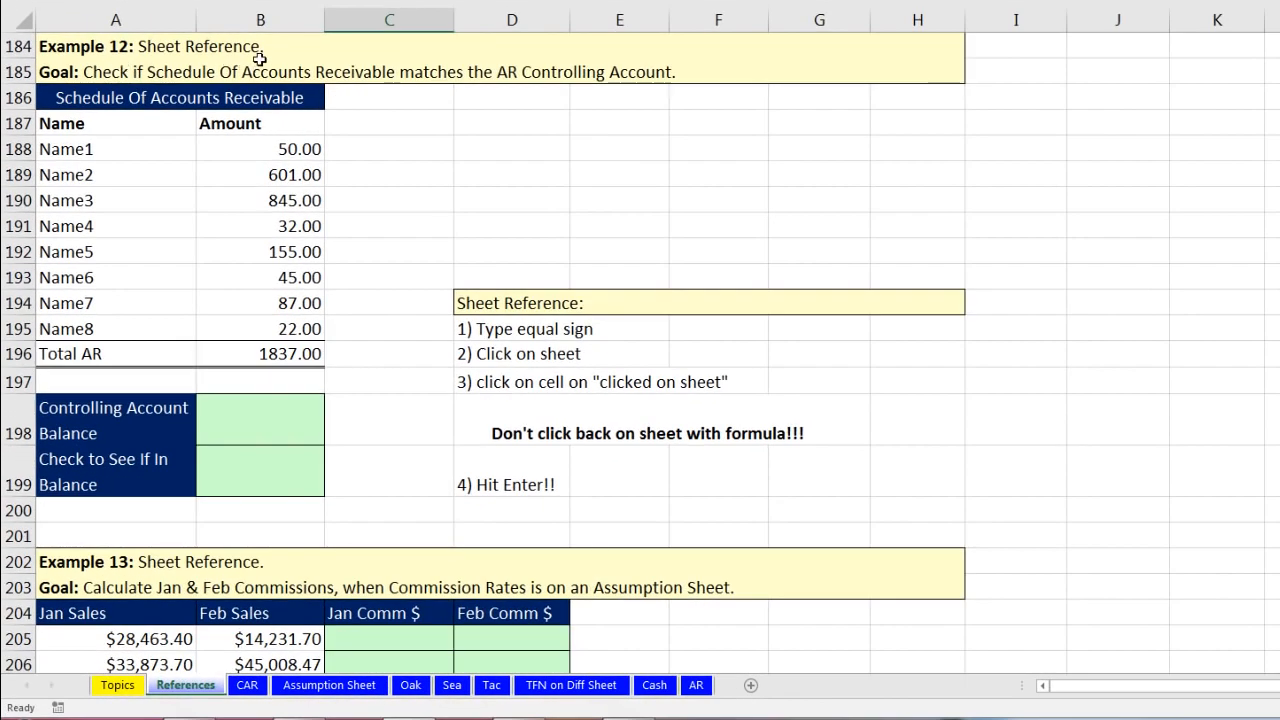
{"action": "left_click", "coordinate": [284, 425]}
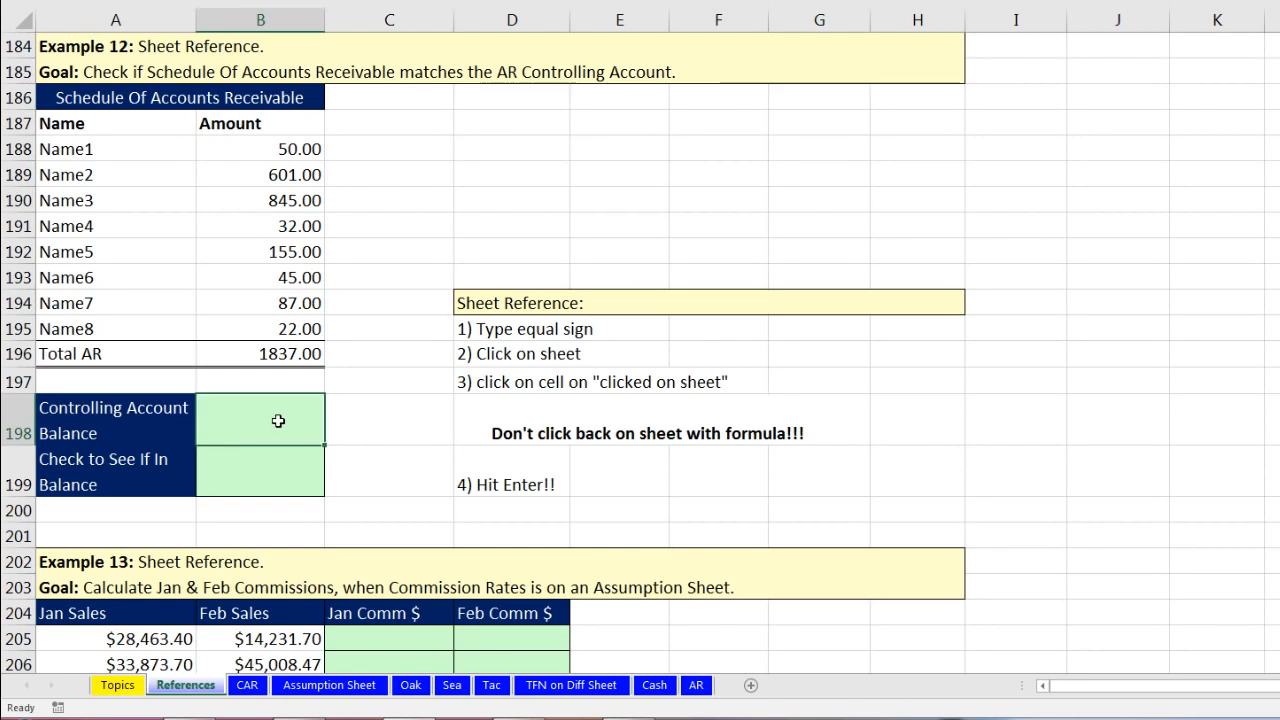
{"action": "type", "text": "="}
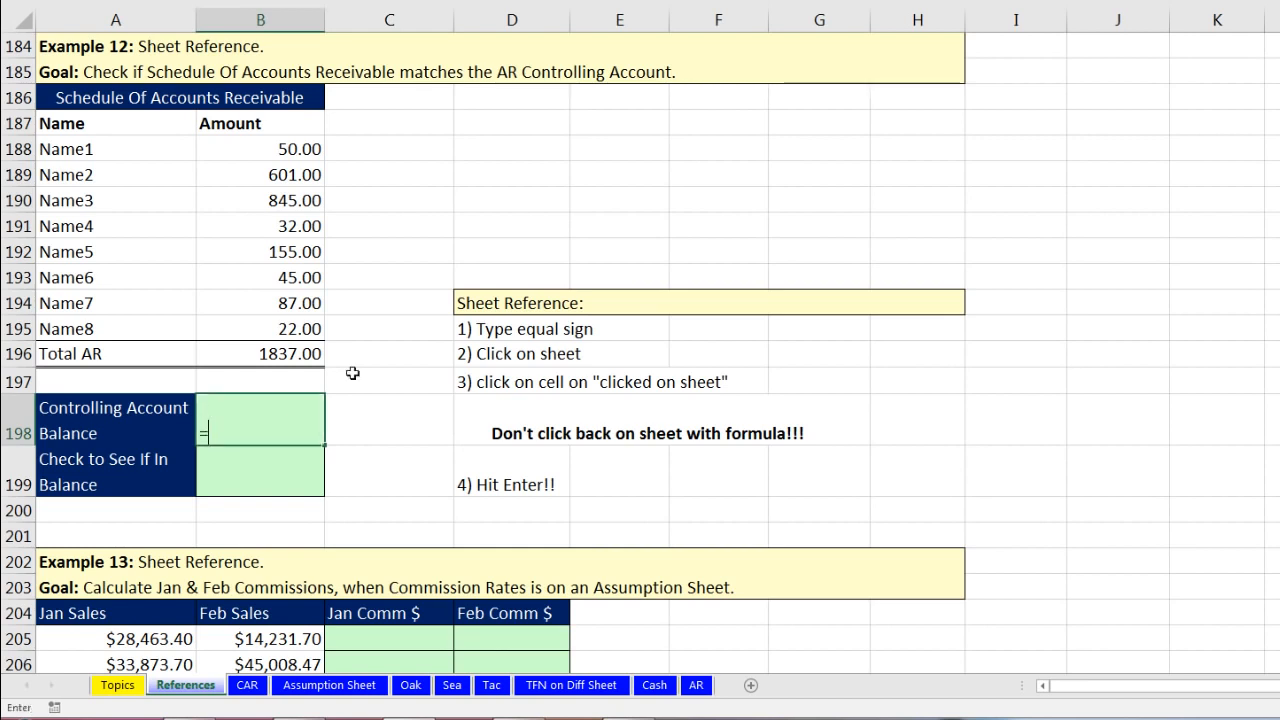
{"action": "left_click", "coordinate": [511, 243]}
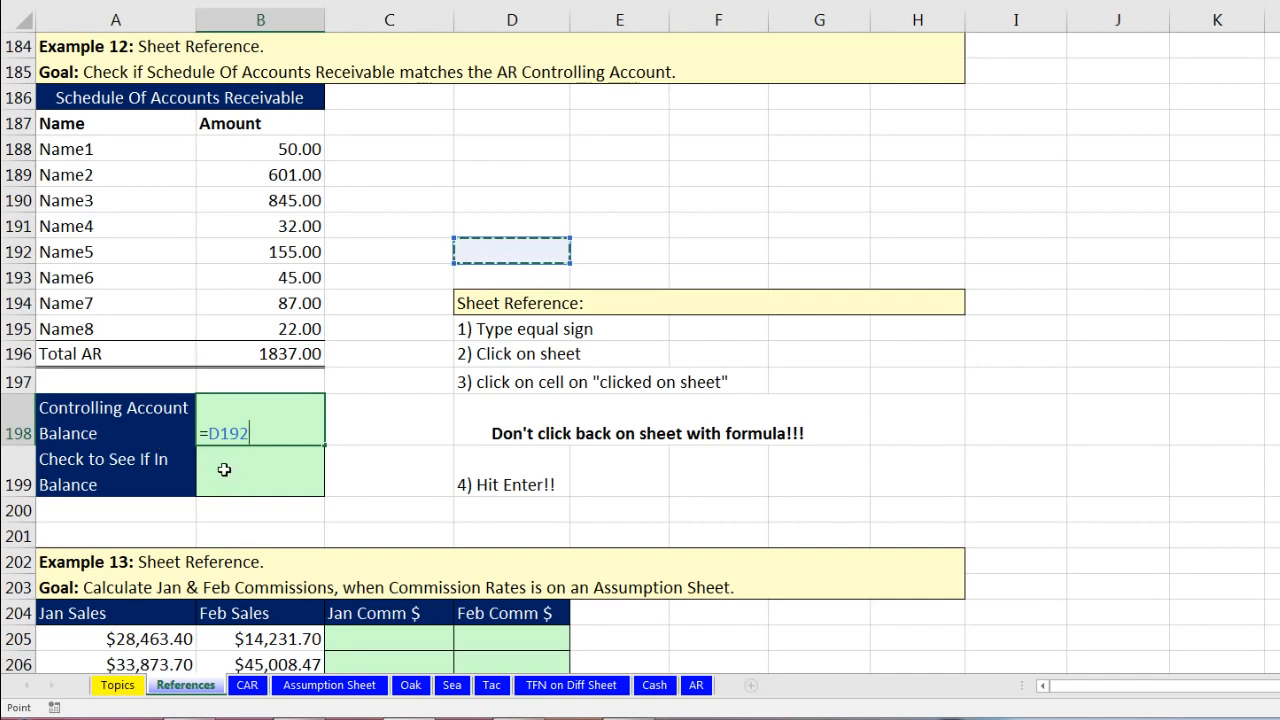
{"action": "left_click", "coordinate": [204, 433]}
{"action": "key", "text": "Escape"}
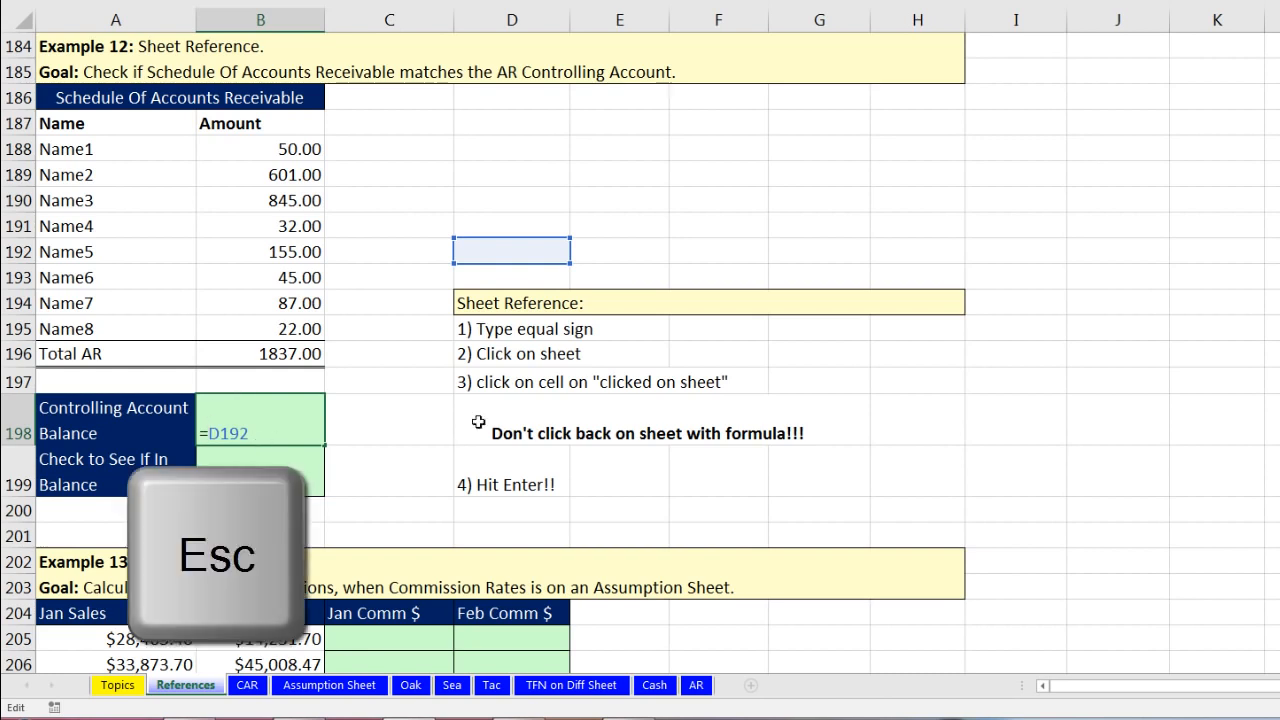
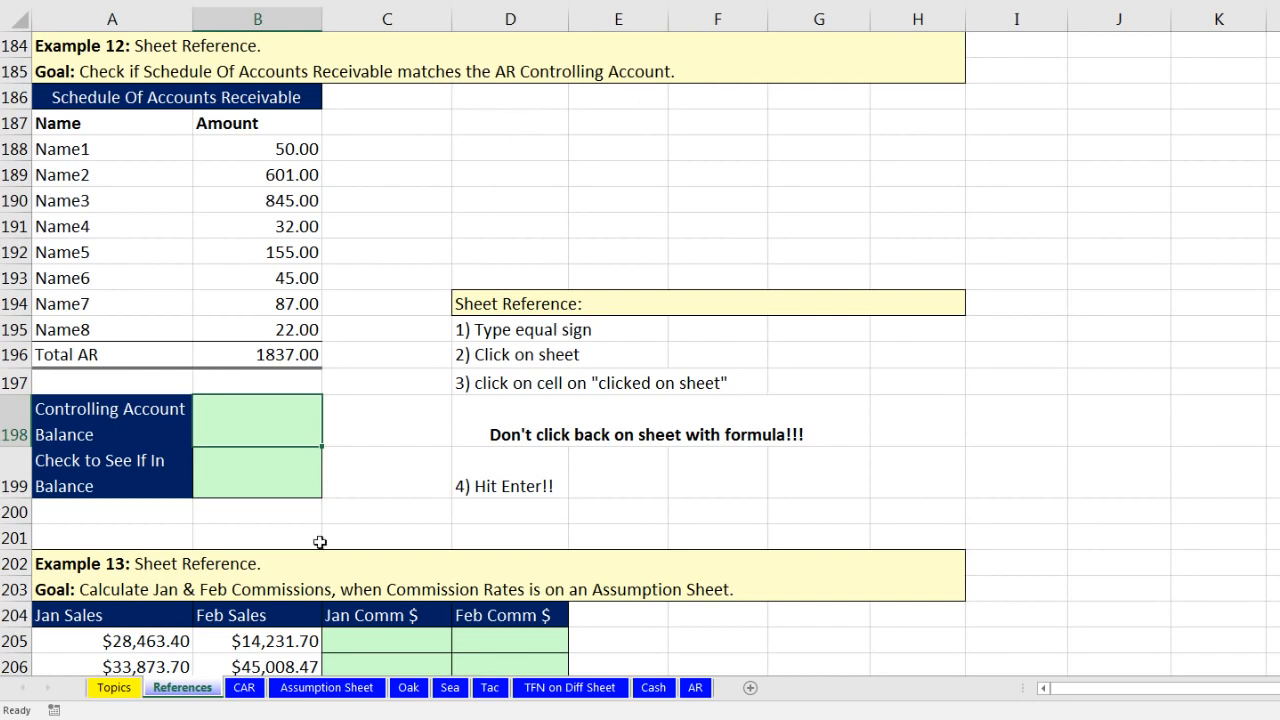
- Enter =CAR!A5 in B198 to bring in the controlling account balance from the CAR sheet, and review the formula
{"action": "left_click", "coordinate": [244, 688]}
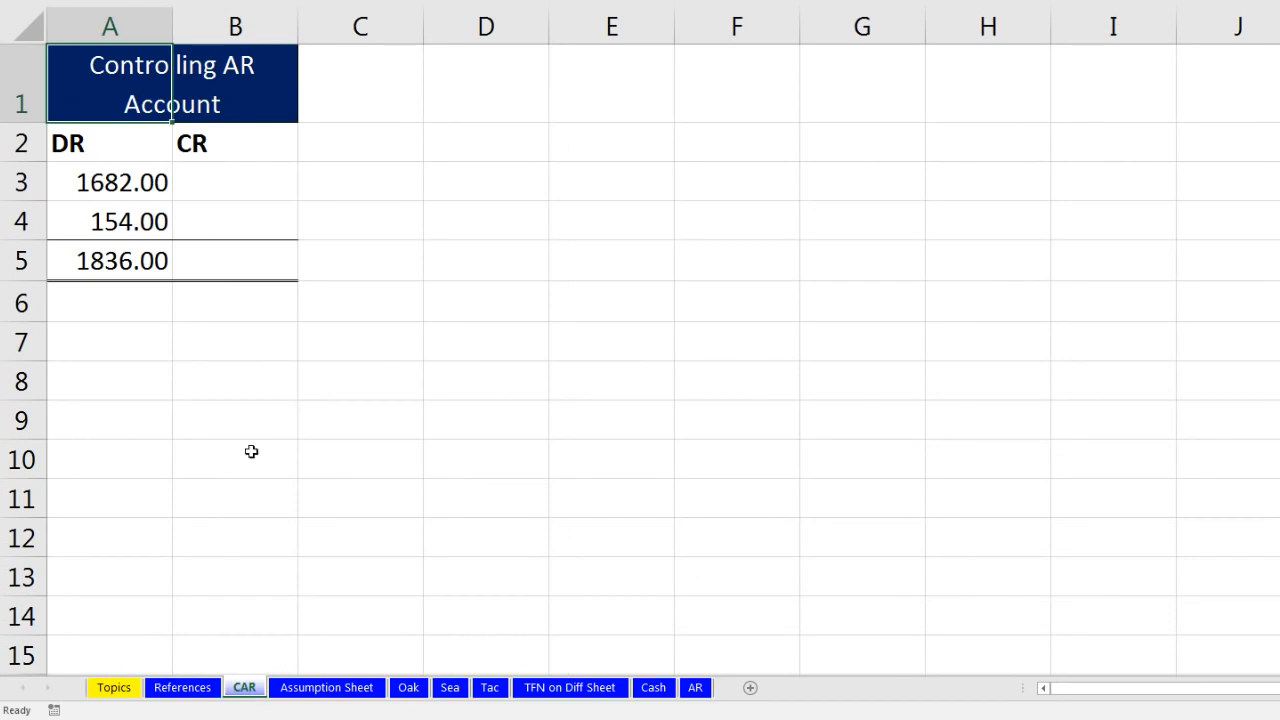
{"action": "left_click", "coordinate": [146, 258]}
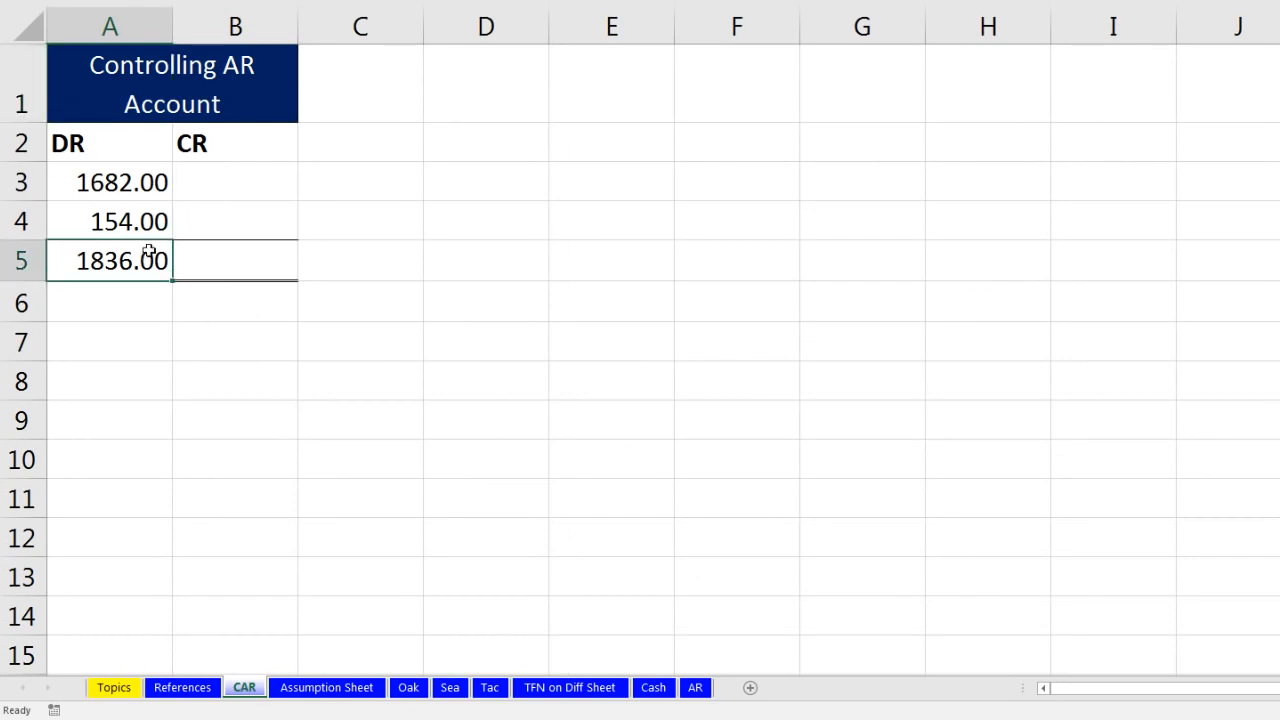
{"action": "left_click", "coordinate": [185, 688]}
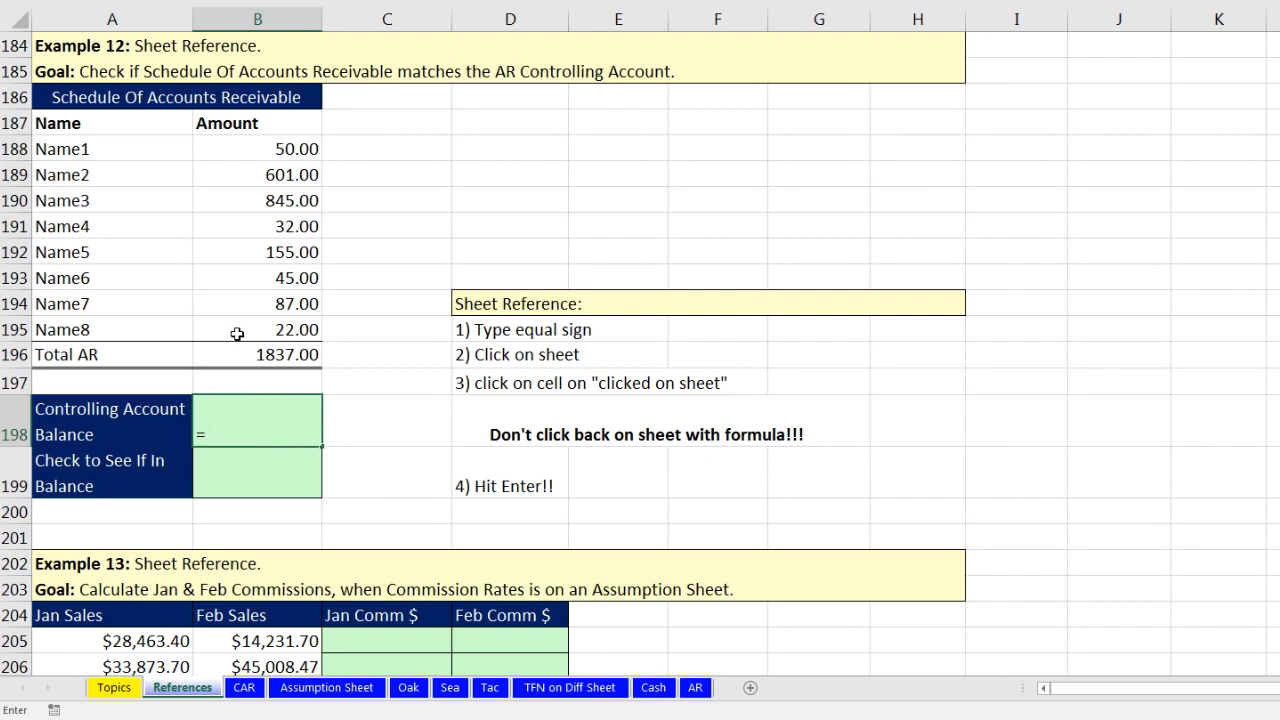
{"action": "left_click", "coordinate": [245, 688]}
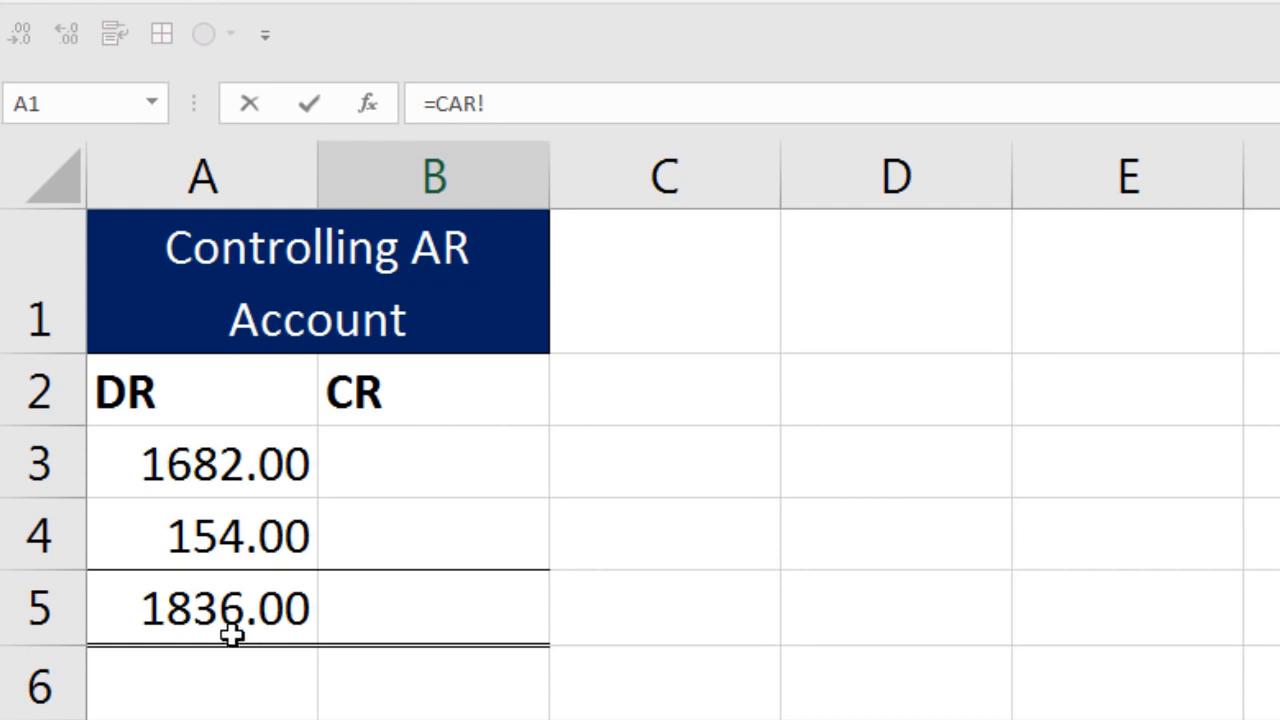
{"action": "left_click", "coordinate": [203, 605]}
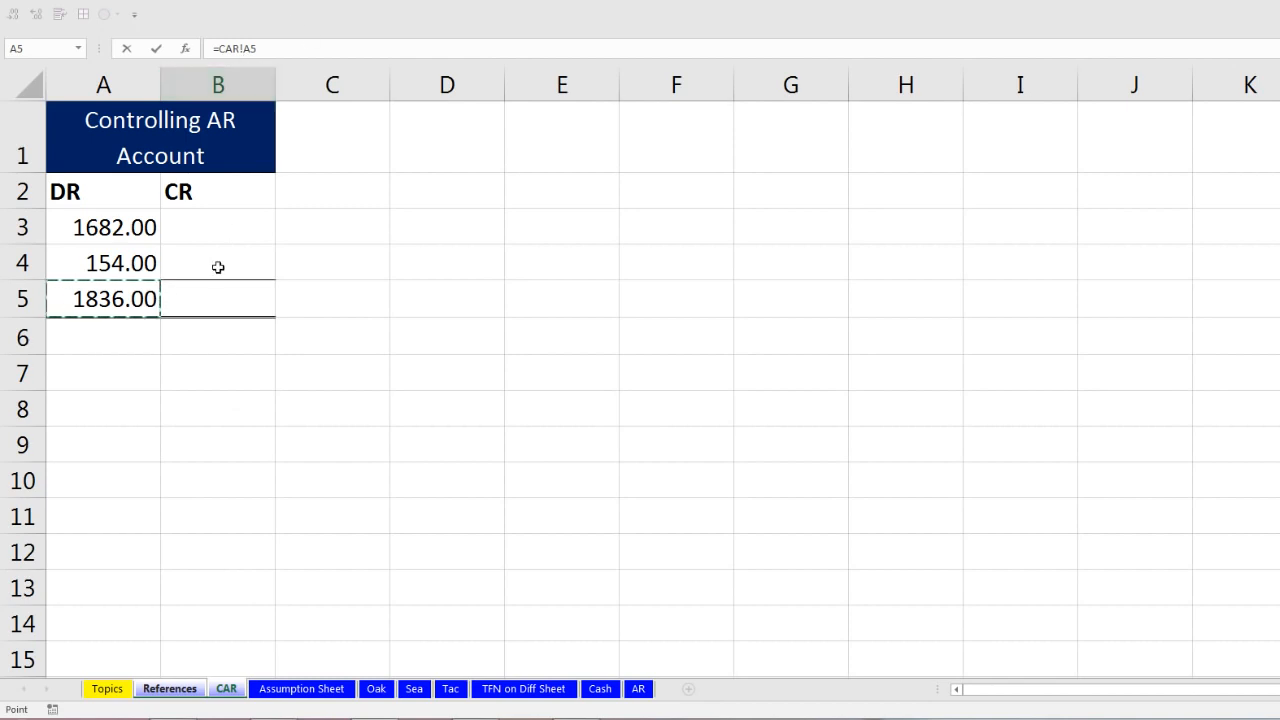
{"action": "key", "text": "Return"}
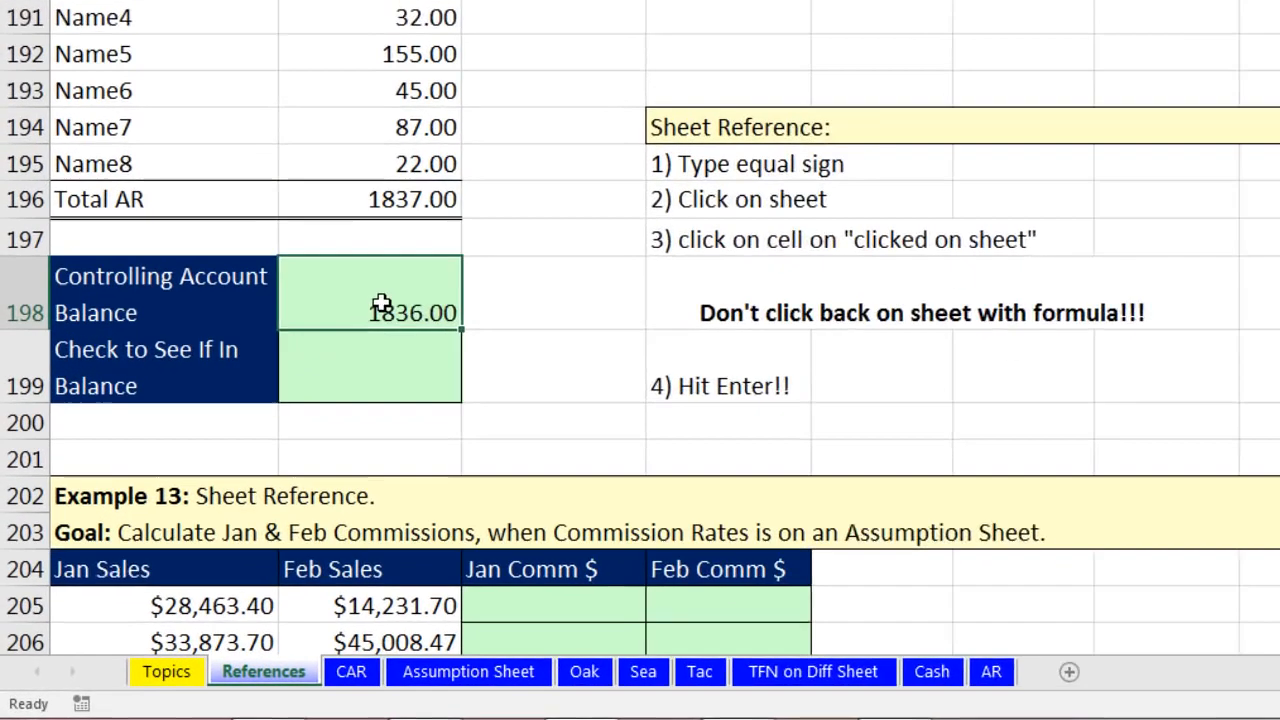
{"action": "double_click", "coordinate": [245, 453]}
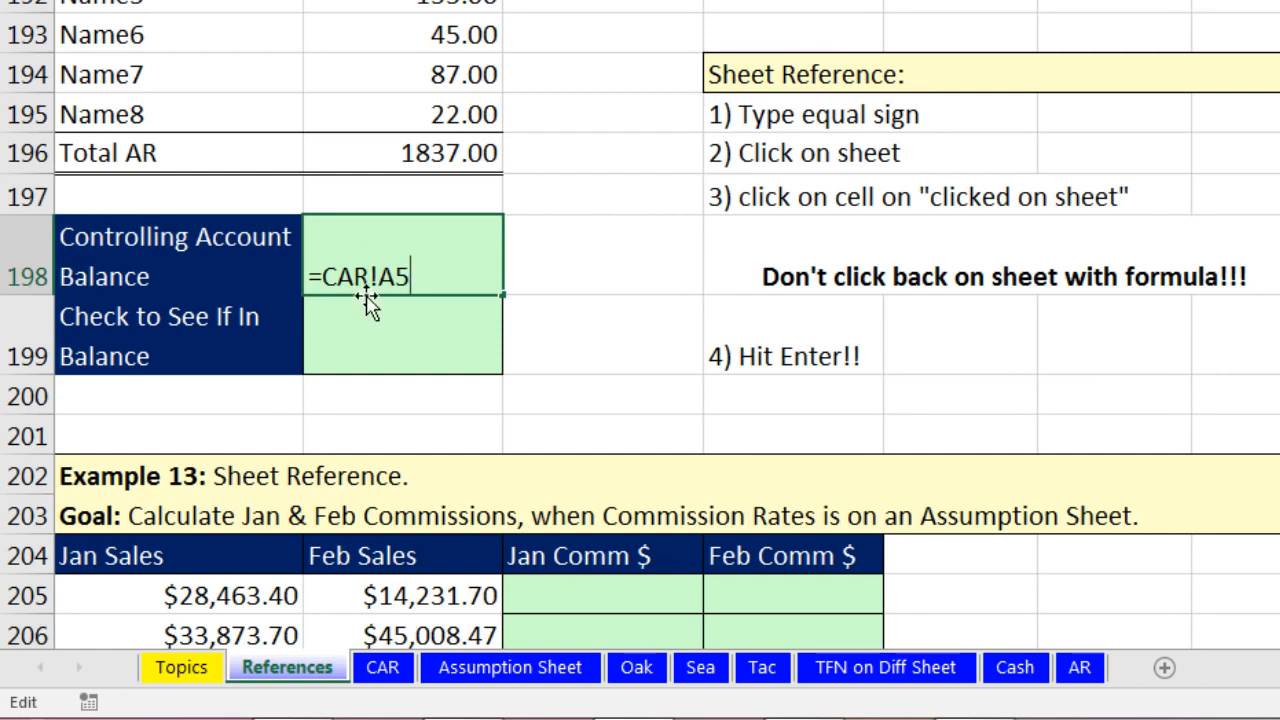
{"action": "key", "text": "Return"}
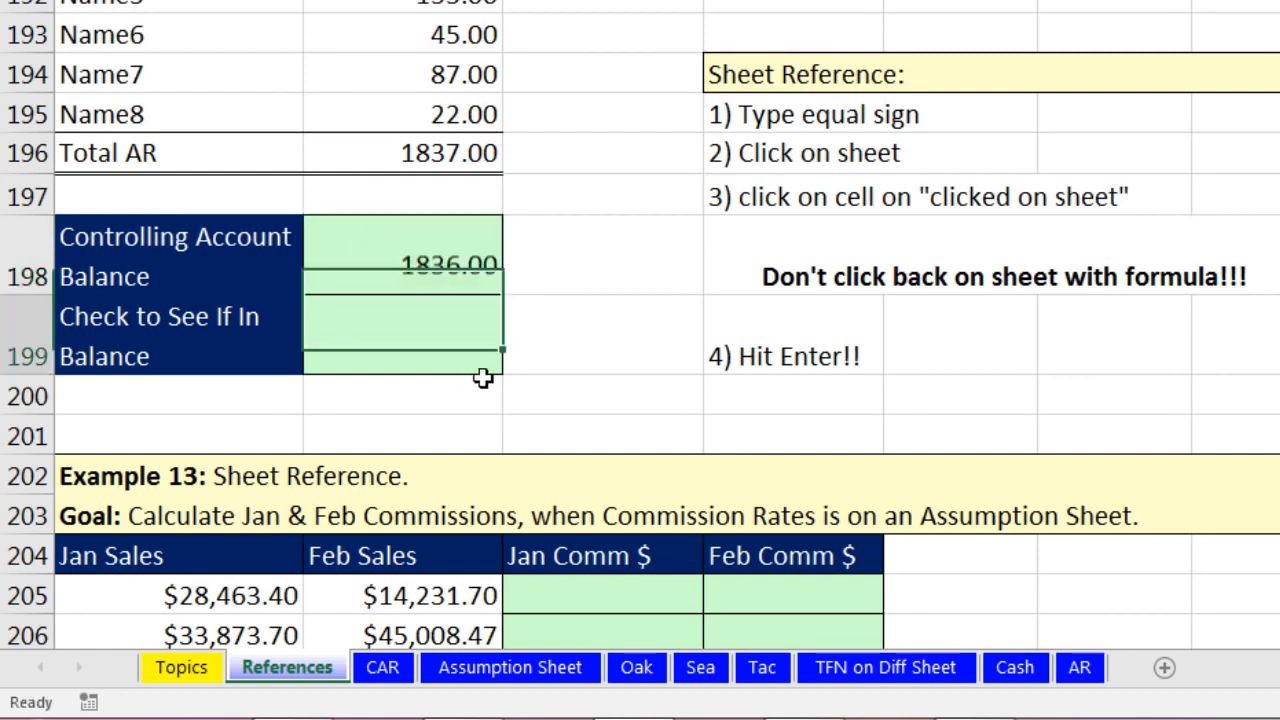
- Rename the CAR sheet as C AR and check the sheet reference in B198 on the References sheet
{"action": "left_click", "coordinate": [384, 670]}
{"action": "double_click", "coordinate": [385, 668]}
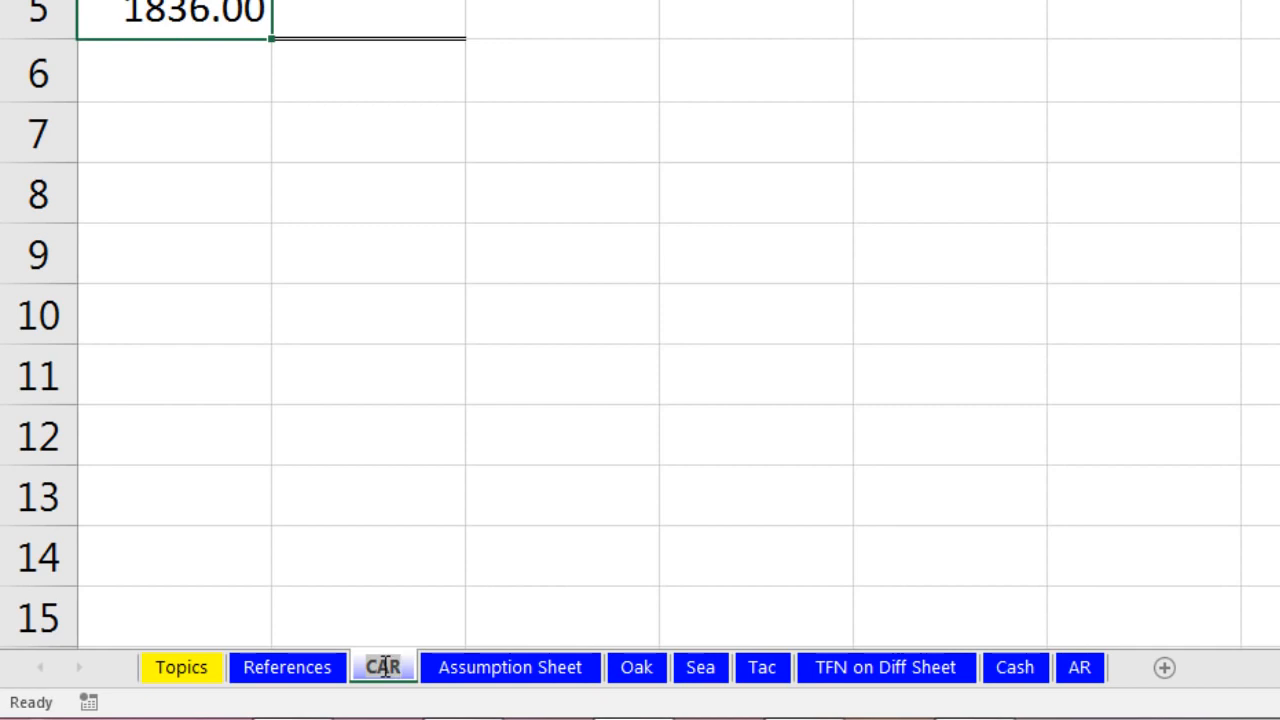
{"action": "left_click", "coordinate": [380, 668]}
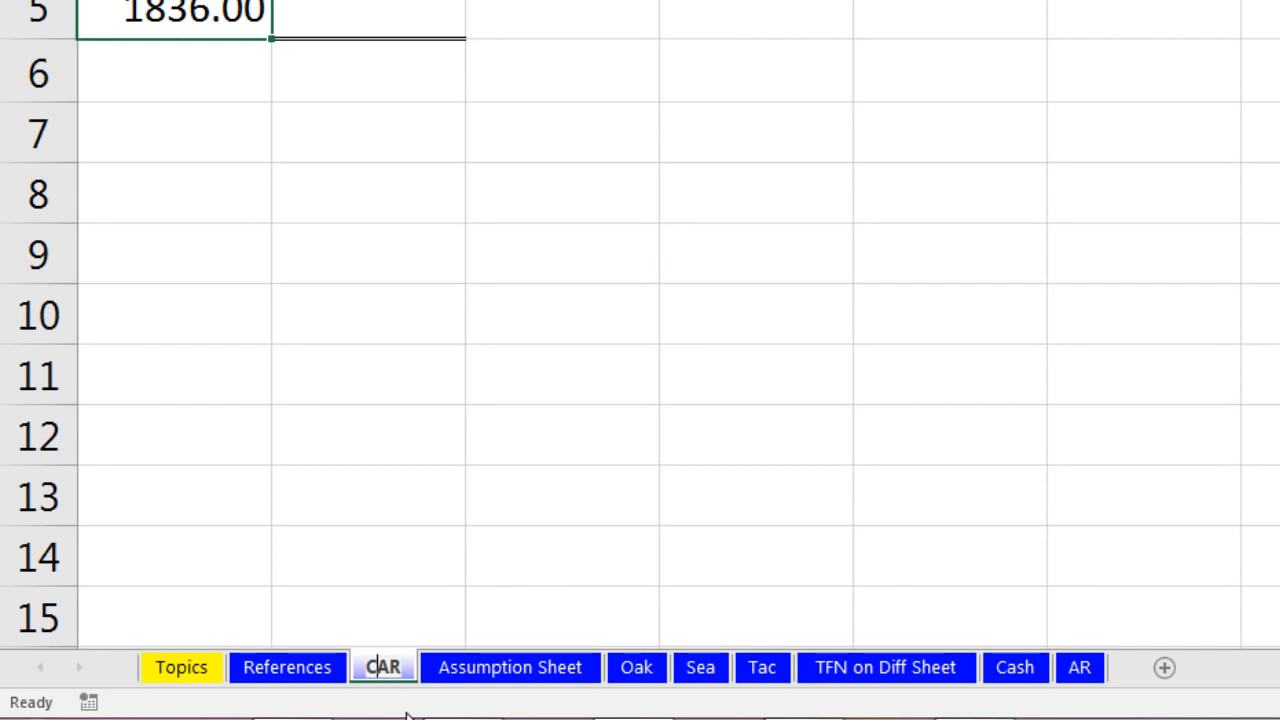
{"action": "key", "text": "Return"}
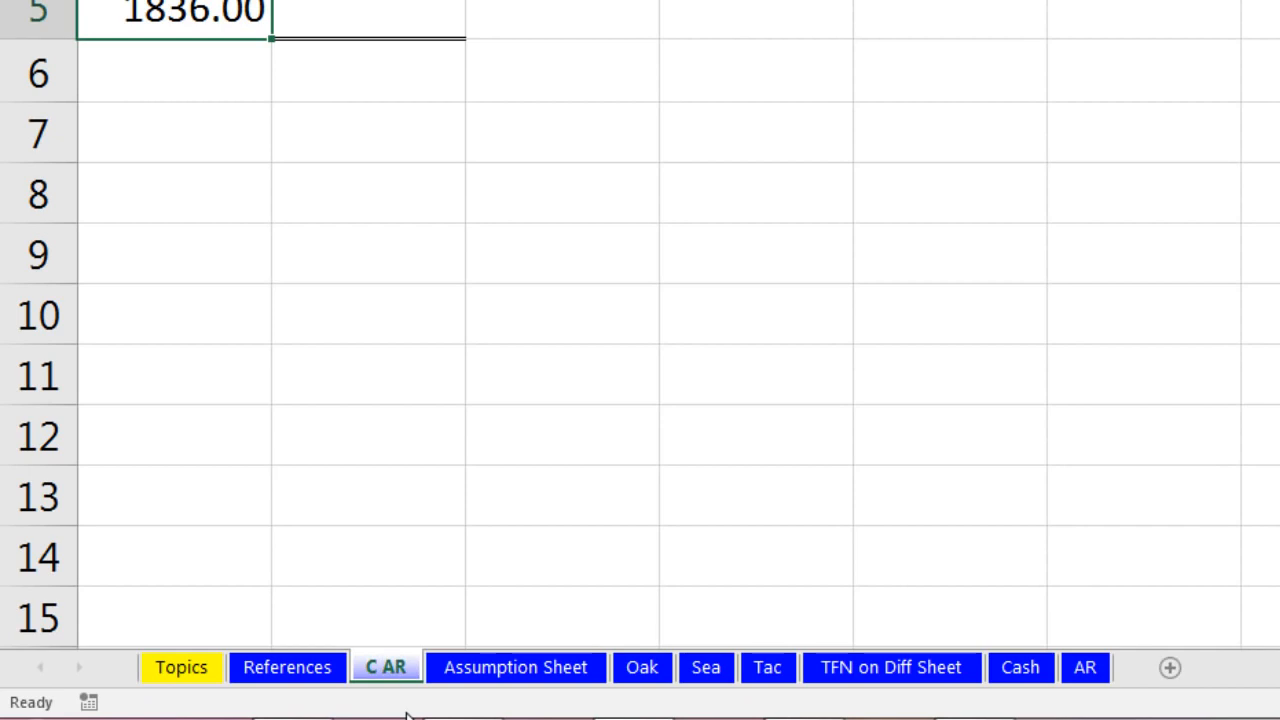
{"action": "left_click", "coordinate": [337, 680]}
{"action": "left_click", "coordinate": [450, 240]}
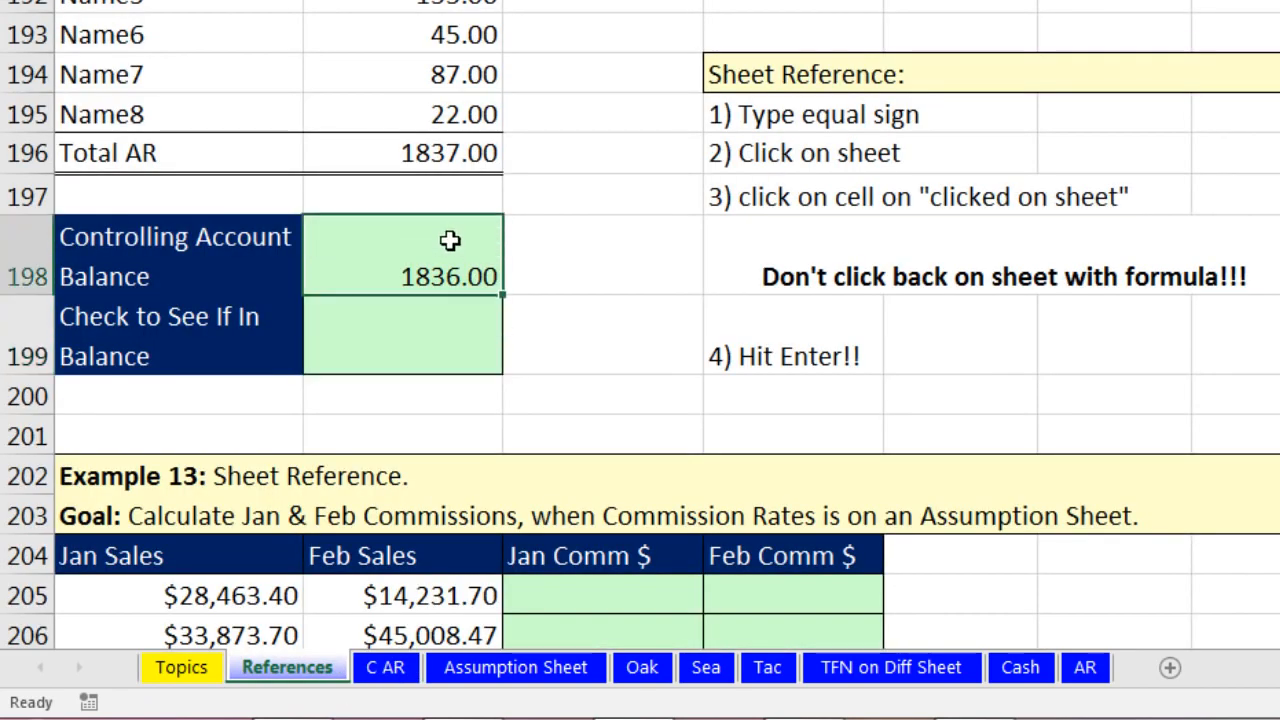
{"action": "key", "text": "F2"}
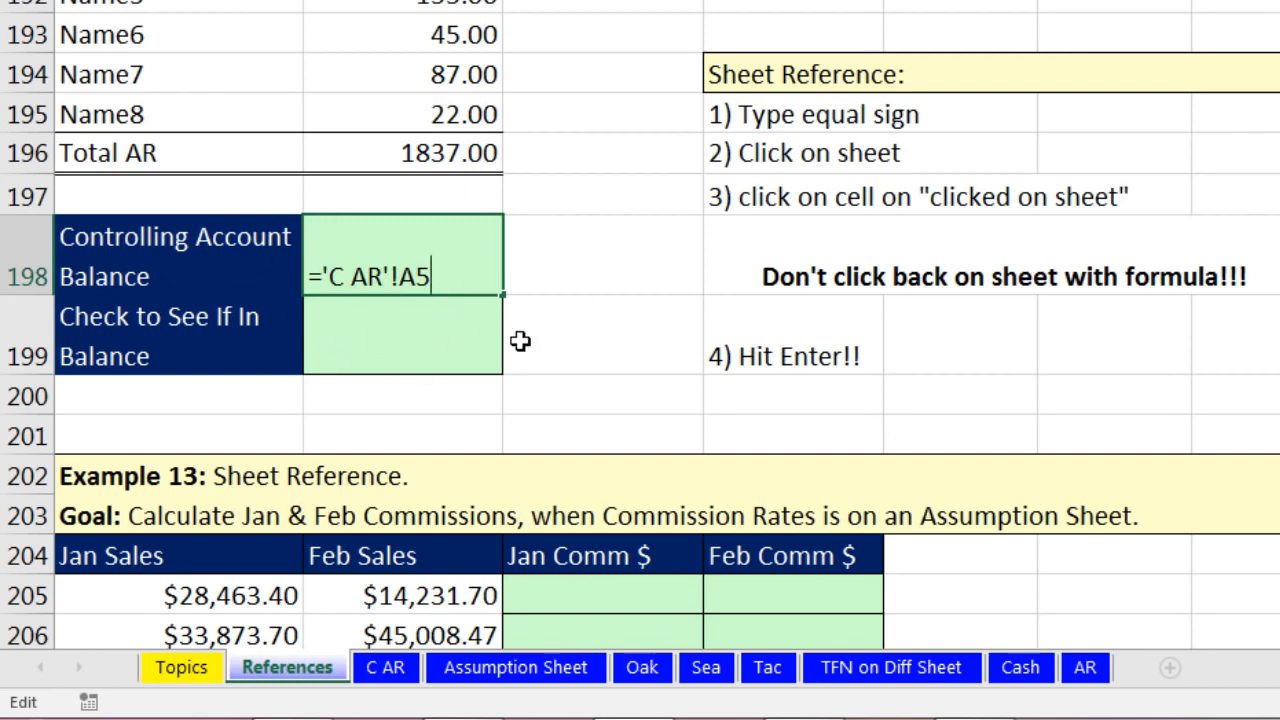
{"action": "key", "text": "Return"}
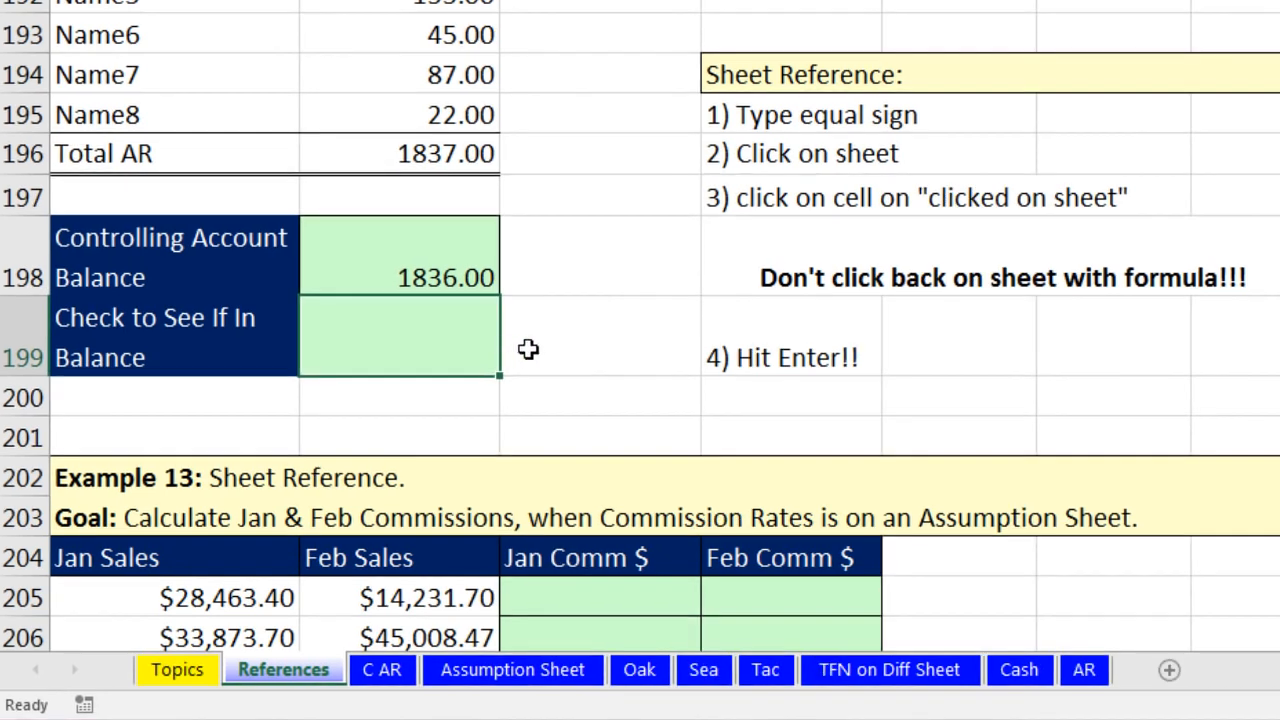
- Enter =B198=B196 in B199 to compare the controlling account balance with Total AR, and recheck the formula in B198
{"action": "type", "text": "="}
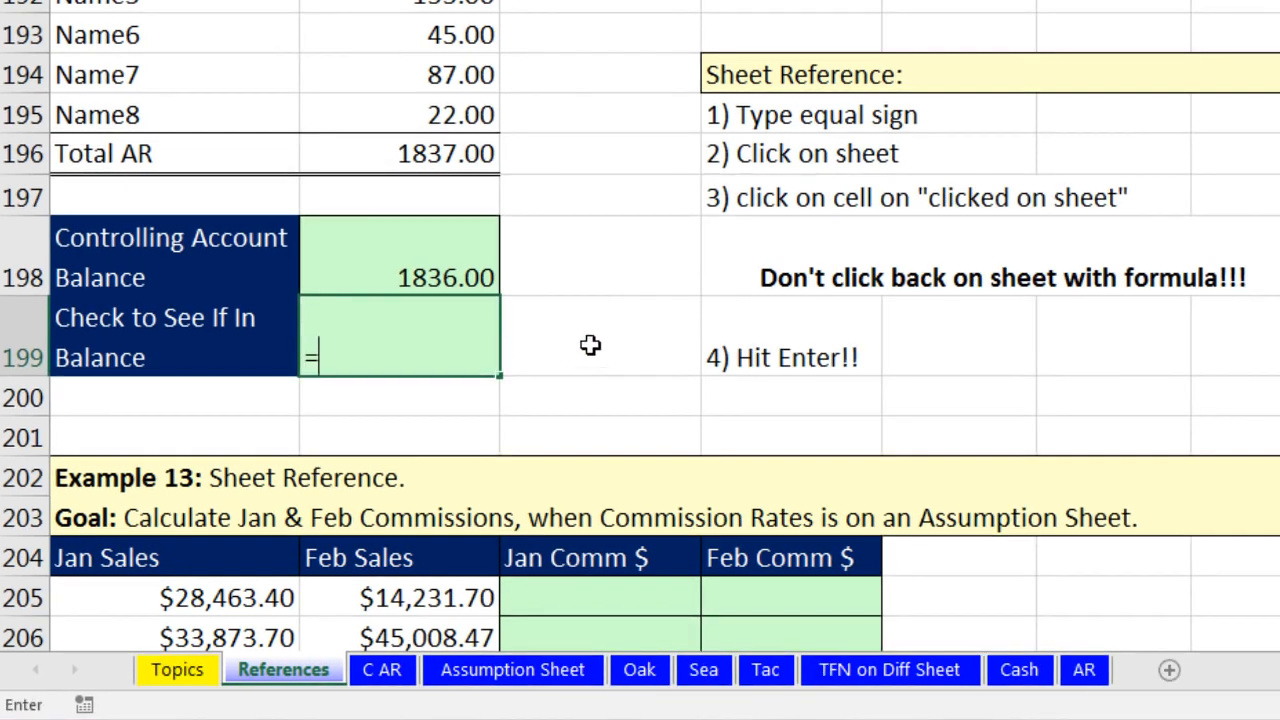
{"action": "key", "text": "Up"}
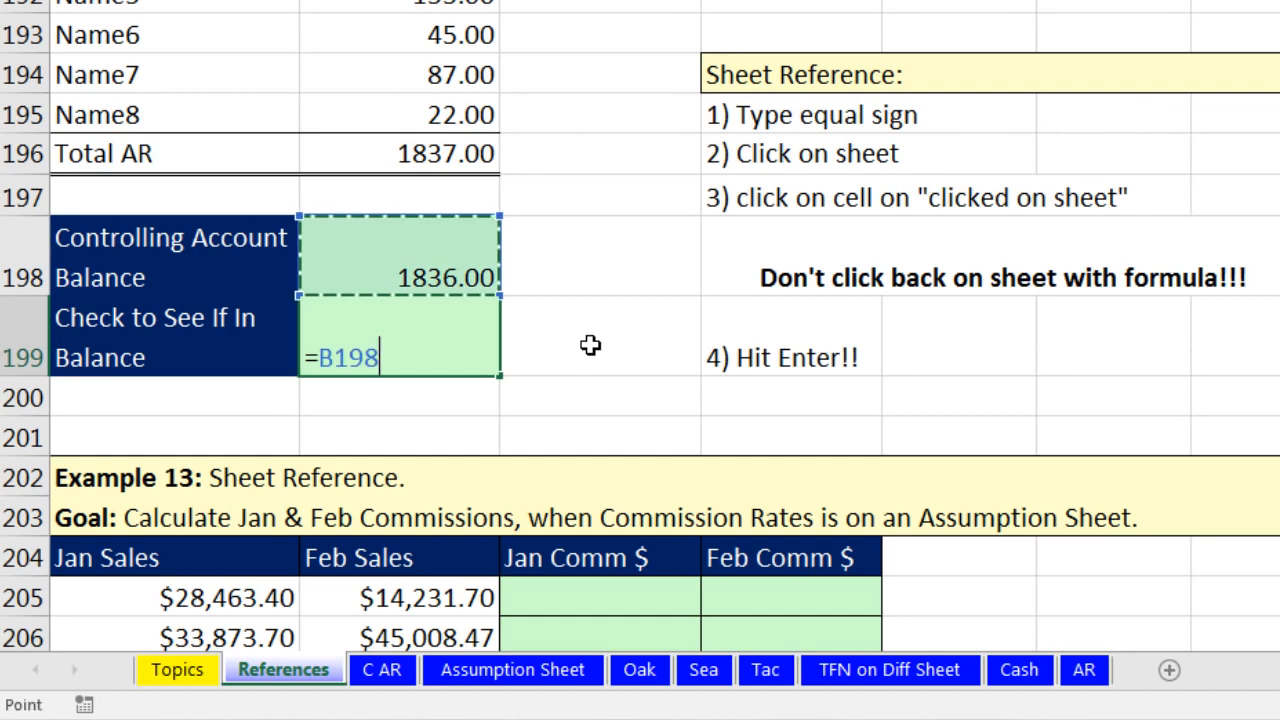
{"action": "type", "text": "="}
{"action": "key", "text": "Up"}
{"action": "key", "text": "Up"}
{"action": "key", "text": "Up"}
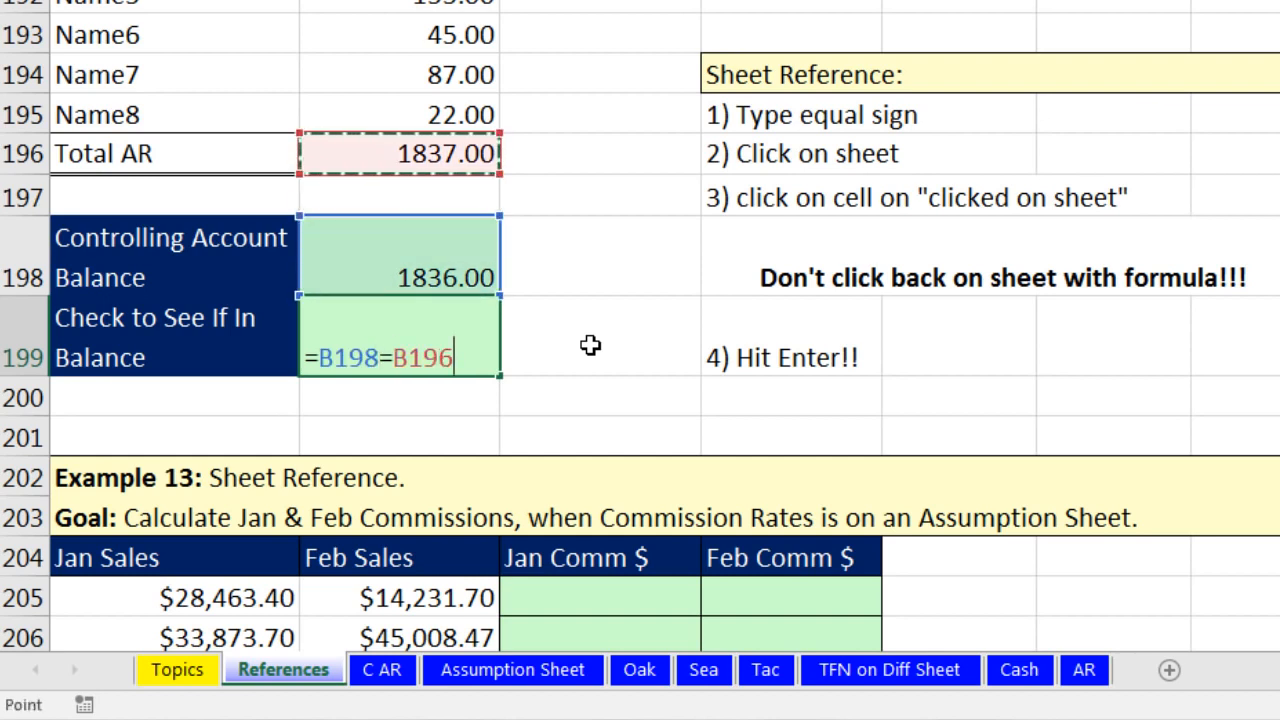
{"action": "key", "text": "Return"}
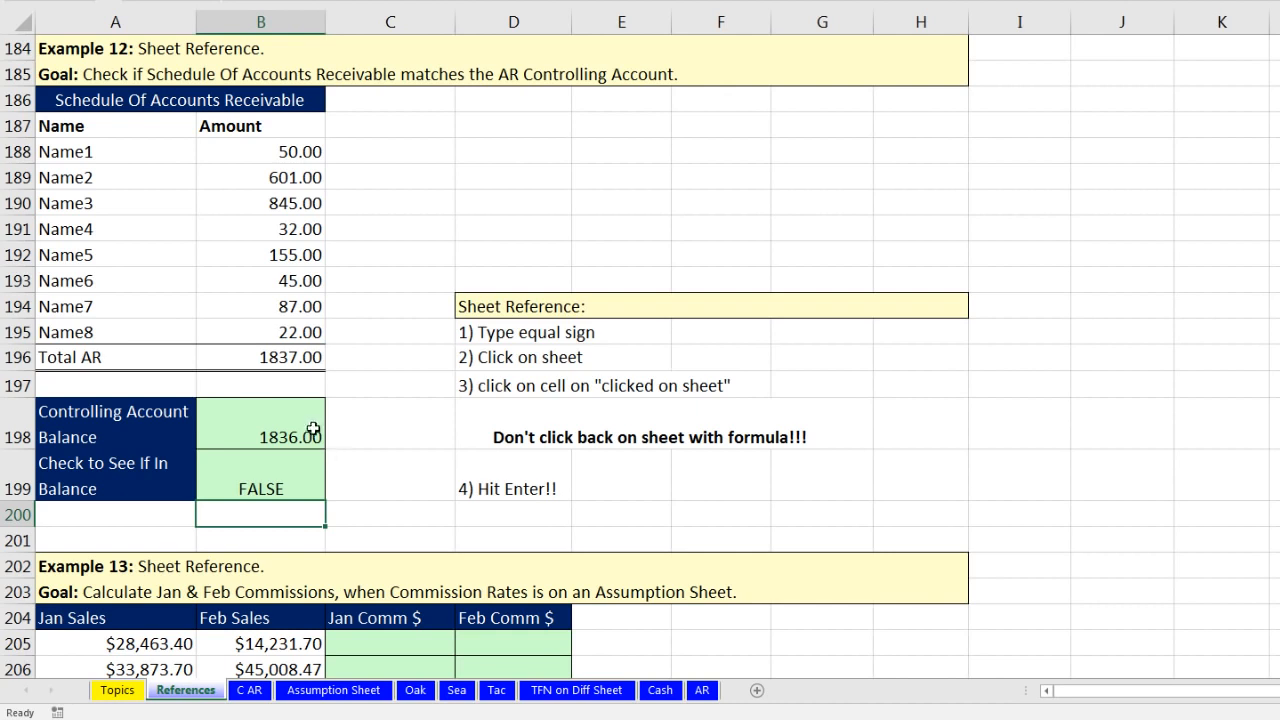
{"action": "left_click", "coordinate": [316, 430]}
{"action": "key", "text": "F2"}
{"action": "key", "text": "Escape"}
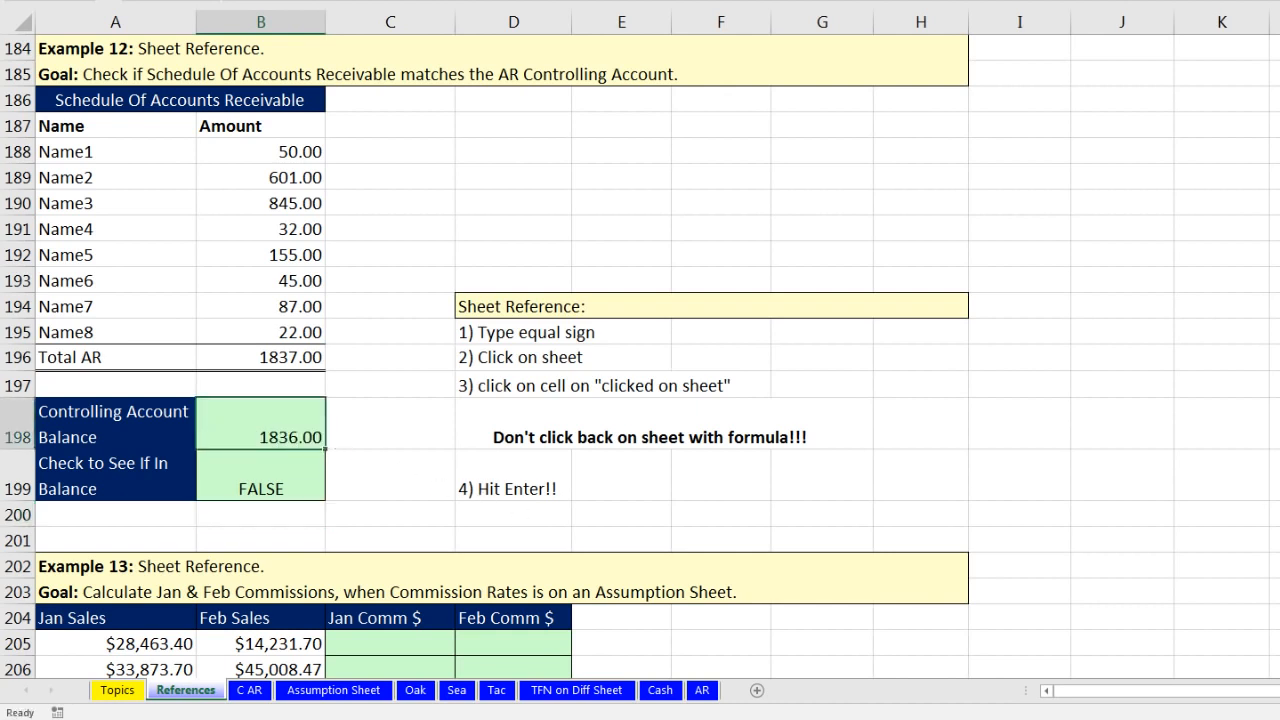
- Go to Example 13, examine the Jan and Feb commission rates on the Assumption Sheet, and return to the References sheet
{"action": "scroll", "coordinate": [640, 356], "scroll_direction": "down", "scroll_amount": 3}
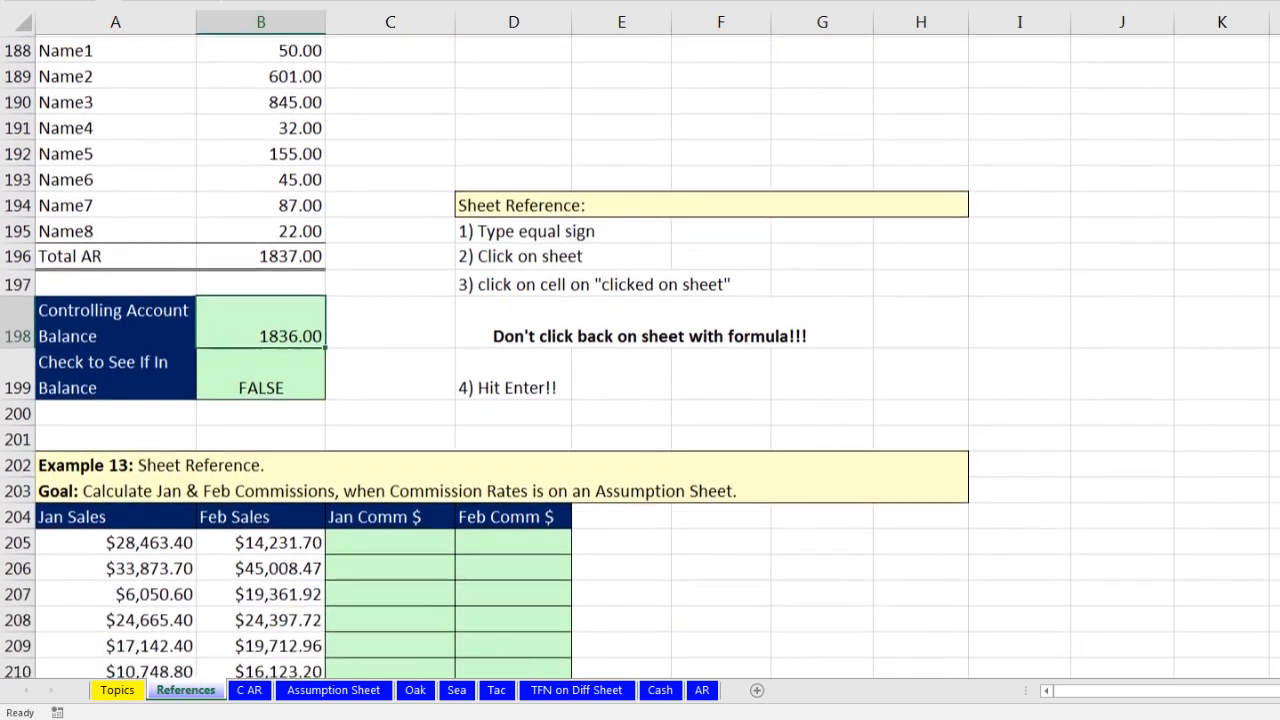
{"action": "scroll", "coordinate": [640, 356], "scroll_direction": "down", "scroll_amount": 3}
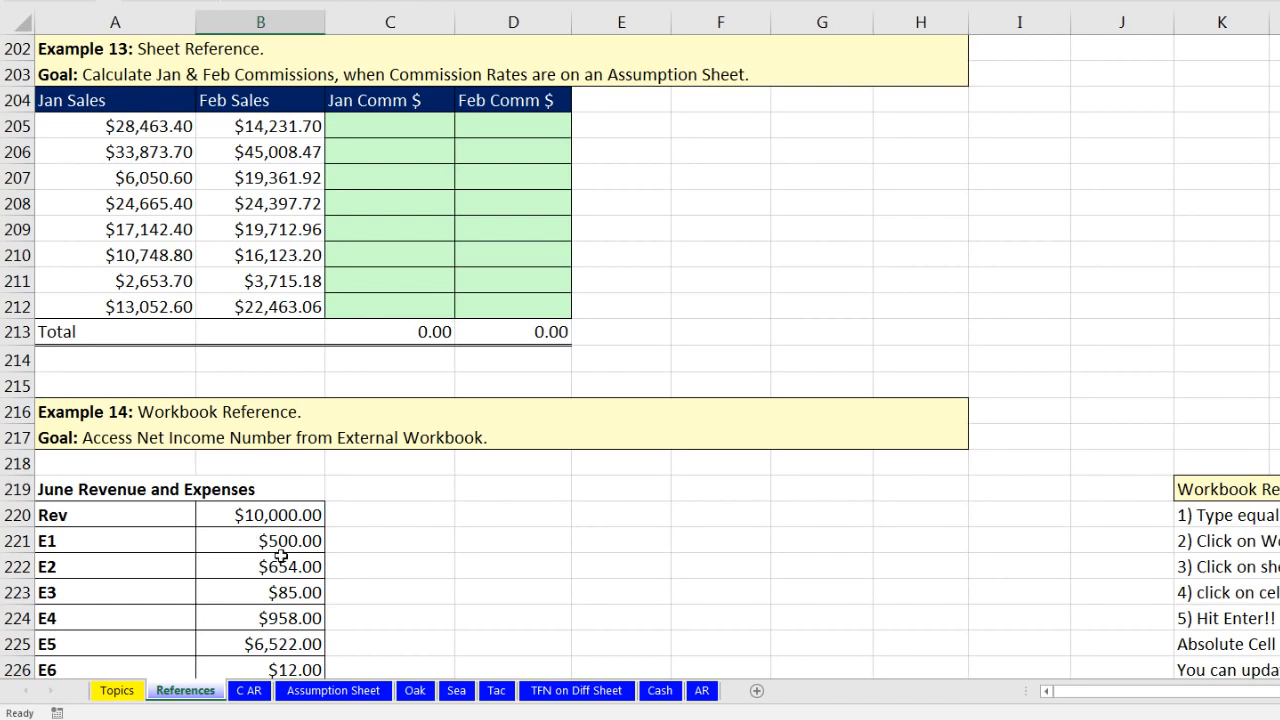
{"action": "left_click", "coordinate": [333, 690]}
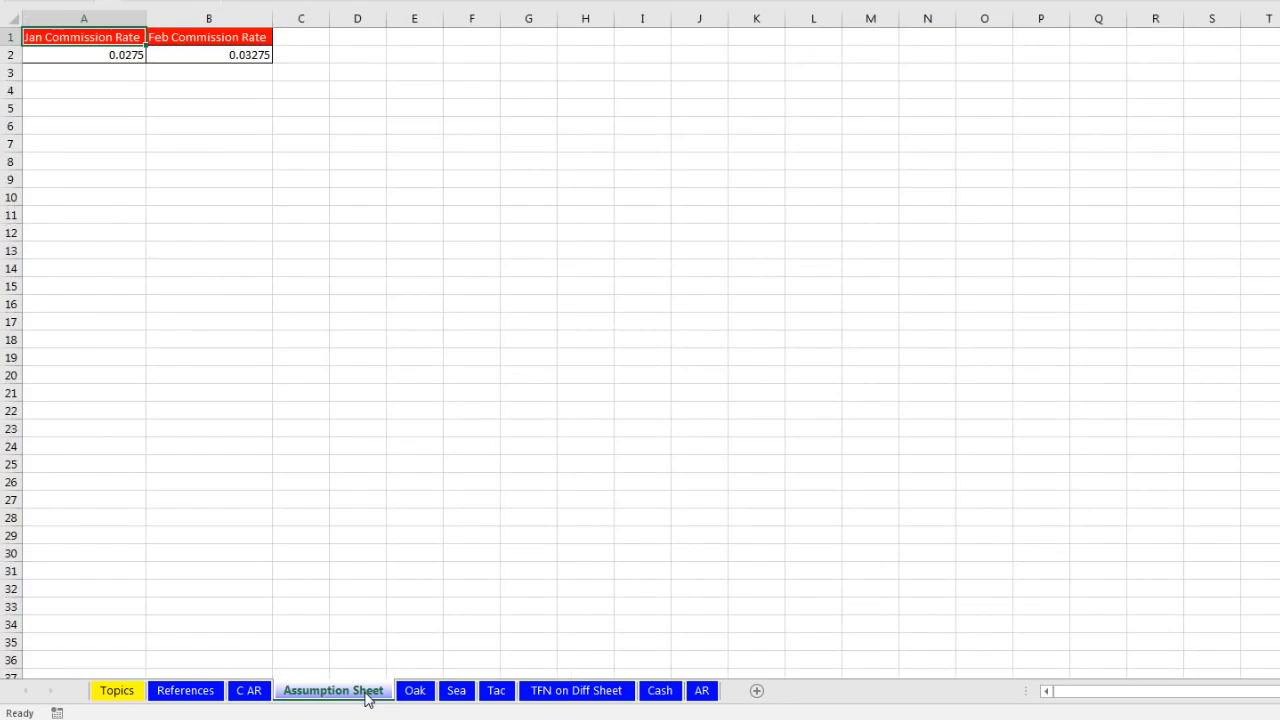
{"action": "scroll", "coordinate": [274, 231], "scroll_direction": "up", "scroll_amount": 5}
{"action": "scroll", "coordinate": [273, 231], "scroll_direction": "up", "scroll_amount": 1}
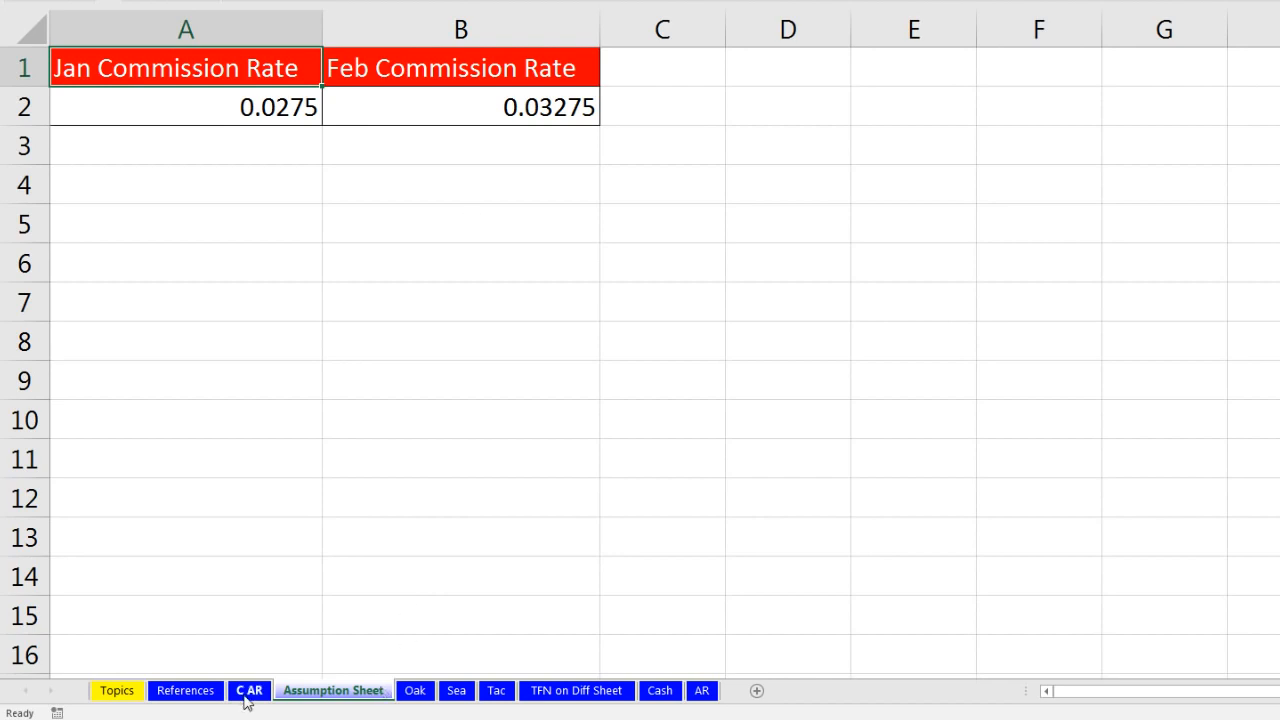
{"action": "left_click", "coordinate": [213, 697]}
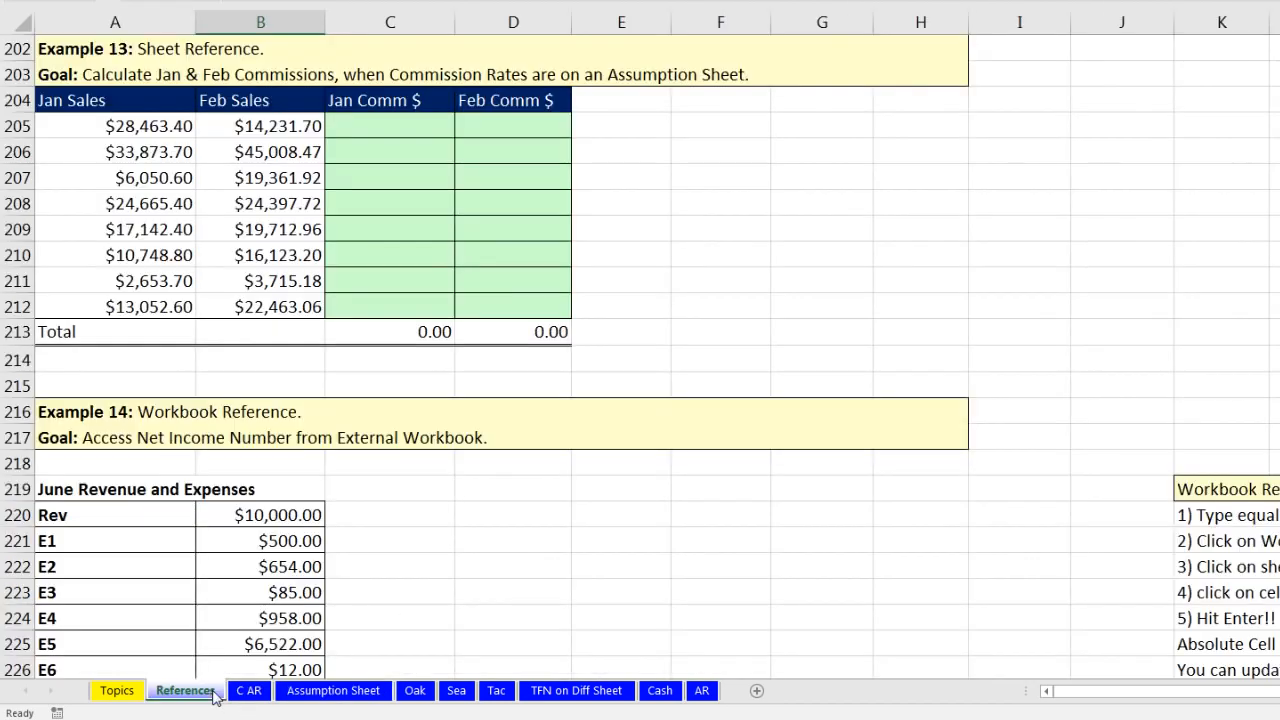
- Open a second window of the Busn218-Video04Start workbook and switch back to the first window at Example 13
{"action": "left_click", "coordinate": [400, 118]}
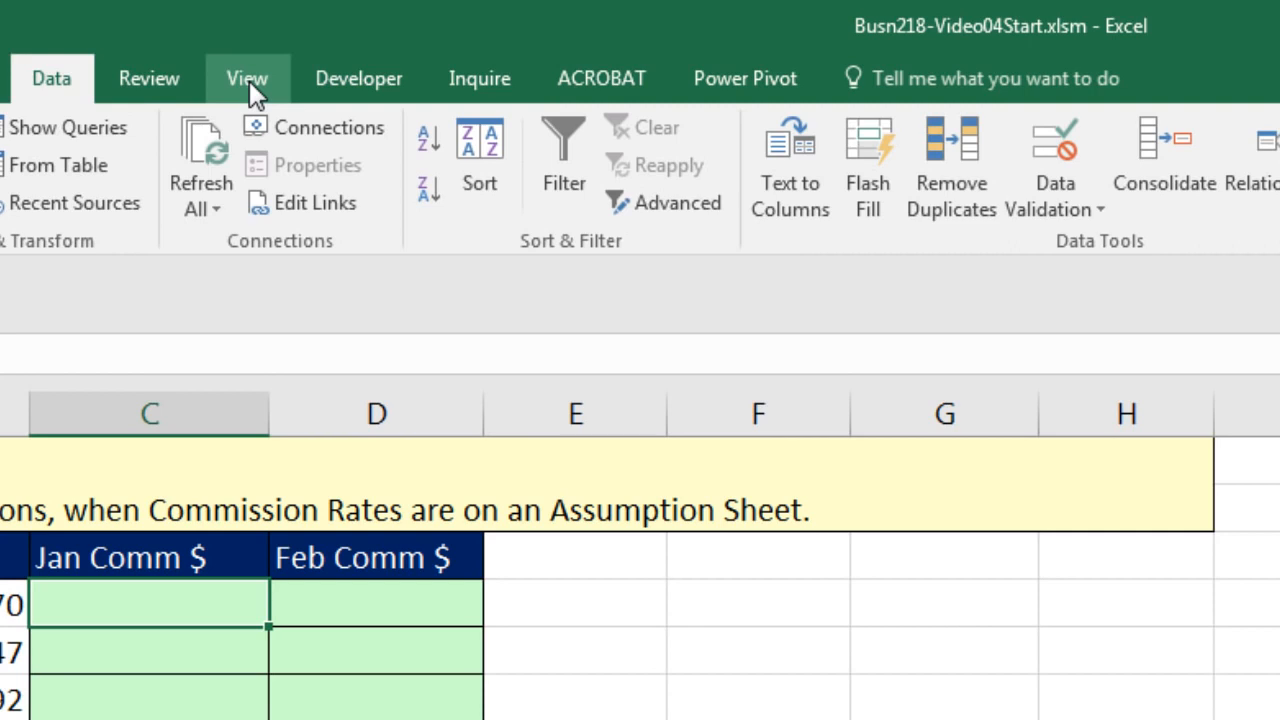
{"action": "left_click", "coordinate": [248, 80]}
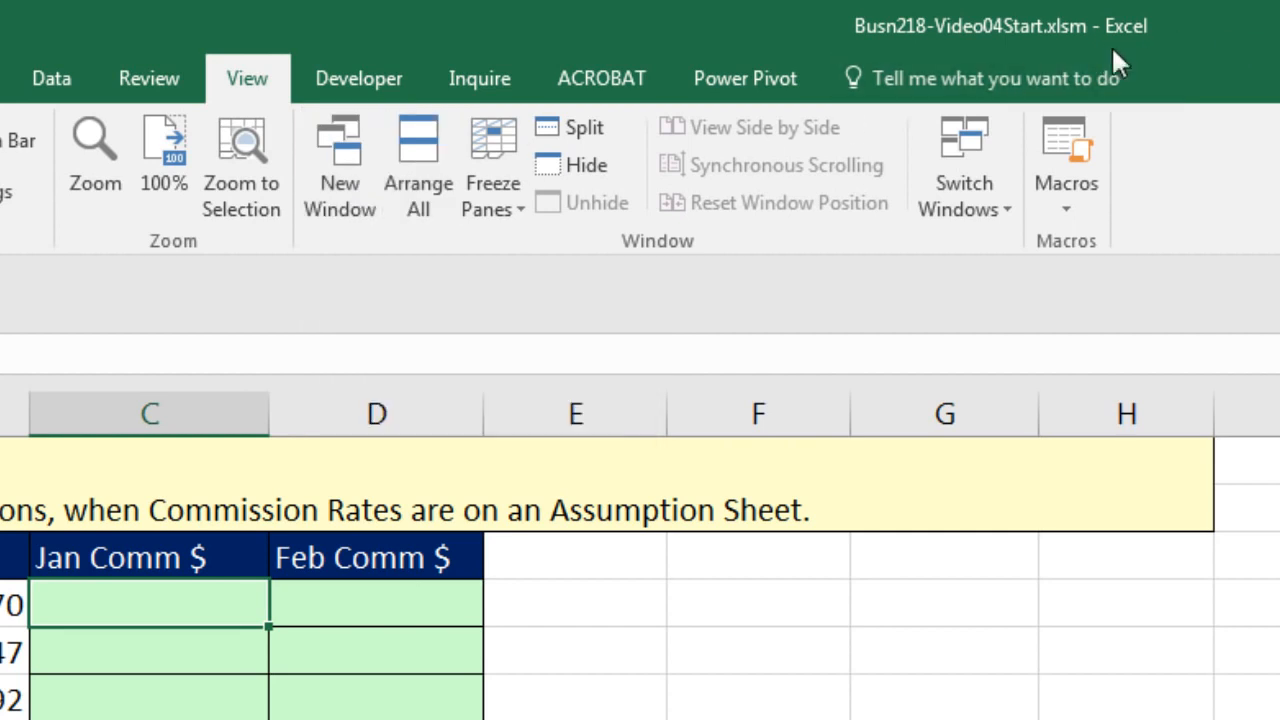
{"action": "left_click", "coordinate": [360, 210]}
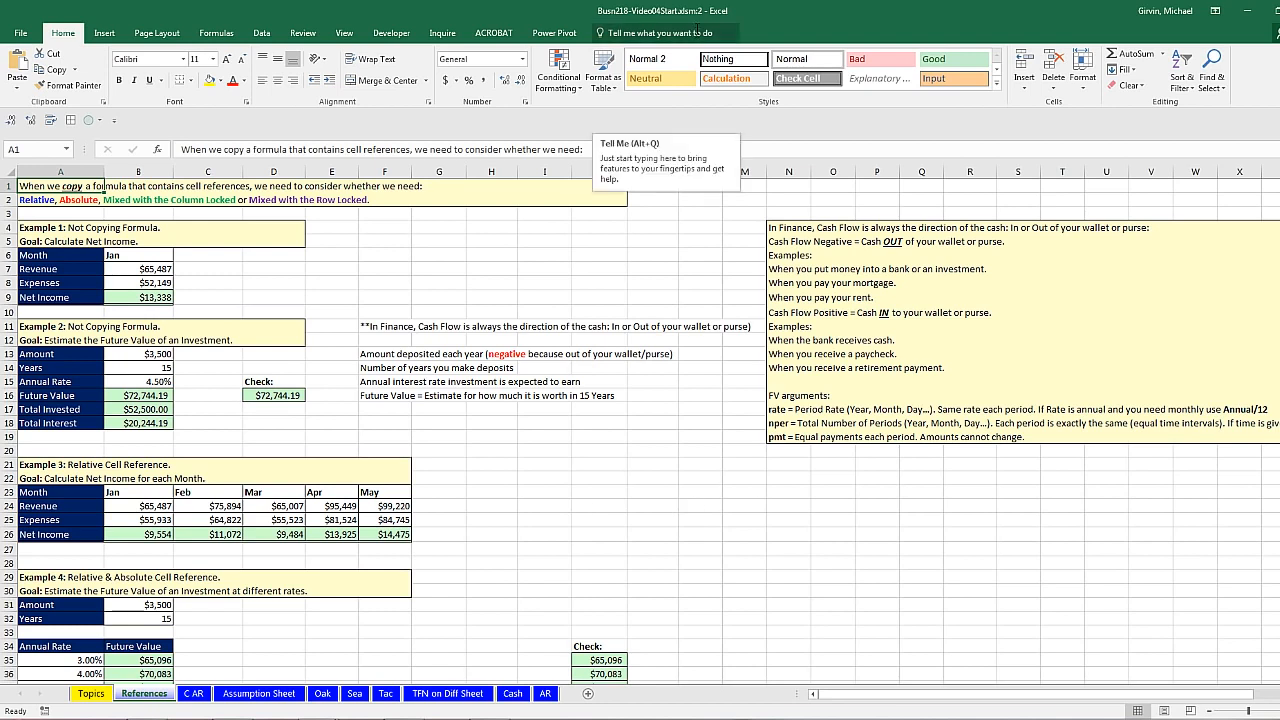
{"action": "key", "text": "ctrl+Tab"}
{"action": "key", "text": "ctrl+Tab"}
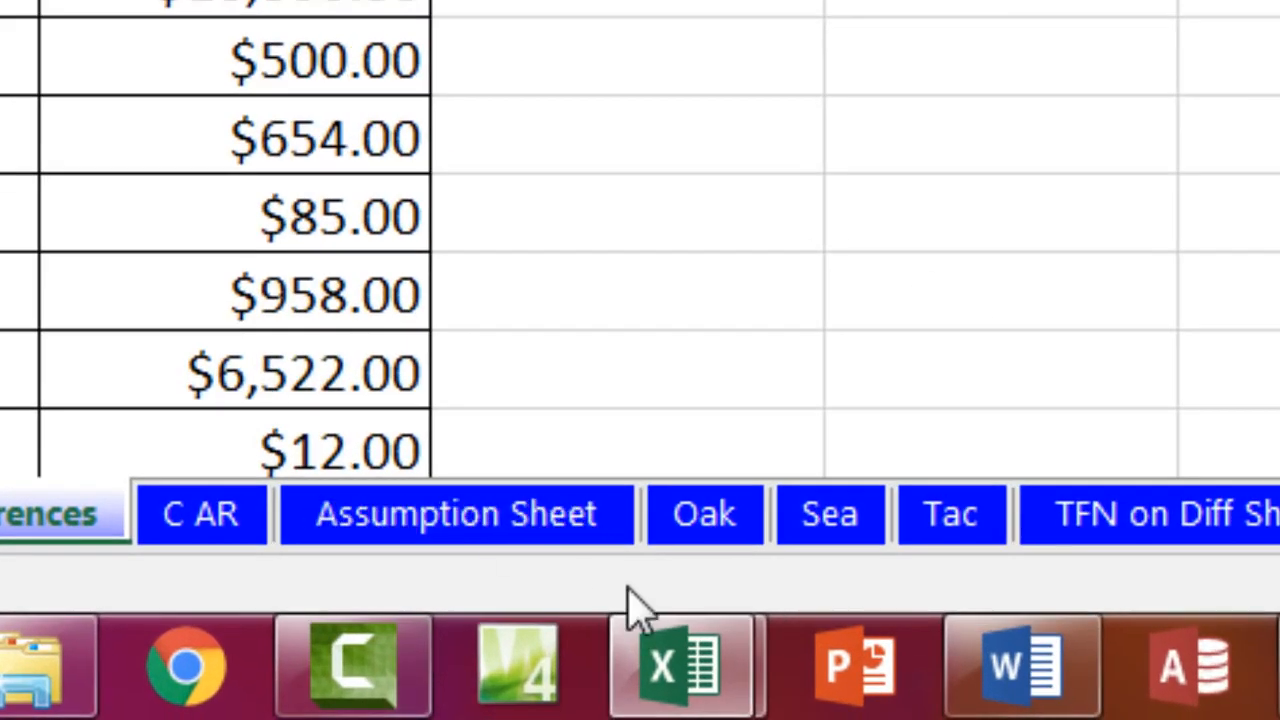
{"action": "mouse_move", "coordinate": [680, 688]}
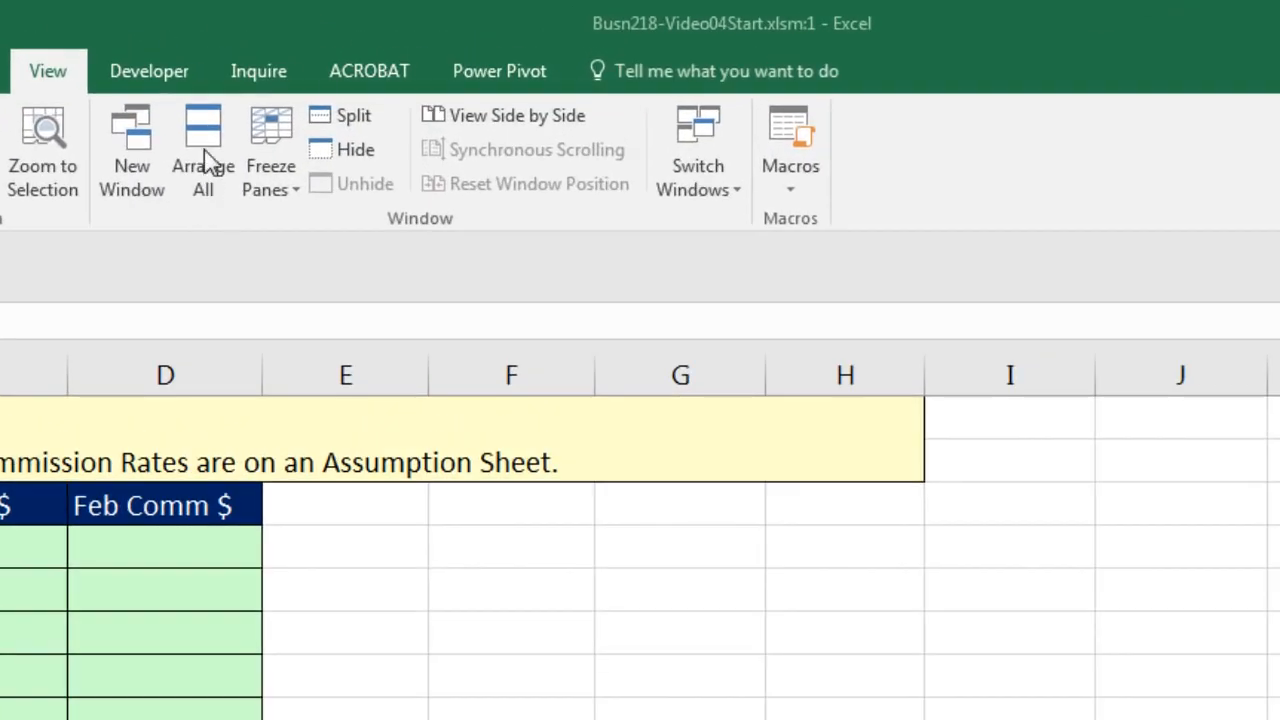
- Arrange the two workbook windows as Tiled and show the Assumption Sheet enlarged to 190% in the second window
{"action": "key", "text": "Right"}
{"action": "left_click", "coordinate": [204, 135]}
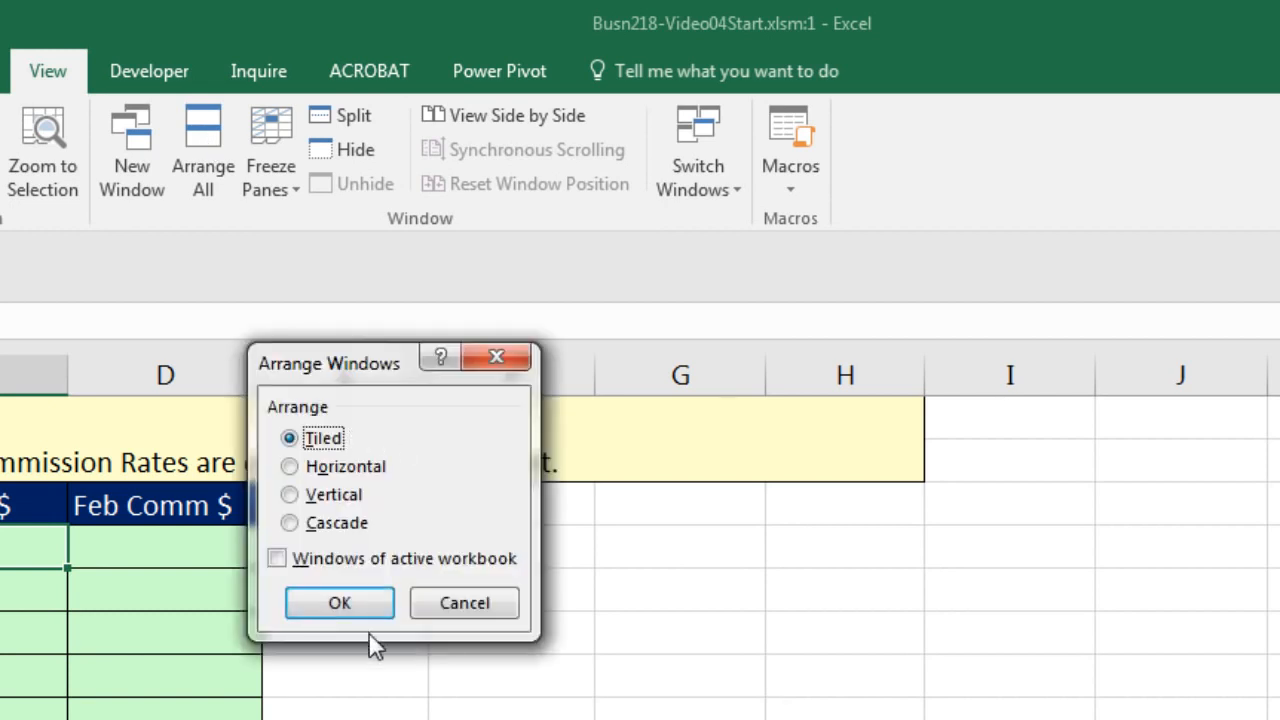
{"action": "left_click", "coordinate": [339, 607]}
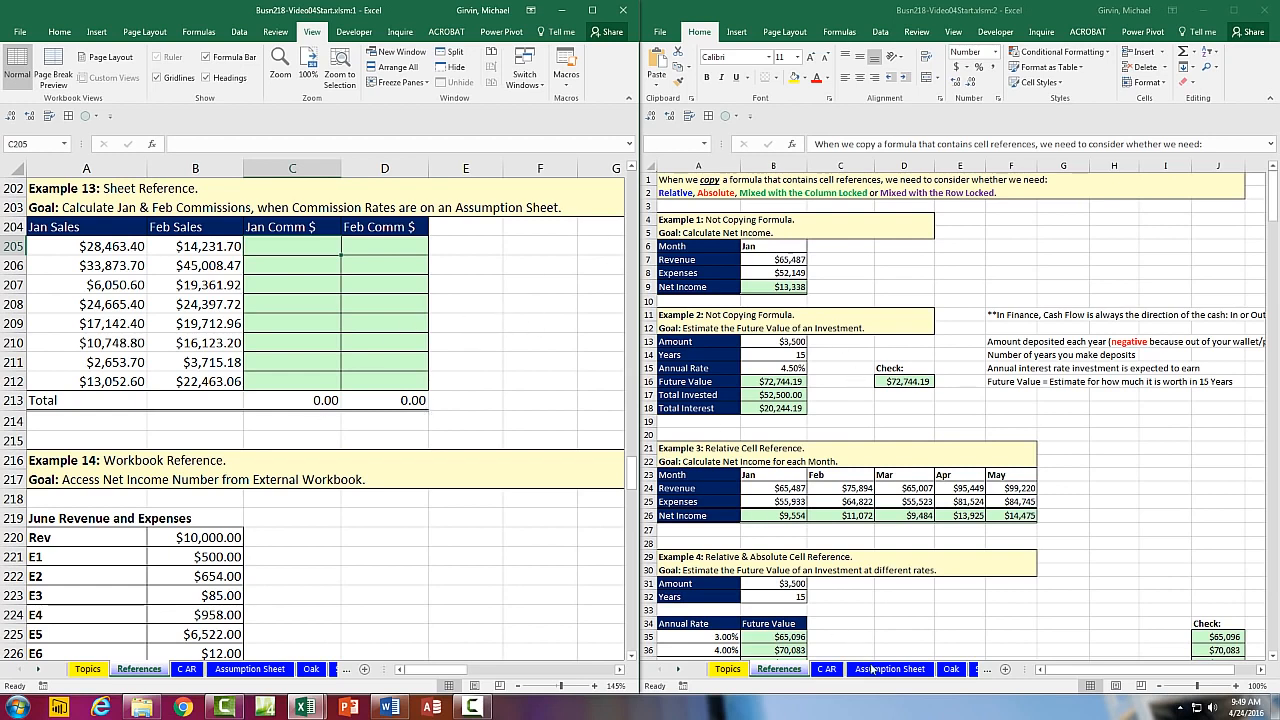
{"action": "left_click", "coordinate": [877, 670]}
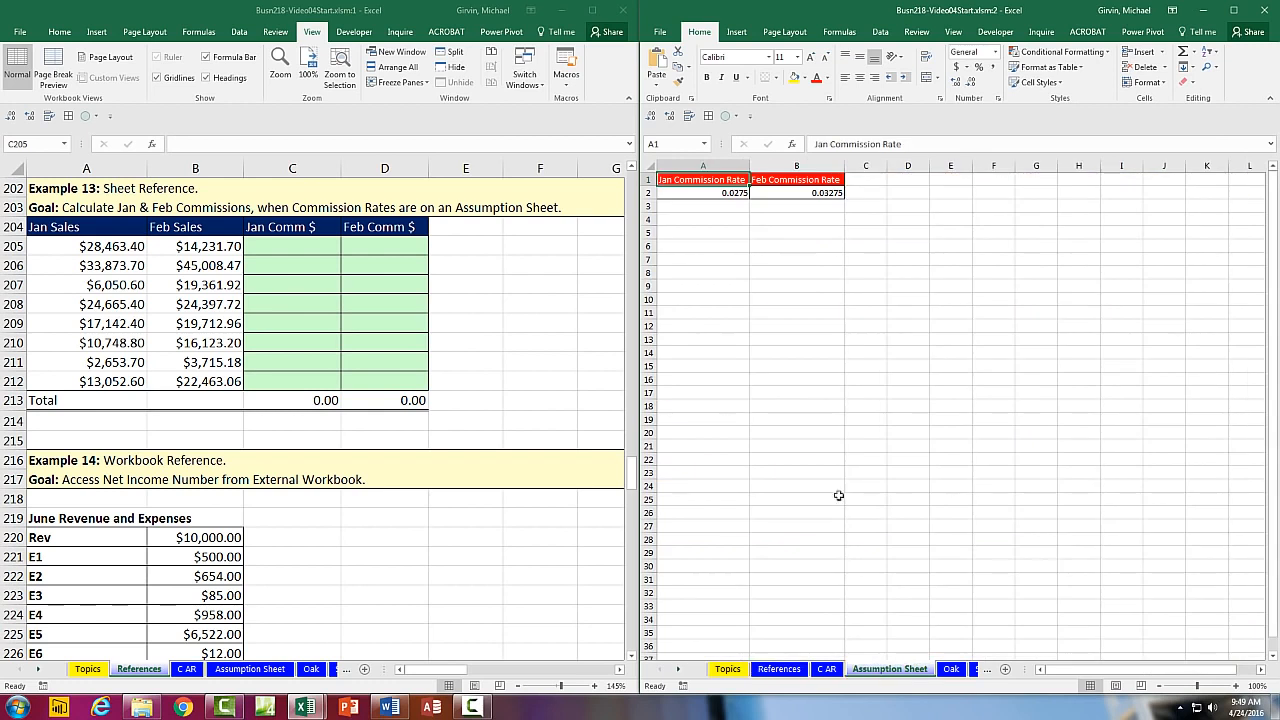
{"action": "scroll", "coordinate": [790, 389], "scroll_direction": "up", "scroll_amount": 6, "text": "ctrl"}
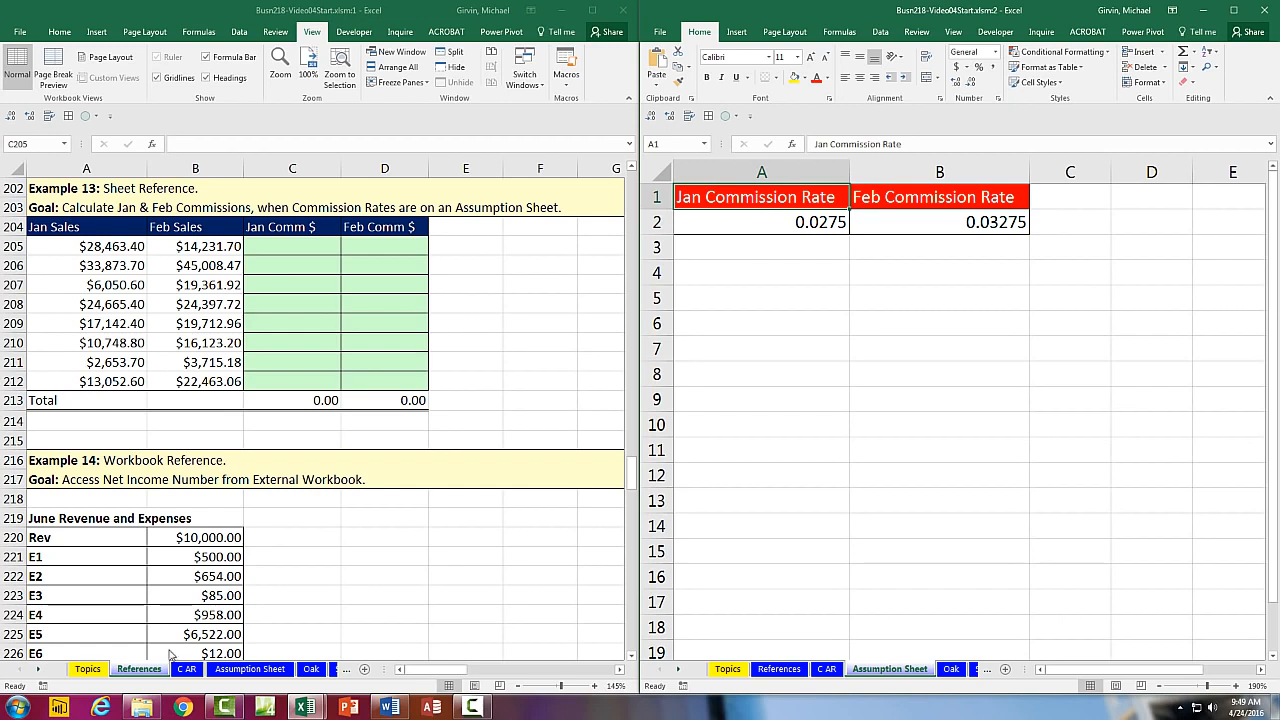
- Enter =A205*'Assumption Sheet'!A$2 in C205 to calculate the Jan commission with the row of the rate reference locked
{"action": "left_click", "coordinate": [280, 247]}
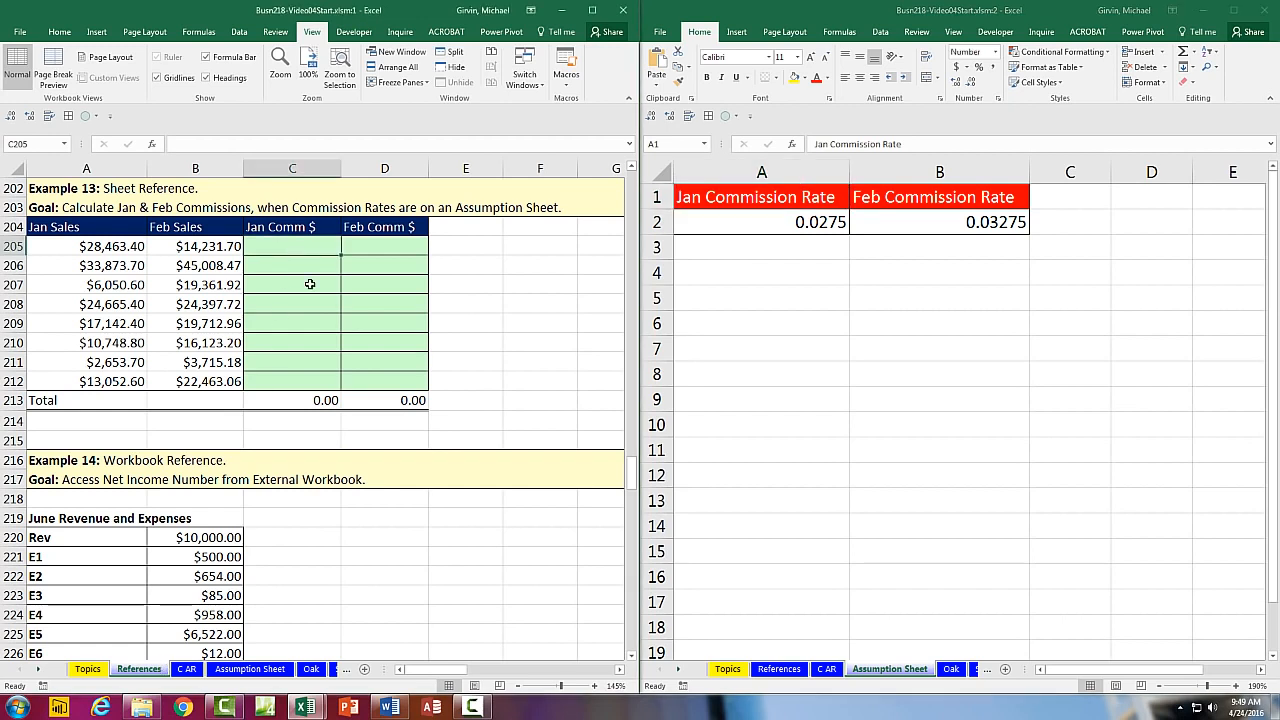
{"action": "type", "text": "="}
{"action": "left_click", "coordinate": [122, 246]}
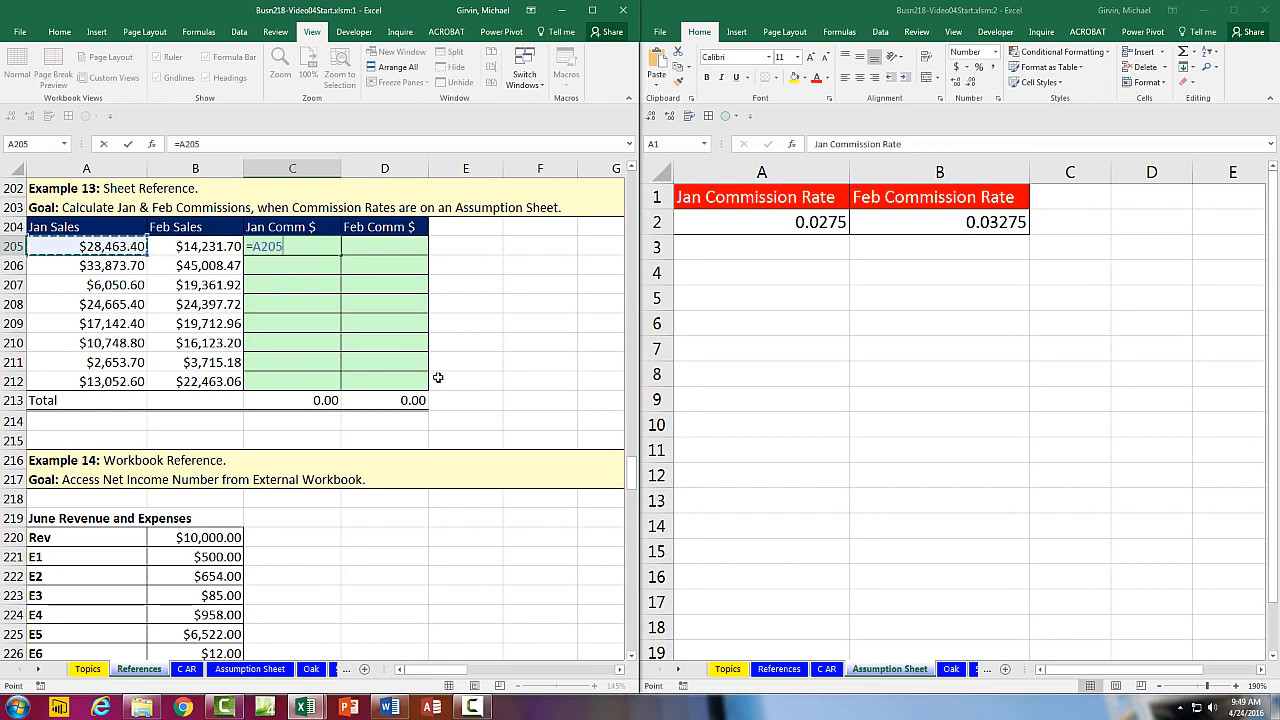
{"action": "type", "text": "*"}
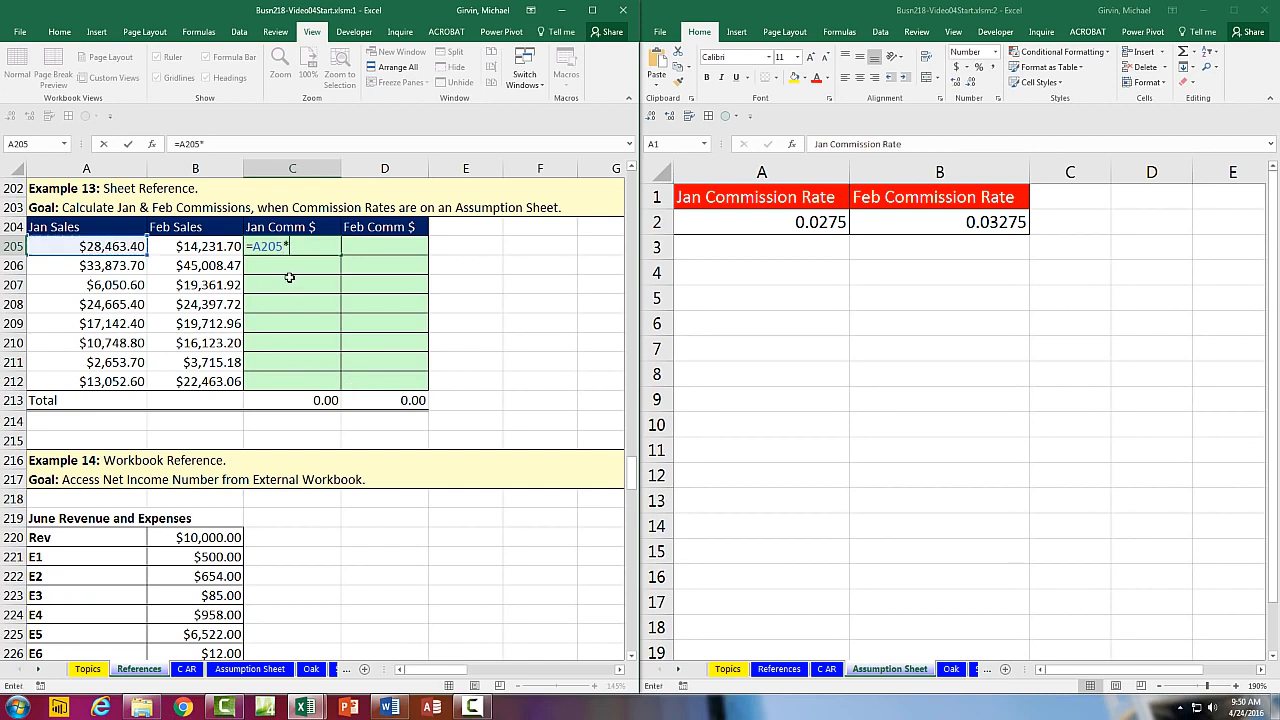
{"action": "left_click", "coordinate": [774, 224]}
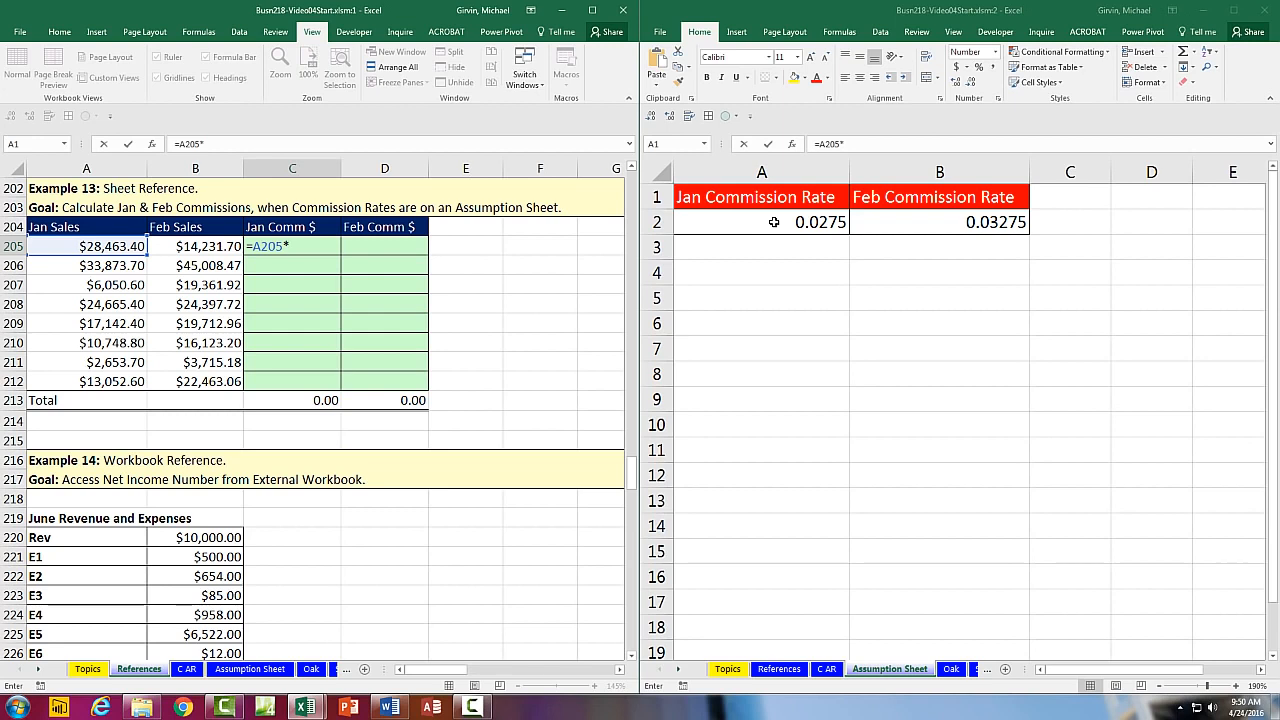
{"action": "left_click", "coordinate": [774, 222]}
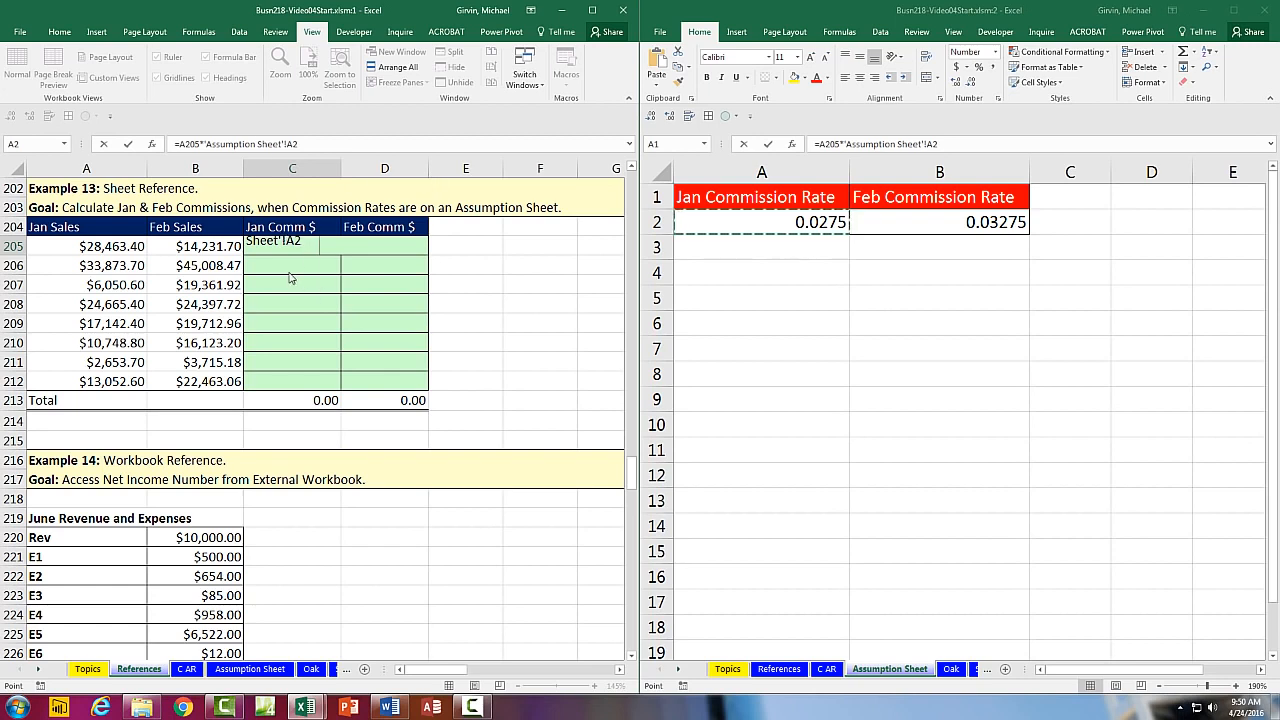
{"action": "key", "text": "ctrl+Return"}
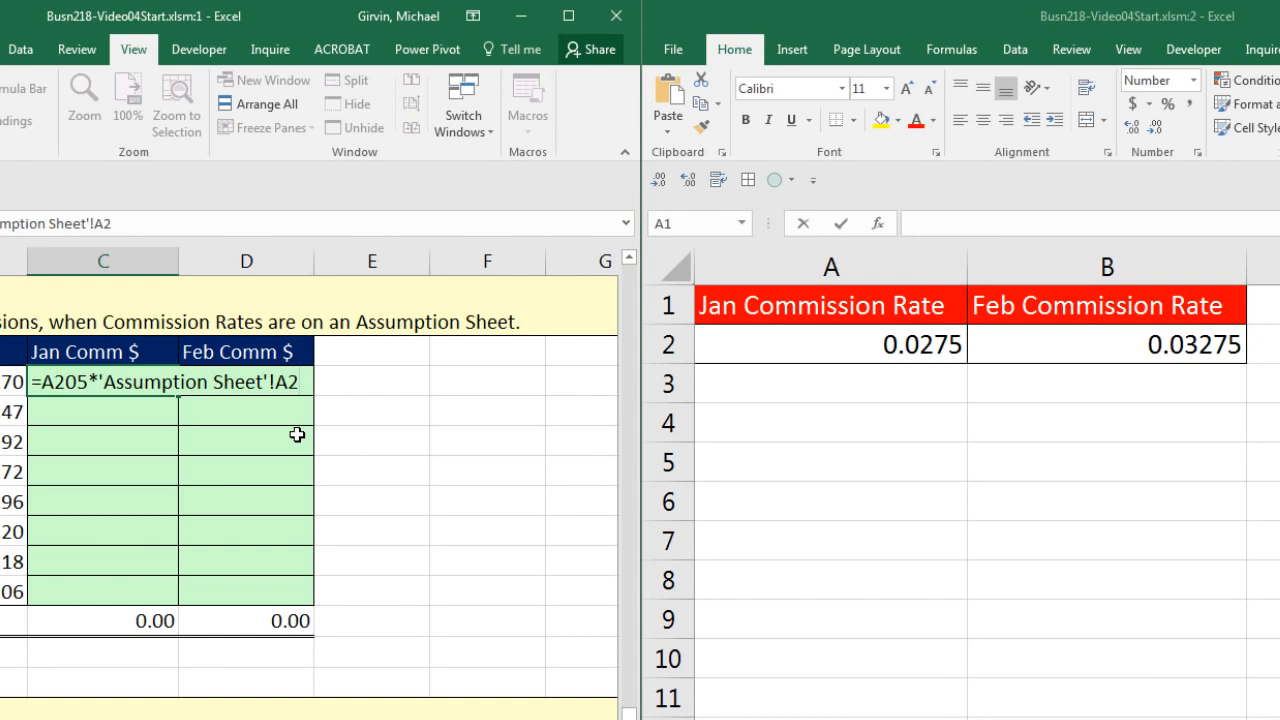
{"action": "key", "text": "F4"}
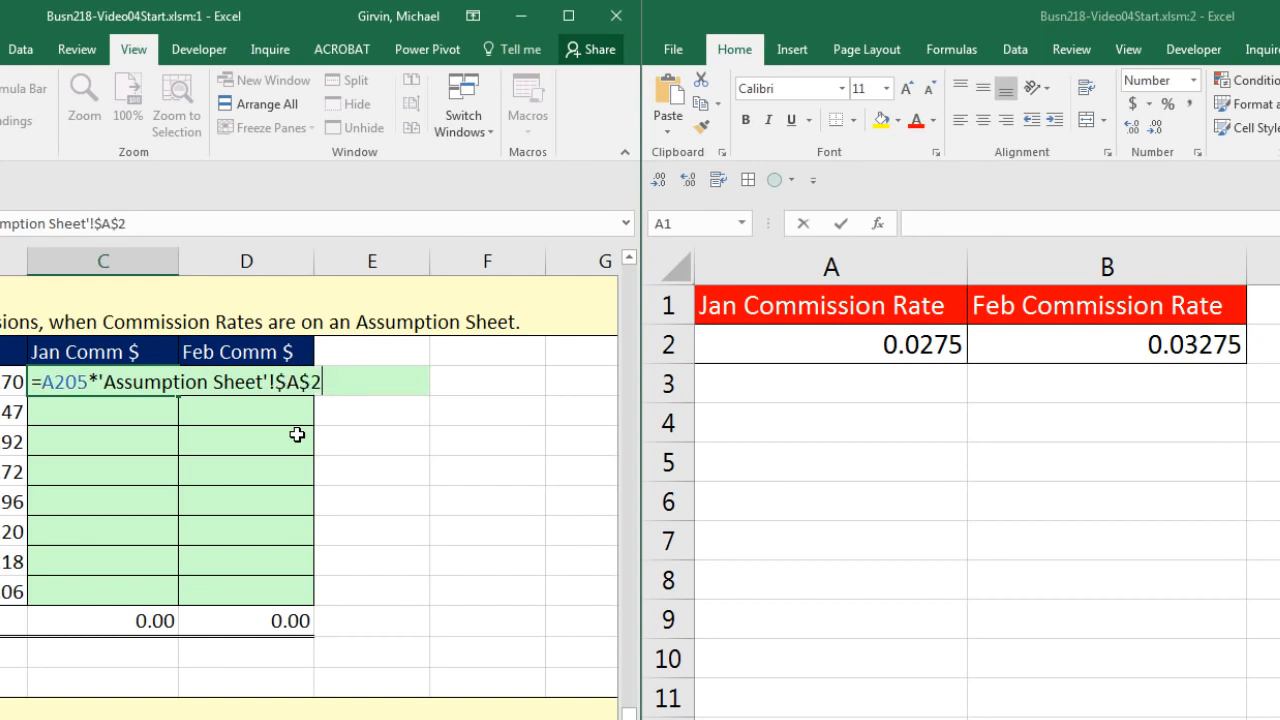
{"action": "key", "text": "F4"}
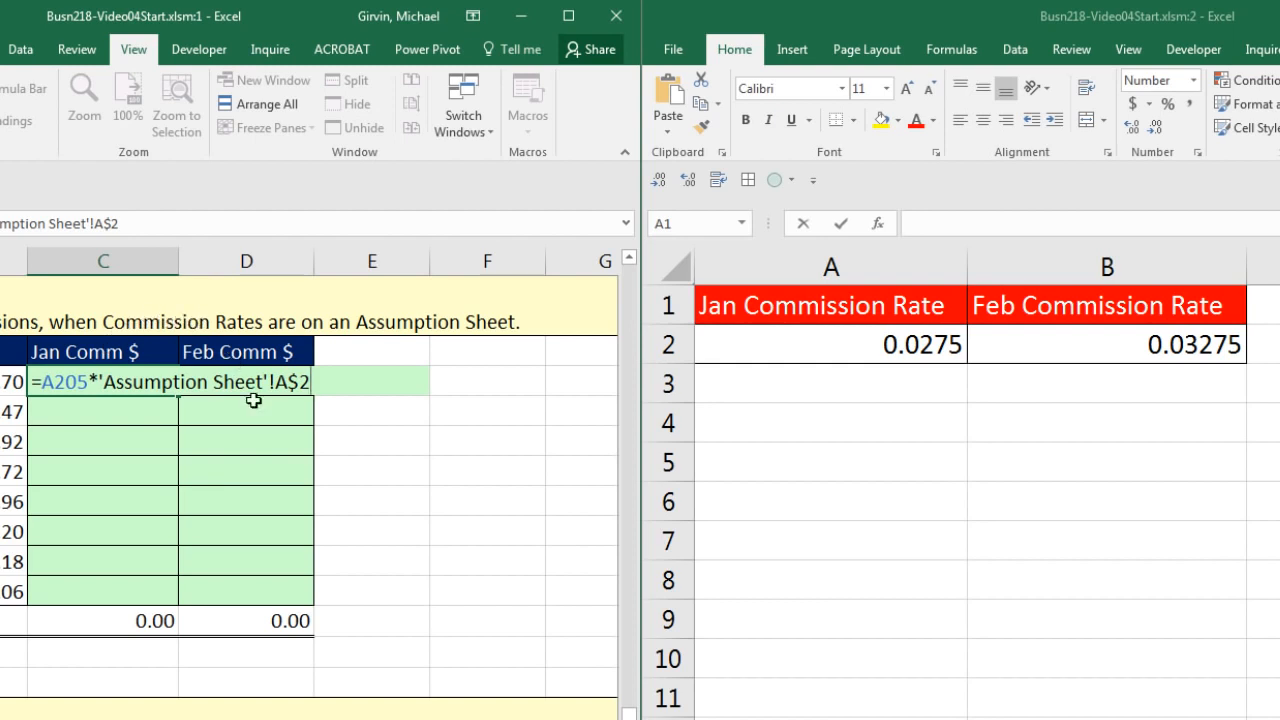
{"action": "key", "text": "ctrl+Return"}
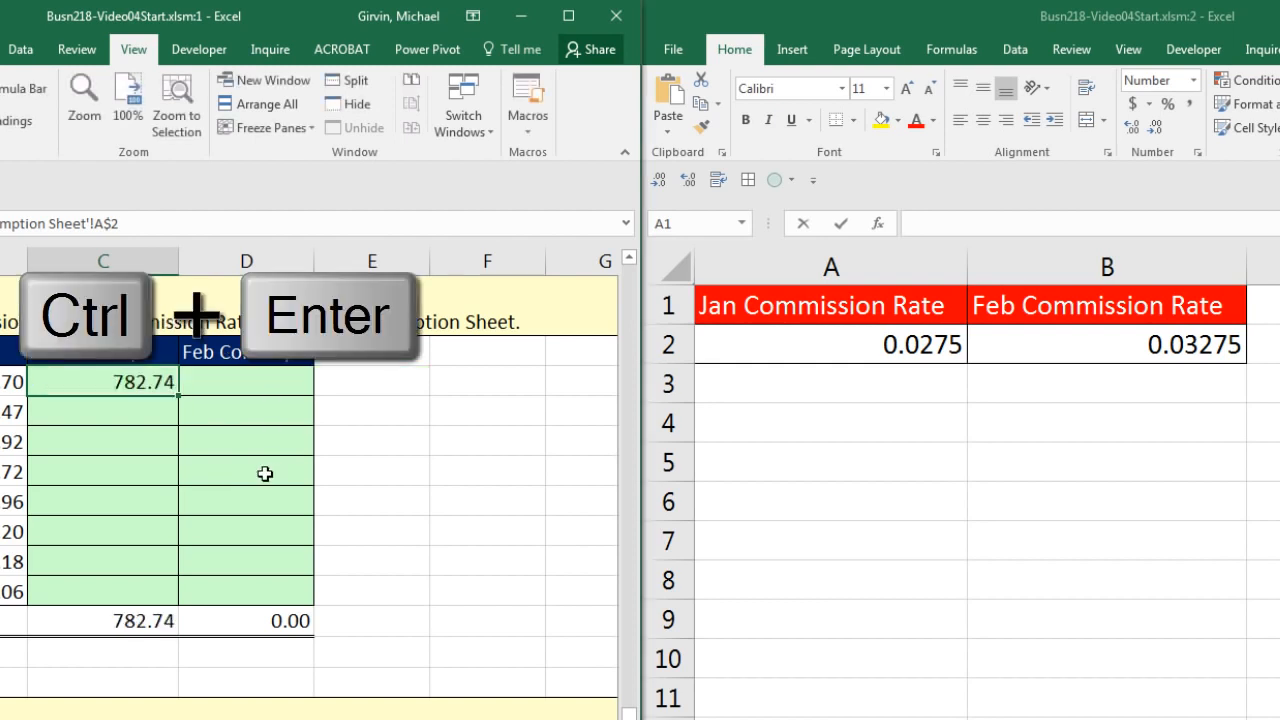
- Copy the commission formula from C205 across to D205 and down to row 212, and check the formula in D212
{"action": "left_click_drag", "start_coordinate": [178, 396], "coordinate": [293, 401]}
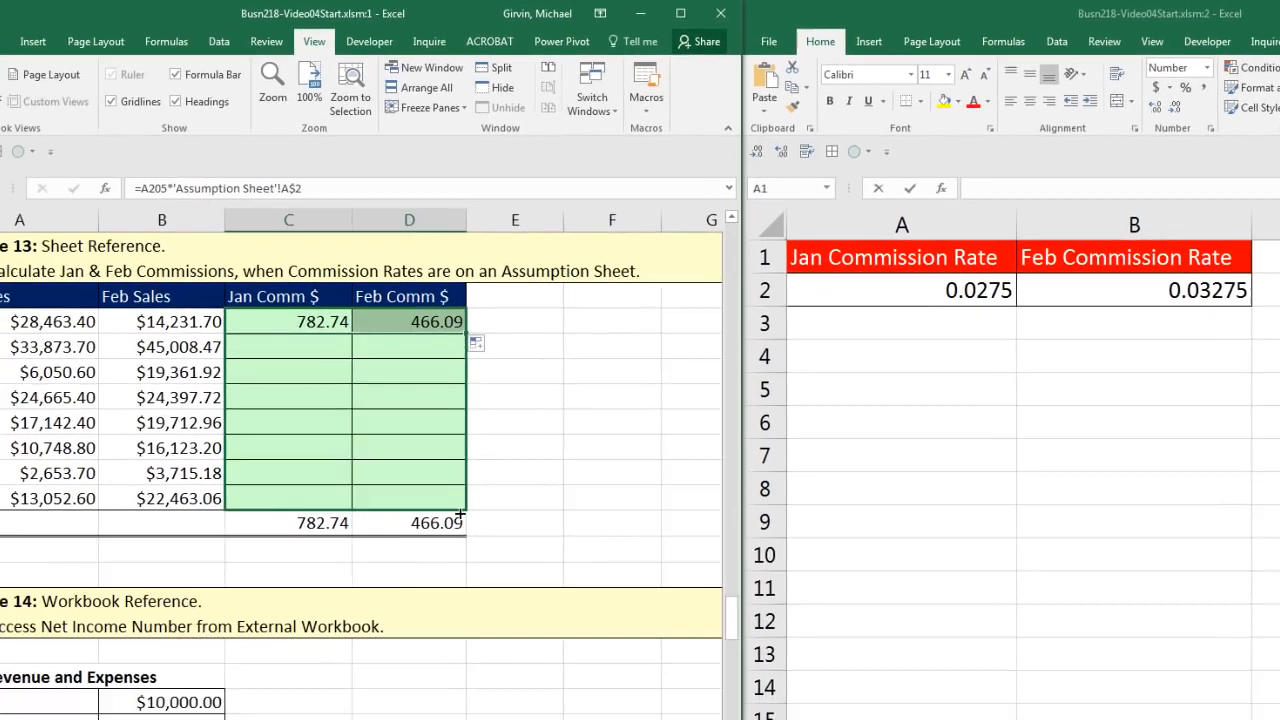
{"action": "double_click", "coordinate": [461, 513]}
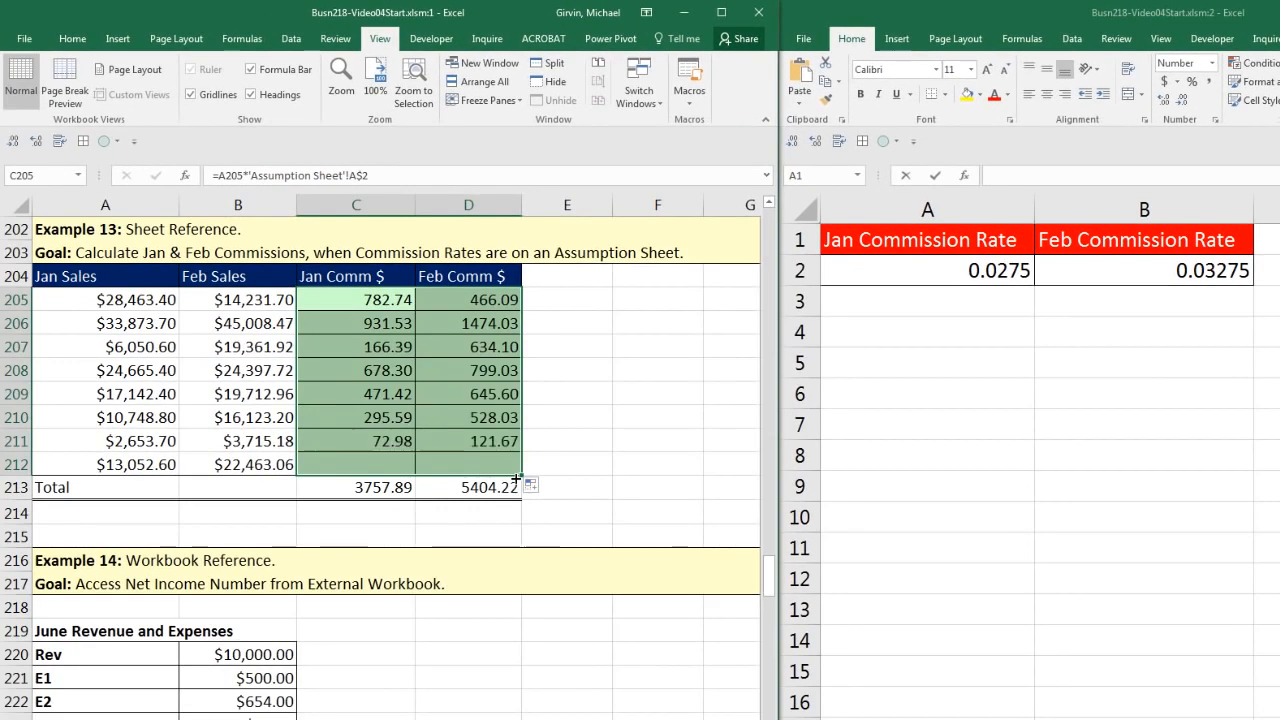
{"action": "left_click", "coordinate": [409, 499]}
{"action": "key", "text": "F2"}
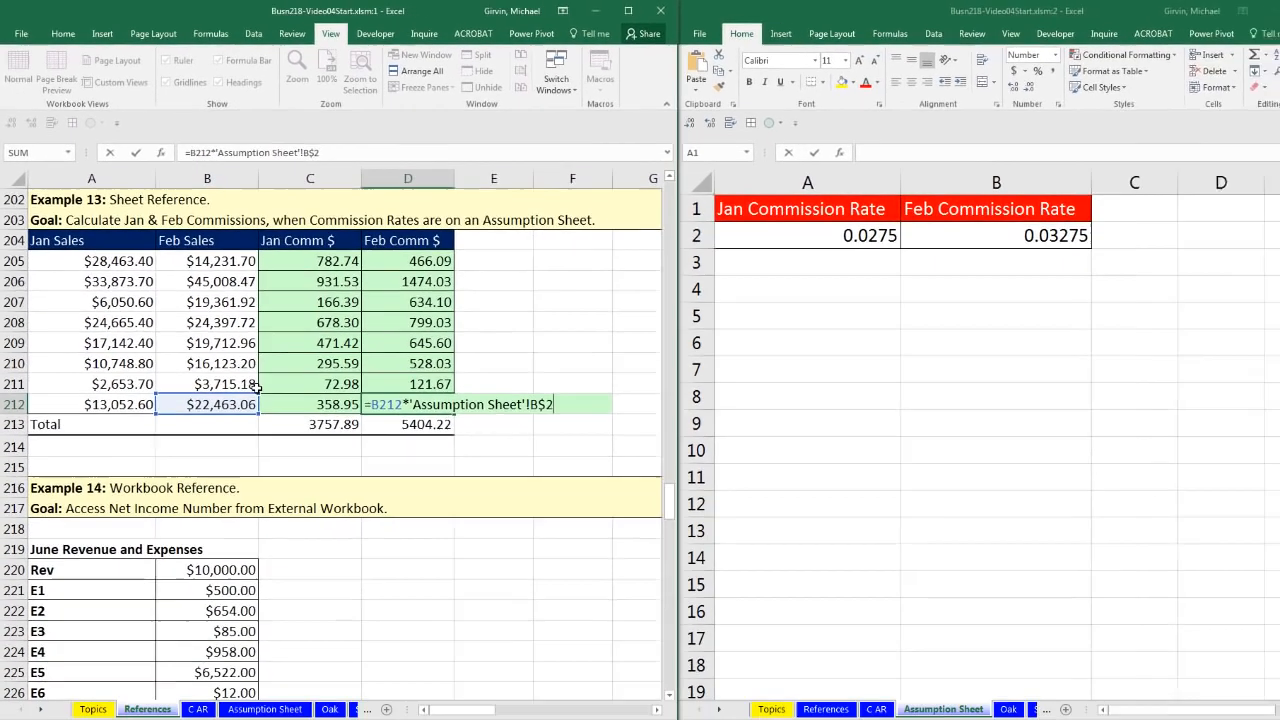
{"action": "key", "text": "ctrl+Return"}
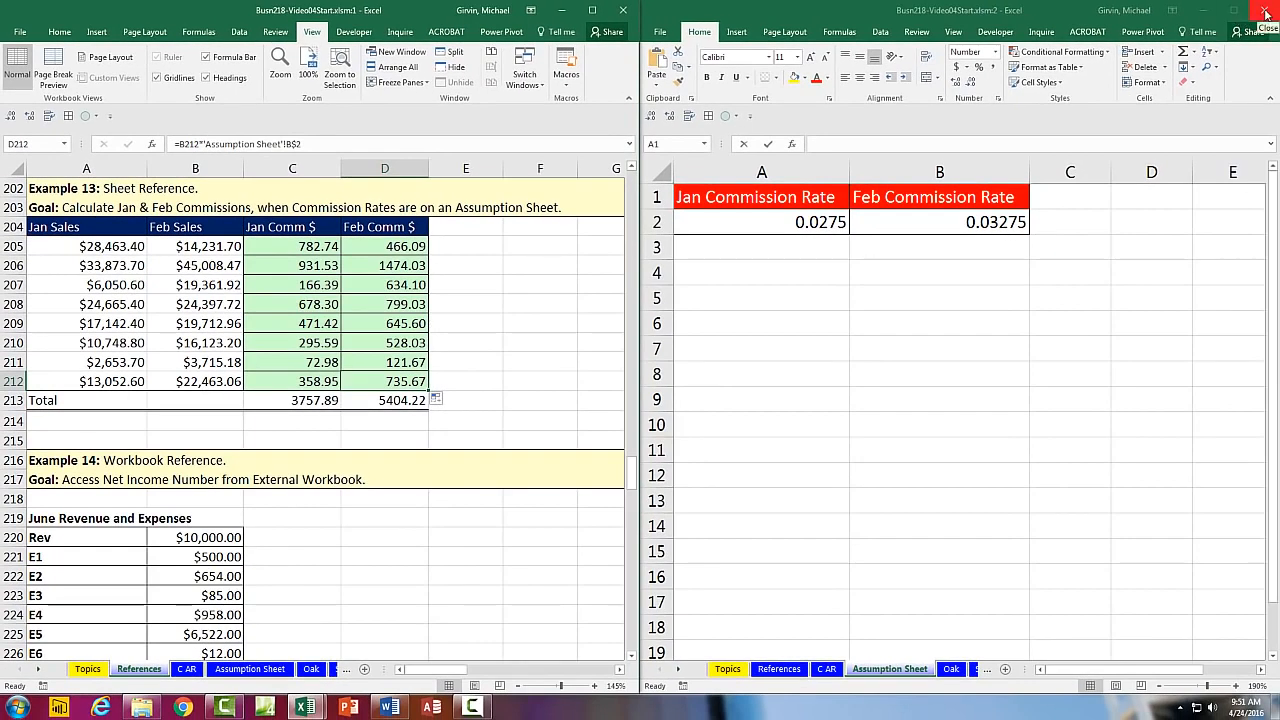
- Close the second workbook window and maximize the remaining one showing the References sheet
{"action": "left_click", "coordinate": [1266, 12]}
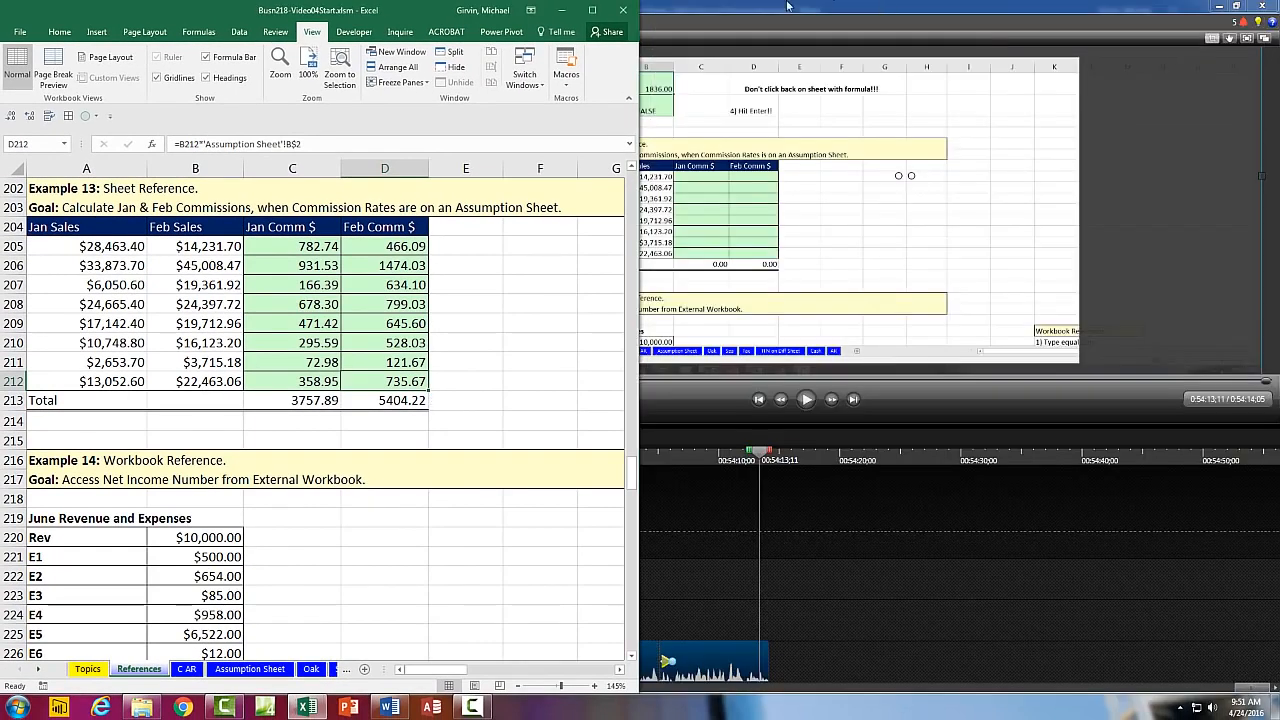
{"action": "left_click", "coordinate": [472, 307]}
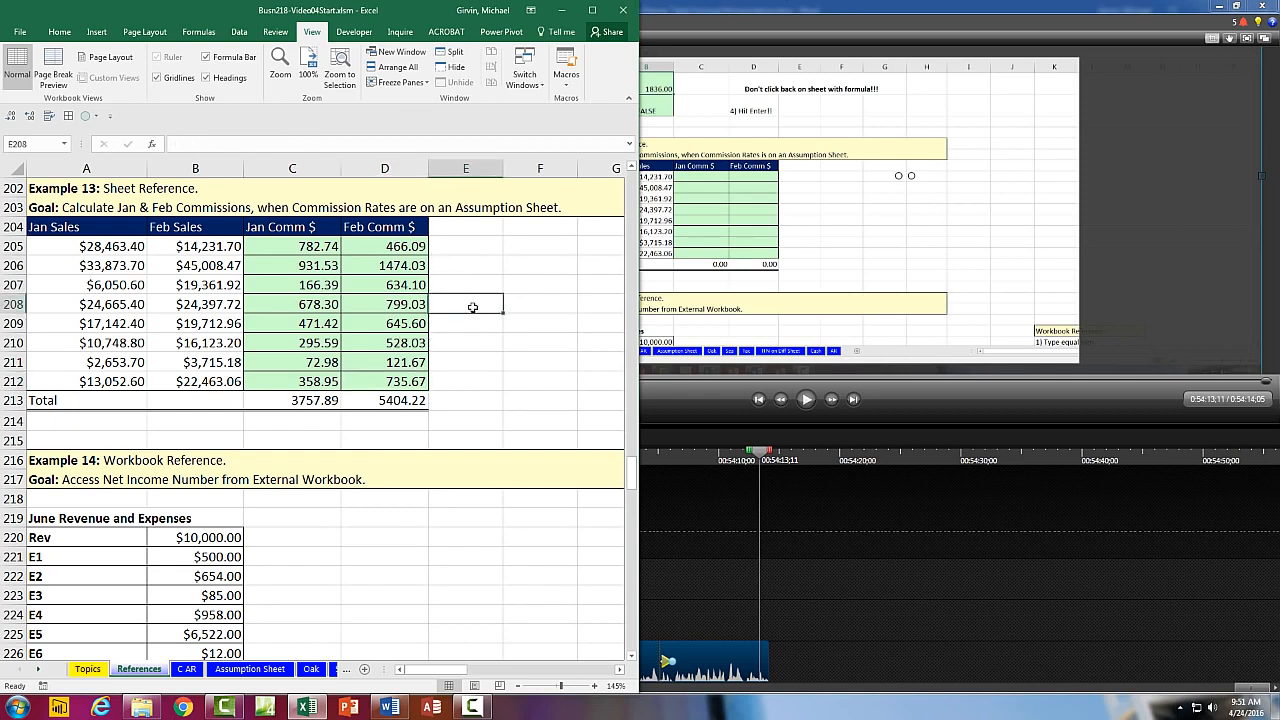
{"action": "key", "text": "super+Up"}
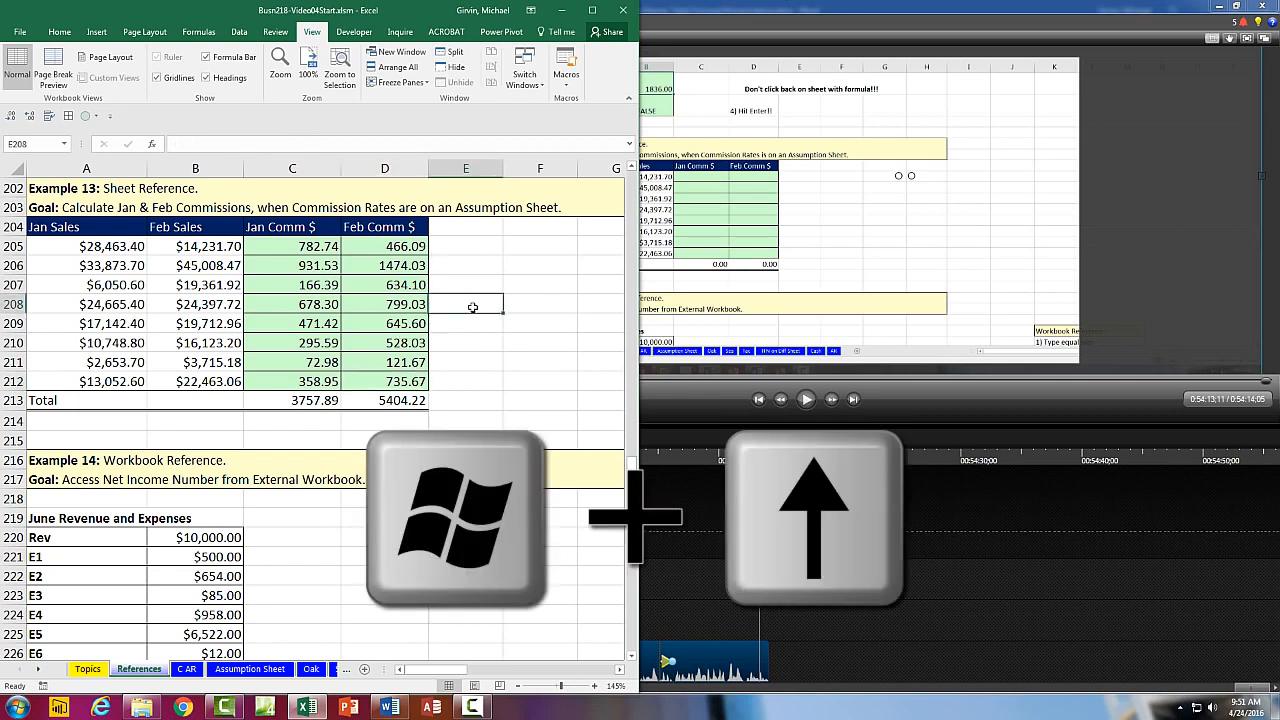
{"action": "key", "text": "super+Up"}
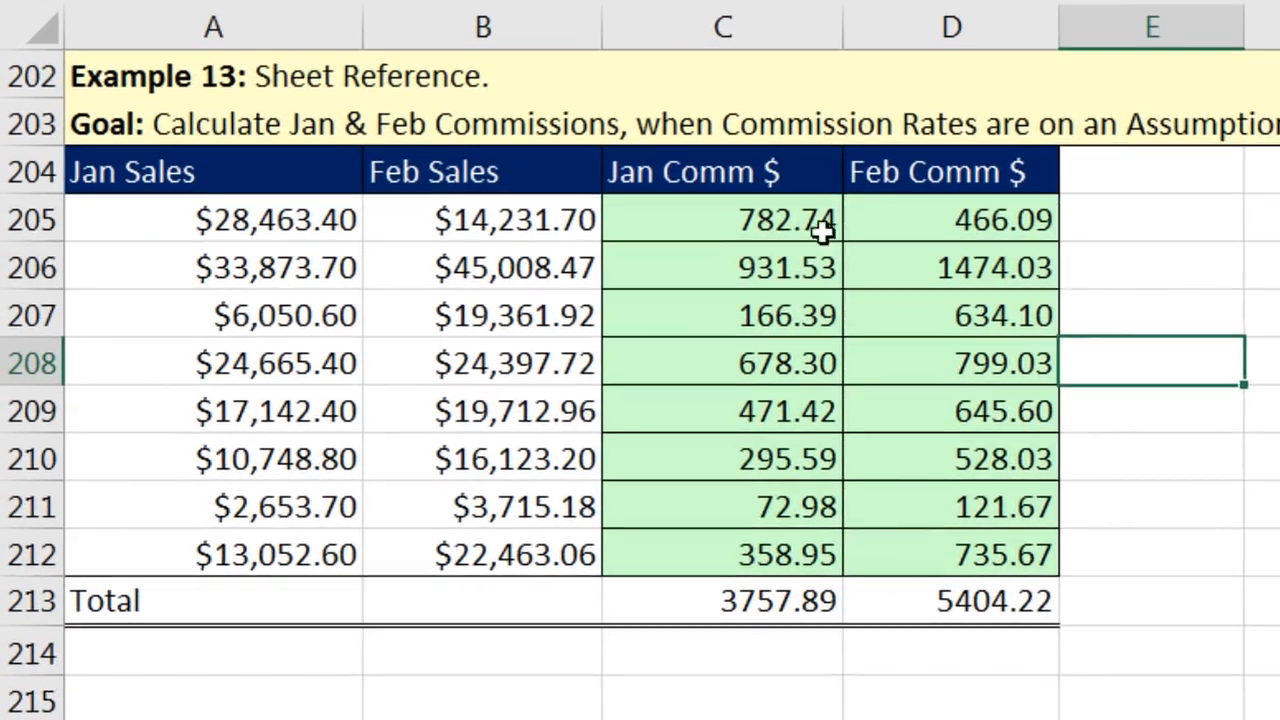
- Wrap the formula in C205 in ROUND with two digits, as =ROUND(A205*'Assumption Sheet'!A$2,2)
{"action": "left_click", "coordinate": [331, 249]}
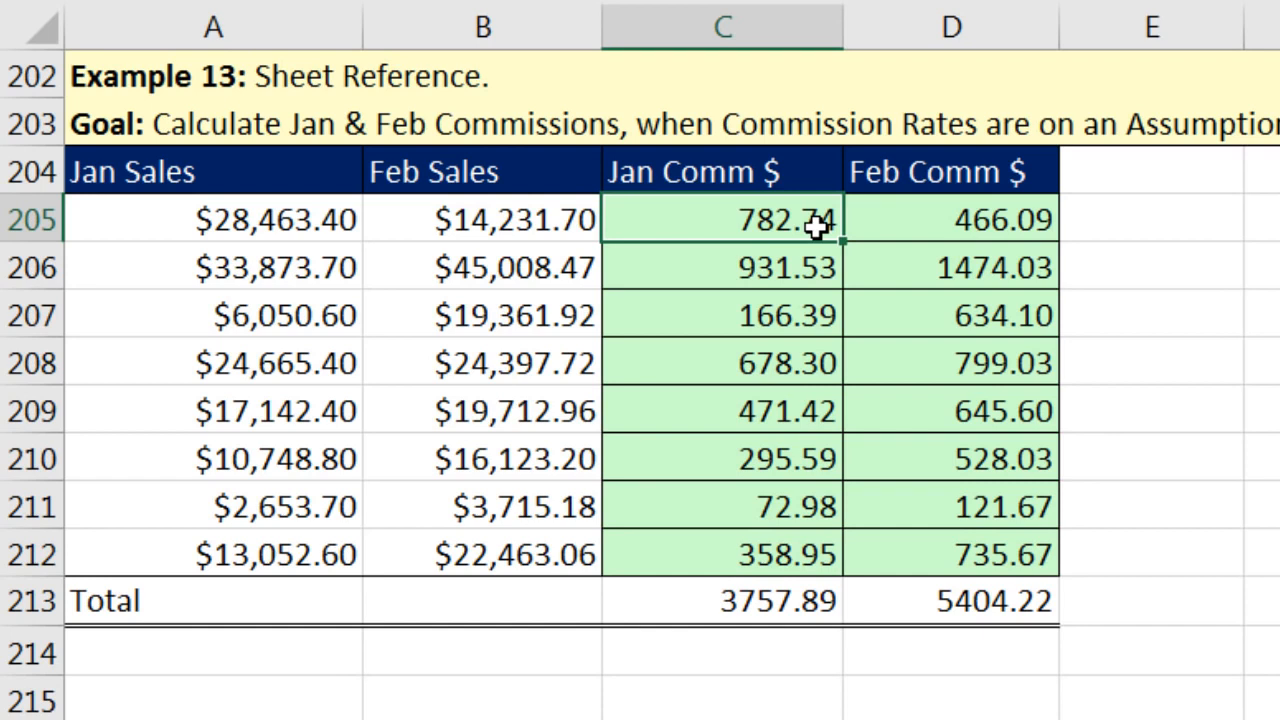
{"action": "key", "text": "F2"}
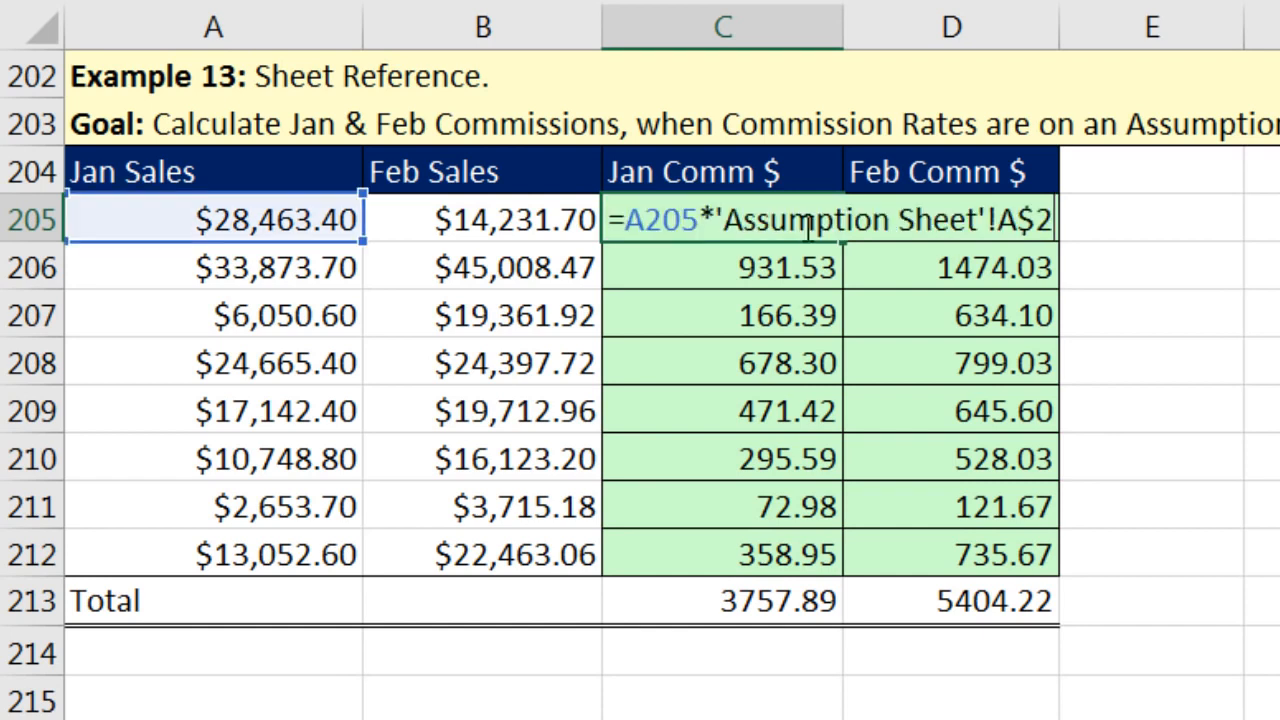
{"action": "left_click", "coordinate": [627, 220]}
{"action": "type", "text": "r"}
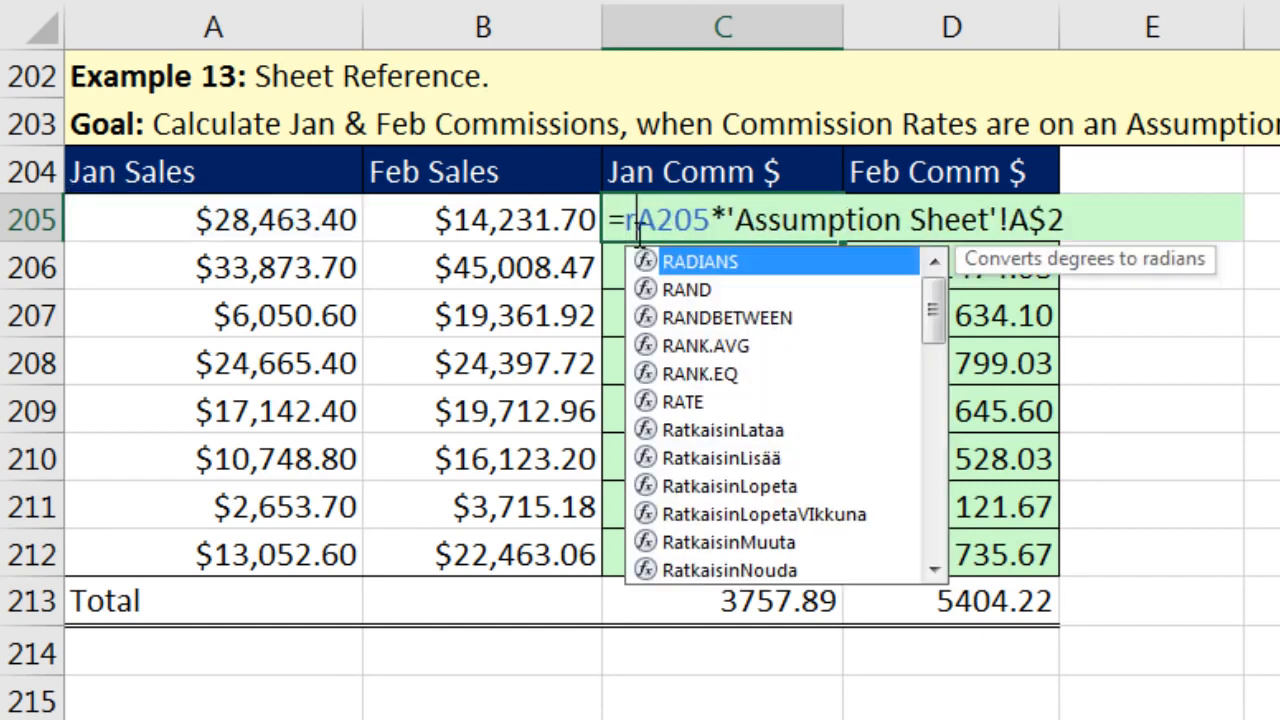
{"action": "type", "text": "ound"}
{"action": "key", "text": "Tab"}
{"action": "left_click", "coordinate": [1196, 220]}
{"action": "type", "text": ",2)"}
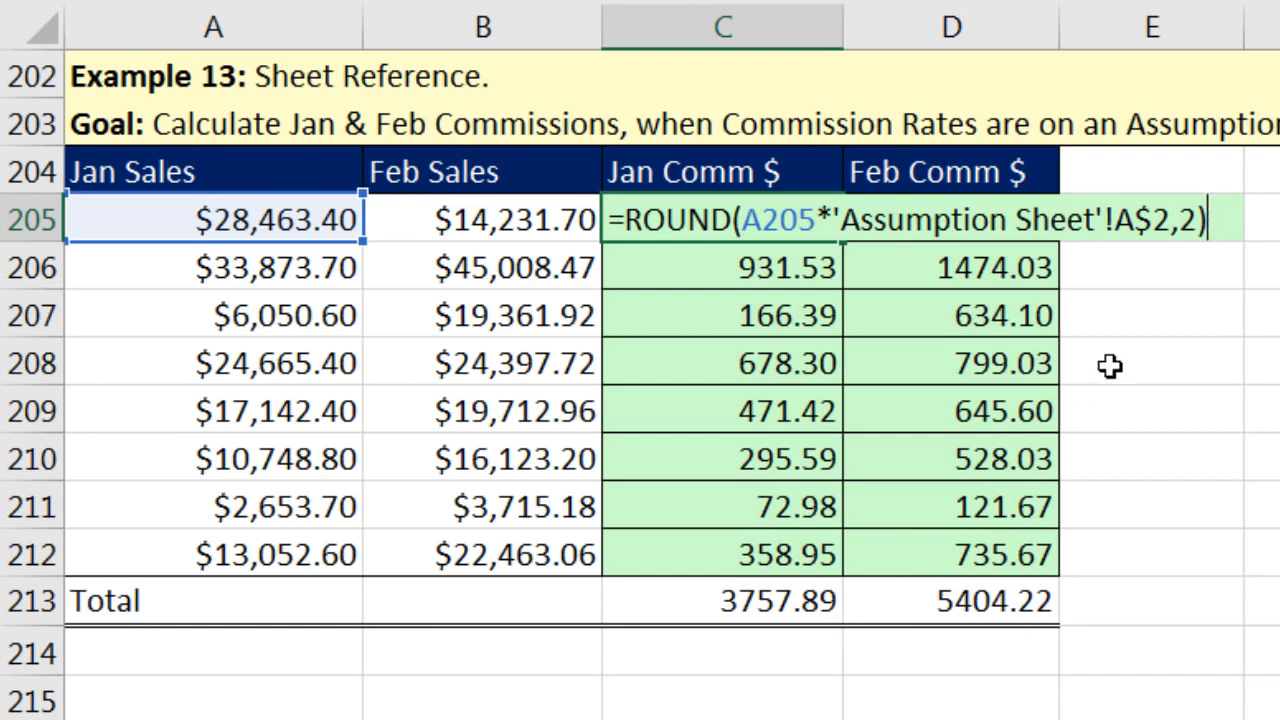
{"action": "key", "text": "ctrl+Return"}
- Copy the rounded commission formula from C205 down to C212 and across to column D, and recheck the formula in C205
{"action": "left_click_drag", "start_coordinate": [842, 242], "coordinate": [836, 562]}
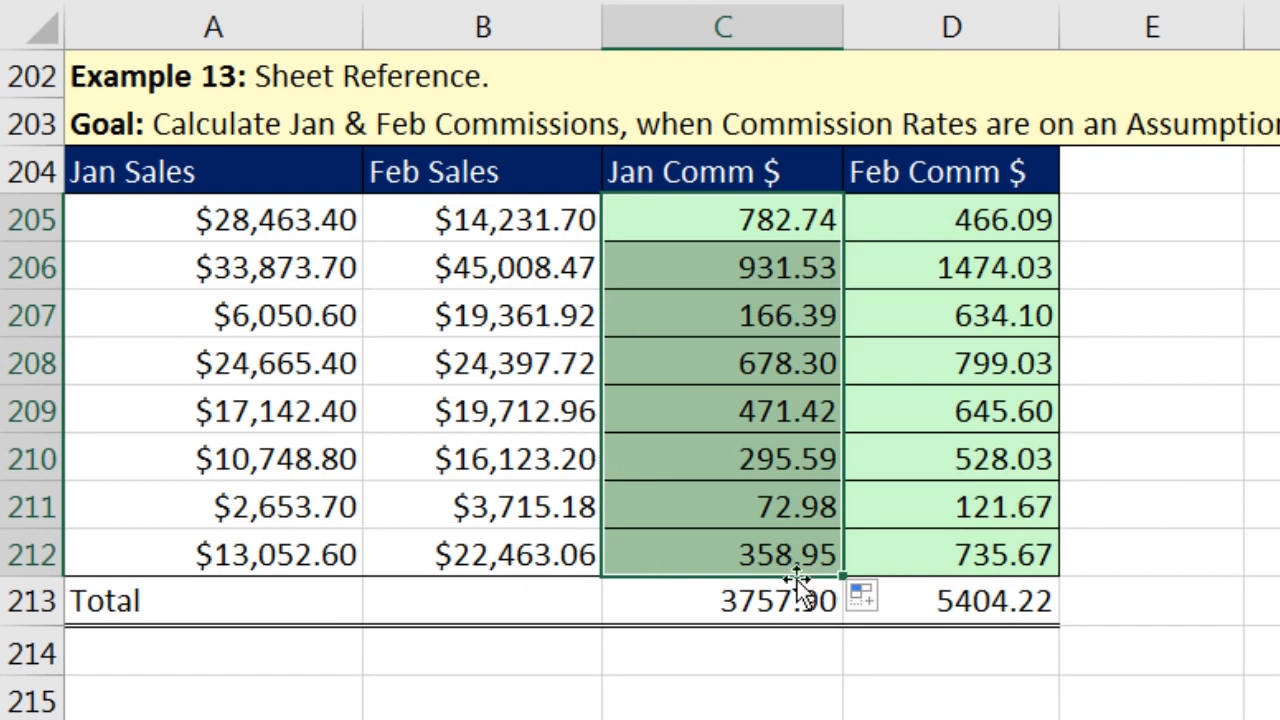
{"action": "left_click_drag", "start_coordinate": [840, 578], "coordinate": [1000, 580]}
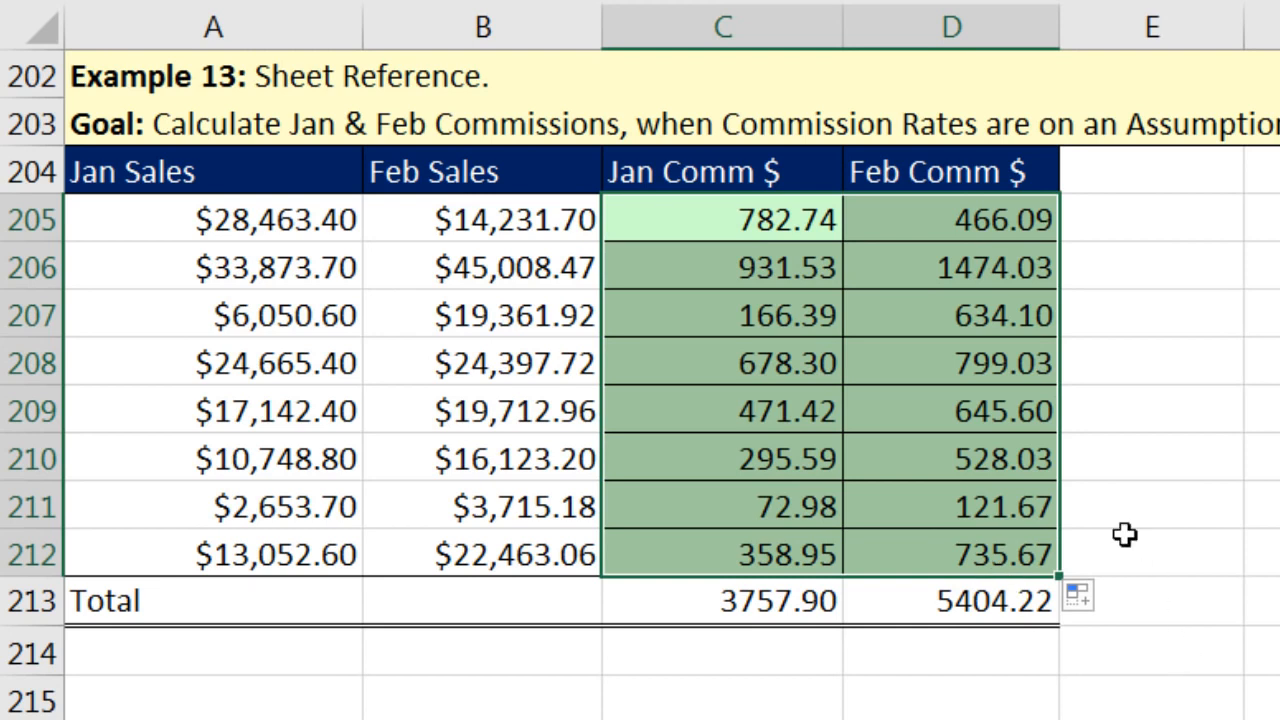
{"action": "double_click", "coordinate": [765, 222]}
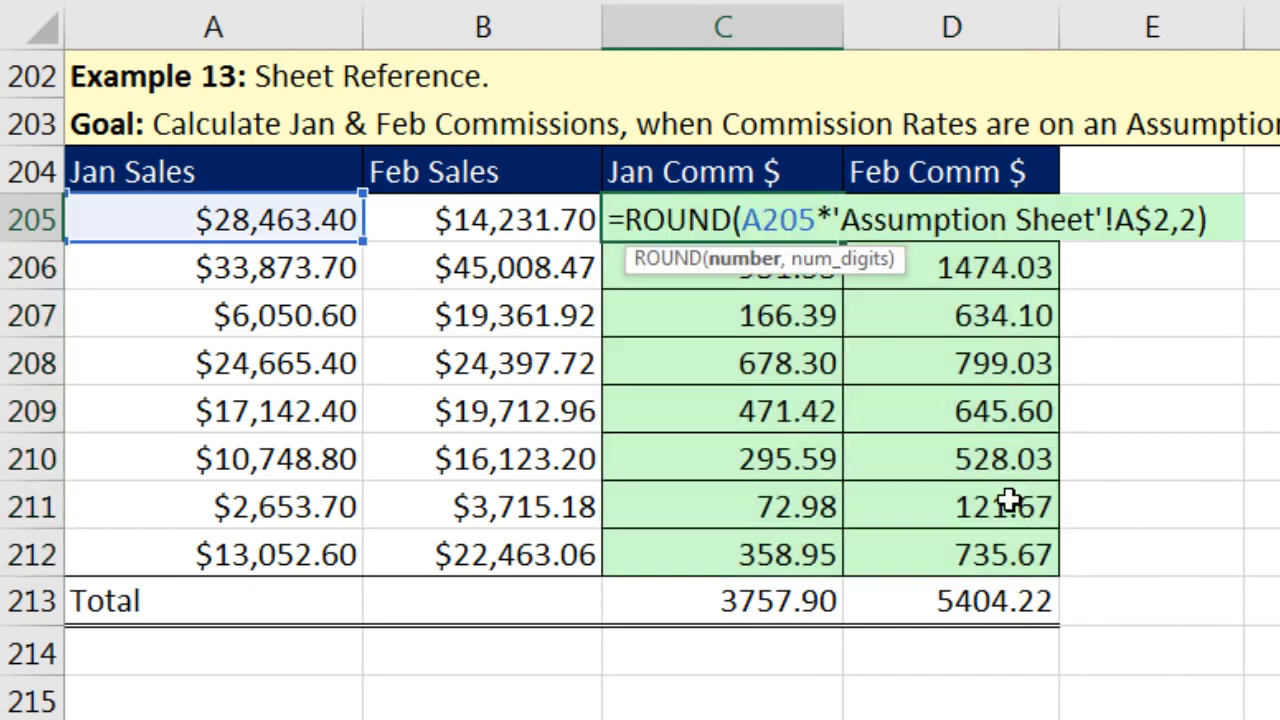
{"action": "key", "text": "Escape"}
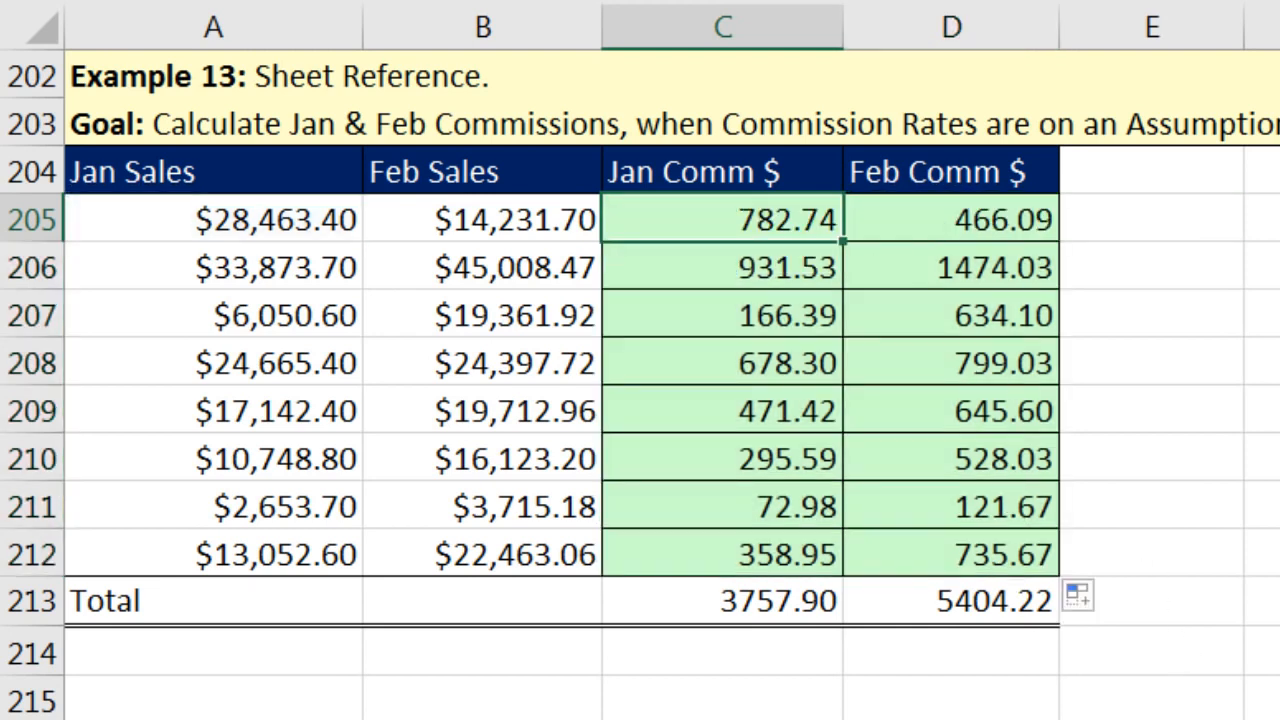
{"action": "scroll", "coordinate": [640, 400], "scroll_direction": "down", "scroll_amount": 1}
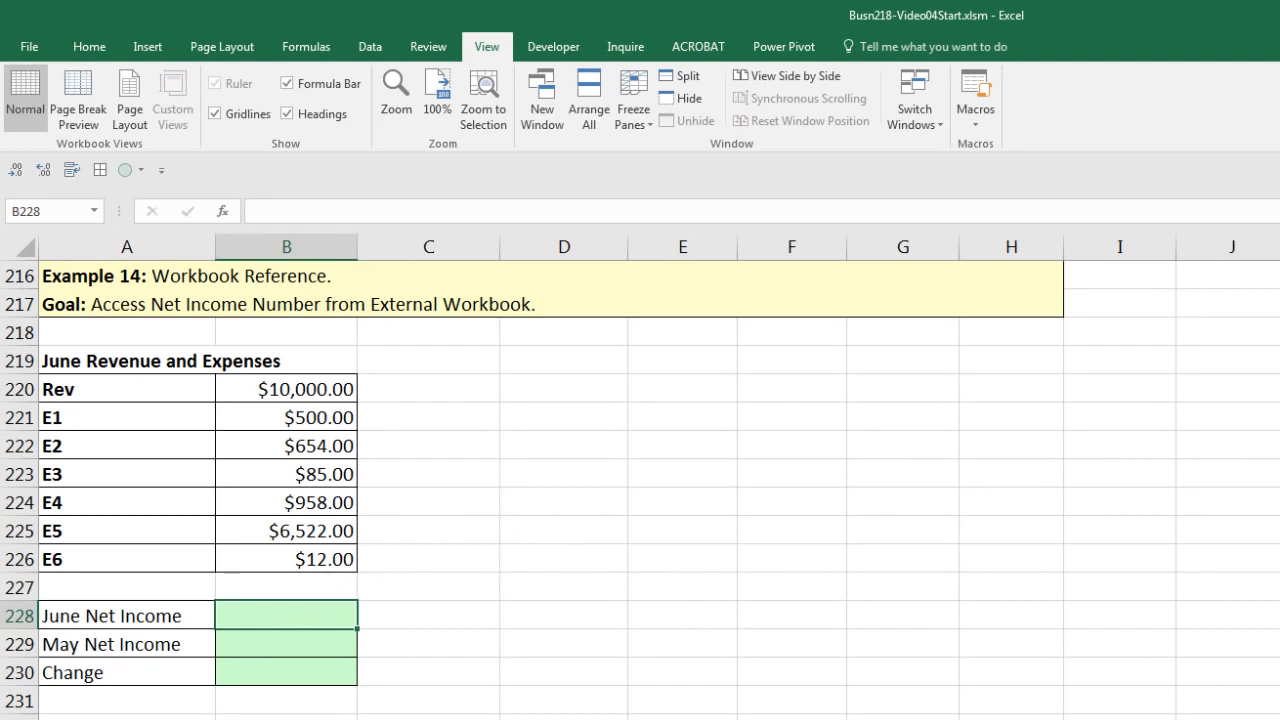
- Enter a workbook reference in B229 to the May net income in cell B10 of the May NI sheet in May Net Income.xlsx
{"action": "key", "text": "alt+Tab"}
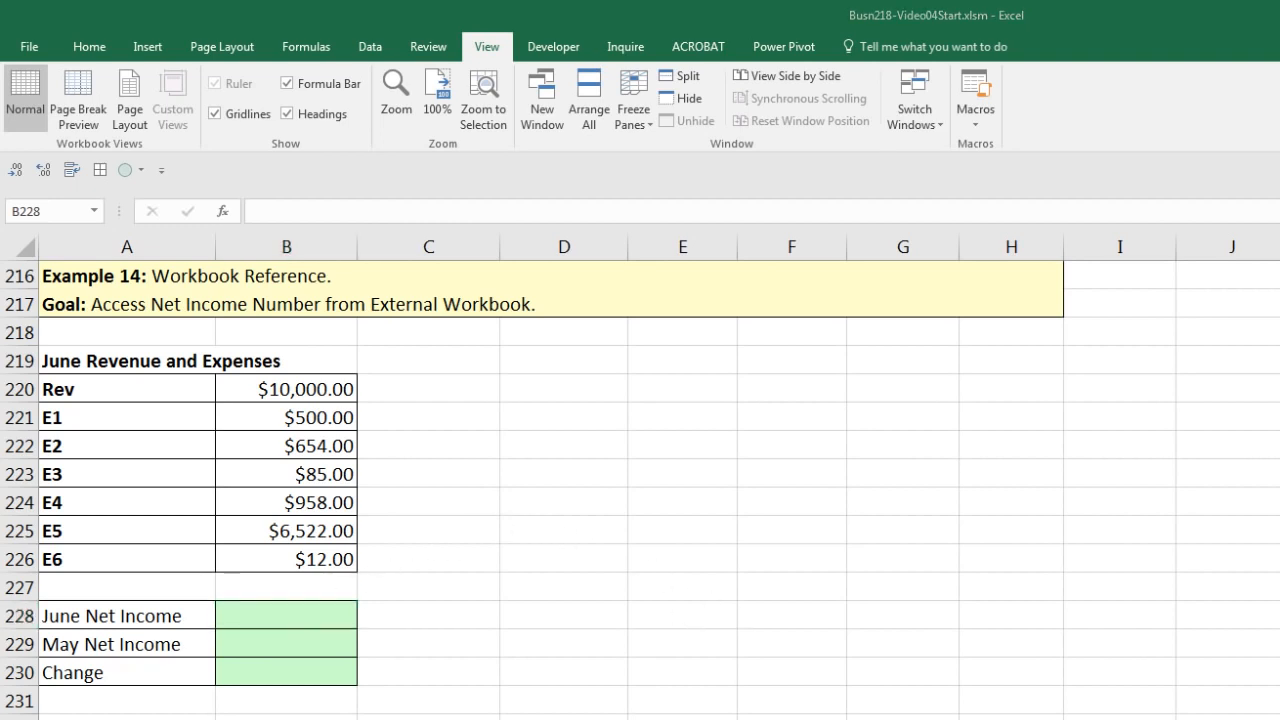
{"action": "key", "text": "alt+Tab"}
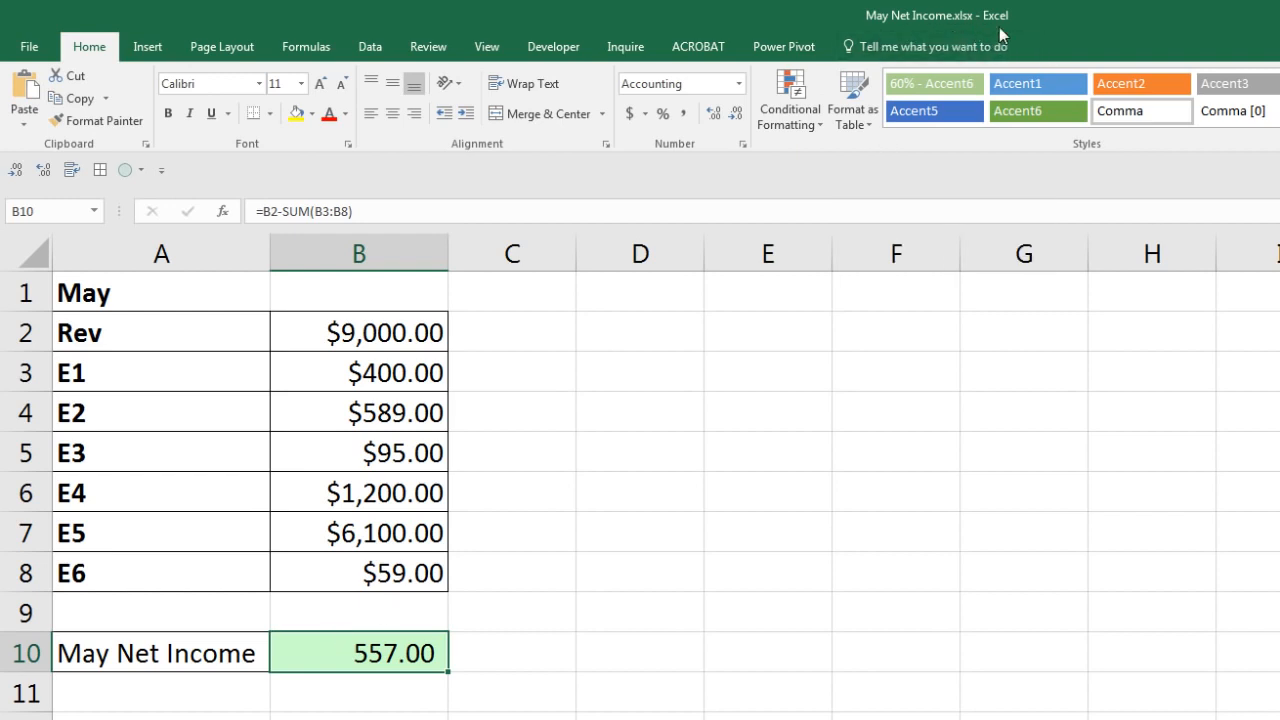
{"action": "key", "text": "ctrl+Tab"}
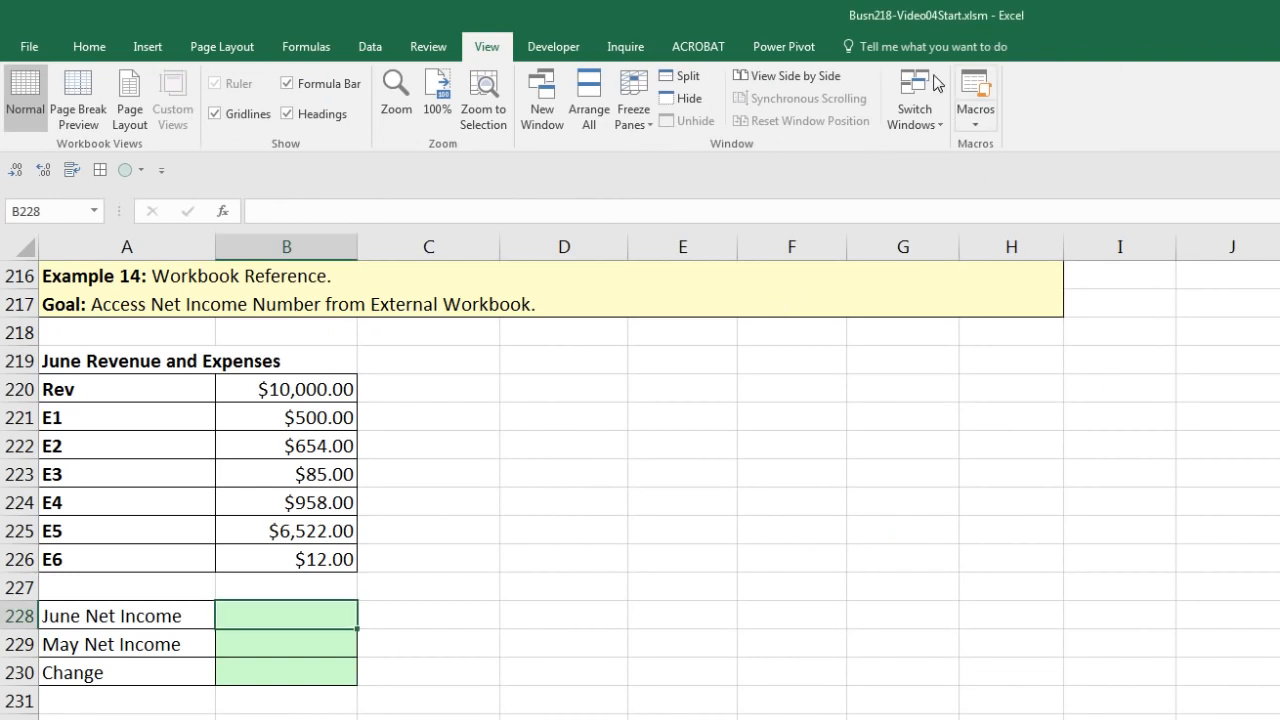
{"action": "left_click", "coordinate": [327, 642]}
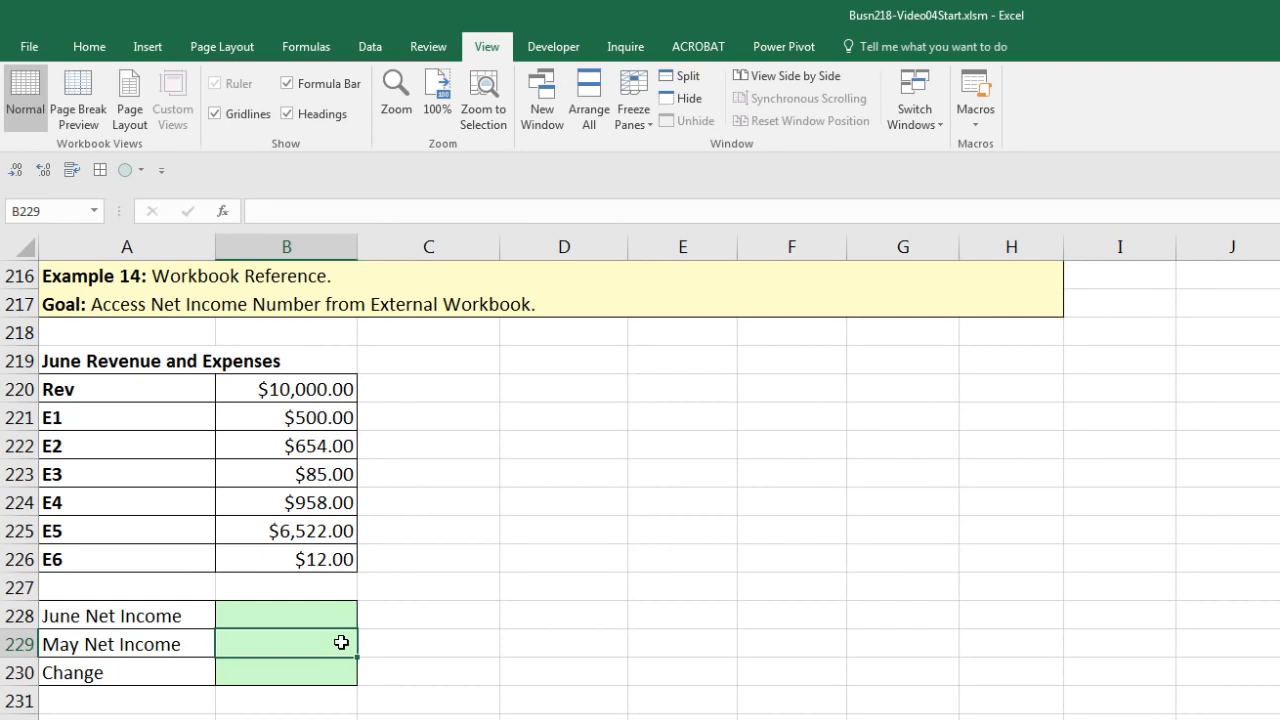
{"action": "type", "text": "="}
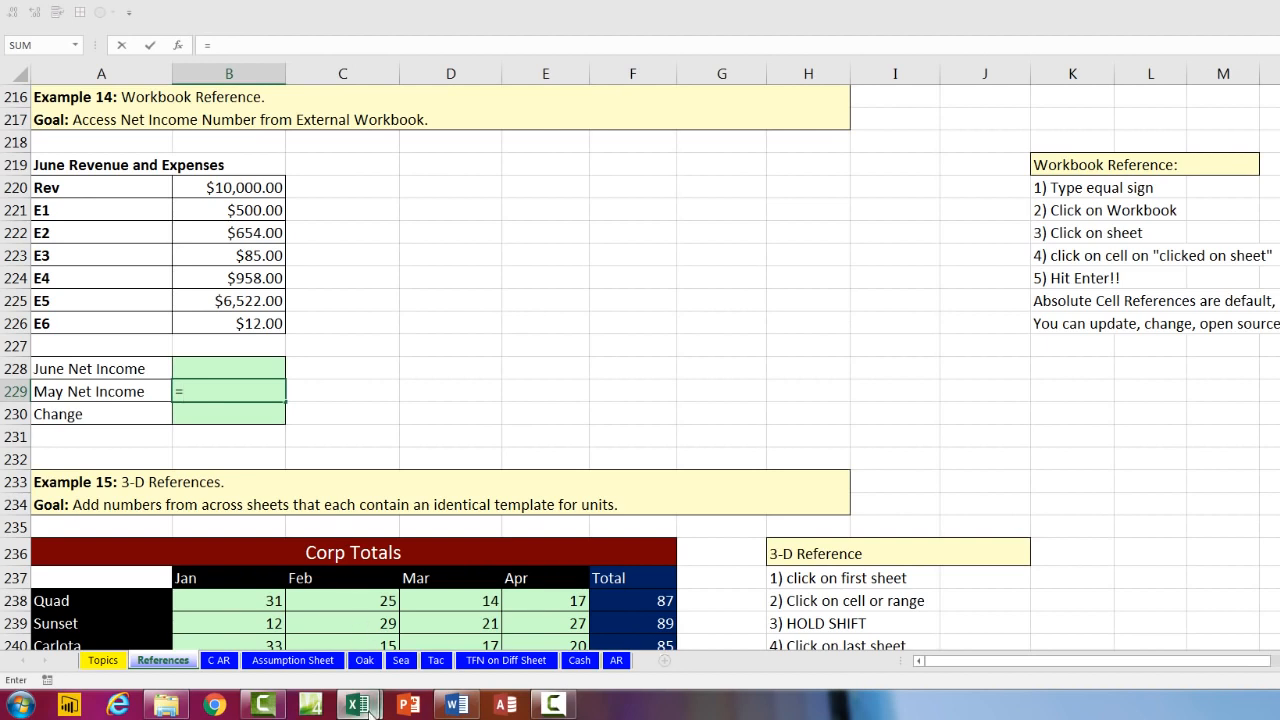
{"action": "mouse_move", "coordinate": [366, 708]}
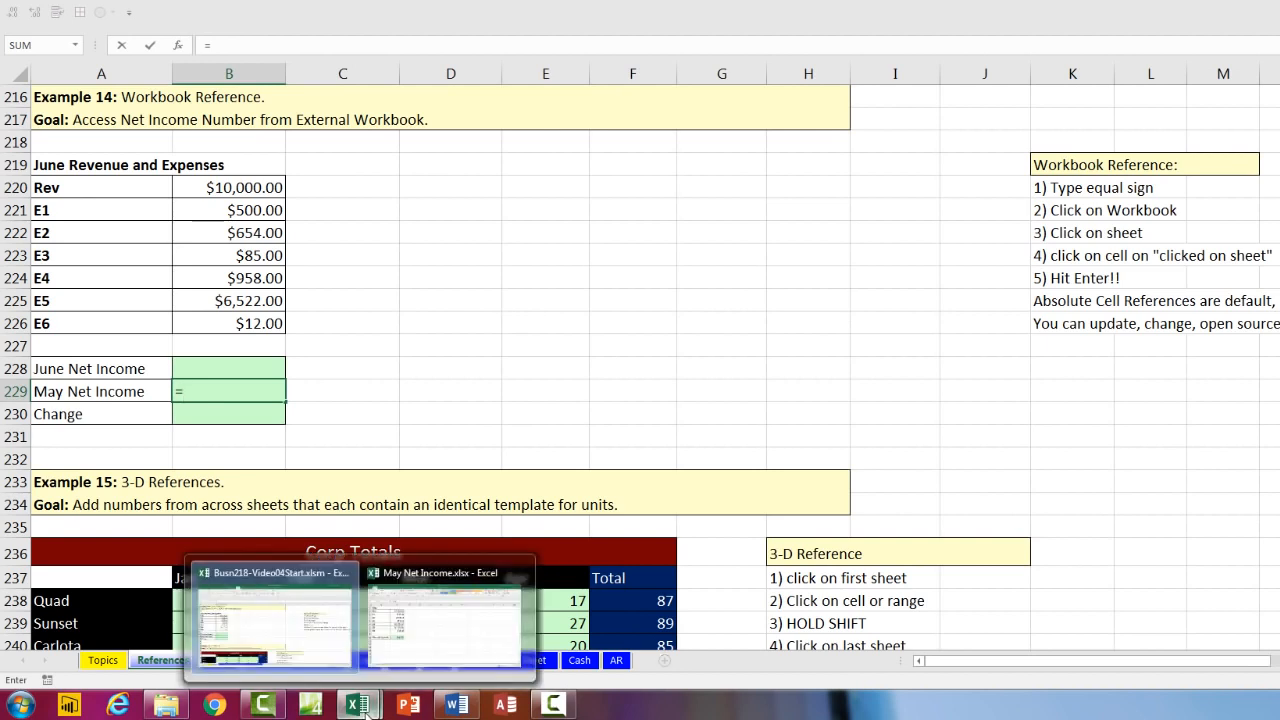
{"action": "mouse_move", "coordinate": [447, 653]}
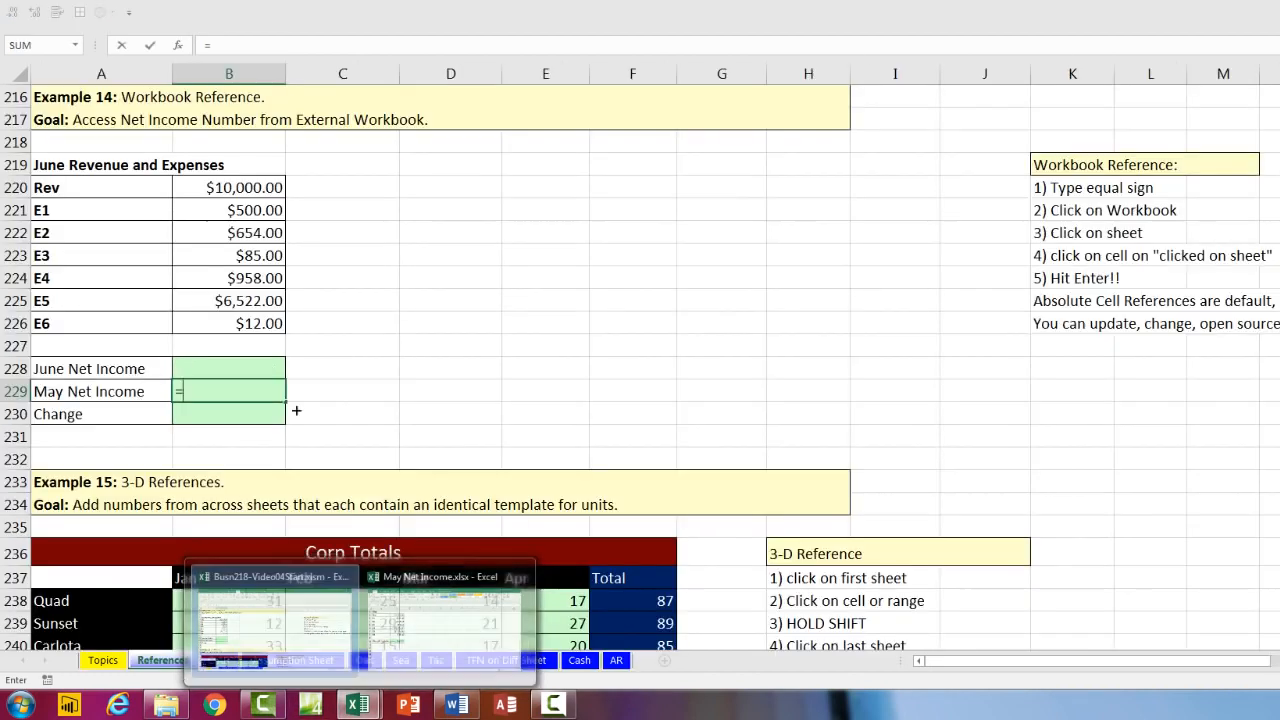
{"action": "key", "text": "ctrl+Tab"}
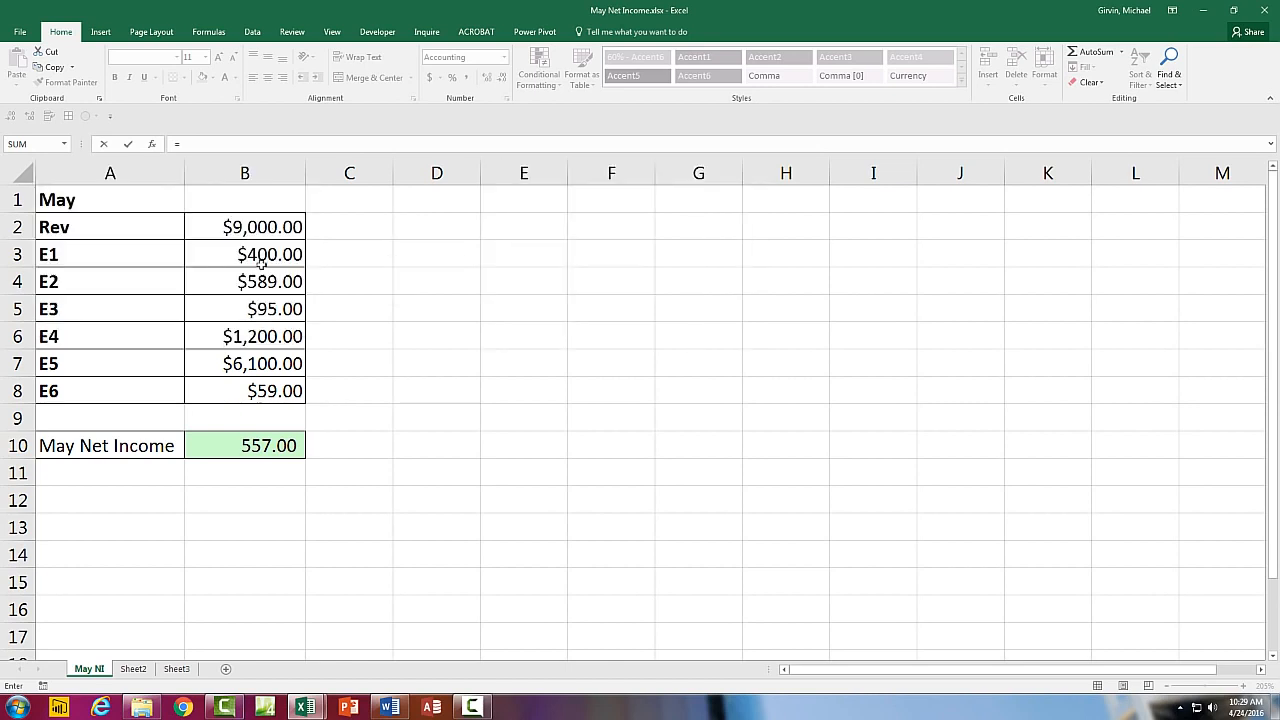
{"action": "left_click", "coordinate": [242, 447]}
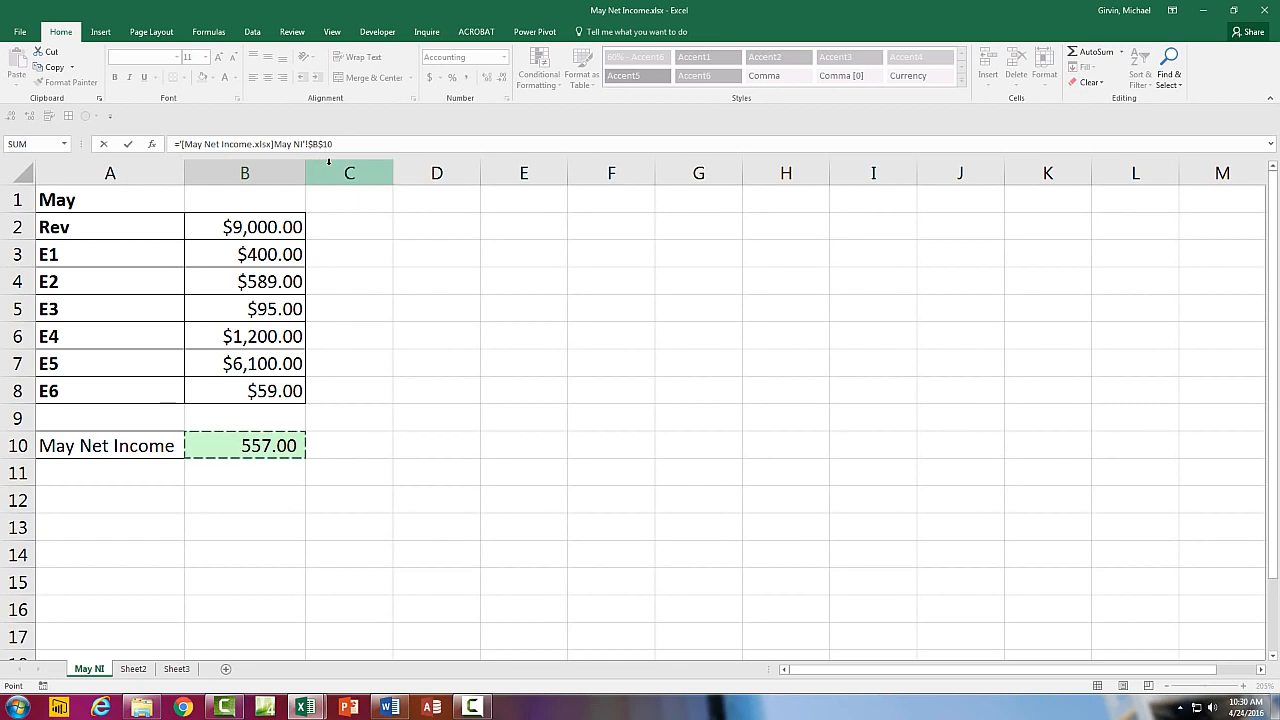
{"action": "key", "text": "Return"}
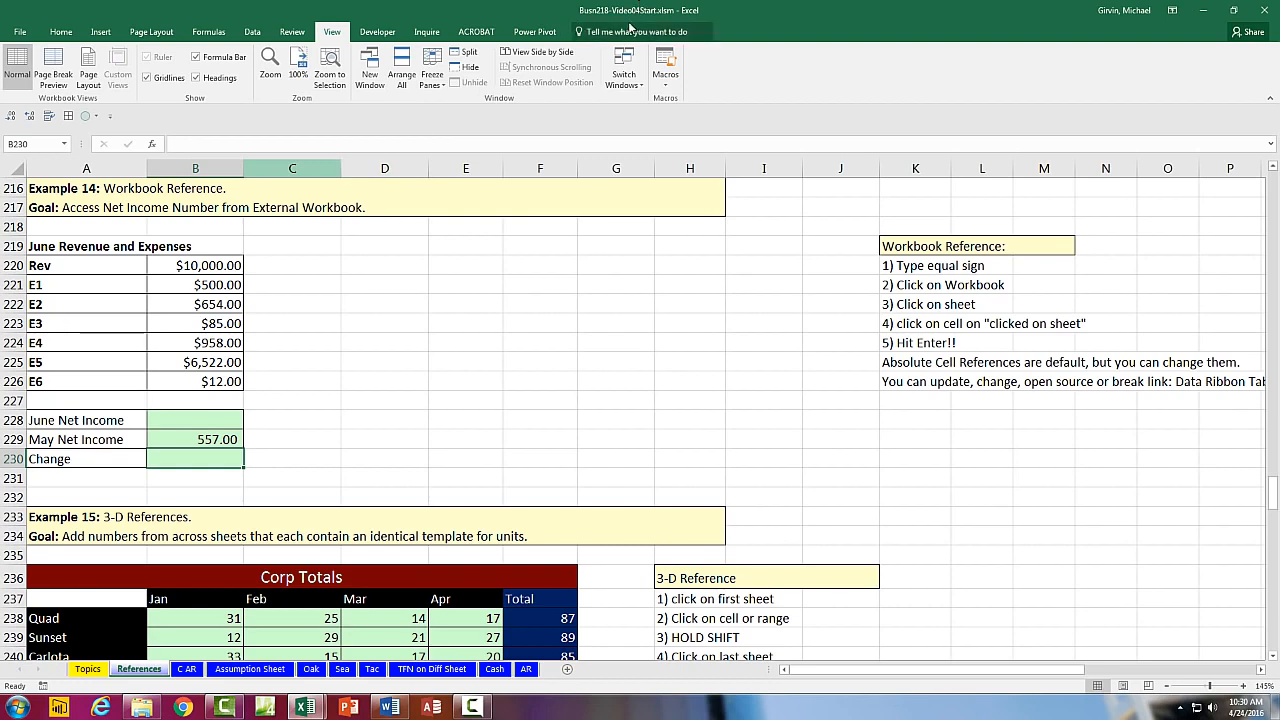
- Cycle the cell reference in B229's formula through its relative, mixed and absolute forms, and keep it as $B$10
{"action": "left_click", "coordinate": [220, 440]}
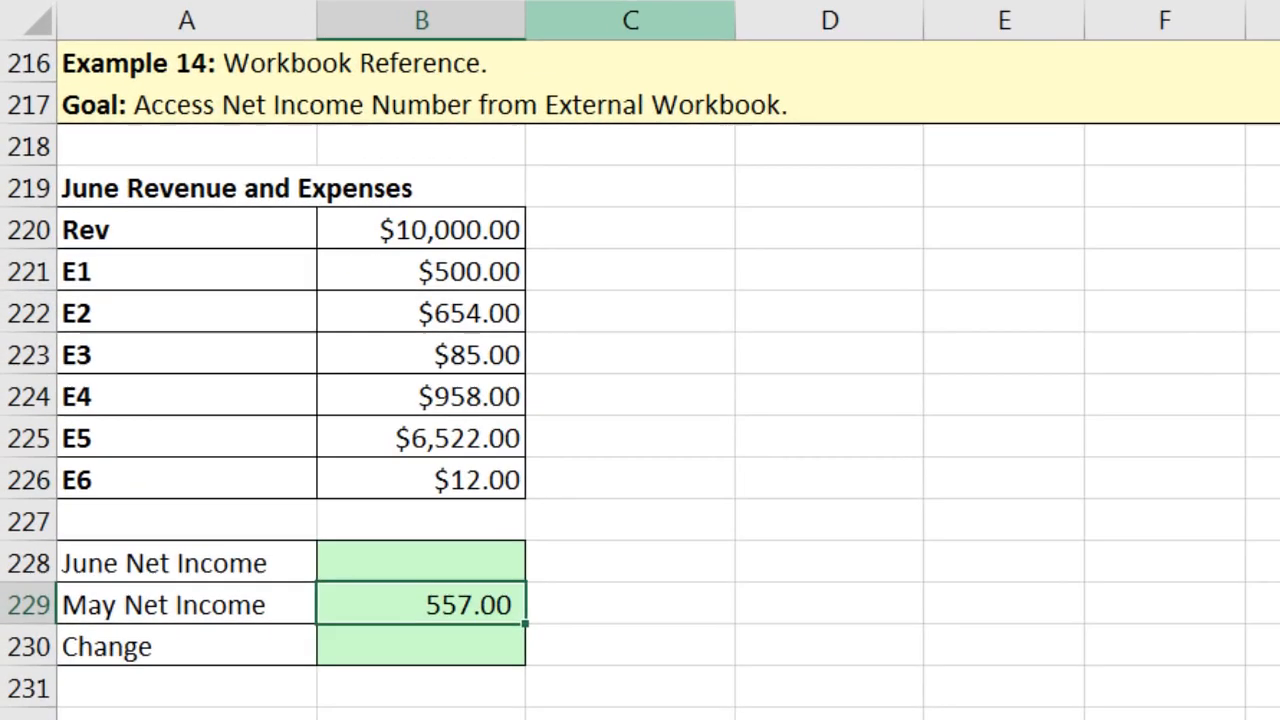
{"action": "key", "text": "F2"}
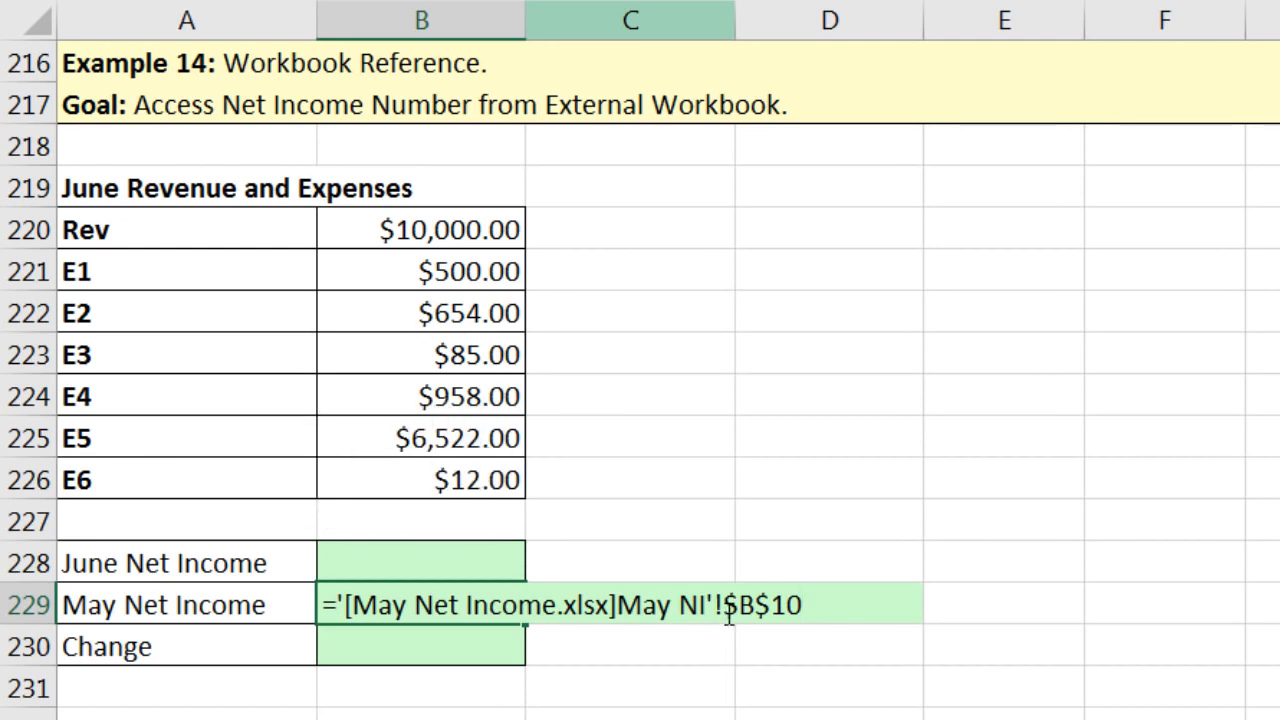
{"action": "left_click_drag", "start_coordinate": [735, 615], "coordinate": [838, 628]}
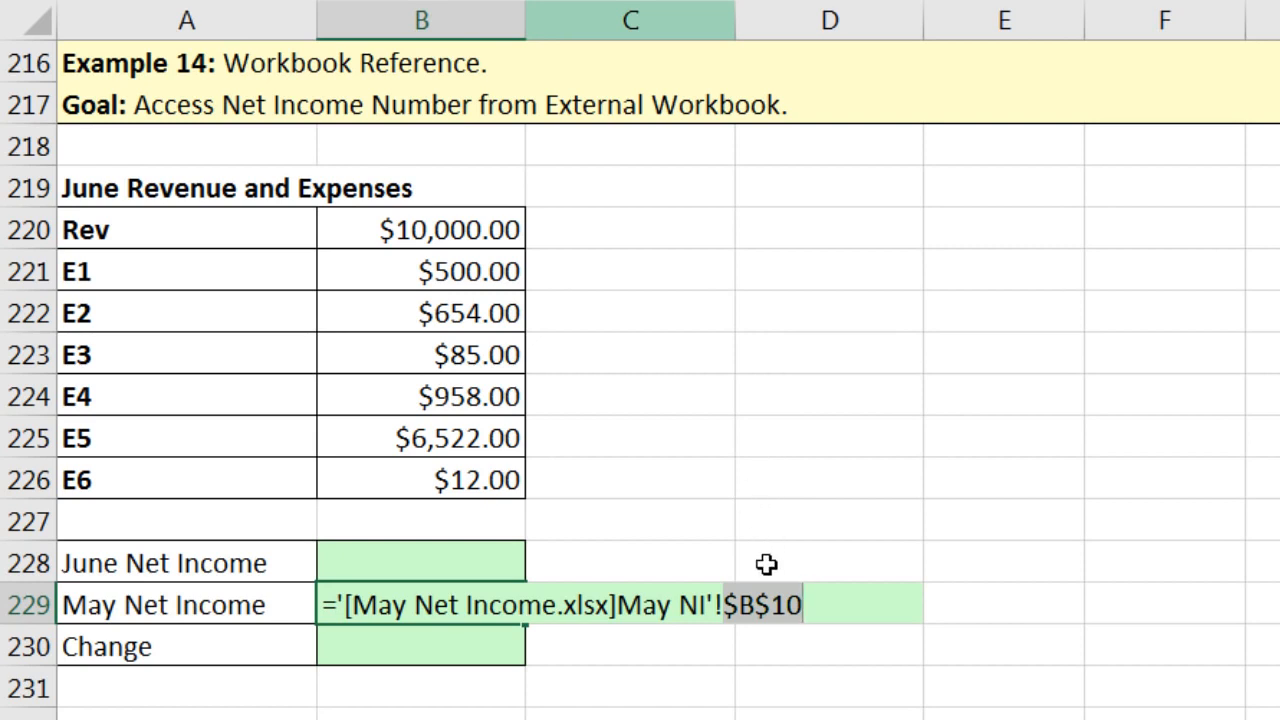
{"action": "key", "text": "F4"}
{"action": "key", "text": "F4"}
{"action": "key", "text": "F4"}
{"action": "key", "text": "F4"}
{"action": "key", "text": "F4"}
{"action": "key", "text": "F4"}
{"action": "key", "text": "F4"}
{"action": "key", "text": "F4"}
{"action": "key", "text": "Return"}
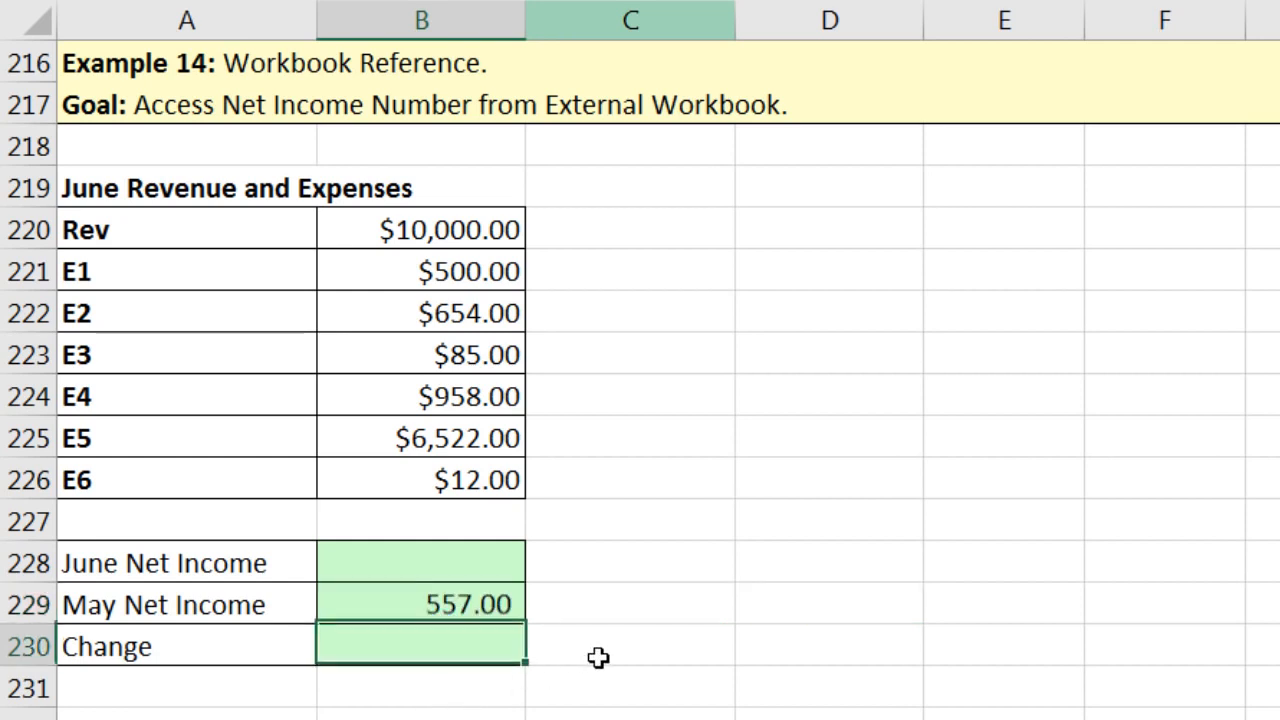
- Calculate June net income in B228 with the formula =B220-SUM(B221:B226)
{"action": "left_click", "coordinate": [469, 553]}
{"action": "type", "text": "="}
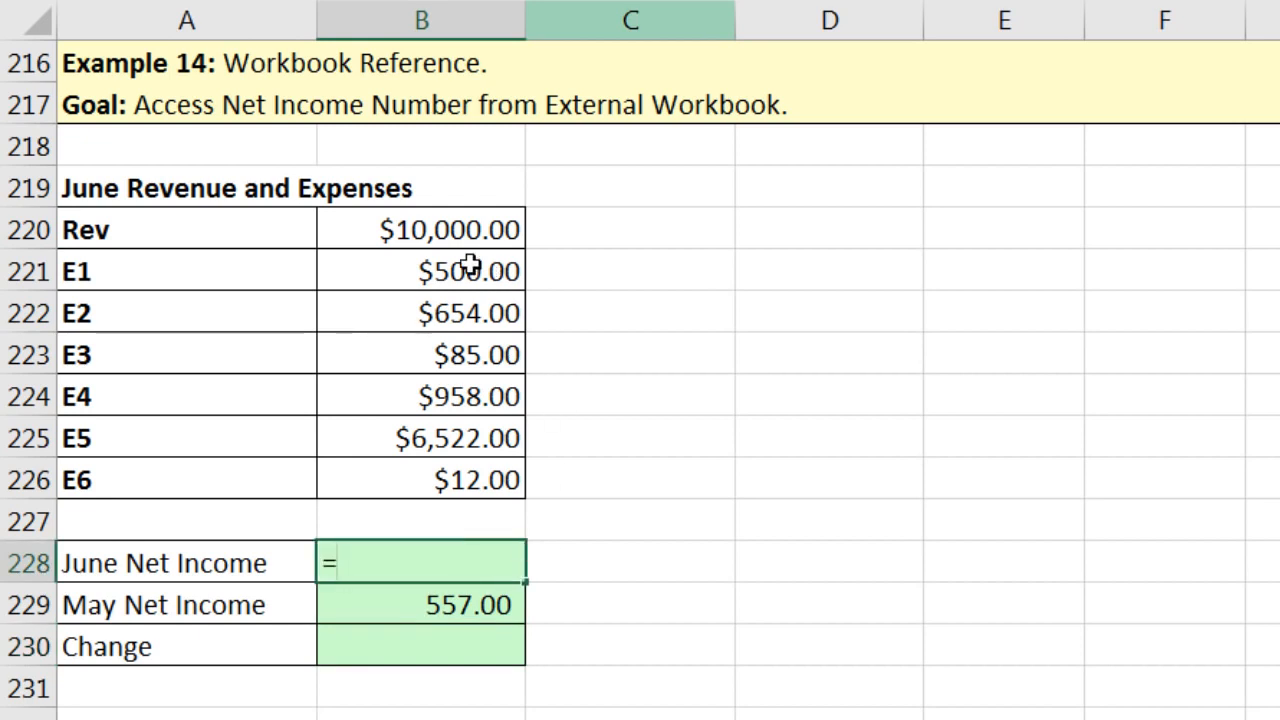
{"action": "left_click", "coordinate": [441, 231]}
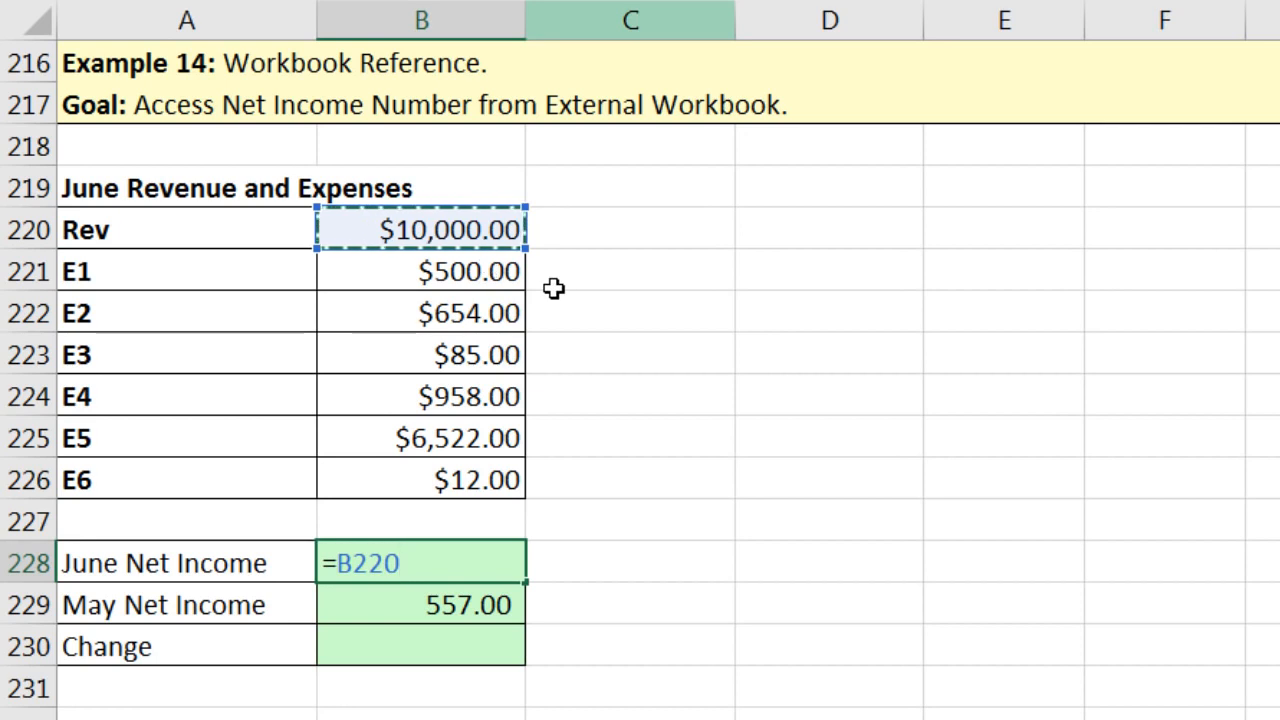
{"action": "type", "text": "-SUM"}
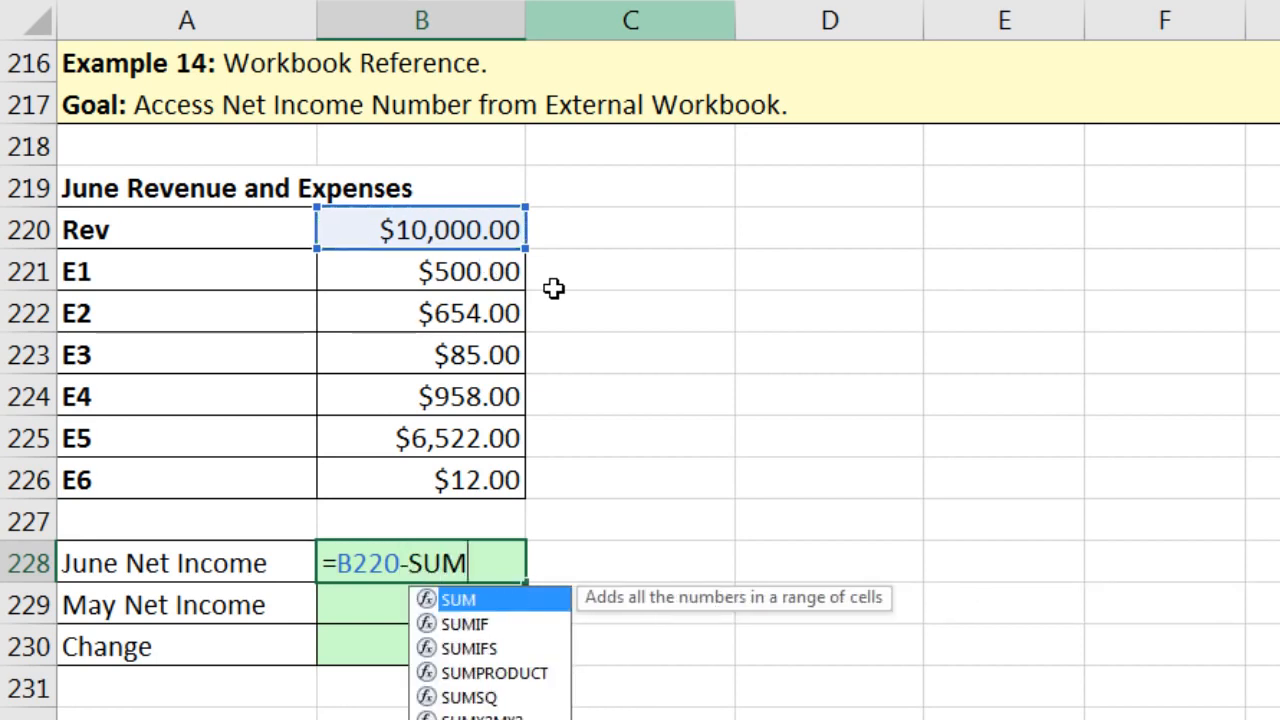
{"action": "type", "text": "("}
{"action": "key", "text": "Up"}
{"action": "key", "text": "Up"}
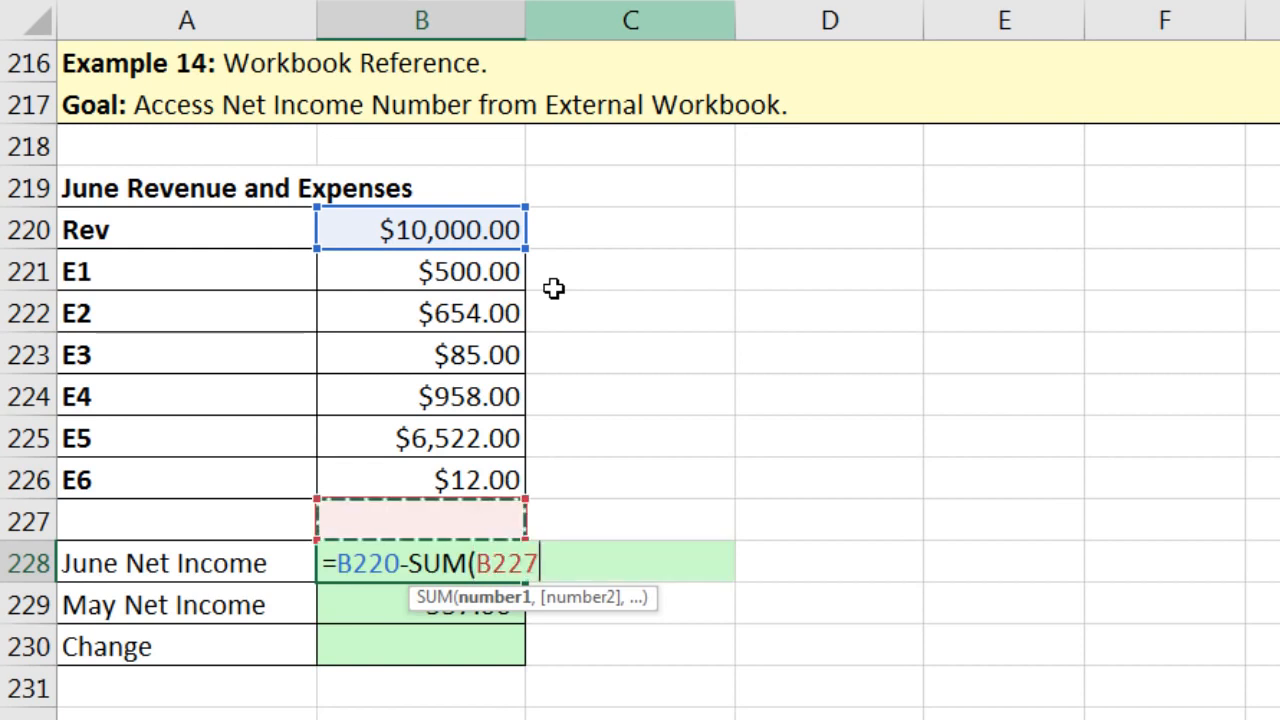
{"action": "key", "text": "shift+Up"}
{"action": "key", "text": "shift+Up"}
{"action": "key", "text": "shift+Up"}
{"action": "key", "text": "shift+Up"}
{"action": "key", "text": "shift+Up"}
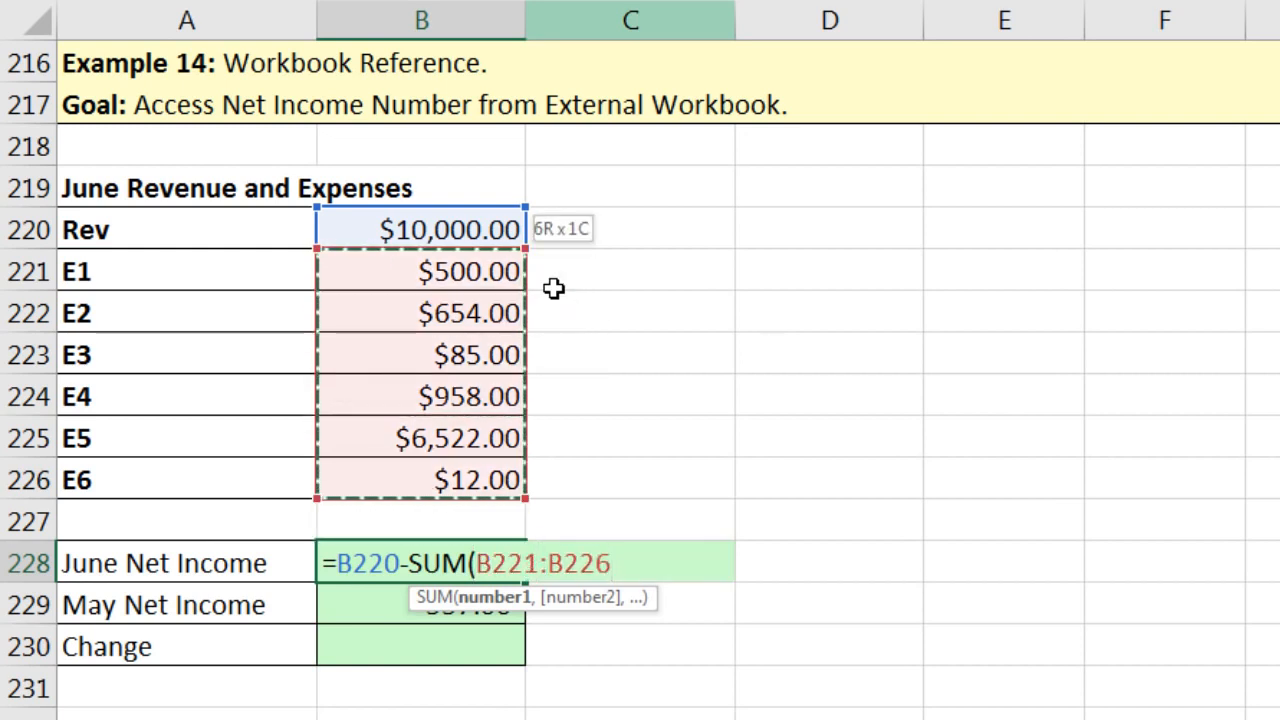
{"action": "type", "text": ")"}
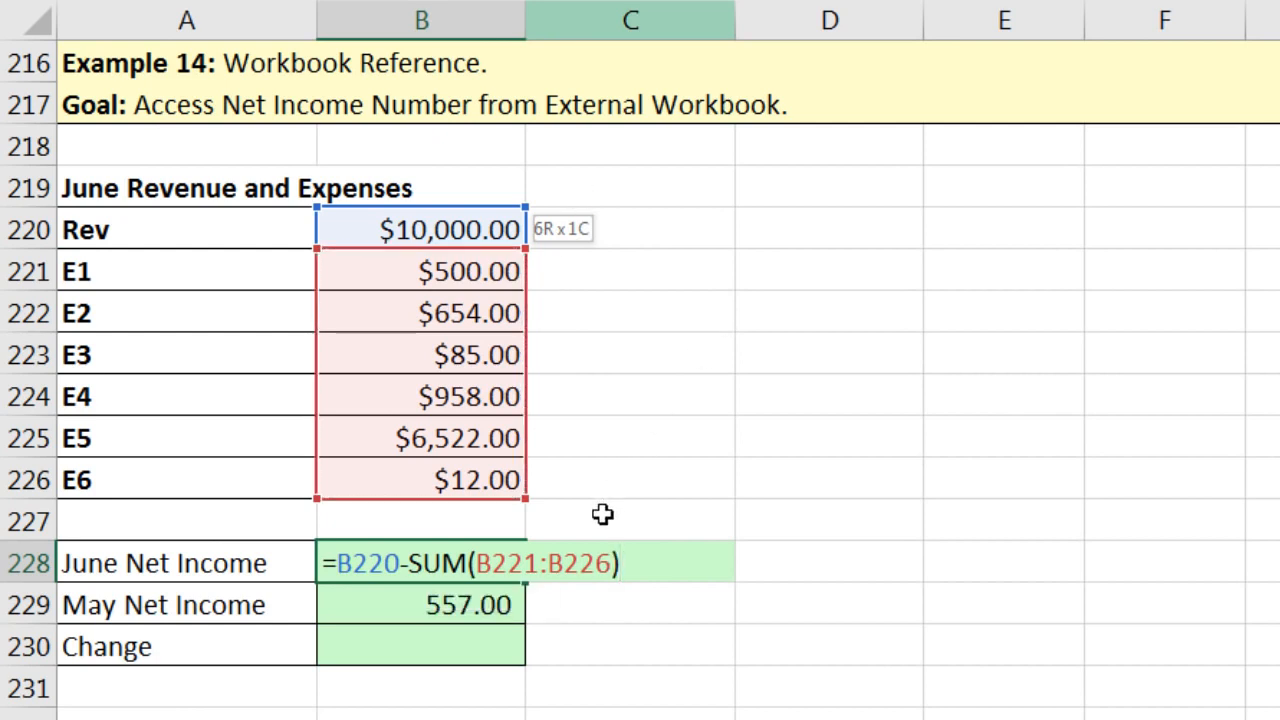
{"action": "key", "text": "Return"}
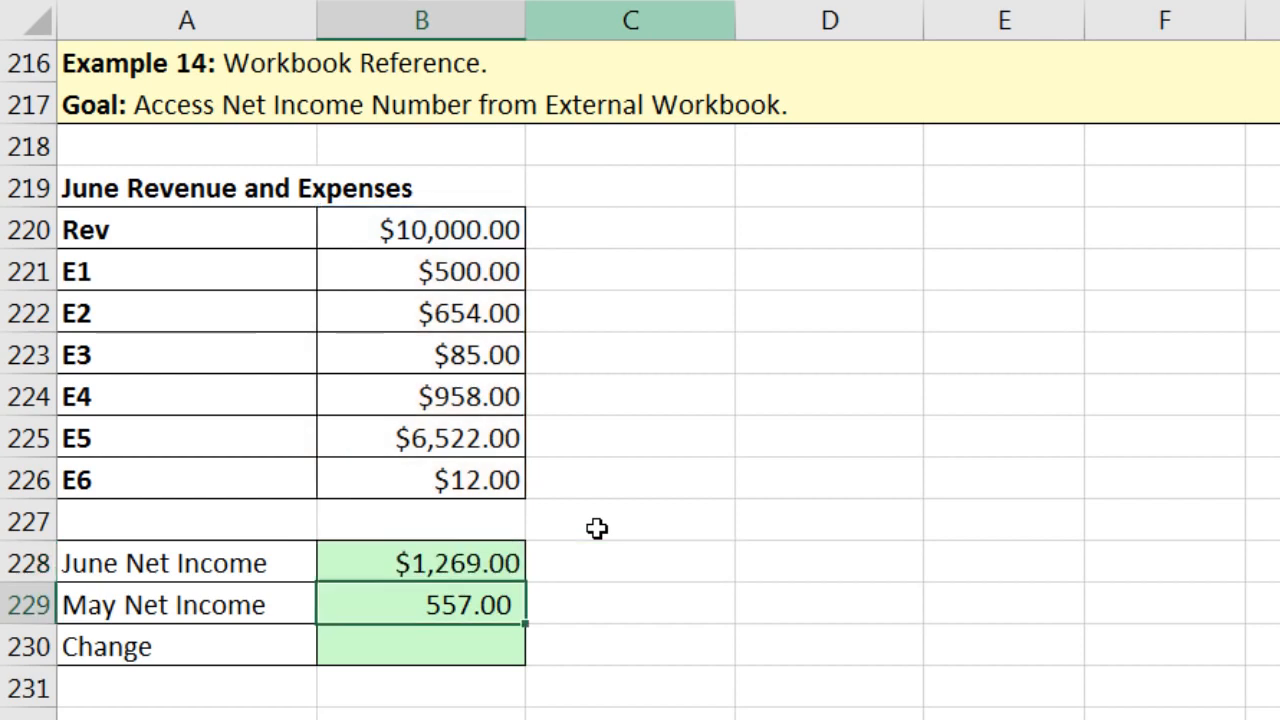
- Calculate the change in net income in B230 with the formula =B228-B229
{"action": "key", "text": "Return"}
{"action": "type", "text": "="}
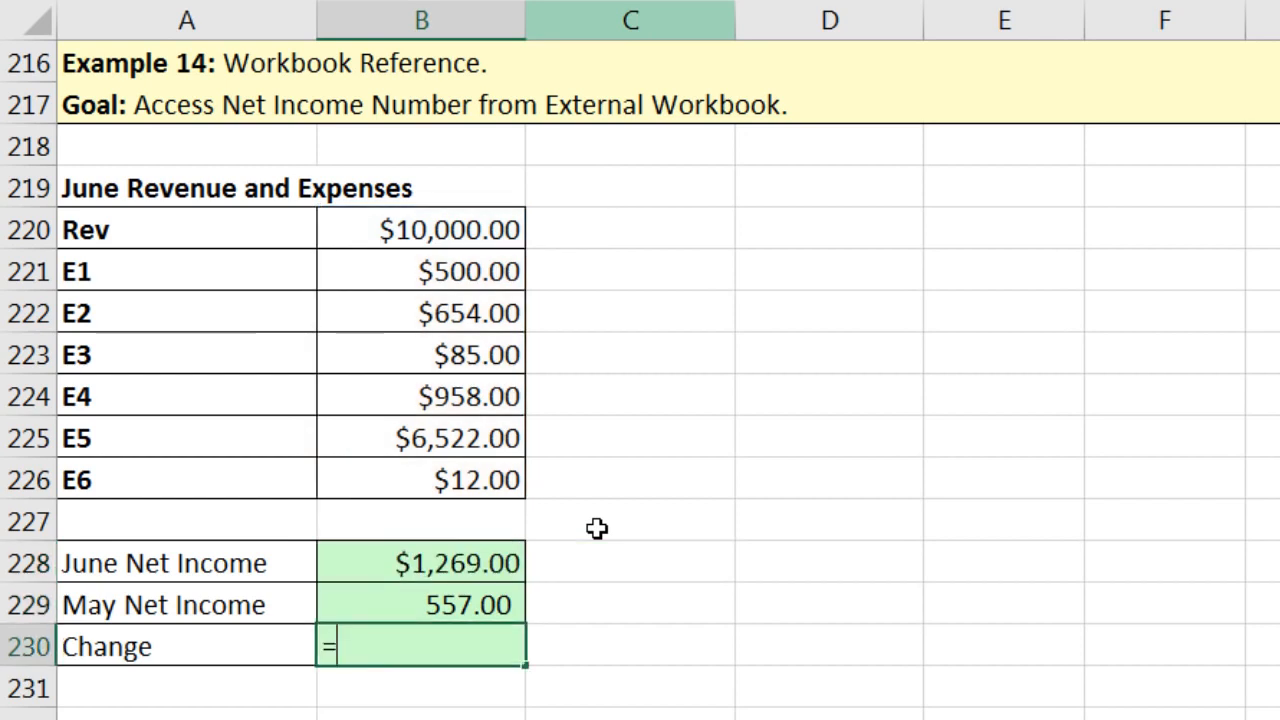
{"action": "key", "text": "Up"}
{"action": "key", "text": "Up"}
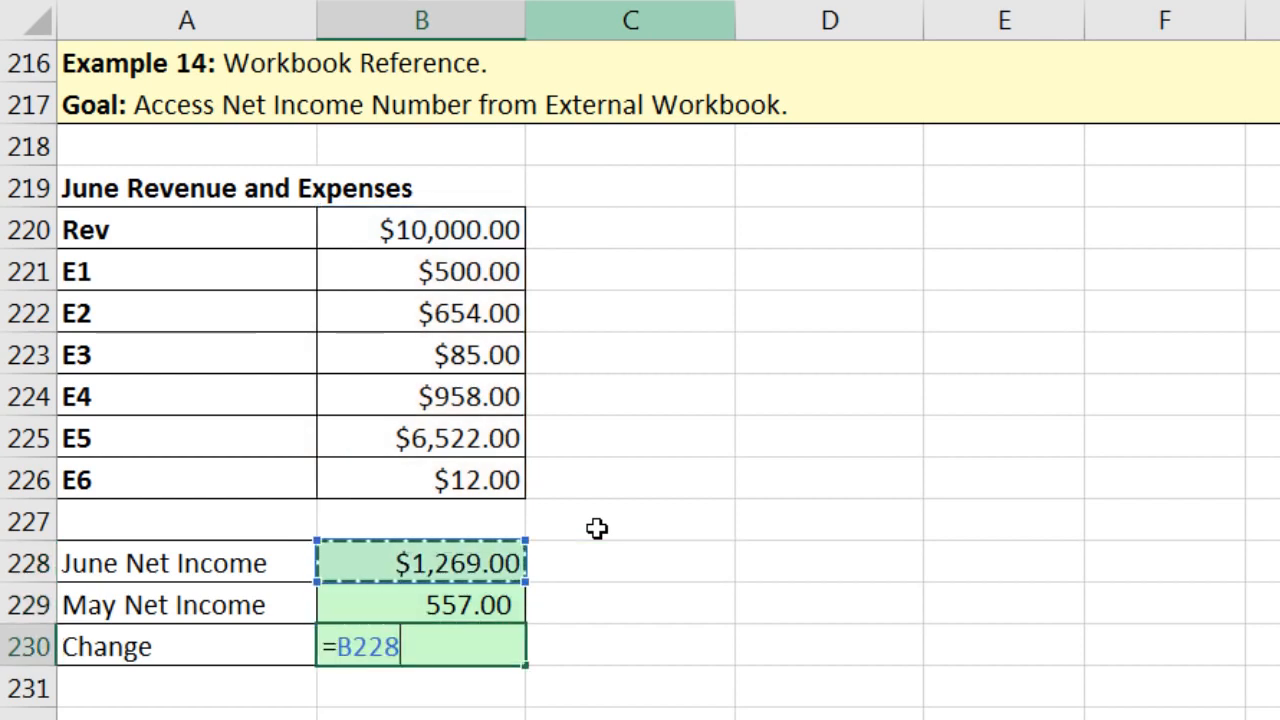
{"action": "type", "text": "-"}
{"action": "key", "text": "Up"}
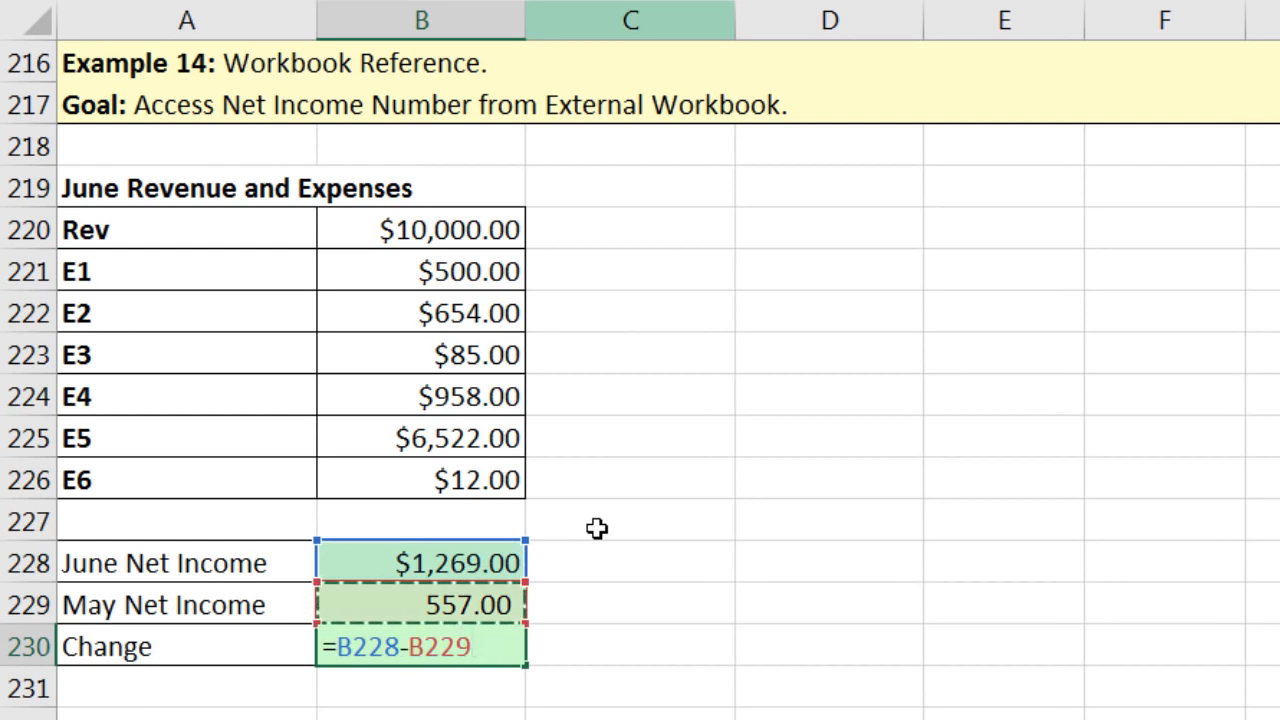
{"action": "key", "text": "Return"}
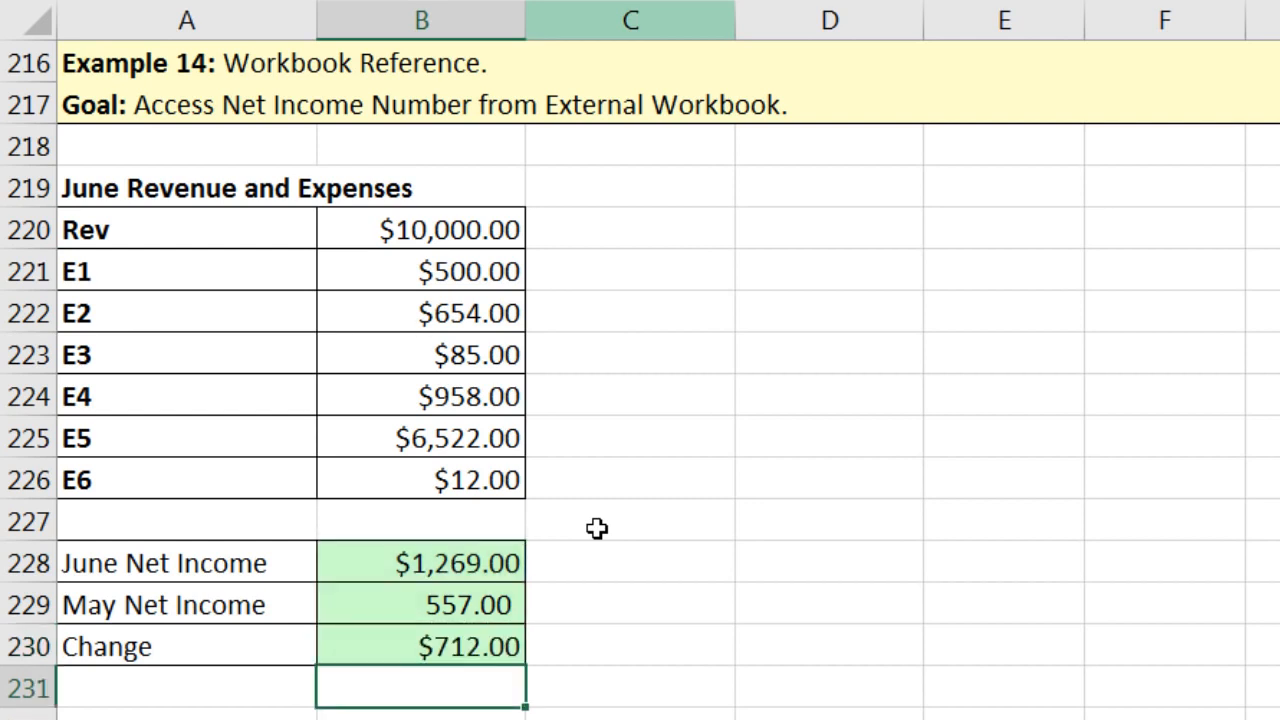
- Check the workbook reference in B229, and close the May Net Income.xlsx workbook
{"action": "left_click", "coordinate": [505, 600]}
{"action": "key", "text": "F2"}
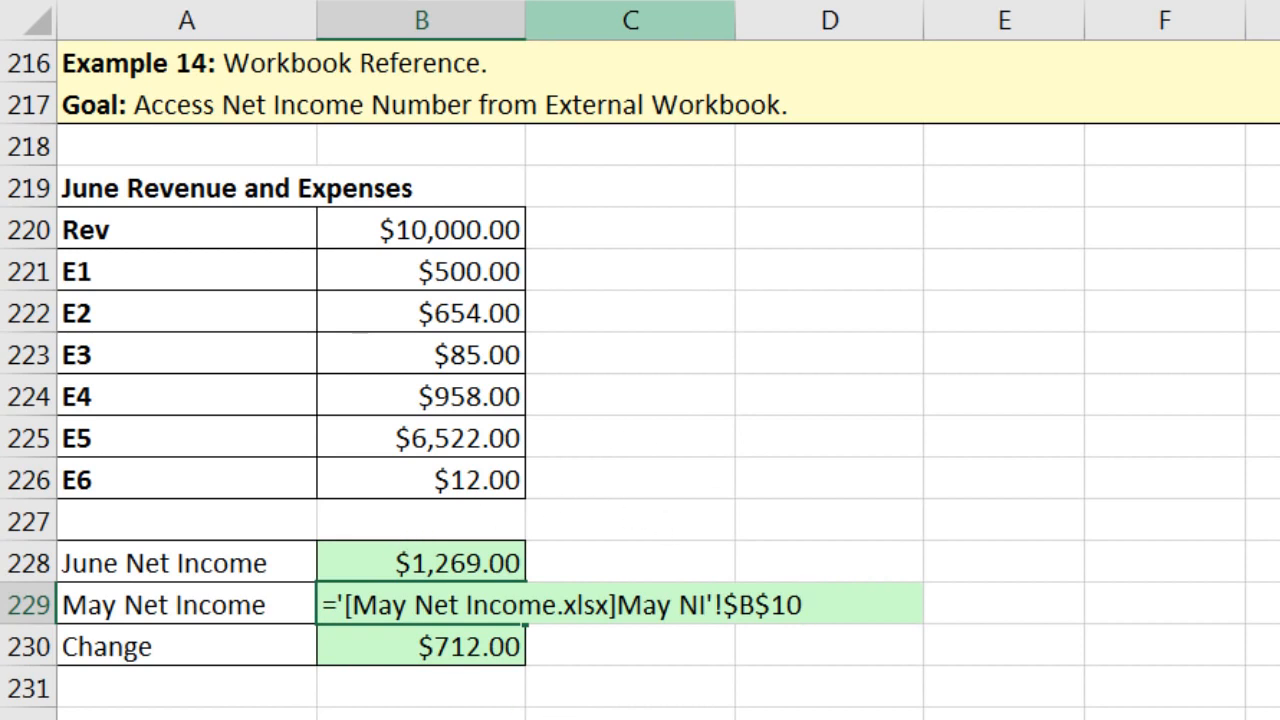
{"action": "key", "text": "Return"}
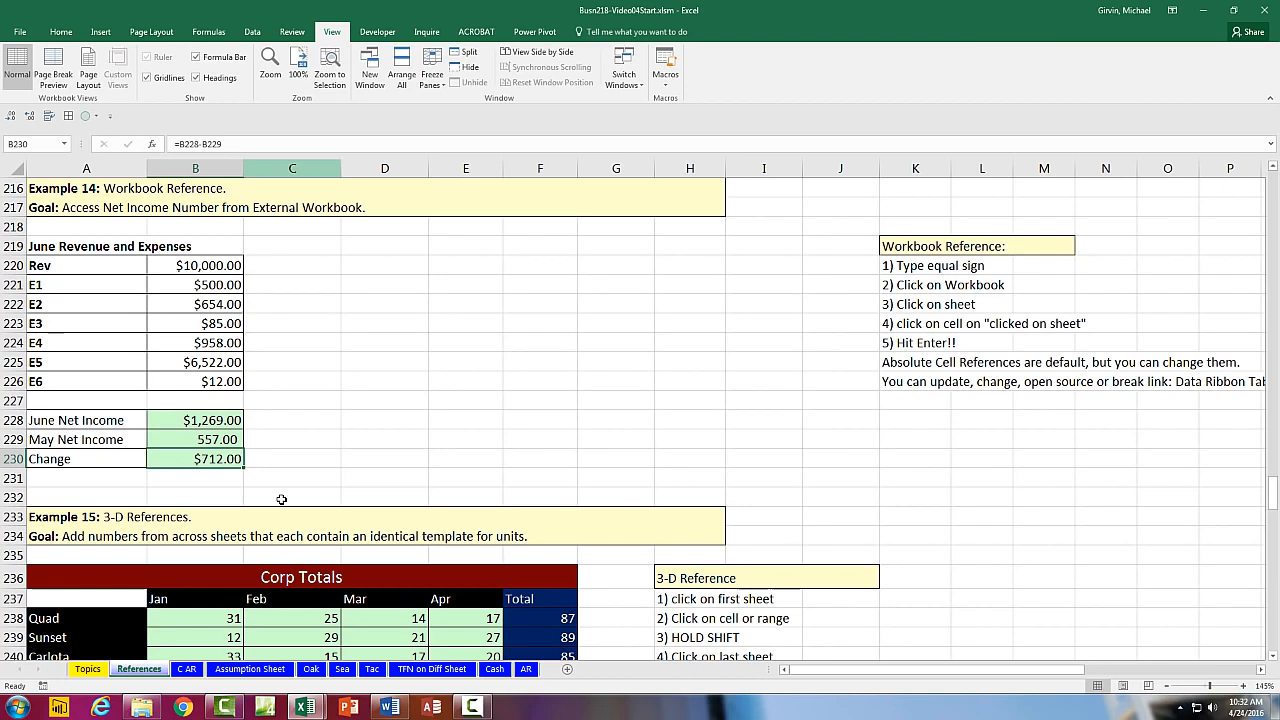
{"action": "key", "text": "ctrl+Tab"}
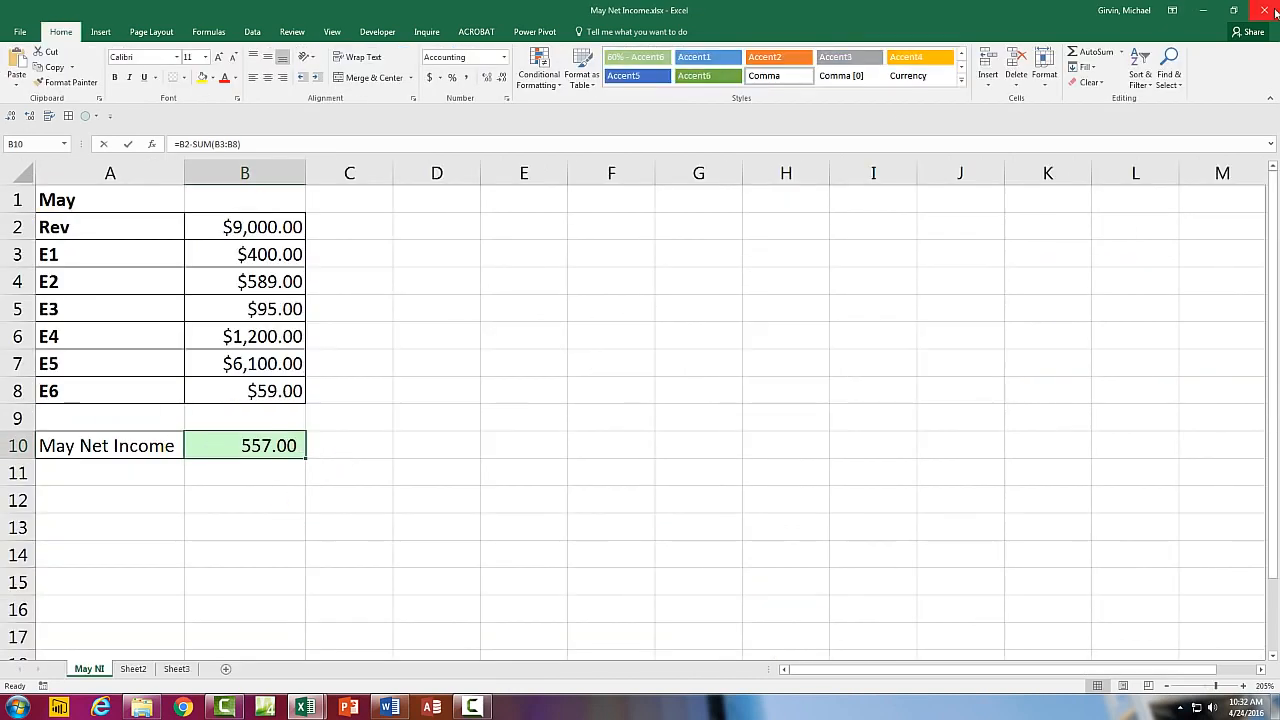
{"action": "key", "text": "alt+F4"}
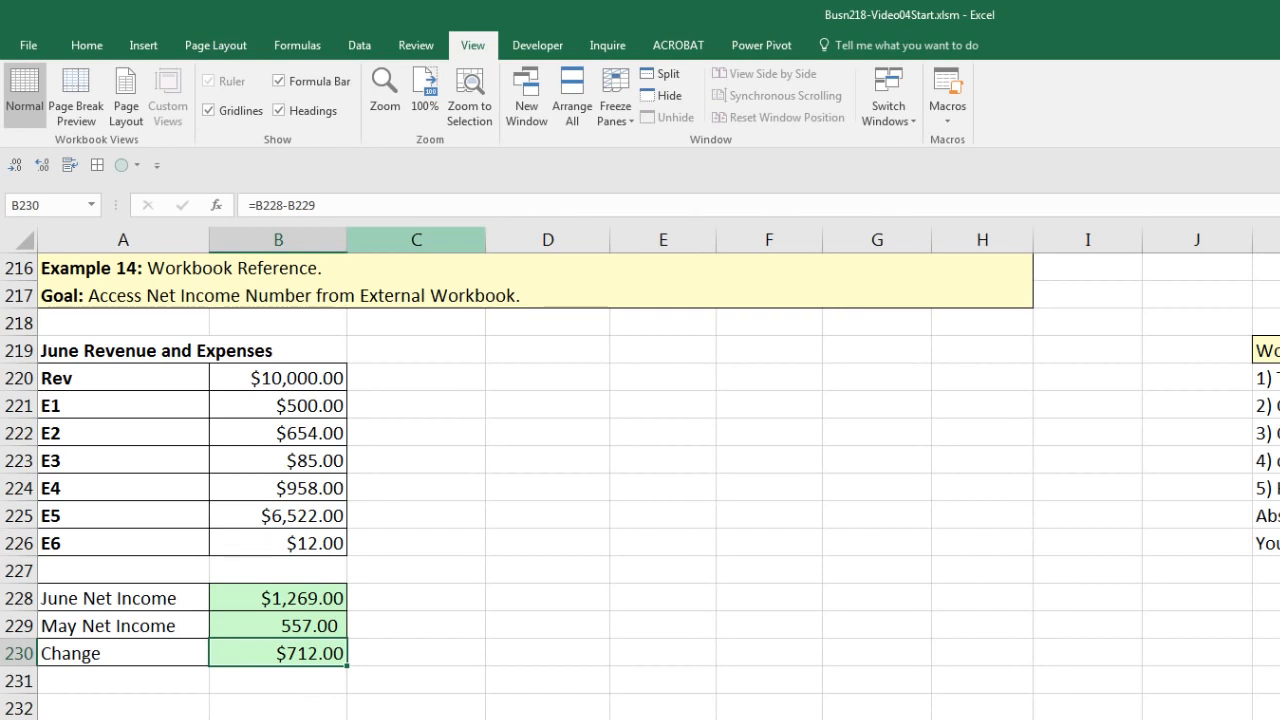
- Check the workbook reference in B229 with its source file closed, and save and close Busn218-Video04Start.xlsm
{"action": "left_click", "coordinate": [280, 626]}
{"action": "double_click", "coordinate": [280, 626]}
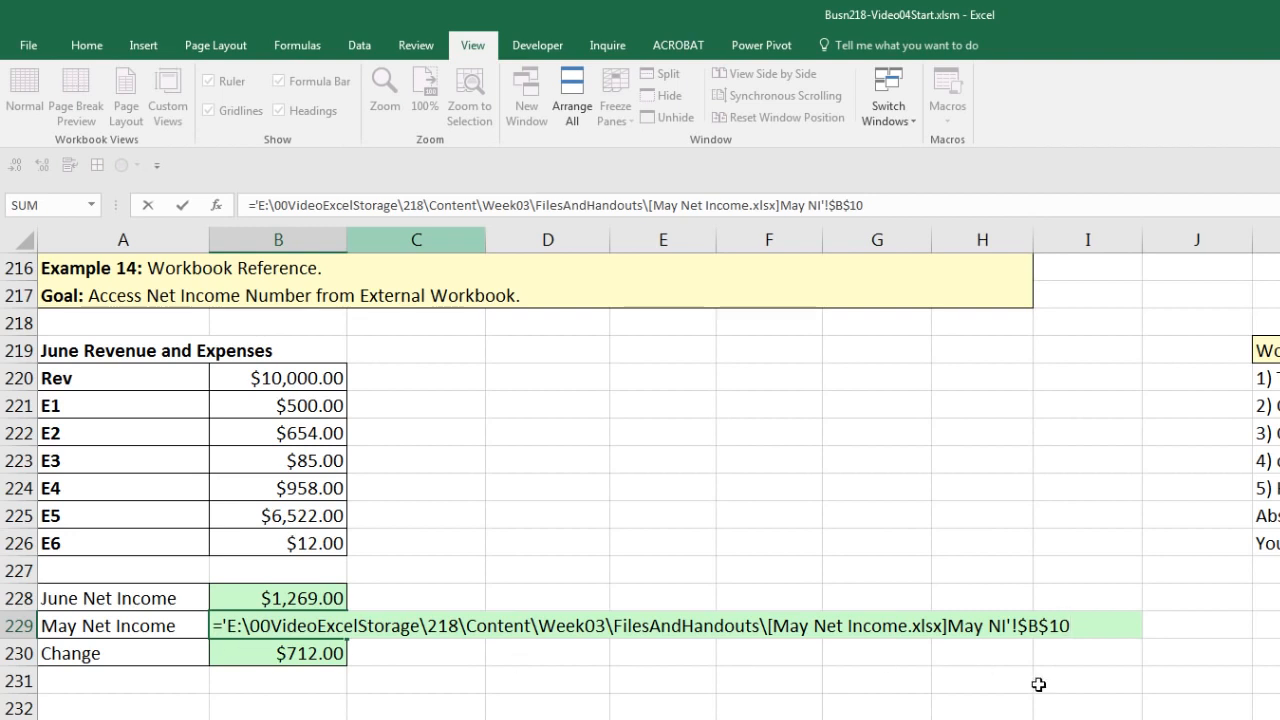
{"action": "key", "text": "Escape"}
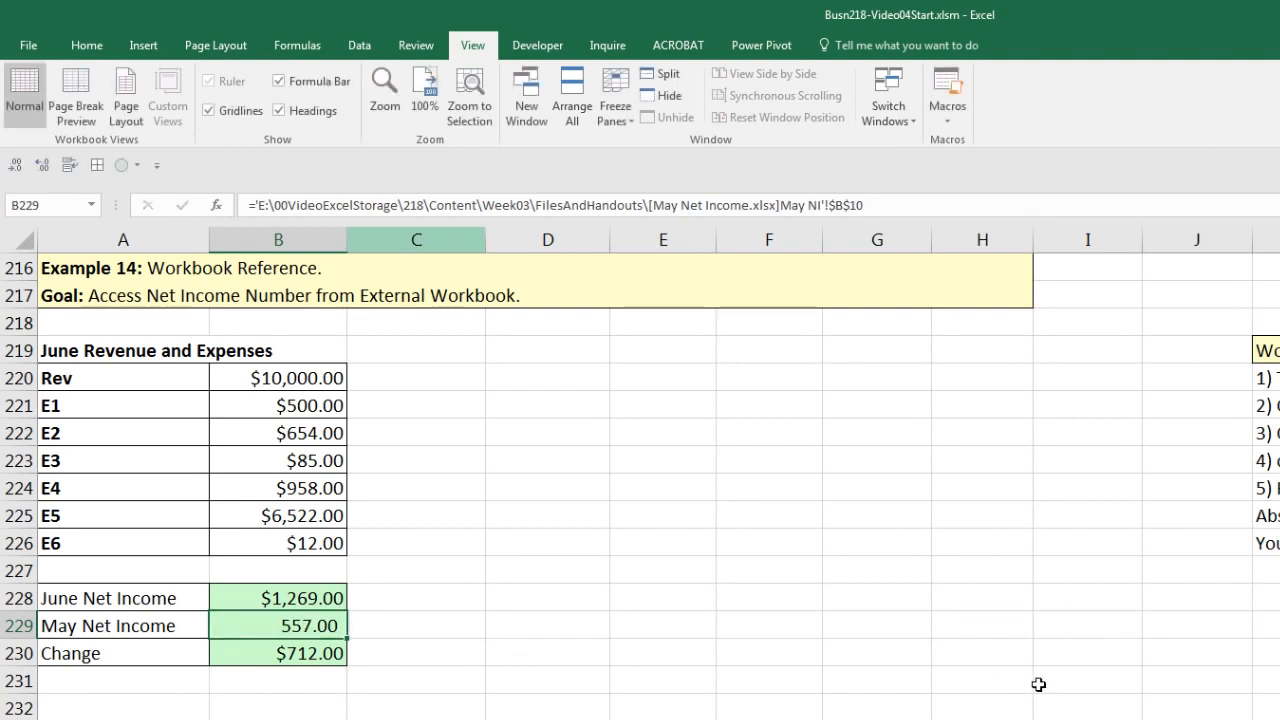
{"action": "key", "text": "ctrl+s"}
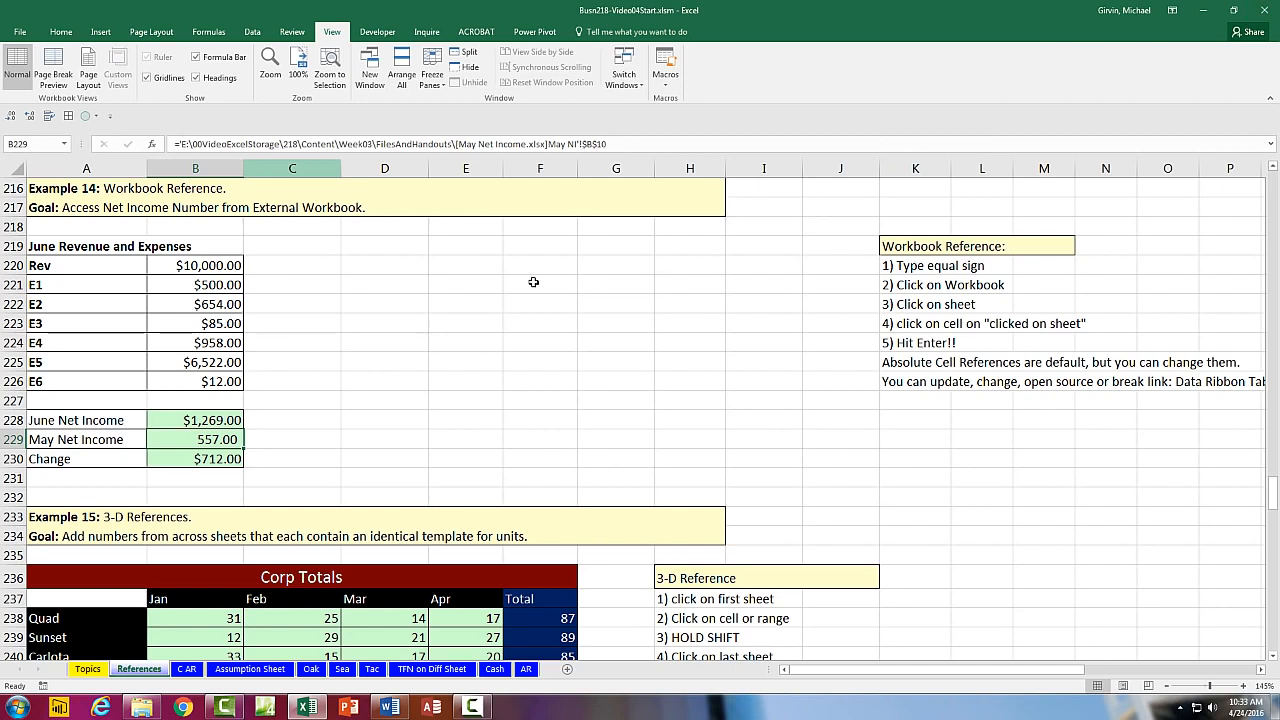
{"action": "key", "text": "alt+F4"}
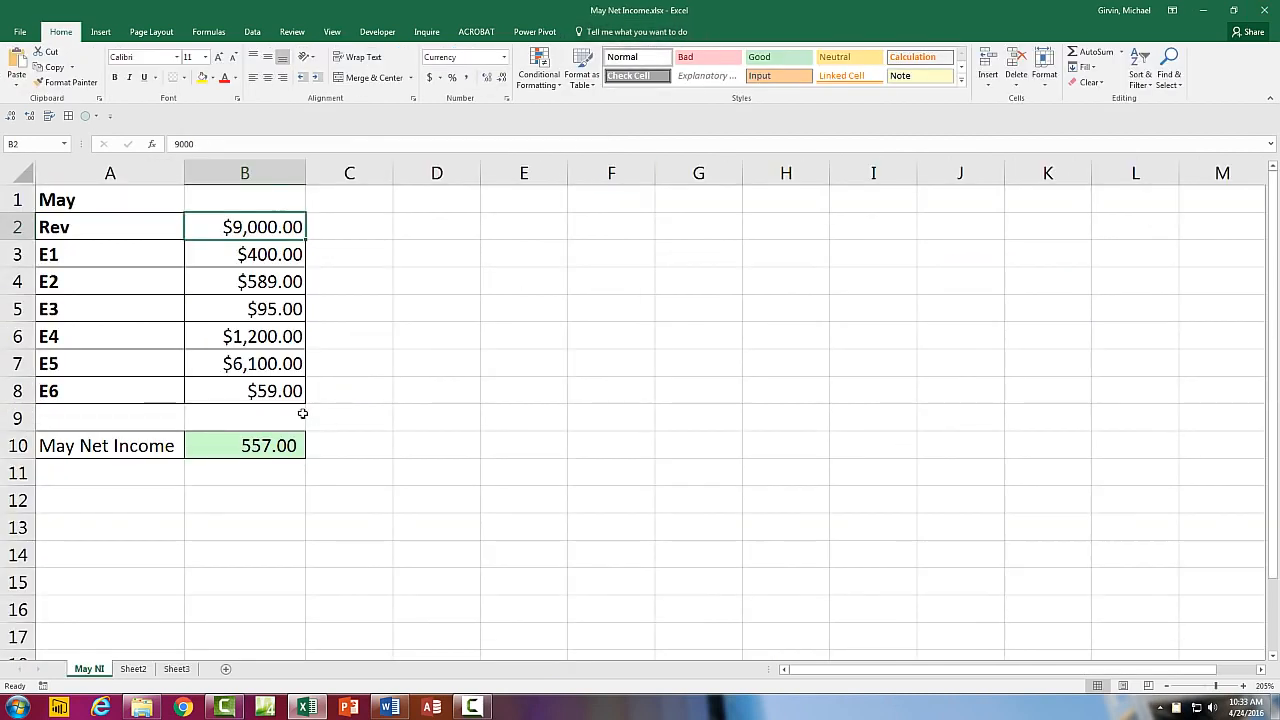
- Set May revenue in B2 of May Net Income.xlsx to 9100, and reopen Busn218-Video04Start.xlsm from its folder
{"action": "type", "text": "9100"}
{"action": "key", "text": "Return"}
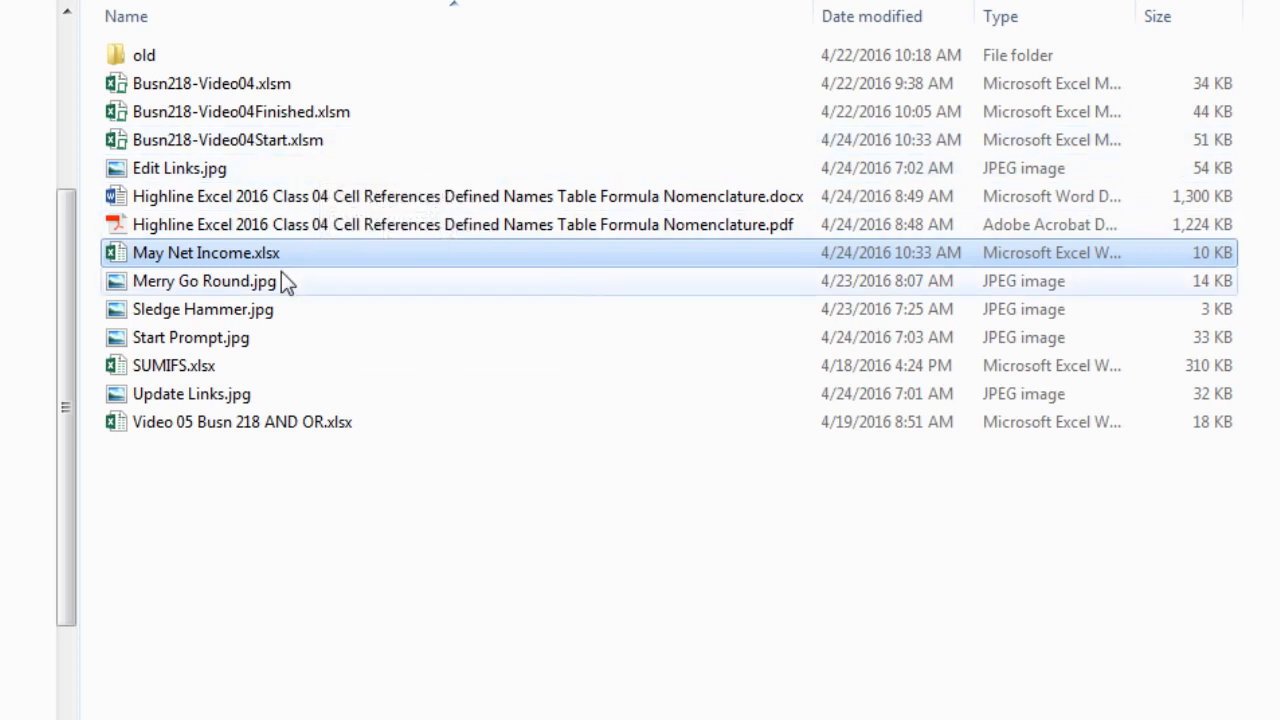
{"action": "left_click", "coordinate": [269, 144]}
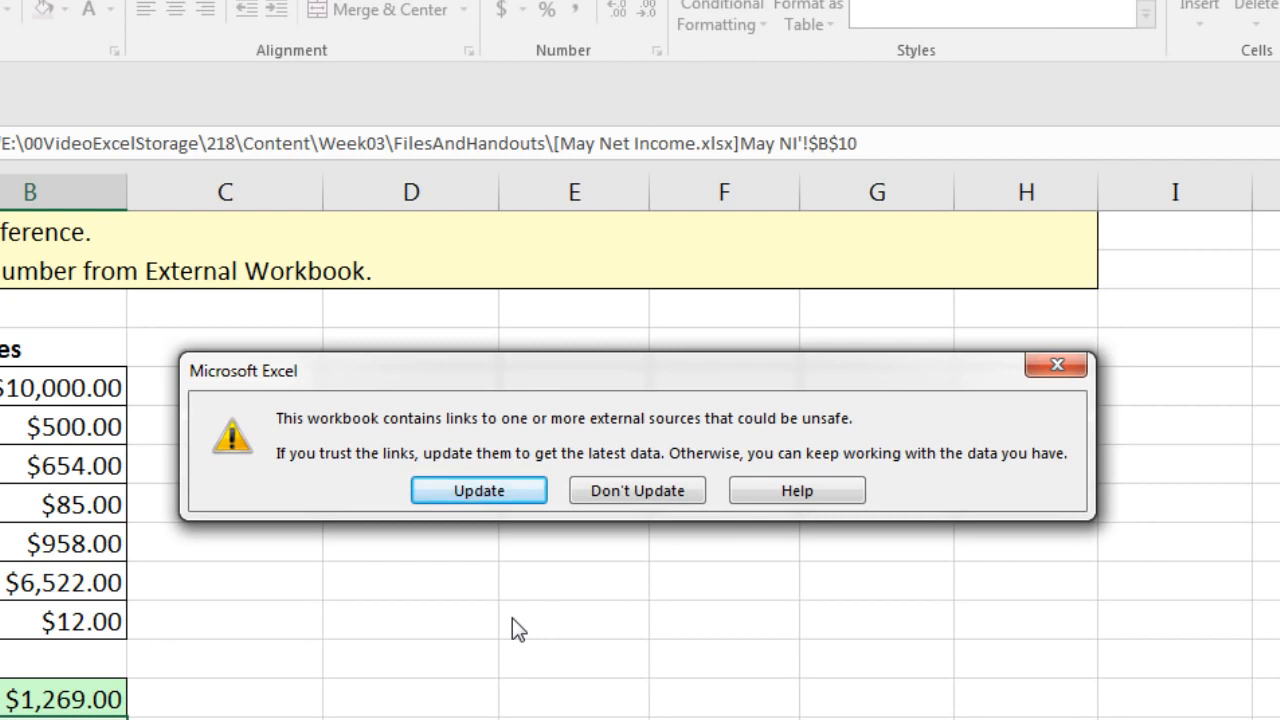
- Open the workbook without updating its external links, and bring up the list of linked source workbooks
{"action": "left_click", "coordinate": [655, 489]}
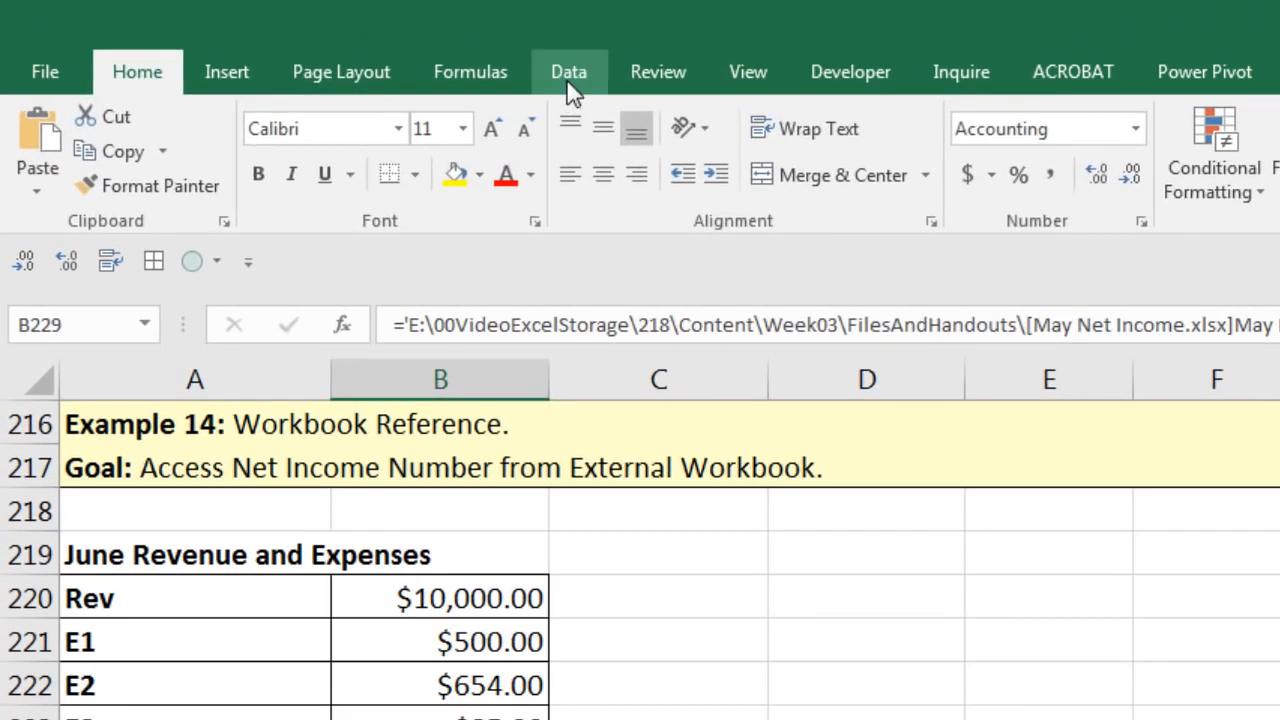
{"action": "left_click", "coordinate": [252, 32]}
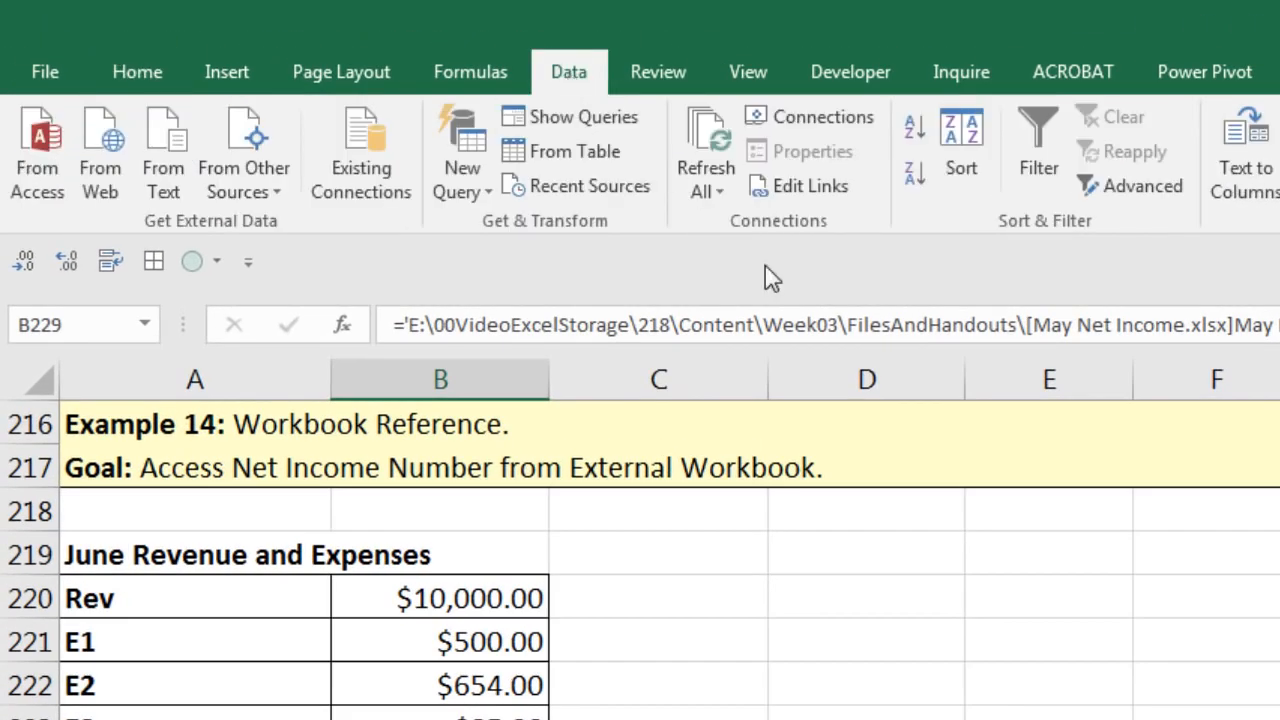
{"action": "left_click", "coordinate": [780, 192]}
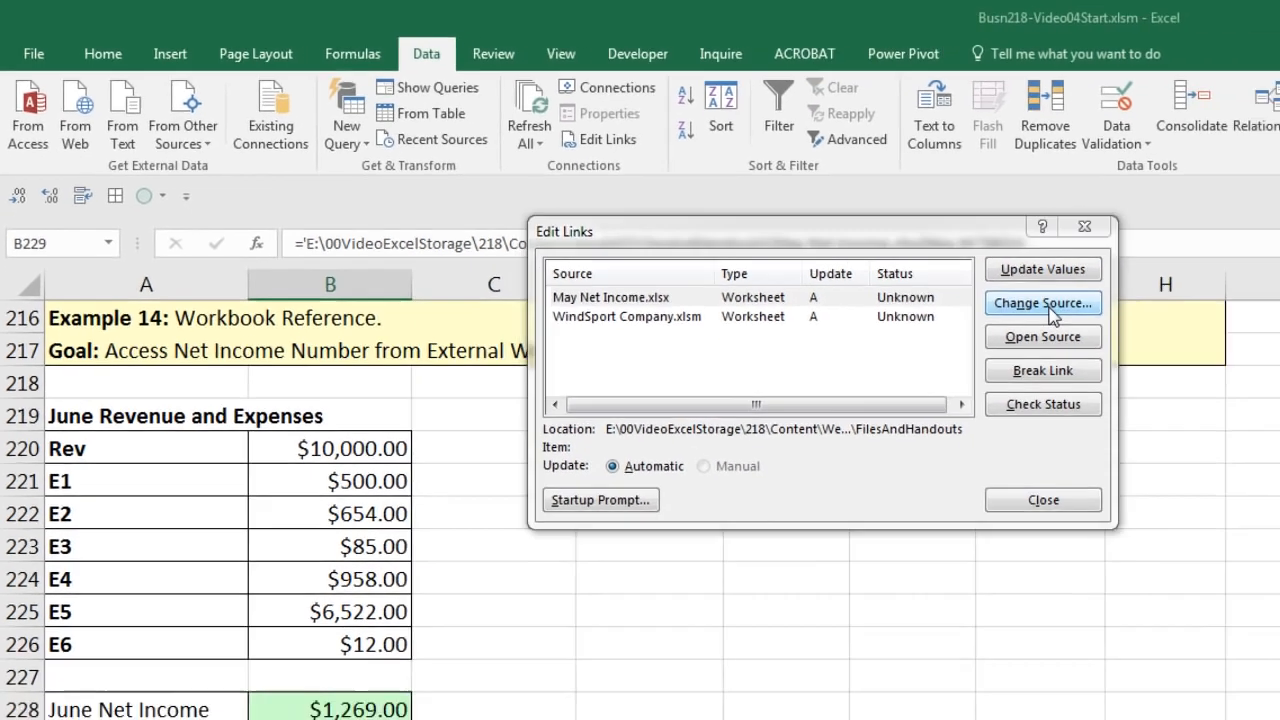
- Review the Change Source and Startup Prompt options for the May Net Income.xlsx link without changing anything
{"action": "left_click", "coordinate": [1175, 342]}
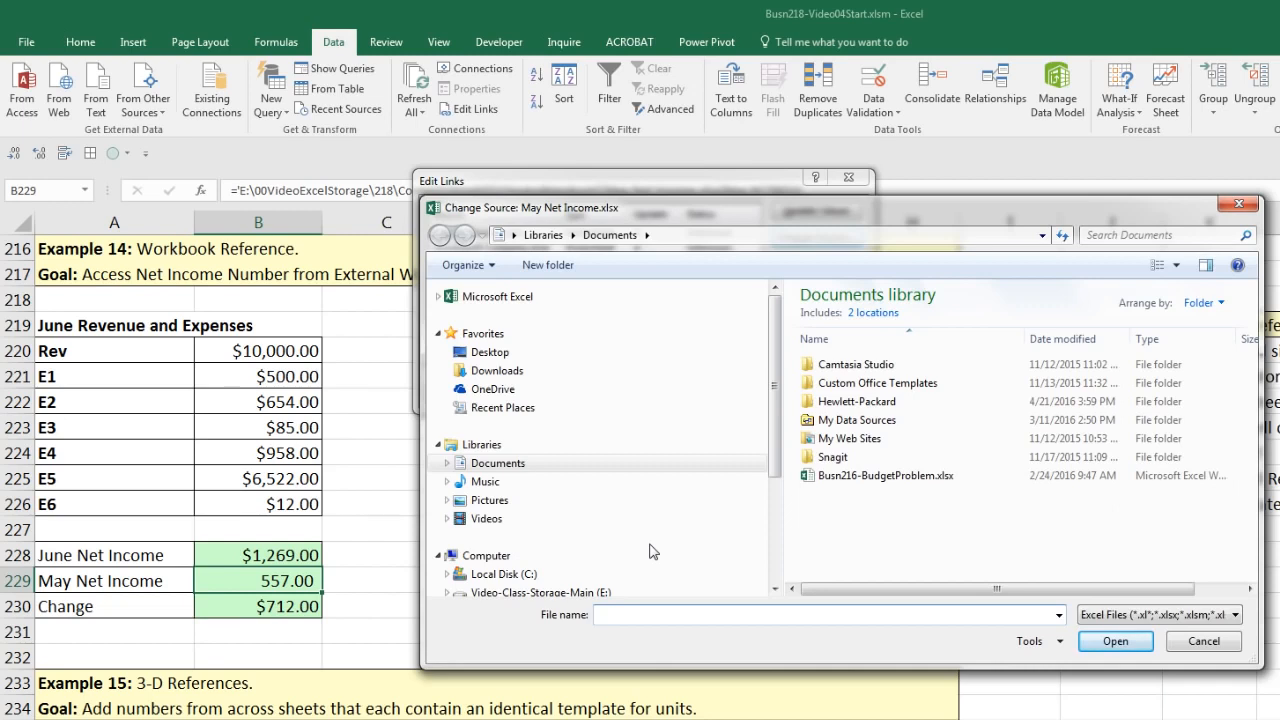
{"action": "key", "text": "Escape"}
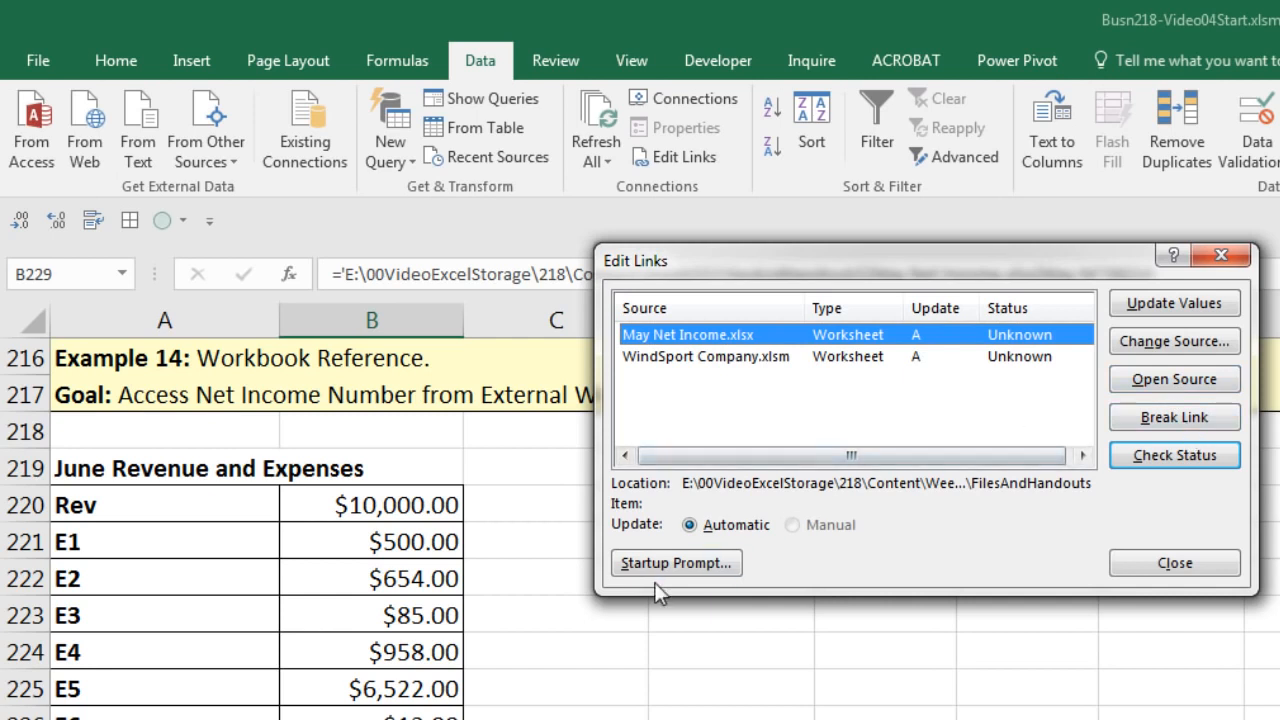
{"action": "left_click", "coordinate": [690, 564]}
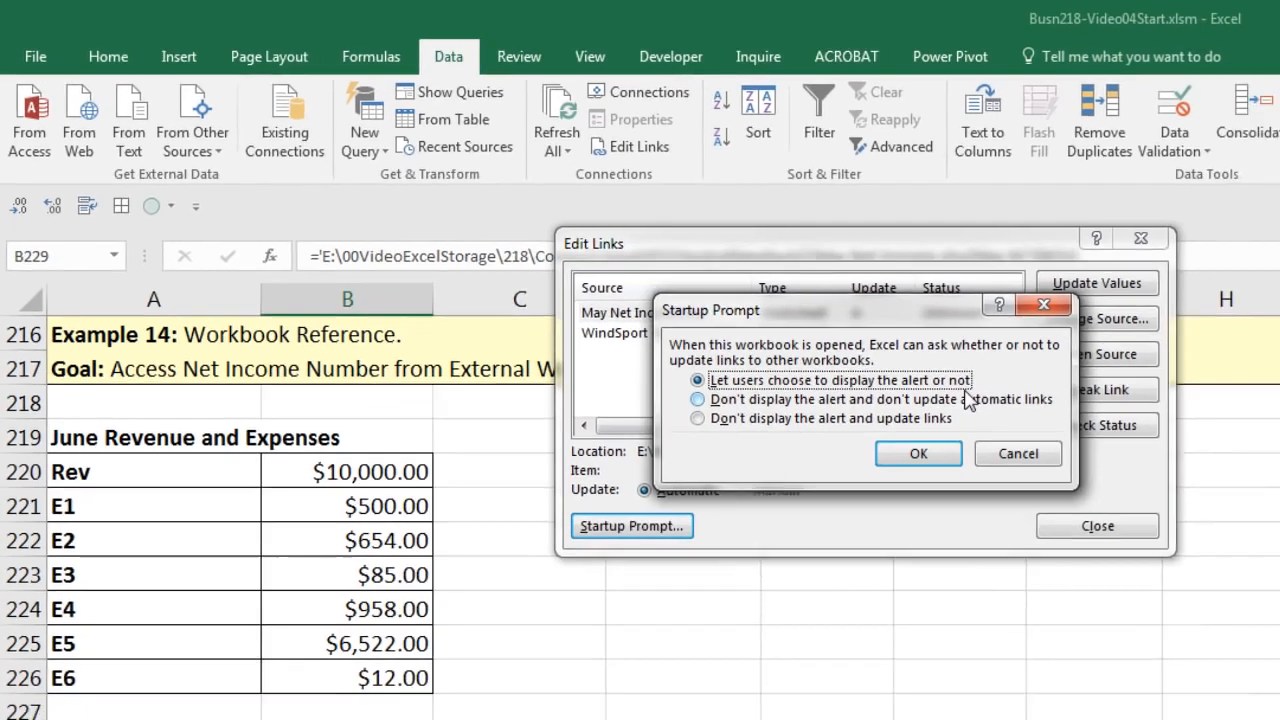
{"action": "key", "text": "Escape"}
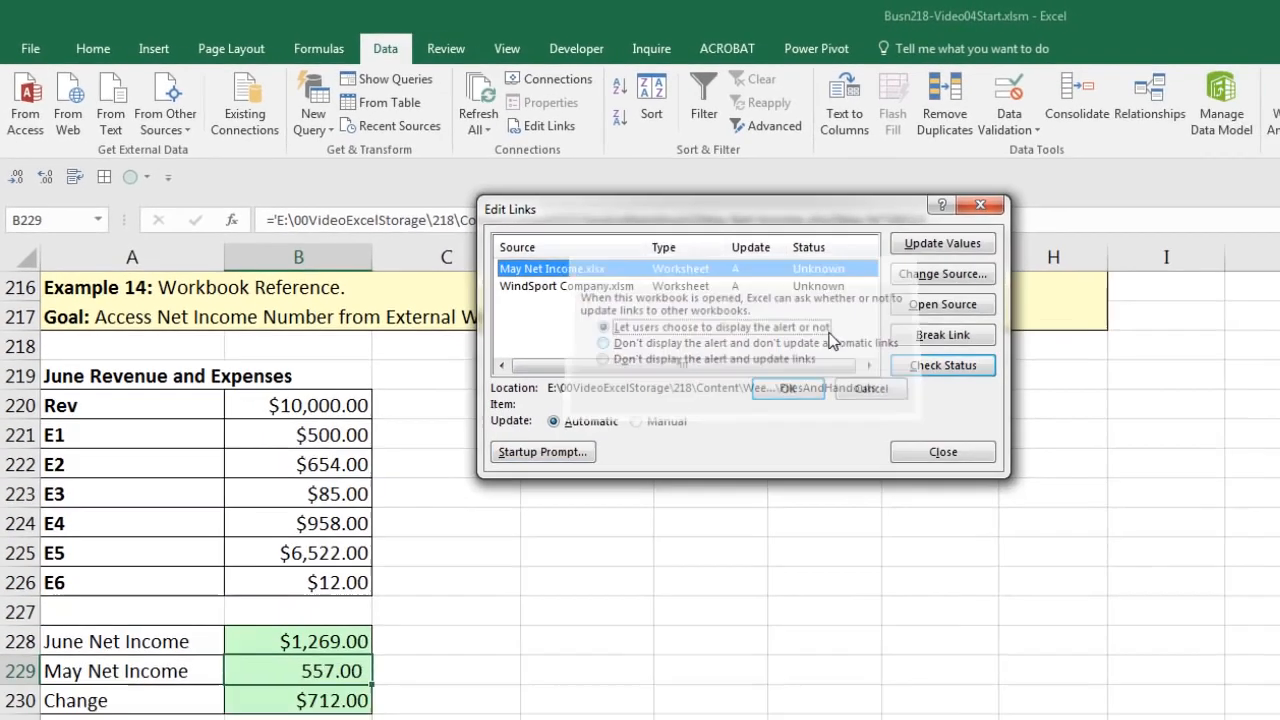
- Update the values linked from May Net Income.xlsx, and check the workbook reference in B229
{"action": "left_click", "coordinate": [884, 232]}
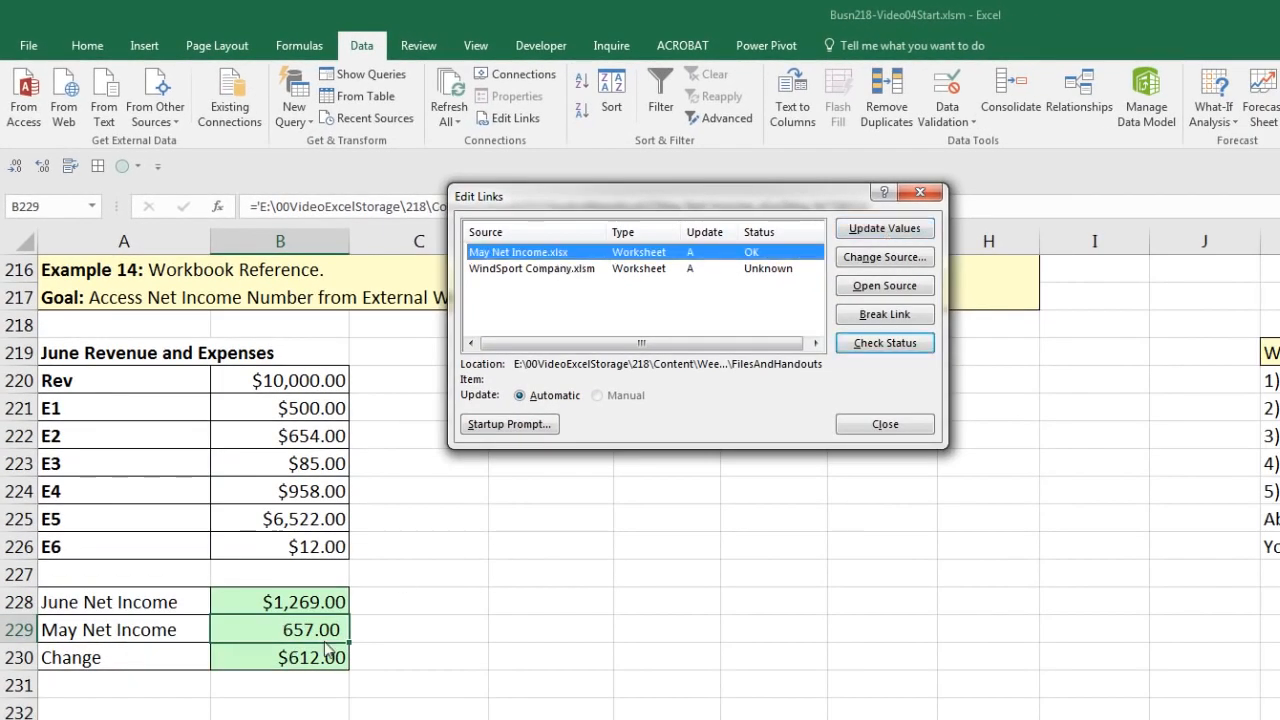
{"action": "left_click", "coordinate": [869, 426]}
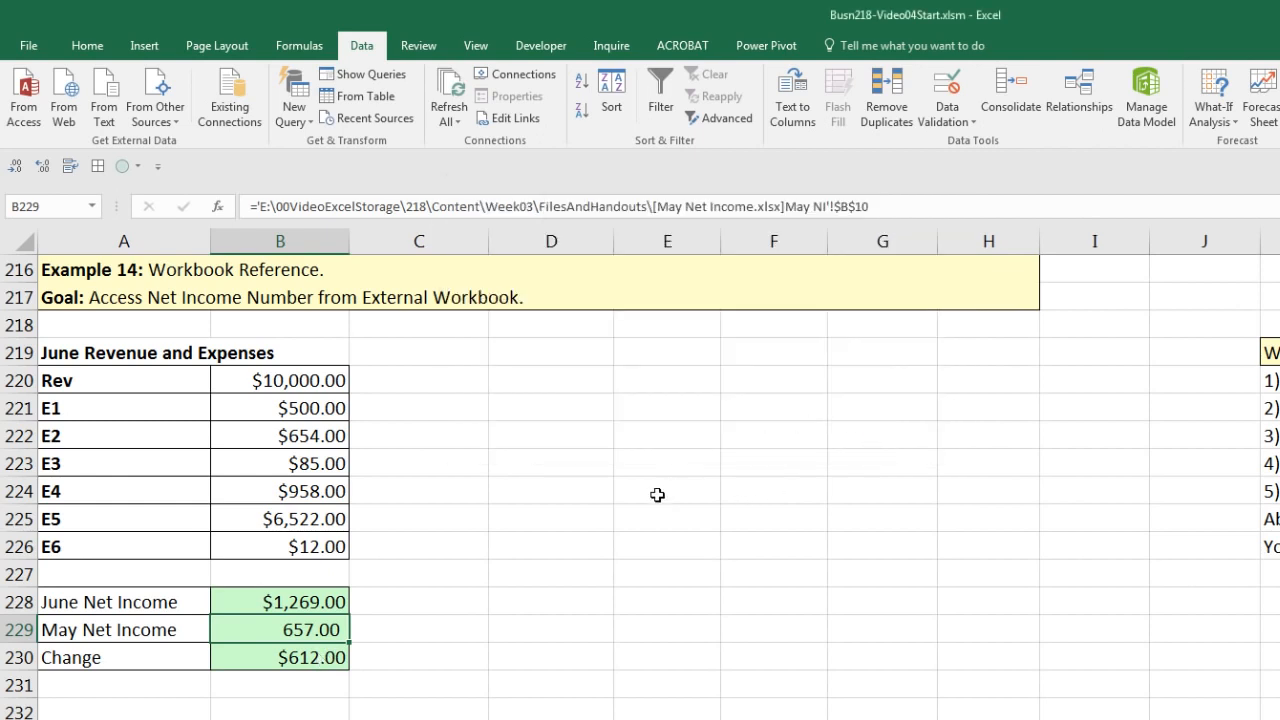
{"action": "double_click", "coordinate": [319, 636]}
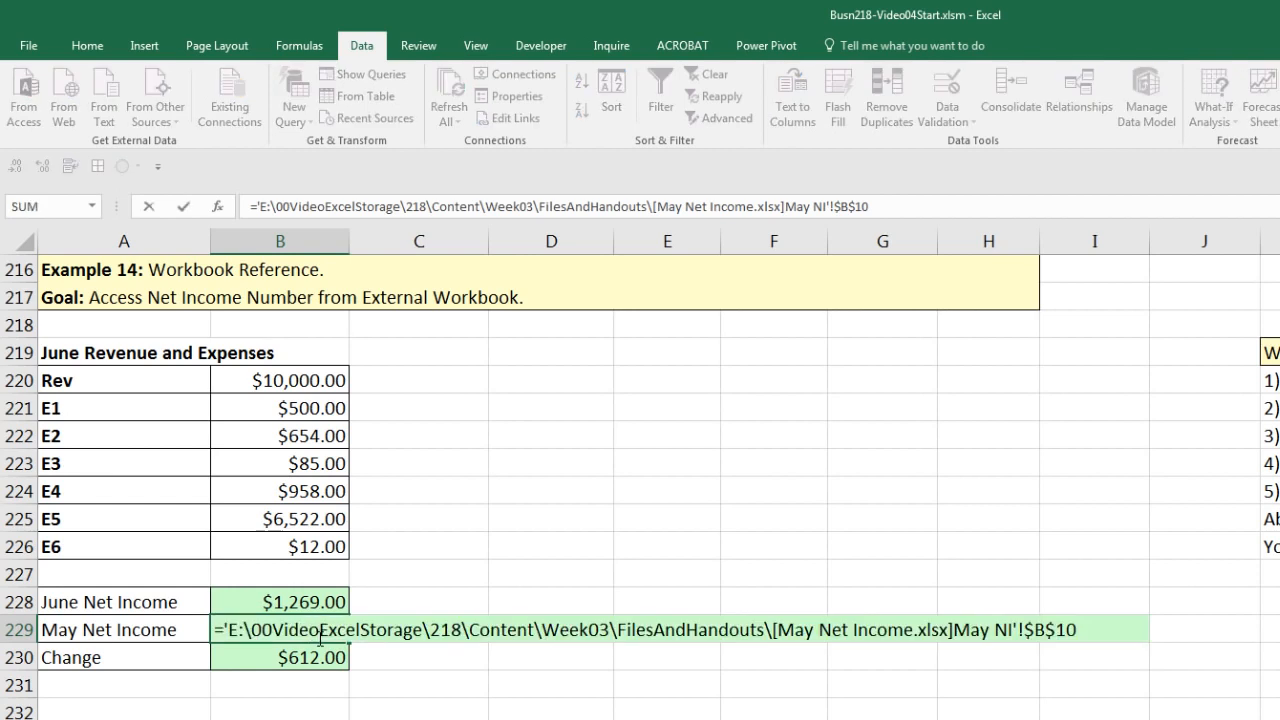
{"action": "key", "text": "Escape"}
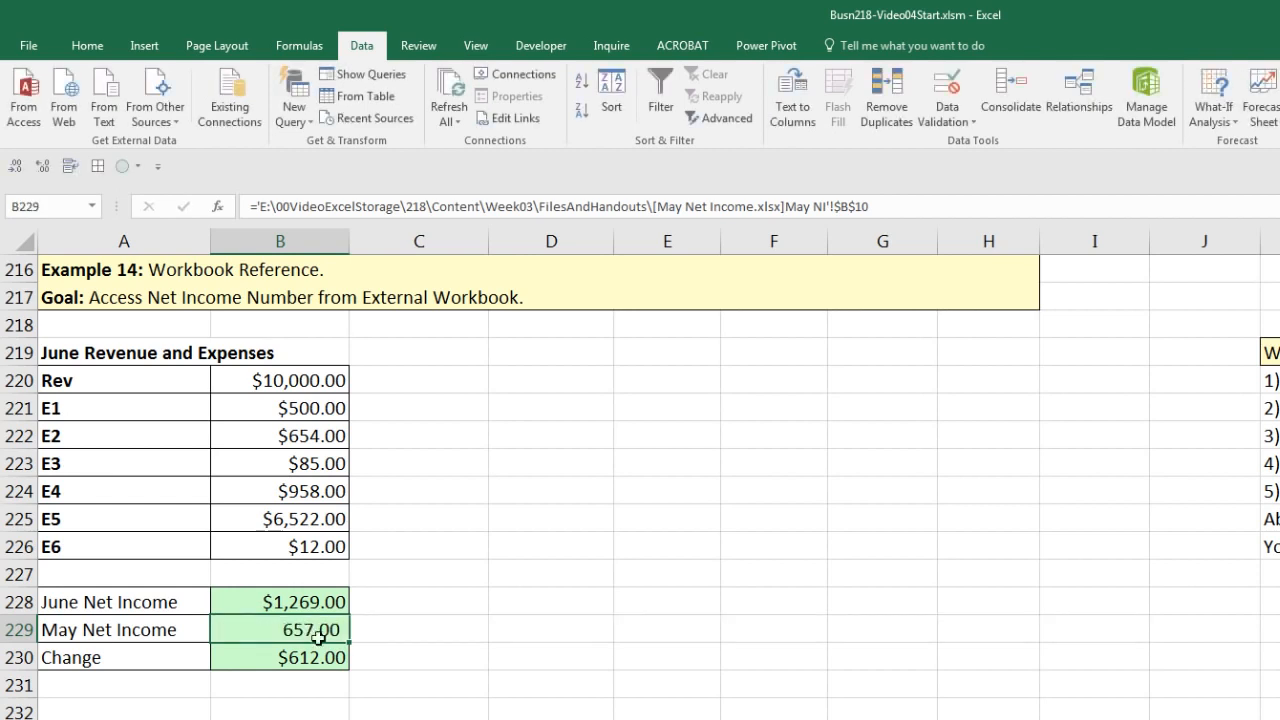
- Clear the January to April unit figures in B238:E243 of the Corp Totals table
{"action": "scroll", "coordinate": [319, 640], "scroll_direction": "down", "scroll_amount": 5}
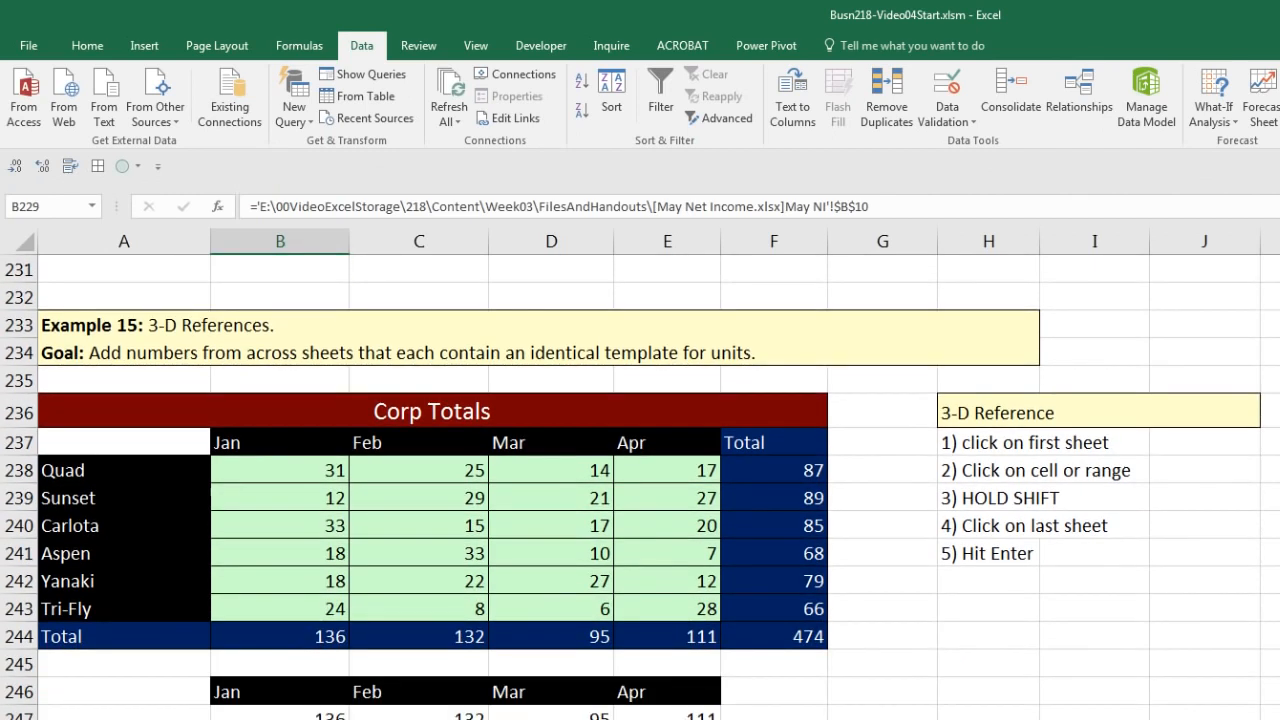
{"action": "scroll", "coordinate": [133, 276], "scroll_direction": "down", "scroll_amount": 1}
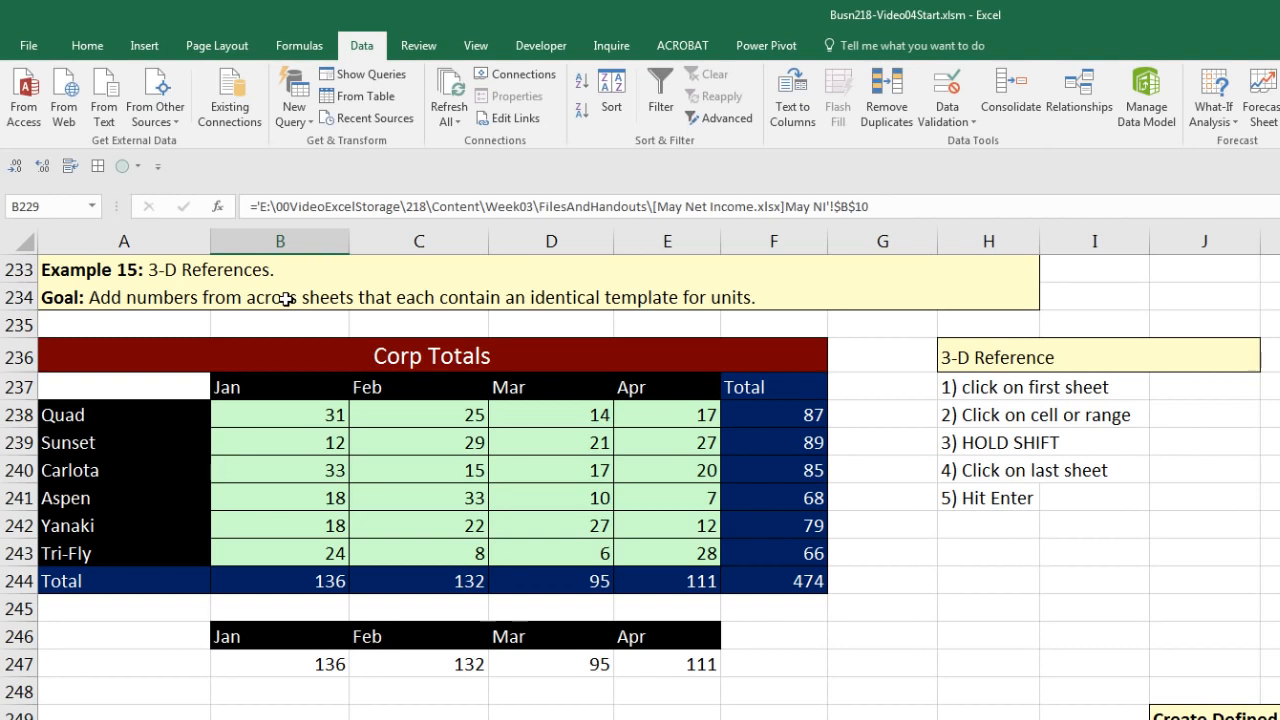
{"action": "left_click", "coordinate": [304, 421]}
{"action": "left_click_drag", "start_coordinate": [304, 421], "coordinate": [652, 549]}
{"action": "key", "text": "Delete"}
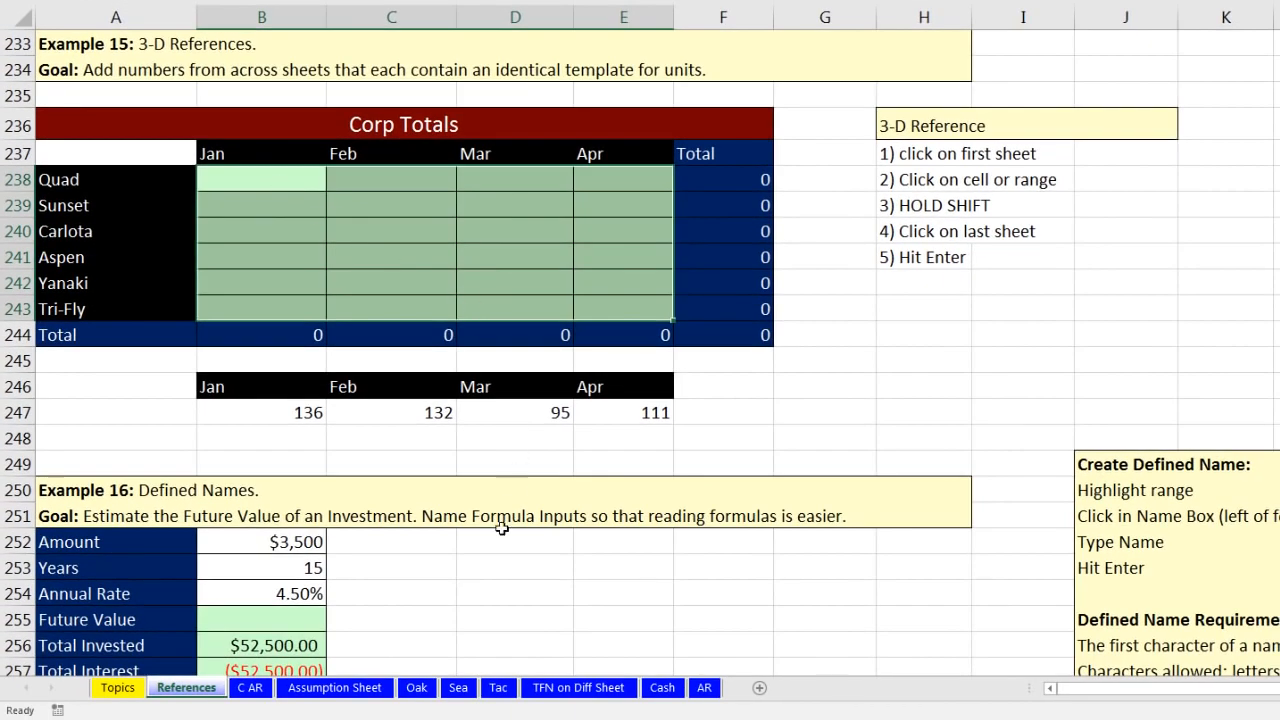
- Compare the unit totals tables on the Oak, Sea and Tac sheets, and return to the References sheet
{"action": "left_click", "coordinate": [416, 688]}
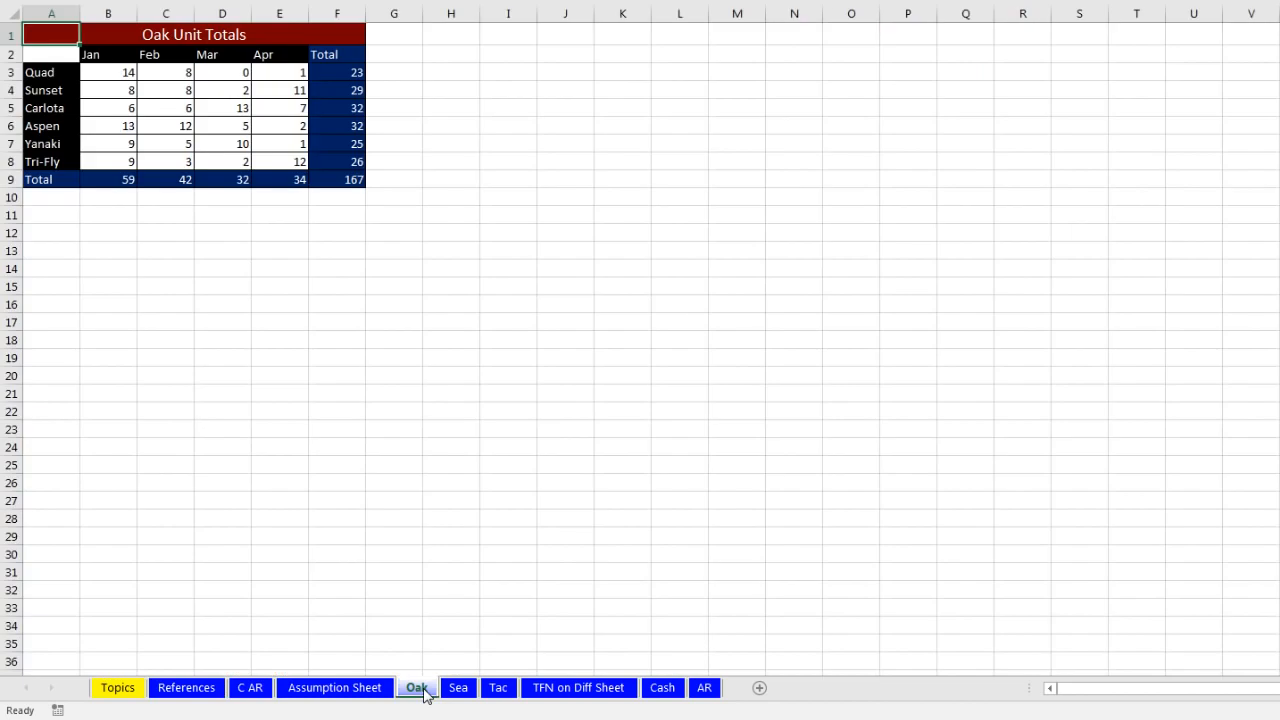
{"action": "scroll", "coordinate": [384, 452], "scroll_direction": "up", "scroll_amount": 5}
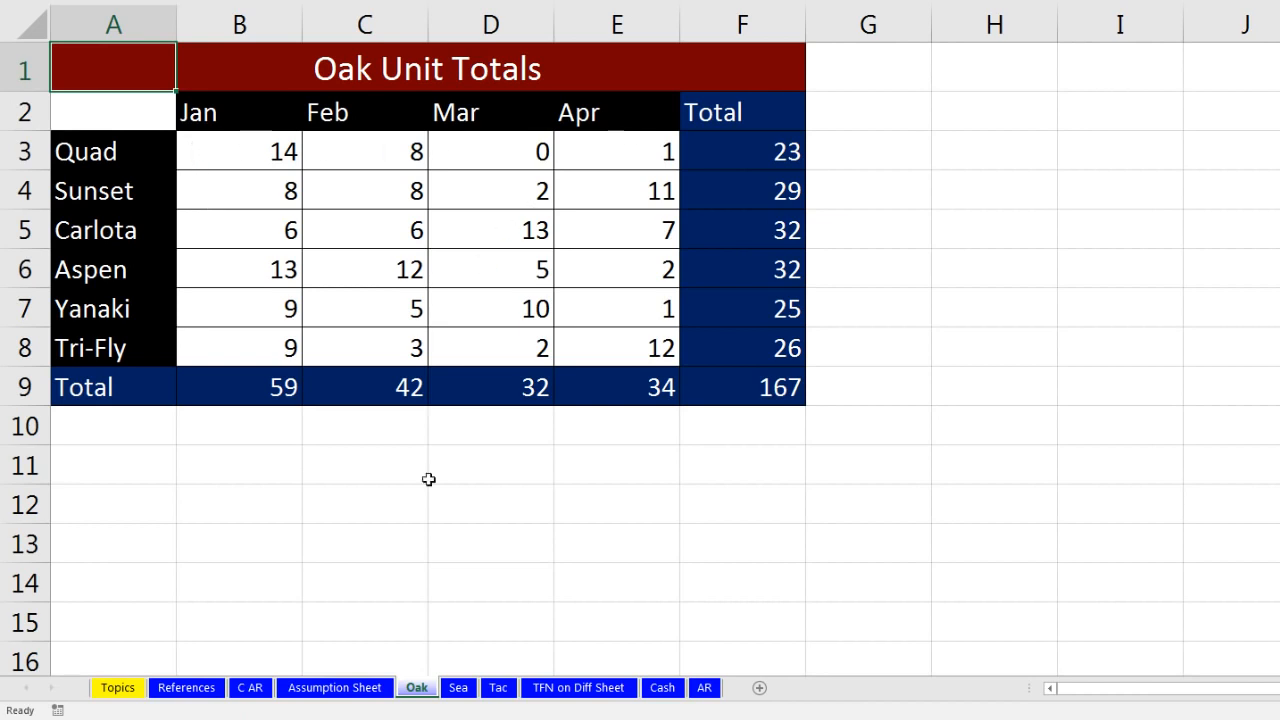
{"action": "left_click", "coordinate": [460, 697]}
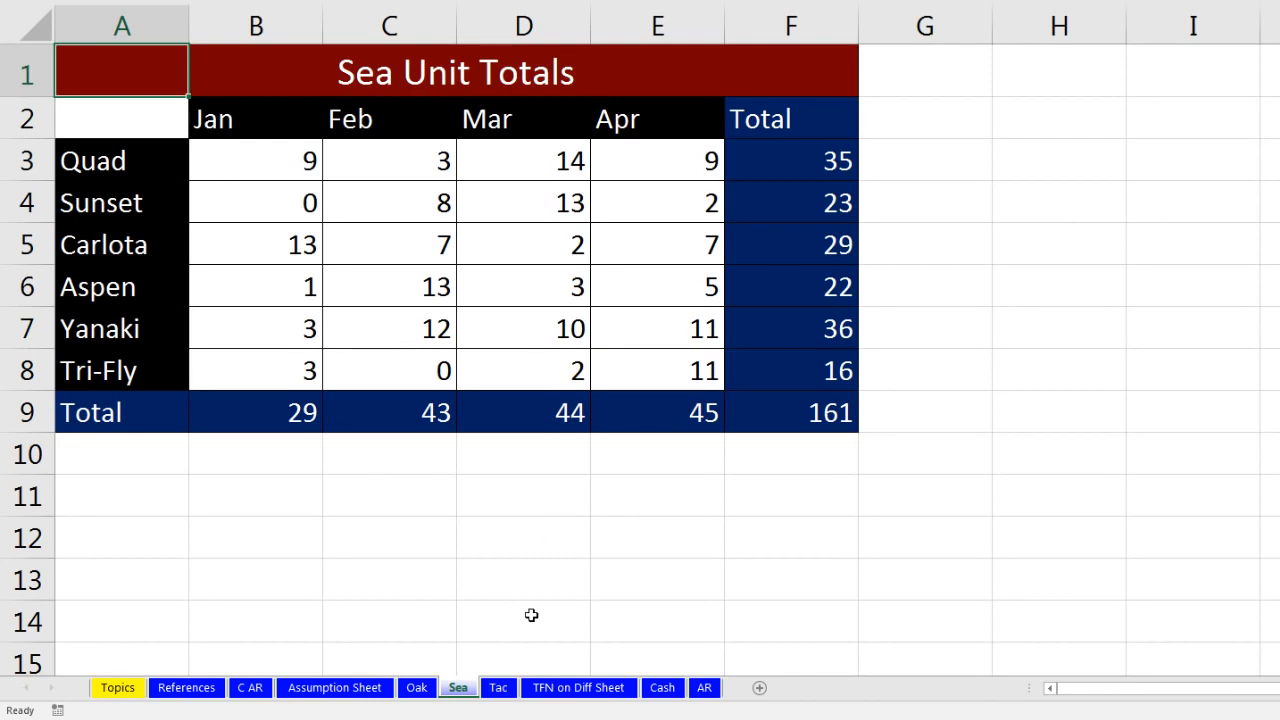
{"action": "left_click", "coordinate": [500, 690]}
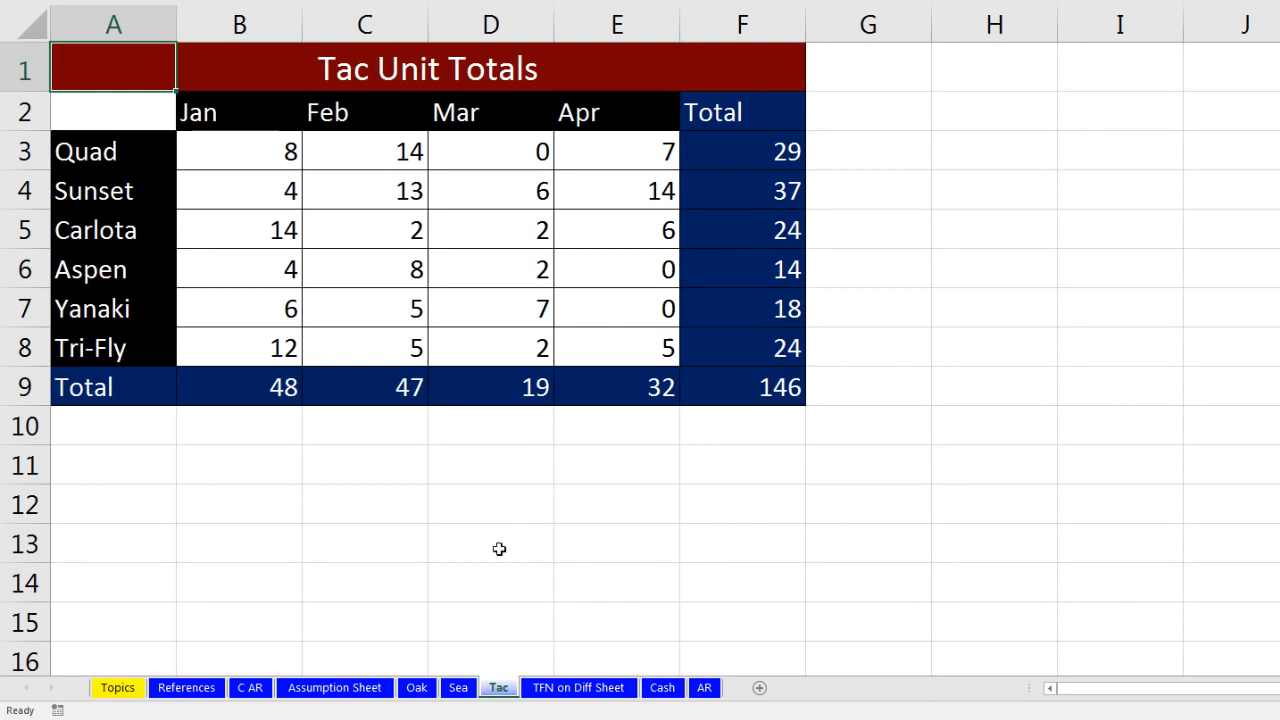
{"action": "left_click", "coordinate": [195, 688]}
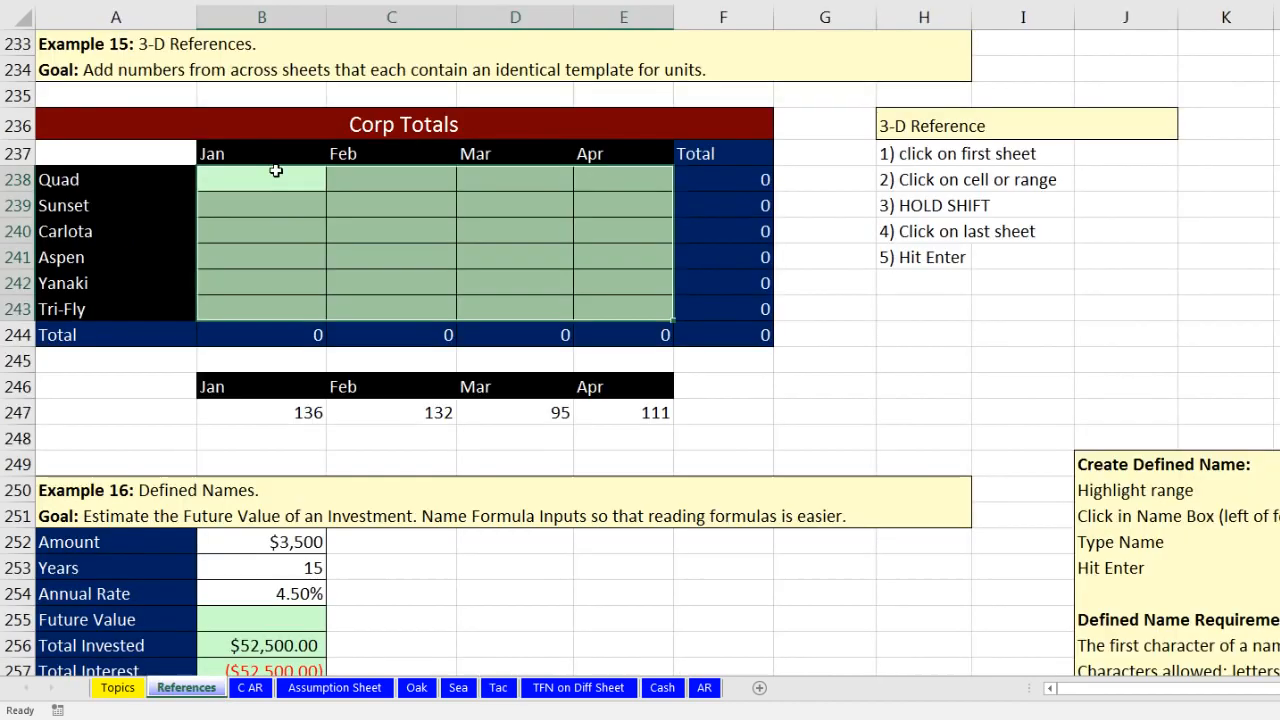
- Examine the row and column layout of the Corp Totals table, ending at the January Quad cell B238
{"action": "left_click", "coordinate": [274, 178]}
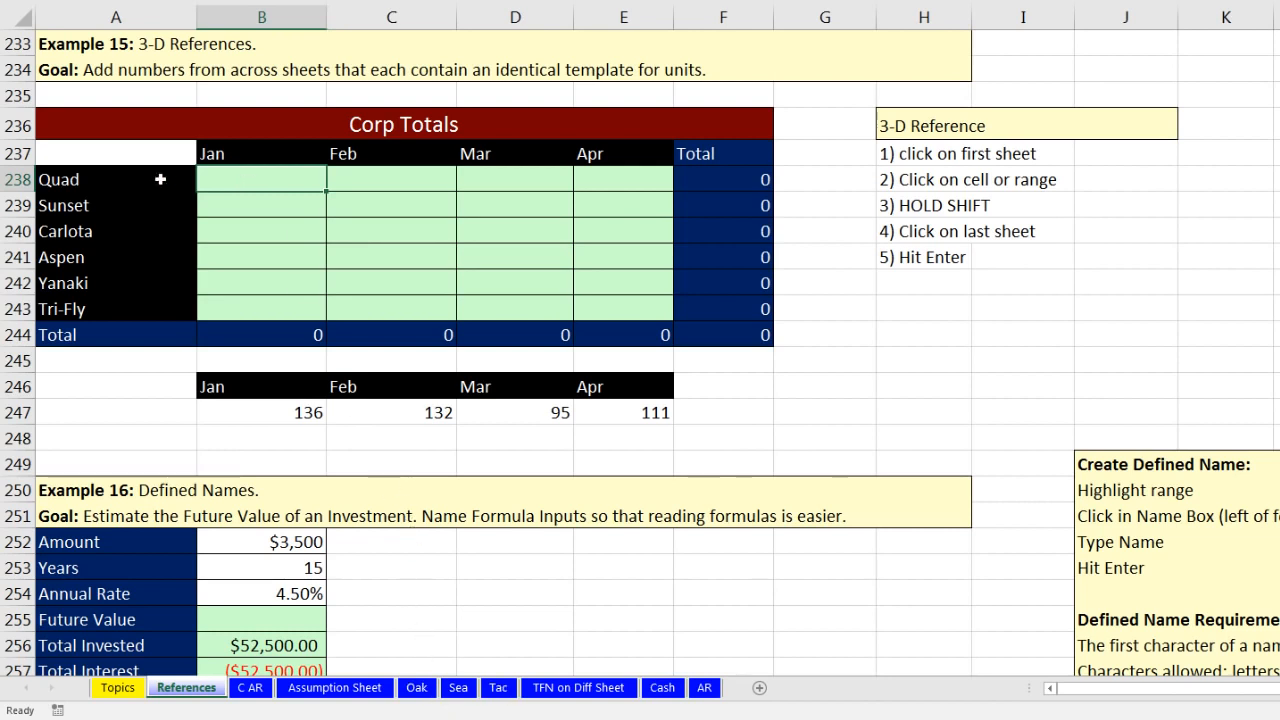
{"action": "left_click_drag", "start_coordinate": [157, 165], "coordinate": [641, 308]}
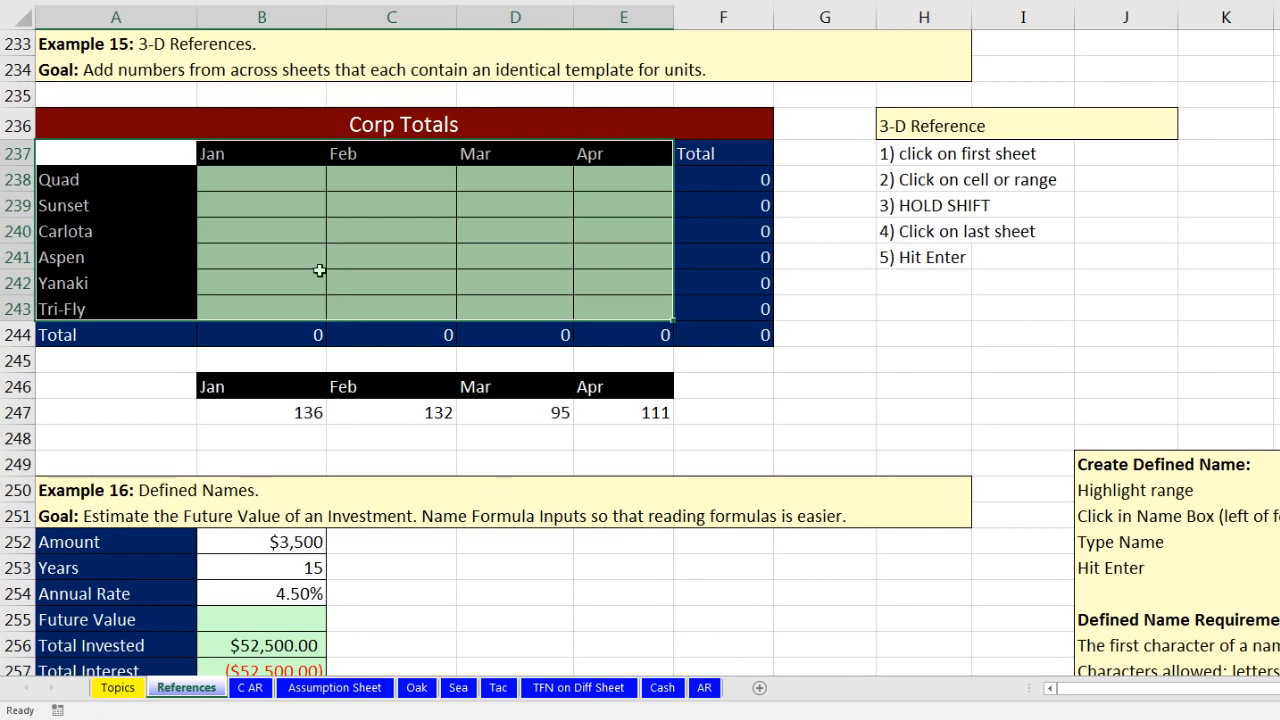
{"action": "left_click", "coordinate": [258, 179]}
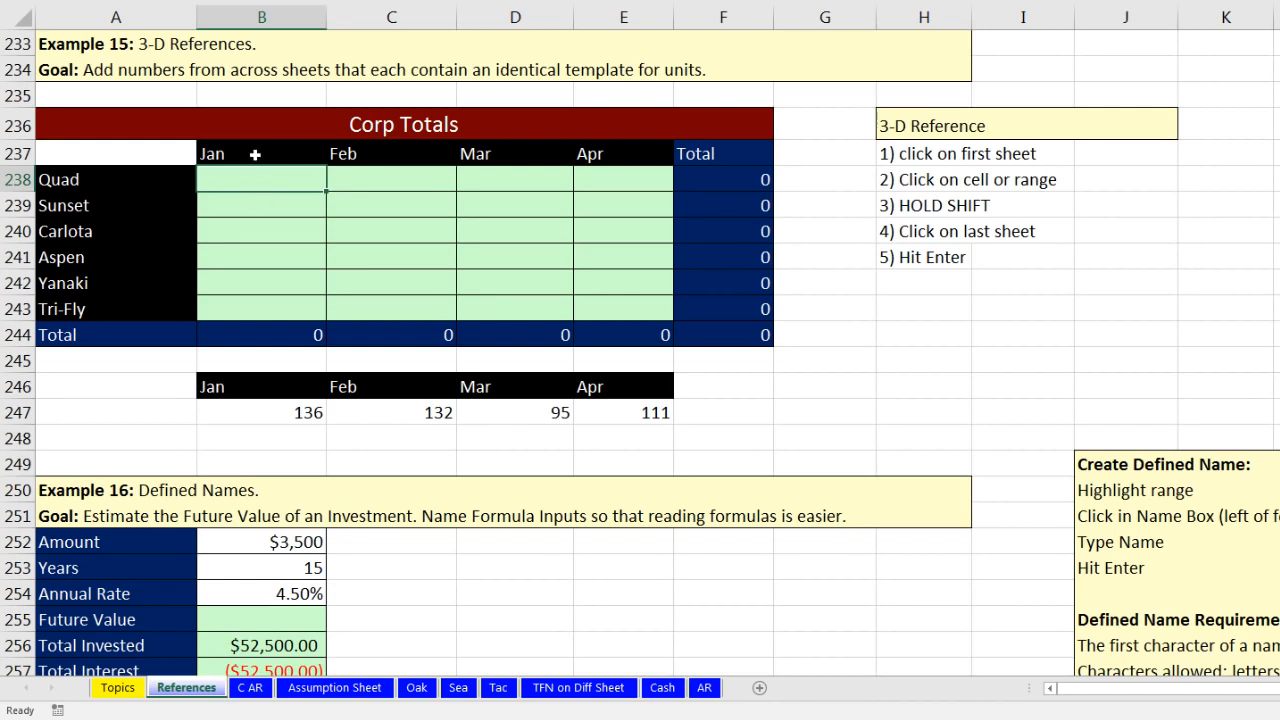
- Check the position of the January Quad figure in cell B3 on the Oak, Sea and Tac sheets
{"action": "left_click", "coordinate": [417, 688]}
{"action": "left_click", "coordinate": [240, 151]}
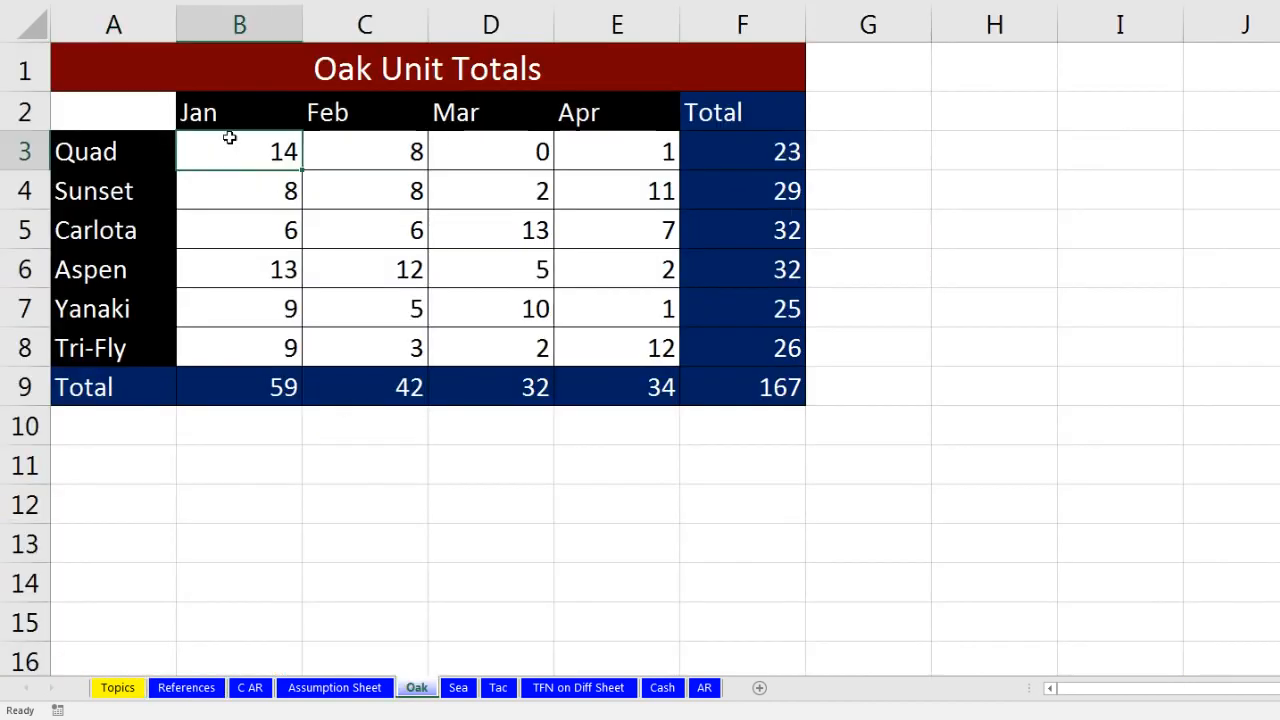
{"action": "left_click", "coordinate": [458, 688]}
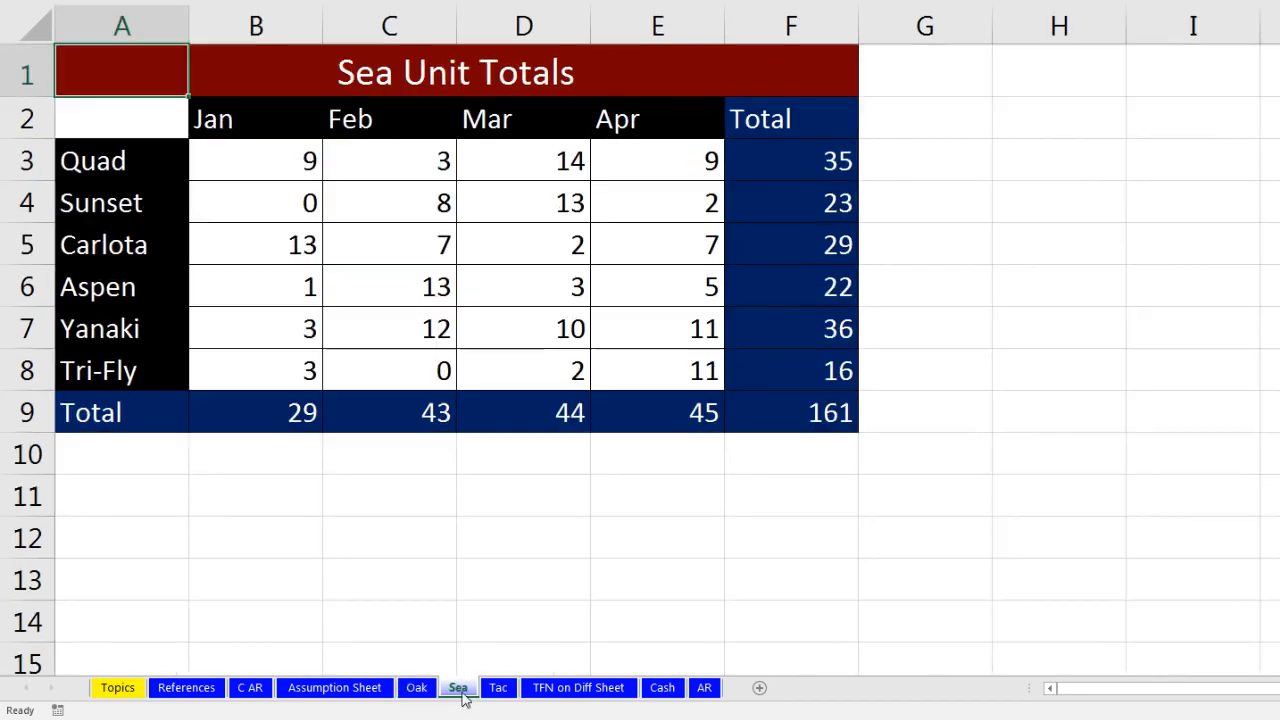
{"action": "left_click", "coordinate": [266, 160]}
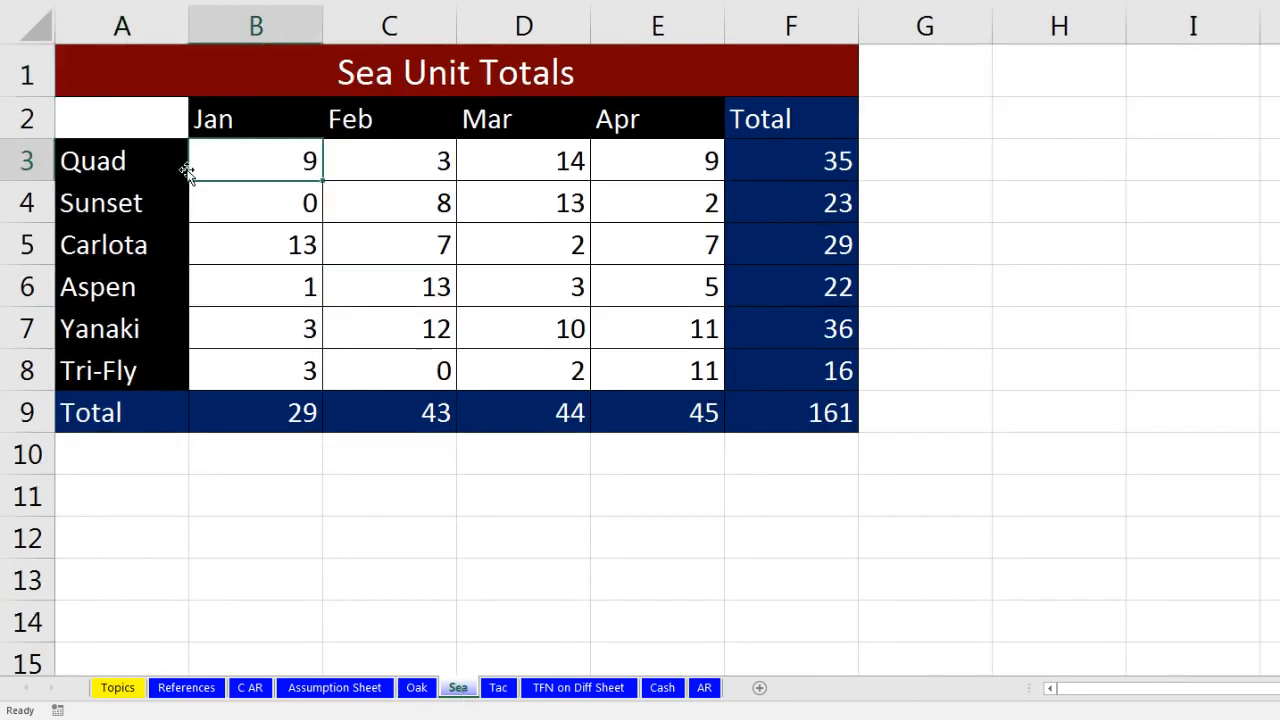
{"action": "left_click", "coordinate": [498, 688]}
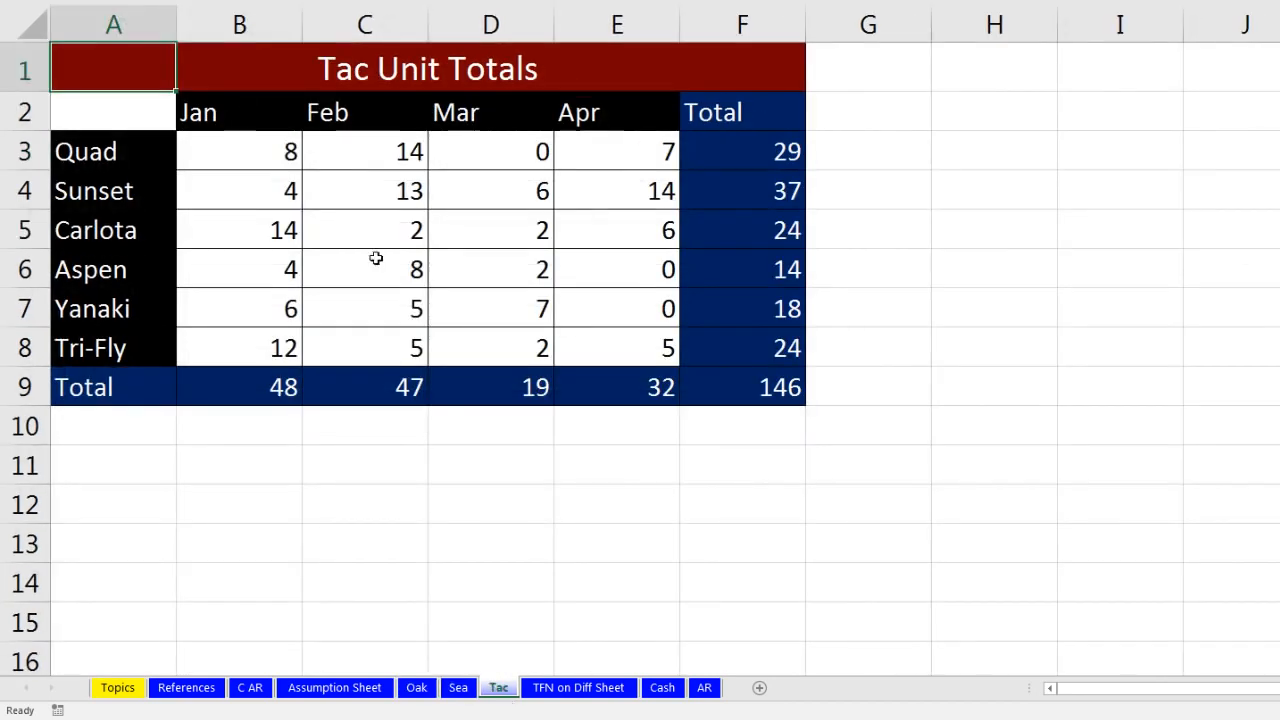
{"action": "left_click", "coordinate": [258, 152]}
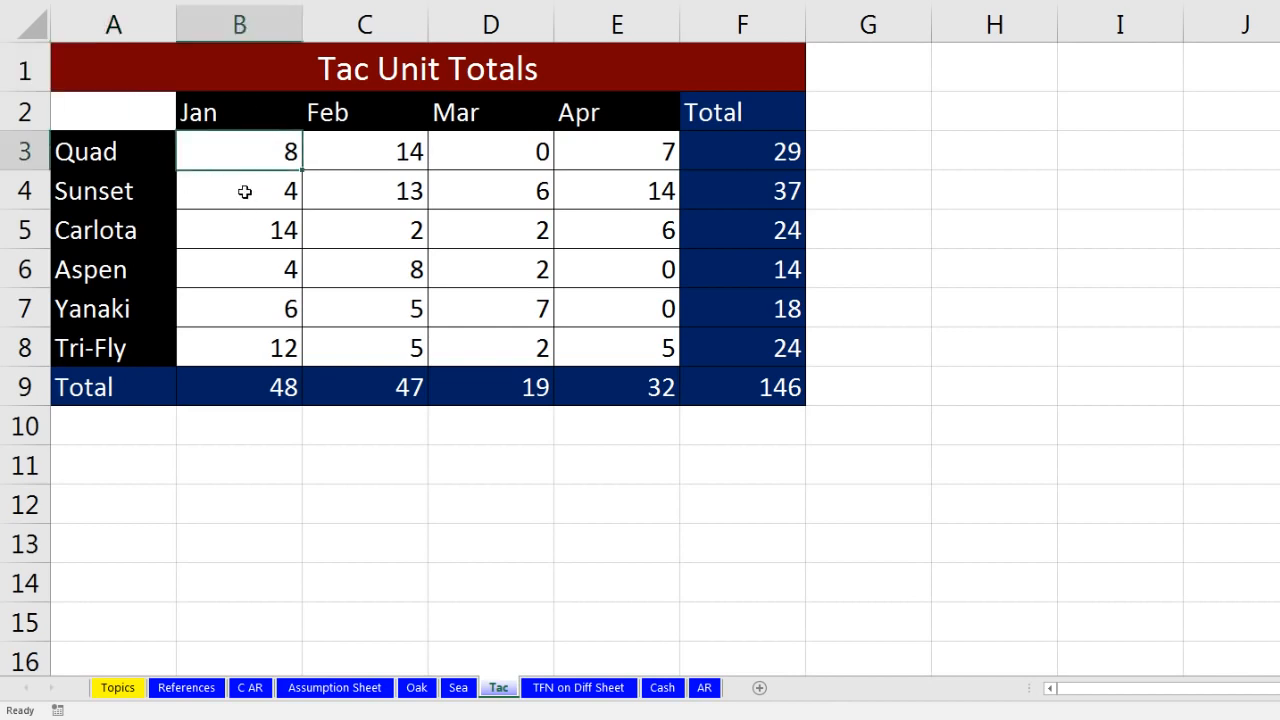
- Examine other product and month cells in the Tac table, from January Sunset to April Tri-Fly
{"action": "left_click", "coordinate": [245, 191]}
{"action": "left_click", "coordinate": [250, 236]}
{"action": "left_click", "coordinate": [252, 280]}
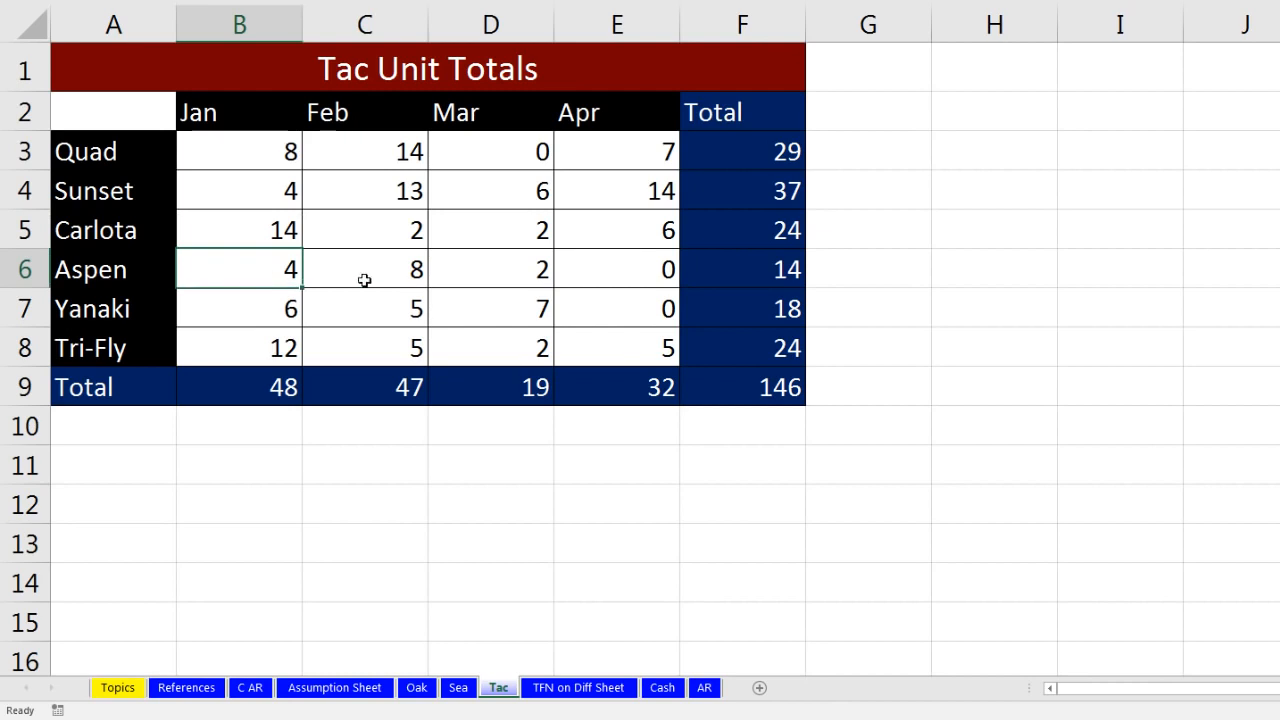
{"action": "left_click", "coordinate": [472, 272]}
{"action": "left_click", "coordinate": [611, 350]}
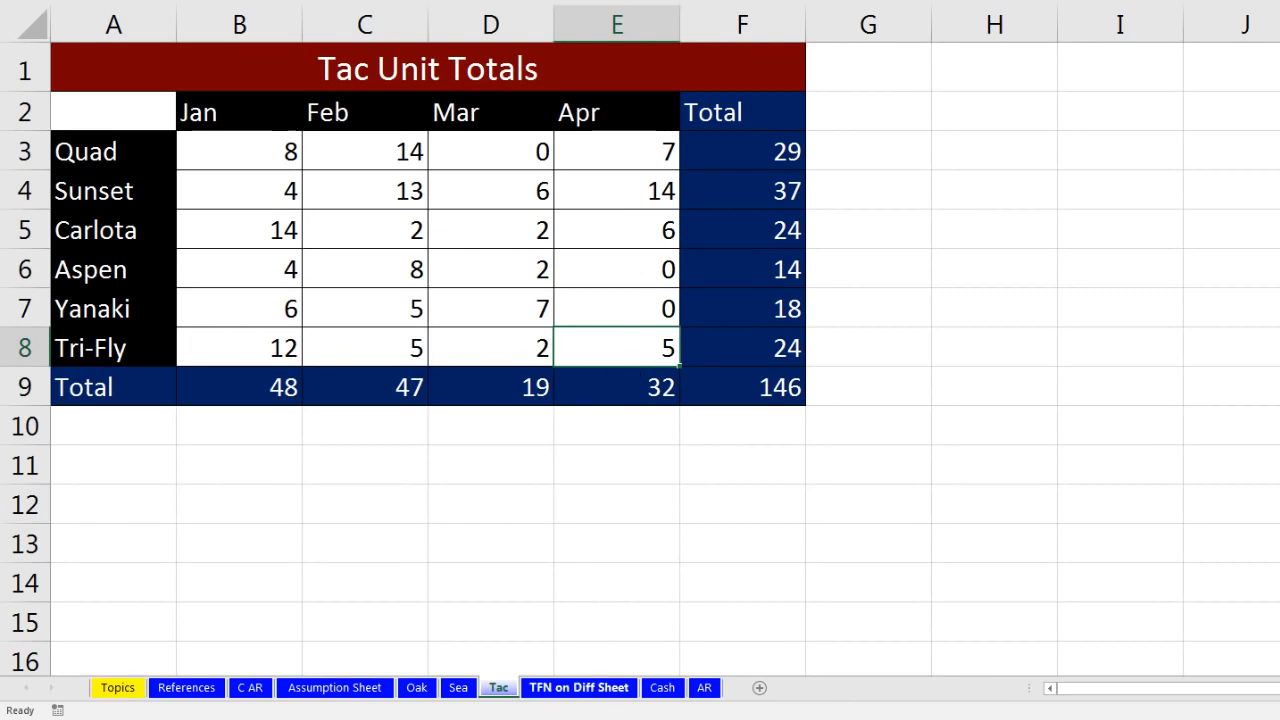
- Trace cell B3 again through the Oak, Sea and Tac sheets as the range for a 3-D sum
{"action": "left_click", "coordinate": [416, 688]}
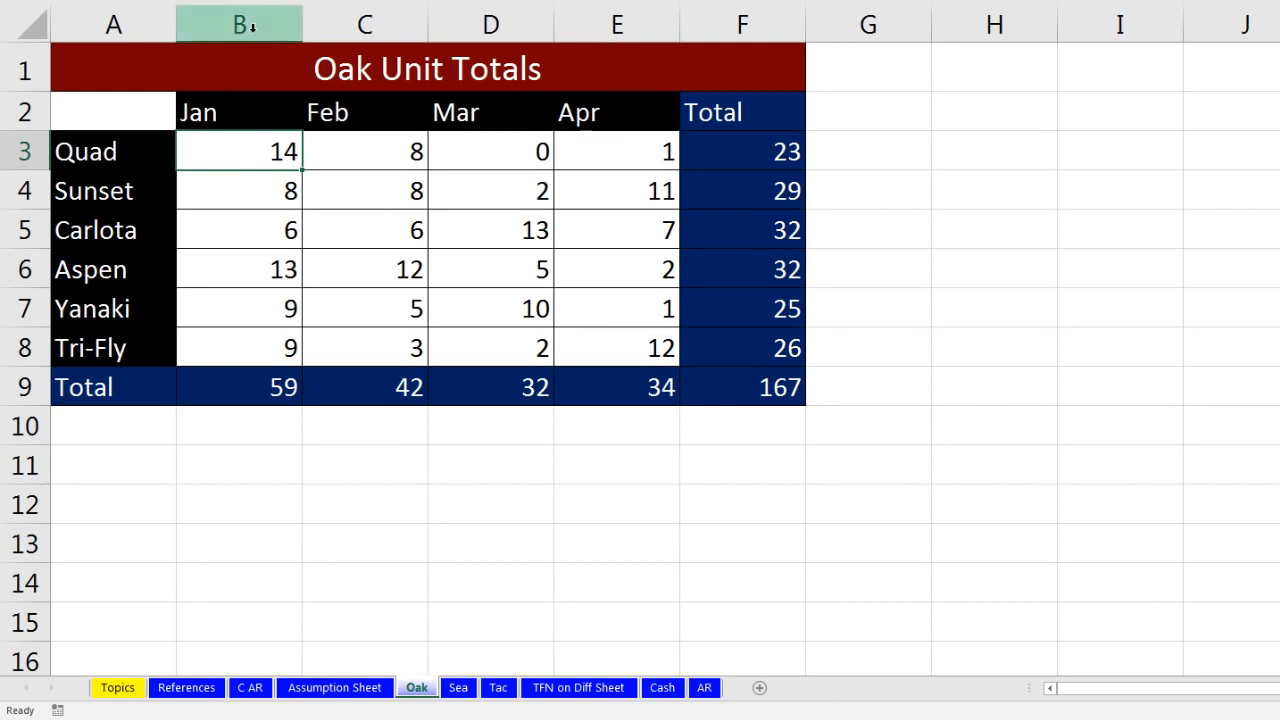
{"action": "left_click", "coordinate": [457, 688]}
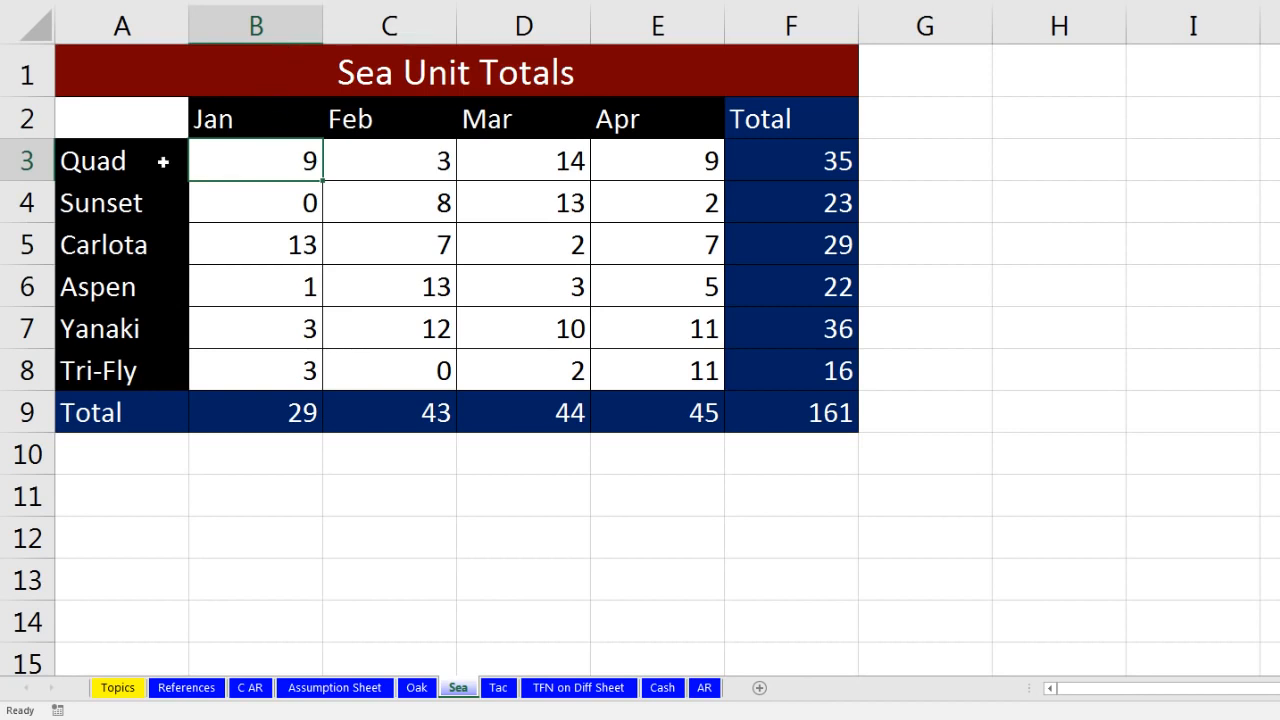
{"action": "left_click", "coordinate": [500, 688]}
{"action": "left_click", "coordinate": [235, 150]}
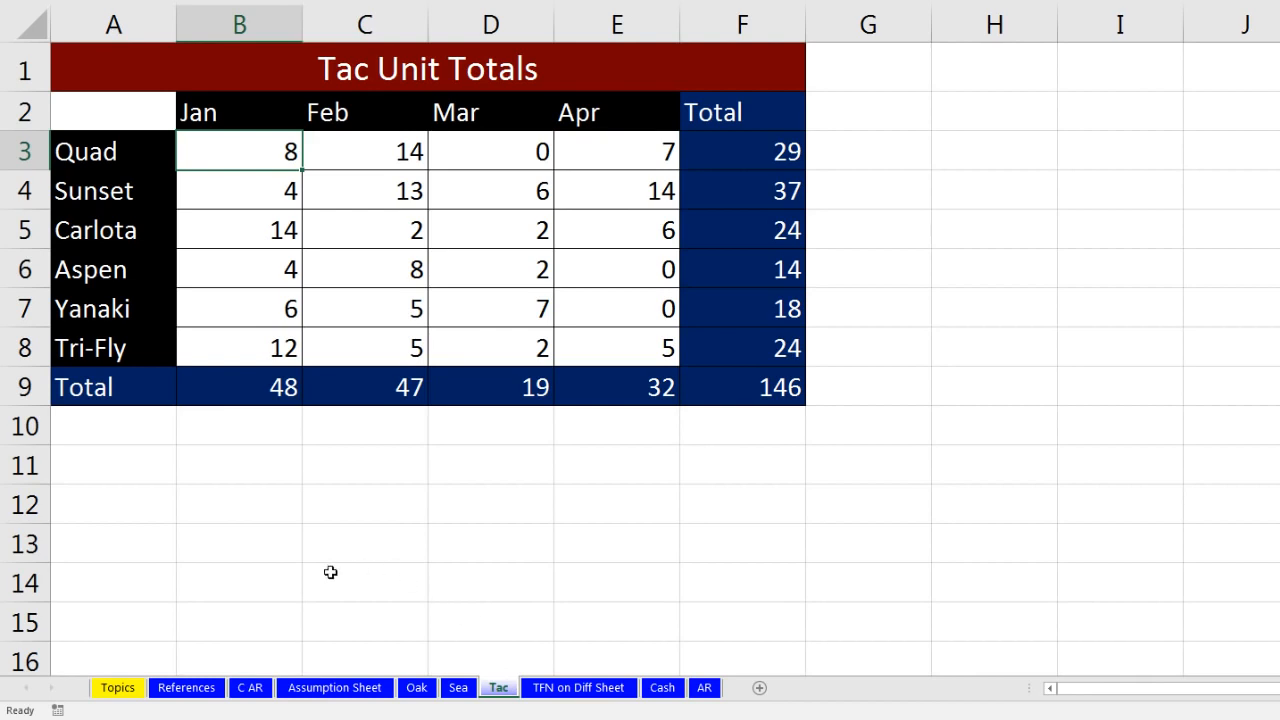
- Return to the References sheet and read the 3-D Reference instructions beside the Corp Totals table
{"action": "left_click", "coordinate": [187, 690]}
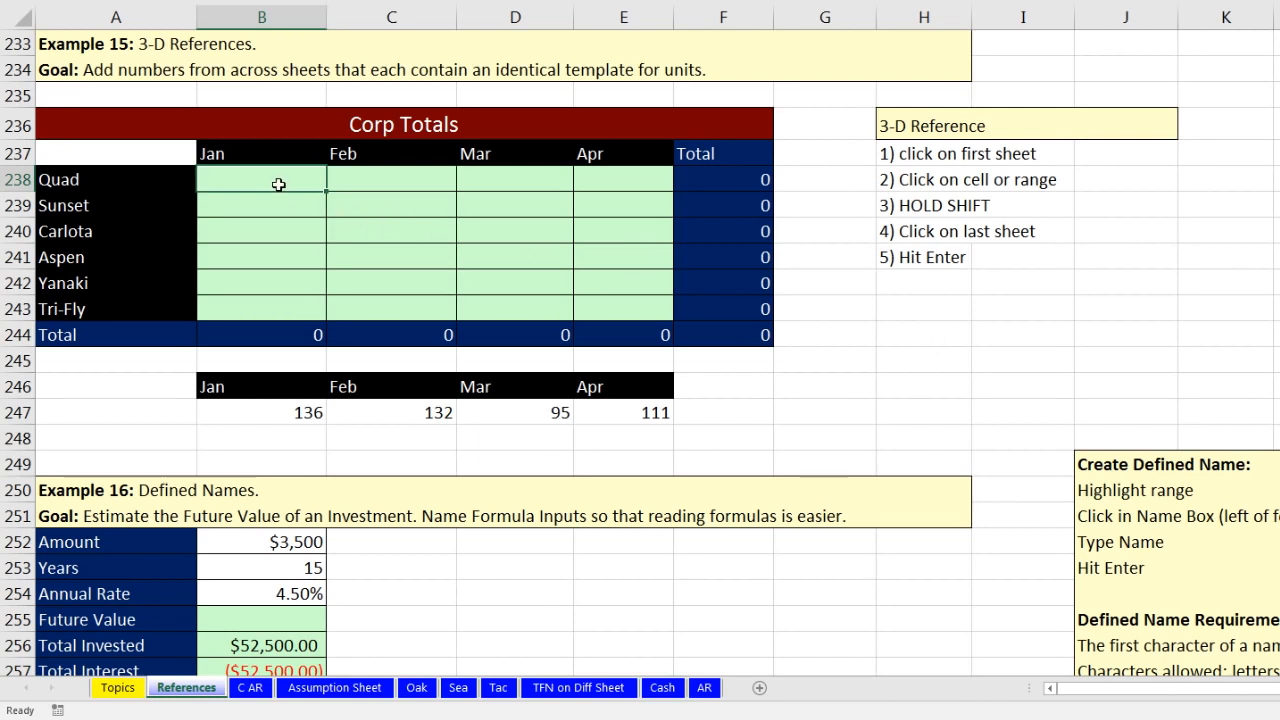
{"action": "left_click", "coordinate": [910, 311]}
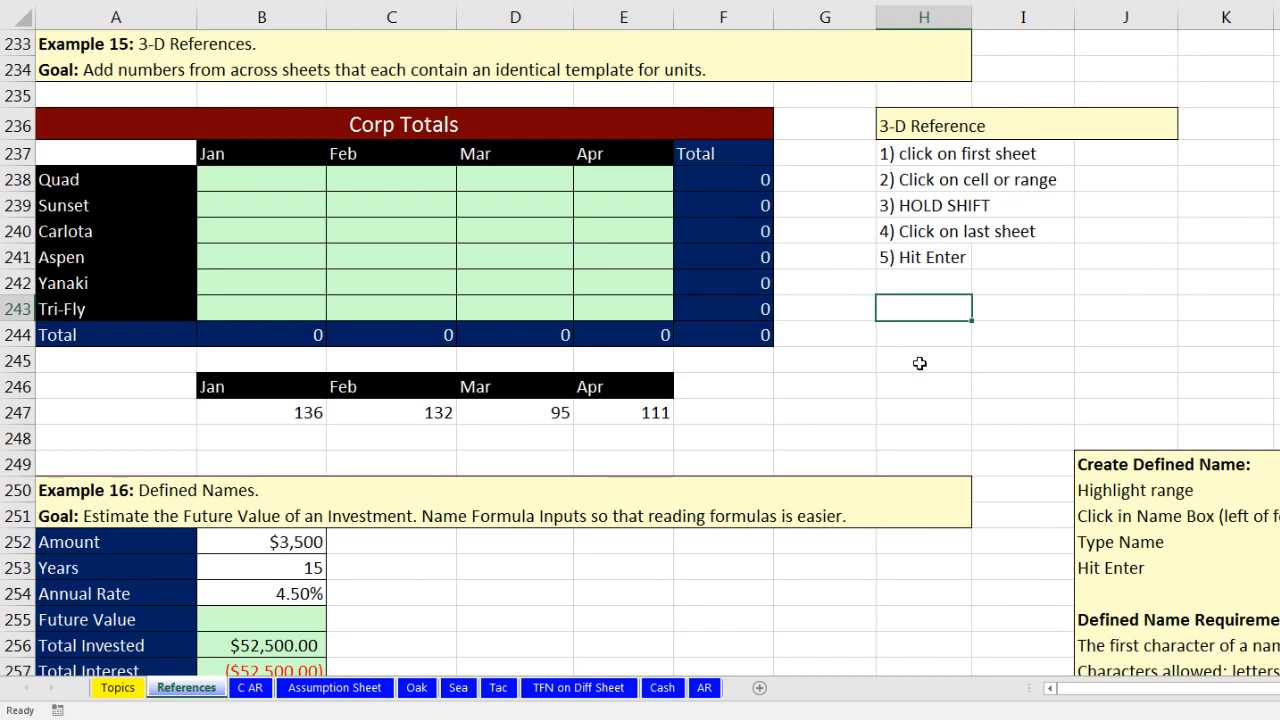
{"action": "key", "text": "shift"}
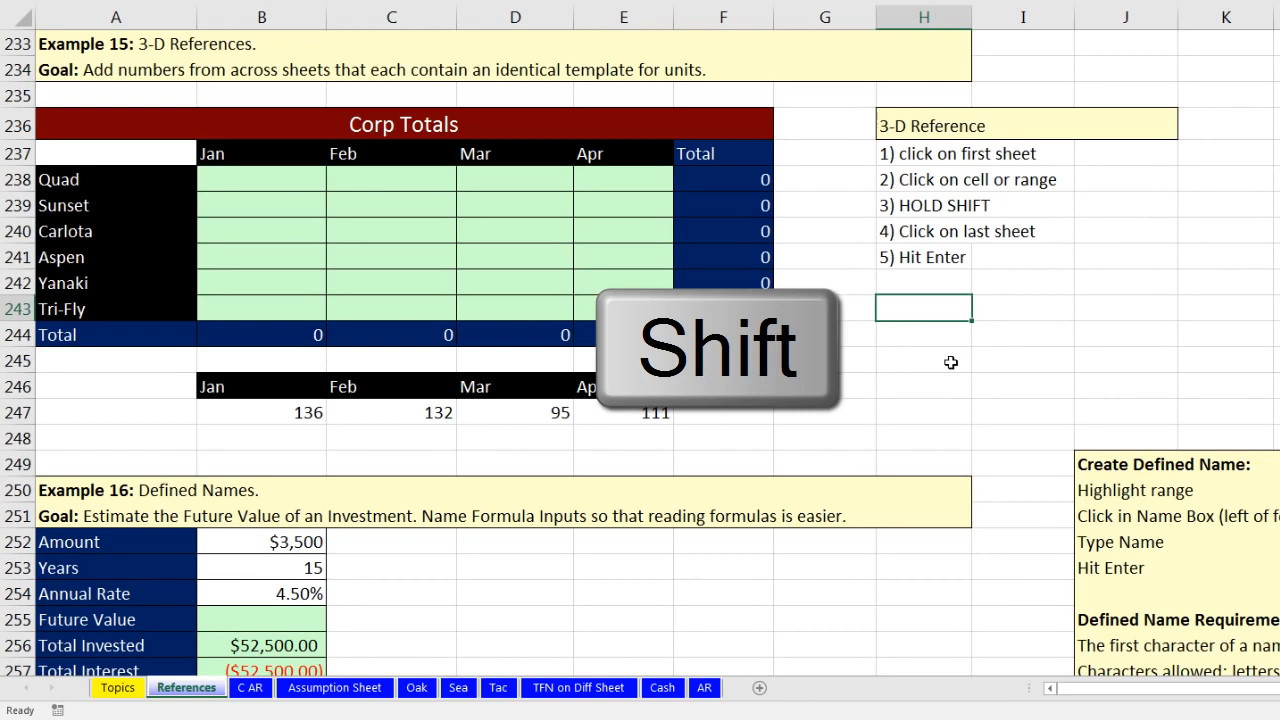
- Enter a 3-D SUM of cell B3 from the Oak sheet through the Tac sheet in January Quad cell B238
{"action": "left_click", "coordinate": [951, 362], "text": "shift"}
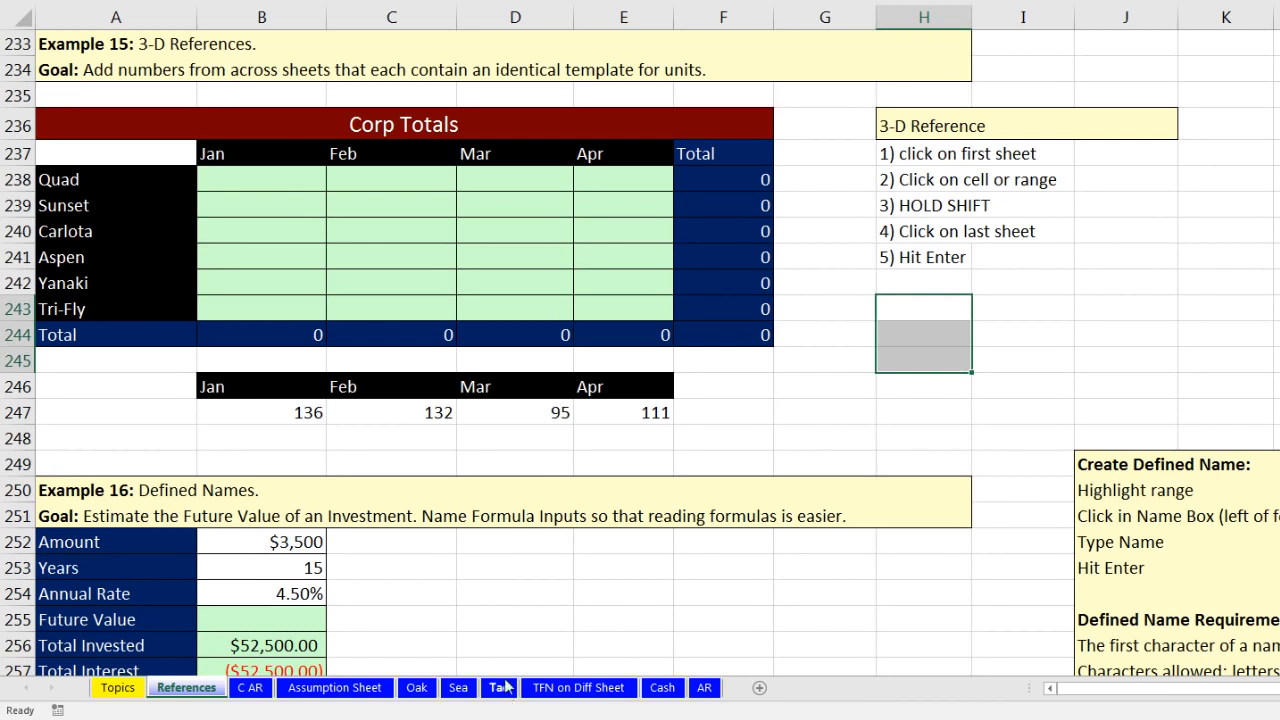
{"action": "left_click", "coordinate": [280, 189]}
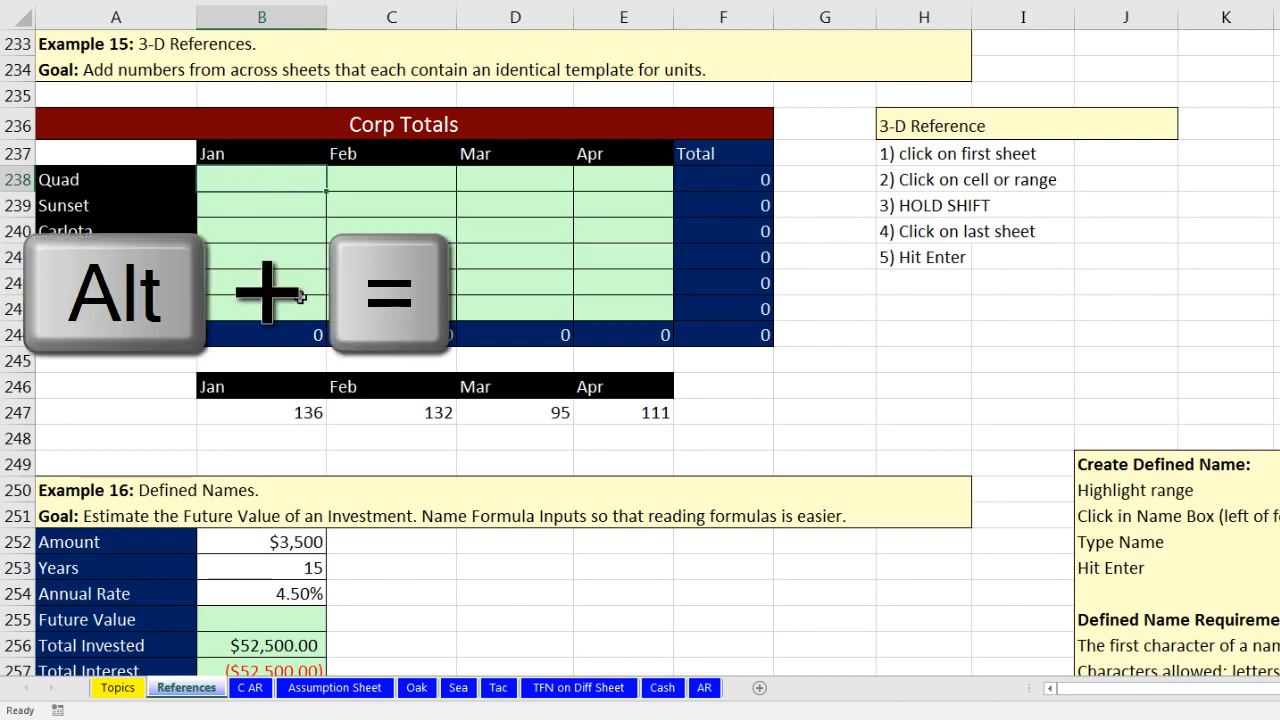
{"action": "key", "text": "alt+equal"}
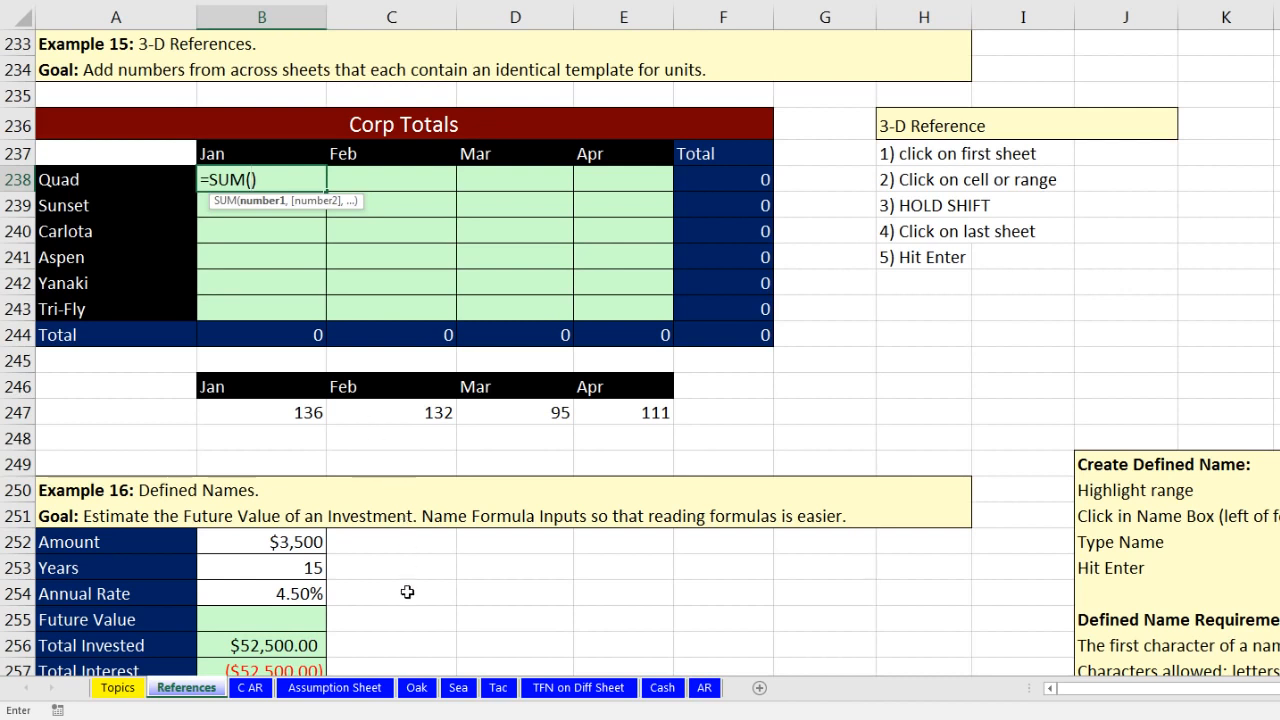
{"action": "left_click", "coordinate": [416, 687]}
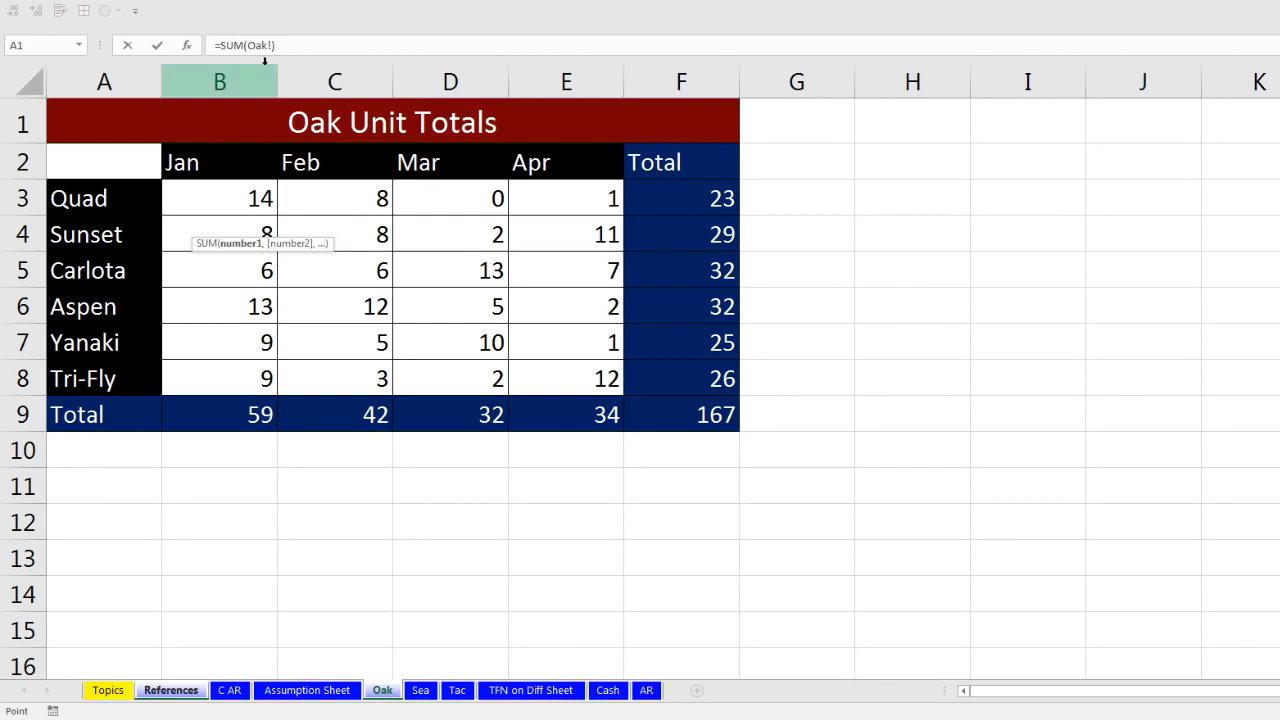
{"action": "left_click", "coordinate": [248, 198]}
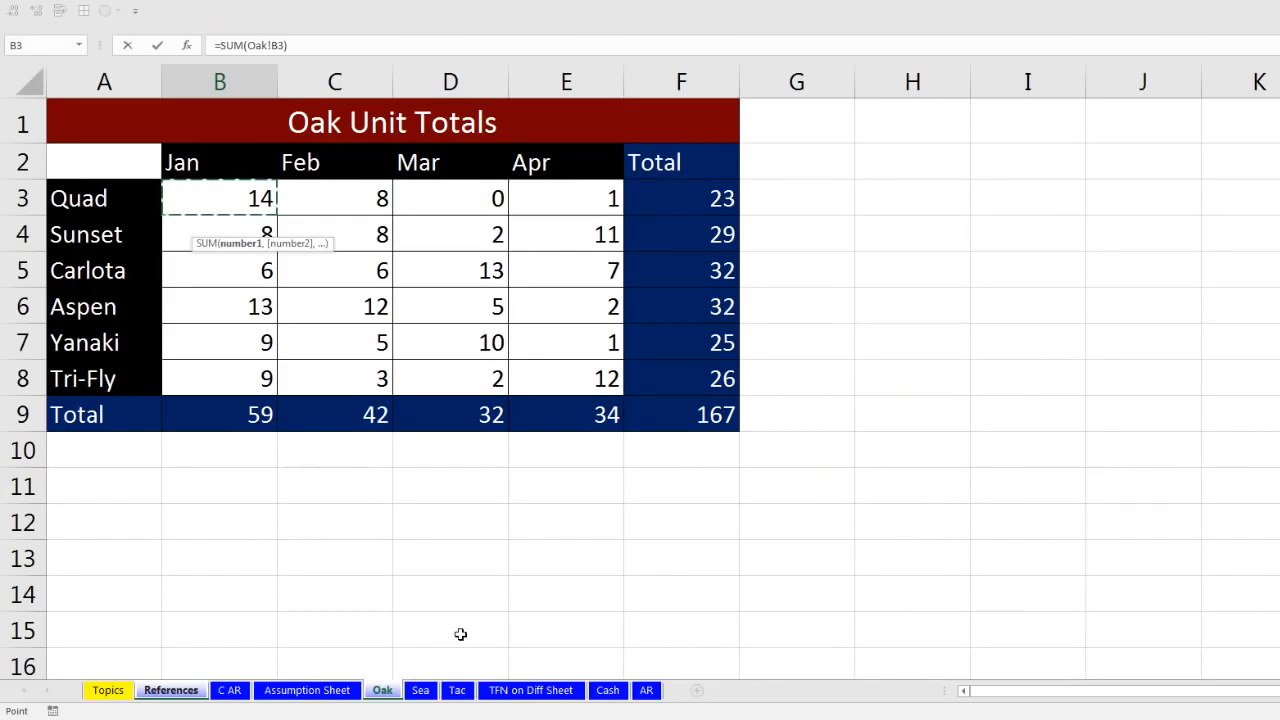
{"action": "key", "text": "shift"}
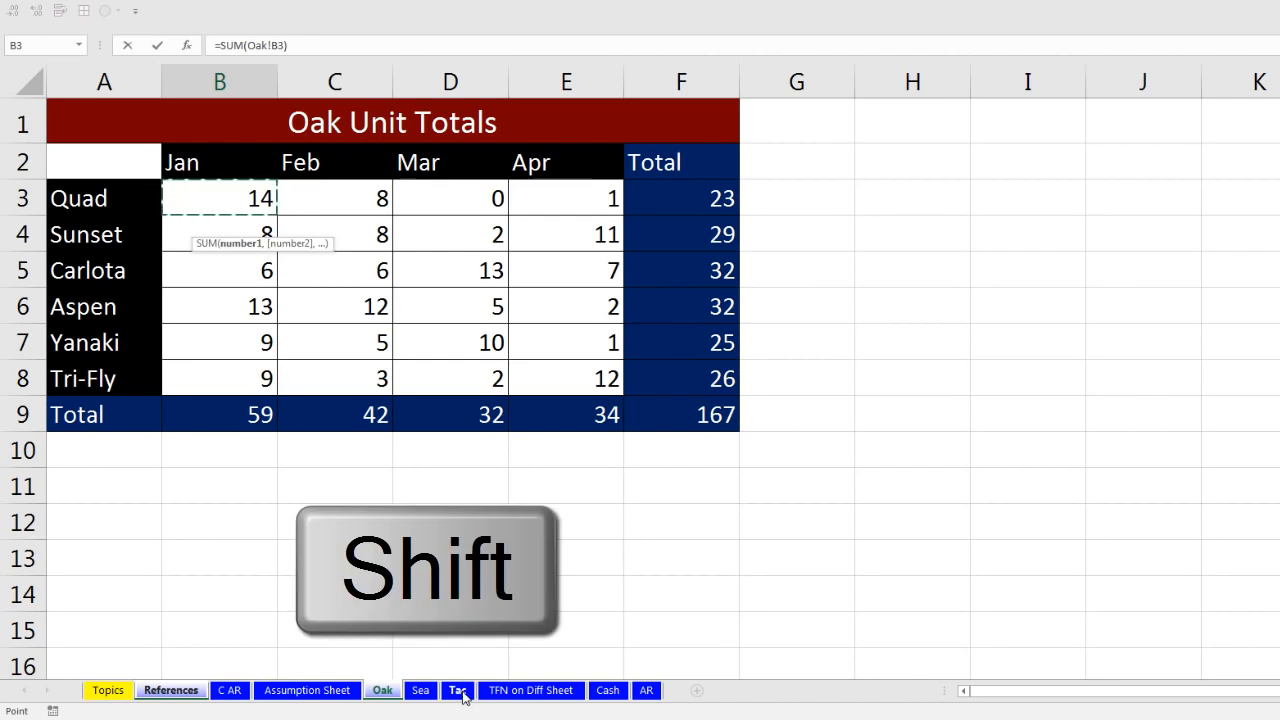
{"action": "left_click", "coordinate": [461, 692], "text": "shift"}
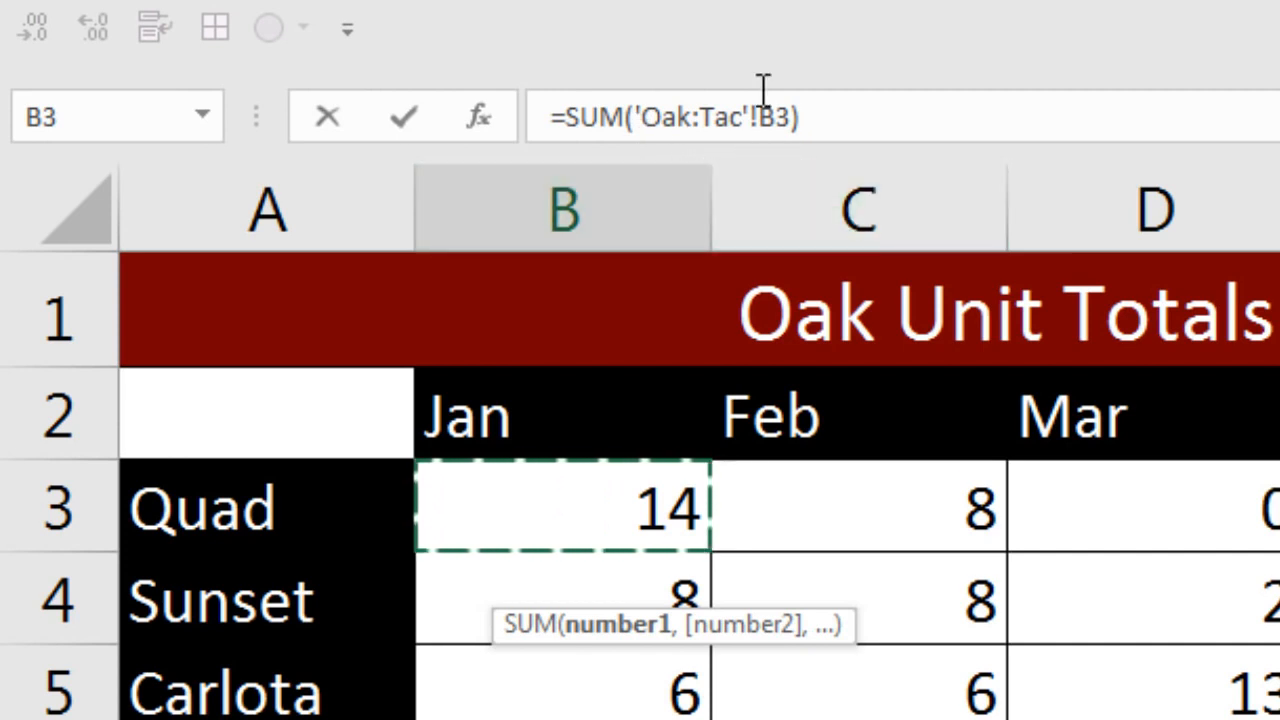
{"action": "key", "text": "Return"}
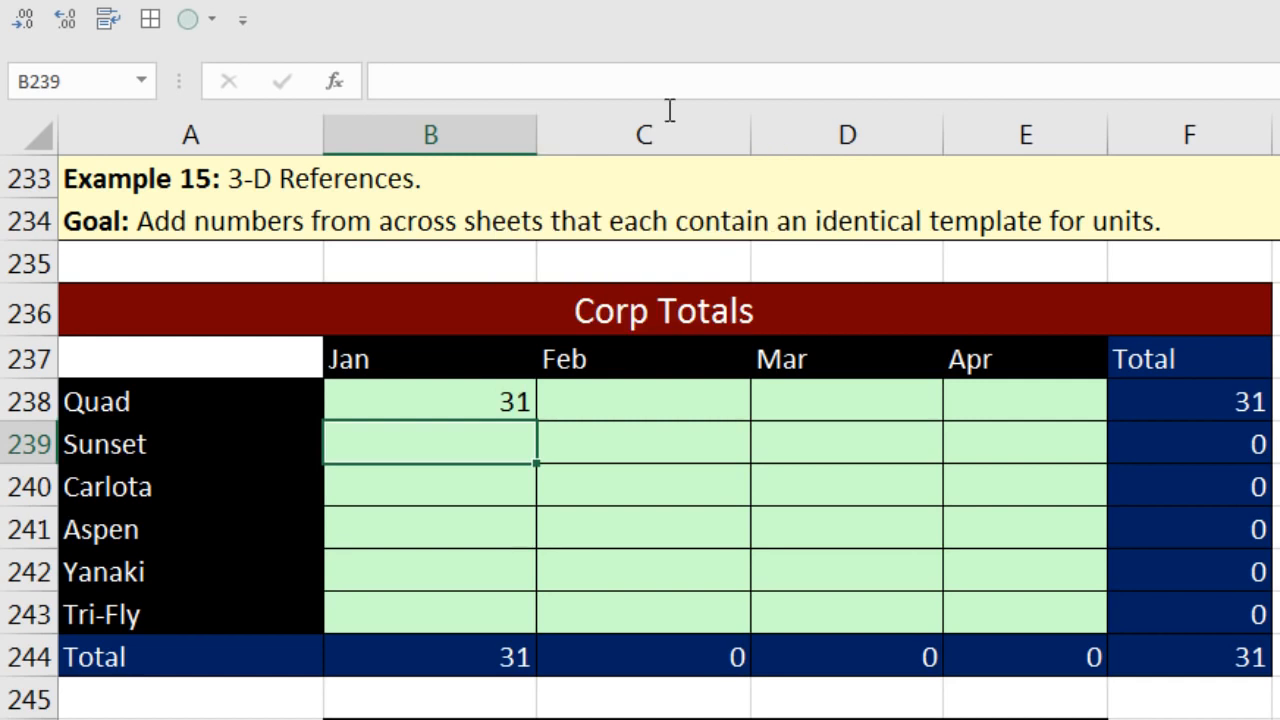
- Review the 3-D SUM formula in cell B238 against the Oak to Tac sheet range, keeping cell B238 selected
{"action": "left_click", "coordinate": [488, 400]}
{"action": "double_click", "coordinate": [488, 400]}
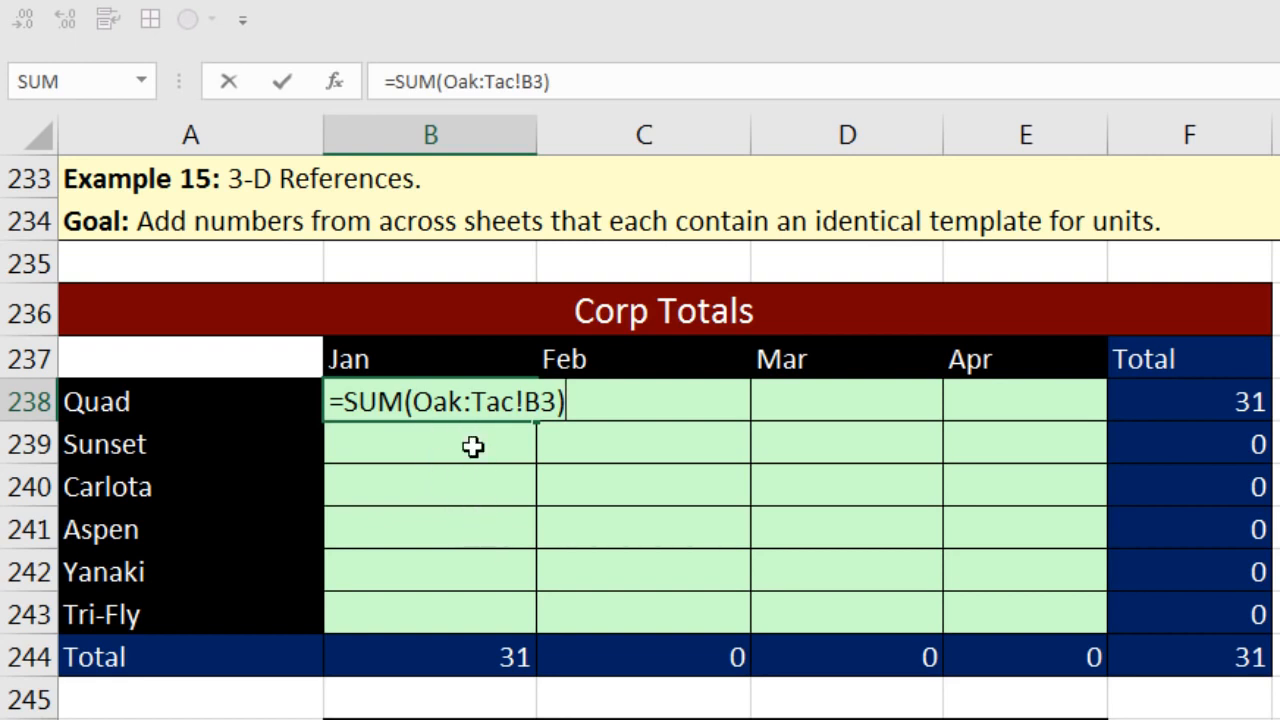
{"action": "key", "text": "ctrl+Return"}
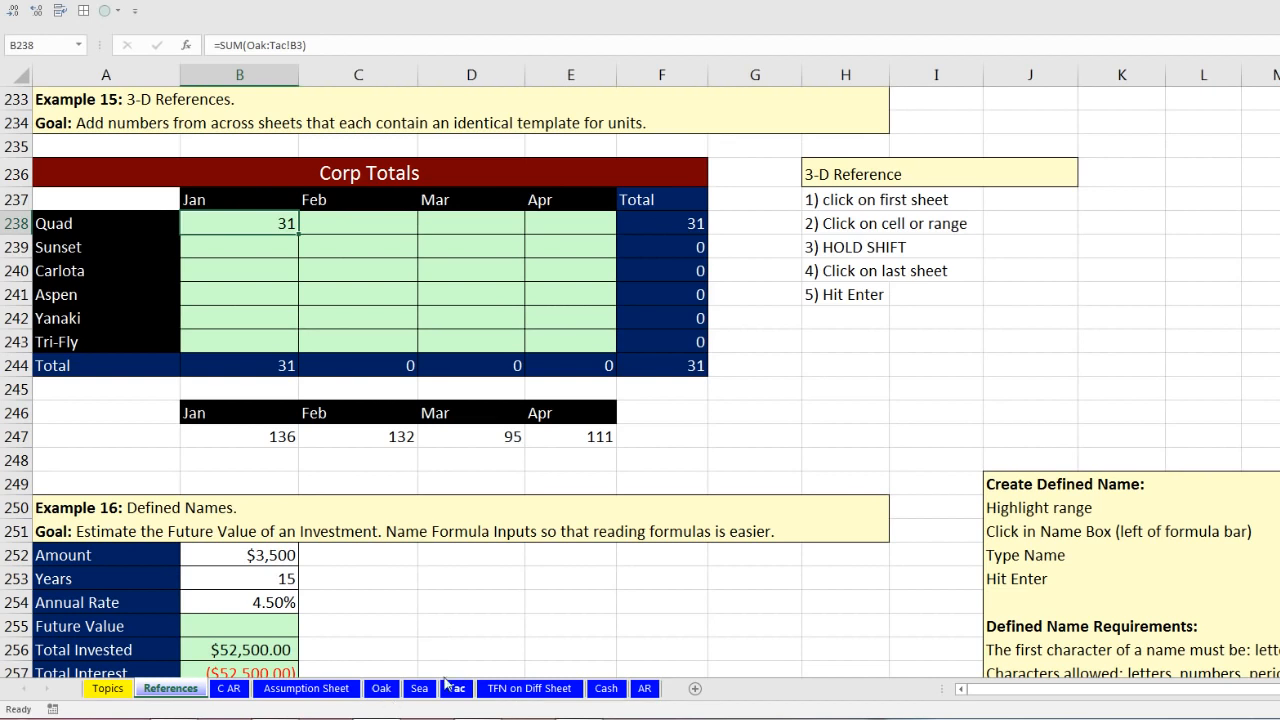
{"action": "double_click", "coordinate": [250, 224]}
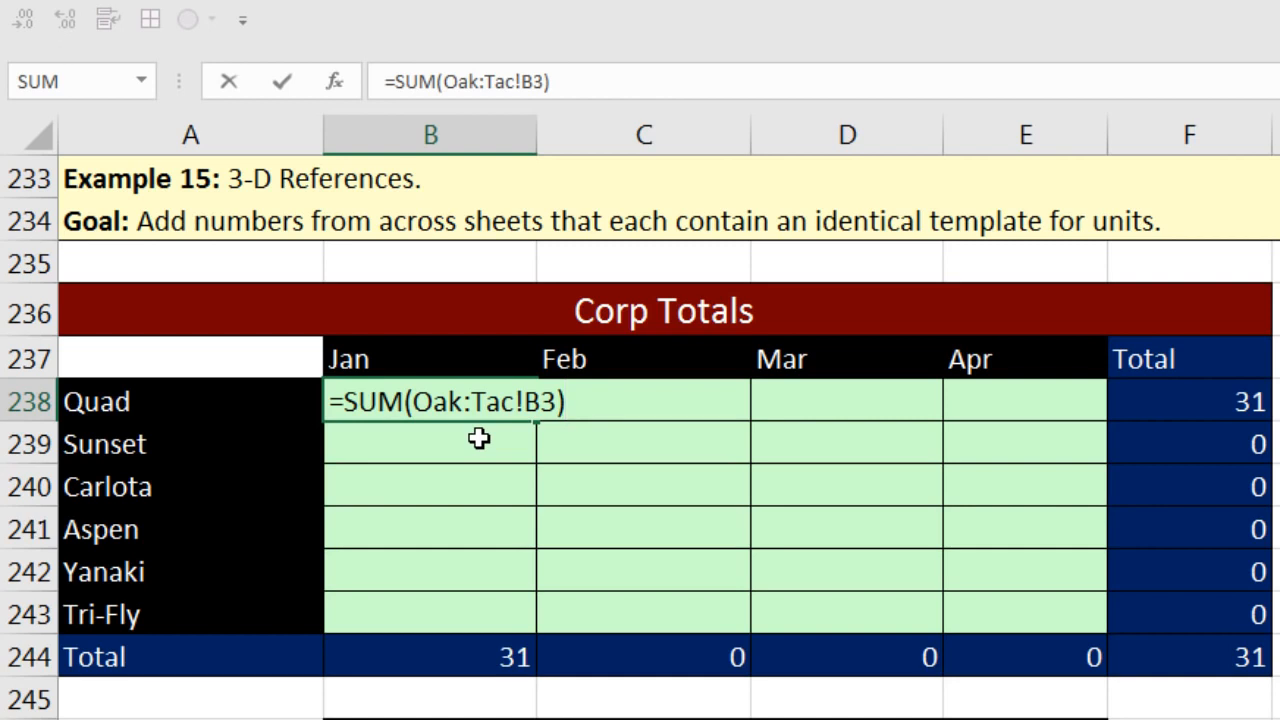
{"action": "key", "text": "ctrl+Return"}
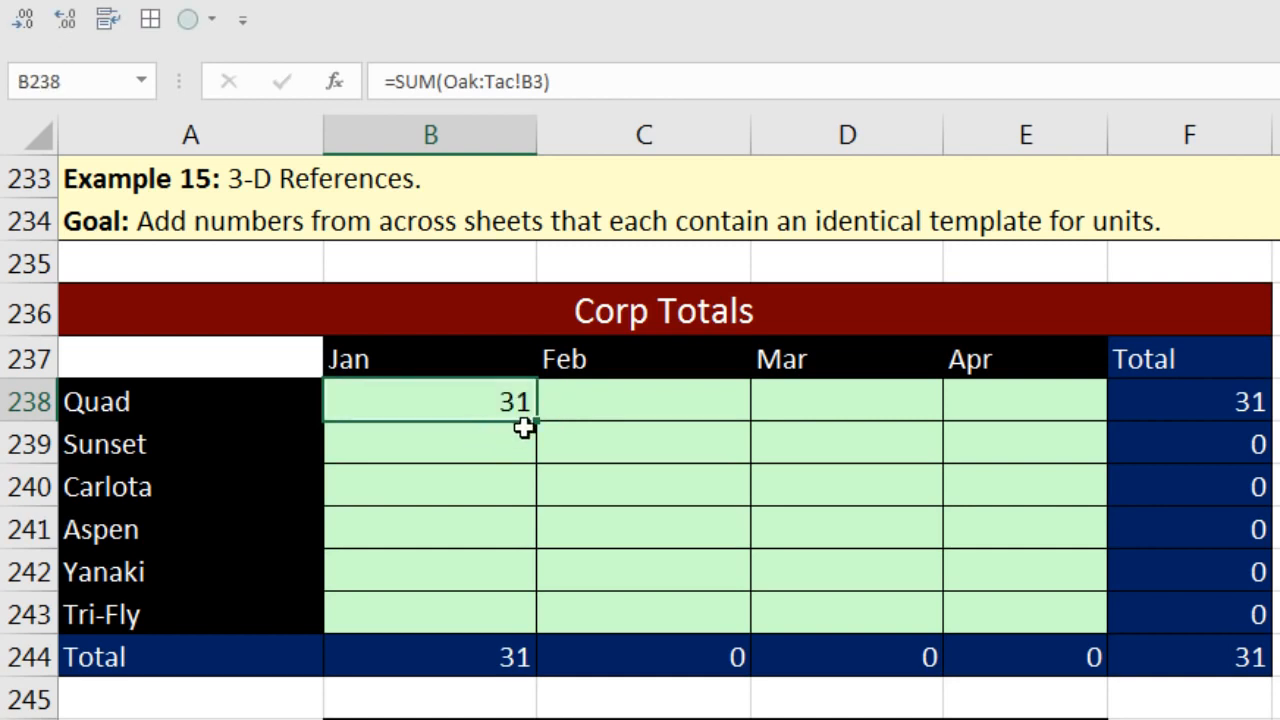
- Copy the 3-D SUM formula from B238 across B238:E243 and check the formula in the April Tri-Fly cell
{"action": "left_click_drag", "start_coordinate": [540, 419], "coordinate": [1044, 658]}
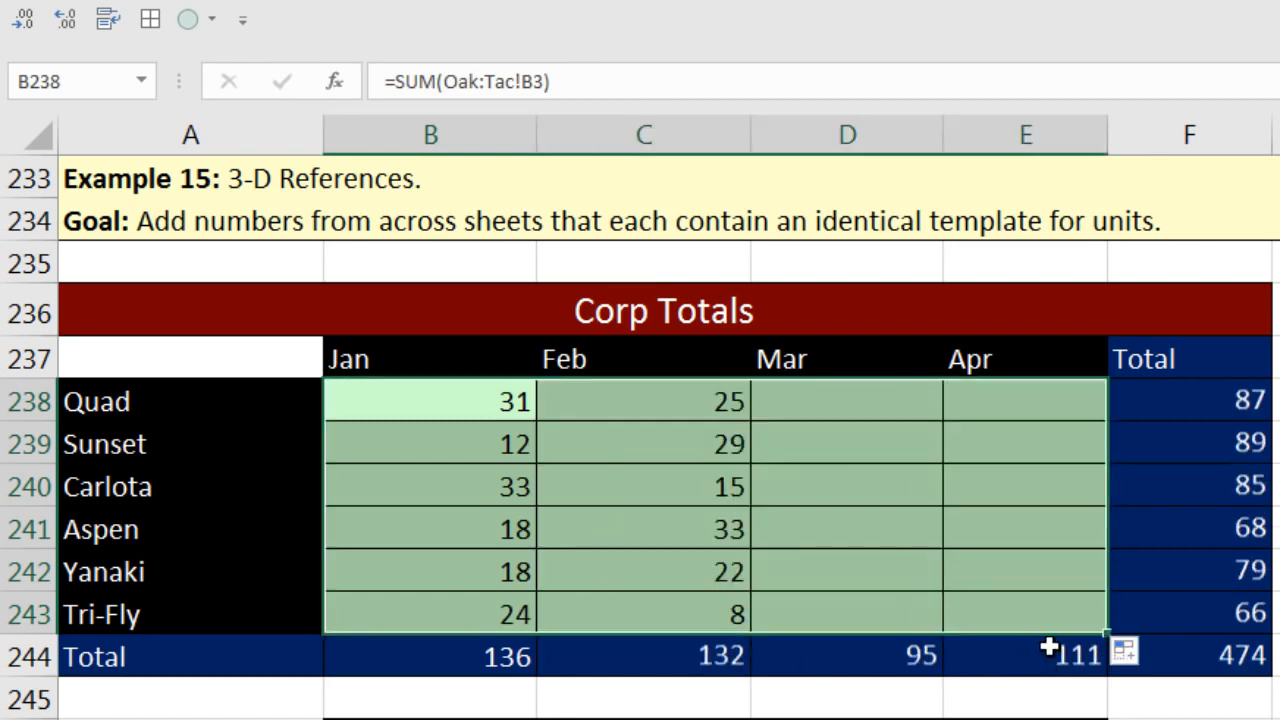
{"action": "left_click", "coordinate": [991, 611]}
{"action": "double_click", "coordinate": [995, 614]}
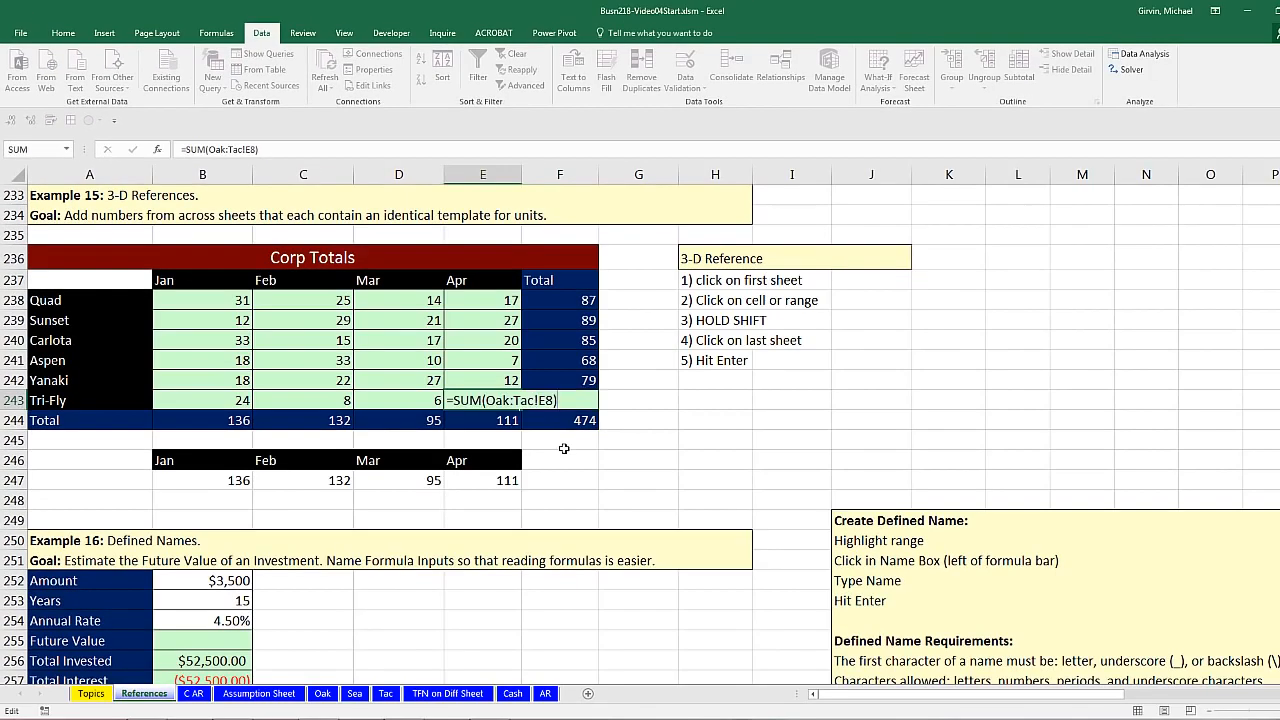
{"action": "key", "text": "Return"}
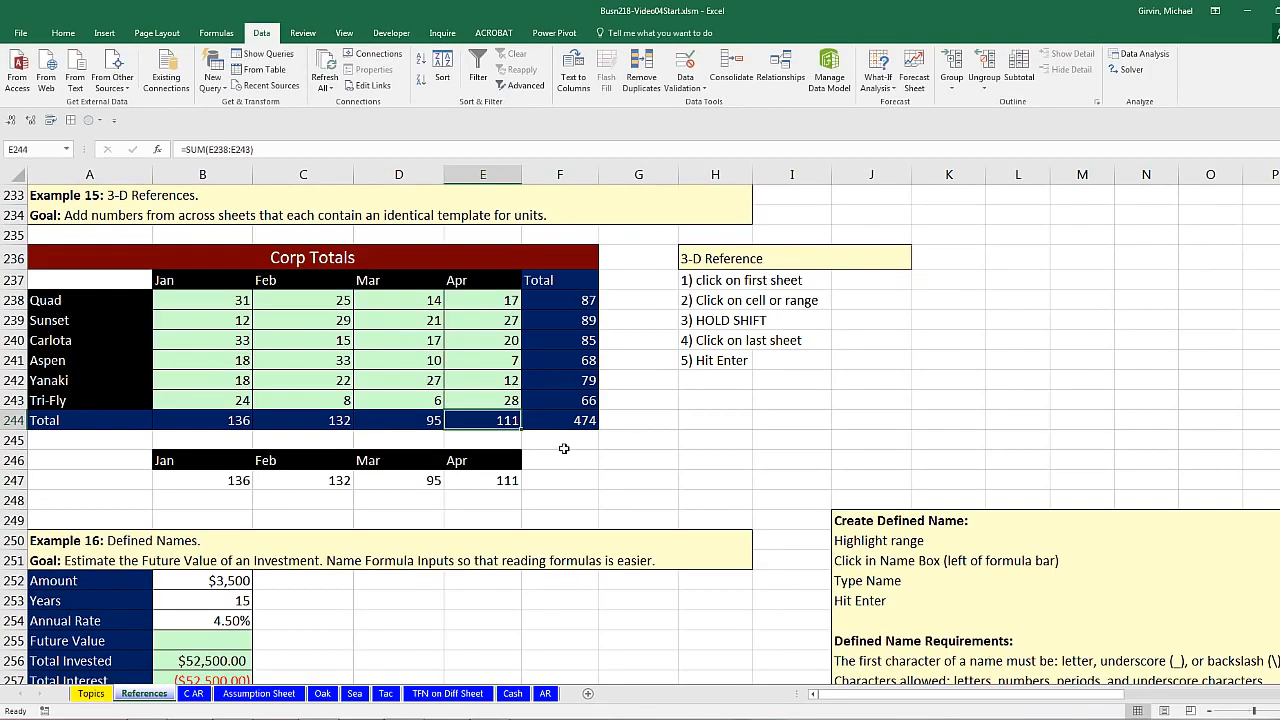
- Examine the Example 16 investment inputs and the Example 17 Product column and Total Sales cell as uses for defined names
{"action": "scroll", "coordinate": [564, 448], "scroll_direction": "down", "scroll_amount": 5}
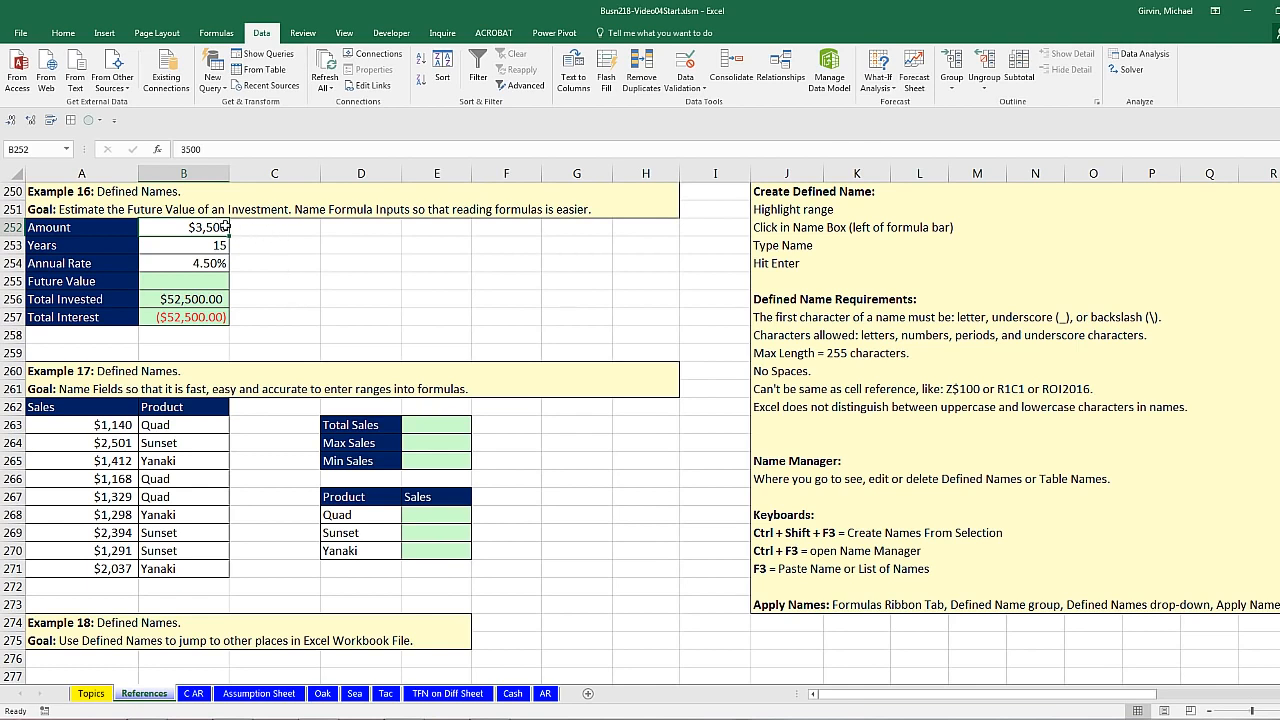
{"action": "left_click", "coordinate": [217, 281]}
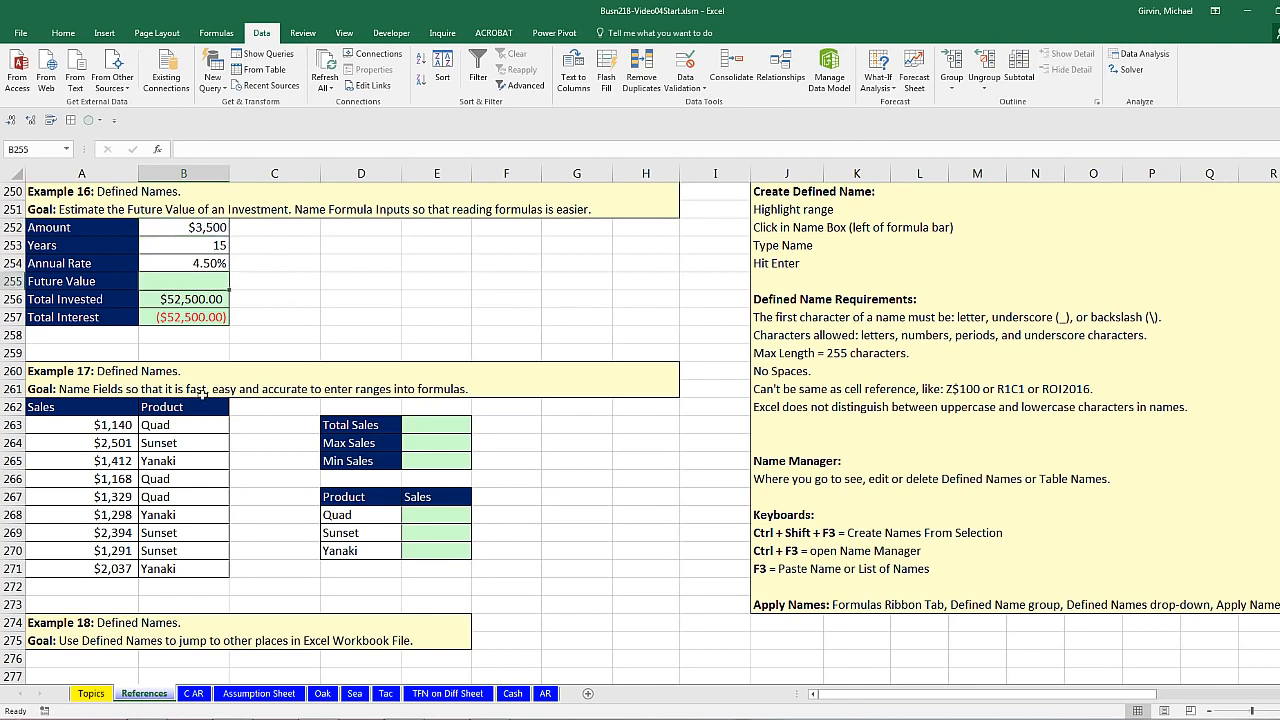
{"action": "left_click", "coordinate": [187, 427]}
{"action": "left_click_drag", "start_coordinate": [187, 427], "coordinate": [205, 568]}
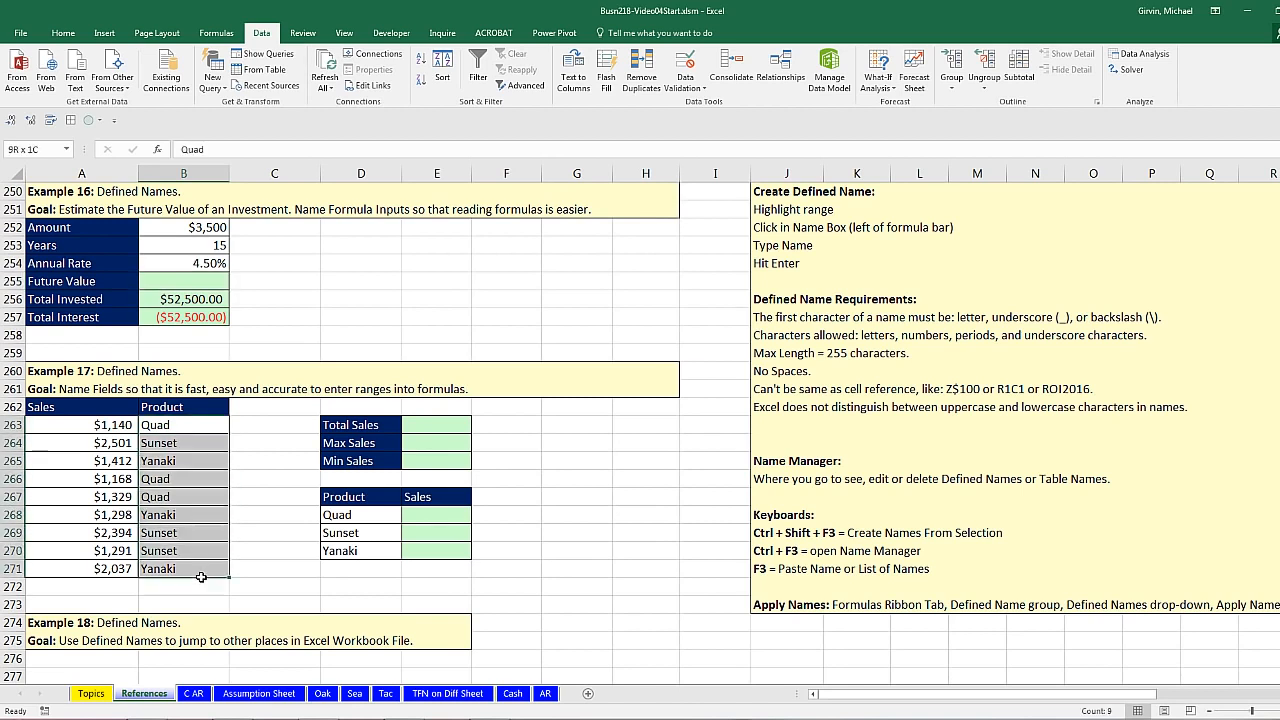
{"action": "left_click", "coordinate": [428, 426]}
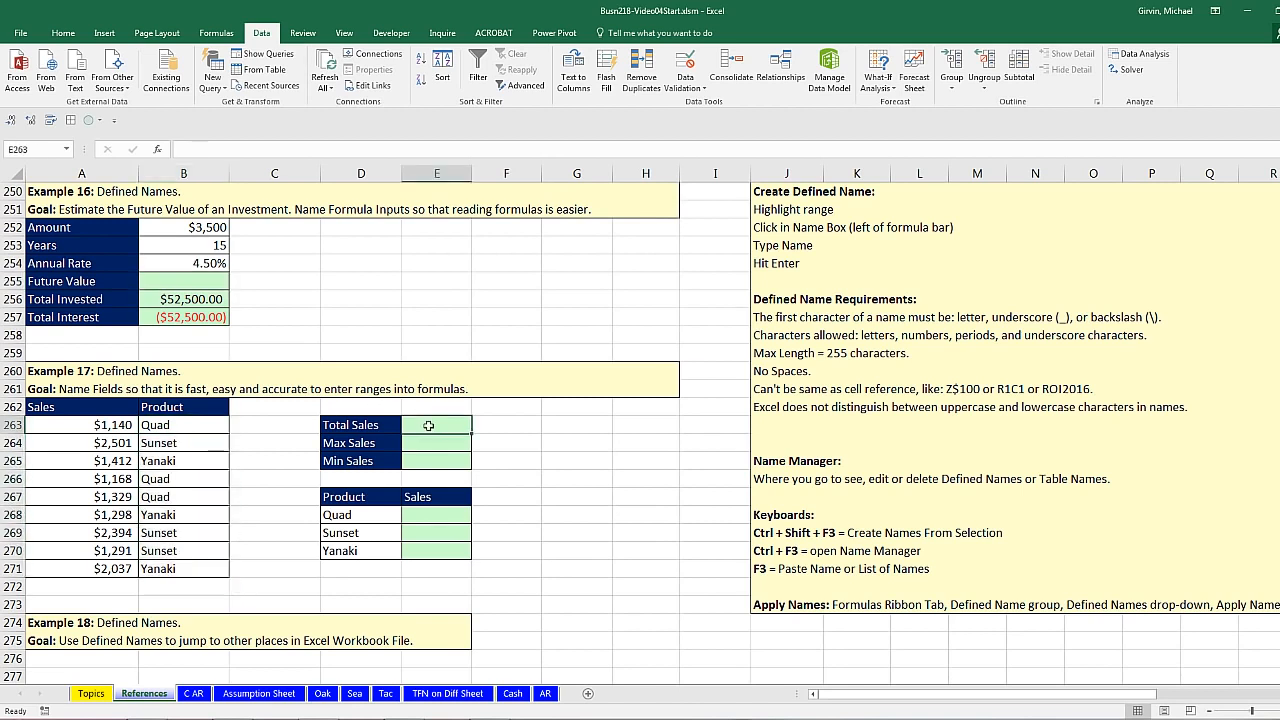
{"action": "left_click", "coordinate": [187, 230]}
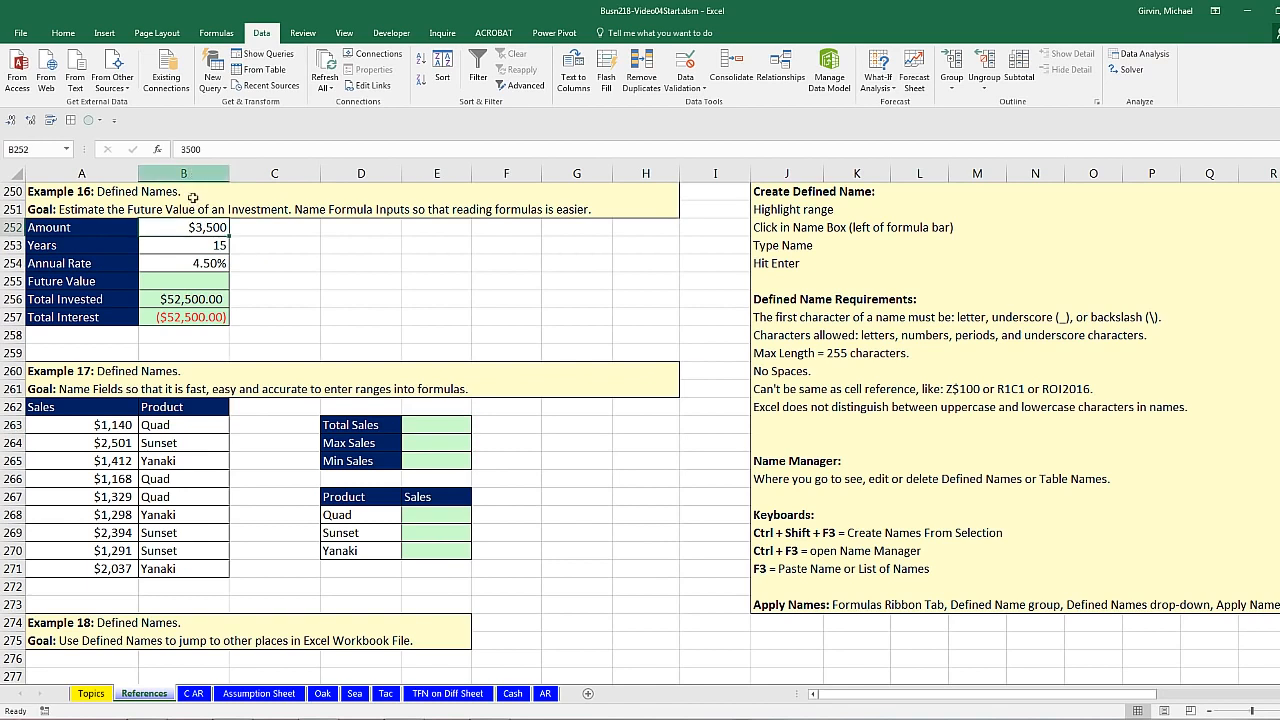
{"action": "left_click_drag", "start_coordinate": [190, 425], "coordinate": [198, 568]}
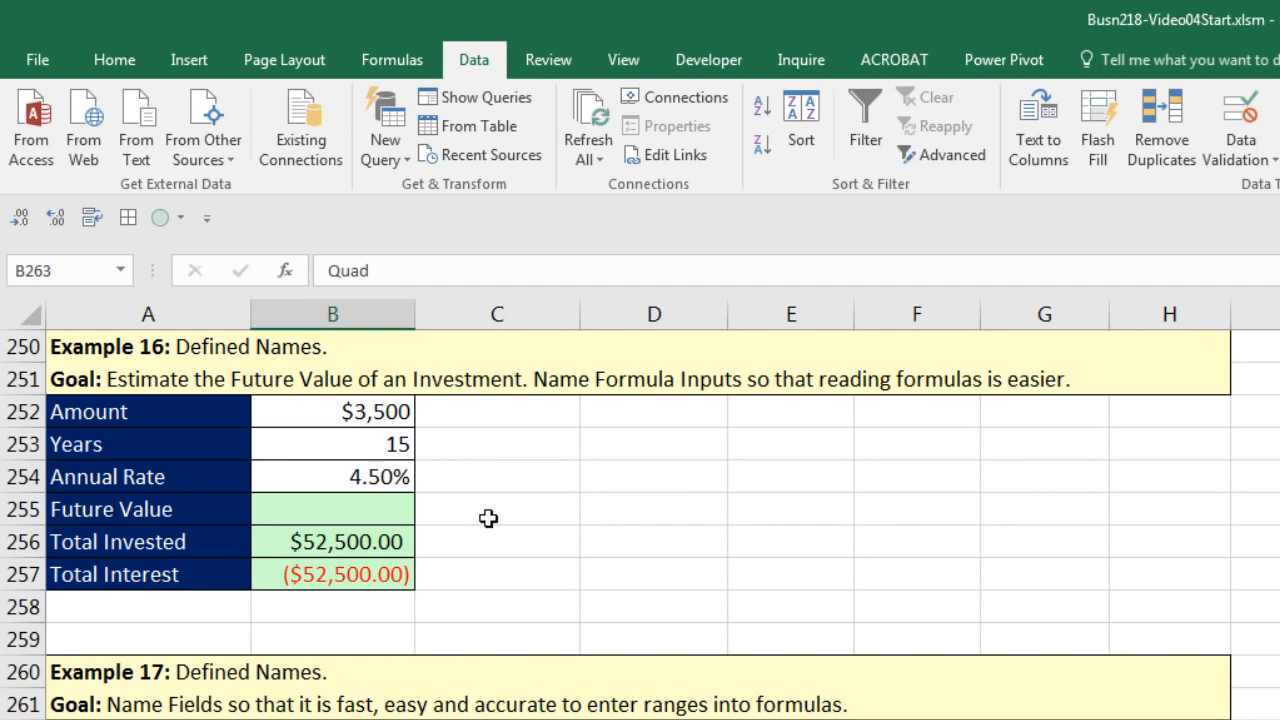
- Define the name Amount for cell B252 in the Example 16 investment table
{"action": "left_click", "coordinate": [380, 418]}
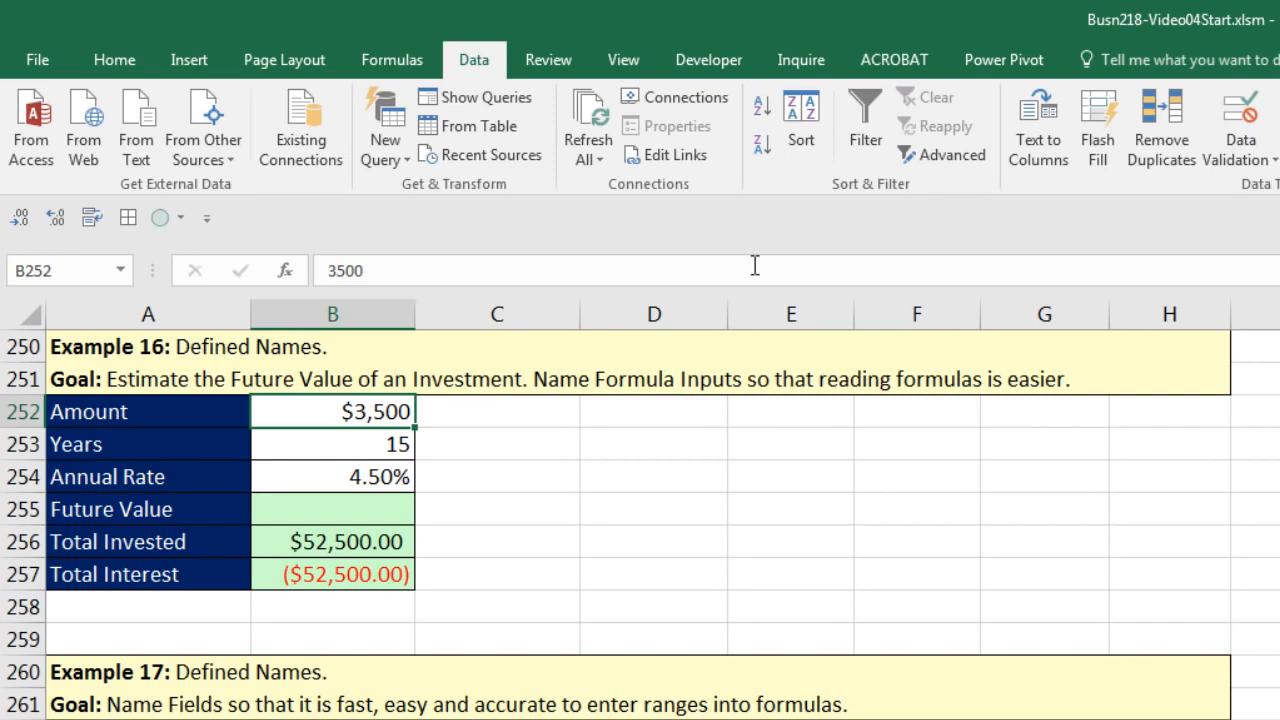
{"action": "left_click", "coordinate": [93, 272]}
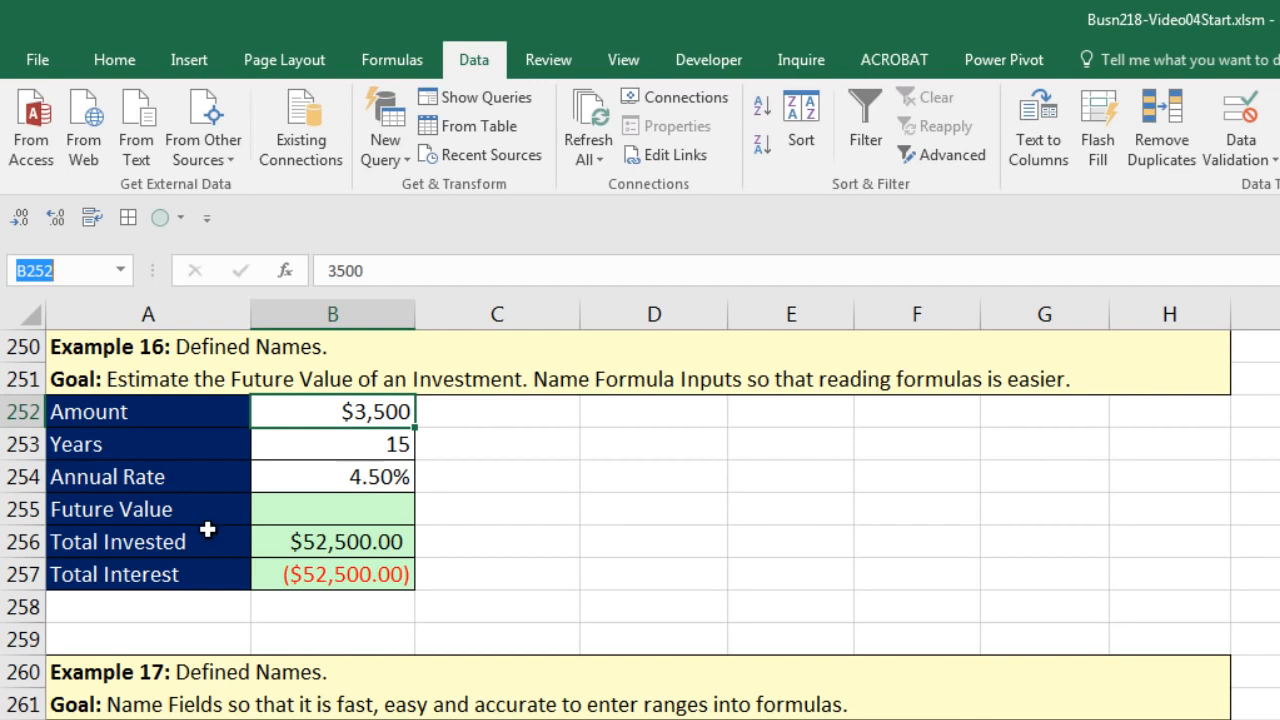
{"action": "type", "text": "Amount"}
{"action": "key", "text": "Return"}
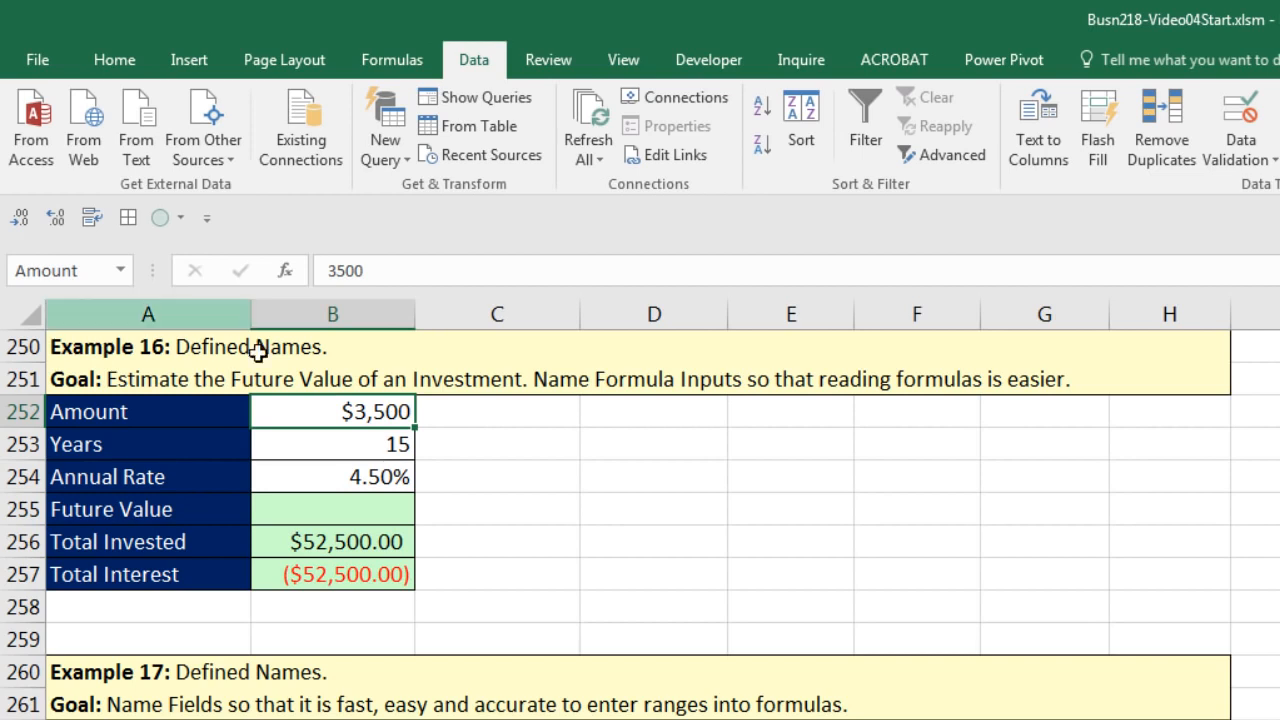
- Check the defined name on cell B252 by switching between it and the neighbouring cell C253
{"action": "left_click", "coordinate": [473, 448]}
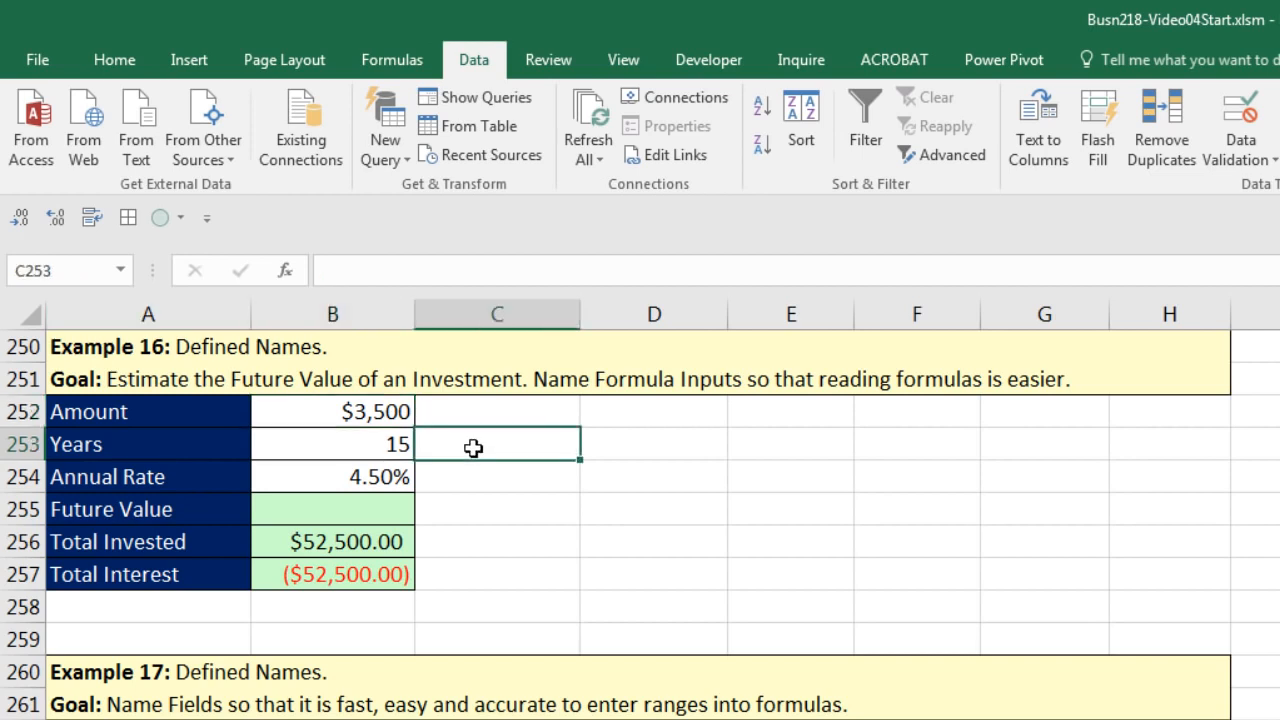
{"action": "left_click", "coordinate": [395, 418]}
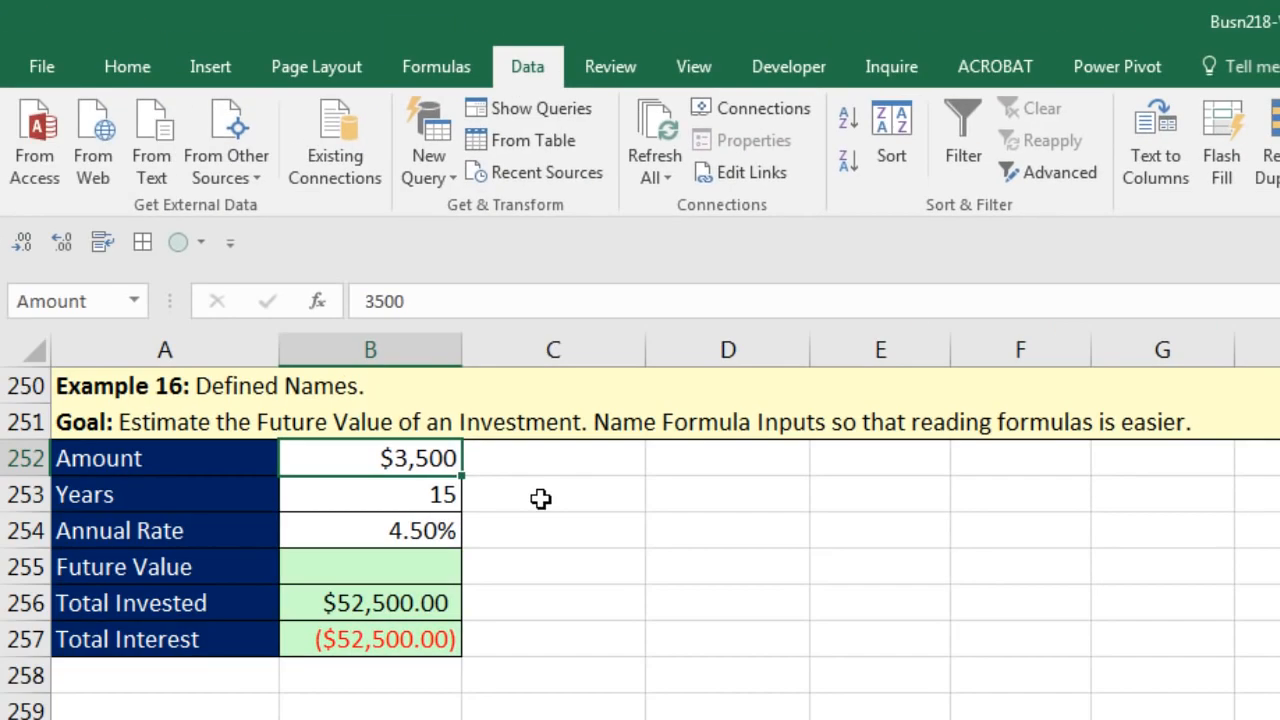
{"action": "left_click", "coordinate": [540, 498]}
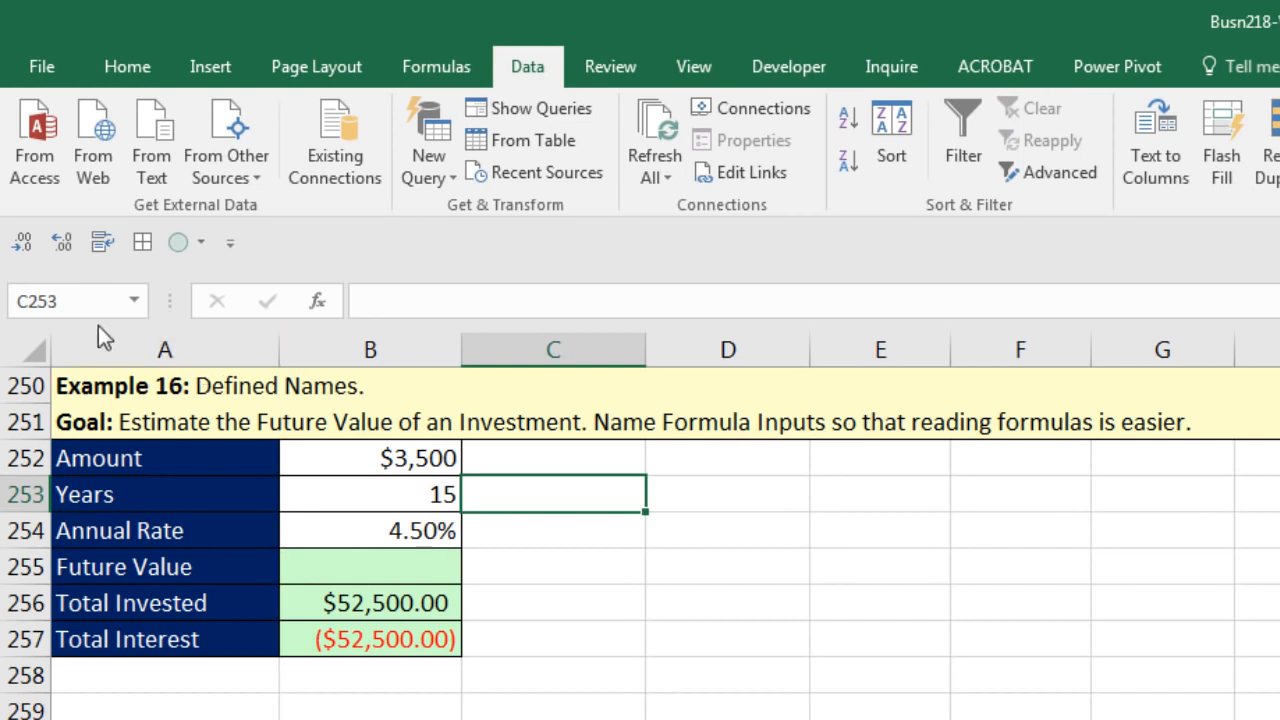
- Try to name cell C253 ROE2016
{"action": "left_click", "coordinate": [94, 300]}
{"action": "type", "text": "ROE"}
{"action": "key", "text": "Return"}
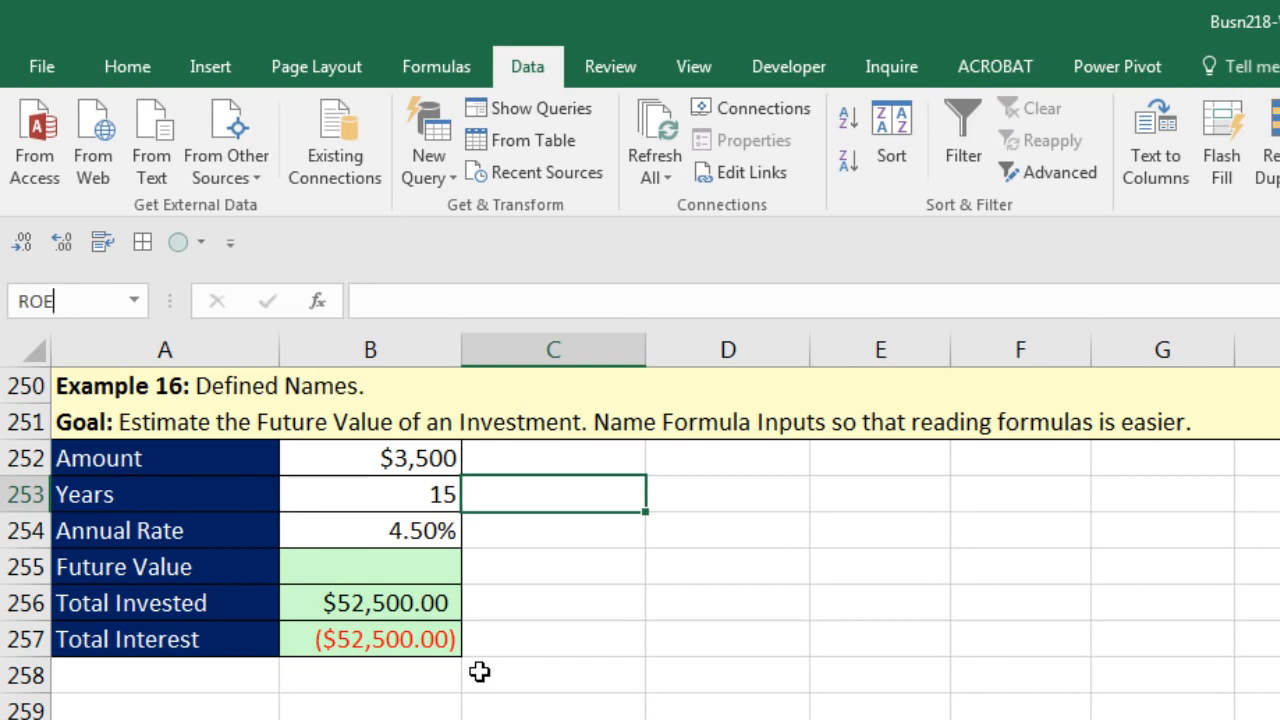
{"action": "type", "text": "2016"}
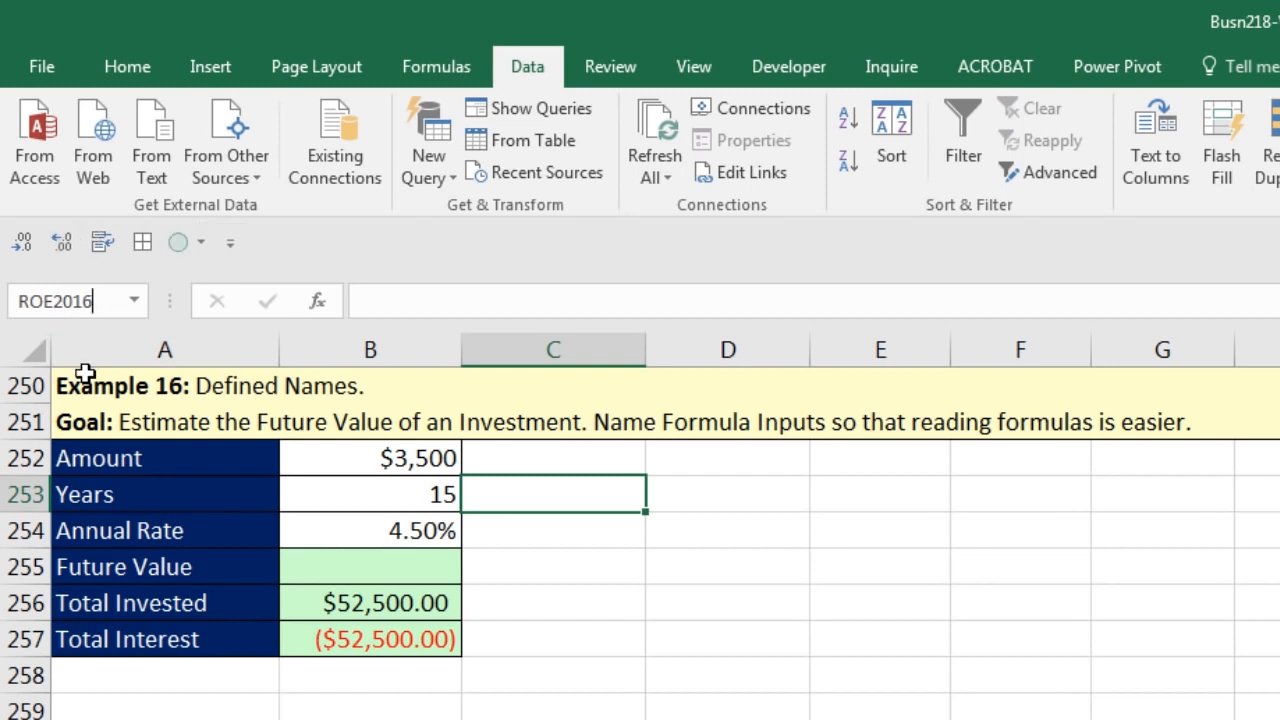
{"action": "key", "text": "Return"}
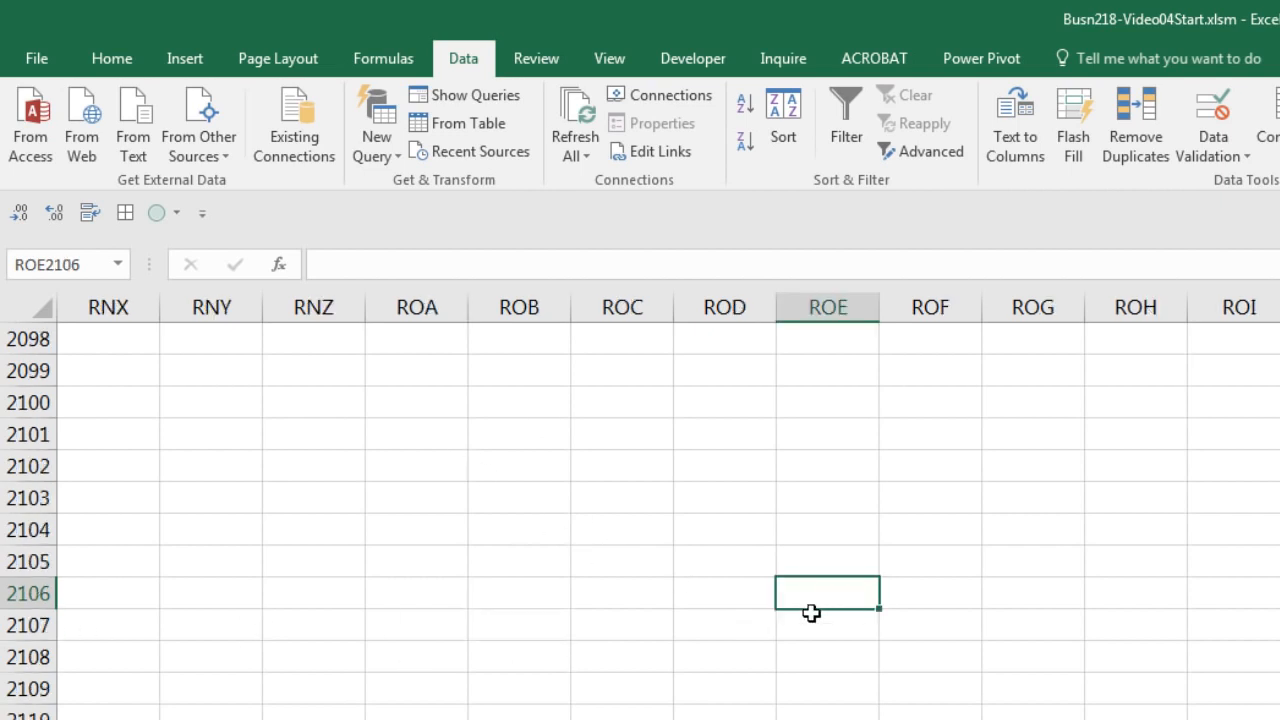
- Jump back to the cell named Amount through the list of defined names and bring the Example 16 area into view
{"action": "left_click", "coordinate": [118, 264]}
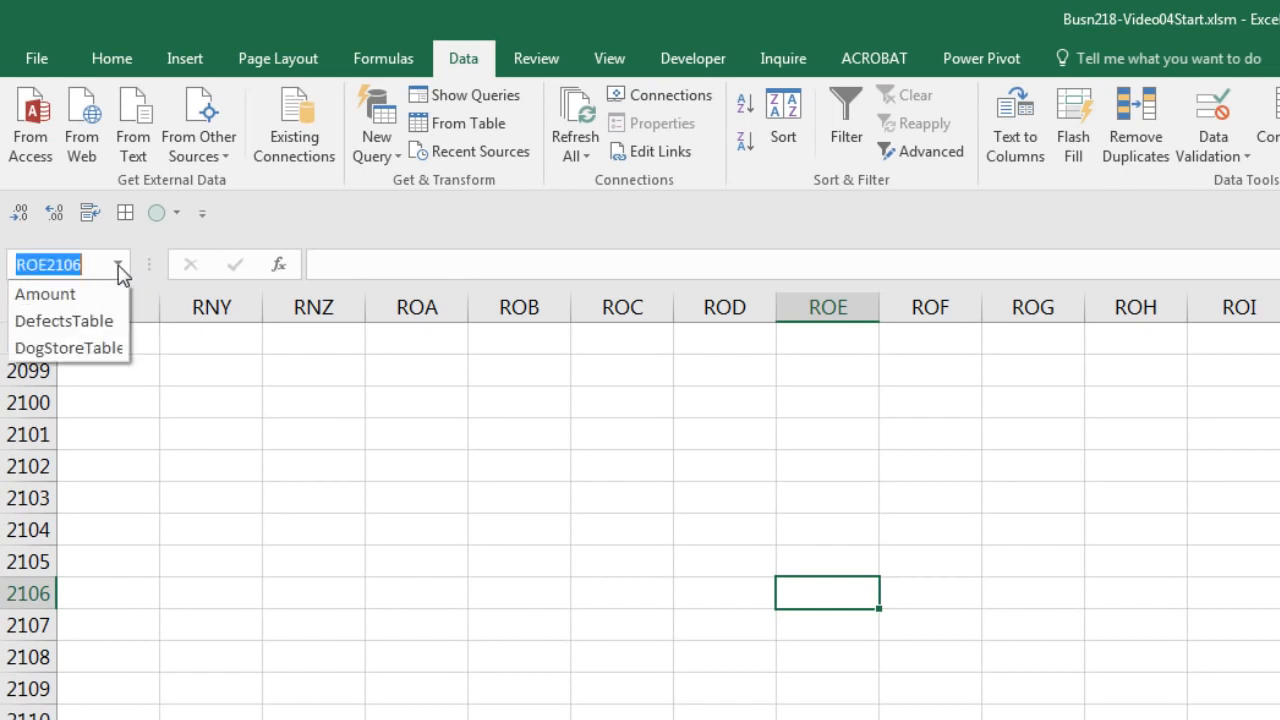
{"action": "left_click", "coordinate": [45, 294]}
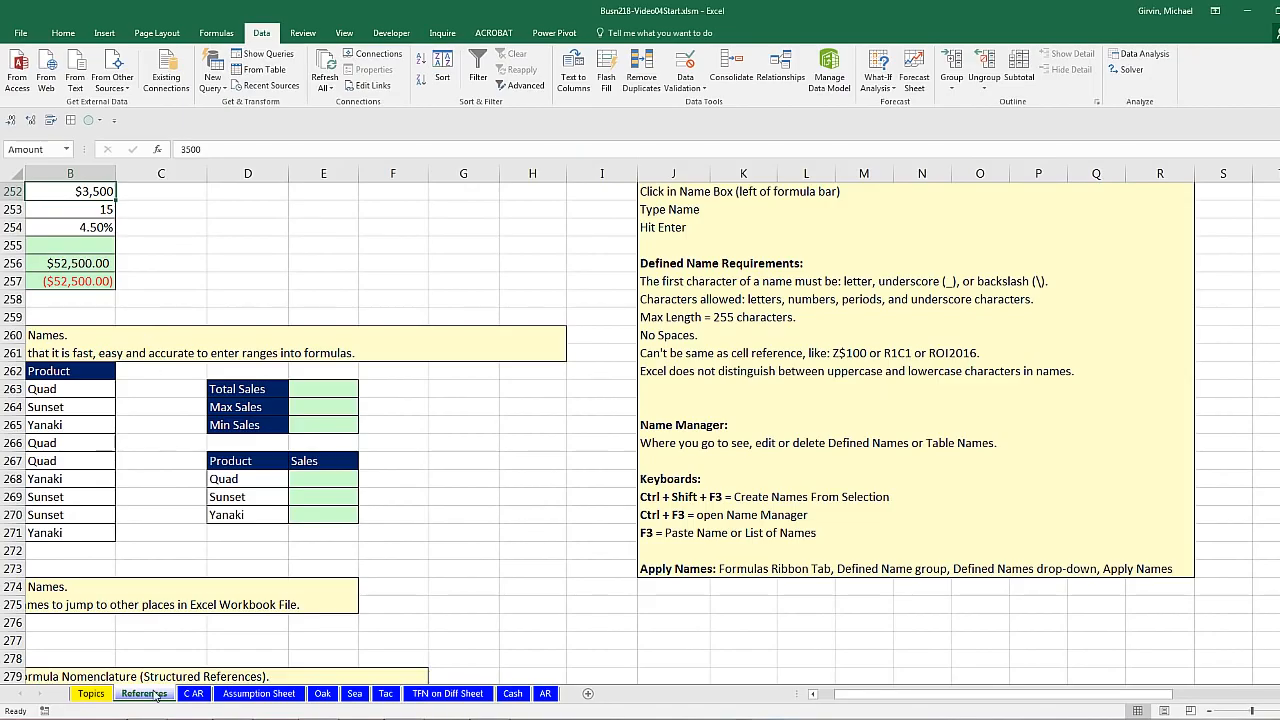
{"action": "scroll", "coordinate": [120, 441], "scroll_direction": "up", "scroll_amount": 2}
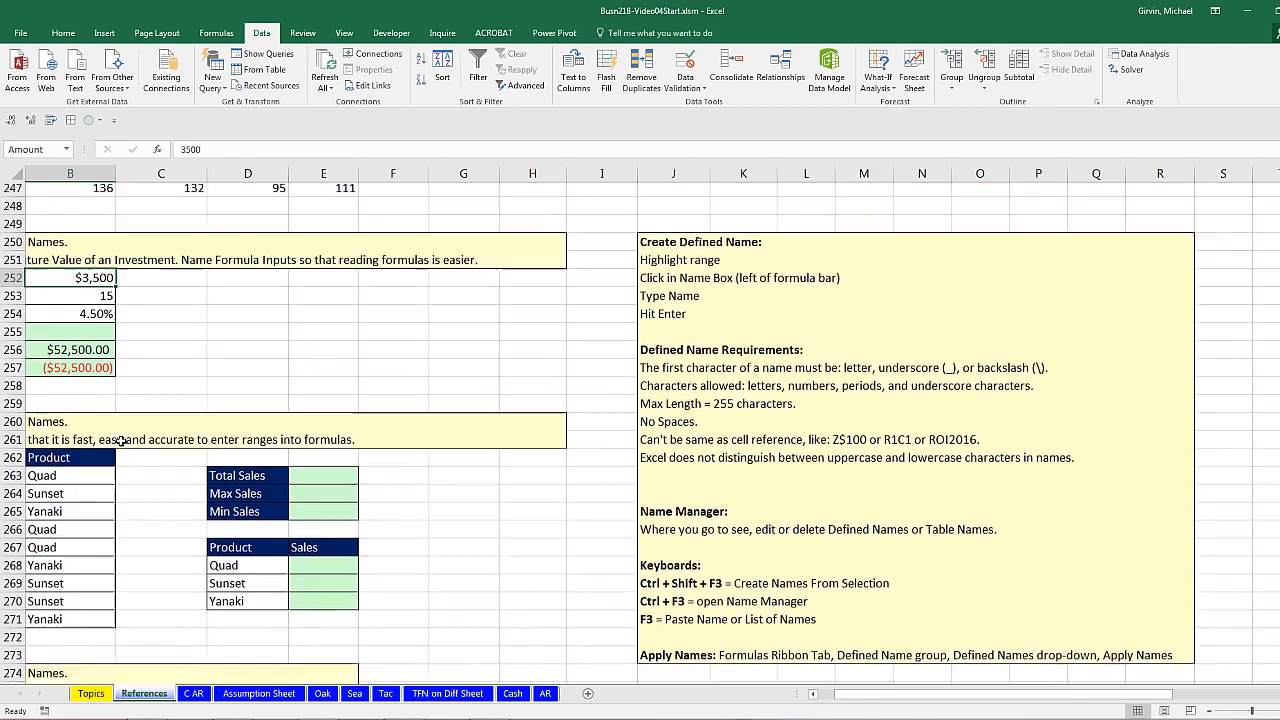
{"action": "left_click_drag", "start_coordinate": [851, 702], "coordinate": [836, 702]}
- Define the name AR for cell I1 on the AR sheet and the name Cash for cell I1 on the Cash sheet
{"action": "scroll", "coordinate": [67, 474], "scroll_direction": "down", "scroll_amount": 5}
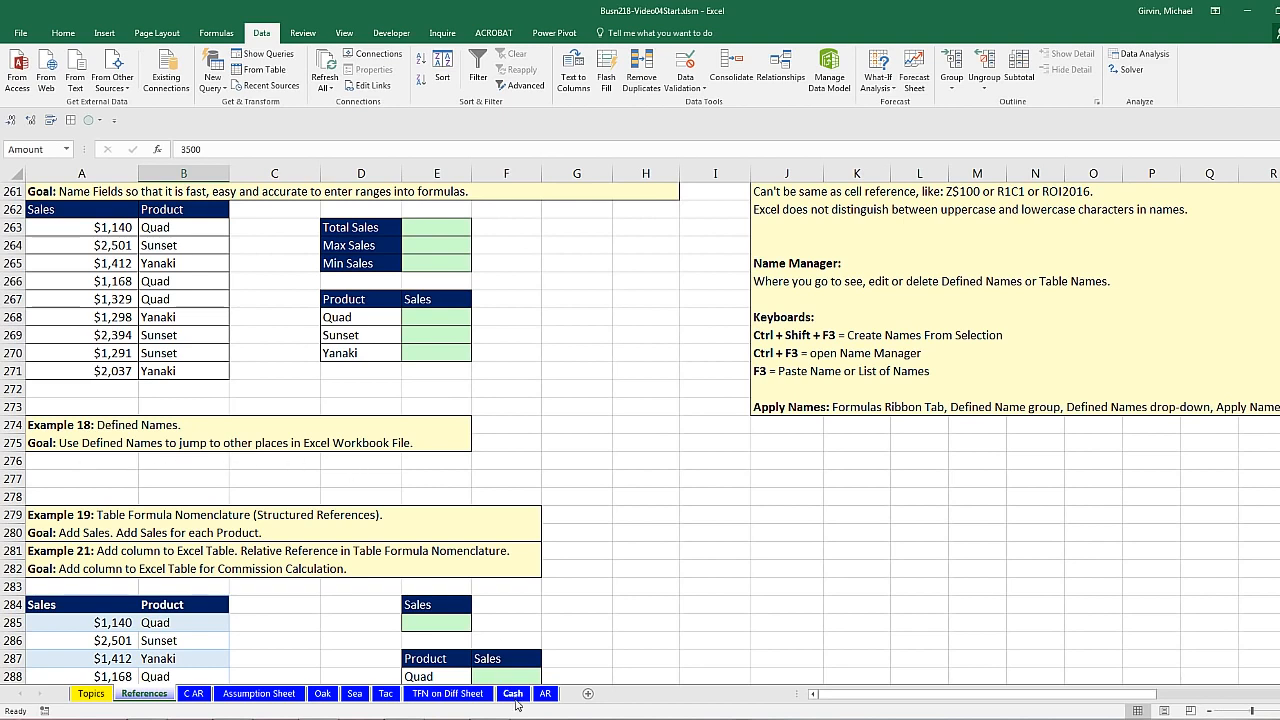
{"action": "left_click", "coordinate": [513, 693]}
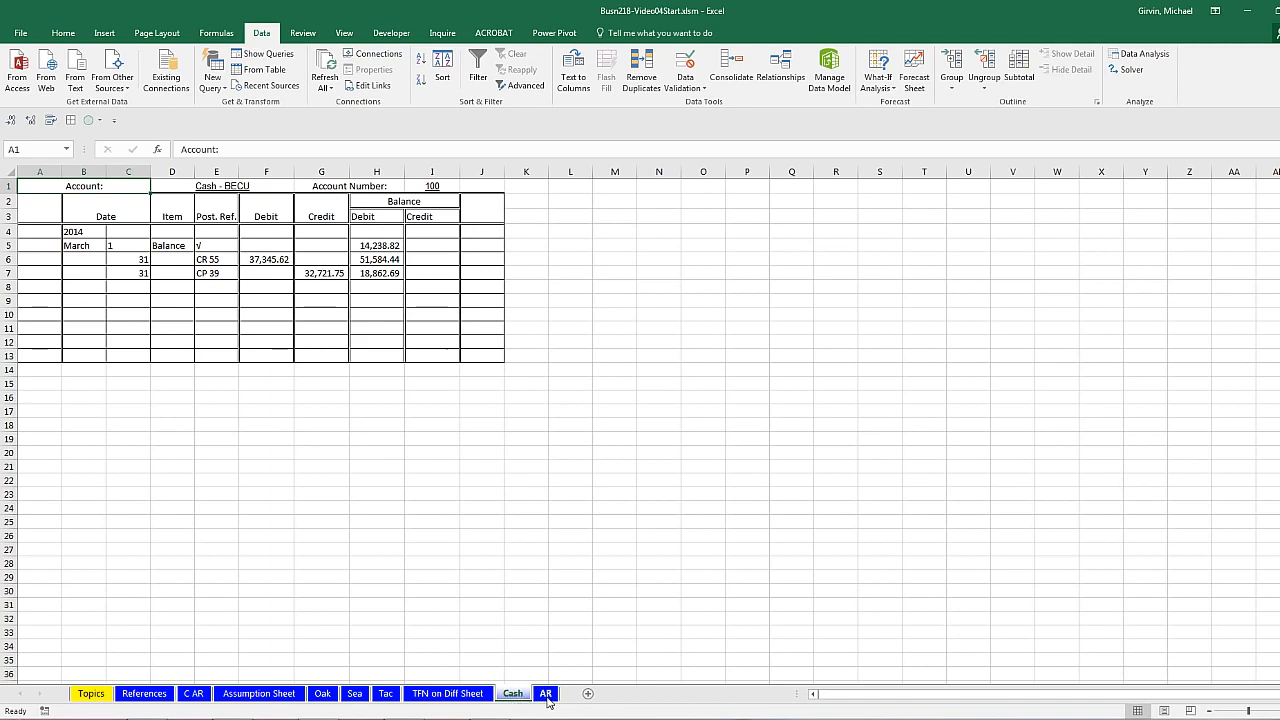
{"action": "left_click", "coordinate": [546, 694]}
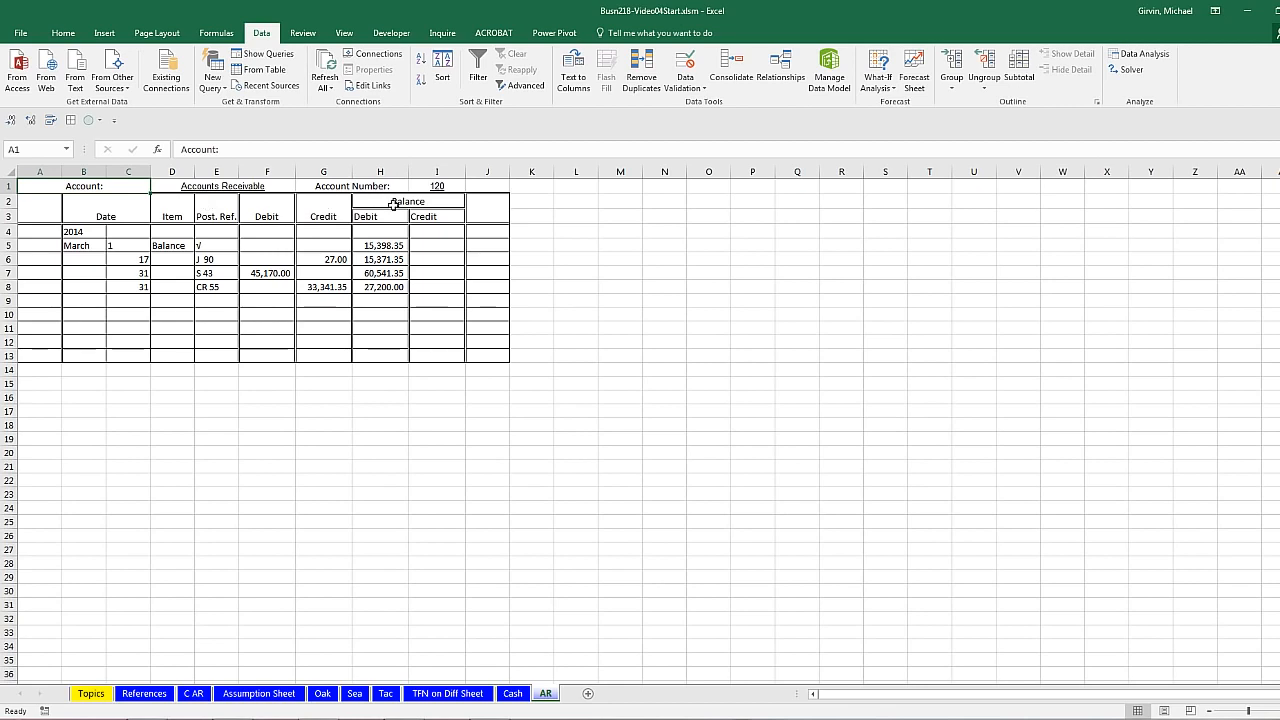
{"action": "left_click", "coordinate": [427, 186]}
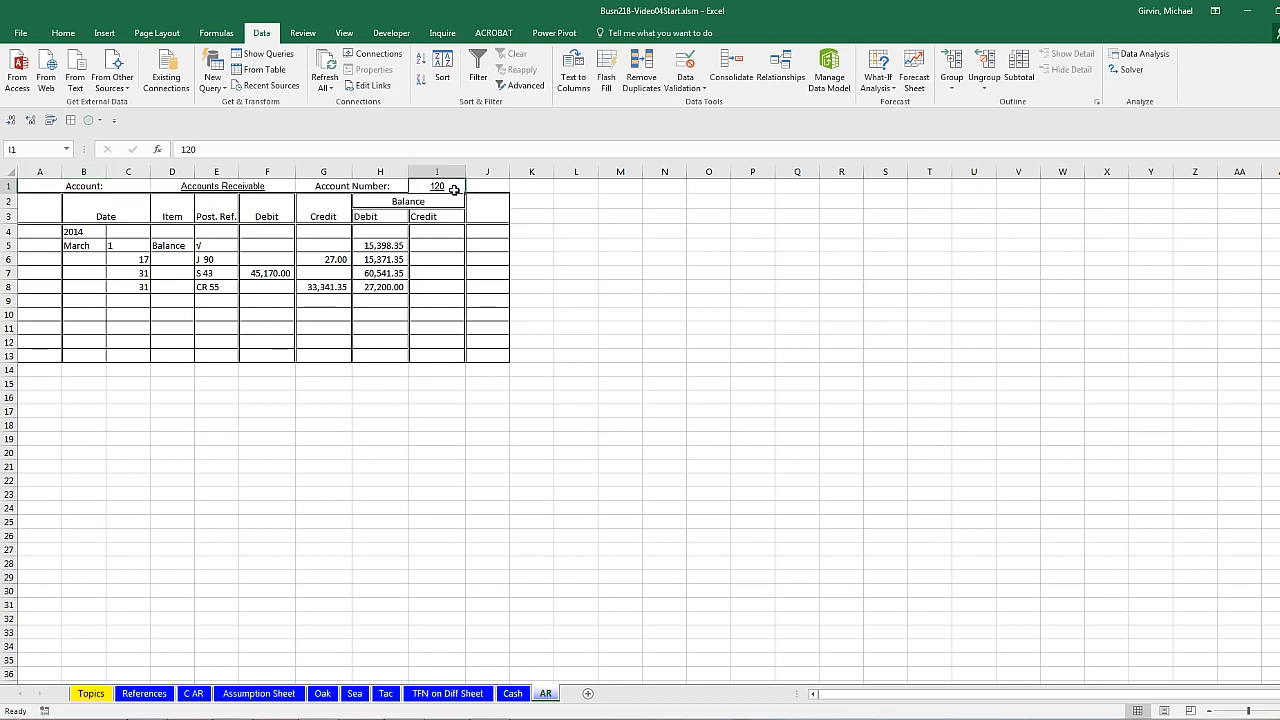
{"action": "left_click", "coordinate": [39, 150]}
{"action": "type", "text": "A"}
{"action": "left_click", "coordinate": [512, 693]}
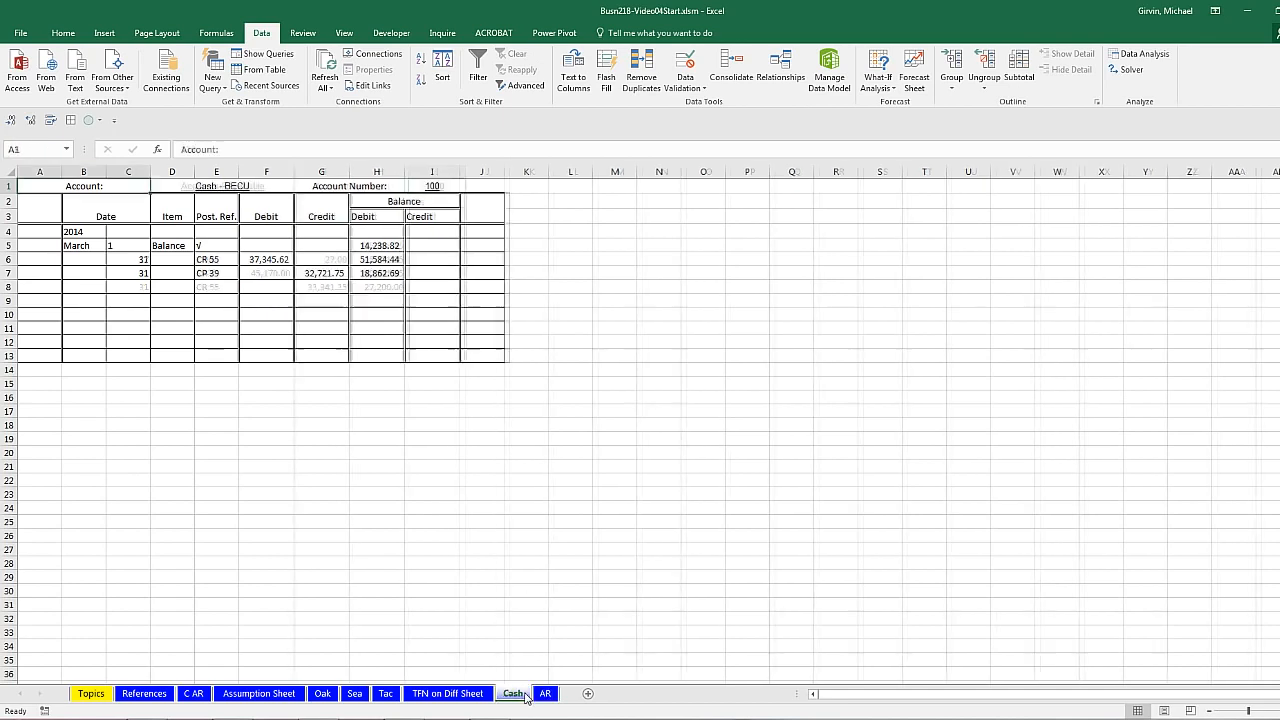
{"action": "left_click", "coordinate": [431, 189]}
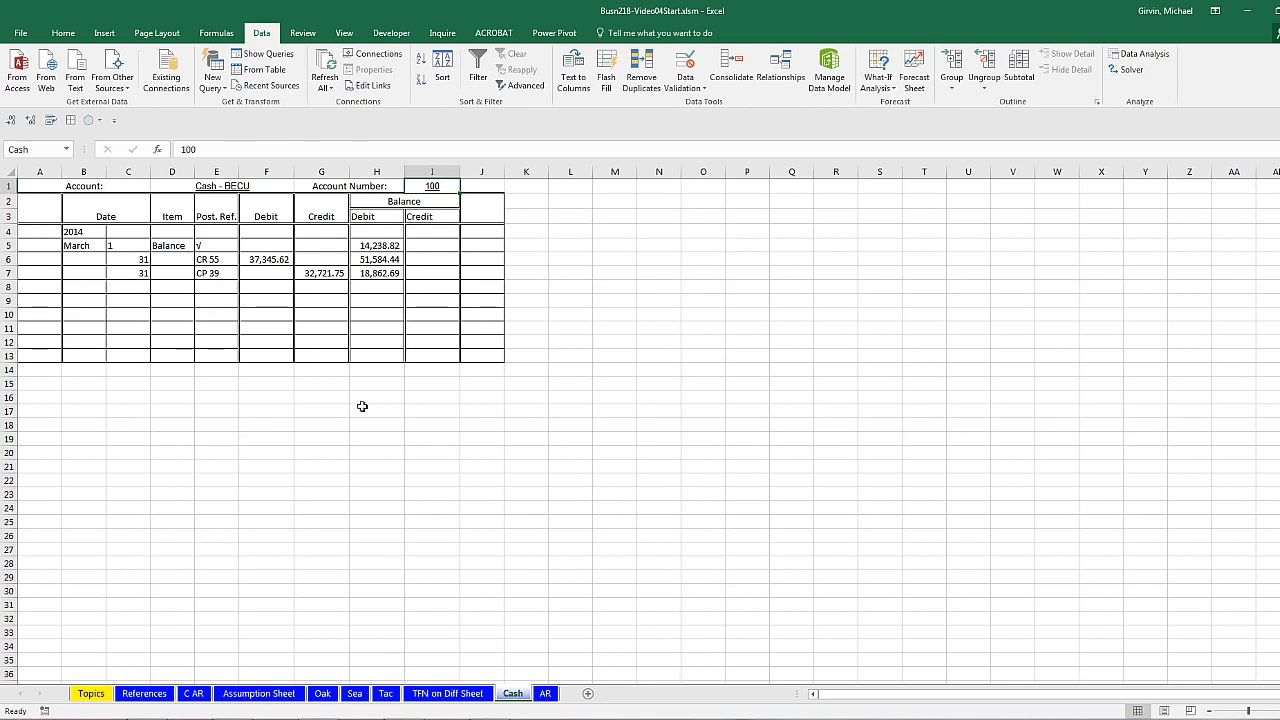
- Use the list of defined names to jump to the AR cell, the Cash cell and the Amount cell in turn
{"action": "left_click", "coordinate": [67, 150]}
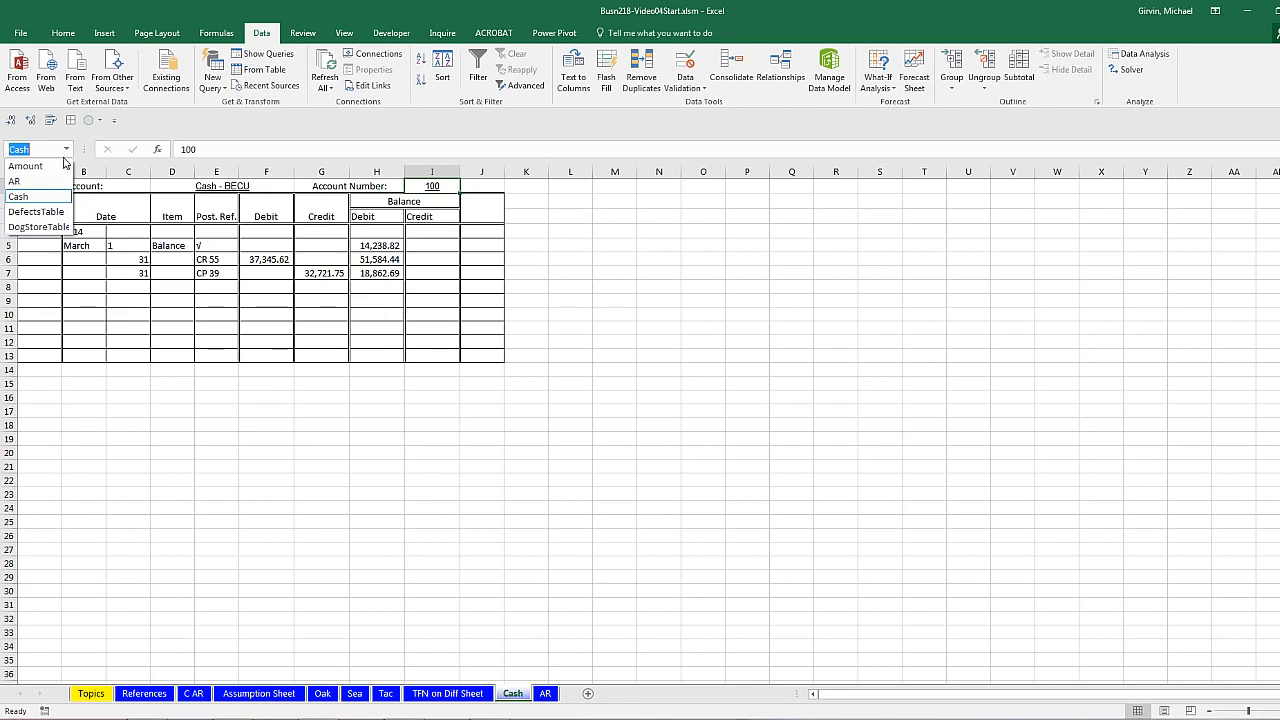
{"action": "left_click", "coordinate": [51, 182]}
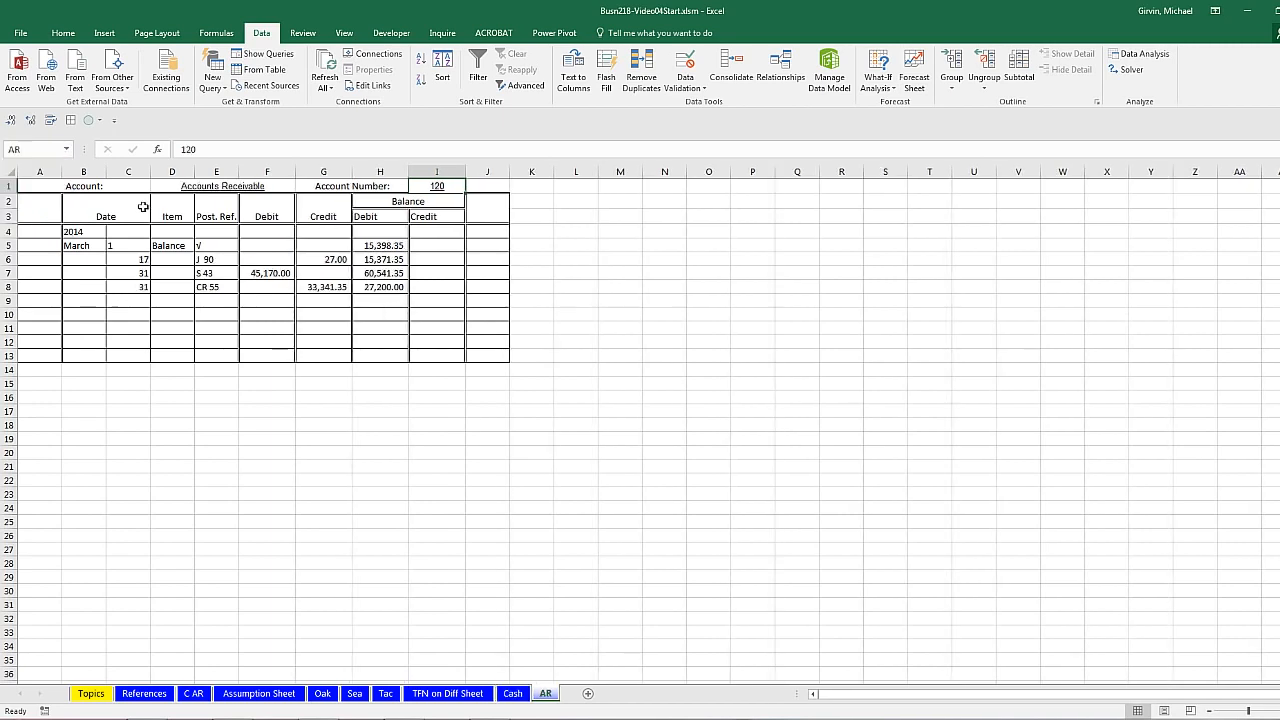
{"action": "left_click", "coordinate": [65, 150]}
{"action": "left_click", "coordinate": [40, 196]}
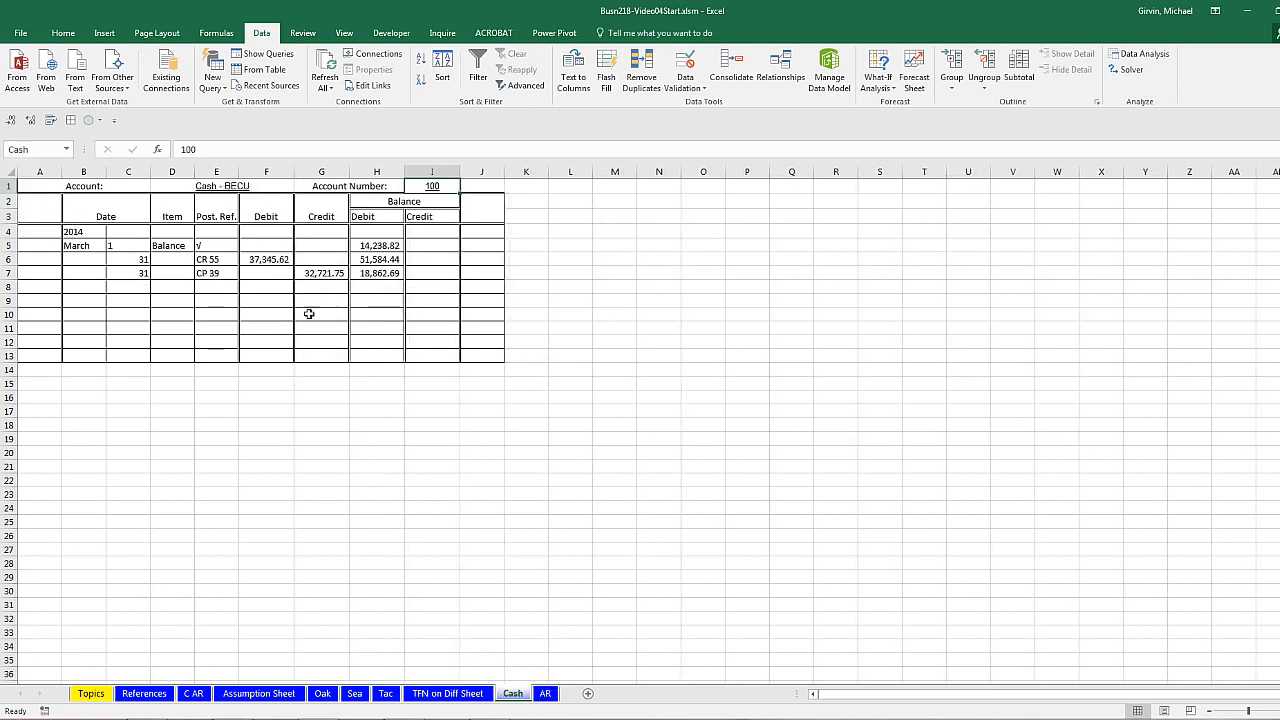
{"action": "left_click", "coordinate": [68, 150]}
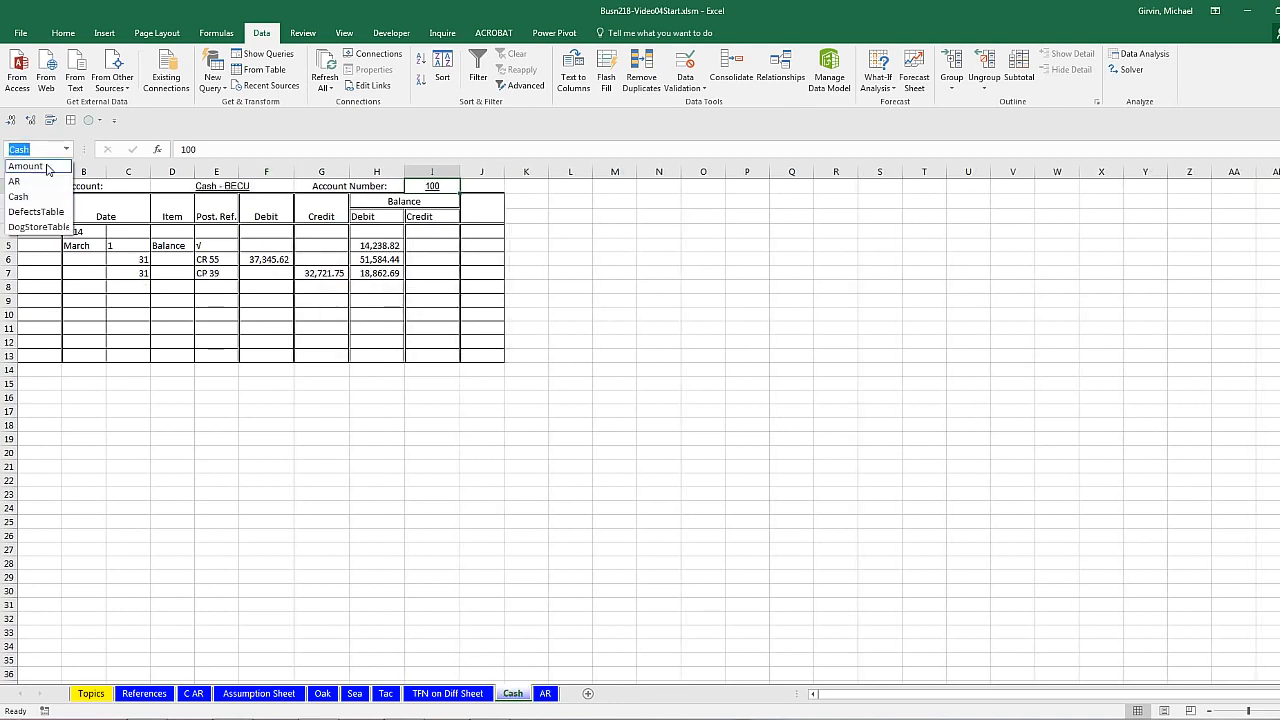
{"action": "left_click", "coordinate": [45, 167]}
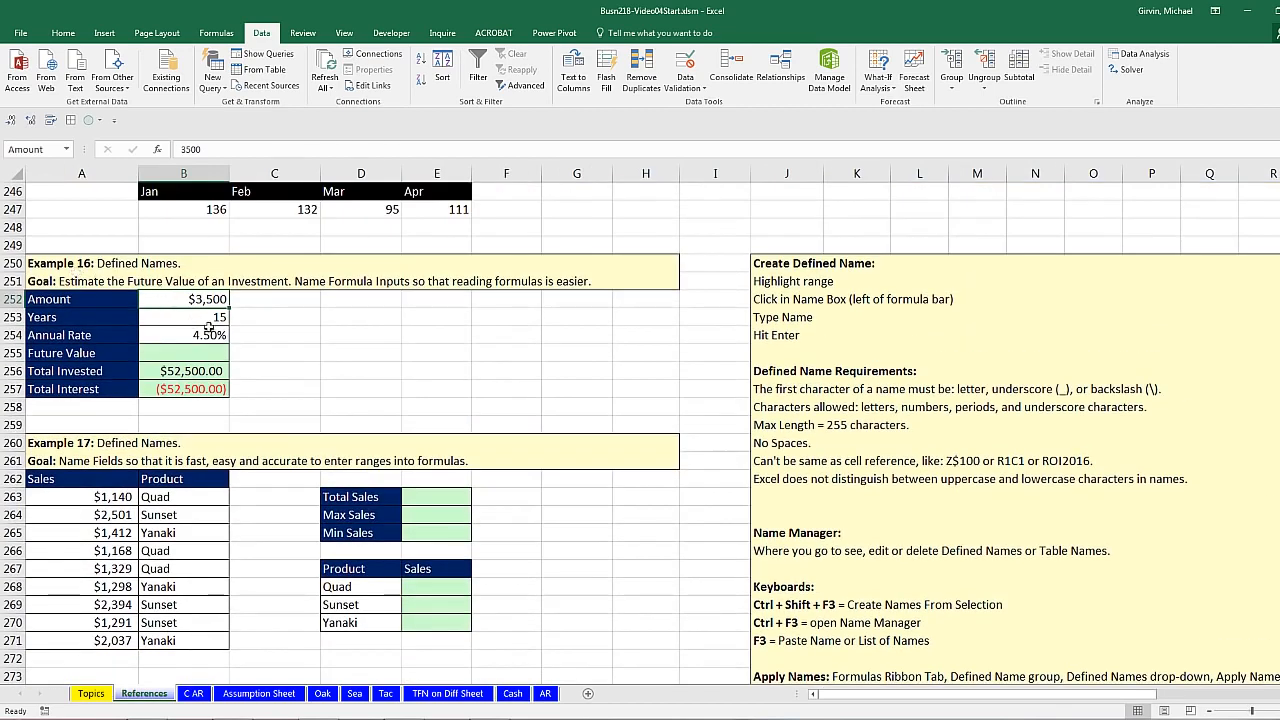
- Review the workbook's names in the Name Manager with a wider Value column, and inspect the edit settings of the name Amount
{"action": "scroll", "coordinate": [334, 356], "scroll_direction": "down", "scroll_amount": 1}
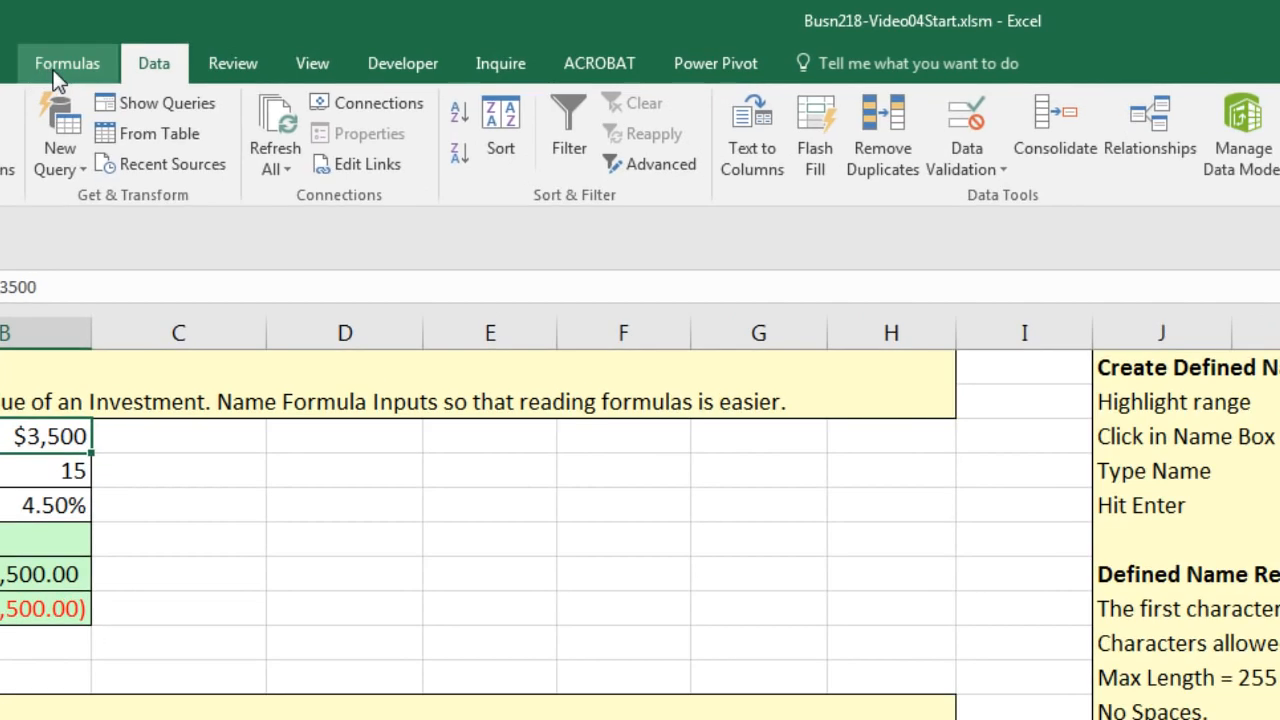
{"action": "left_click", "coordinate": [214, 35]}
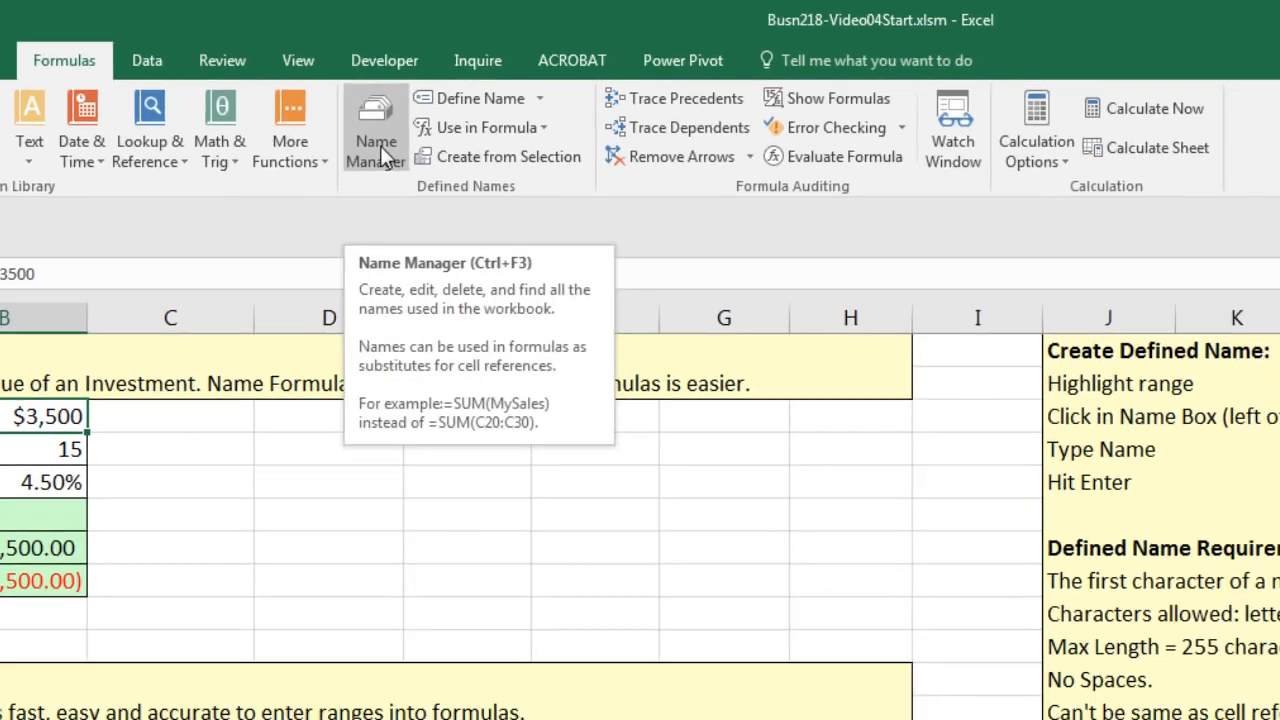
{"action": "left_click", "coordinate": [399, 153]}
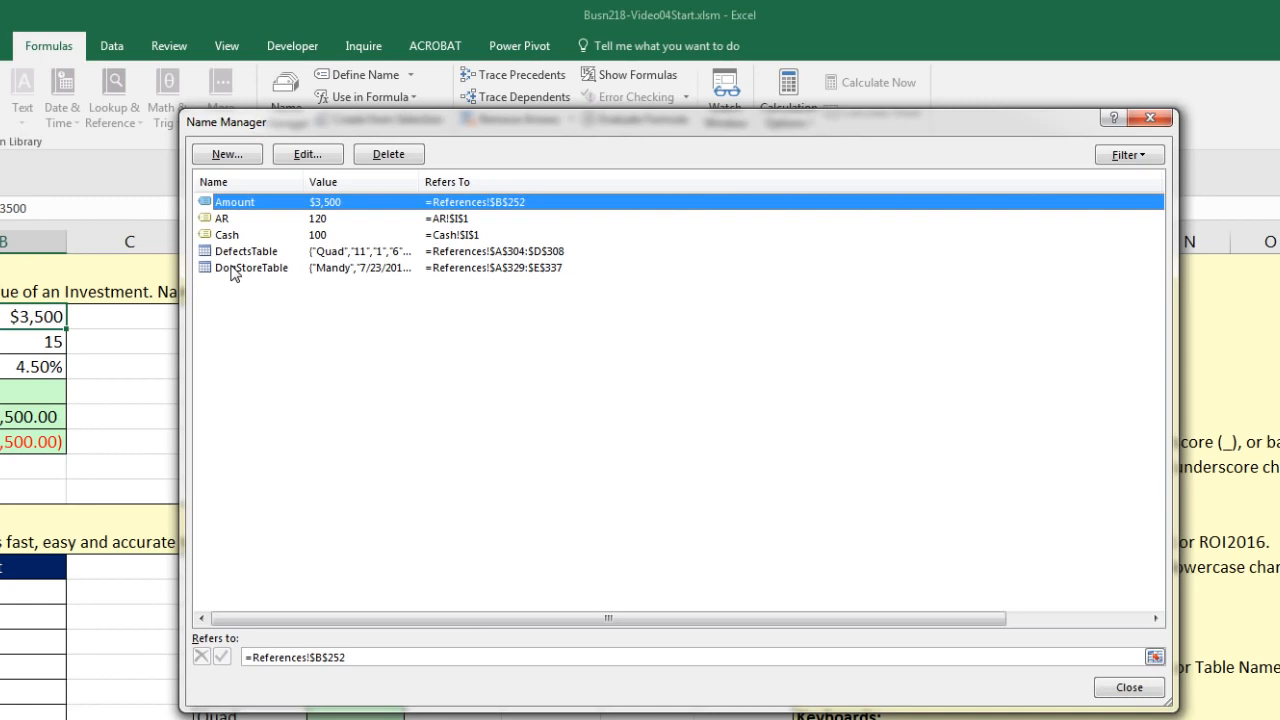
{"action": "left_click_drag", "start_coordinate": [419, 182], "coordinate": [560, 185]}
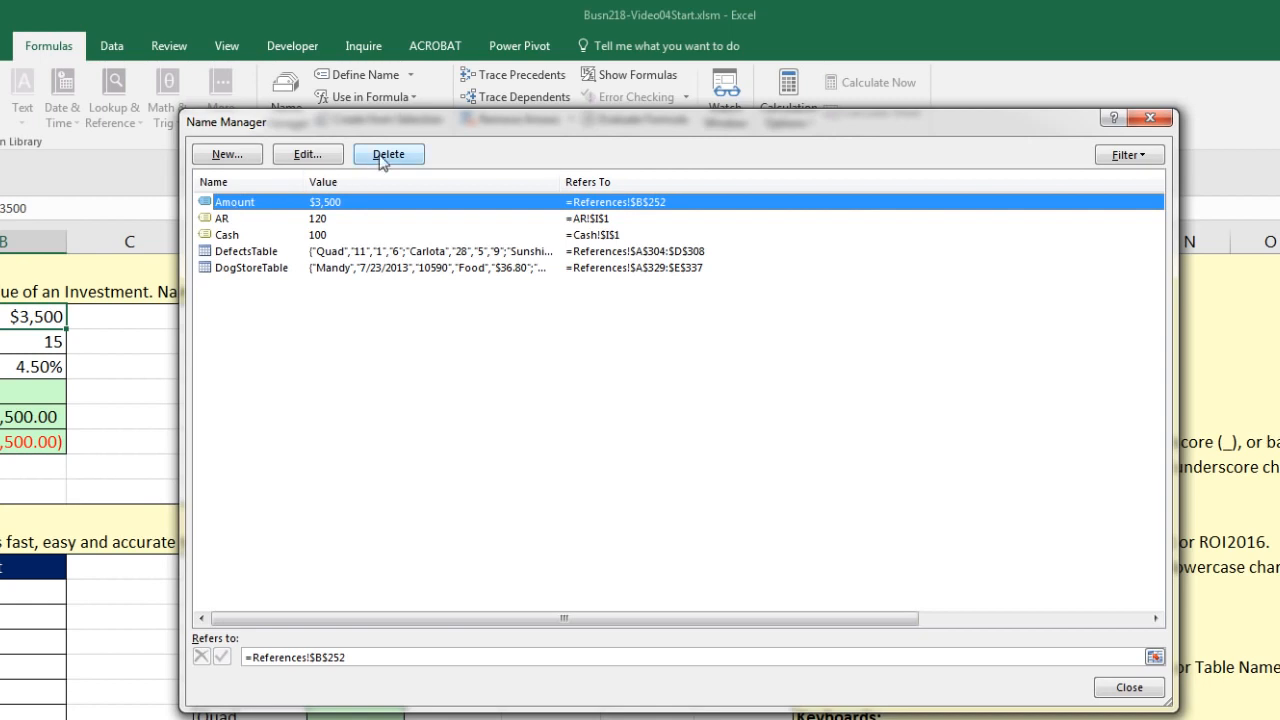
{"action": "left_click", "coordinate": [307, 155]}
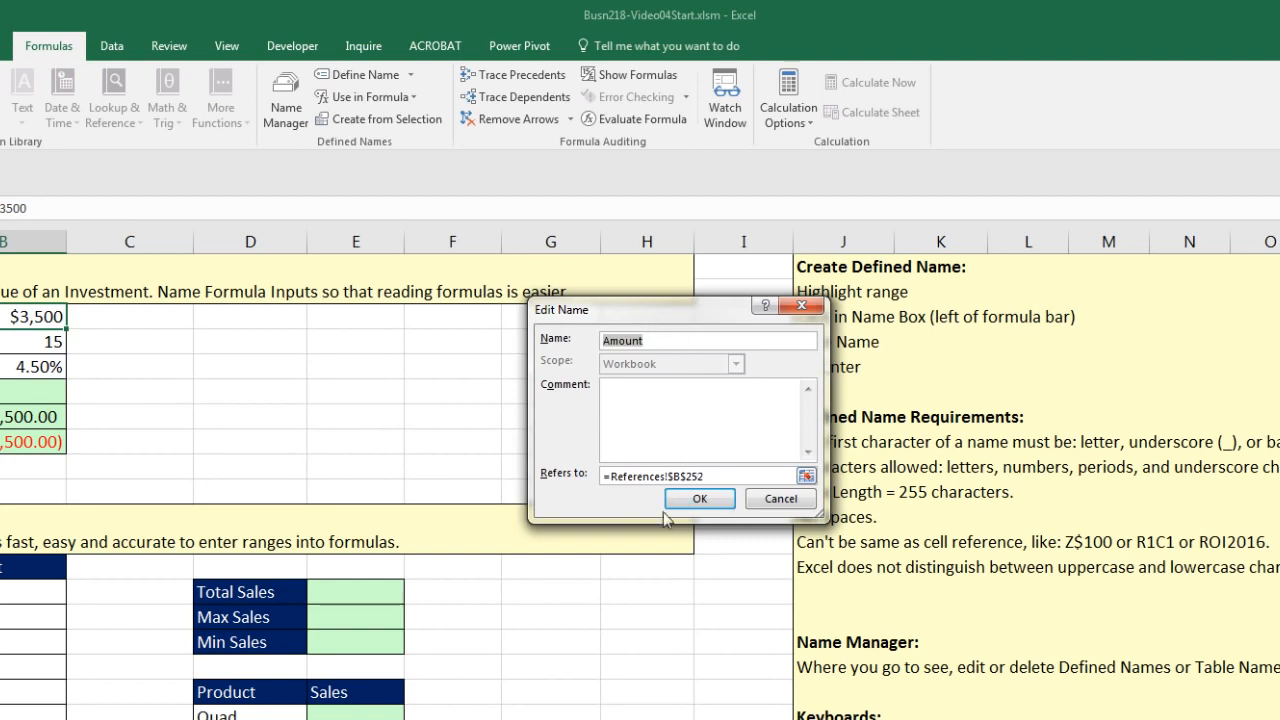
{"action": "left_click", "coordinate": [700, 498]}
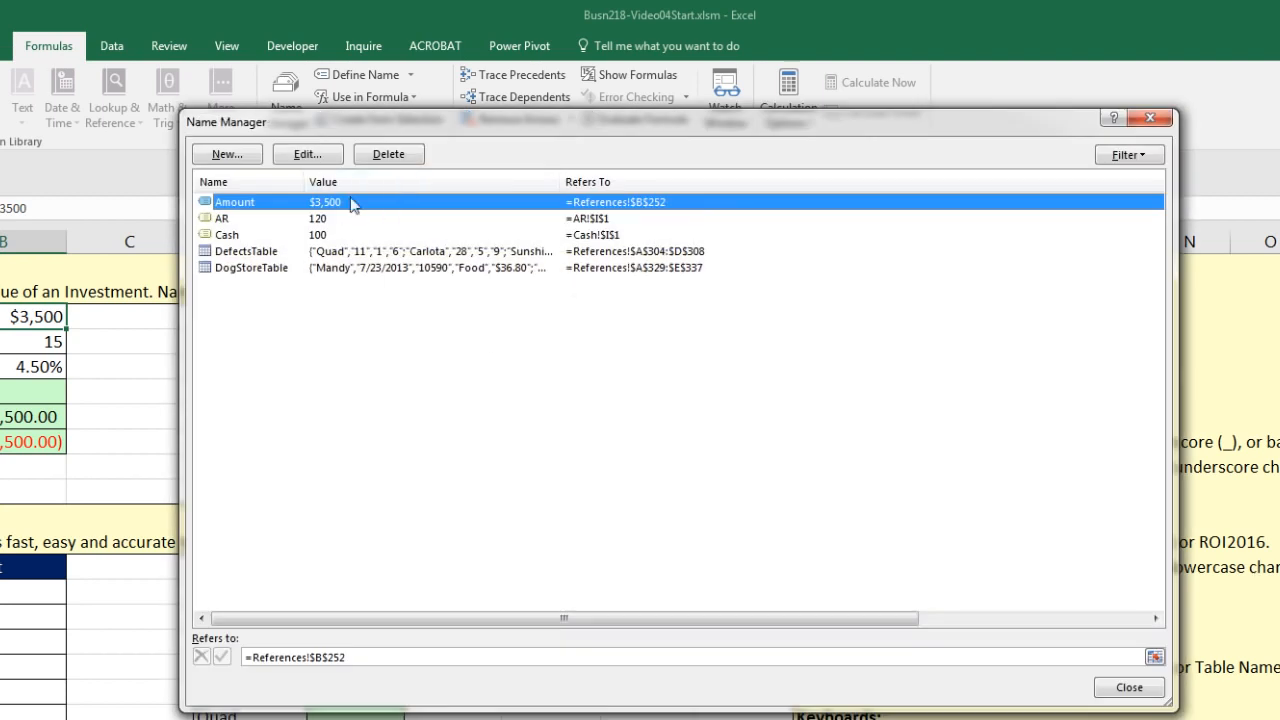
- Delete the defined name Amount and close the Name Manager
{"action": "left_click", "coordinate": [414, 160]}
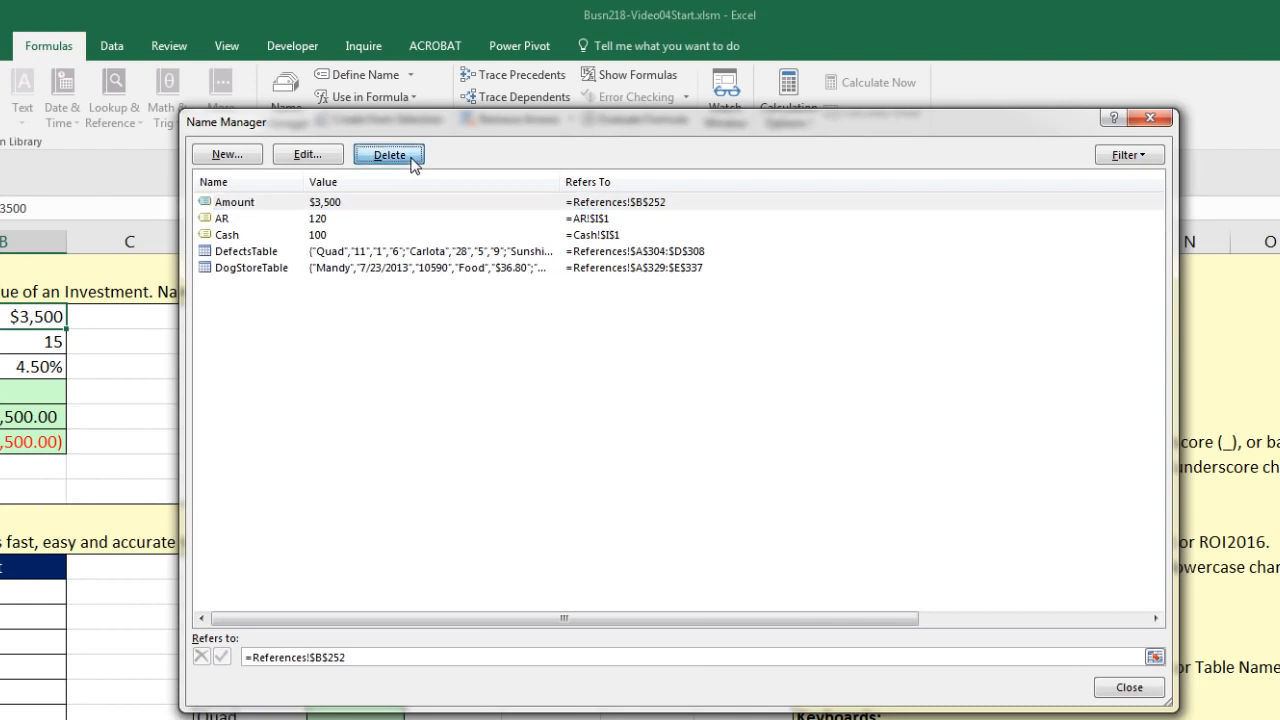
{"action": "left_click", "coordinate": [644, 567]}
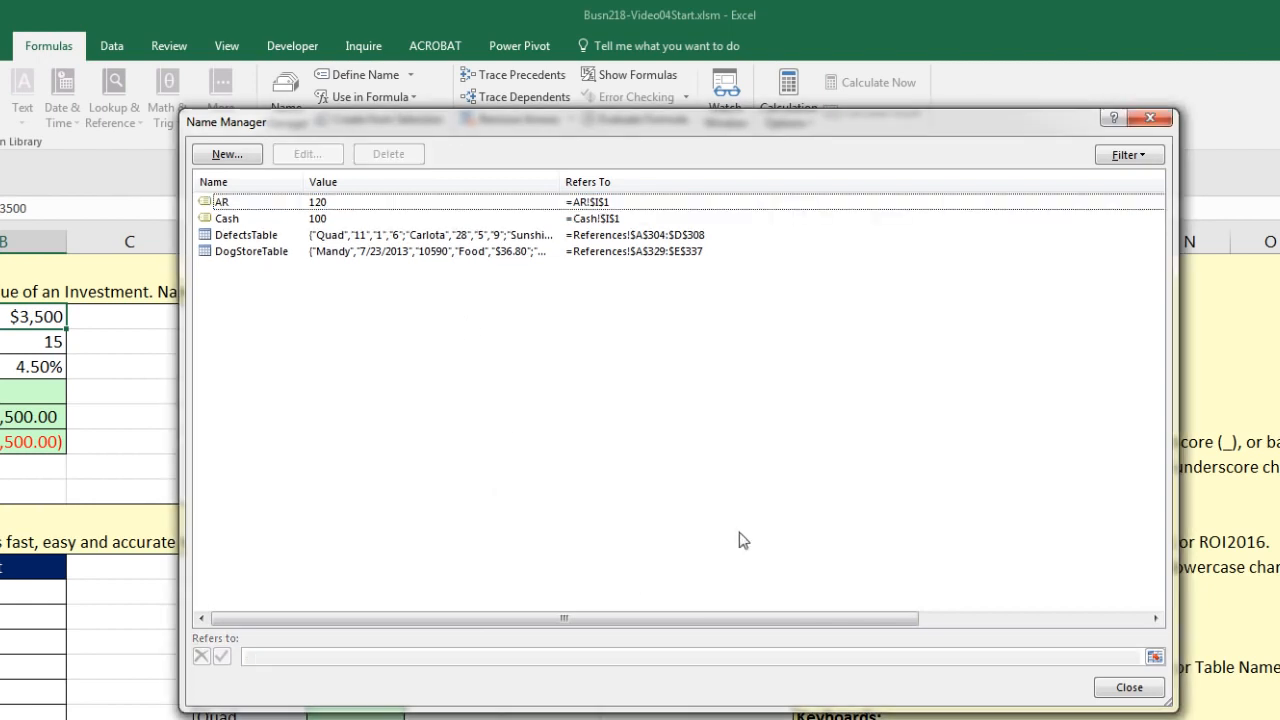
{"action": "left_click", "coordinate": [1149, 118]}
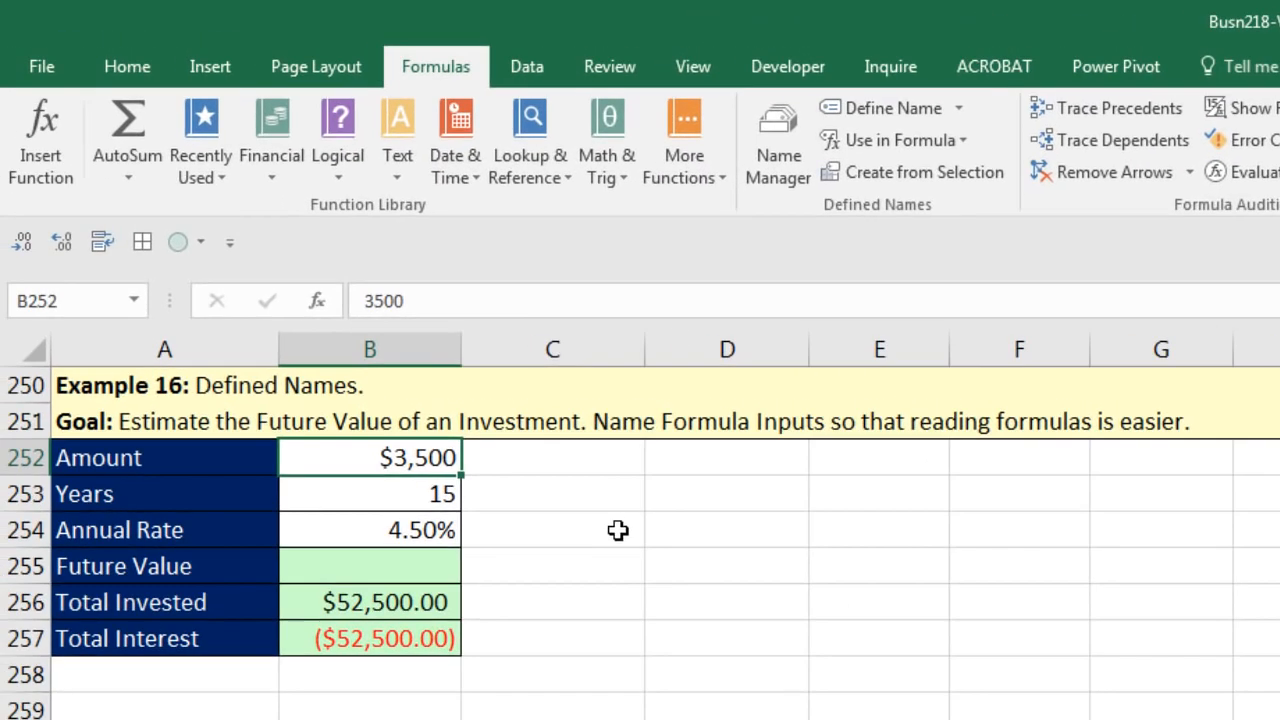
- Check the Amount, Years and Annual Rate input cells B252, B253 and B254 for defined names
{"action": "left_click", "coordinate": [403, 445]}
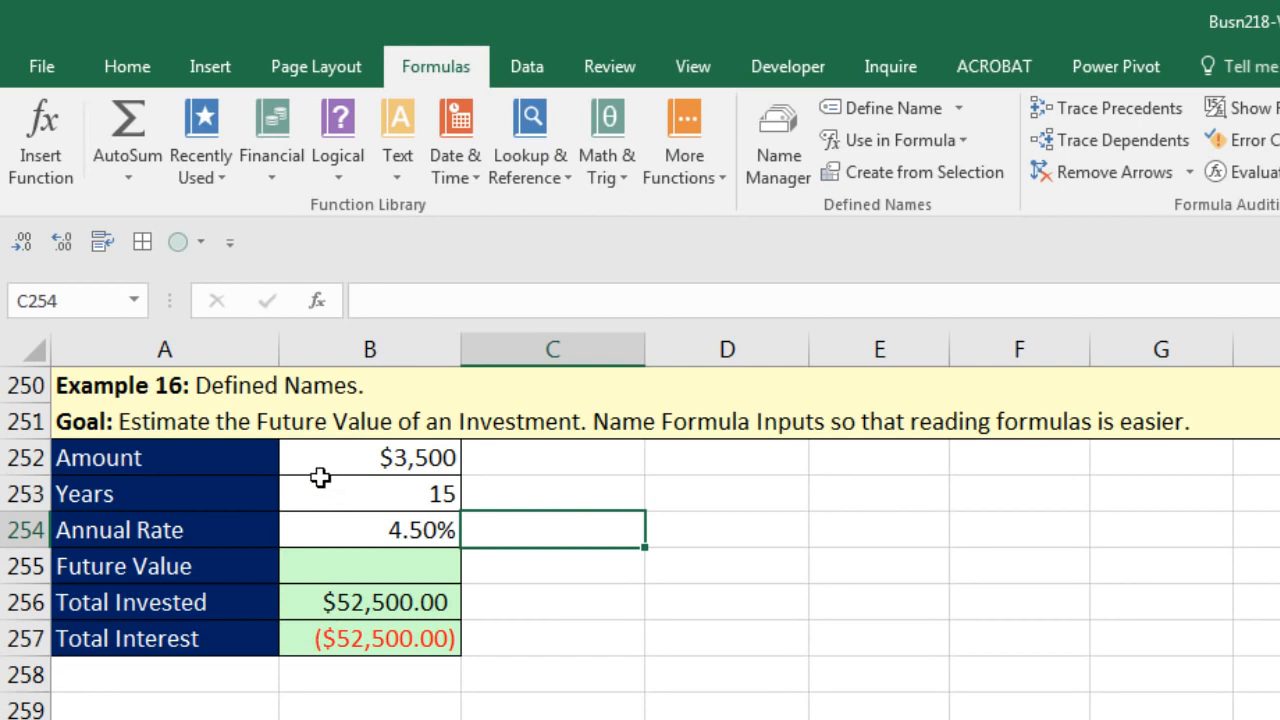
{"action": "left_click", "coordinate": [350, 462]}
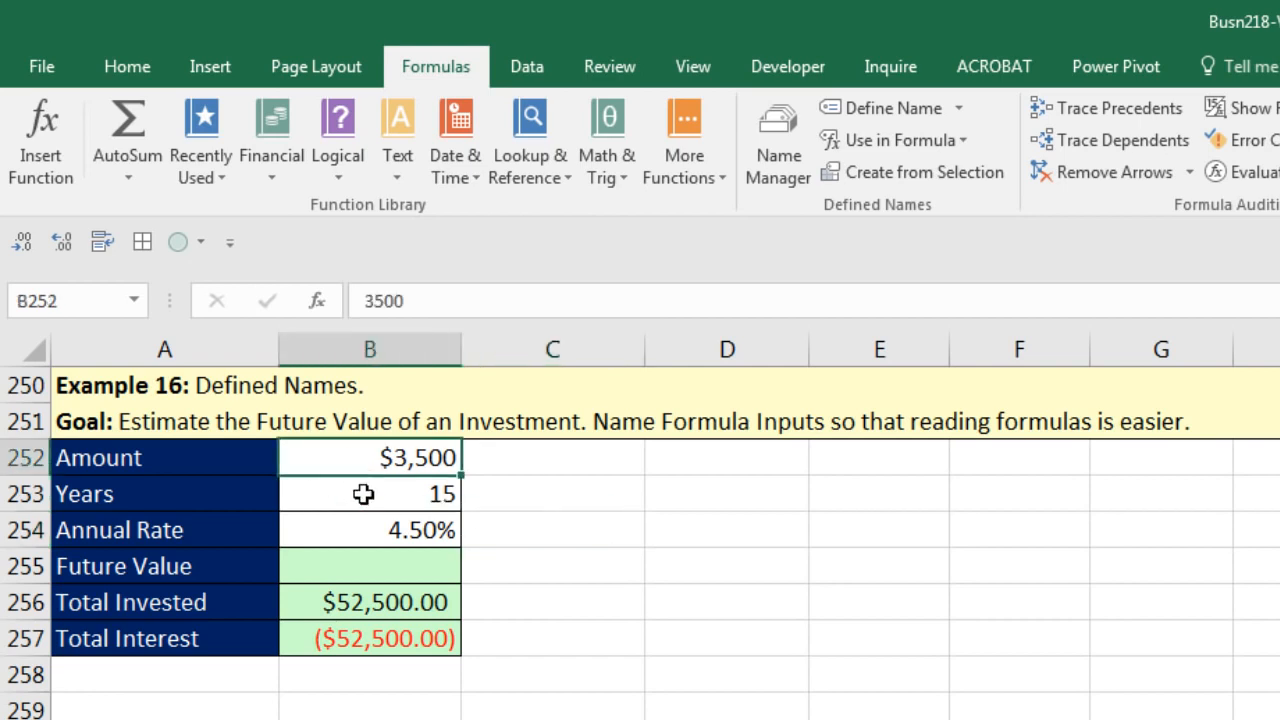
{"action": "left_click", "coordinate": [363, 498]}
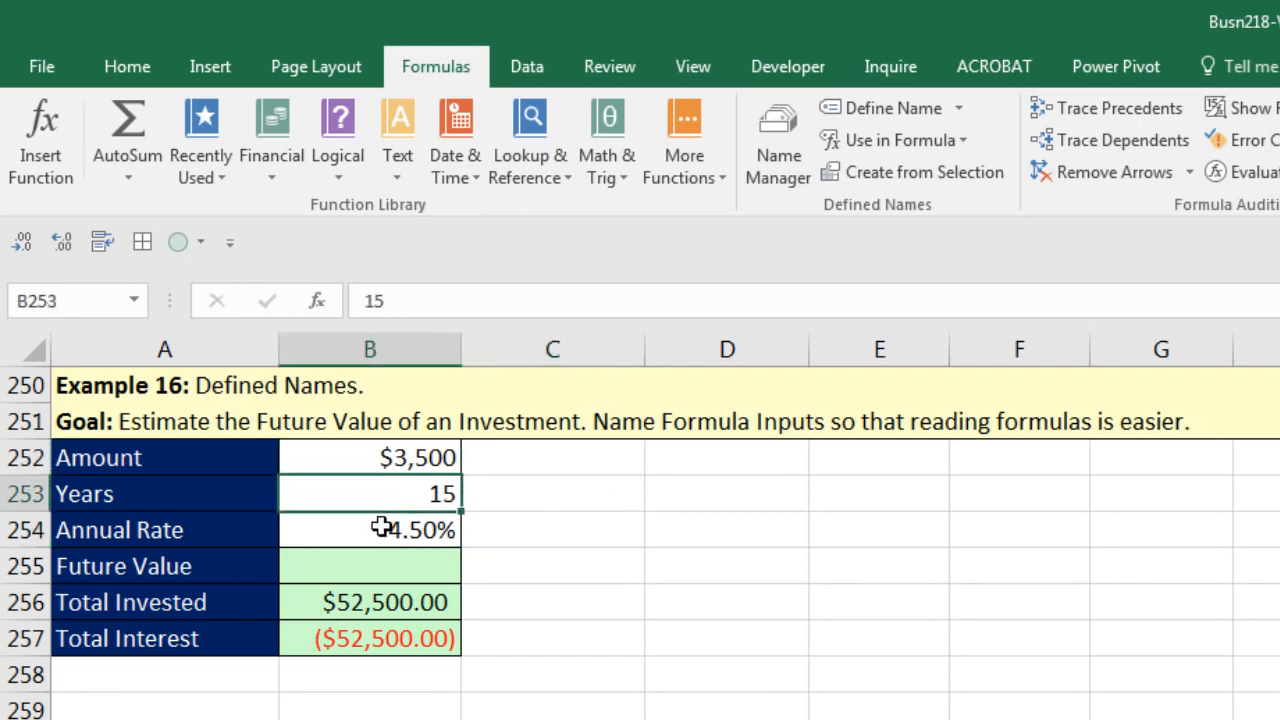
{"action": "left_click", "coordinate": [381, 528]}
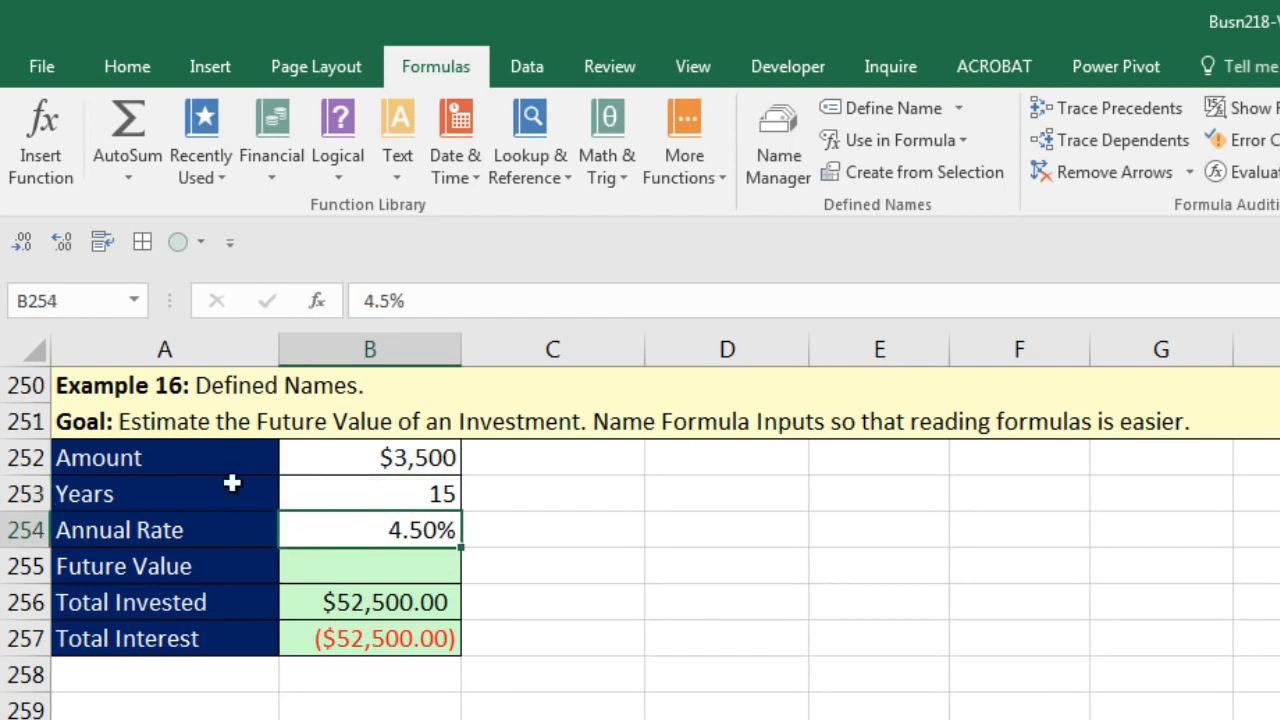
- Create names from the selection A252:B254 for the Example 16 inputs, using only the left column's labels
{"action": "left_click_drag", "start_coordinate": [186, 457], "coordinate": [196, 521]}
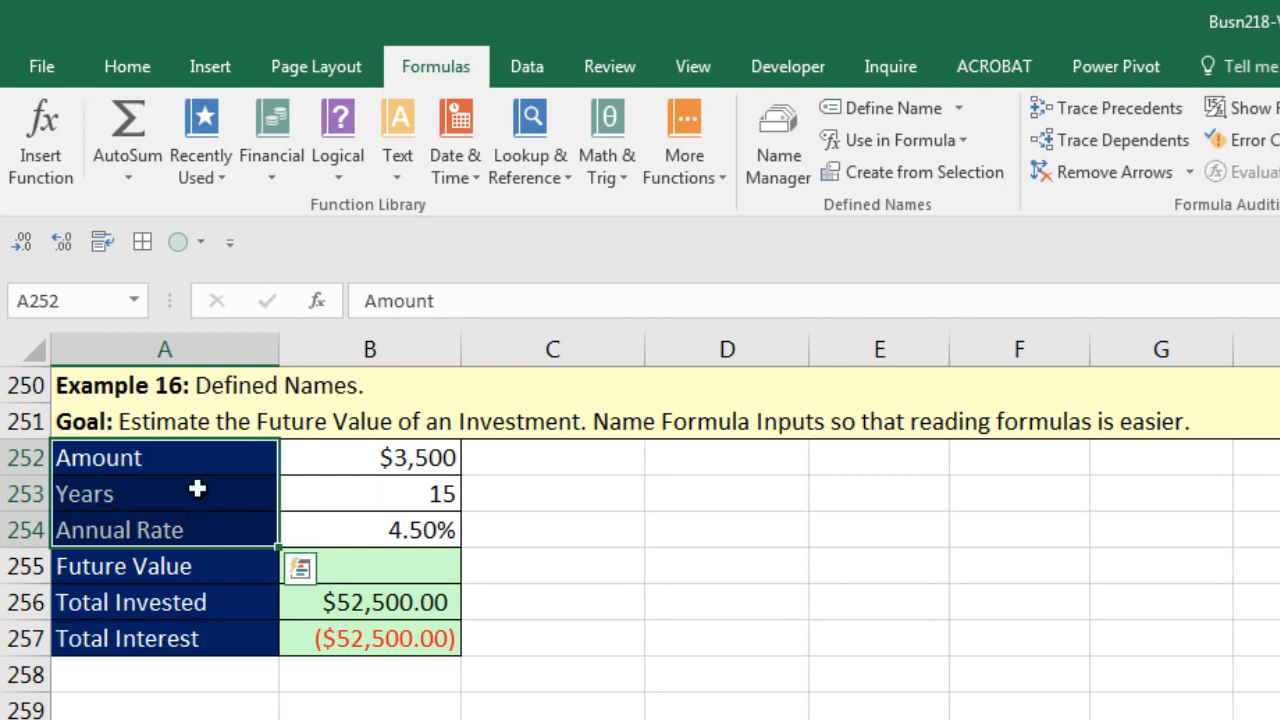
{"action": "left_click", "coordinate": [443, 531], "text": "shift"}
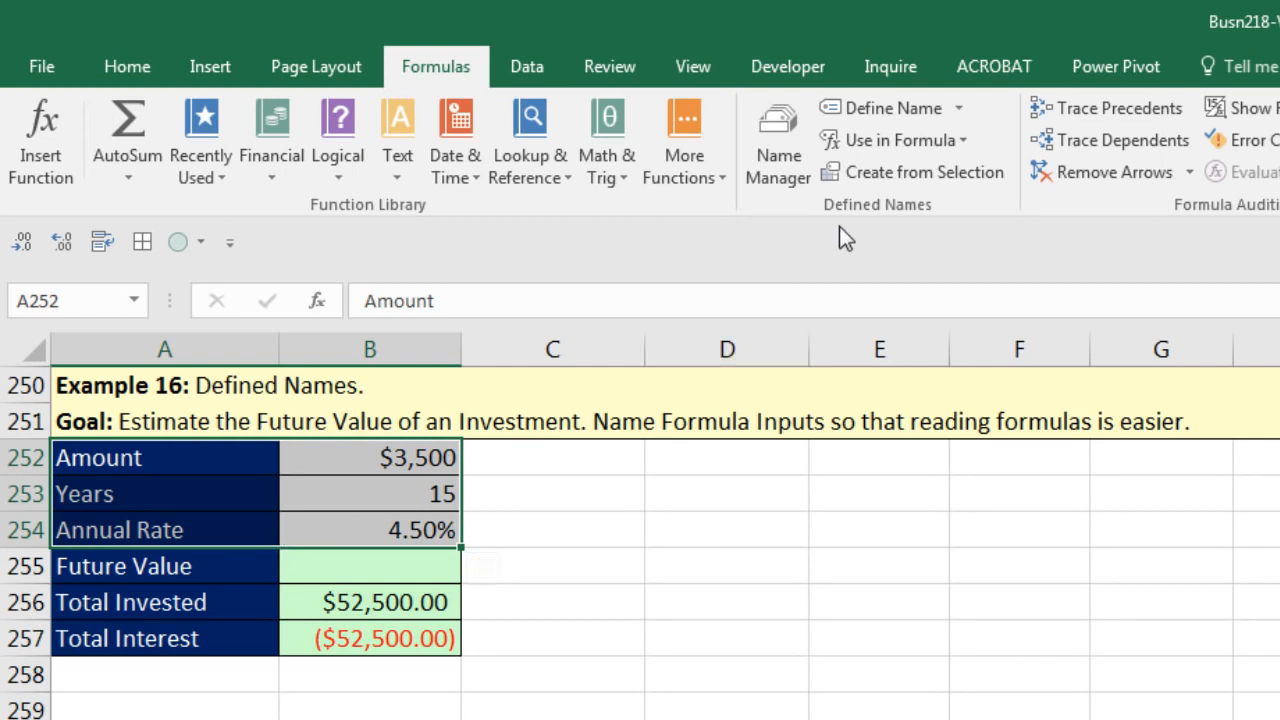
{"action": "left_click", "coordinate": [902, 176]}
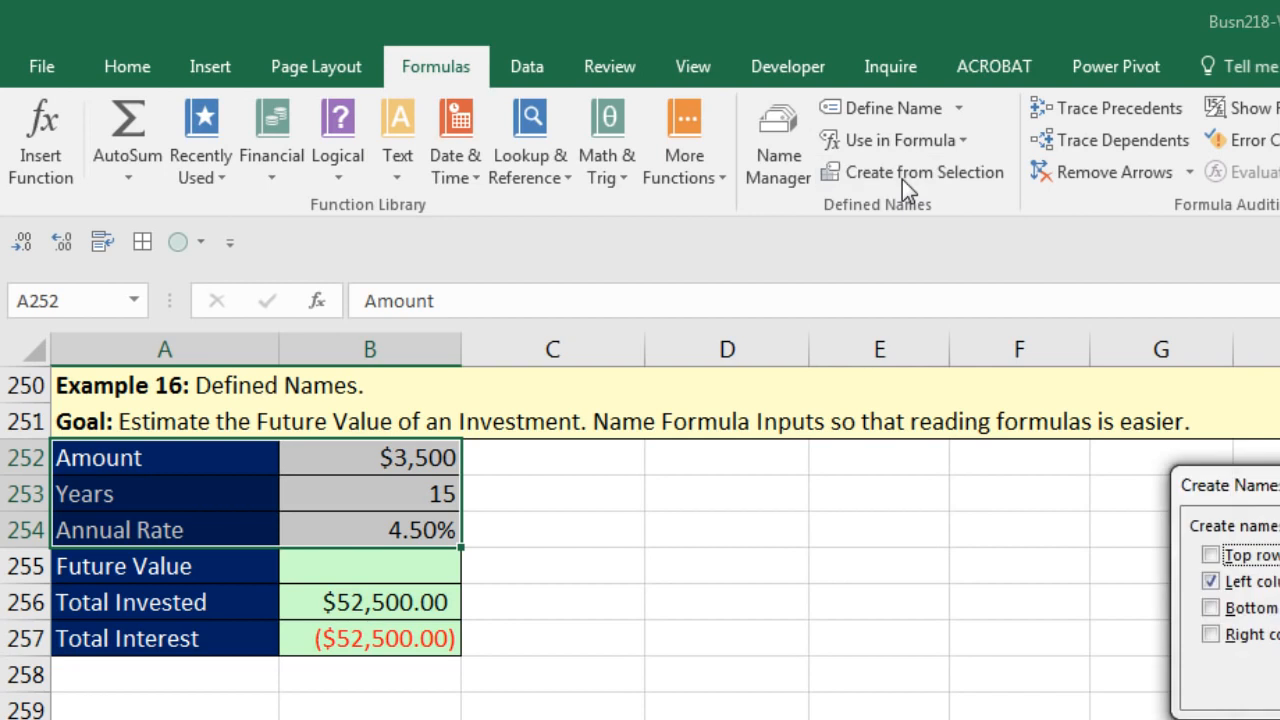
{"action": "left_click_drag", "start_coordinate": [1278, 488], "coordinate": [606, 394]}
{"action": "left_click", "coordinate": [543, 546]}
{"action": "left_click", "coordinate": [536, 518]}
{"action": "left_click", "coordinate": [536, 518]}
{"action": "left_click", "coordinate": [538, 541]}
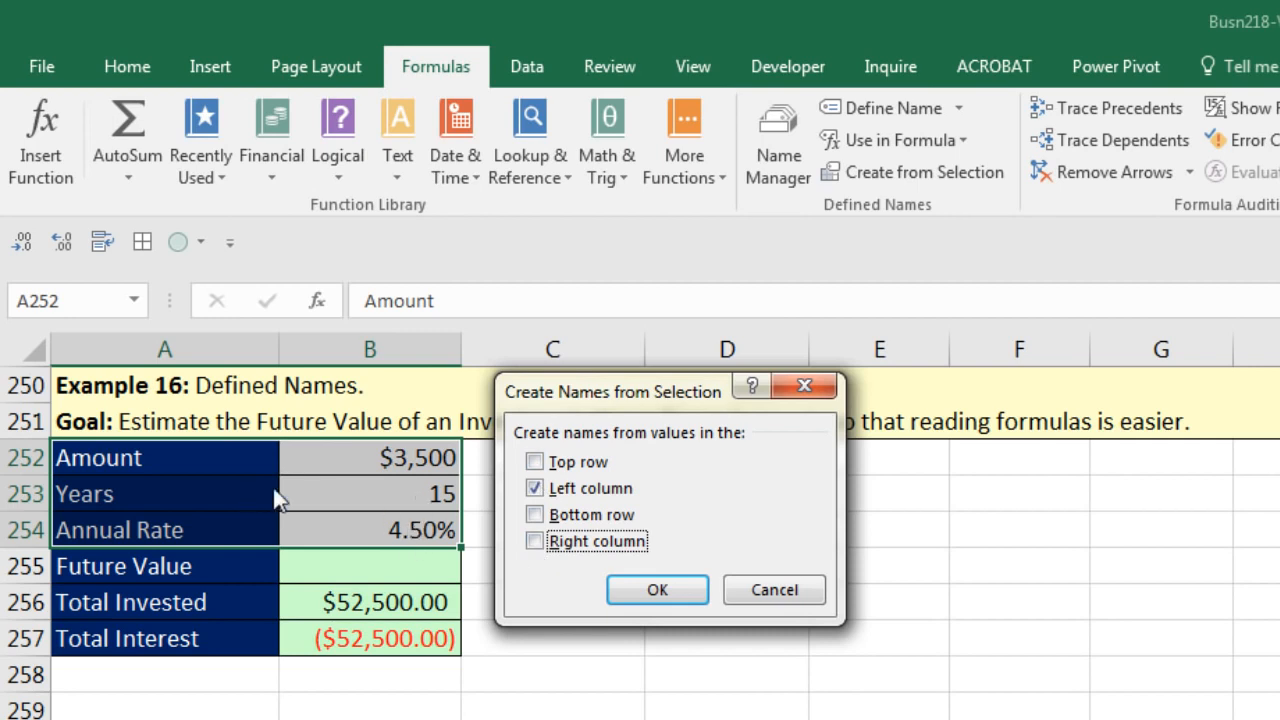
{"action": "left_click", "coordinate": [648, 592]}
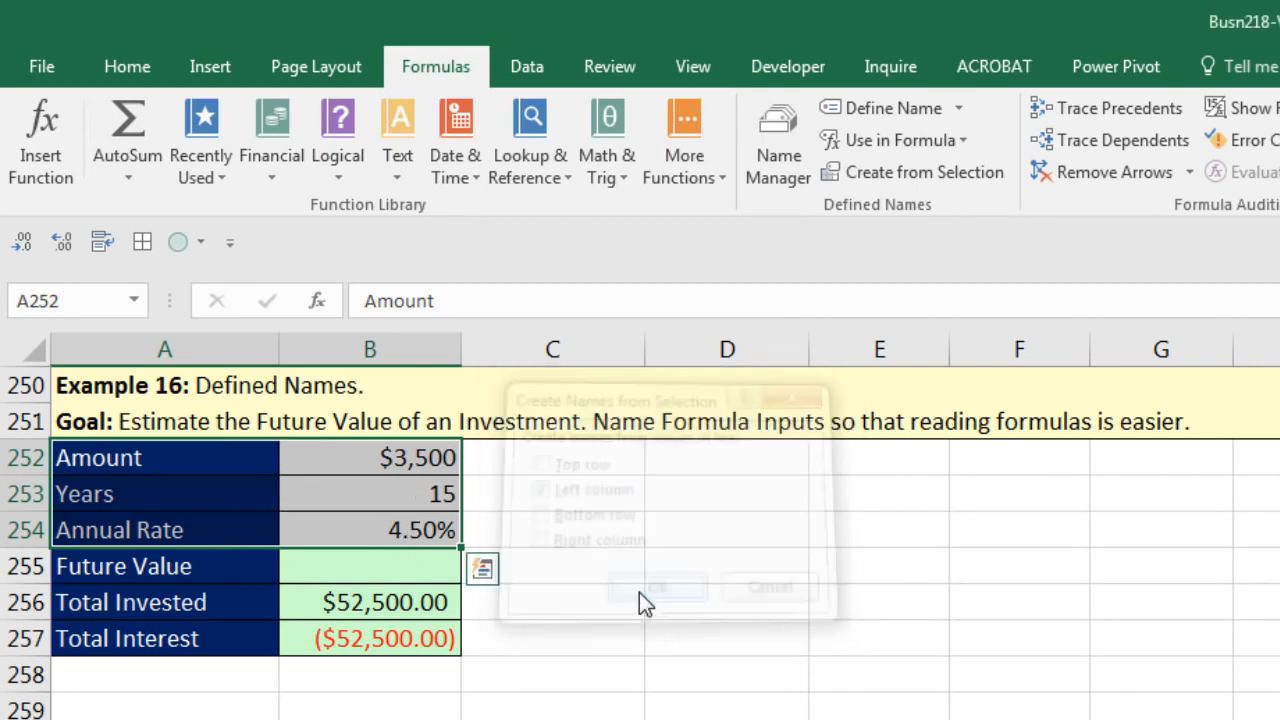
- Check the cells behind the defined names Amount, Annual_Rate and Years by jumping to each name
{"action": "left_click", "coordinate": [134, 300]}
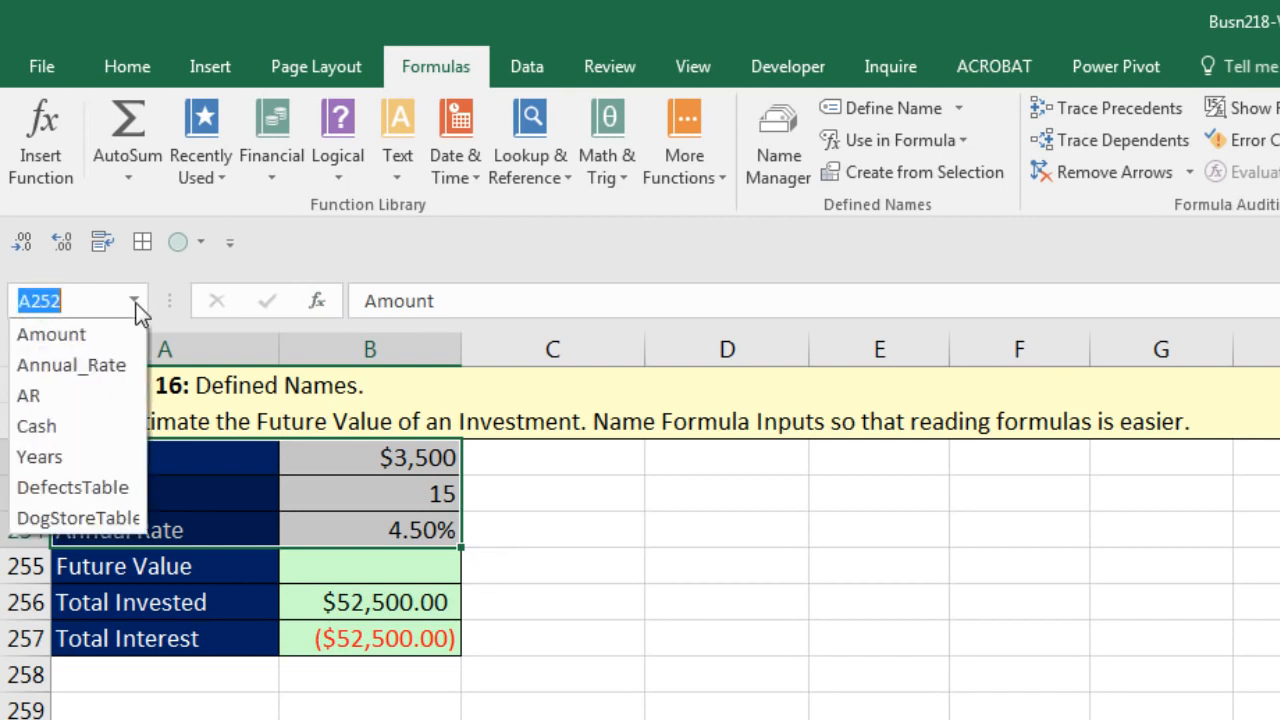
{"action": "left_click", "coordinate": [120, 340]}
{"action": "left_click", "coordinate": [134, 300]}
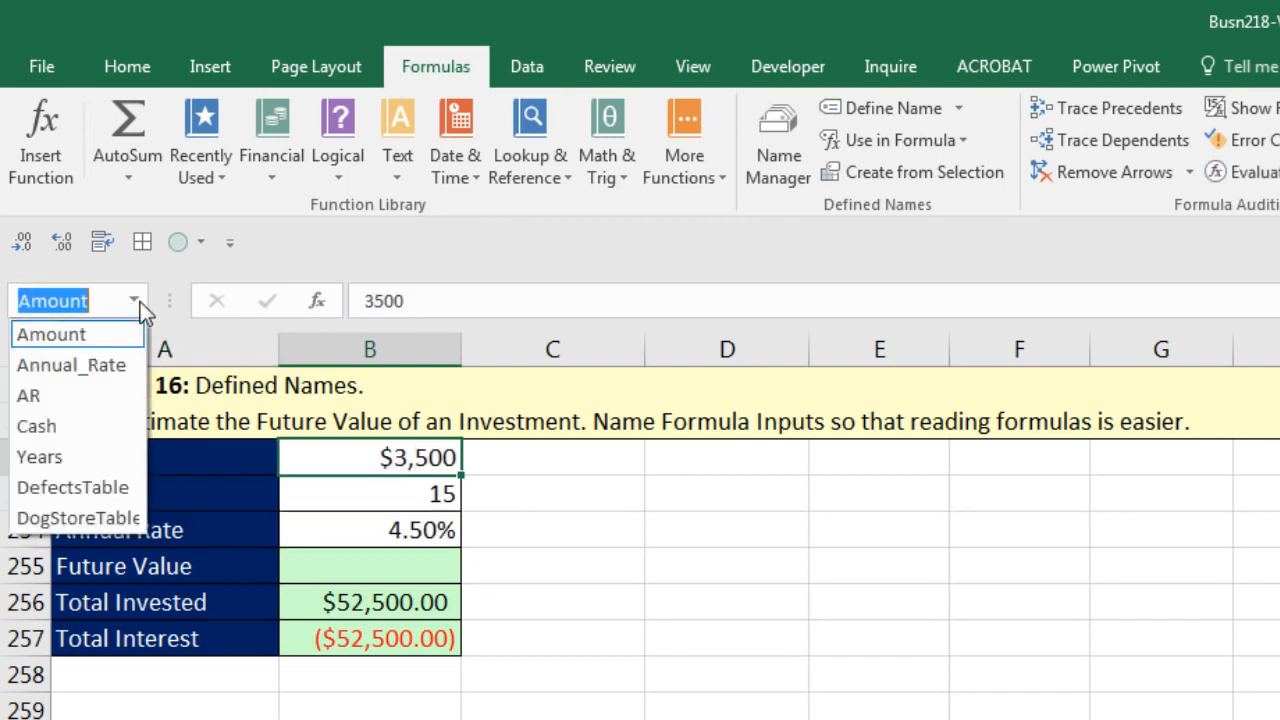
{"action": "left_click", "coordinate": [81, 373]}
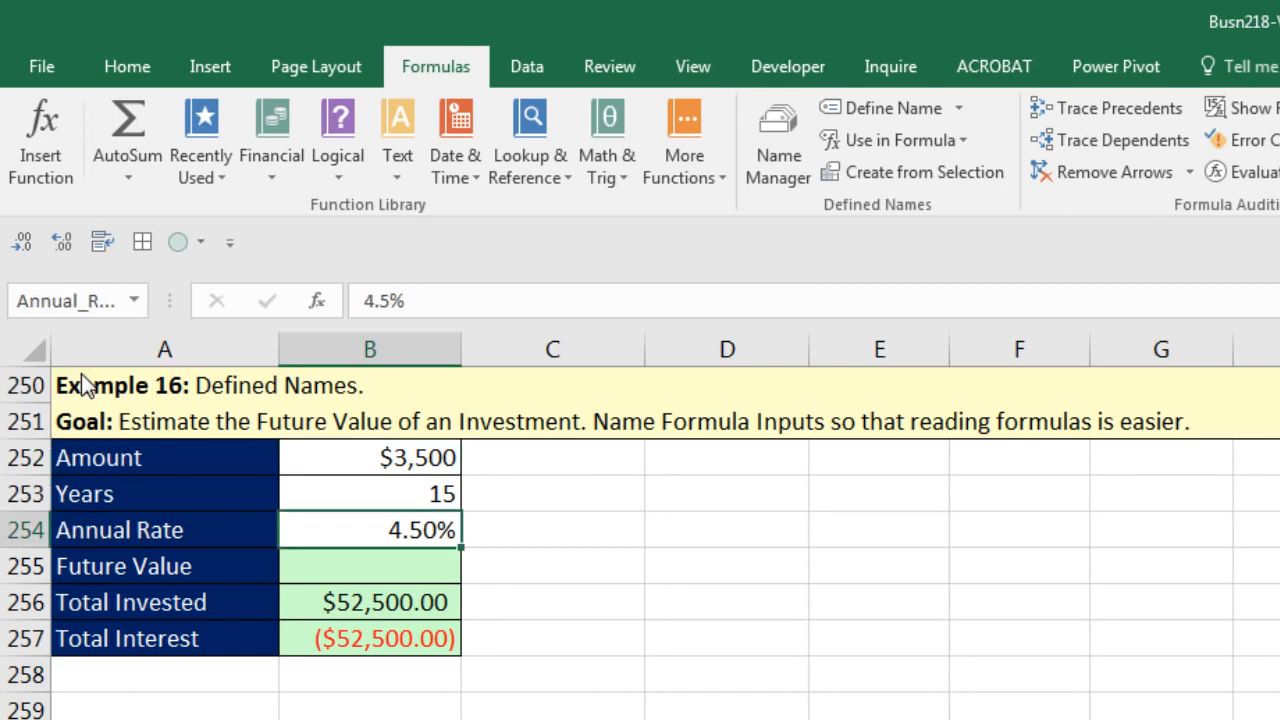
{"action": "left_click", "coordinate": [134, 300]}
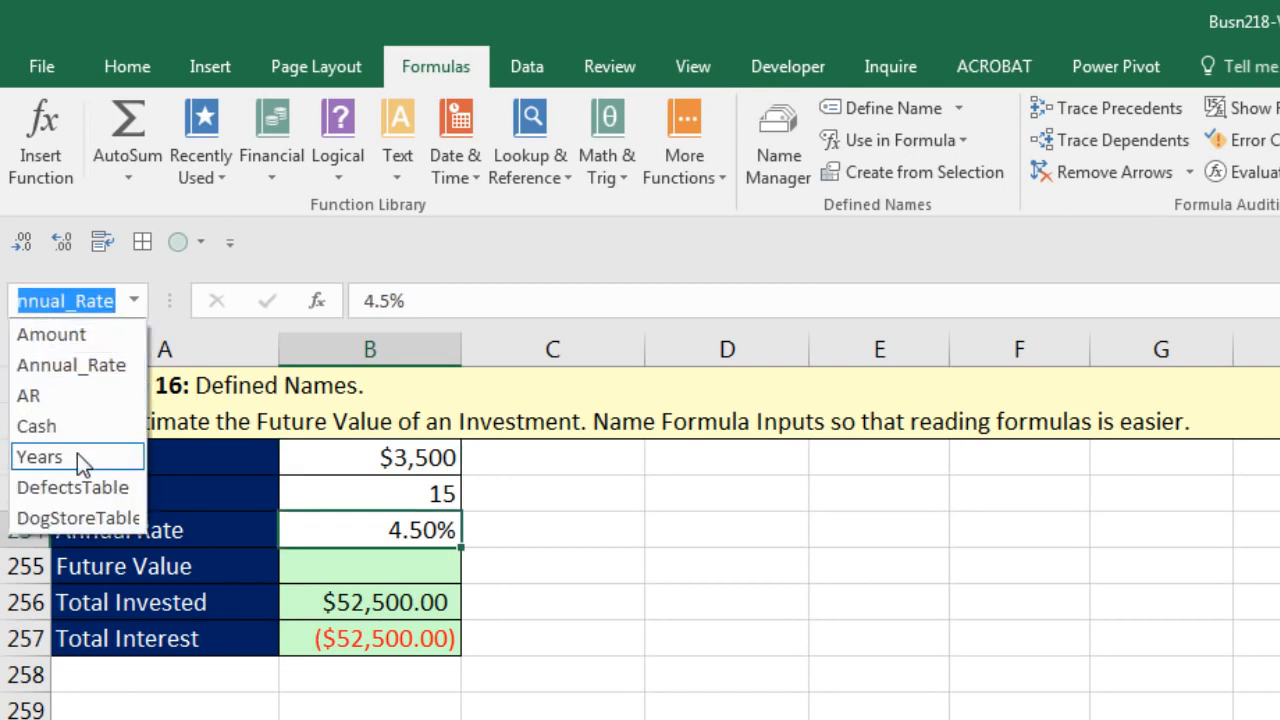
{"action": "left_click", "coordinate": [77, 455]}
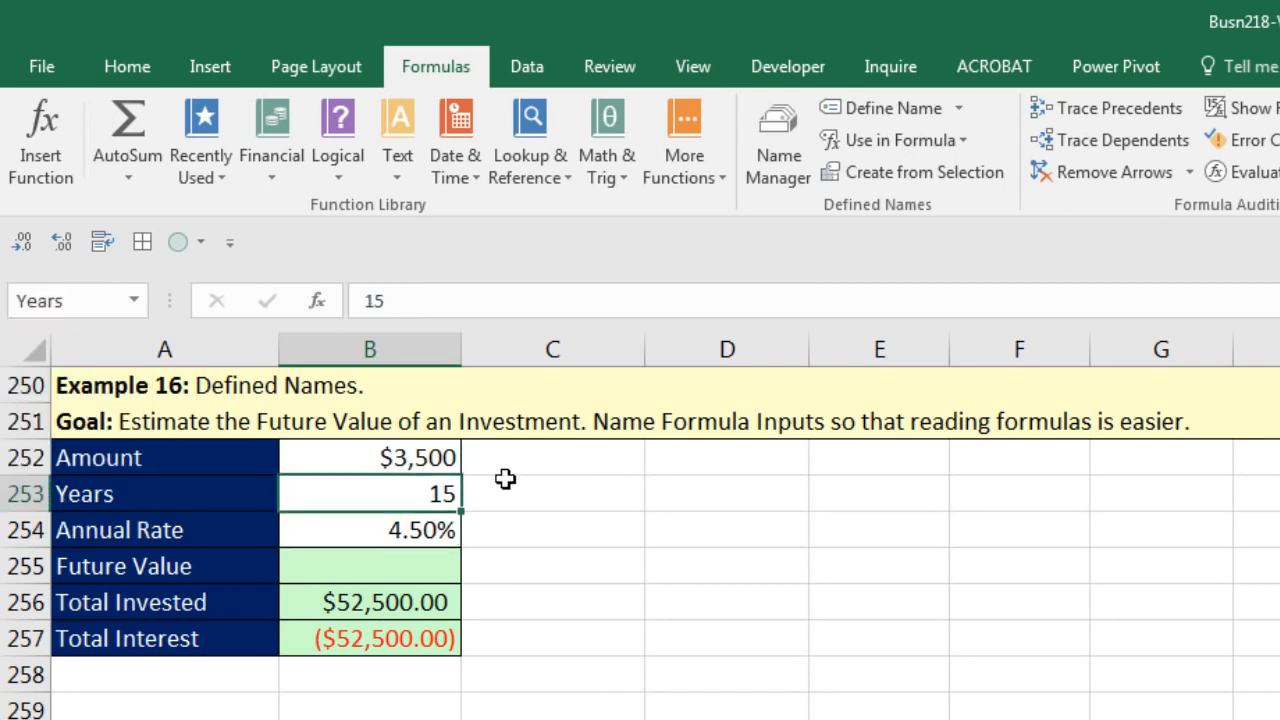
- Write the formula =FV(Annual_Rate,Years,Amount) in the Future Value cell B255, using the defined names of the input cells
{"action": "left_click", "coordinate": [424, 571]}
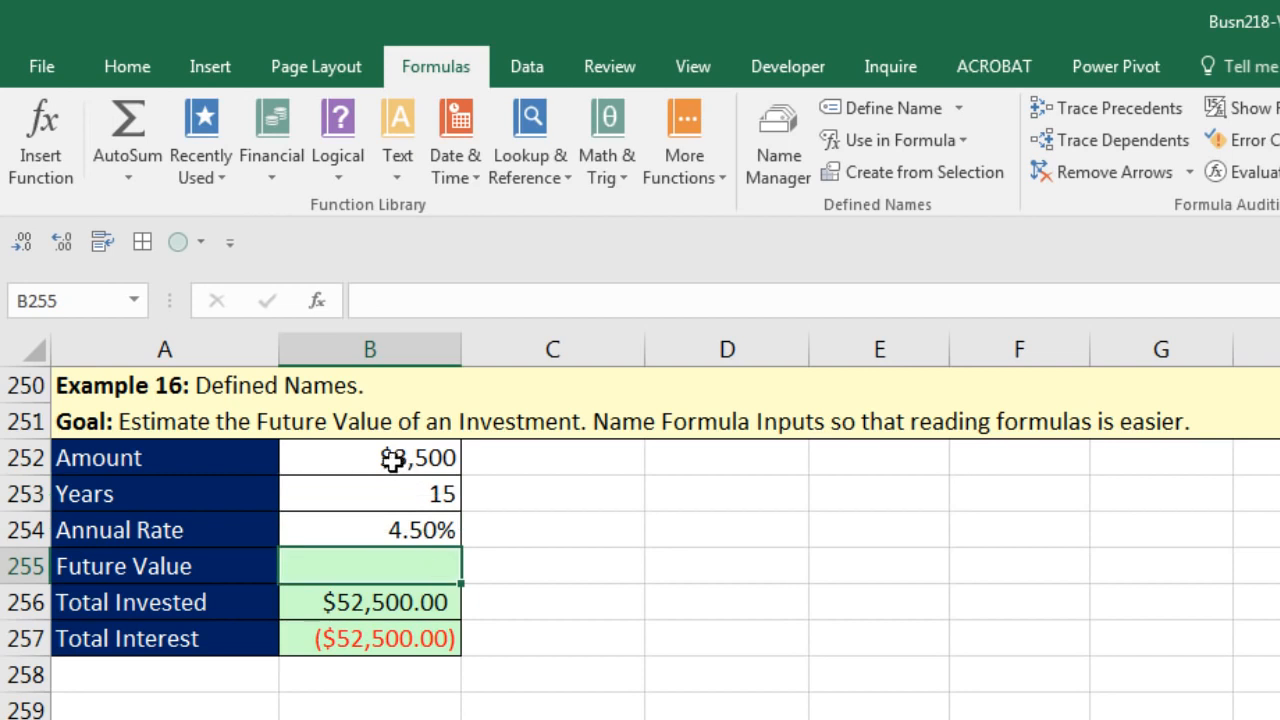
{"action": "left_click_drag", "start_coordinate": [392, 458], "coordinate": [266, 537]}
{"action": "left_click", "coordinate": [343, 562]}
{"action": "type", "text": "="}
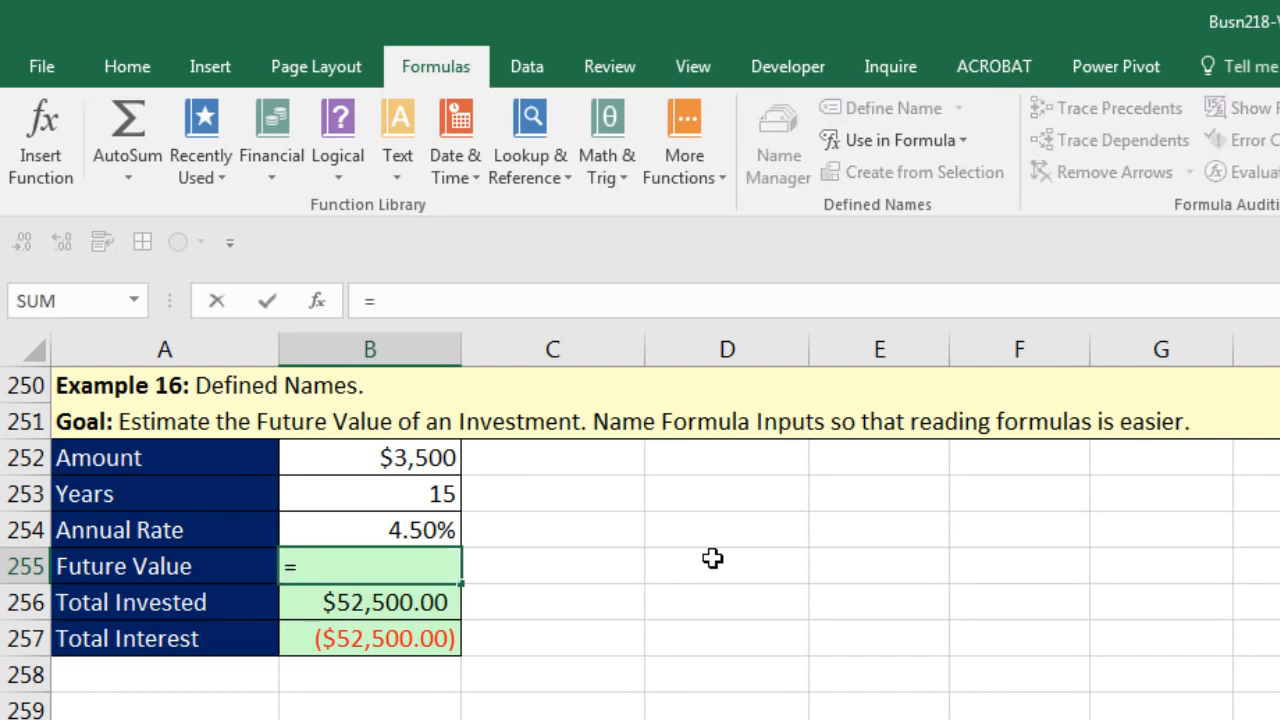
{"action": "type", "text": "fv"}
{"action": "key", "text": "Tab"}
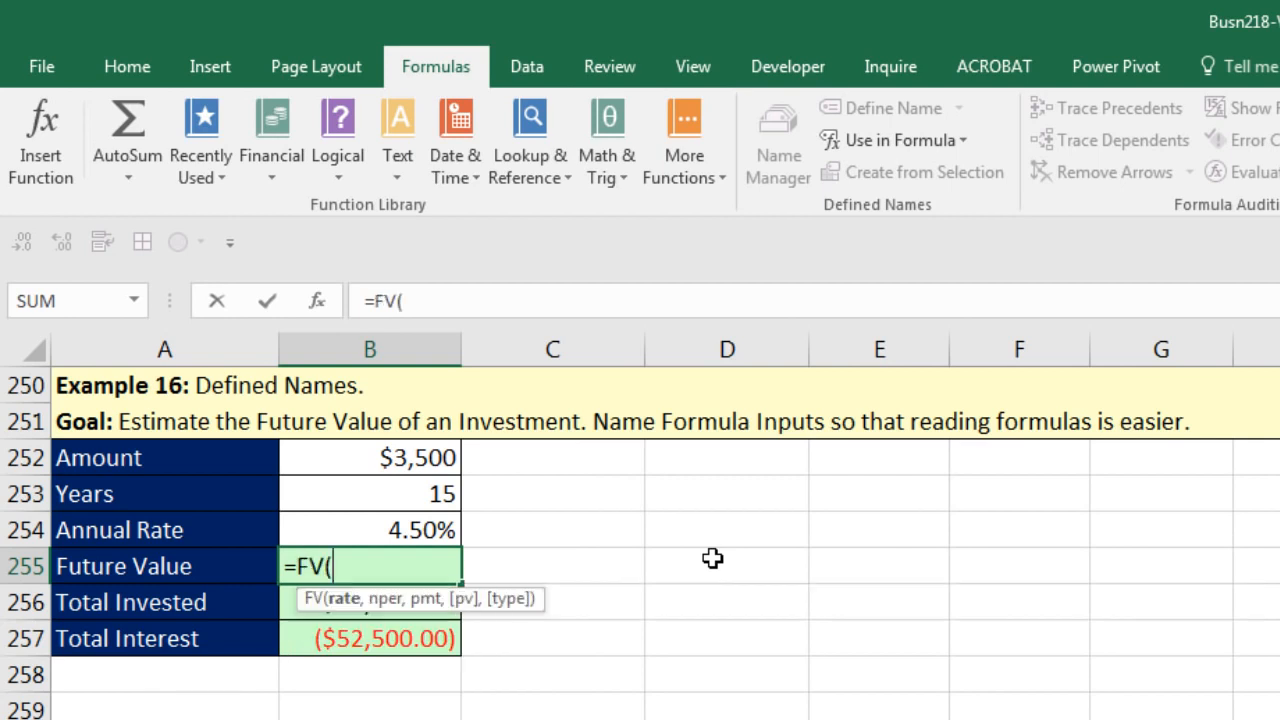
{"action": "left_click", "coordinate": [437, 530]}
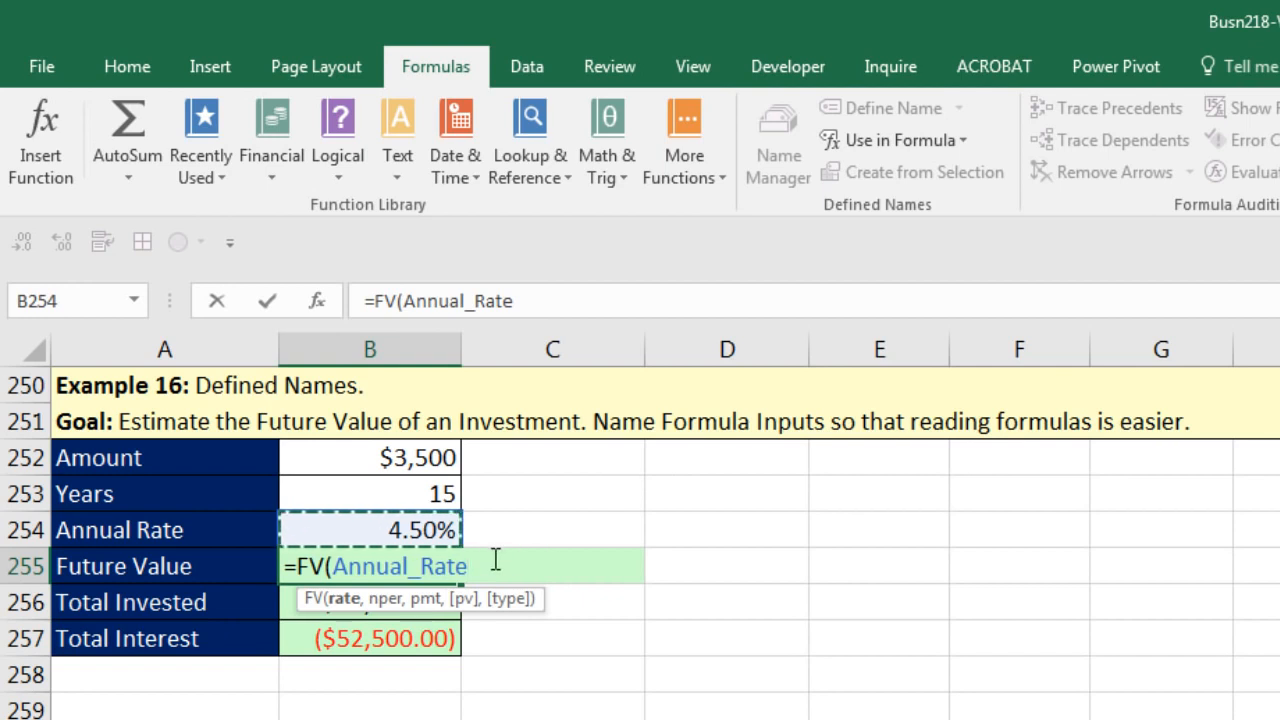
{"action": "type", "text": ","}
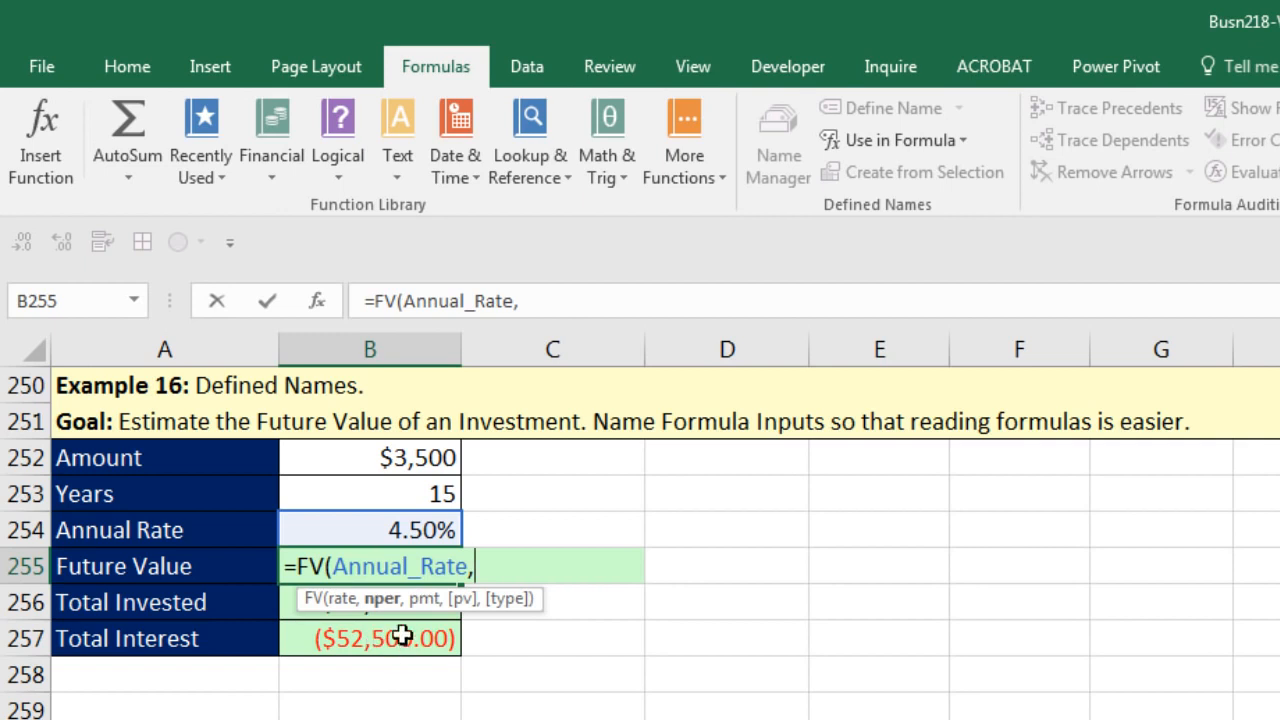
{"action": "left_click", "coordinate": [443, 493]}
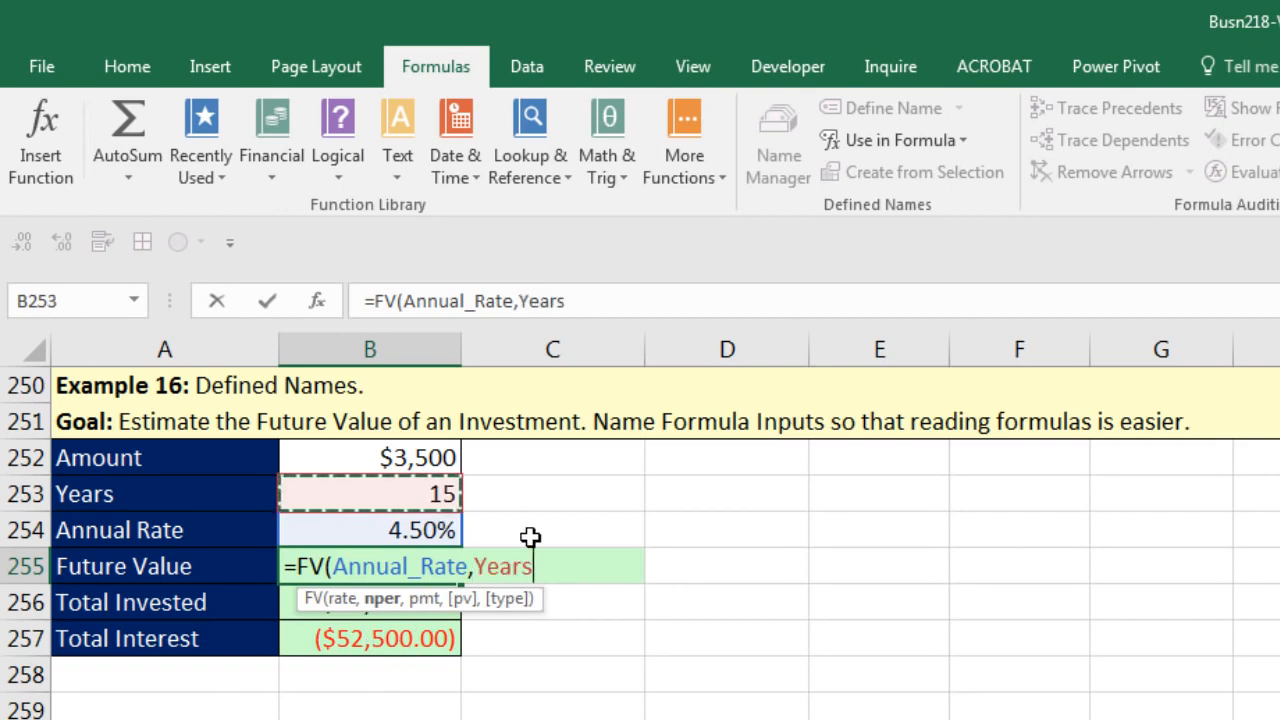
{"action": "type", "text": ","}
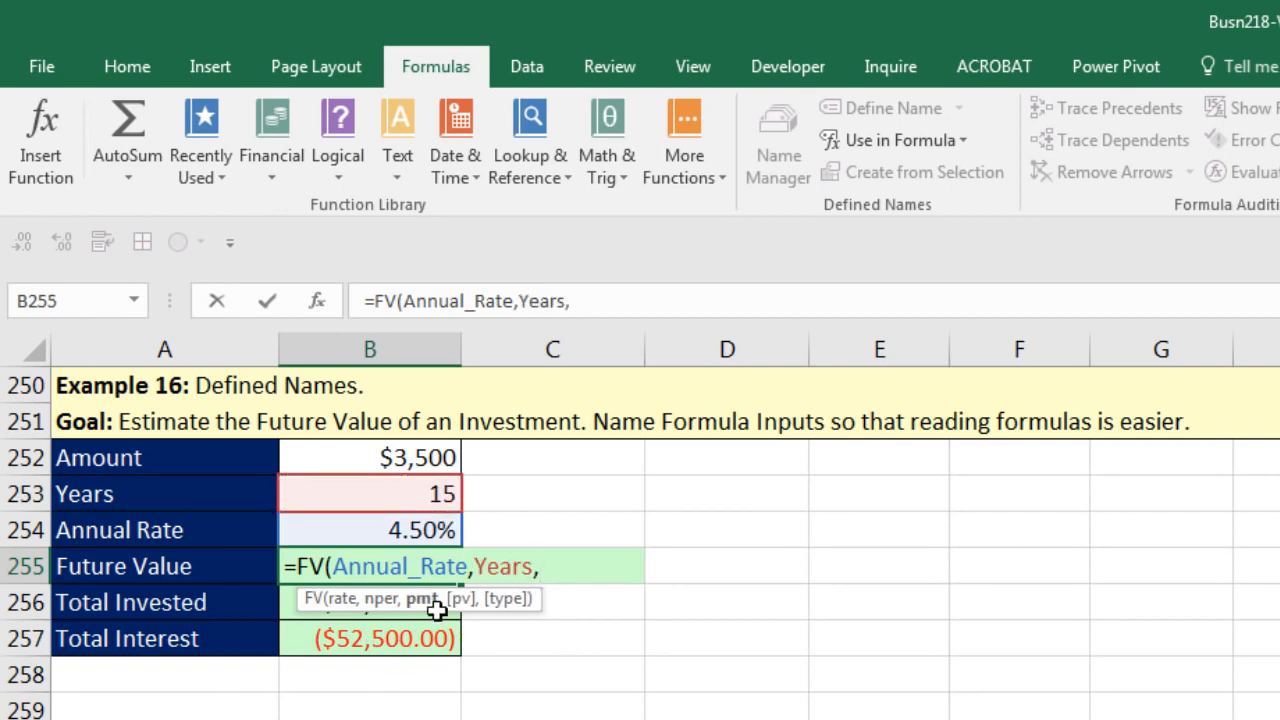
{"action": "left_click", "coordinate": [442, 458]}
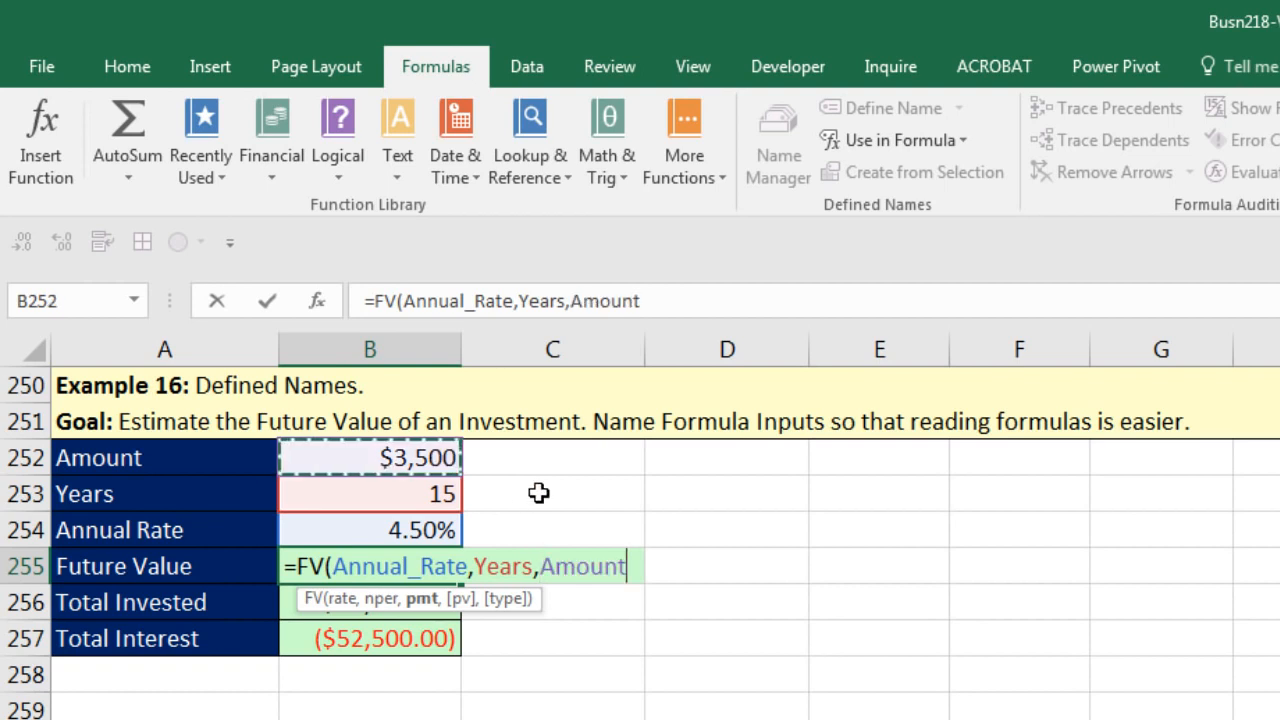
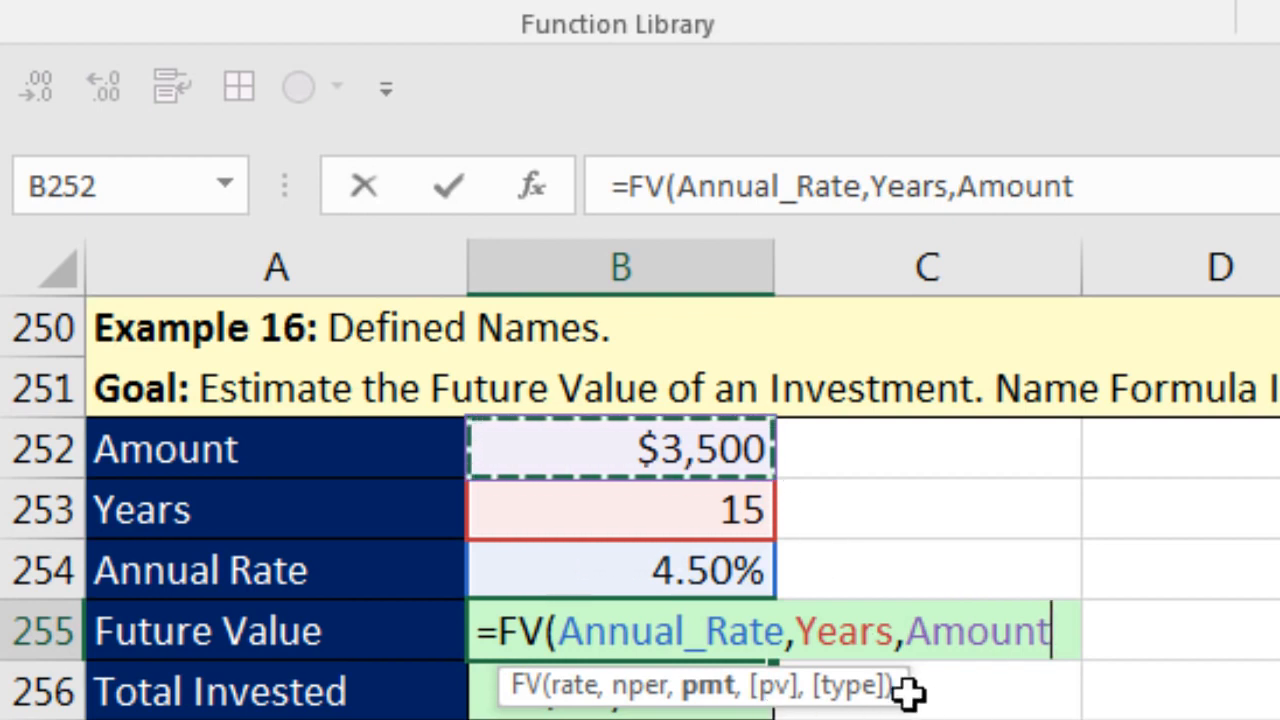
{"action": "type", "text": ")"}
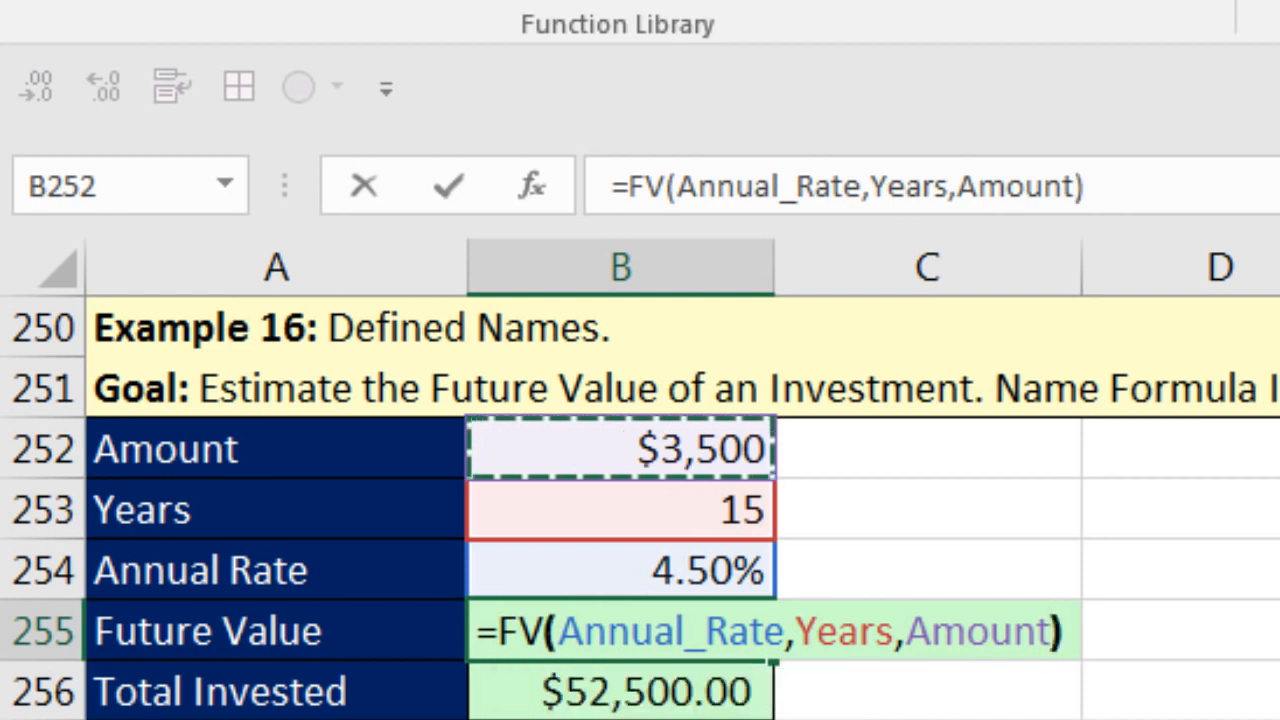
- Put a minus sign before the Amount argument of the FV formula and enter it
{"action": "left_click", "coordinate": [912, 631]}
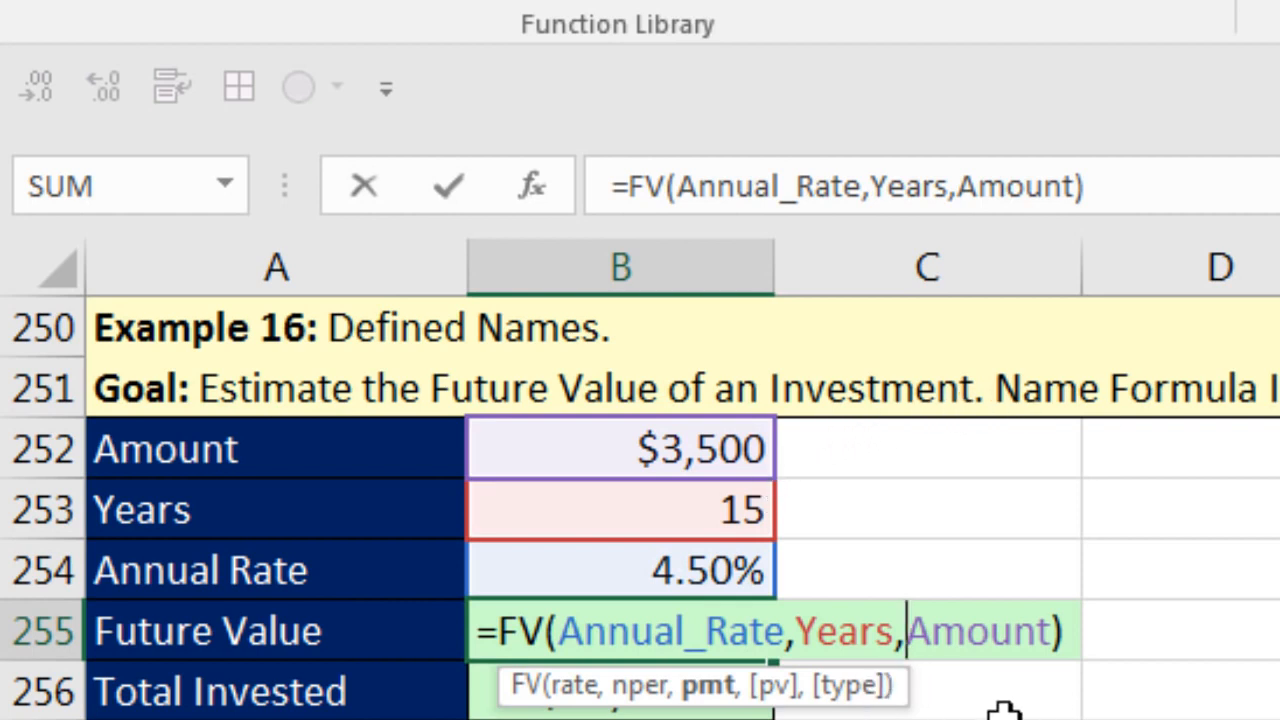
{"action": "type", "text": "-"}
{"action": "key", "text": "Return"}
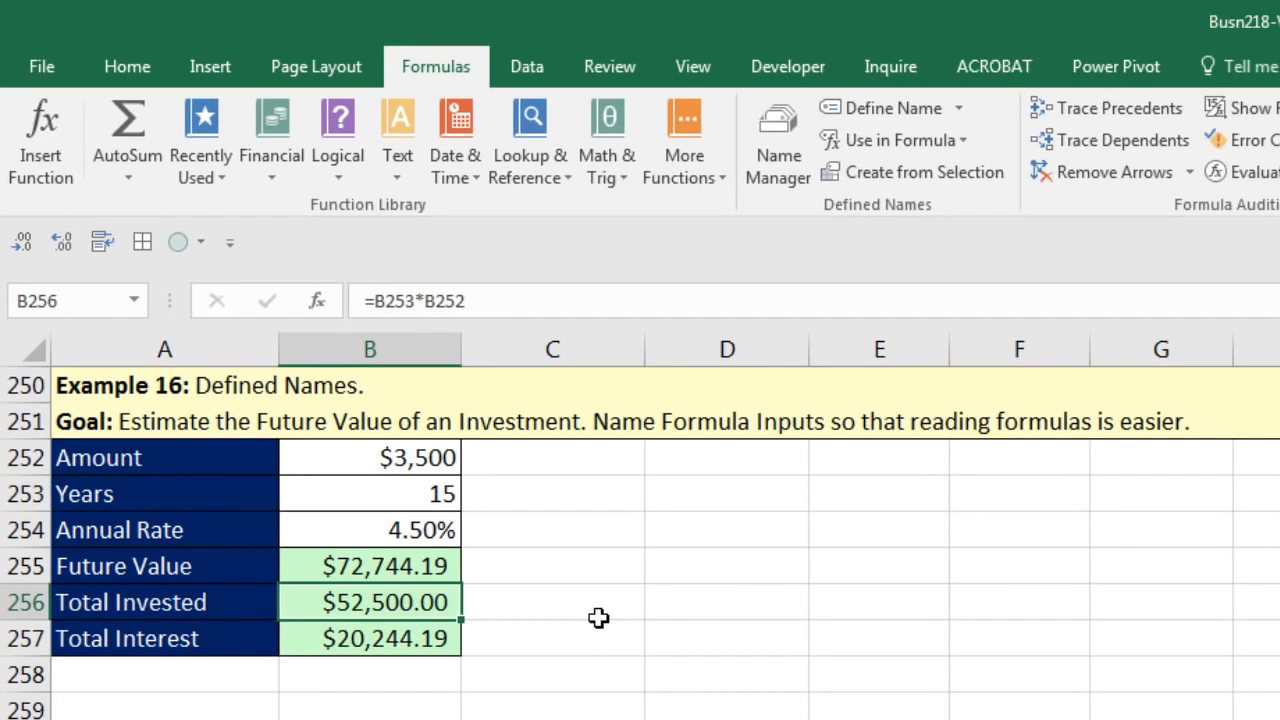
- Inspect the cell references in the Total Invested and Total Interest formulas
{"action": "key", "text": "F2"}
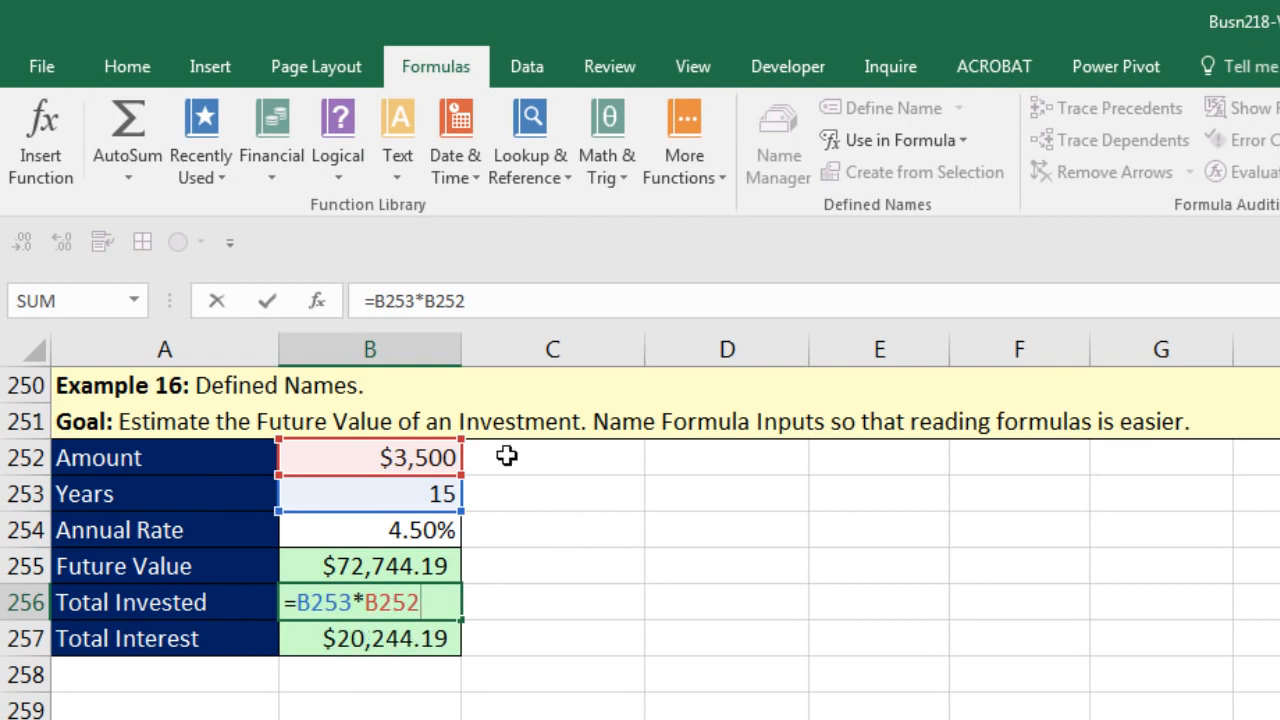
{"action": "key", "text": "ctrl+Return"}
{"action": "left_click", "coordinate": [420, 645]}
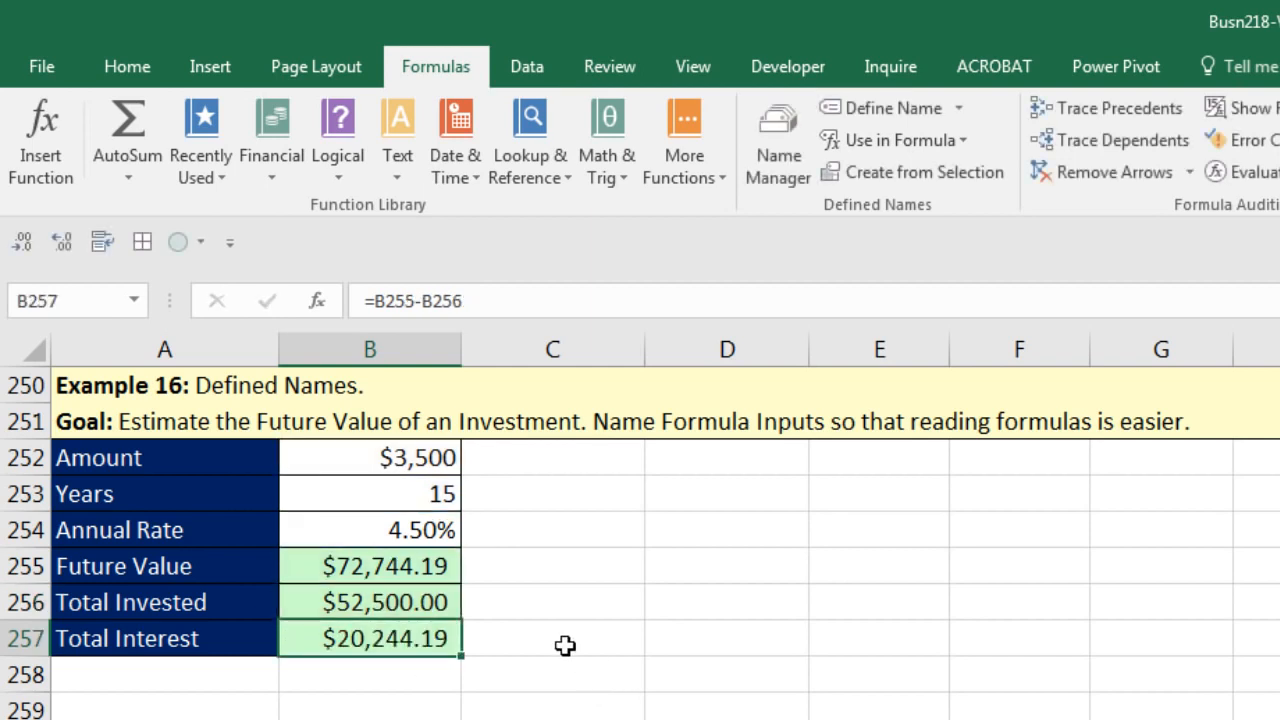
- Apply the defined names Amount, Annual_Rate and Years to the existing formulas in B256:B257
{"action": "left_click_drag", "start_coordinate": [422, 605], "coordinate": [428, 640]}
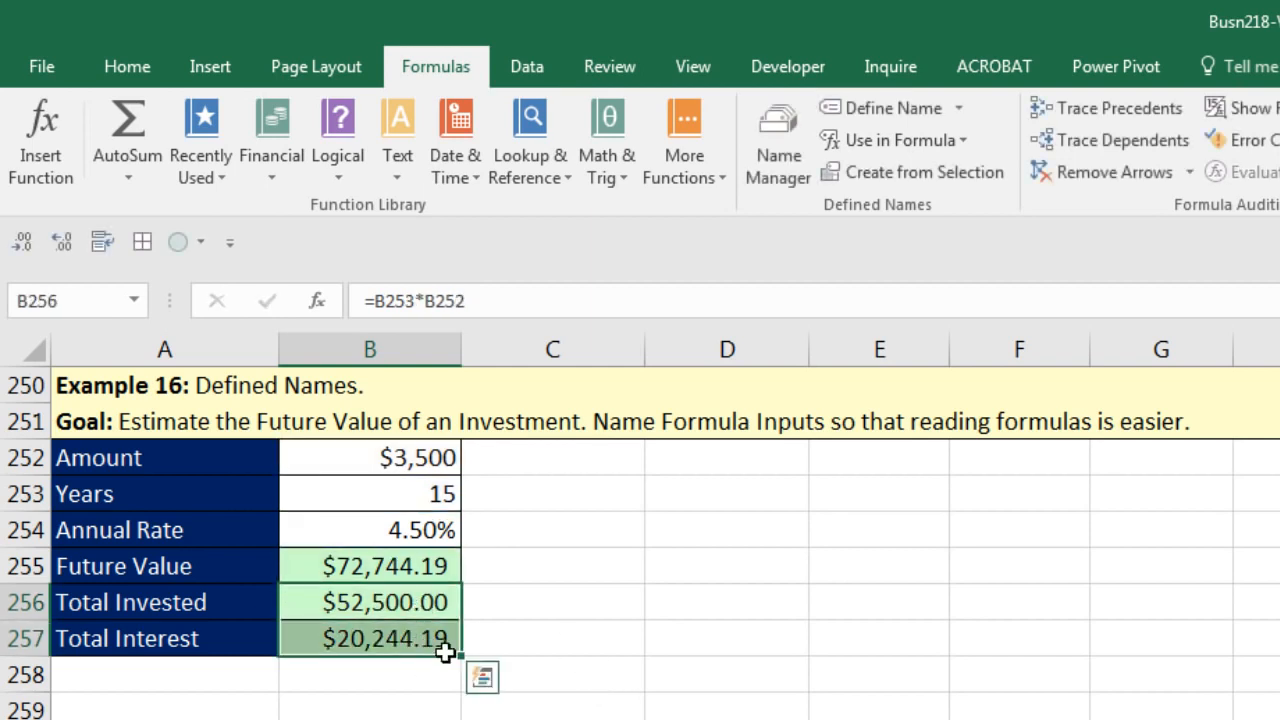
{"action": "left_click", "coordinate": [959, 109]}
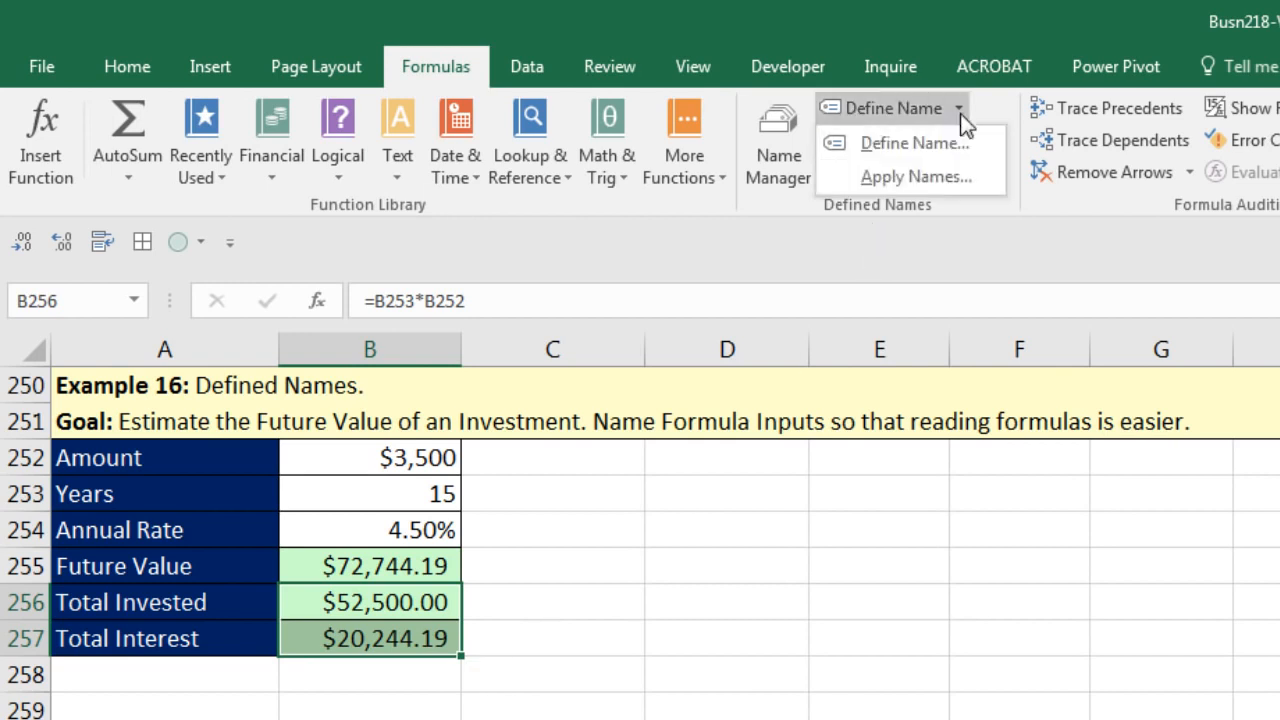
{"action": "left_click", "coordinate": [935, 190]}
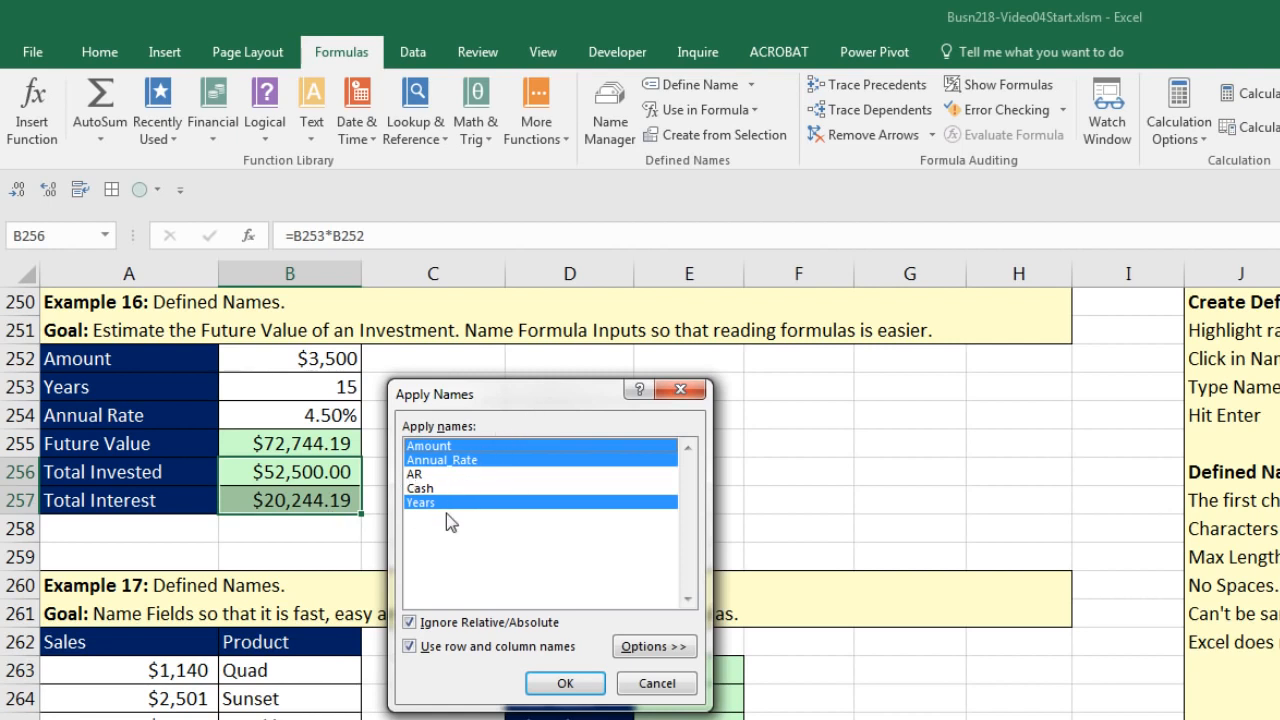
{"action": "left_click", "coordinate": [565, 684]}
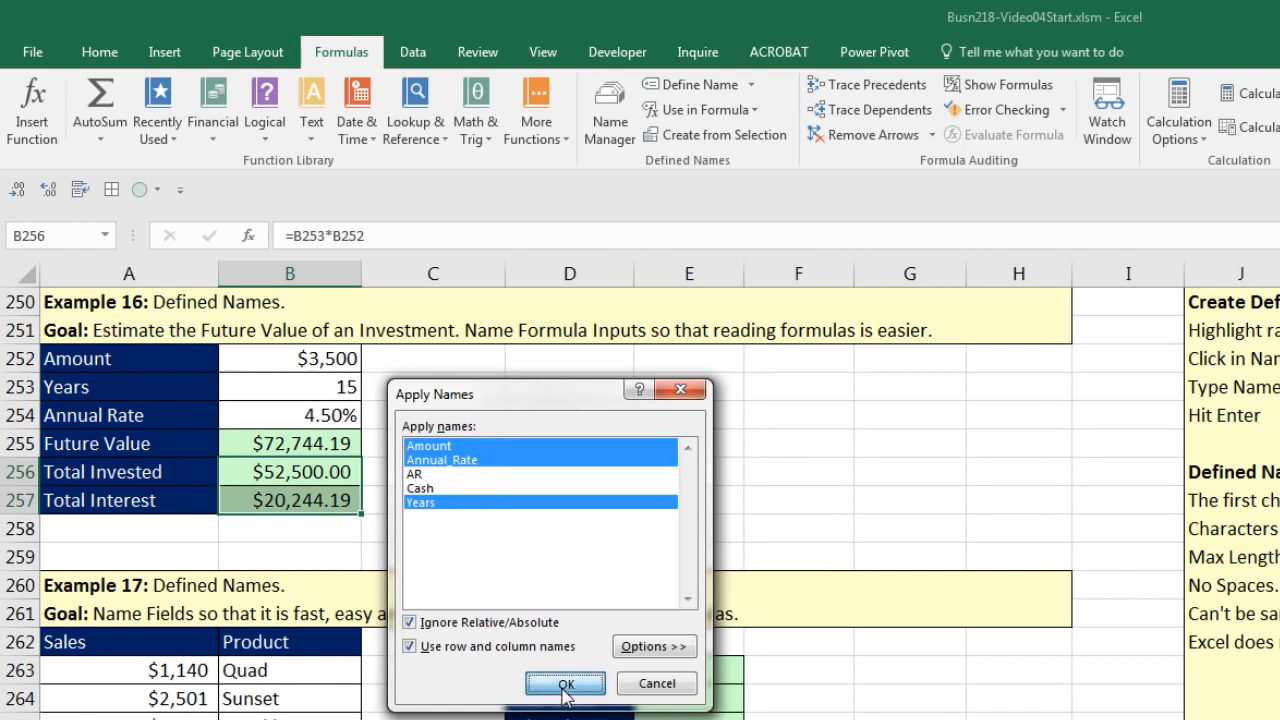
- Check which references the Total Invested and Total Interest formulas use after applying the names
{"action": "double_click", "coordinate": [329, 477]}
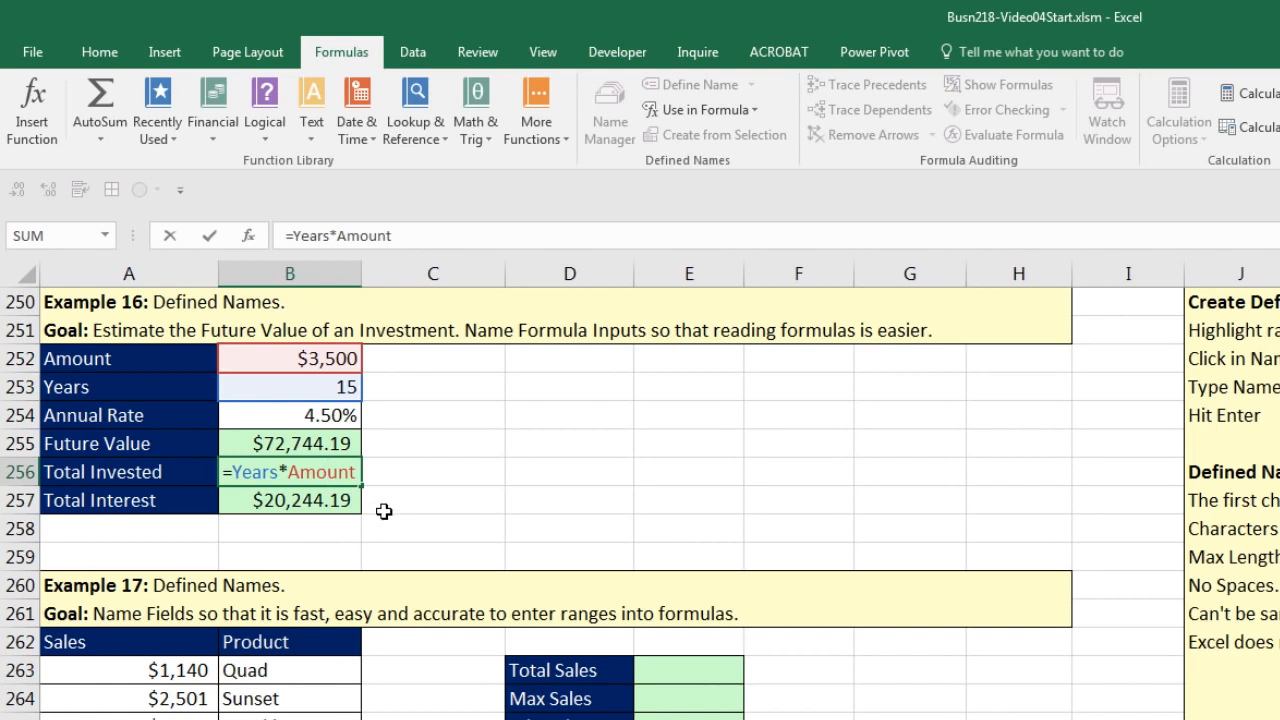
{"action": "key", "text": "ctrl+Return"}
{"action": "left_click", "coordinate": [297, 503]}
{"action": "key", "text": "F2"}
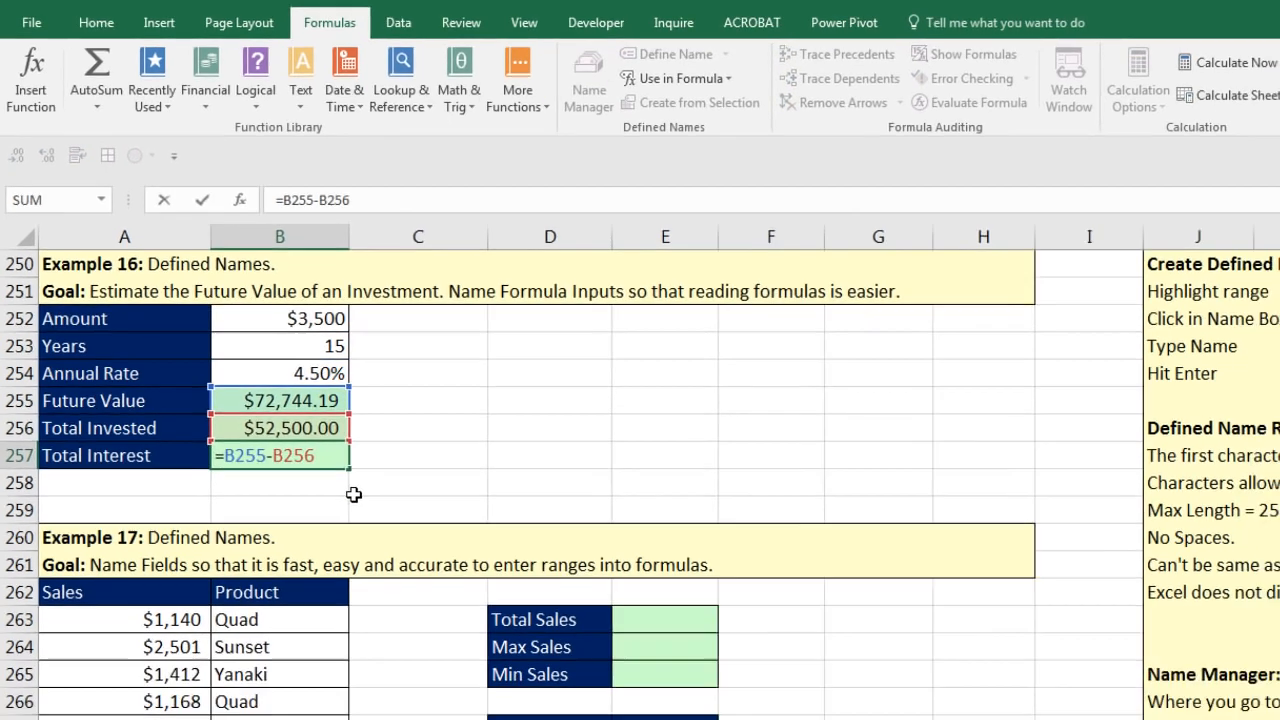
{"action": "key", "text": "ctrl+Return"}
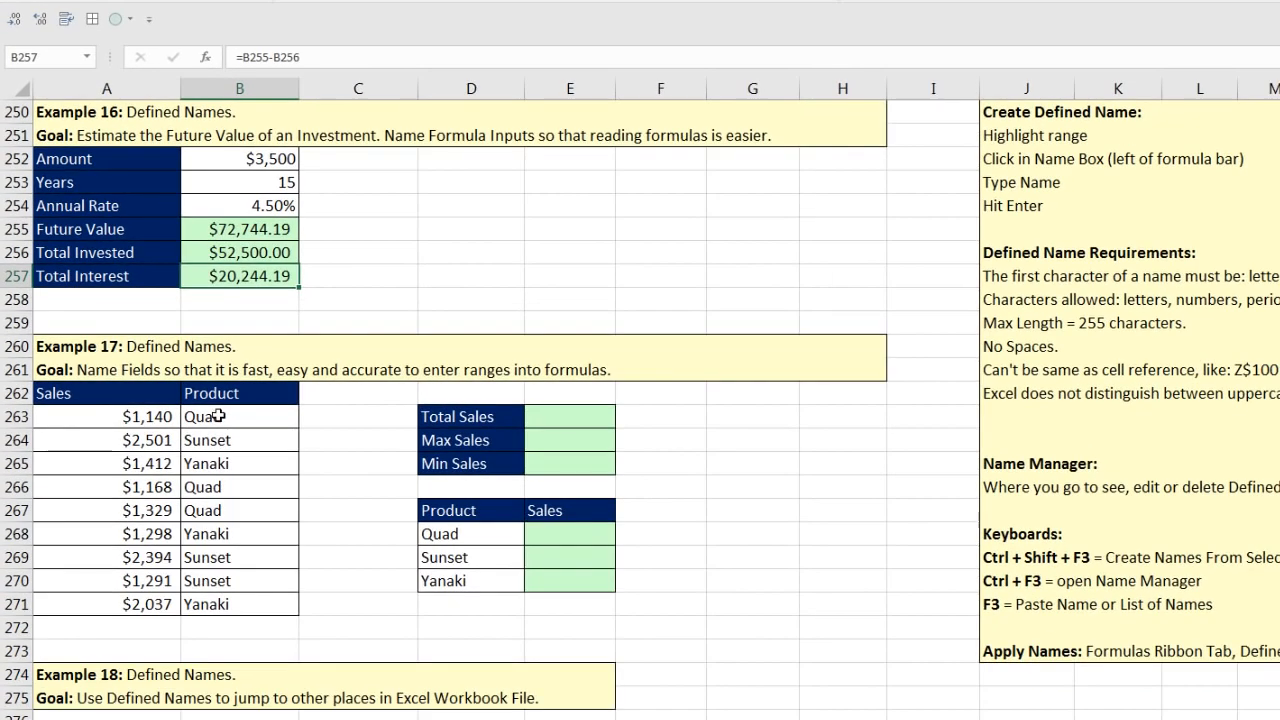
- Create defined names for the Sales and Product columns in A262:B271, using only the top row as names
{"action": "left_click_drag", "start_coordinate": [90, 401], "coordinate": [255, 604]}
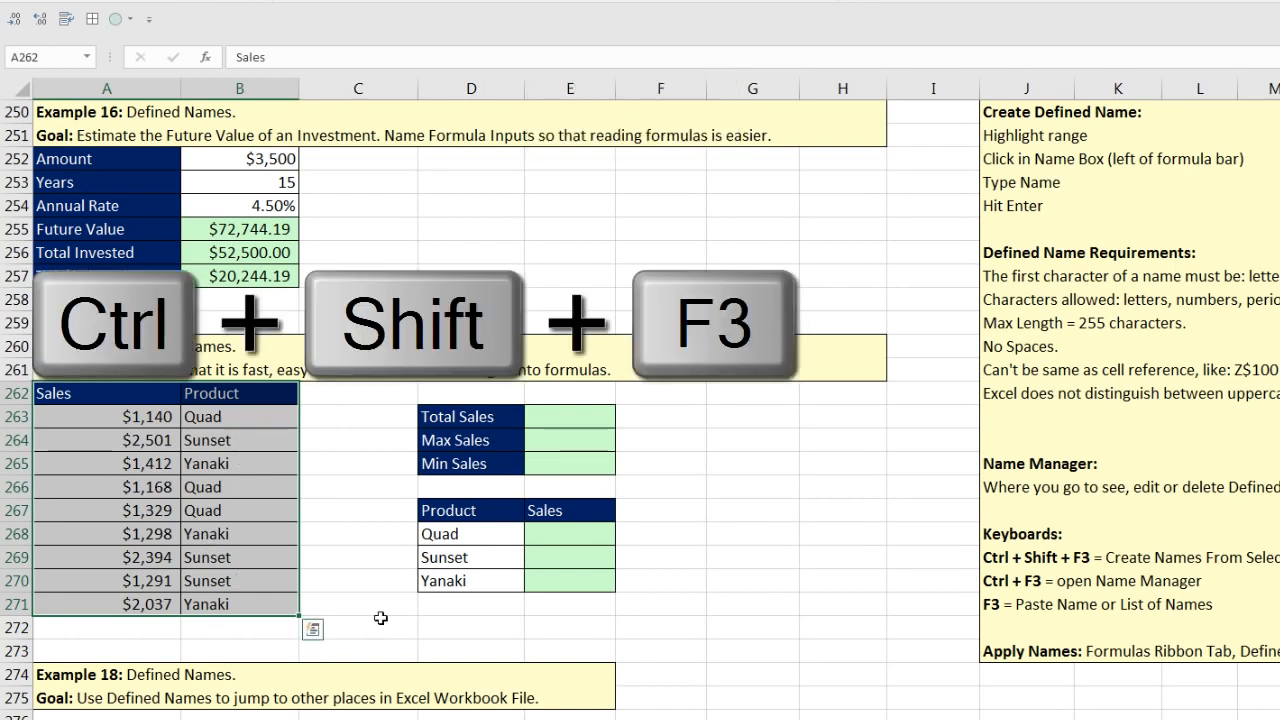
{"action": "key", "text": "ctrl+shift+F3"}
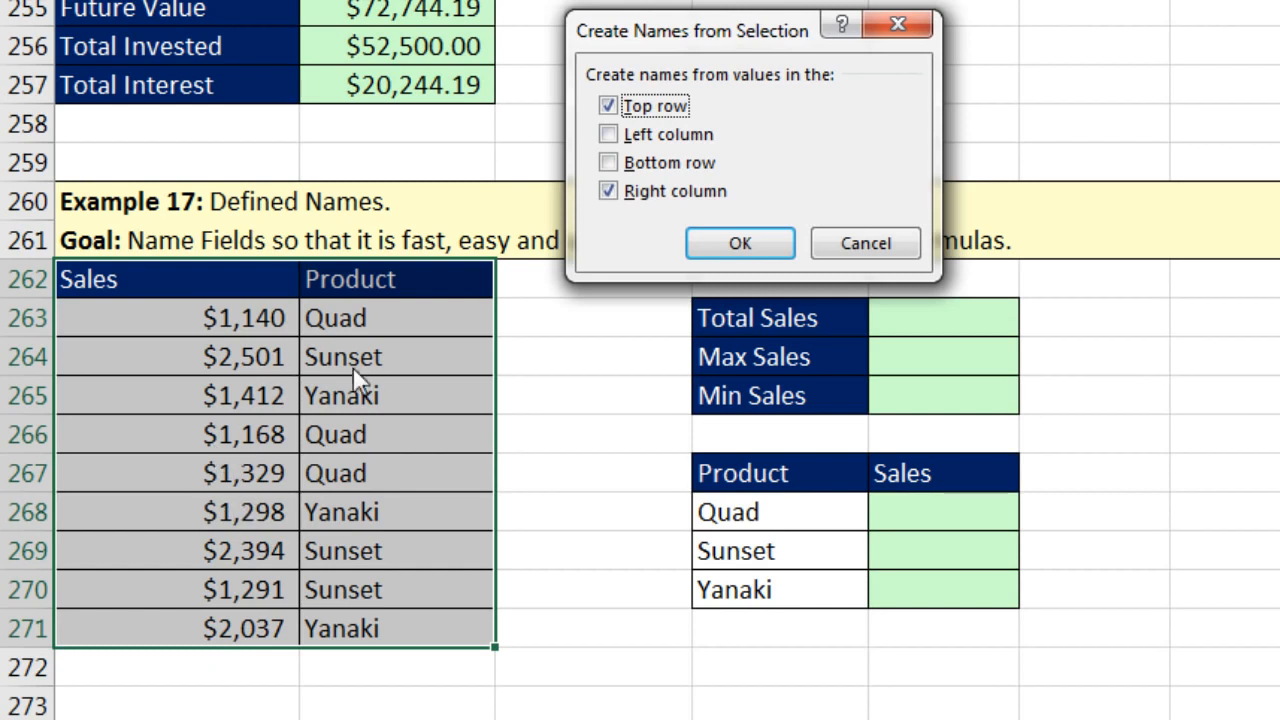
{"action": "left_click", "coordinate": [608, 192]}
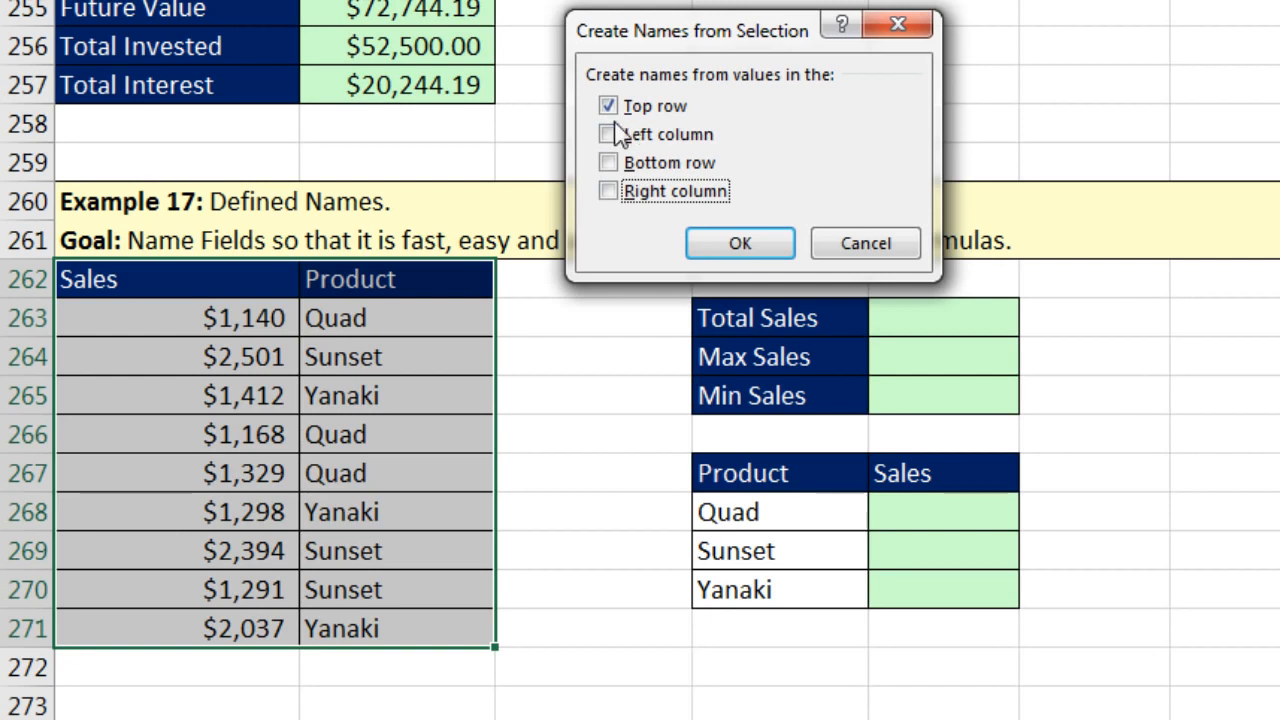
{"action": "left_click", "coordinate": [713, 246]}
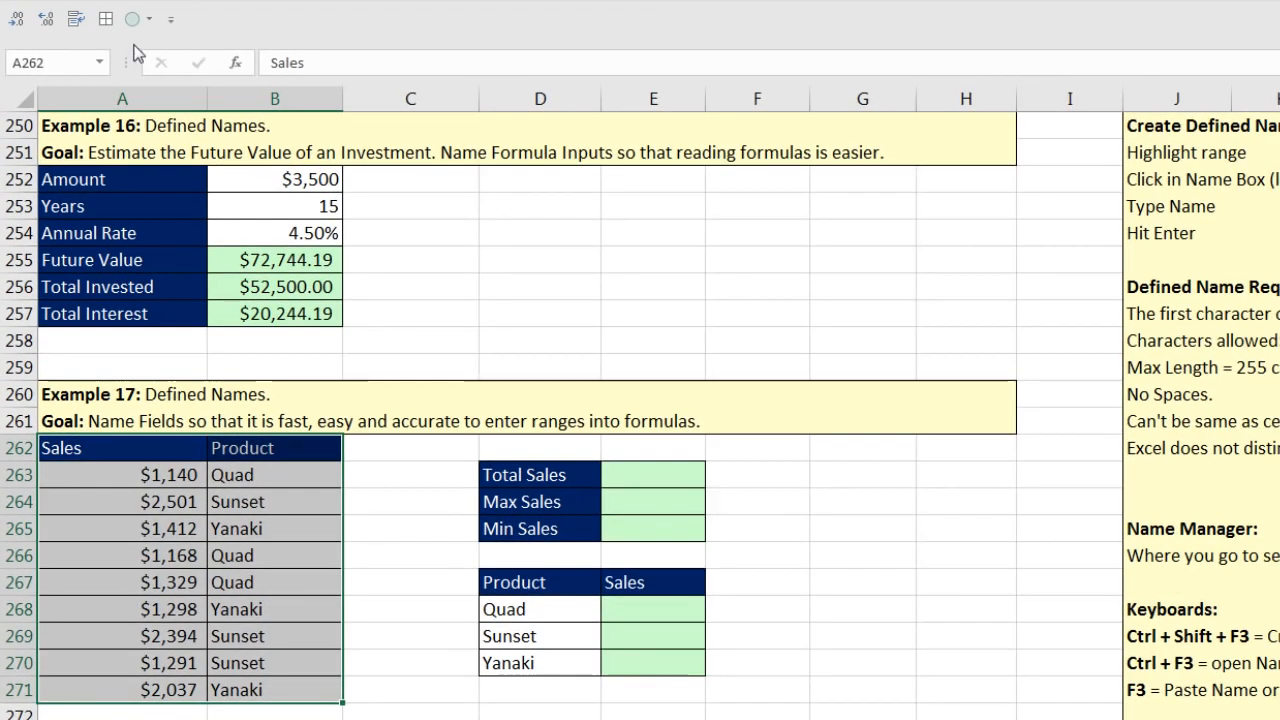
- Check the ranges behind the defined names Sales and Product by jumping to each name
{"action": "left_click", "coordinate": [104, 61]}
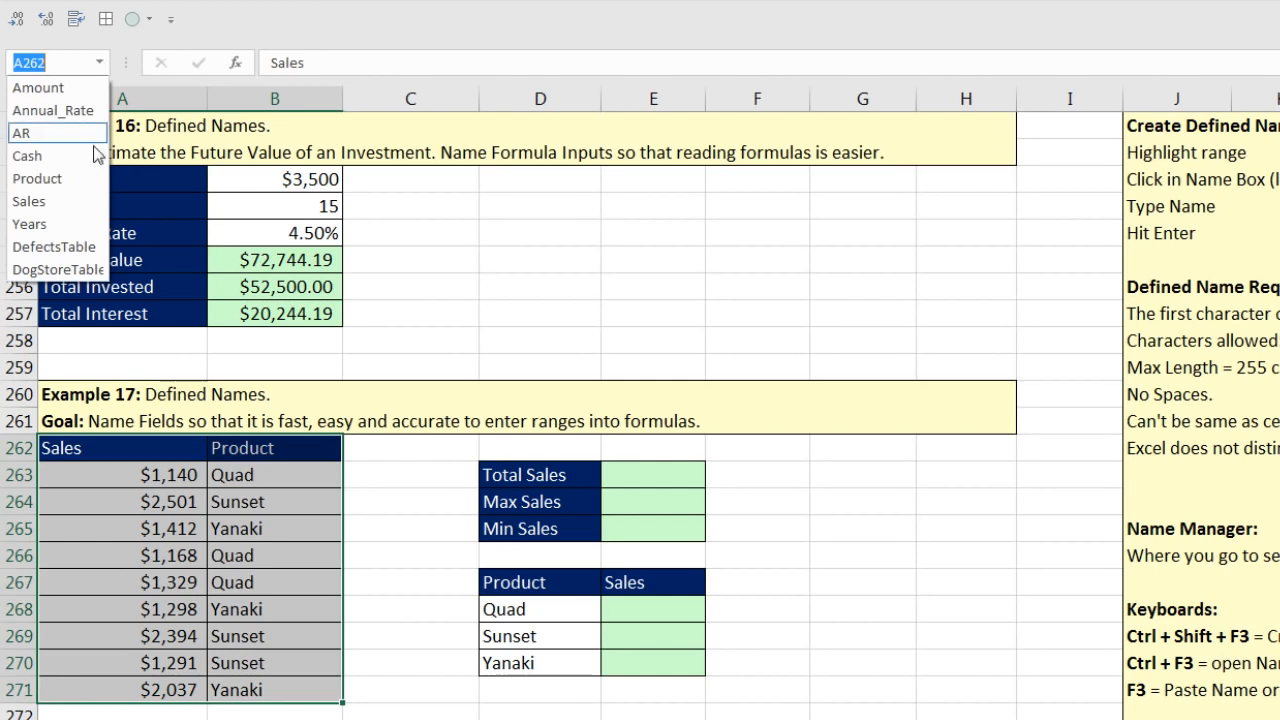
{"action": "left_click", "coordinate": [90, 199]}
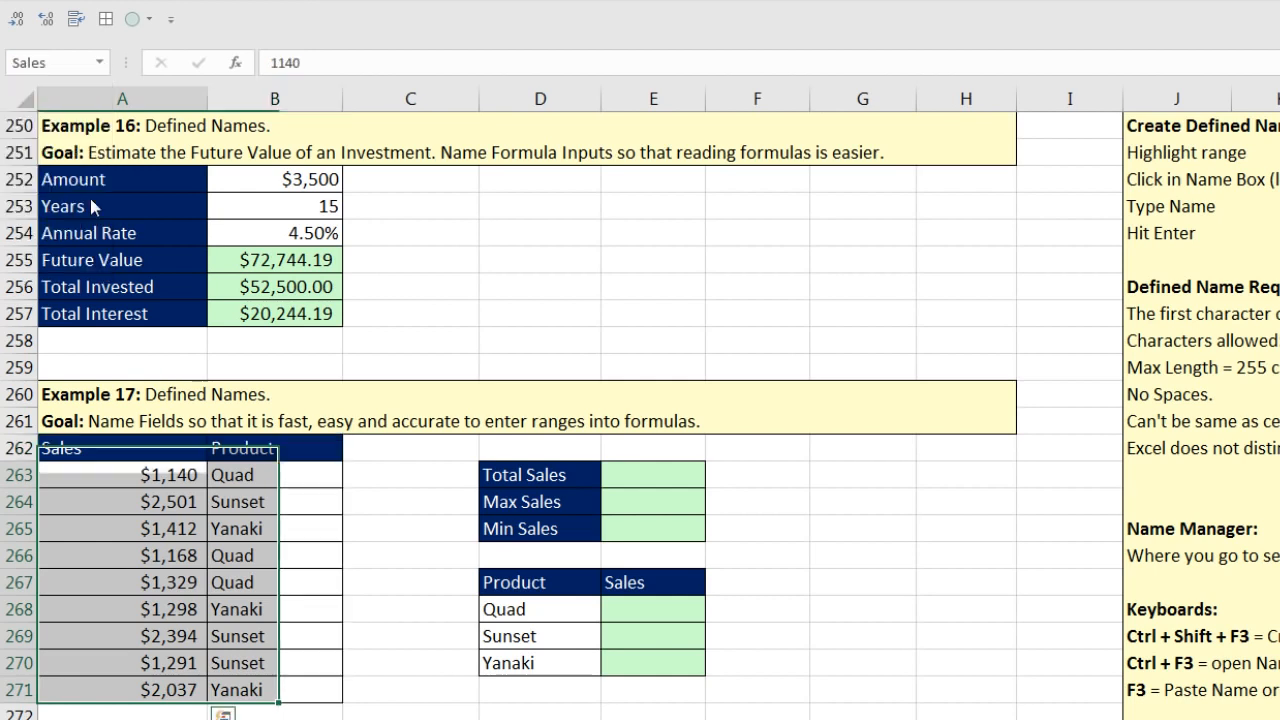
{"action": "left_click", "coordinate": [100, 62]}
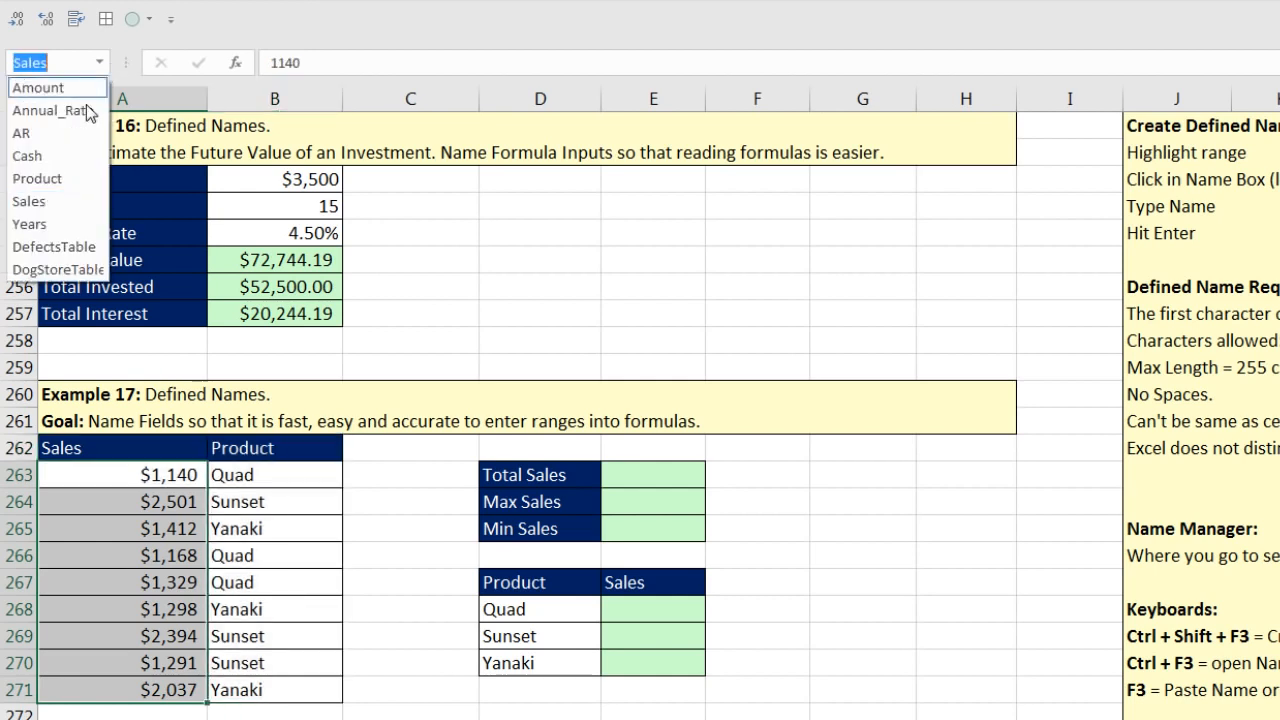
{"action": "left_click", "coordinate": [80, 179]}
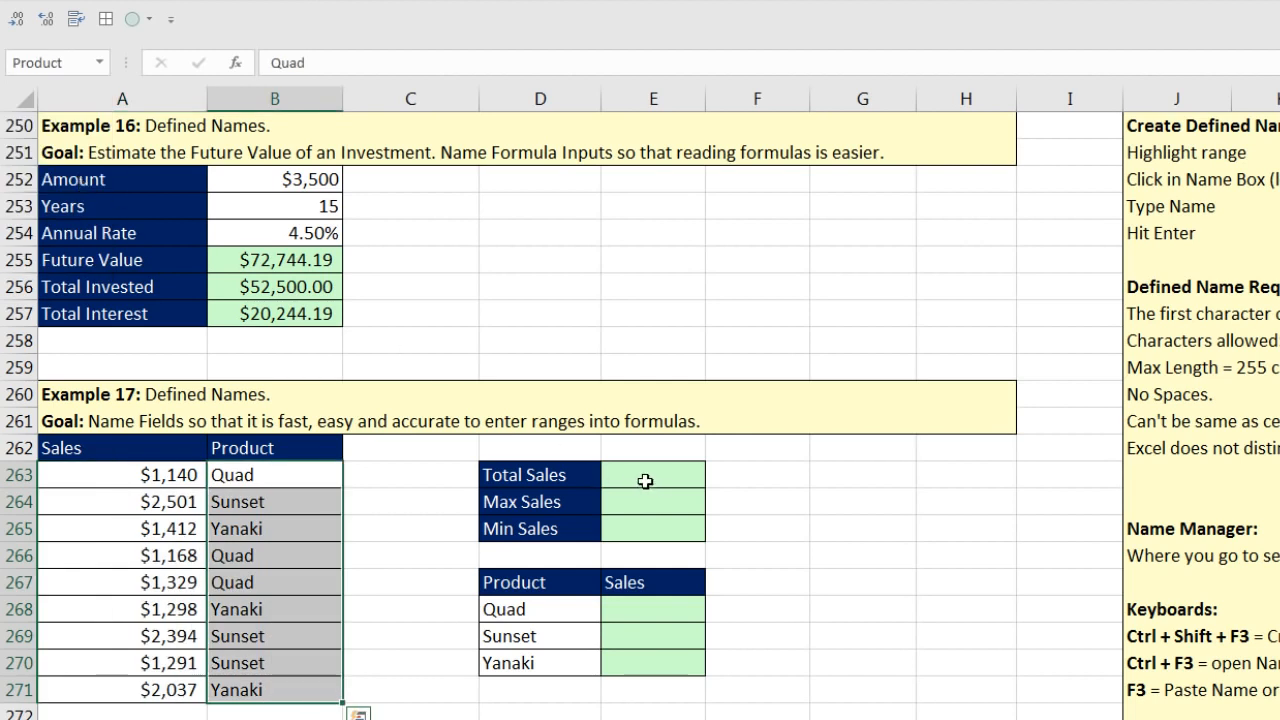
- Start a SUM formula for Total Sales in E263 using the sales amounts in A263:A271
{"action": "left_click", "coordinate": [642, 479]}
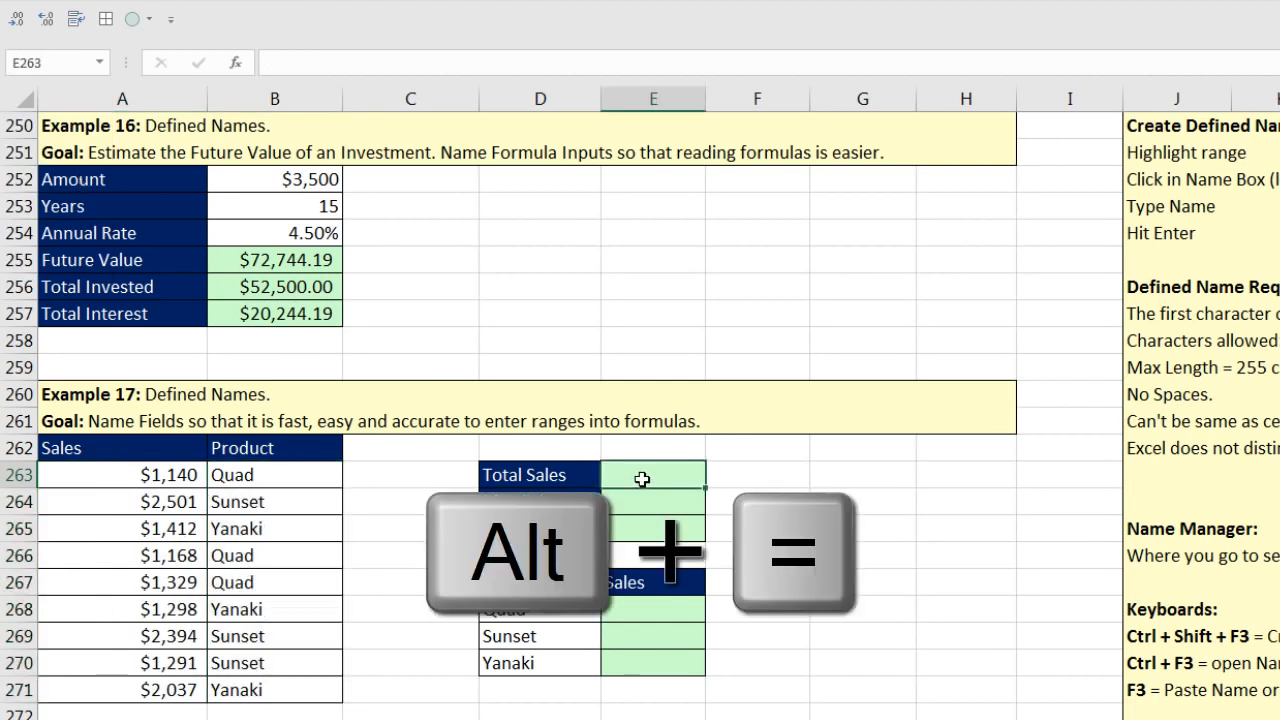
{"action": "key", "text": "alt+equal"}
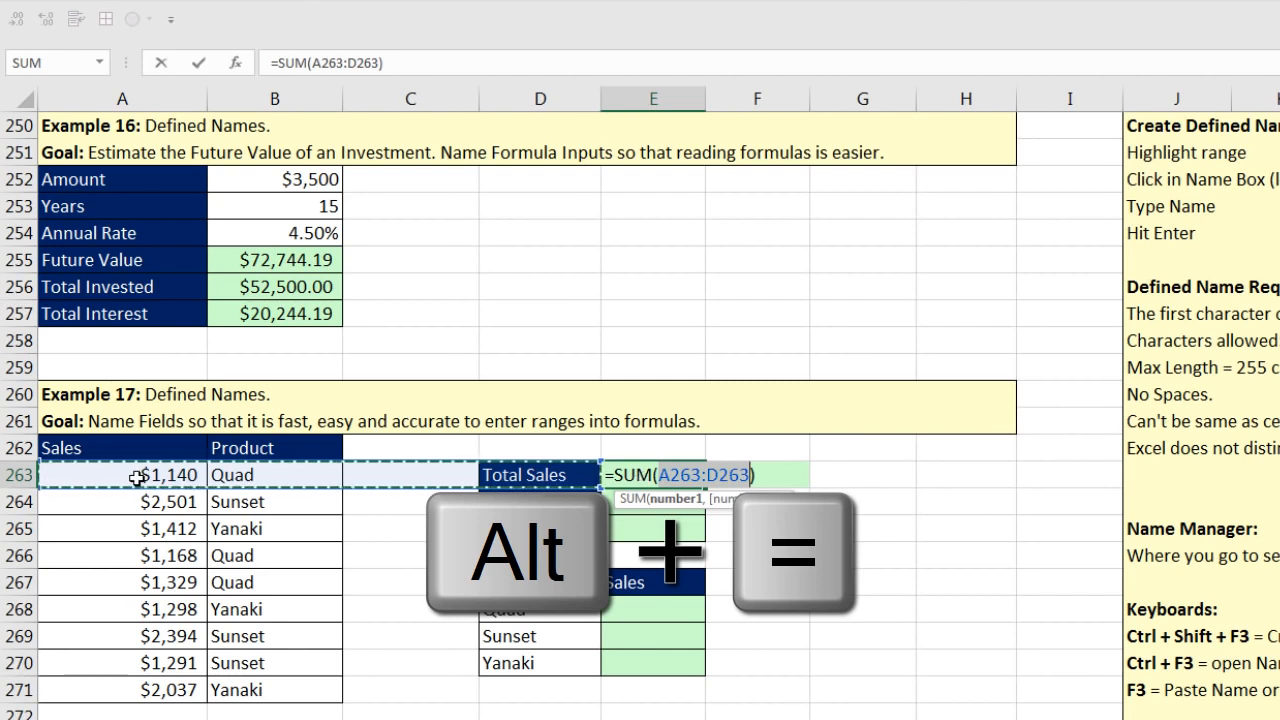
{"action": "left_click_drag", "start_coordinate": [136, 478], "coordinate": [112, 689]}
- Replace the SUM argument in E263 with the defined name Sales from the Paste Name list and enter the formula
{"action": "left_click_drag", "start_coordinate": [662, 467], "coordinate": [696, 469]}
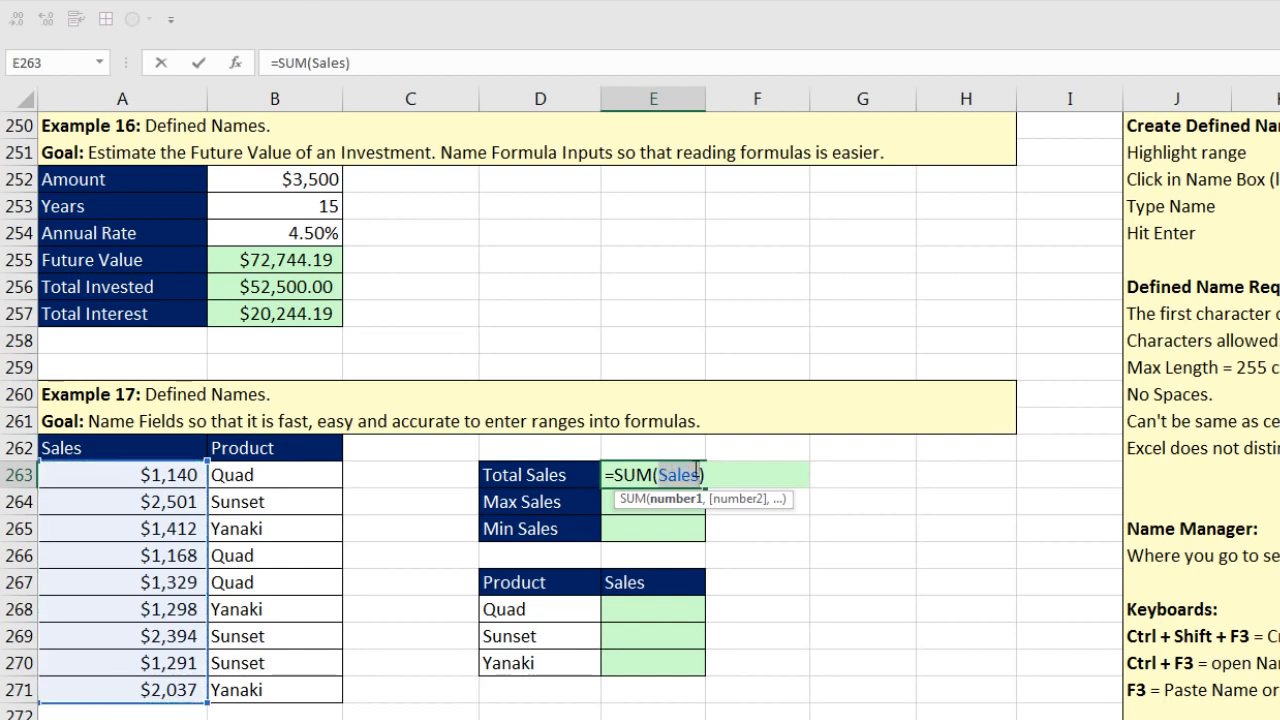
{"action": "key", "text": "BackSpace"}
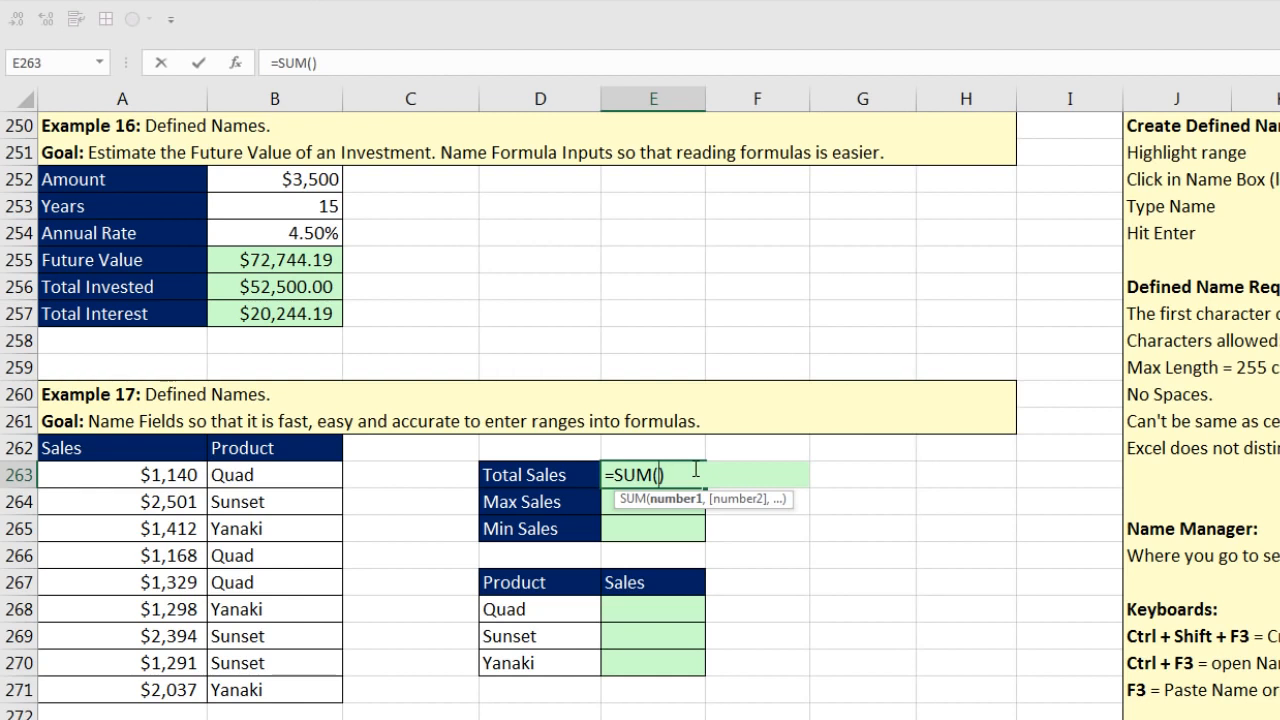
{"action": "key", "text": "F3"}
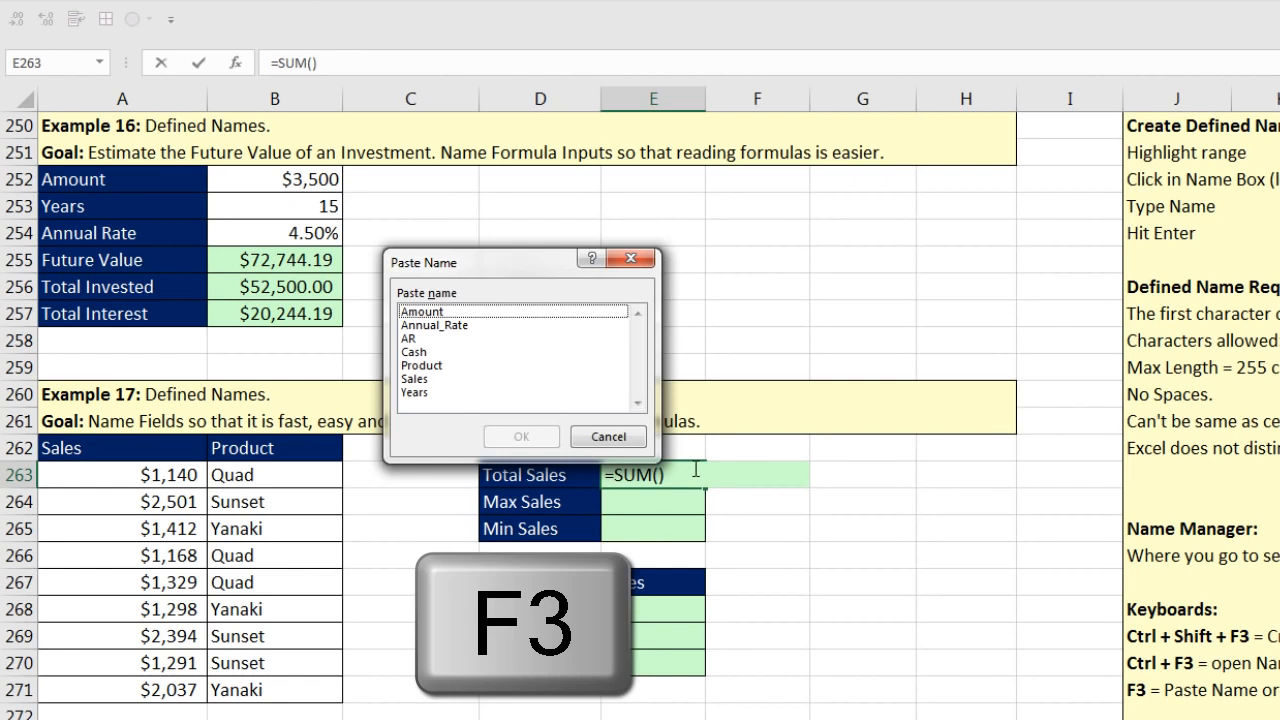
{"action": "left_click_drag", "start_coordinate": [519, 261], "coordinate": [862, 378]}
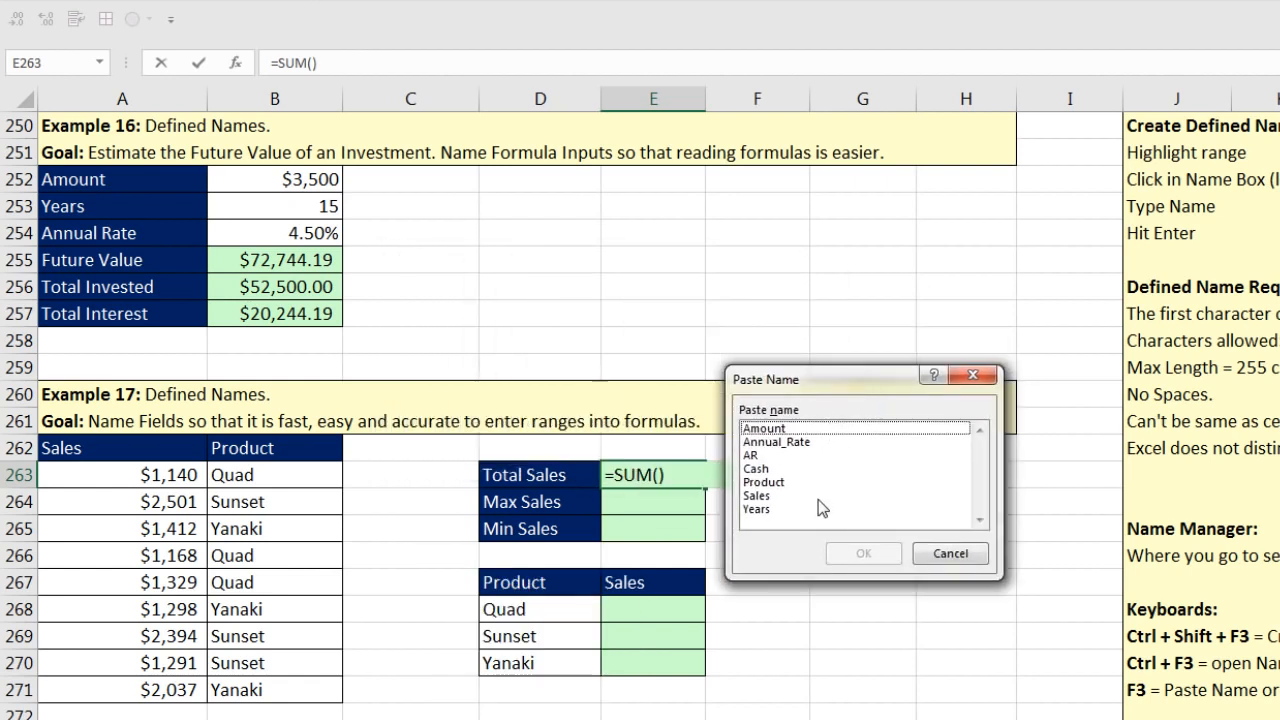
{"action": "left_click", "coordinate": [762, 498]}
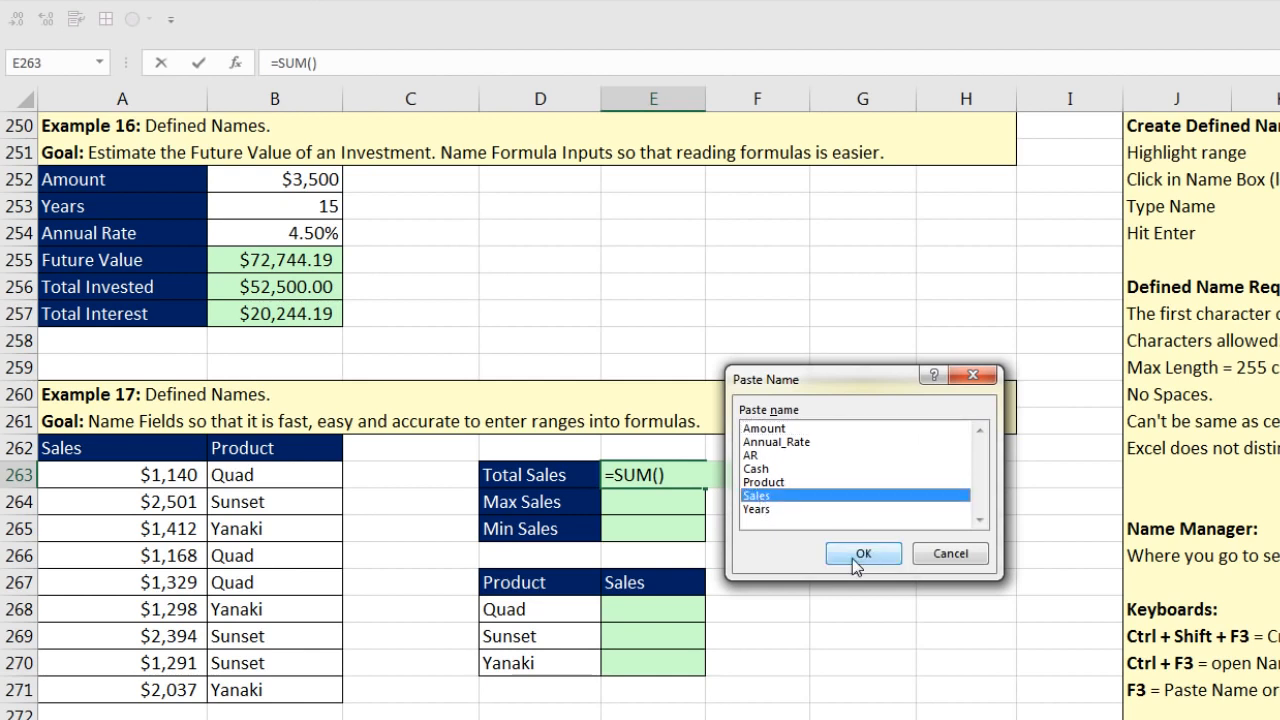
{"action": "left_click", "coordinate": [851, 556]}
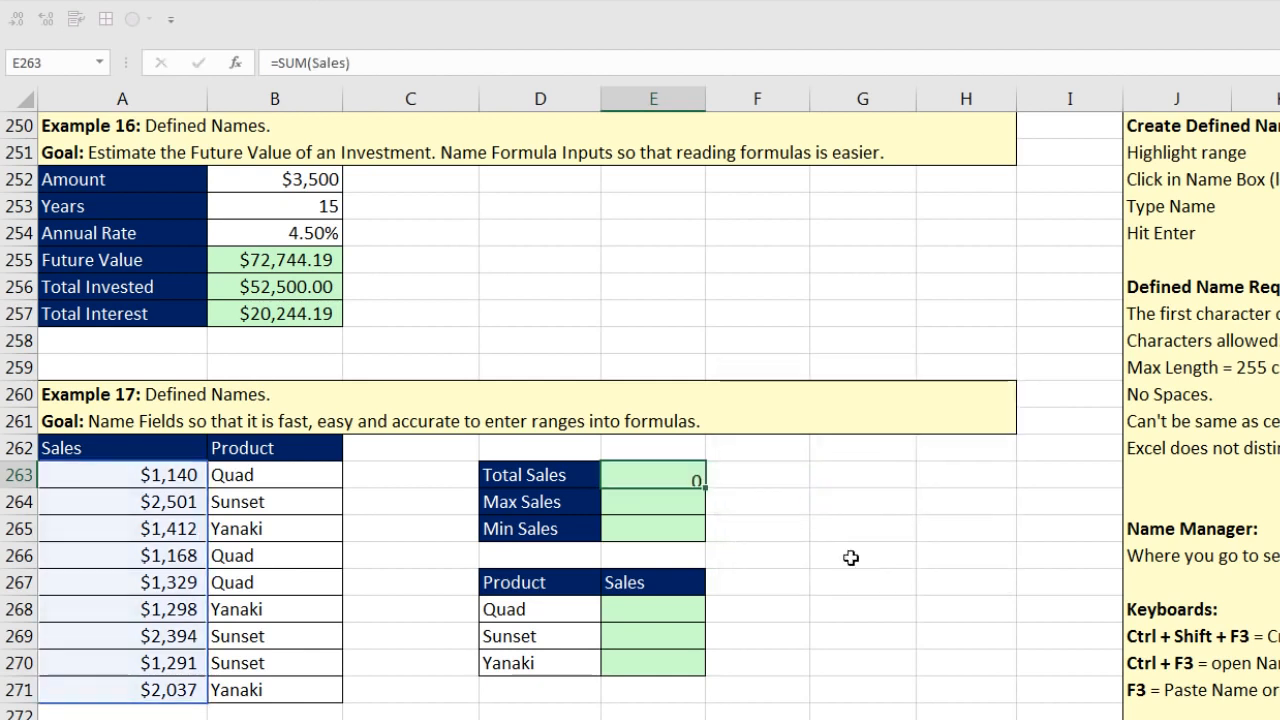
{"action": "key", "text": "Return"}
- Enter =MAX(Sales) in E264 to calculate Max Sales with the defined name
{"action": "type", "text": "=max"}
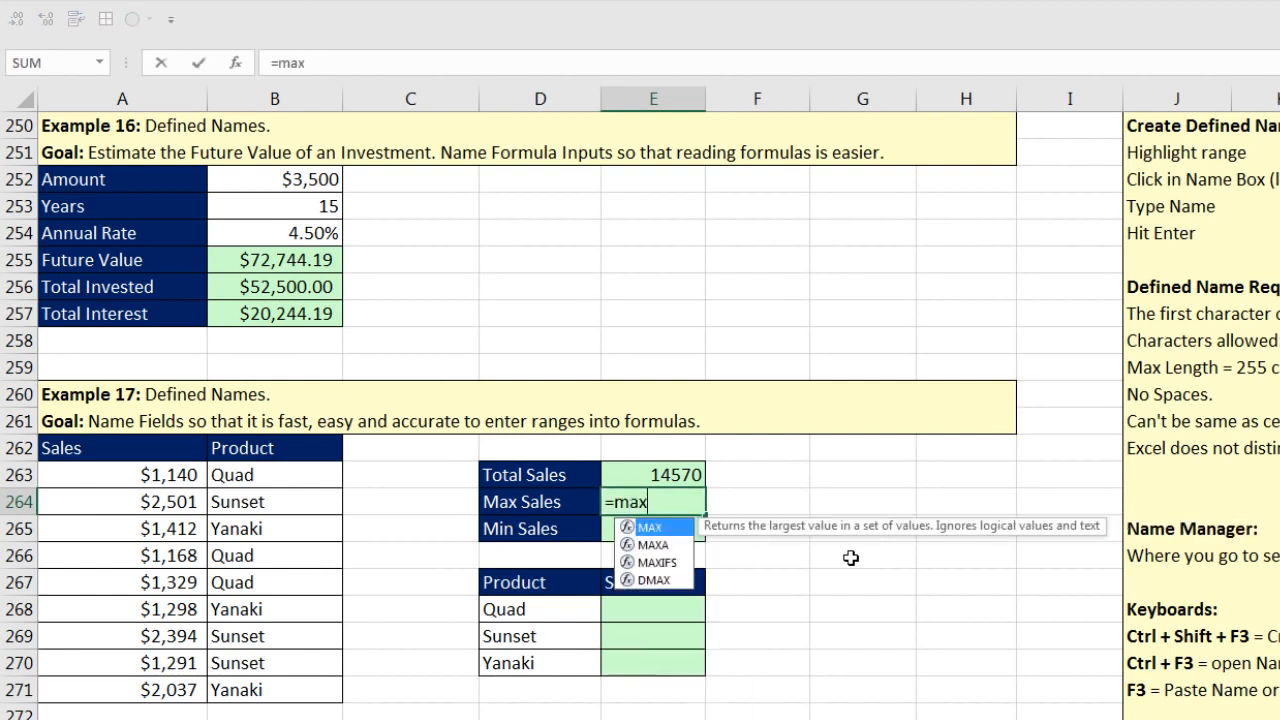
{"action": "key", "text": "Tab"}
{"action": "type", "text": "s"}
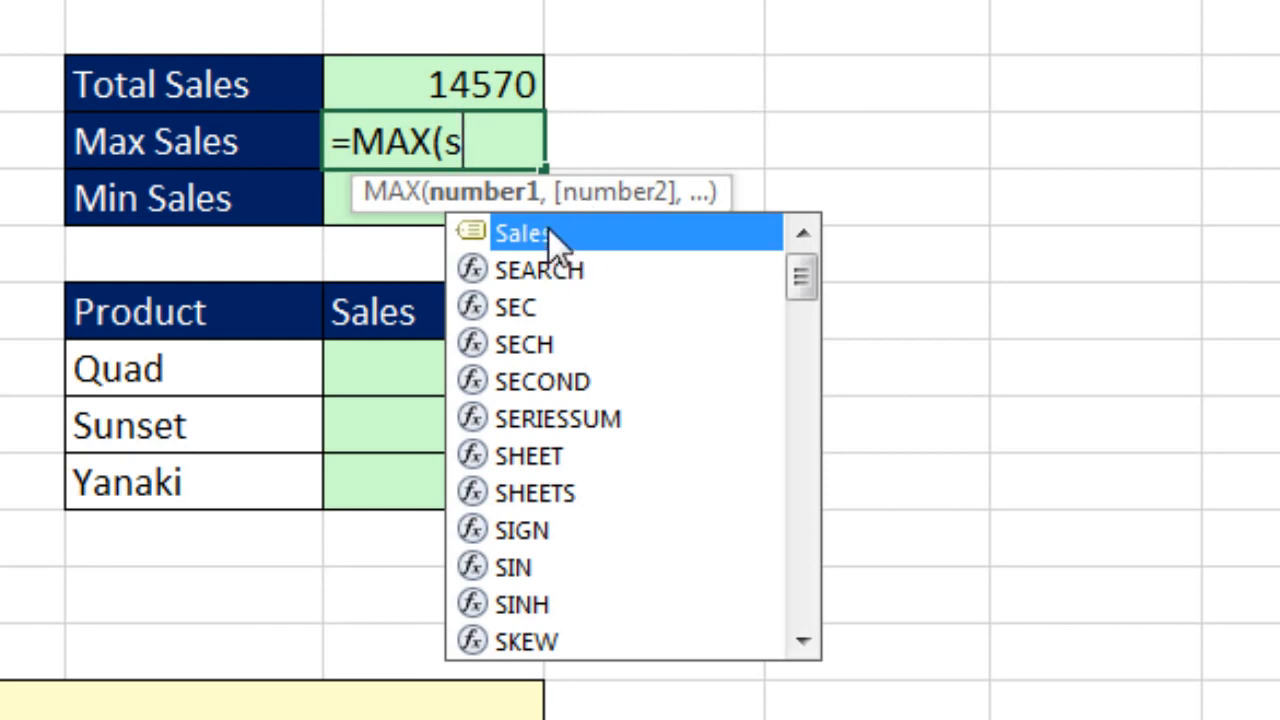
{"action": "key", "text": "Tab"}
{"action": "key", "text": "Return"}
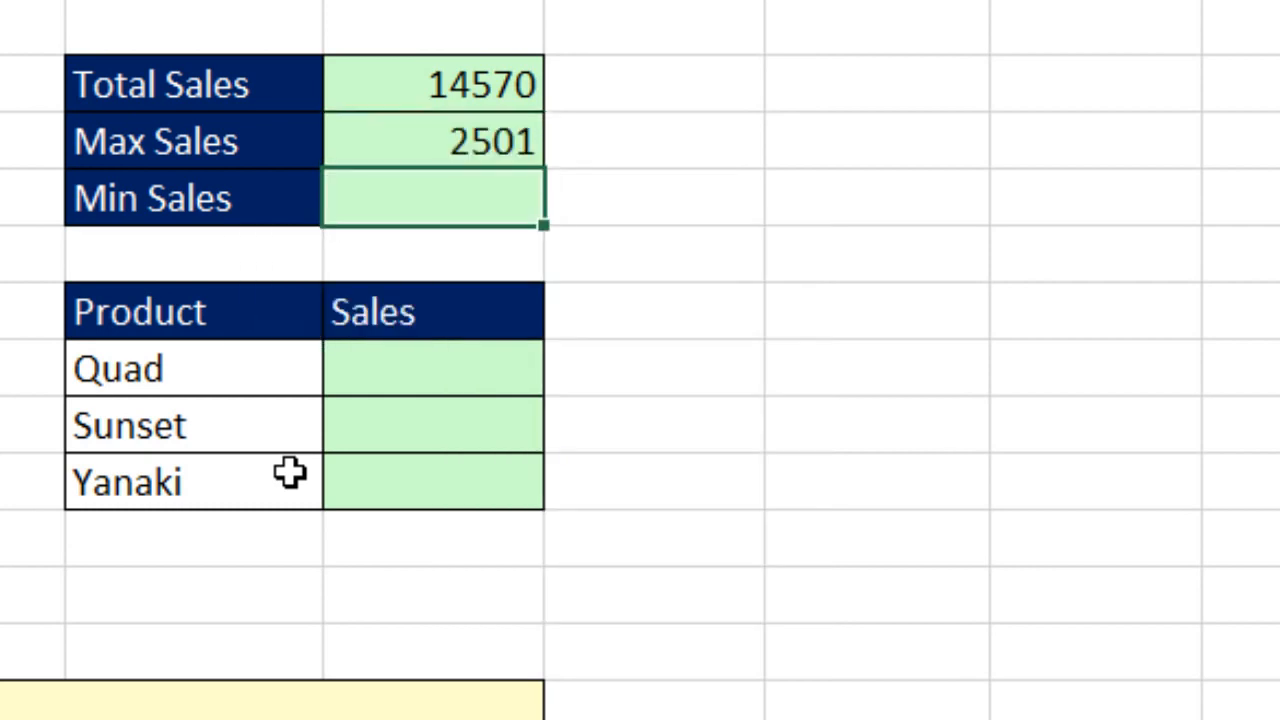
- Enter =MIN(Sales) in E265 to calculate Min Sales with the defined name
{"action": "type", "text": "=min"}
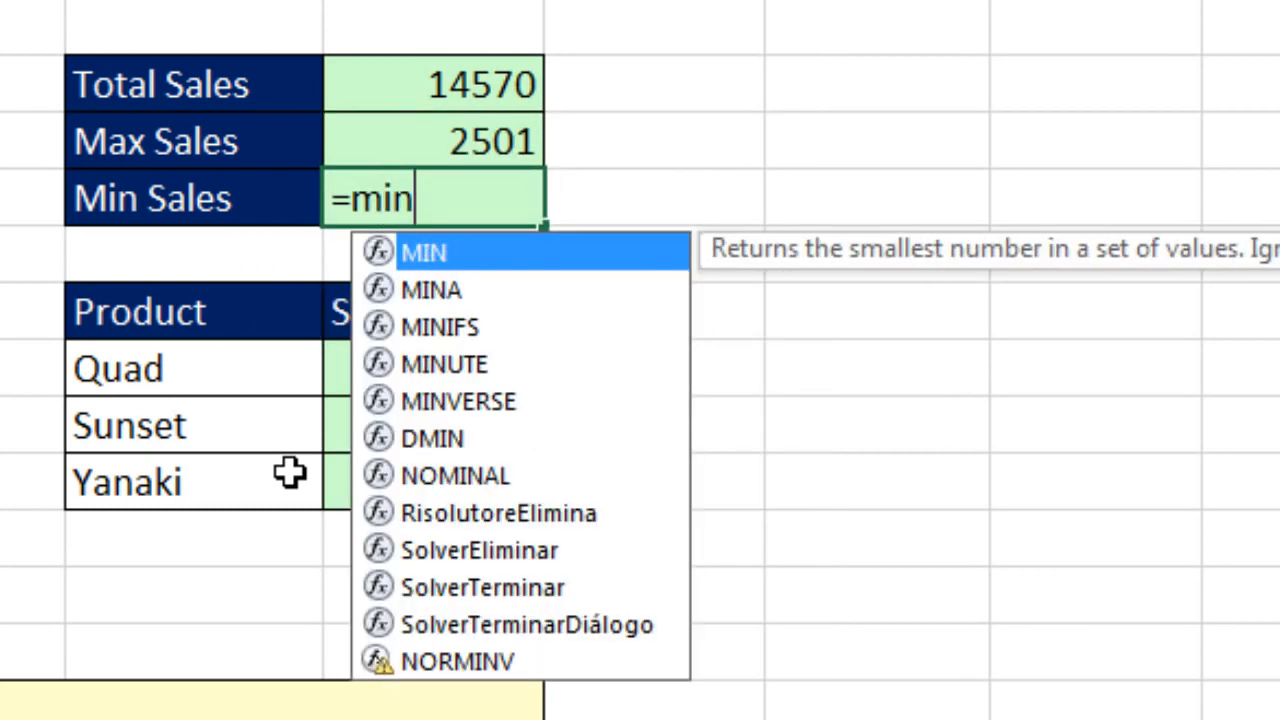
{"action": "key", "text": "Tab"}
{"action": "type", "text": "s"}
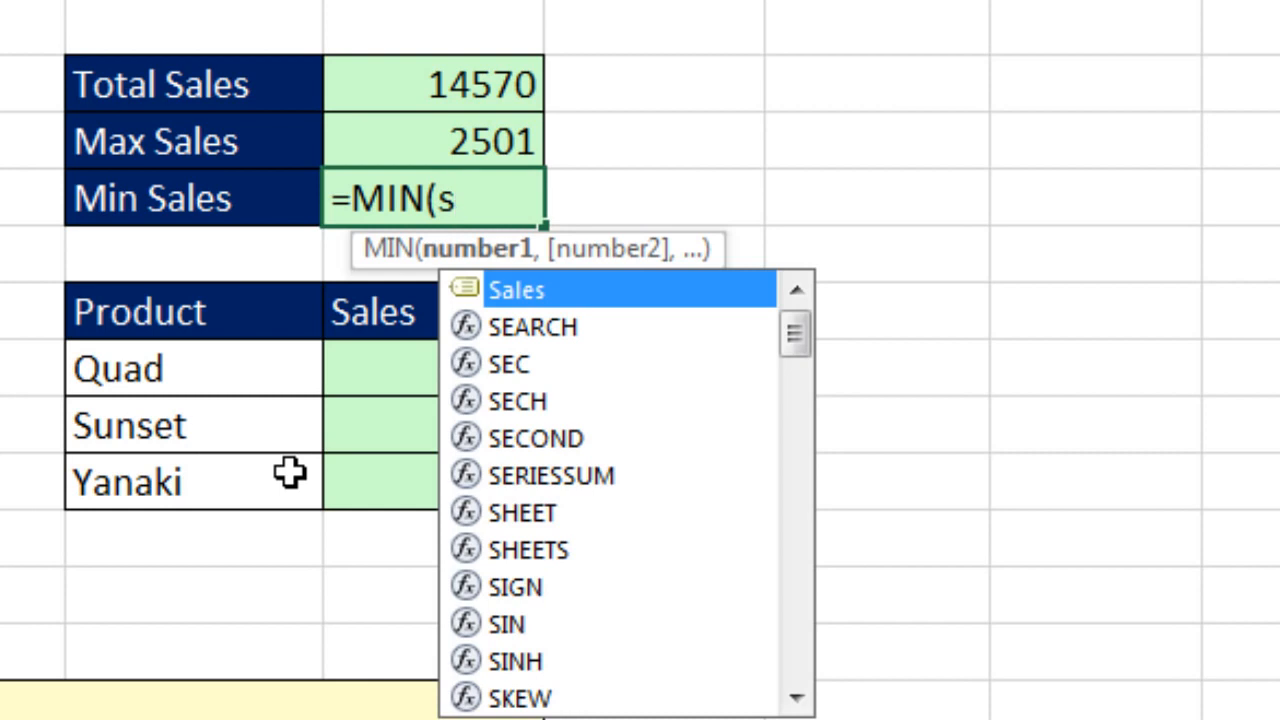
{"action": "key", "text": "Tab"}
{"action": "key", "text": "Return"}
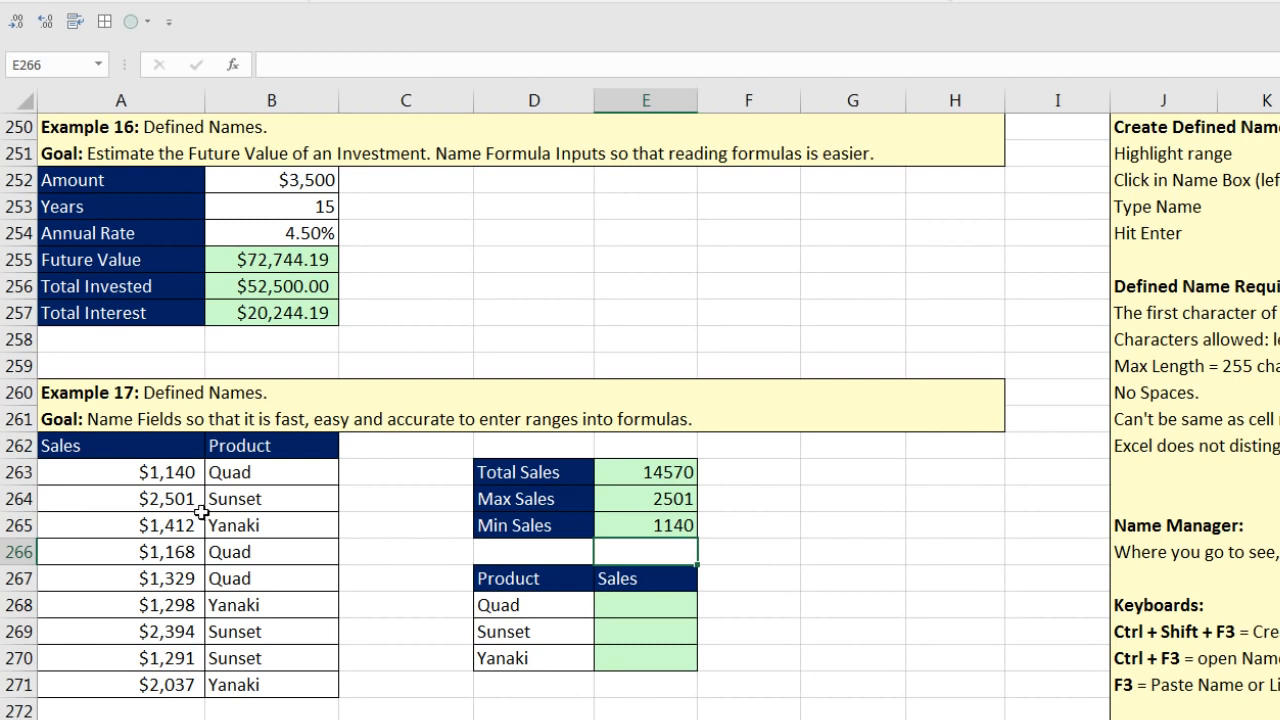
- Enter =SUMIFS(Sales,Product,D268) in E268 to add the sales for Quad, keeping the cell selected
{"action": "left_click", "coordinate": [617, 613]}
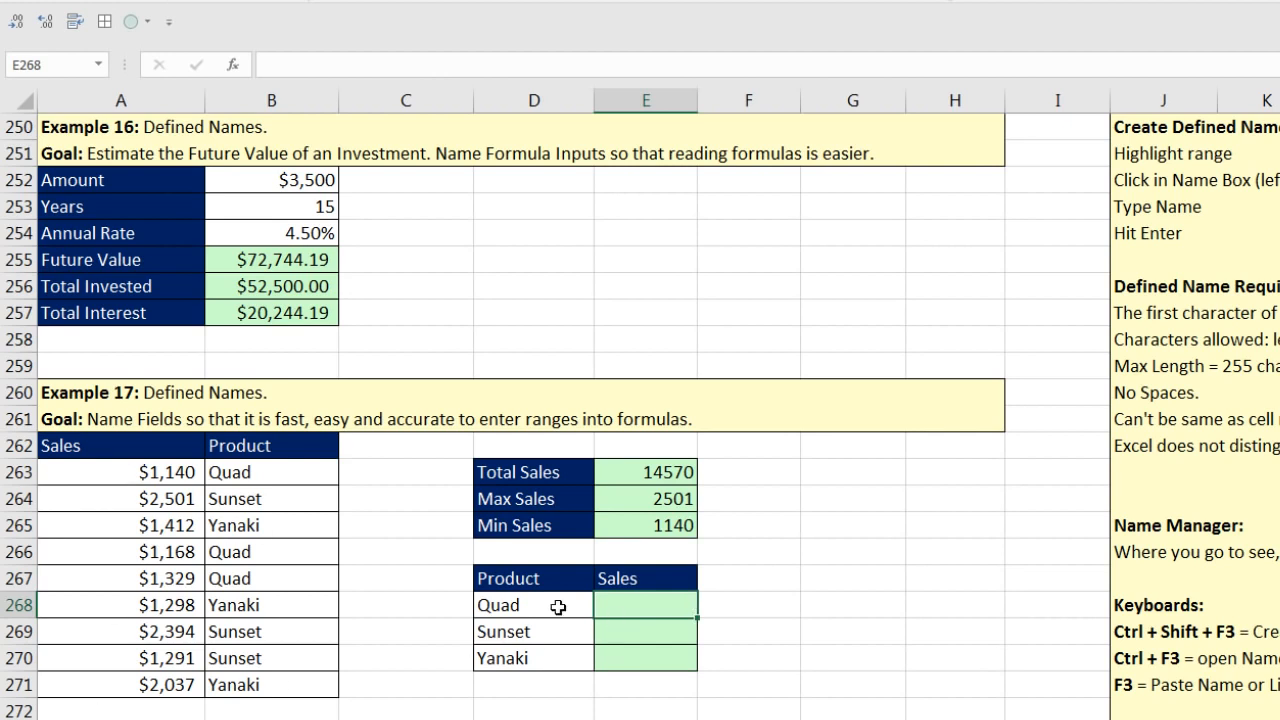
{"action": "type", "text": "=sumifs"}
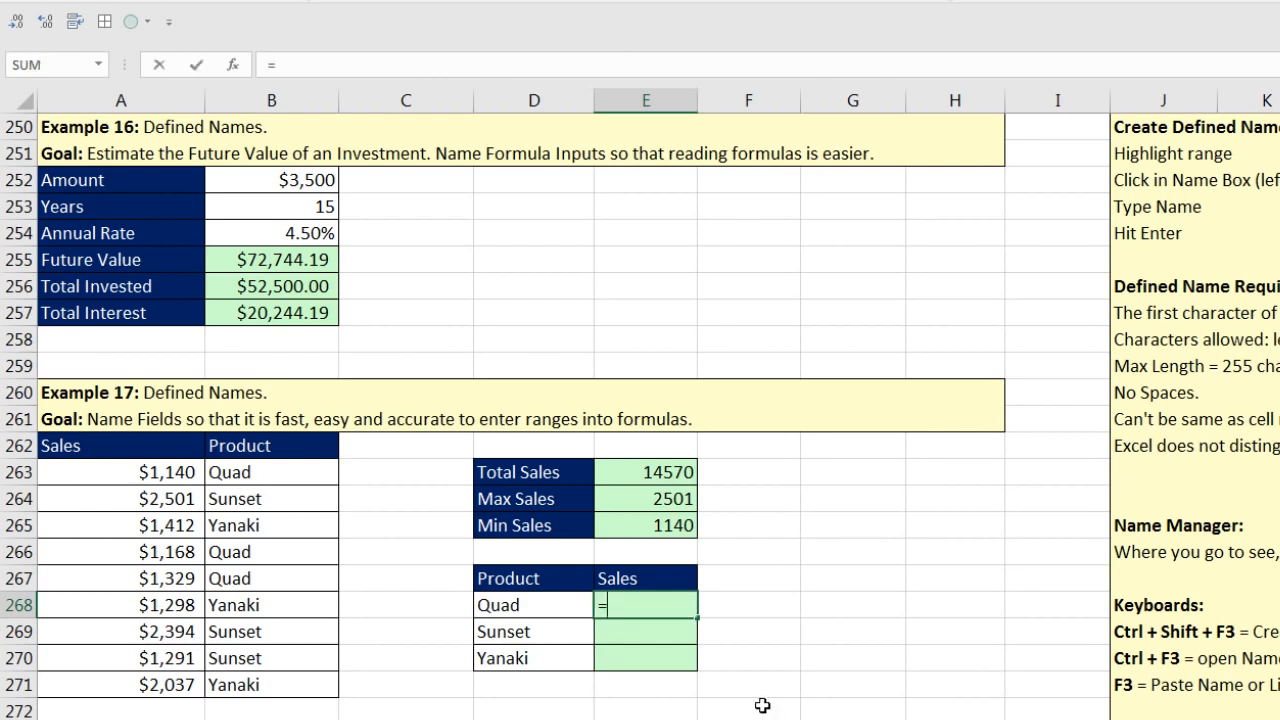
{"action": "key", "text": "Tab"}
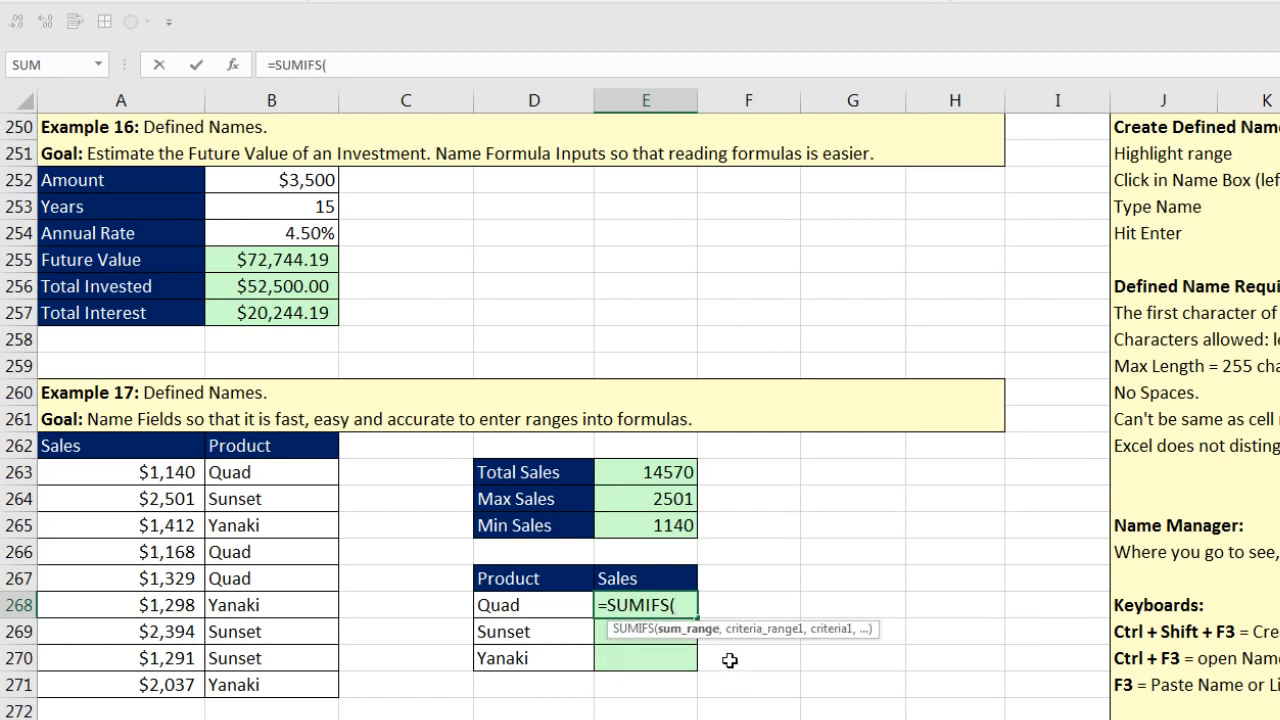
{"action": "type", "text": "s"}
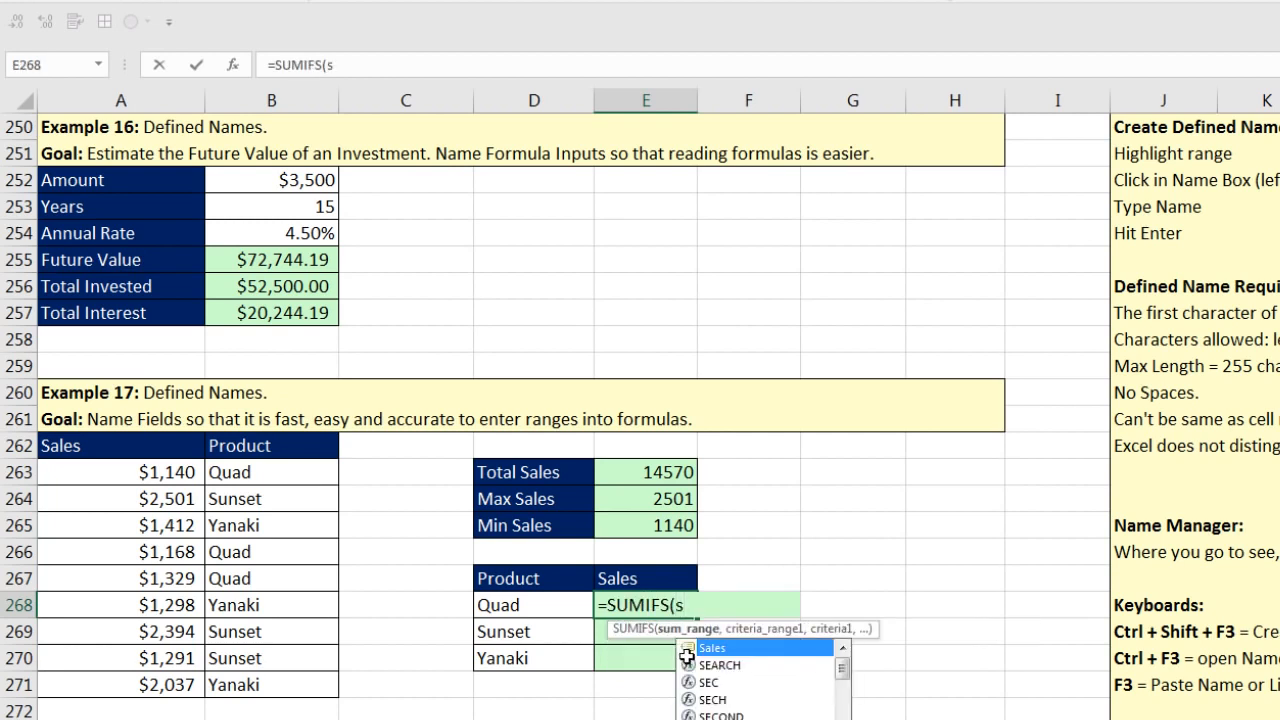
{"action": "key", "text": "Tab"}
{"action": "type", "text": ","}
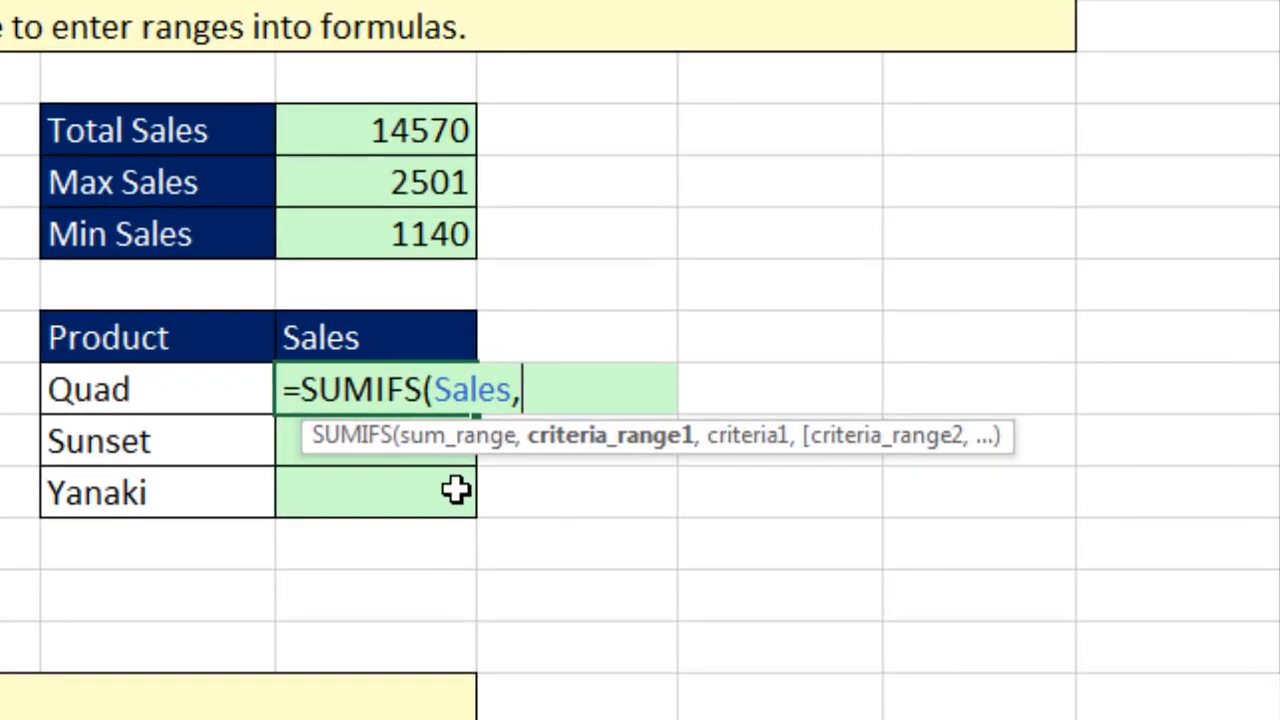
{"action": "type", "text": "pr"}
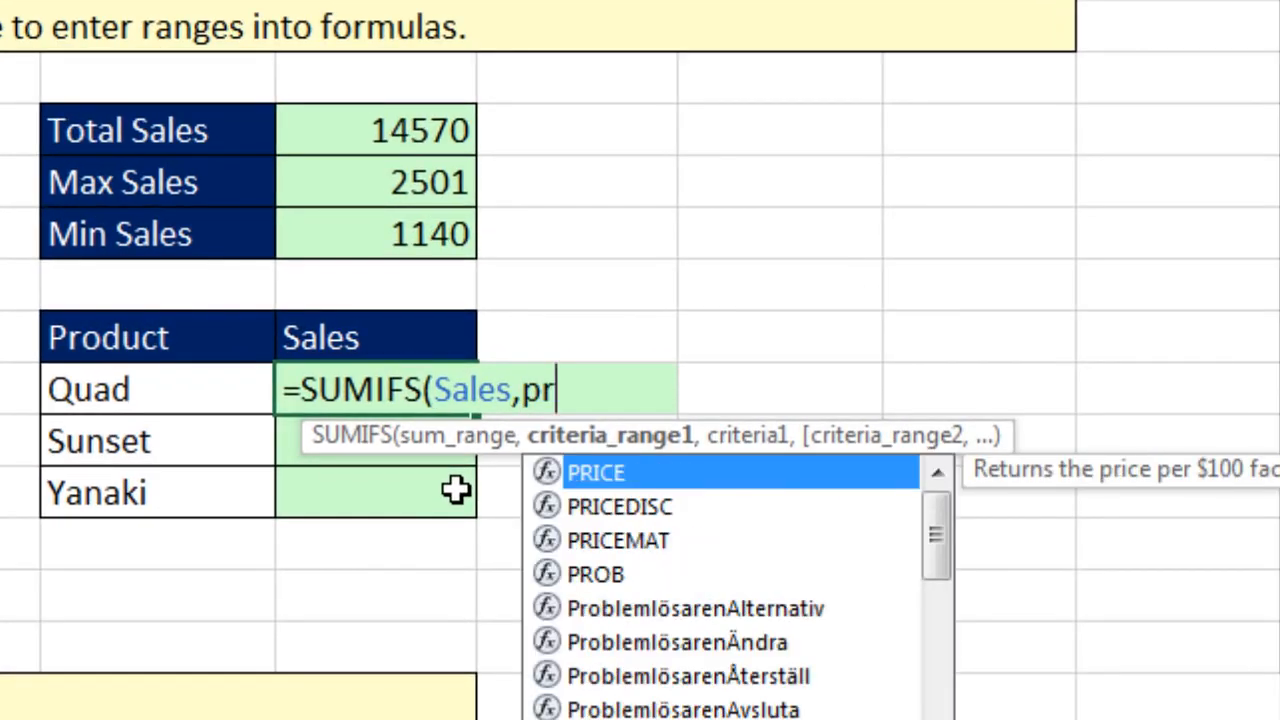
{"action": "type", "text": "od"}
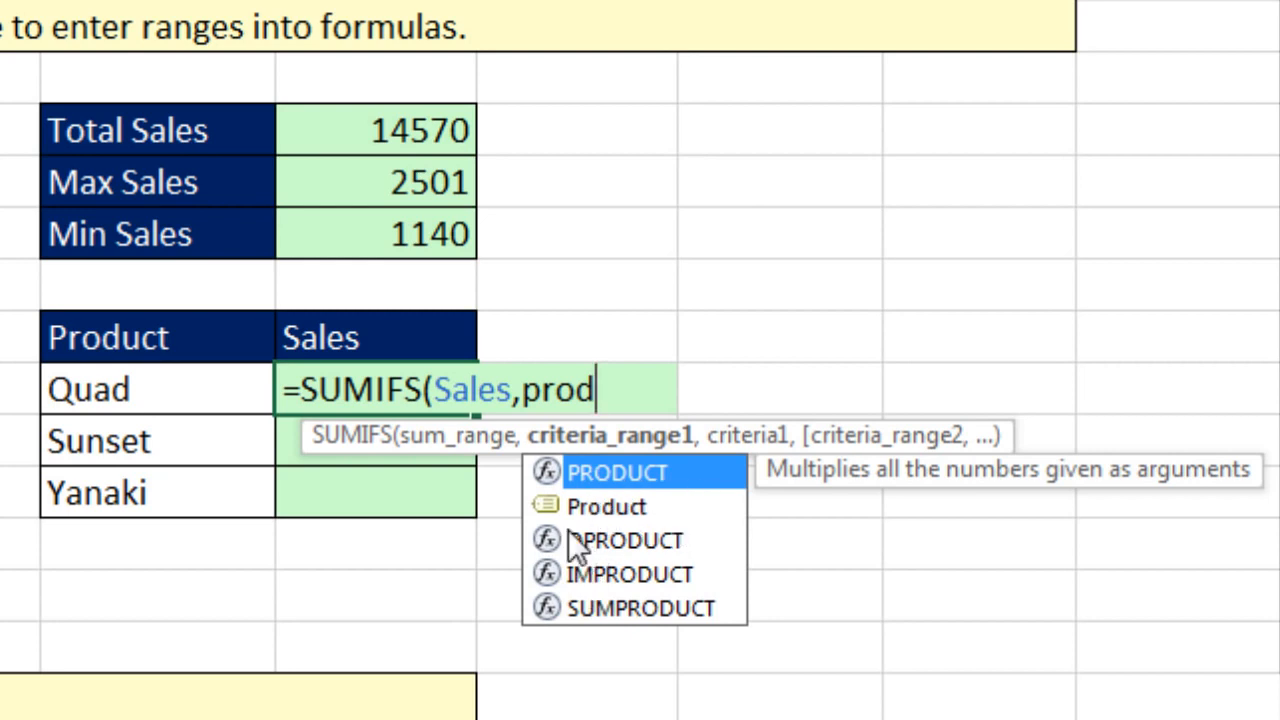
{"action": "key", "text": "Down"}
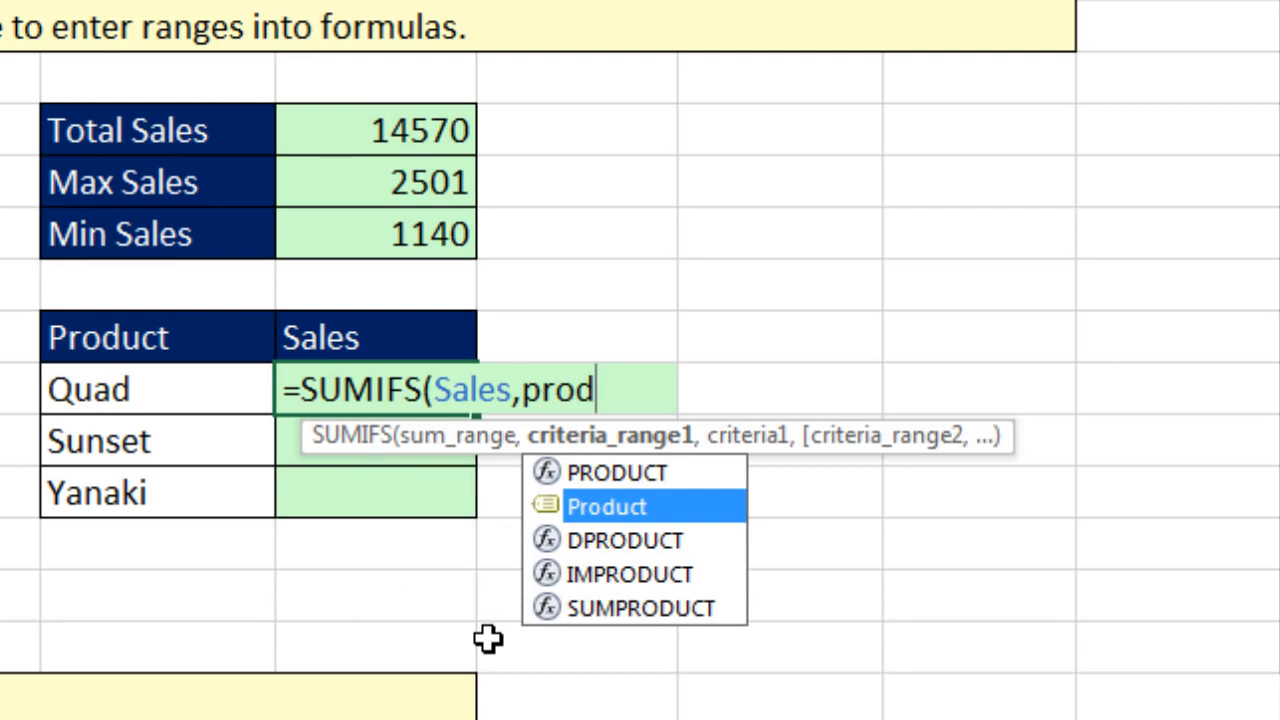
{"action": "key", "text": "Tab"}
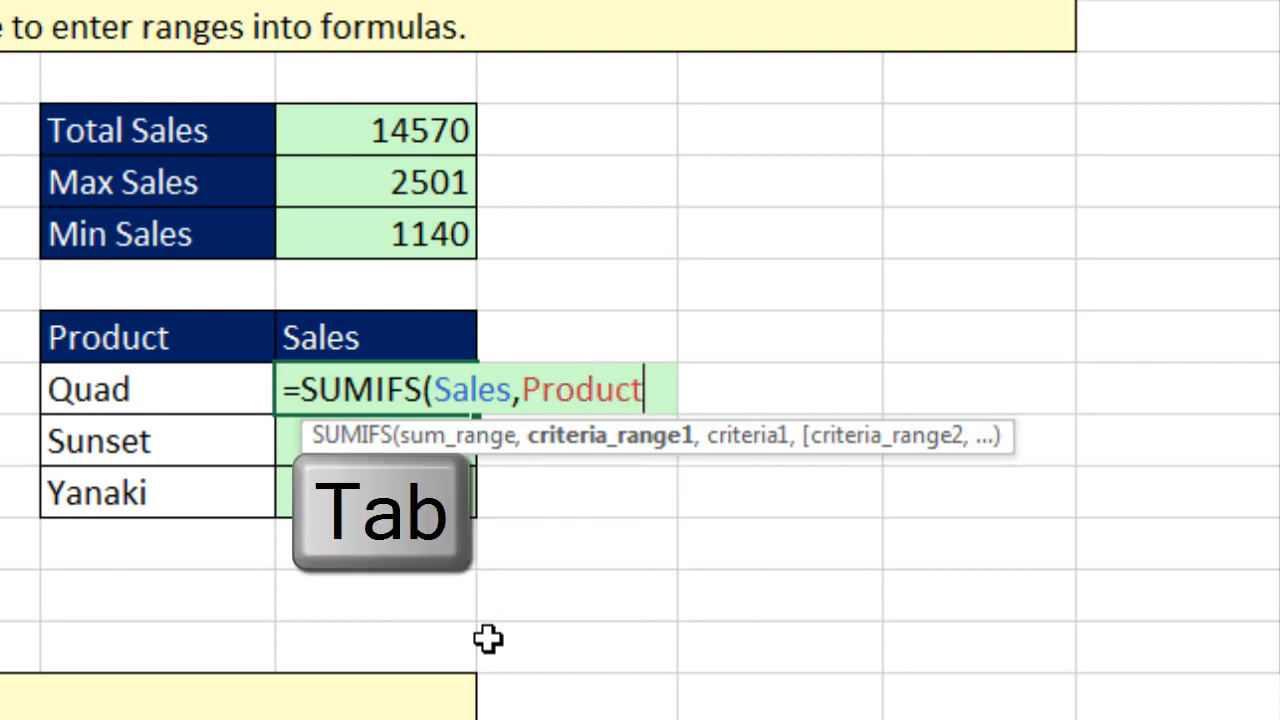
{"action": "type", "text": ","}
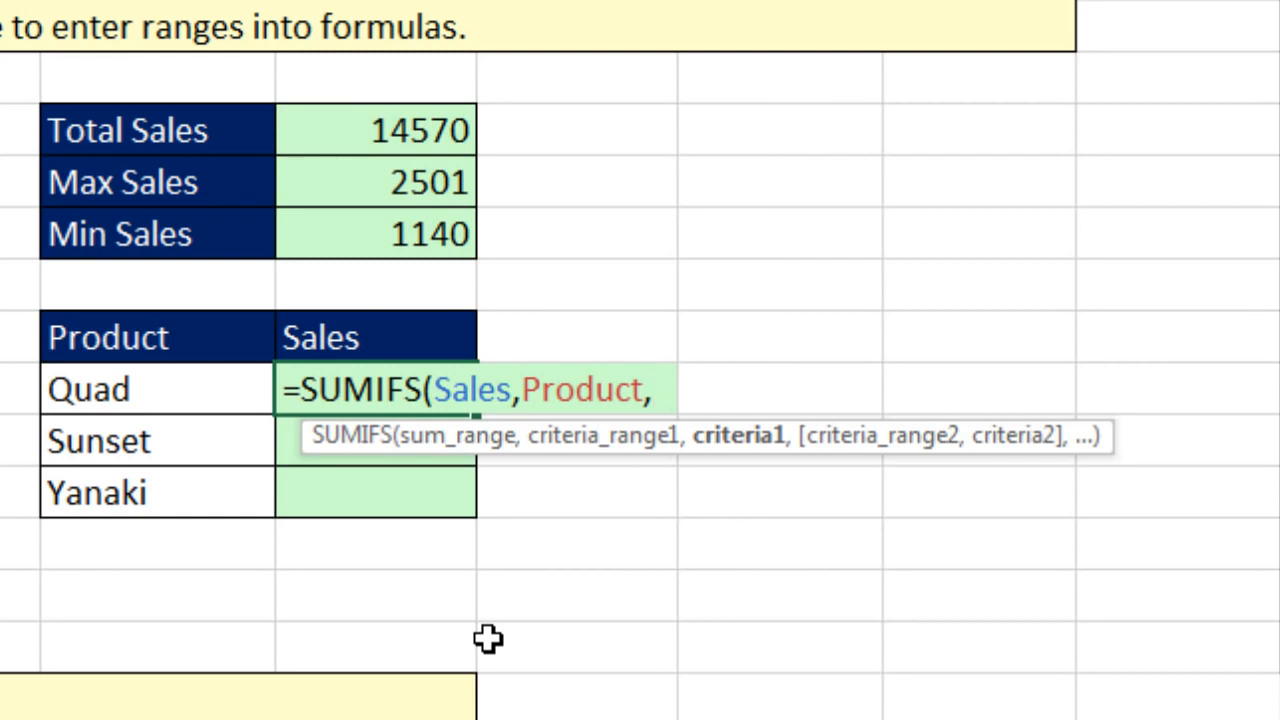
{"action": "key", "text": "Left"}
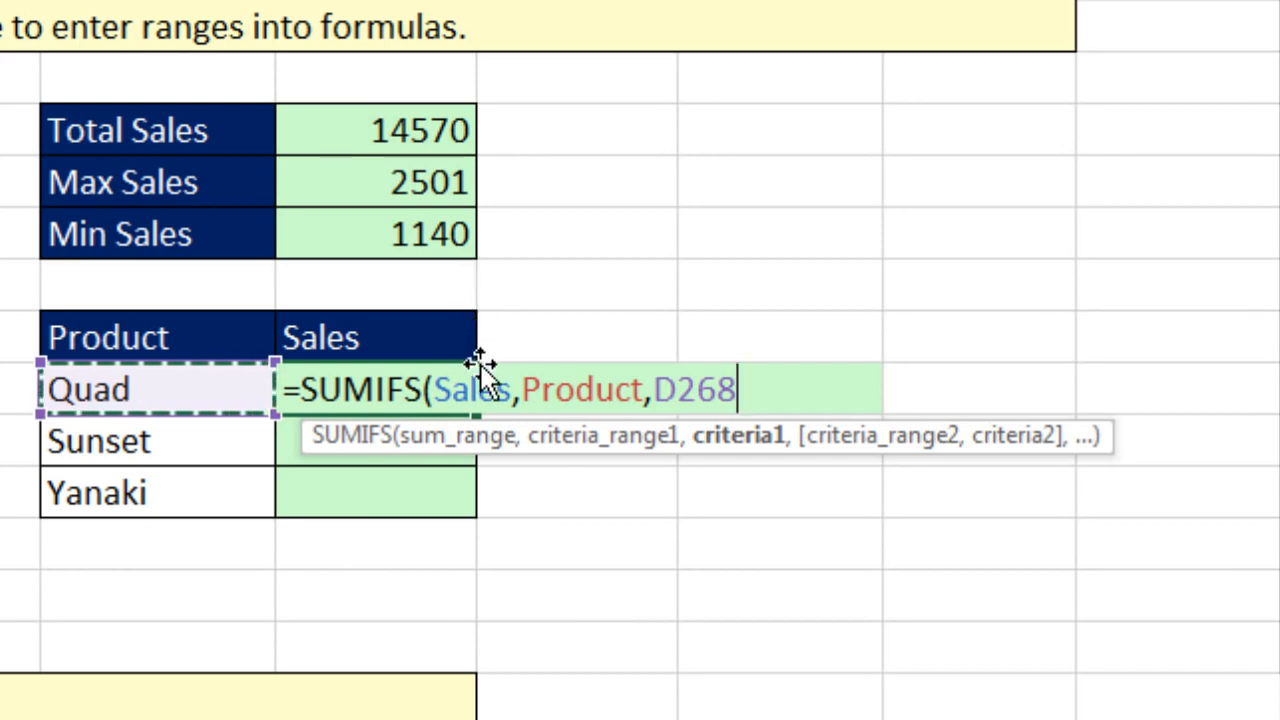
{"action": "key", "text": "ctrl+Return"}
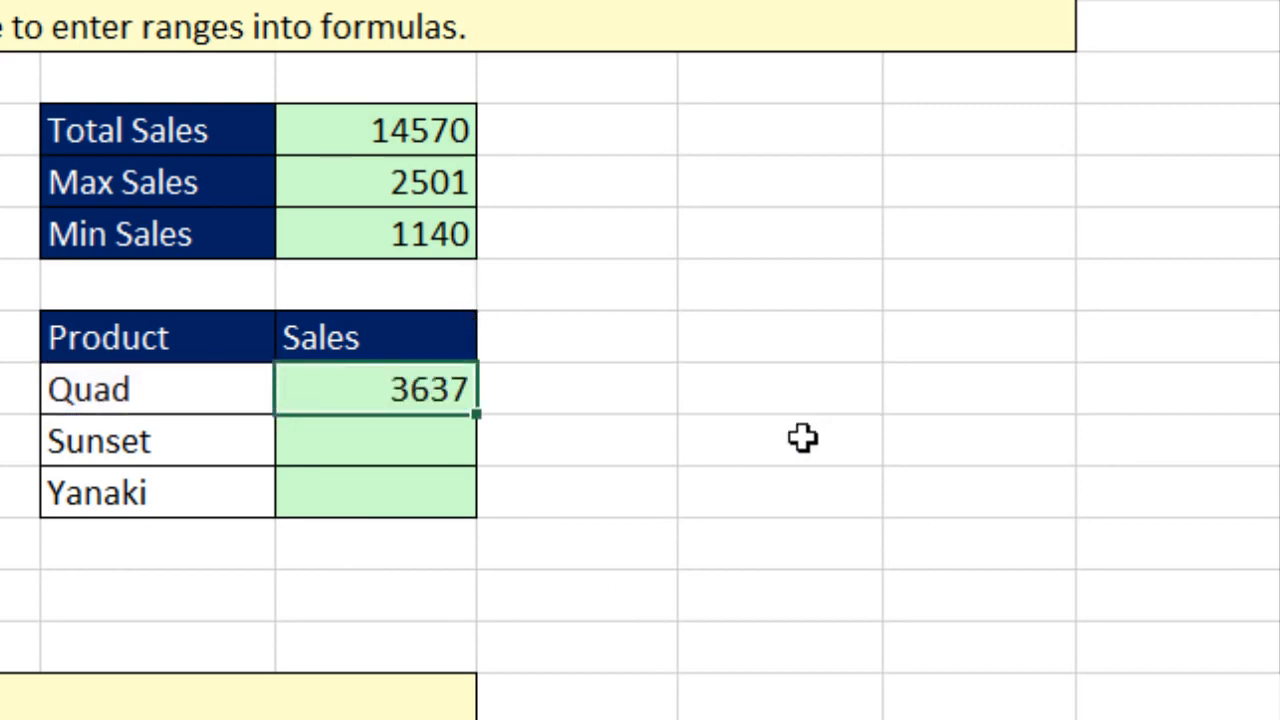
- Copy the SUMIFS formula from E268 down through E270 and check the references in the last cell
{"action": "left_click_drag", "start_coordinate": [478, 420], "coordinate": [457, 480]}
{"action": "left_click", "coordinate": [440, 486]}
{"action": "key", "text": "F2"}
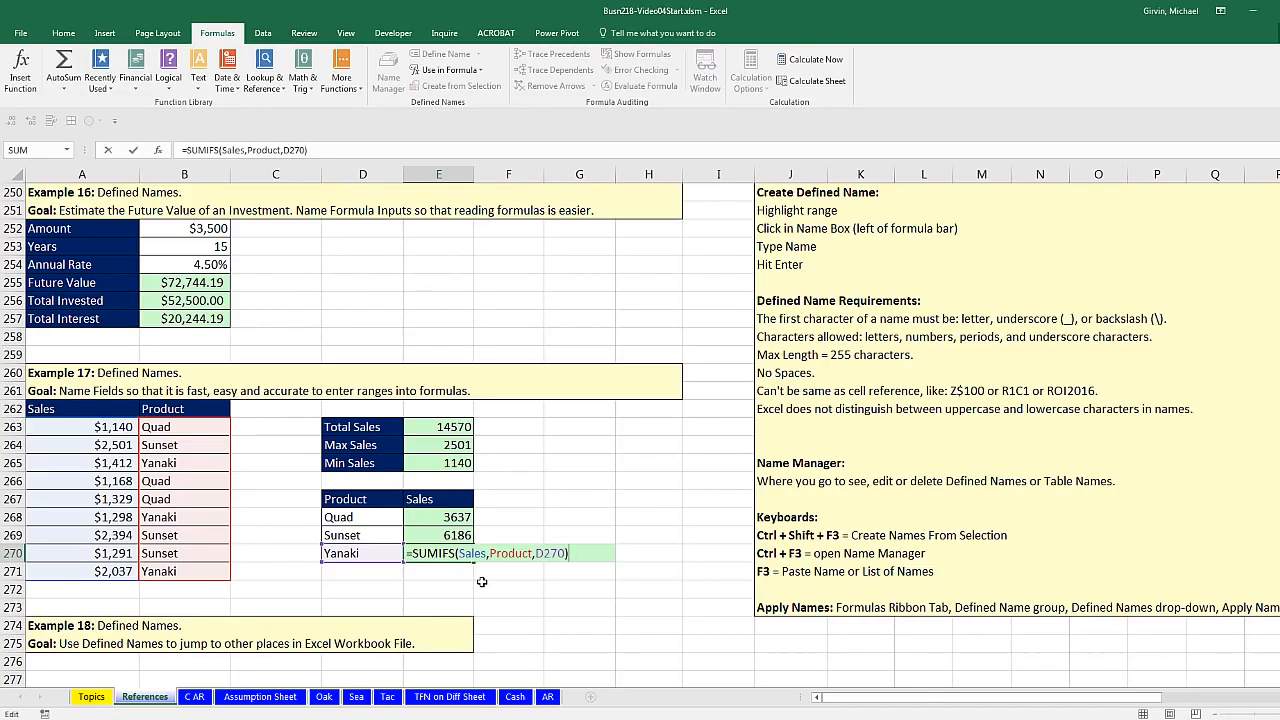
{"action": "key", "text": "ctrl+Return"}
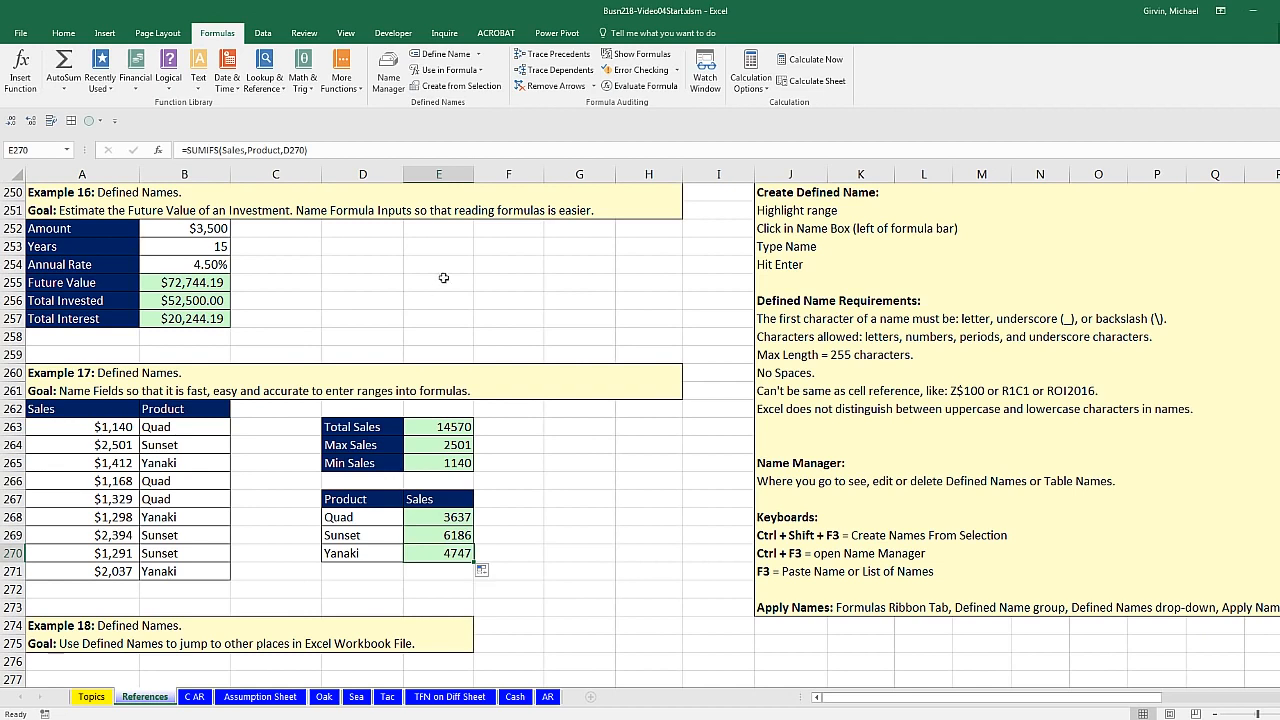
- Review the workbook's defined names in the Name Manager and inspect the definition of Sales without changing it
{"action": "left_click", "coordinate": [392, 80]}
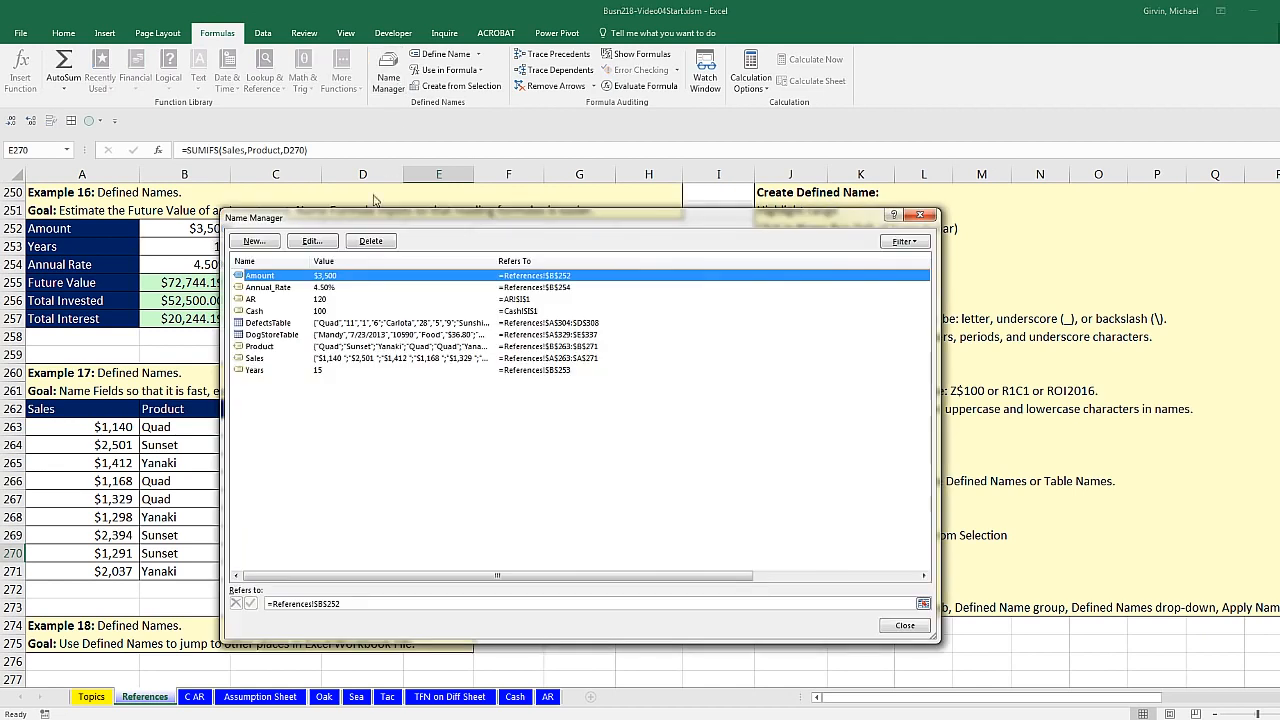
{"action": "left_click", "coordinate": [265, 360]}
{"action": "left_click", "coordinate": [311, 241]}
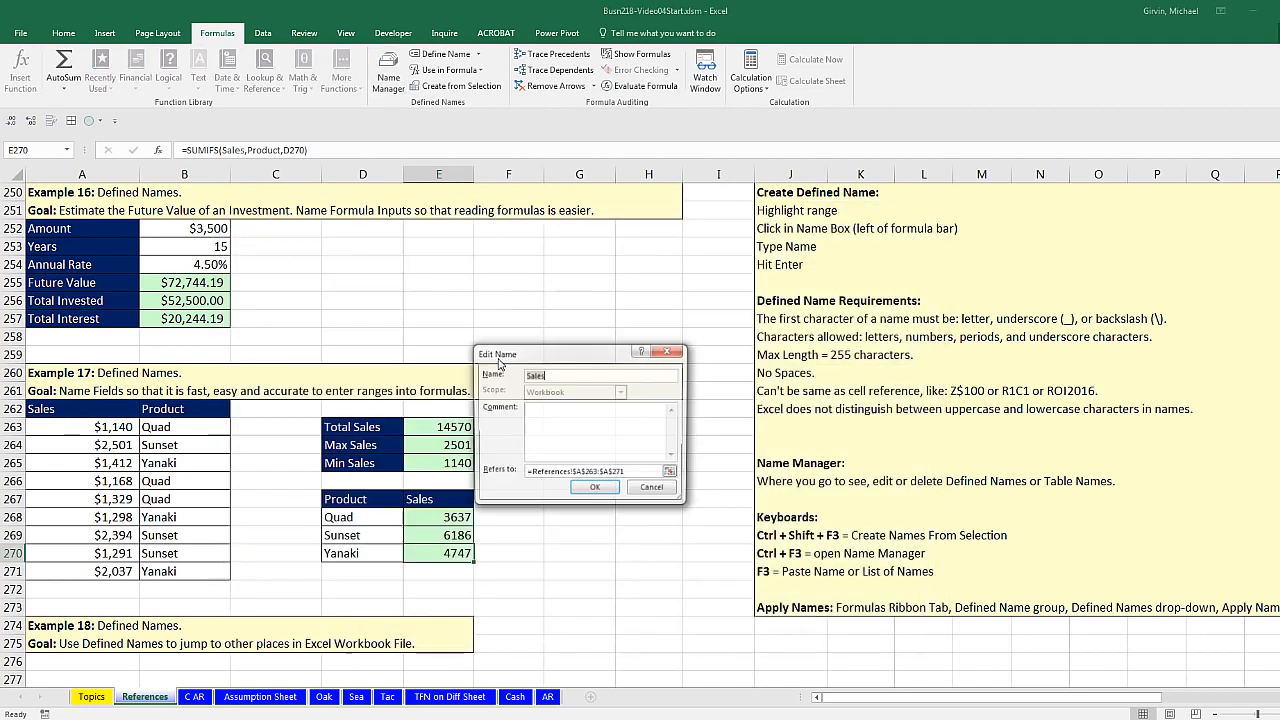
{"action": "key", "text": "Return"}
{"action": "key", "text": "Escape"}
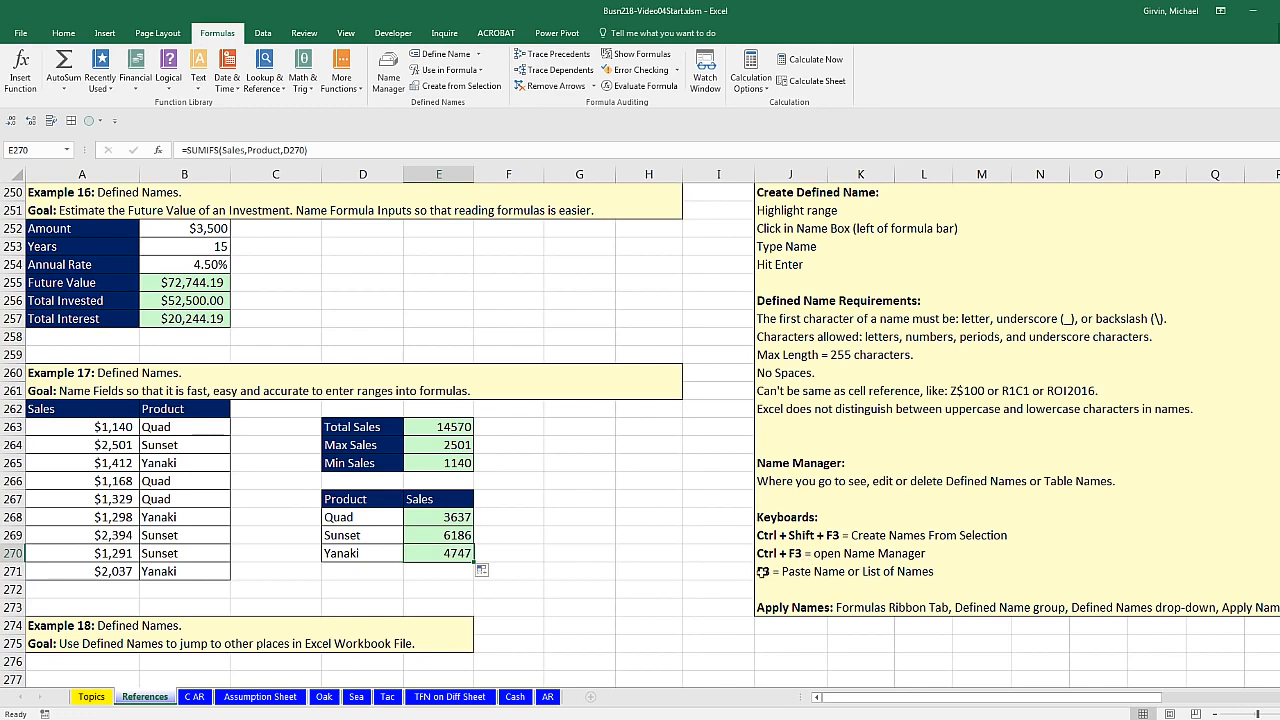
- Convert Example 19's Sales and Product data in A284:B293 into an Excel table with headers
{"action": "scroll", "coordinate": [748, 571], "scroll_direction": "down", "scroll_amount": 7}
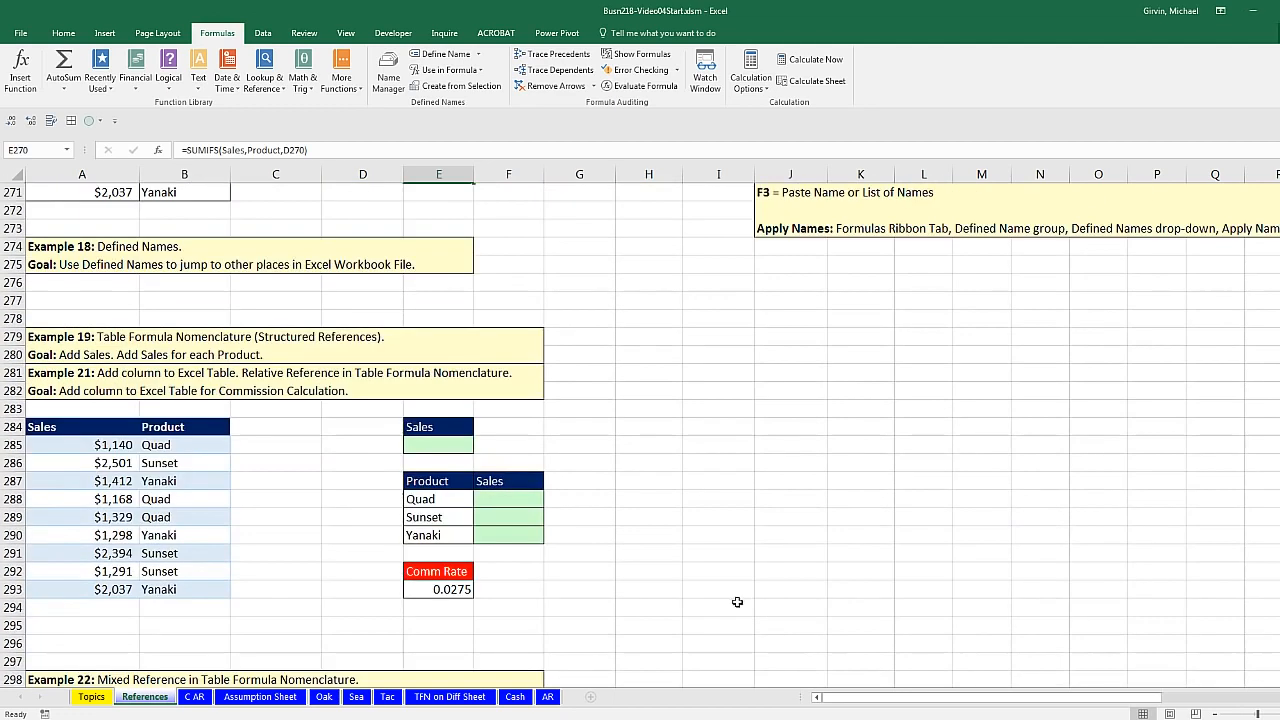
{"action": "scroll", "coordinate": [1112, 576], "scroll_direction": "down", "scroll_amount": 1}
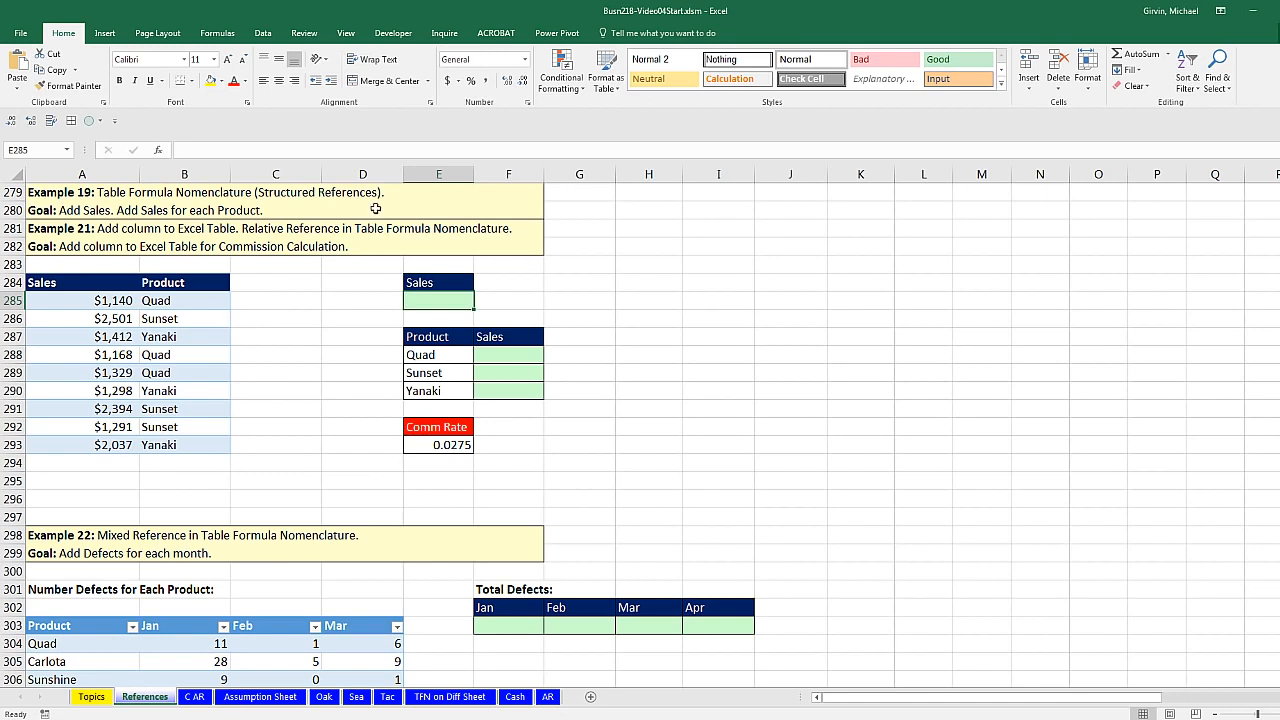
{"action": "left_click", "coordinate": [157, 340]}
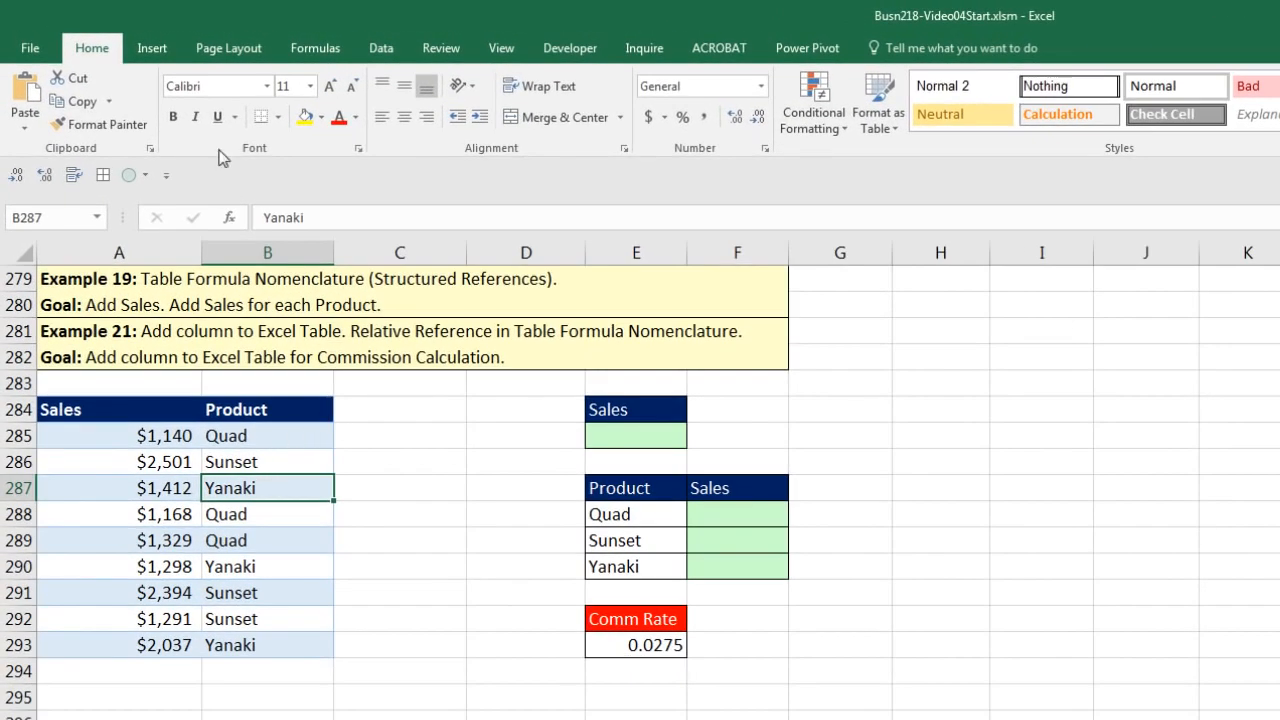
{"action": "left_click", "coordinate": [141, 51]}
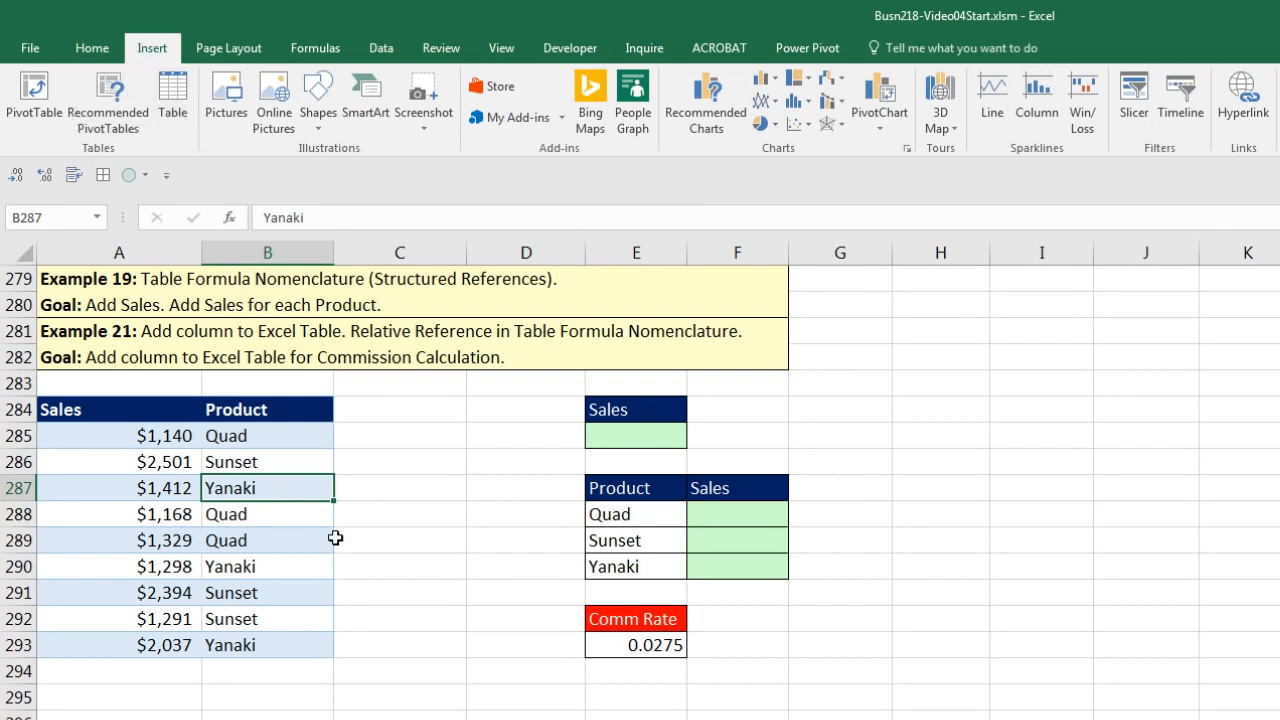
{"action": "key", "text": "ctrl+t"}
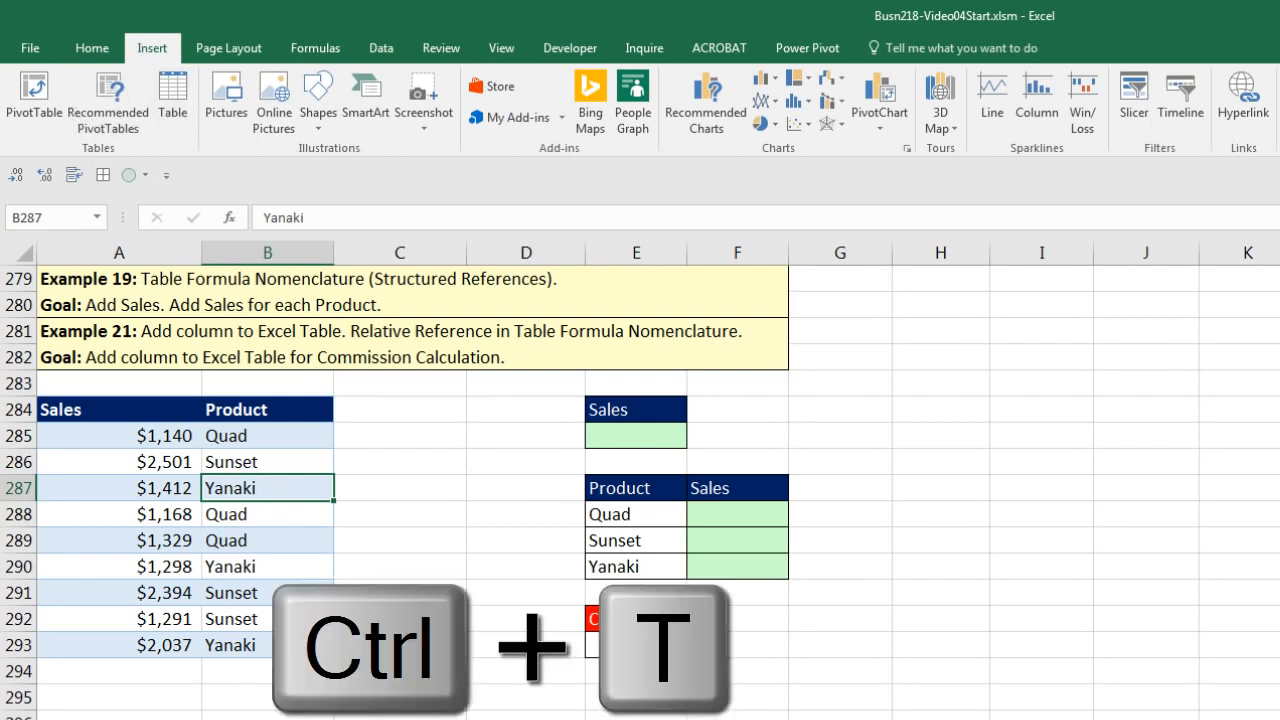
{"action": "key", "text": "Return"}
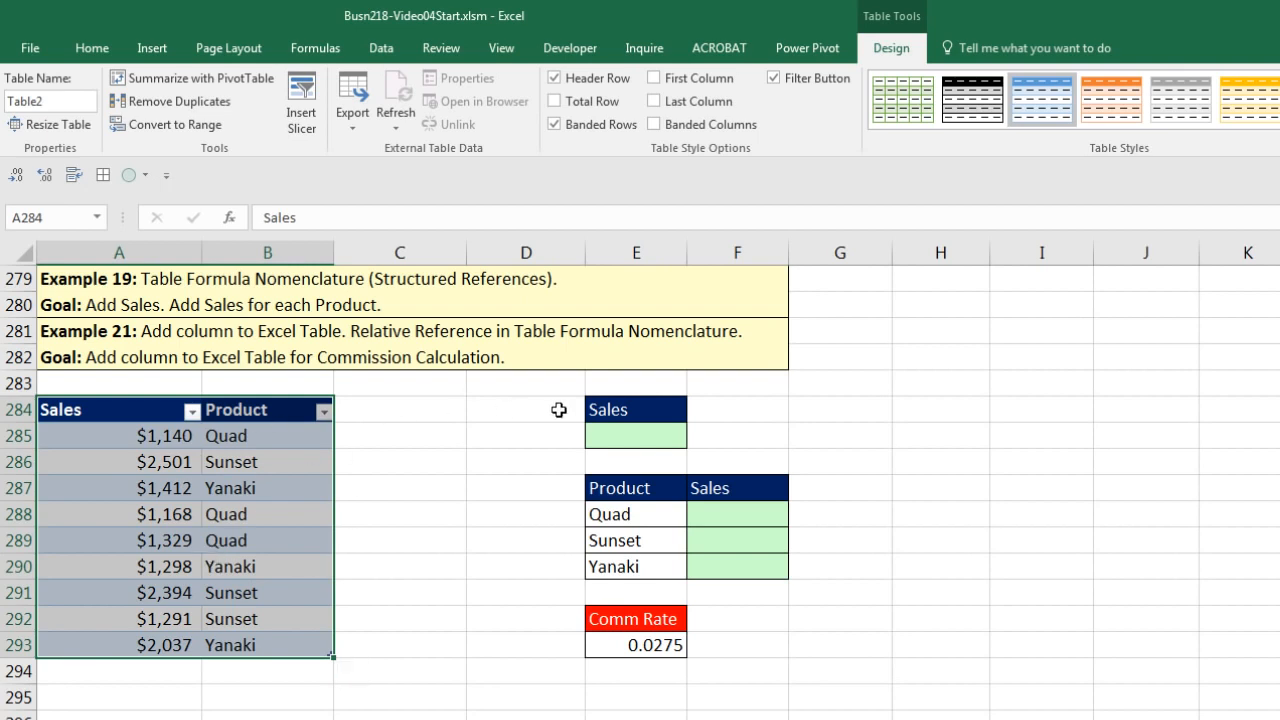
{"action": "left_click", "coordinate": [627, 443]}
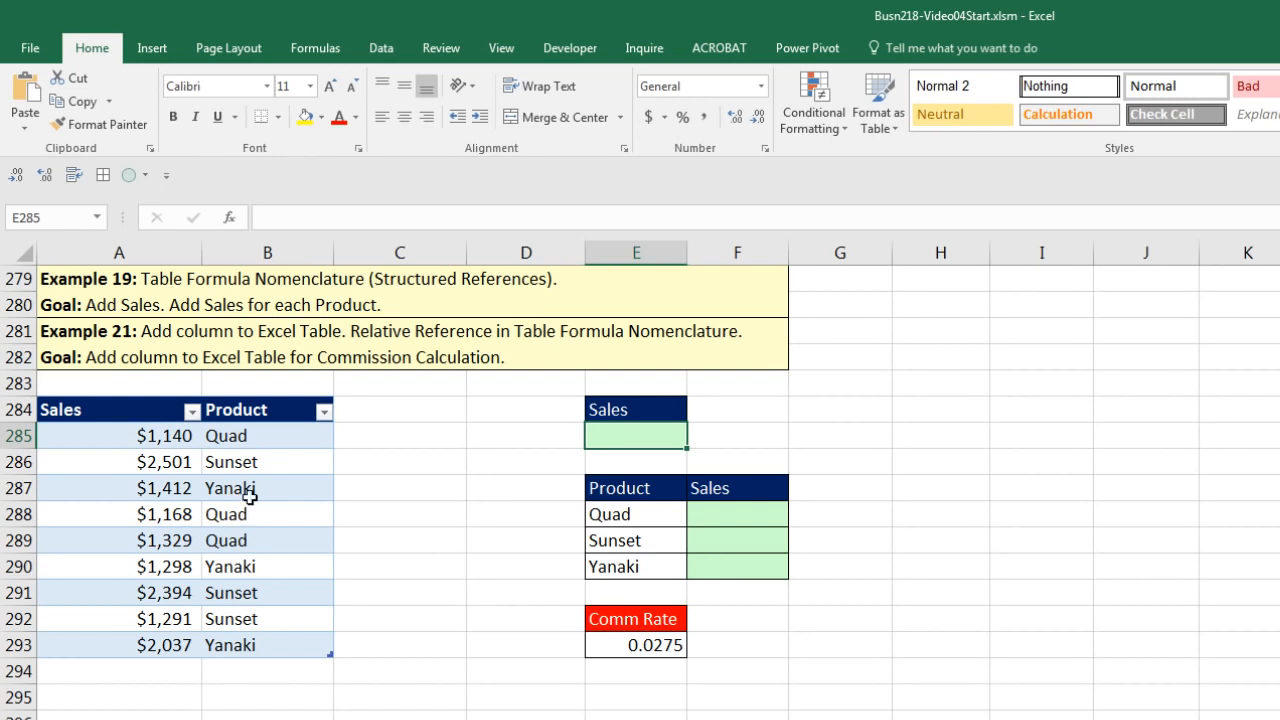
- Try to name the new Example 19 table Sales
{"action": "left_click", "coordinate": [246, 496]}
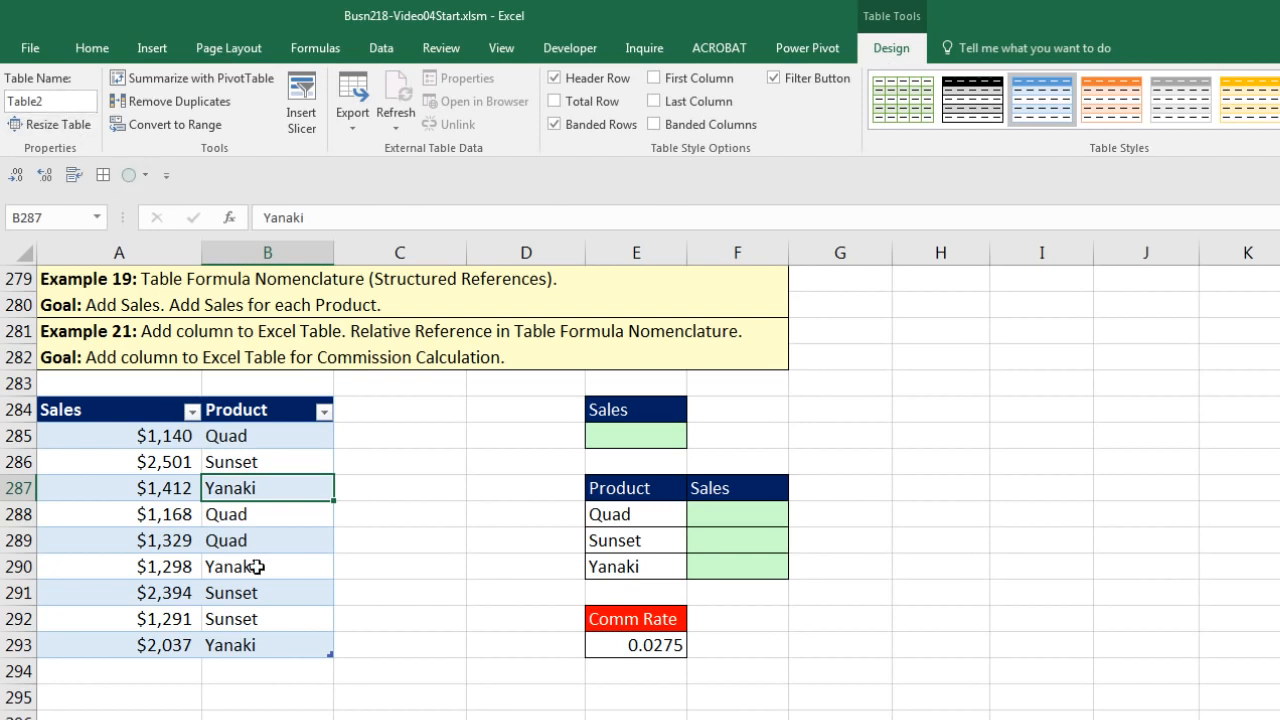
{"action": "key", "text": "alt+j"}
{"action": "key", "text": "t"}
{"action": "key", "text": "a"}
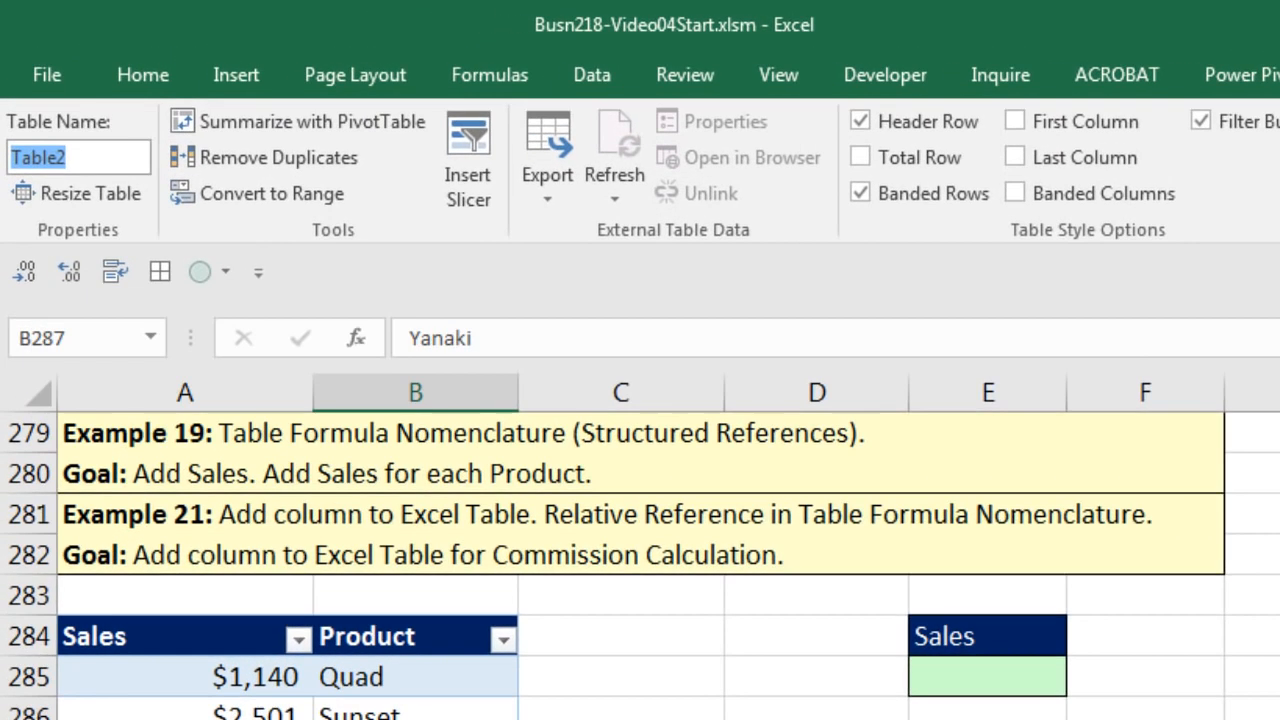
{"action": "type", "text": "Sales"}
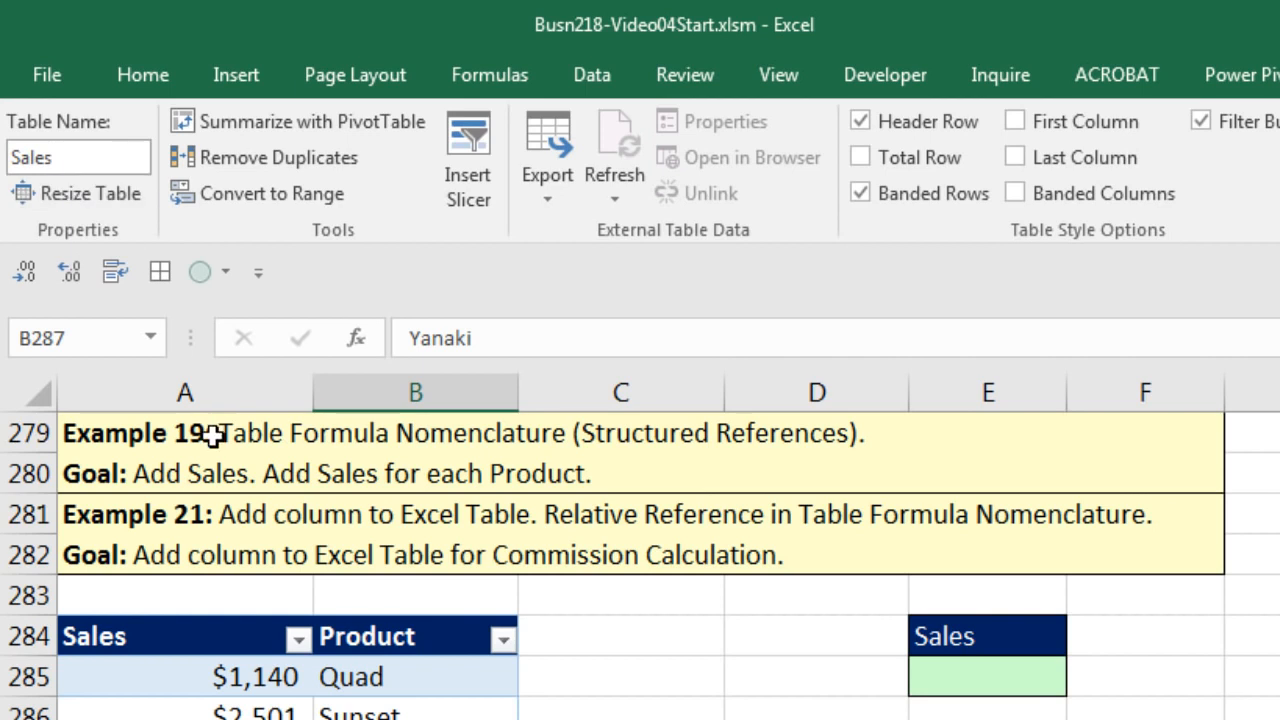
{"action": "key", "text": "Return"}
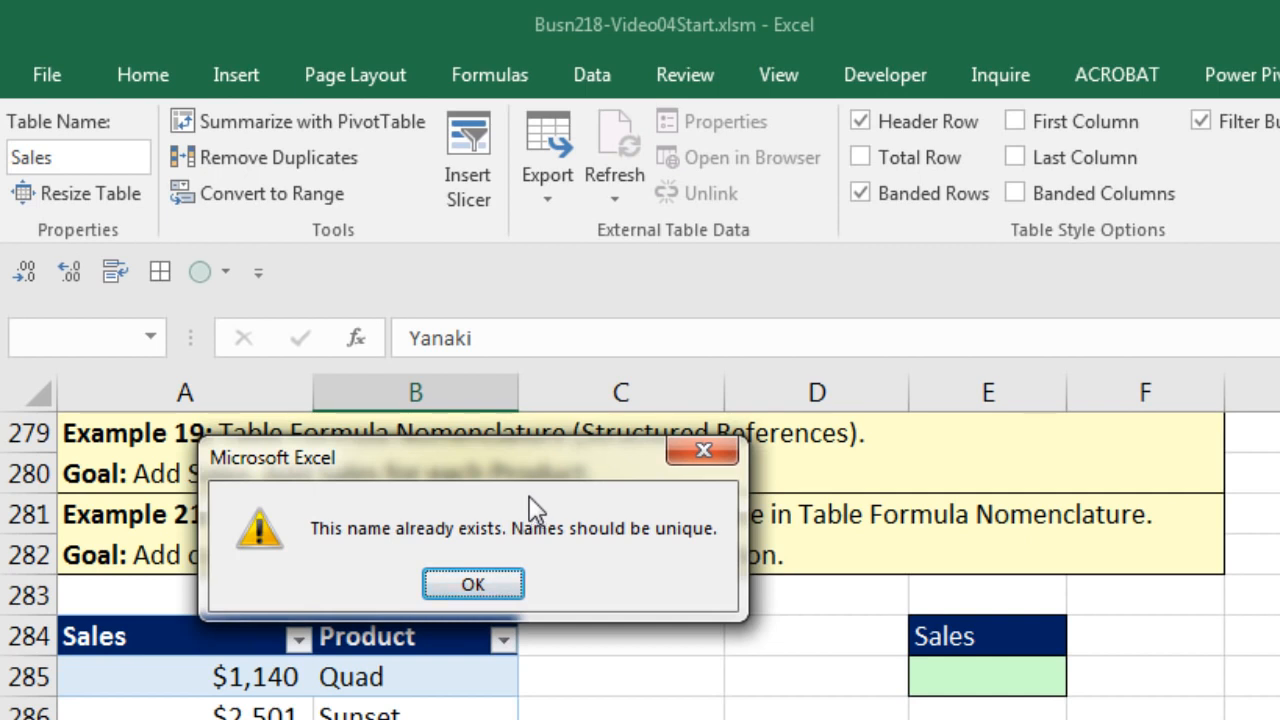
{"action": "key", "text": "Return"}
- Name the Example 19 table SalesTable and check the workbook's list of defined and table names
{"action": "left_click", "coordinate": [110, 166]}
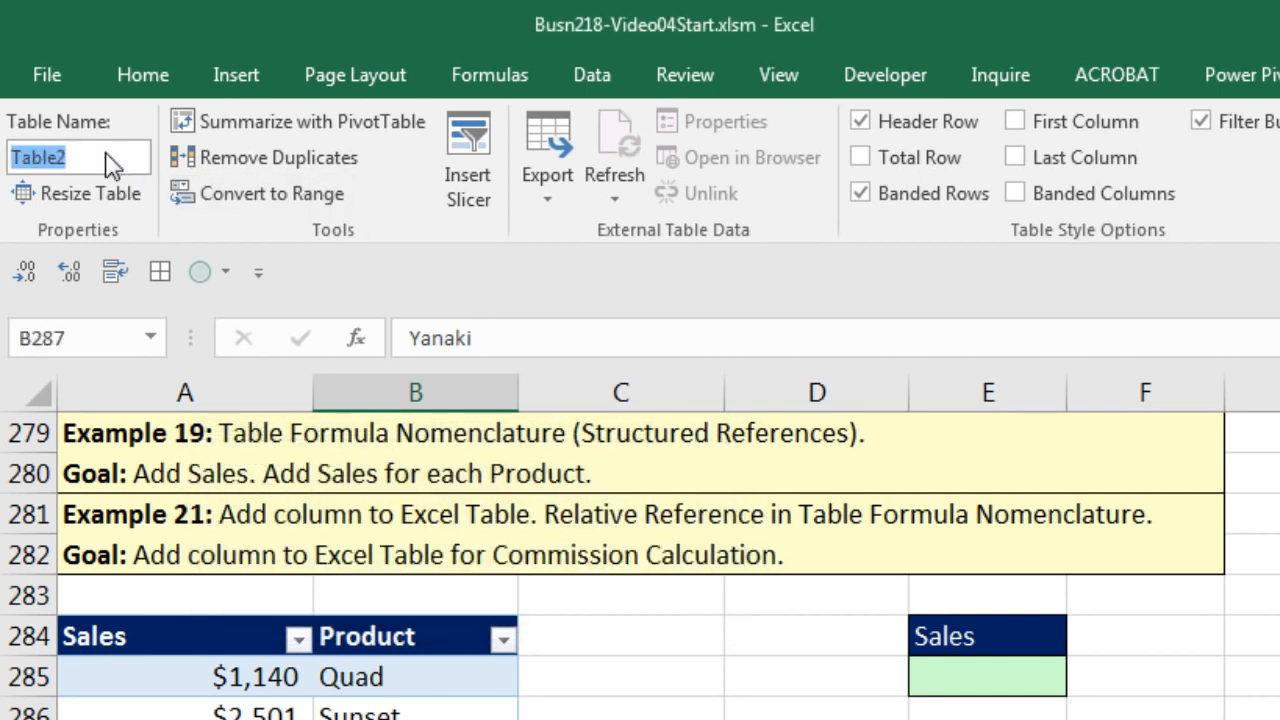
{"action": "type", "text": "SalesTable"}
{"action": "key", "text": "Return"}
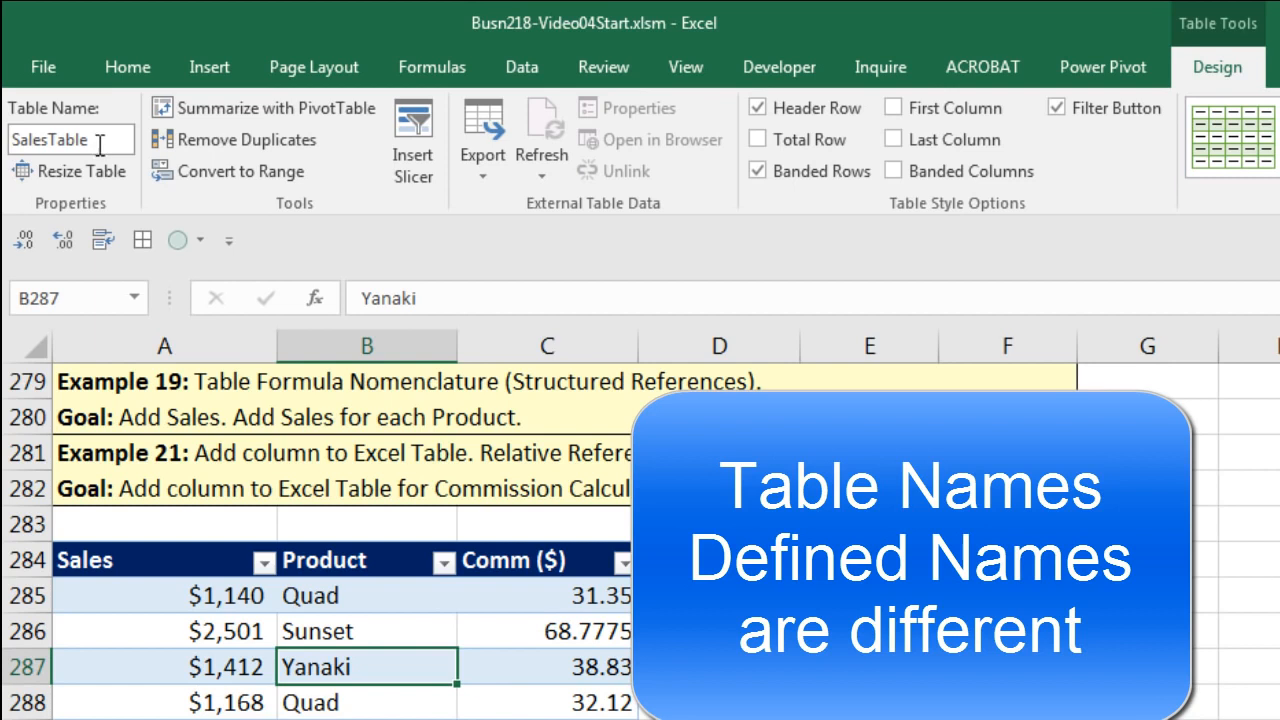
{"action": "left_click", "coordinate": [134, 297]}
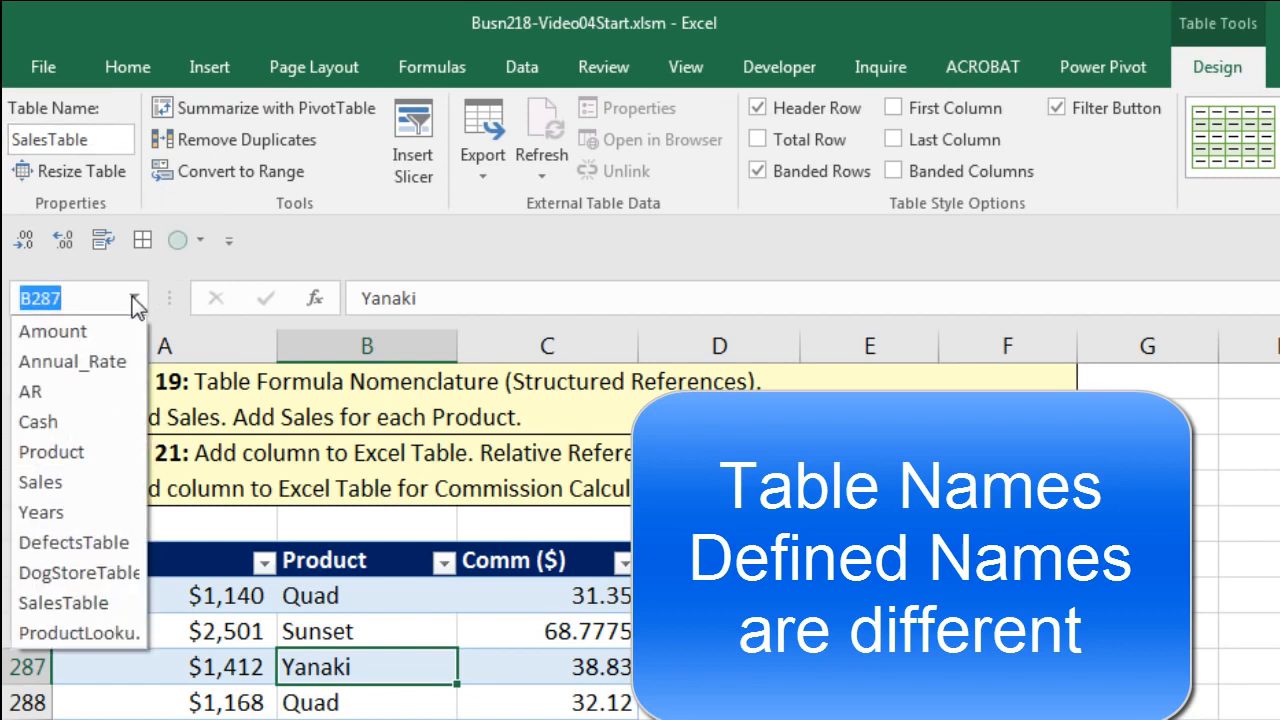
{"action": "left_click", "coordinate": [134, 298]}
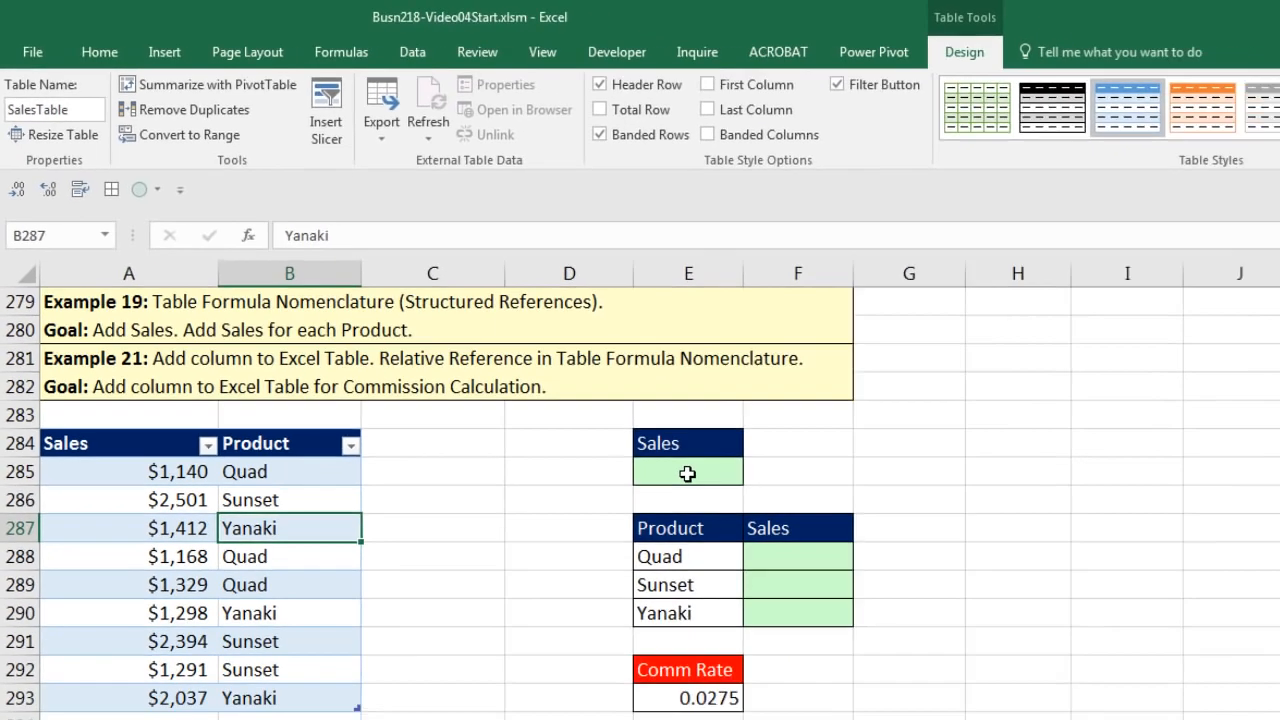
- Enter =SUM(SalesTable[Sales]) in E285 to add all sales with a structured reference
{"action": "left_click", "coordinate": [688, 474]}
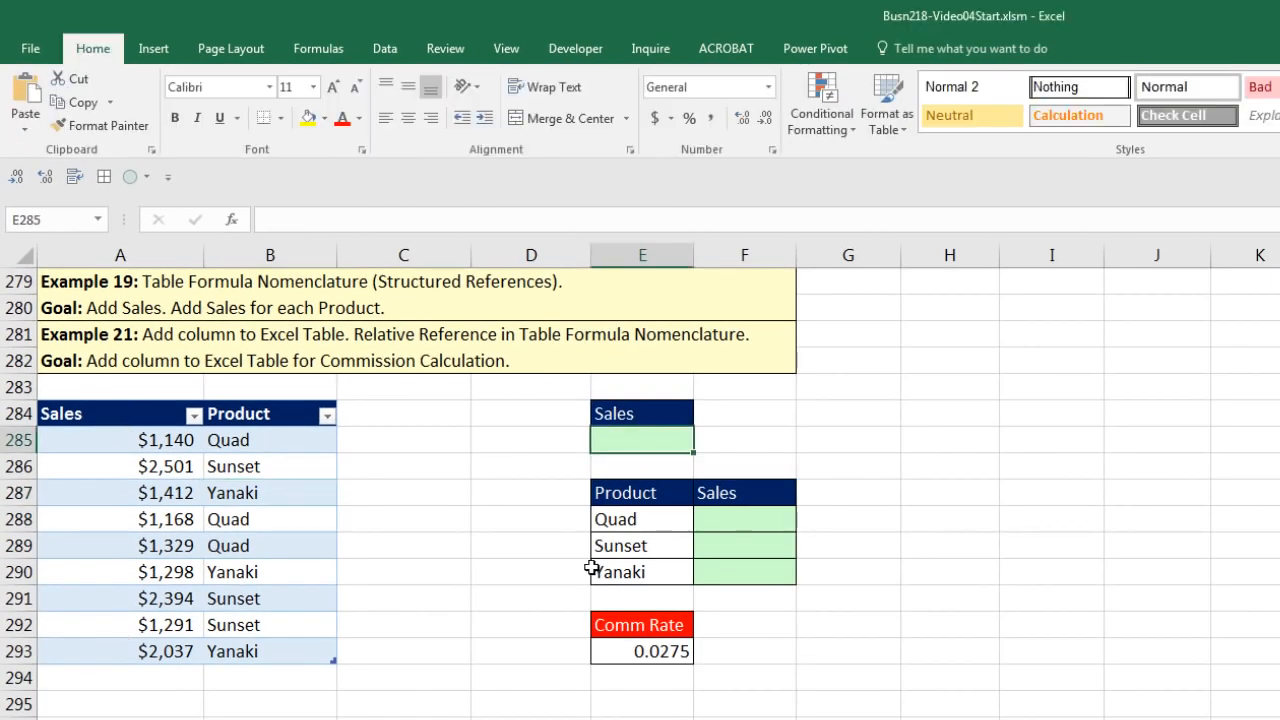
{"action": "key", "text": "alt+equal"}
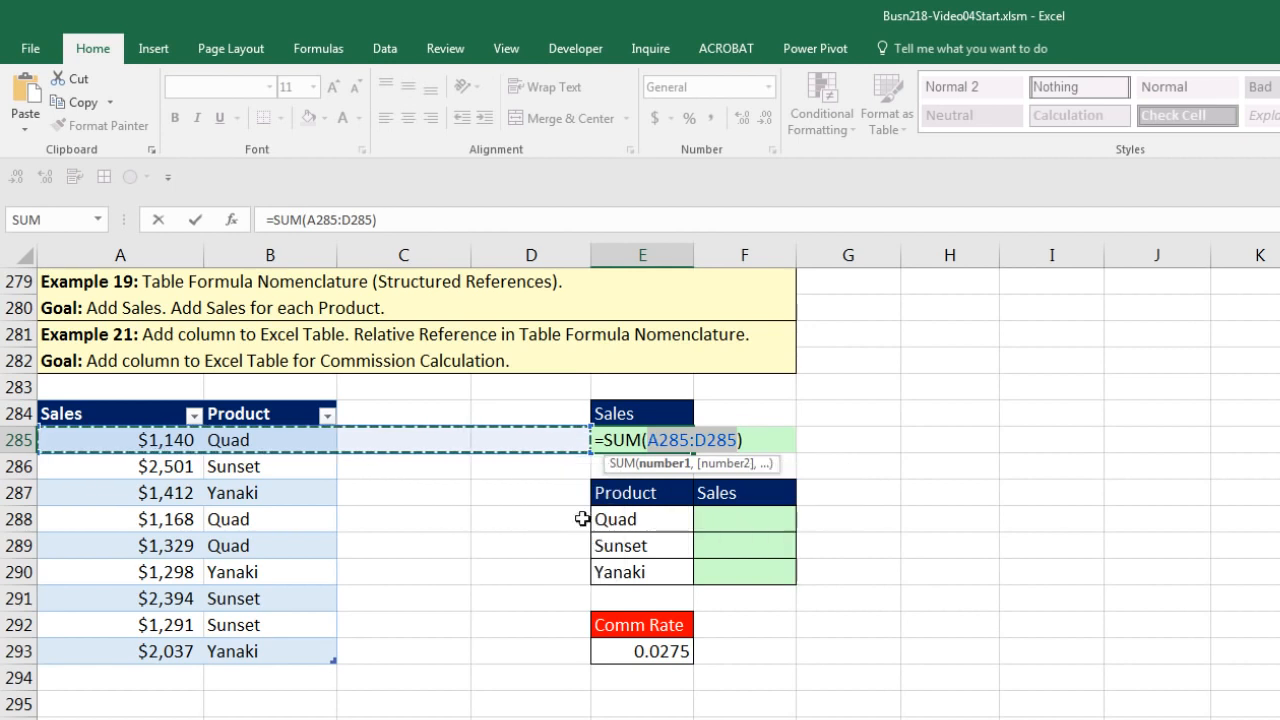
{"action": "left_click_drag", "start_coordinate": [155, 440], "coordinate": [110, 652]}
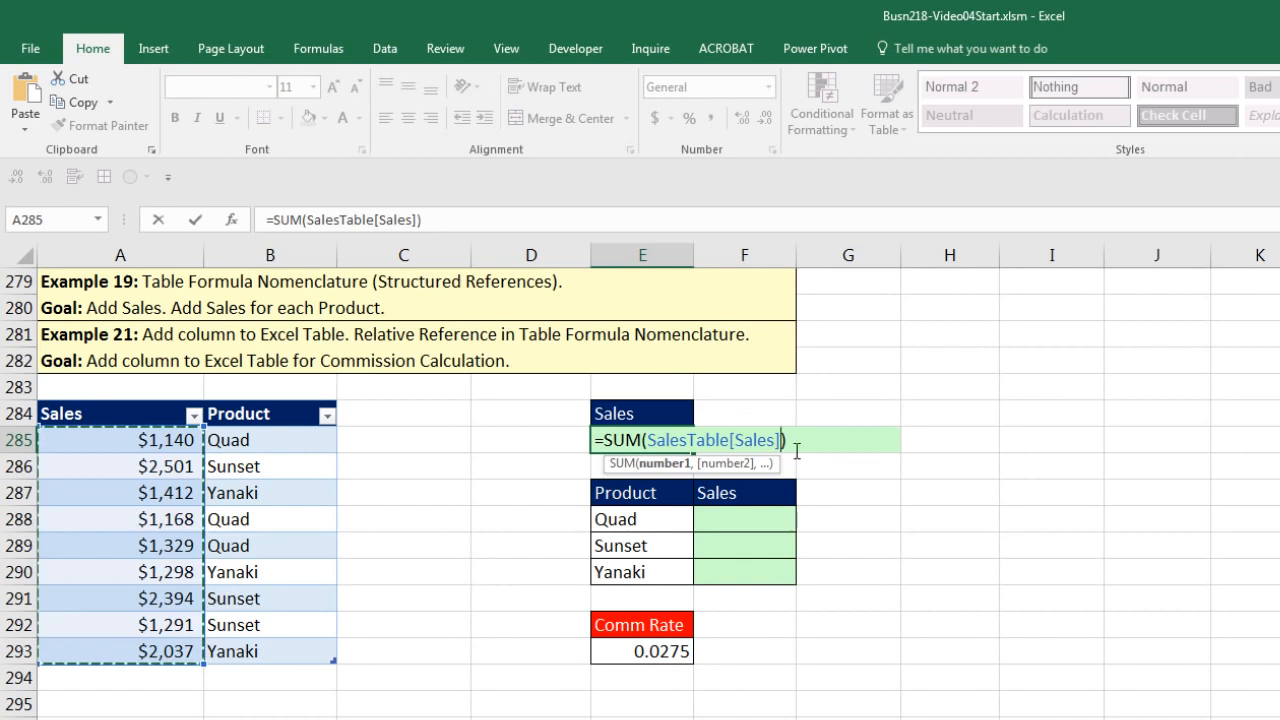
{"action": "key", "text": "Return"}
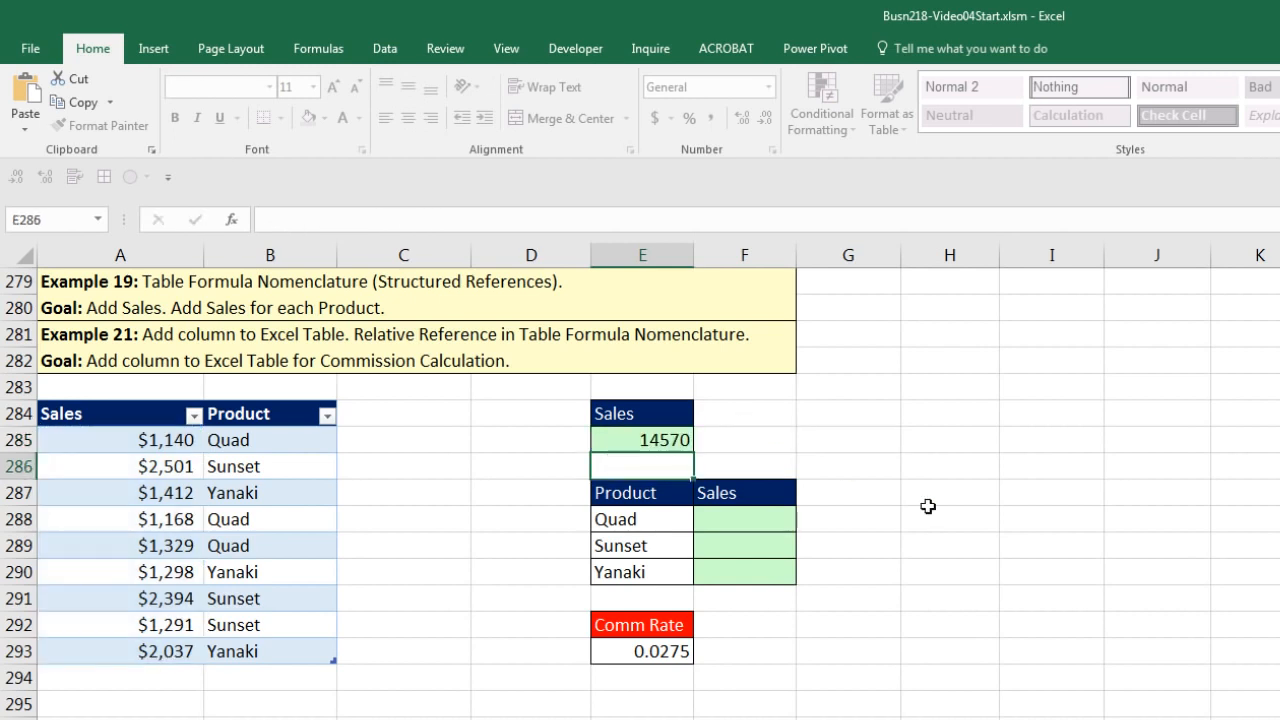
- Enter =SUMIFS(SalesTable[Sales],SalesTable[Product],E288) in F288 to add the sales for Quad, keeping the cell selected
{"action": "left_click", "coordinate": [720, 521]}
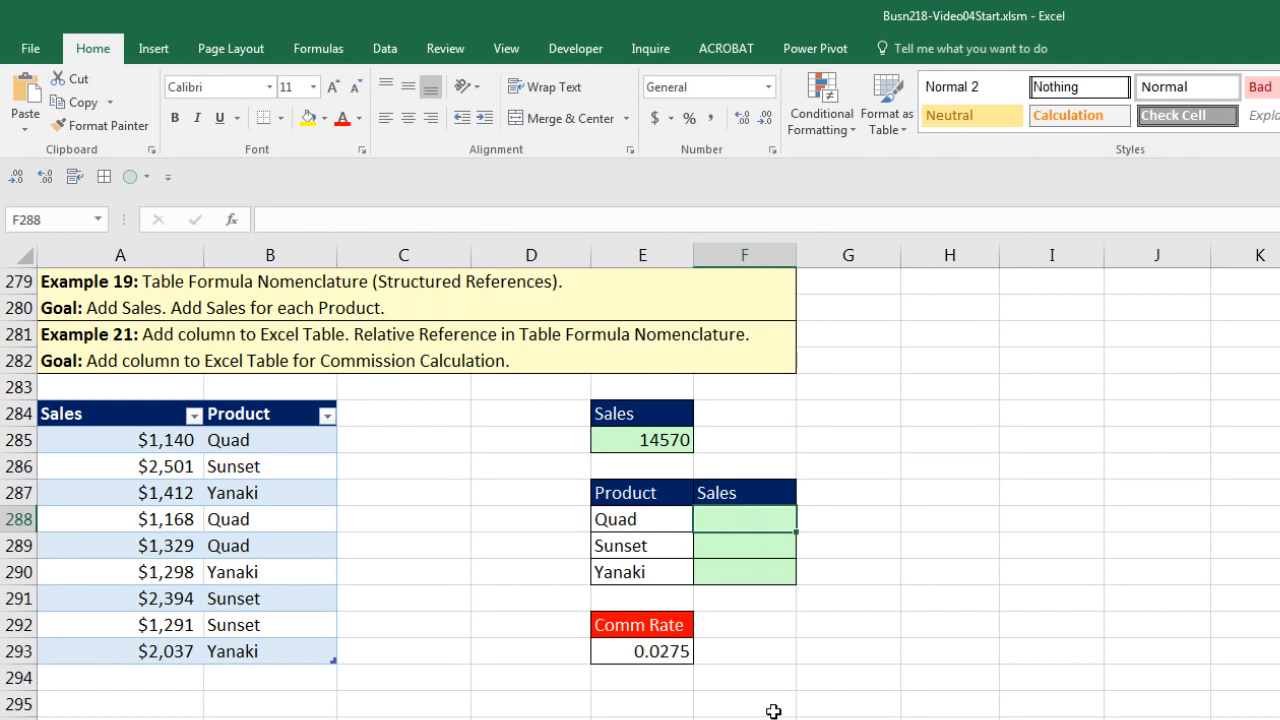
{"action": "type", "text": "=sumifs"}
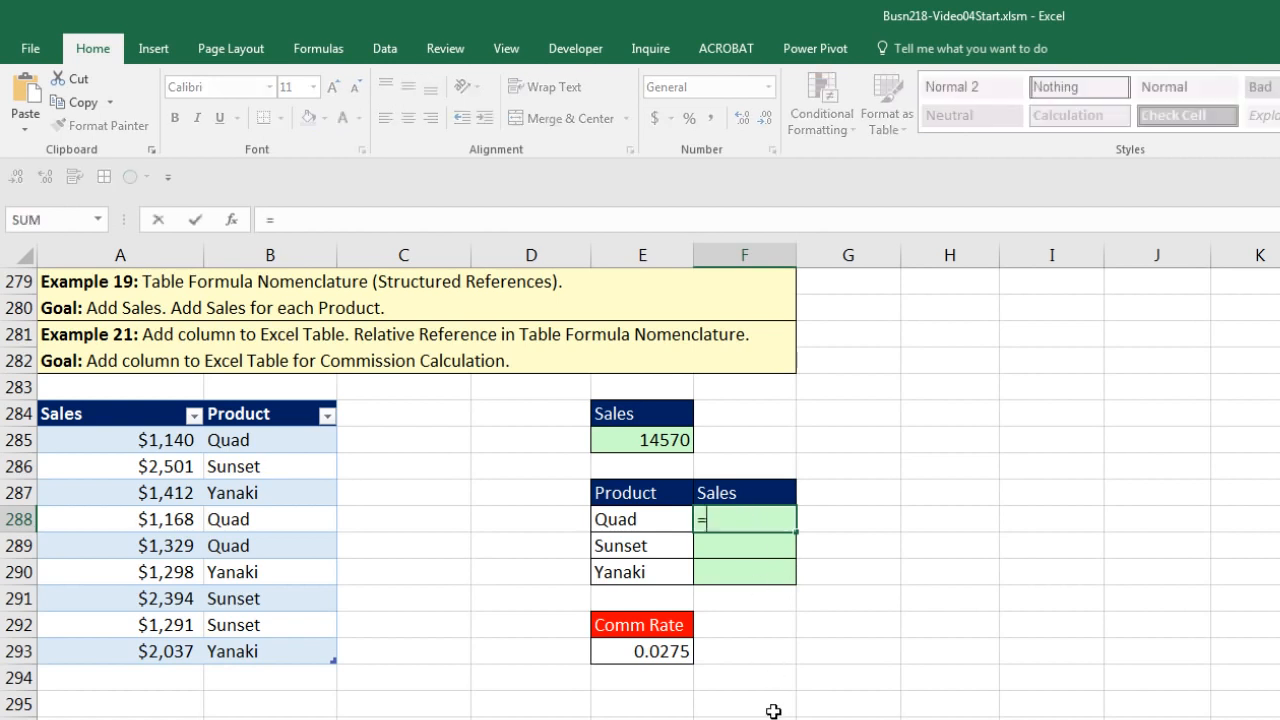
{"action": "key", "text": "Tab"}
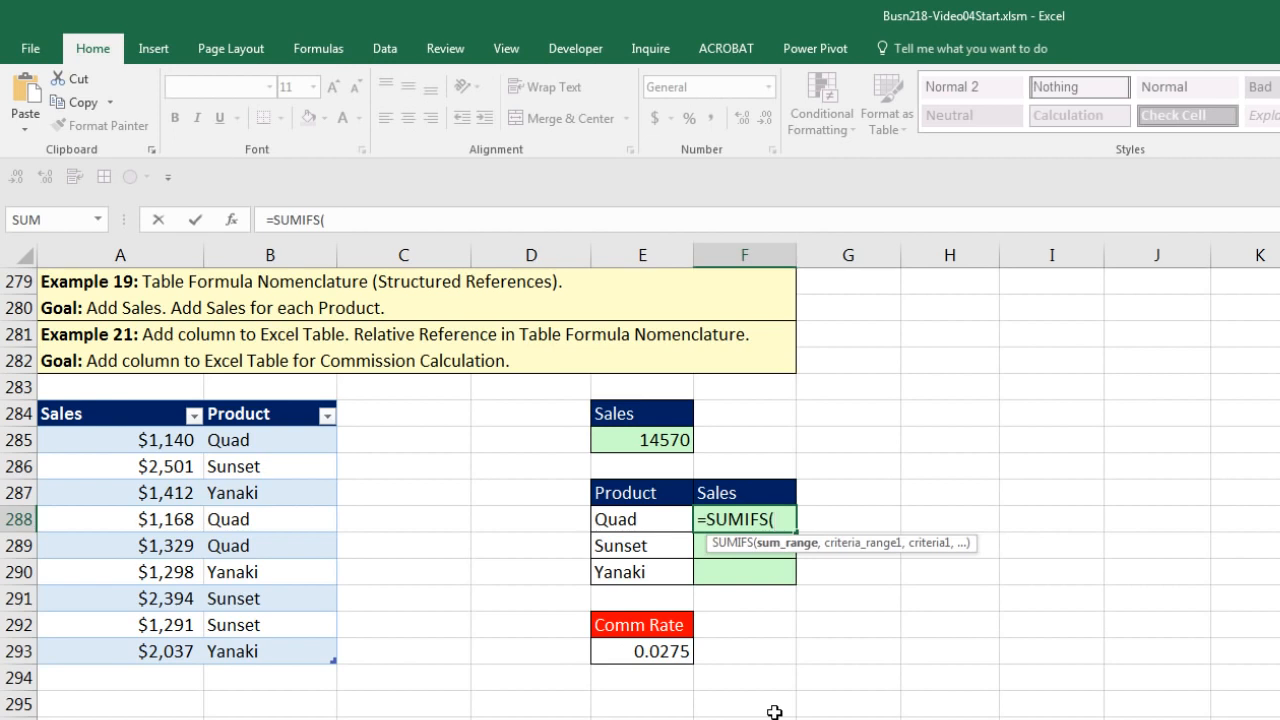
{"action": "left_click_drag", "start_coordinate": [160, 437], "coordinate": [172, 645]}
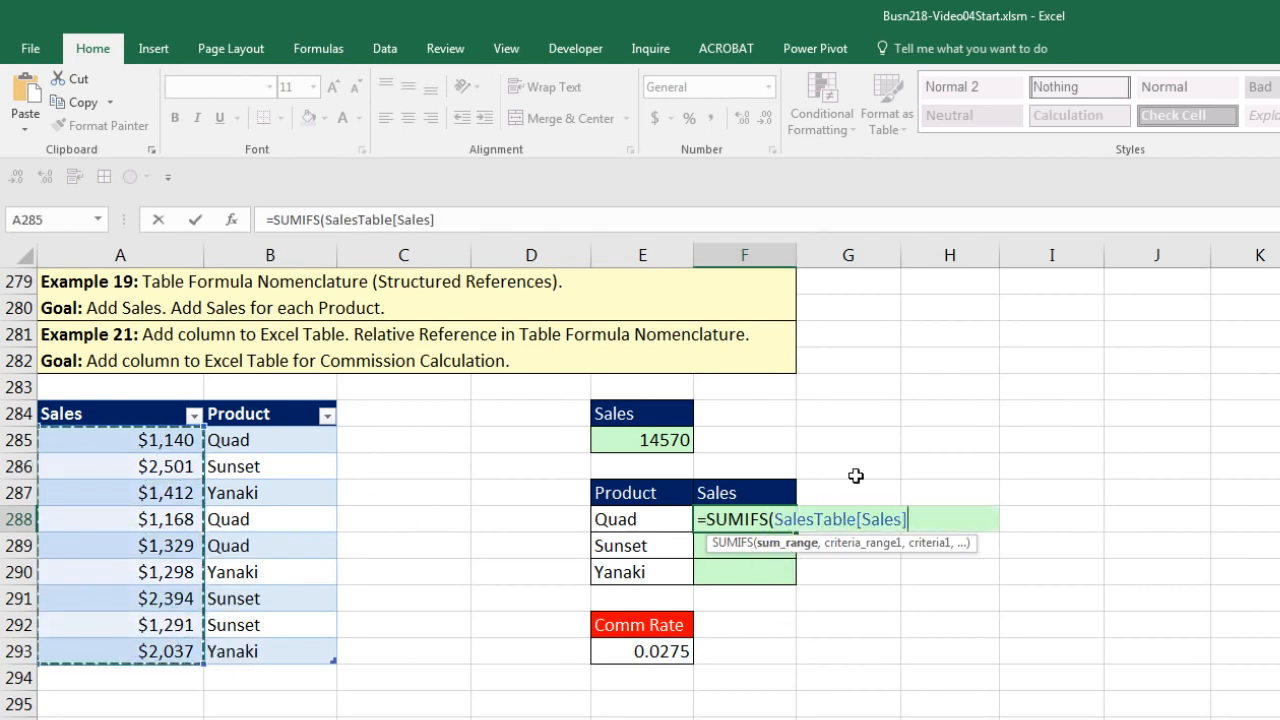
{"action": "type", "text": ","}
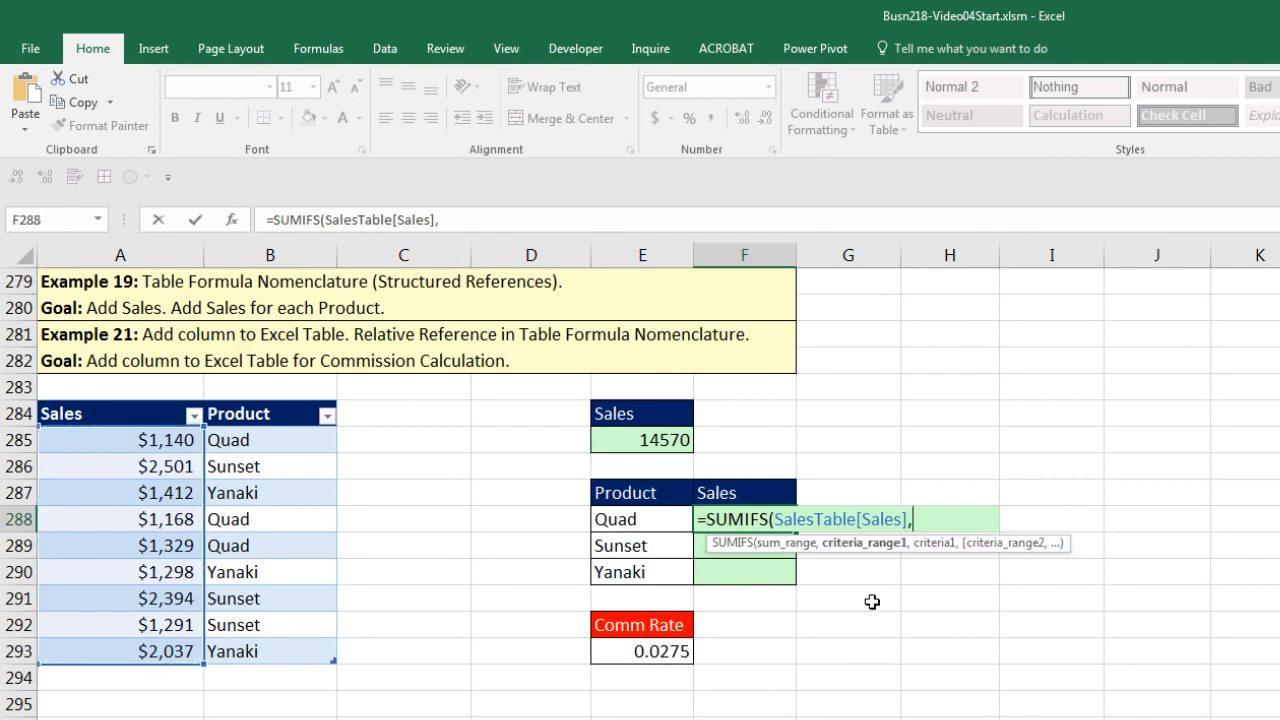
{"action": "left_click_drag", "start_coordinate": [265, 440], "coordinate": [263, 645]}
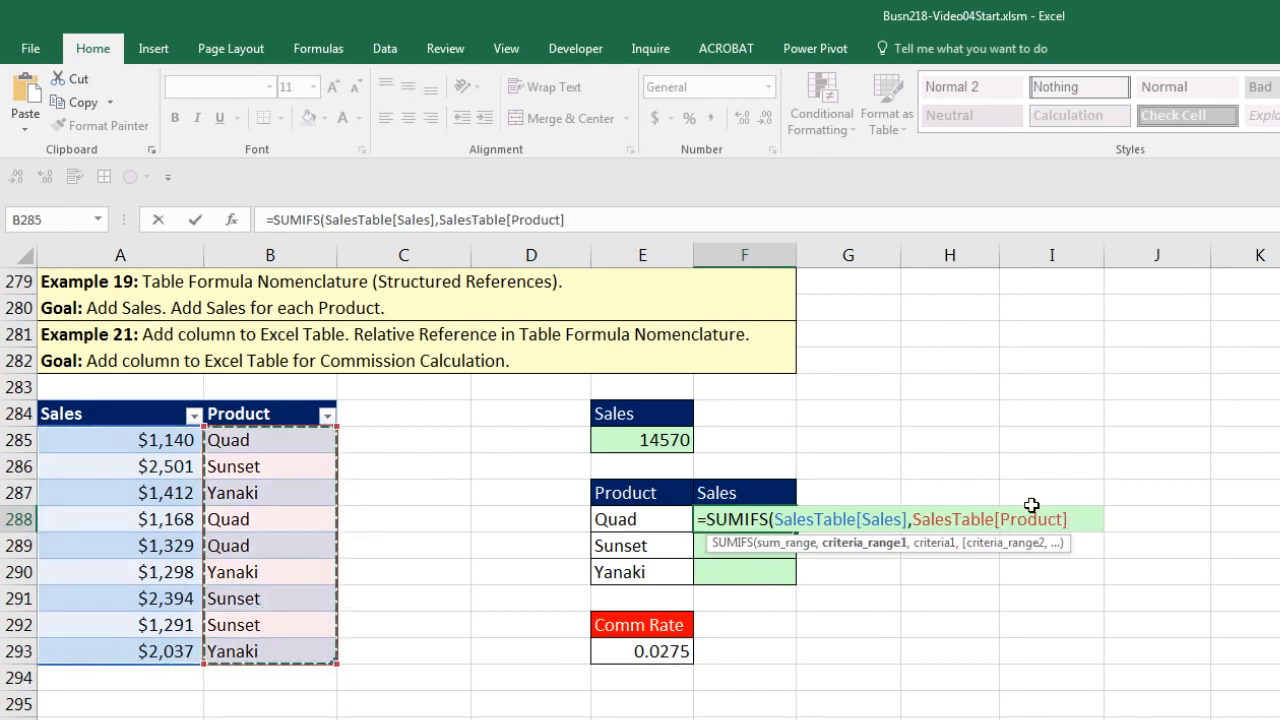
{"action": "type", "text": ","}
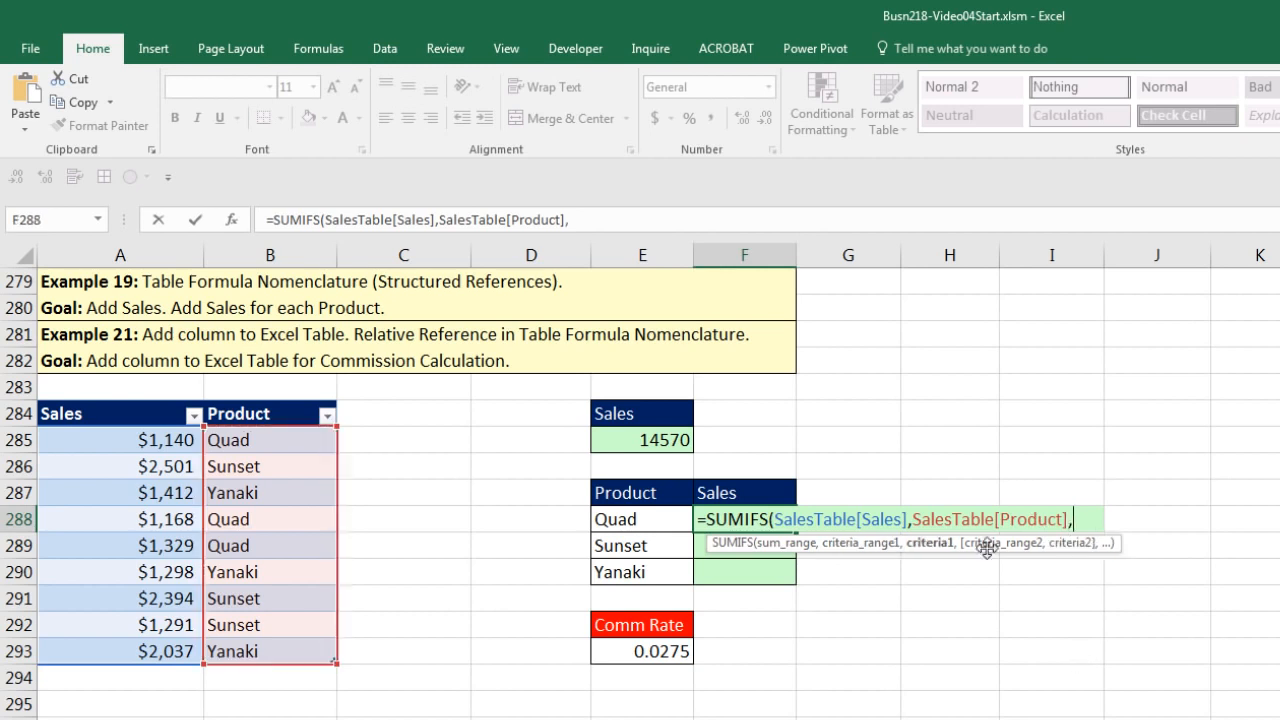
{"action": "left_click", "coordinate": [660, 519]}
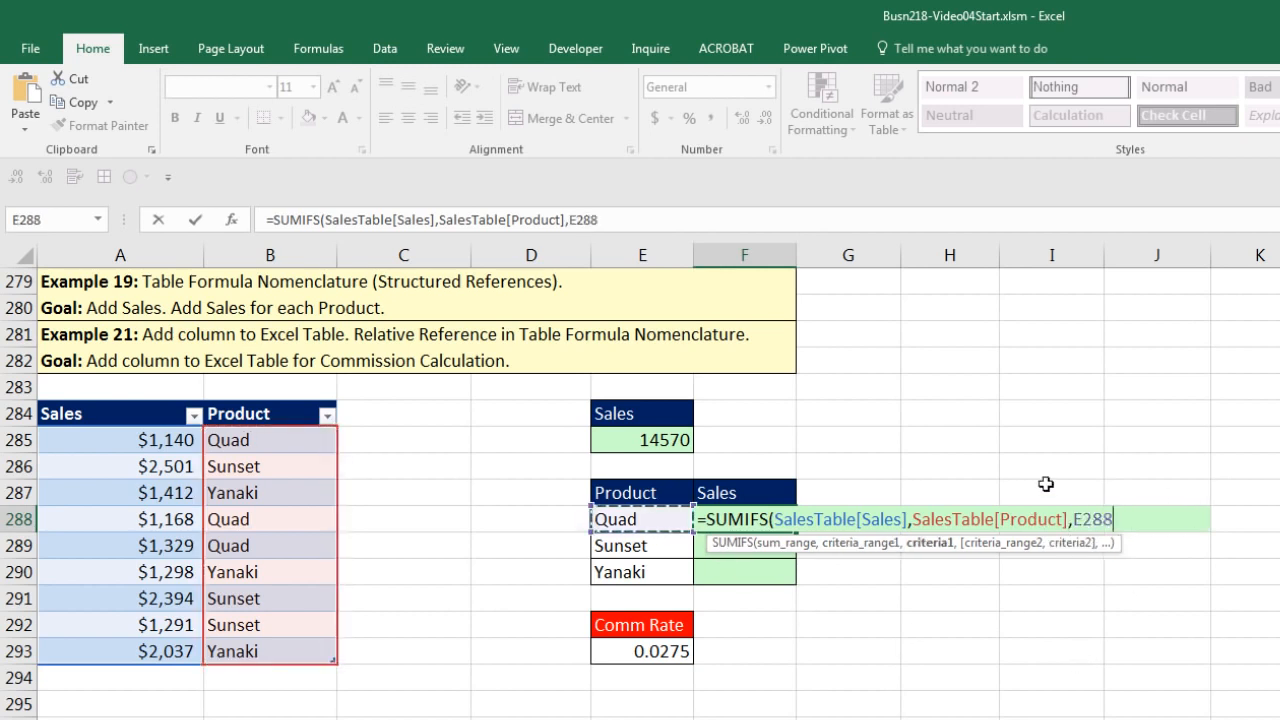
{"action": "type", "text": ")"}
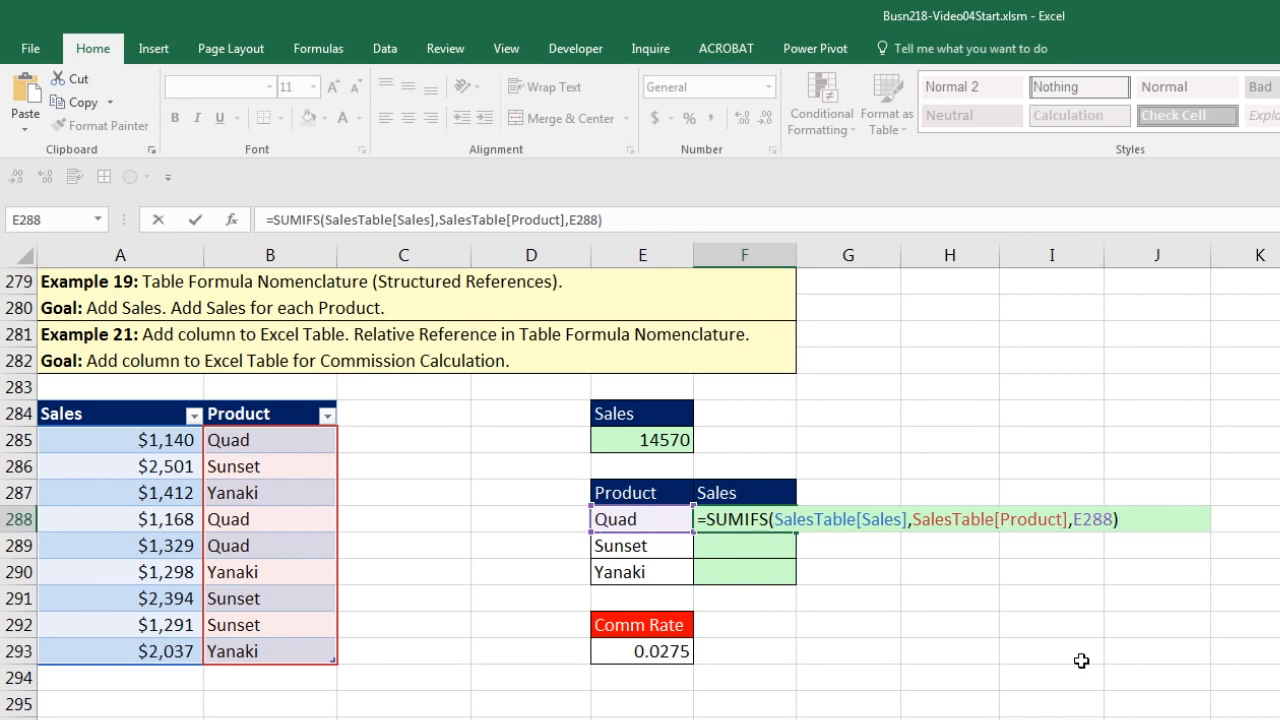
{"action": "key", "text": "ctrl+Return"}
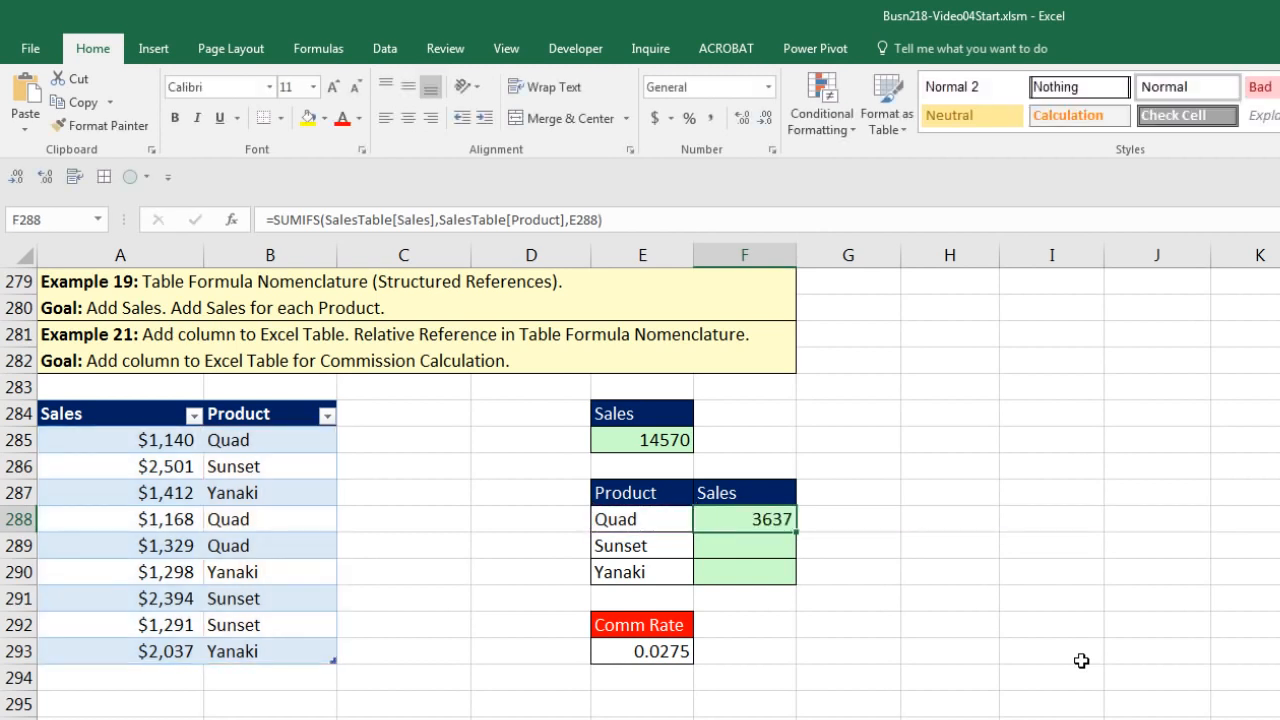
- Copy the SUMIFS formula from F288 down through F290 and check the references in the last cell
{"action": "double_click", "coordinate": [797, 534]}
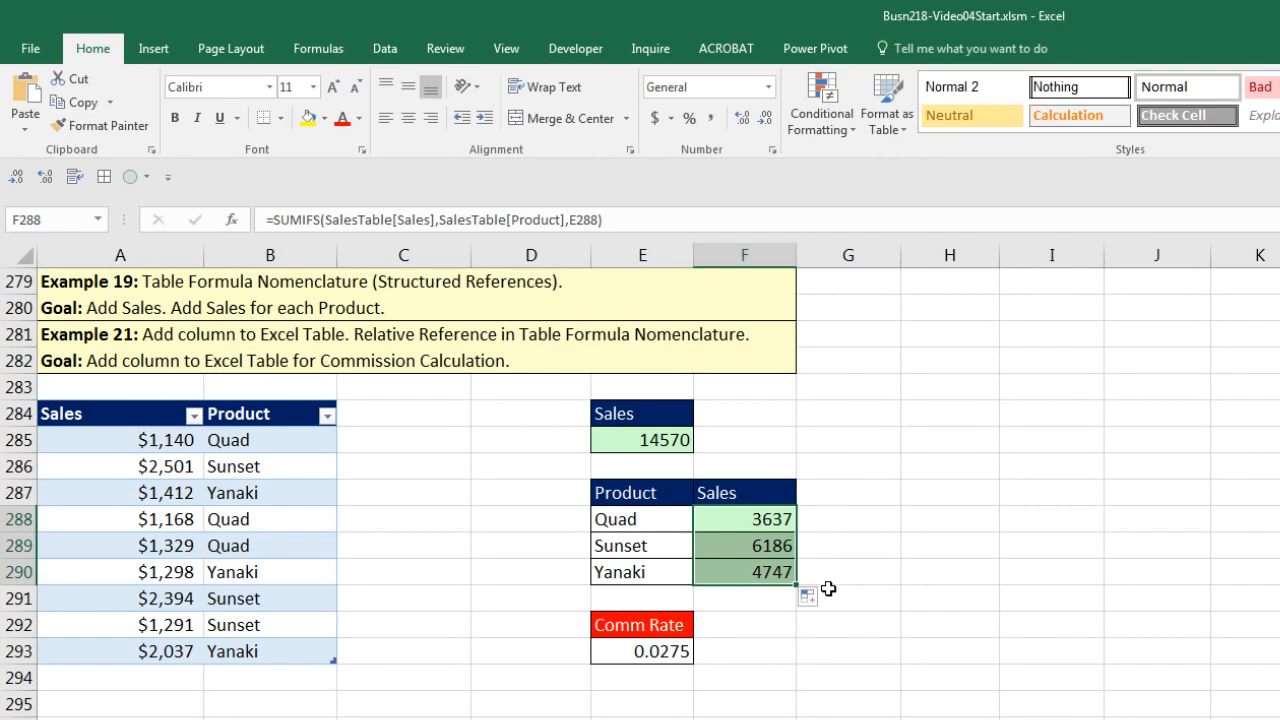
{"action": "left_click", "coordinate": [766, 575]}
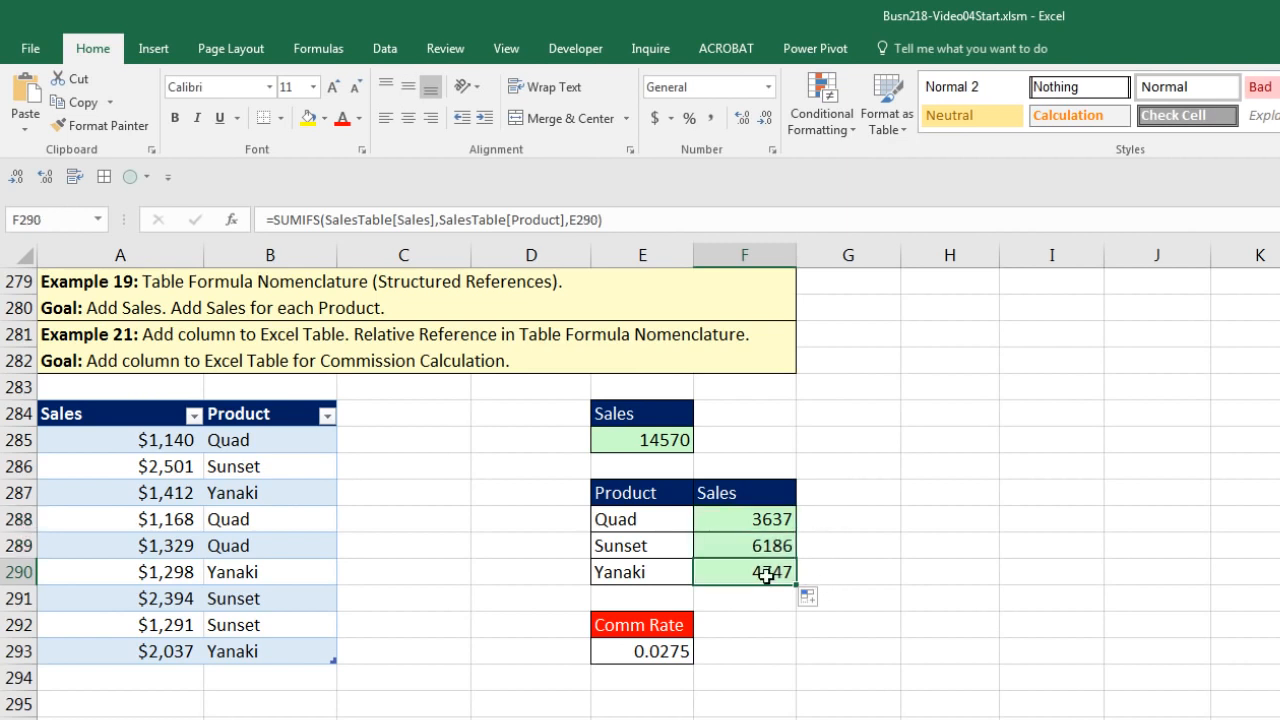
{"action": "key", "text": "F2"}
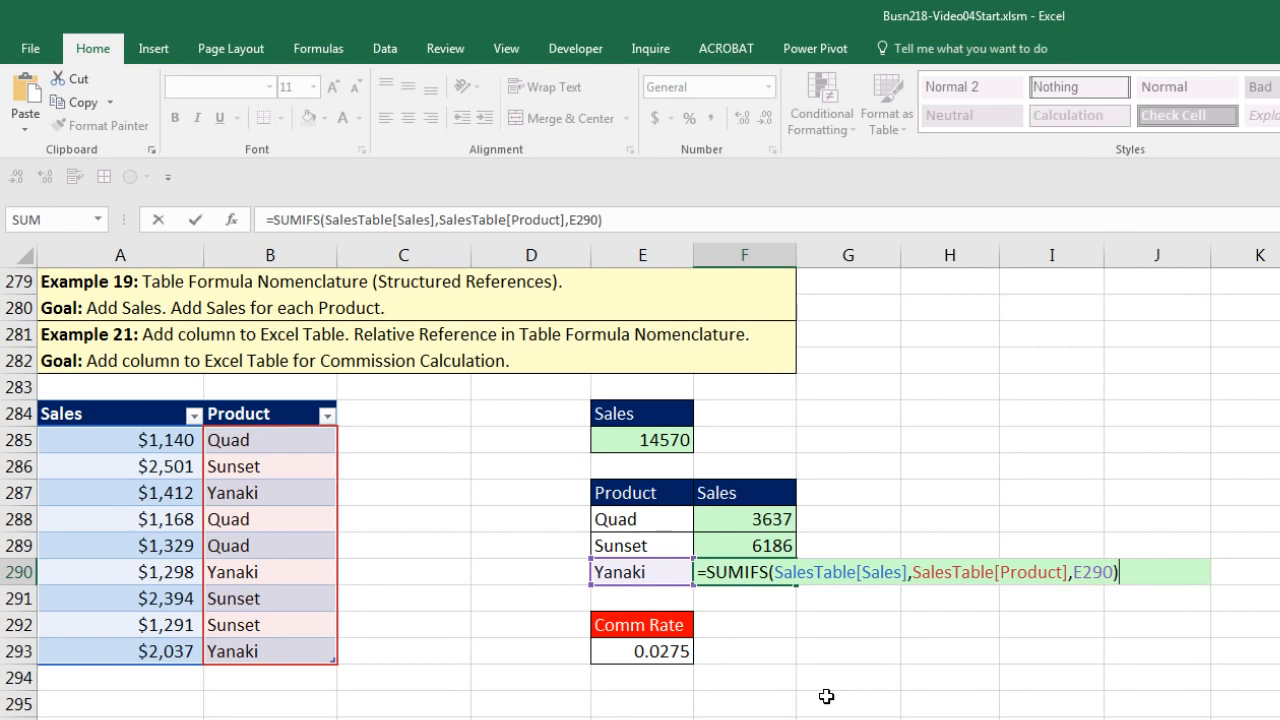
{"action": "key", "text": "Return"}
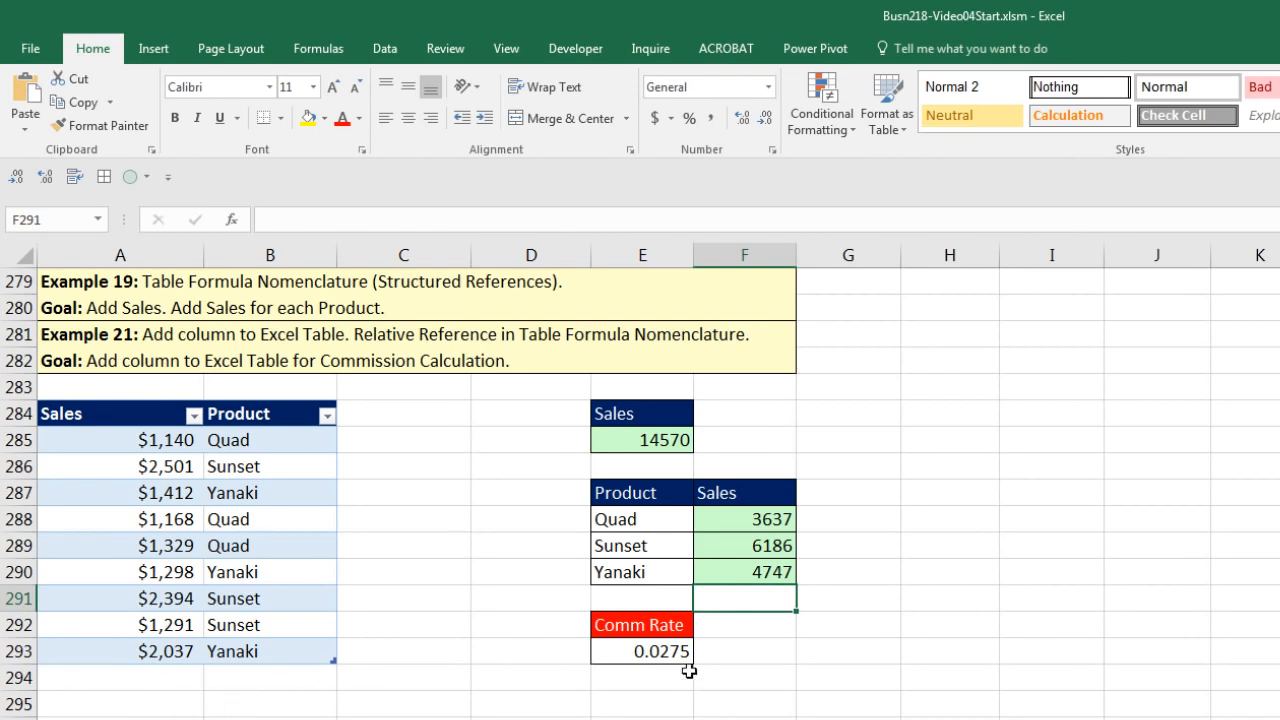
- Add a Comm ($) column to SalesTable by entering the header in C284, directly beside the Product column
{"action": "left_click", "coordinate": [397, 416]}
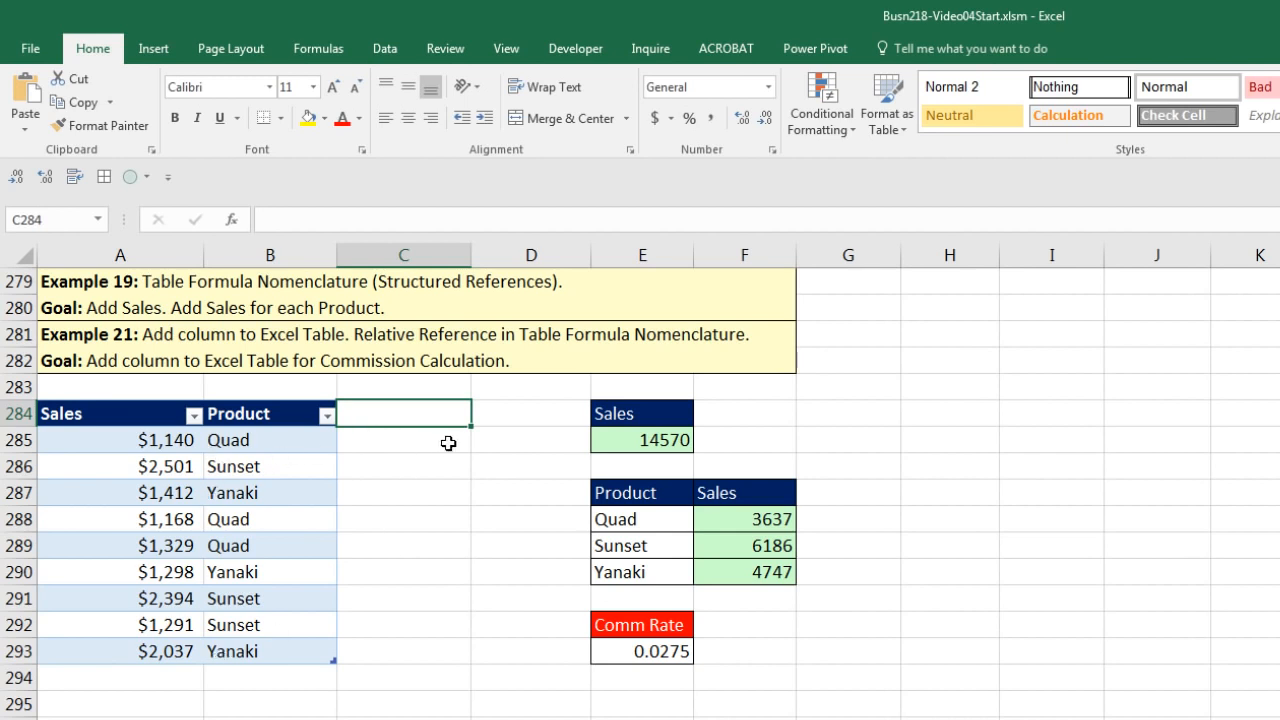
{"action": "type", "text": "Comm ($)"}
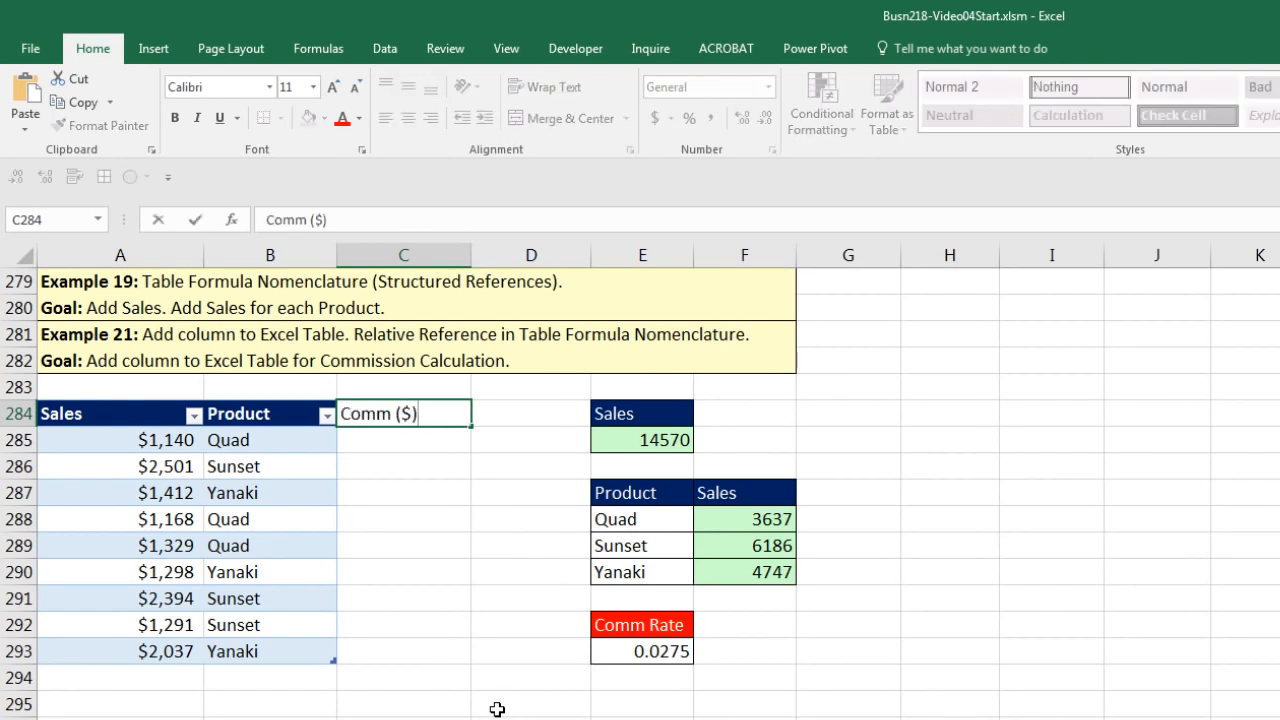
{"action": "key", "text": "Return"}
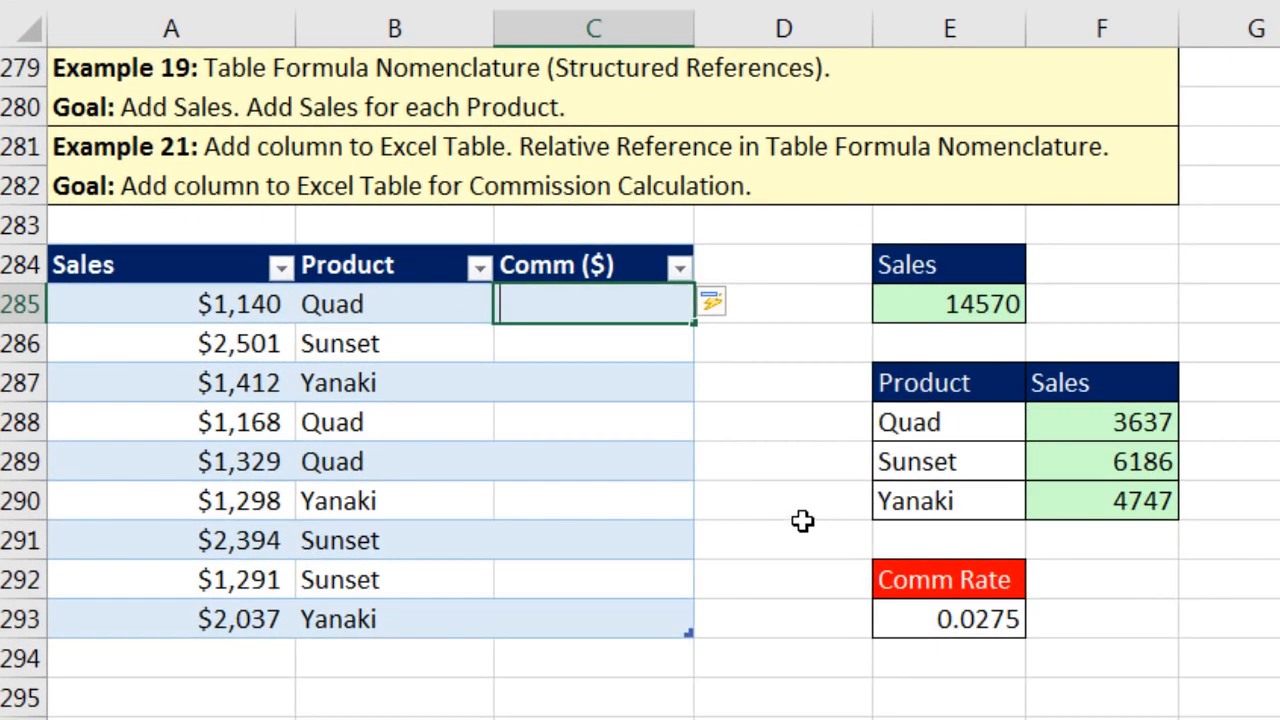
{"action": "type", "text": "="}
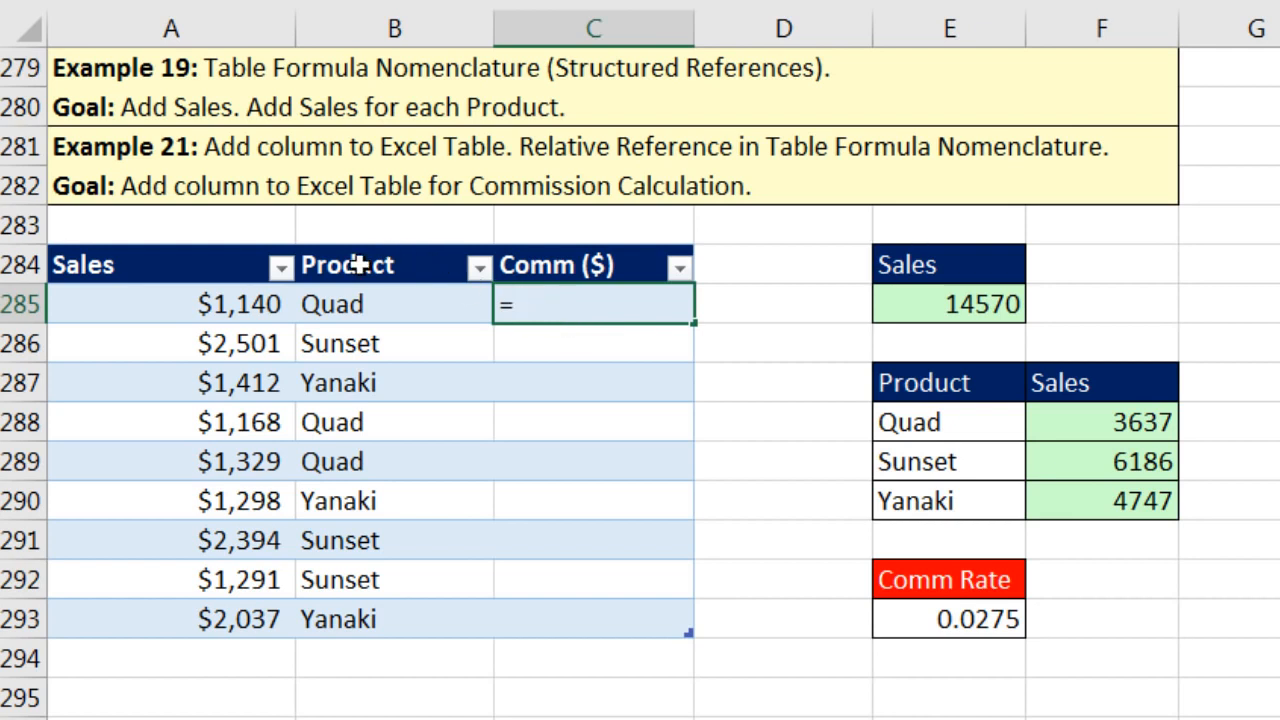
{"action": "left_click", "coordinate": [201, 310]}
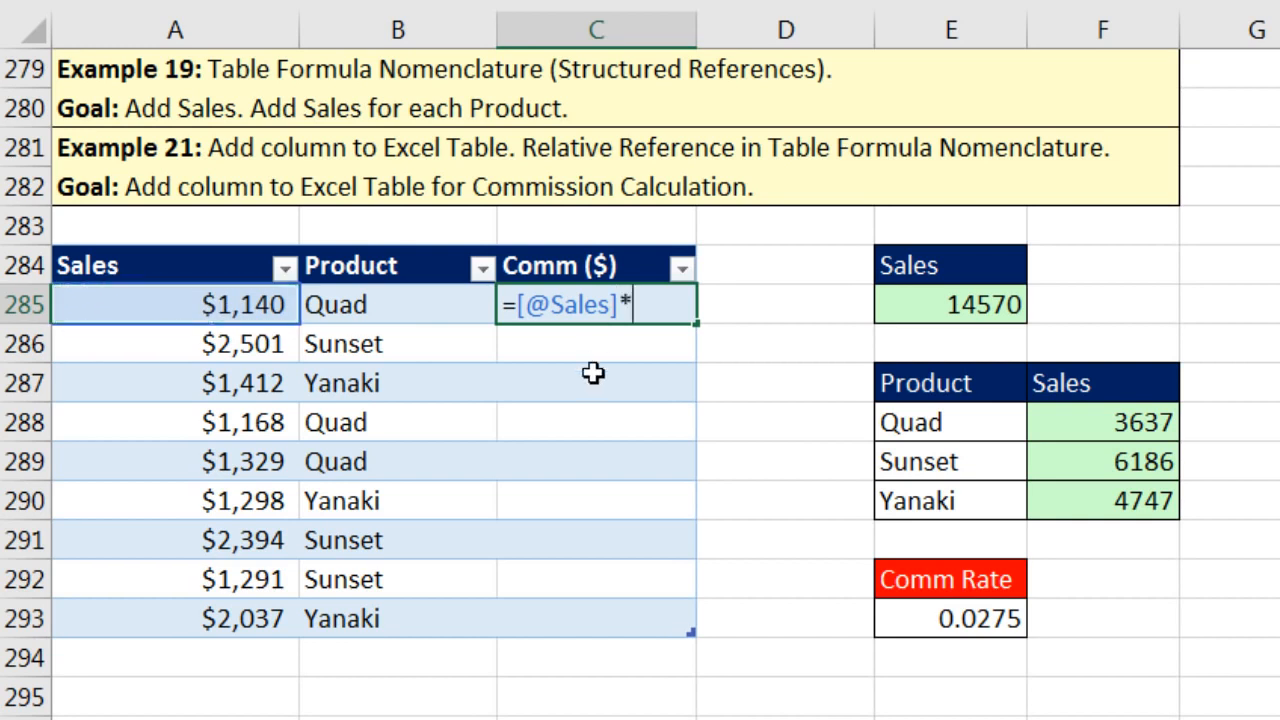
{"action": "left_click", "coordinate": [940, 621]}
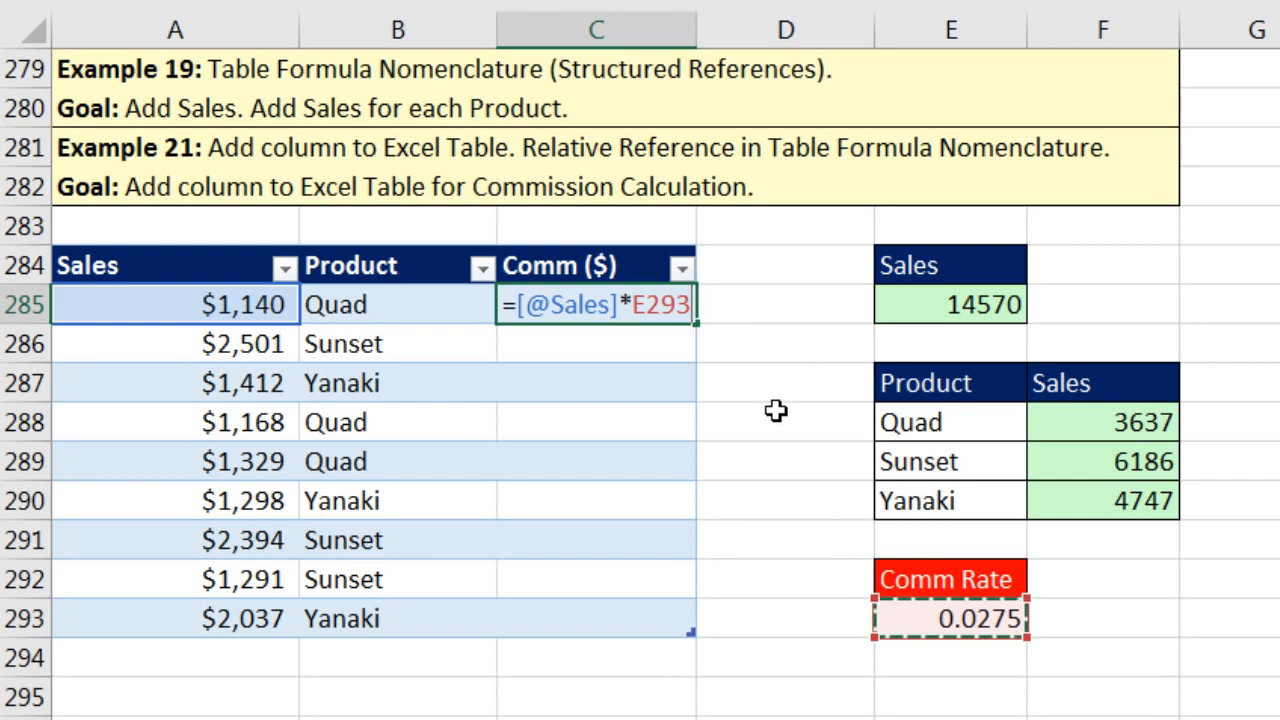
{"action": "key", "text": "F4"}
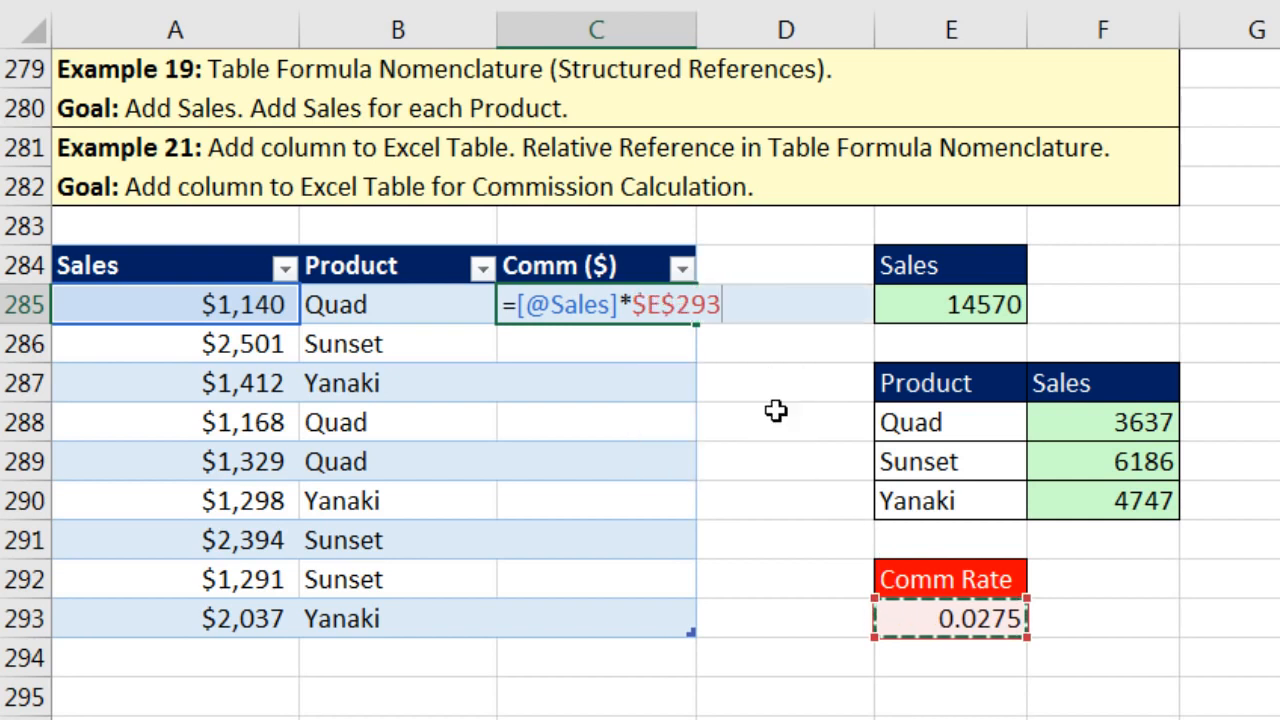
{"action": "key", "text": "Return"}
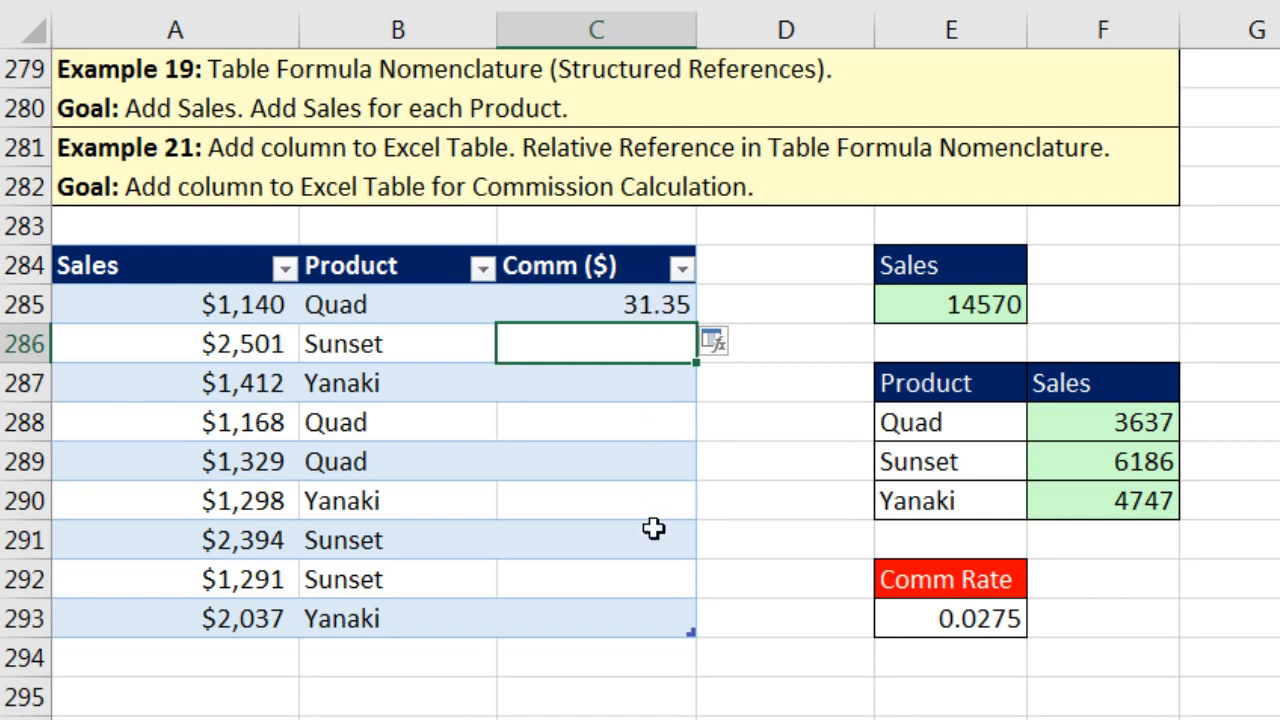
{"action": "left_click", "coordinate": [740, 344]}
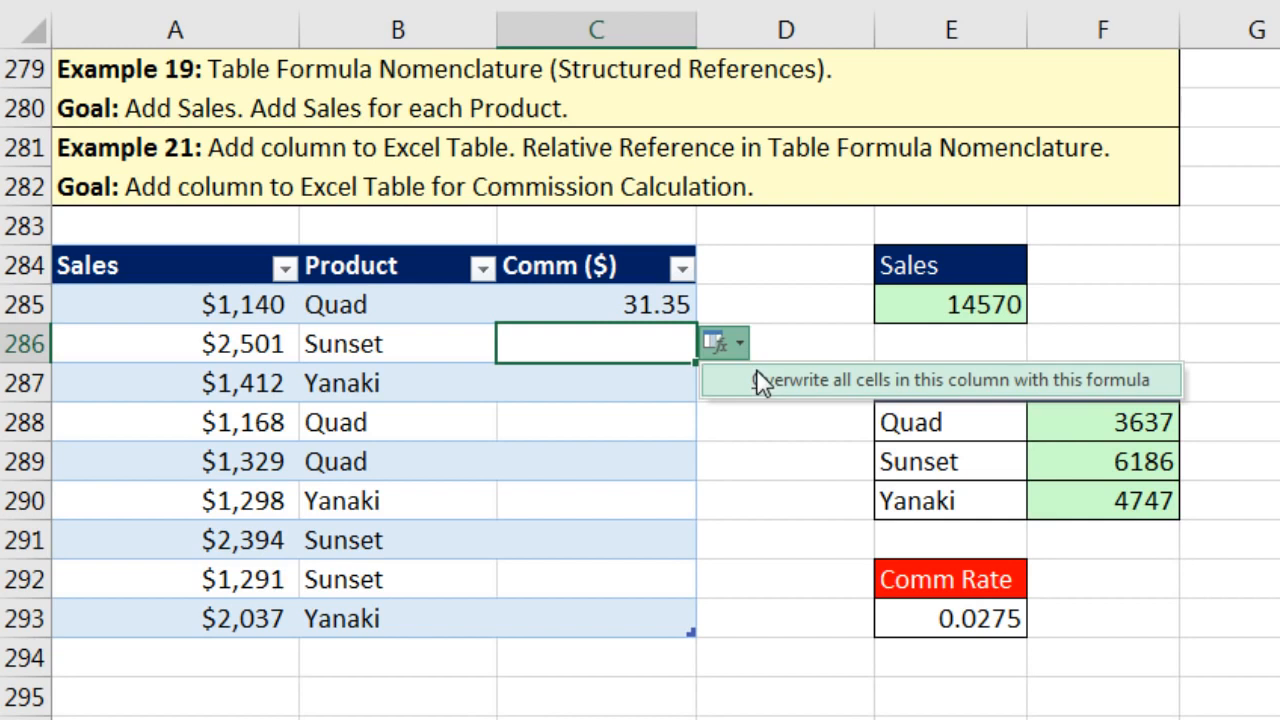
{"action": "left_click", "coordinate": [757, 372]}
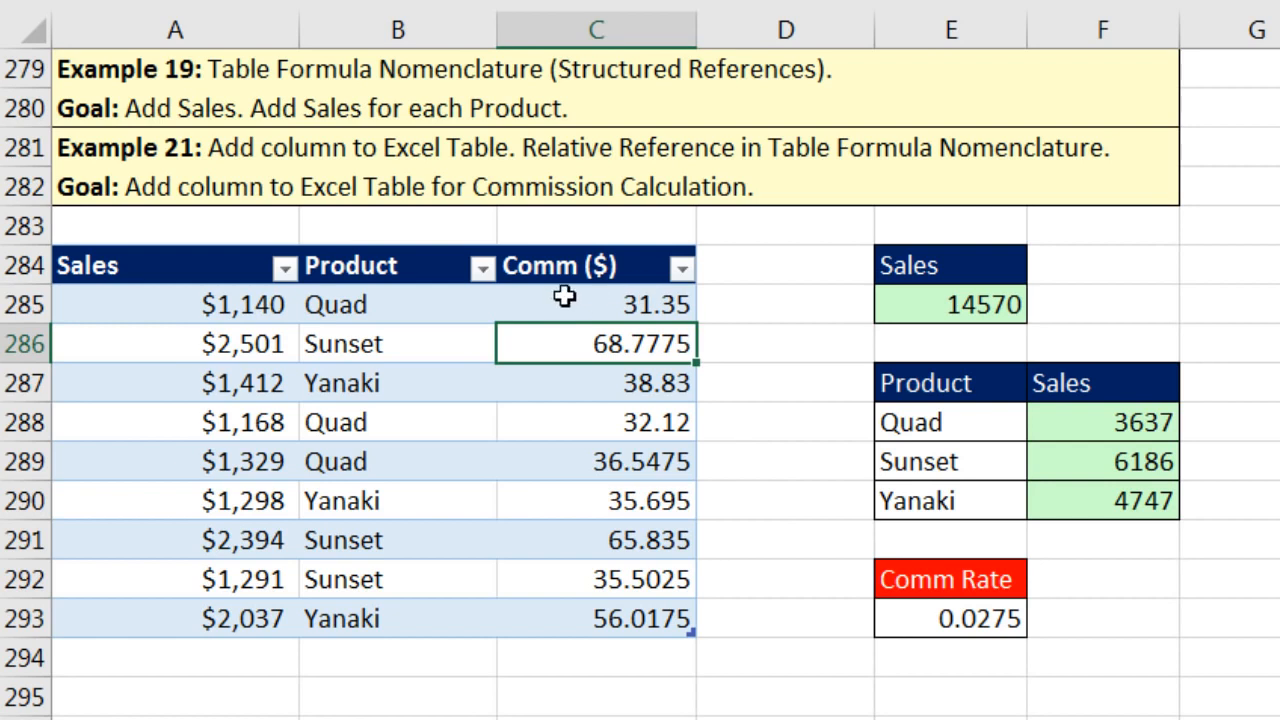
- Check the cell references of the commission formula in C293, the last row of the table
{"action": "left_click", "coordinate": [607, 620]}
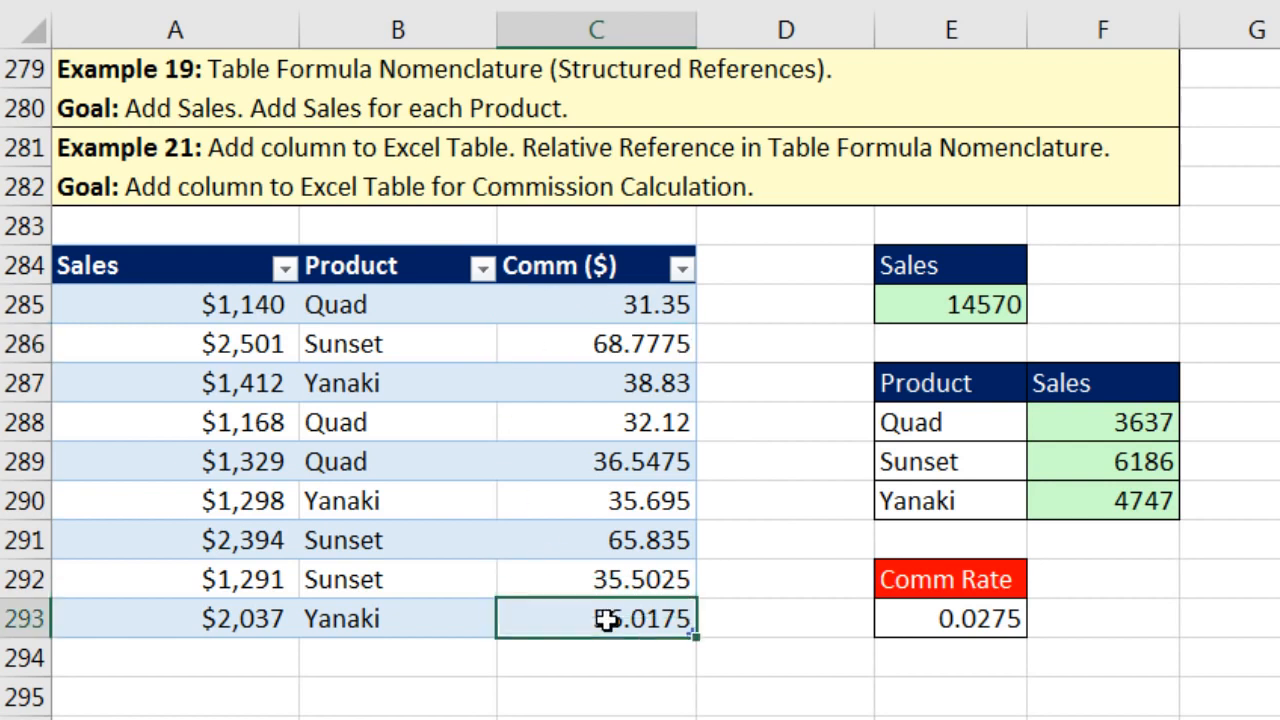
{"action": "key", "text": "F2"}
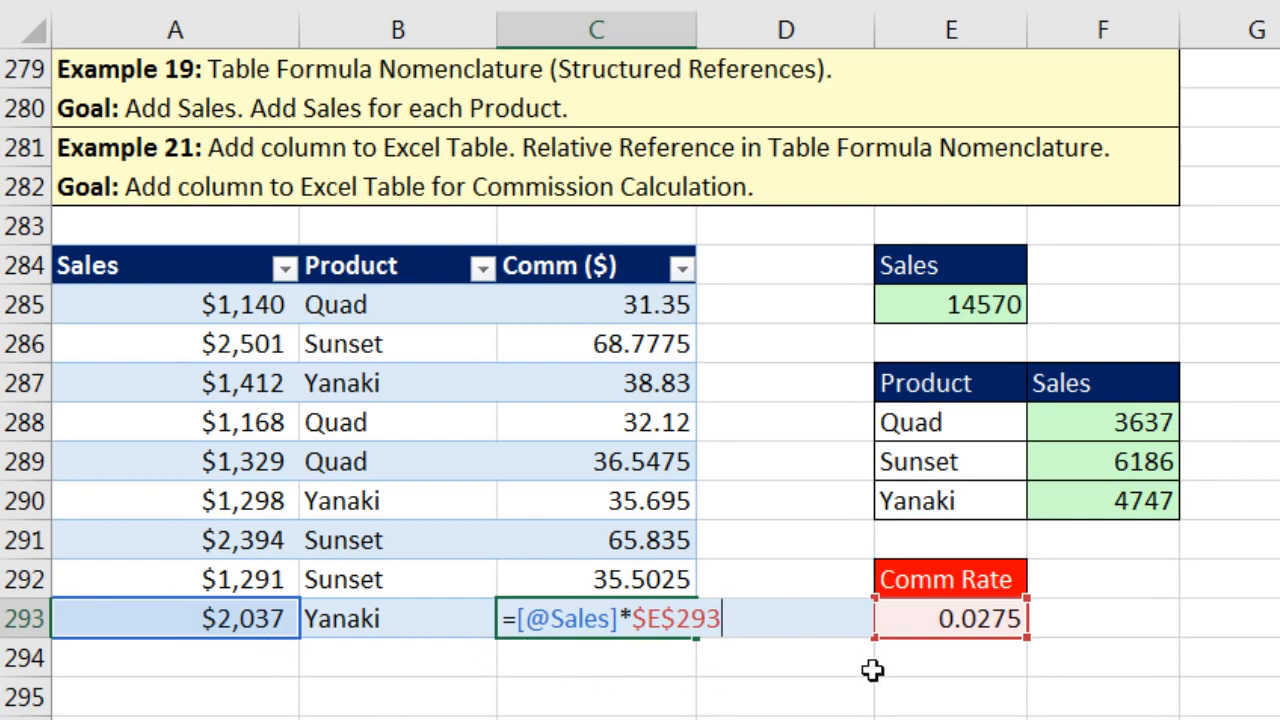
{"action": "key", "text": "Return"}
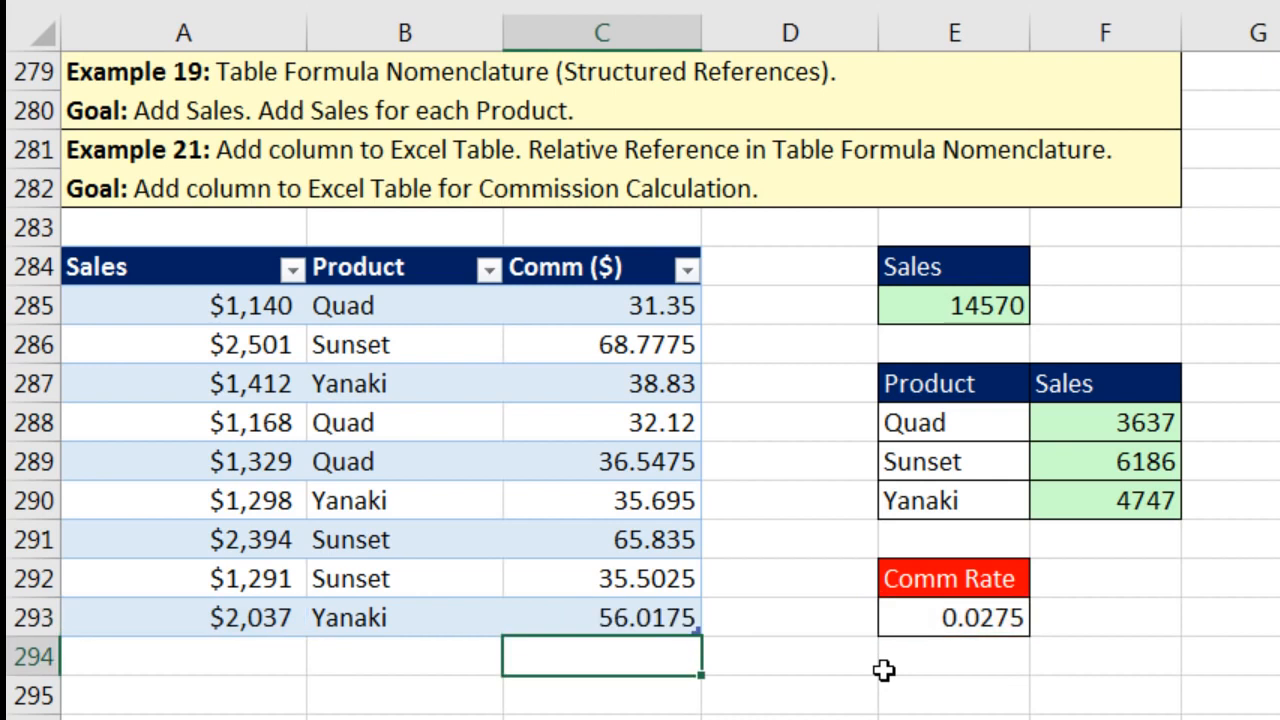
{"action": "double_click", "coordinate": [608, 310]}
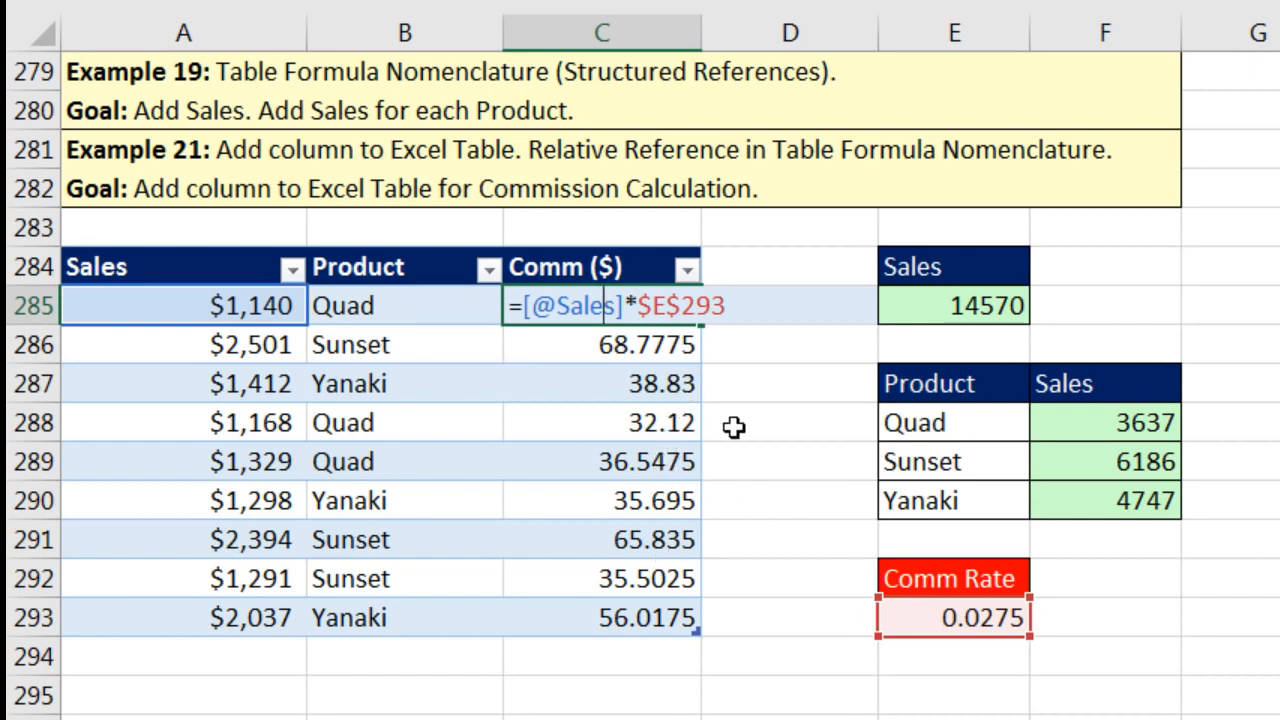
{"action": "left_click", "coordinate": [524, 309]}
{"action": "type", "text": "roun"}
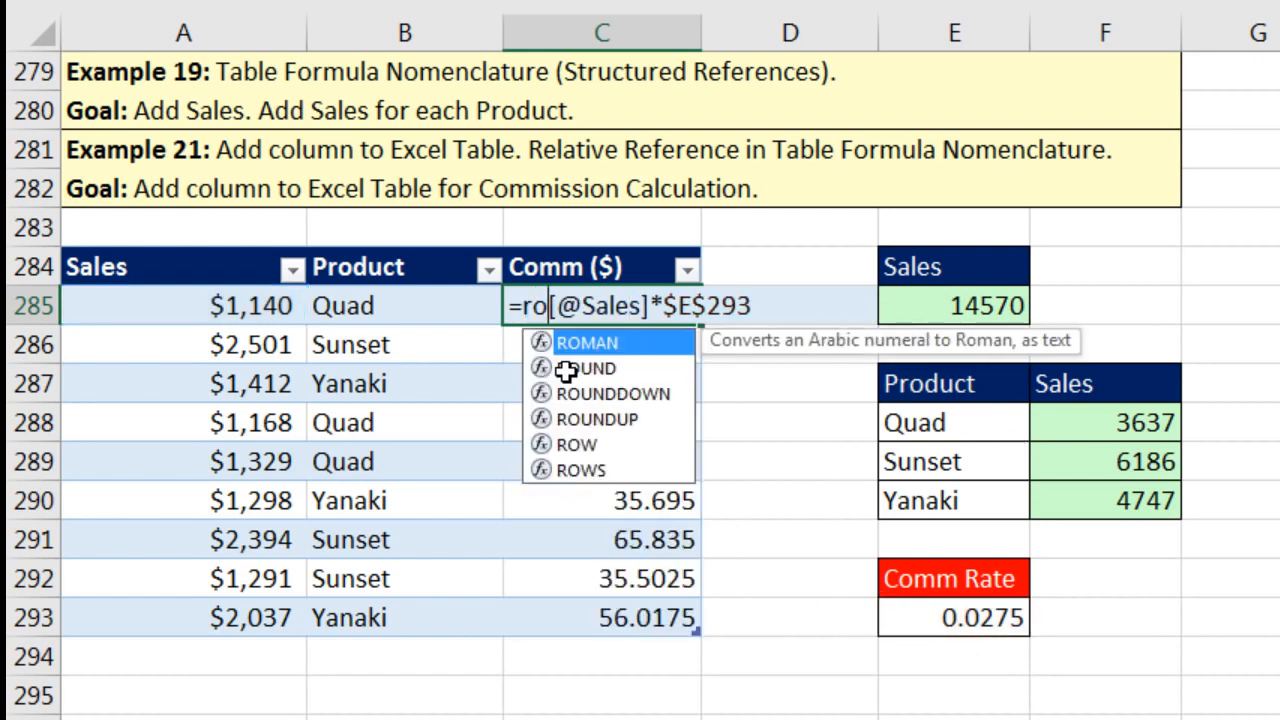
{"action": "key", "text": "Tab"}
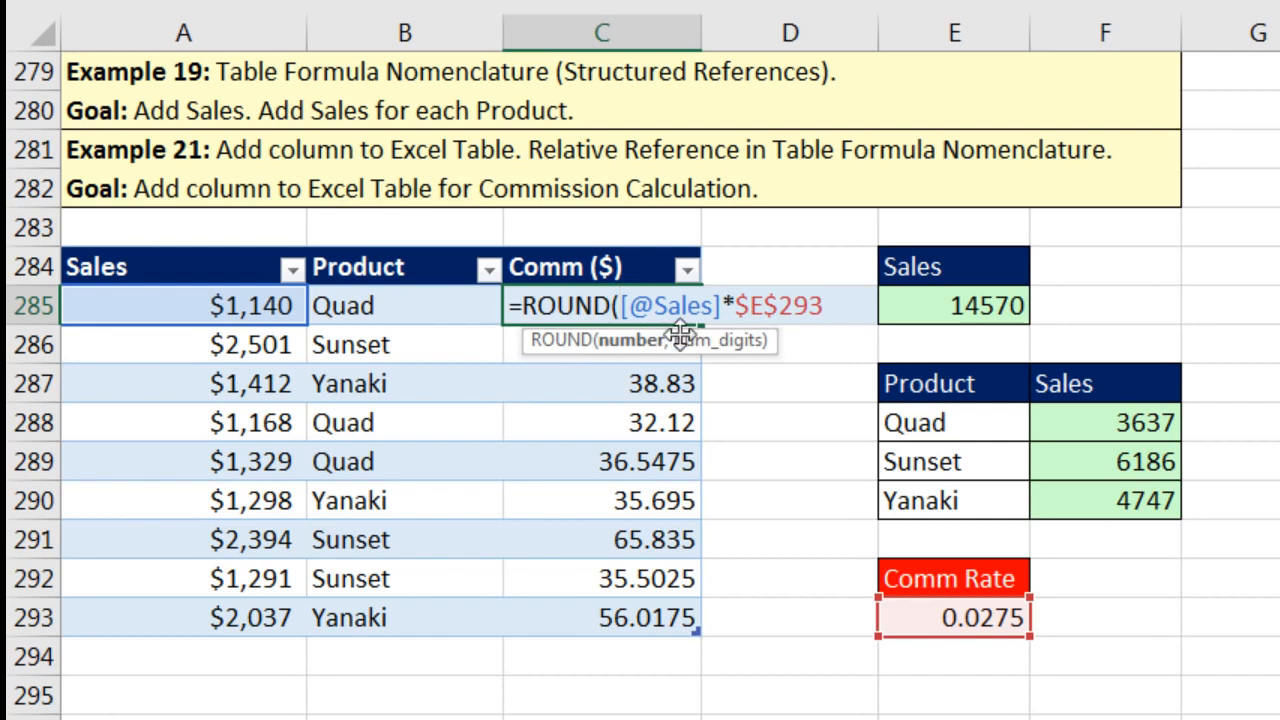
{"action": "key", "text": "shift+End"}
{"action": "left_click", "coordinate": [845, 305]}
{"action": "type", "text": ","}
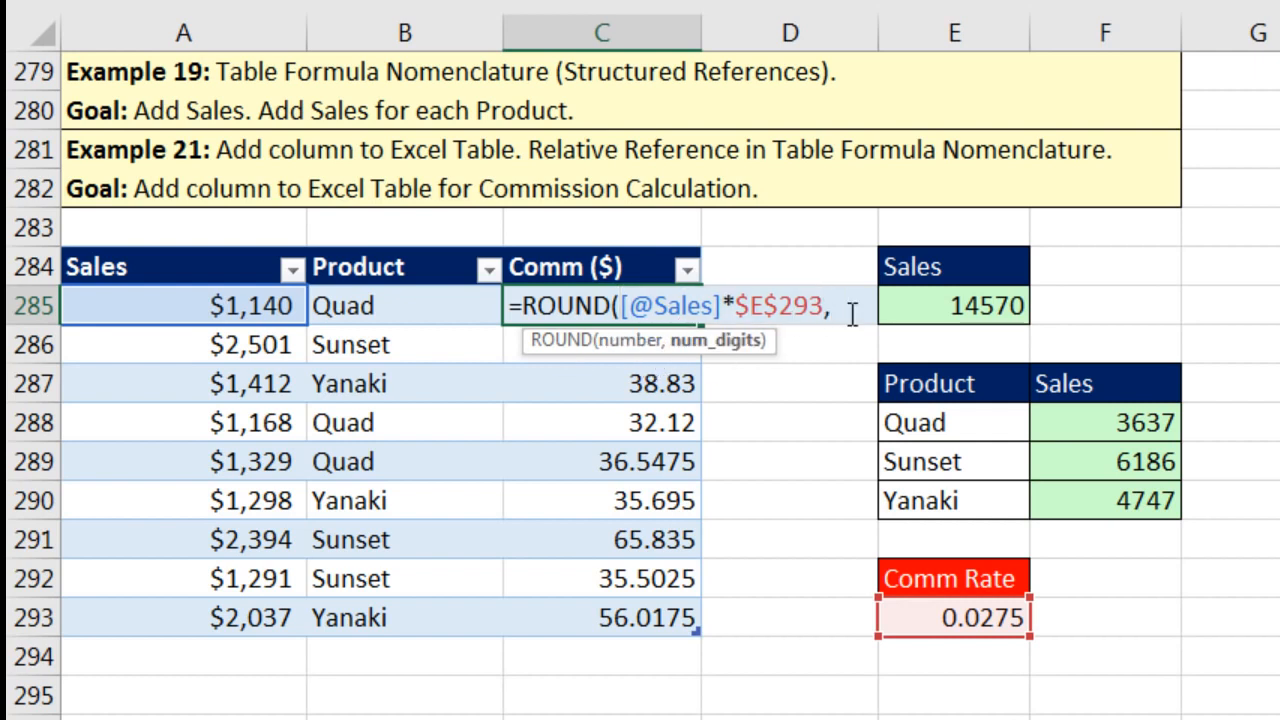
{"action": "type", "text": "2)"}
{"action": "key", "text": "ctrl+Return"}
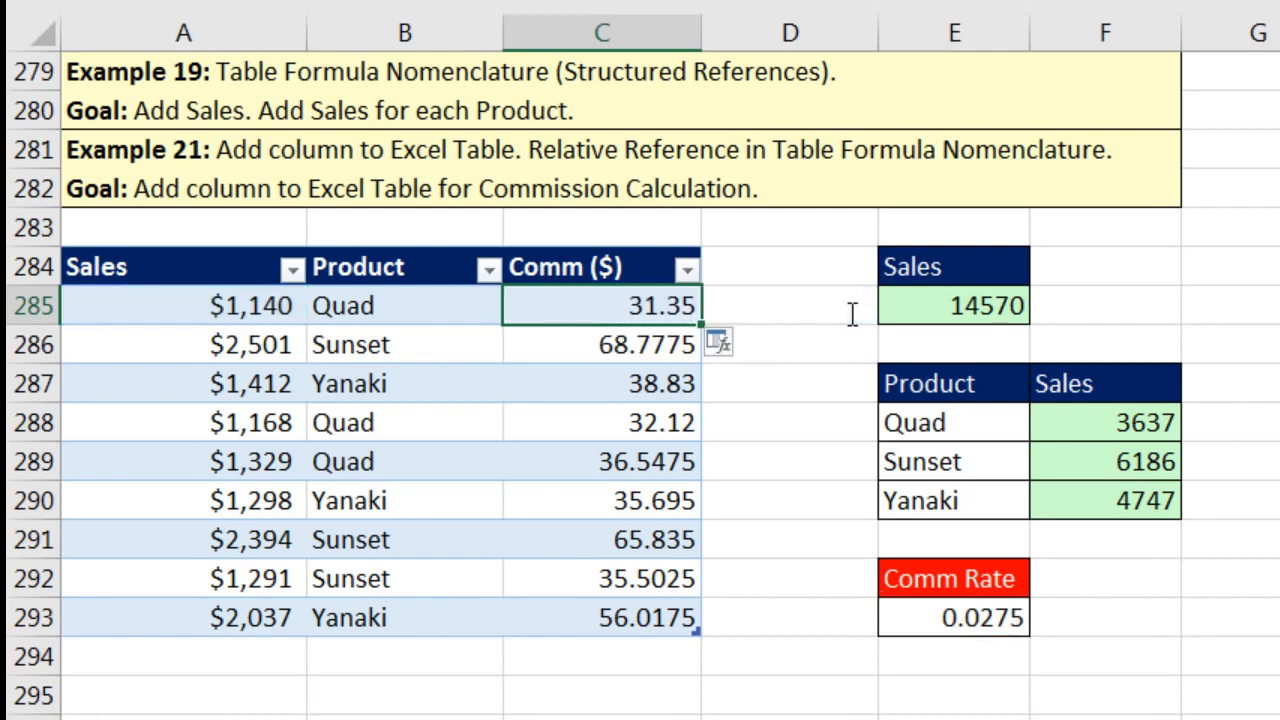
{"action": "double_click", "coordinate": [701, 322]}
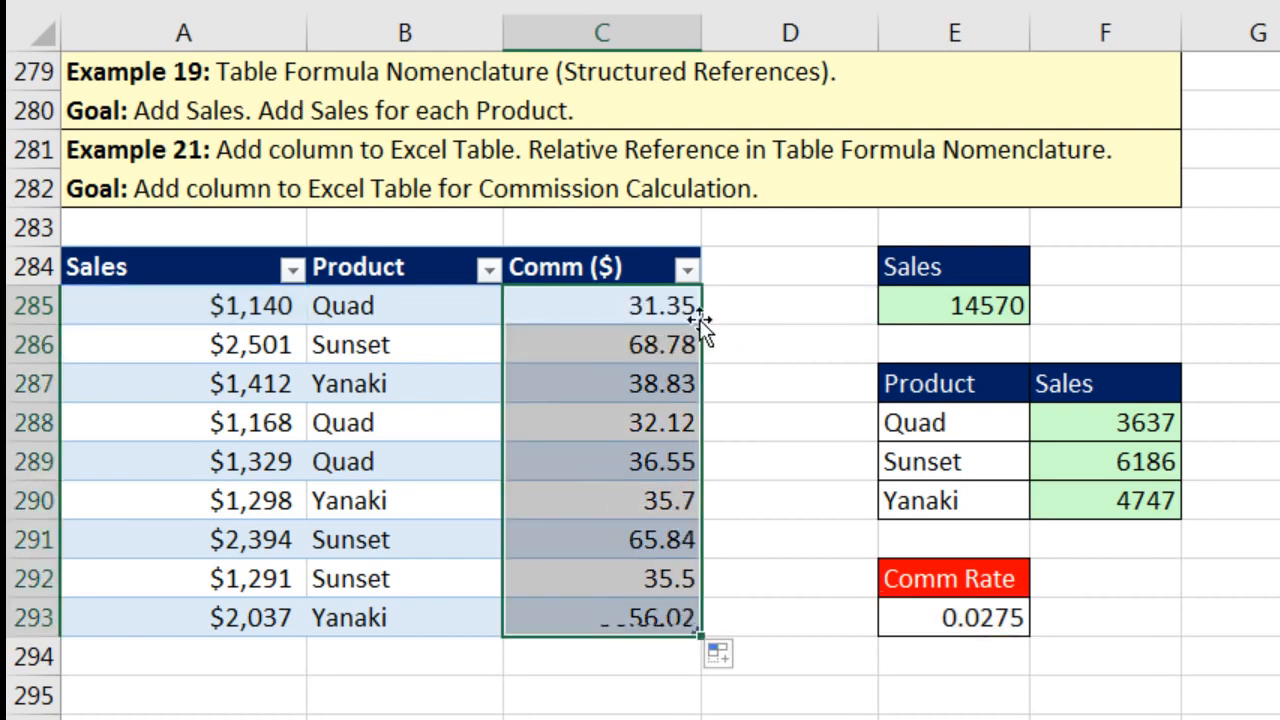
- Check the rounded commission formula in C293, leaving its contents as they are
{"action": "left_click", "coordinate": [666, 621]}
{"action": "double_click", "coordinate": [666, 621]}
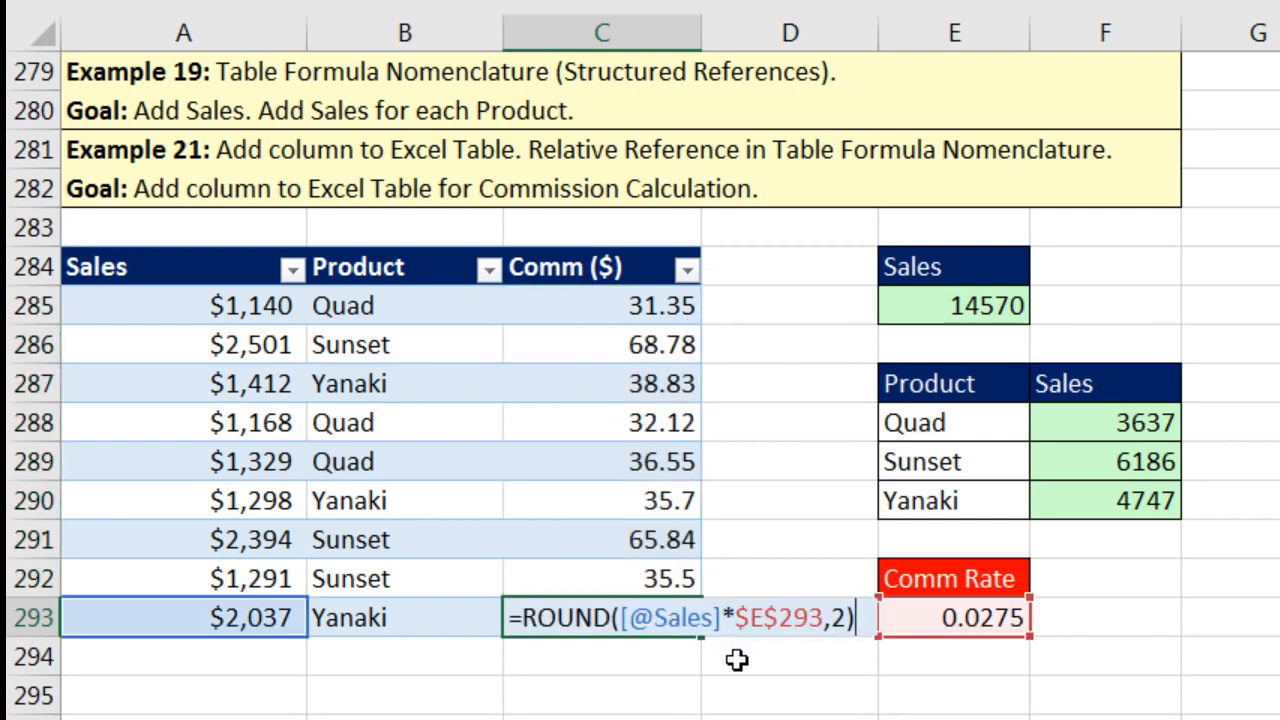
{"action": "key", "text": "Return"}
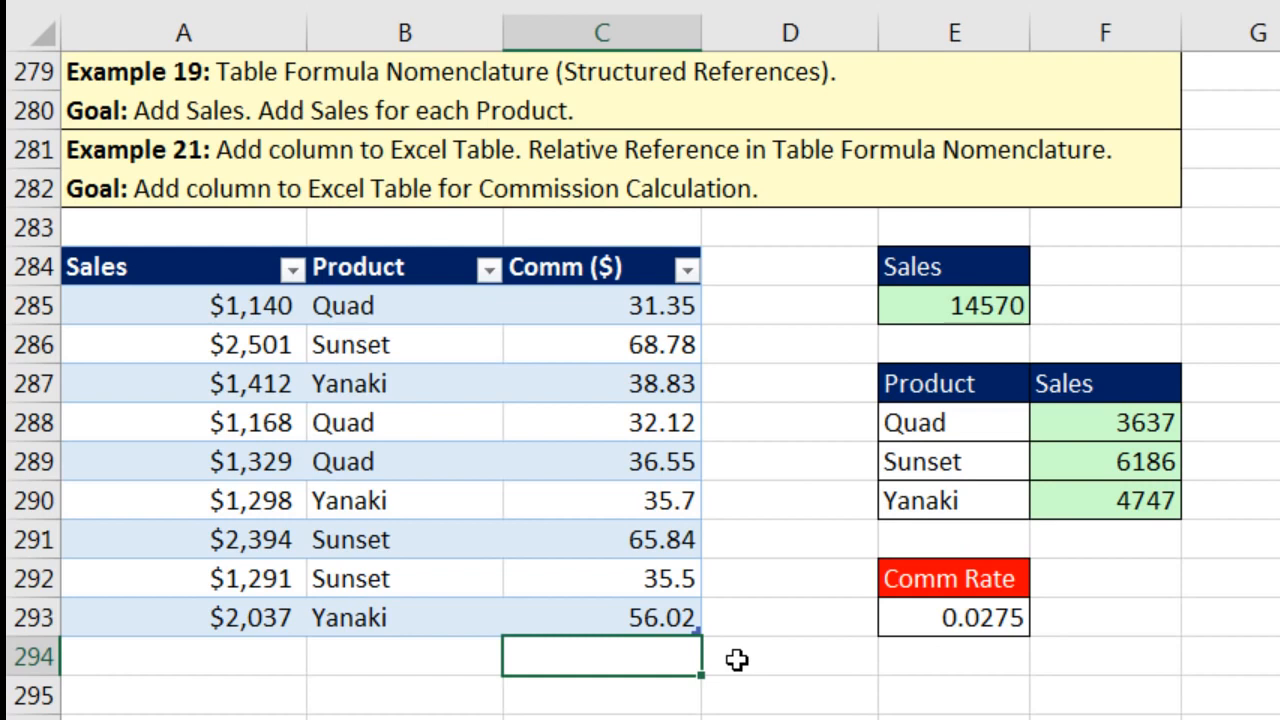
- Examine the Example 22 defects table and the Total Defects cells for the monthly sums, starting at F303
{"action": "scroll", "coordinate": [737, 659], "scroll_direction": "down", "scroll_amount": 6}
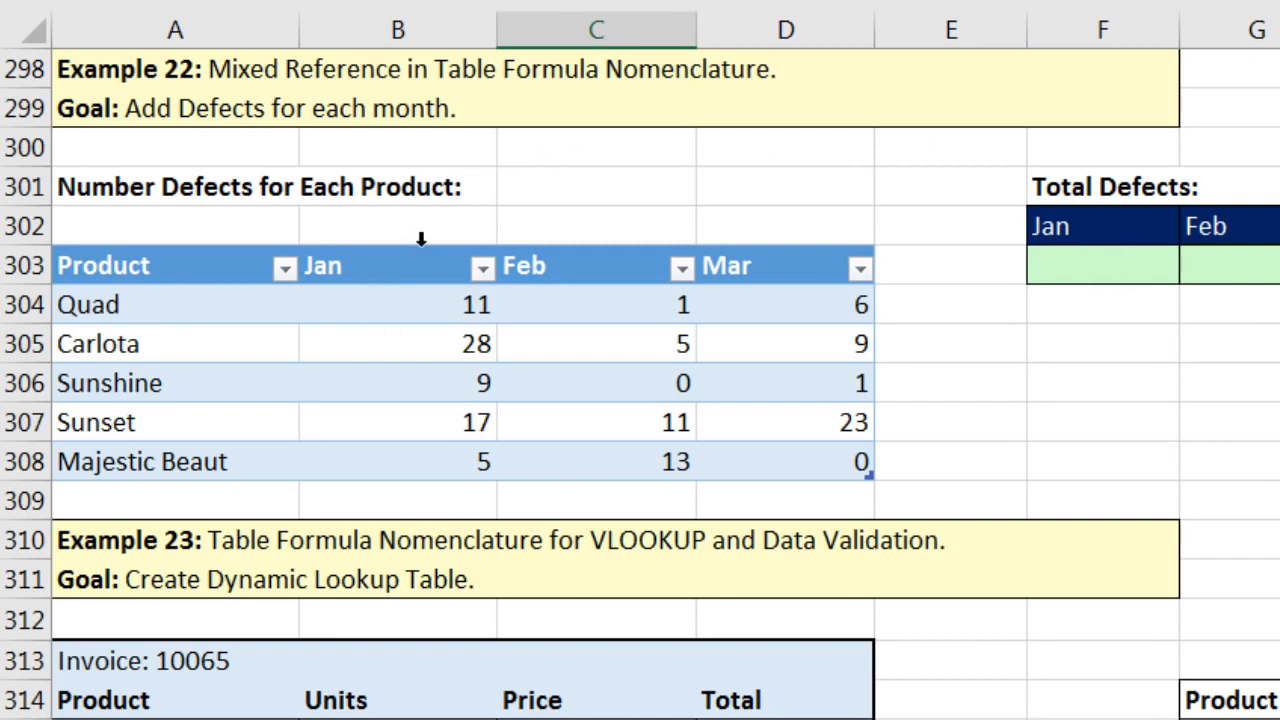
{"action": "left_click", "coordinate": [1081, 268]}
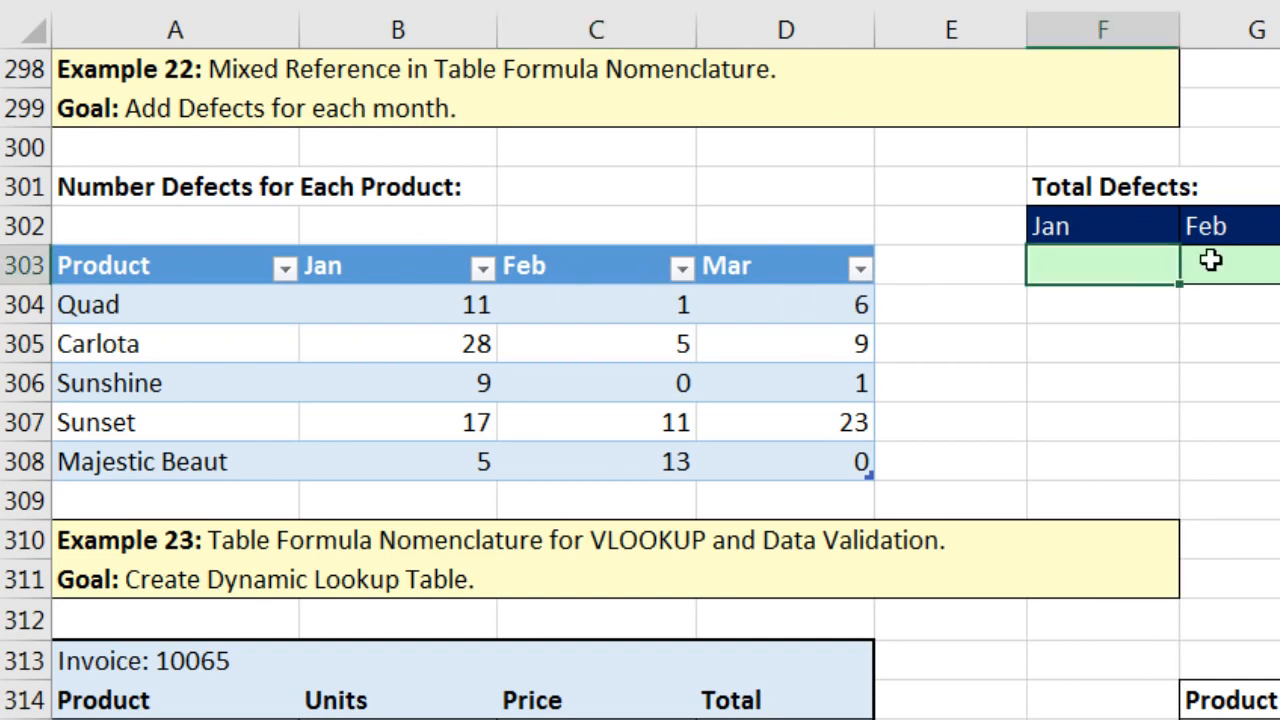
{"action": "left_click", "coordinate": [1232, 261]}
{"action": "left_click", "coordinate": [1279, 262]}
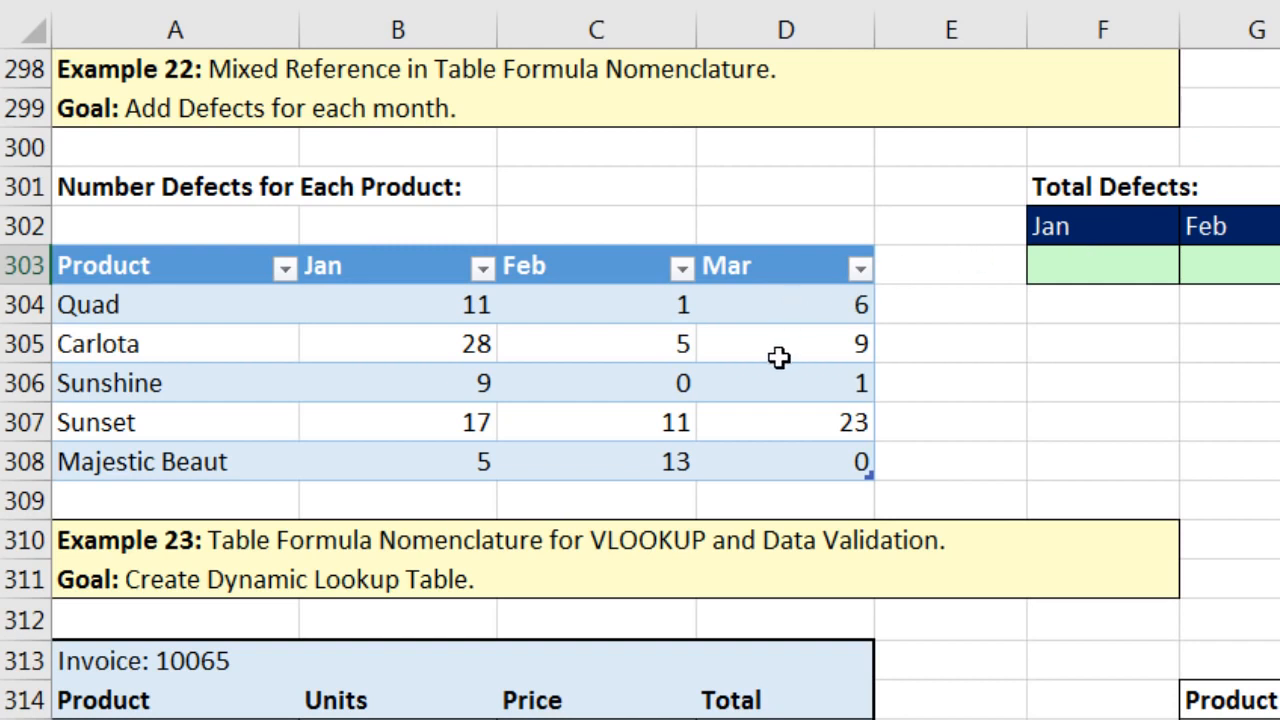
{"action": "left_click", "coordinate": [1103, 260]}
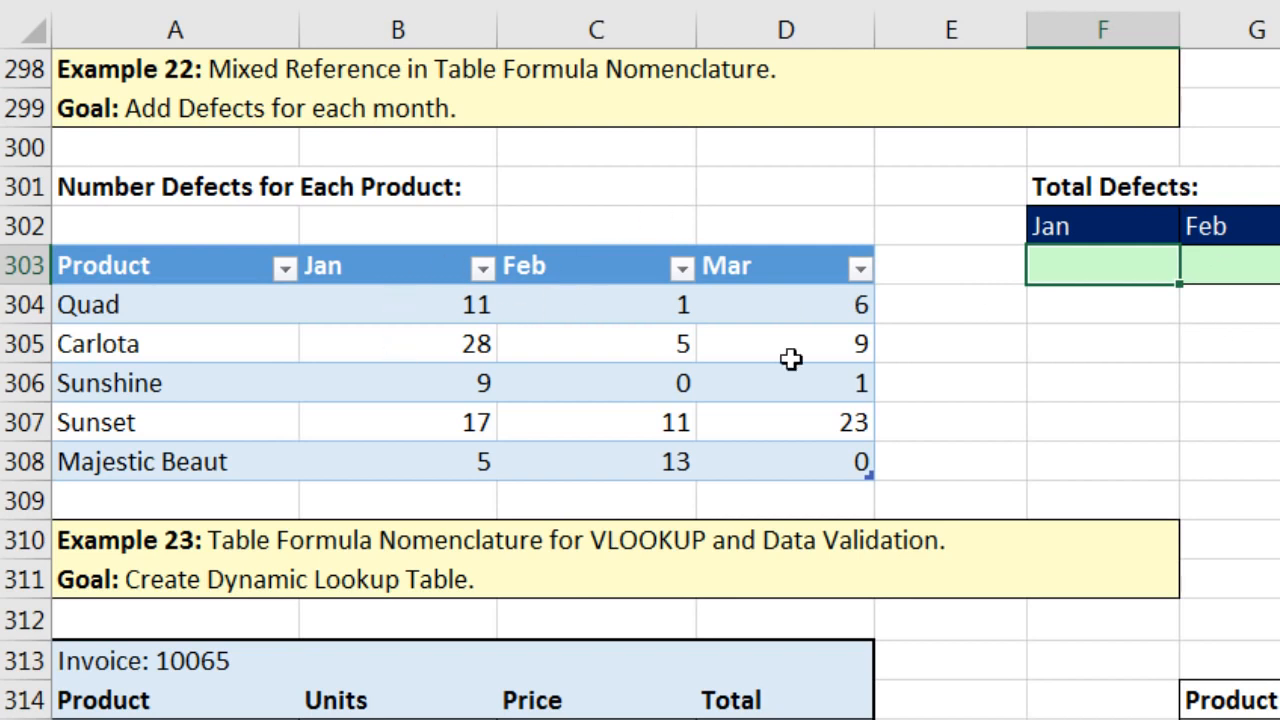
- Review the structured references in the product SUMIFS formulas from F288 through F290
{"action": "scroll", "coordinate": [855, 393], "scroll_direction": "up", "scroll_amount": 4}
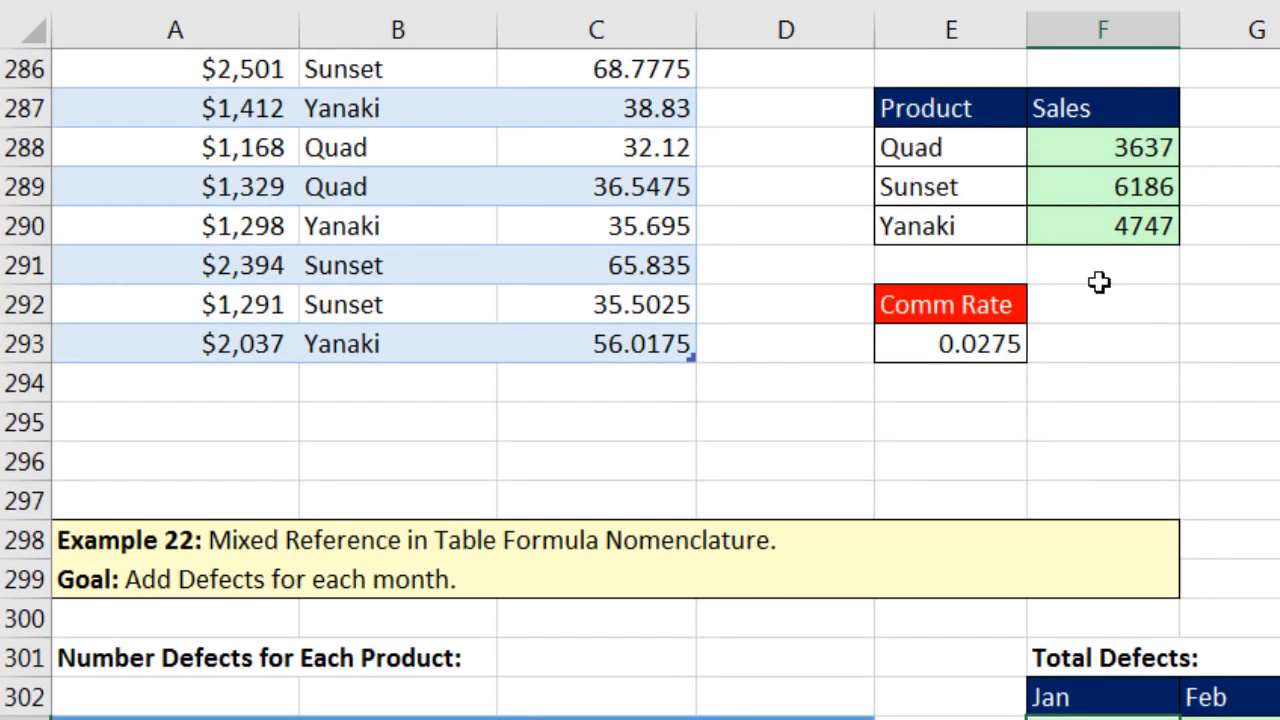
{"action": "double_click", "coordinate": [1120, 147]}
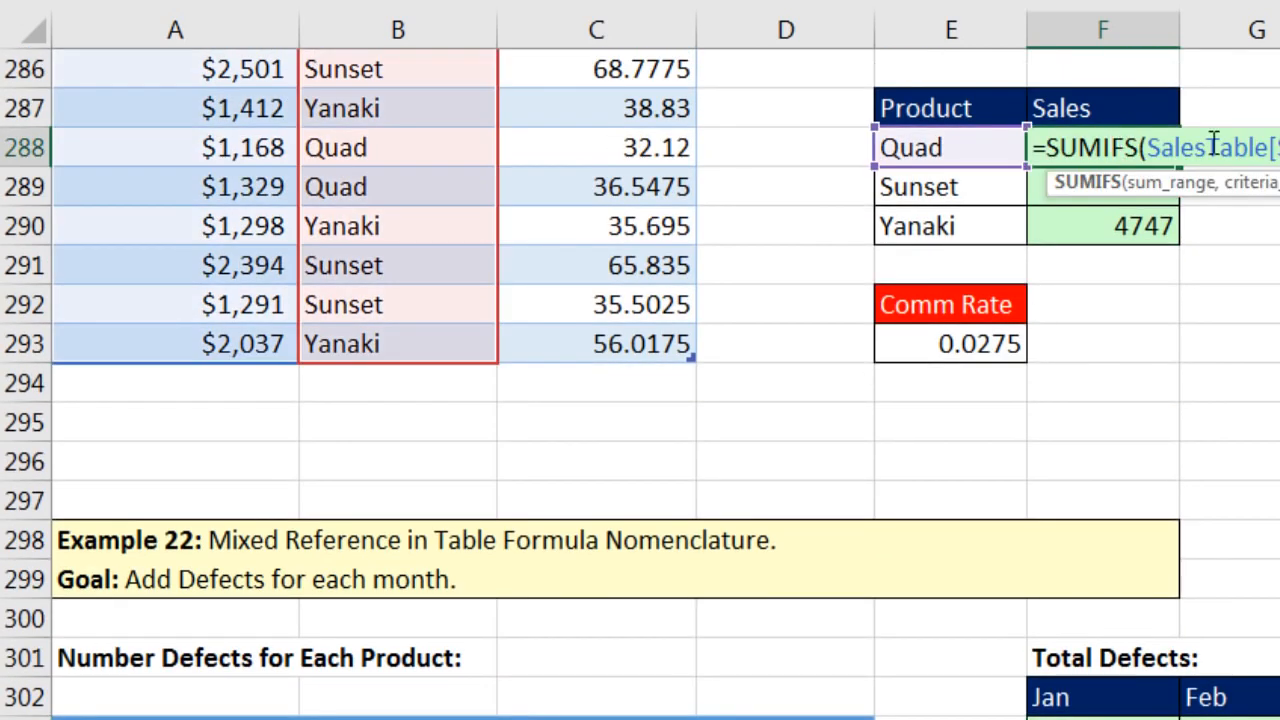
{"action": "left_click", "coordinate": [1086, 180]}
{"action": "double_click", "coordinate": [1085, 183]}
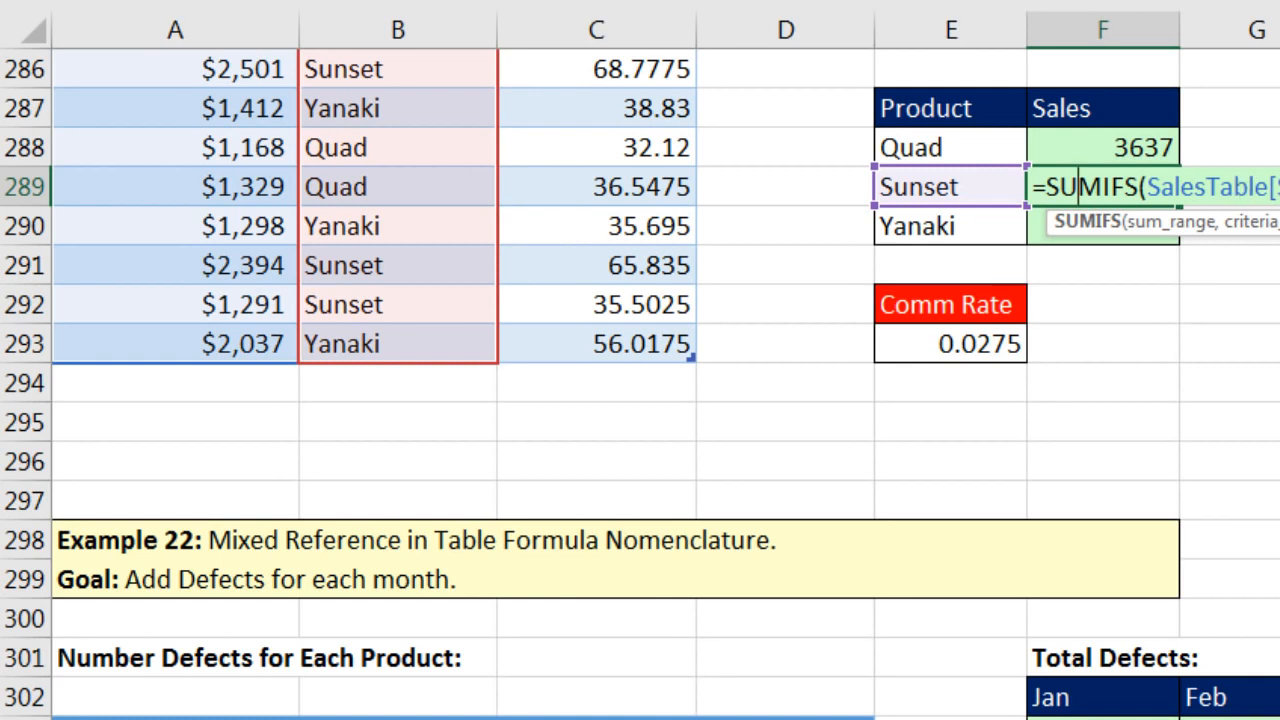
{"action": "left_click", "coordinate": [1106, 228]}
{"action": "double_click", "coordinate": [1106, 228]}
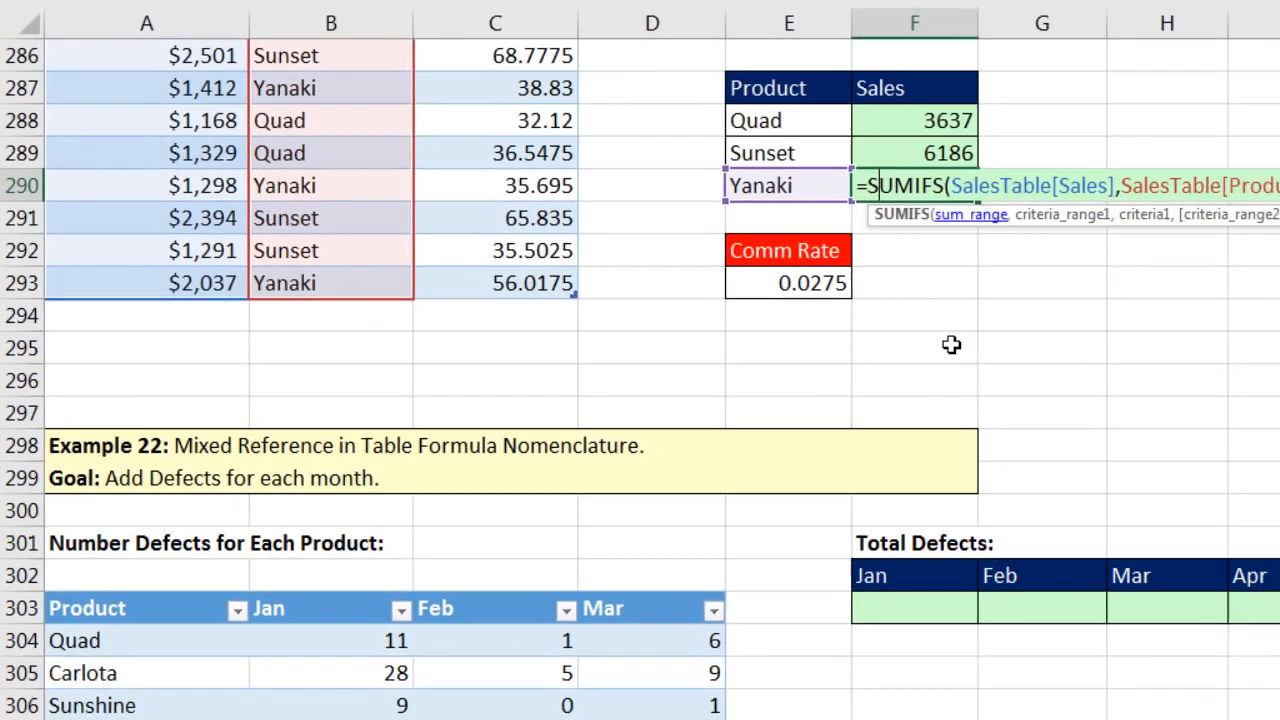
- Enter =SUM(DefectsTable[Jan]) in F303 under Total Defects and copy it across through I303
{"action": "left_click", "coordinate": [1038, 701]}
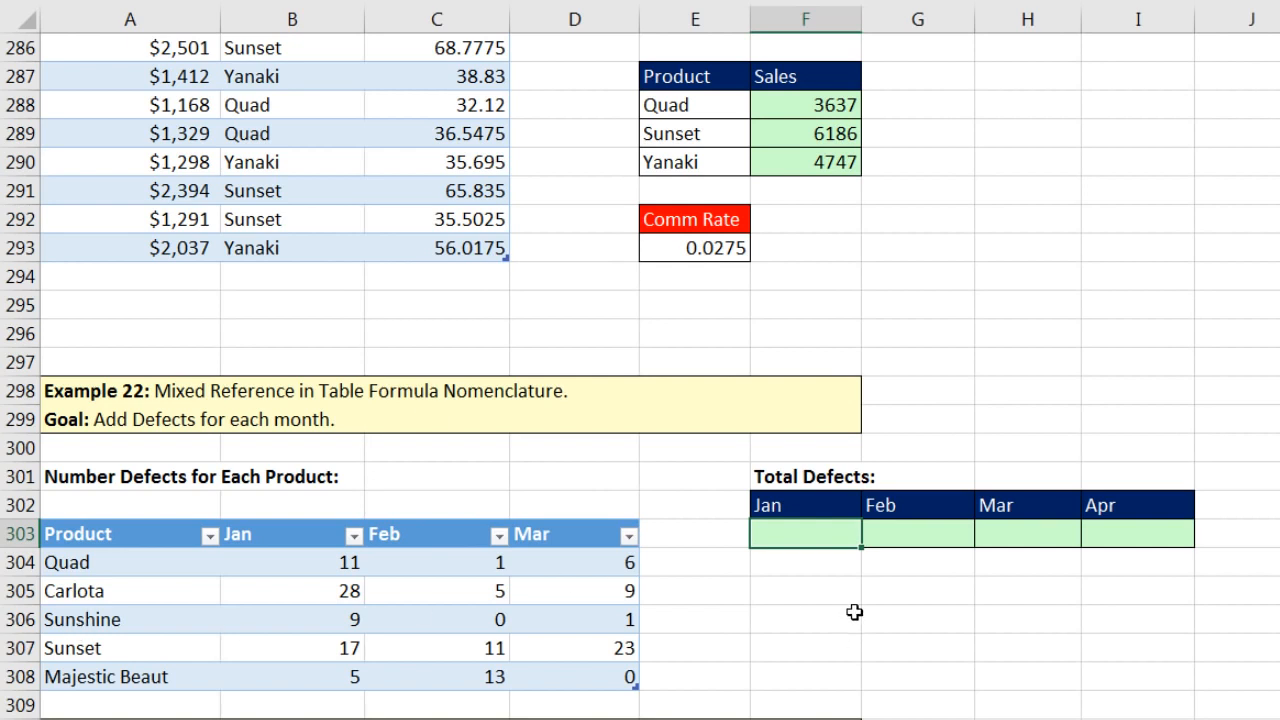
{"action": "key", "text": "alt+equal"}
{"action": "left_click_drag", "start_coordinate": [309, 565], "coordinate": [403, 660]}
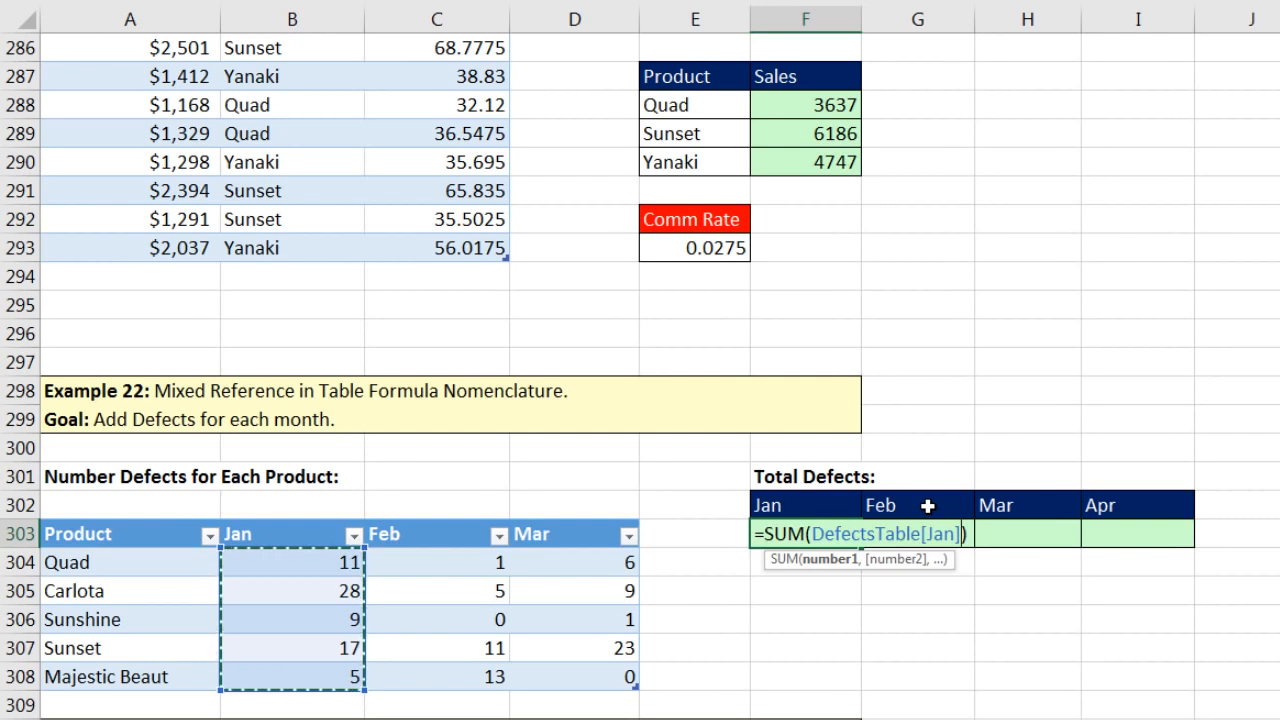
{"action": "key", "text": "ctrl+Return"}
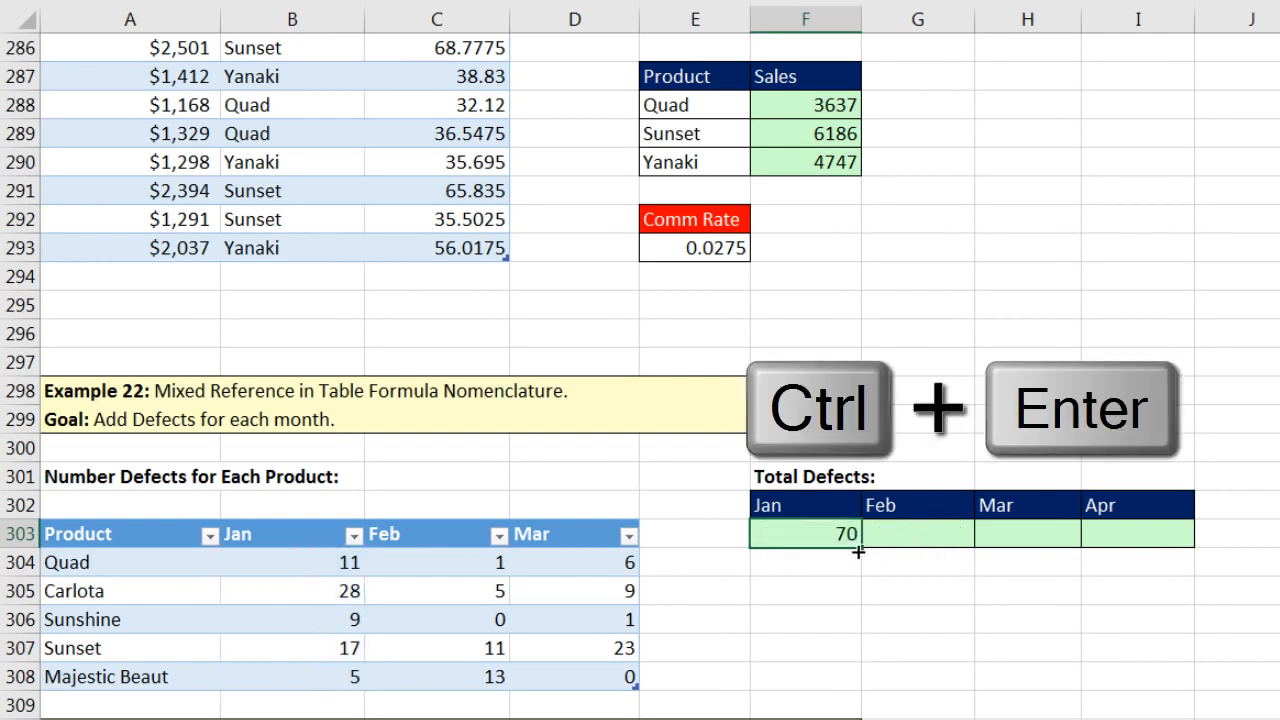
{"action": "left_click_drag", "start_coordinate": [968, 553], "coordinate": [1170, 562]}
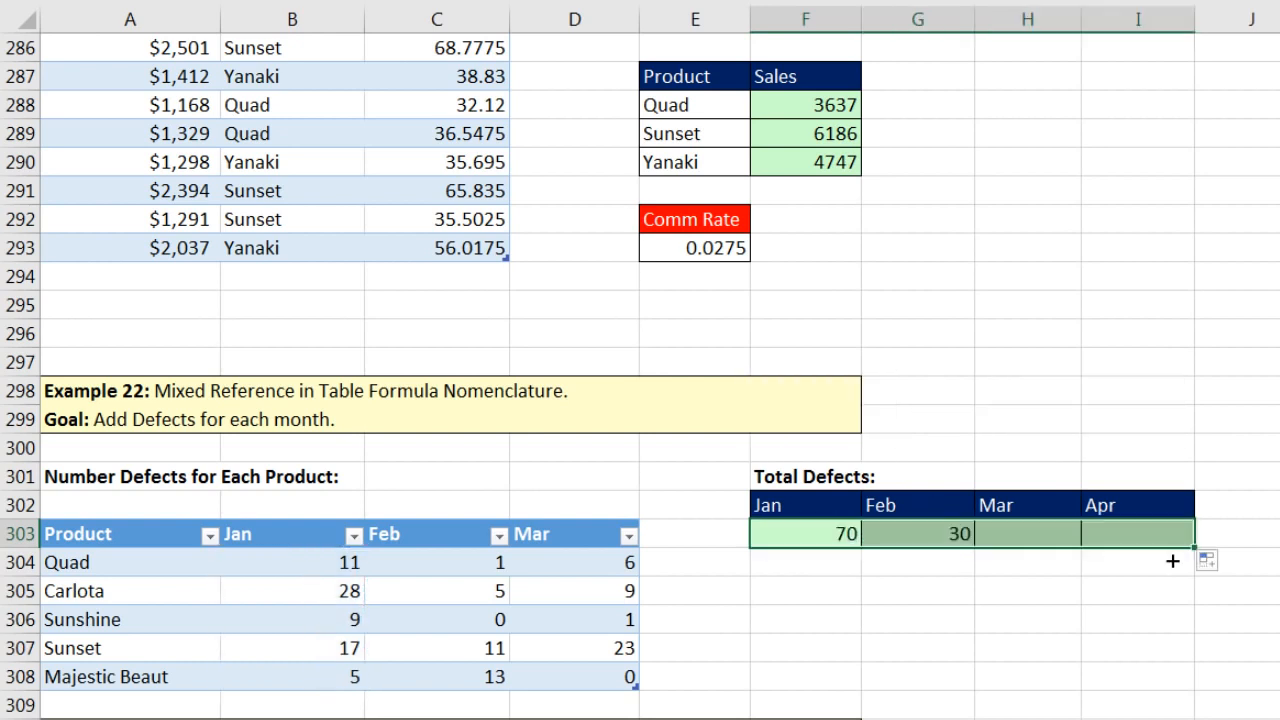
- Check which DefectsTable column the copied formula for Feb in G303 refers to
{"action": "left_click", "coordinate": [912, 537]}
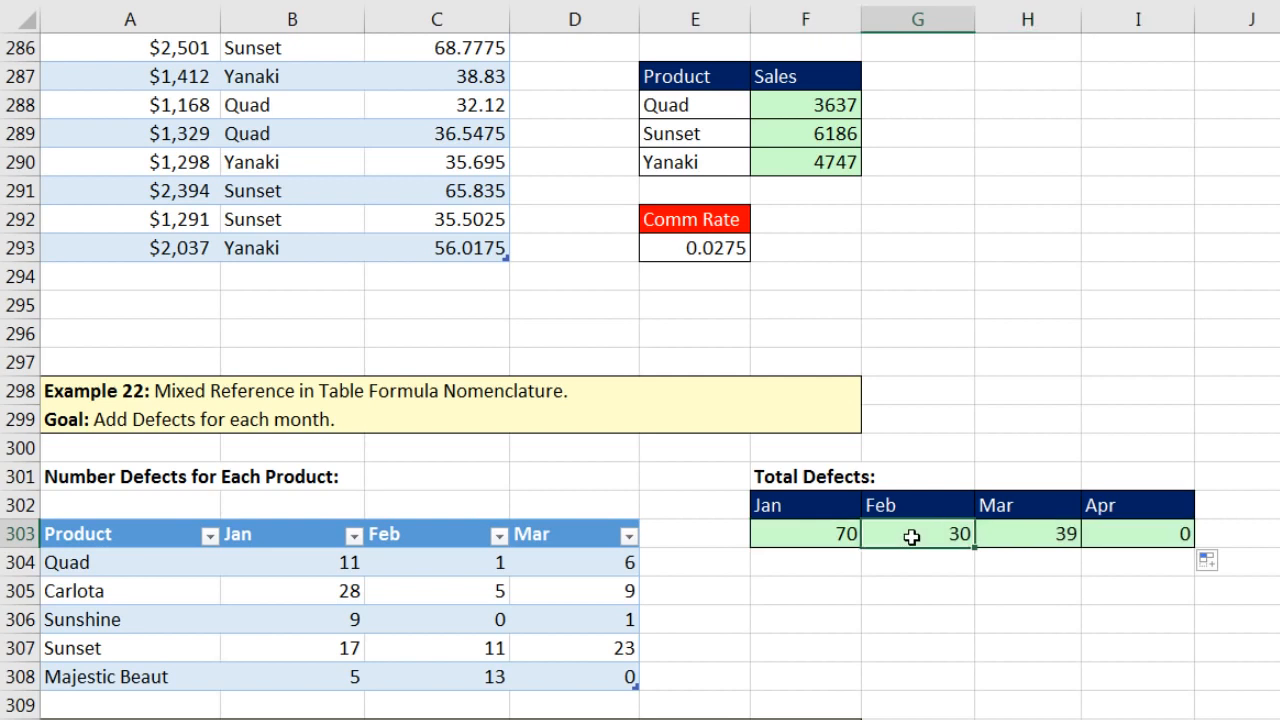
{"action": "key", "text": "F2"}
{"action": "key", "text": "F2"}
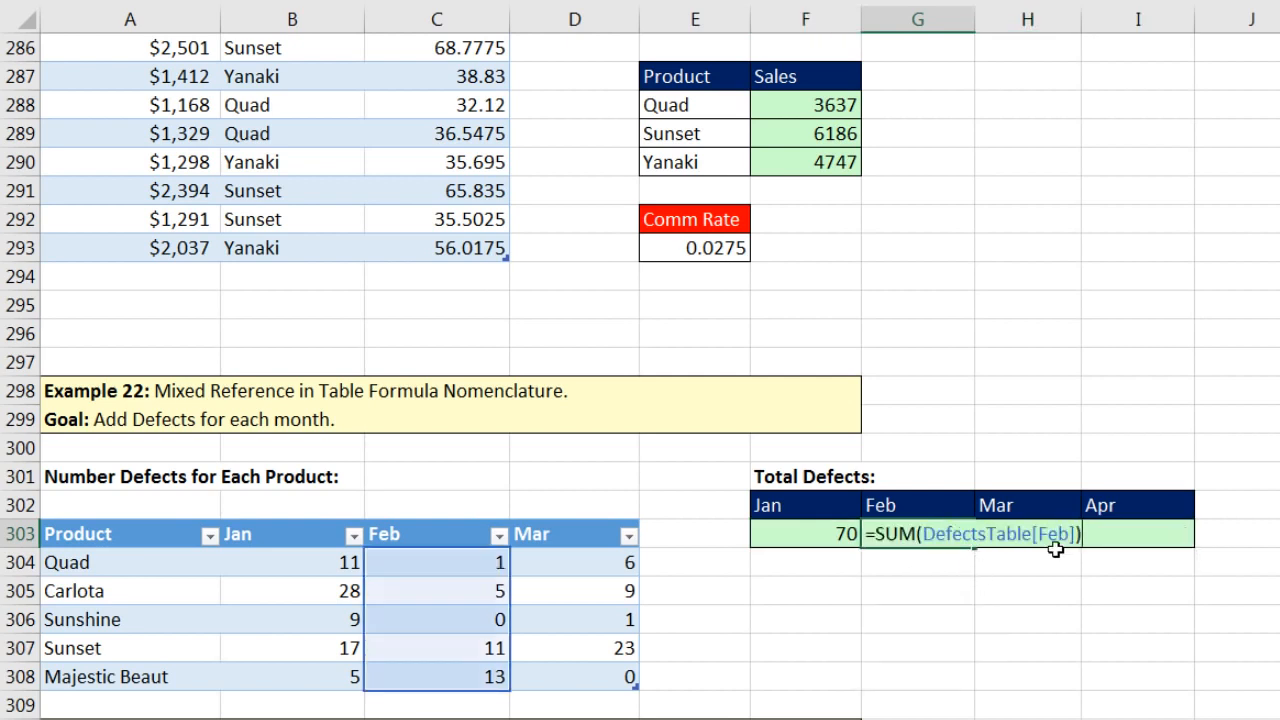
- Check which DefectsTable columns the copied formulas for Mar in H303 and Apr in I303 refer to
{"action": "key", "text": "Escape"}
{"action": "double_click", "coordinate": [1002, 535]}
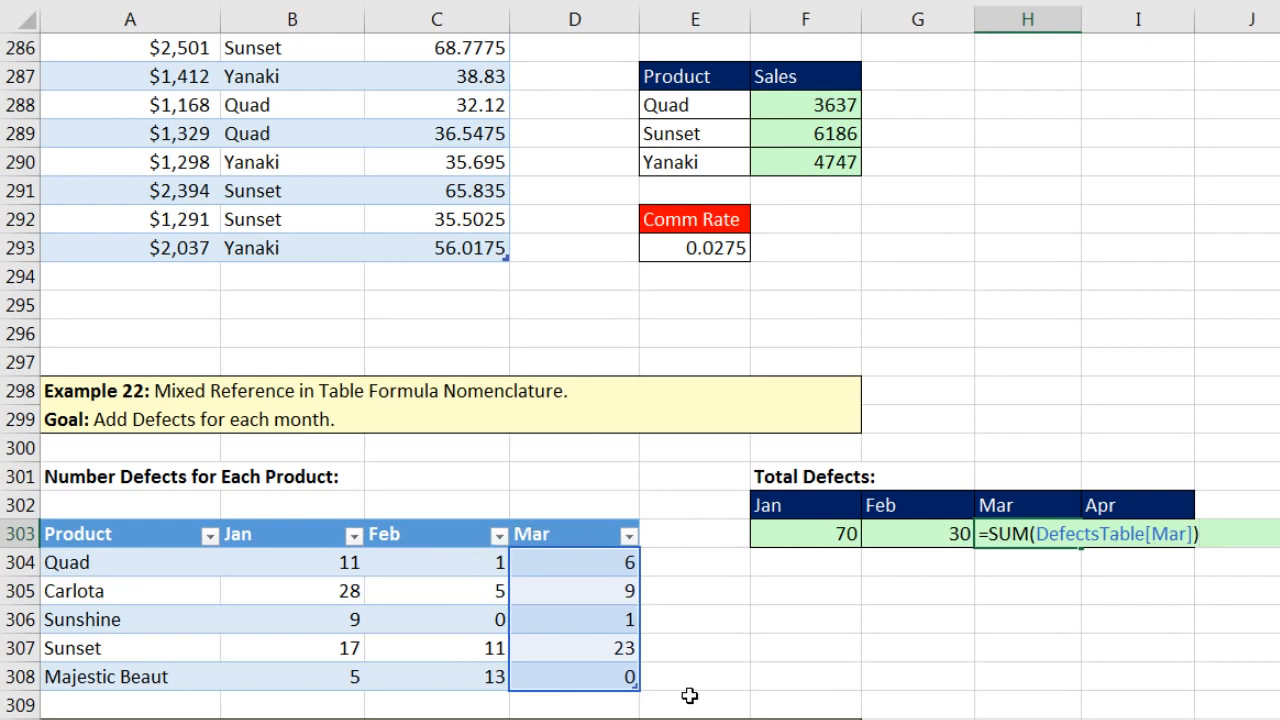
{"action": "key", "text": "ctrl+Return"}
{"action": "double_click", "coordinate": [999, 556]}
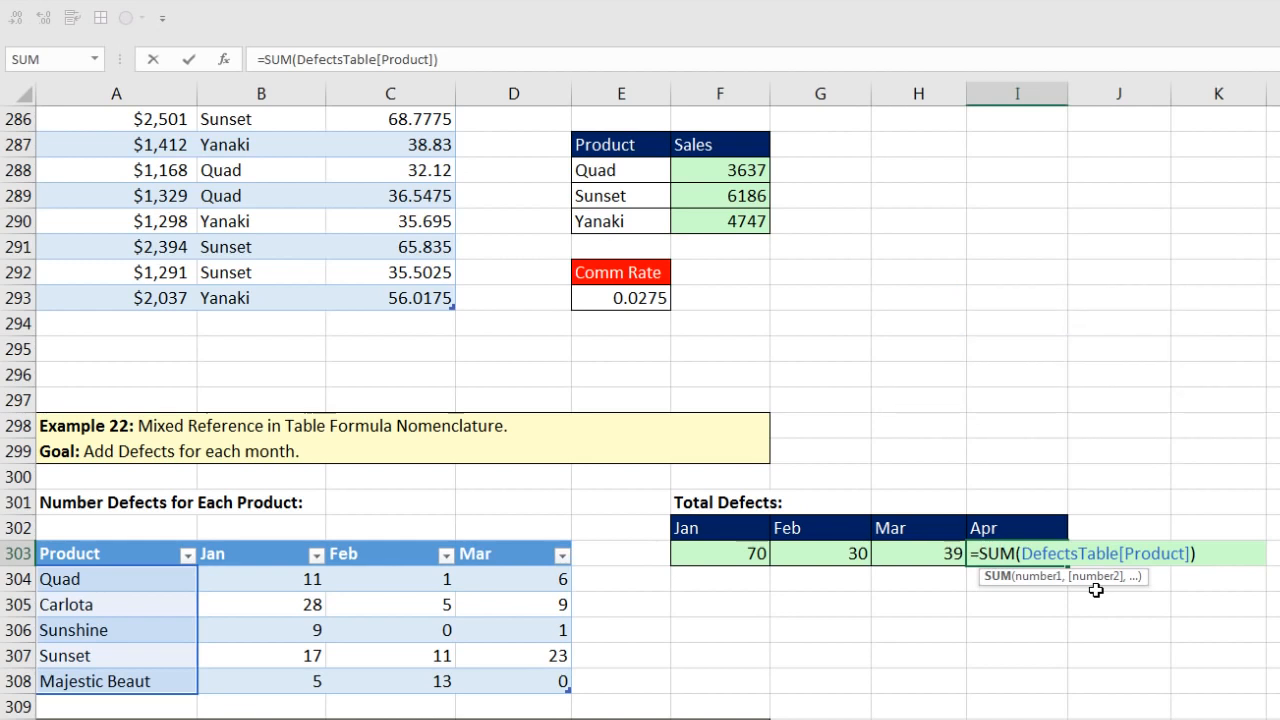
{"action": "key", "text": "ctrl+Return"}
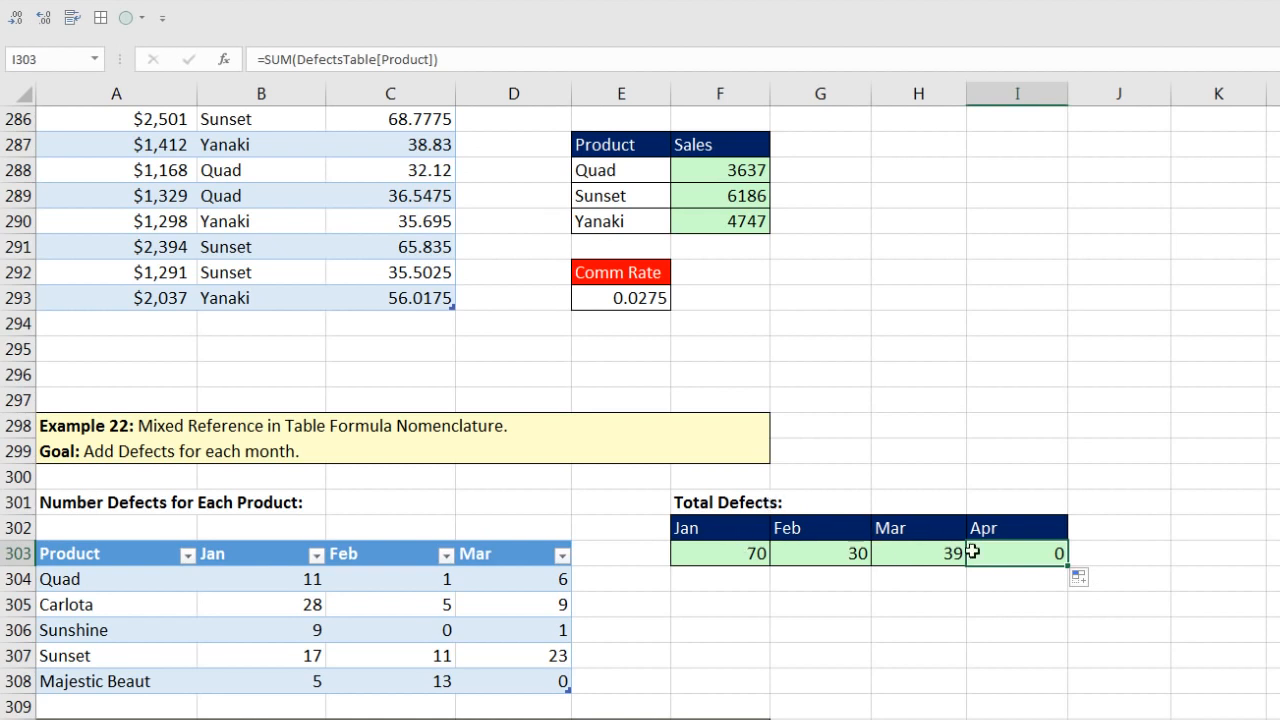
- Examine the Example 24 dog store records and the Food, Accessories and Boarding headers of the summary grid starting at G328
{"action": "scroll", "coordinate": [910, 635], "scroll_direction": "down", "scroll_amount": 10}
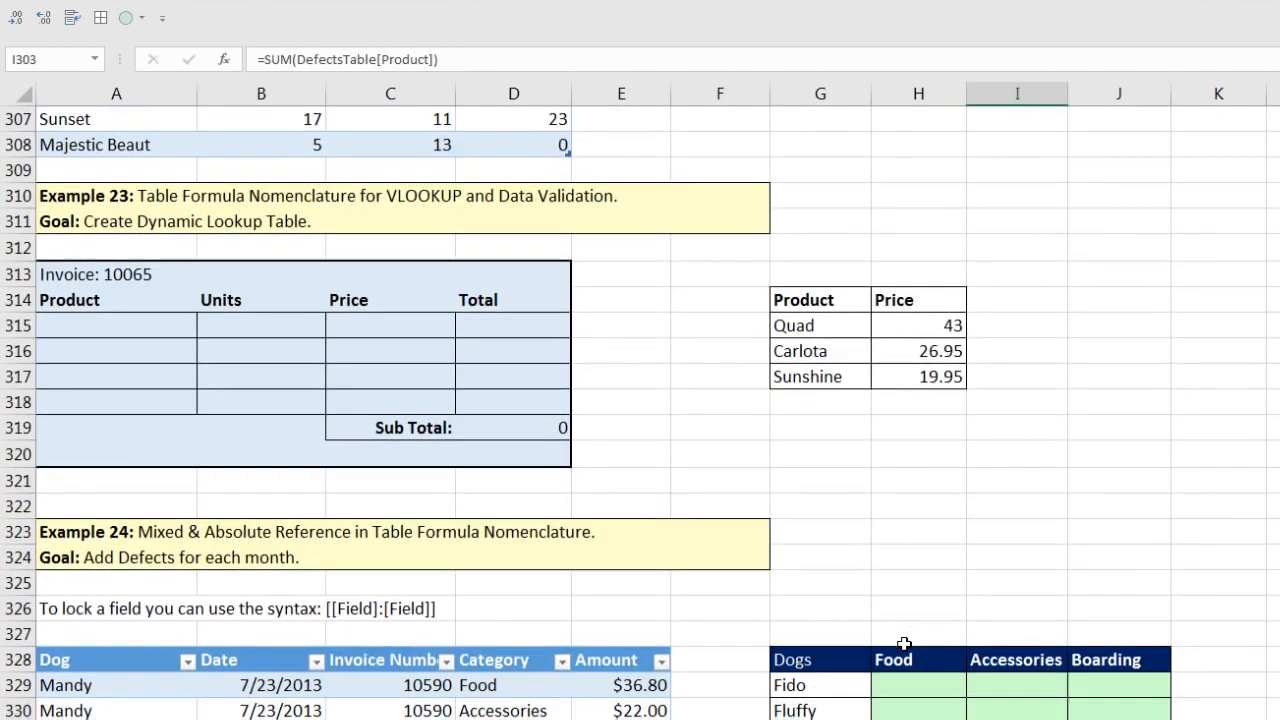
{"action": "scroll", "coordinate": [904, 644], "scroll_direction": "down", "scroll_amount": 1}
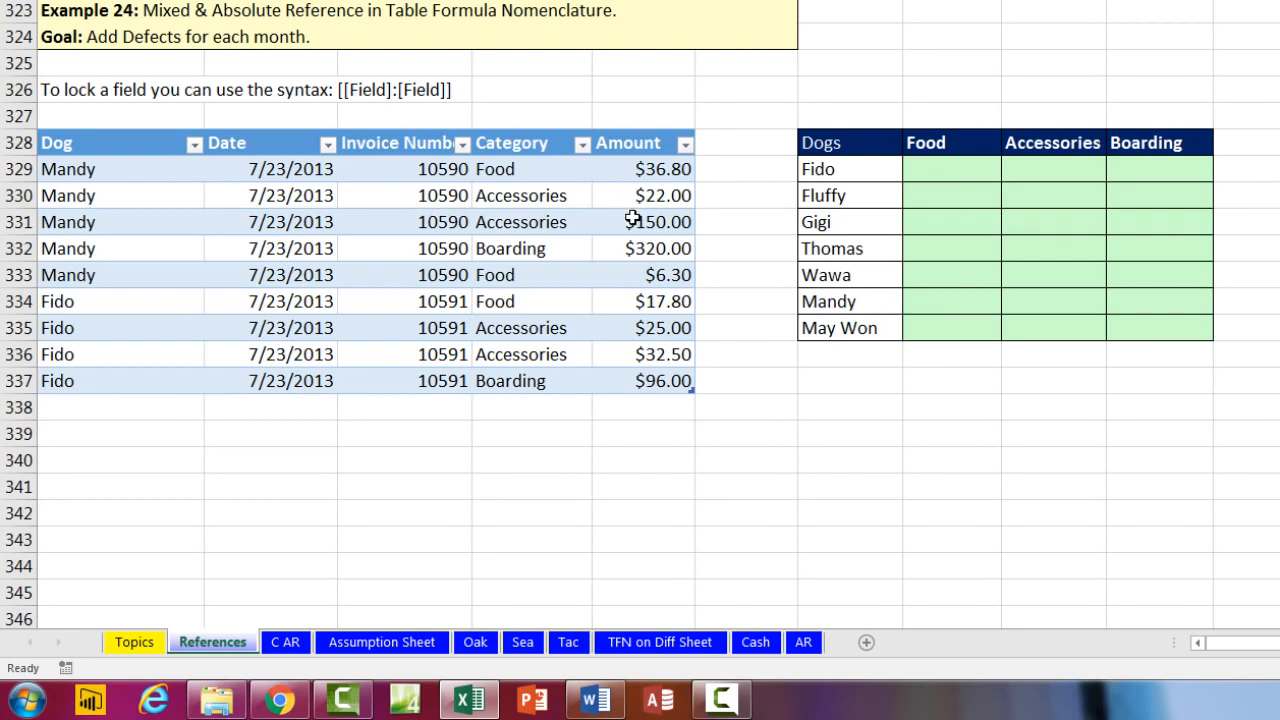
{"action": "left_click", "coordinate": [929, 172]}
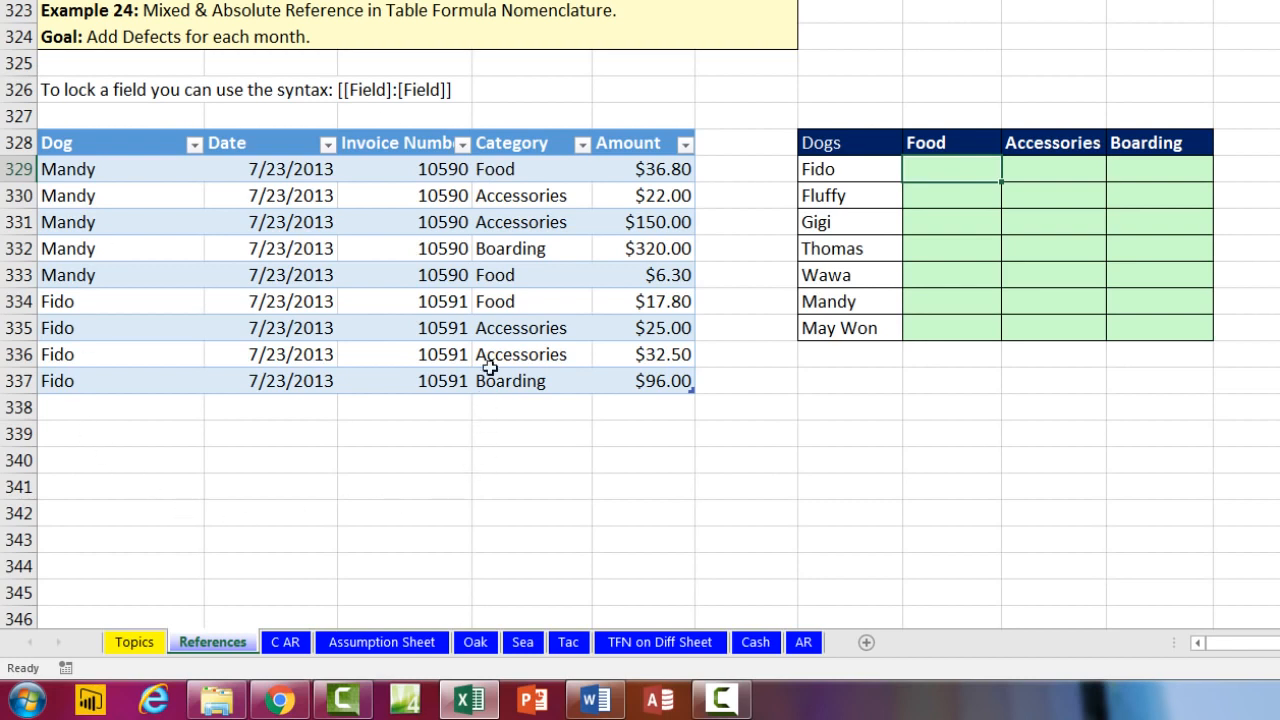
{"action": "left_click", "coordinate": [531, 176]}
{"action": "left_click", "coordinate": [523, 203]}
{"action": "left_click", "coordinate": [527, 256]}
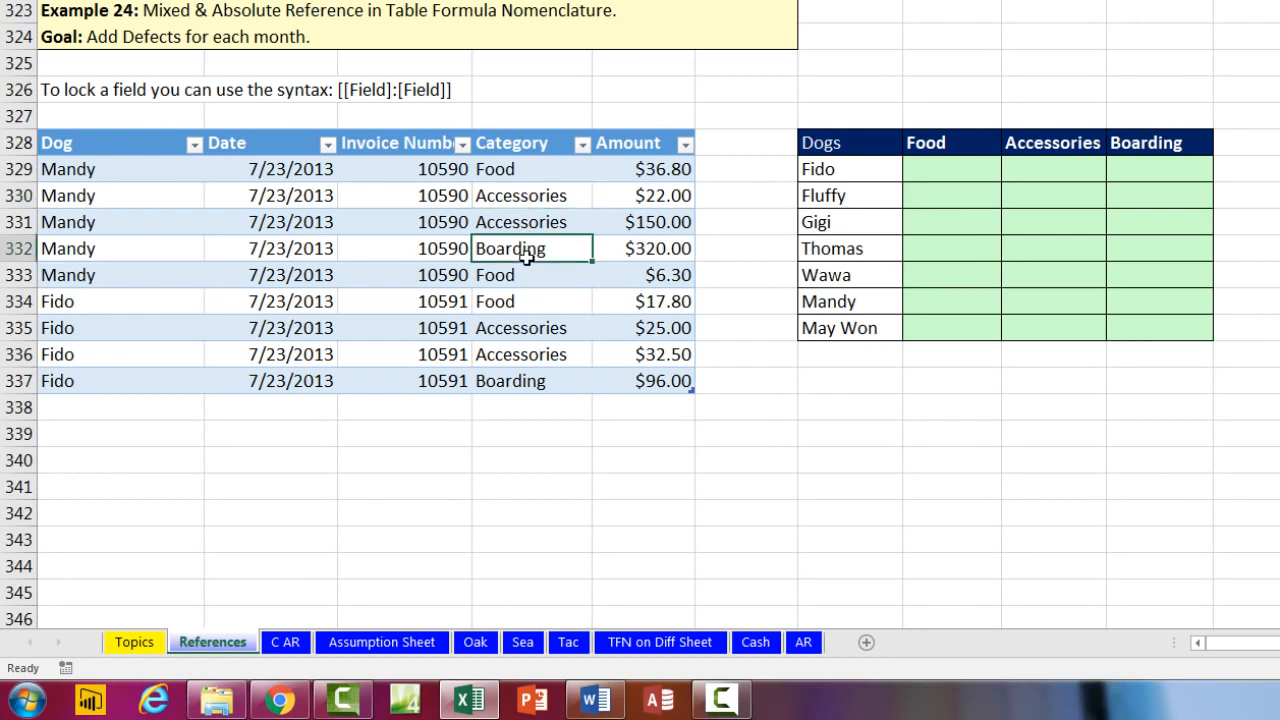
{"action": "left_click_drag", "start_coordinate": [114, 169], "coordinate": [611, 166]}
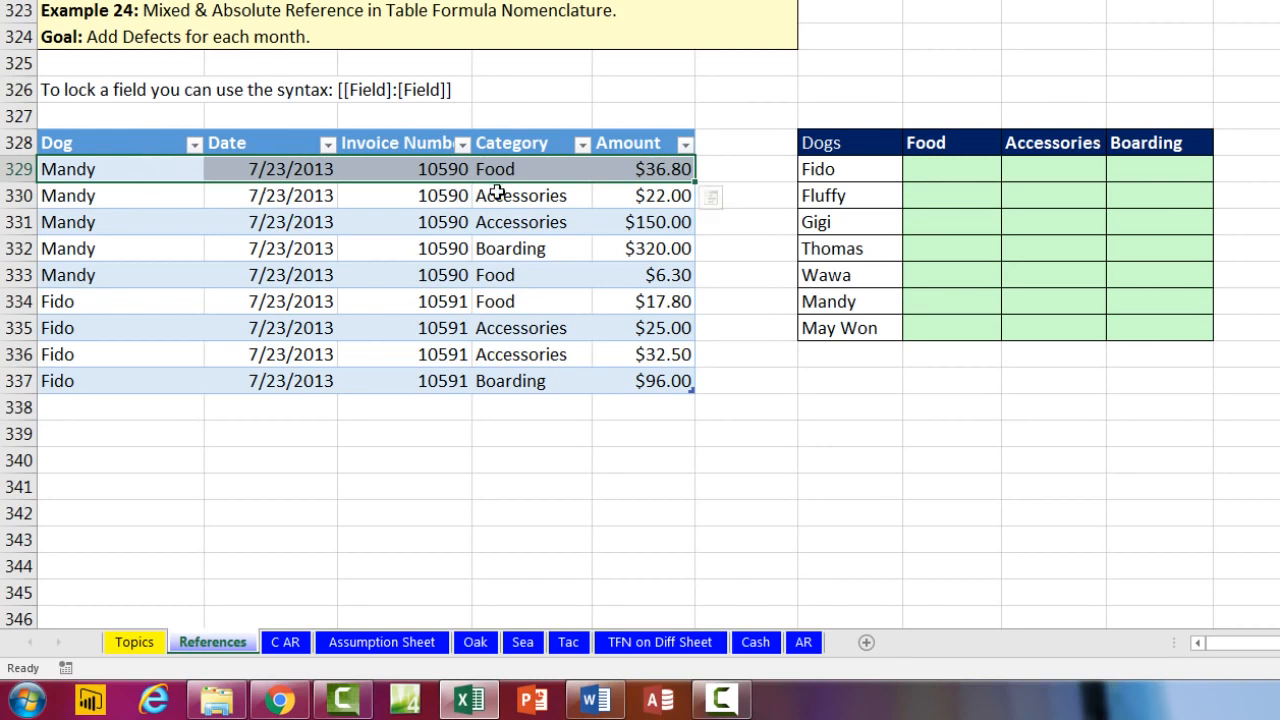
{"action": "left_click_drag", "start_coordinate": [101, 197], "coordinate": [656, 195]}
{"action": "left_click_drag", "start_coordinate": [74, 251], "coordinate": [620, 250]}
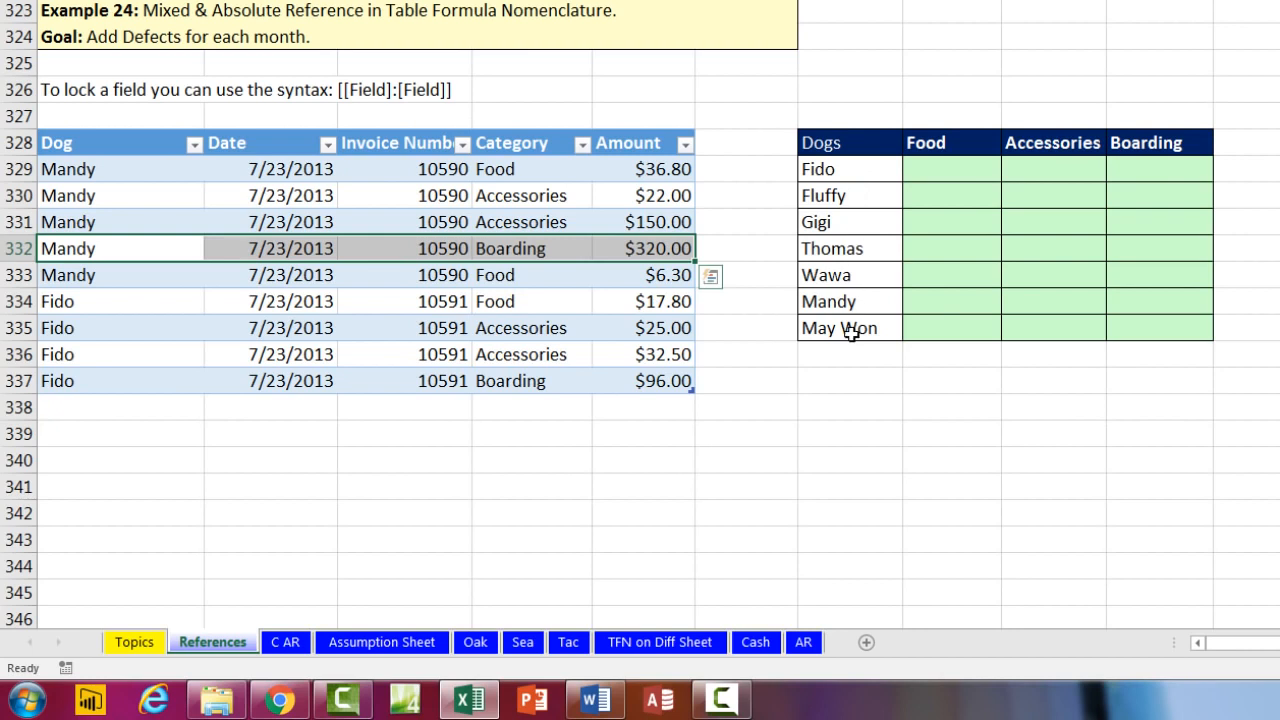
{"action": "left_click", "coordinate": [933, 148]}
{"action": "left_click", "coordinate": [1040, 145]}
{"action": "left_click", "coordinate": [1127, 143]}
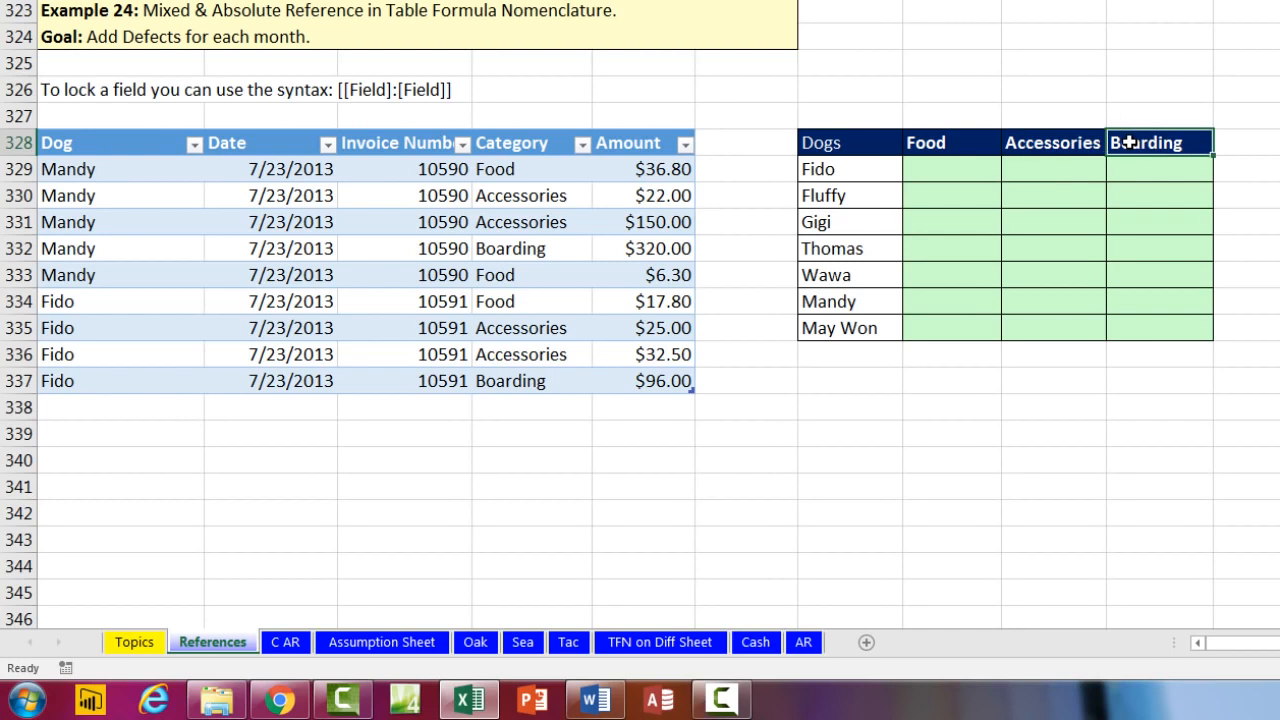
- Start a SUMIFS formula in H329 with the Amount column of DogStoreTable as the sum range
{"action": "left_click", "coordinate": [931, 175]}
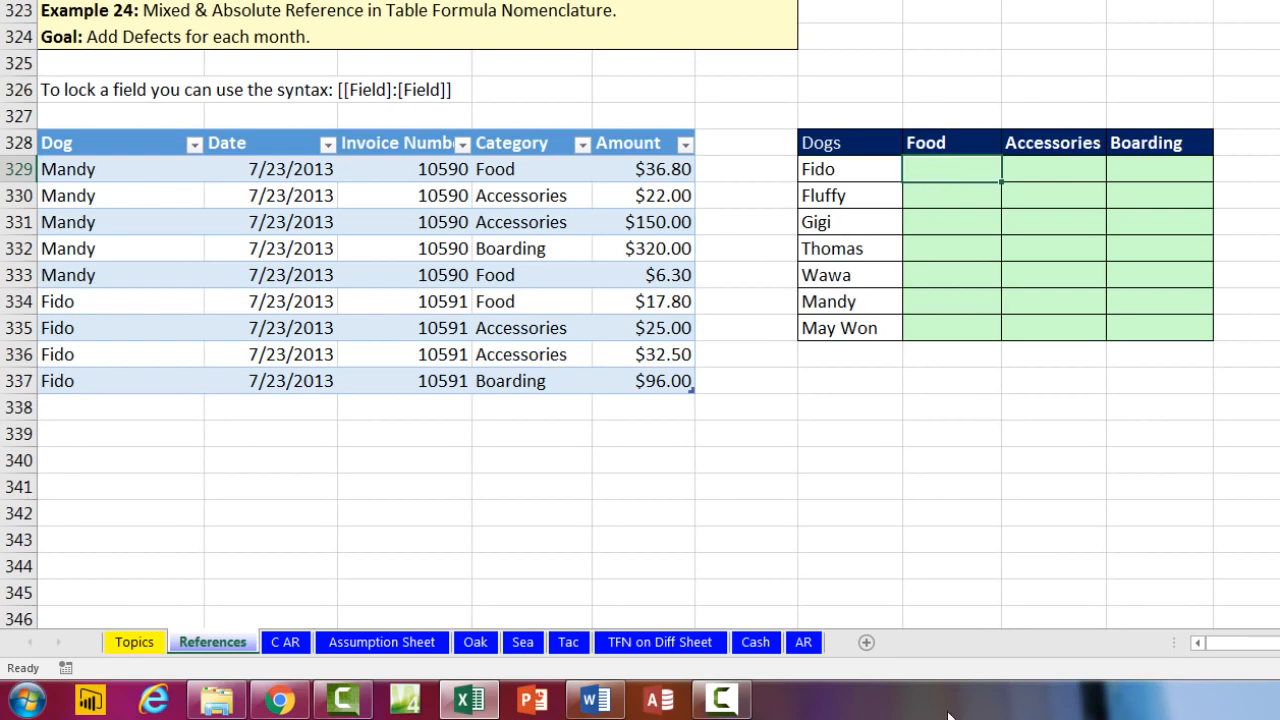
{"action": "type", "text": "=sumifs("}
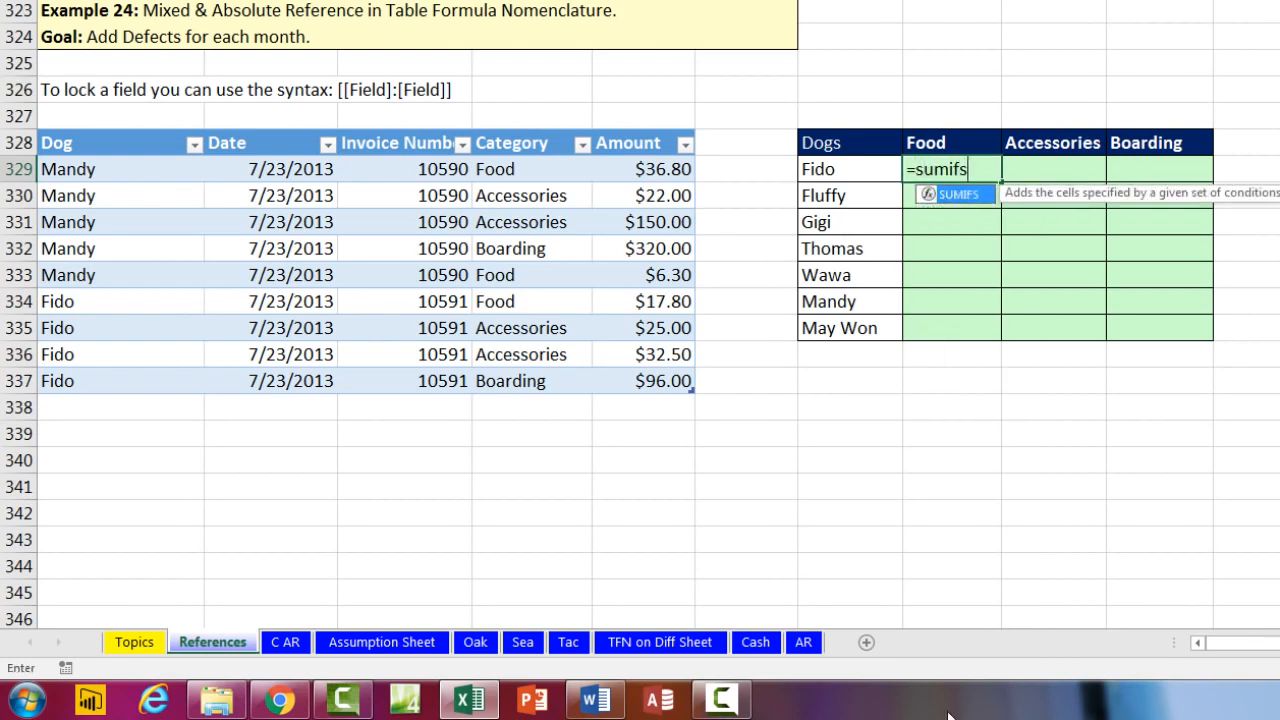
{"action": "left_click_drag", "start_coordinate": [648, 169], "coordinate": [677, 383]}
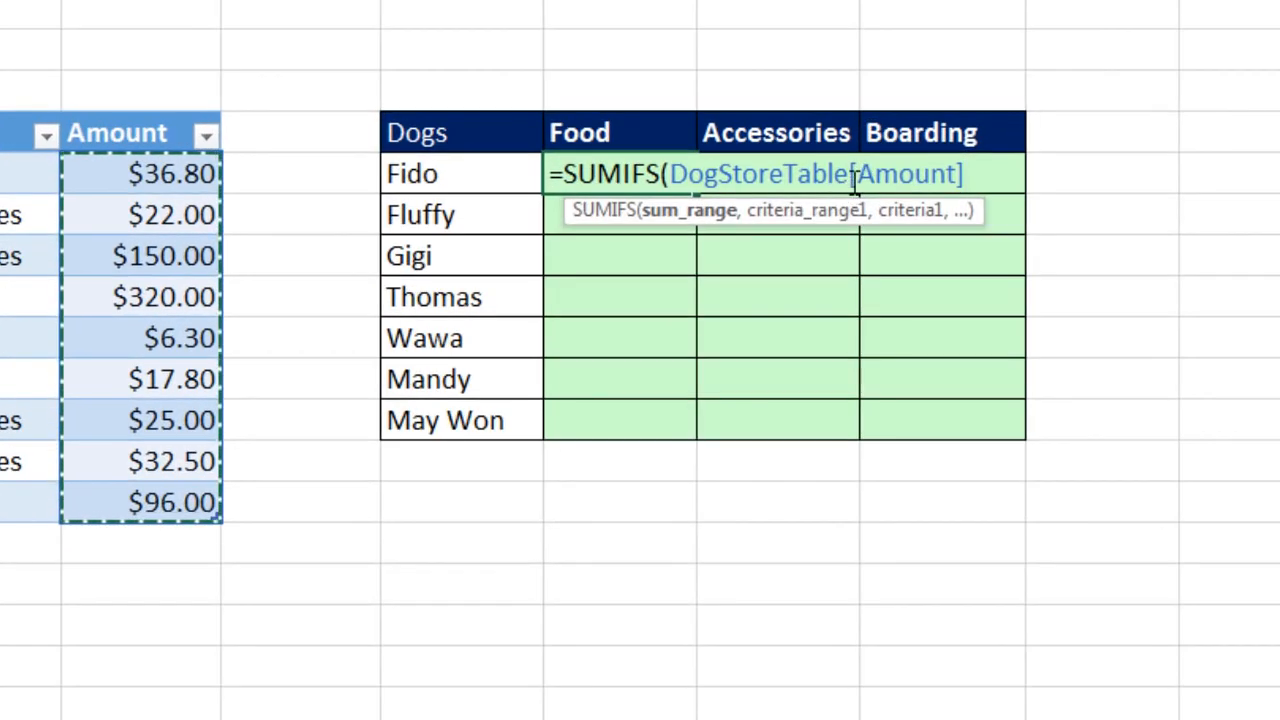
- Lock the sum range in the H329 formula by rewriting it as DogStoreTable[[Amount]:[Amount]]
{"action": "left_click_drag", "start_coordinate": [853, 176], "coordinate": [966, 174]}
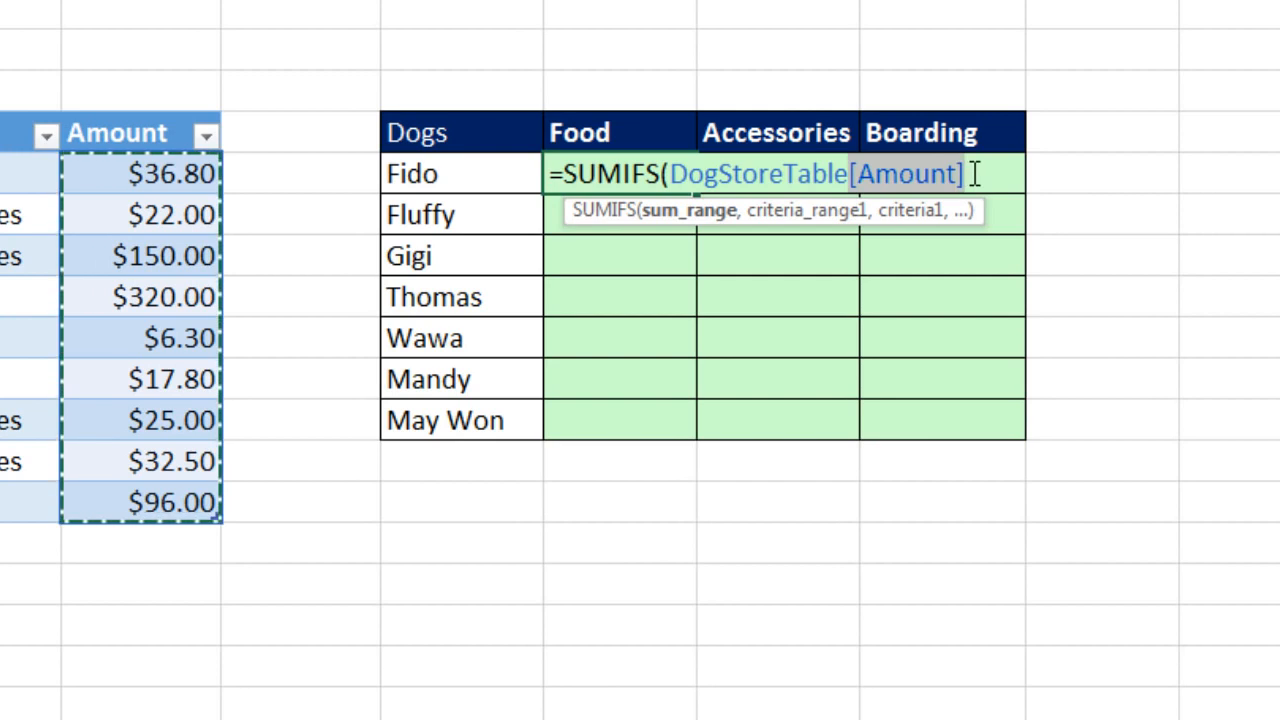
{"action": "key", "text": "ctrl+c"}
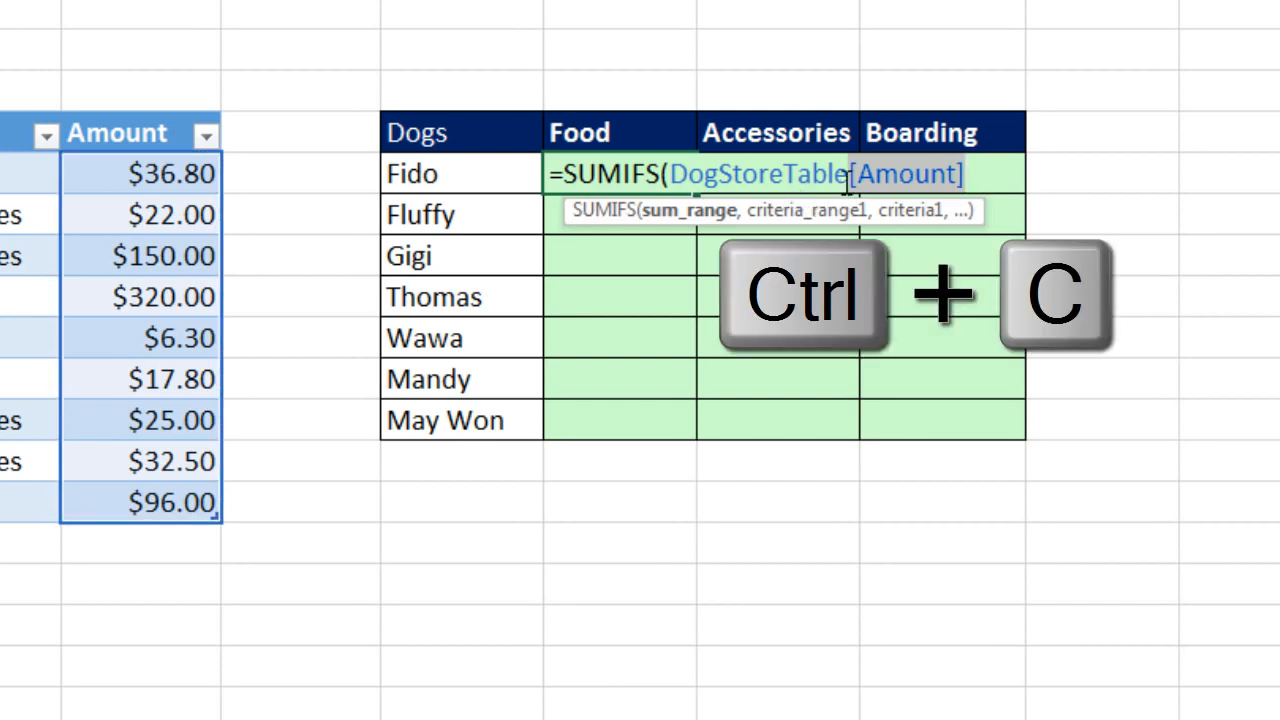
{"action": "left_click", "coordinate": [850, 176]}
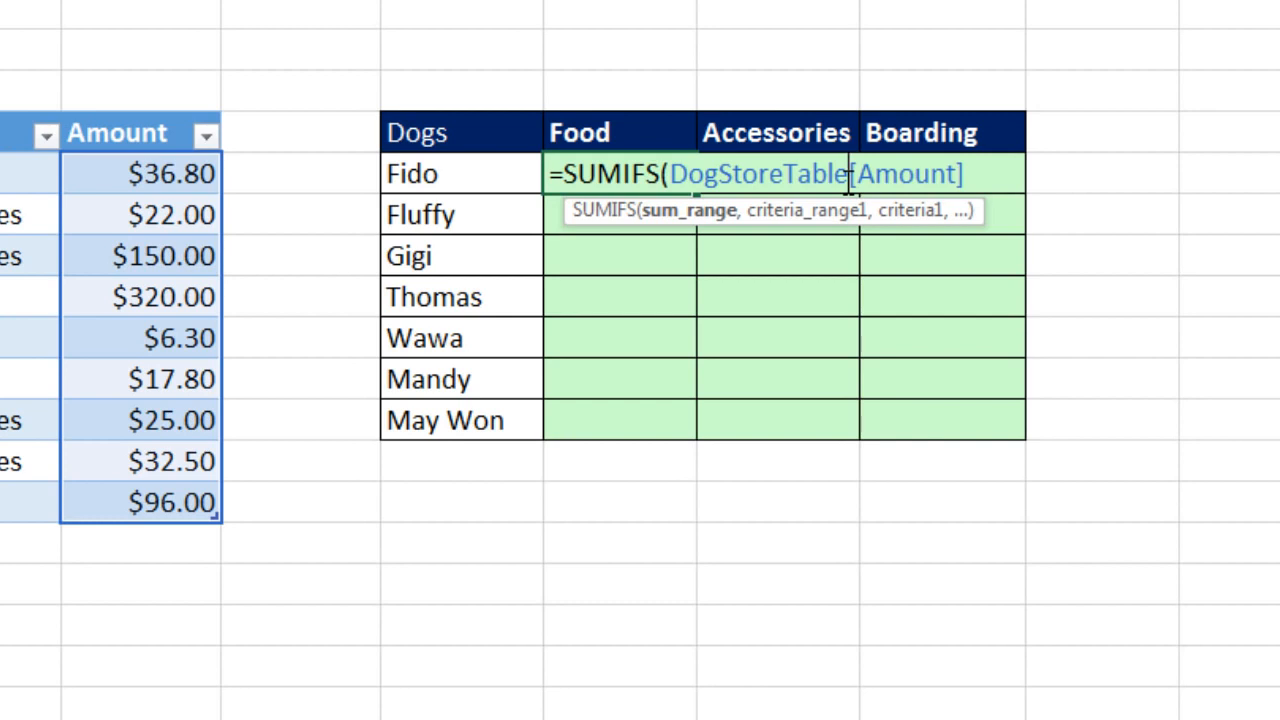
{"action": "type", "text": "["}
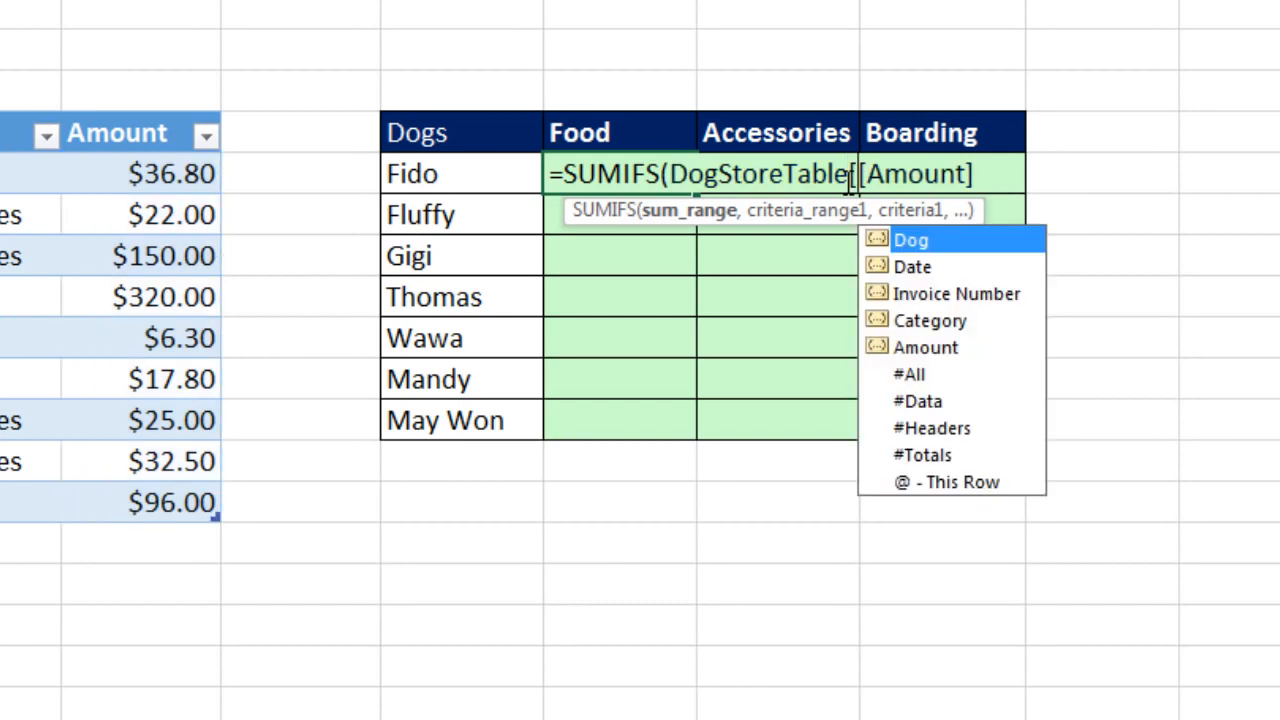
{"action": "left_click", "coordinate": [1020, 180]}
{"action": "type", "text": ":"}
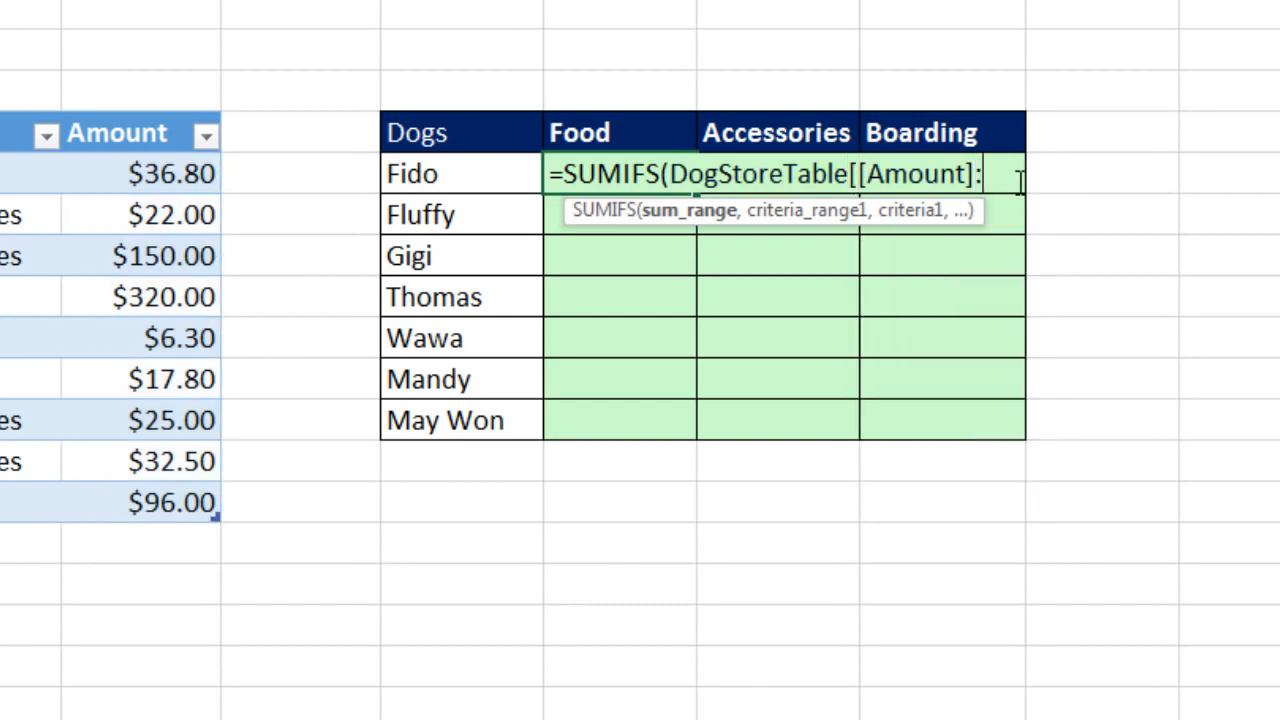
{"action": "key", "text": "ctrl+v"}
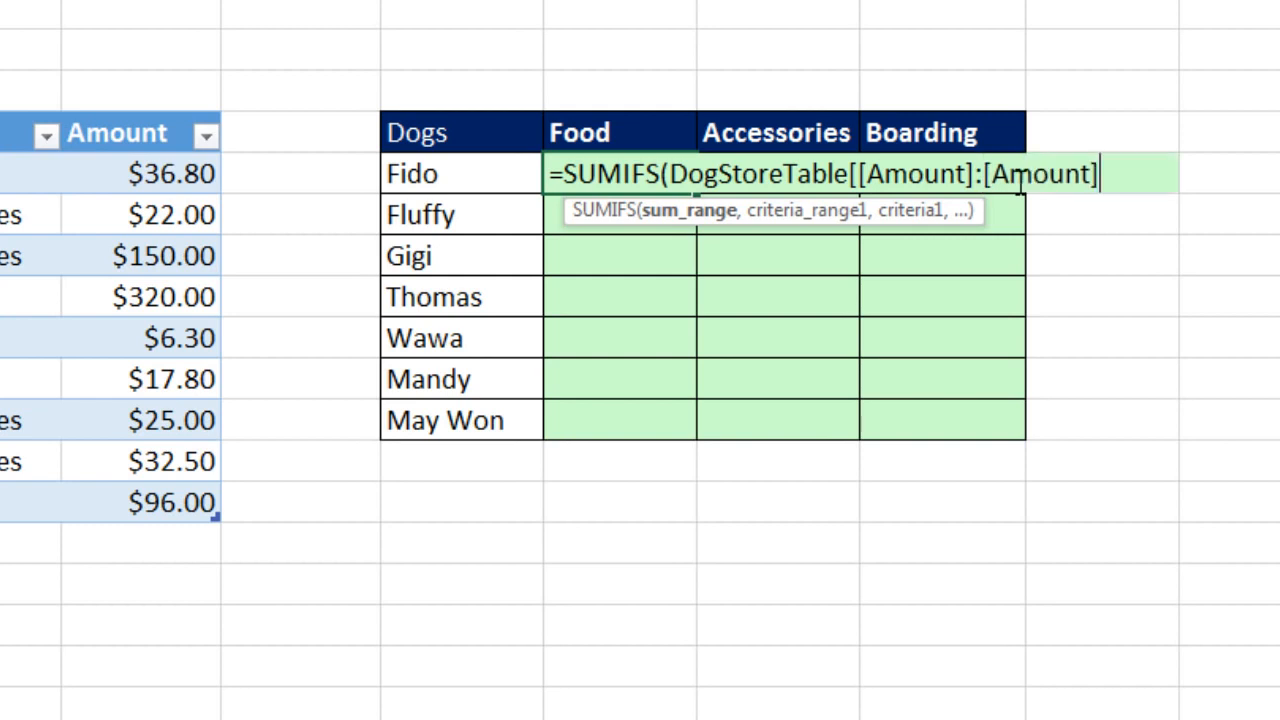
{"action": "type", "text": "]"}
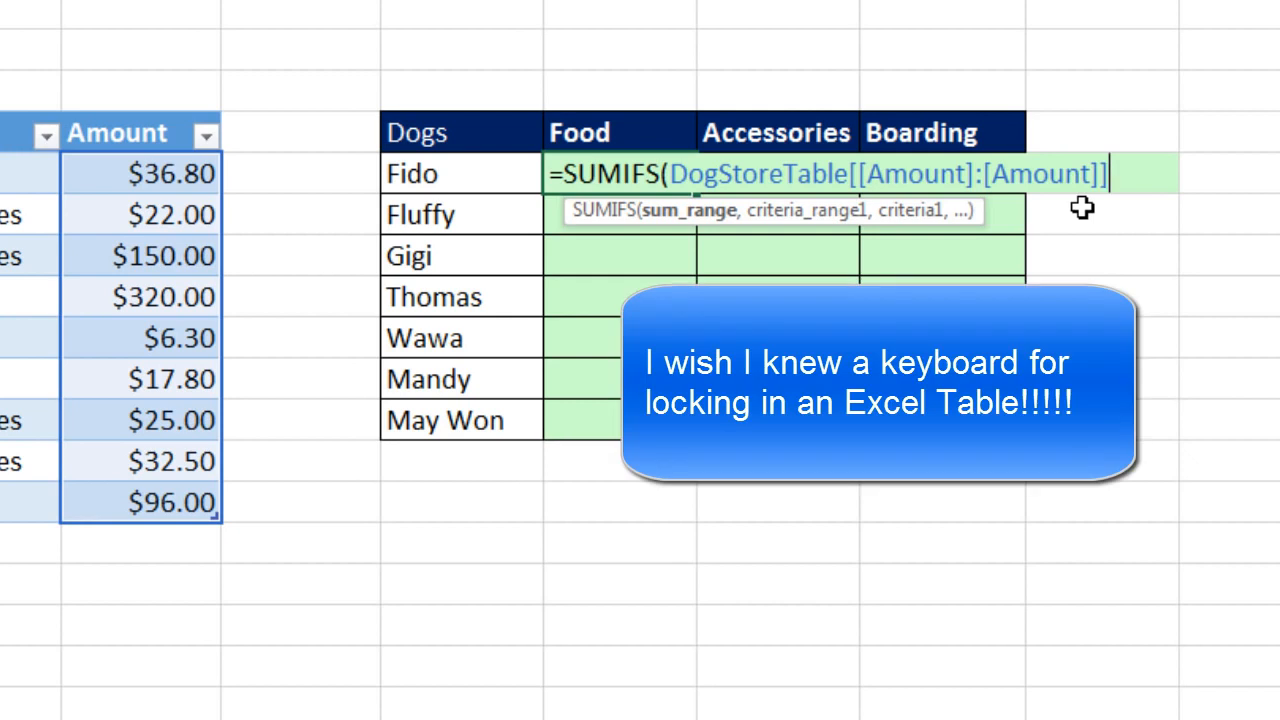
{"action": "left_click_drag", "start_coordinate": [1131, 177], "coordinate": [848, 175]}
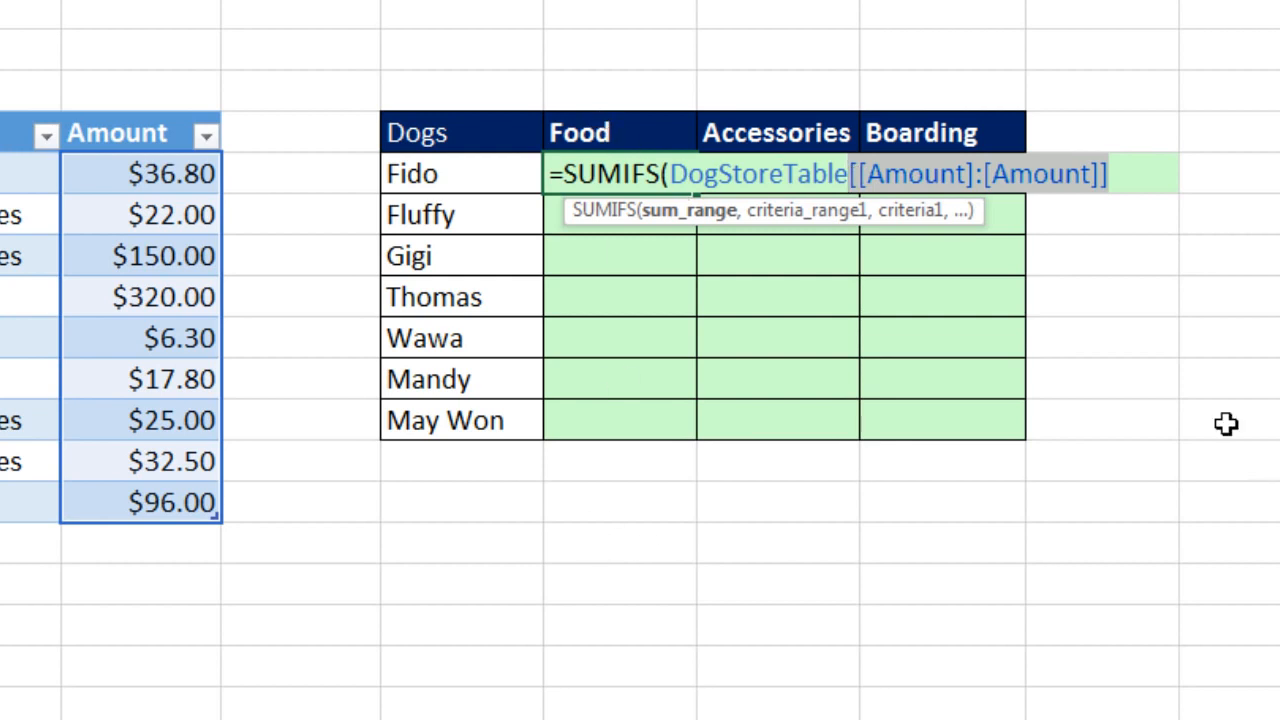
{"action": "left_click", "coordinate": [1126, 185]}
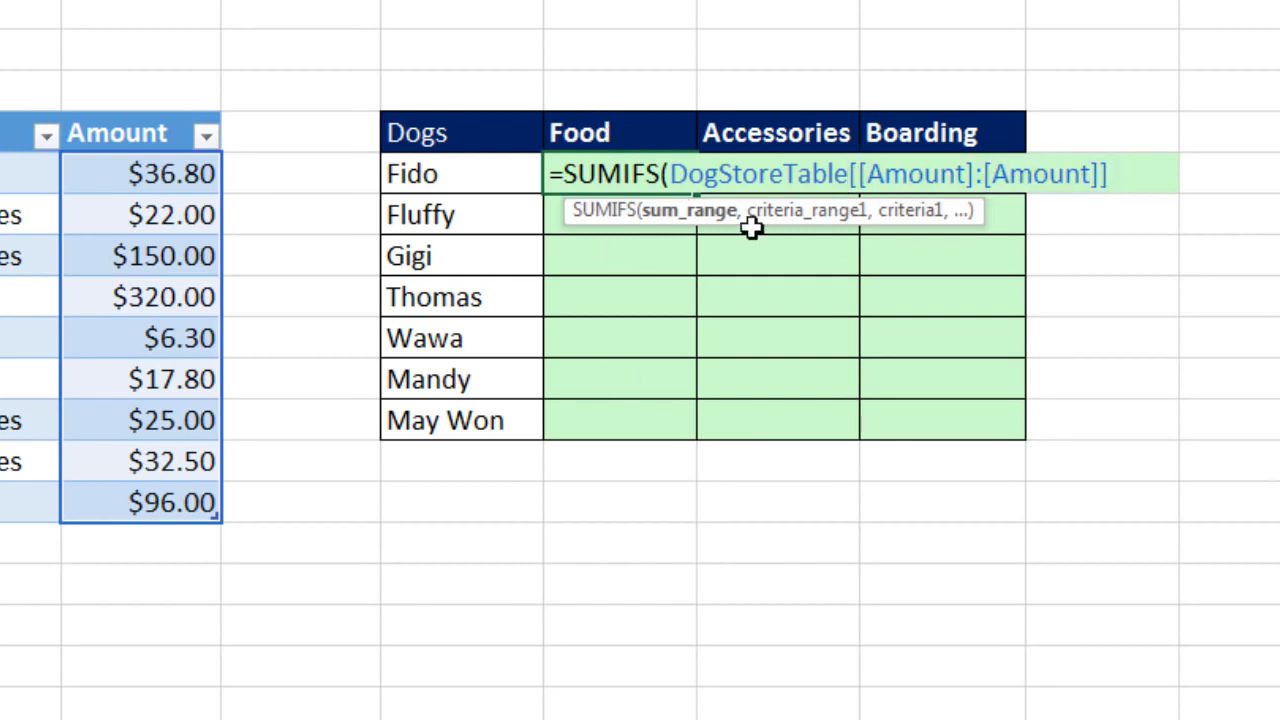
- Add the Dog column as the first criteria range in locked form, DogStoreTable[[Dog]:[Dog]]
{"action": "type", "text": ","}
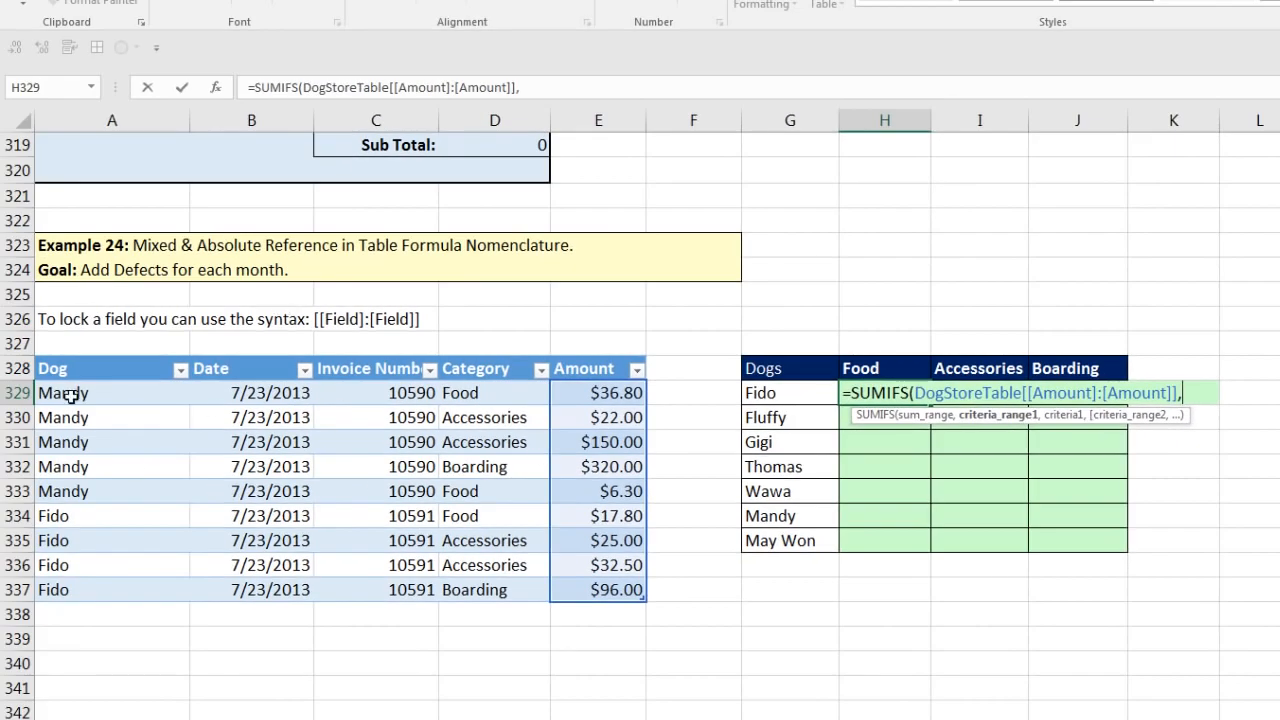
{"action": "left_click_drag", "start_coordinate": [68, 396], "coordinate": [100, 597]}
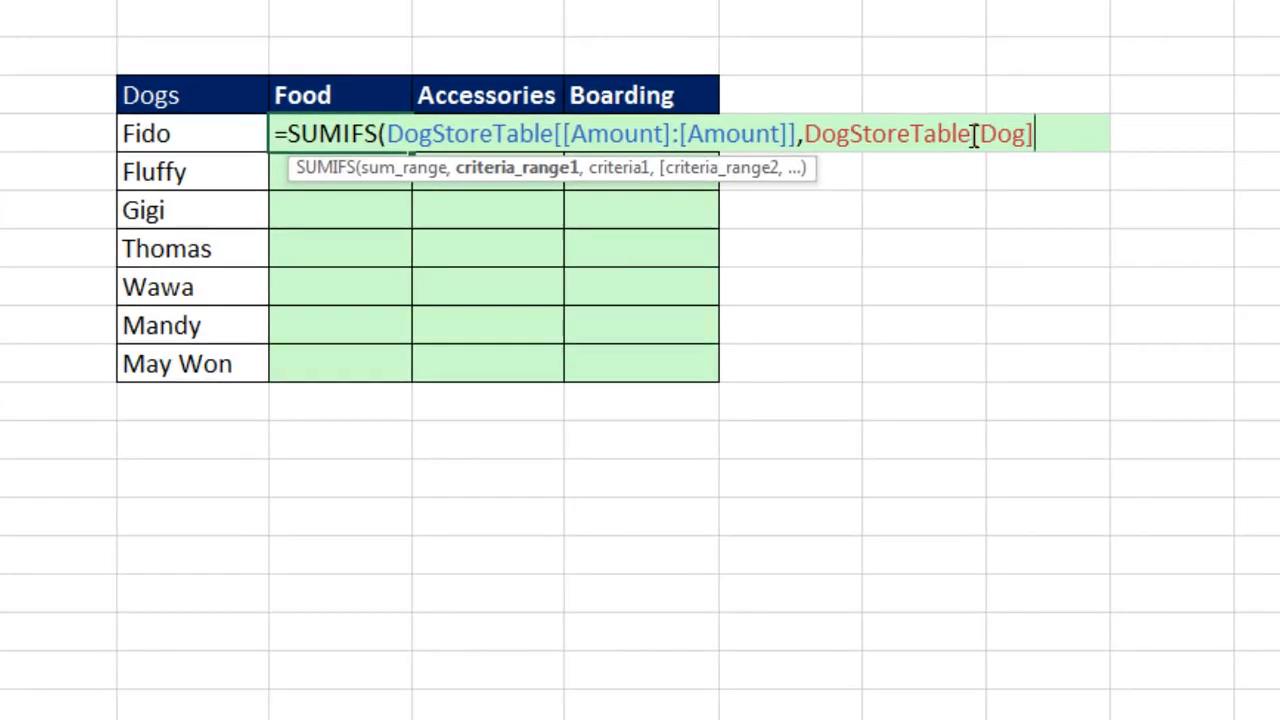
{"action": "left_click", "coordinate": [1195, 315]}
{"action": "type", "text": "["}
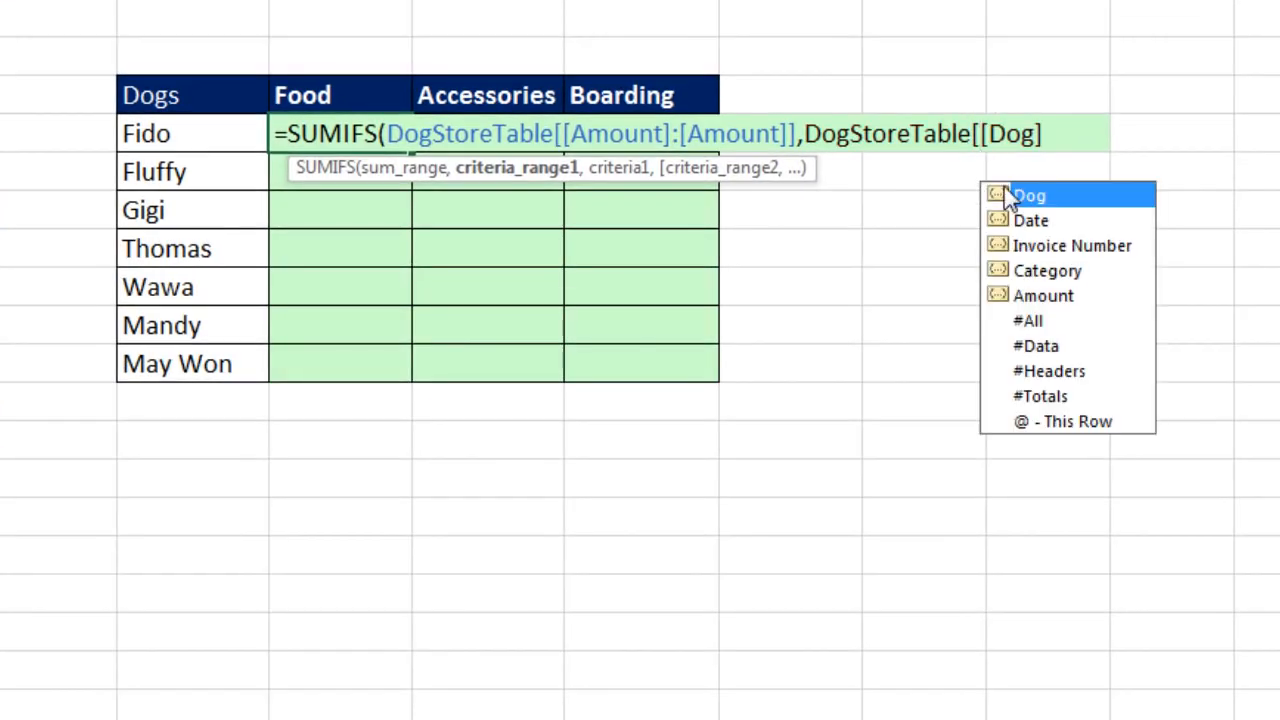
{"action": "left_click", "coordinate": [1057, 142]}
{"action": "type", "text": ":"}
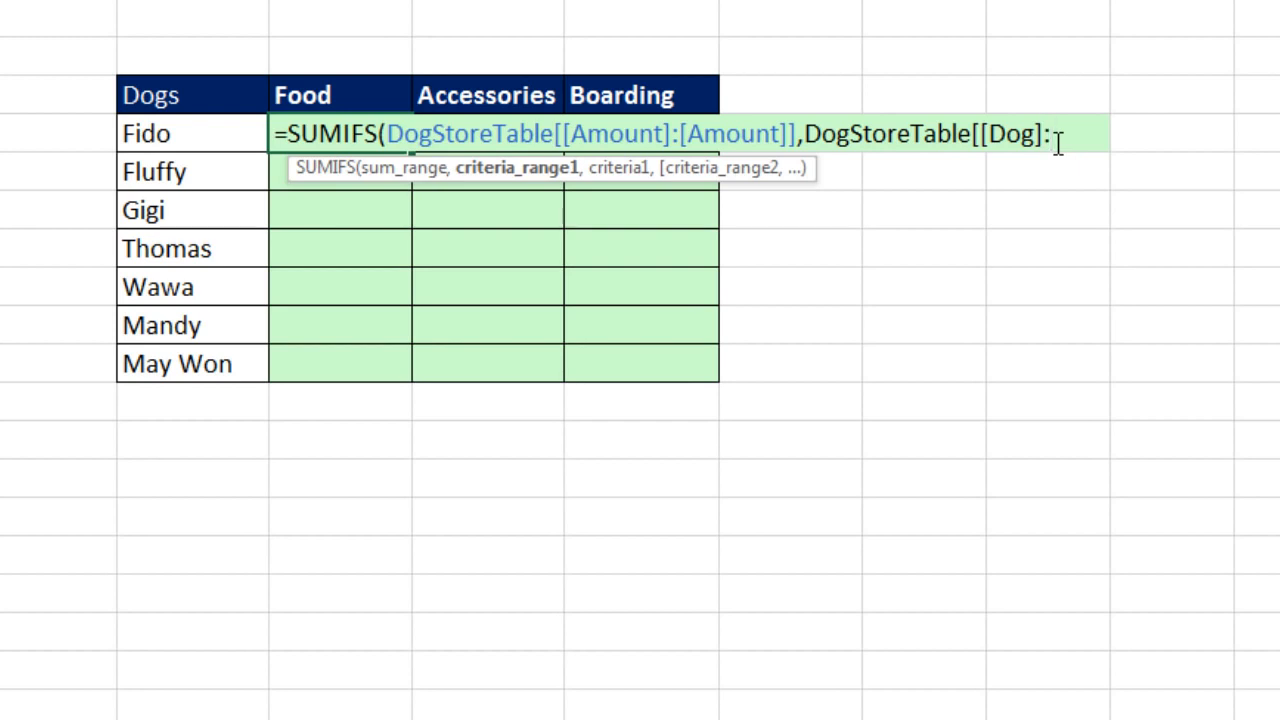
{"action": "type", "text": "["}
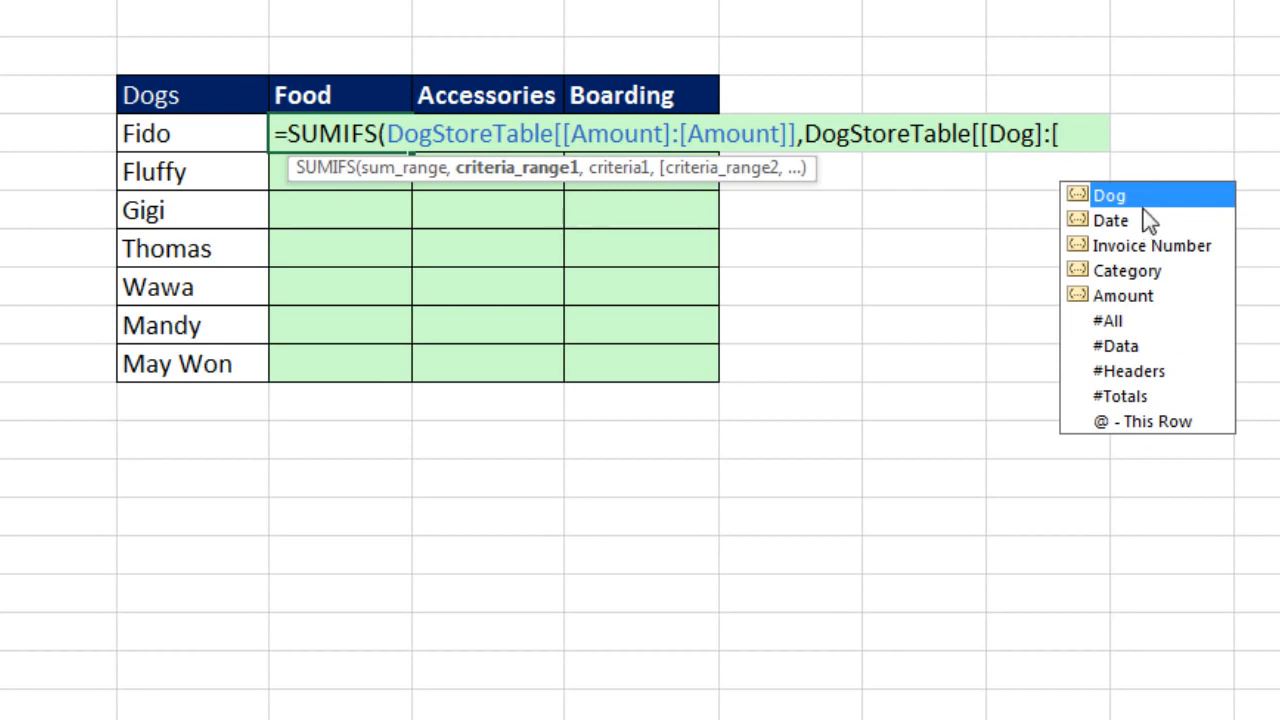
{"action": "key", "text": "Tab"}
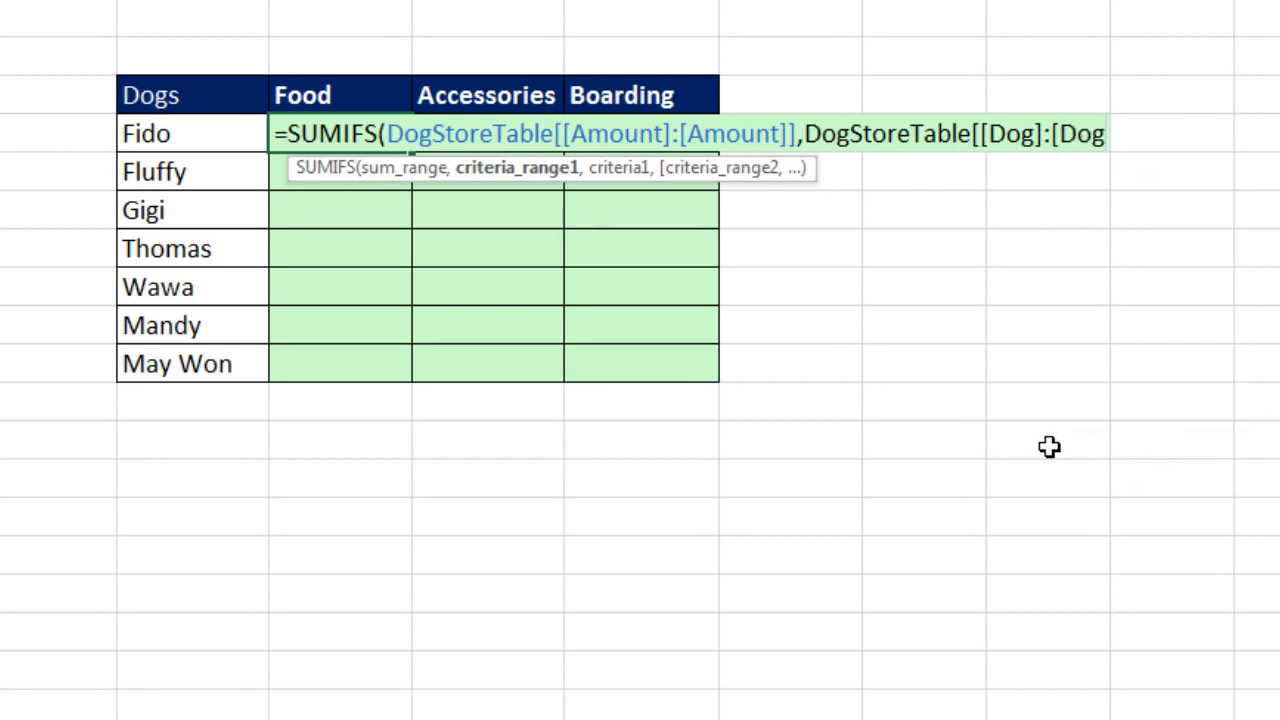
{"action": "type", "text": "]]"}
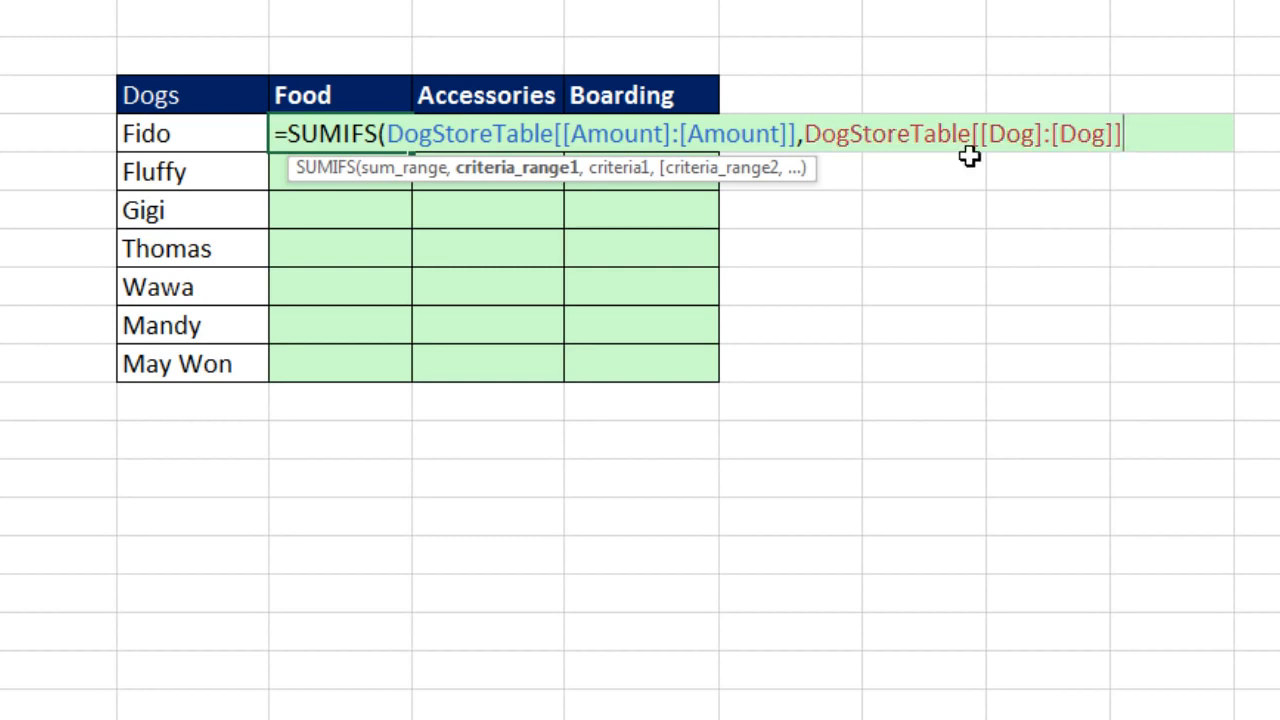
- Add the dog name in G329 as the first criterion with only its column locked, $G329
{"action": "type", "text": ","}
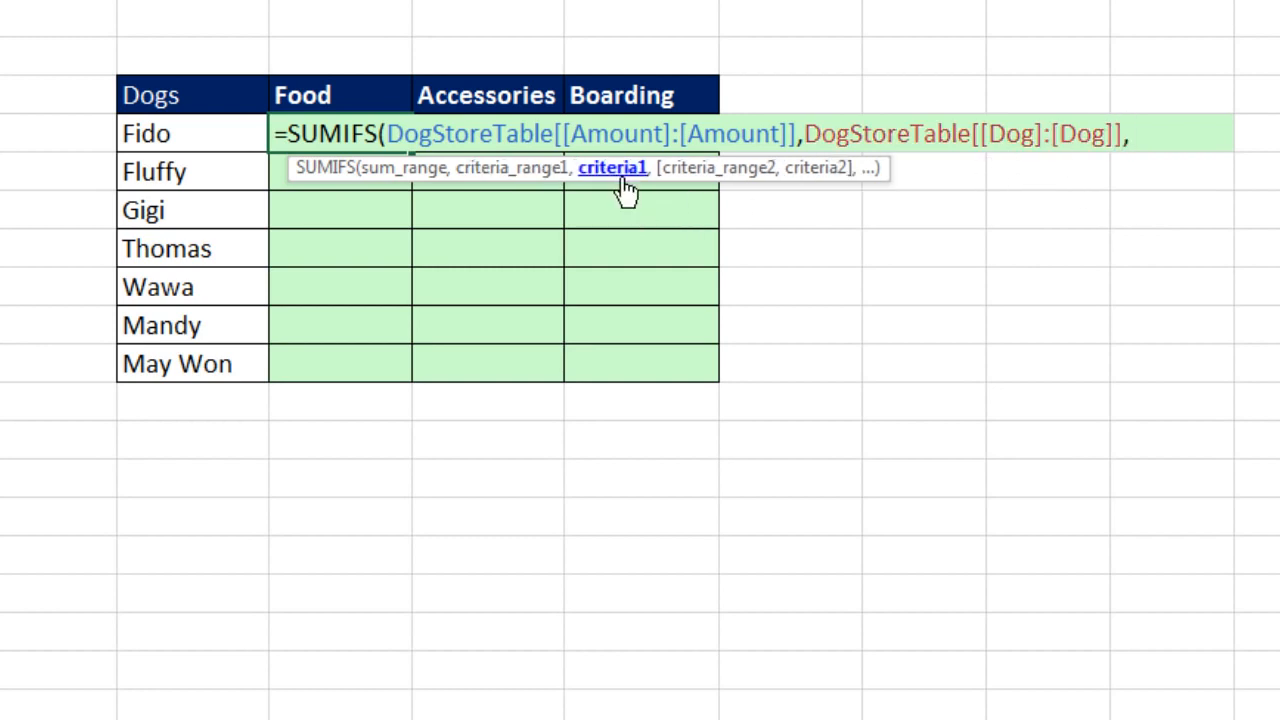
{"action": "left_click", "coordinate": [176, 140]}
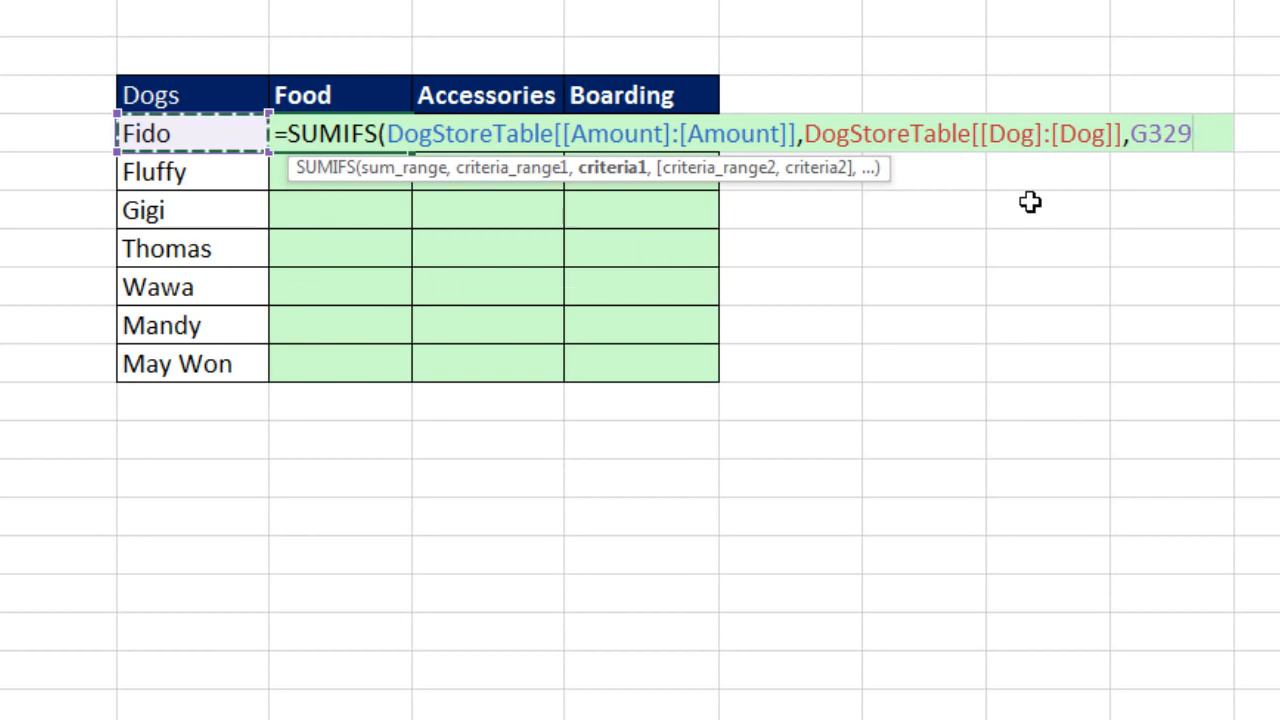
{"action": "key", "text": "F4"}
{"action": "key", "text": "F4"}
{"action": "key", "text": "F4"}
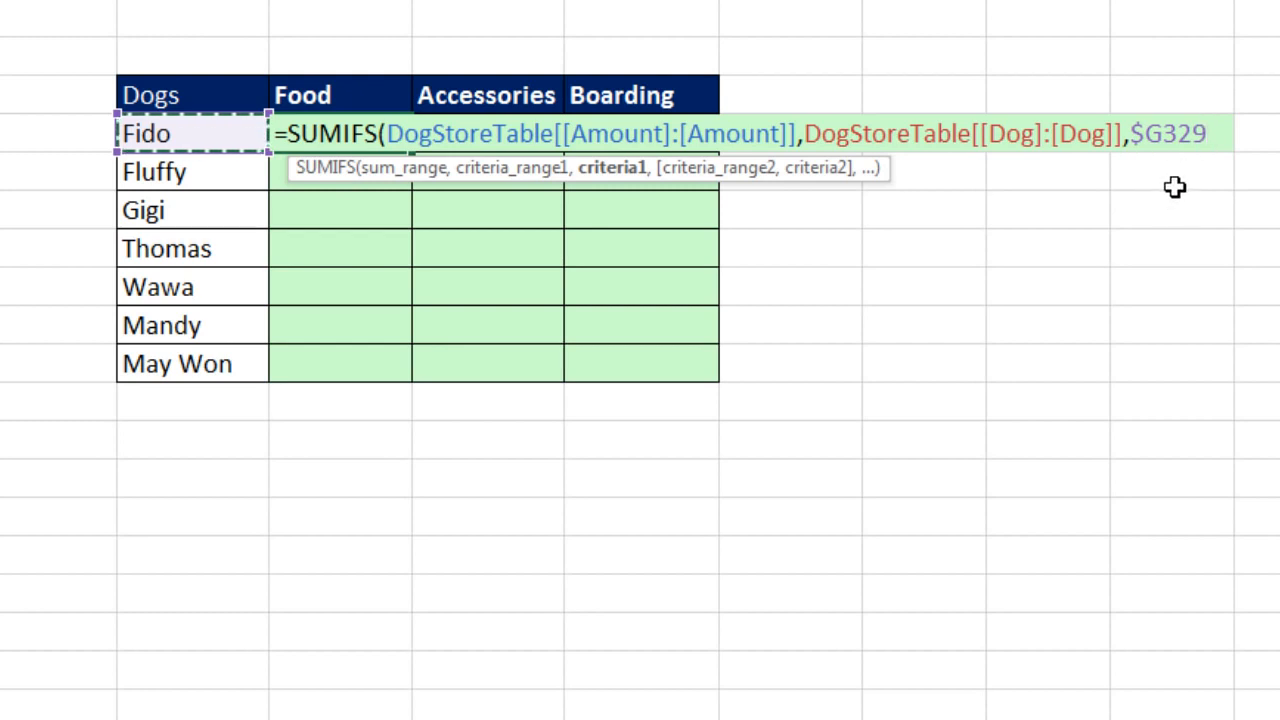
- Add the Category column as the second criteria range in locked form, DogStoreTable[[Category]:[Category]]
{"action": "type", "text": ","}
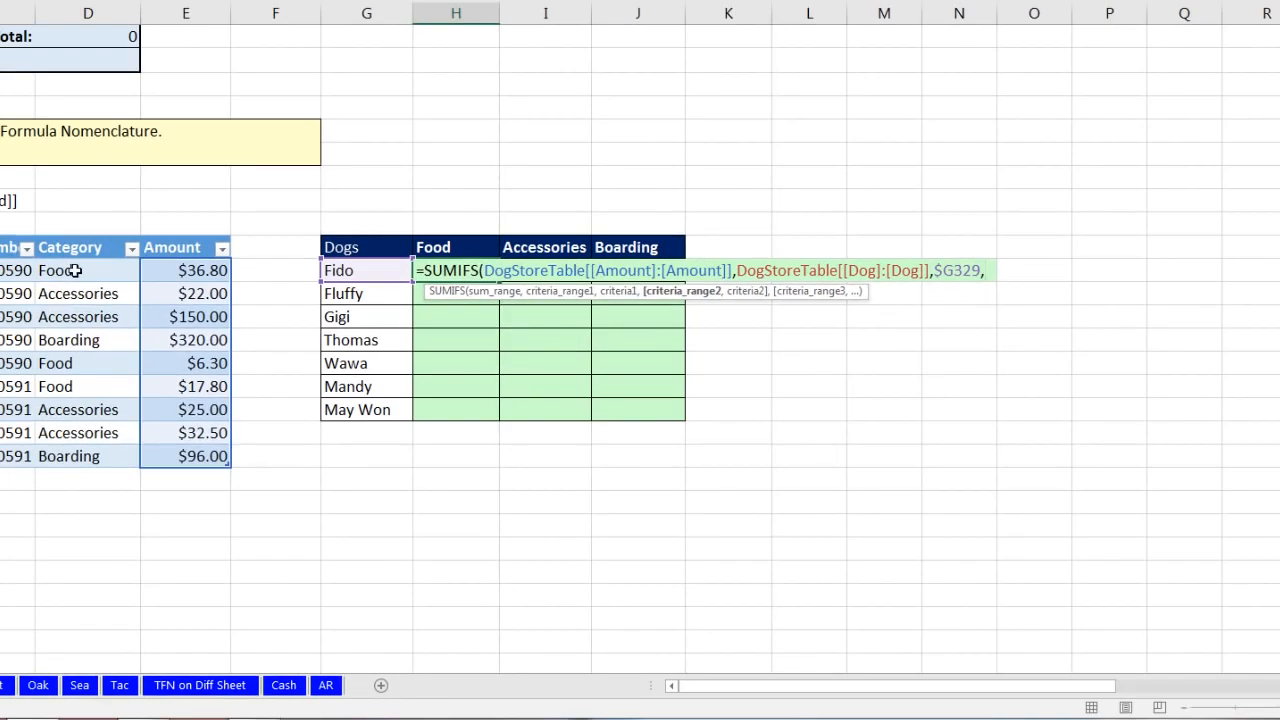
{"action": "left_click_drag", "start_coordinate": [75, 270], "coordinate": [80, 458]}
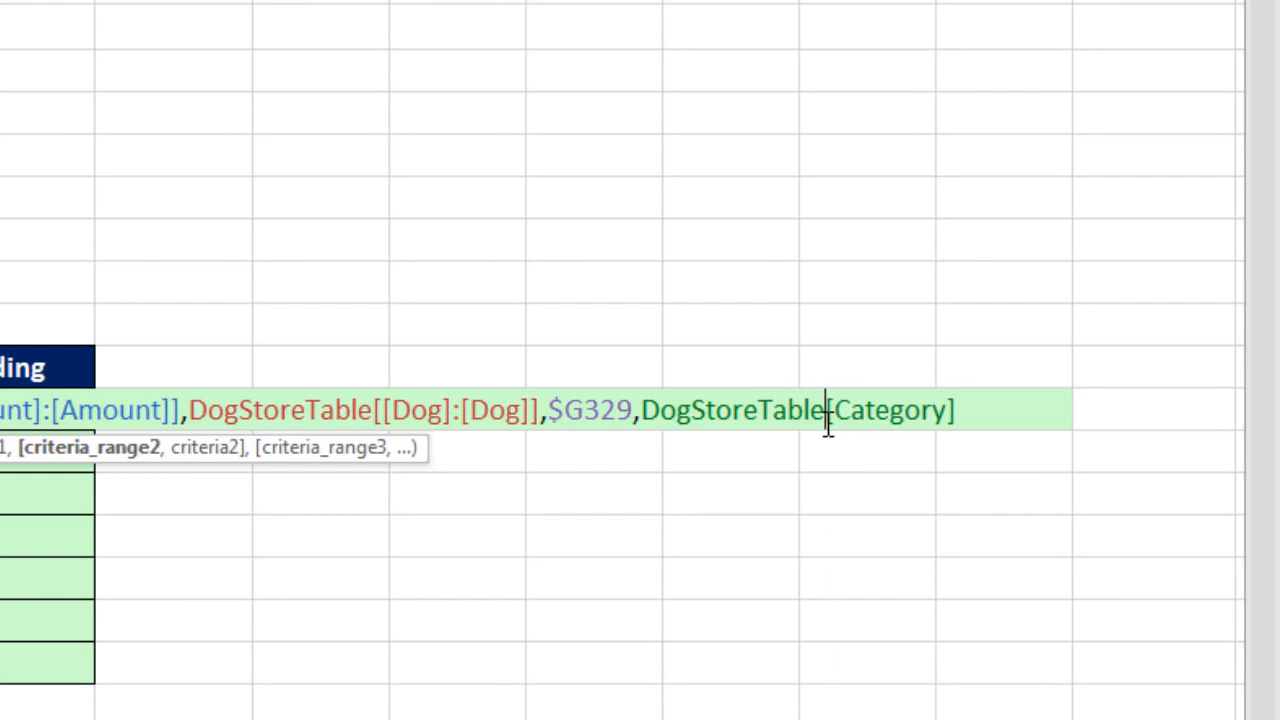
{"action": "type", "text": "["}
{"action": "left_click", "coordinate": [966, 412]}
{"action": "type", "text": "]:"}
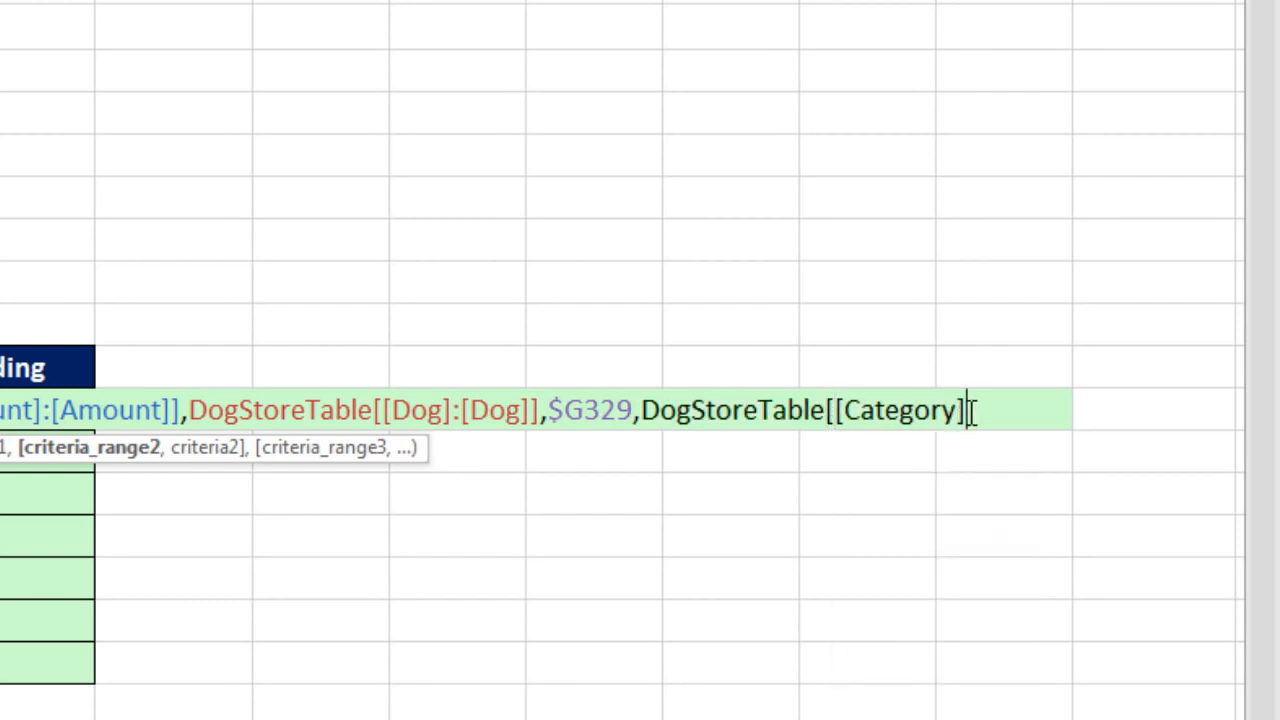
{"action": "type", "text": "["}
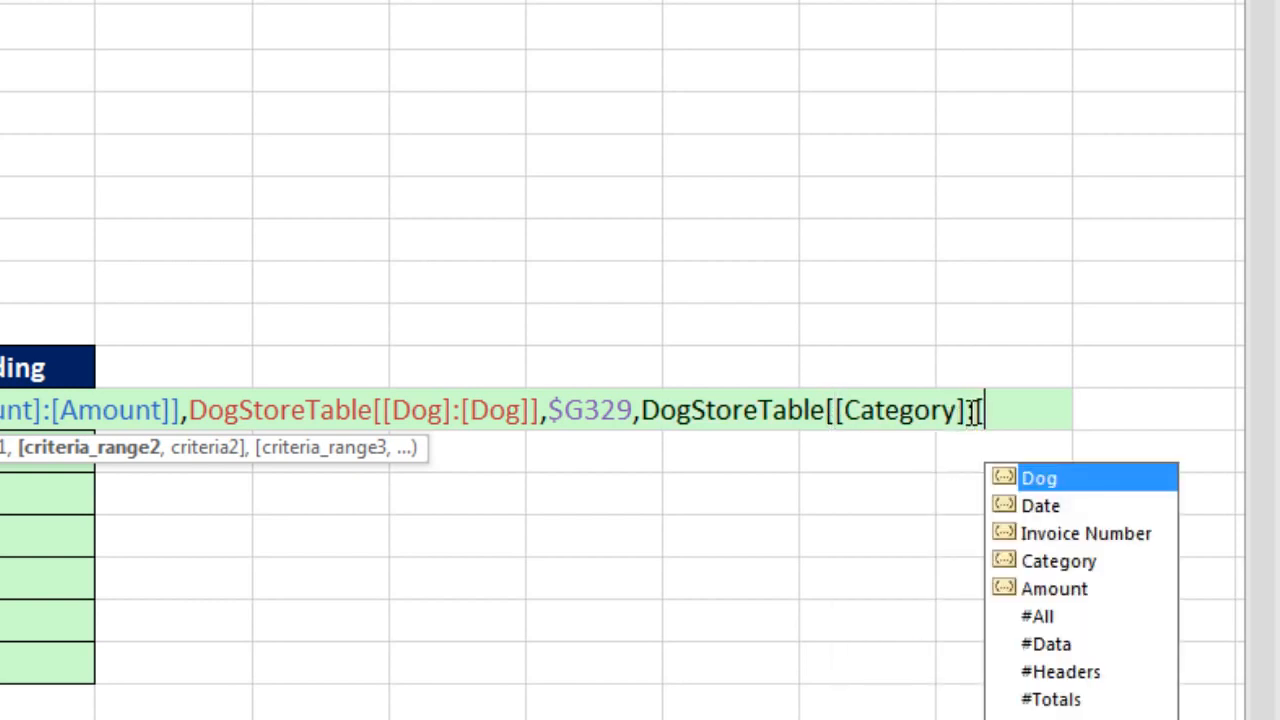
{"action": "type", "text": "c"}
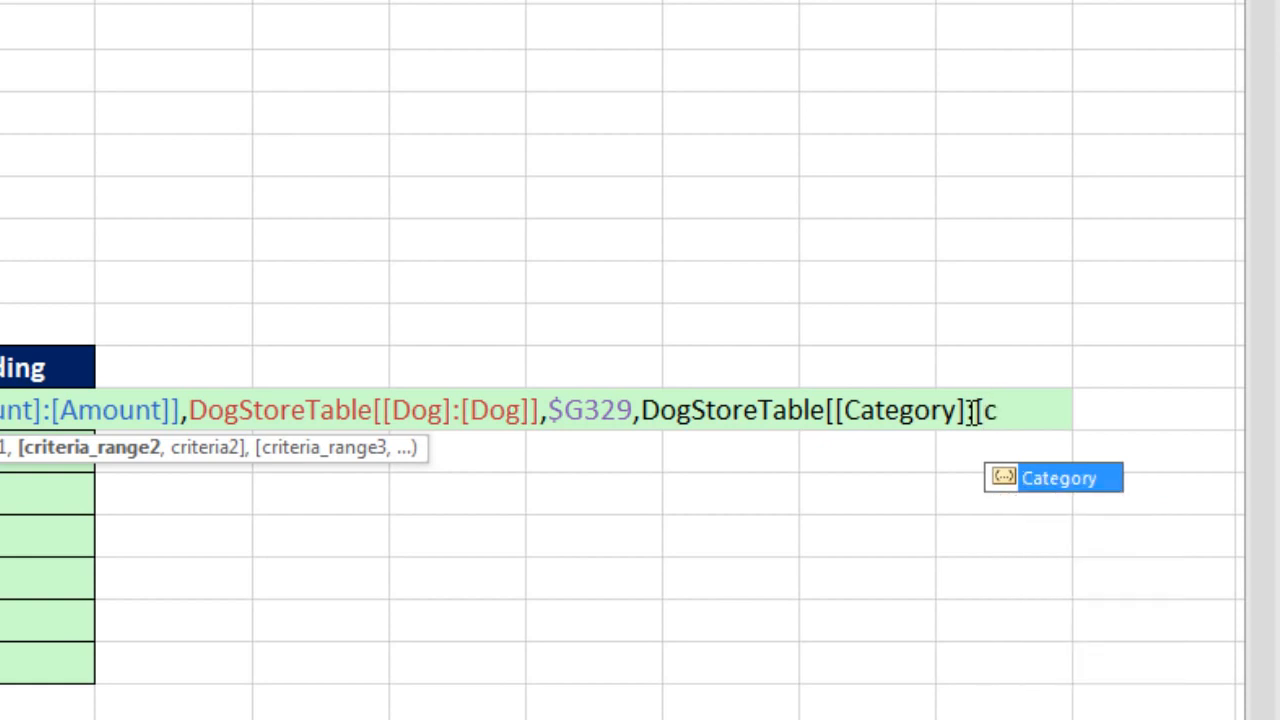
{"action": "key", "text": "Tab"}
{"action": "type", "text": "]]"}
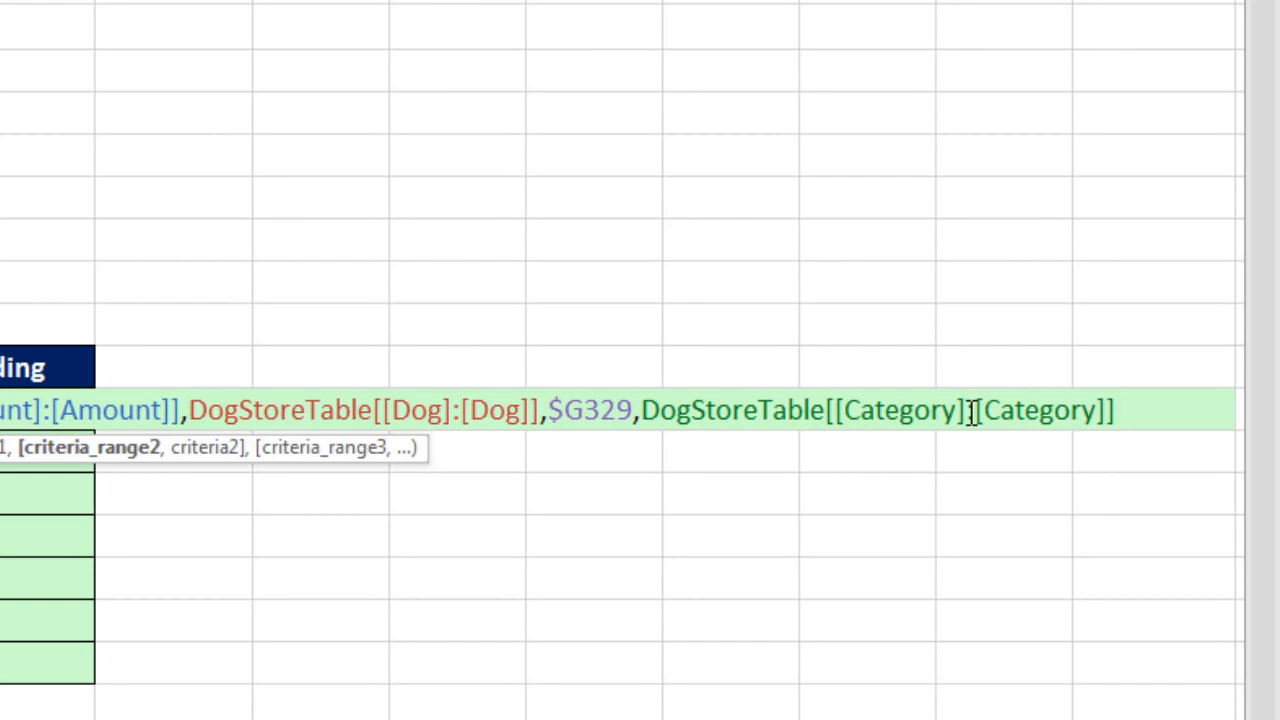
{"action": "left_click_drag", "start_coordinate": [415, 455], "coordinate": [971, 531]}
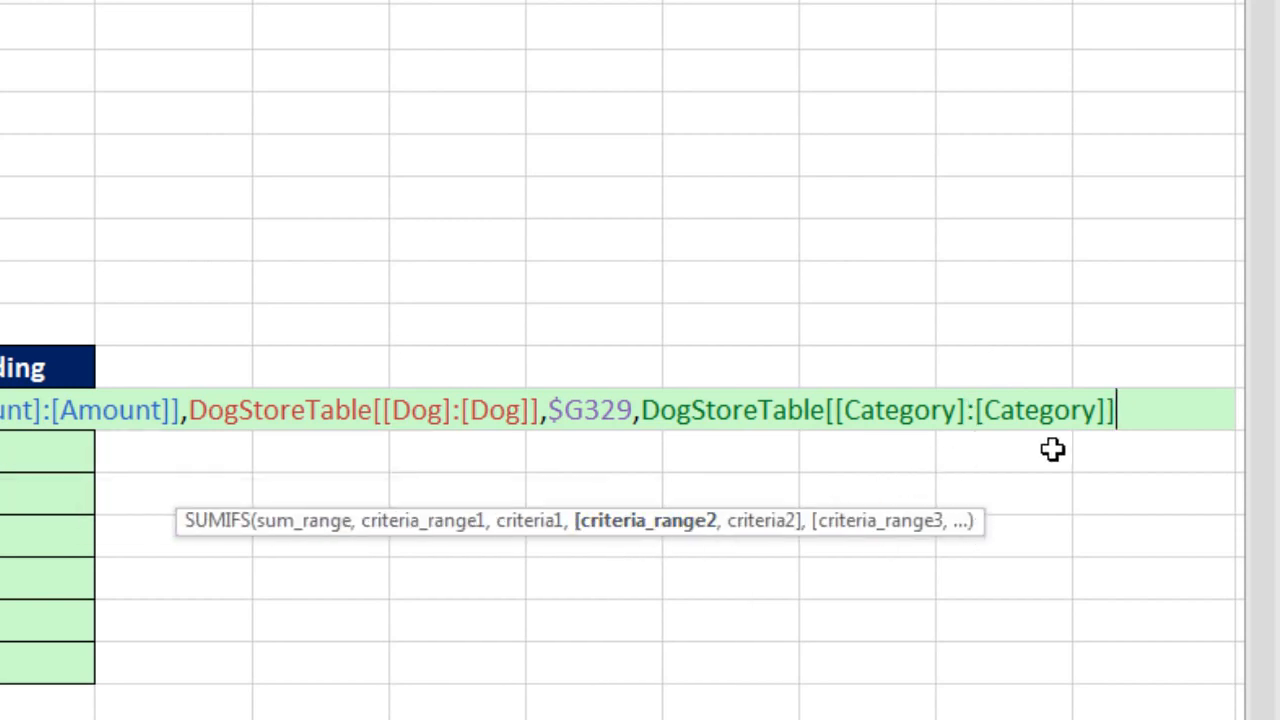
- Add the Food header in H328 as the second criterion with only its row locked, H$328, and complete the formula
{"action": "type", "text": ","}
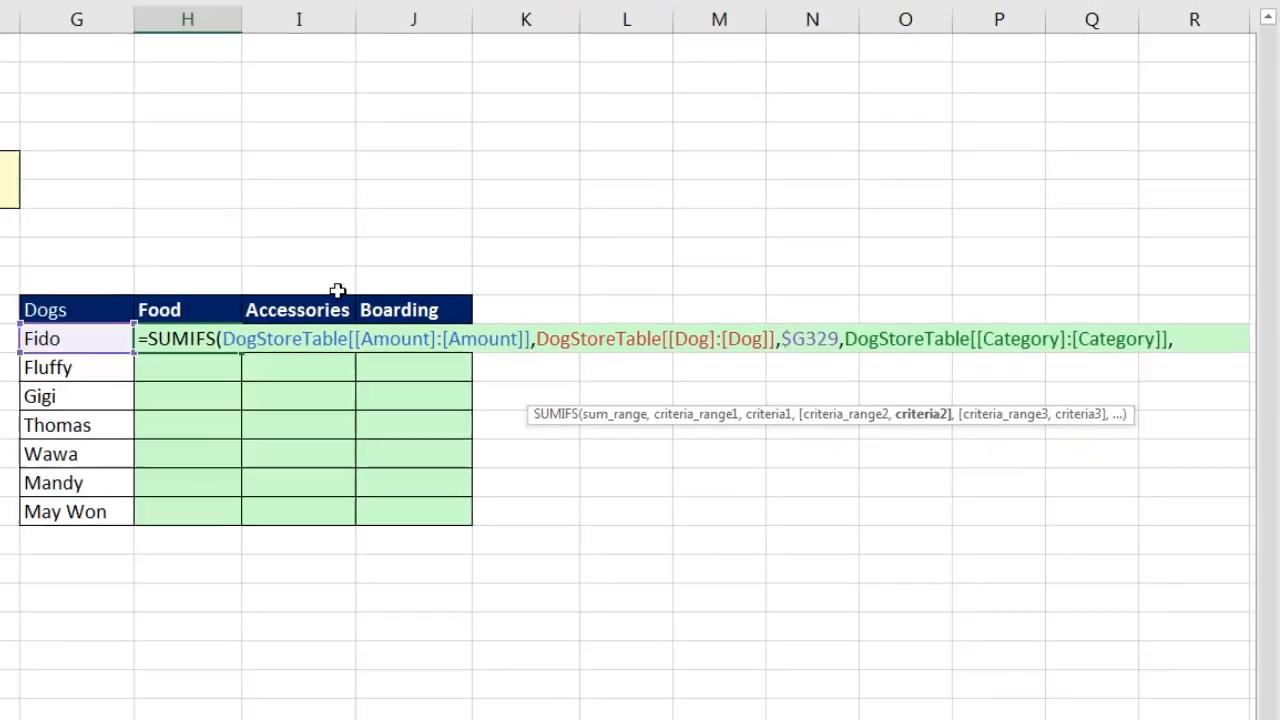
{"action": "left_click", "coordinate": [205, 311]}
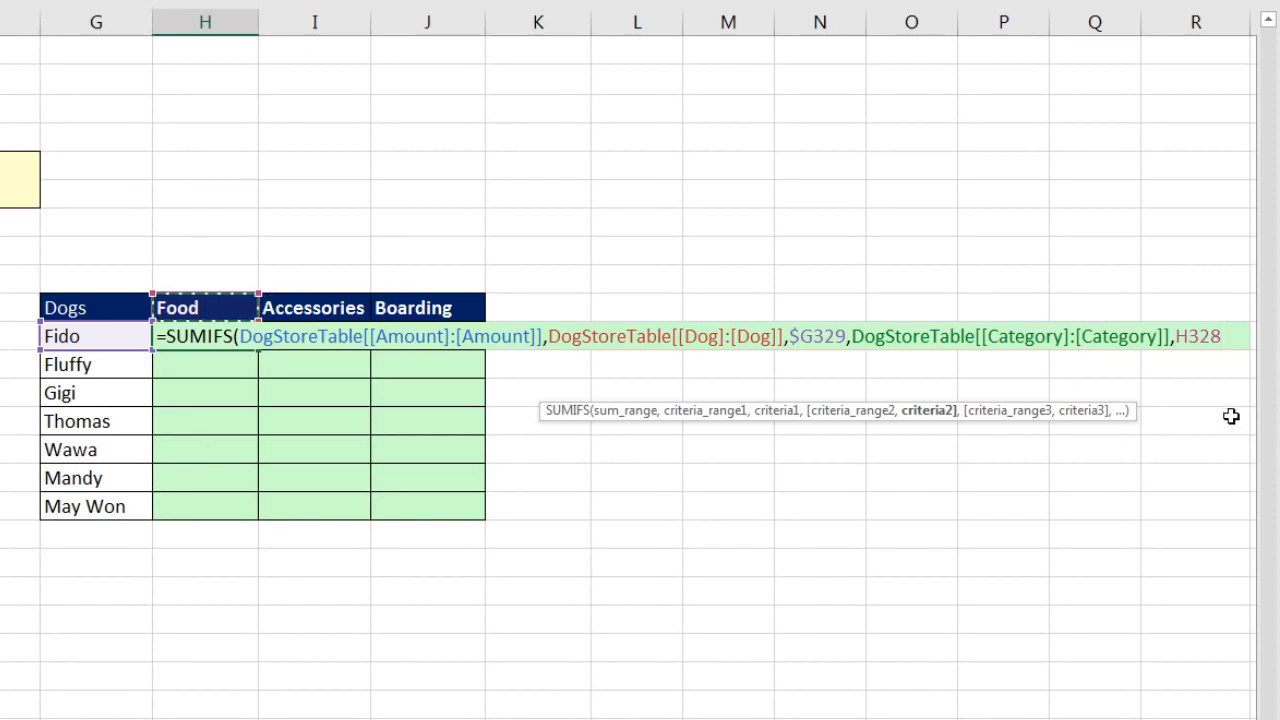
{"action": "key", "text": "F4"}
{"action": "type", "text": ")"}
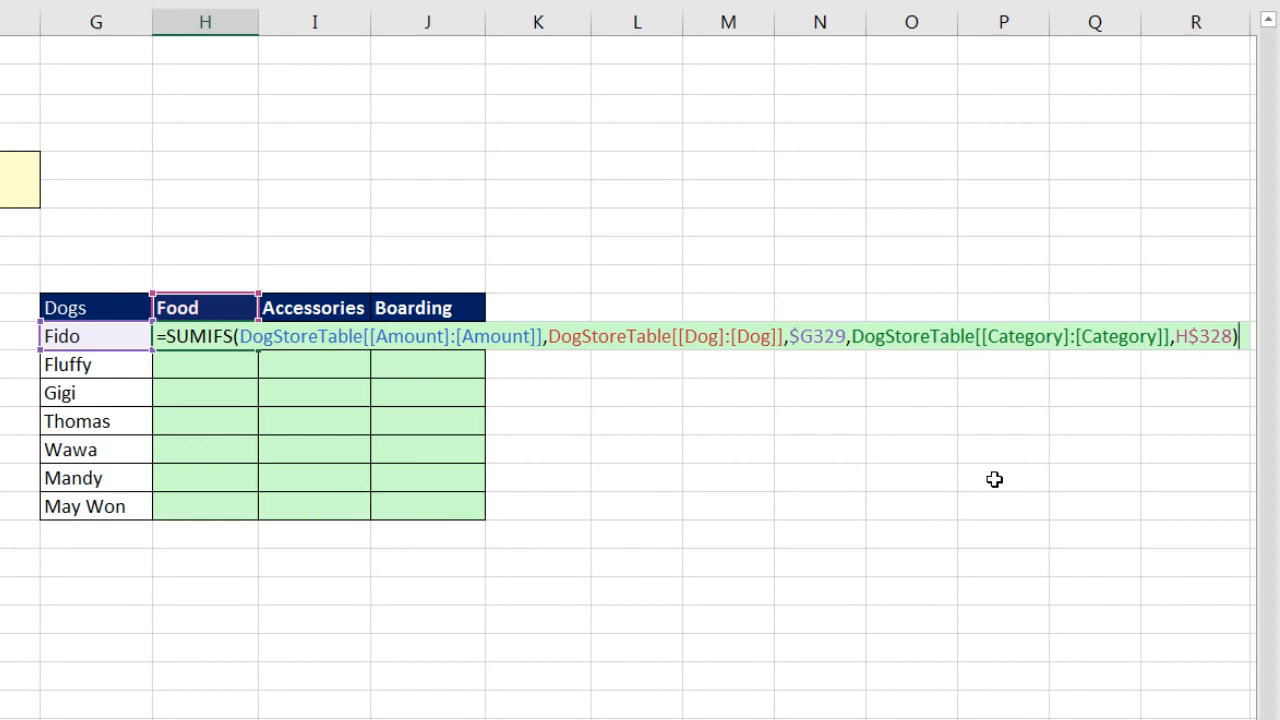
{"action": "key", "text": "ctrl+Return"}
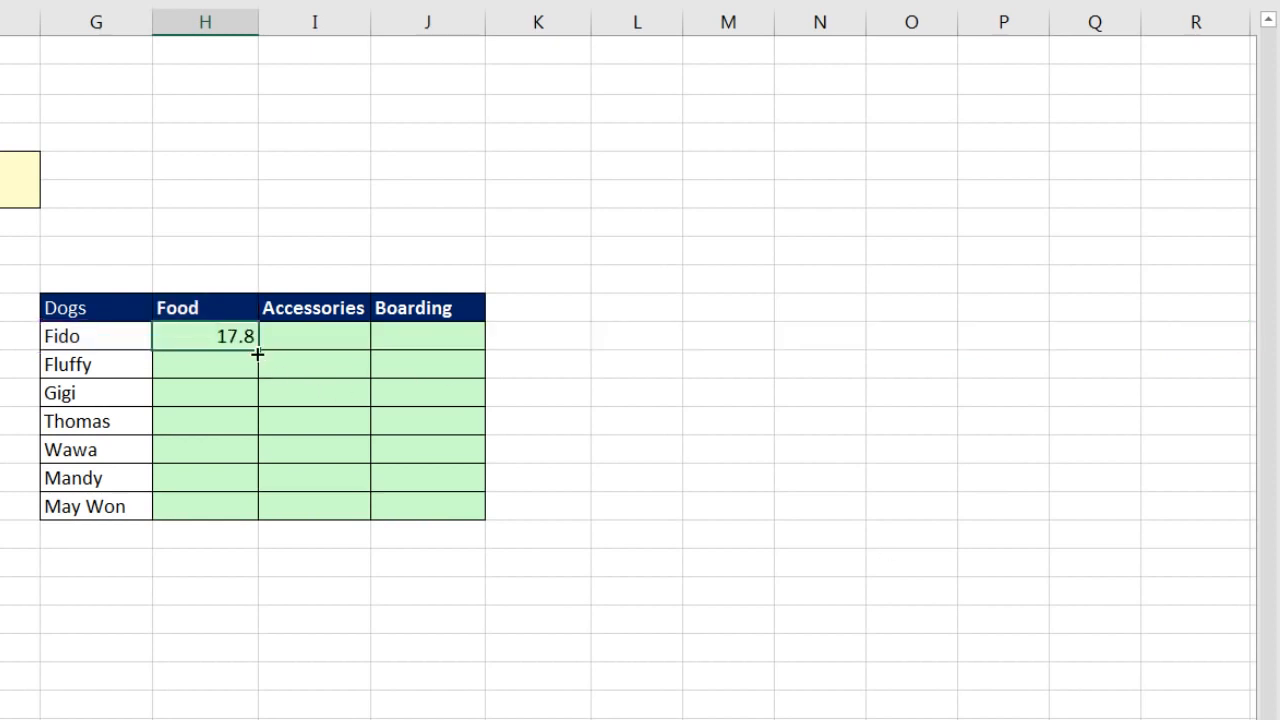
- Copy the H329 formula down and across to J335, and check the references in the last cell
{"action": "double_click", "coordinate": [257, 350]}
{"action": "left_click_drag", "start_coordinate": [259, 519], "coordinate": [458, 523]}
{"action": "left_click", "coordinate": [420, 511]}
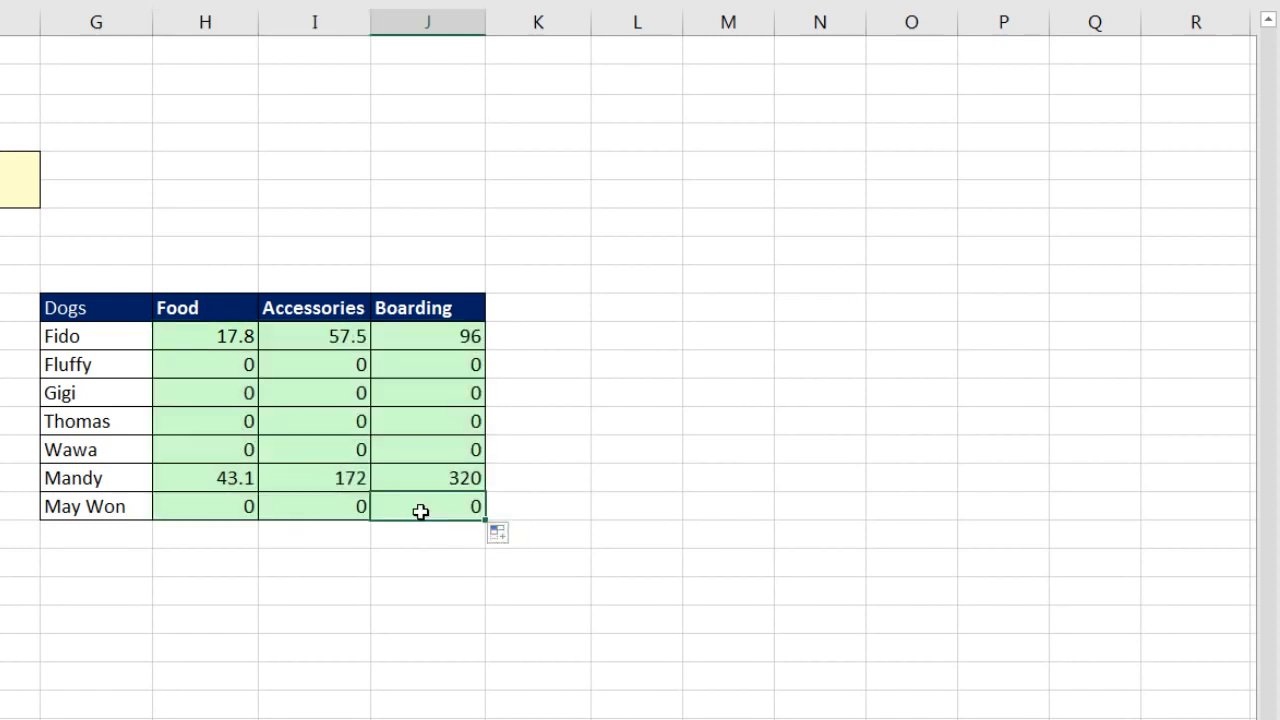
{"action": "key", "text": "F2"}
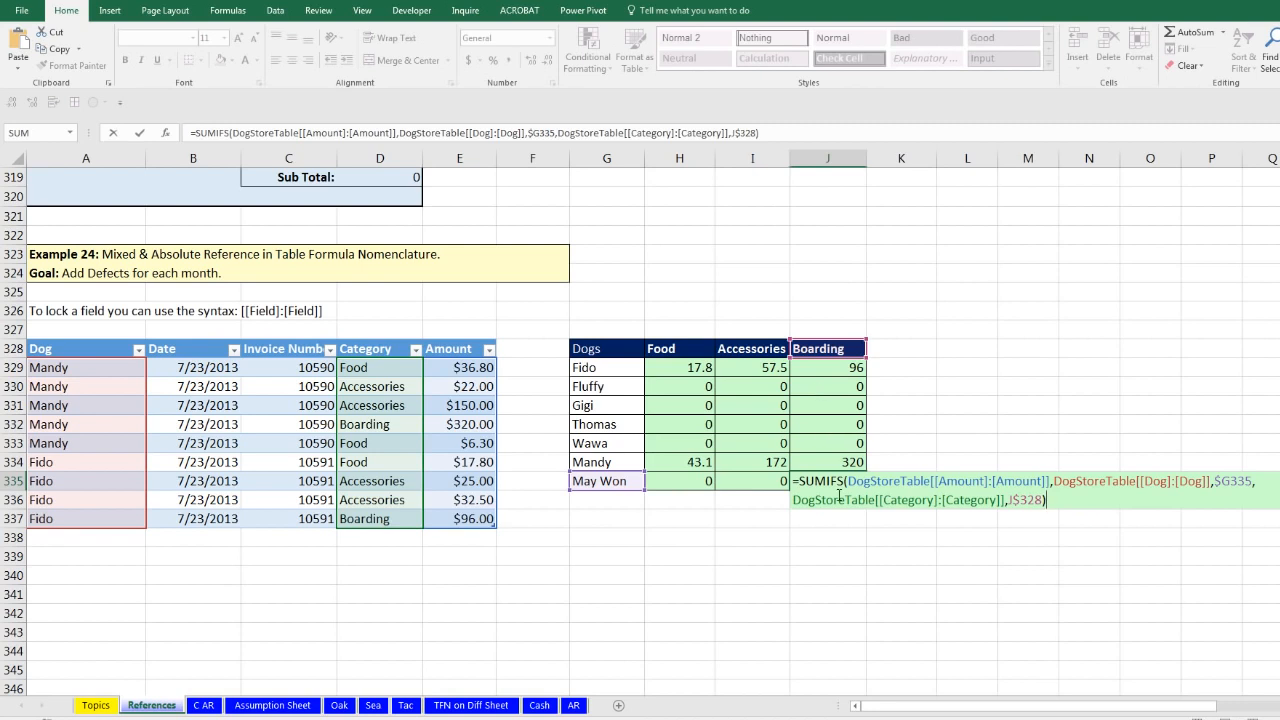
{"action": "key", "text": "Return"}
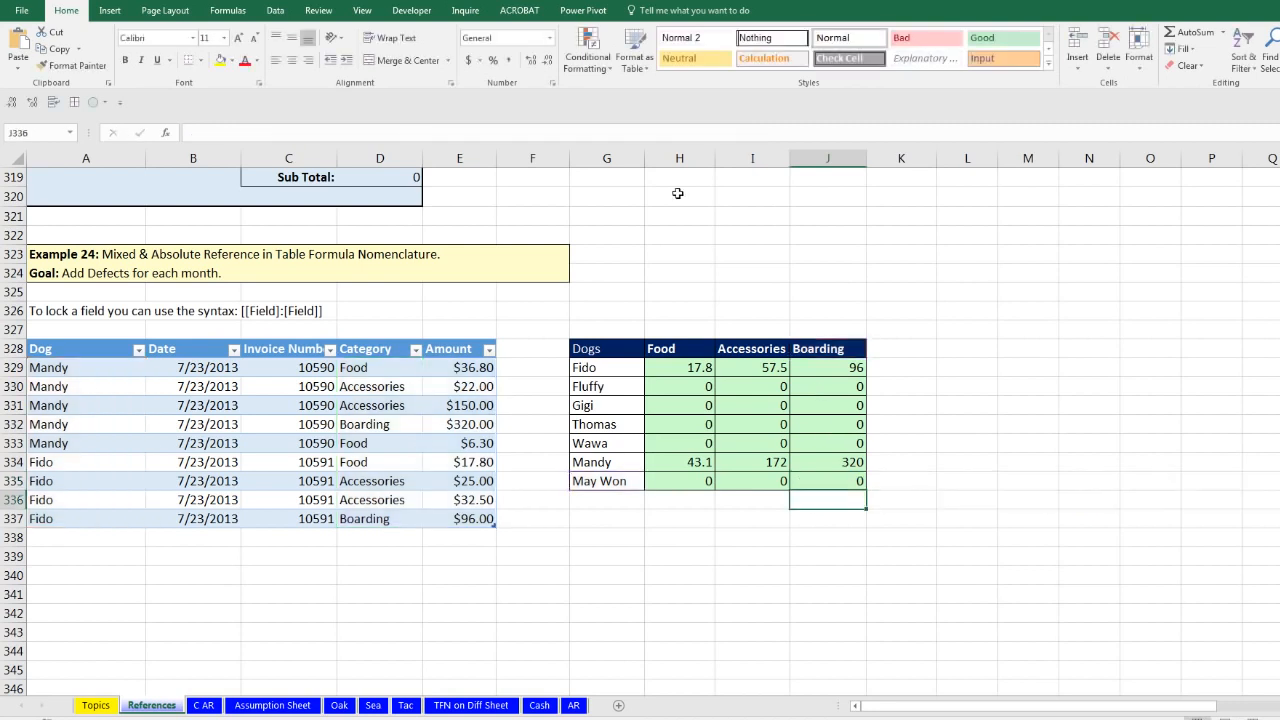
- Go to Example 20 on the TFN on Diff Sheet worksheet
{"action": "scroll", "coordinate": [535, 494], "scroll_direction": "up", "scroll_amount": 8}
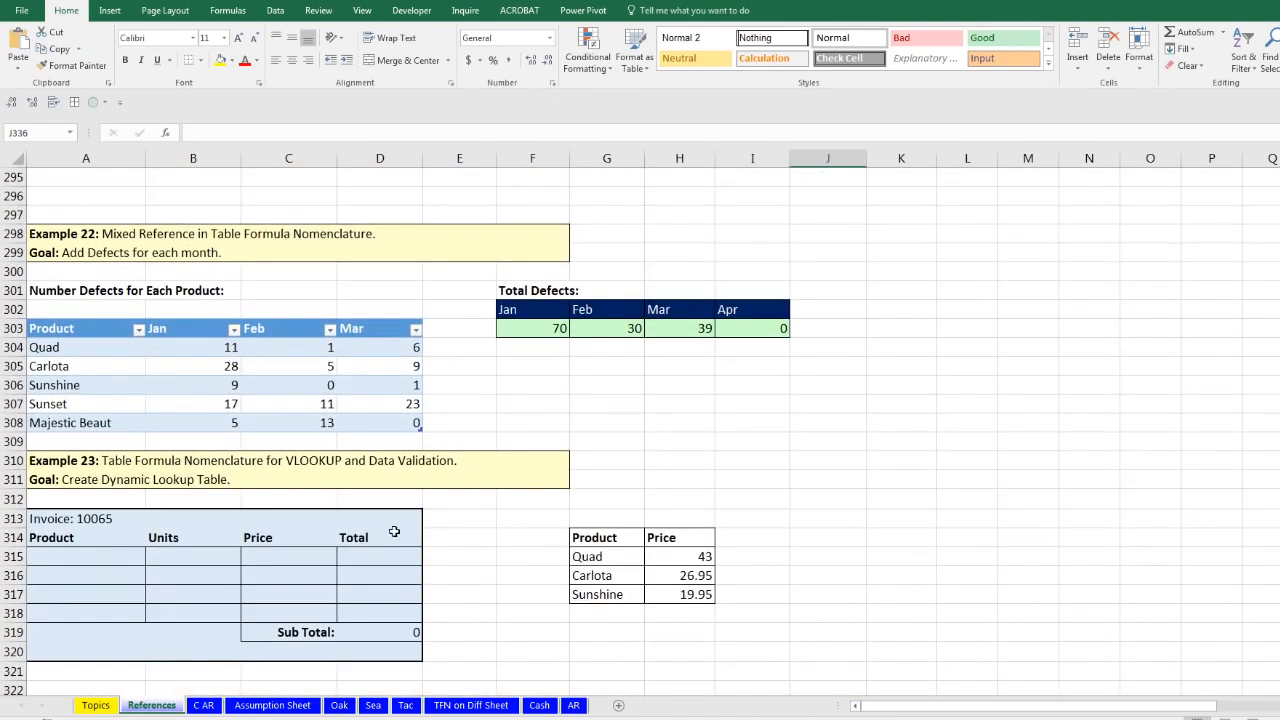
{"action": "scroll", "coordinate": [395, 528], "scroll_direction": "up", "scroll_amount": 6}
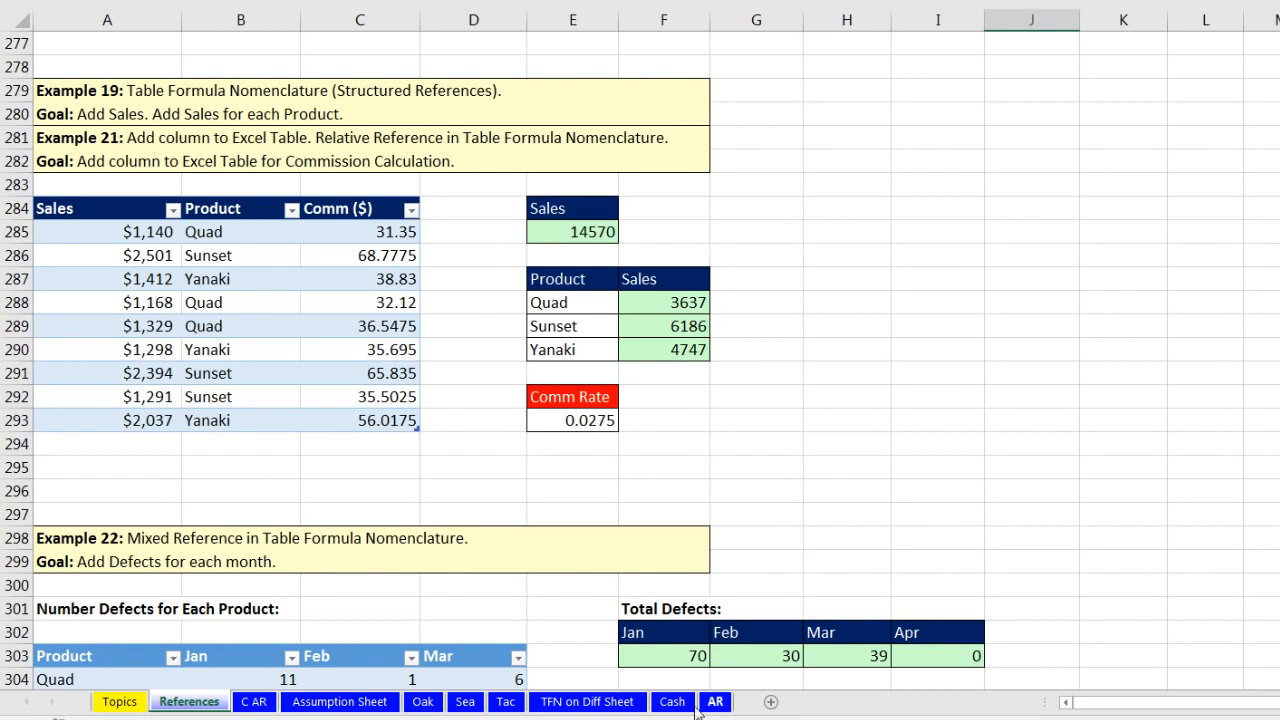
{"action": "left_click", "coordinate": [581, 708]}
{"action": "scroll", "coordinate": [269, 237], "scroll_direction": "up", "scroll_amount": 5}
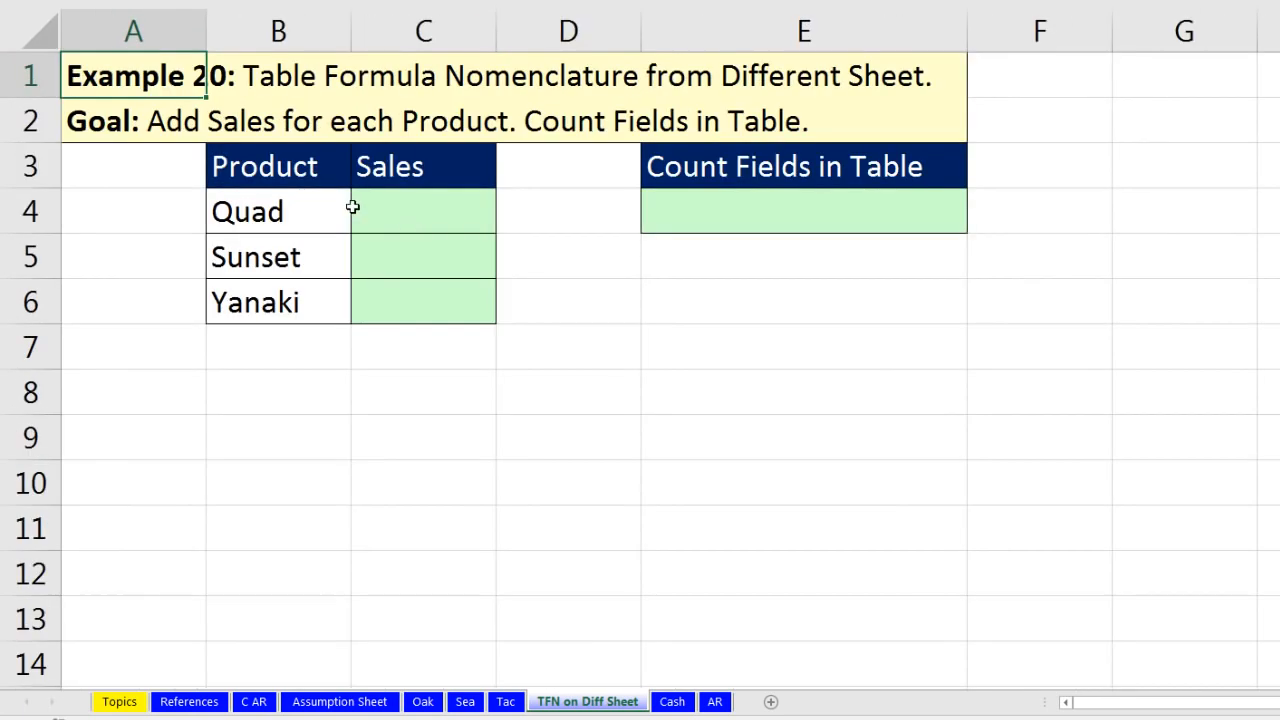
- Start a SUMIFS formula in C4 with SalesTable[Sales] as the sum range
{"action": "left_click", "coordinate": [426, 195]}
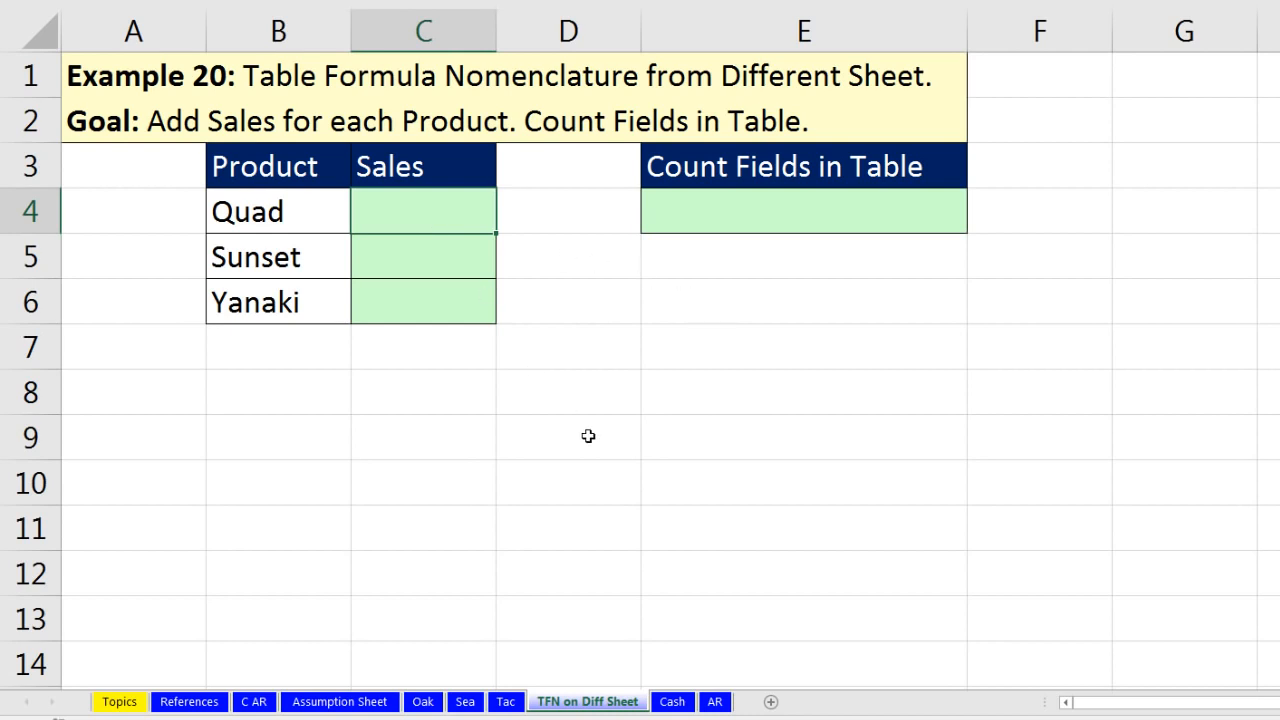
{"action": "type", "text": "=sumifs"}
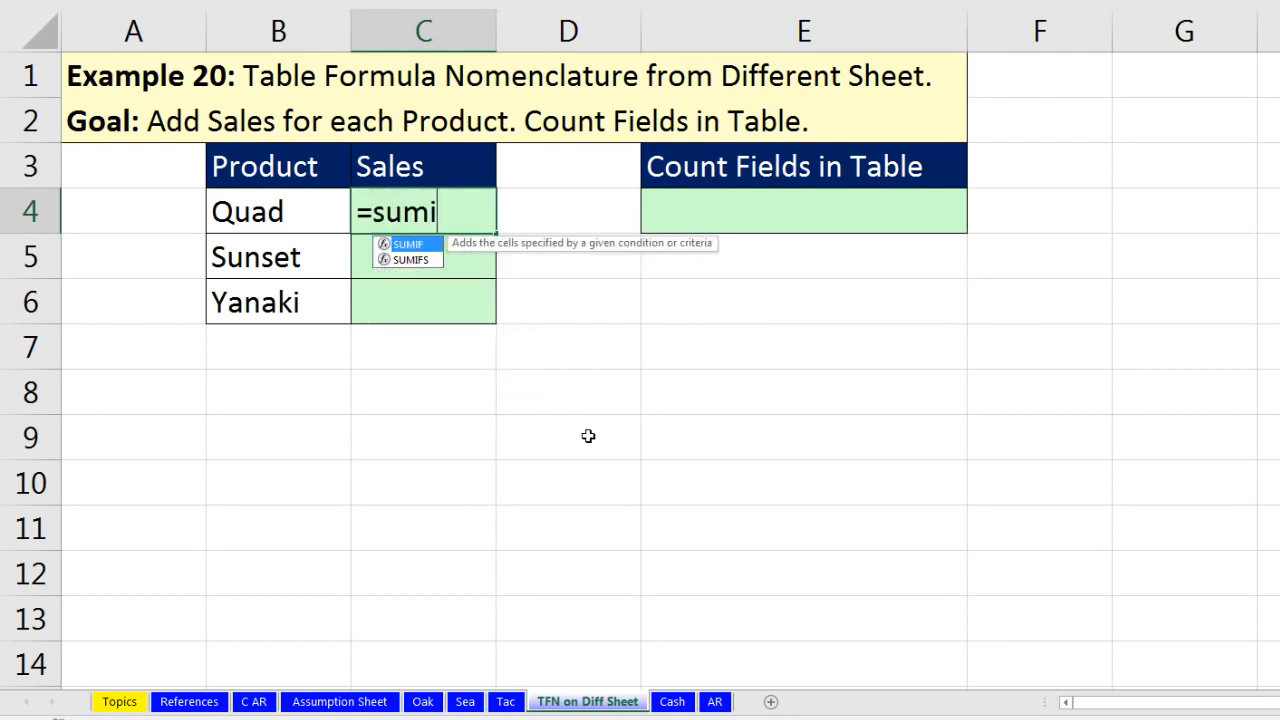
{"action": "key", "text": "Tab"}
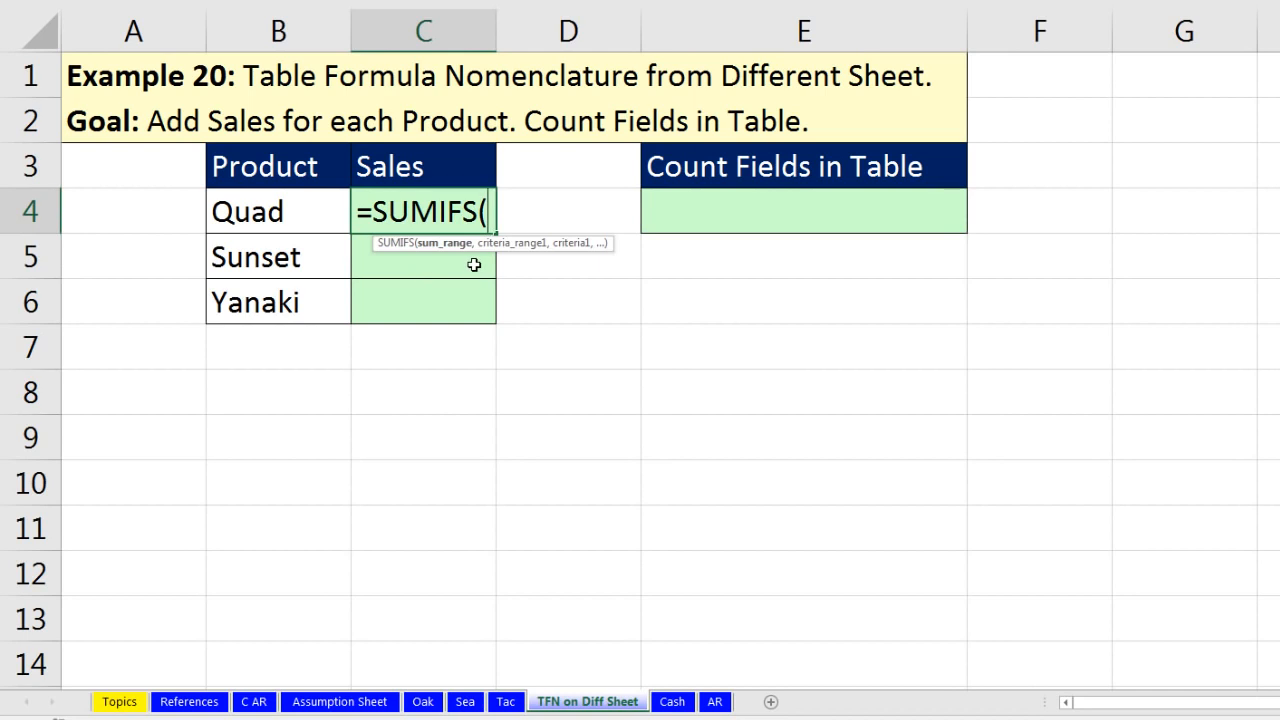
{"action": "type", "text": "s"}
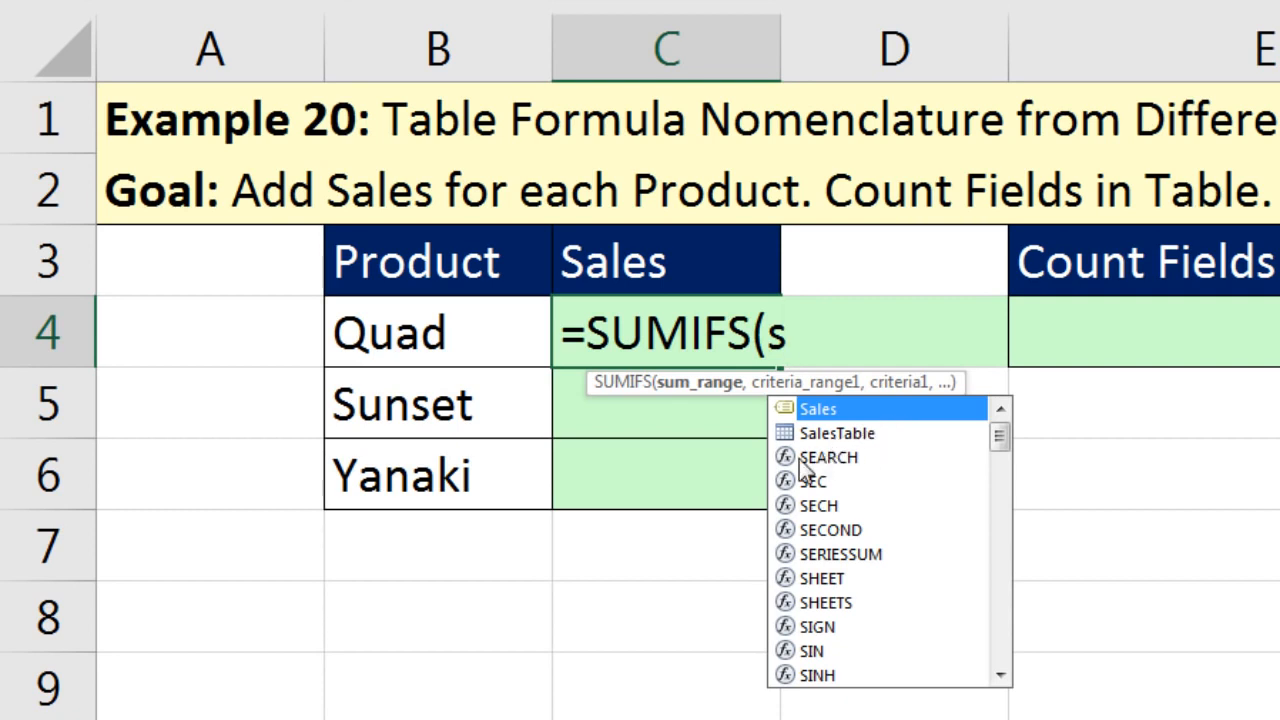
{"action": "key", "text": "Down"}
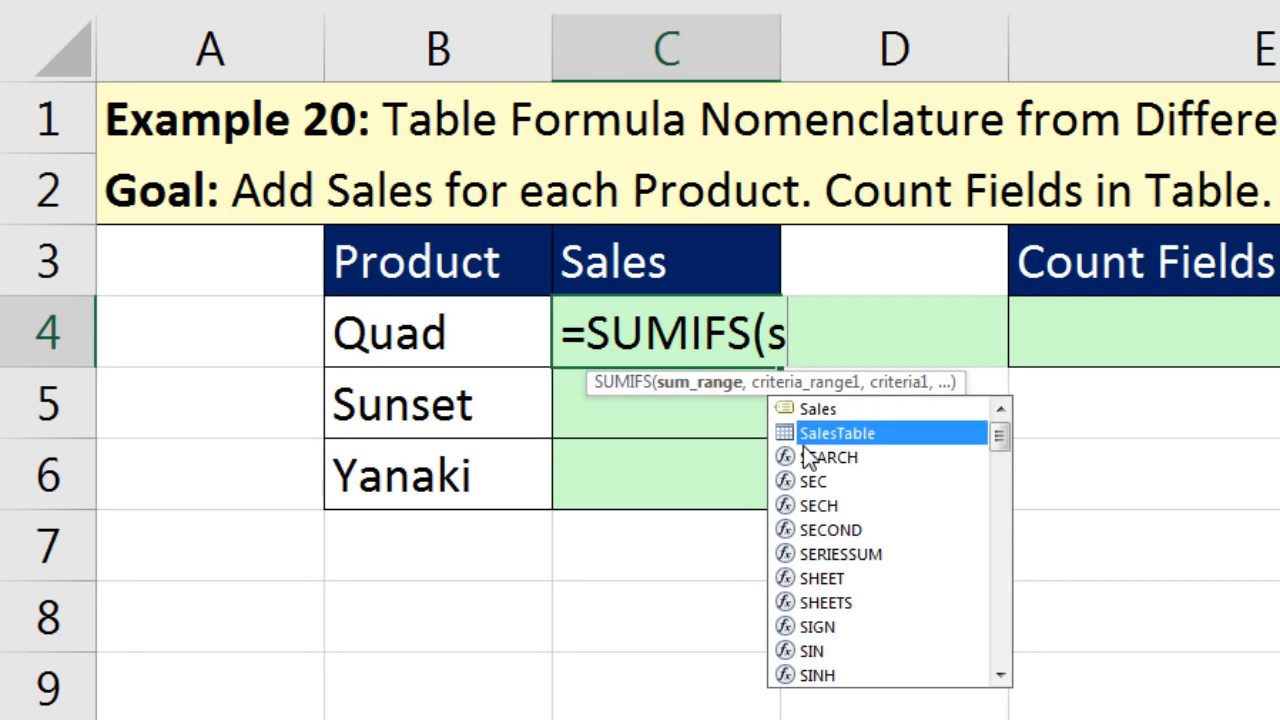
{"action": "key", "text": "Tab"}
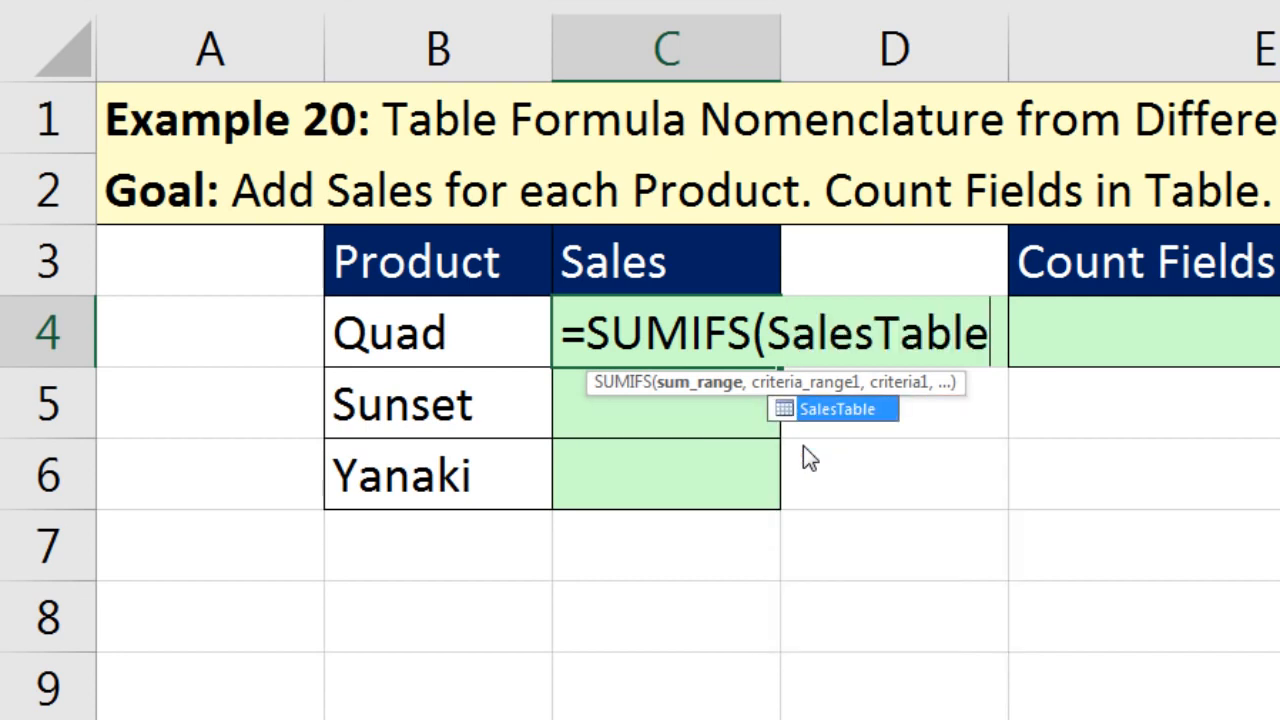
{"action": "type", "text": "["}
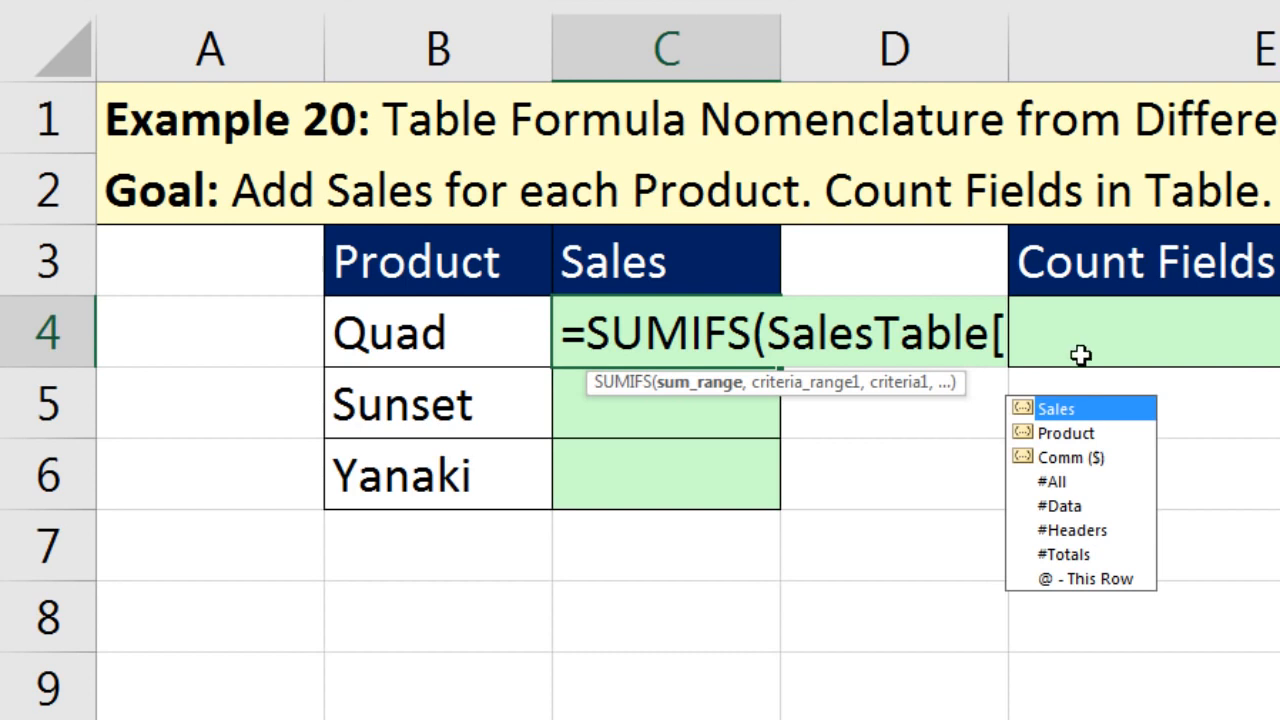
{"action": "key", "text": "Tab"}
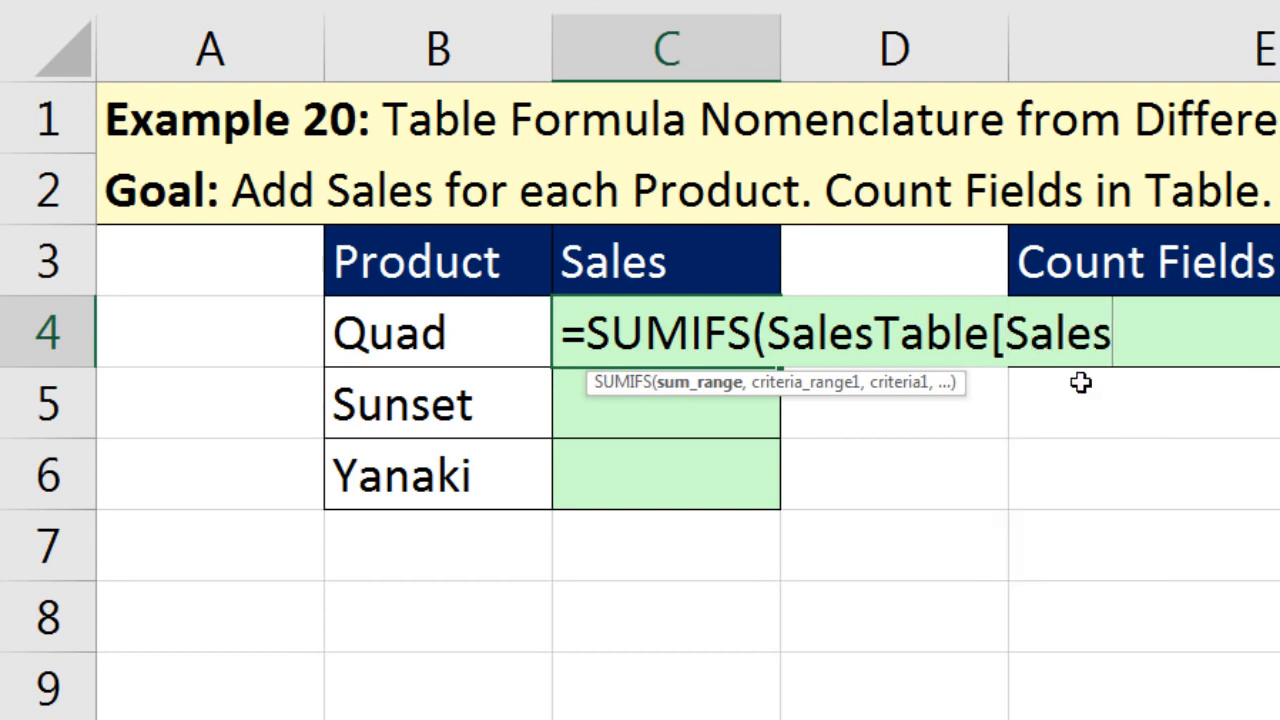
{"action": "type", "text": "],"}
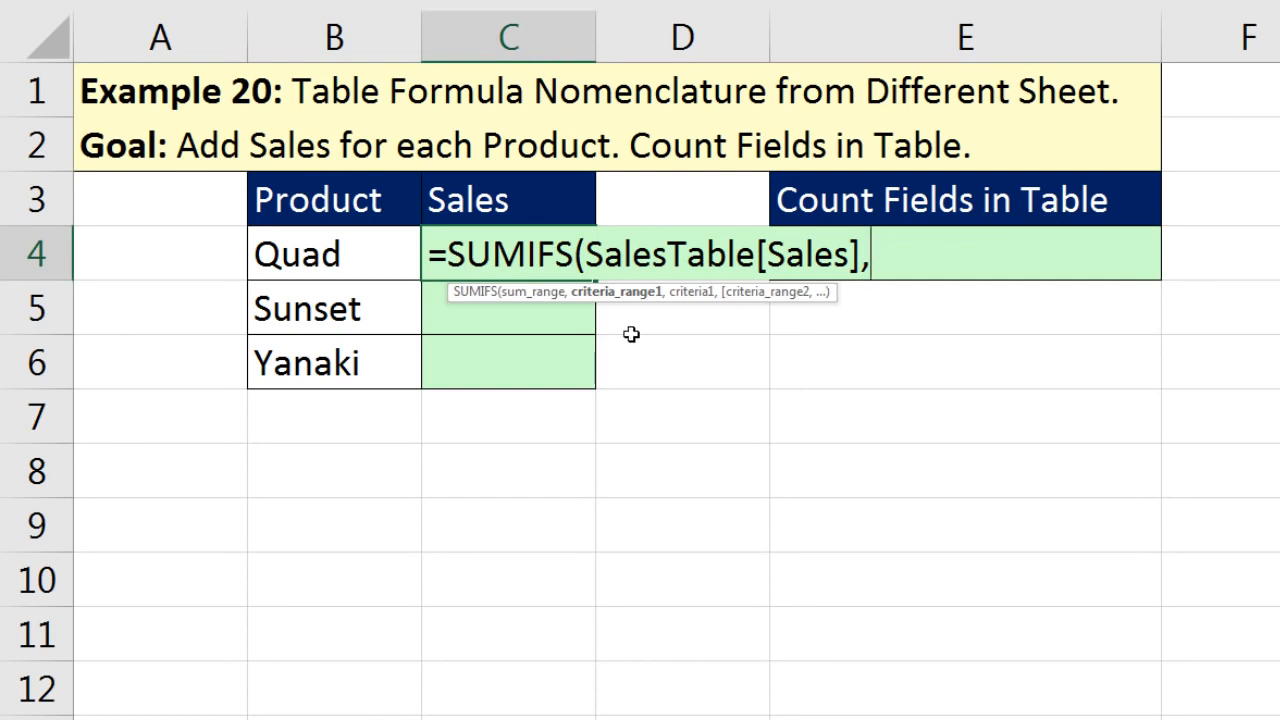
- Add the Product column as the criteria range, SalesTable[Product]
{"action": "type", "text": "s"}
{"action": "key", "text": "Down"}
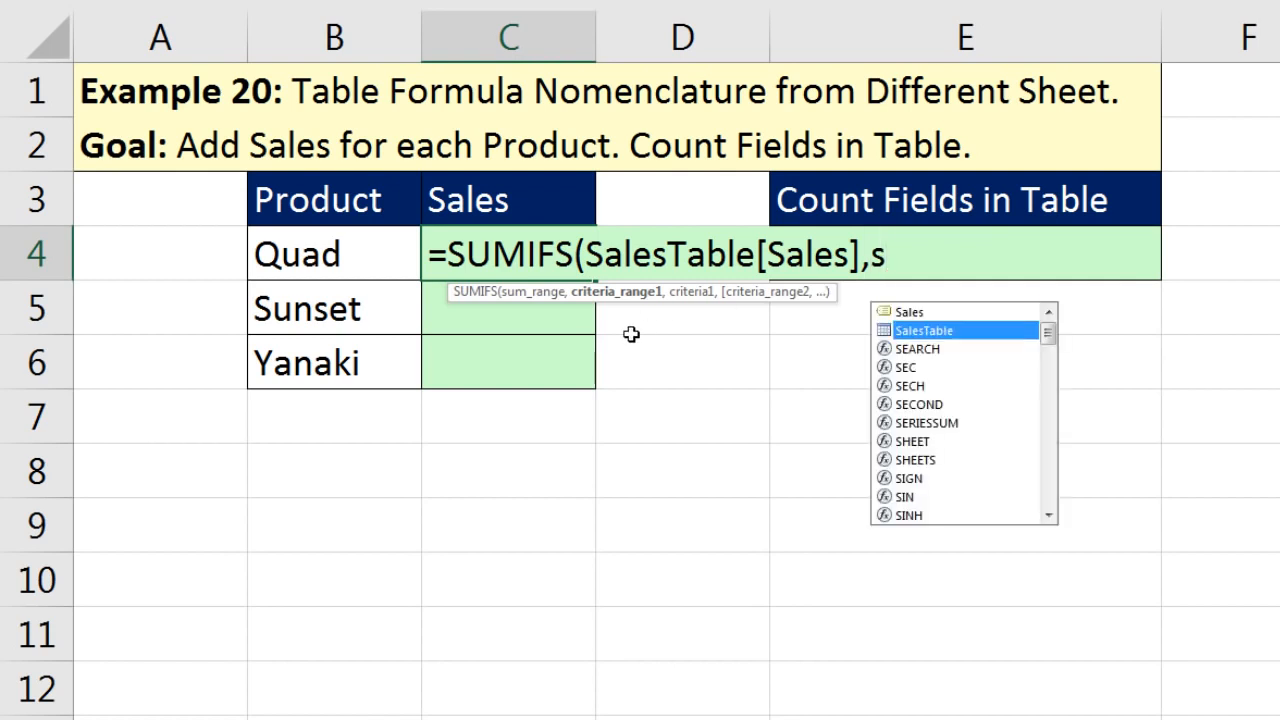
{"action": "key", "text": "Tab"}
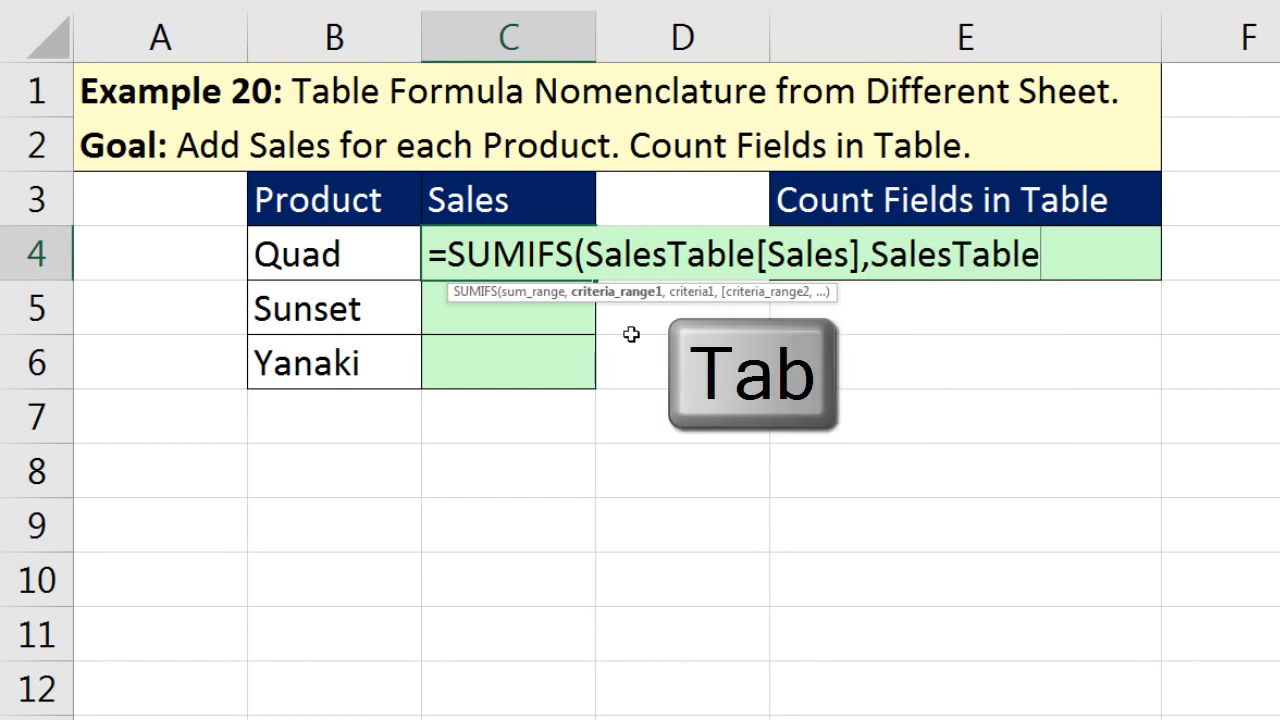
{"action": "type", "text": "["}
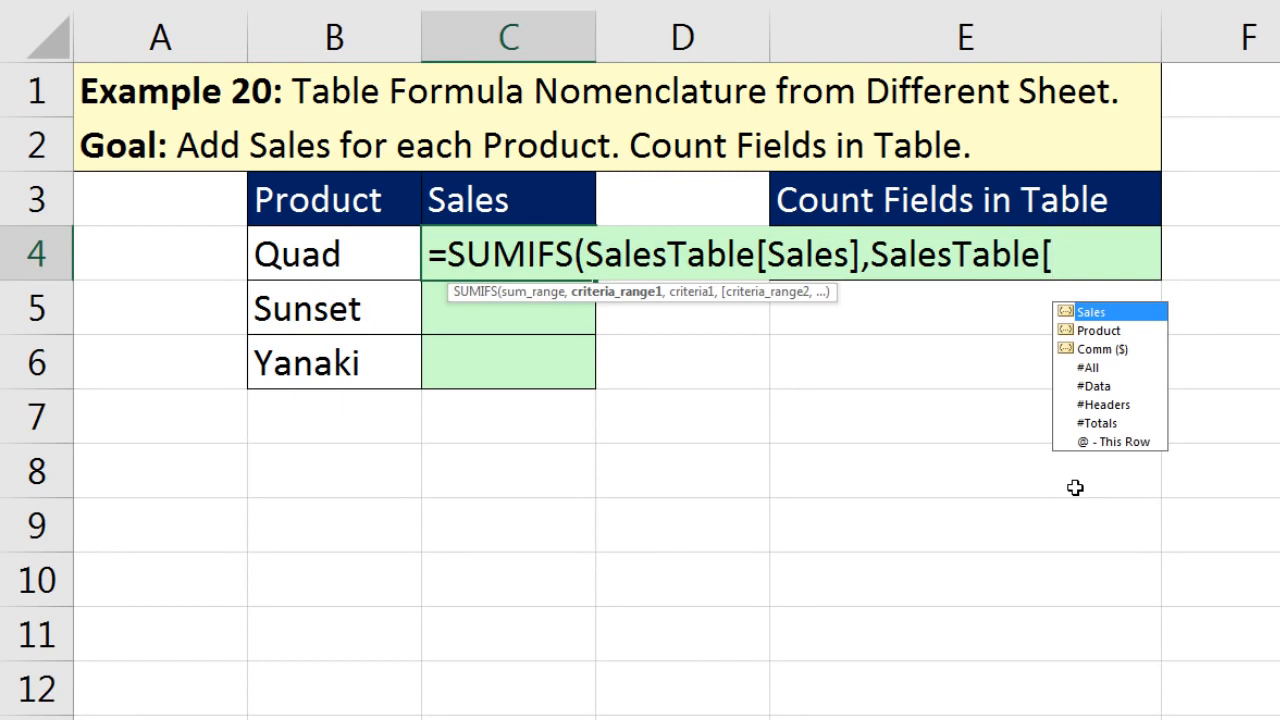
{"action": "key", "text": "Down"}
{"action": "key", "text": "Tab"}
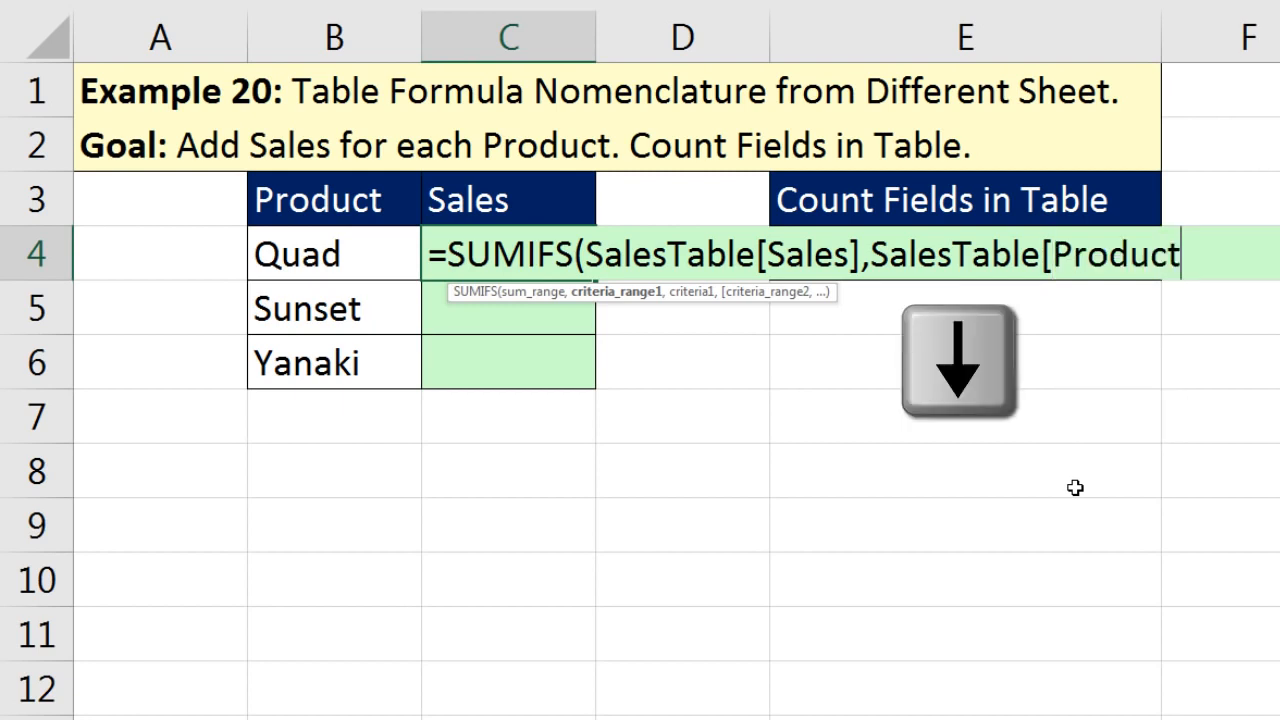
{"action": "type", "text": "]"}
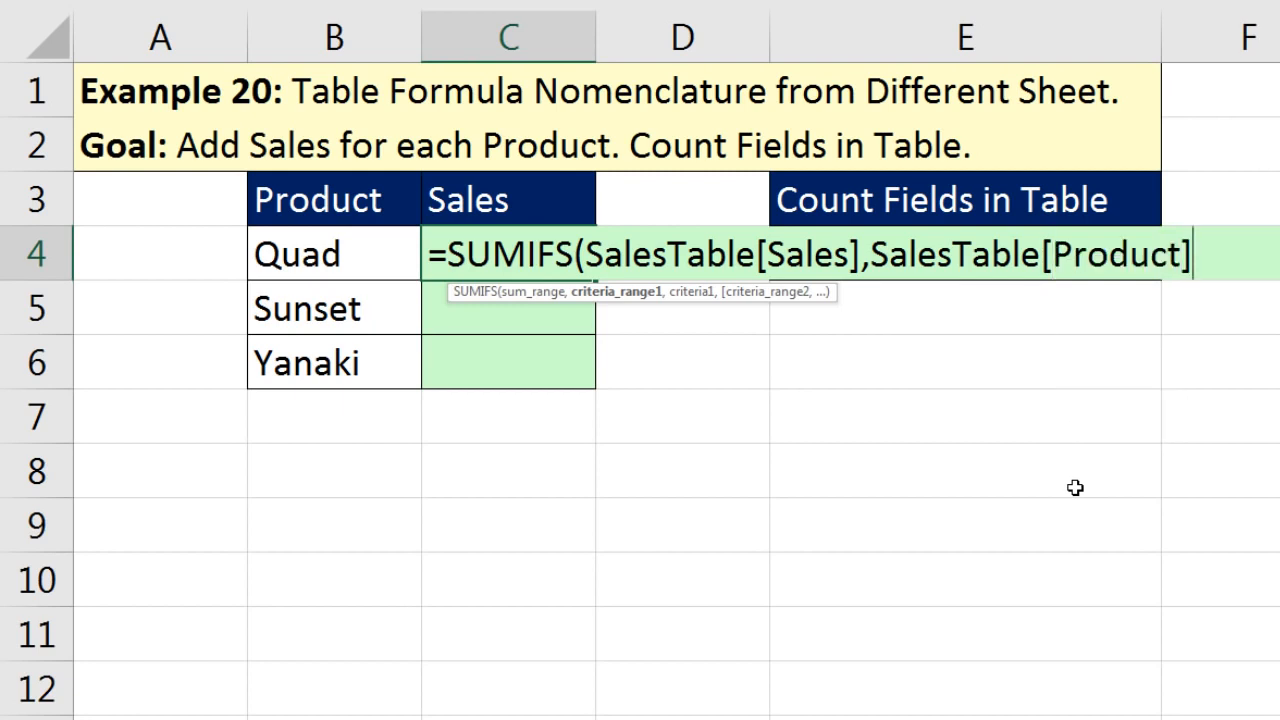
- Add the product name in B4 as the criterion and complete the SUMIFS formula
{"action": "type", "text": ","}
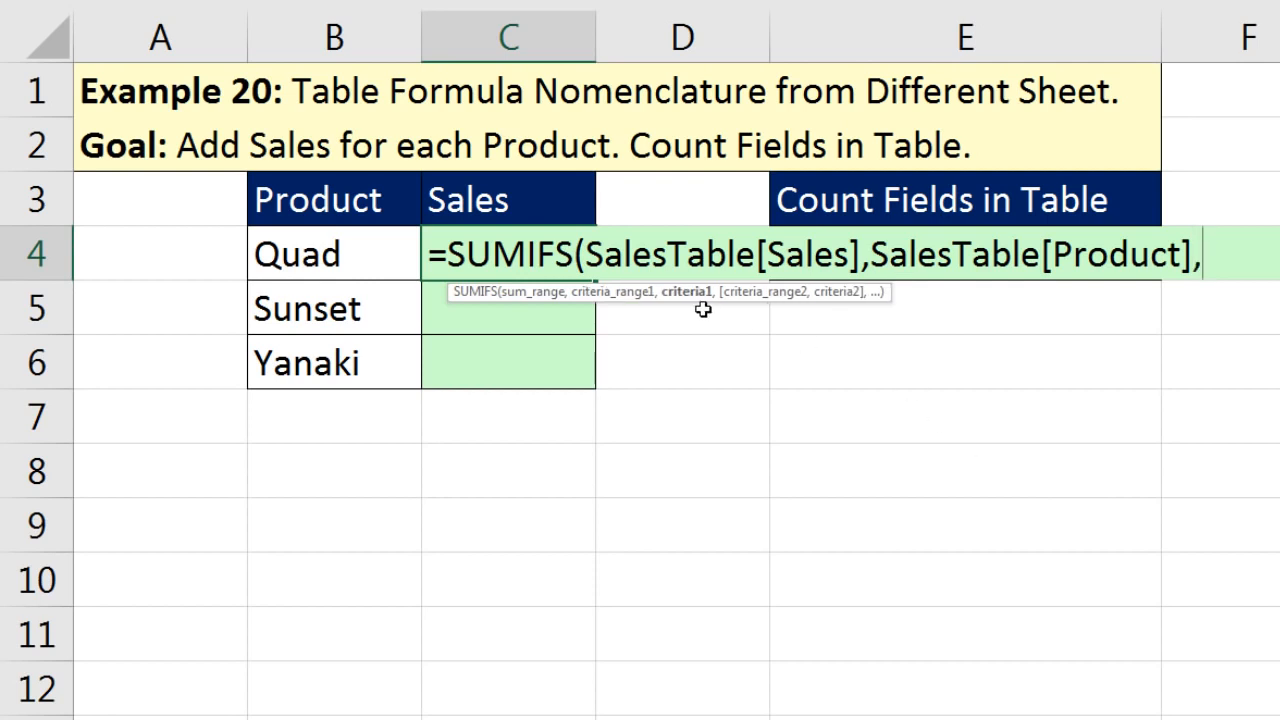
{"action": "key", "text": "Left"}
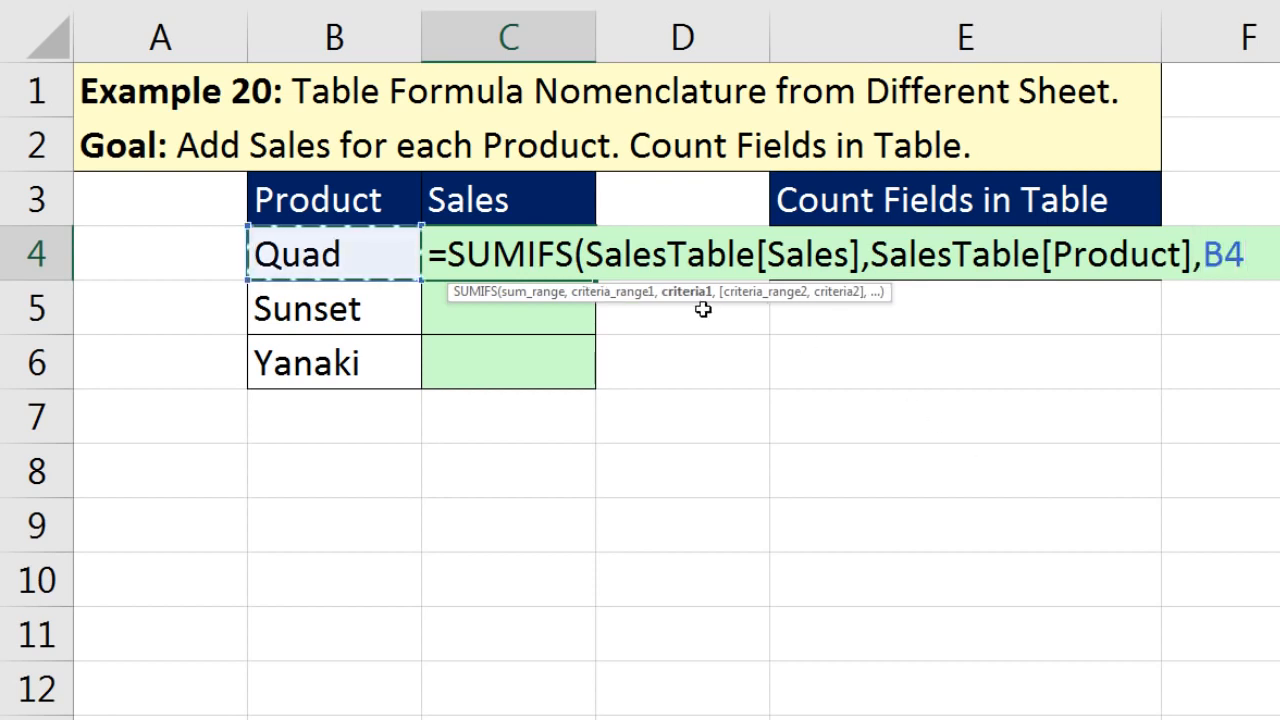
{"action": "type", "text": ")"}
{"action": "key", "text": "ctrl+Return"}
- Copy the C4 formula down to C6 and check the formula in the last cell
{"action": "double_click", "coordinate": [597, 282]}
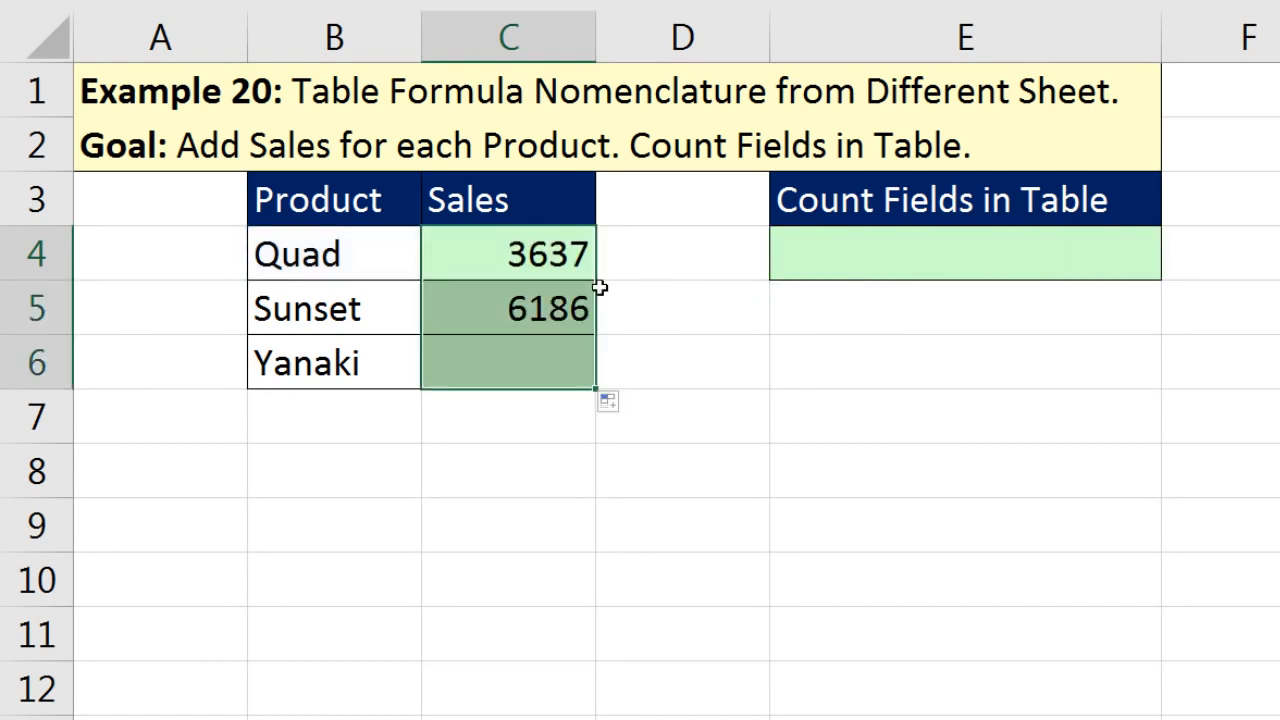
{"action": "double_click", "coordinate": [576, 363]}
{"action": "key", "text": "Escape"}
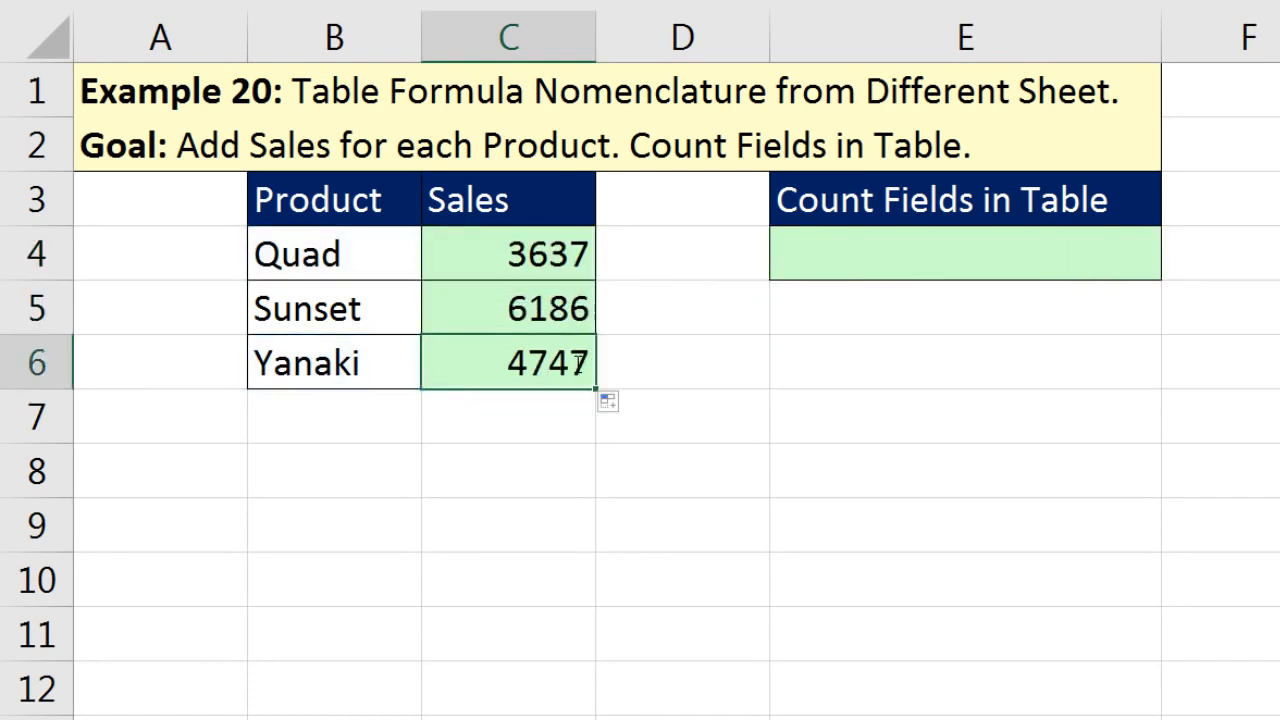
- Start a COUNTA formula in E4 under Count Fields in Table, with SalesTable as its argument
{"action": "left_click", "coordinate": [850, 252]}
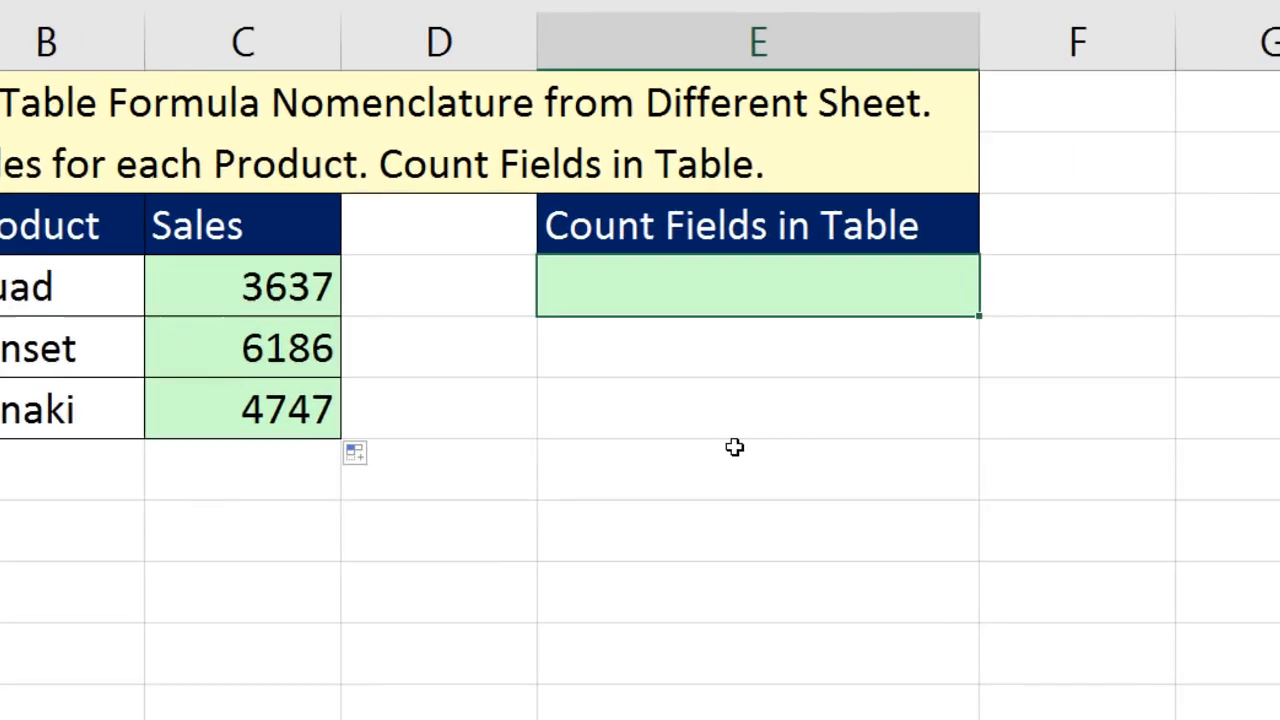
{"action": "type", "text": "=count"}
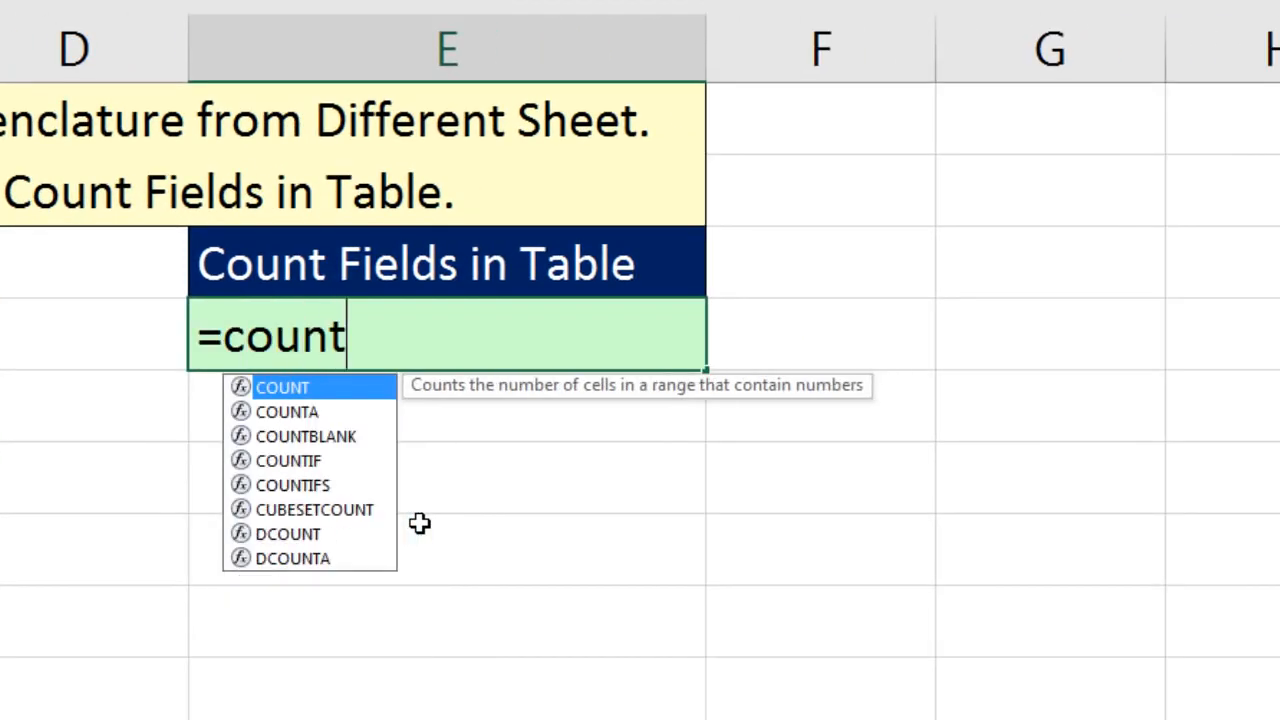
{"action": "type", "text": "a"}
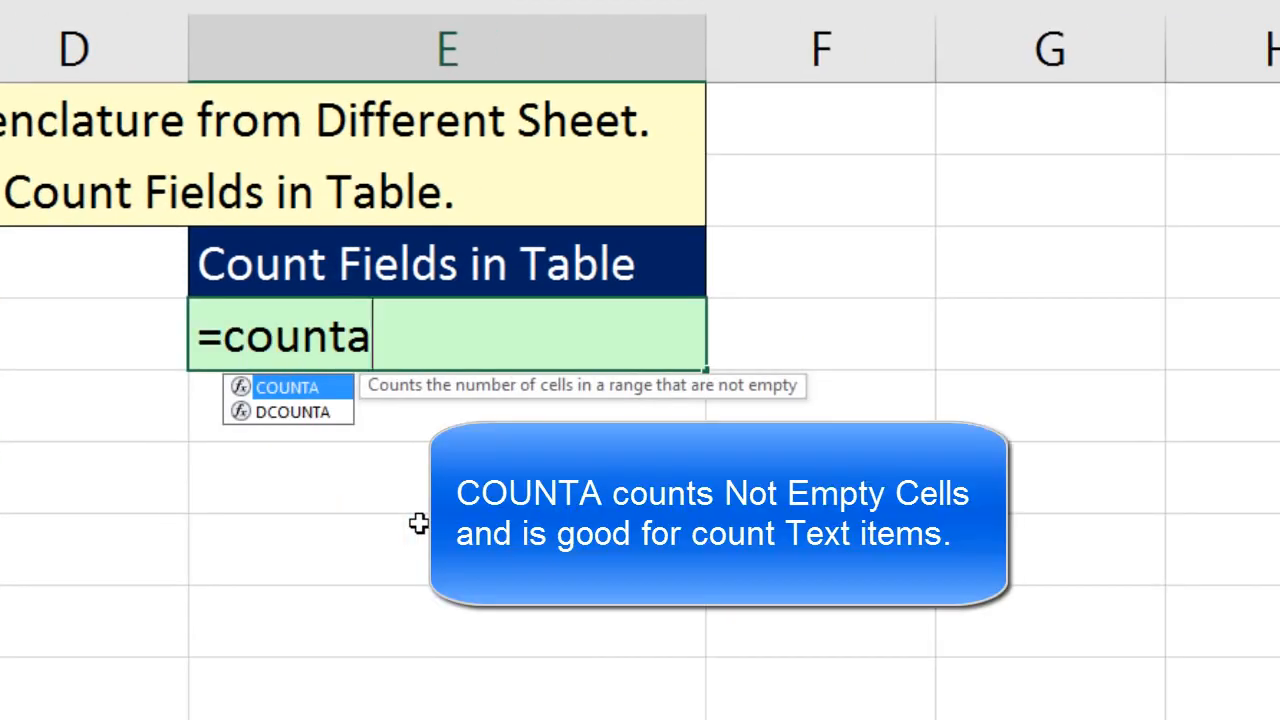
{"action": "key", "text": "Tab"}
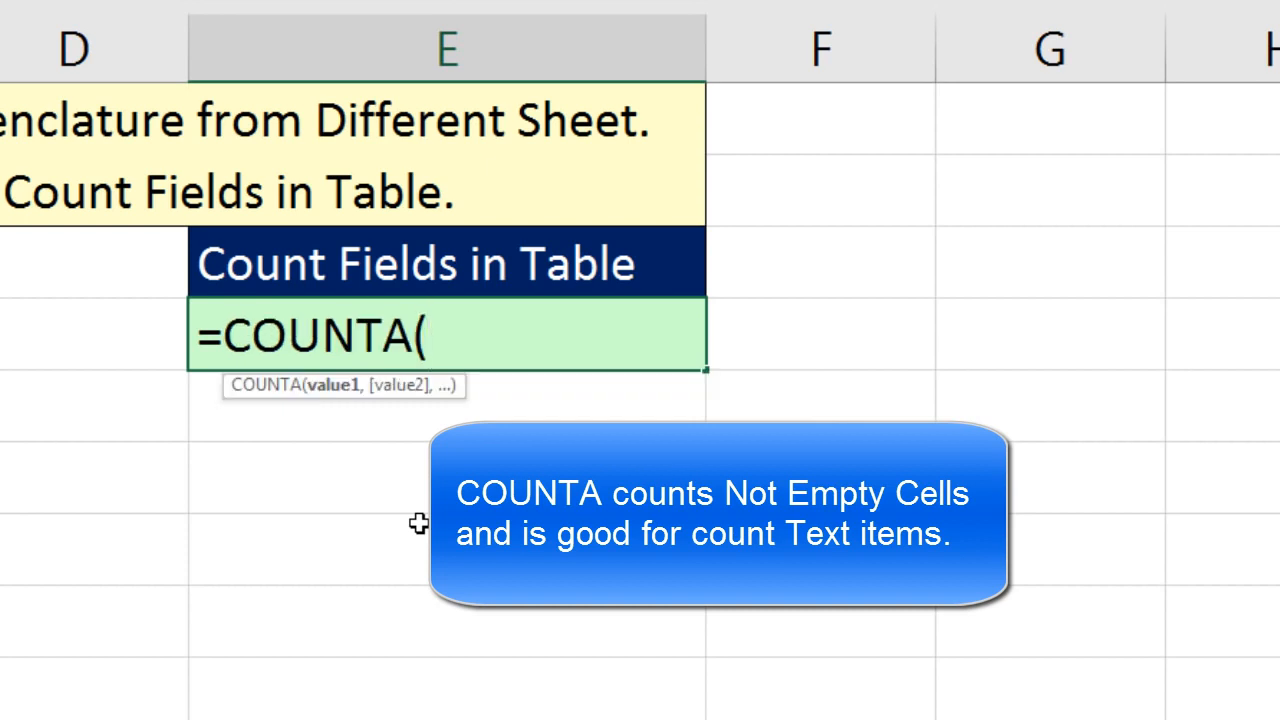
{"action": "type", "text": "s"}
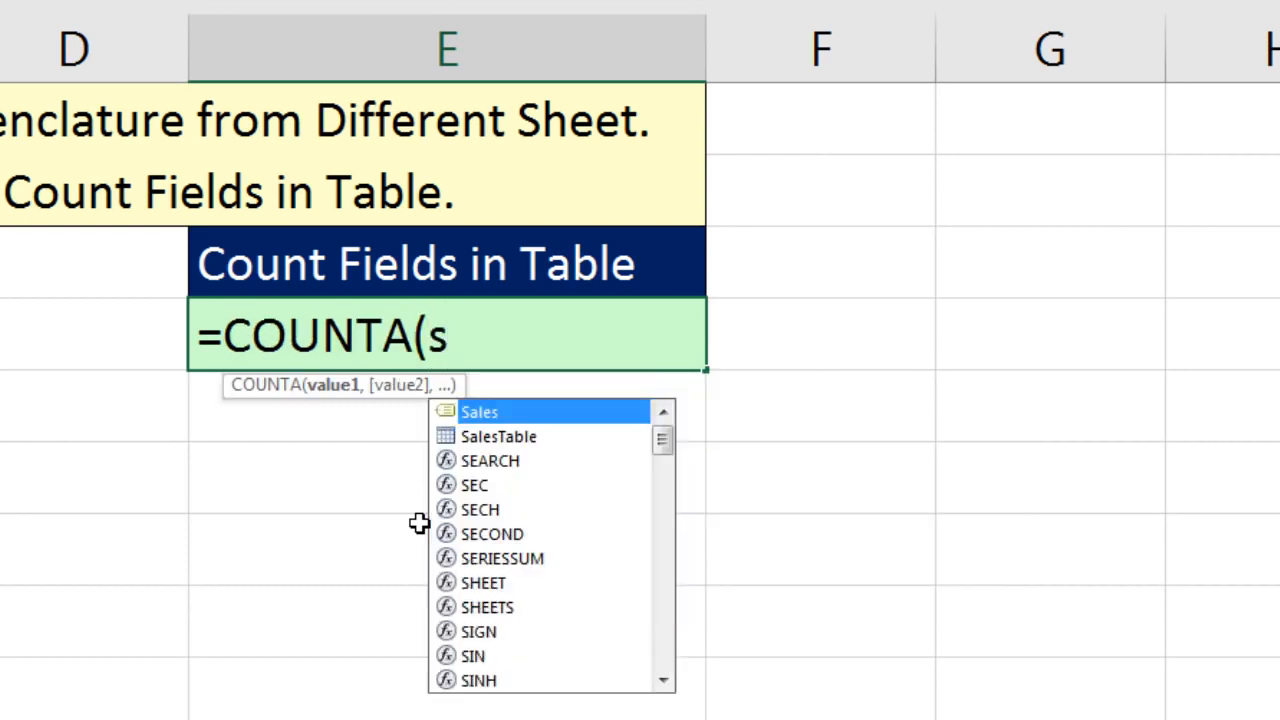
{"action": "key", "text": "Down"}
{"action": "key", "text": "Tab"}
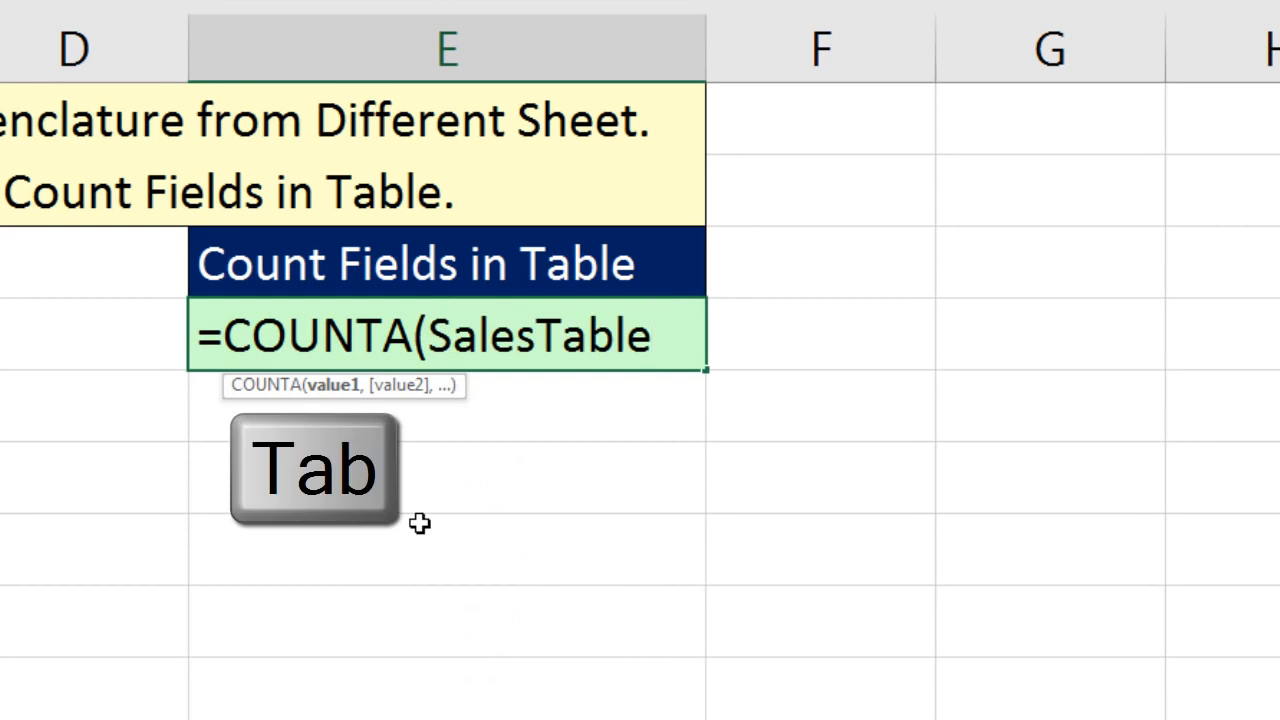
- Limit the COUNTA argument to the table's header row, SalesTable[#Headers], and complete the formula
{"action": "type", "text": "["}
{"action": "key", "text": "Down"}
{"action": "key", "text": "Down"}
{"action": "key", "text": "Down"}
{"action": "key", "text": "Down"}
{"action": "key", "text": "Down"}
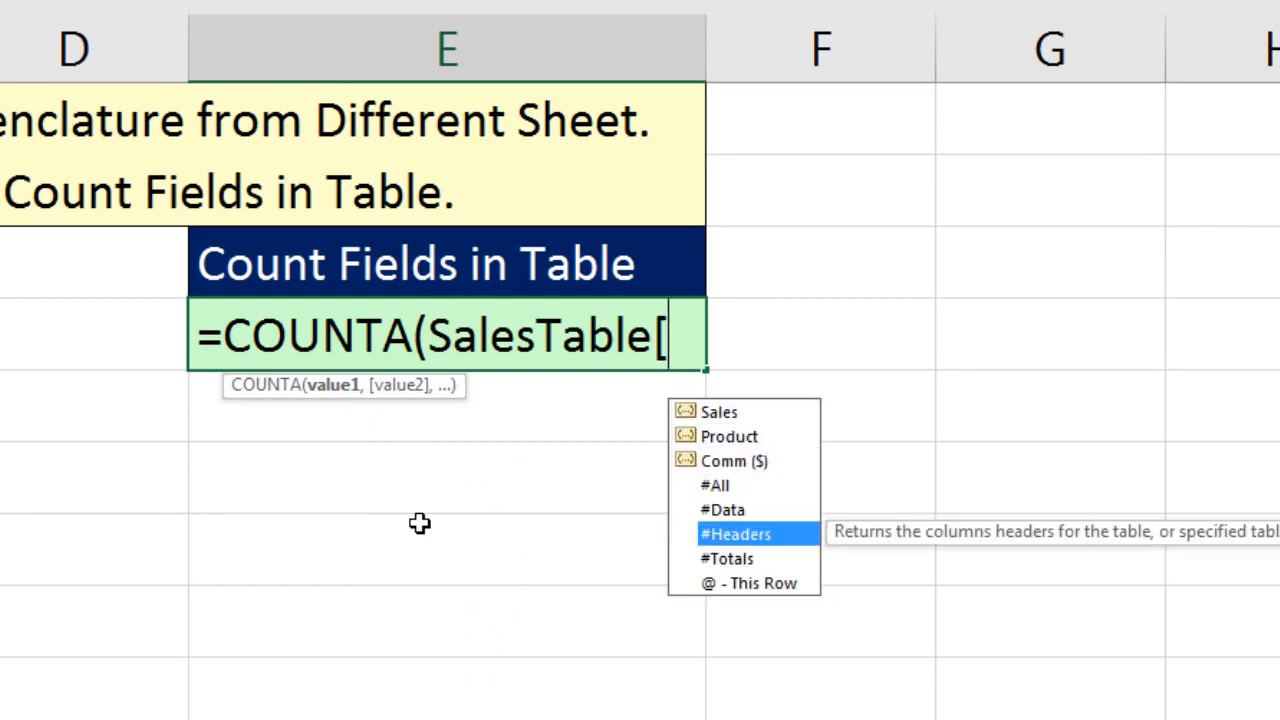
{"action": "key", "text": "Tab"}
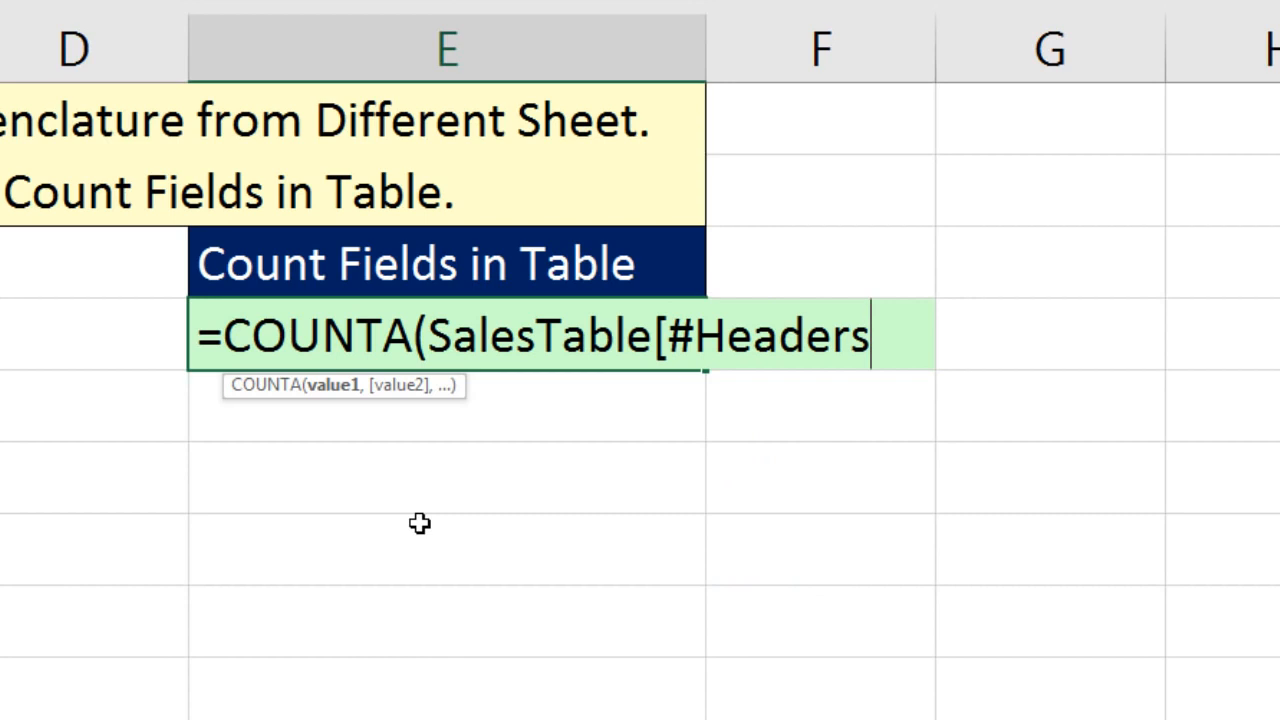
{"action": "type", "text": "])"}
{"action": "key", "text": "Return"}
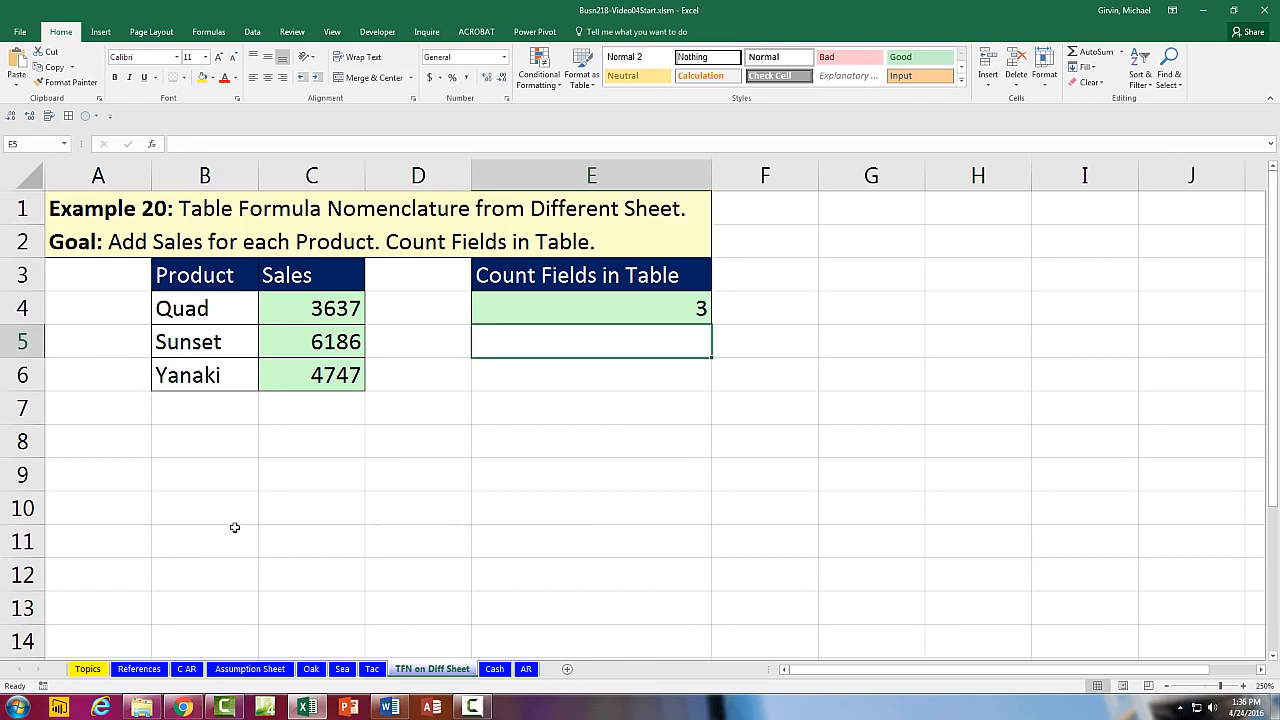
- Shrink the sales table on the References sheet to exclude the Comm ($) column and check the field count on TFN on Diff Sheet
{"action": "left_click", "coordinate": [139, 669]}
{"action": "left_click", "coordinate": [258, 310]}
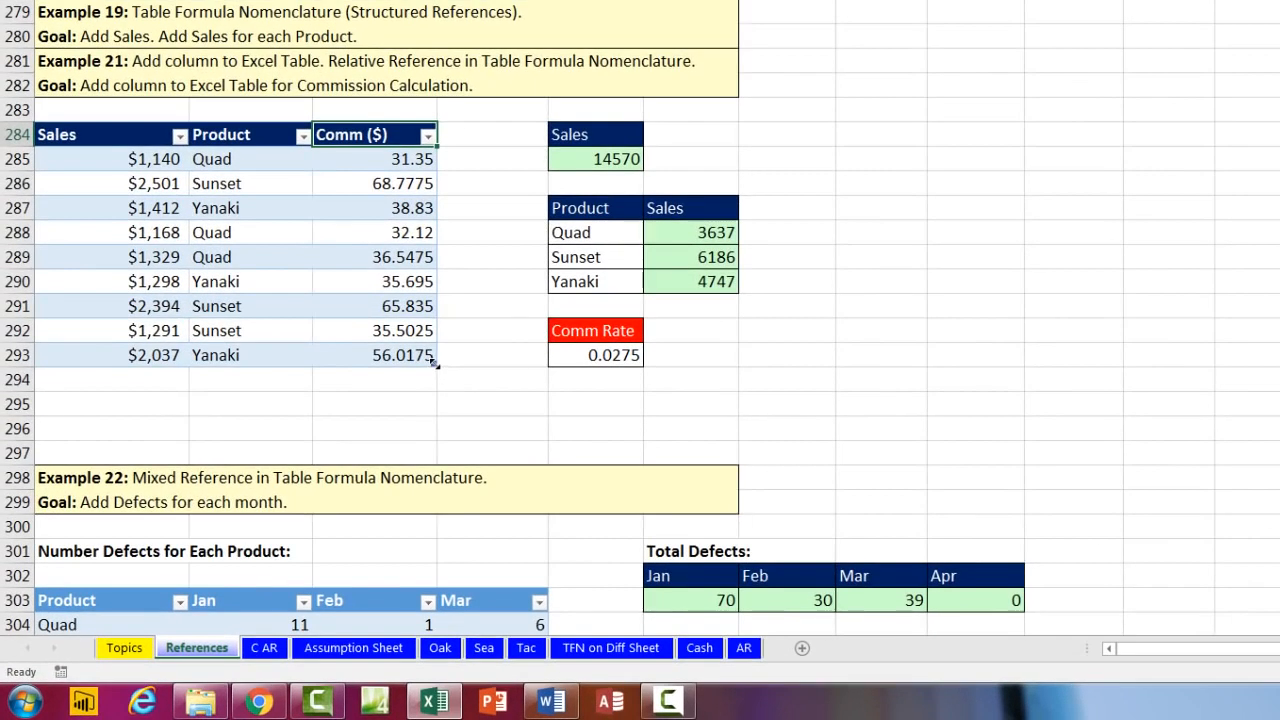
{"action": "left_click_drag", "start_coordinate": [392, 360], "coordinate": [340, 357]}
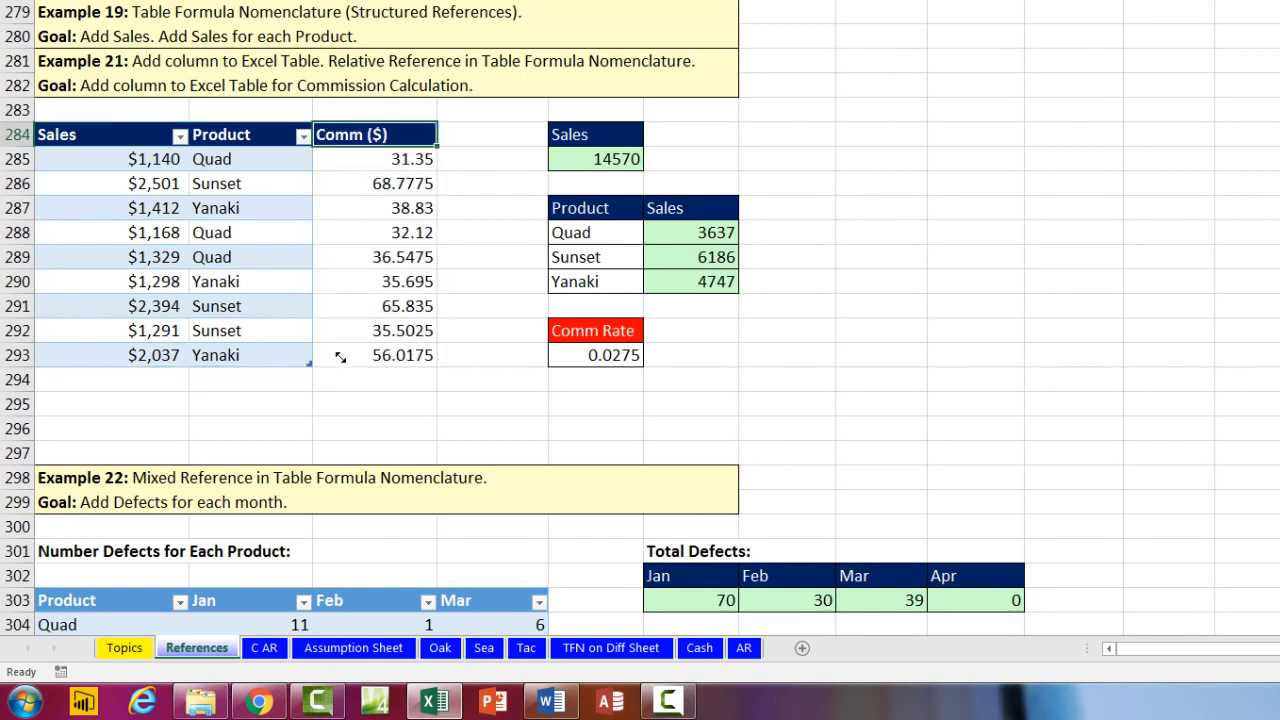
{"action": "left_click", "coordinate": [611, 648]}
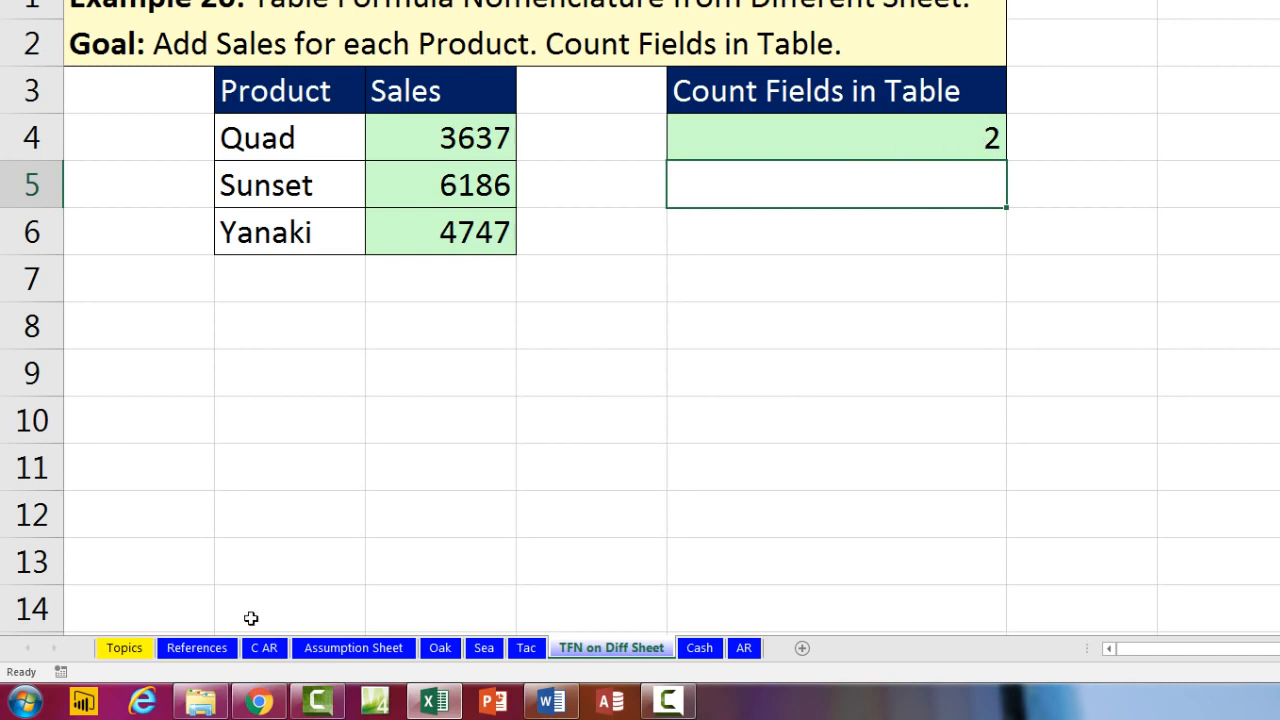
- Undo the sales table resize on the References sheet and review the COUNTA formula in E4 on TFN on Diff Sheet
{"action": "left_click", "coordinate": [197, 648]}
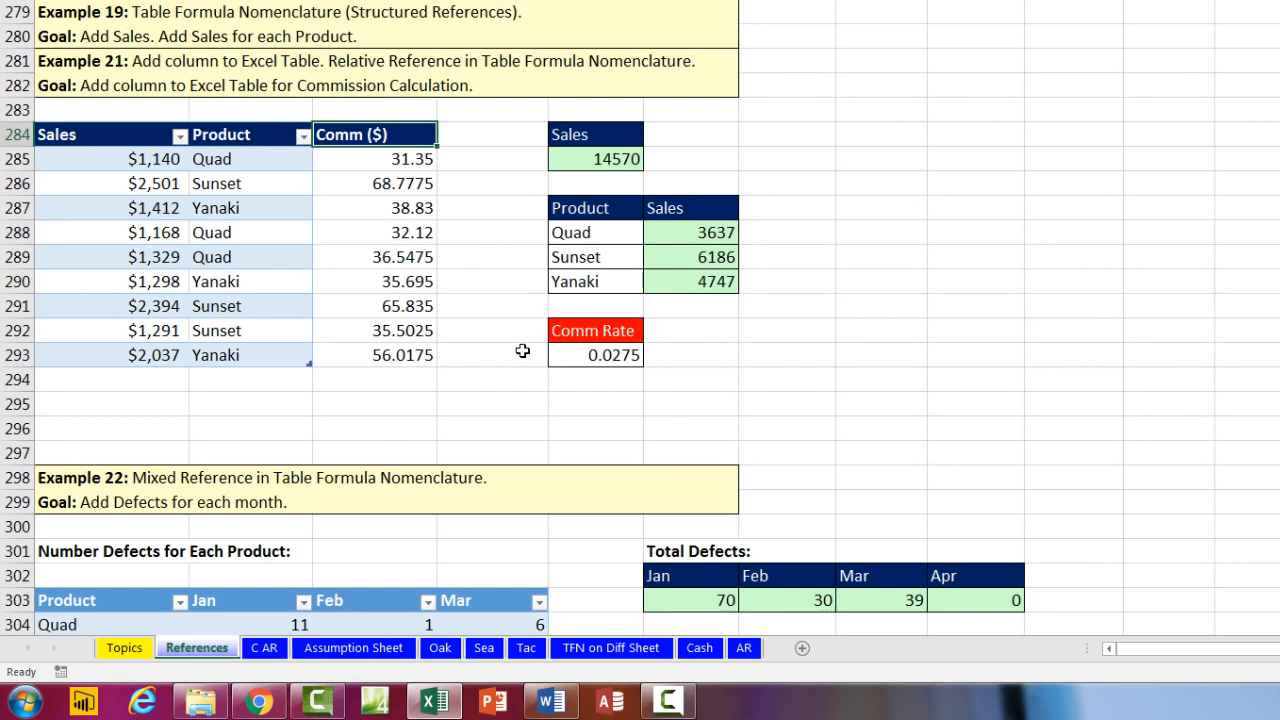
{"action": "key", "text": "ctrl+z"}
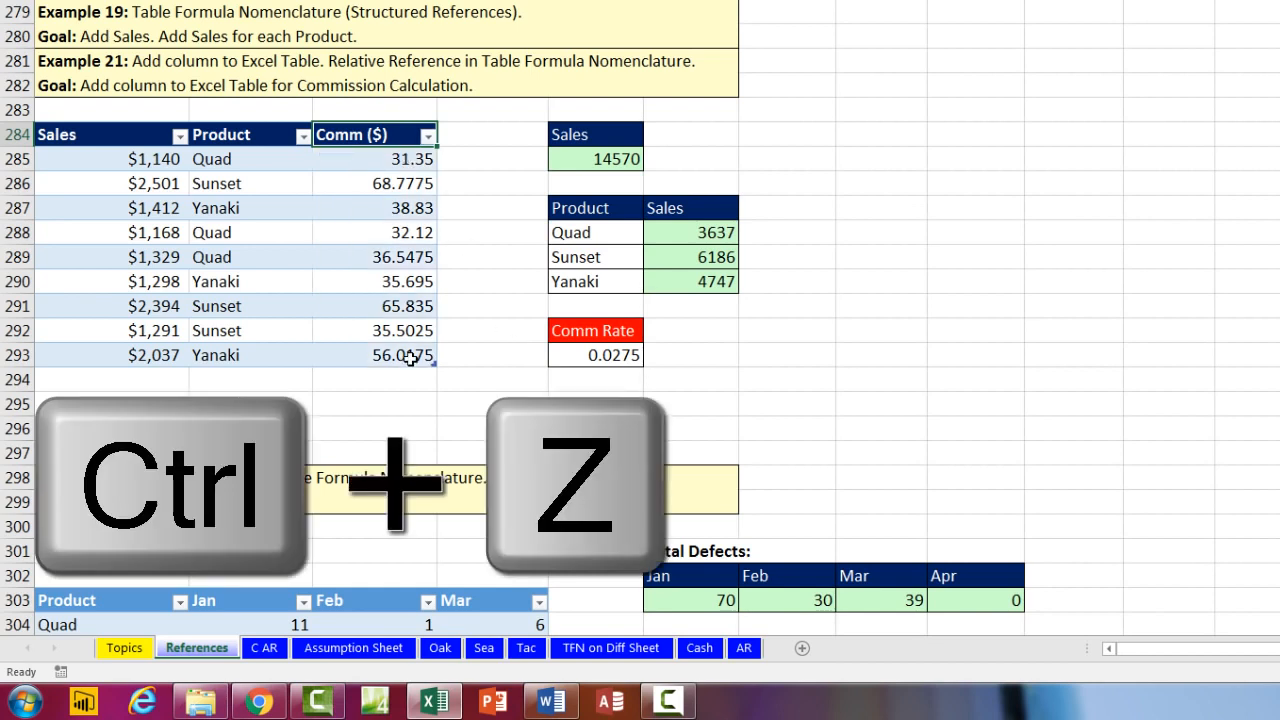
{"action": "left_click", "coordinate": [606, 648]}
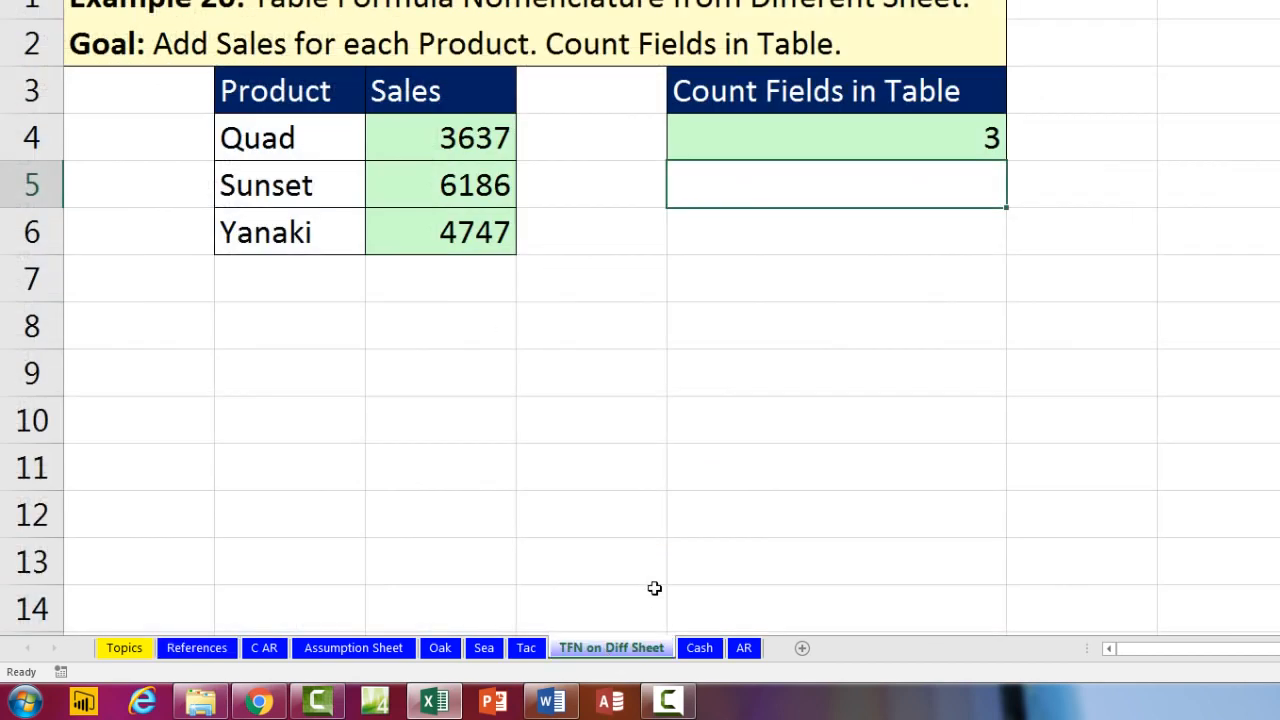
{"action": "double_click", "coordinate": [871, 137]}
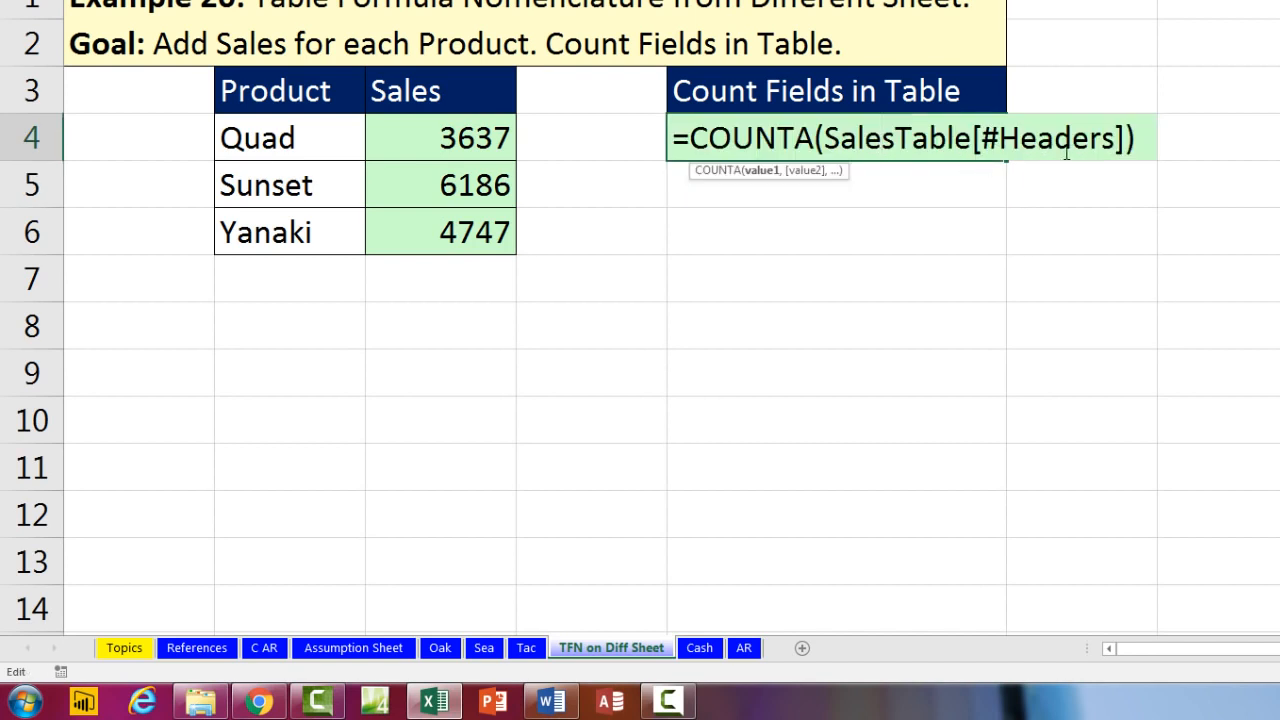
{"action": "key", "text": "Escape"}
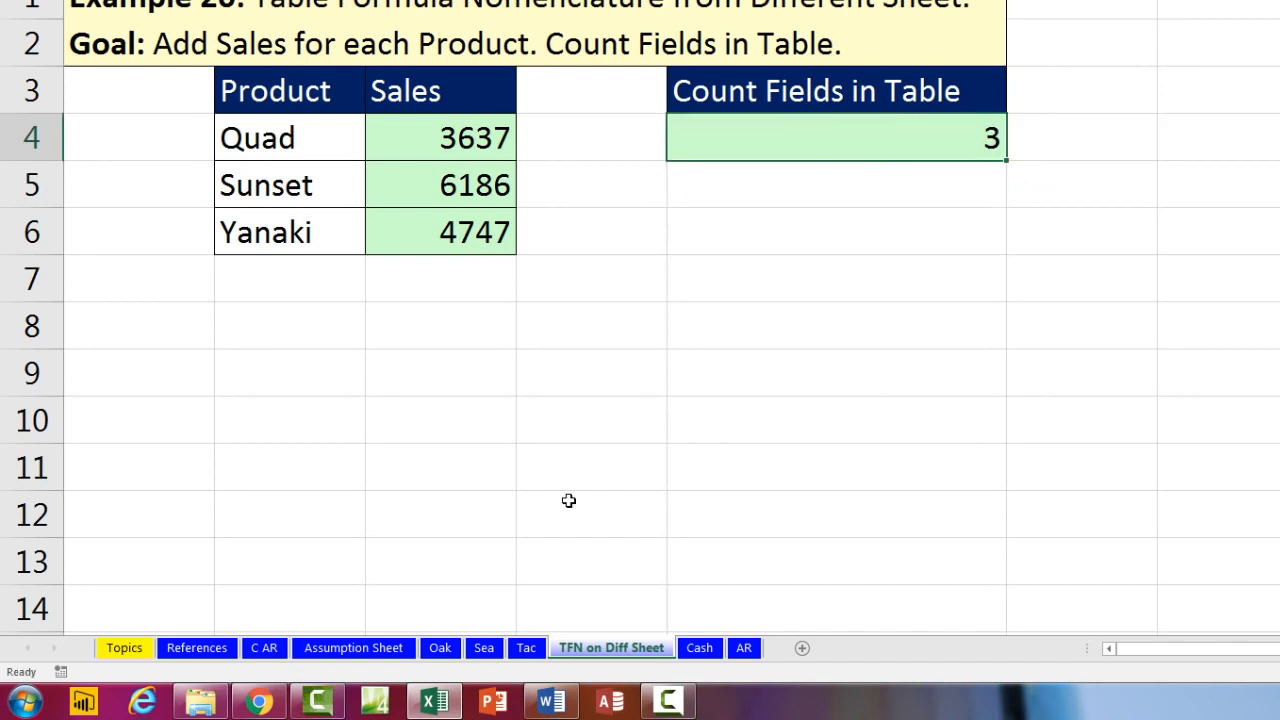
- Go to Example 23 on the References sheet and examine the invoice form with its Product and Price cells
{"action": "left_click", "coordinate": [197, 648]}
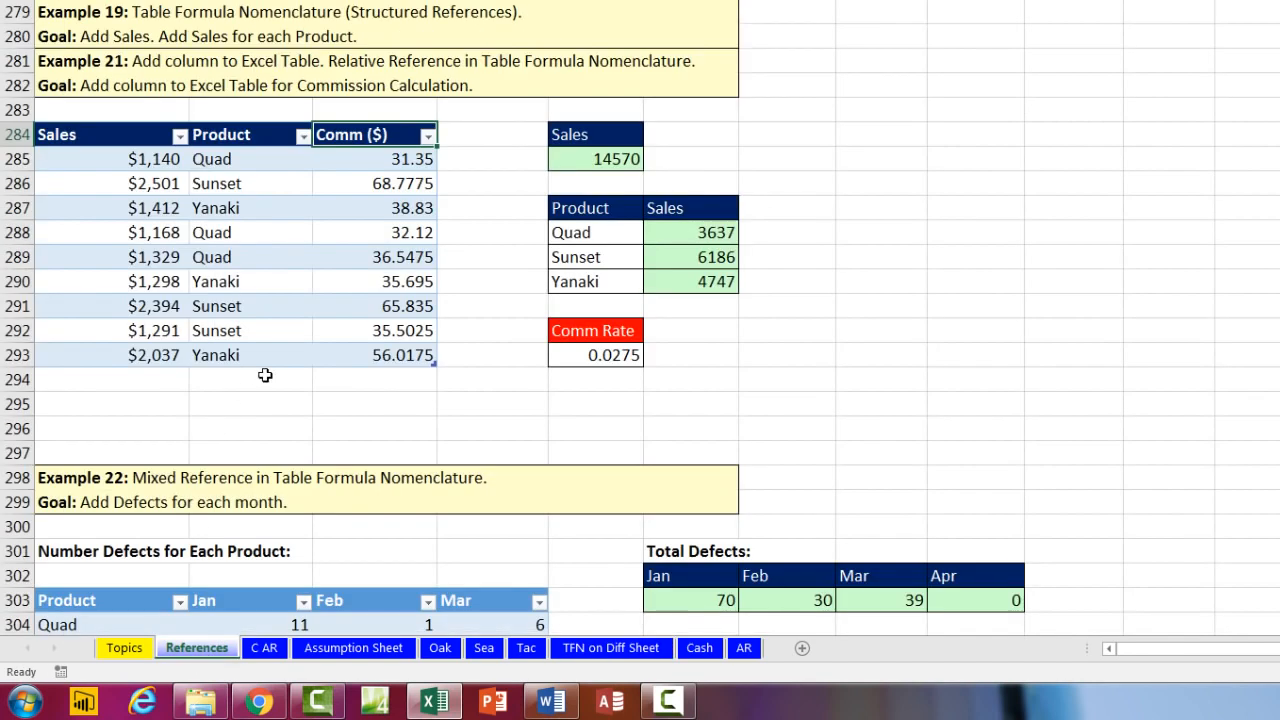
{"action": "scroll", "coordinate": [262, 378], "scroll_direction": "down", "scroll_amount": 10}
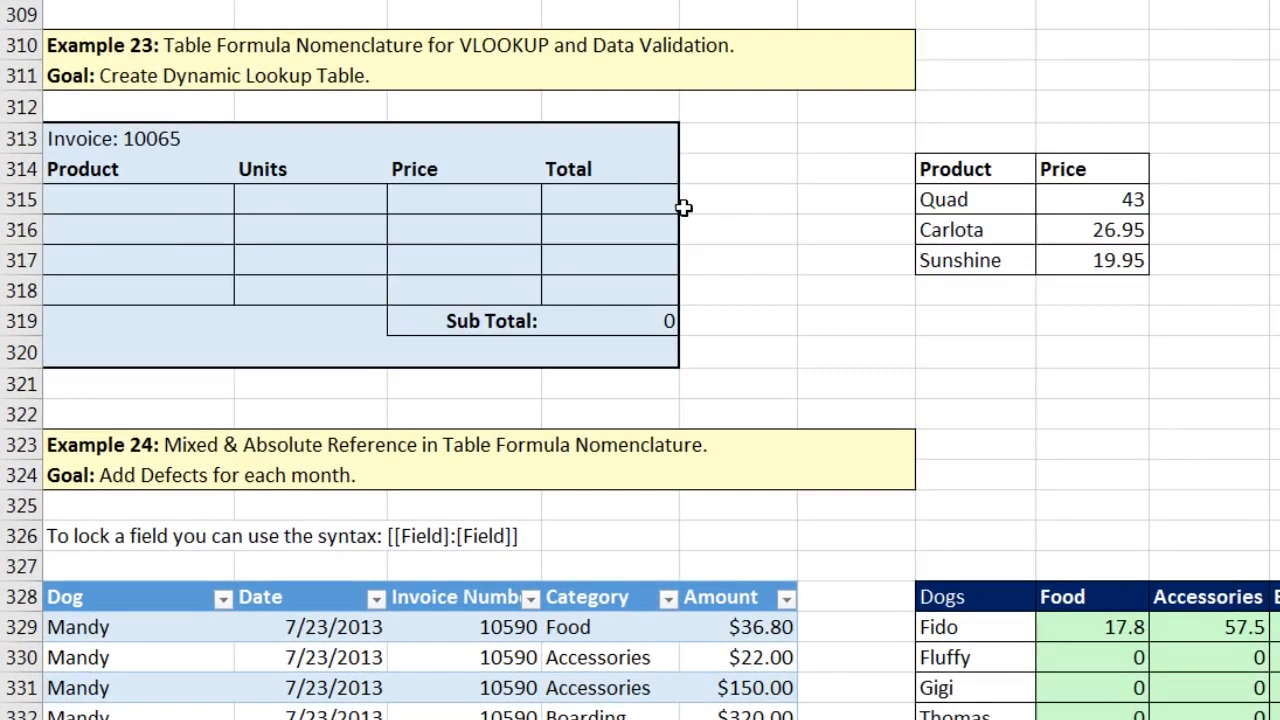
{"action": "left_click_drag", "start_coordinate": [83, 152], "coordinate": [624, 358]}
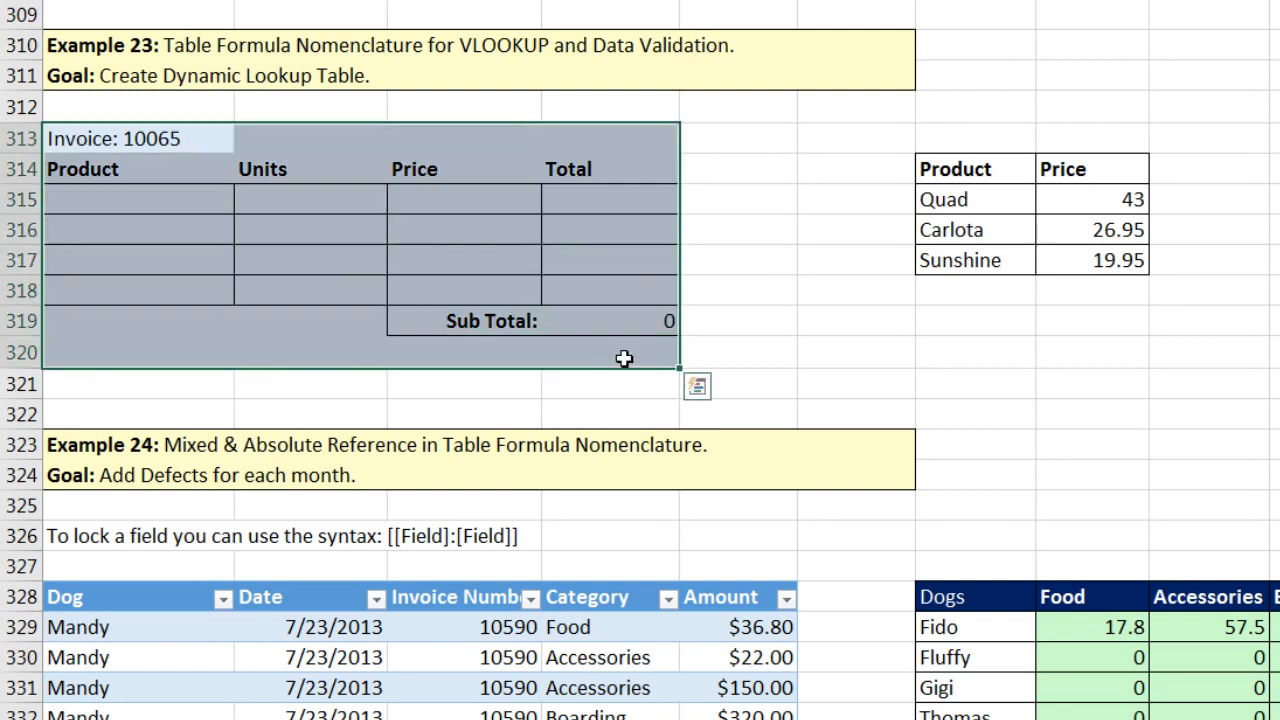
{"action": "left_click", "coordinate": [201, 196]}
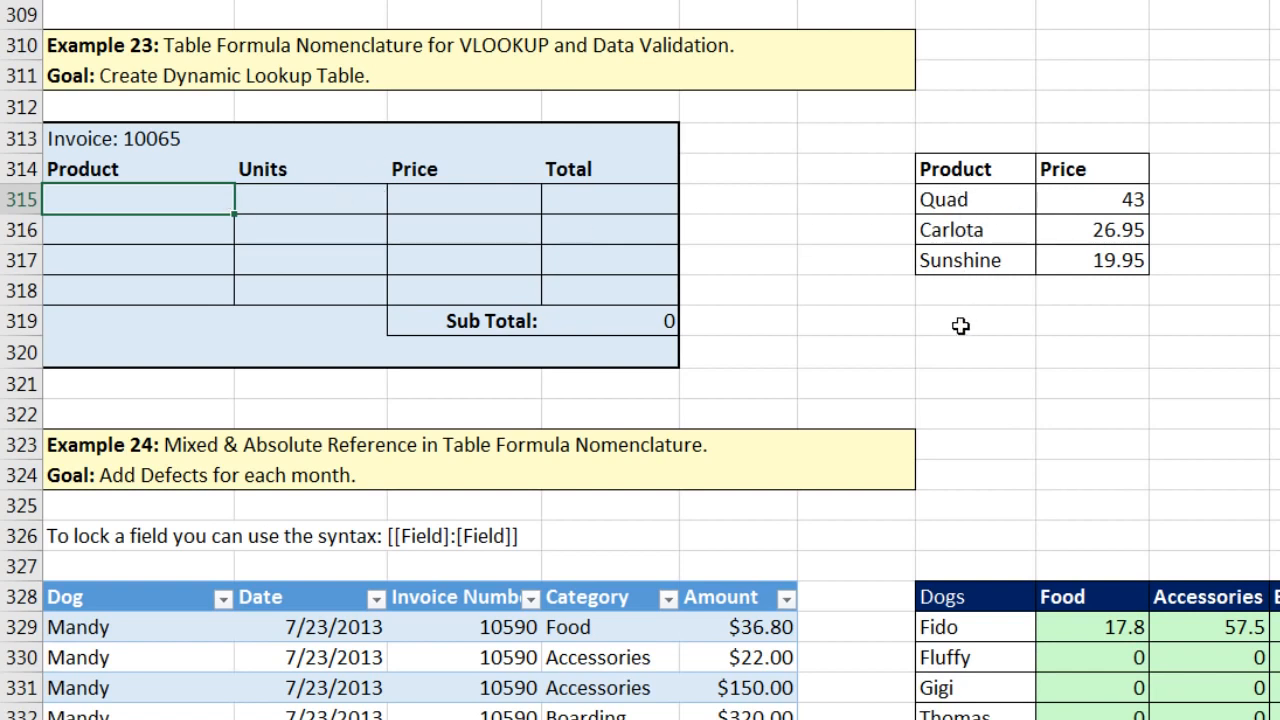
{"action": "left_click", "coordinate": [452, 200]}
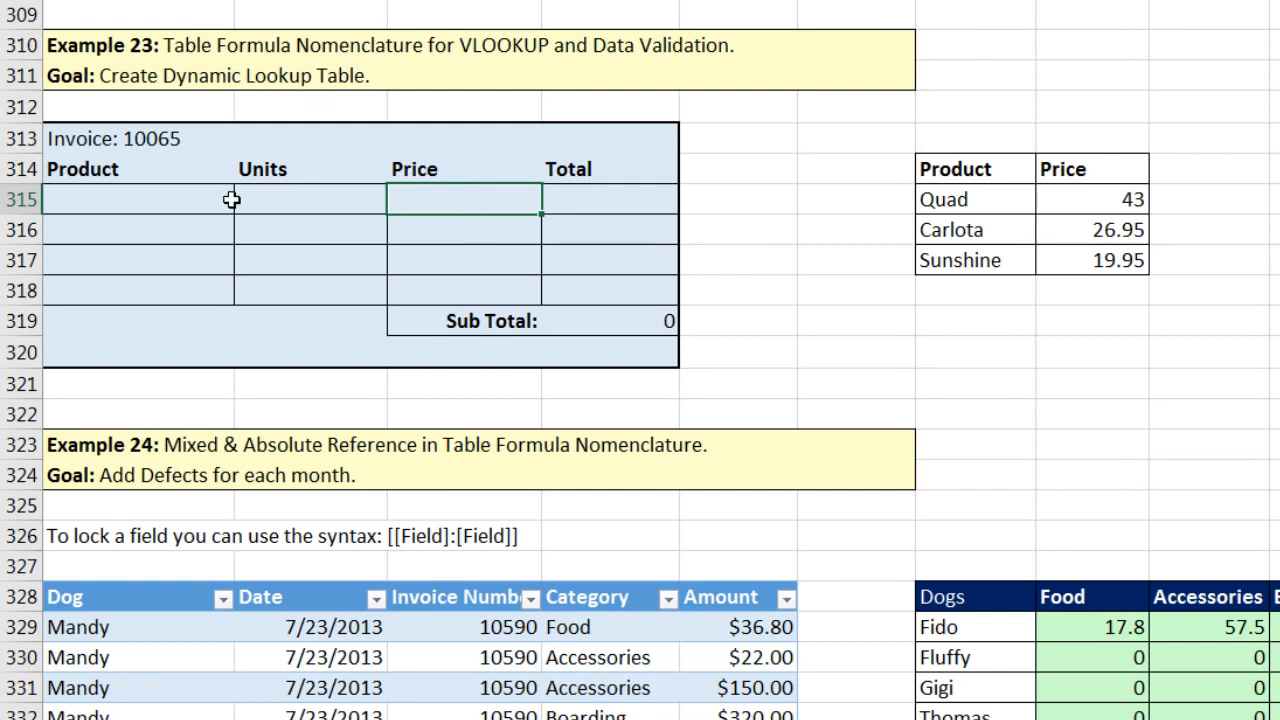
- Convert the Product and Price lookup range G314:H317 into an Excel table with headers
{"action": "left_click", "coordinate": [974, 203]}
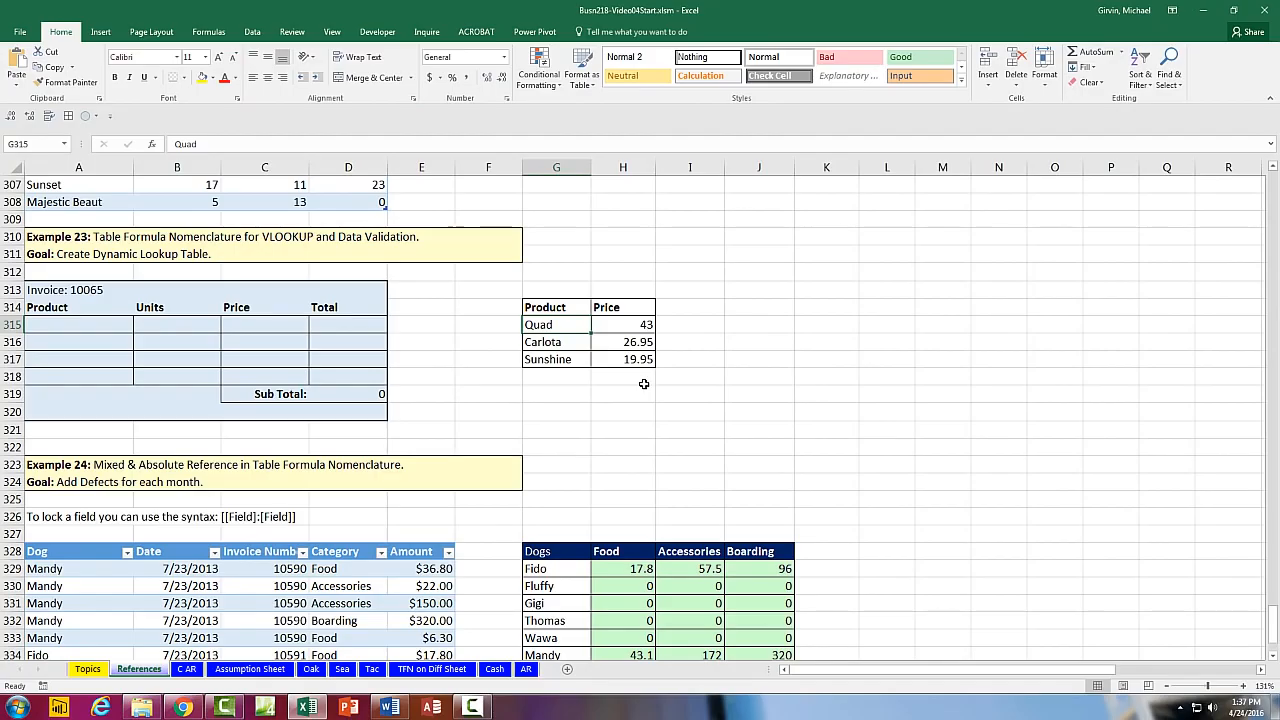
{"action": "key", "text": "ctrl+t"}
{"action": "key", "text": "Return"}
- Name the new product and price table ProductLookupTable
{"action": "key", "text": "alt+j"}
{"action": "key", "text": "t"}
{"action": "key", "text": "a"}
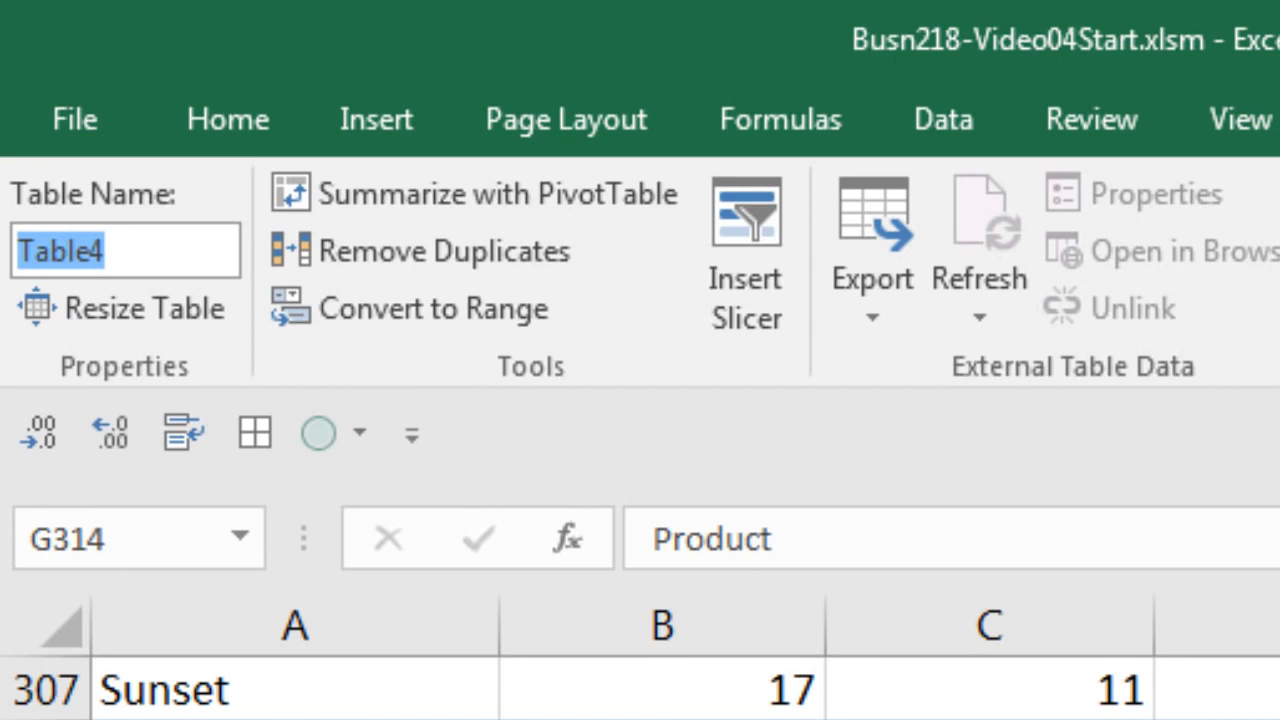
{"action": "type", "text": "ProductLookupTable"}
{"action": "key", "text": "Return"}
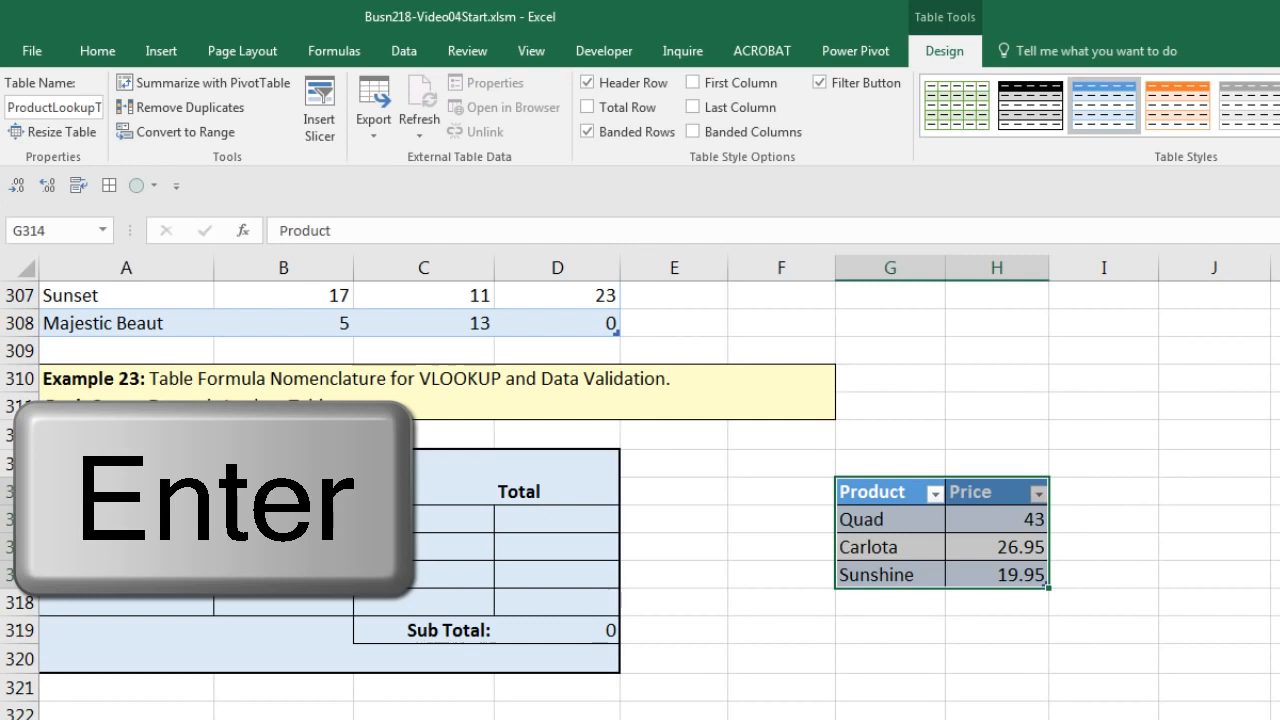
- Add list data validation to the invoice's Product cells A315:A318 with the product names =$G$315:$G$317 as the source
{"action": "left_click_drag", "start_coordinate": [177, 519], "coordinate": [191, 600]}
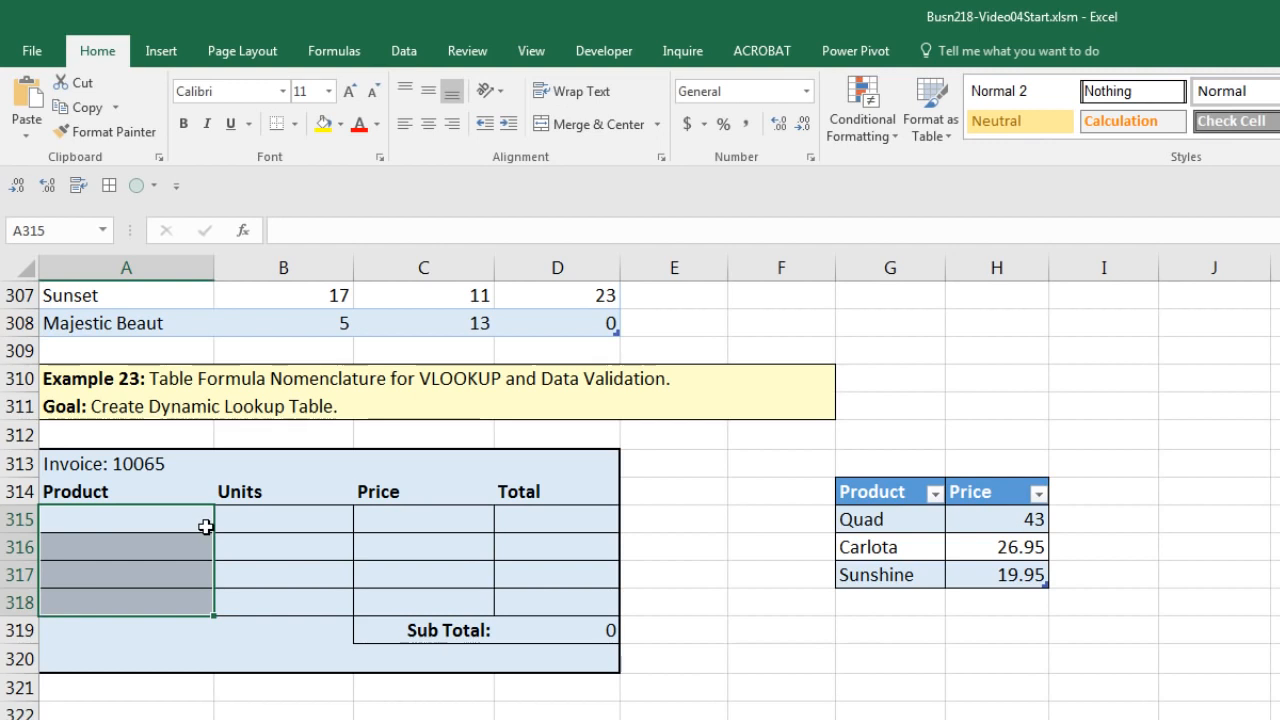
{"action": "left_click", "coordinate": [400, 54]}
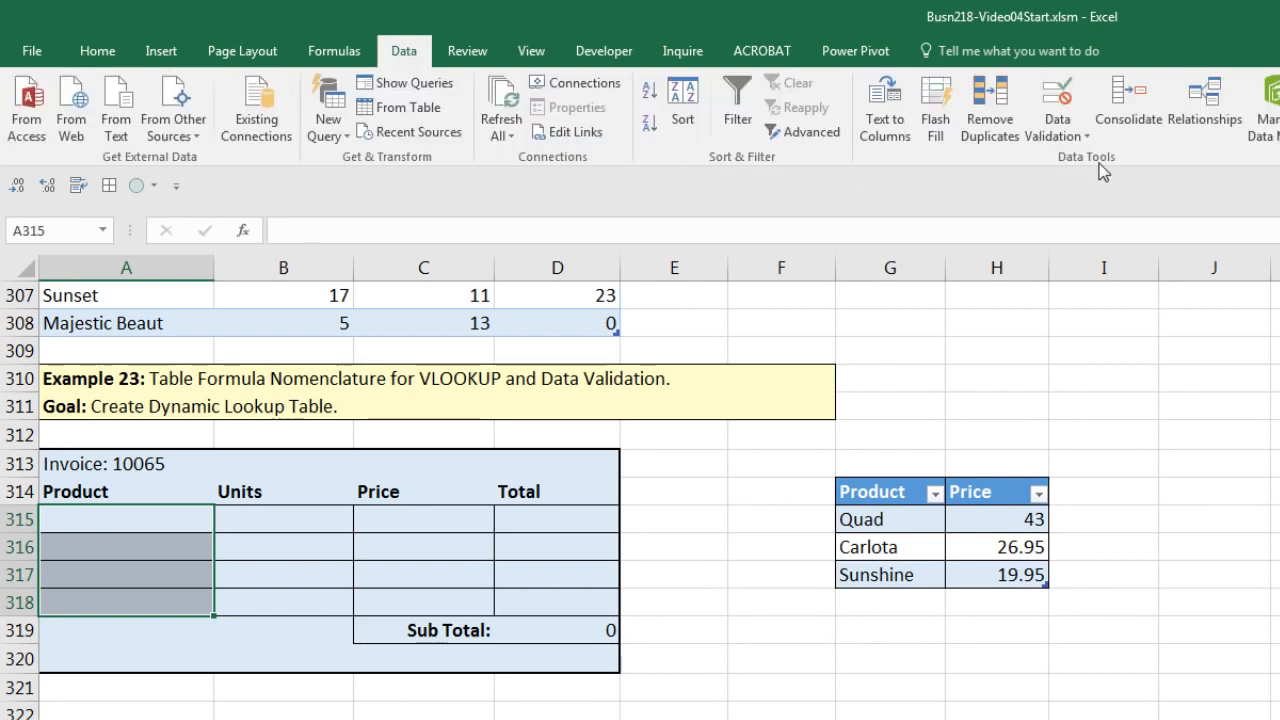
{"action": "left_click", "coordinate": [1062, 104]}
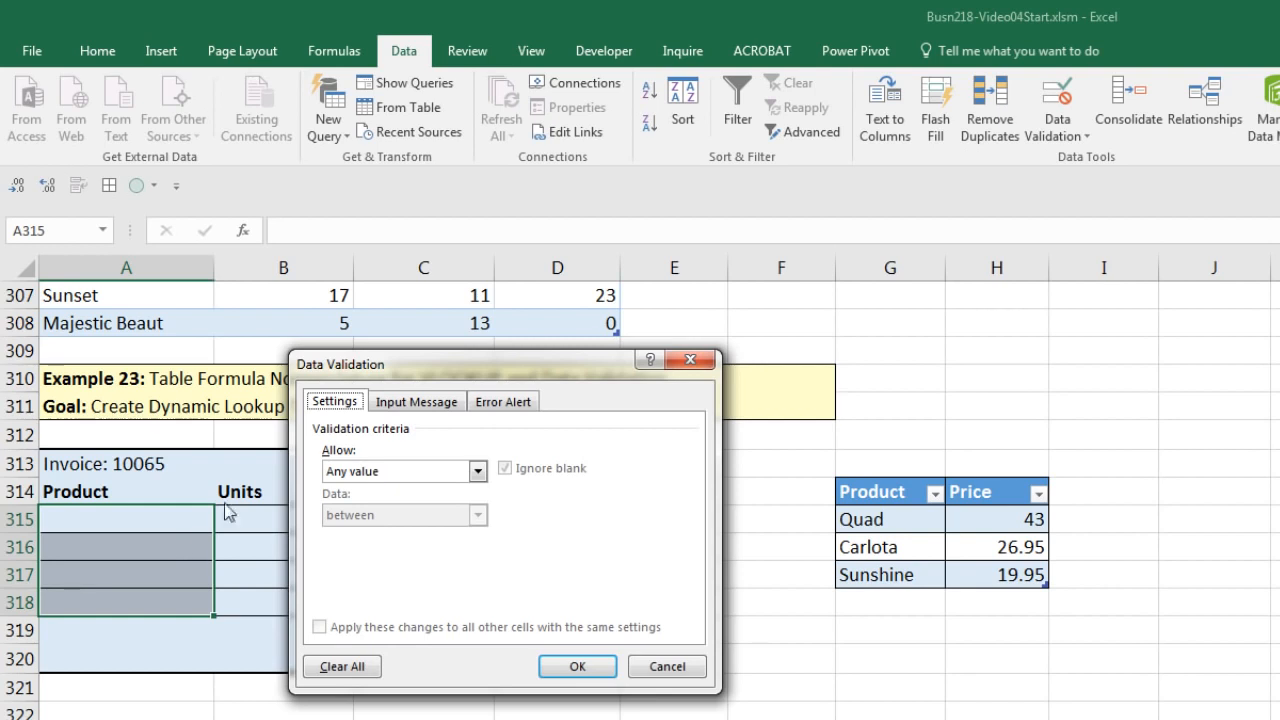
{"action": "left_click", "coordinate": [479, 472]}
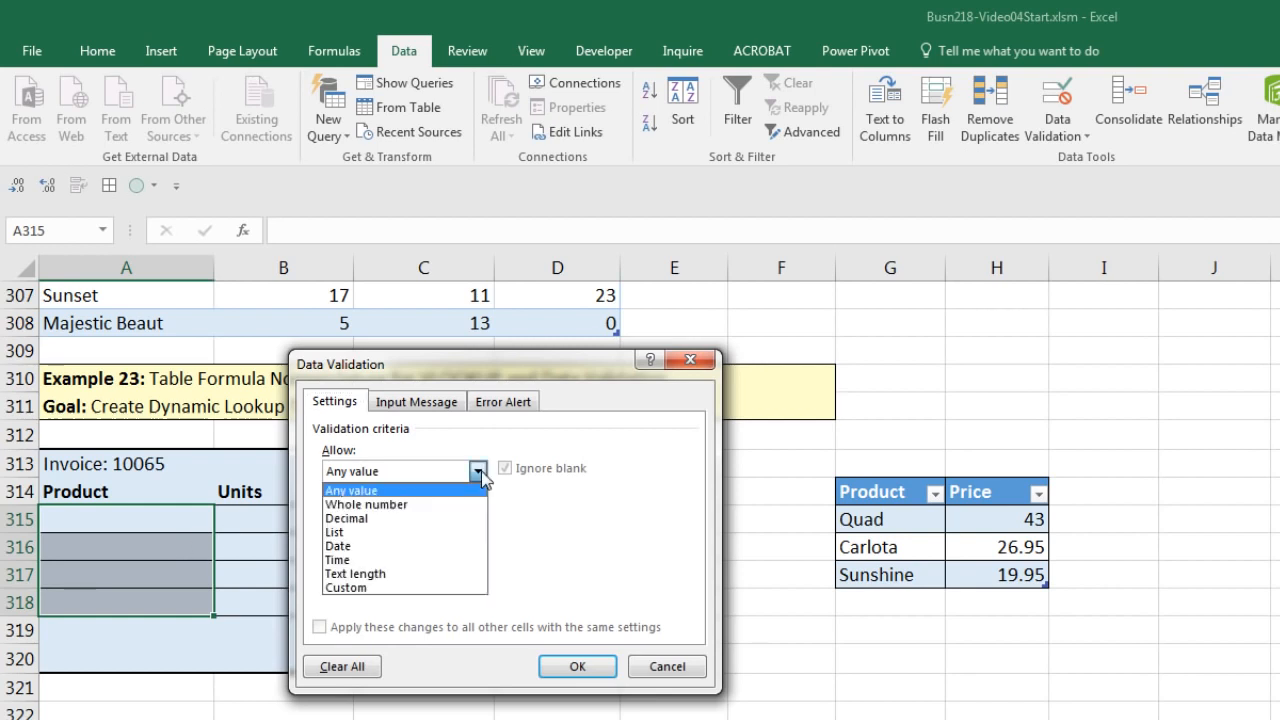
{"action": "left_click", "coordinate": [336, 533]}
{"action": "left_click", "coordinate": [343, 558]}
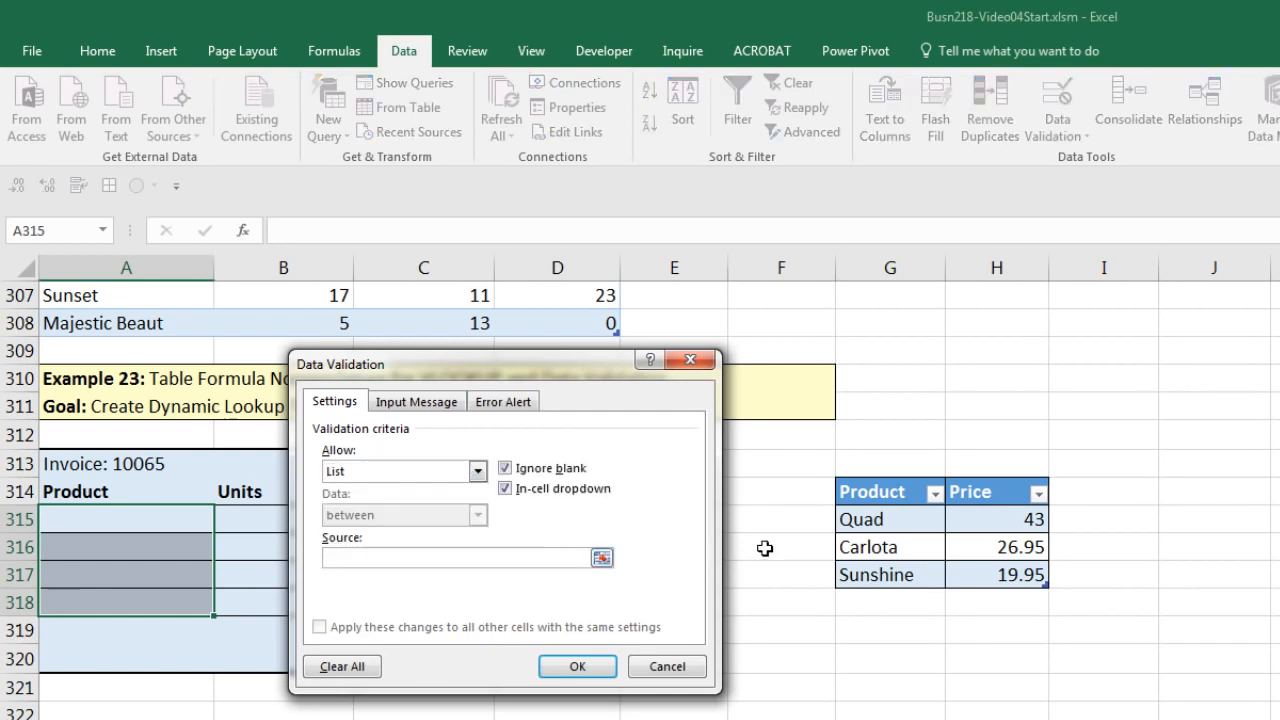
{"action": "left_click_drag", "start_coordinate": [868, 521], "coordinate": [875, 577]}
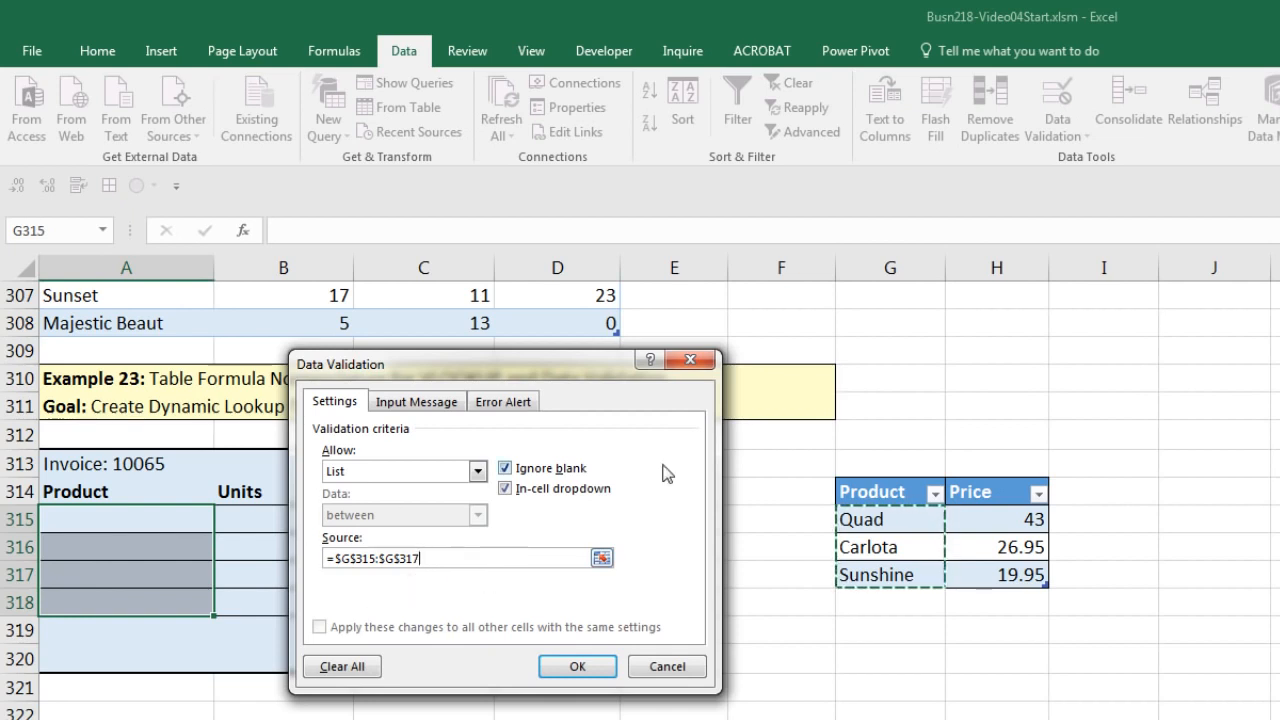
{"action": "left_click", "coordinate": [577, 667]}
- Pick Quad as the product in A315 and enter 5 units in B315 of the invoice
{"action": "left_click", "coordinate": [223, 522]}
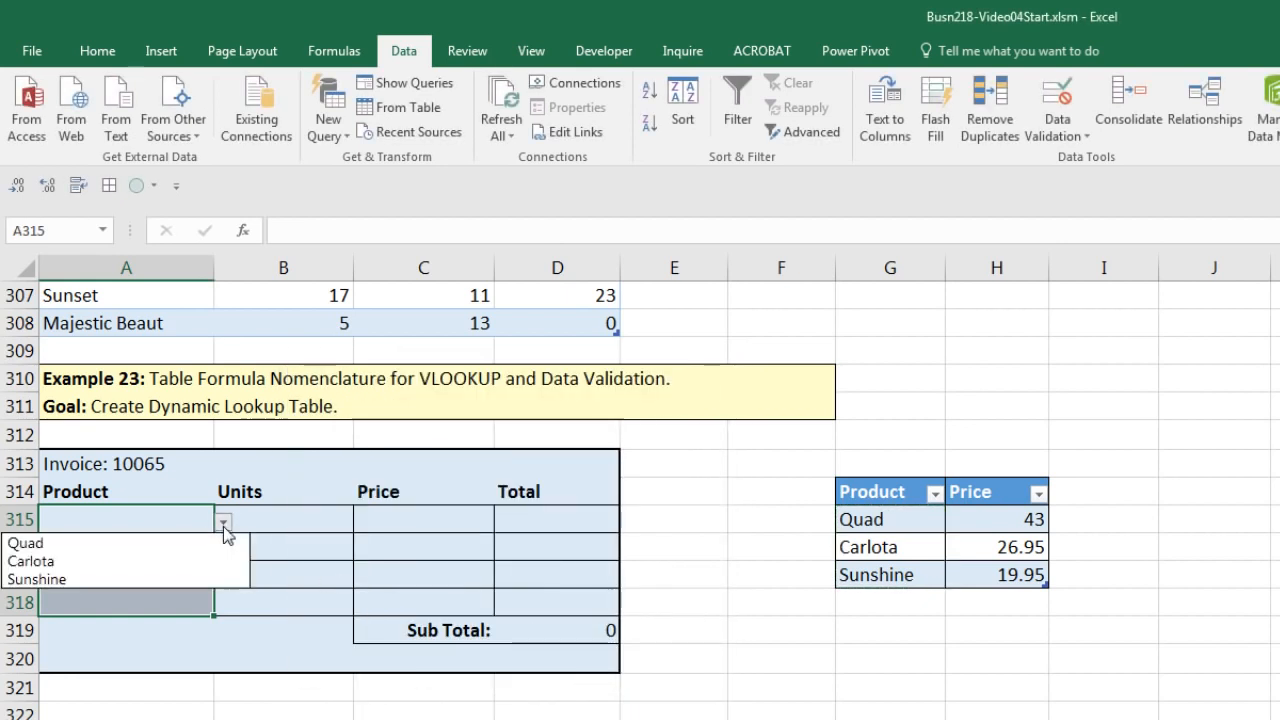
{"action": "left_click", "coordinate": [152, 542]}
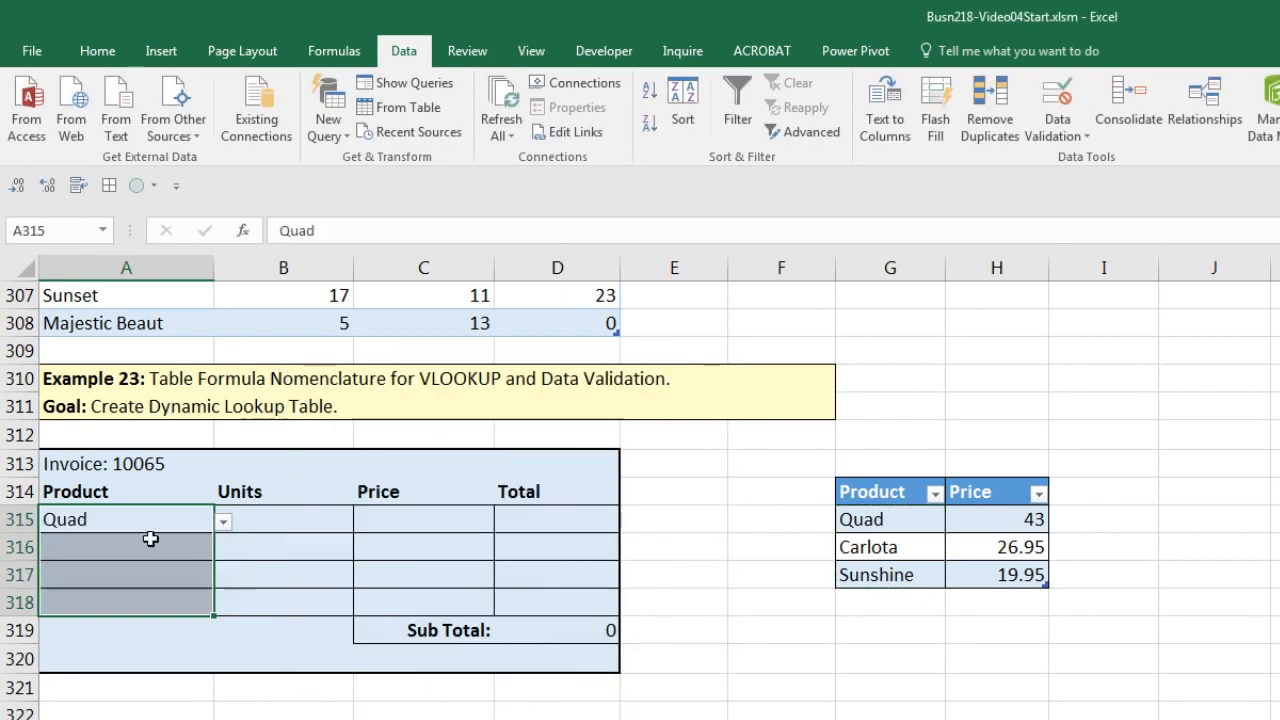
{"action": "left_click", "coordinate": [316, 518]}
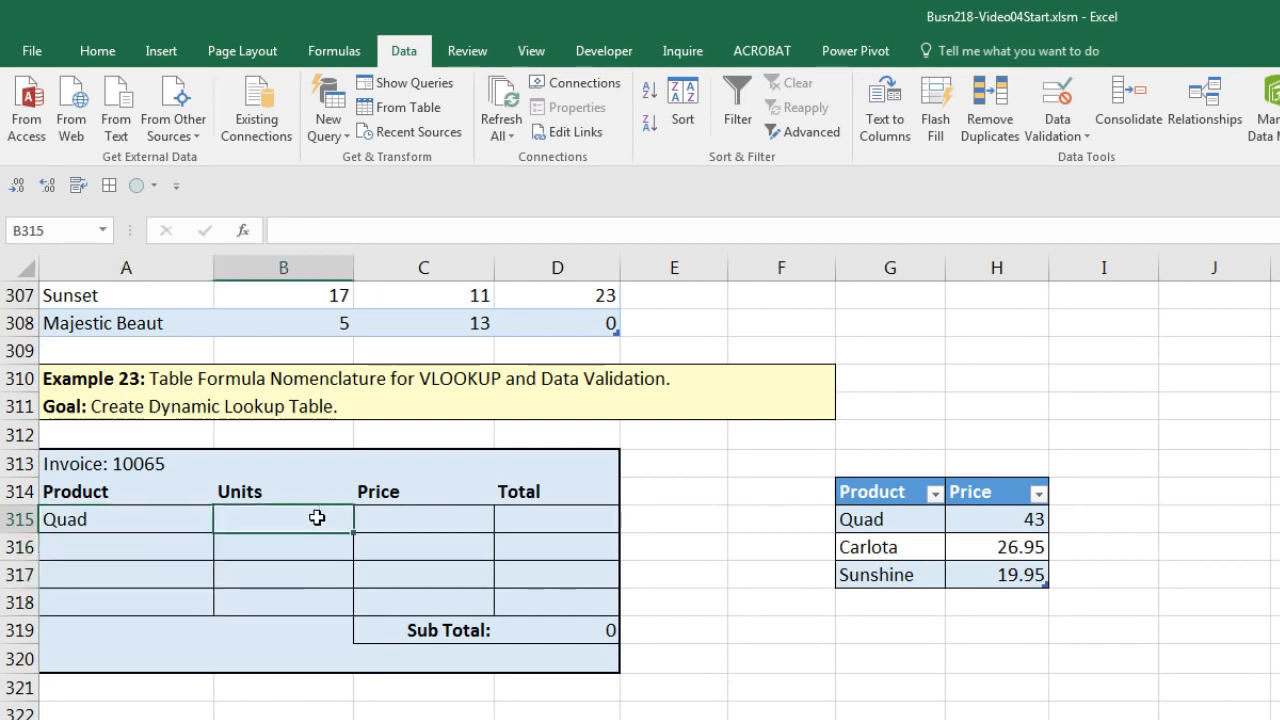
{"action": "type", "text": "5"}
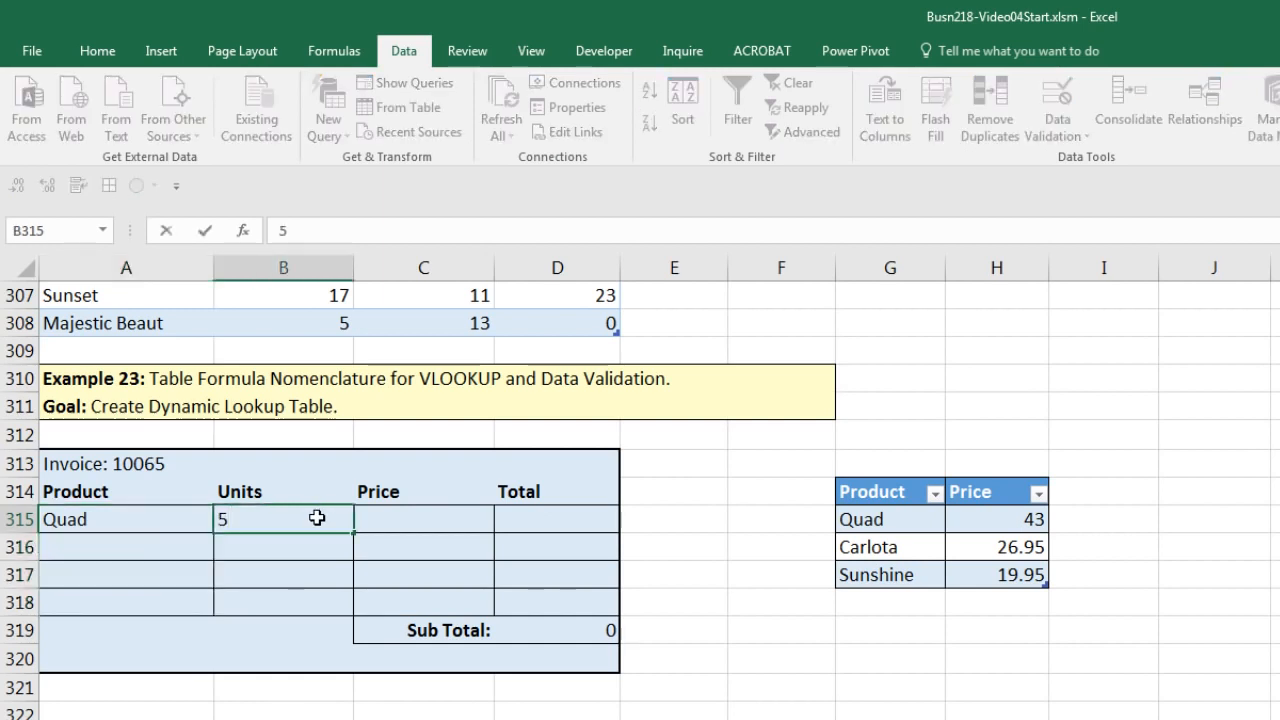
{"action": "key", "text": "Tab"}
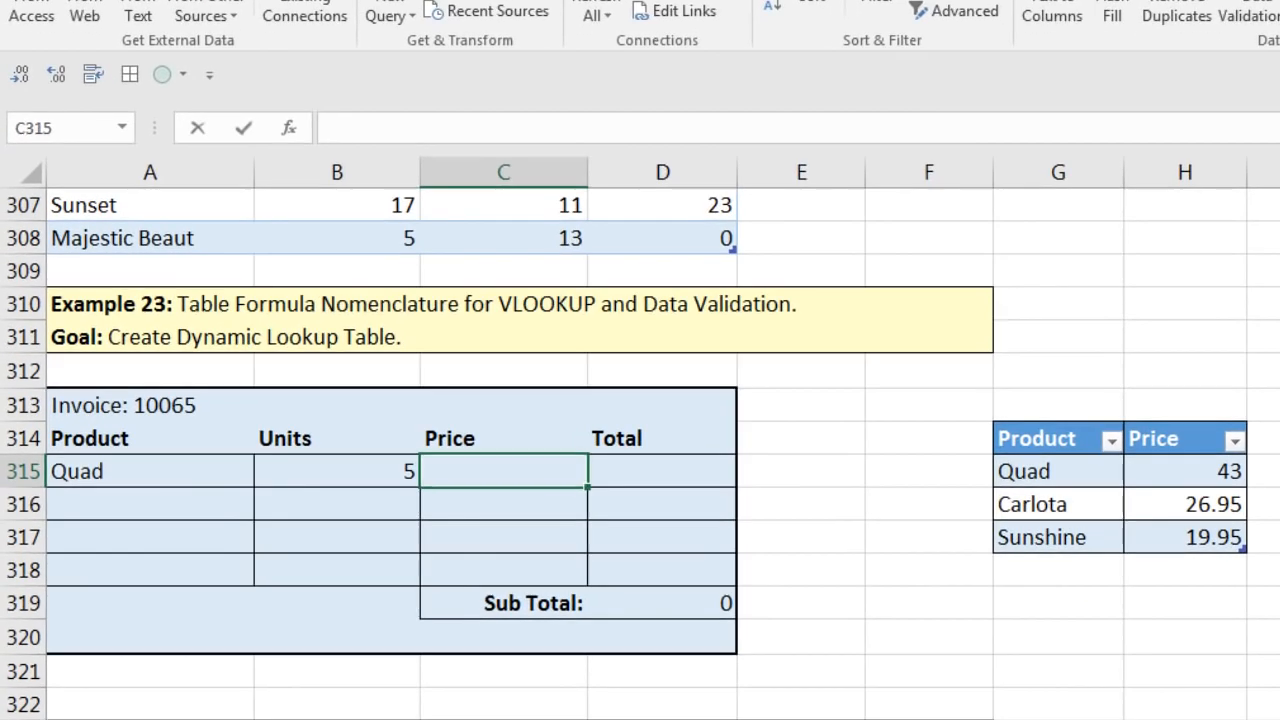
- Enter =VLOOKUP(A315,ProductLookupTable,2,0) in Price cell C315 and copy it down to C318
{"action": "type", "text": "=vl"}
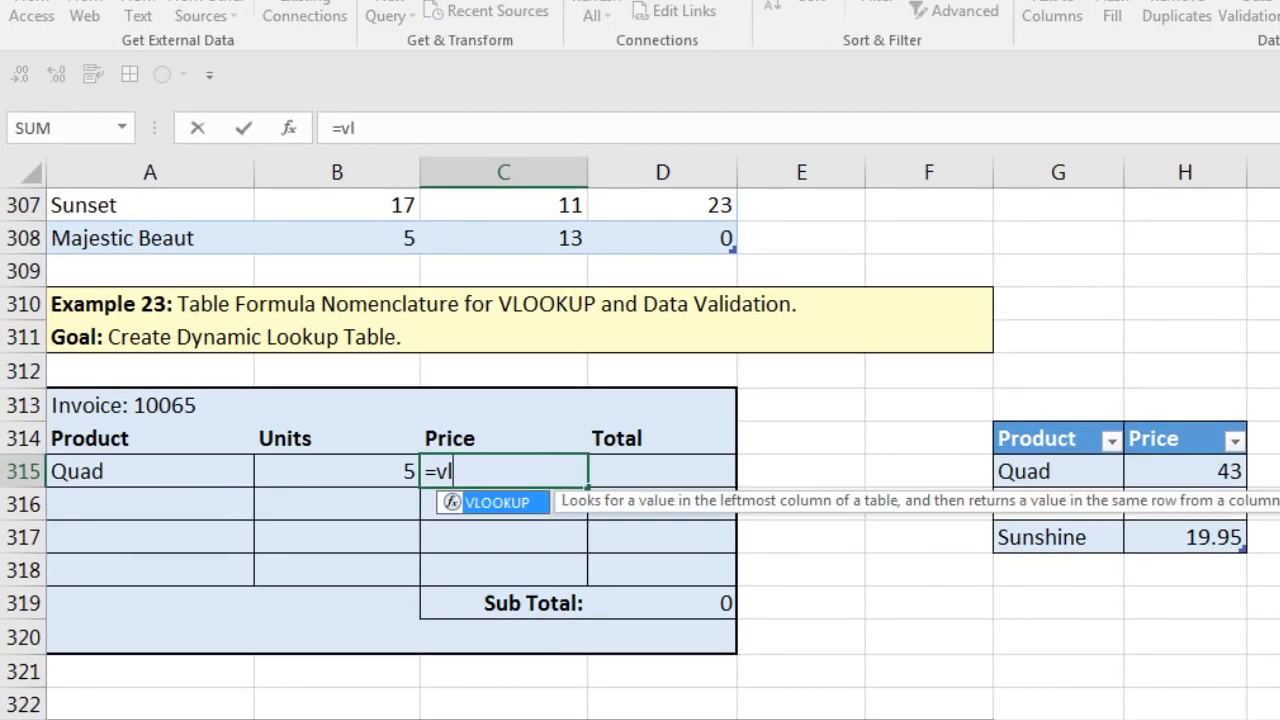
{"action": "key", "text": "Tab"}
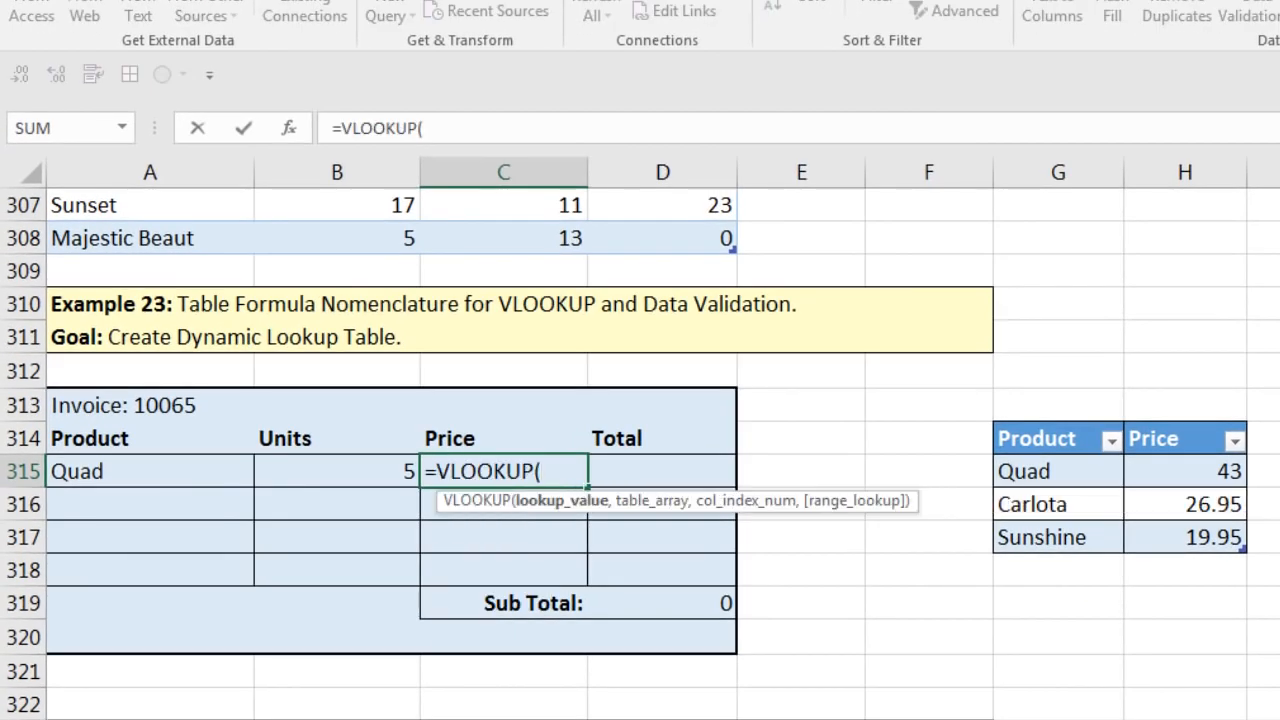
{"action": "left_click", "coordinate": [190, 482]}
{"action": "type", "text": ","}
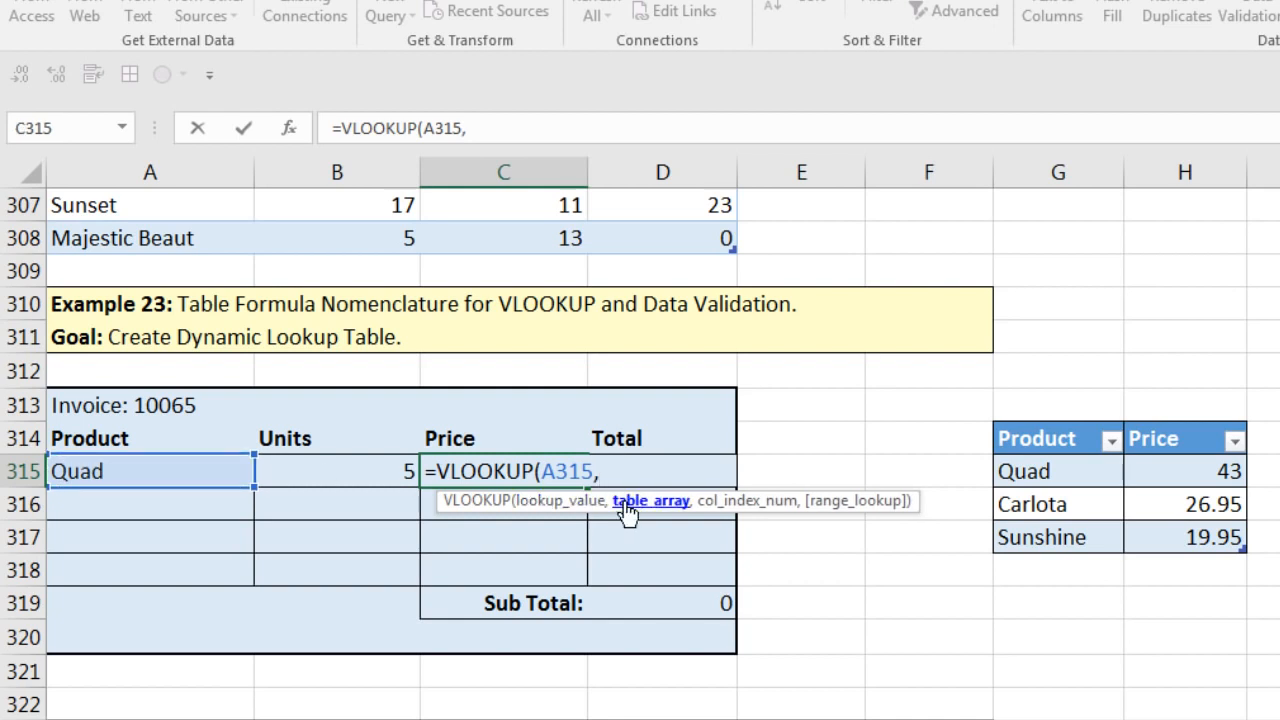
{"action": "left_click_drag", "start_coordinate": [1031, 471], "coordinate": [1171, 553]}
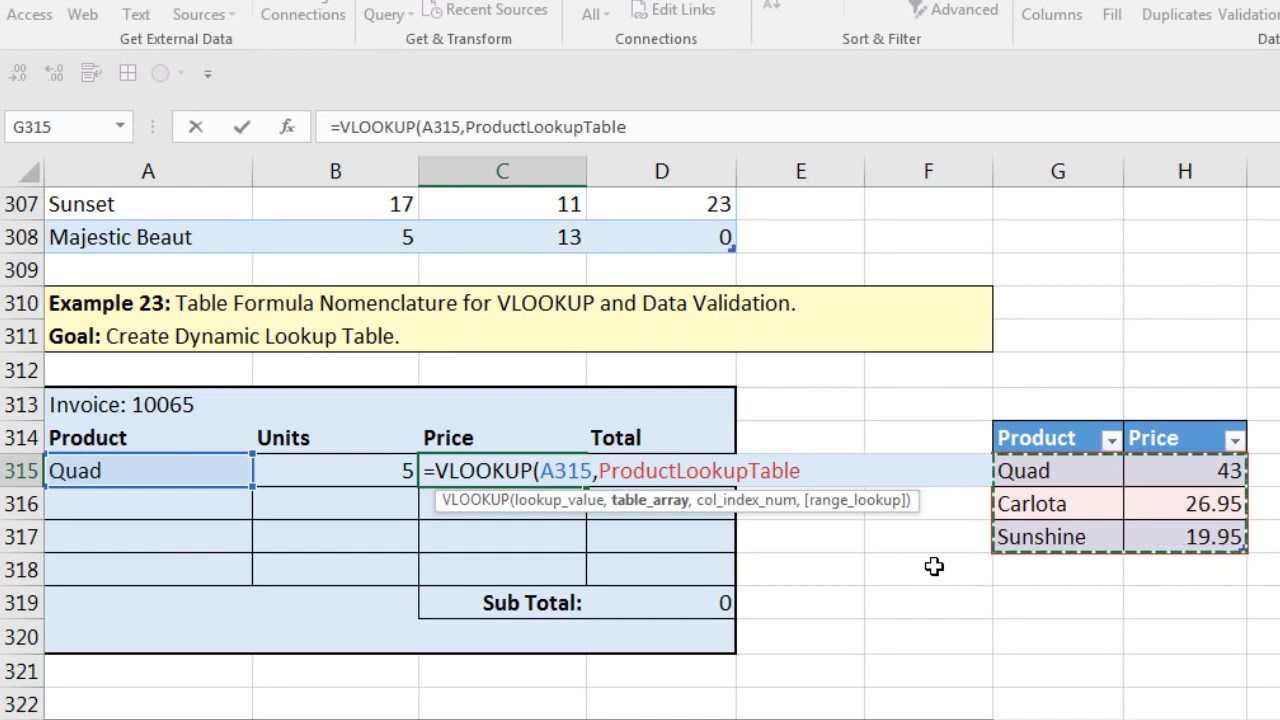
{"action": "type", "text": ",2"}
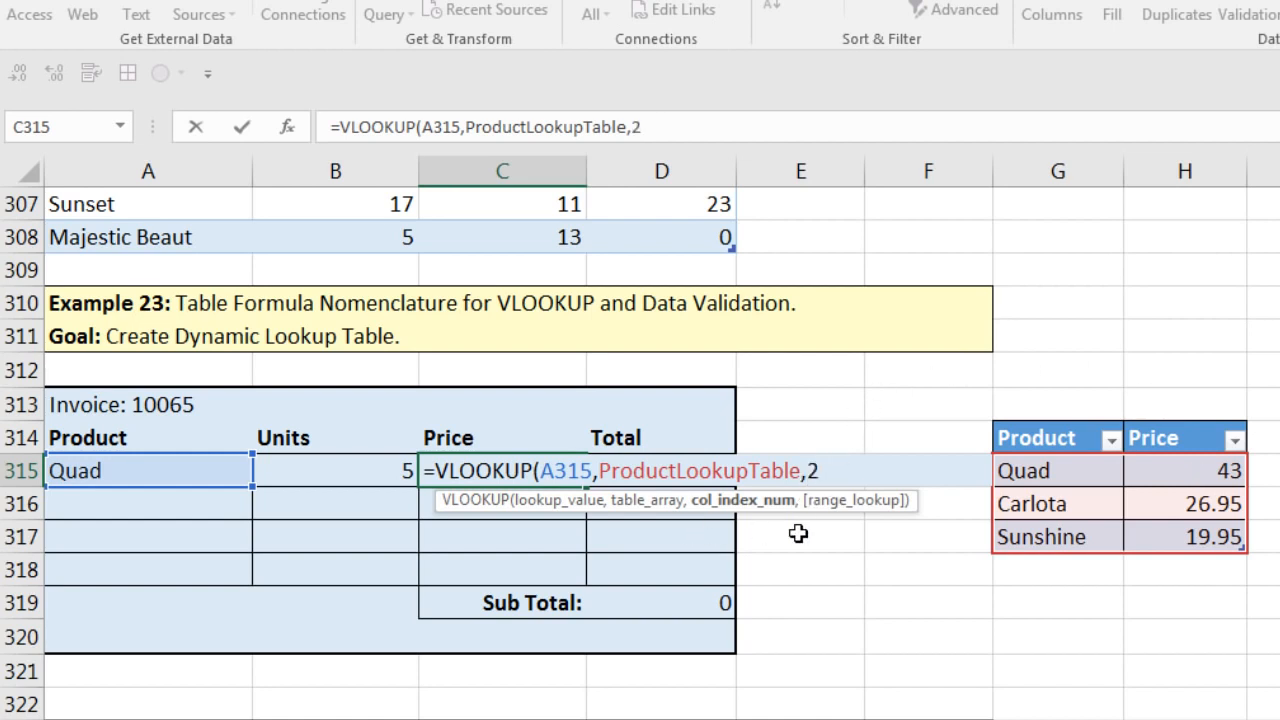
{"action": "type", "text": ","}
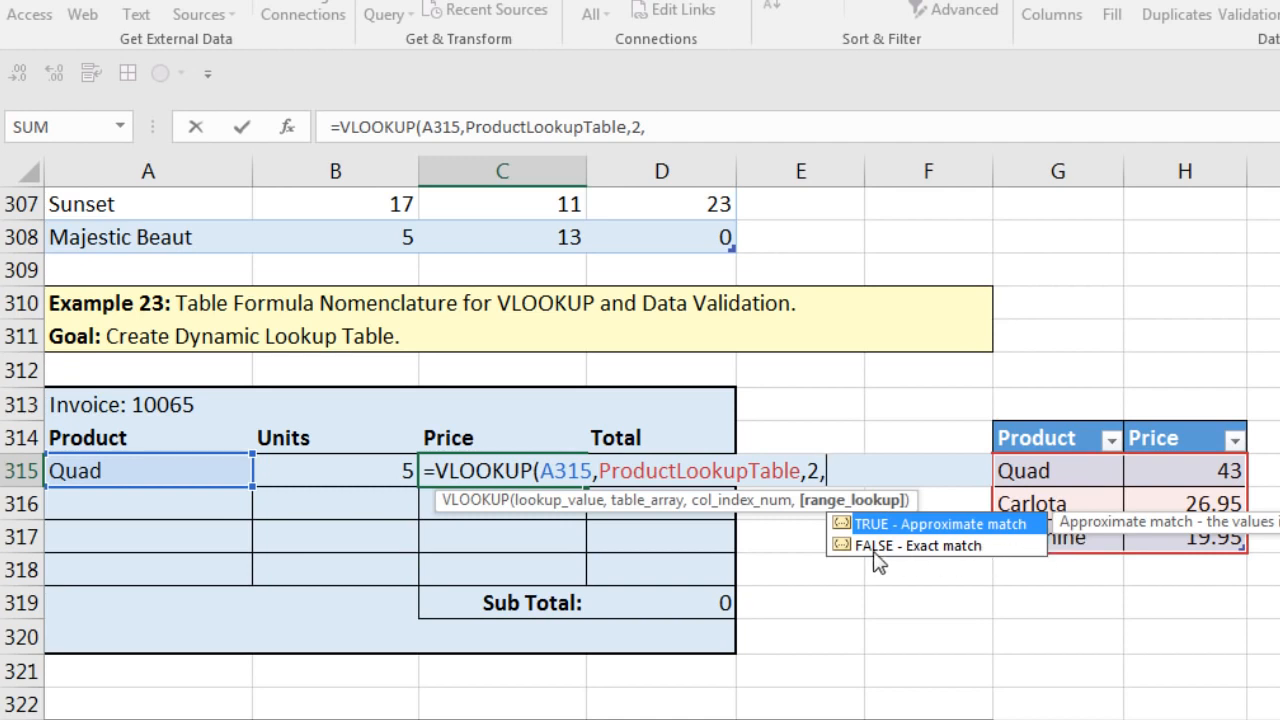
{"action": "type", "text": "0)"}
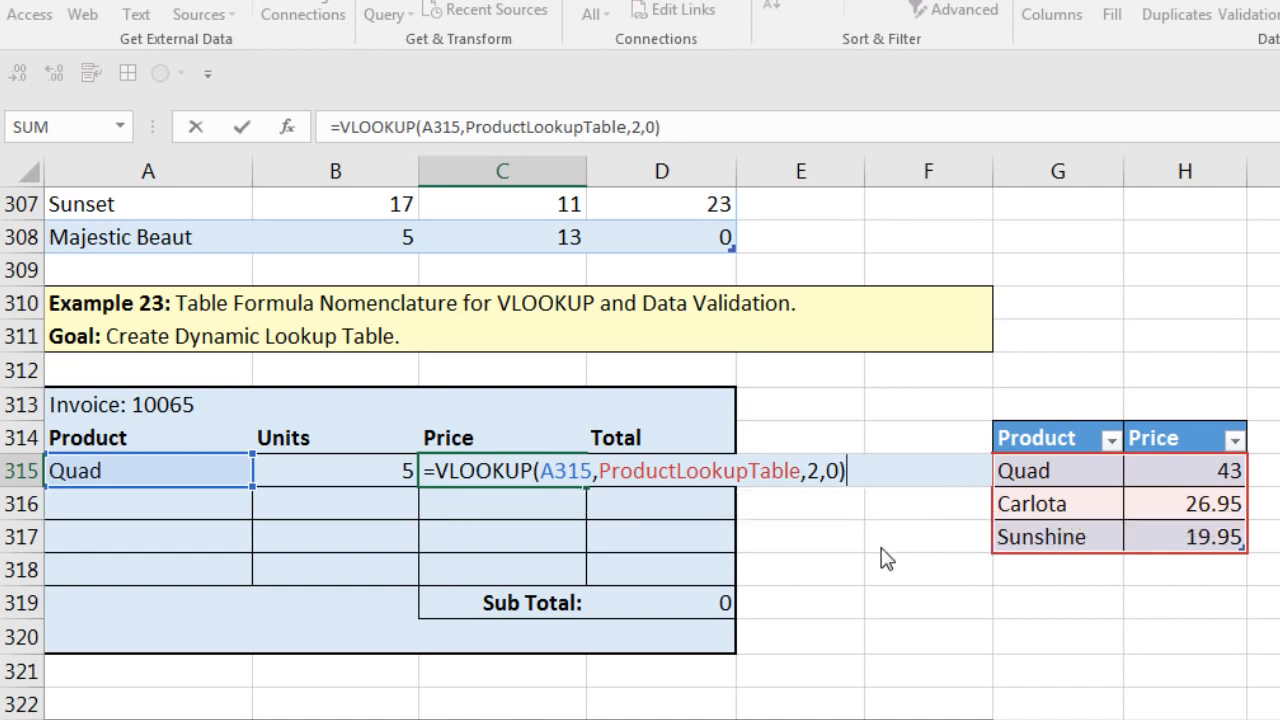
{"action": "key", "text": "ctrl+Return"}
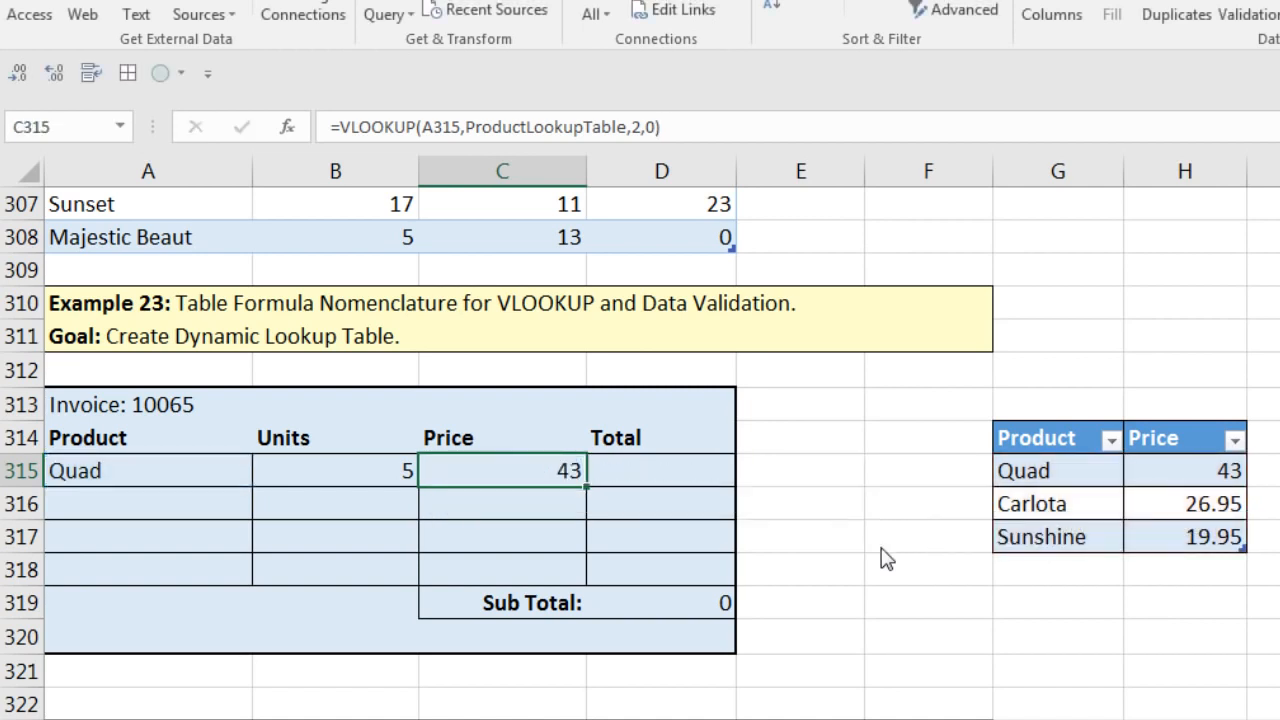
{"action": "left_click_drag", "start_coordinate": [587, 487], "coordinate": [753, 568]}
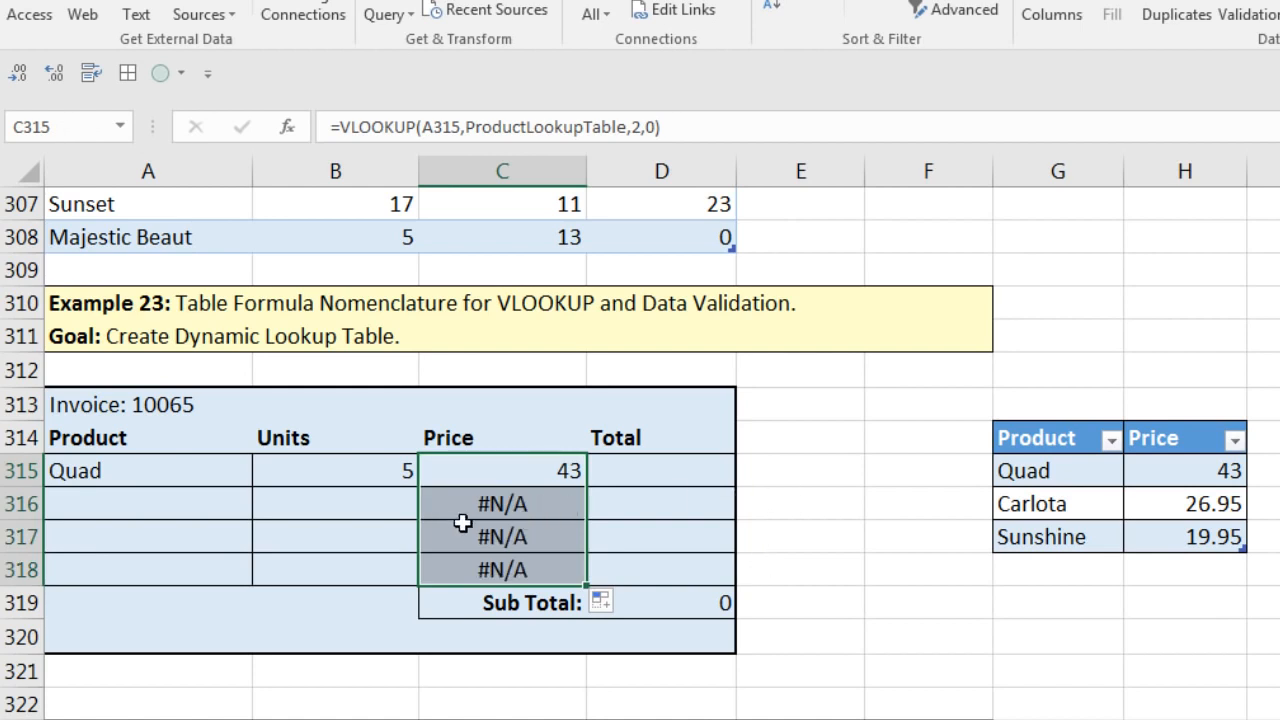
- Wrap the price lookup in C316 with IFNA, giving =IFNA(VLOOKUP(A316,ProductLookupTable,2,0),"")
{"action": "double_click", "coordinate": [490, 505]}
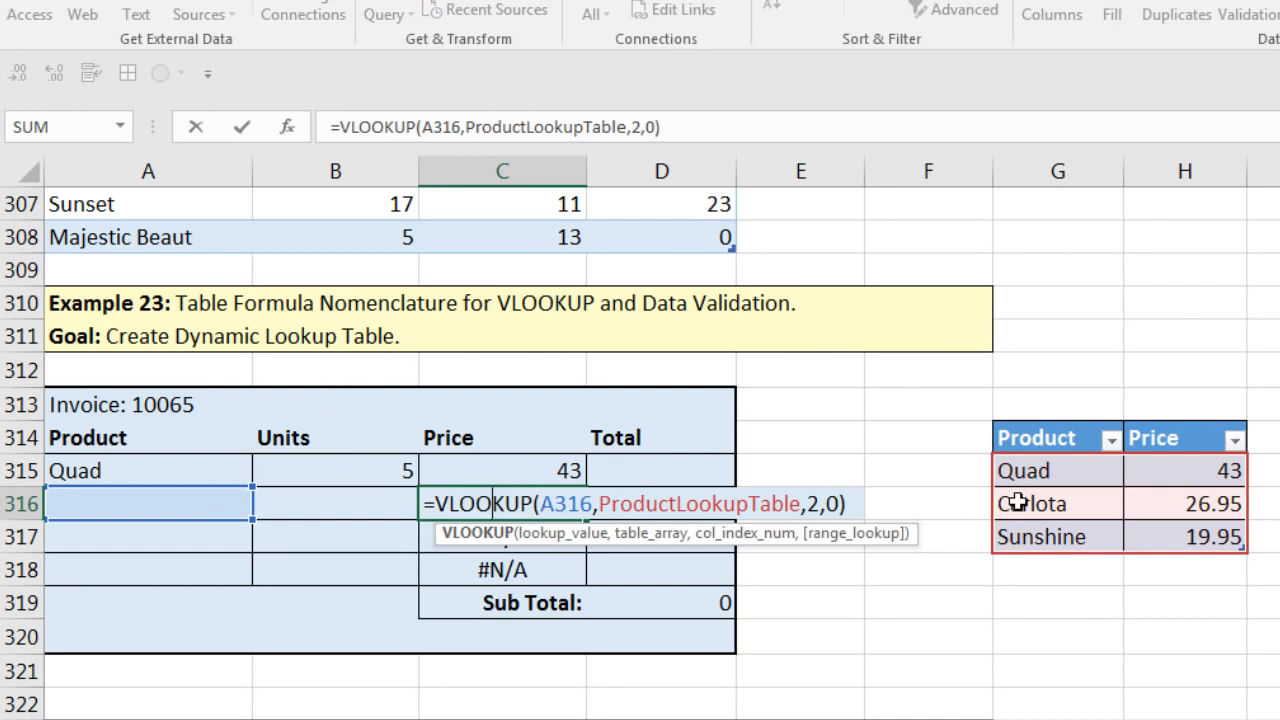
{"action": "left_click", "coordinate": [434, 505]}
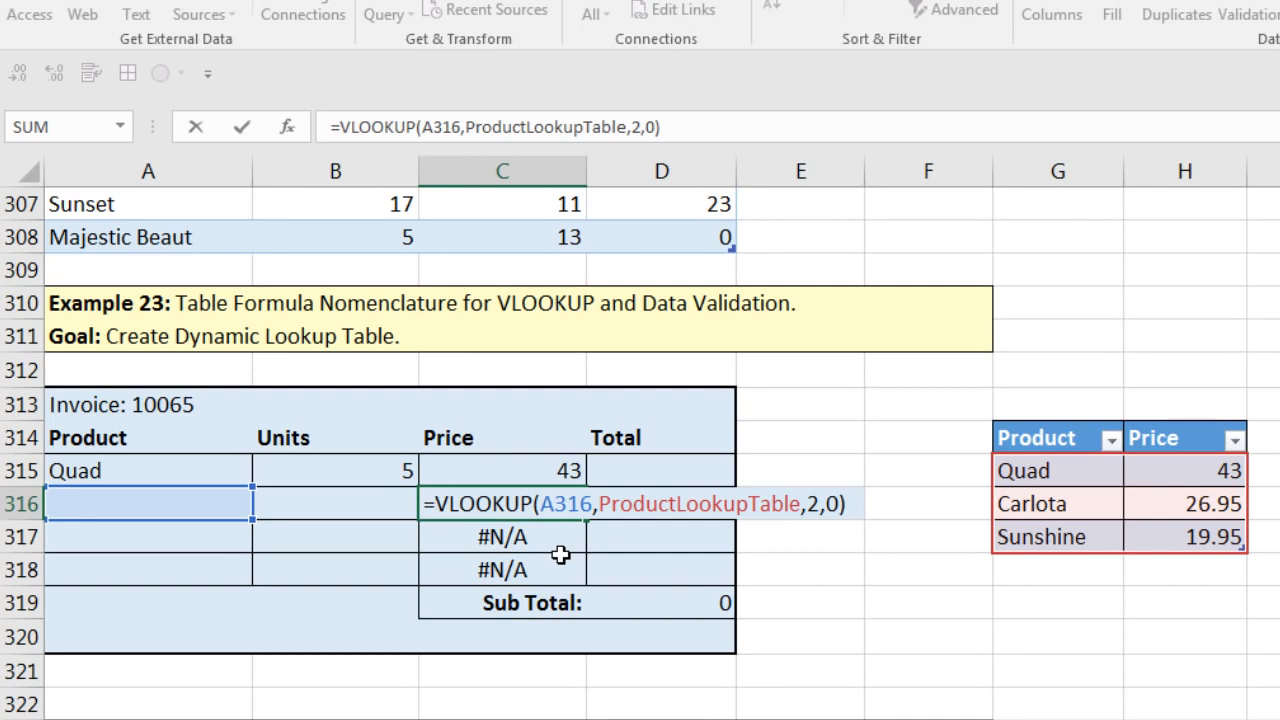
{"action": "type", "text": "if"}
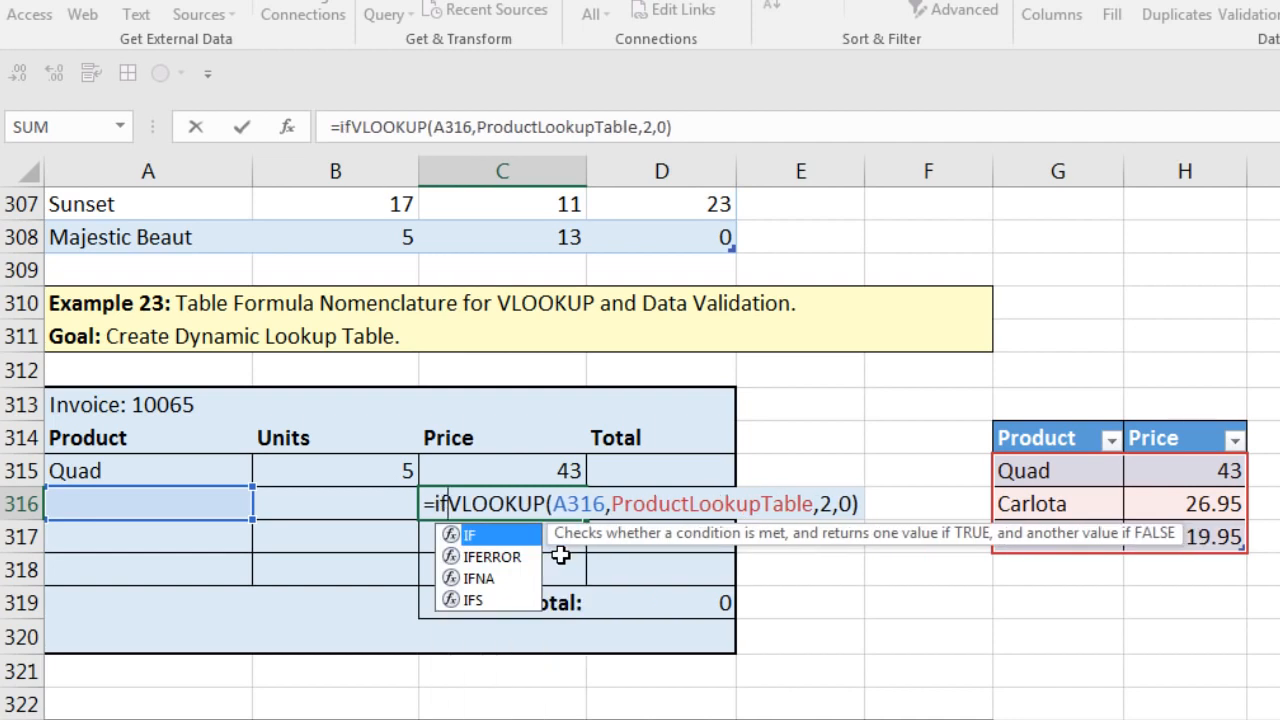
{"action": "type", "text": "na"}
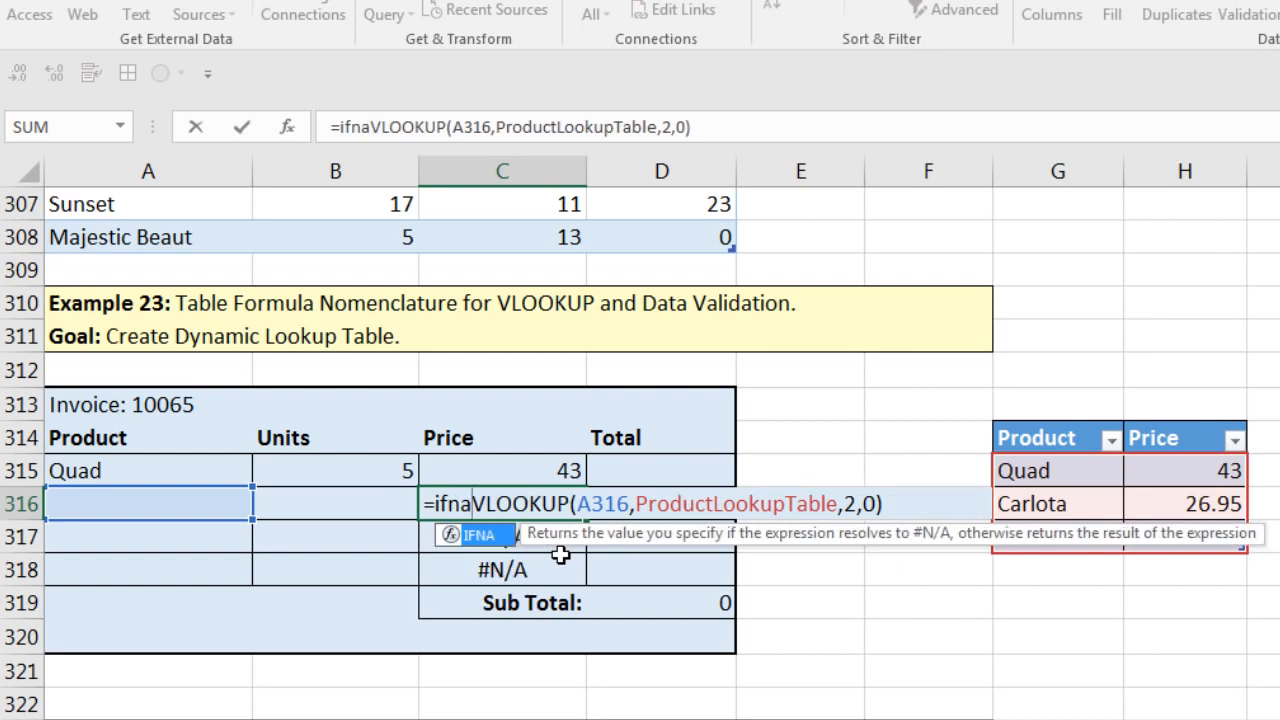
{"action": "key", "text": "Tab"}
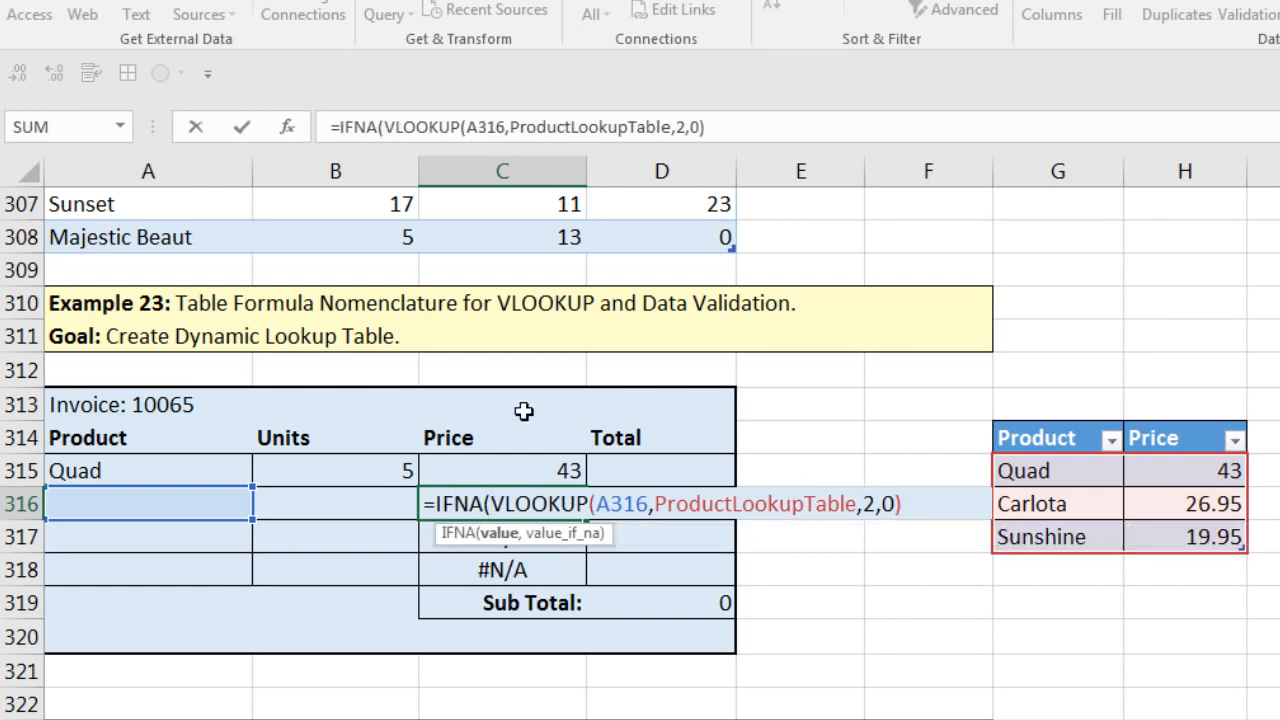
{"action": "left_click", "coordinate": [500, 533]}
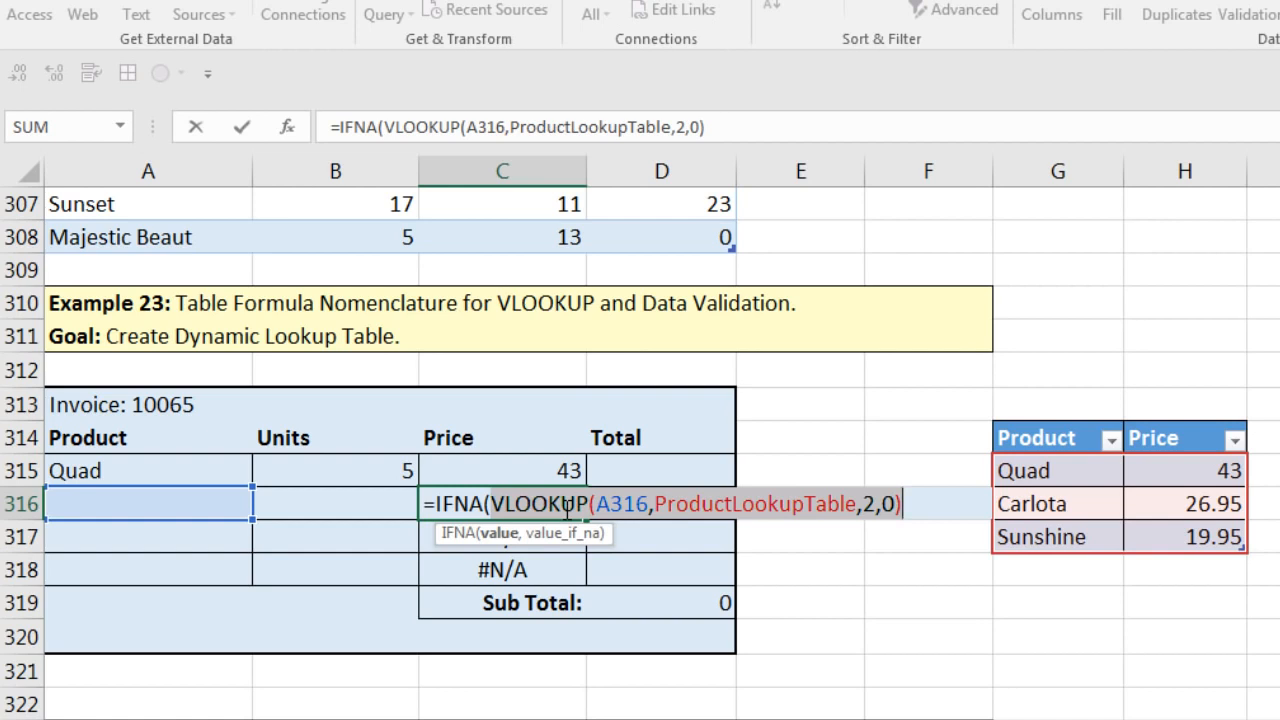
{"action": "left_click", "coordinate": [911, 507]}
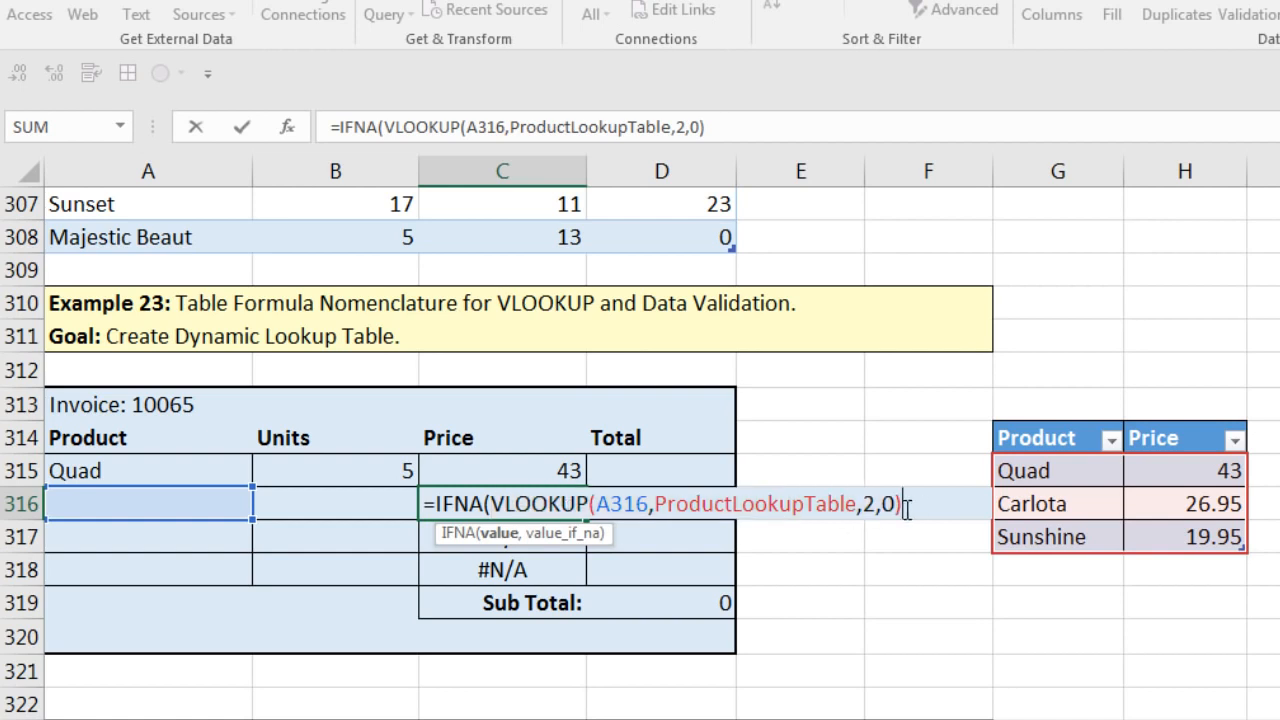
{"action": "type", "text": ","}
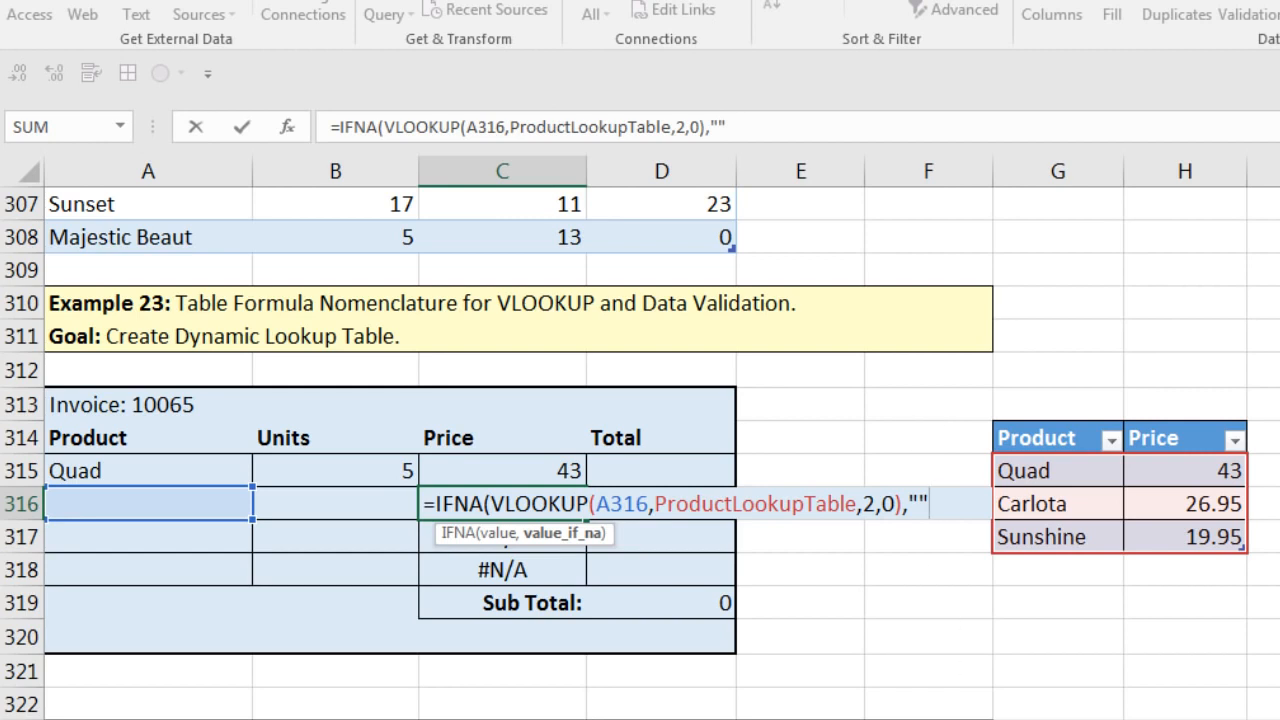
{"action": "type", "text": ")"}
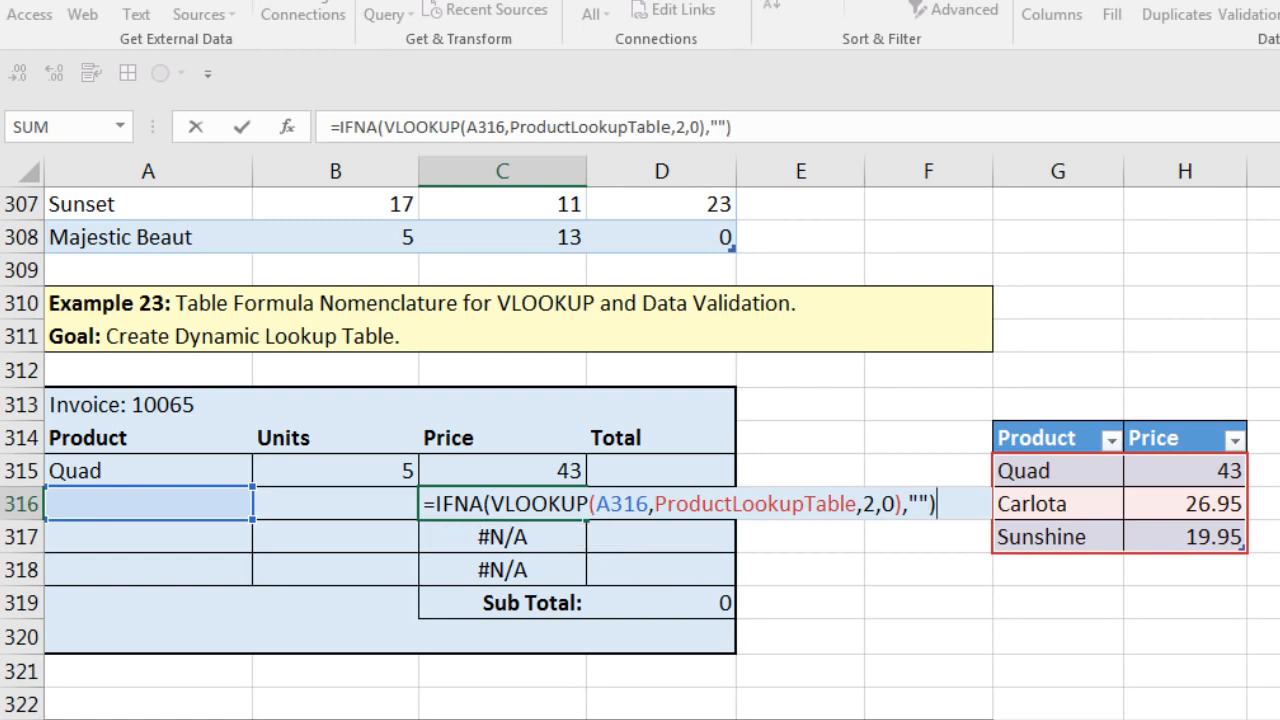
{"action": "key", "text": "ctrl+Return"}
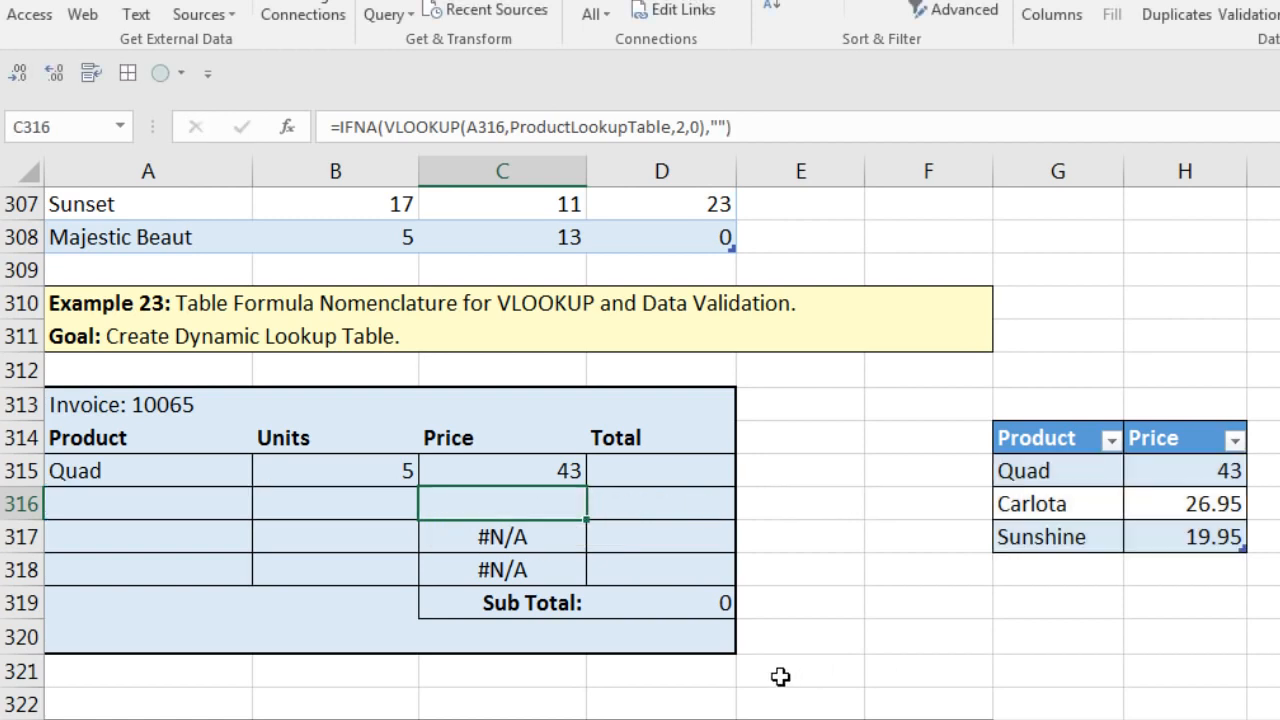
- Copy the IFNA price formula from C316 down to C318 and up to C315
{"action": "left_click_drag", "start_coordinate": [585, 522], "coordinate": [585, 578]}
{"action": "left_click", "coordinate": [566, 502]}
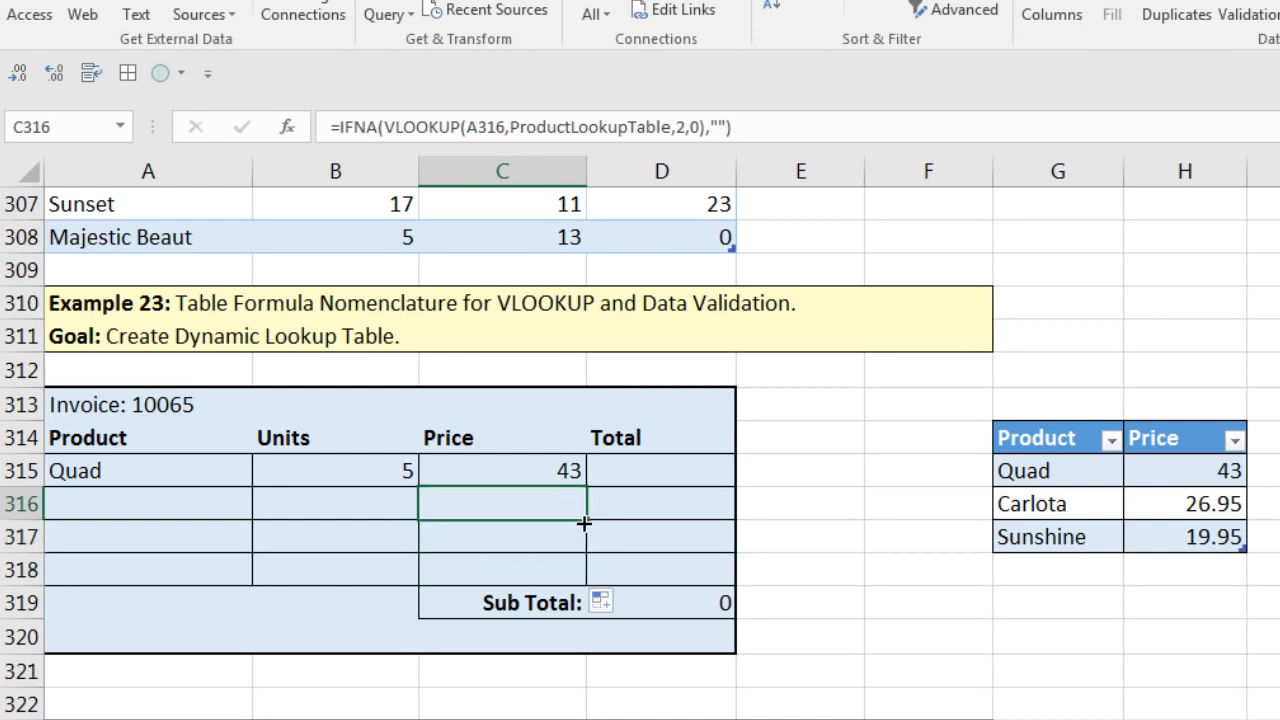
{"action": "left_click_drag", "start_coordinate": [585, 522], "coordinate": [586, 466]}
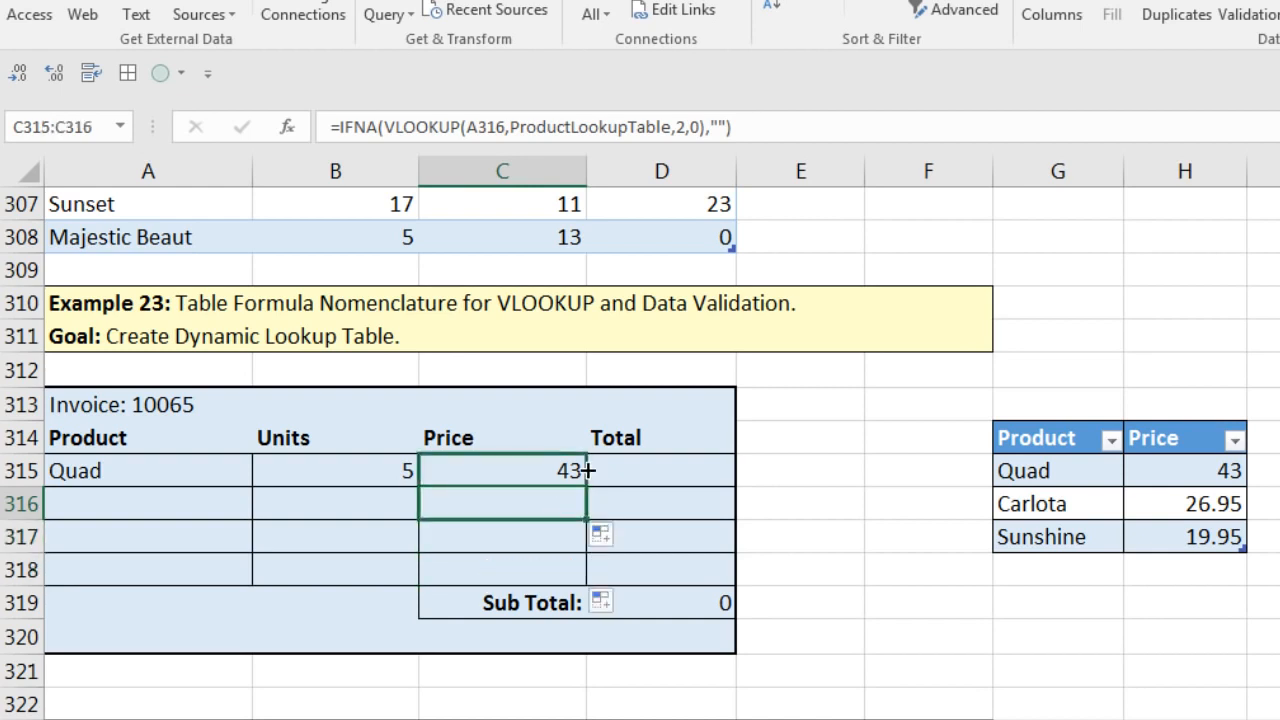
- Enter =ROUND(B315*C315,2) in Total cell D315 and copy it down to D318
{"action": "left_click", "coordinate": [663, 474]}
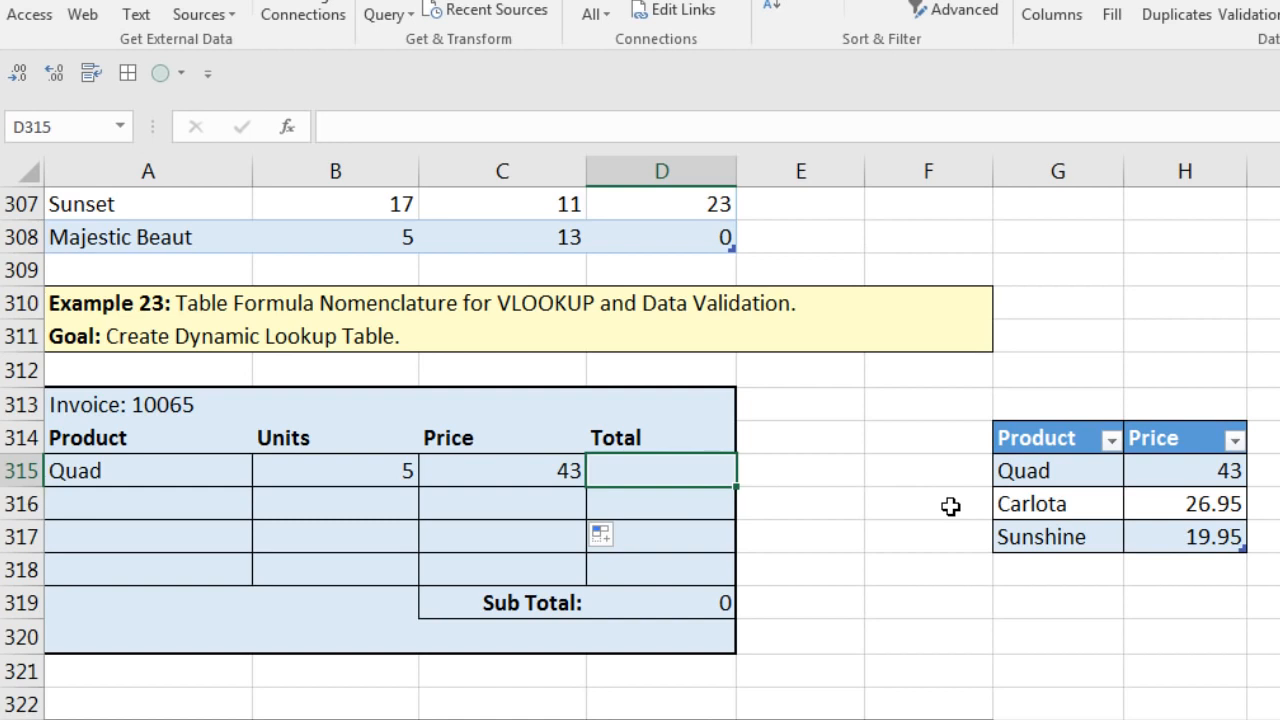
{"action": "type", "text": "=round"}
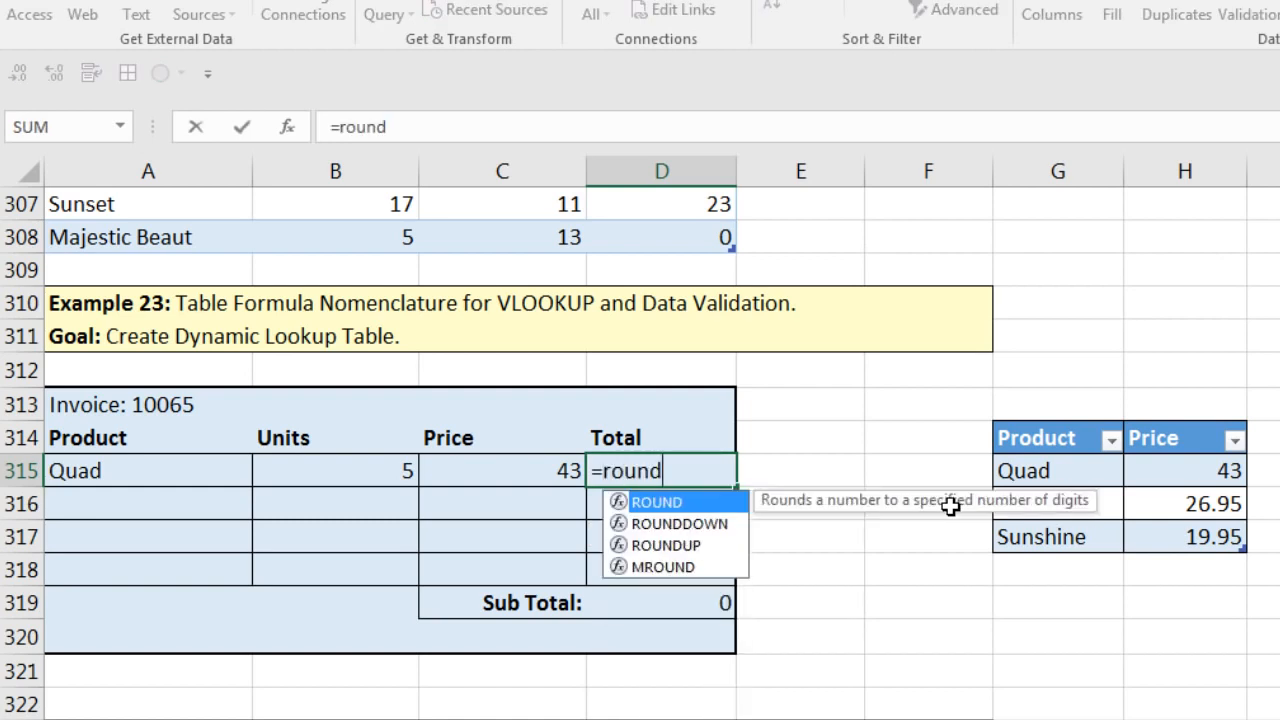
{"action": "key", "text": "Tab"}
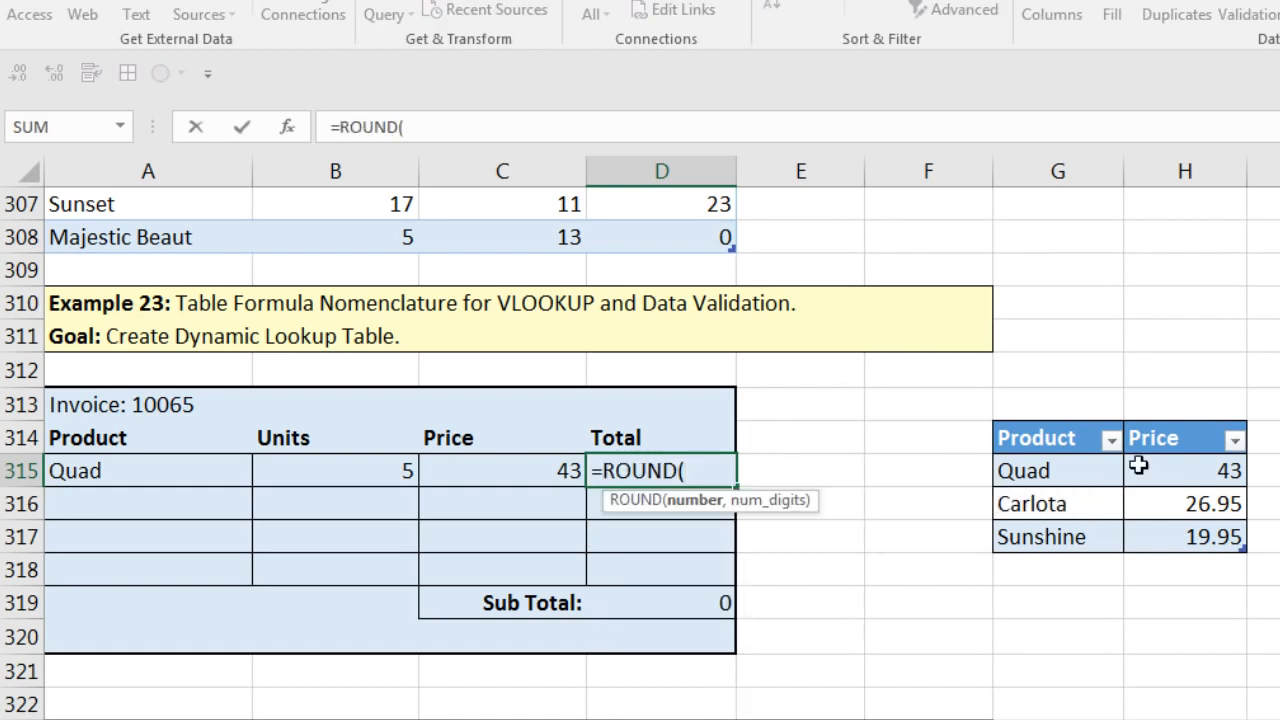
{"action": "left_click", "coordinate": [398, 471]}
{"action": "type", "text": "*"}
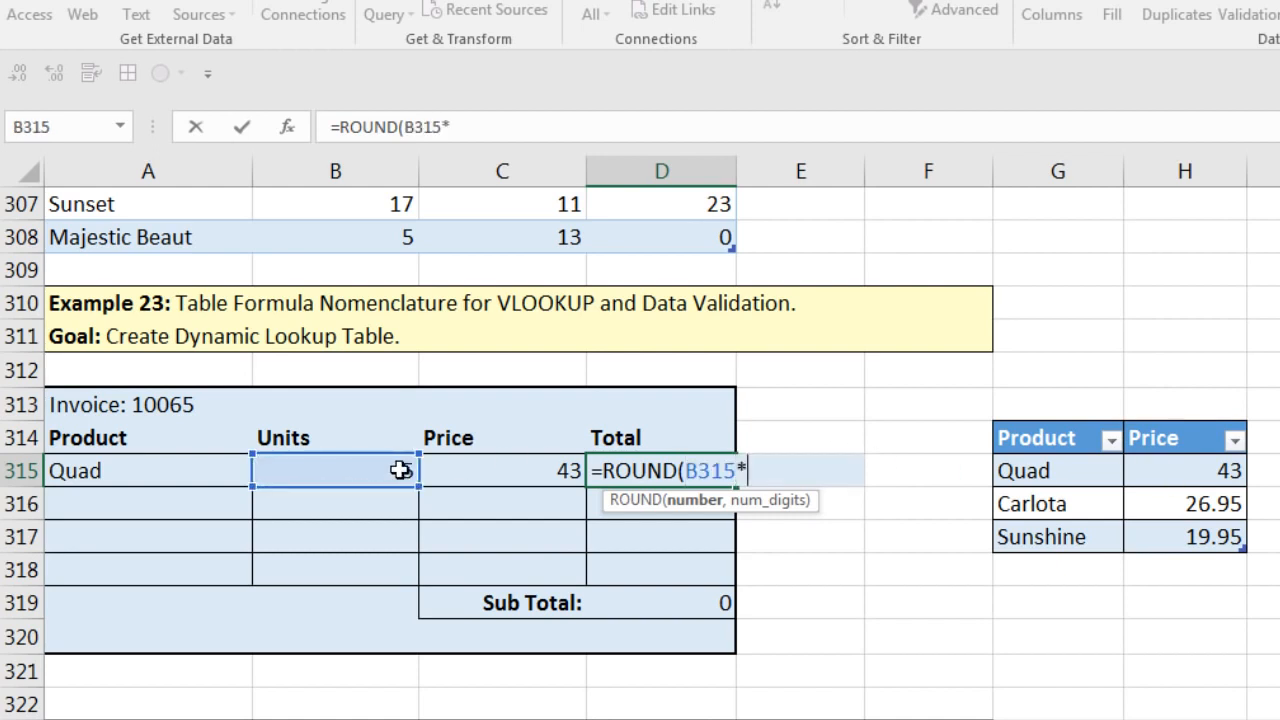
{"action": "left_click", "coordinate": [471, 478]}
{"action": "type", "text": ","}
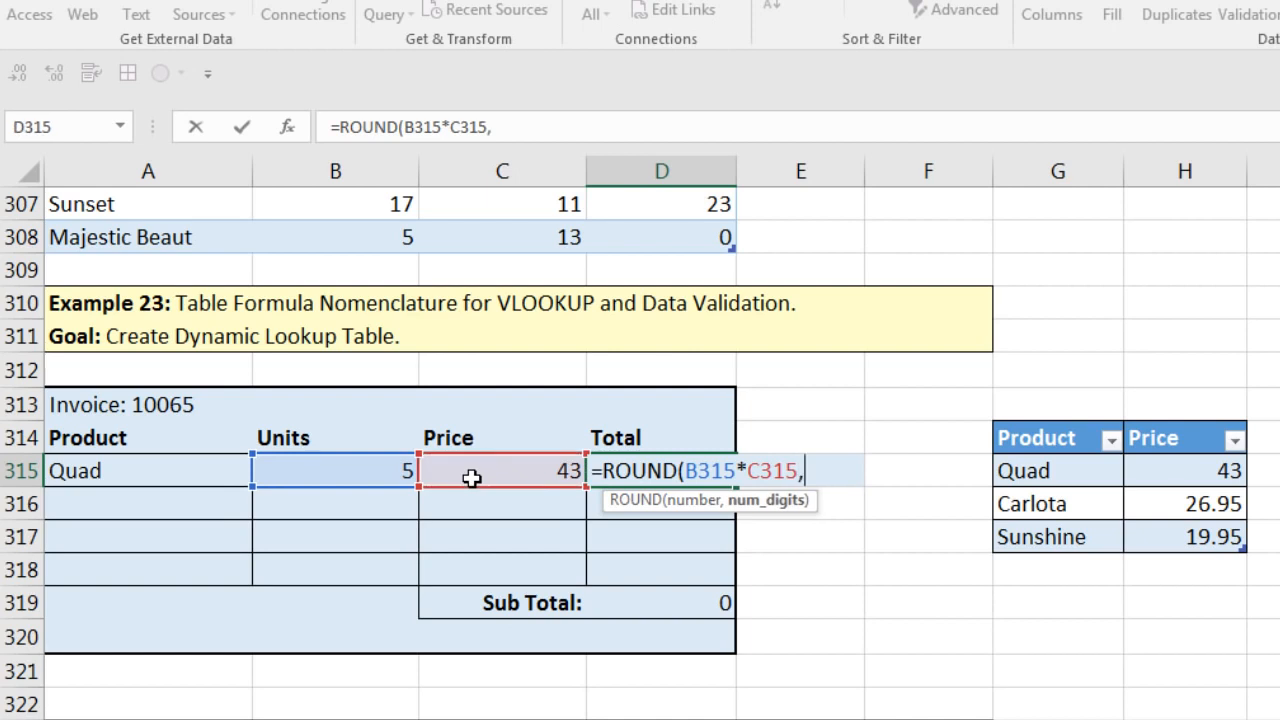
{"action": "type", "text": "2"}
{"action": "type", "text": ")"}
{"action": "key", "text": "ctrl+Return"}
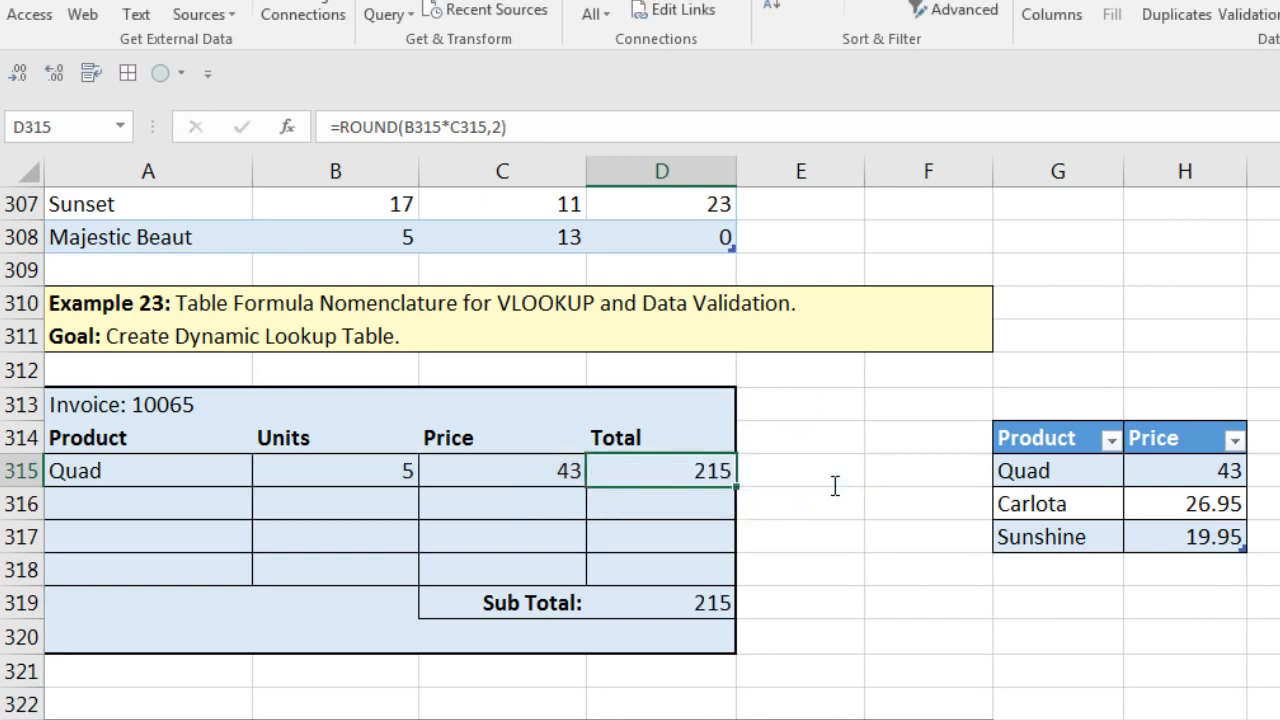
{"action": "left_click_drag", "start_coordinate": [738, 491], "coordinate": [738, 580]}
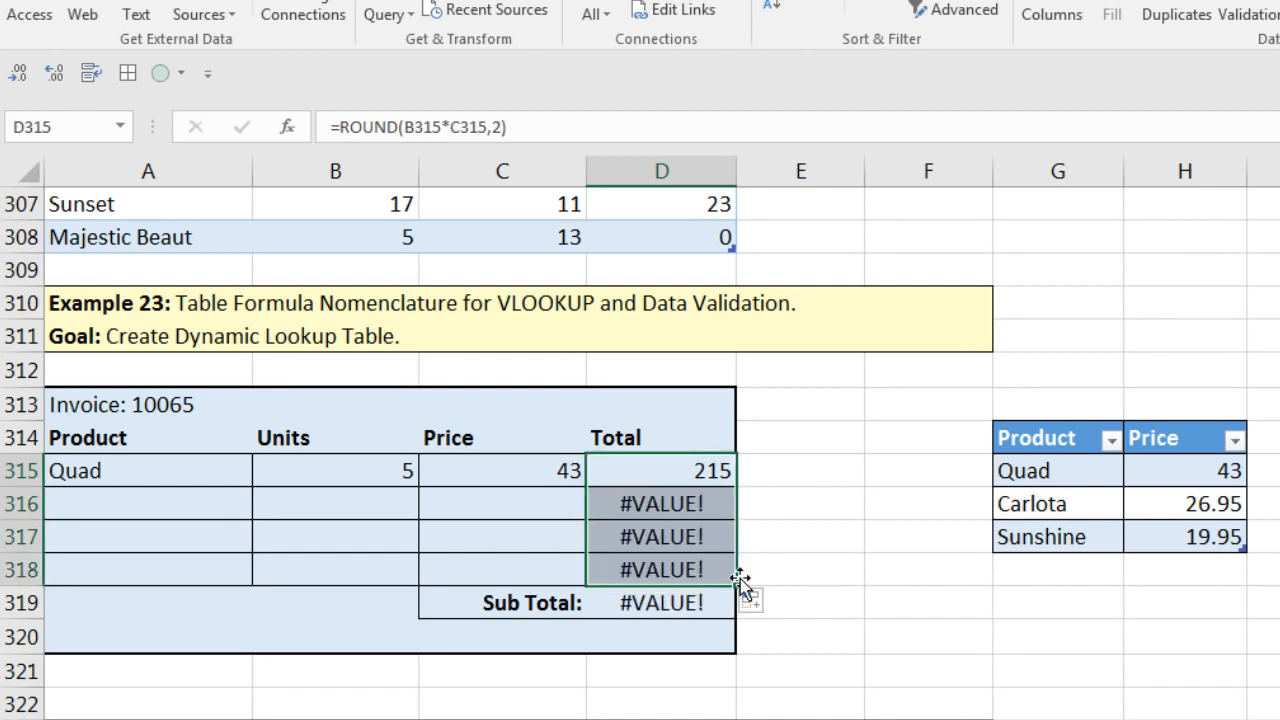
- Examine the rounded total formula in D316 and the empty-text argument of the IFNA price formula in C316
{"action": "double_click", "coordinate": [700, 503]}
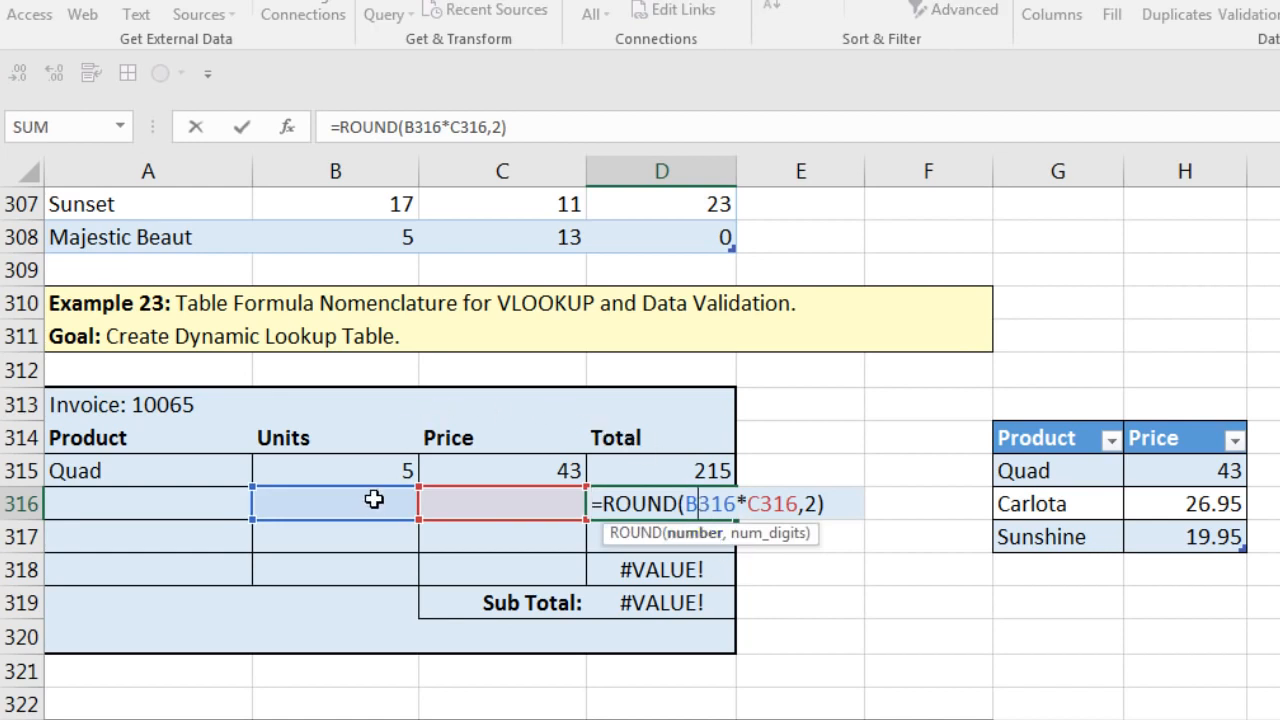
{"action": "left_click", "coordinate": [520, 503]}
{"action": "double_click", "coordinate": [520, 503]}
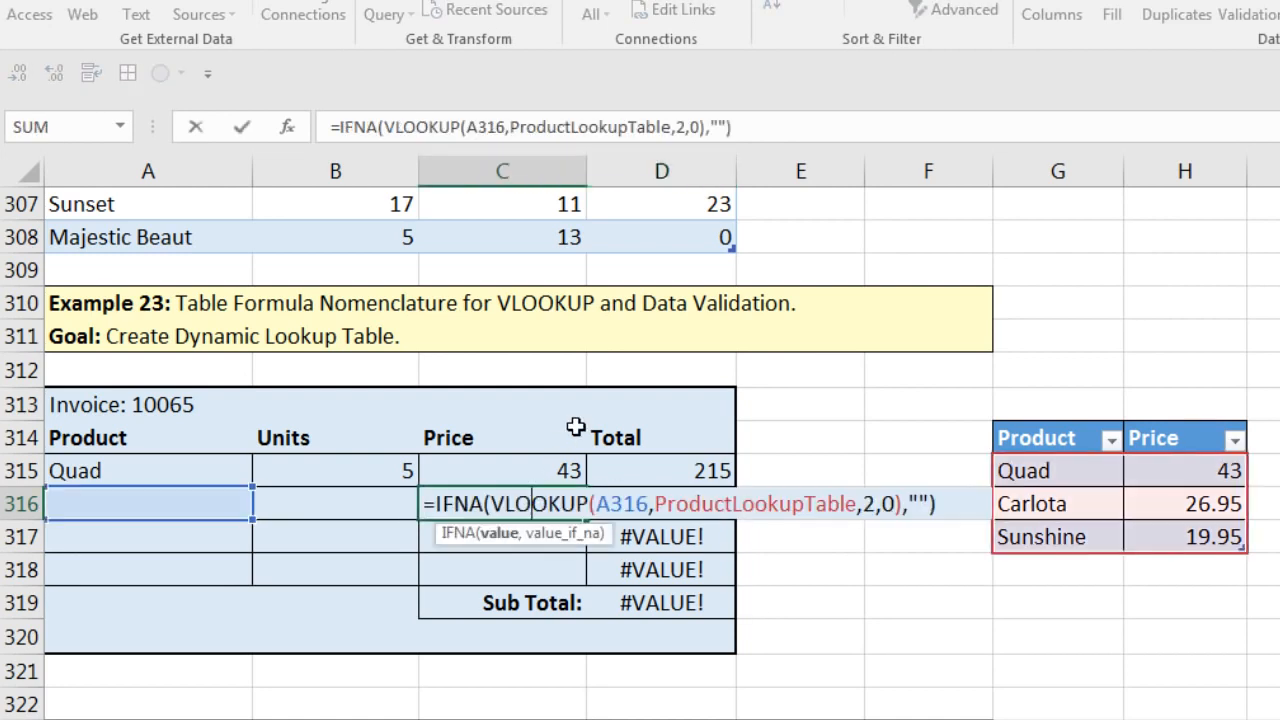
{"action": "double_click", "coordinate": [926, 506]}
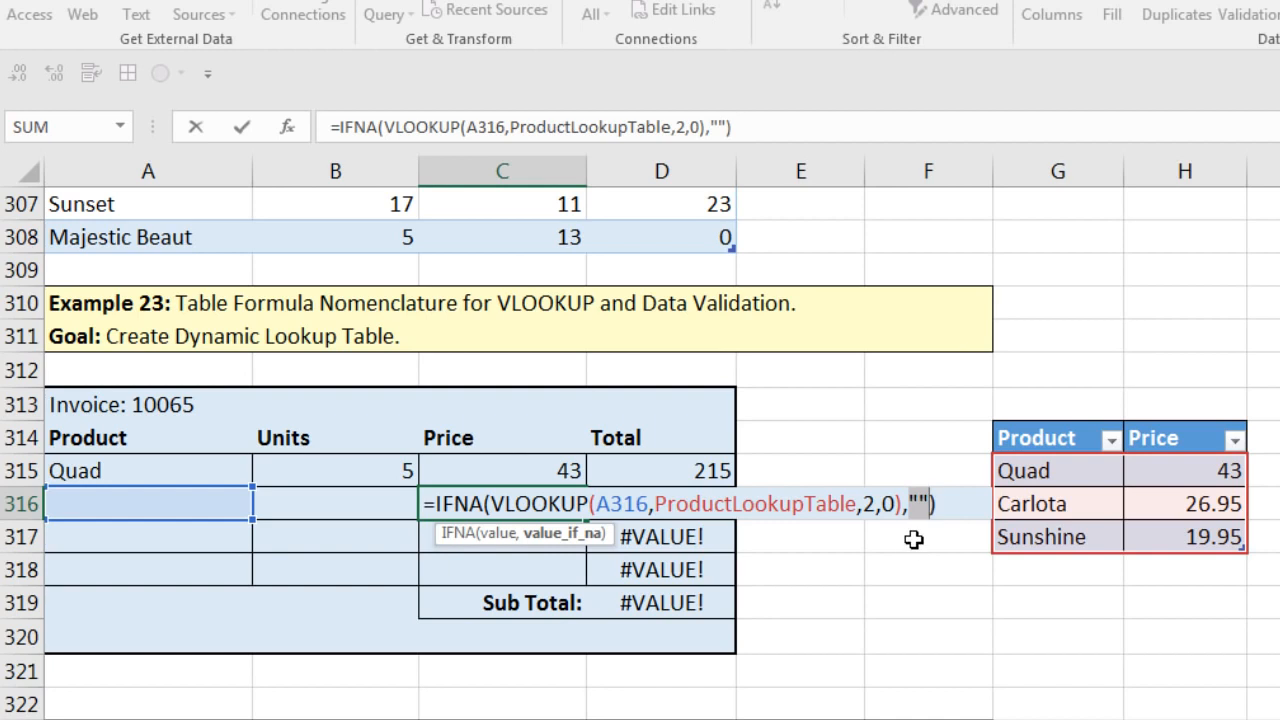
{"action": "key", "text": "Escape"}
{"action": "double_click", "coordinate": [700, 500]}
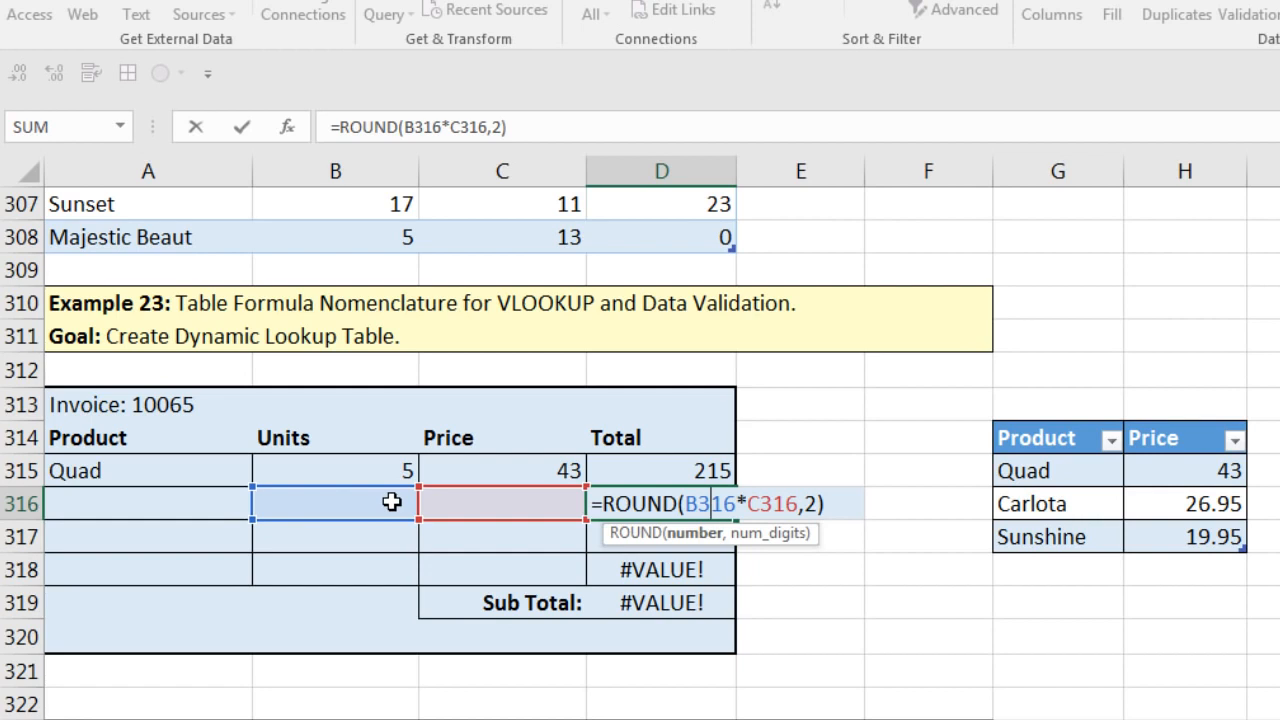
{"action": "key", "text": "ctrl+Return"}
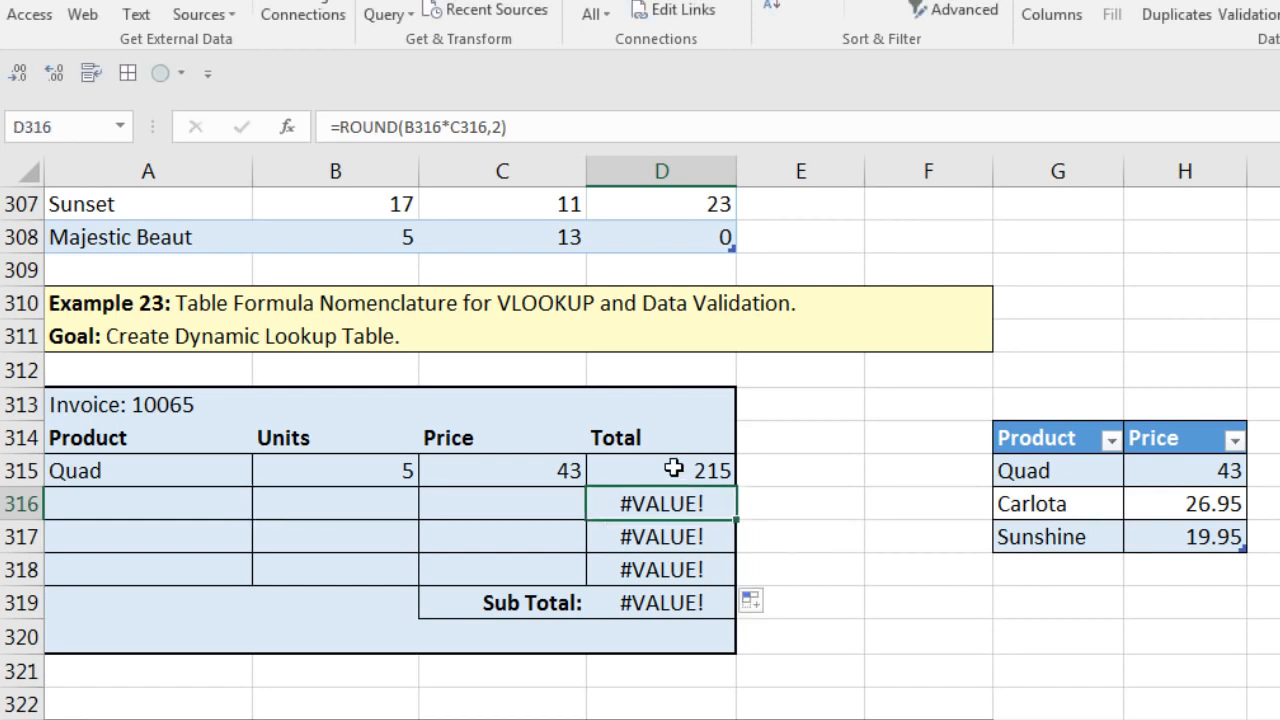
- Wrap the Total formula in D315 with IFERROR, giving =IFERROR(ROUND(B315*C315,2),""), and copy it down to D318
{"action": "left_click", "coordinate": [673, 468]}
{"action": "key", "text": "F2"}
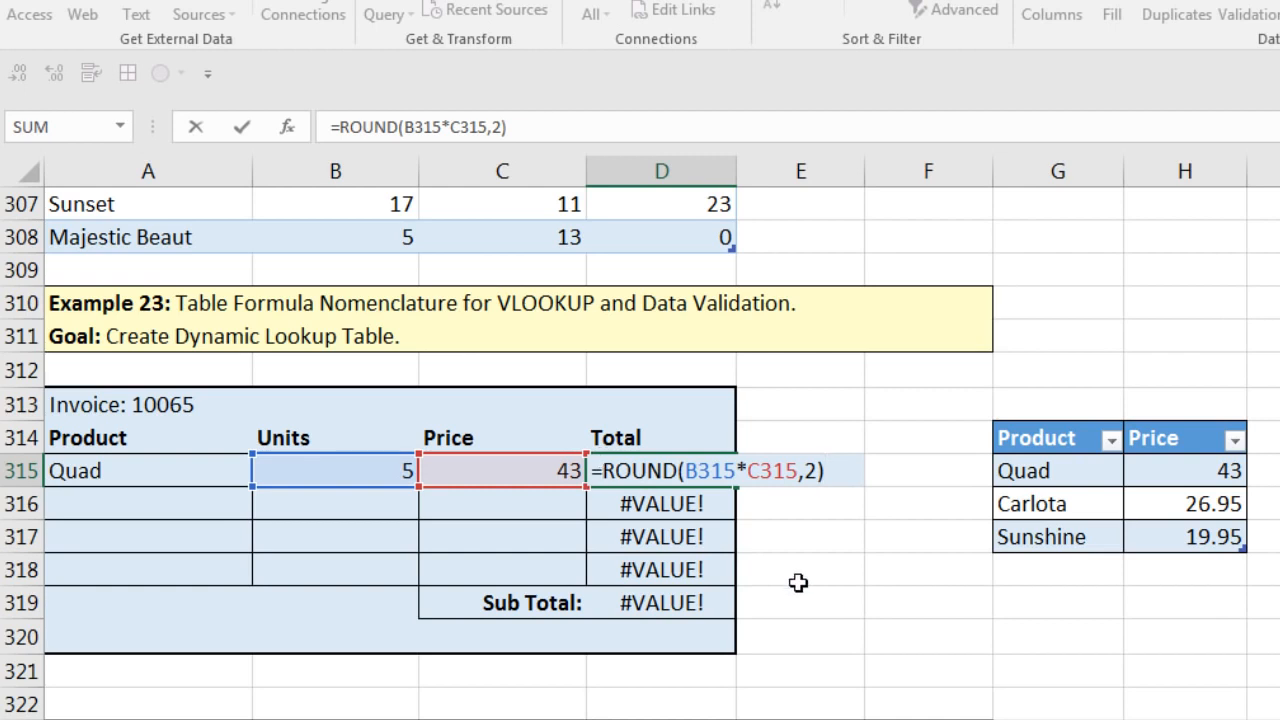
{"action": "type", "text": "i"}
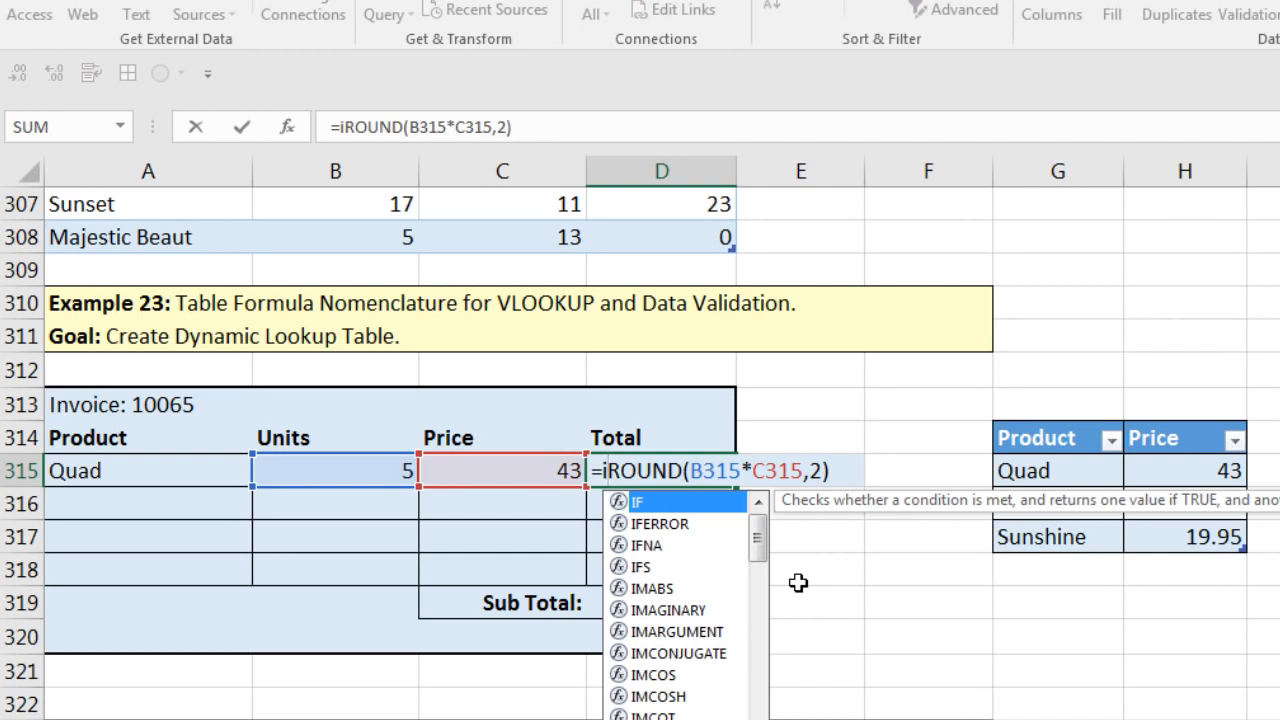
{"action": "key", "text": "Down"}
{"action": "key", "text": "Tab"}
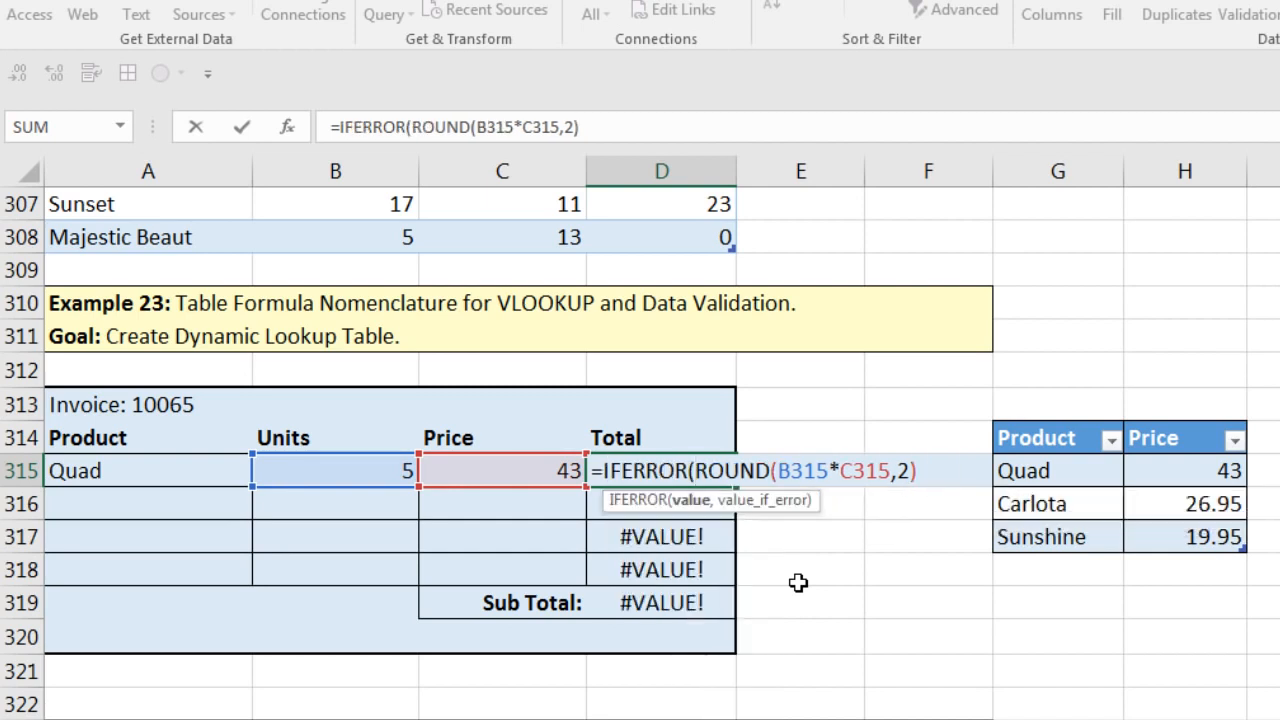
{"action": "left_click", "coordinate": [691, 511]}
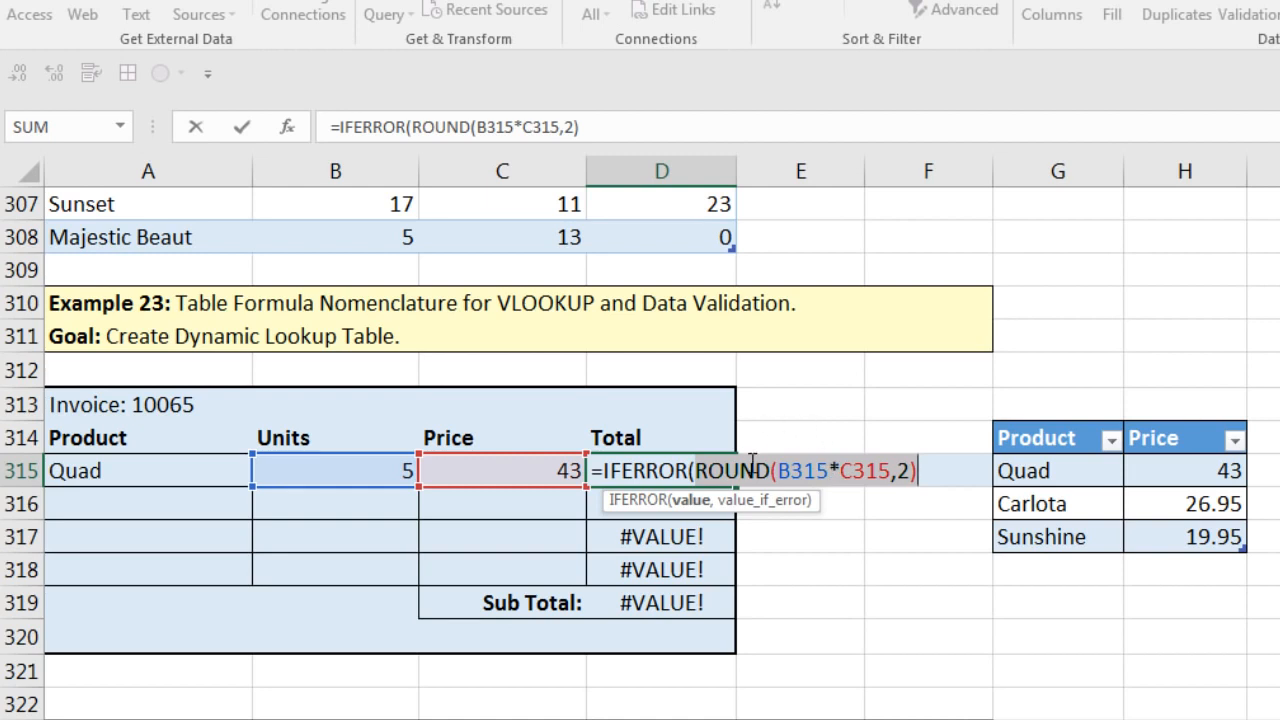
{"action": "left_click", "coordinate": [939, 467]}
{"action": "type", "text": ","}
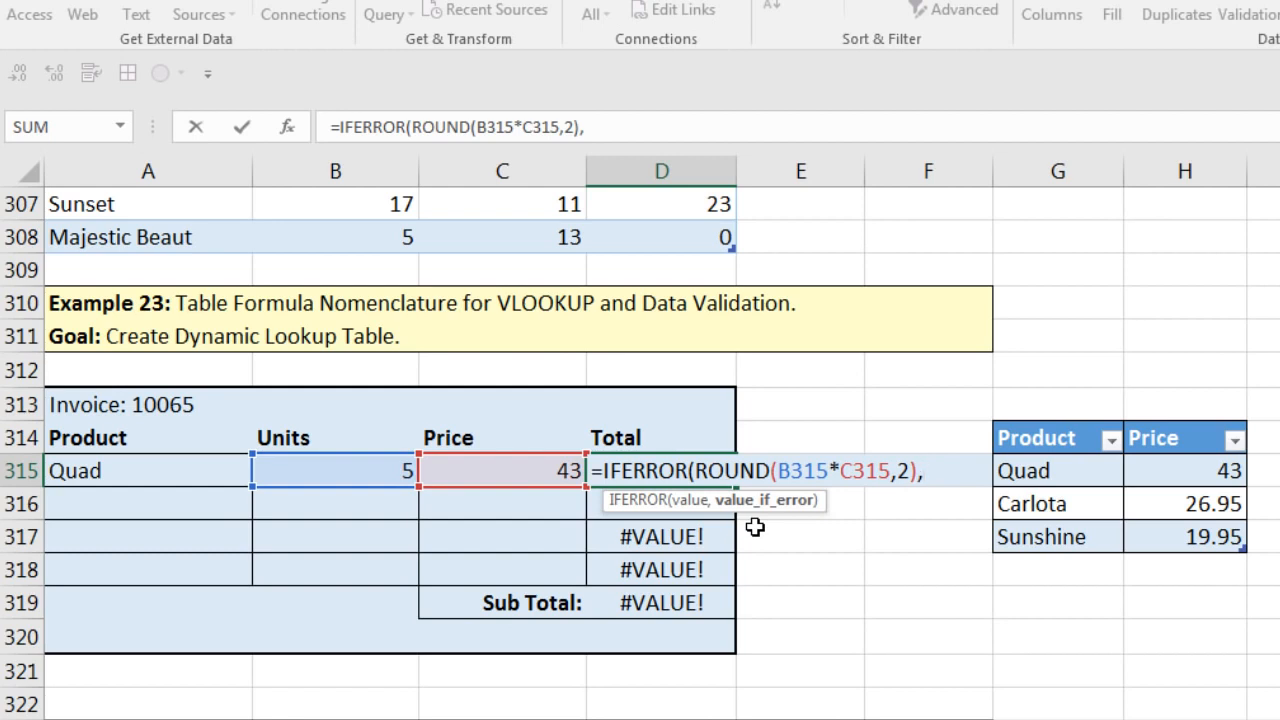
{"action": "type", "text": "\"\")"}
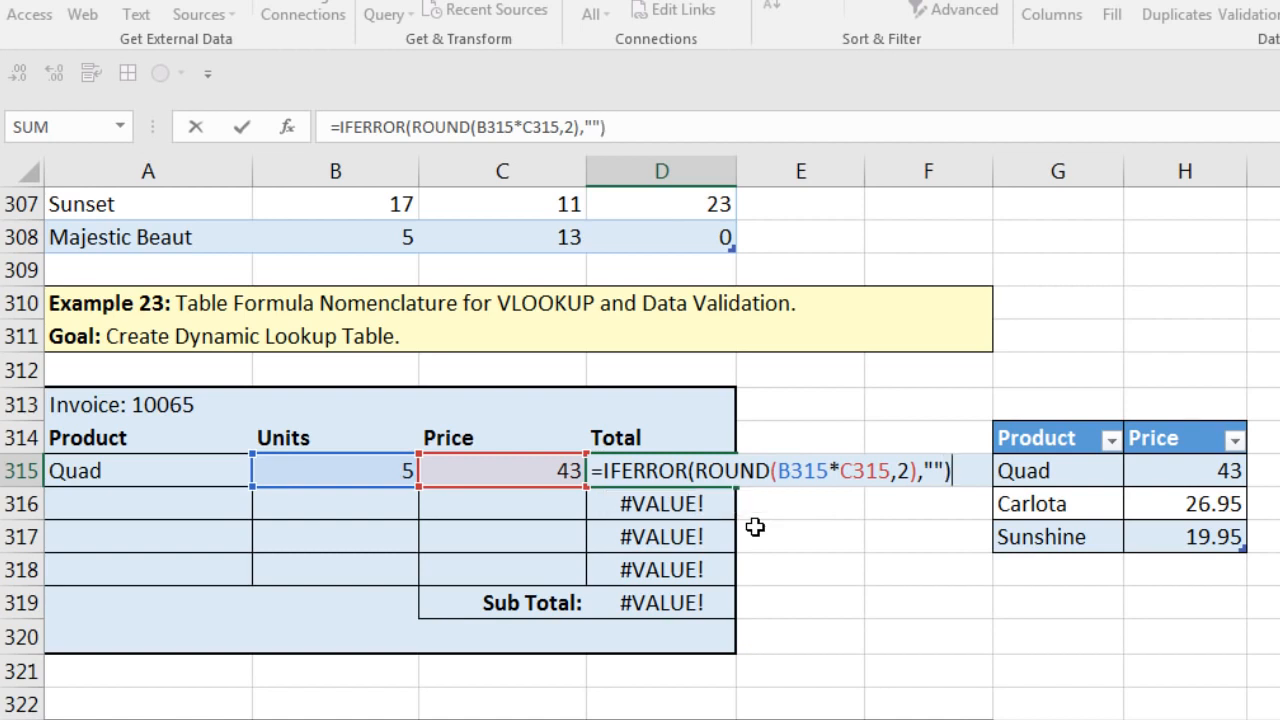
{"action": "key", "text": "ctrl+Return"}
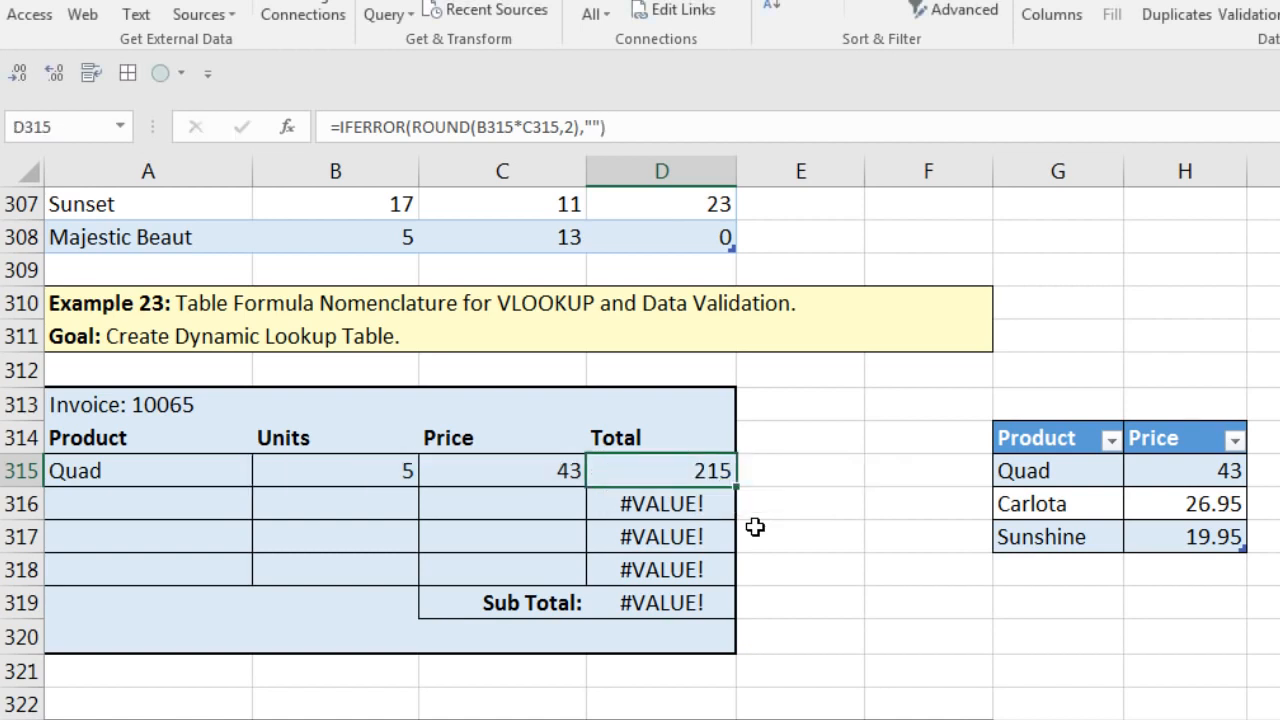
{"action": "left_click_drag", "start_coordinate": [736, 487], "coordinate": [737, 582]}
- Choose Carlota from the product list in A316 and enter 10 units in B316
{"action": "left_click", "coordinate": [172, 503]}
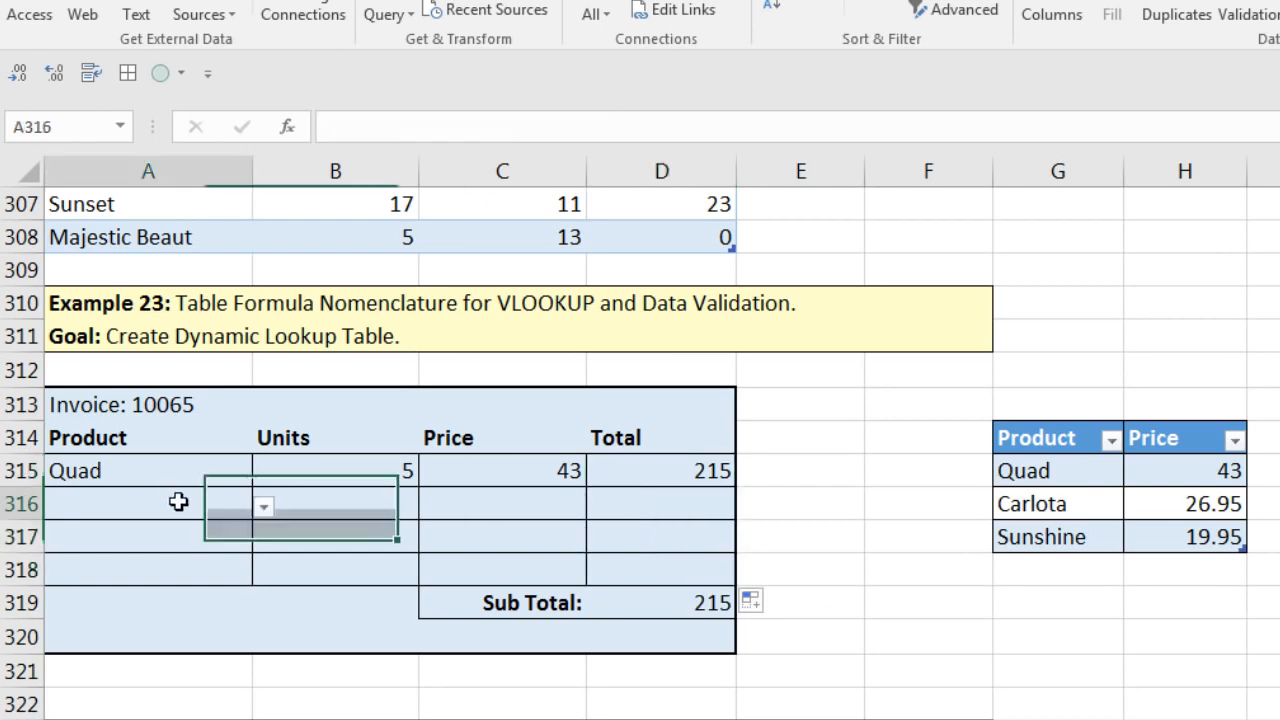
{"action": "left_click", "coordinate": [263, 508]}
{"action": "left_click", "coordinate": [114, 552]}
{"action": "left_click", "coordinate": [323, 502]}
{"action": "type", "text": "10"}
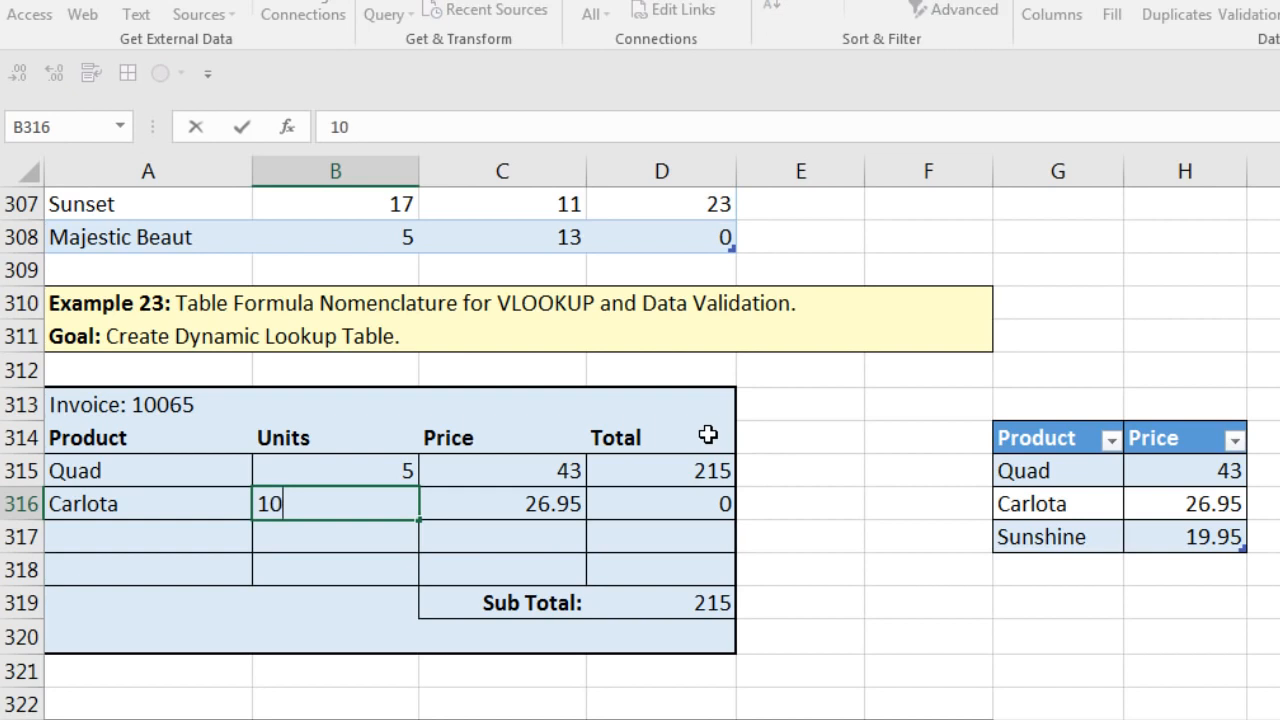
{"action": "key", "text": "ctrl+Return"}
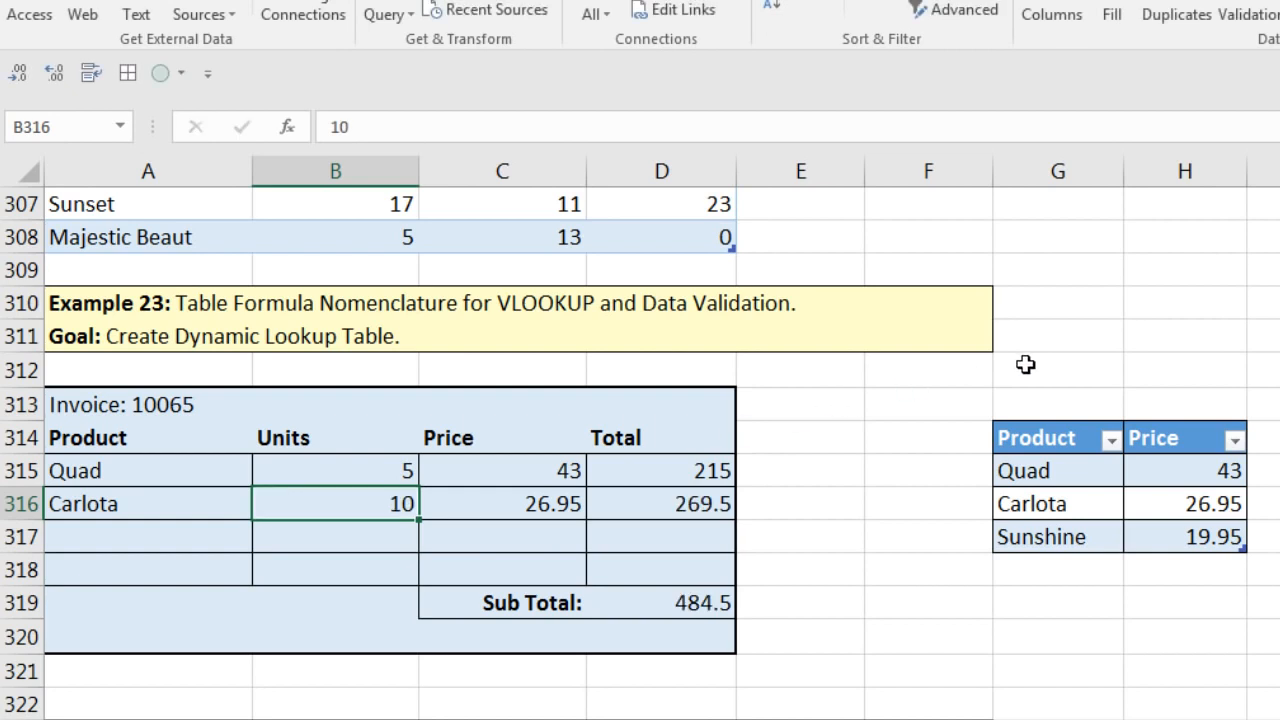
- Add the product Aspen with a price of 25 directly below Sunshine in the lookup table
{"action": "left_click", "coordinate": [1086, 569]}
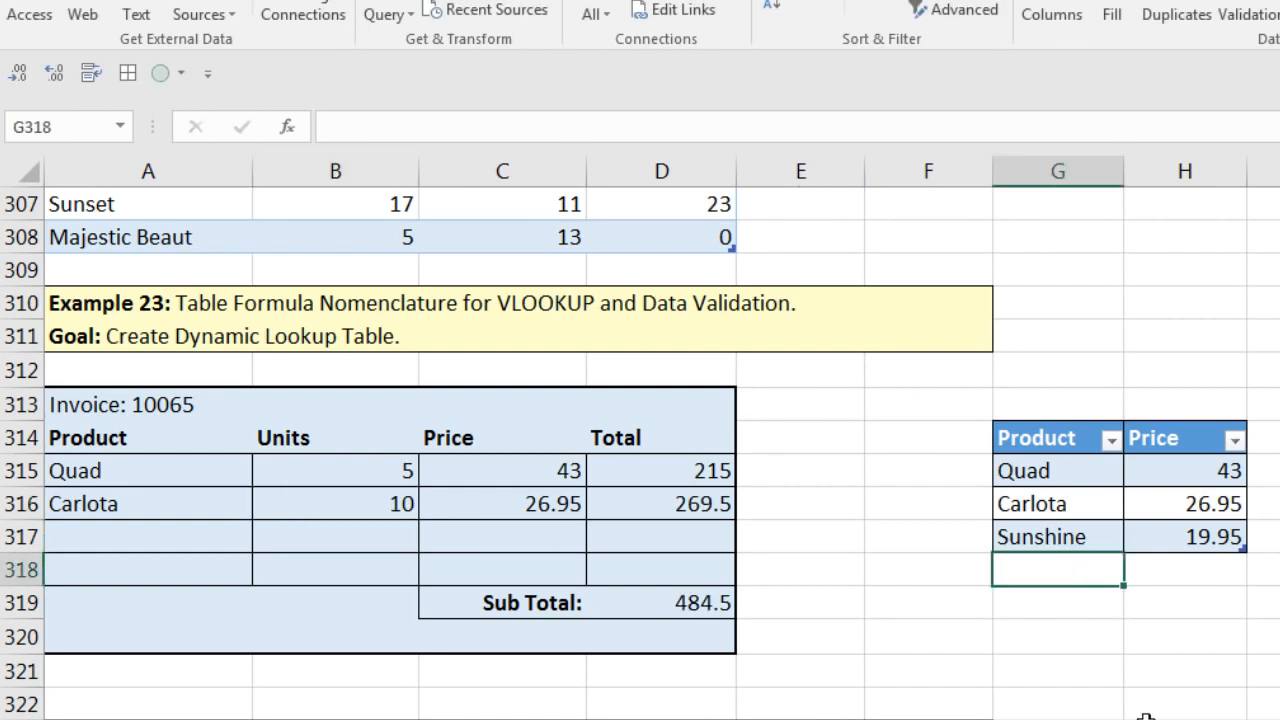
{"action": "type", "text": "Aspen"}
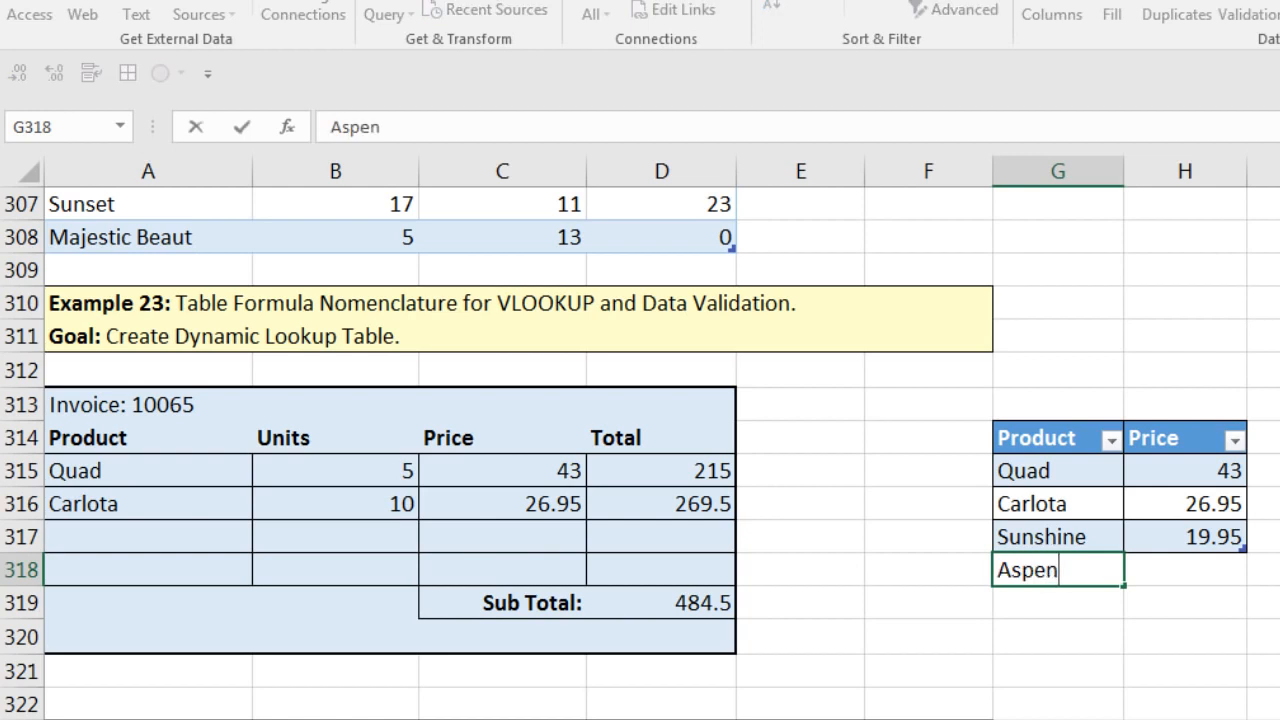
{"action": "key", "text": "Tab"}
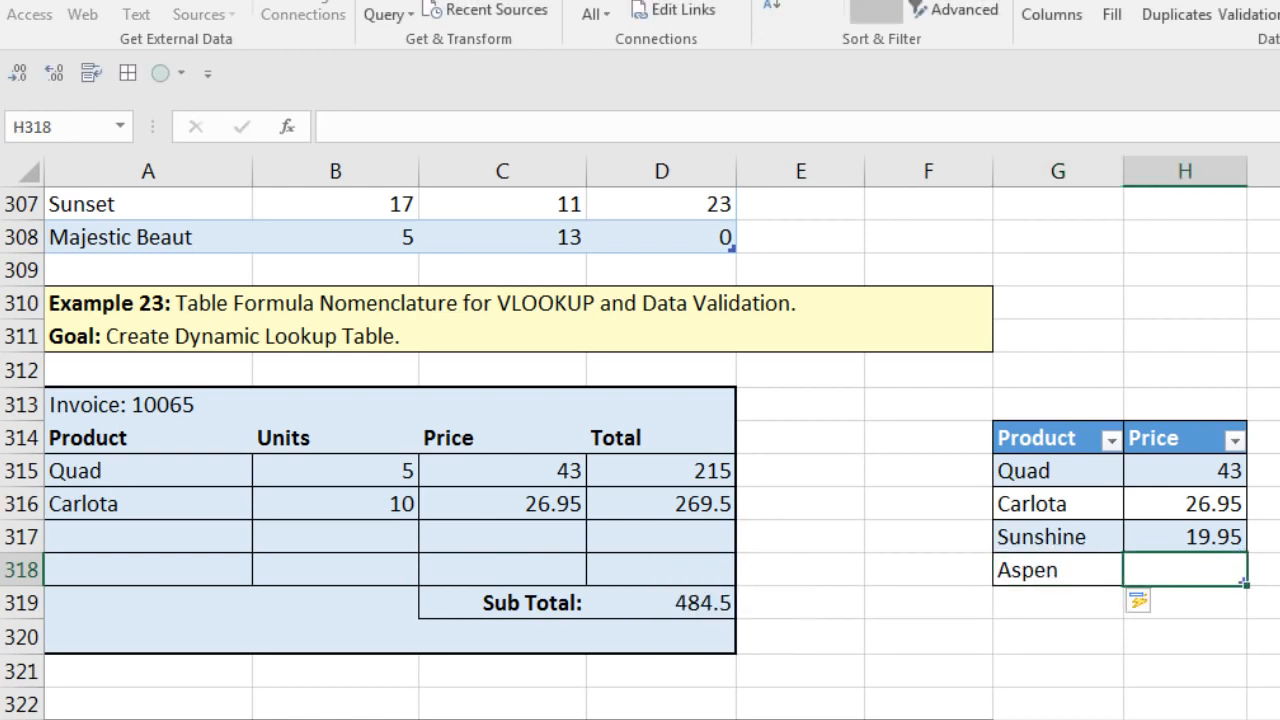
{"action": "type", "text": "25"}
{"action": "key", "text": "ctrl+Return"}
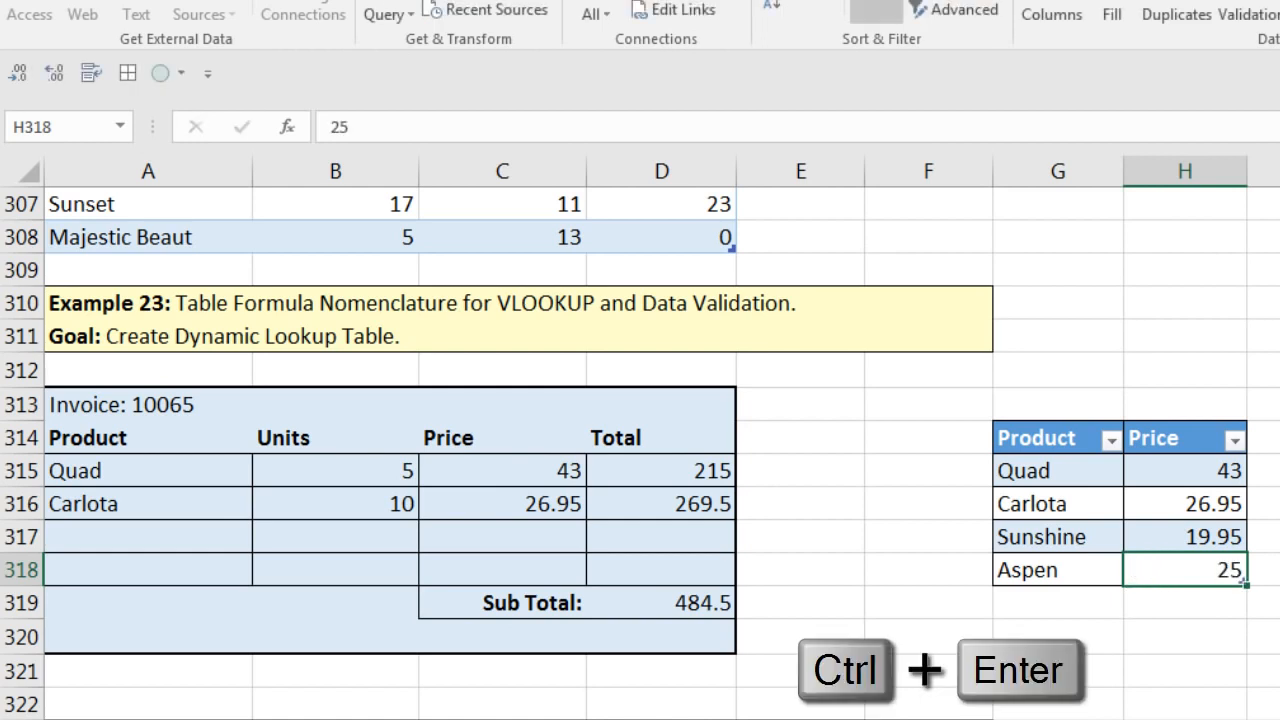
- Choose Aspen from the product list in A317, check the price formula in C317, and enter 25 units in B317
{"action": "left_click", "coordinate": [223, 536]}
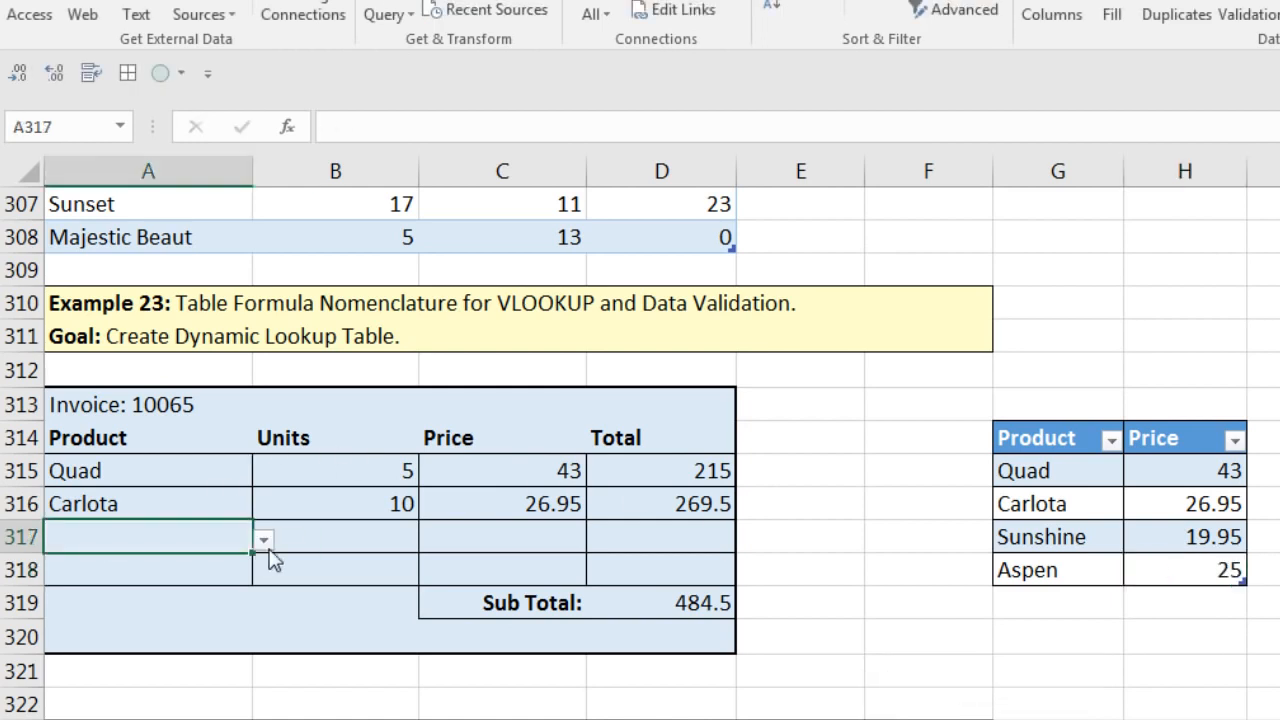
{"action": "left_click", "coordinate": [265, 541]}
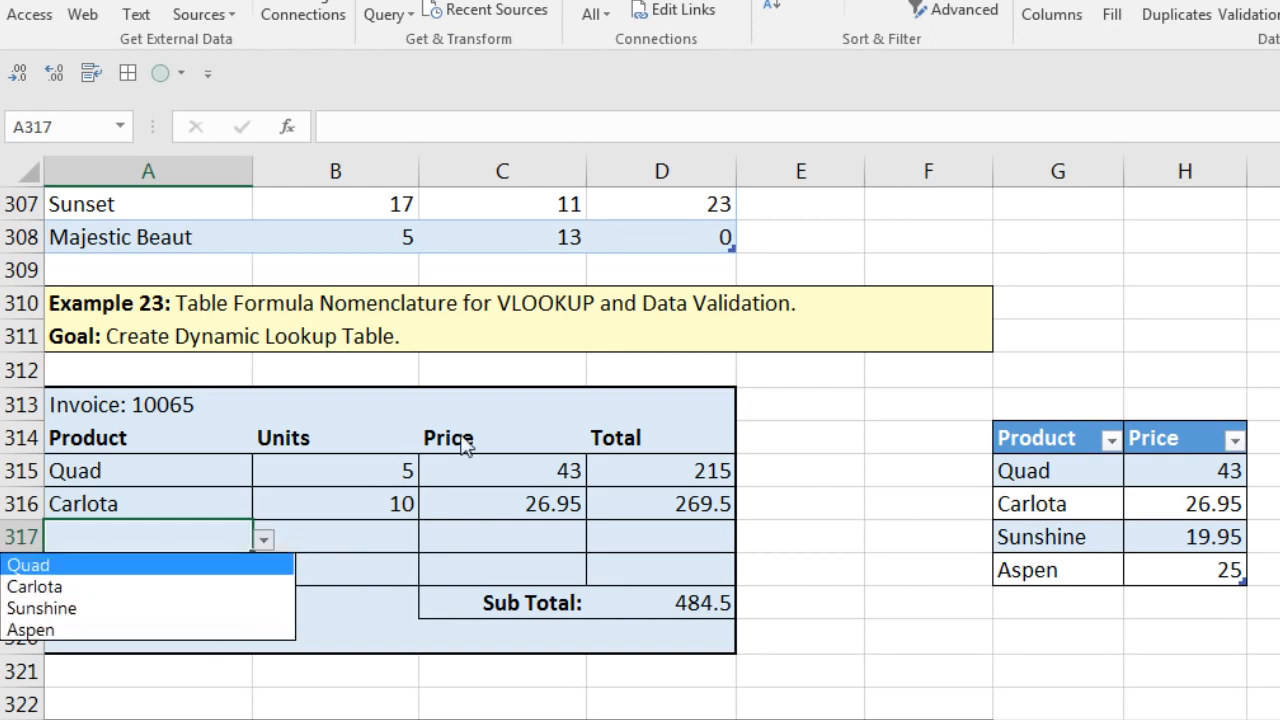
{"action": "left_click", "coordinate": [63, 628]}
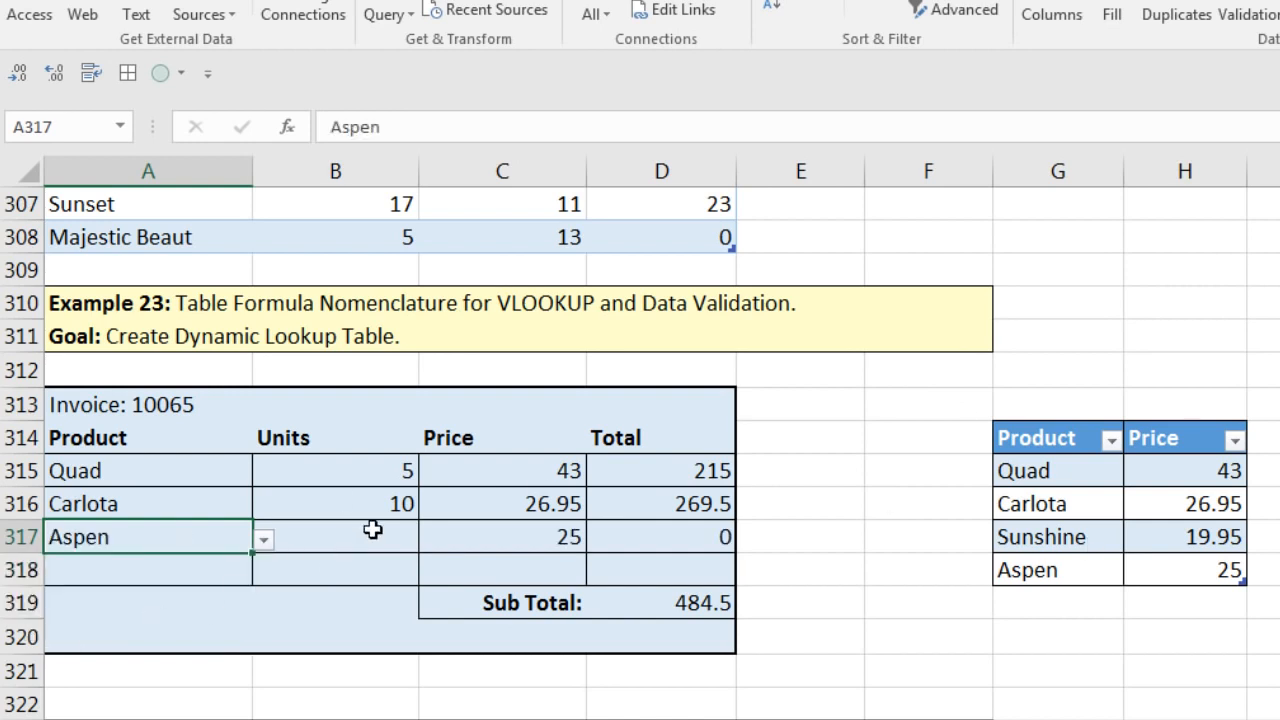
{"action": "double_click", "coordinate": [522, 530]}
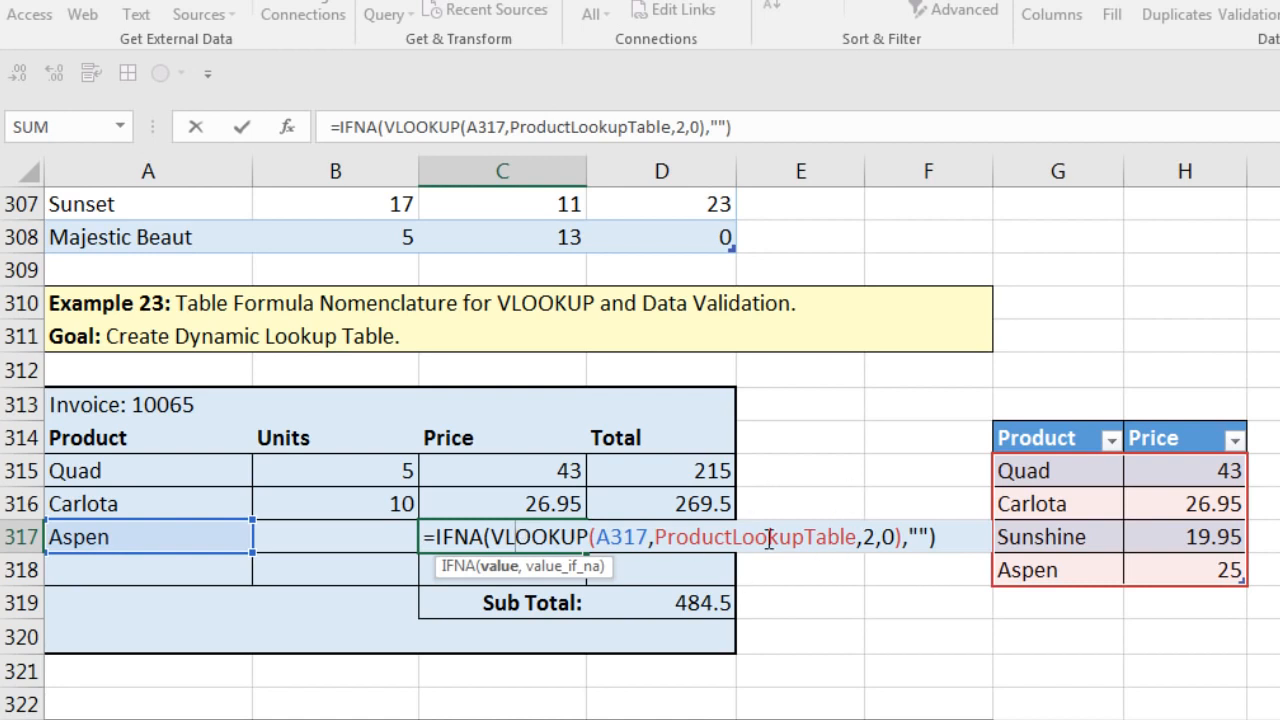
{"action": "key", "text": "Escape"}
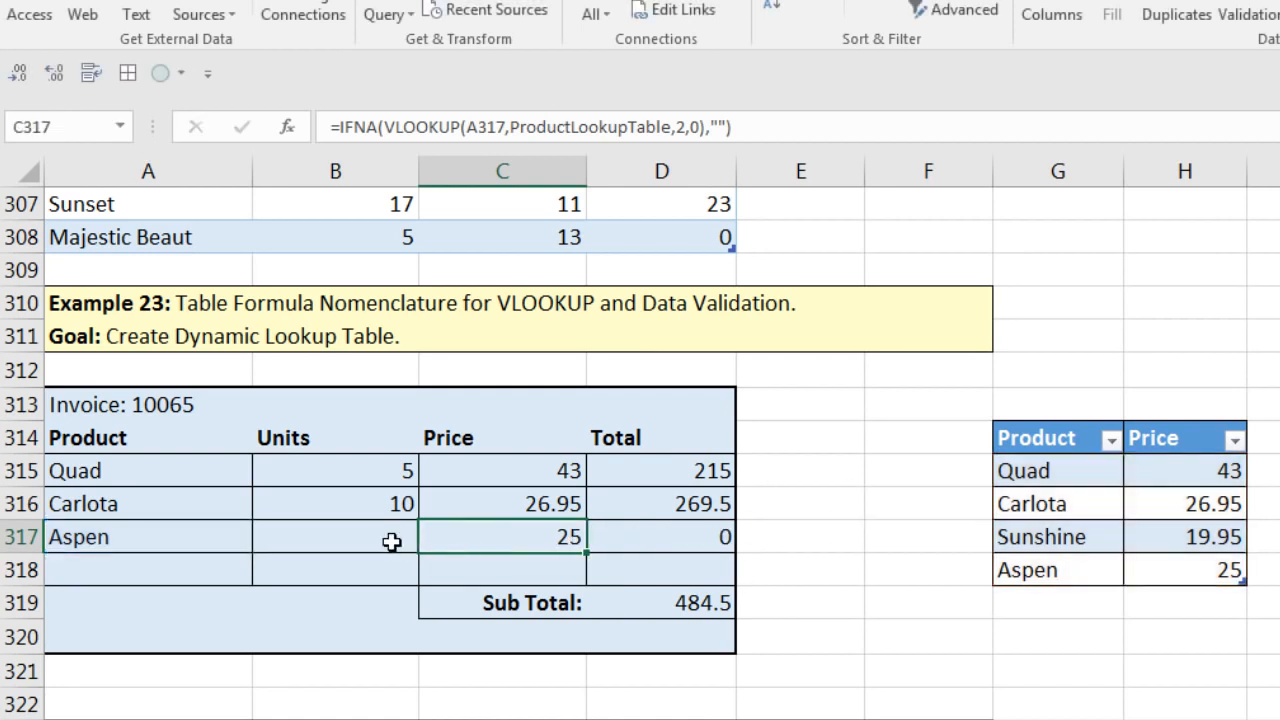
{"action": "left_click", "coordinate": [391, 541]}
{"action": "type", "text": "25"}
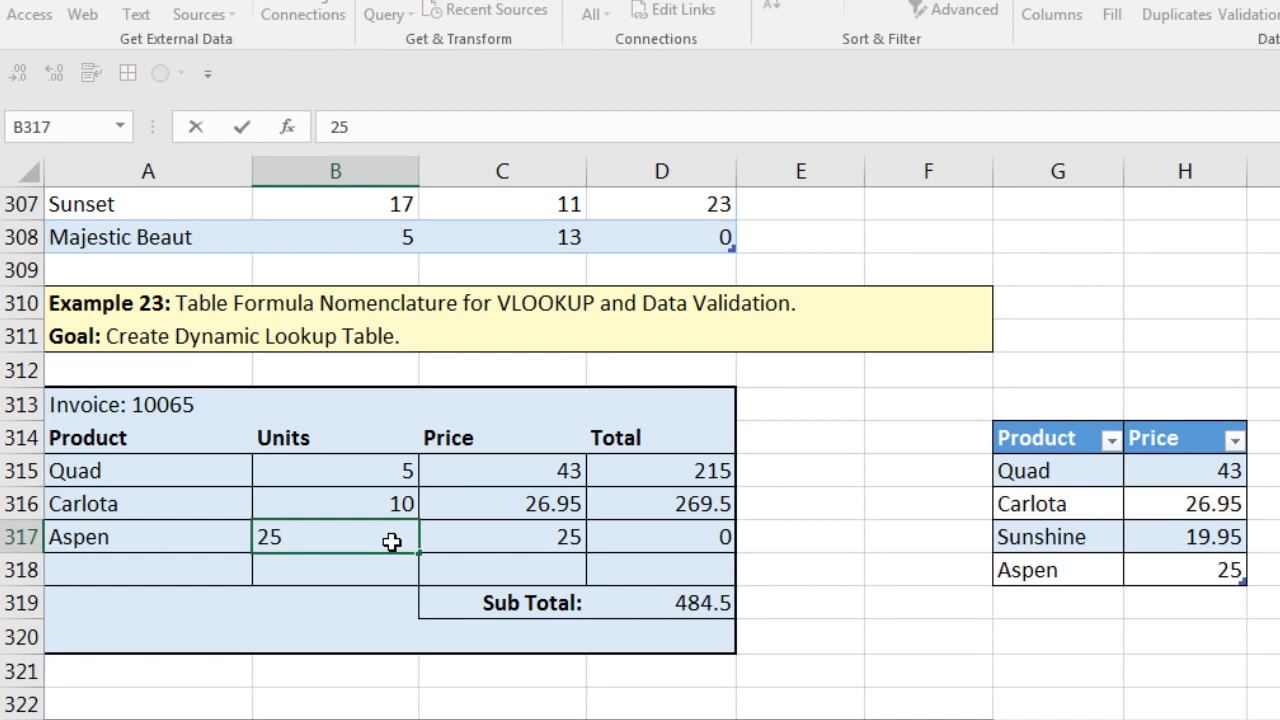
{"action": "key", "text": "ctrl+Return"}
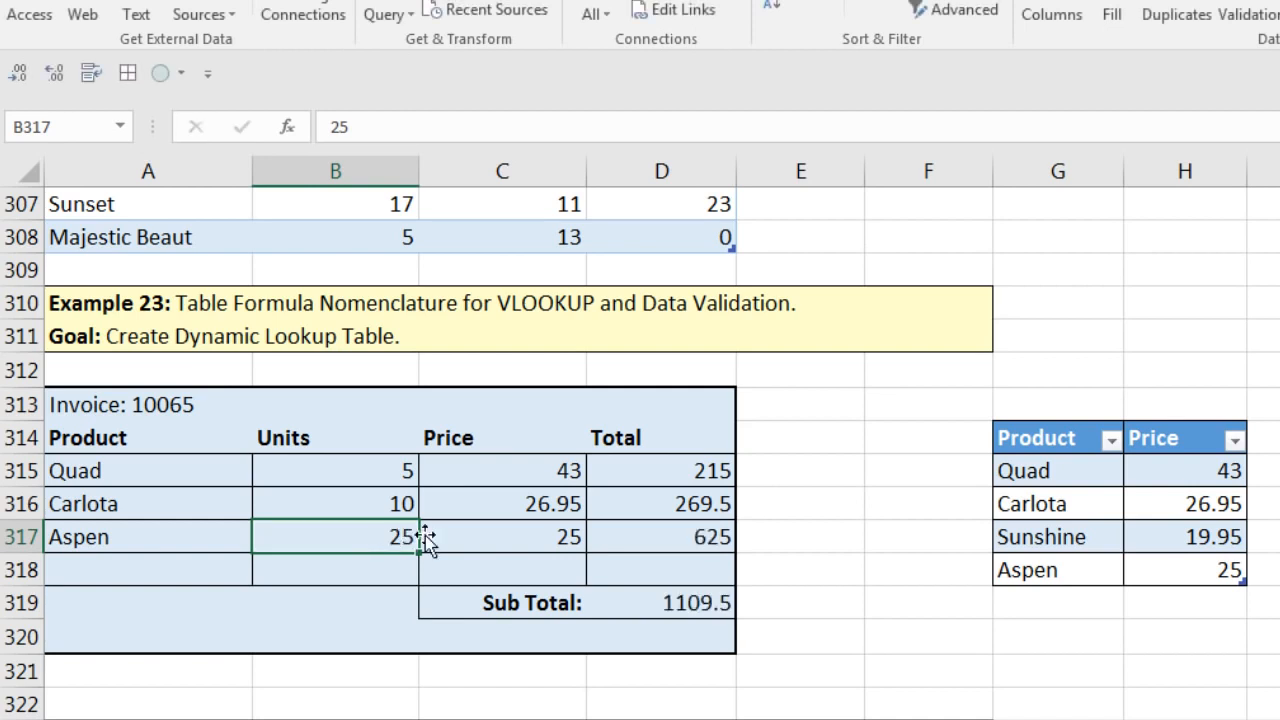
- Inspect the product cell A315 and the lookup formula in Price cell C315
{"action": "left_click", "coordinate": [225, 472]}
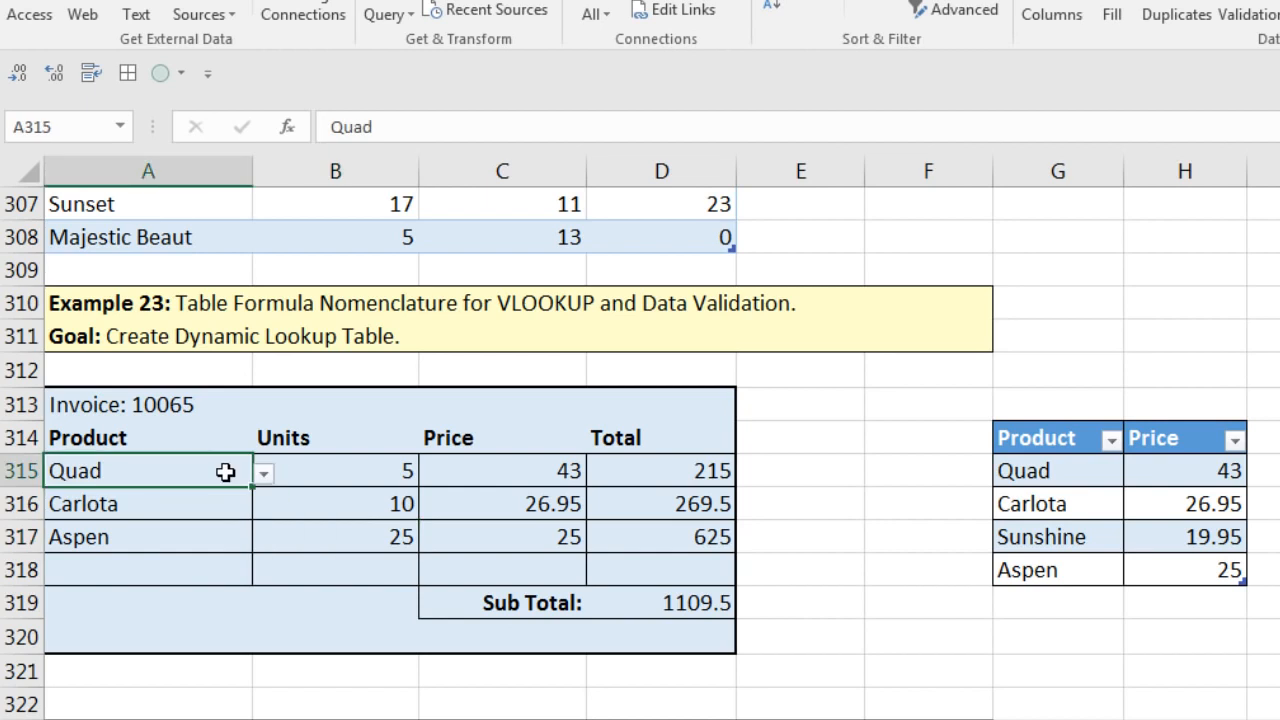
{"action": "double_click", "coordinate": [471, 471]}
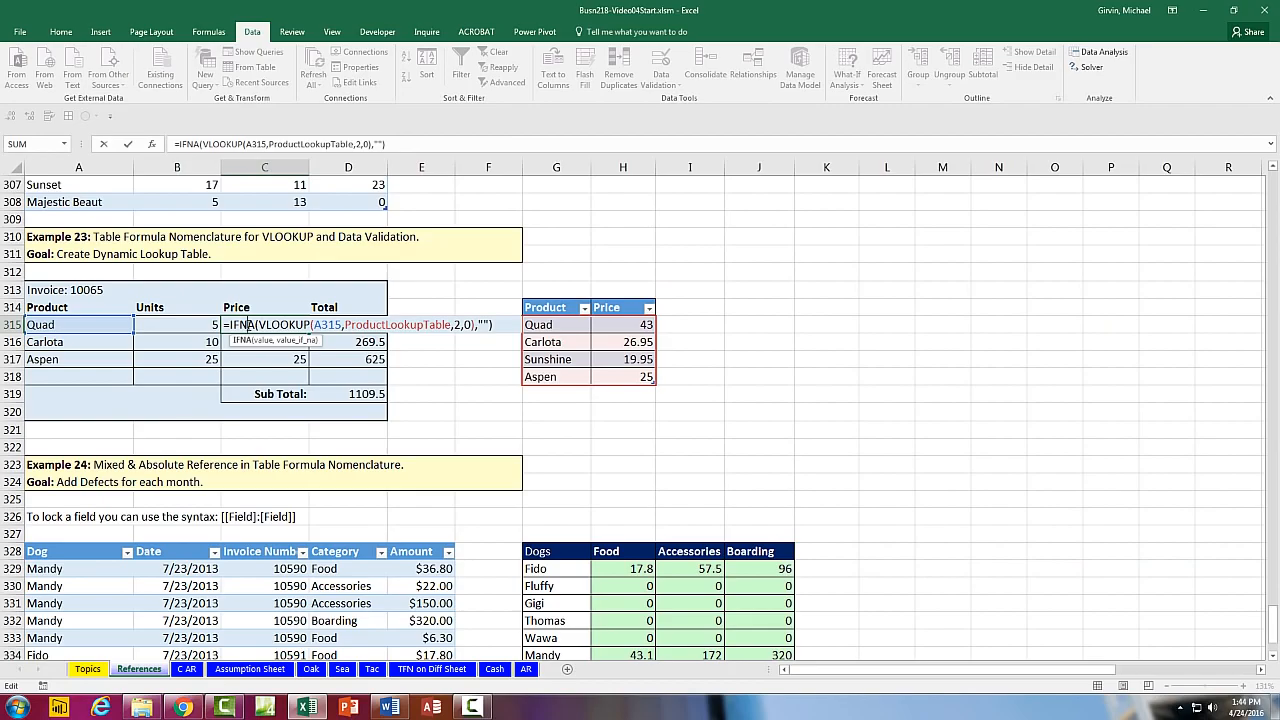
{"action": "key", "text": "Escape"}
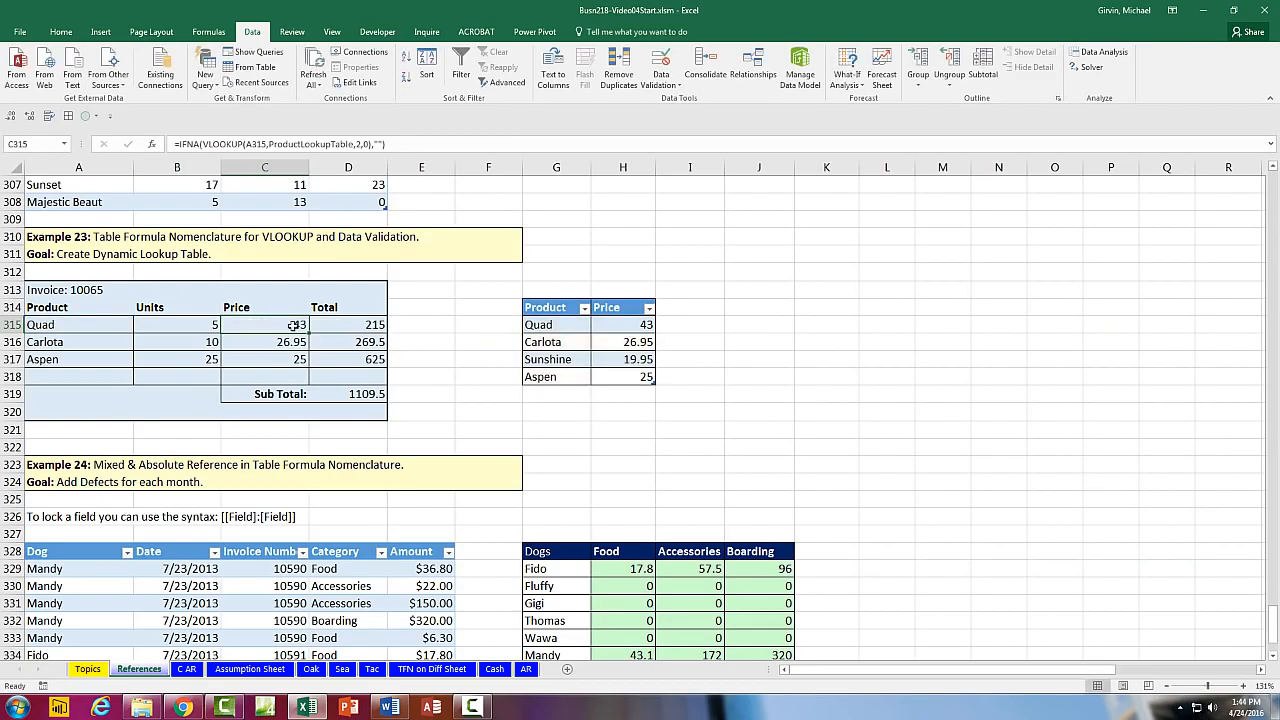
- Review the worked examples on the References sheet from Example 24 back to the start of the sheet at A1
{"action": "scroll", "coordinate": [247, 324], "scroll_direction": "down", "scroll_amount": 5}
{"action": "scroll", "coordinate": [279, 430], "scroll_direction": "up", "scroll_amount": 2}
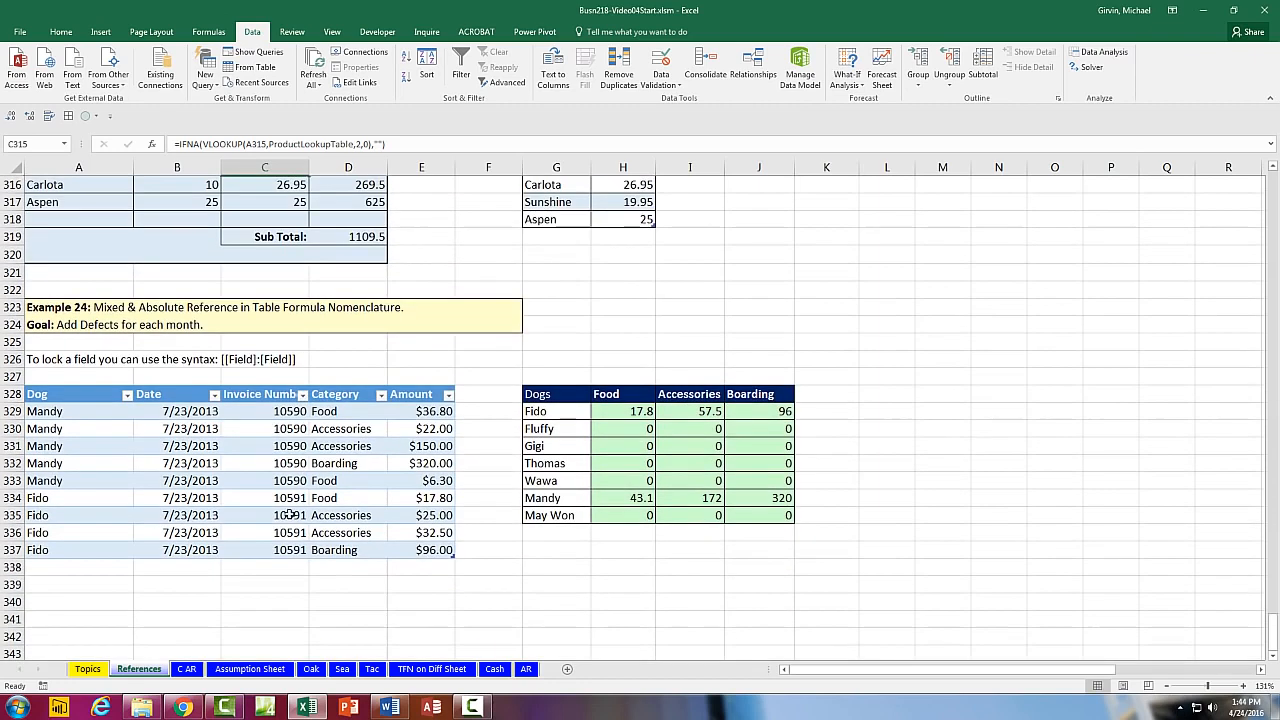
{"action": "scroll", "coordinate": [197, 423], "scroll_direction": "up", "scroll_amount": 3}
{"action": "scroll", "coordinate": [197, 423], "scroll_direction": "up", "scroll_amount": 12}
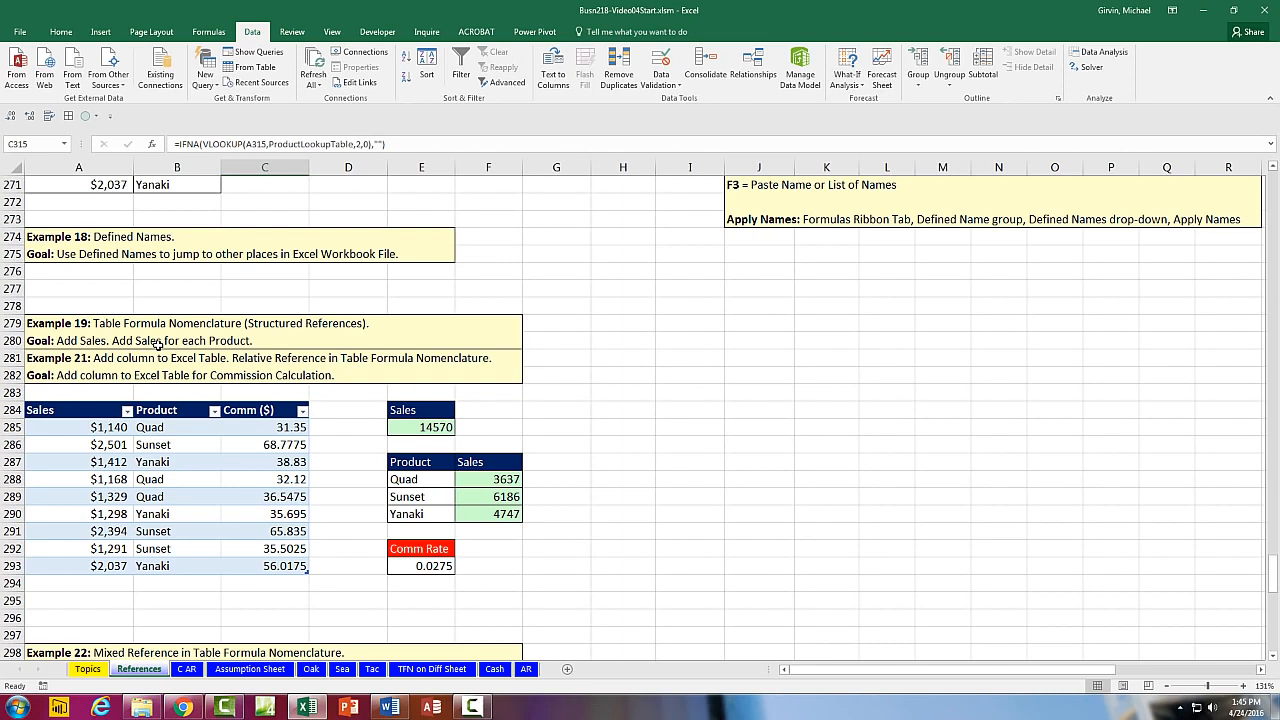
{"action": "scroll", "coordinate": [178, 362], "scroll_direction": "up", "scroll_amount": 7}
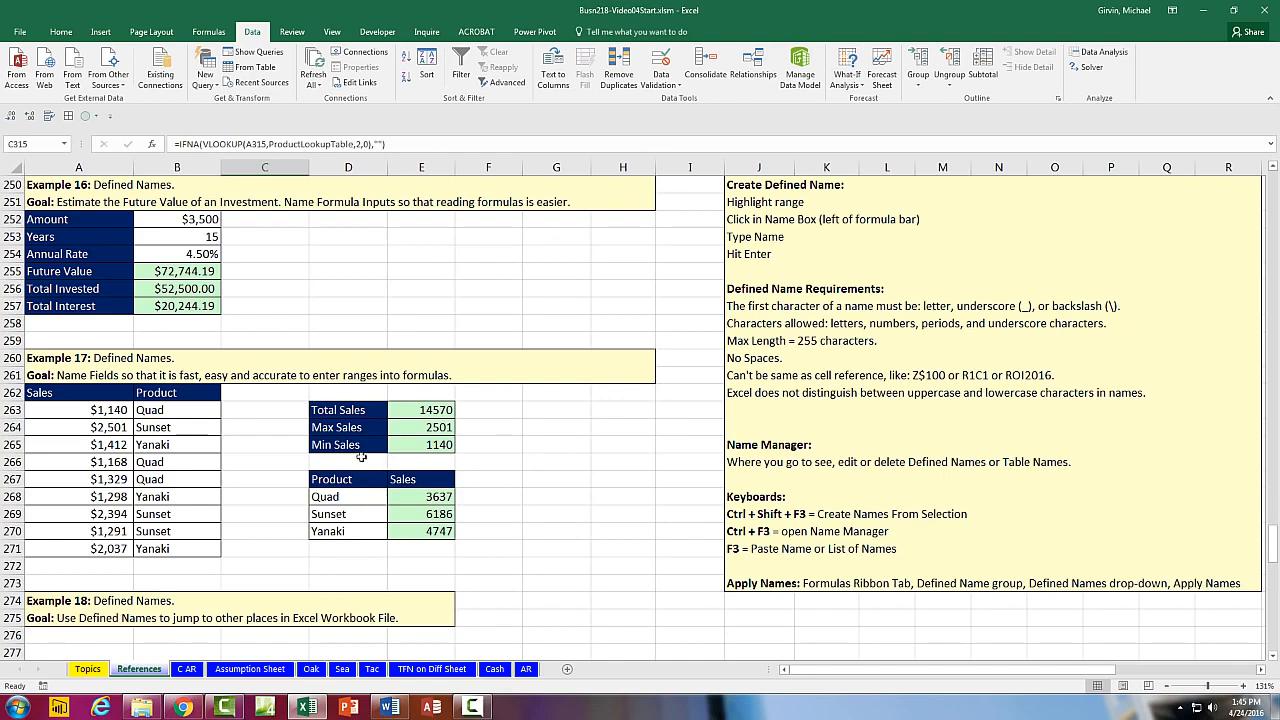
{"action": "scroll", "coordinate": [362, 457], "scroll_direction": "up", "scroll_amount": 2}
{"action": "scroll", "coordinate": [364, 456], "scroll_direction": "up", "scroll_amount": 7}
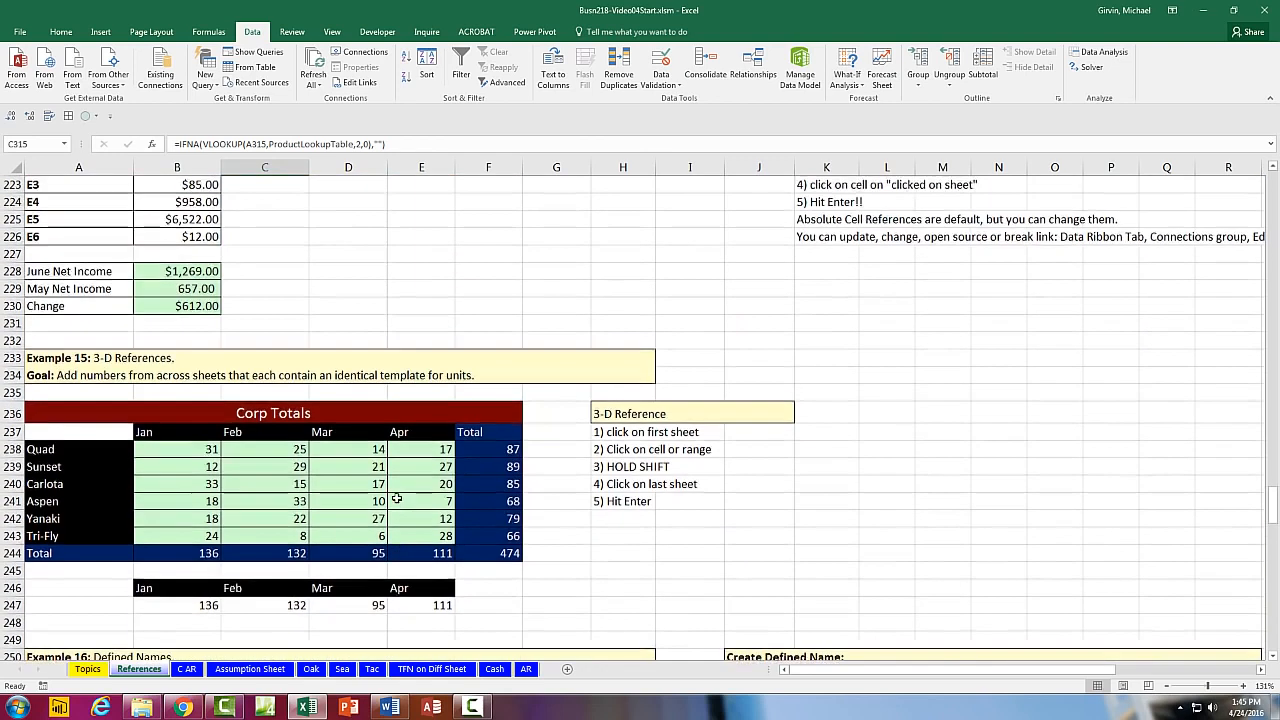
{"action": "scroll", "coordinate": [402, 494], "scroll_direction": "up", "scroll_amount": 6}
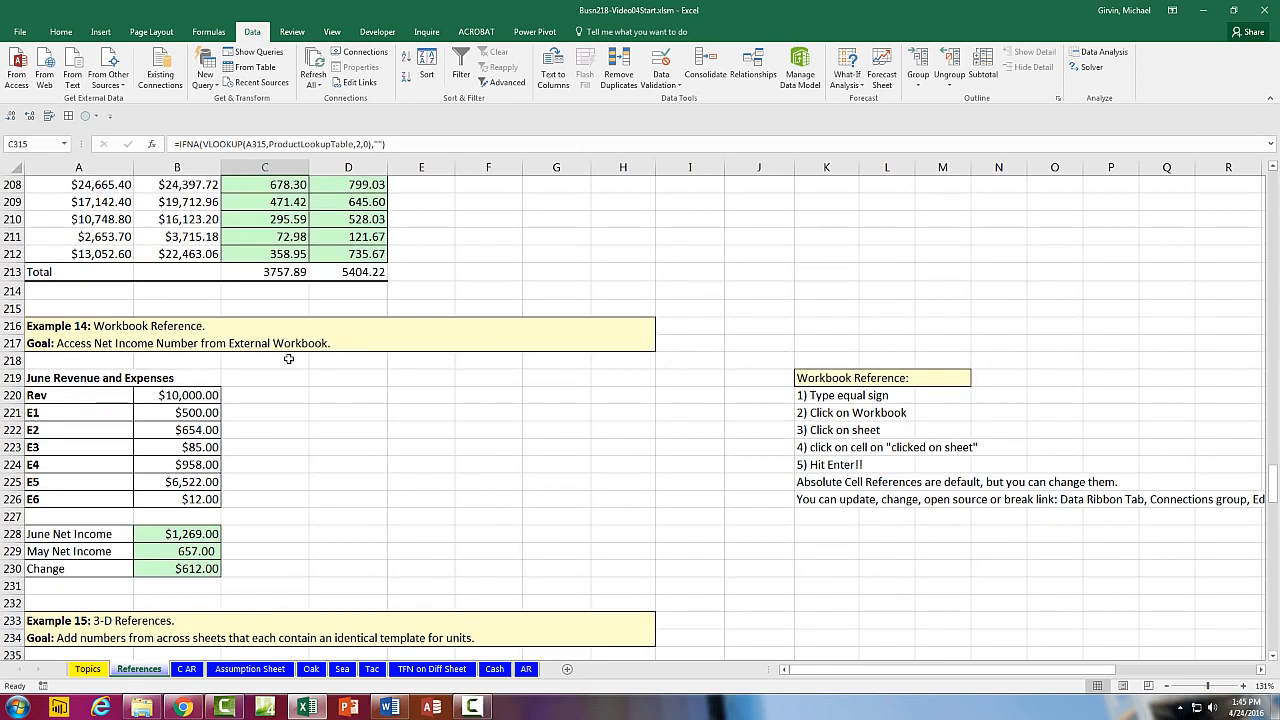
{"action": "scroll", "coordinate": [269, 420], "scroll_direction": "up", "scroll_amount": 7}
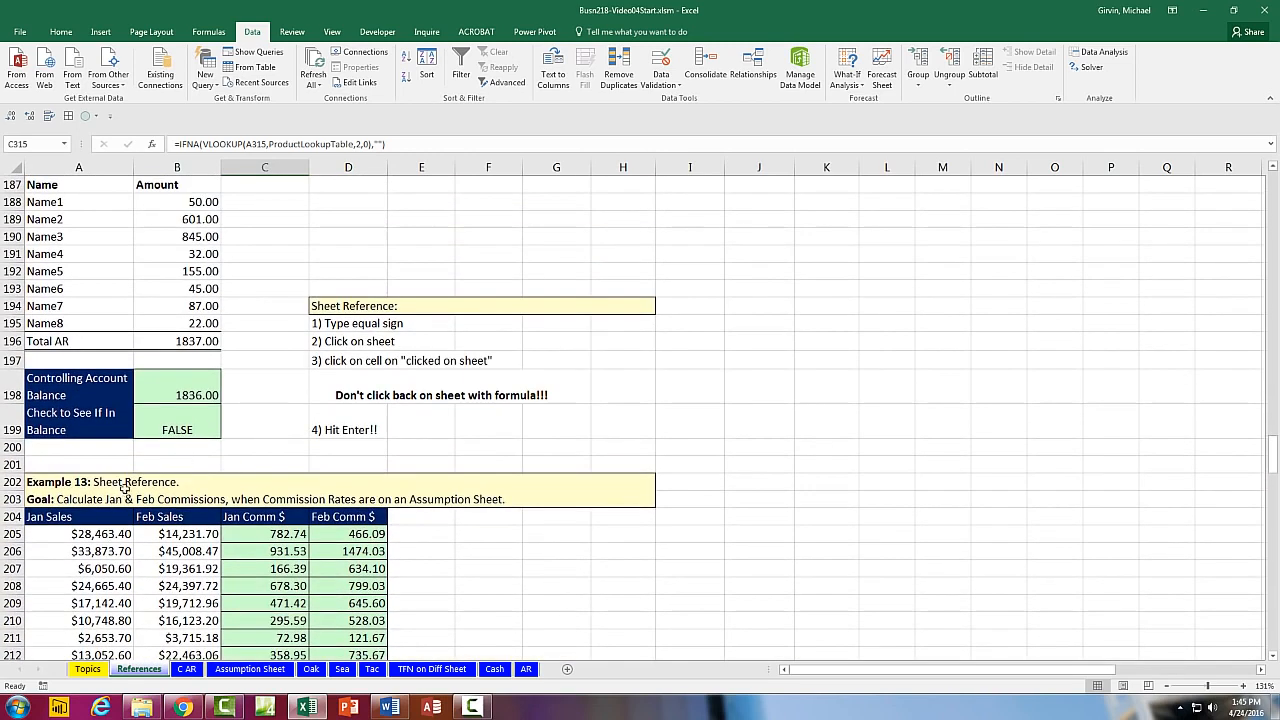
{"action": "scroll", "coordinate": [122, 491], "scroll_direction": "up", "scroll_amount": 2}
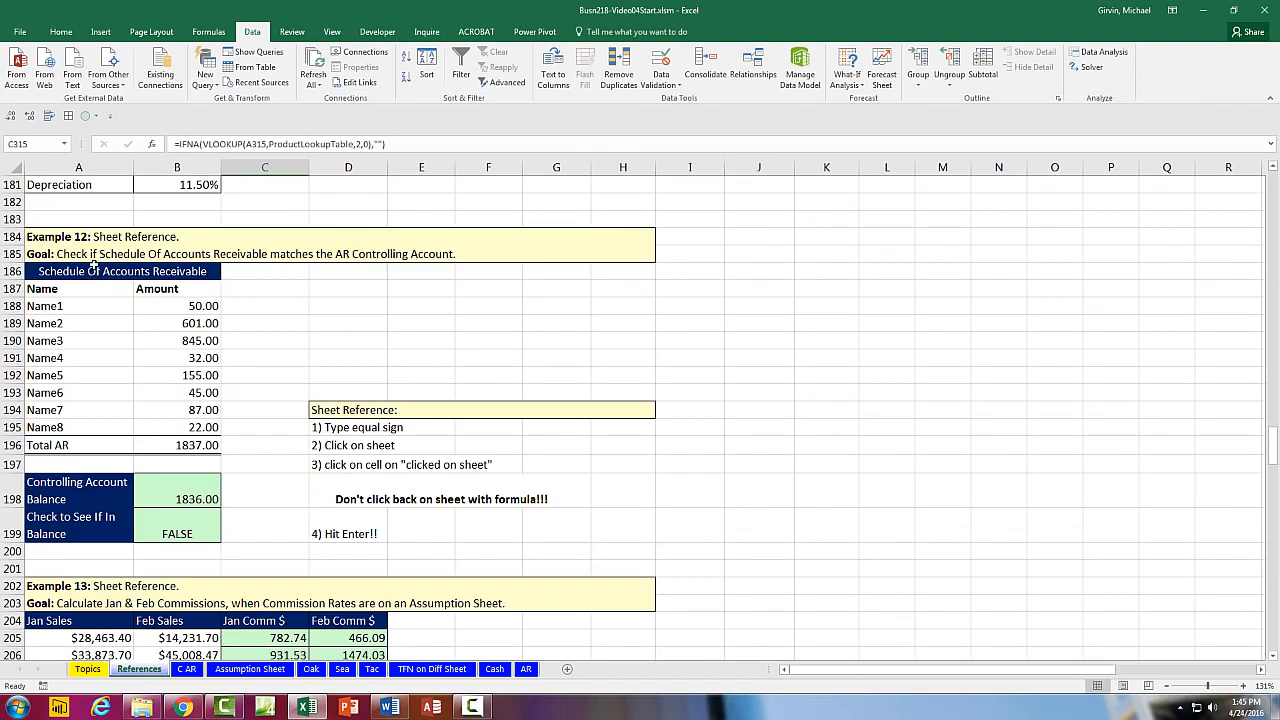
{"action": "scroll", "coordinate": [334, 434], "scroll_direction": "up", "scroll_amount": 7}
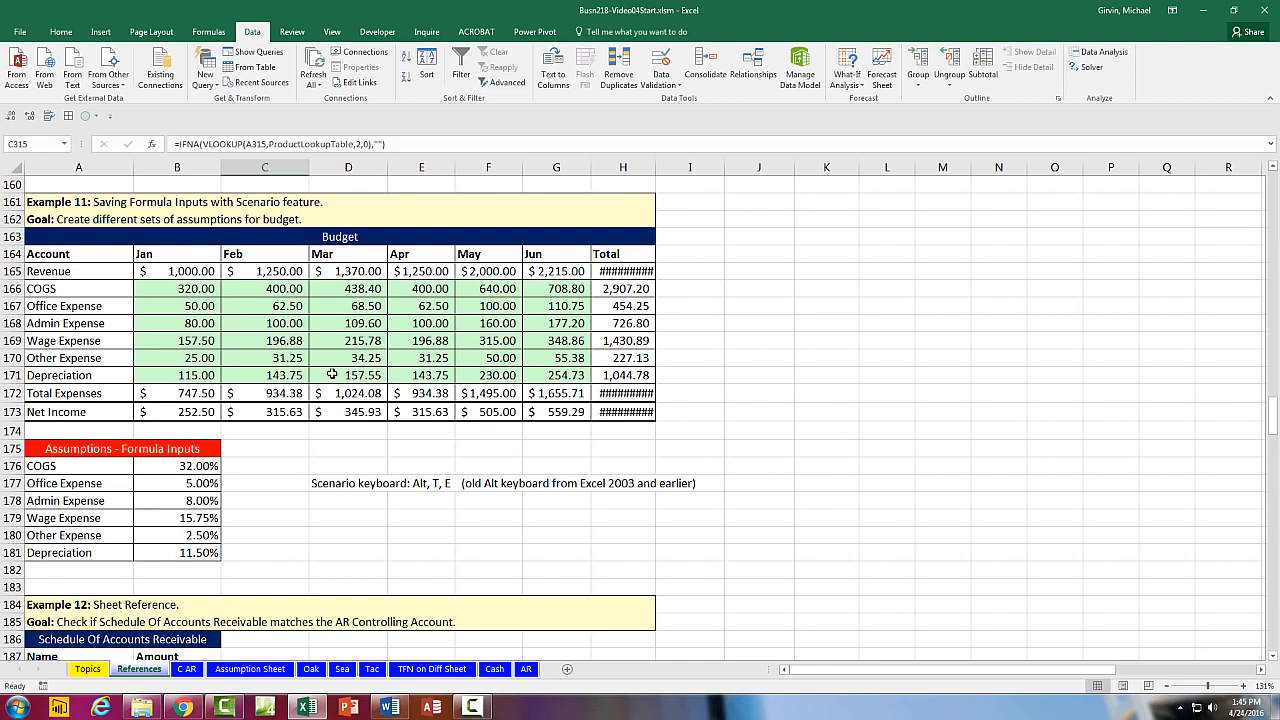
{"action": "scroll", "coordinate": [332, 374], "scroll_direction": "up", "scroll_amount": 6}
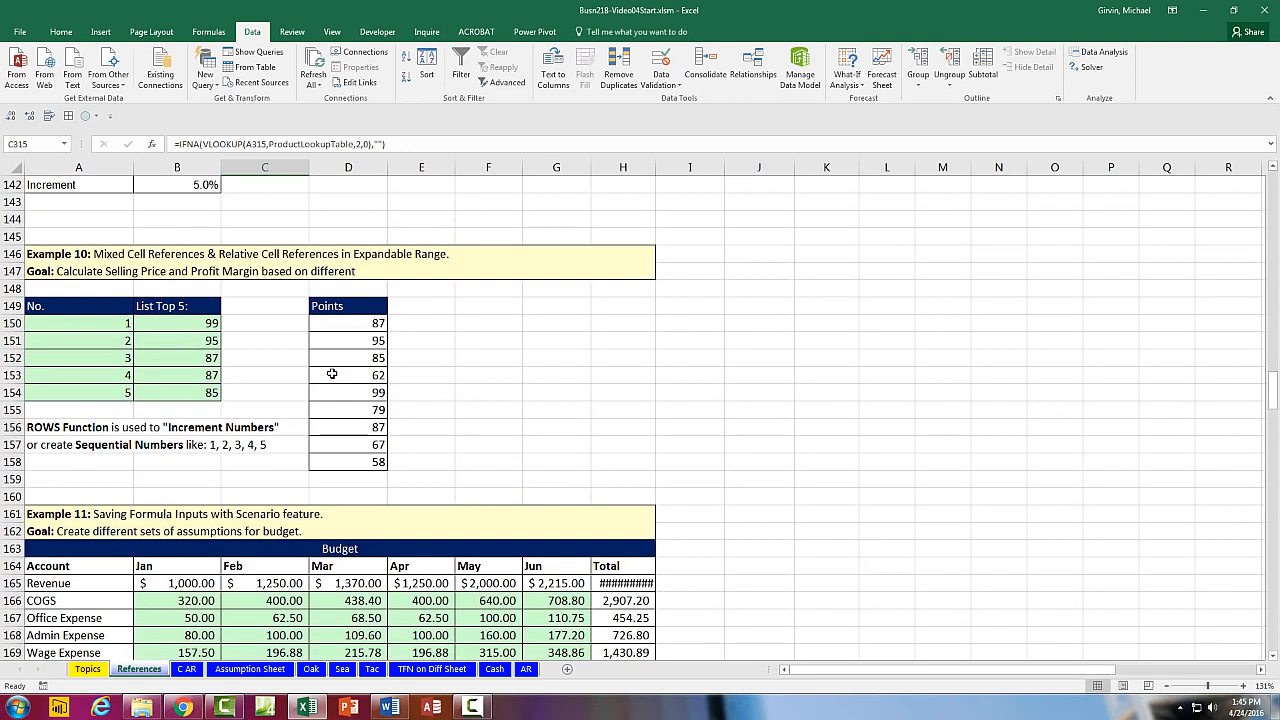
{"action": "key", "text": "ctrl+Home"}
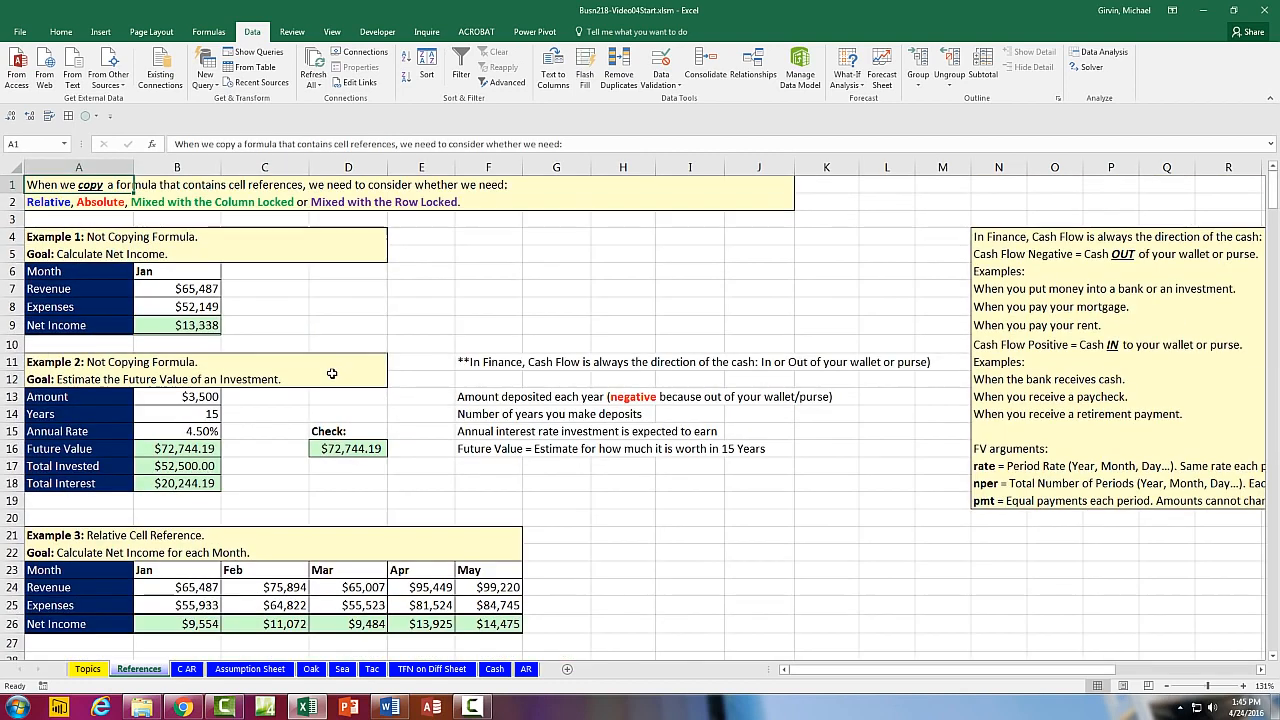